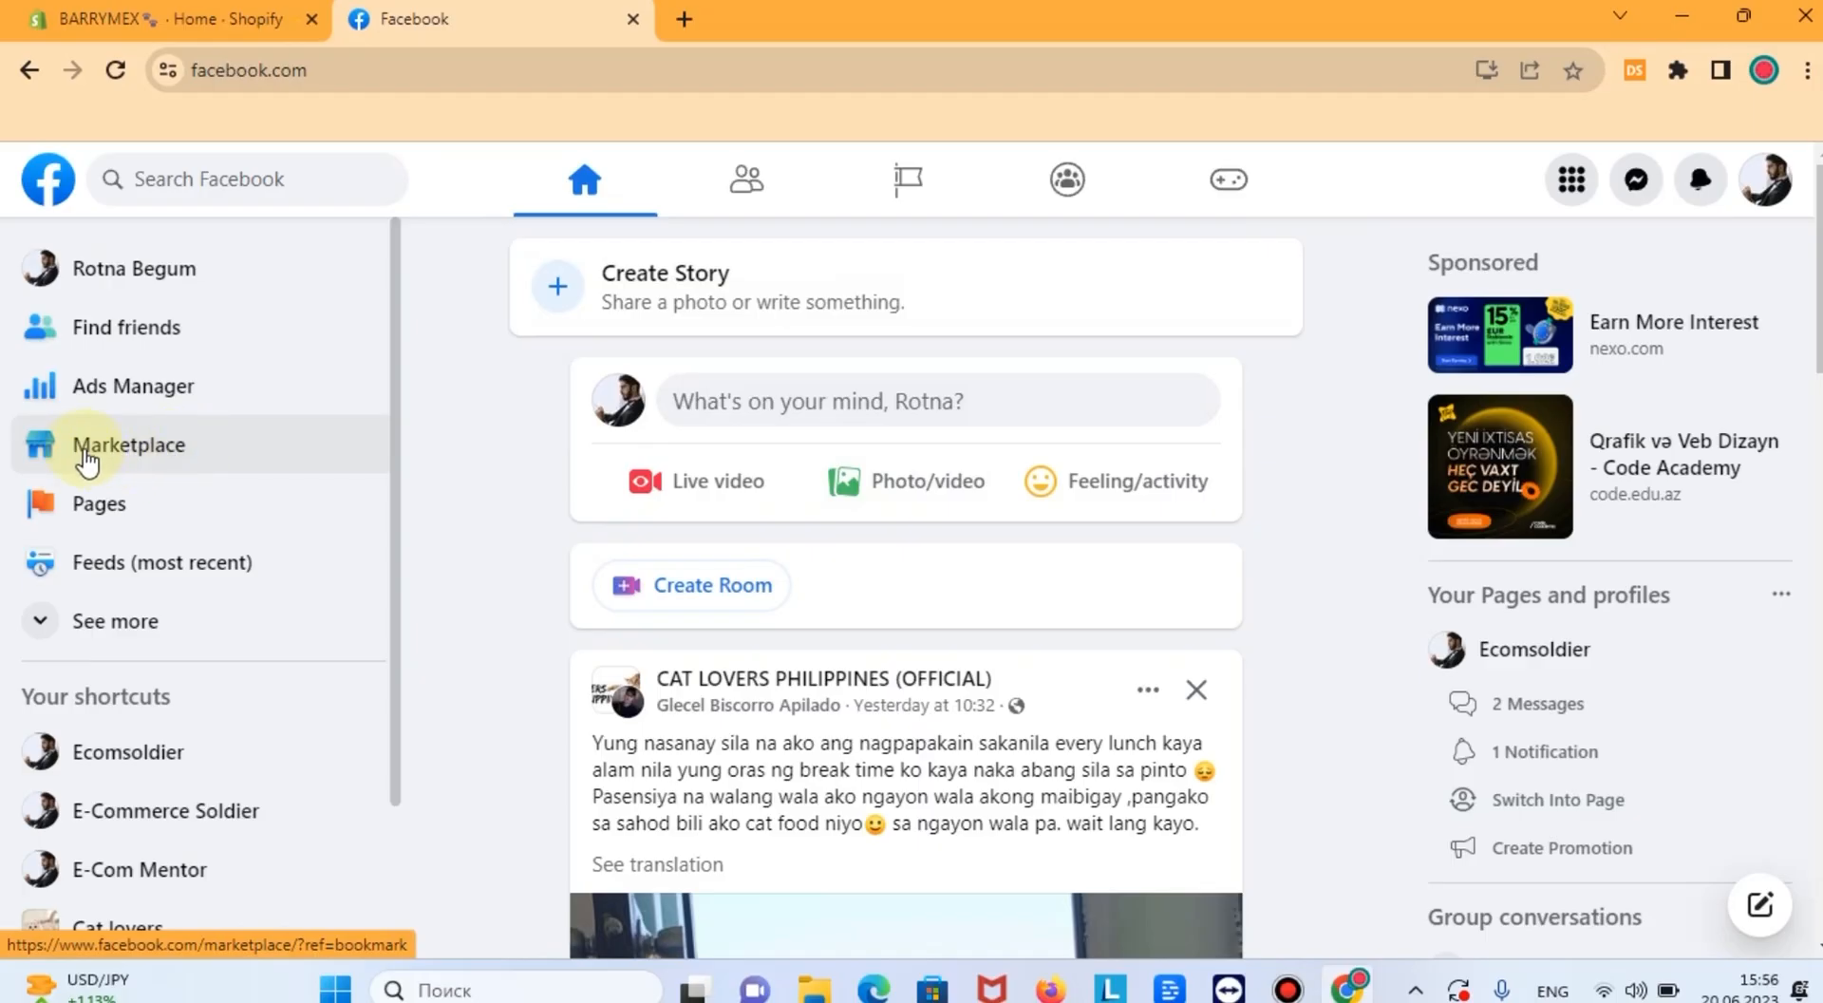
Step: Open Marketplace from the Facebook news feed's left sidebar
click(133, 454)
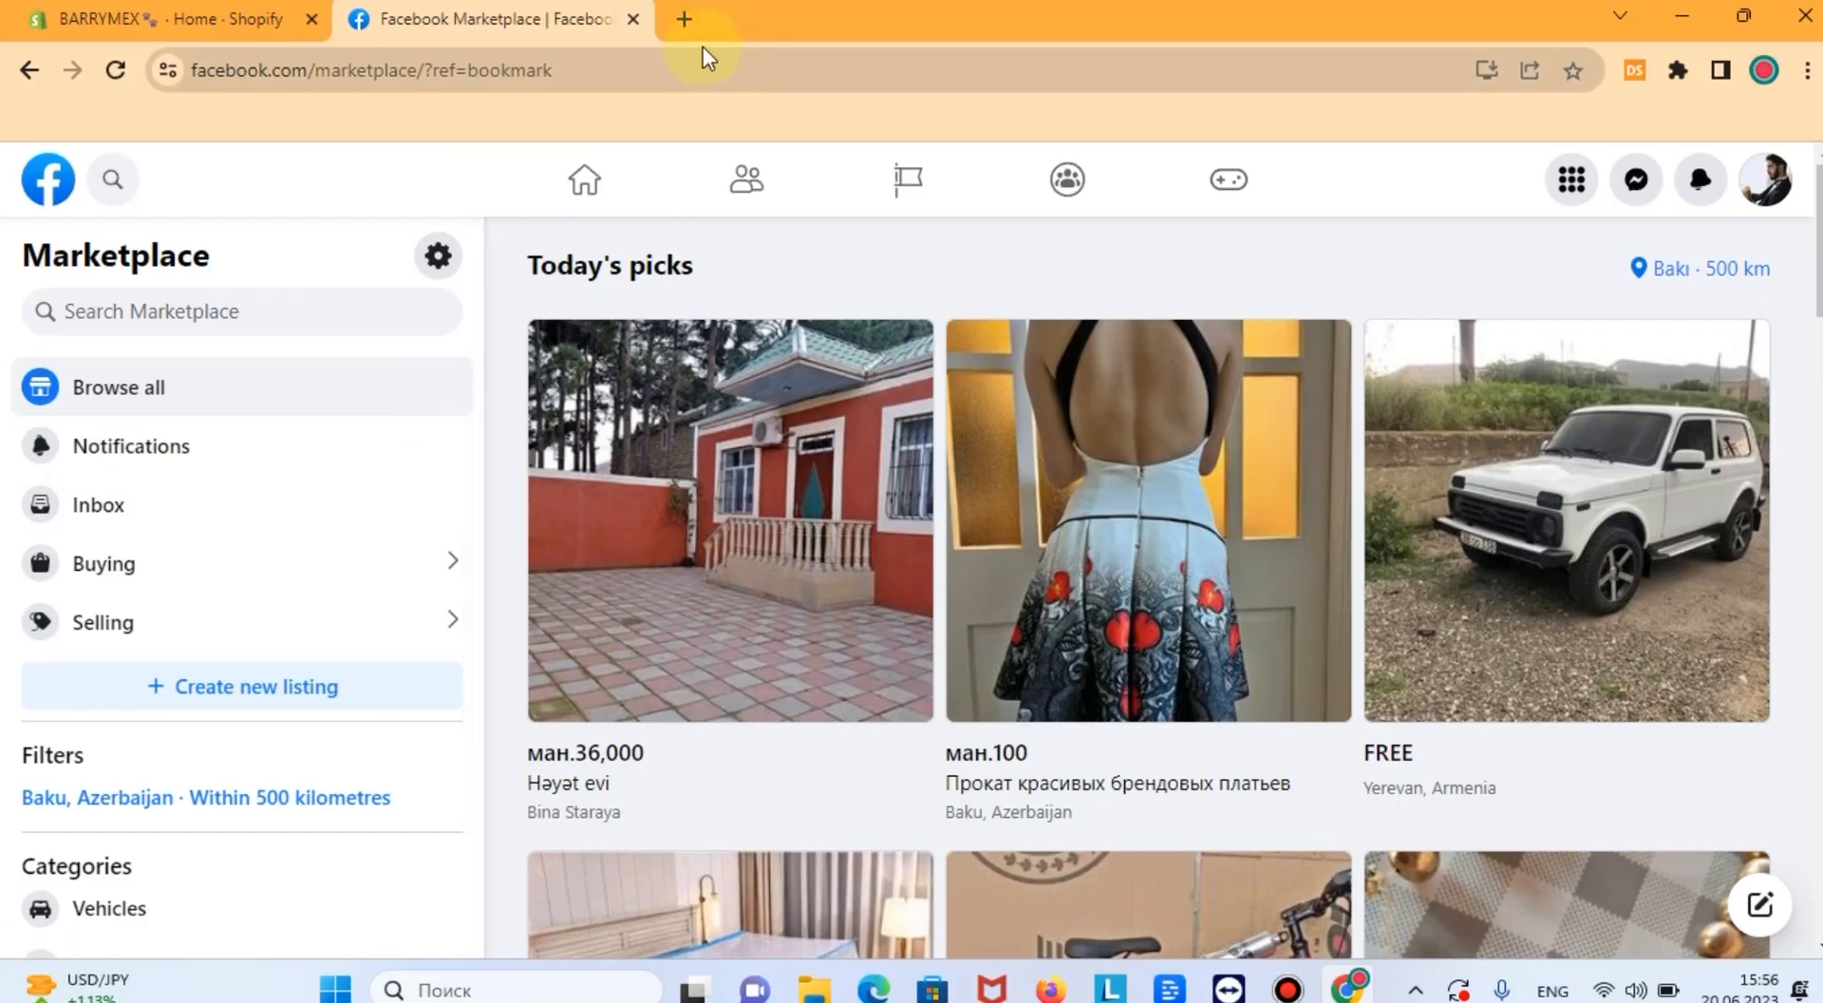
Step: Find tap.az through a Google search in a new tab and browse its homepage
click(687, 21)
text(ta)
key(Return)
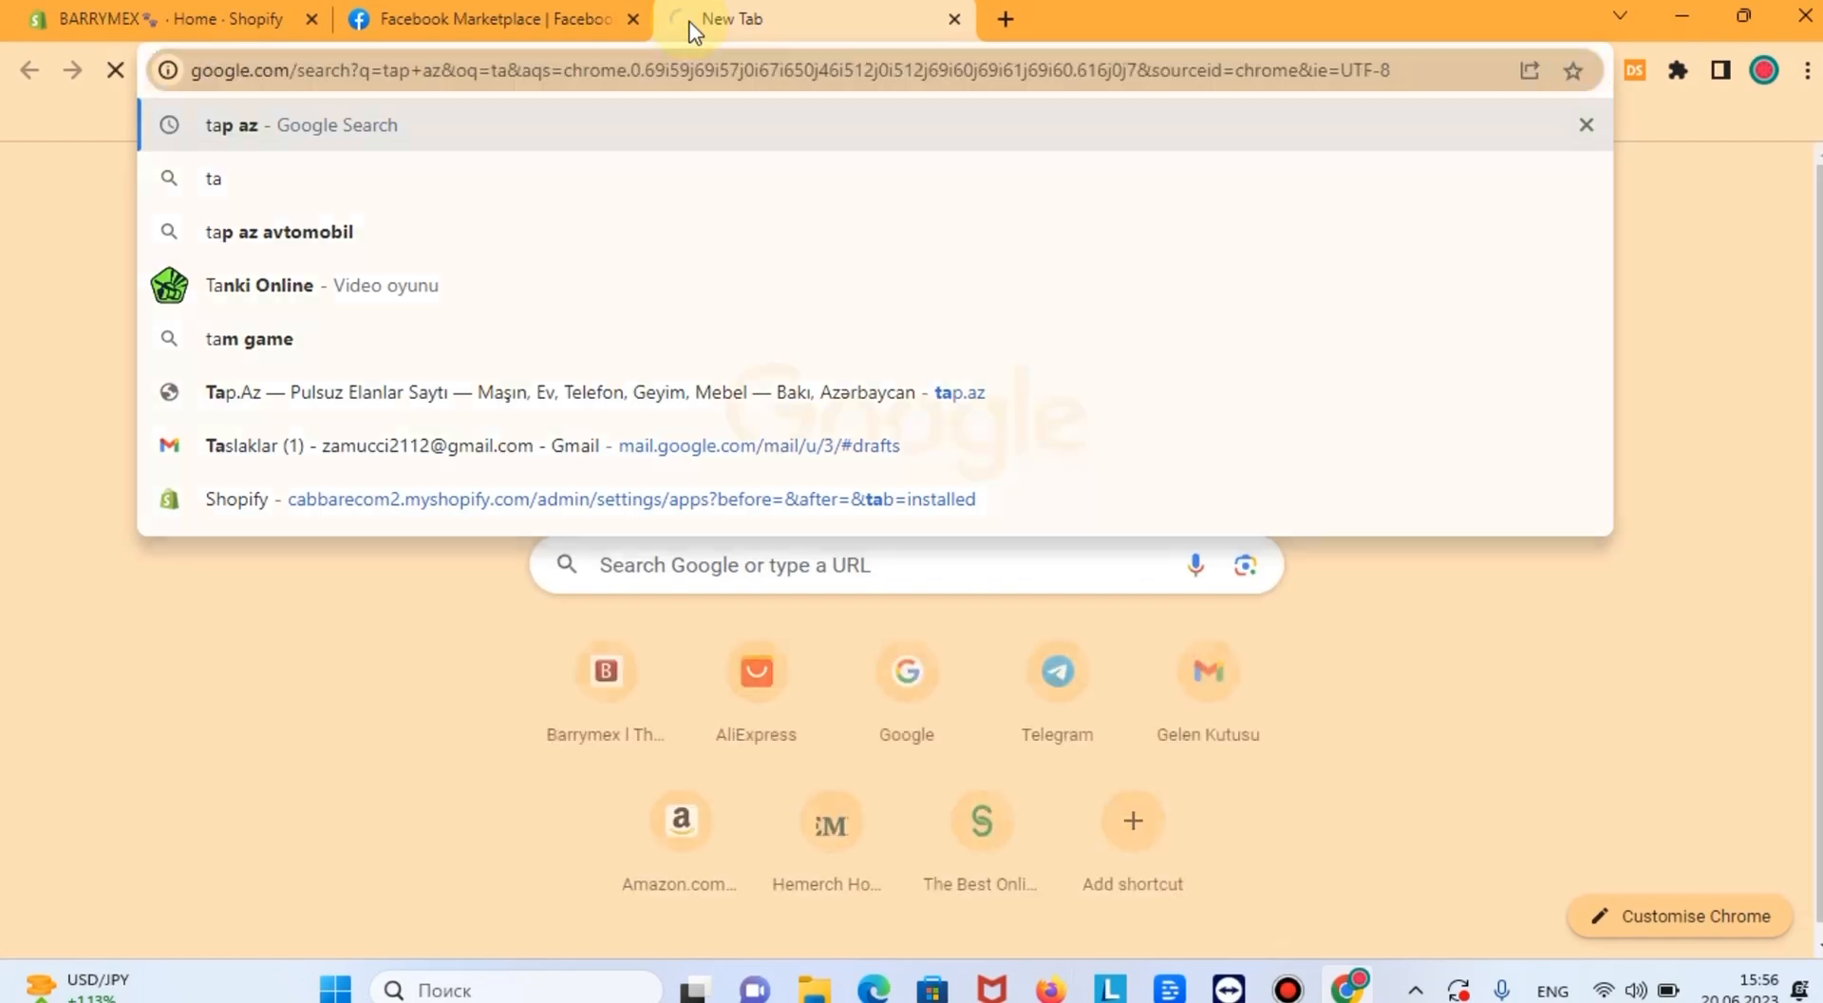
click(395, 463)
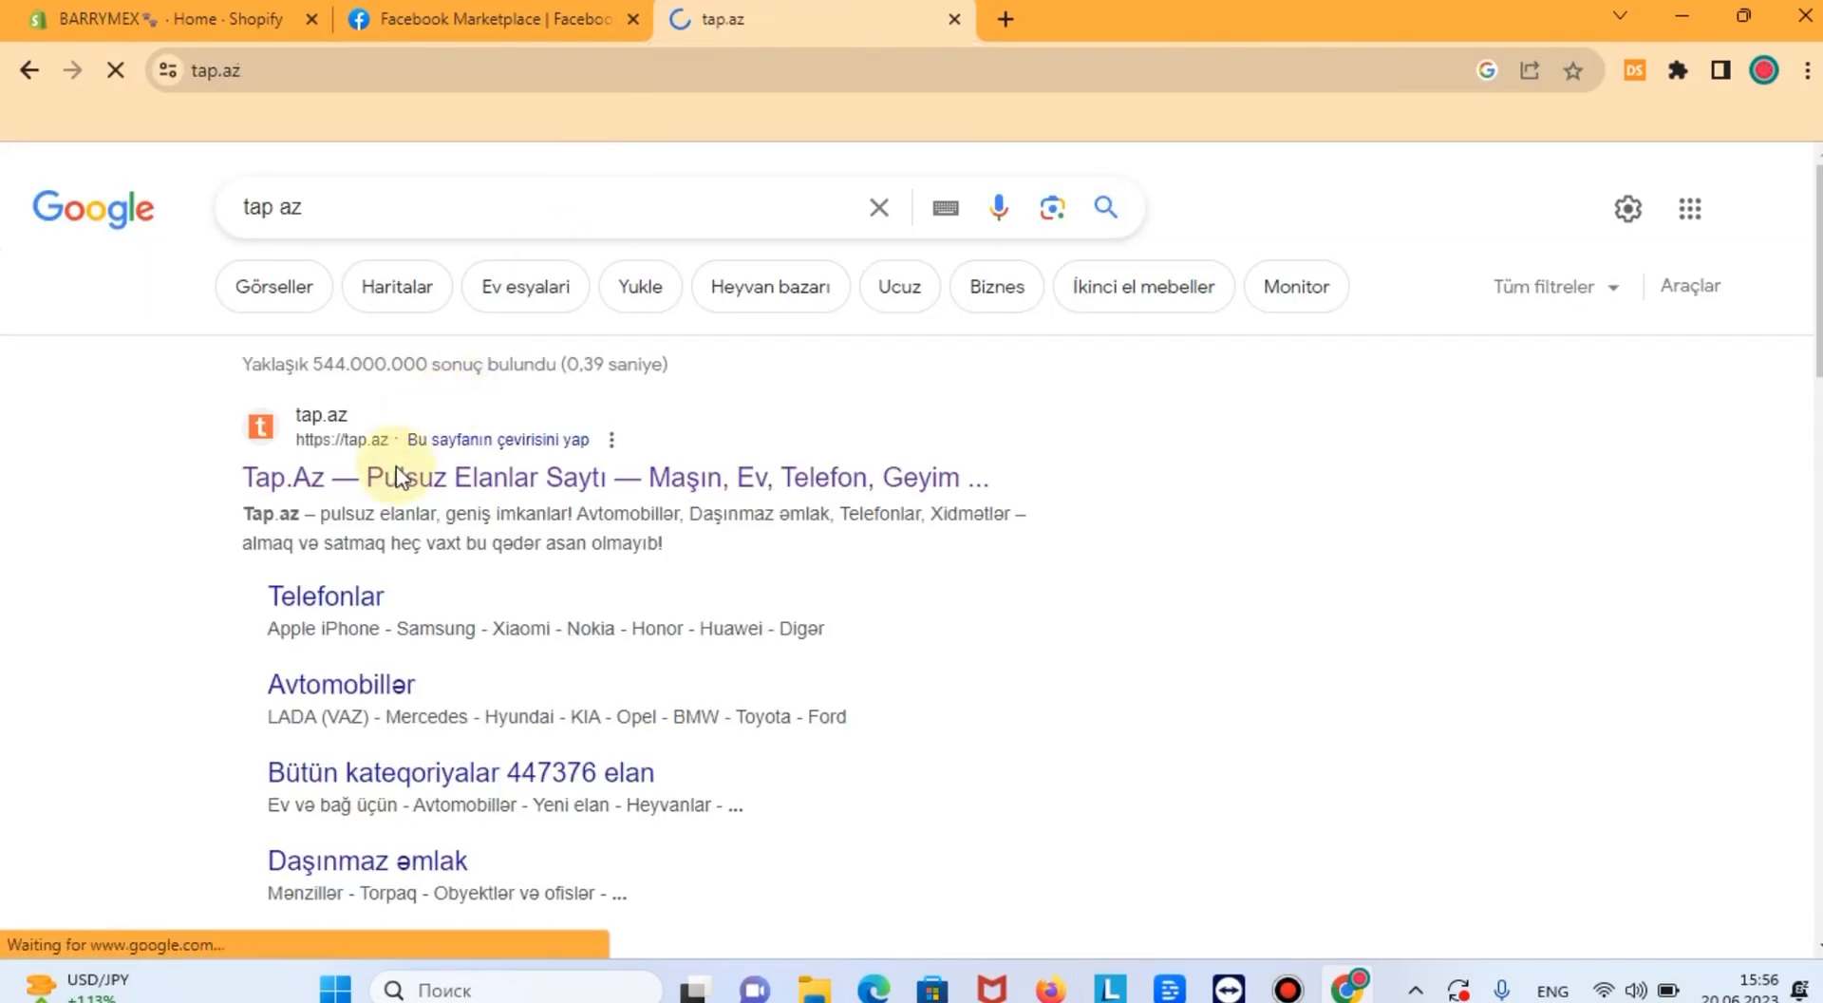
scroll(733, 622, down, 10)
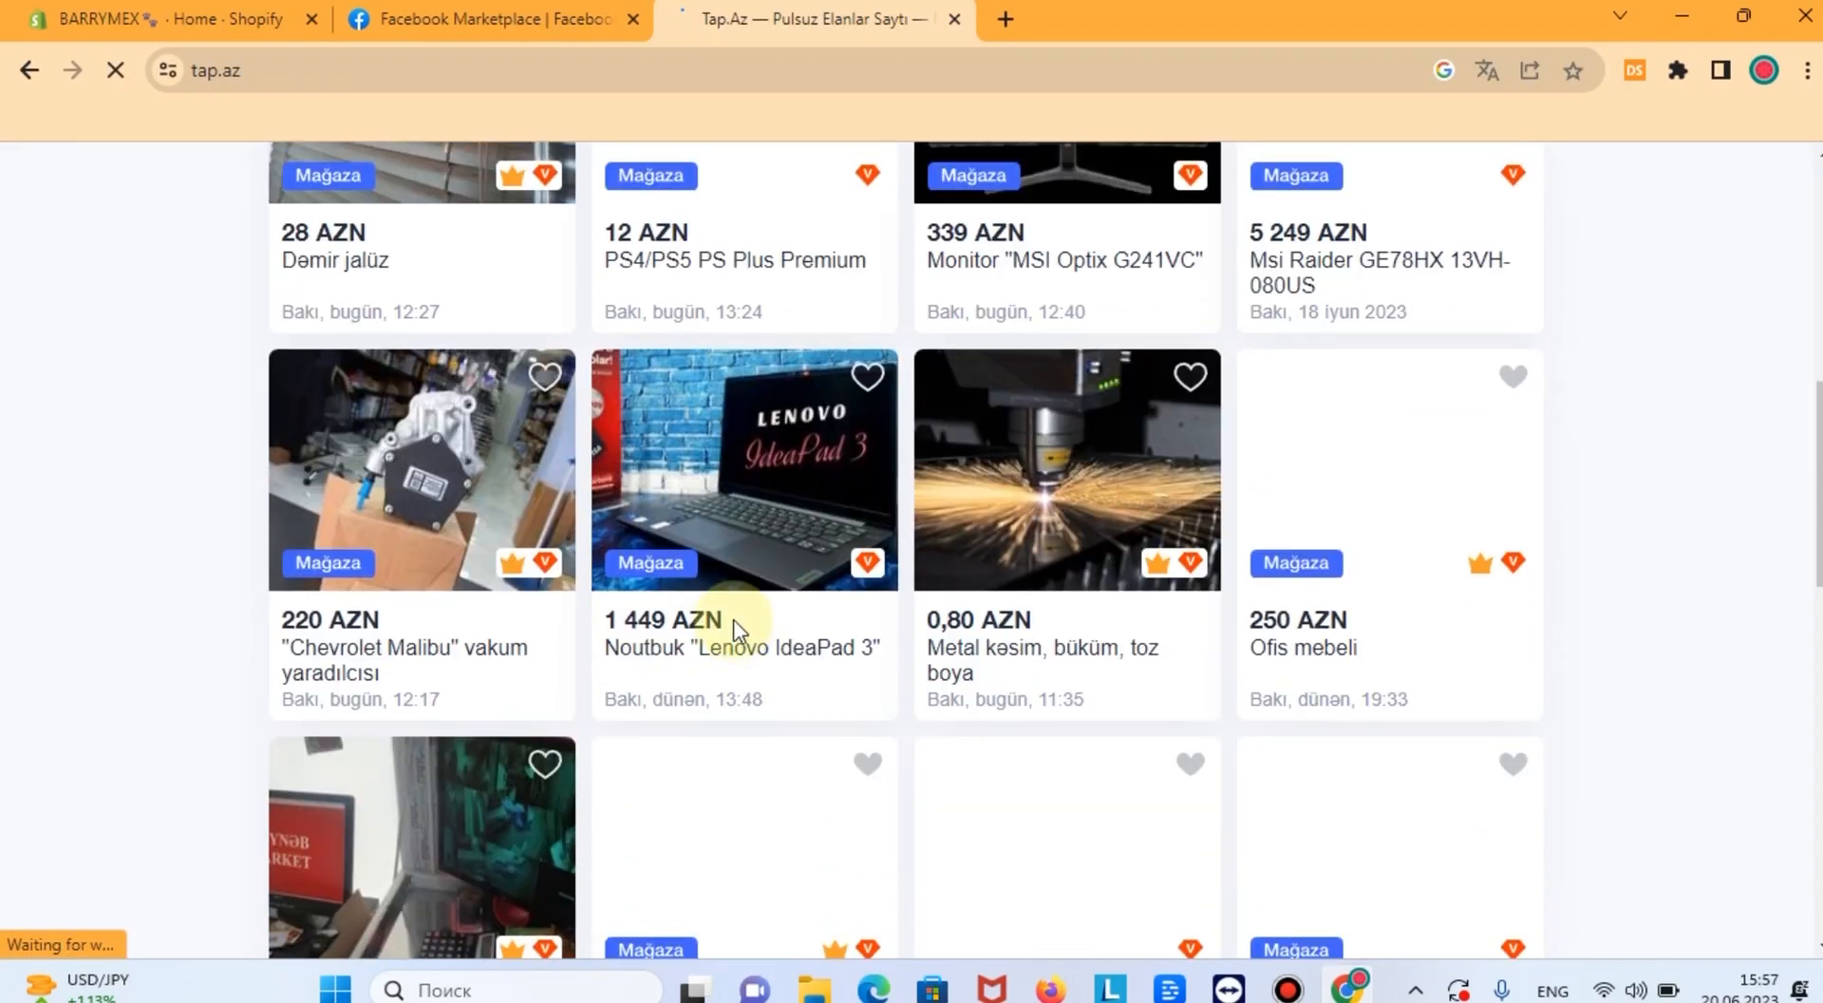
scroll(735, 629, down, 6)
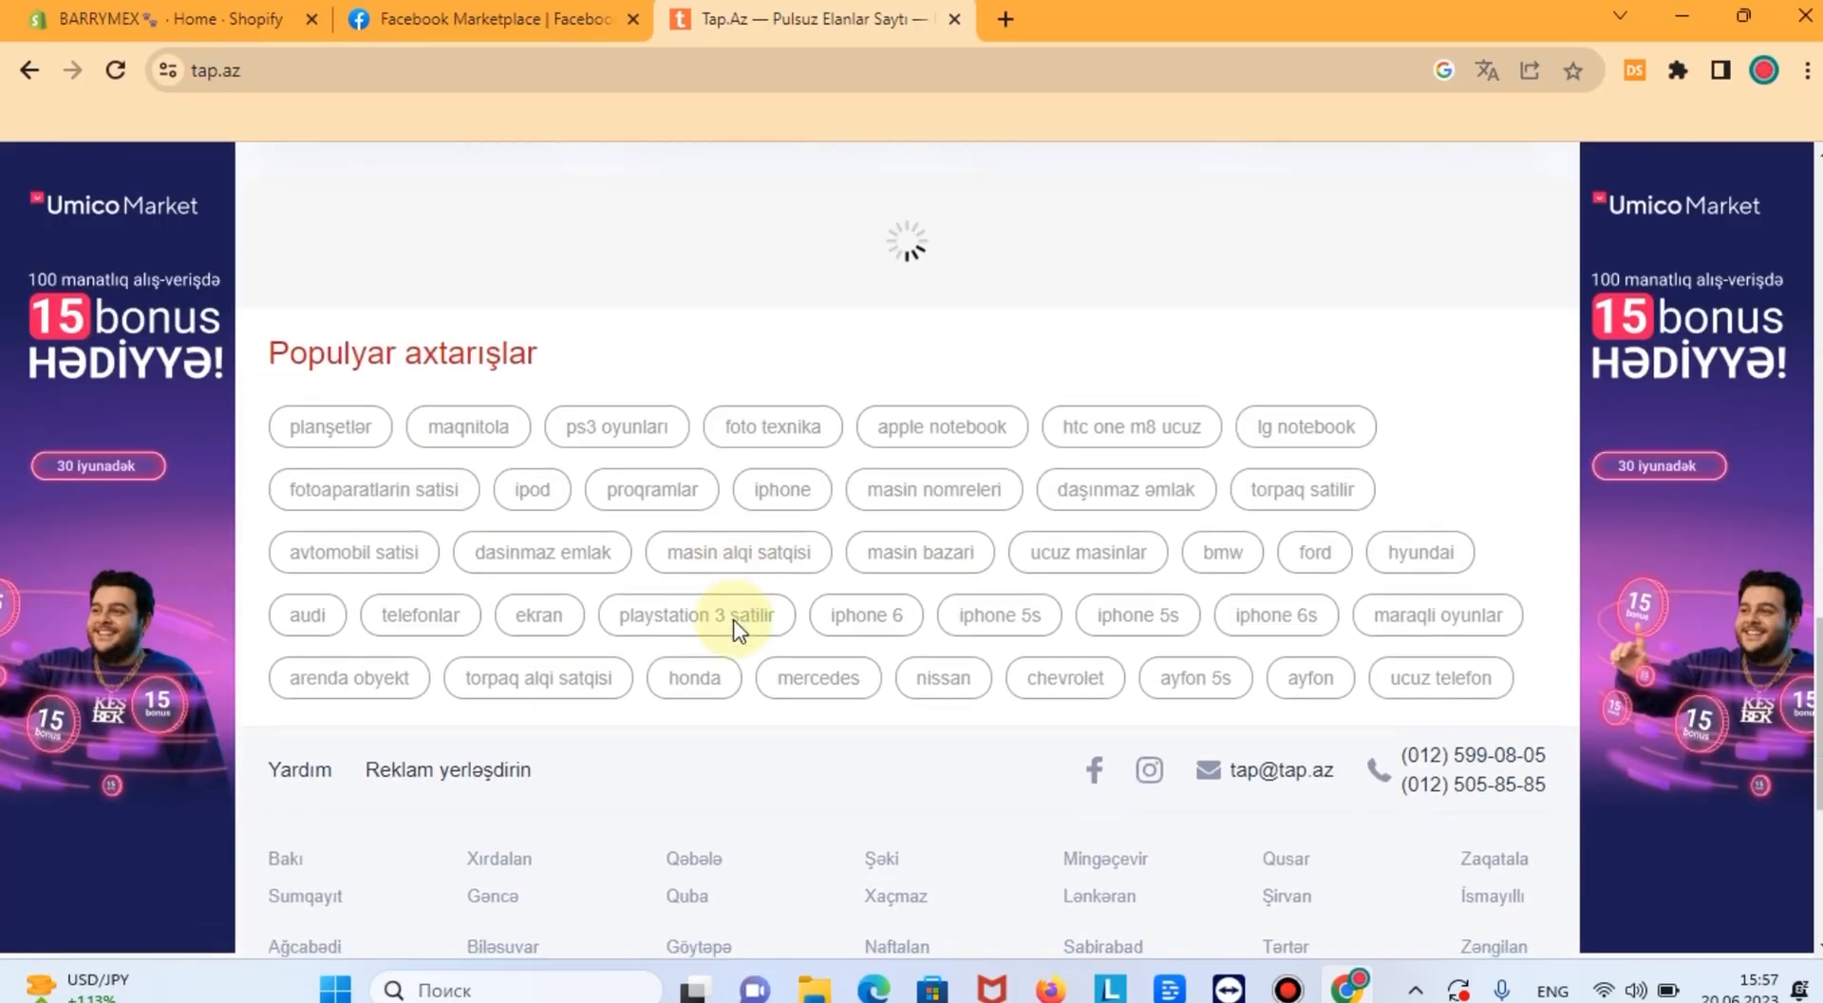
scroll(743, 253, up, 5)
scroll(811, 314, up, 11)
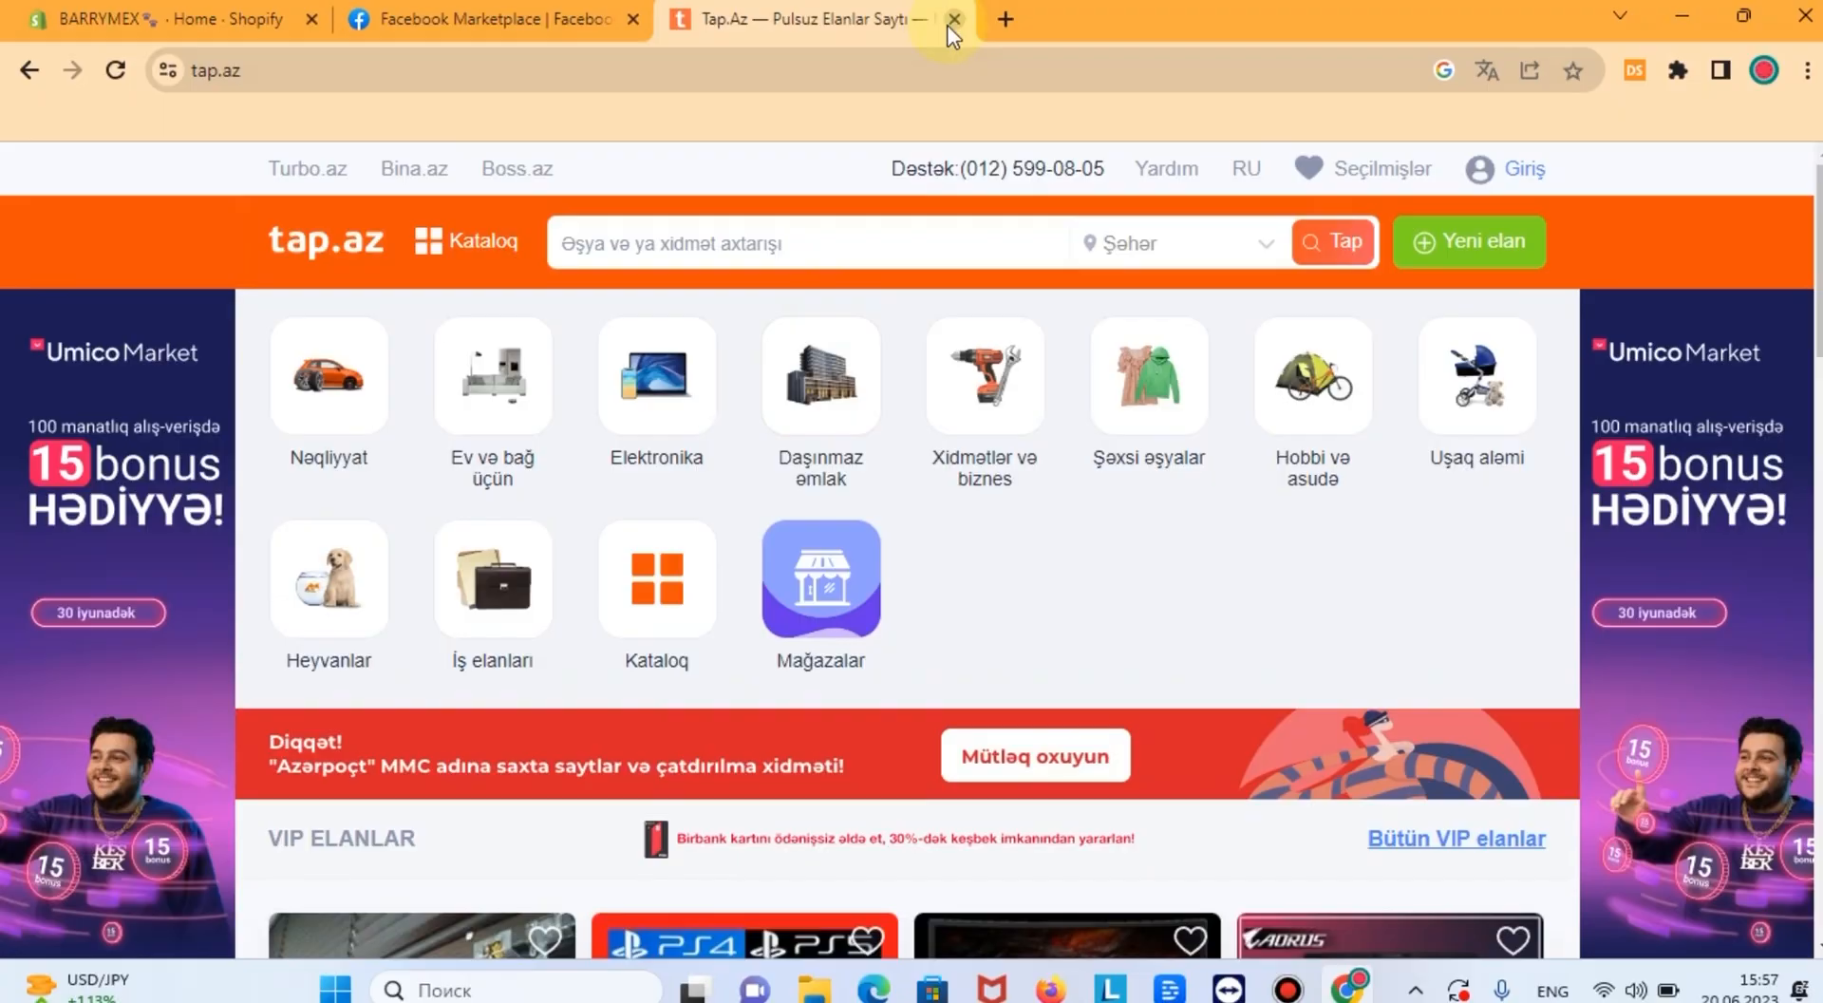
Step: Close the tap.az tab, browse Baku's Today's picks, and focus the Marketplace search box
click(954, 19)
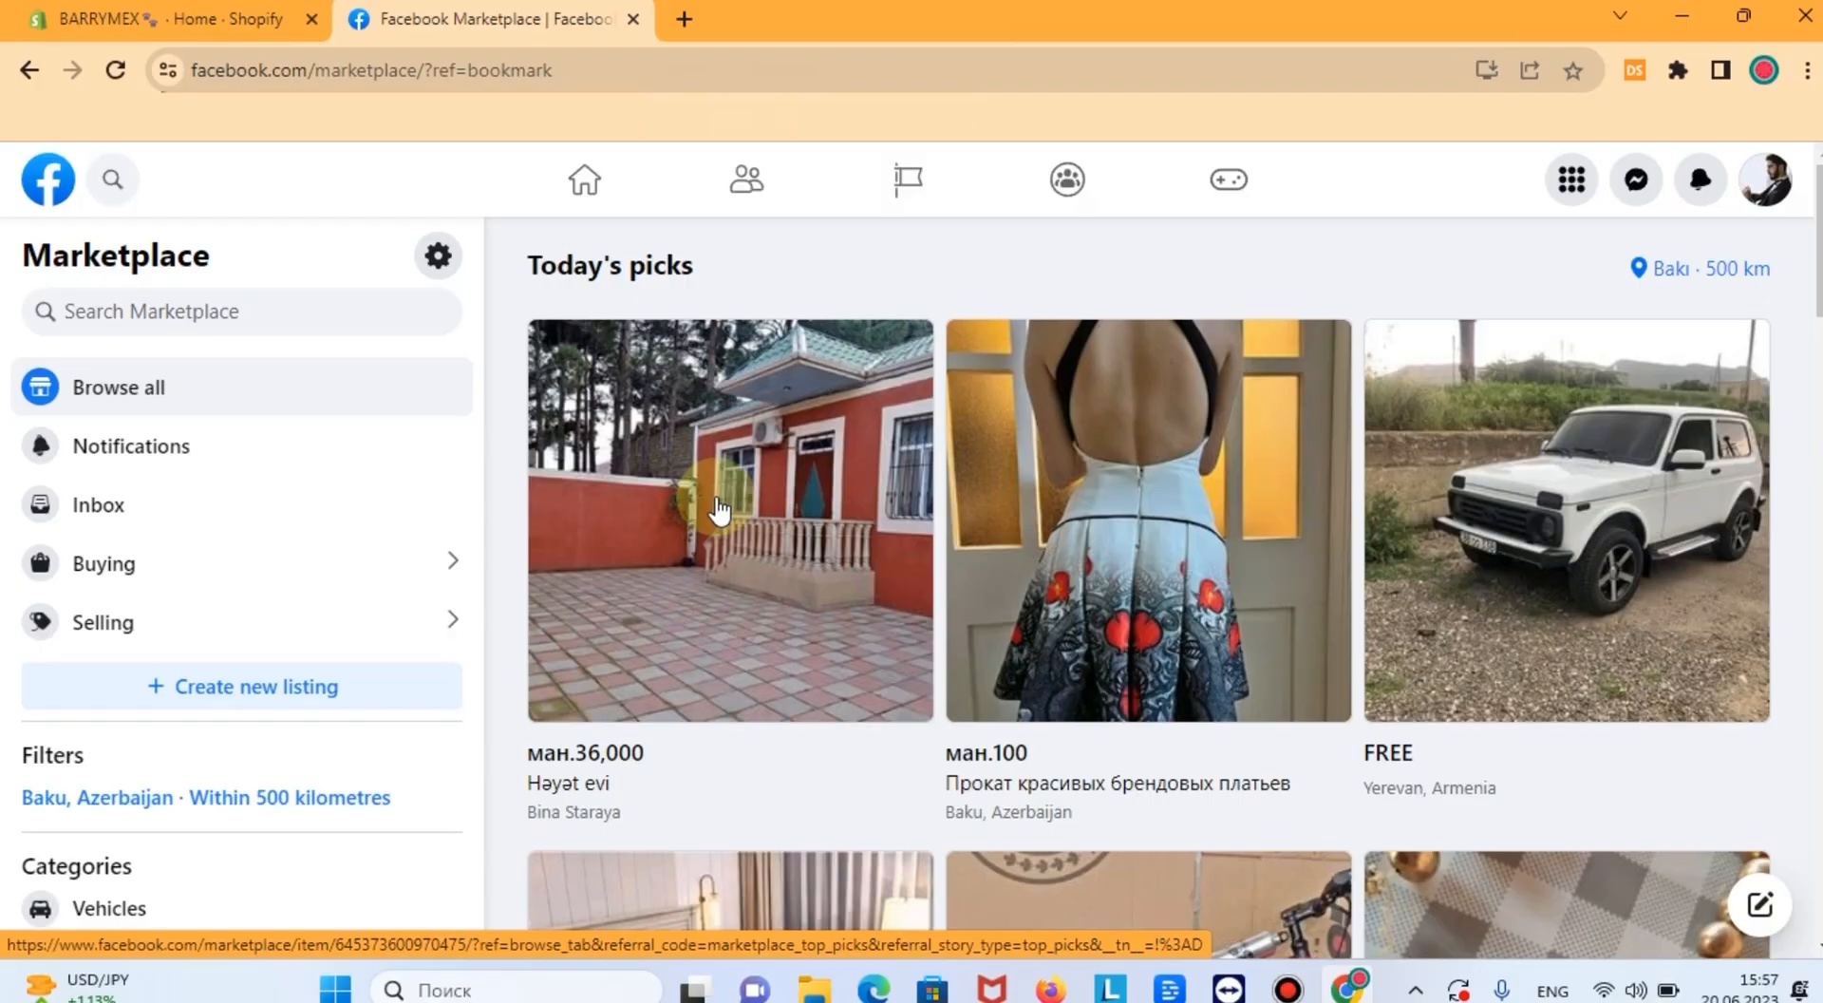
scroll(881, 630, down, 4)
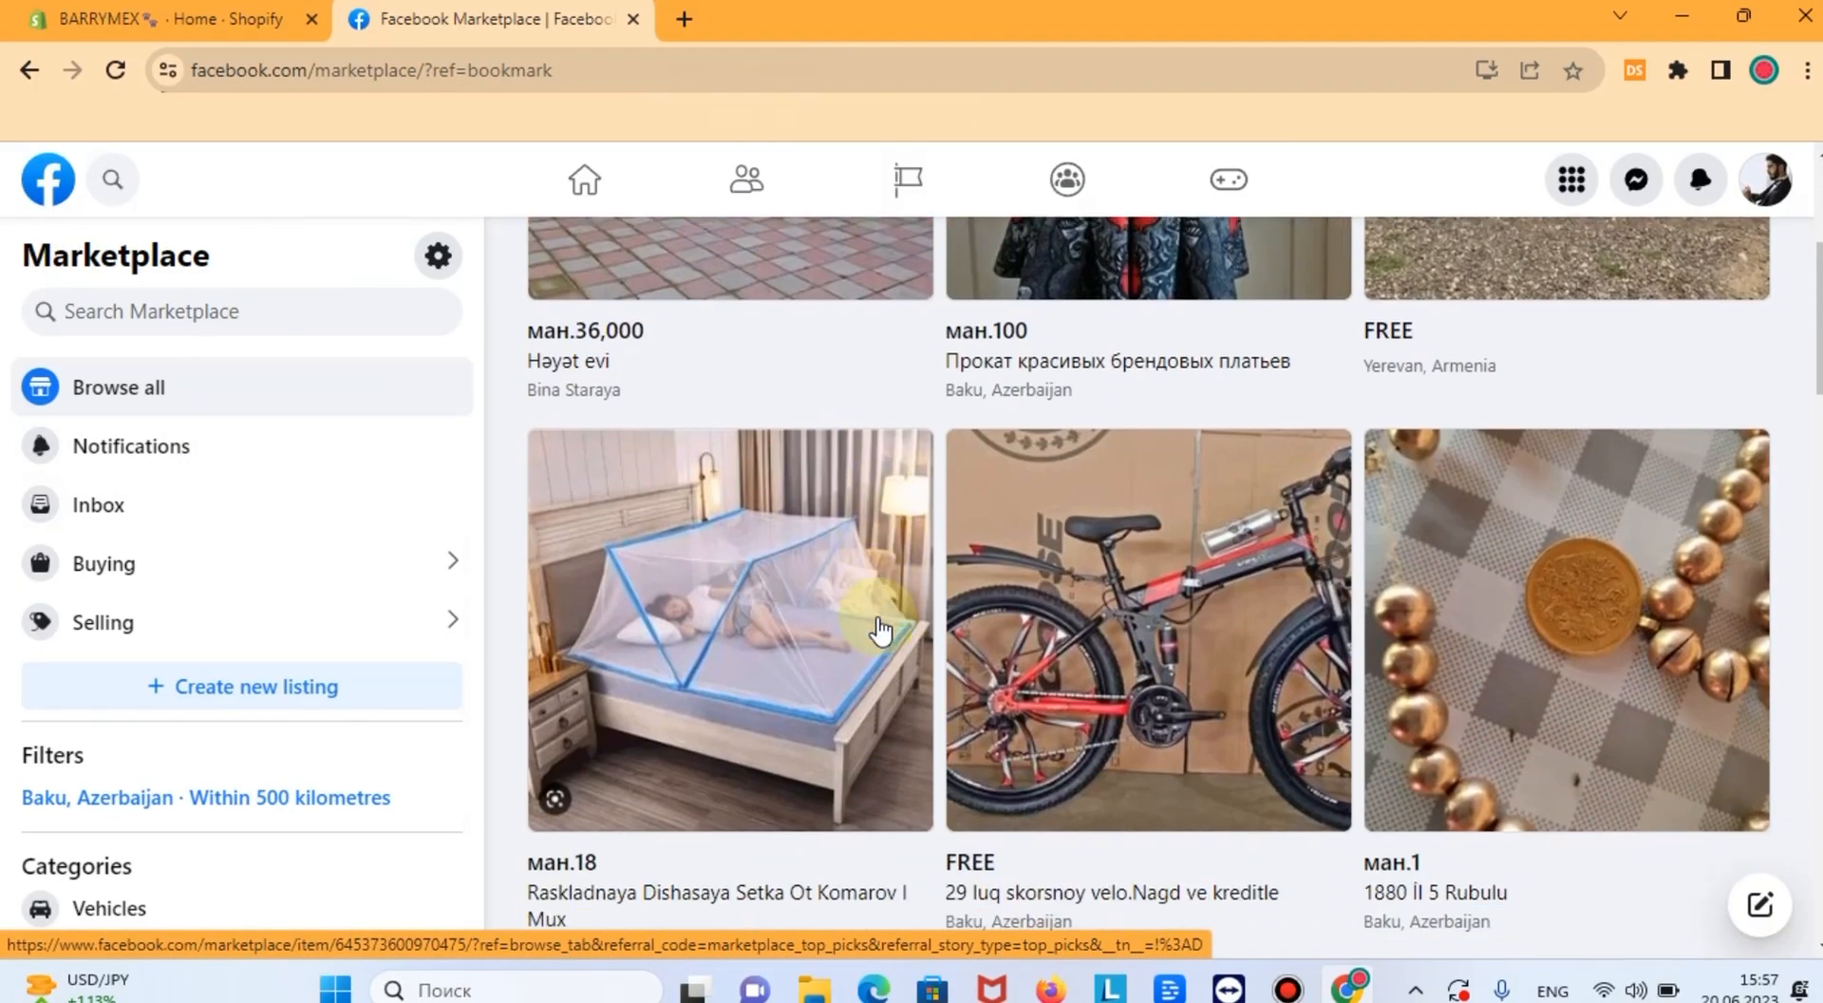
scroll(880, 630, down, 3)
scroll(880, 629, up, 1)
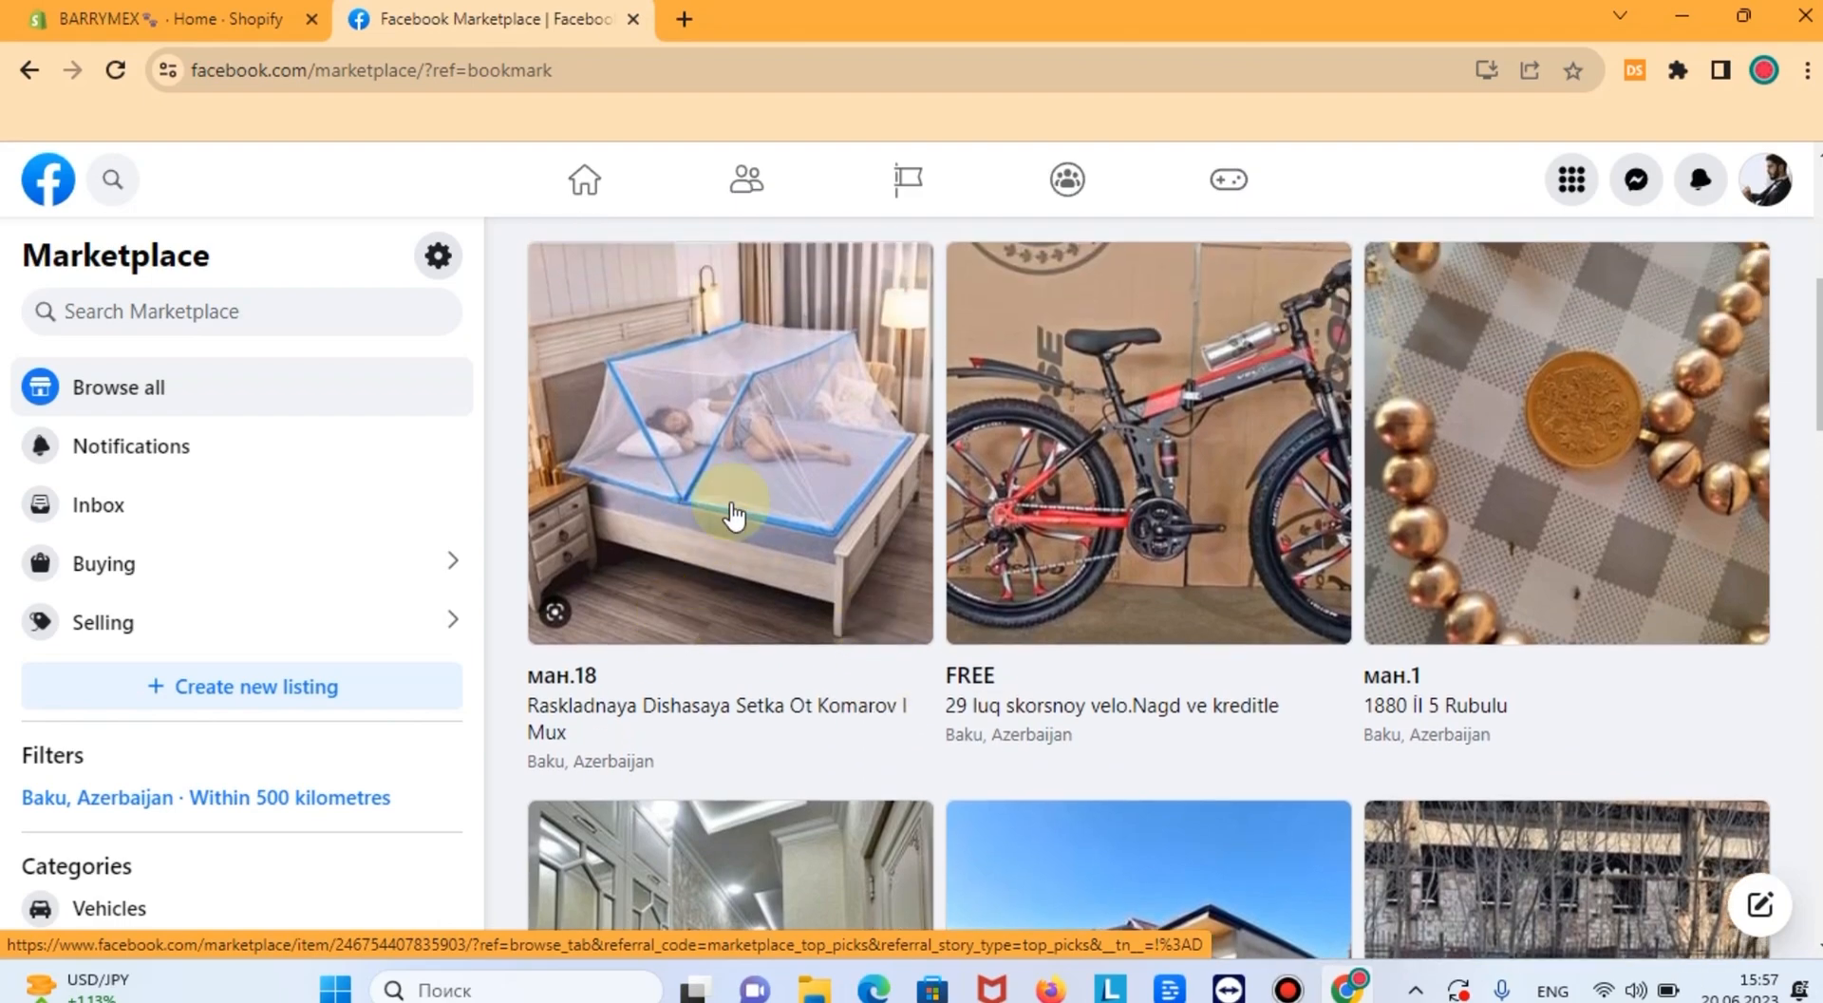
scroll(1139, 489, down, 4)
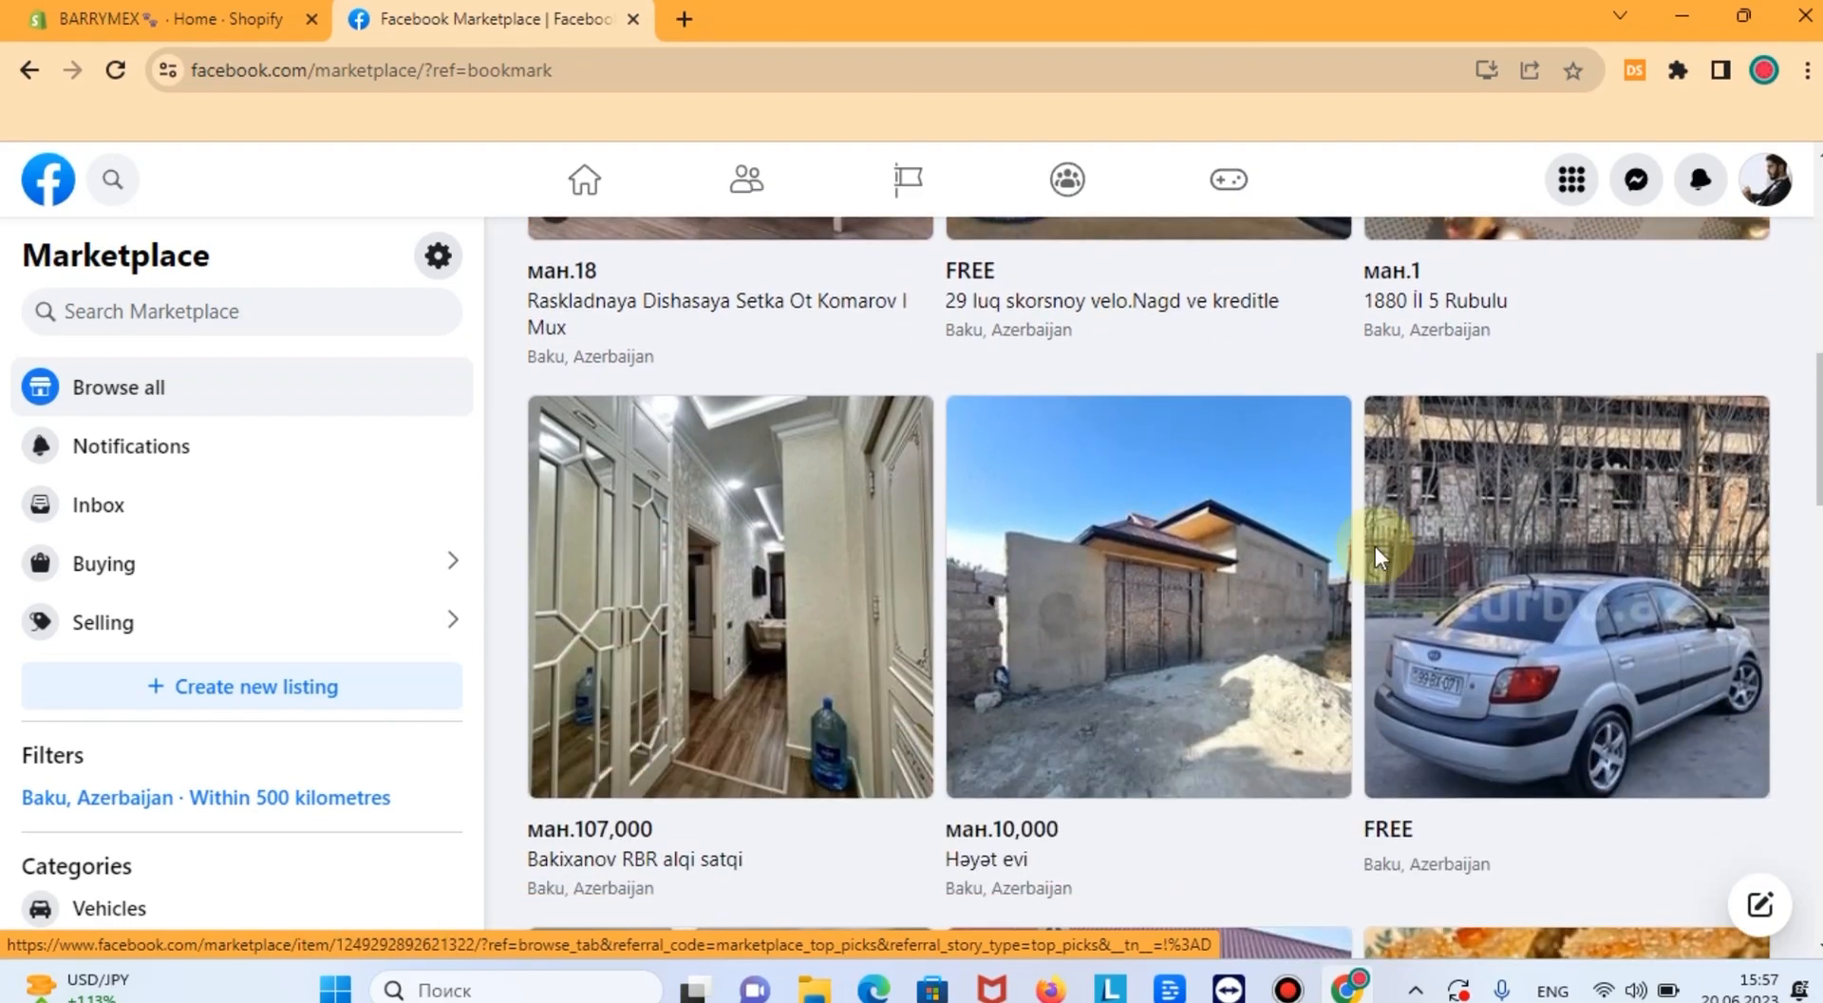
scroll(1375, 545, down, 2)
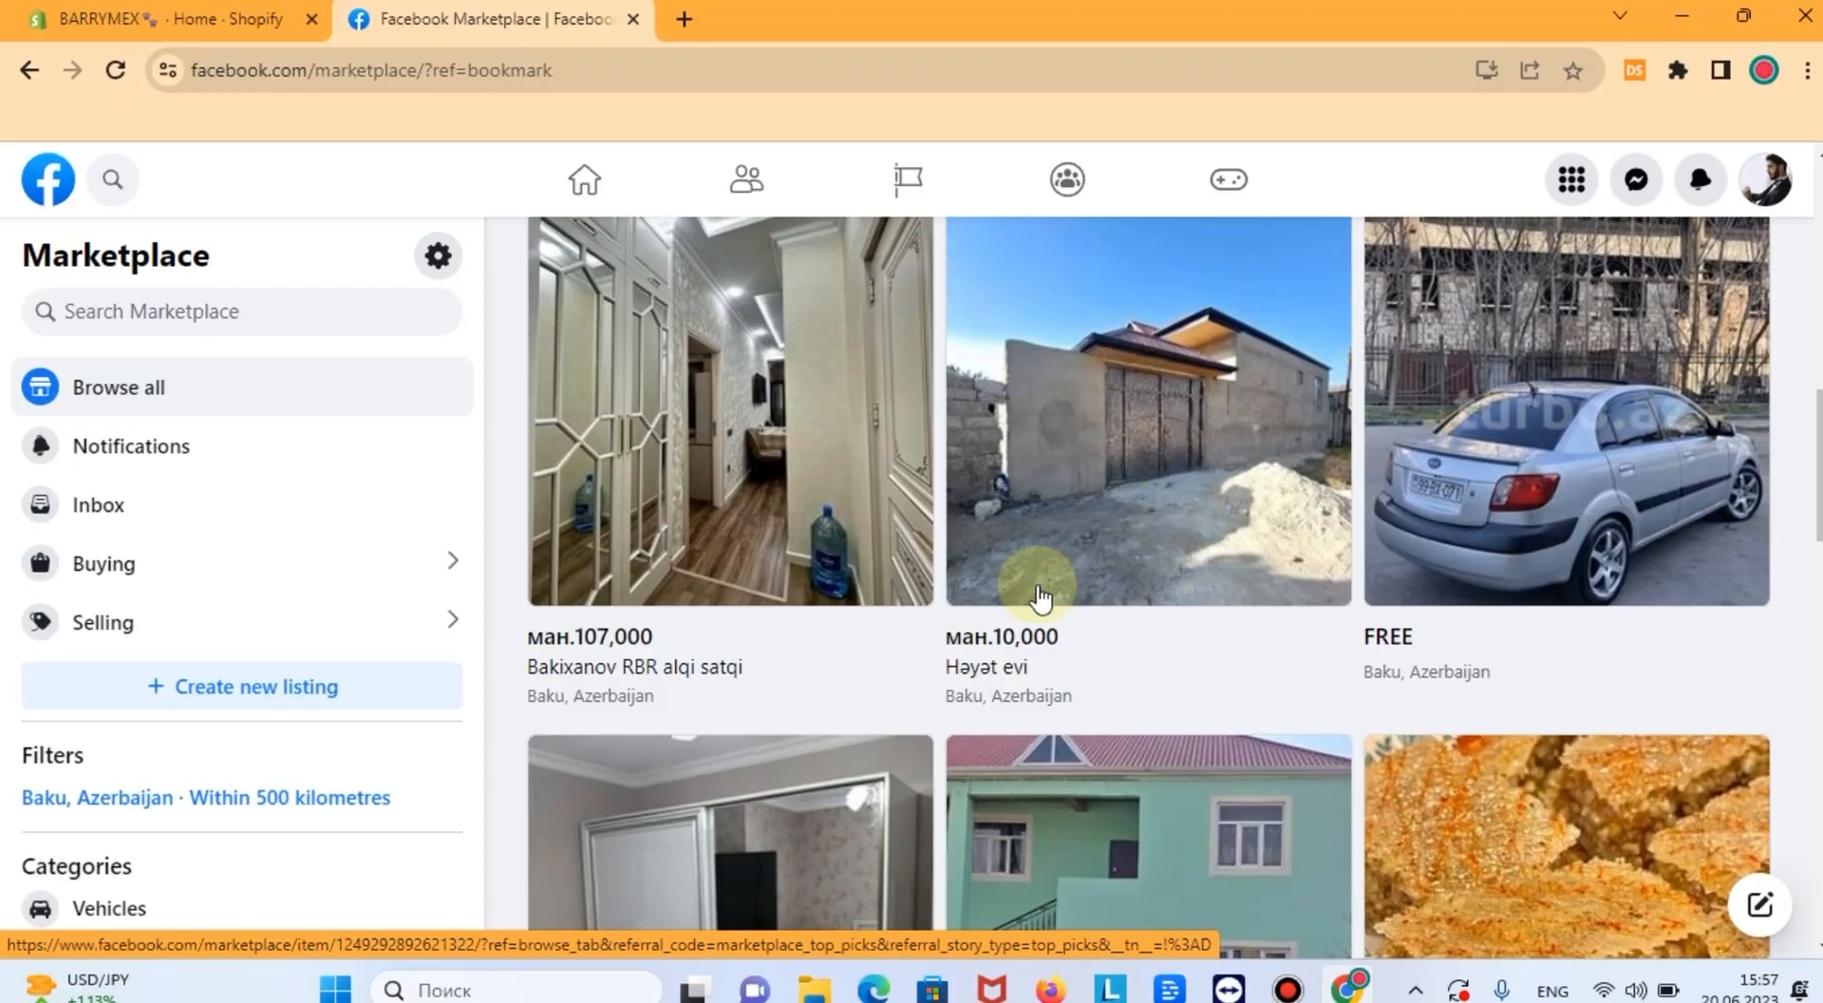
scroll(827, 593, down, 5)
scroll(815, 600, up, 10)
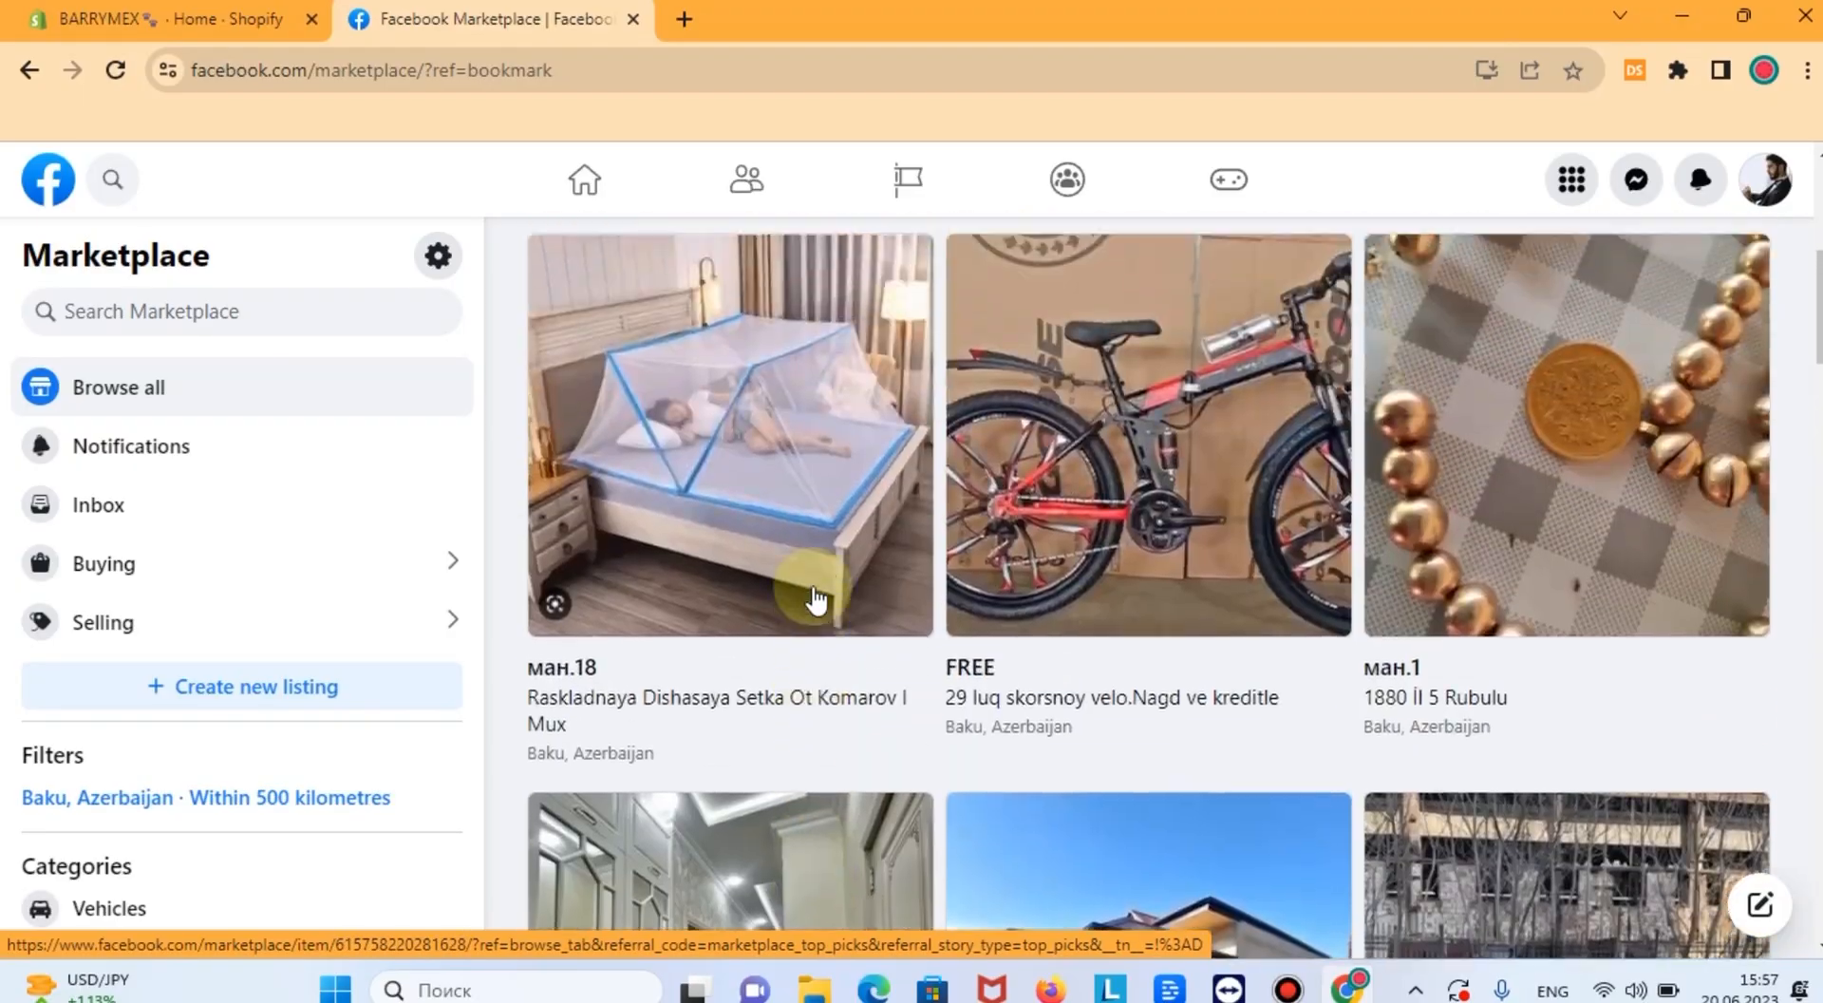
scroll(815, 600, up, 6)
click(176, 311)
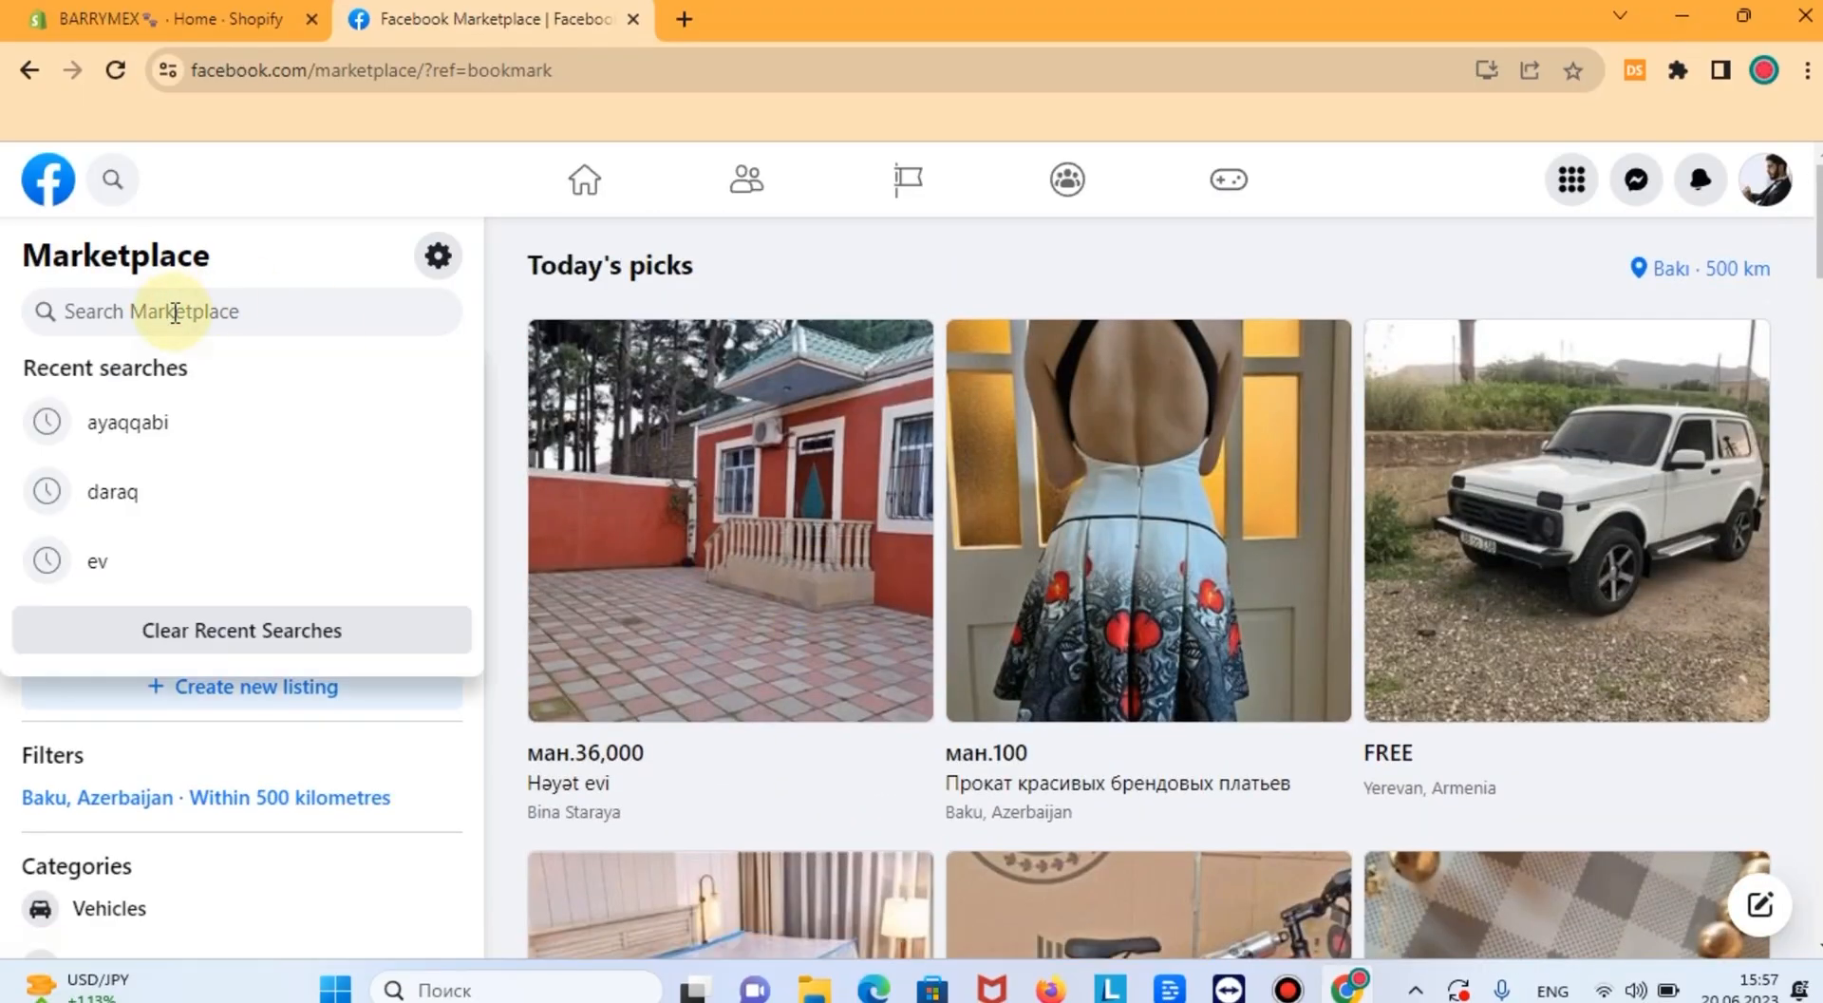
Step: Rerun the recent 'daraq' Marketplace search and scroll its results
click(144, 490)
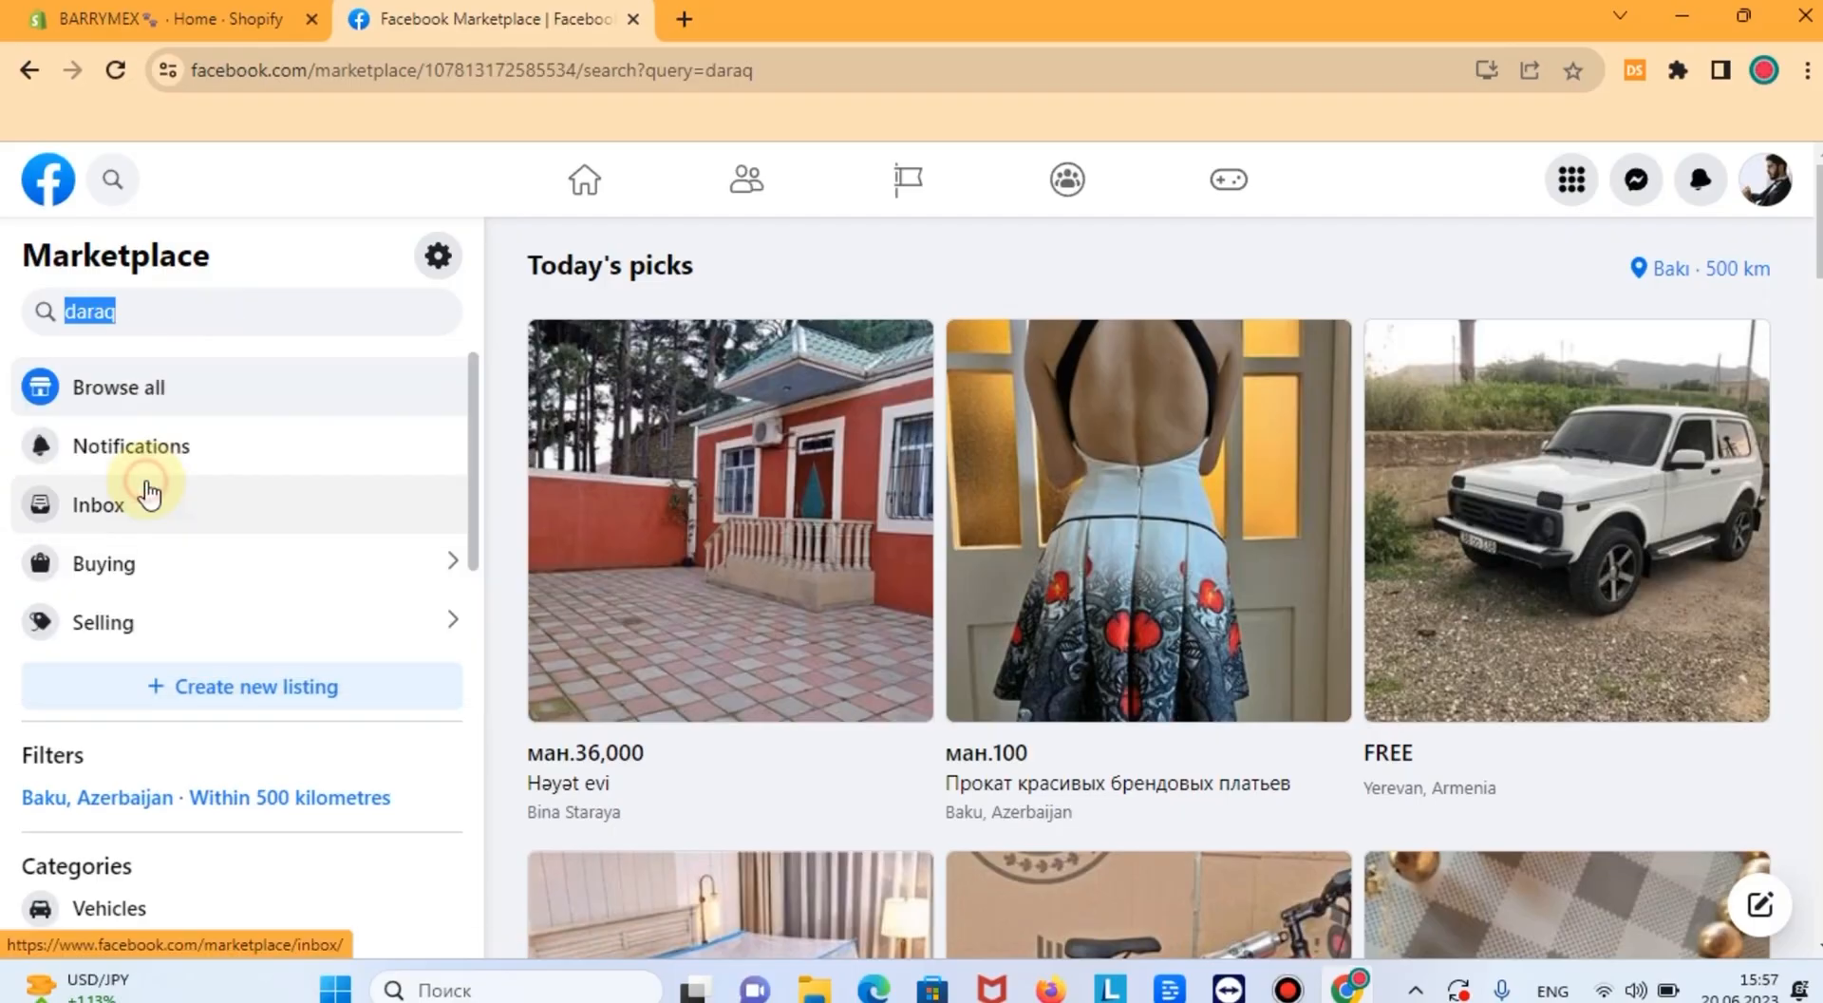
scroll(573, 546, down, 5)
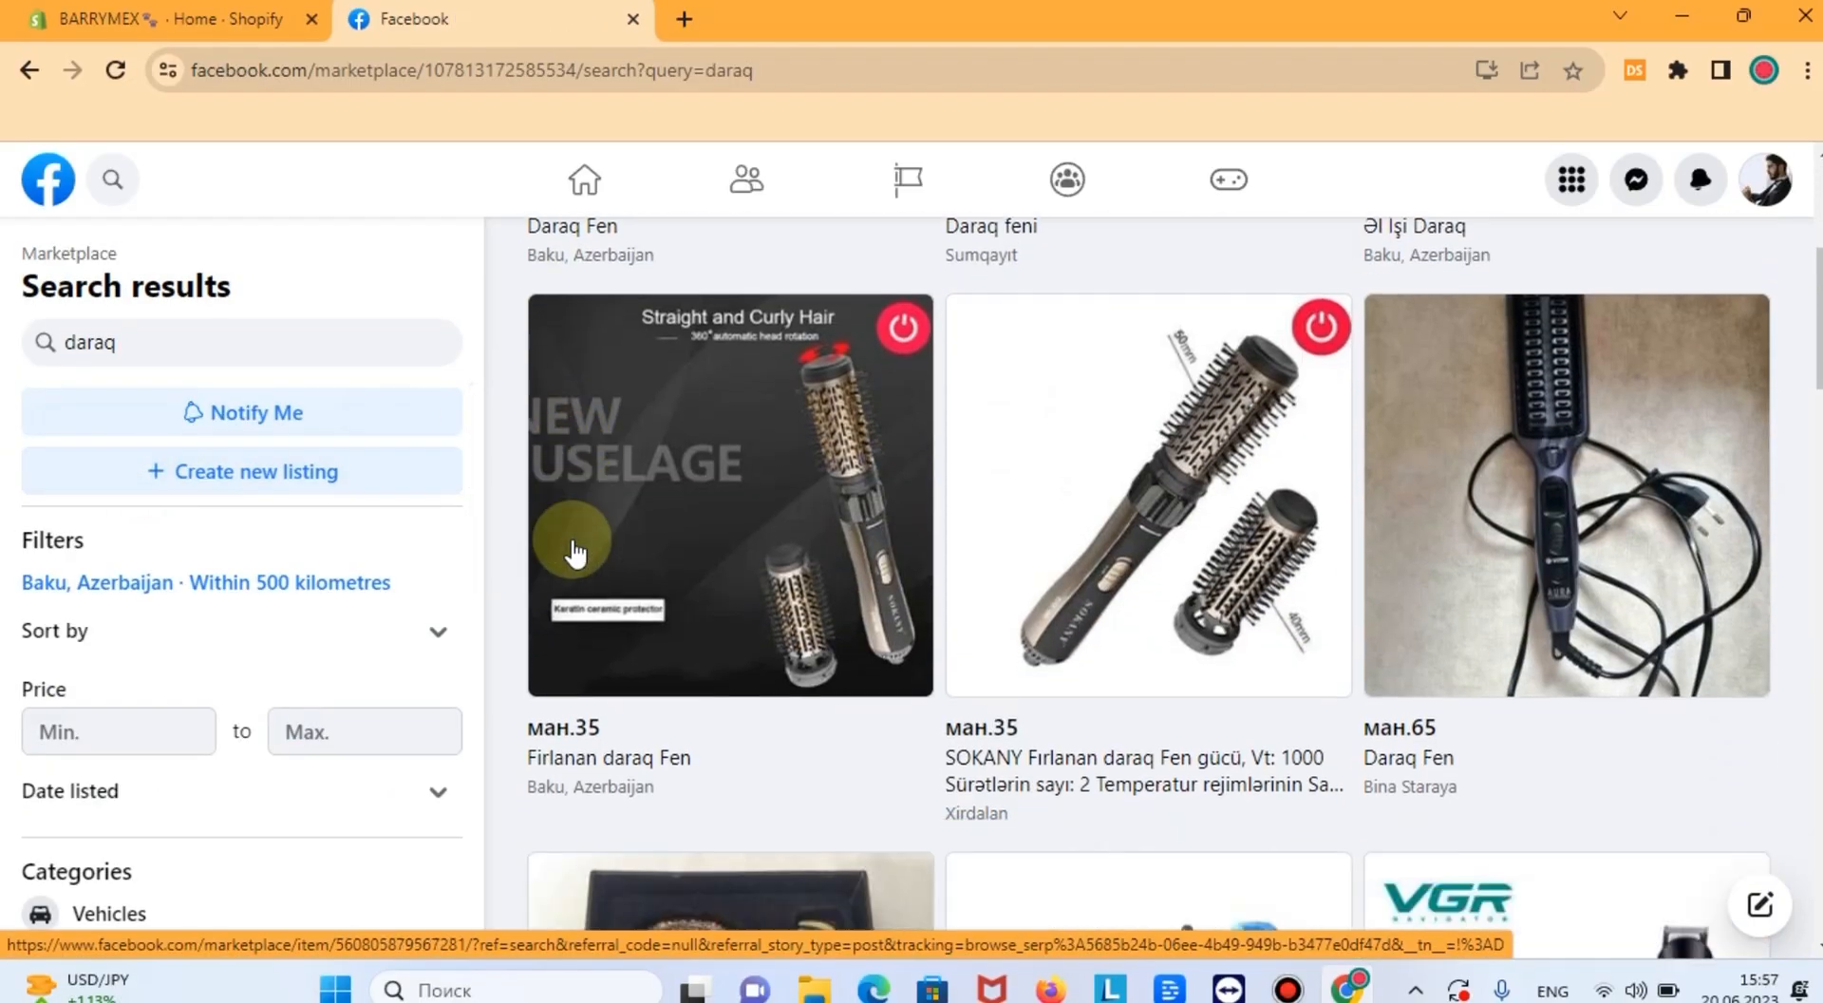
scroll(573, 546, down, 1)
scroll(570, 541, up, 2)
Step: Search Marketplace for 'ayaqqabi' instead and scroll through the results
click(166, 351)
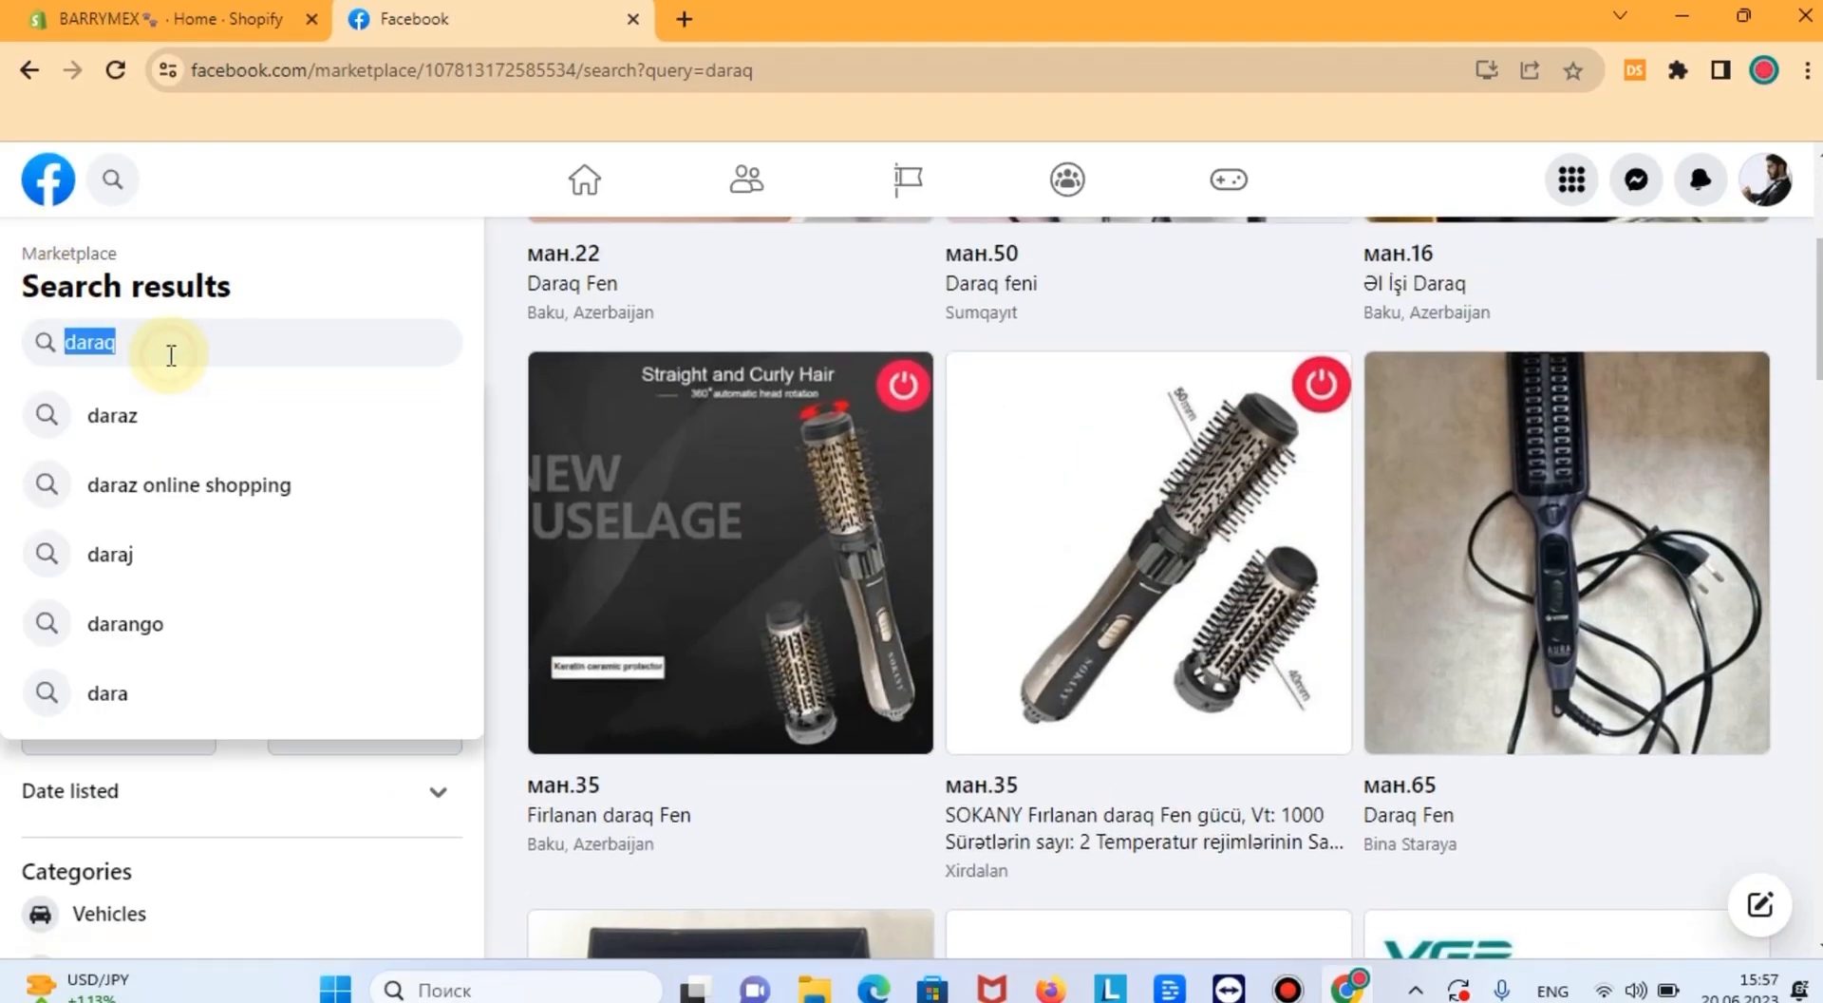
text(ayaqqabi)
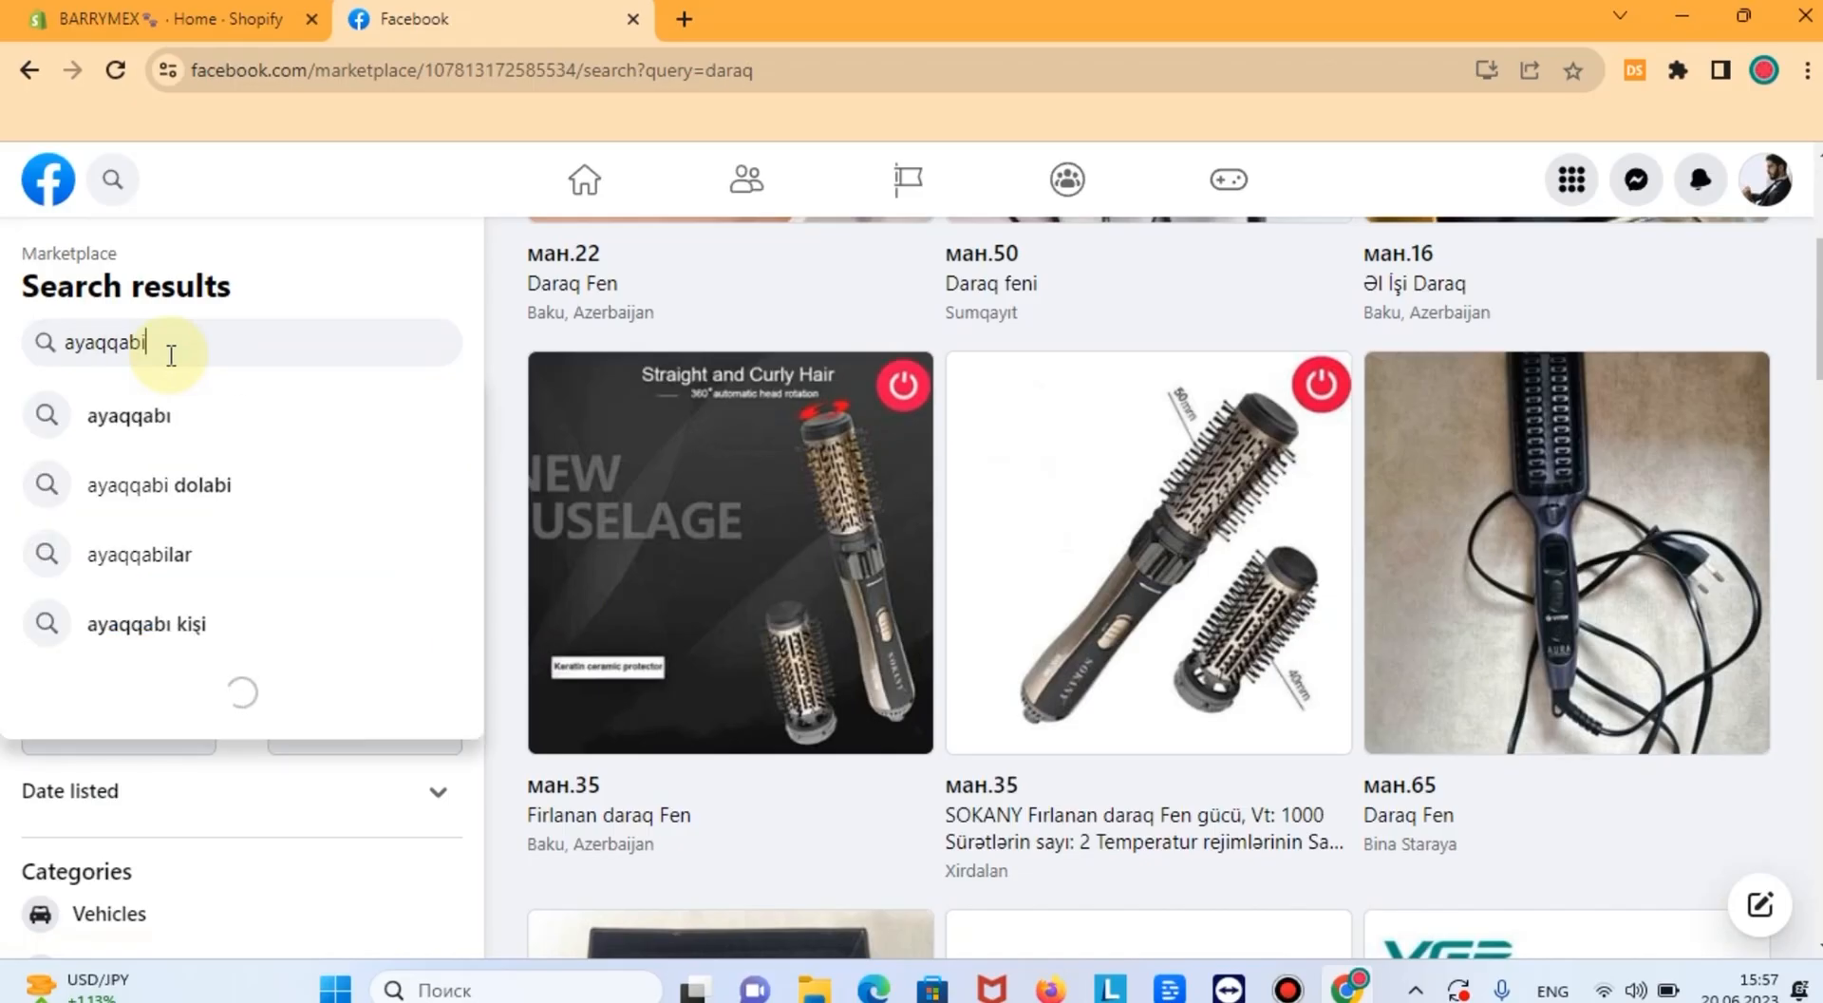
key(Return)
scroll(757, 406, down, 4)
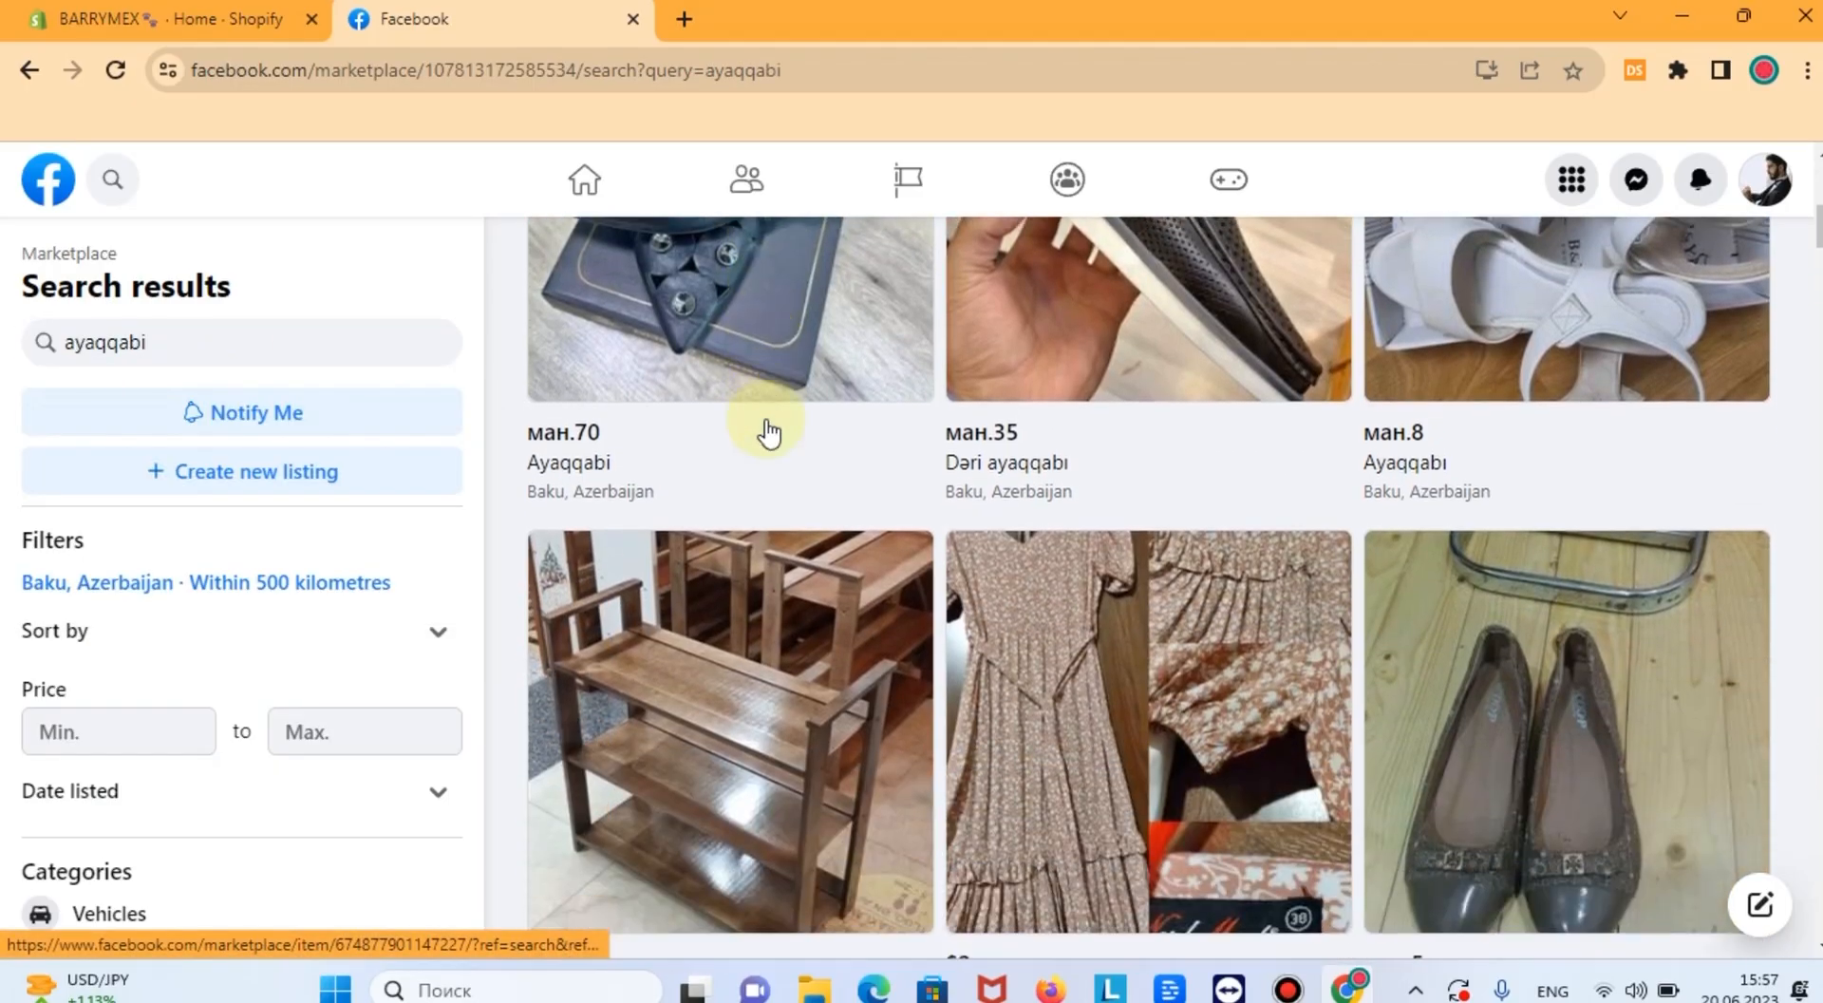
scroll(767, 432, down, 8)
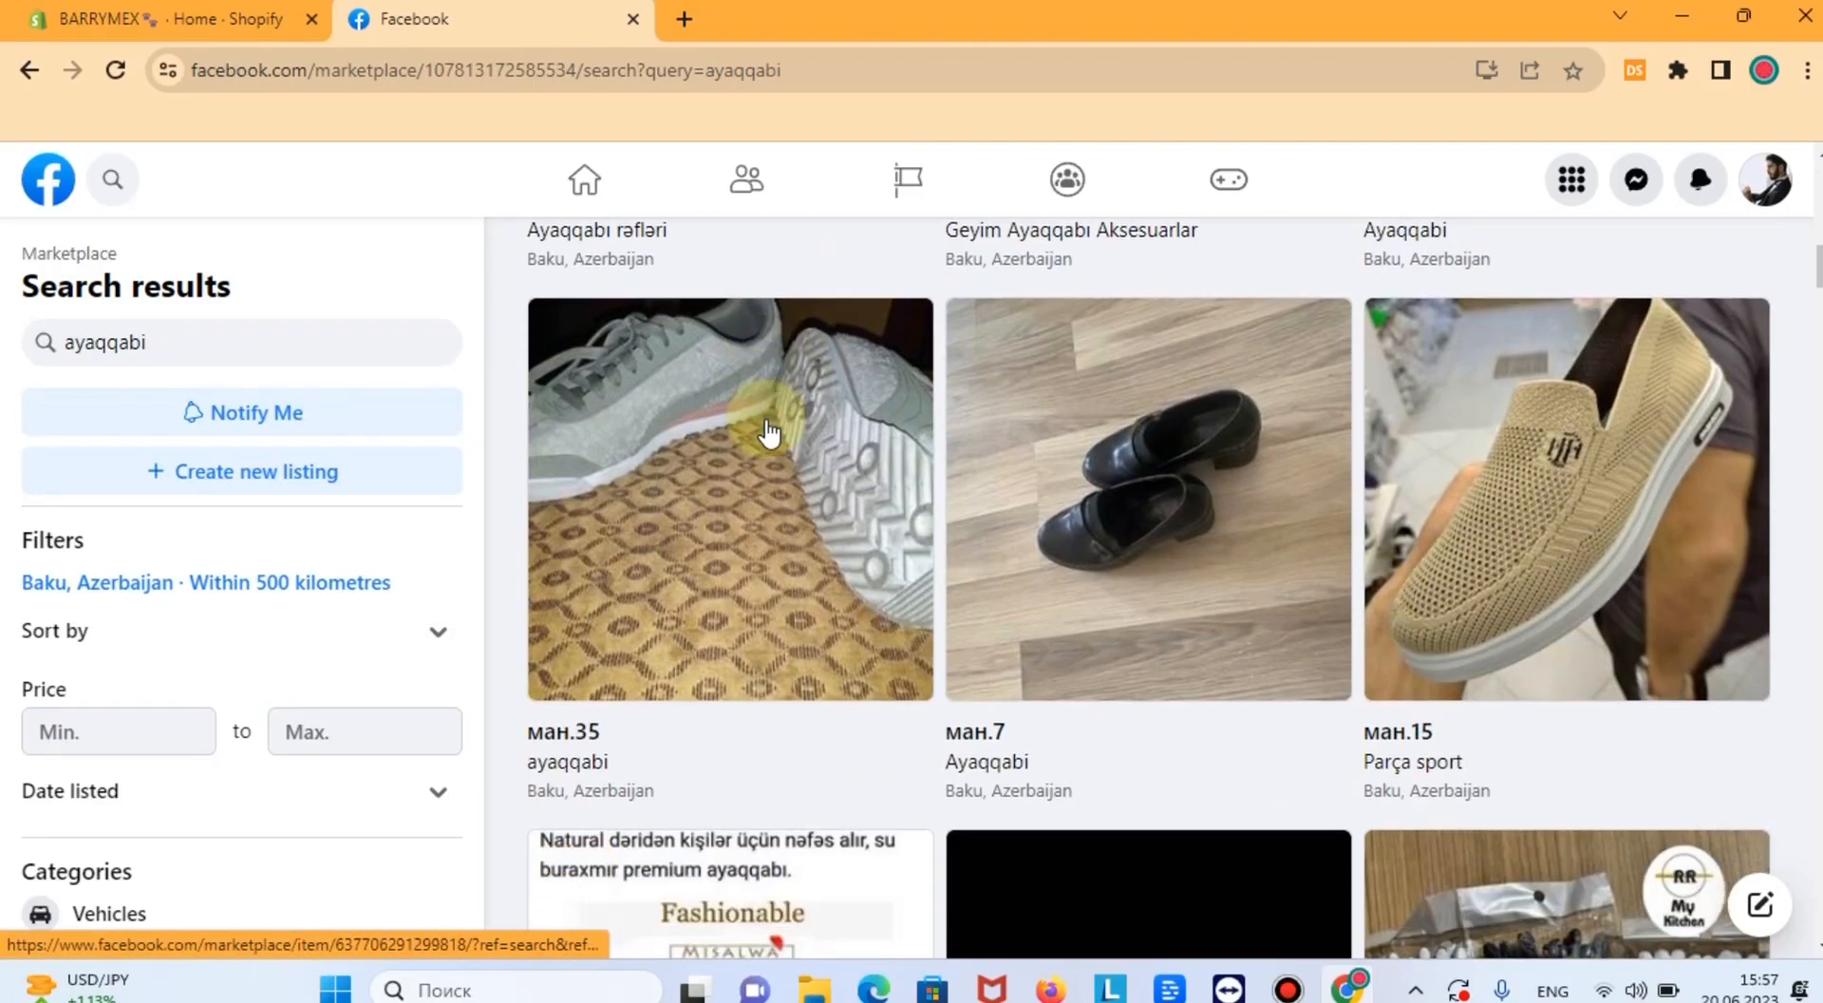
scroll(1125, 469, down, 5)
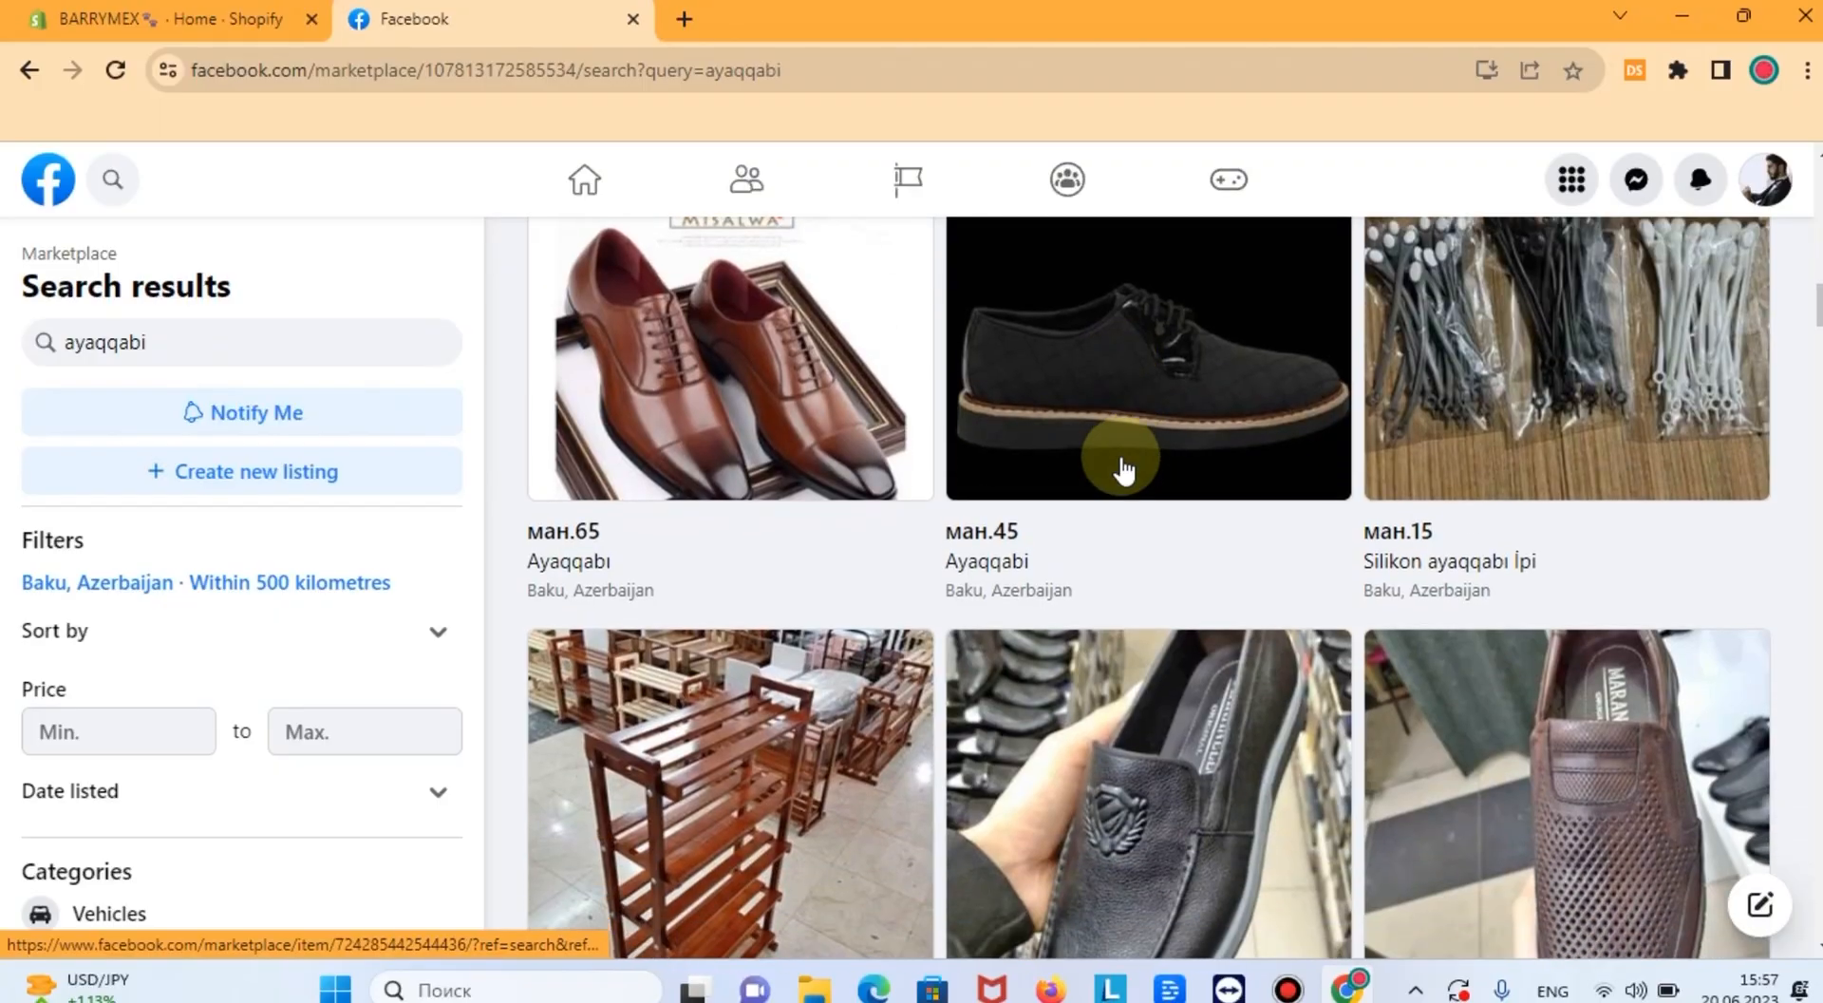
scroll(1125, 469, down, 10)
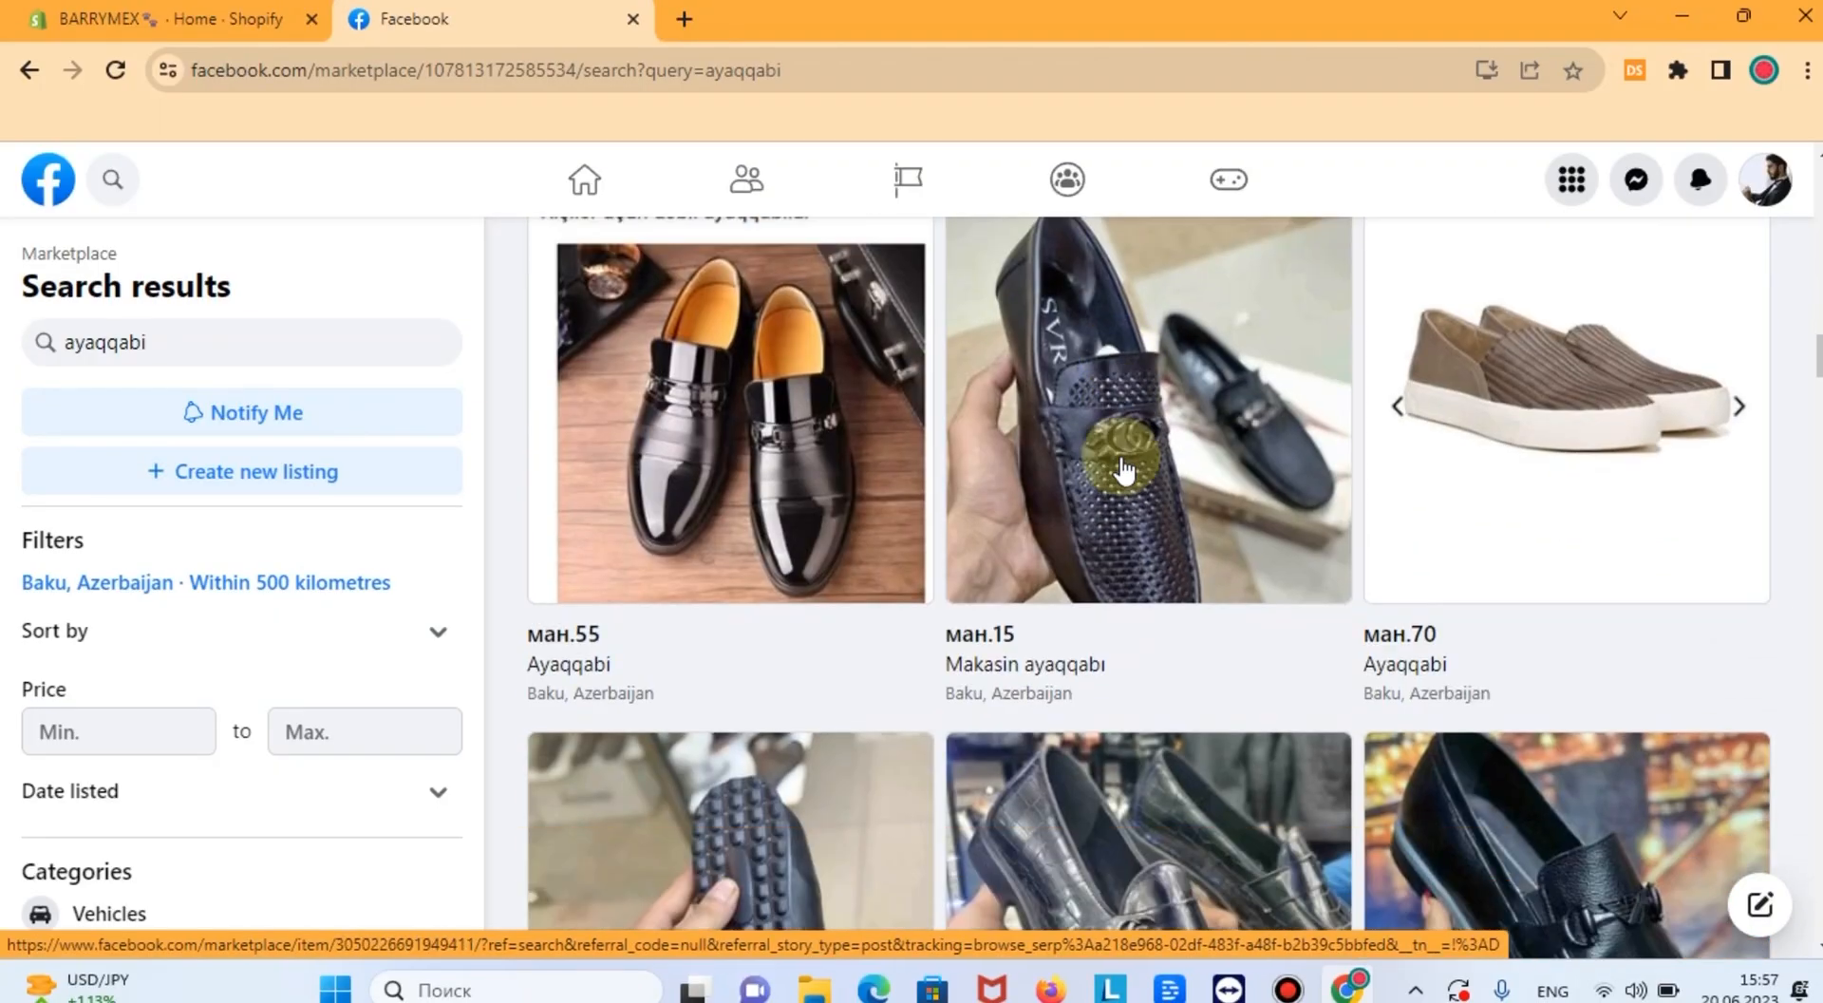
scroll(1124, 469, down, 4)
scroll(915, 684, down, 5)
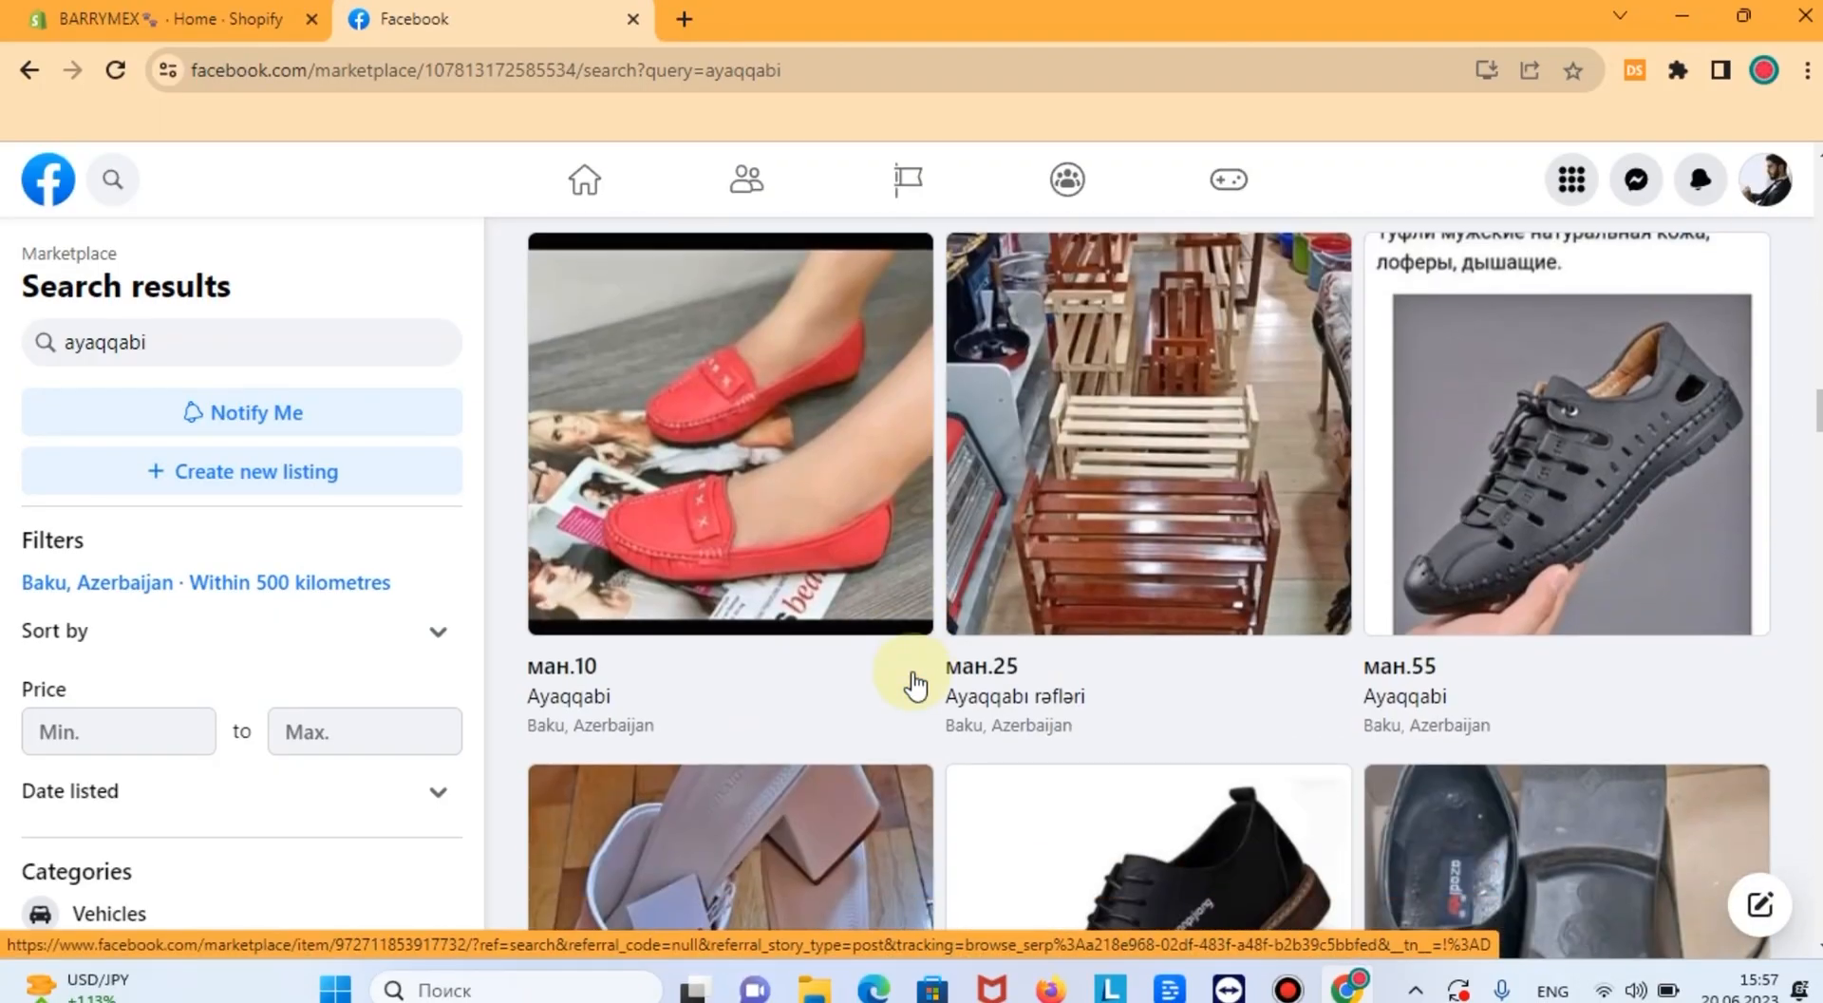
scroll(915, 684, down, 6)
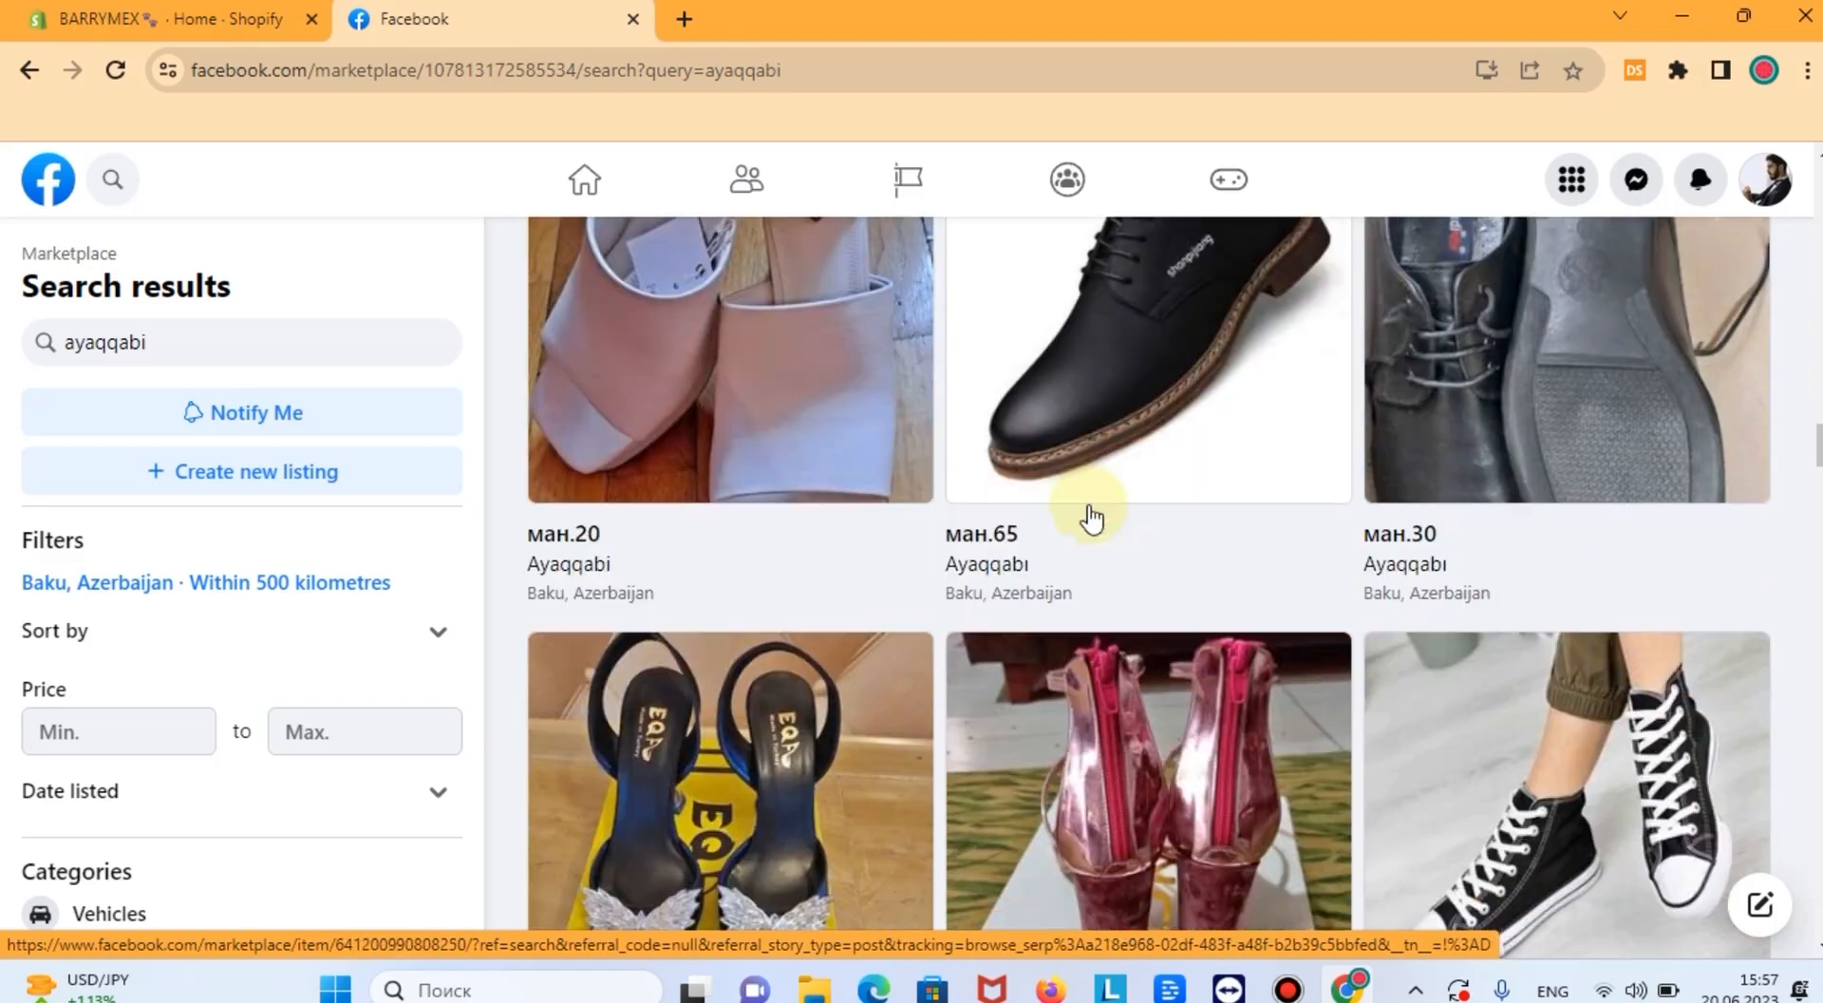
scroll(1092, 518, down, 3)
scroll(1092, 518, down, 8)
scroll(1090, 513, up, 15)
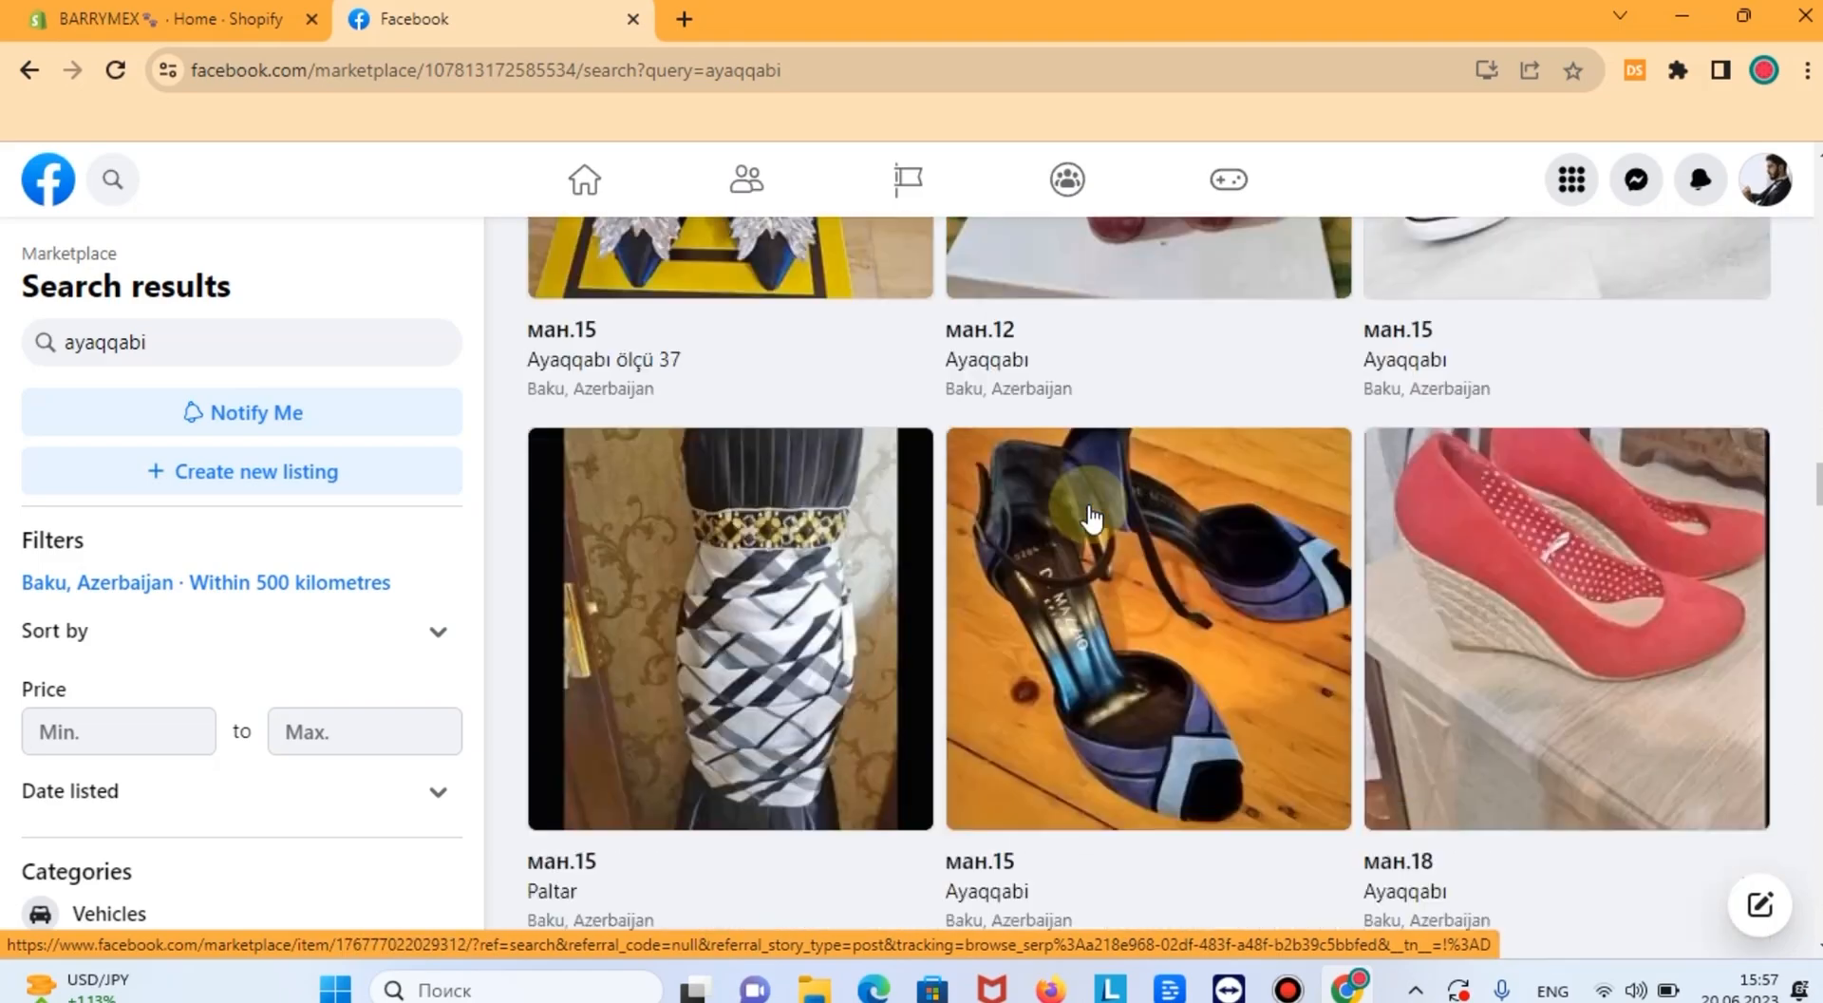
scroll(1090, 516, down, 10)
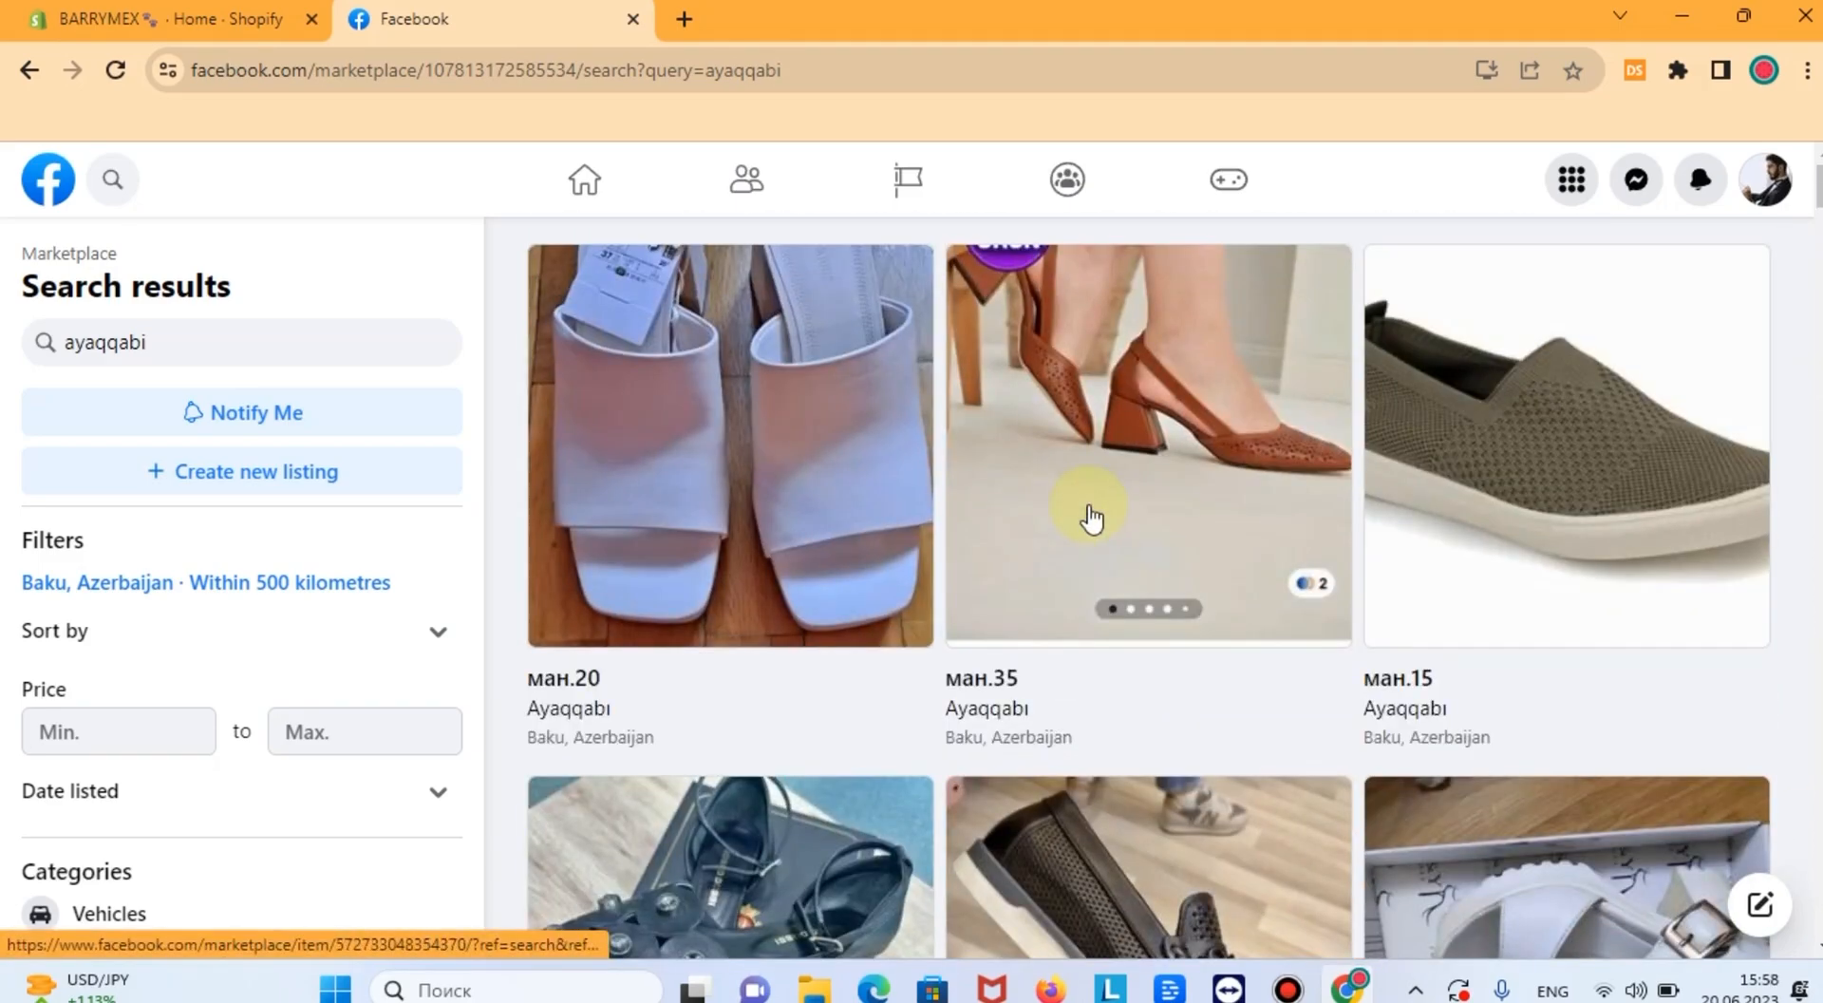
Step: Clear the search query and return to the Facebook home feed
double_click(374, 342)
key(BackSpace)
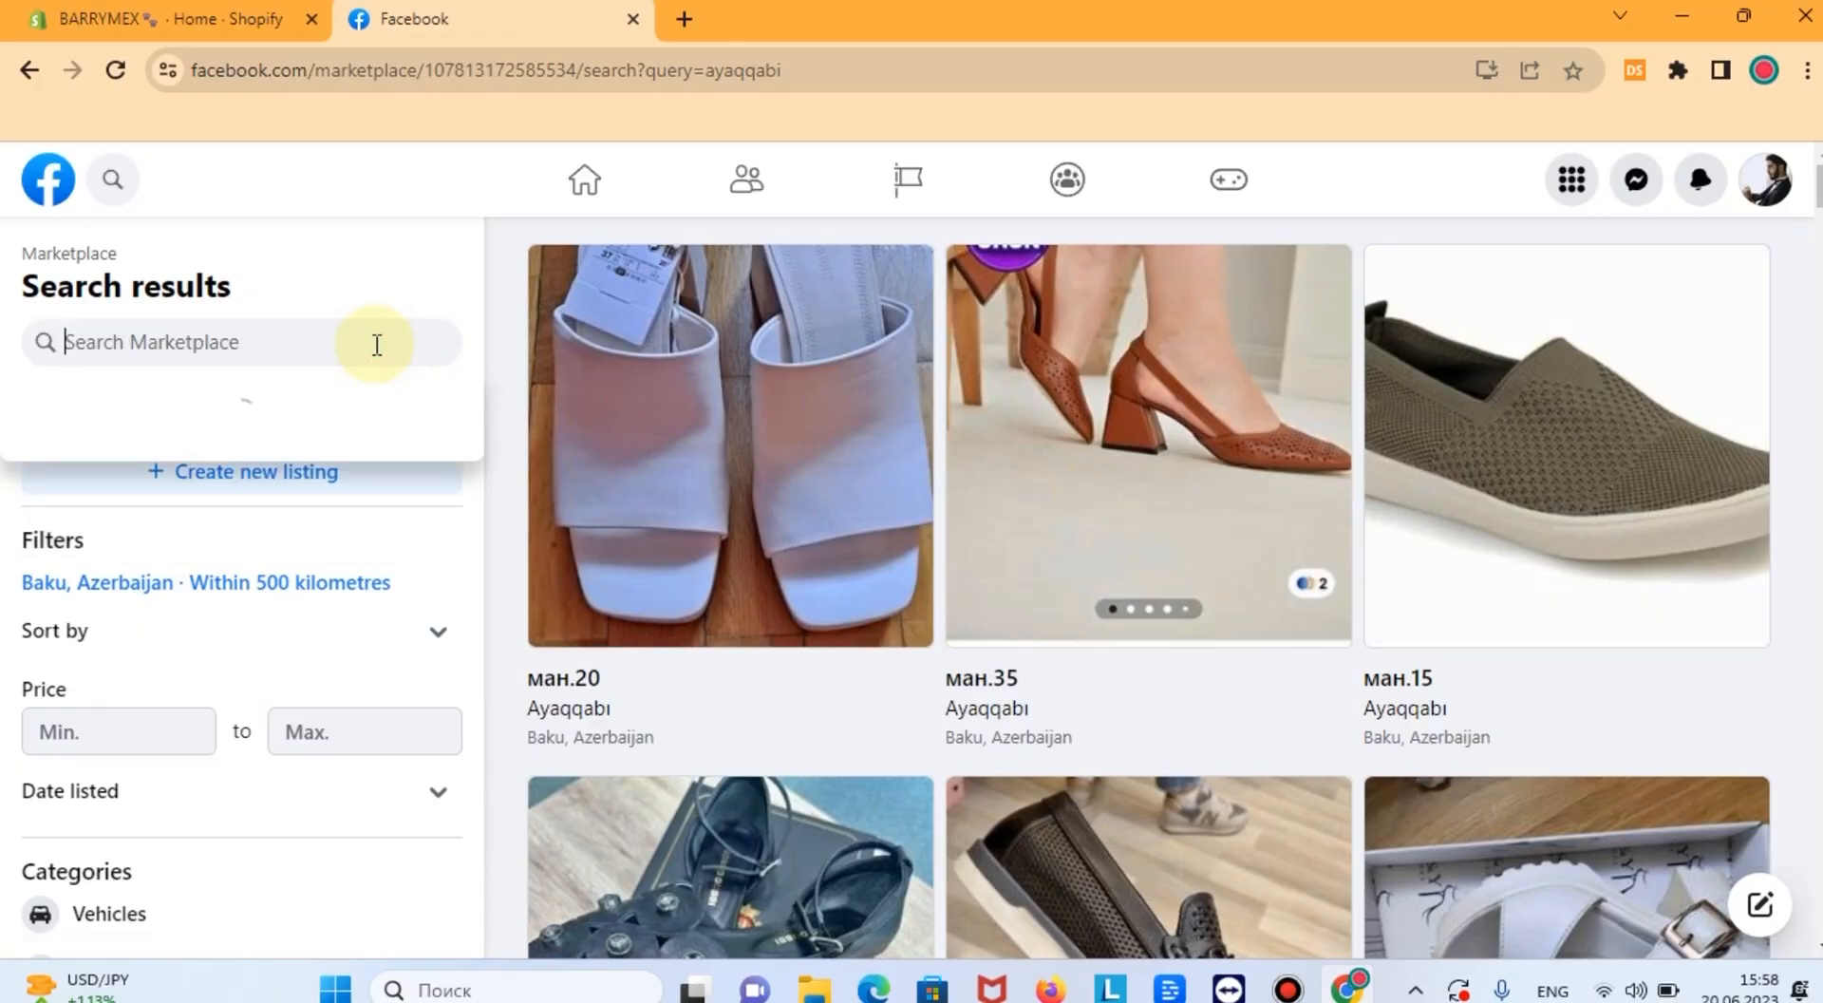
click(48, 179)
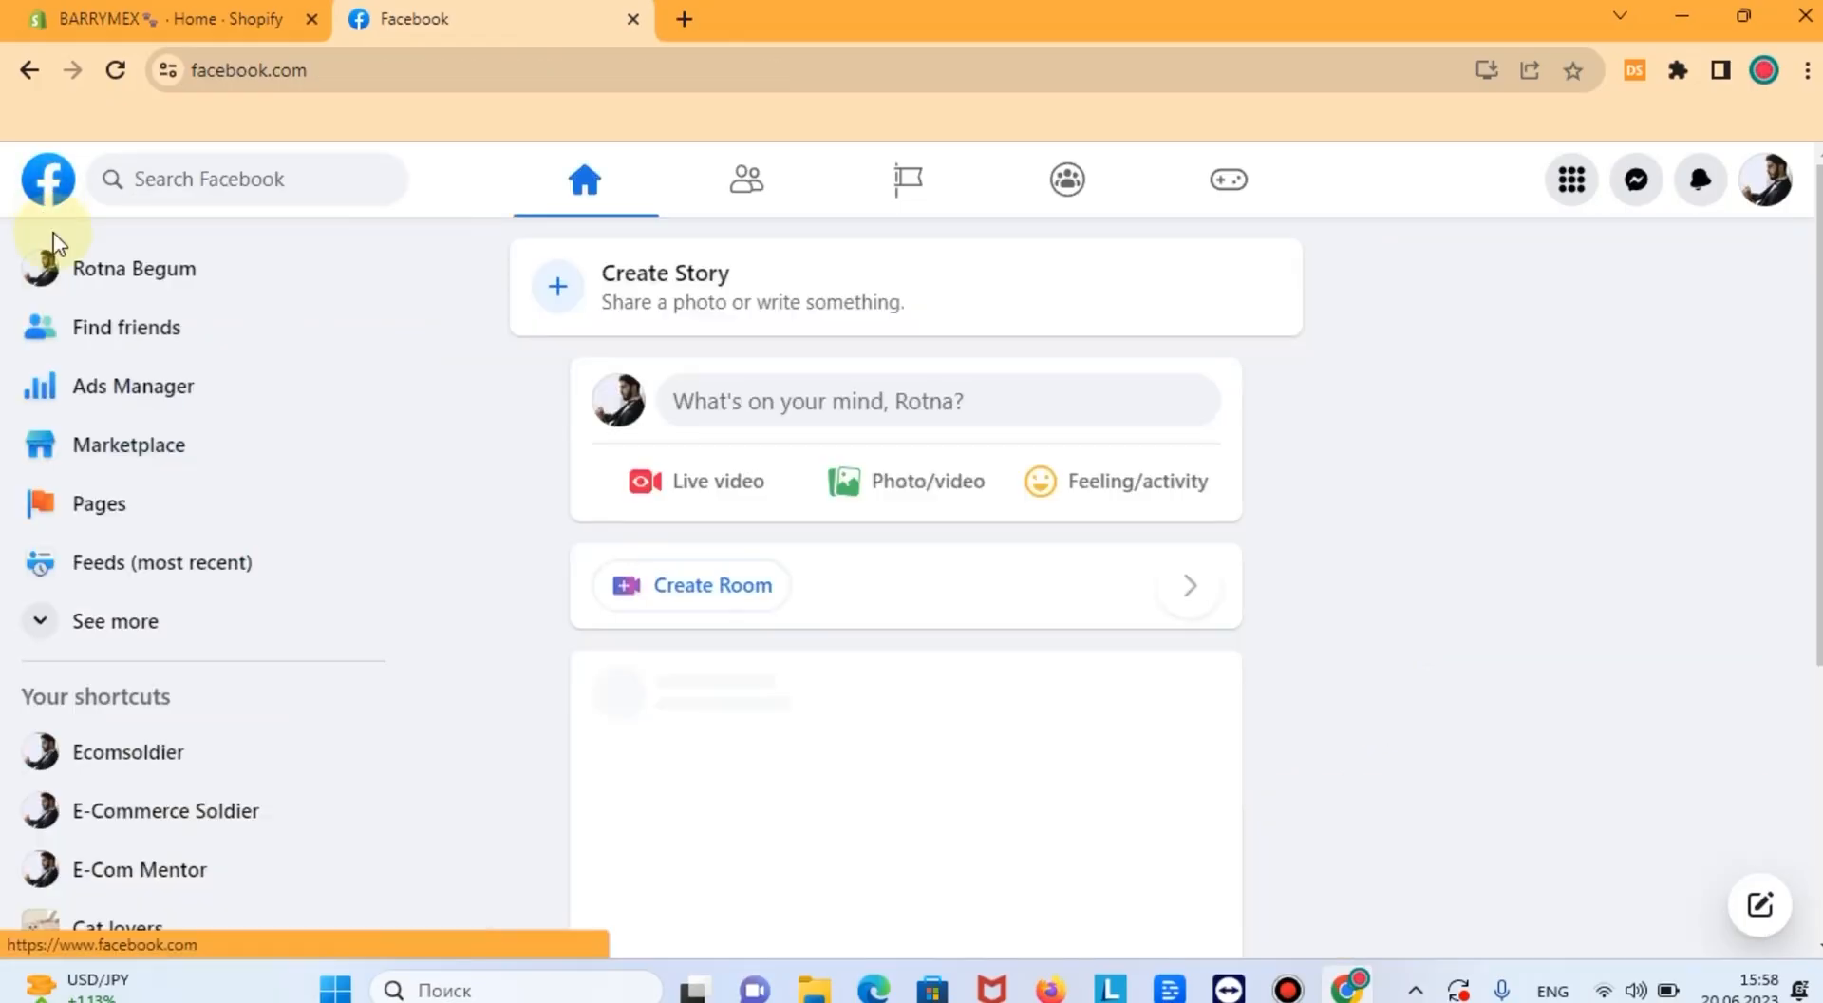
Step: Return to Marketplace and open the 'Baku · 500 km' location settings
click(150, 455)
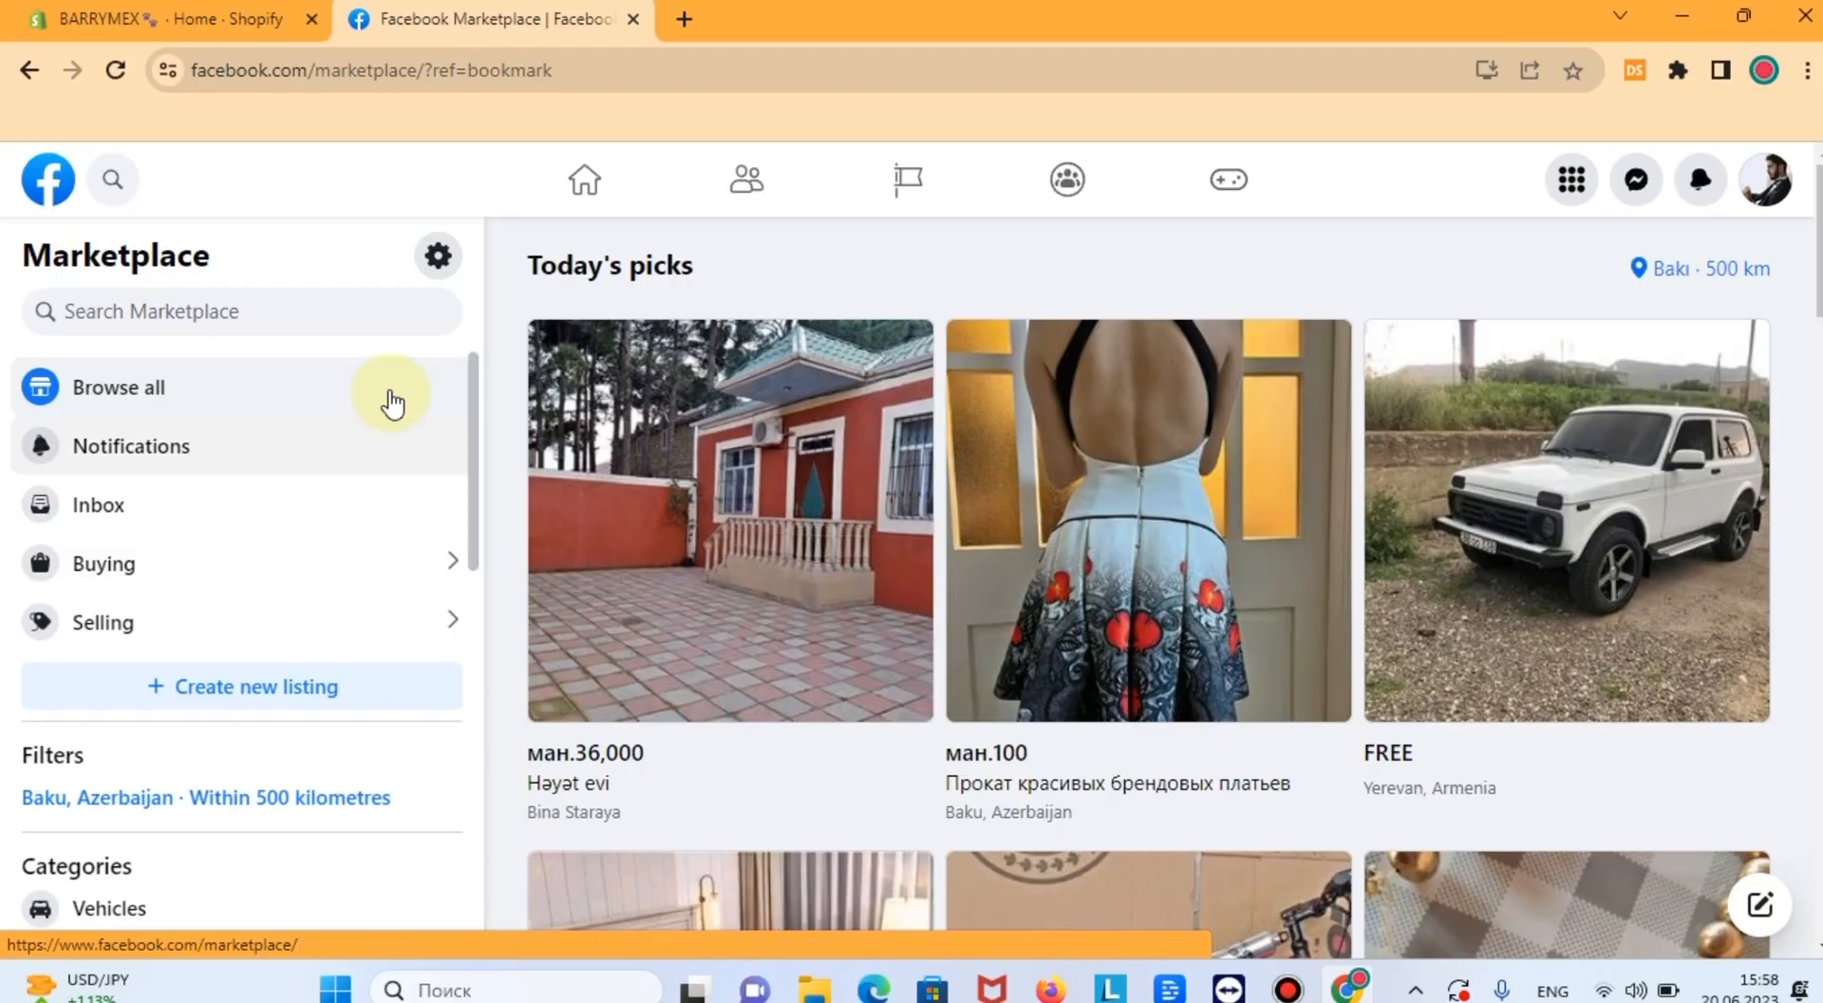
click(1691, 279)
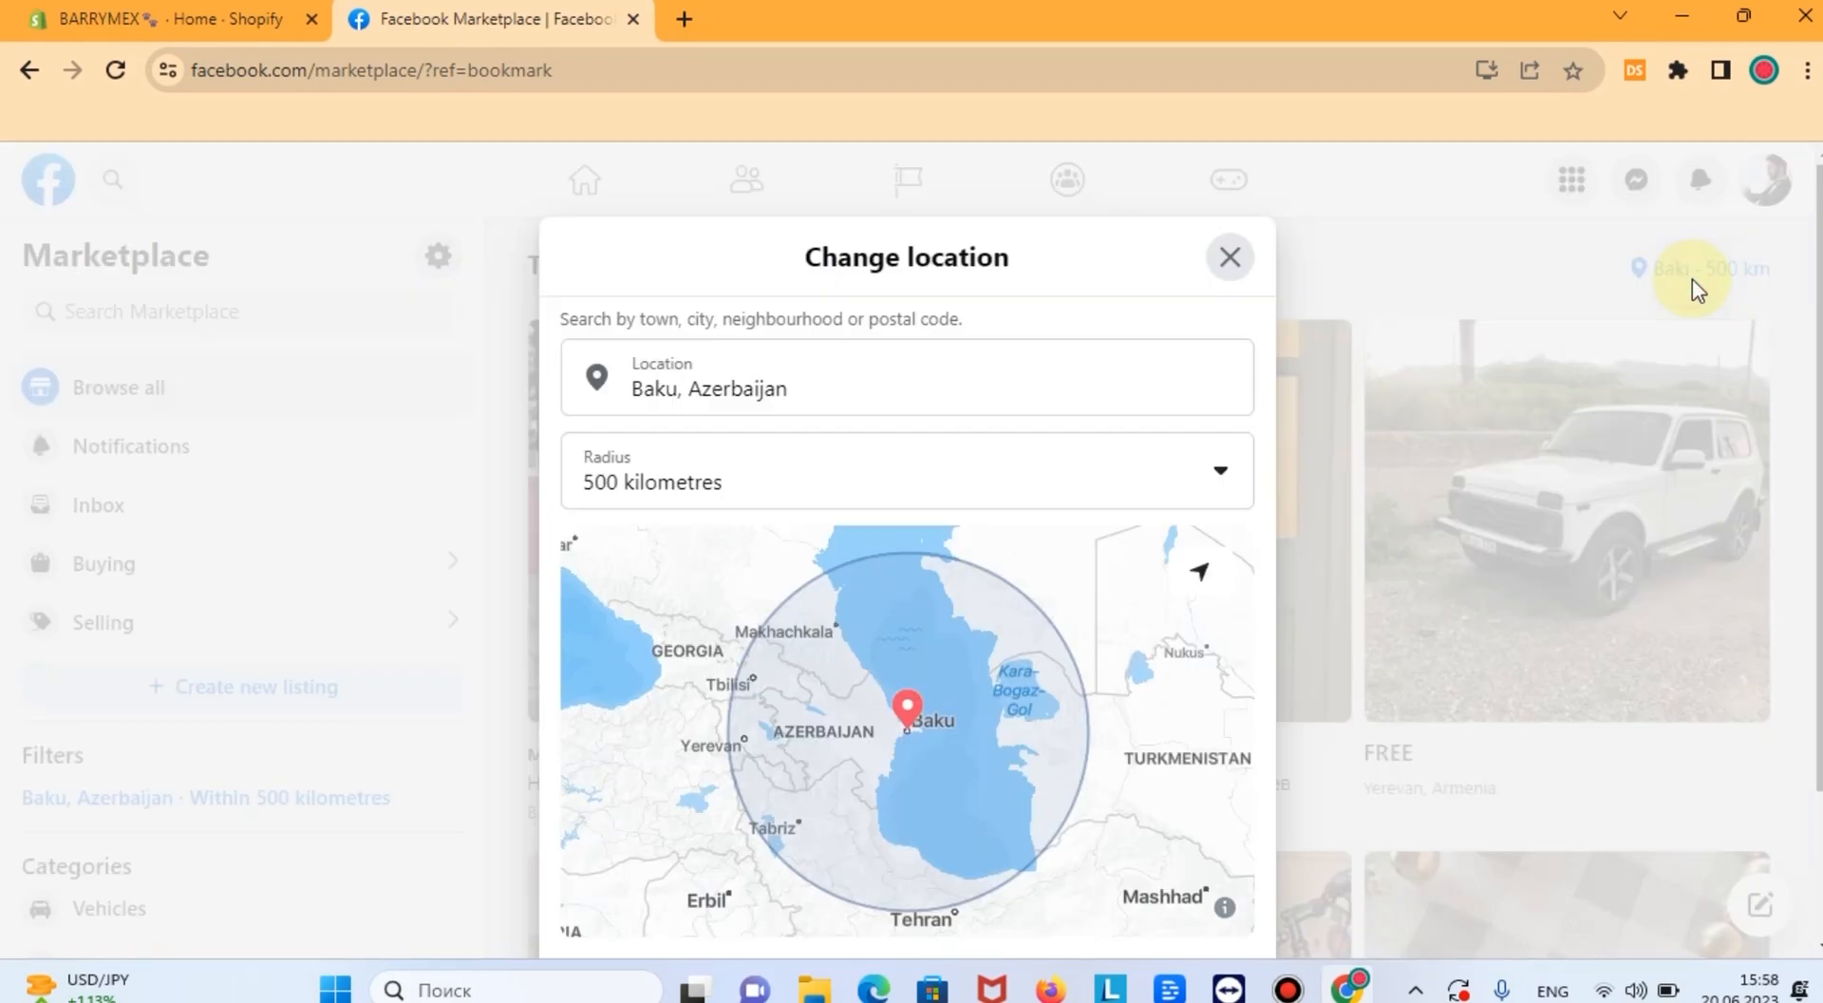
Step: Look over the radius options and Baku, Azerbaijan location field, leaving both unchanged
click(761, 470)
scroll(762, 733, down, 2)
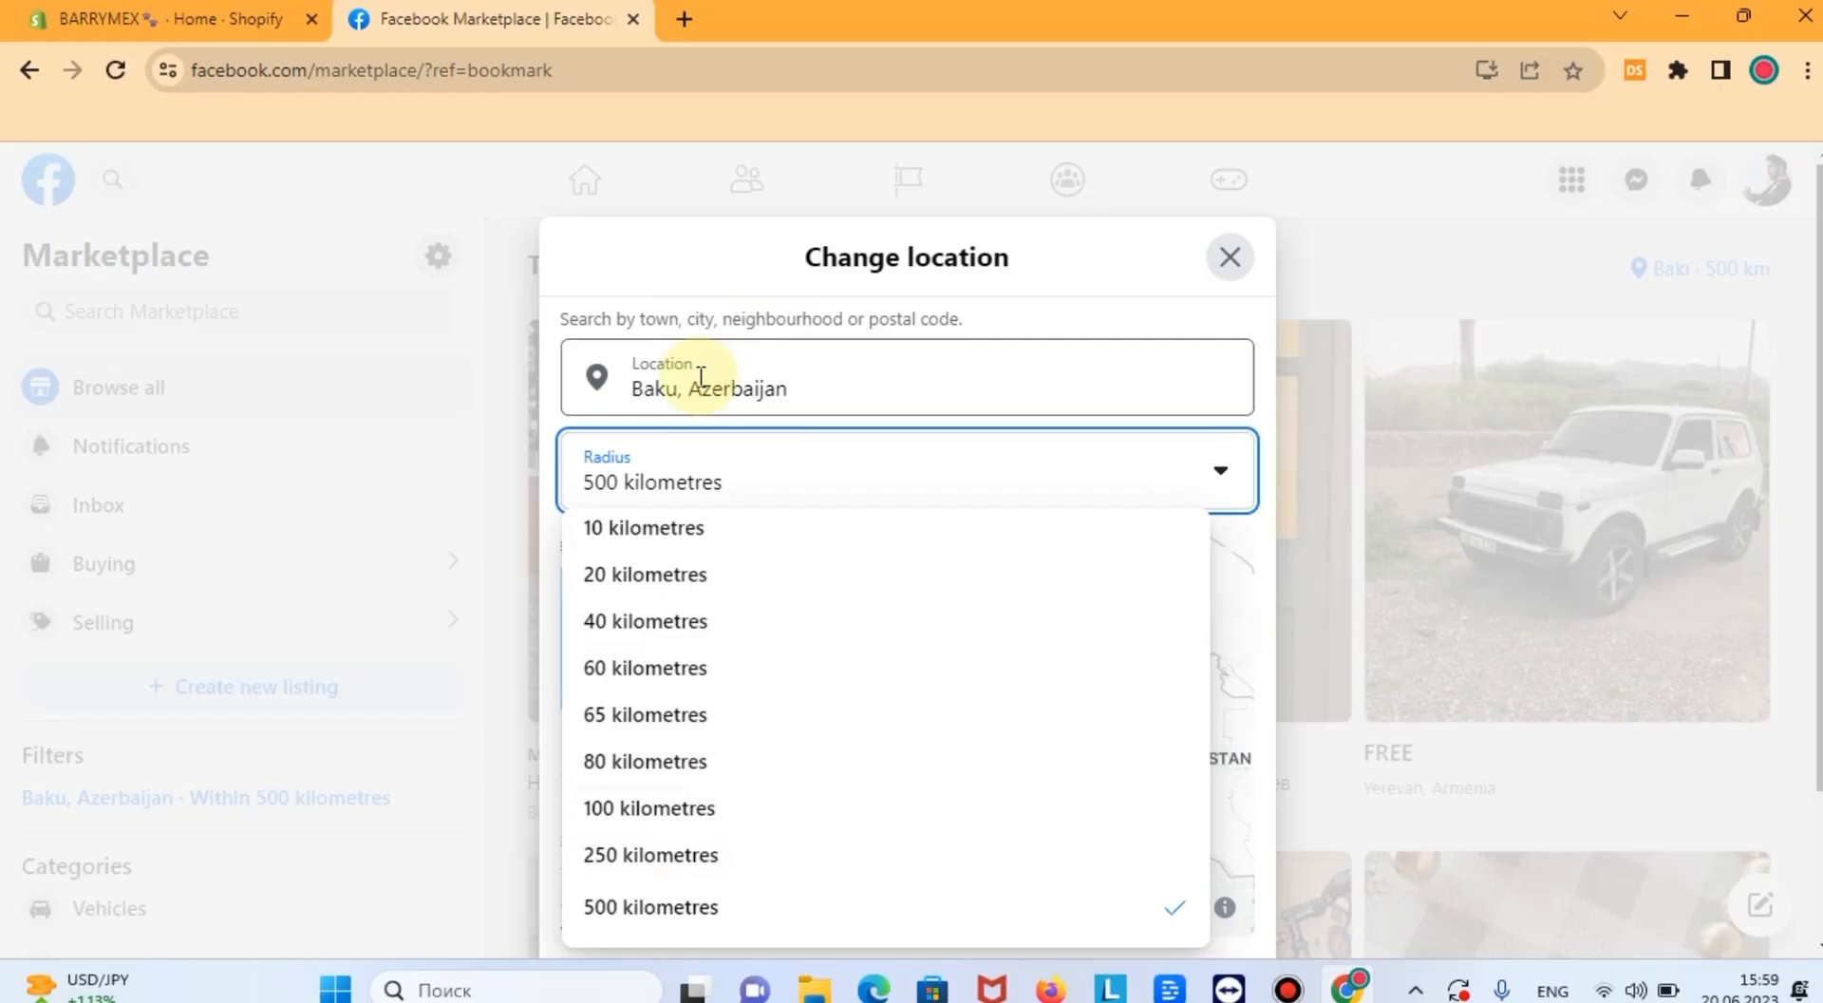
click(665, 385)
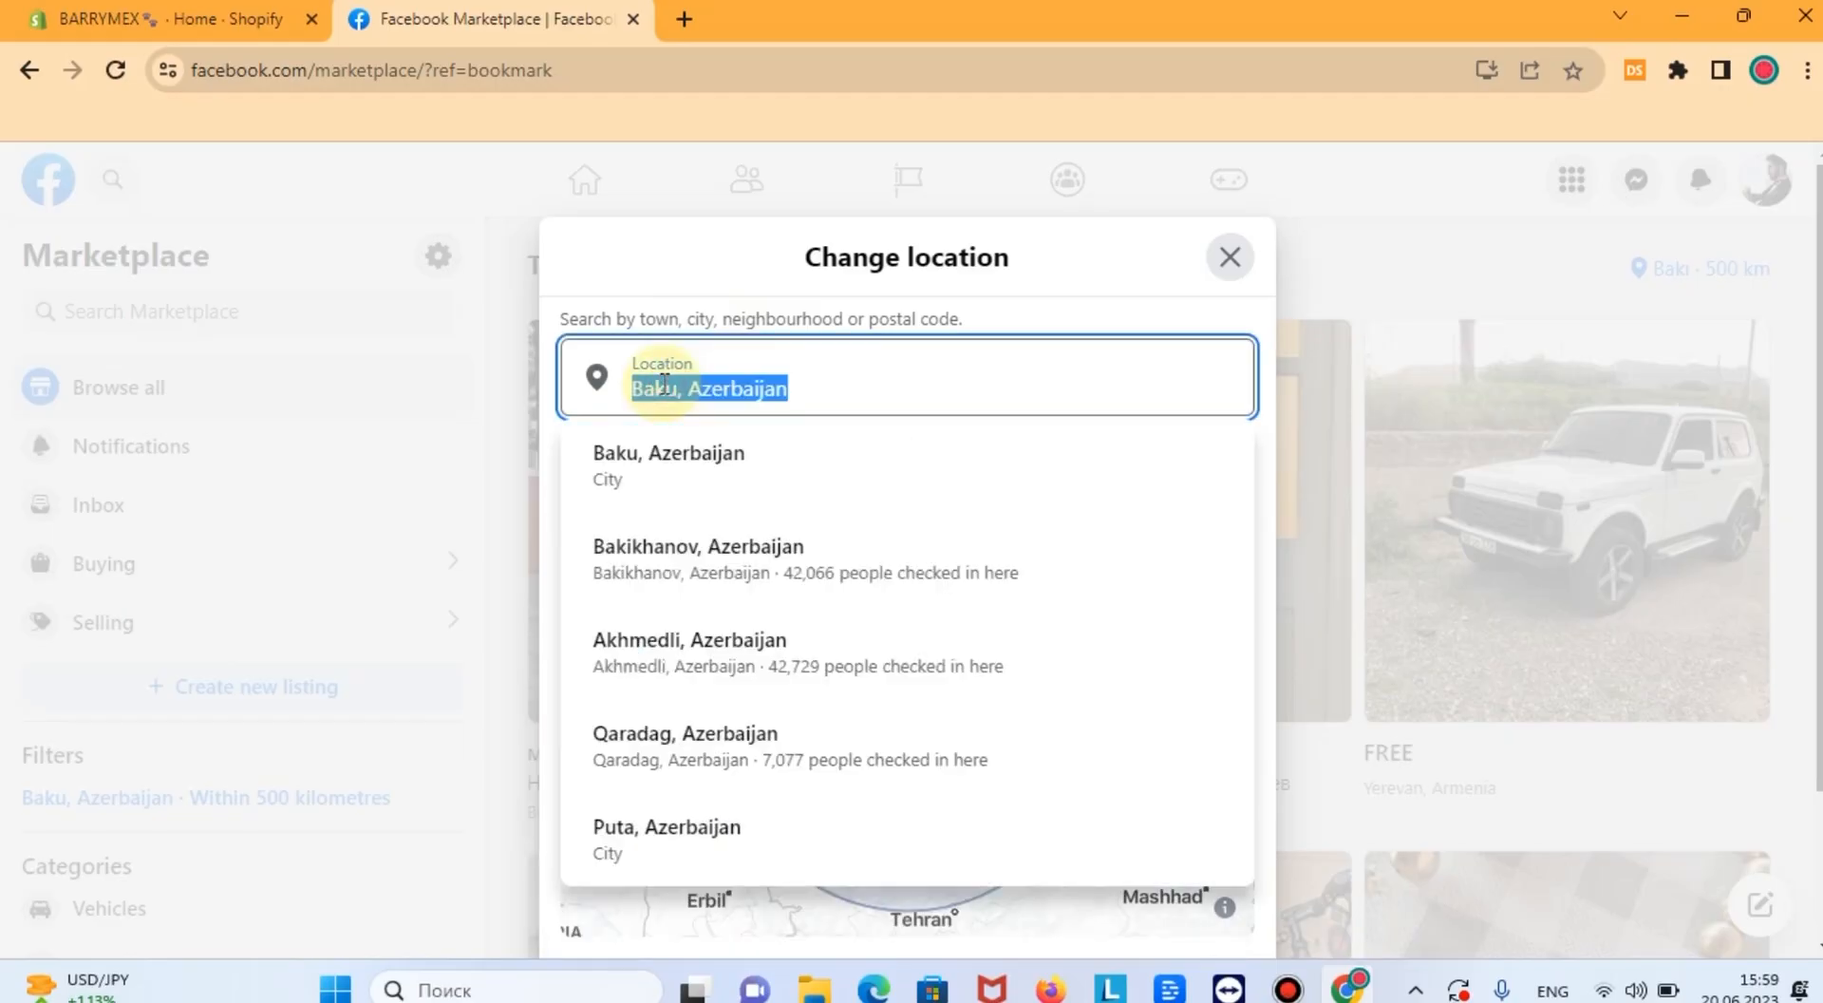
click(774, 290)
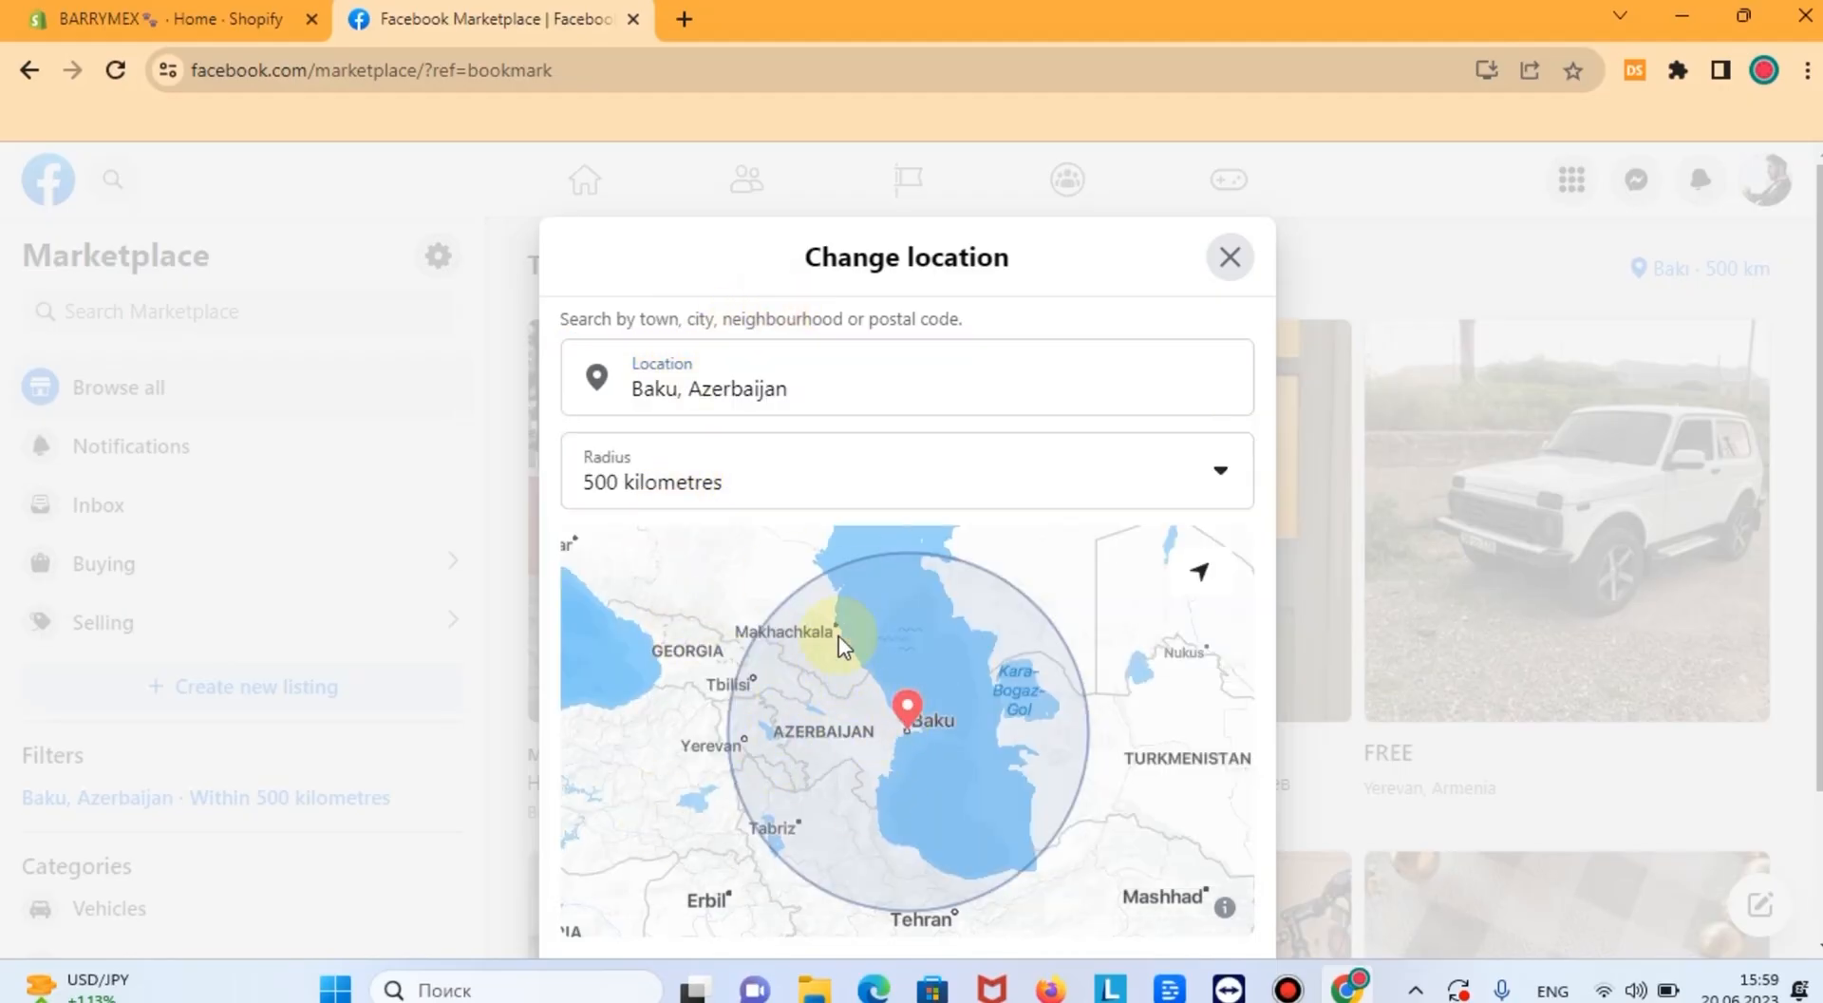
Step: Try California, London and Ontario as locations, settling on Toronto, Ontario
click(727, 399)
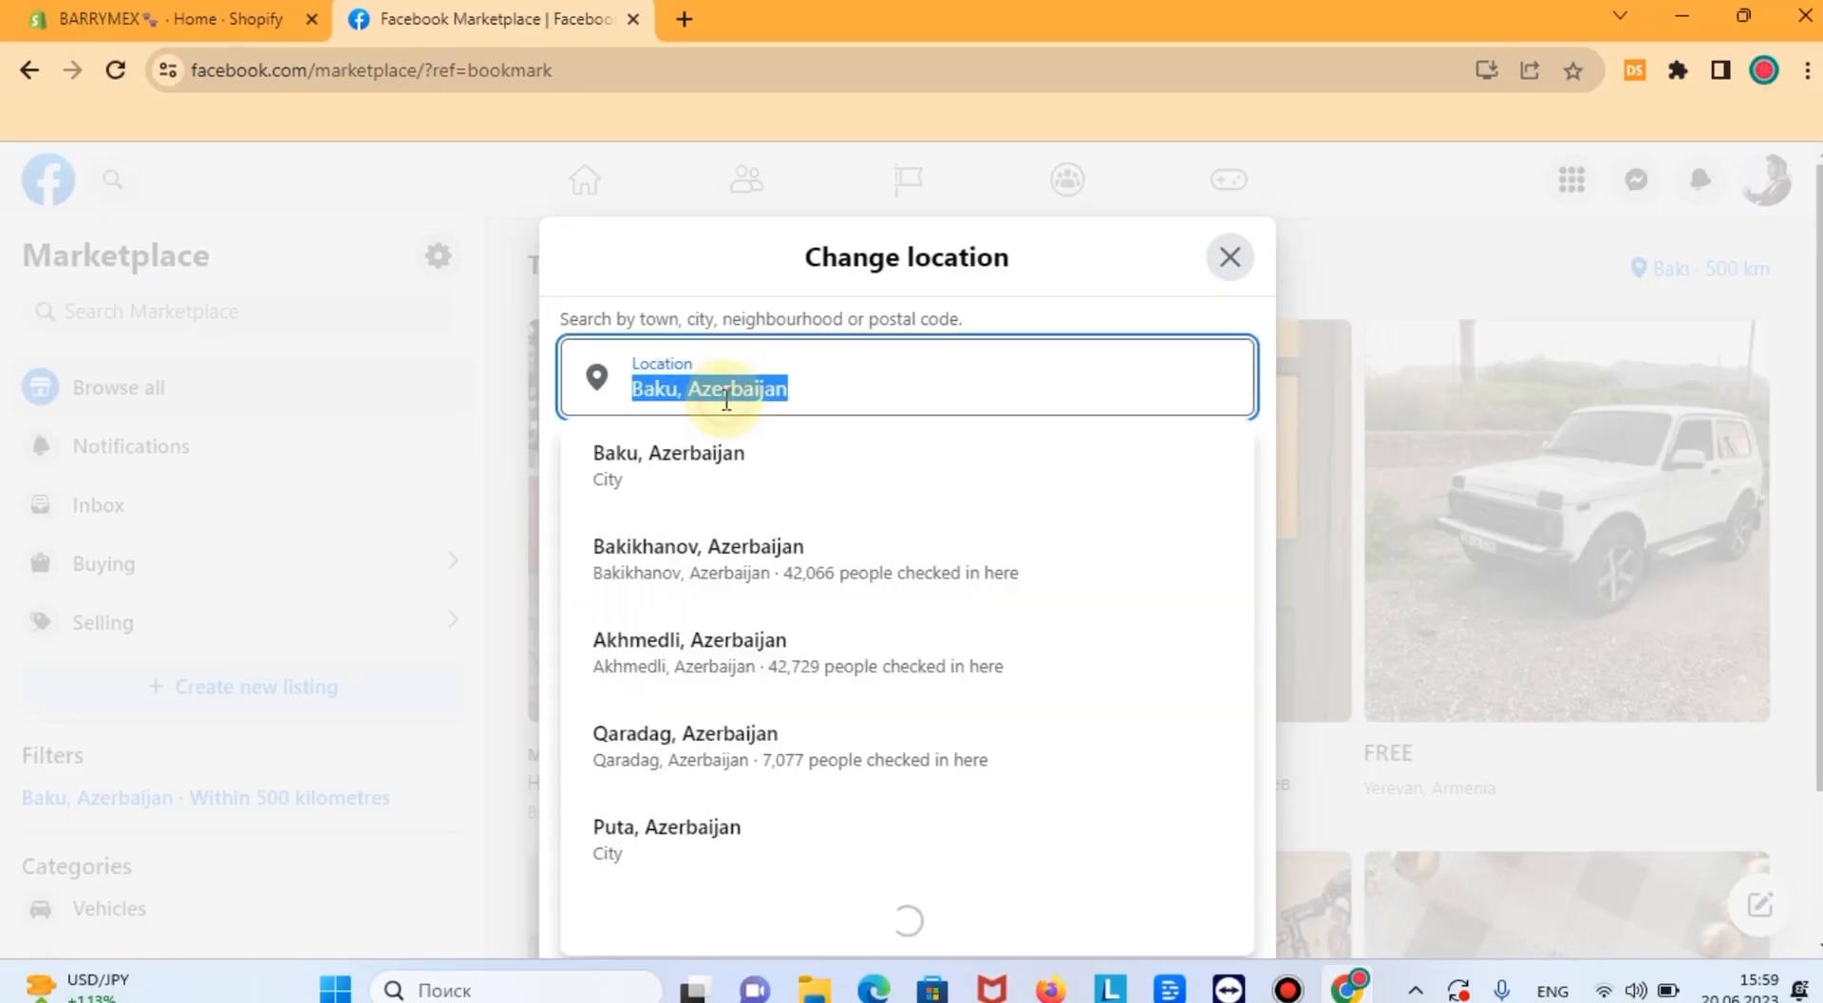
text(california)
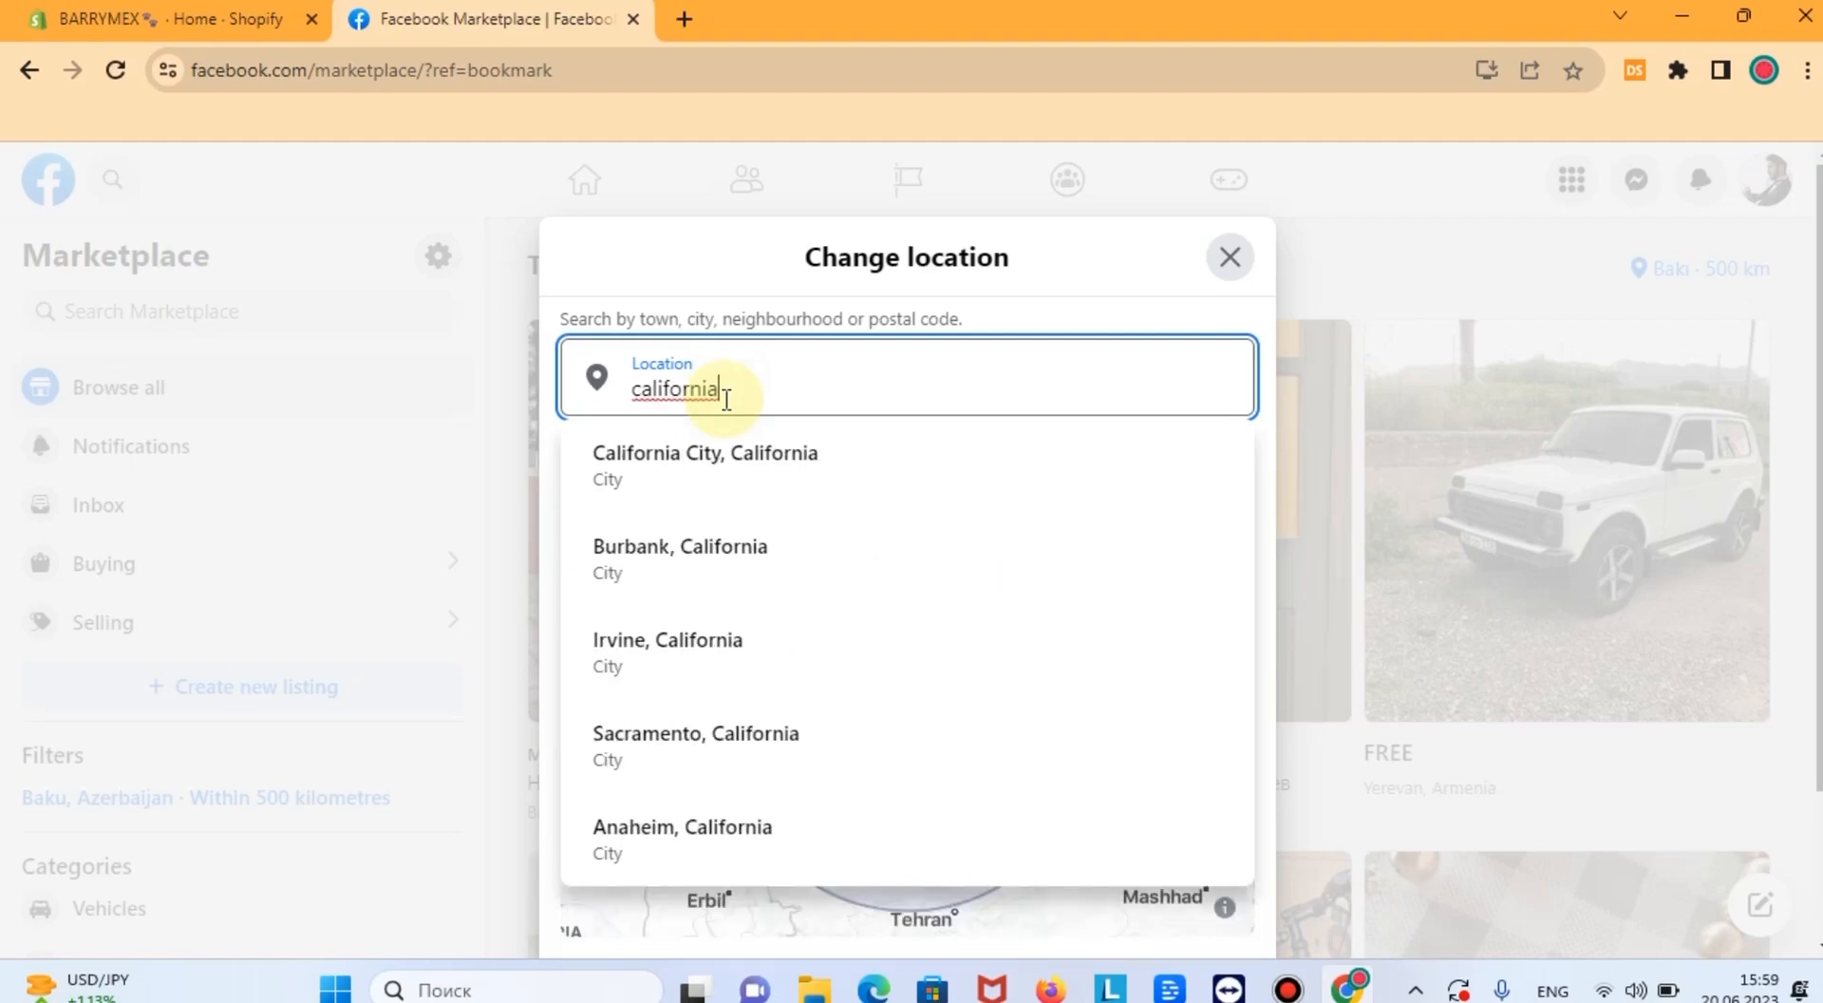
double_click(726, 399)
text(london)
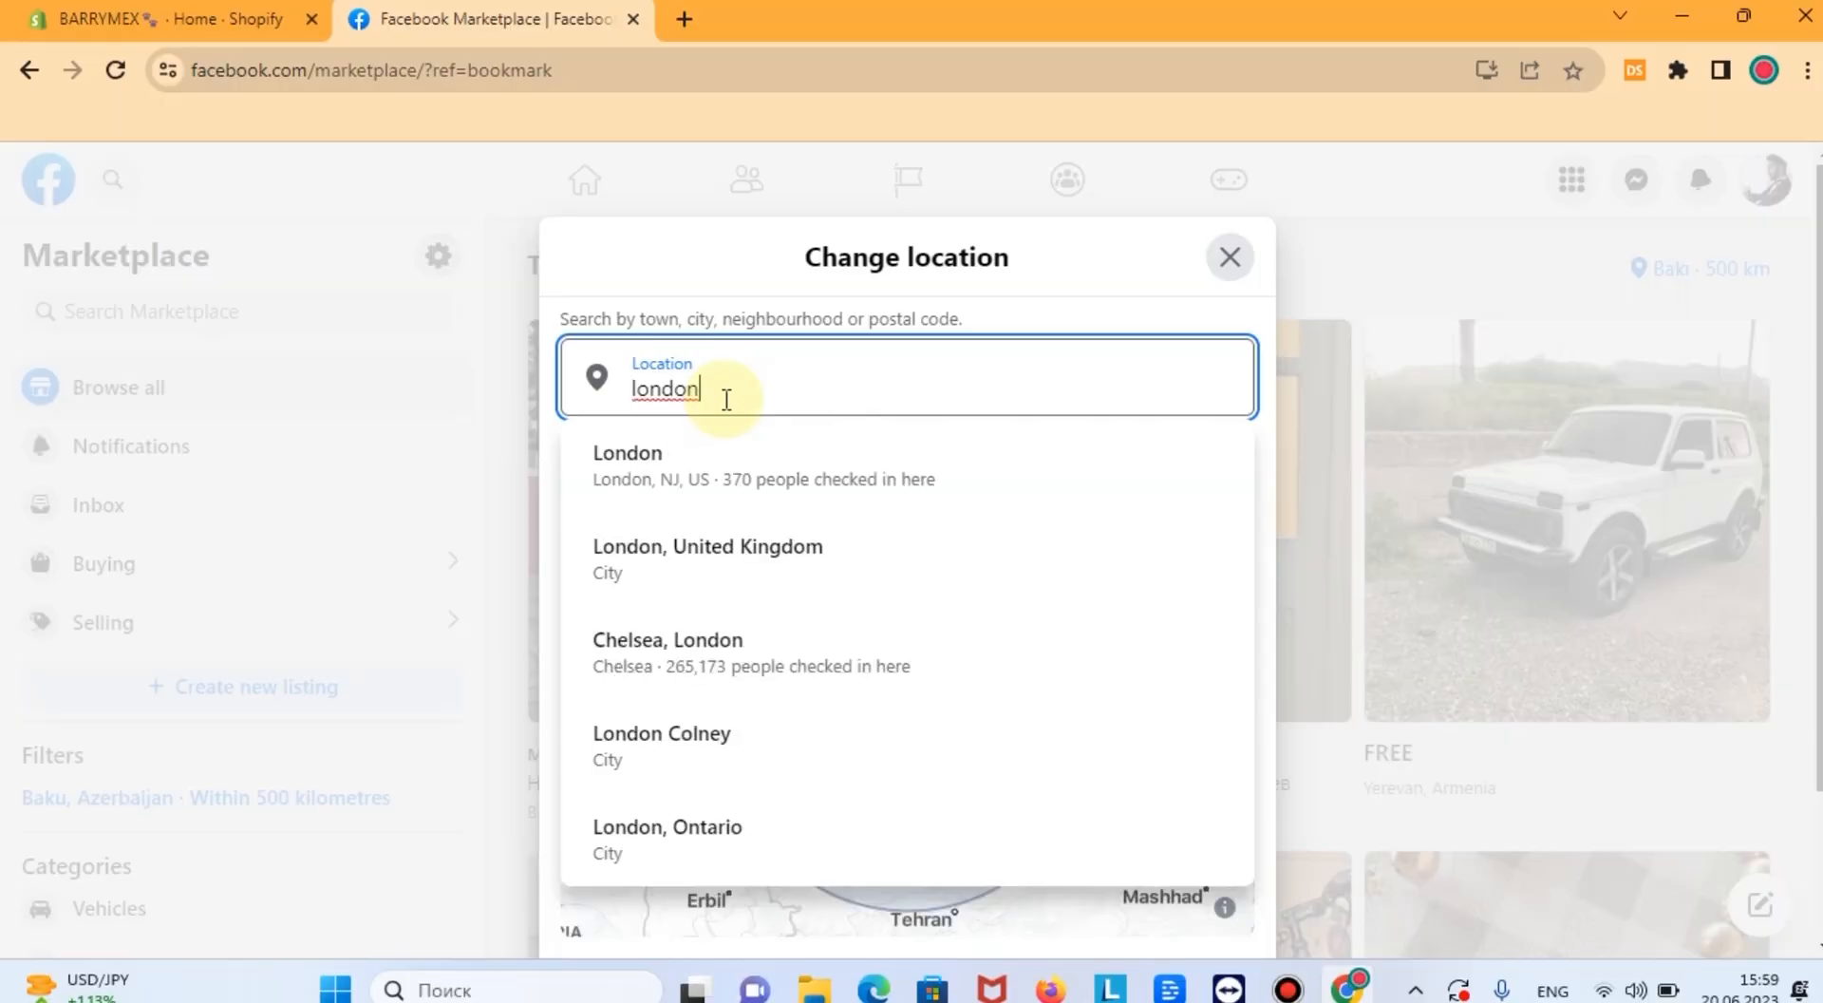
key(BackSpace)
key(BackSpace)
key(BackSpace)
key(BackSpace)
key(BackSpace)
key(BackSpace)
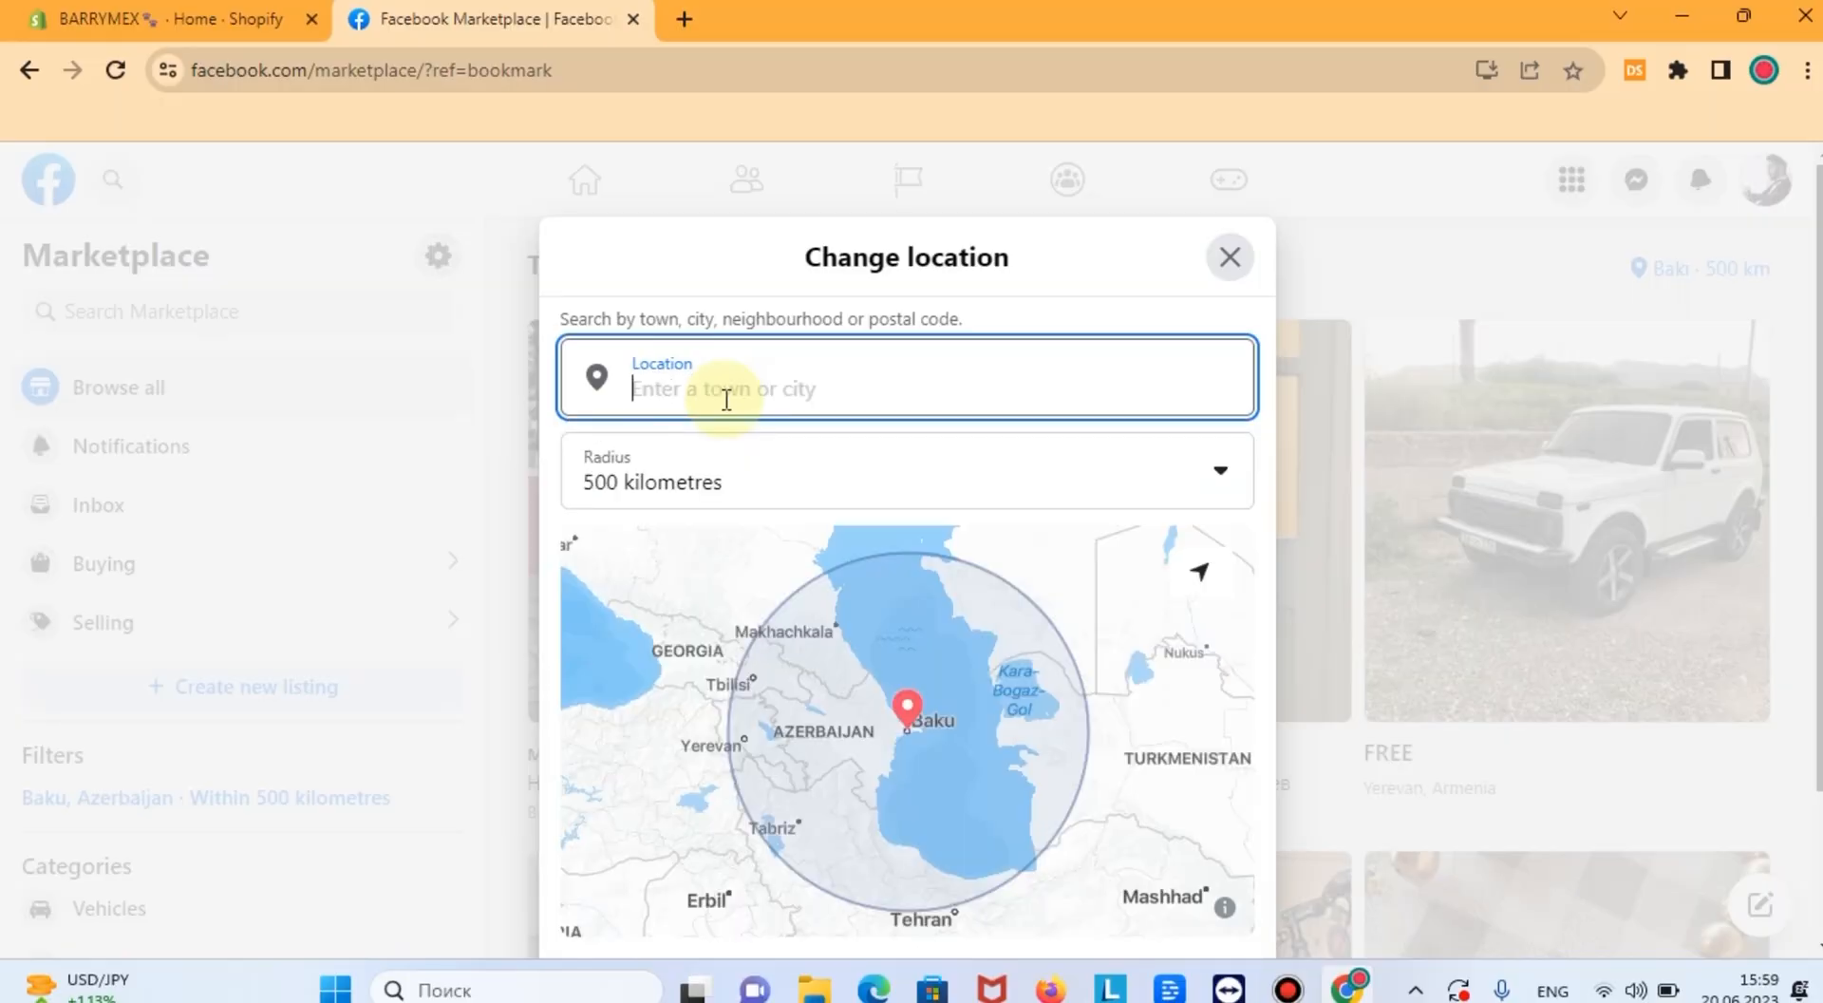
text(ontari)
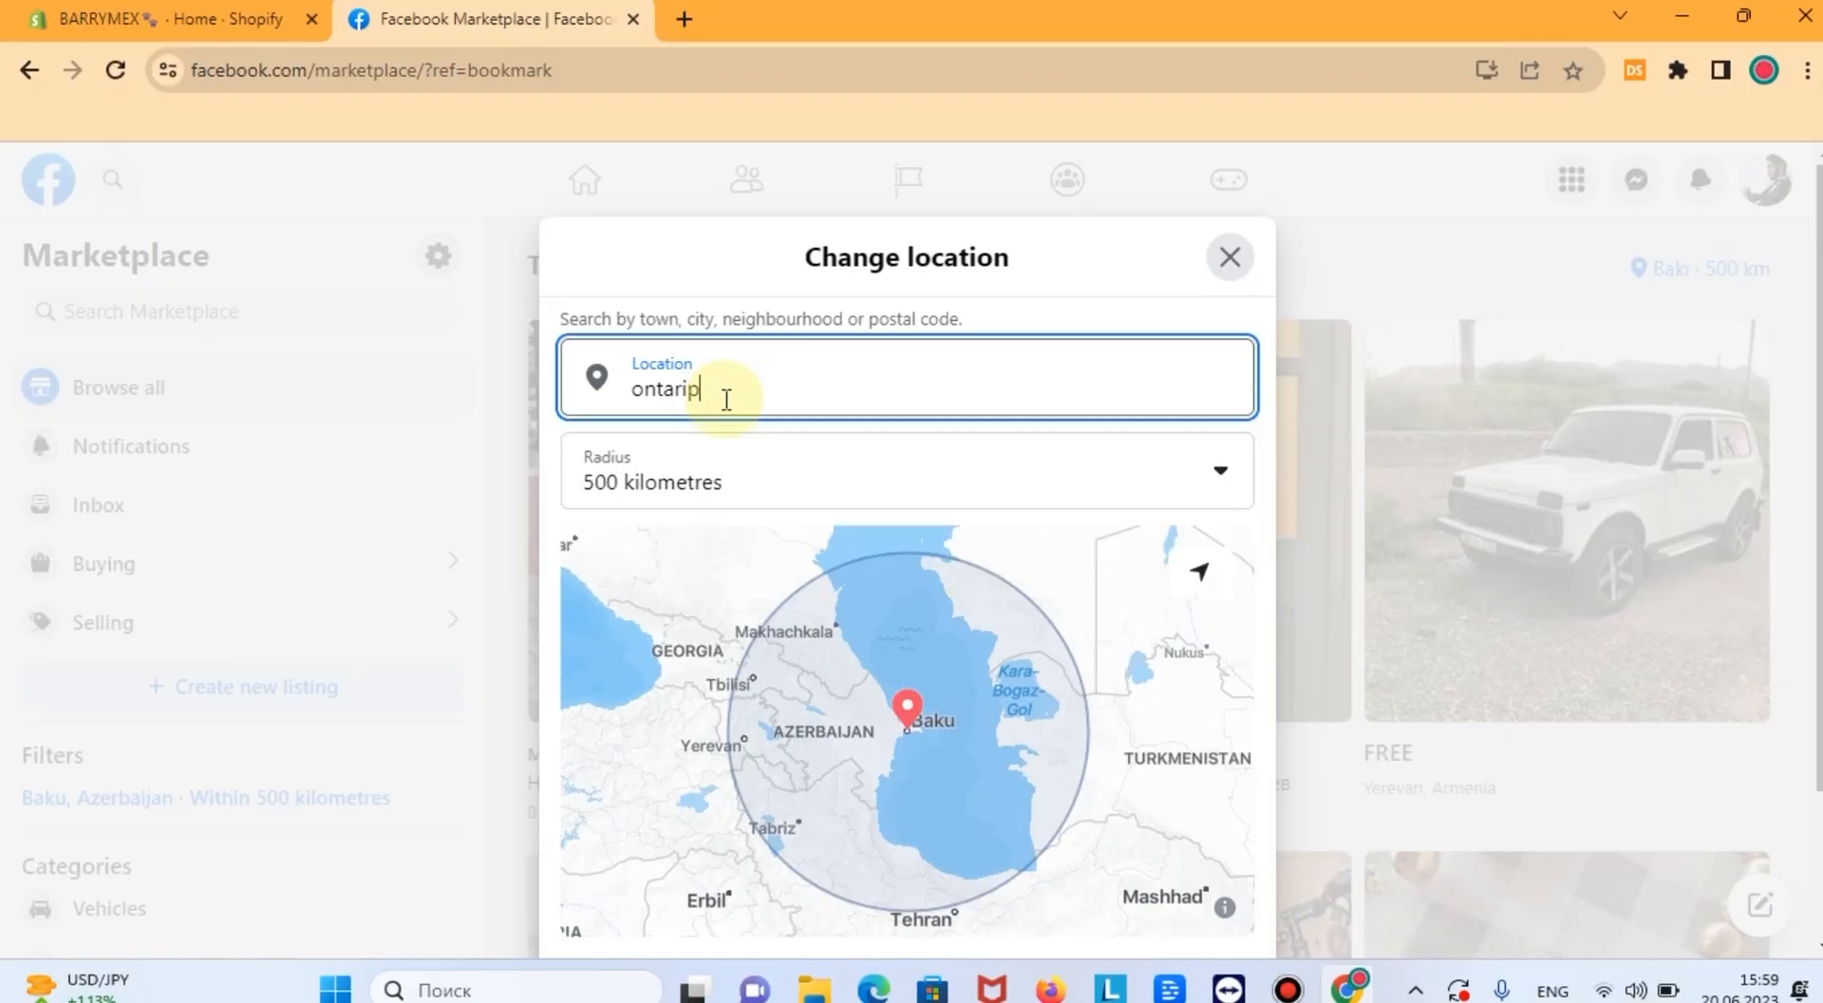
text(o)
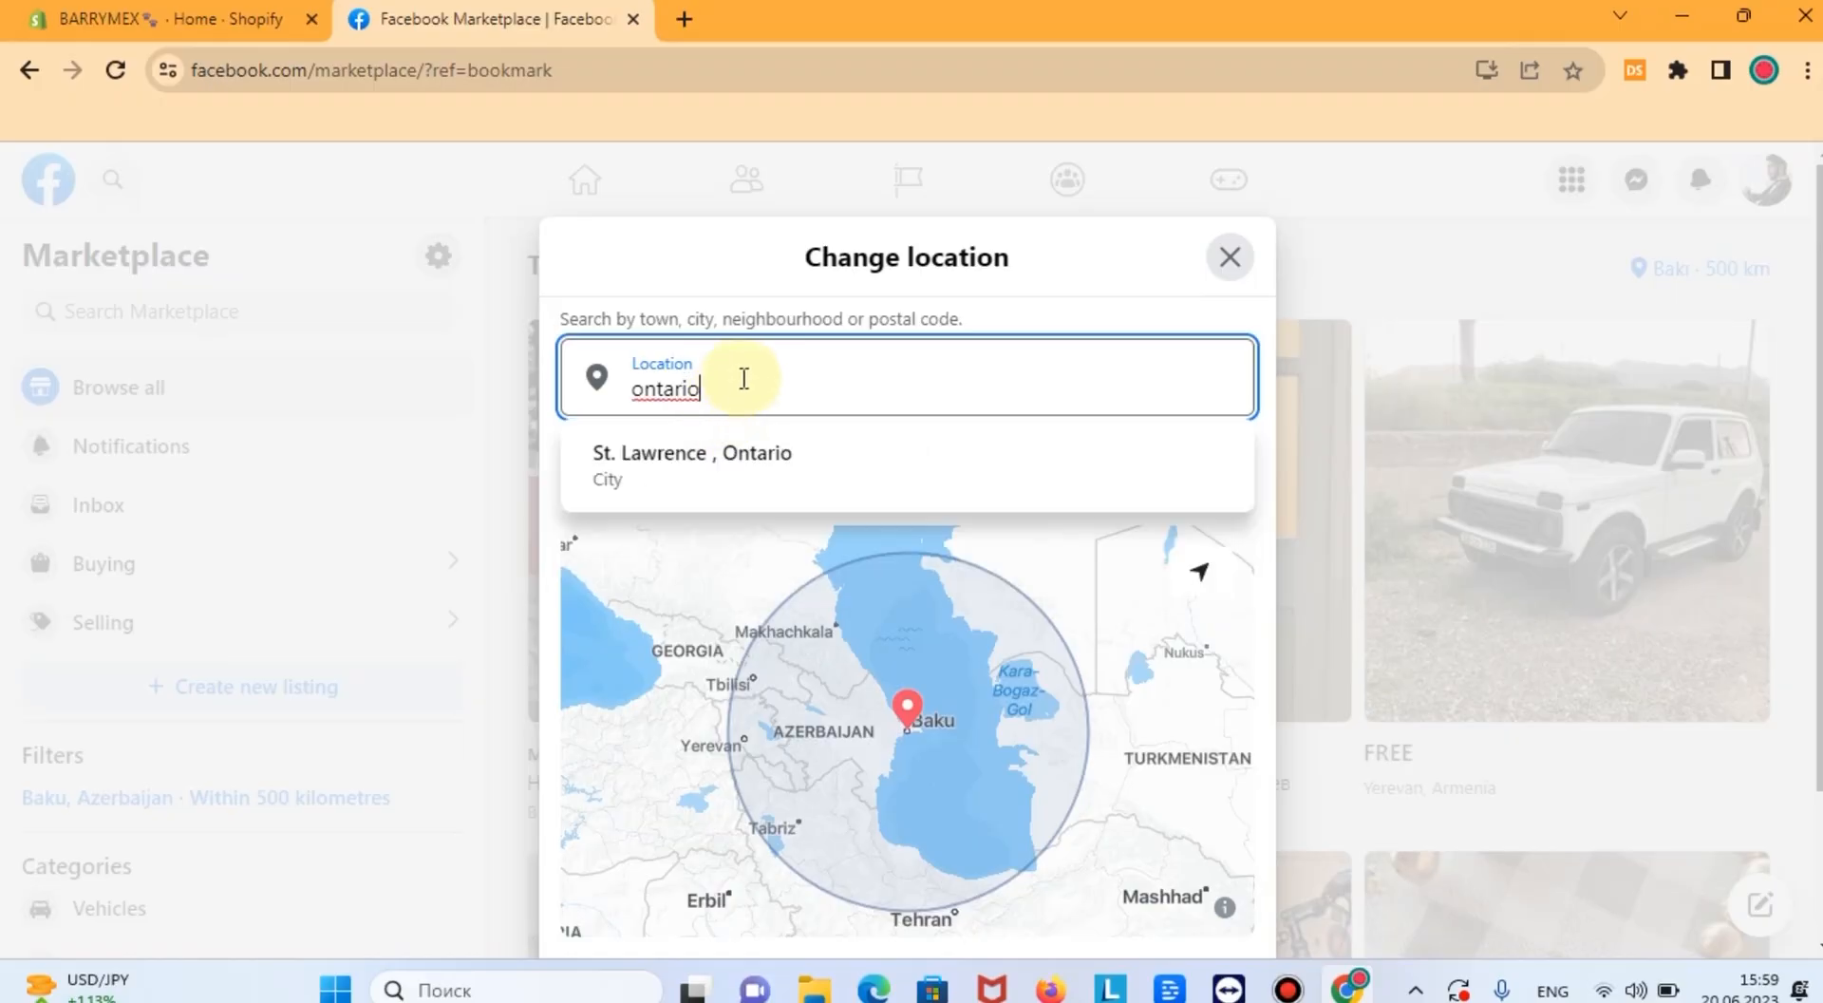
click(743, 379)
double_click(744, 378)
text(toro t)
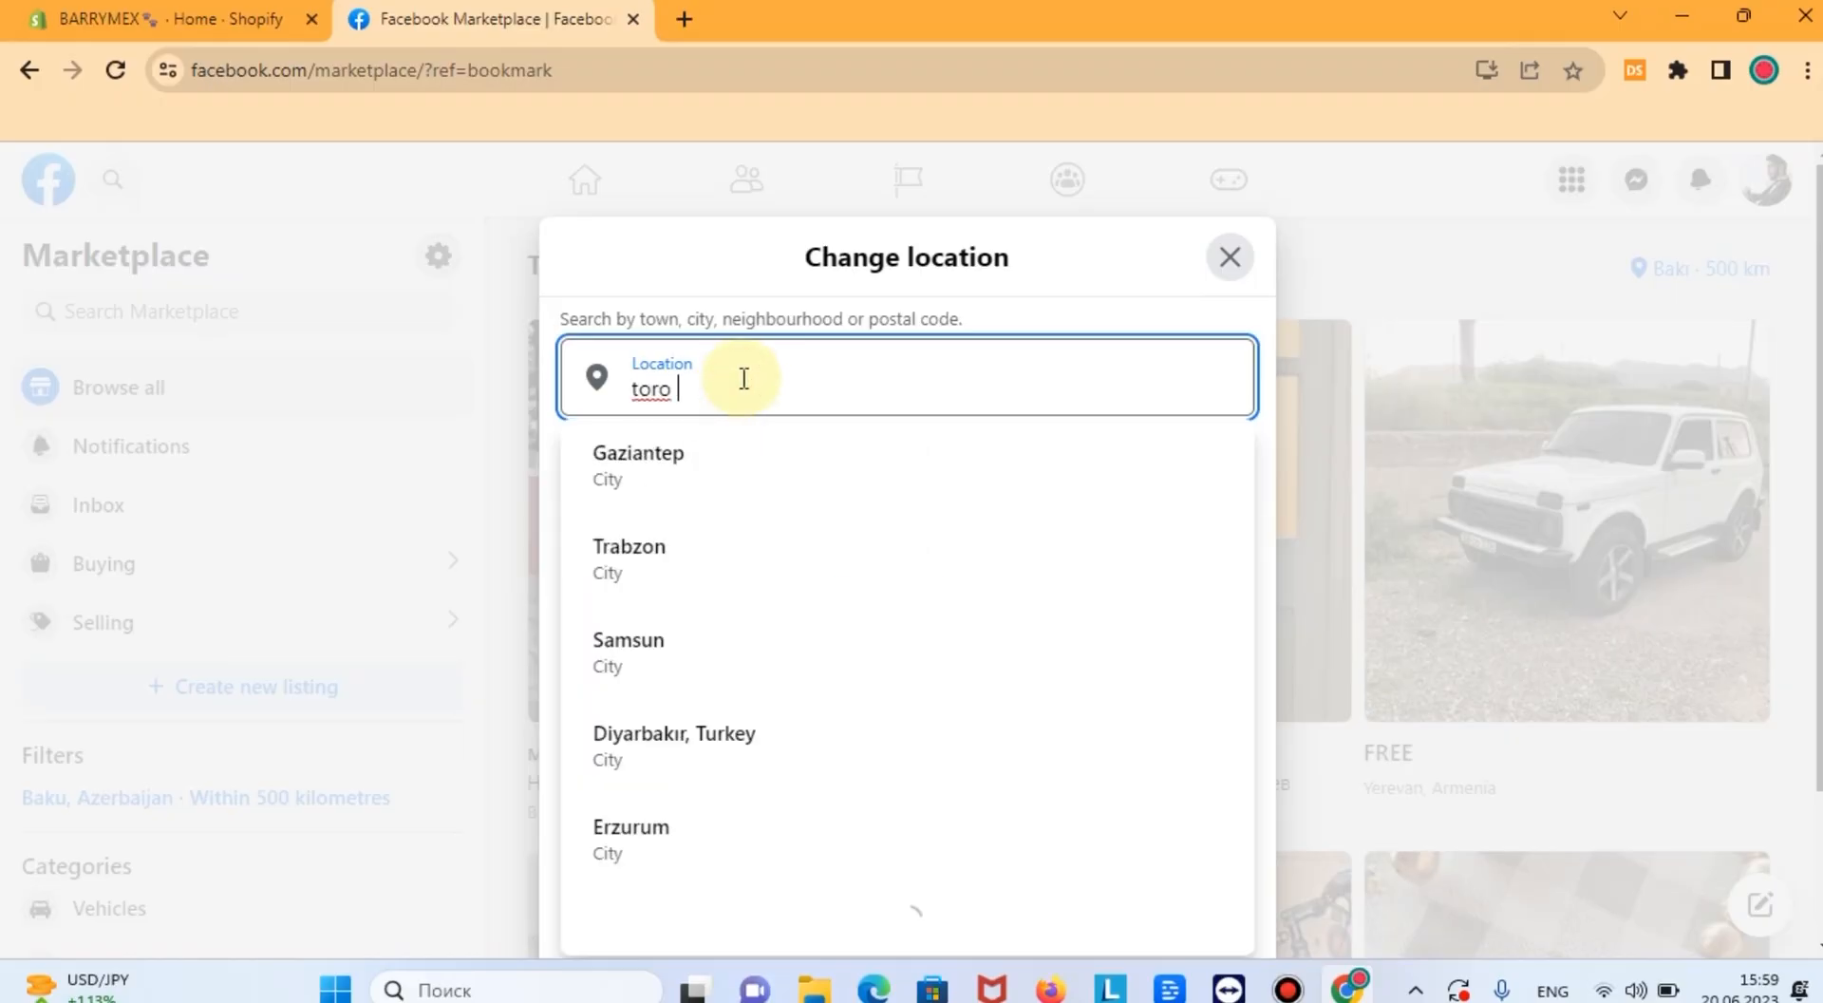
key(BackSpace)
key(BackSpace)
text(n)
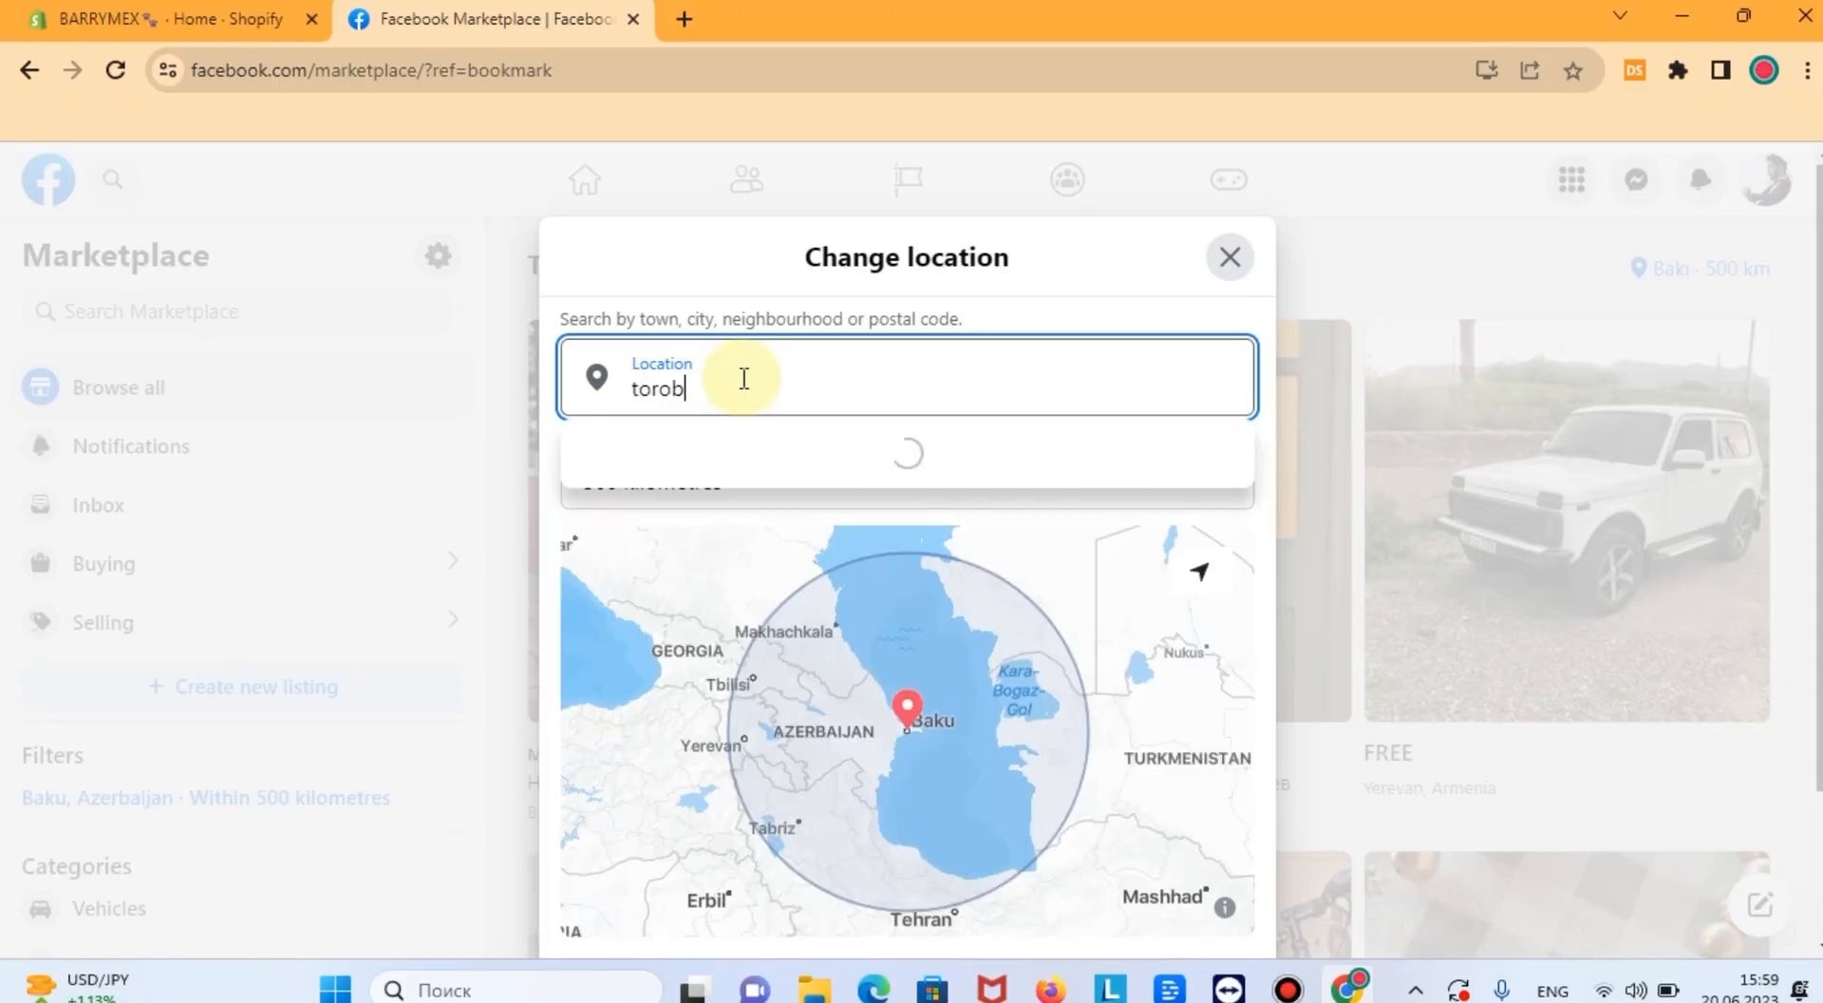
text(t)
click(663, 452)
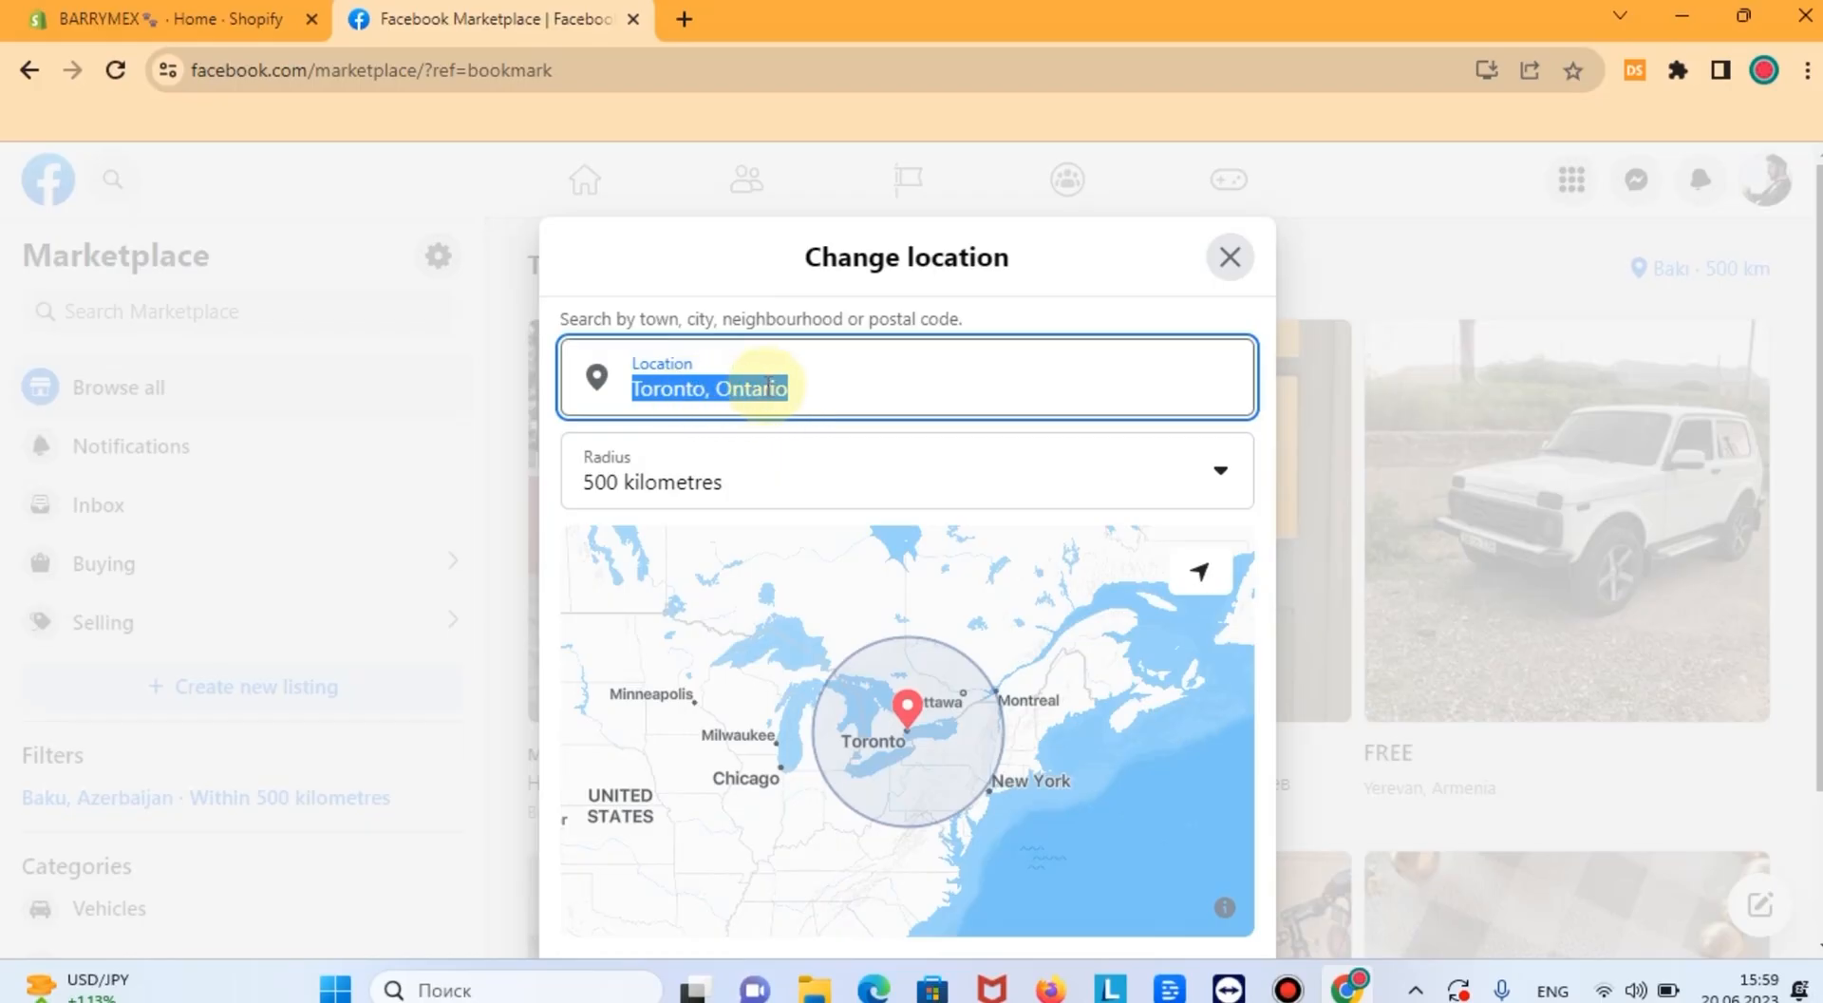
Step: Replace Toronto with Sydney, Australia as the Marketplace location
click(767, 385)
key(BackSpace)
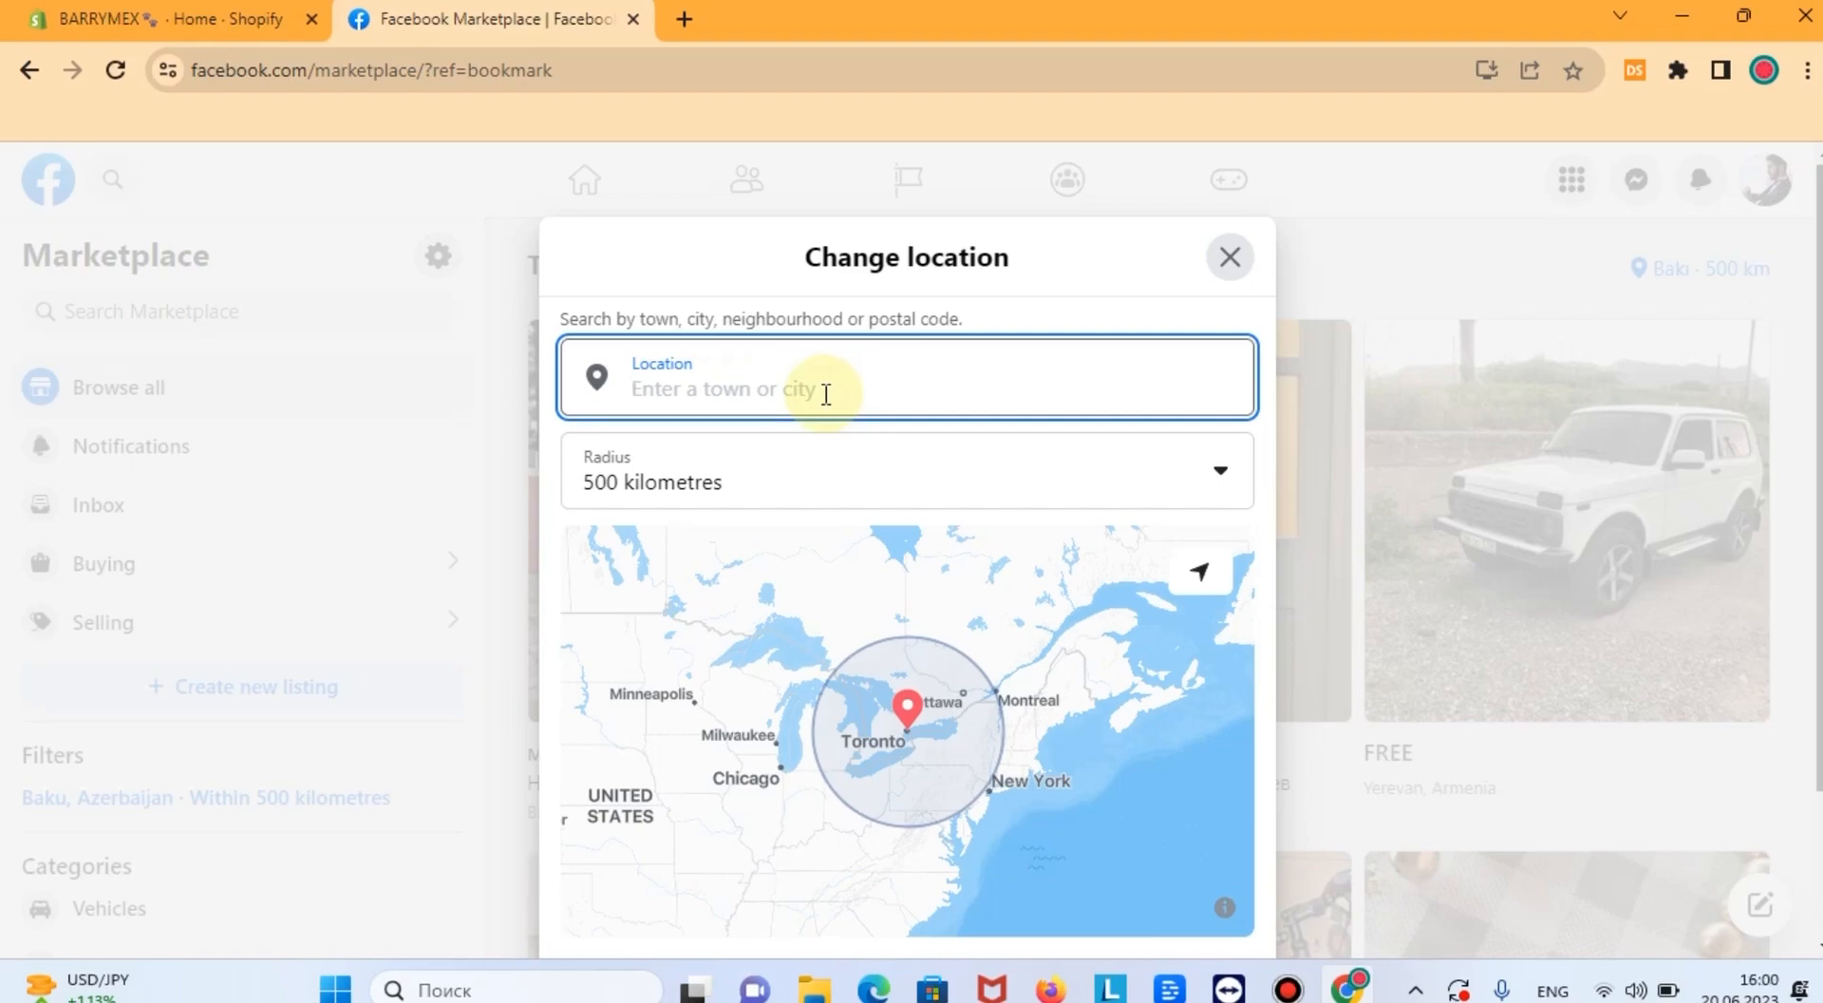
text(sydney)
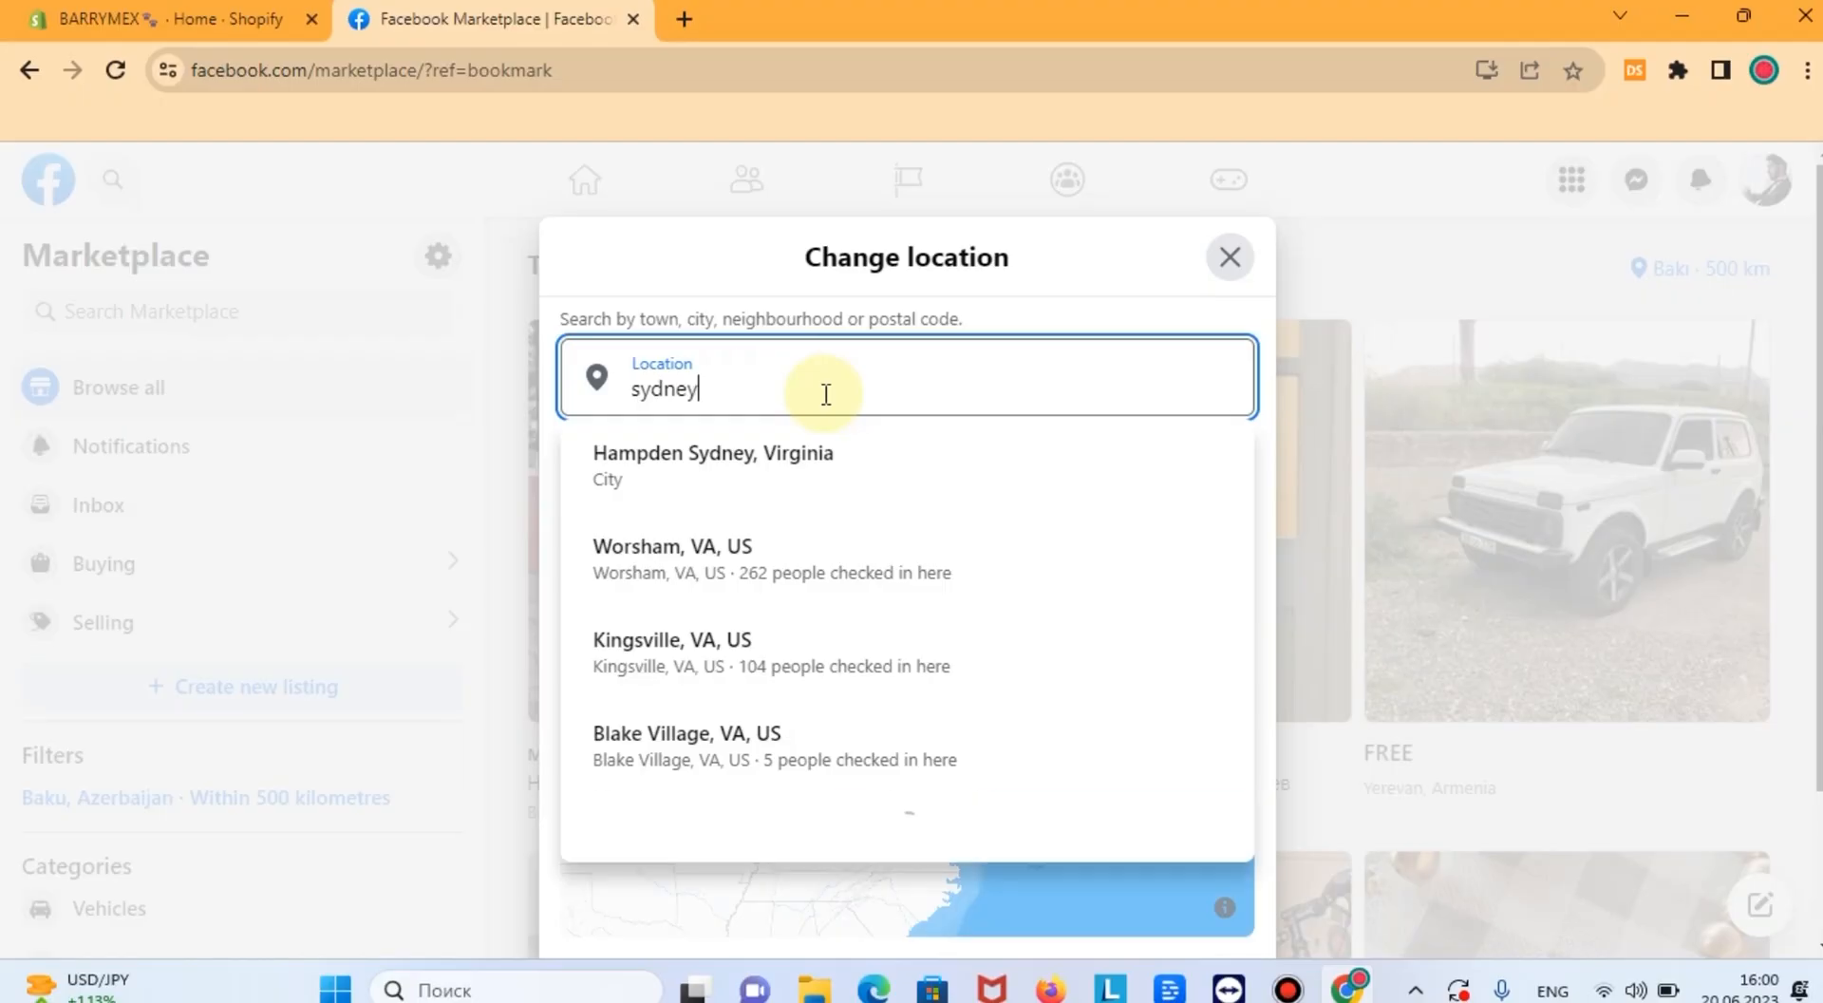
key(BackSpace)
key(BackSpace)
key(BackSpace)
key(BackSpace)
key(BackSpace)
key(BackSpace)
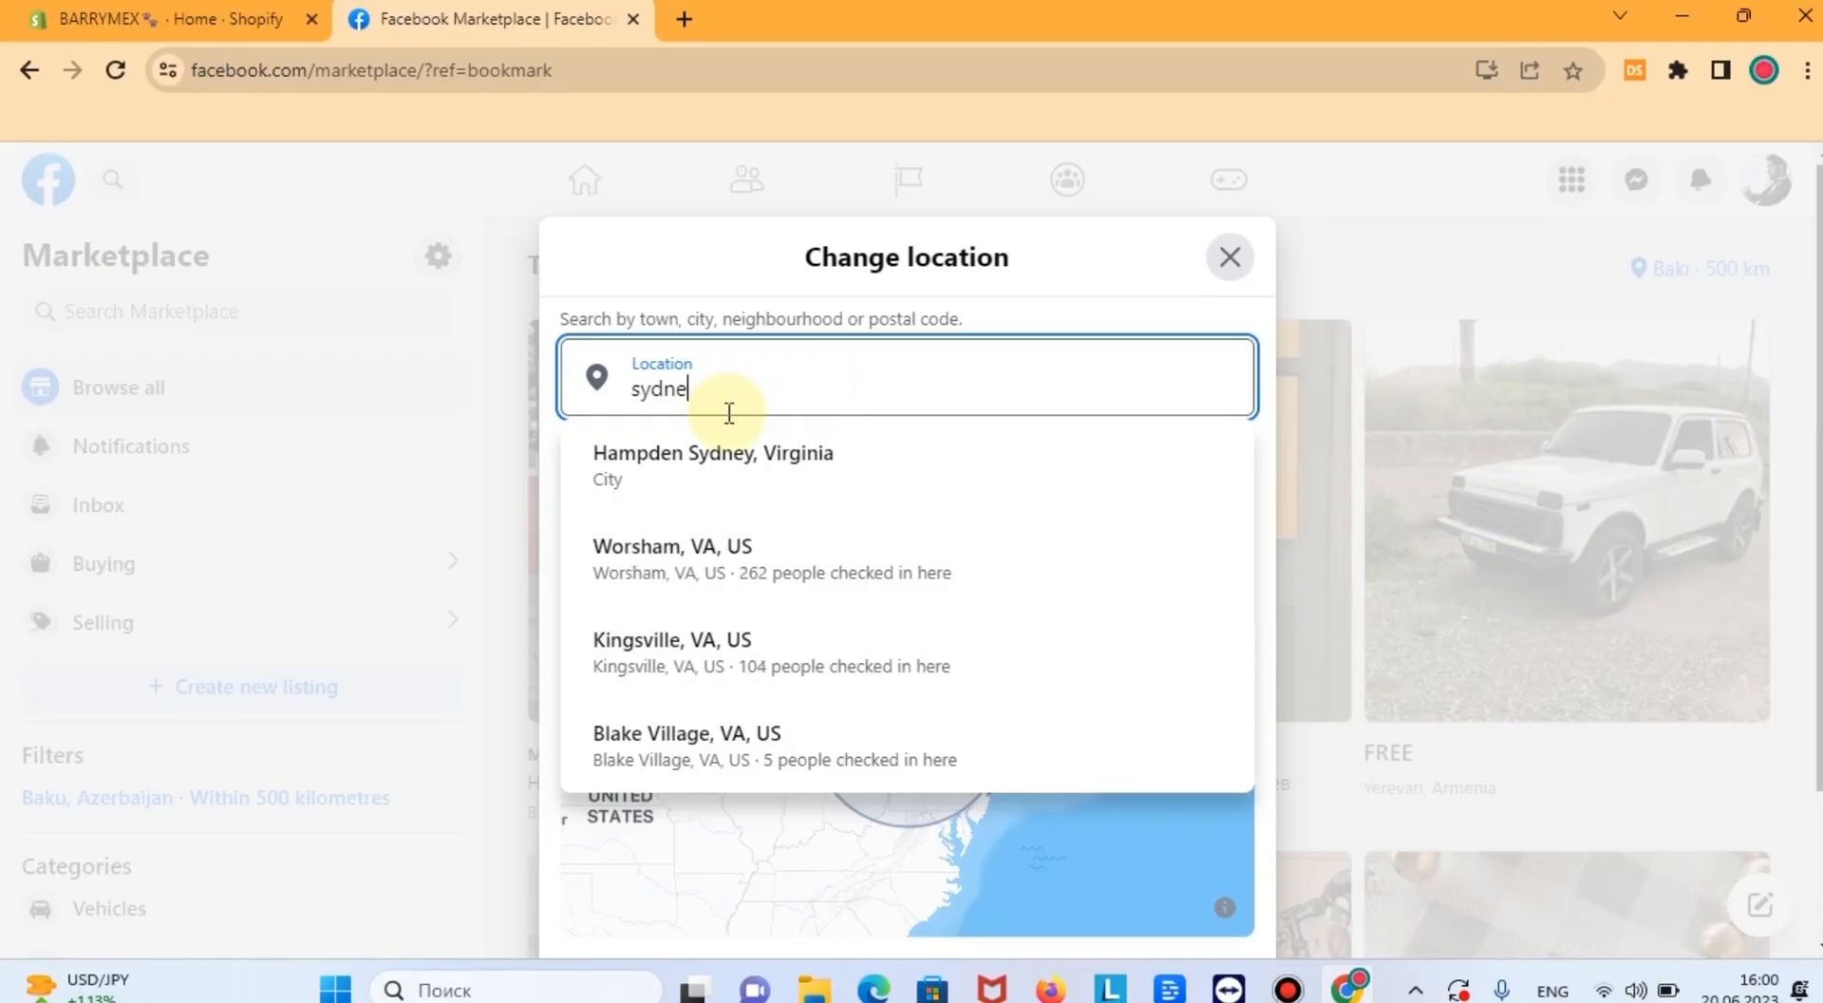
text(australia)
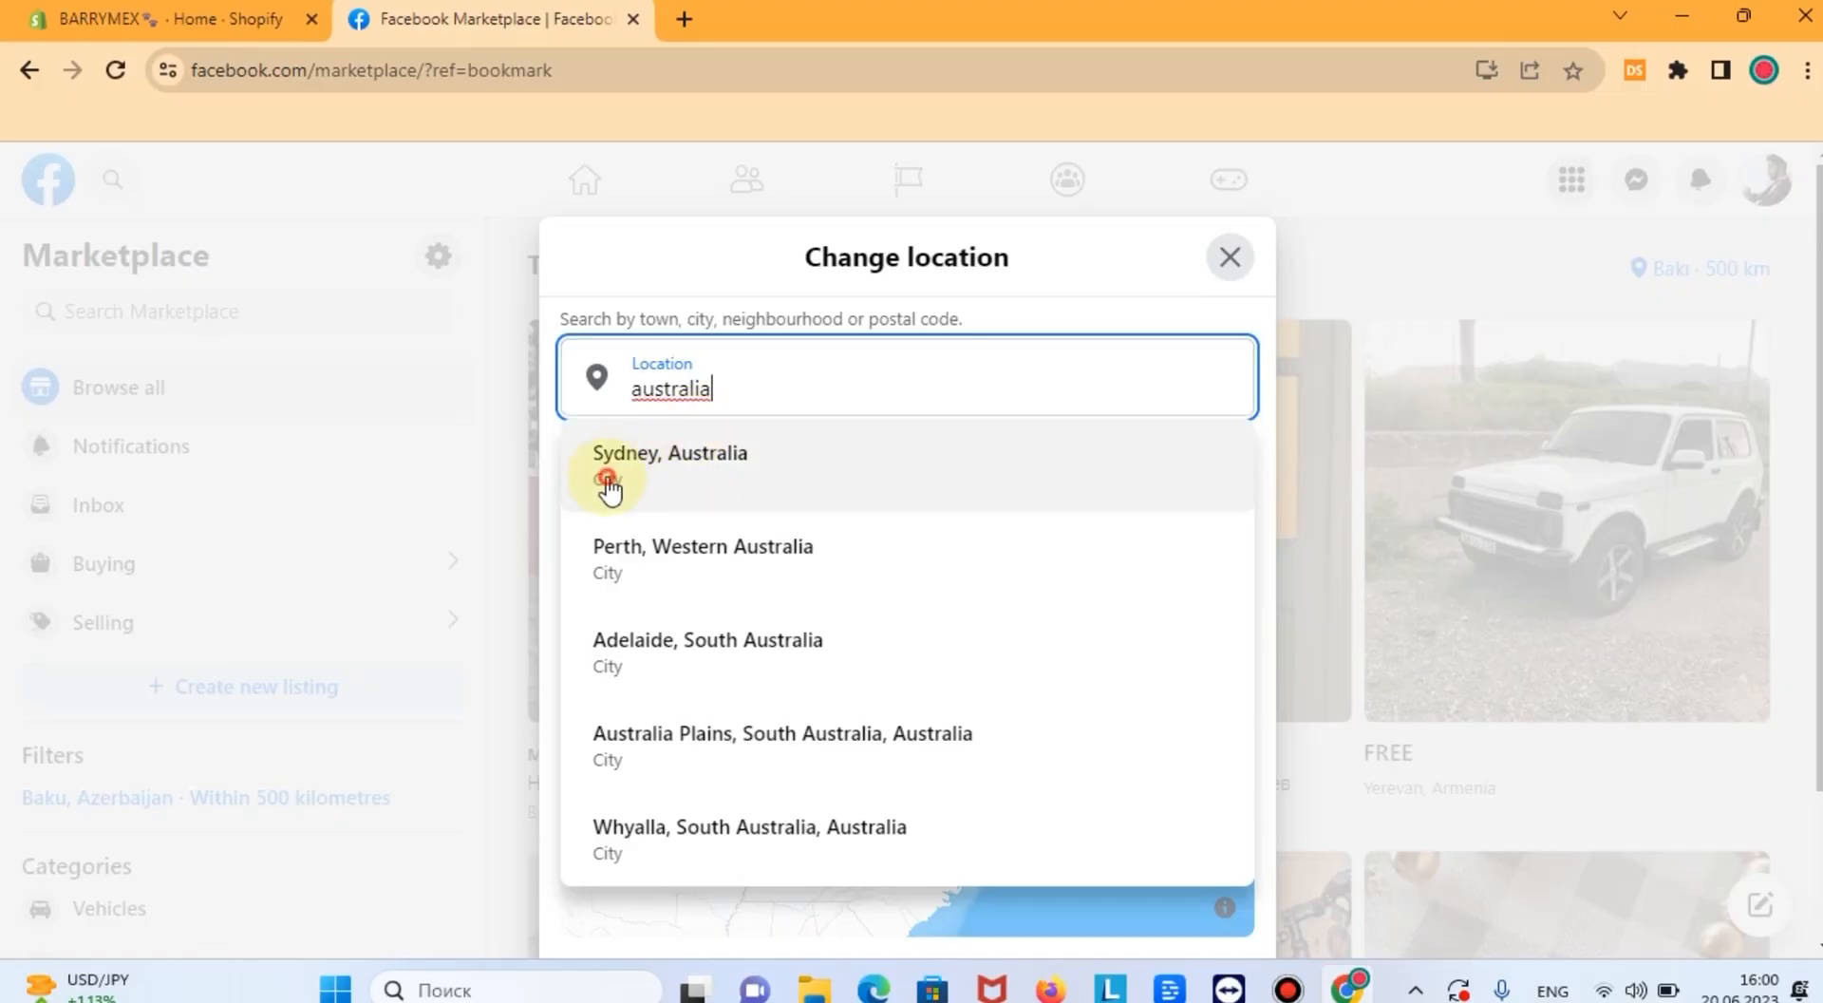
click(612, 475)
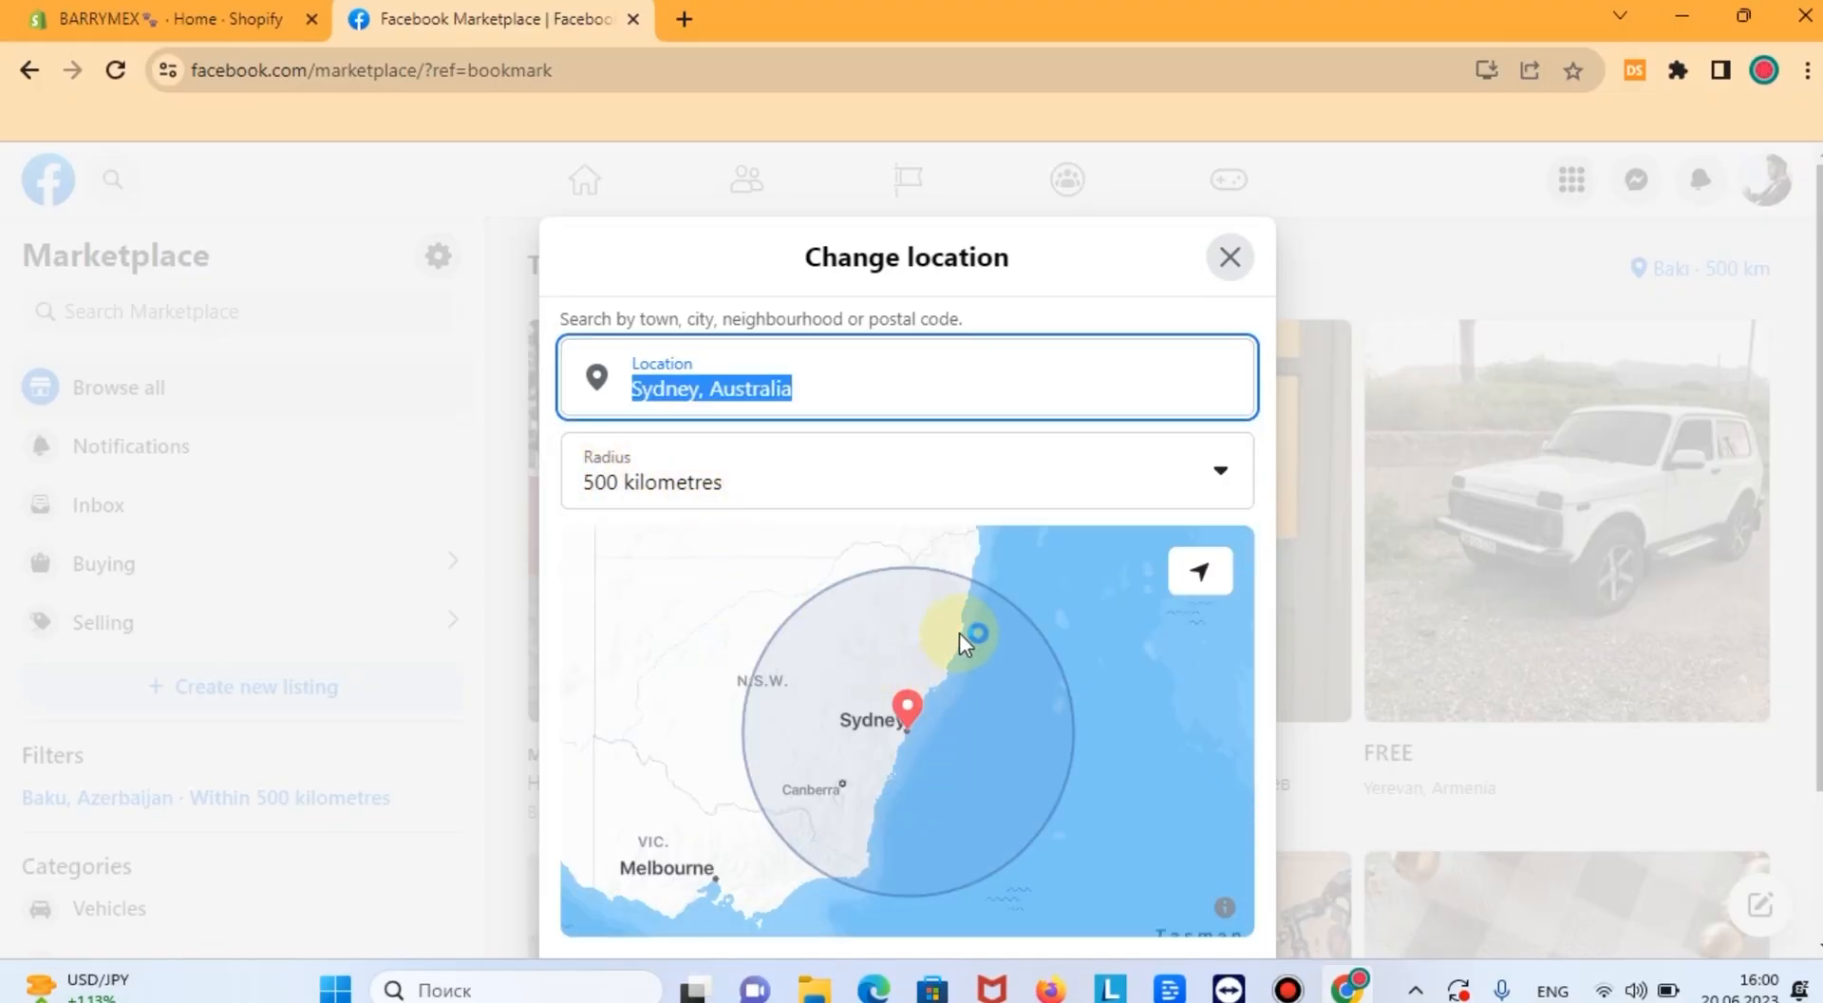
click(1802, 72)
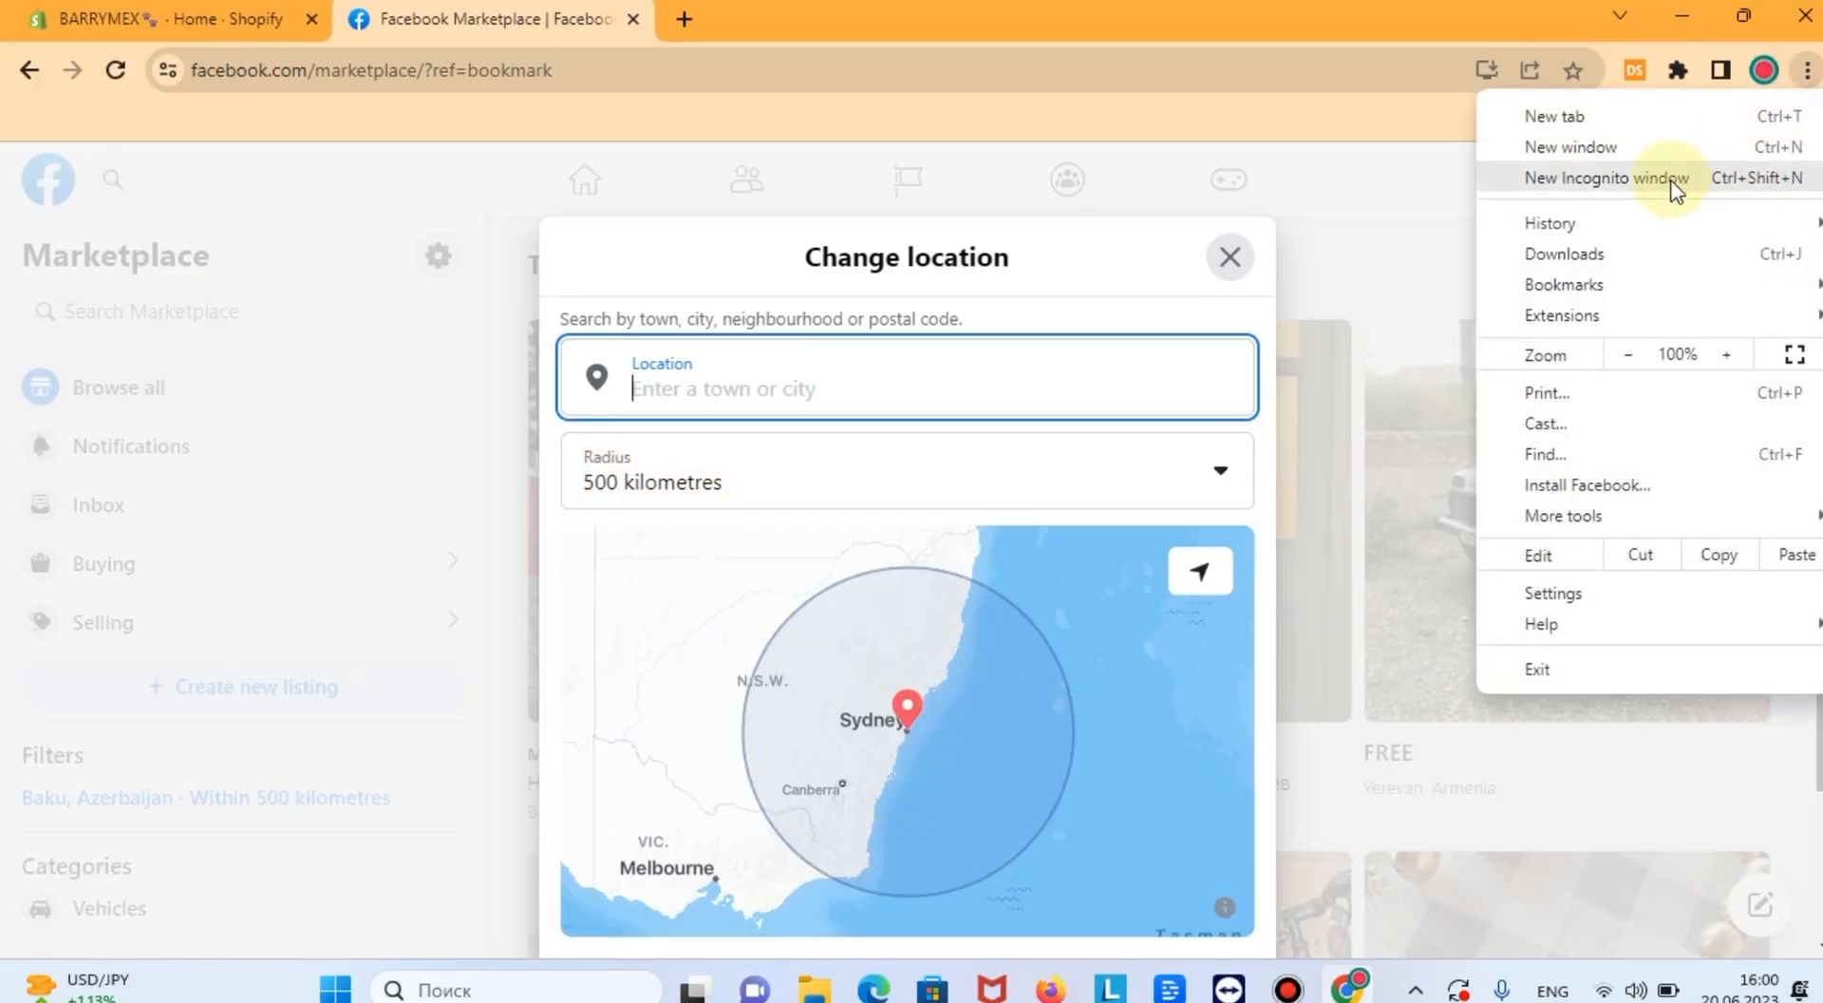
Step: Search Google for 'most populated cities' in a new Incognito window
click(1674, 185)
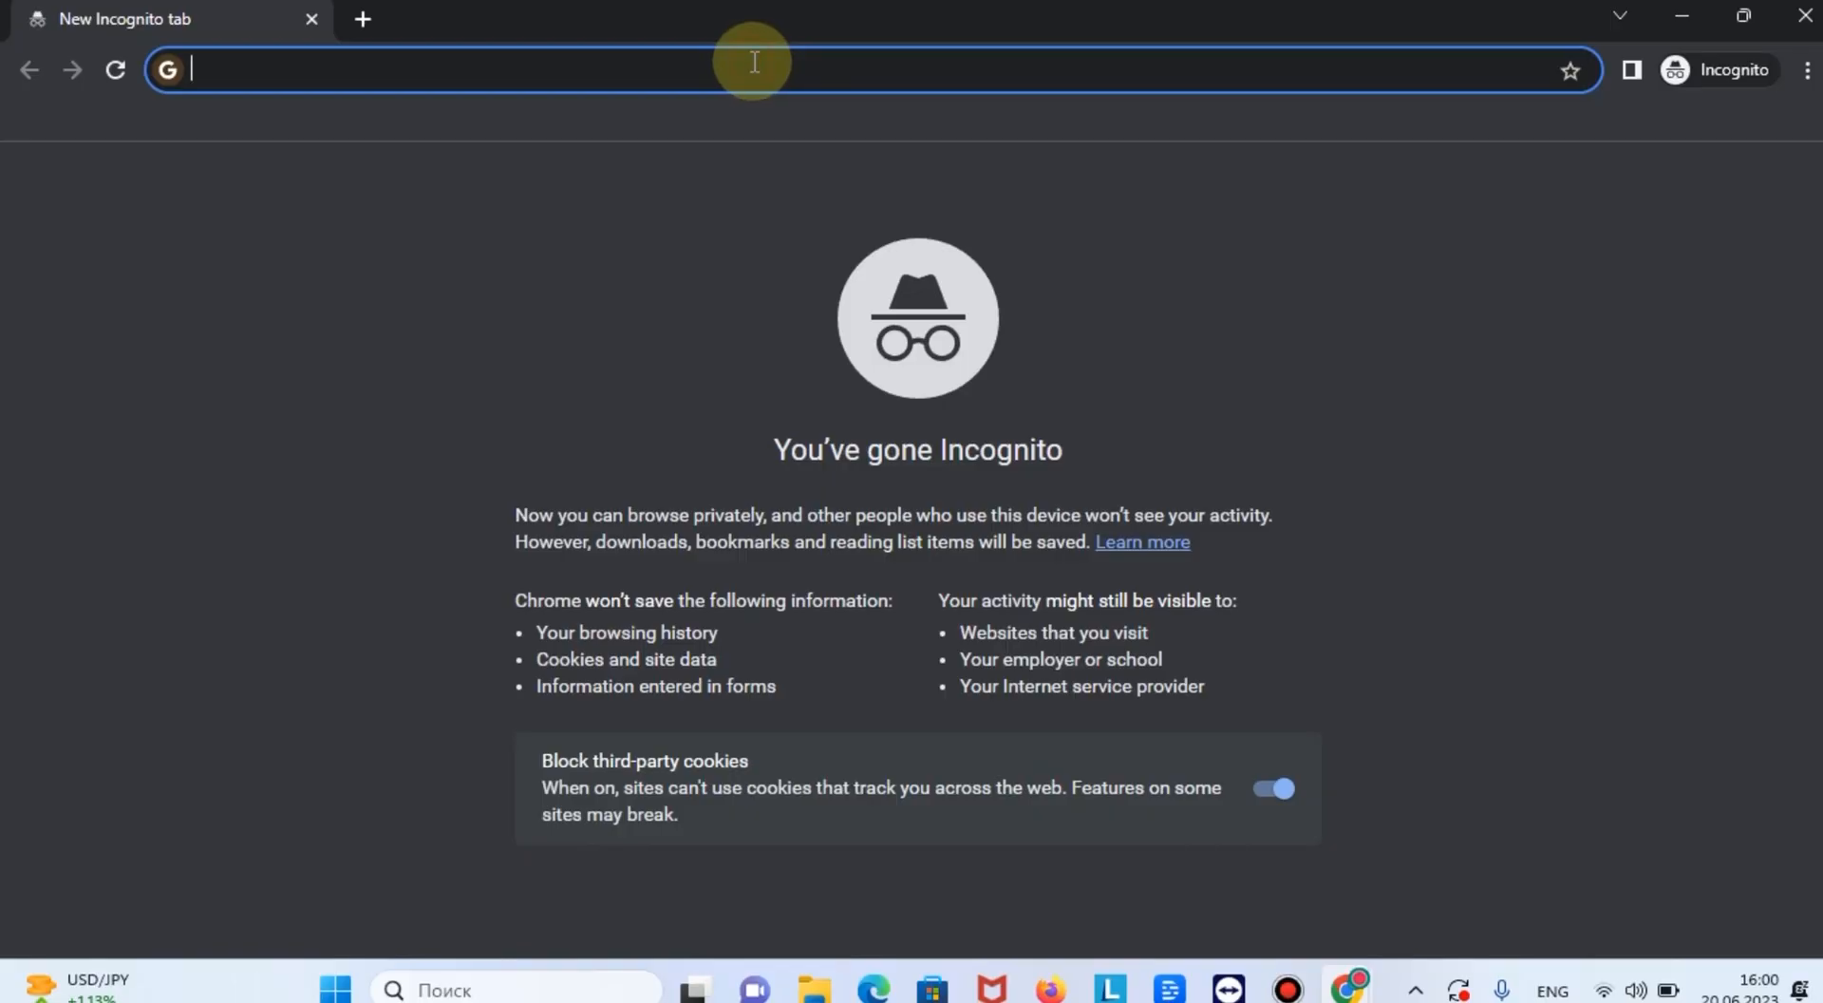
text(go)
key(Return)
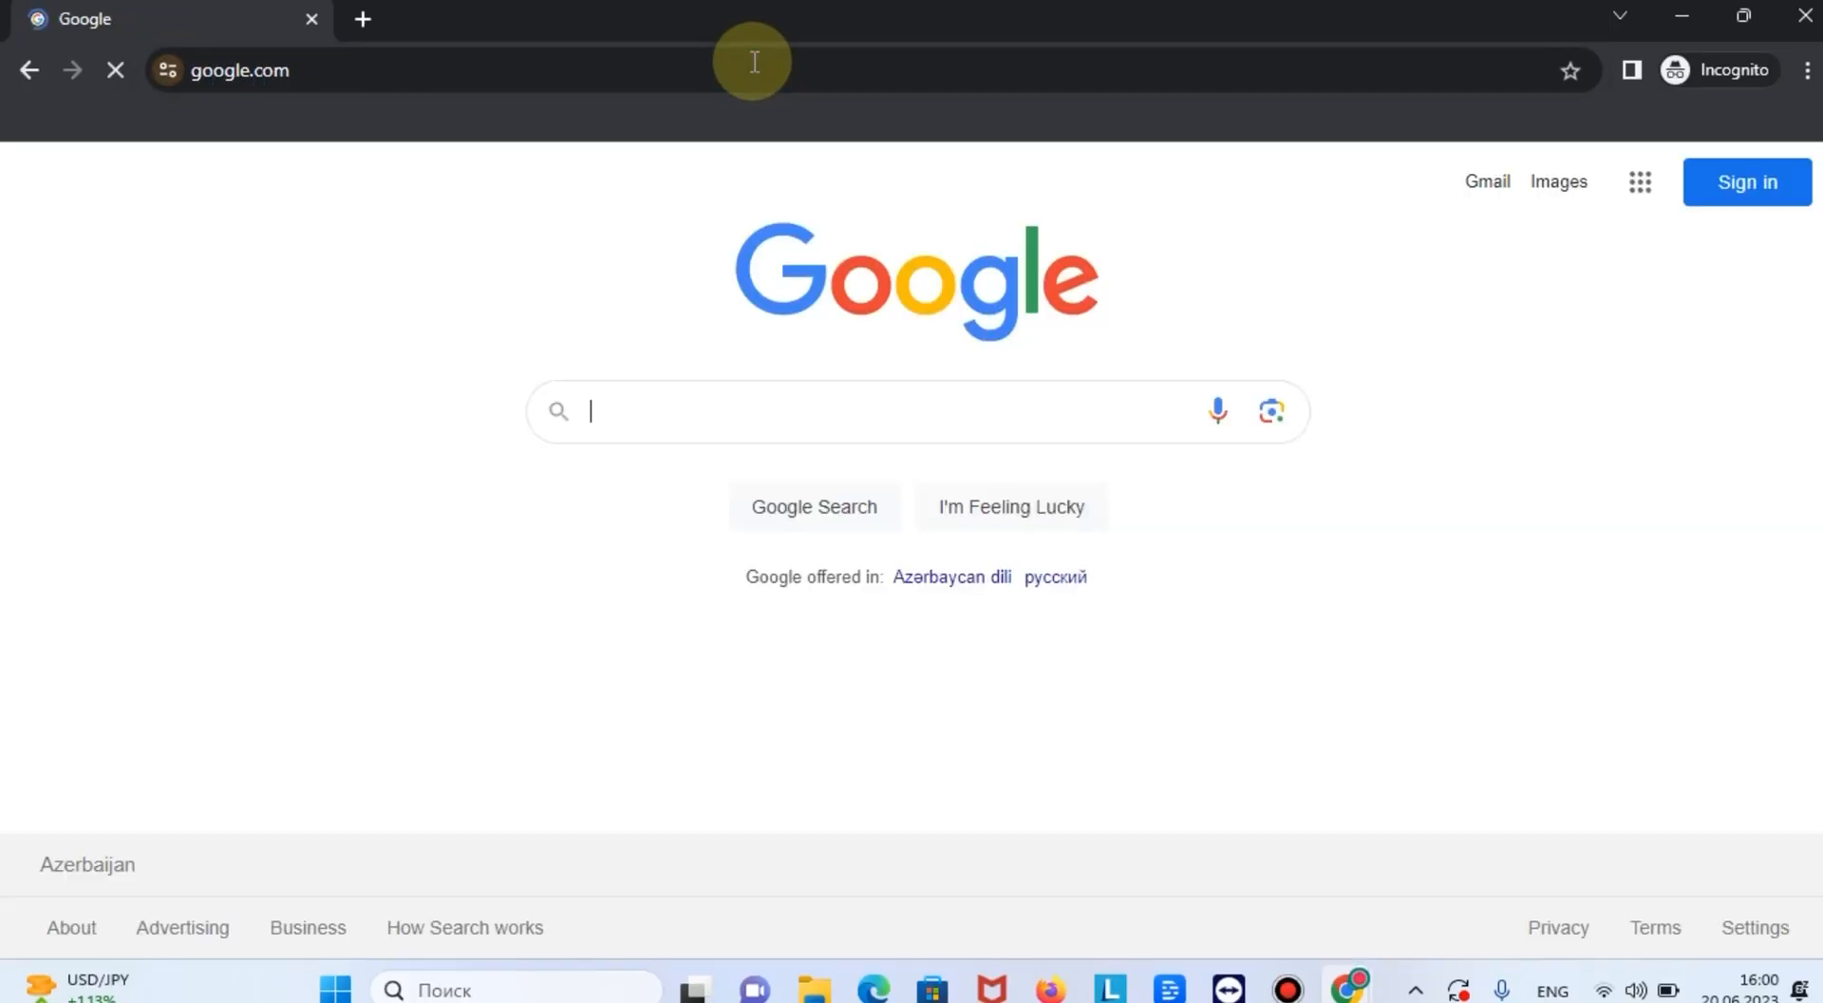
text(most)
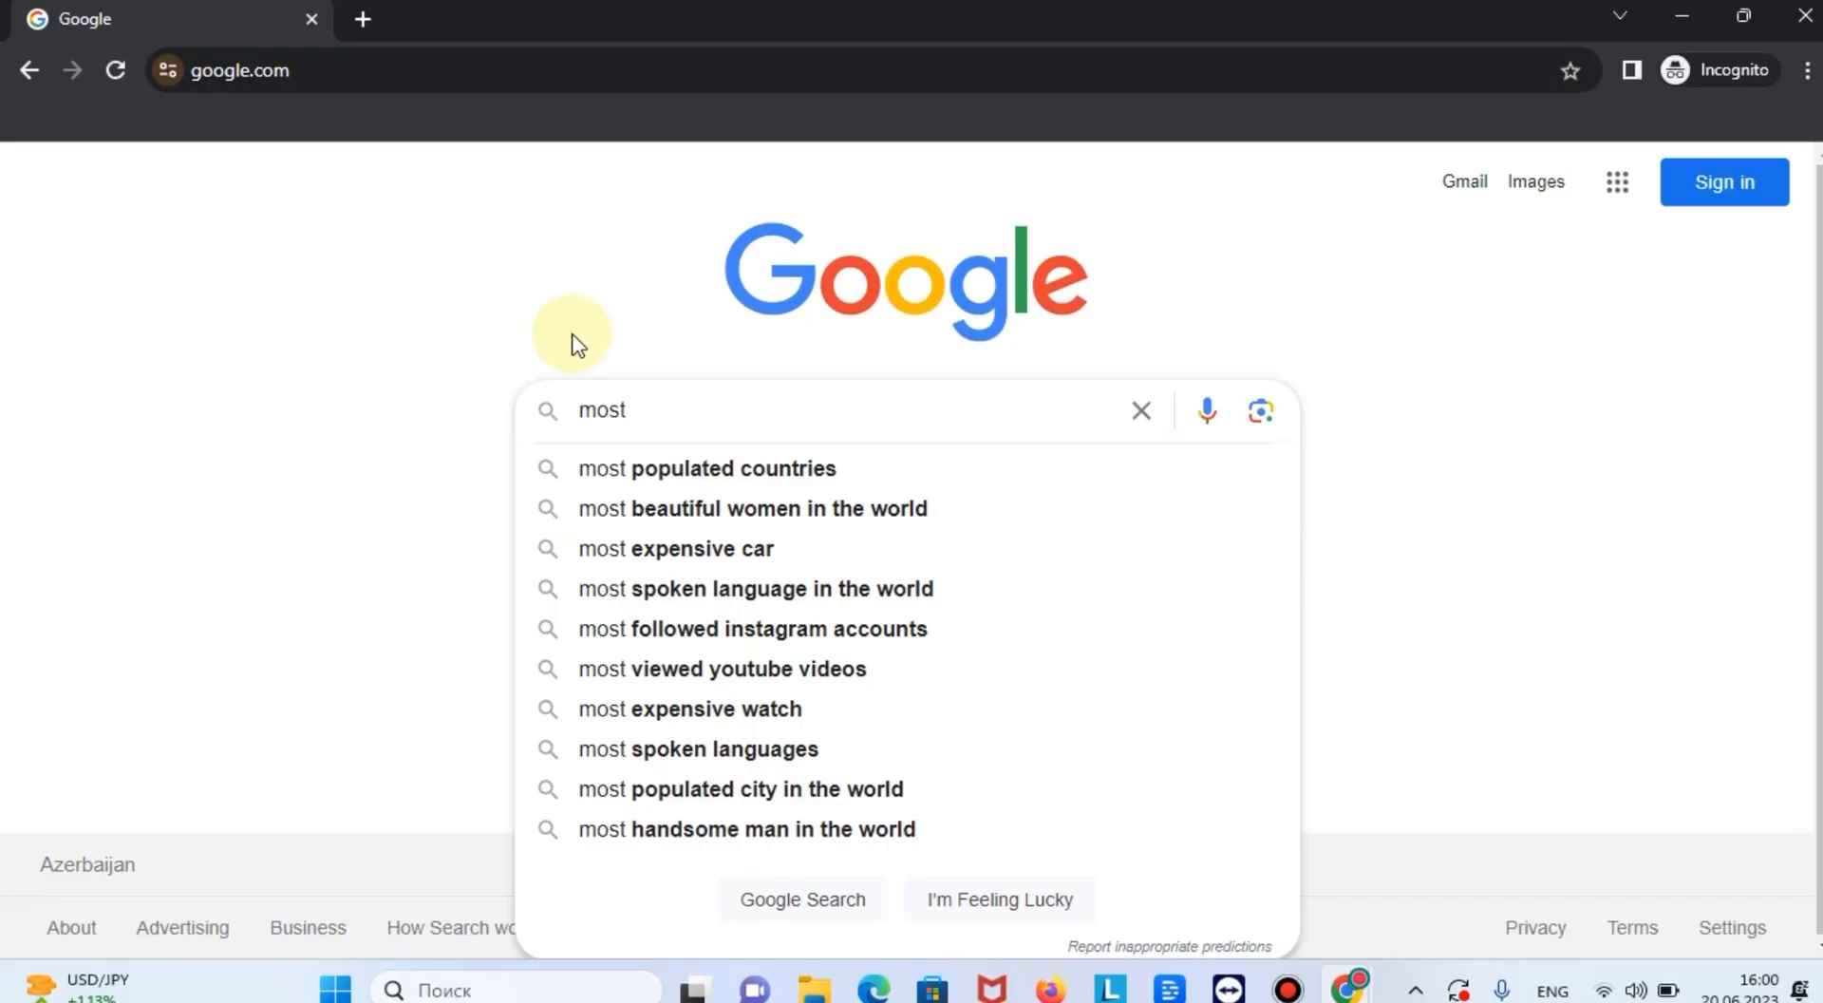
key(BackSpace)
key(BackSpace)
key(BackSpace)
key(BackSpace)
key(BackSpace)
key(BackSpace)
key(BackSpace)
key(BackSpace)
key(BackSpace)
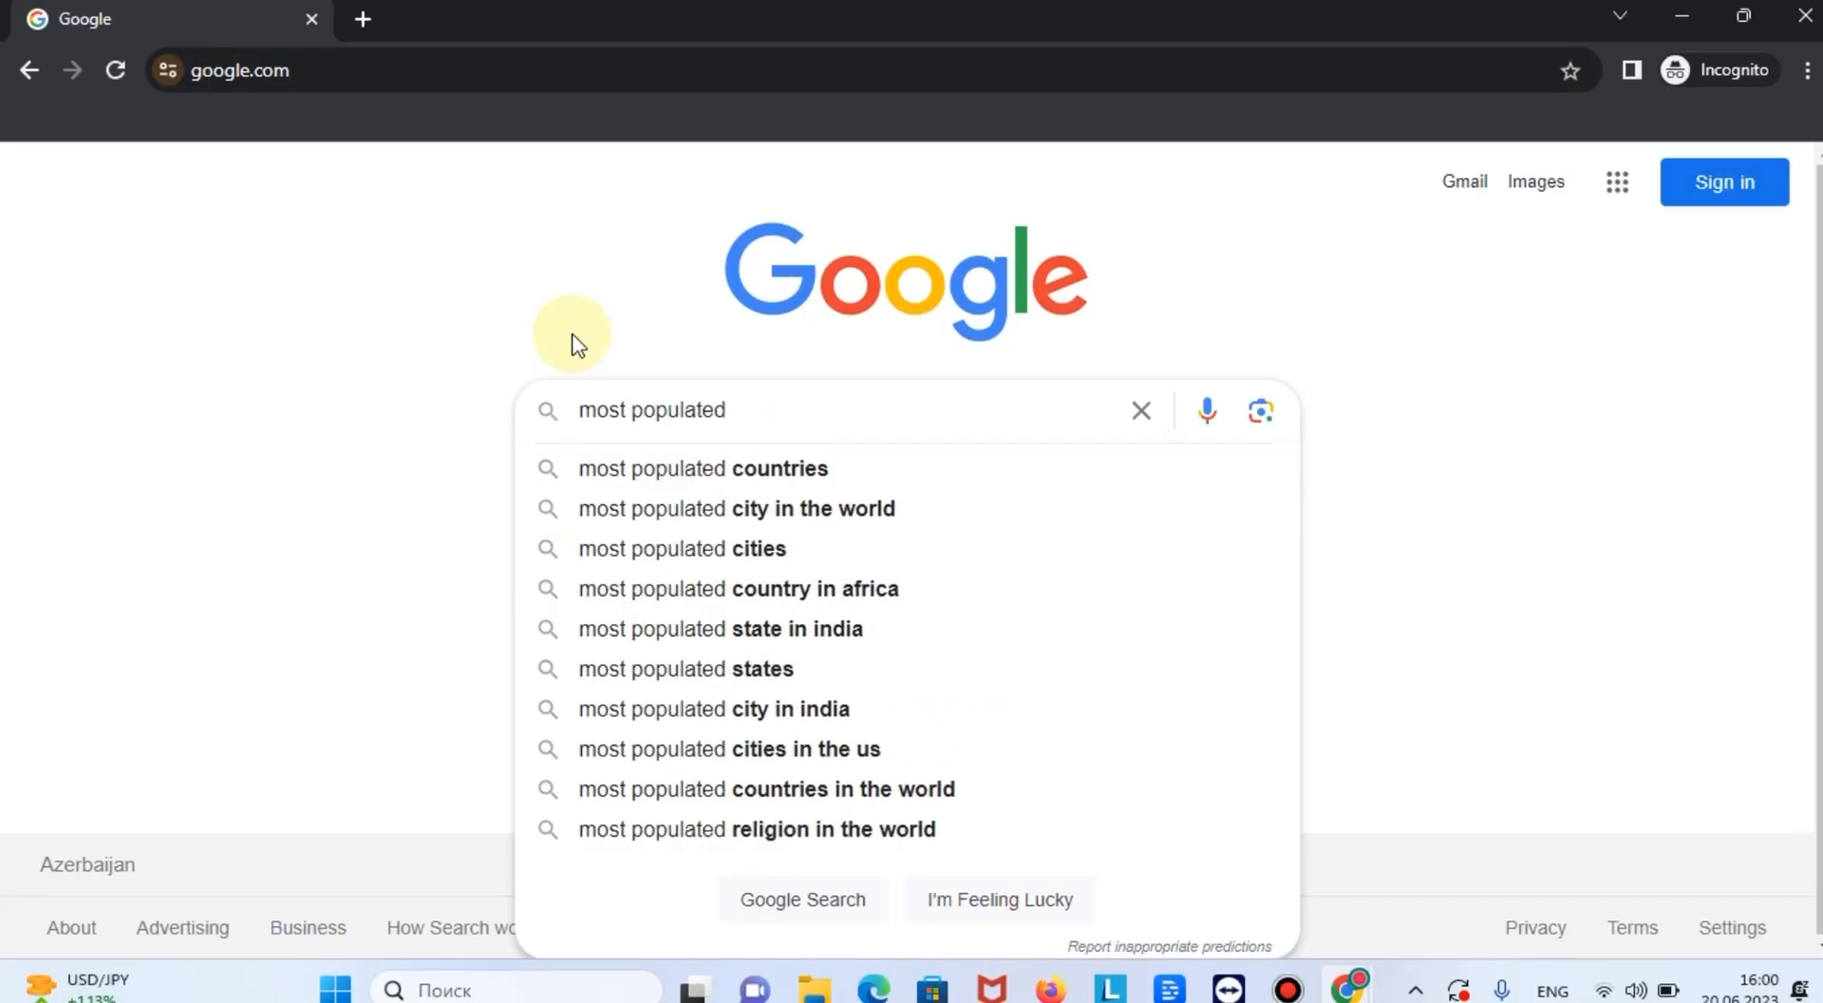
text(cities)
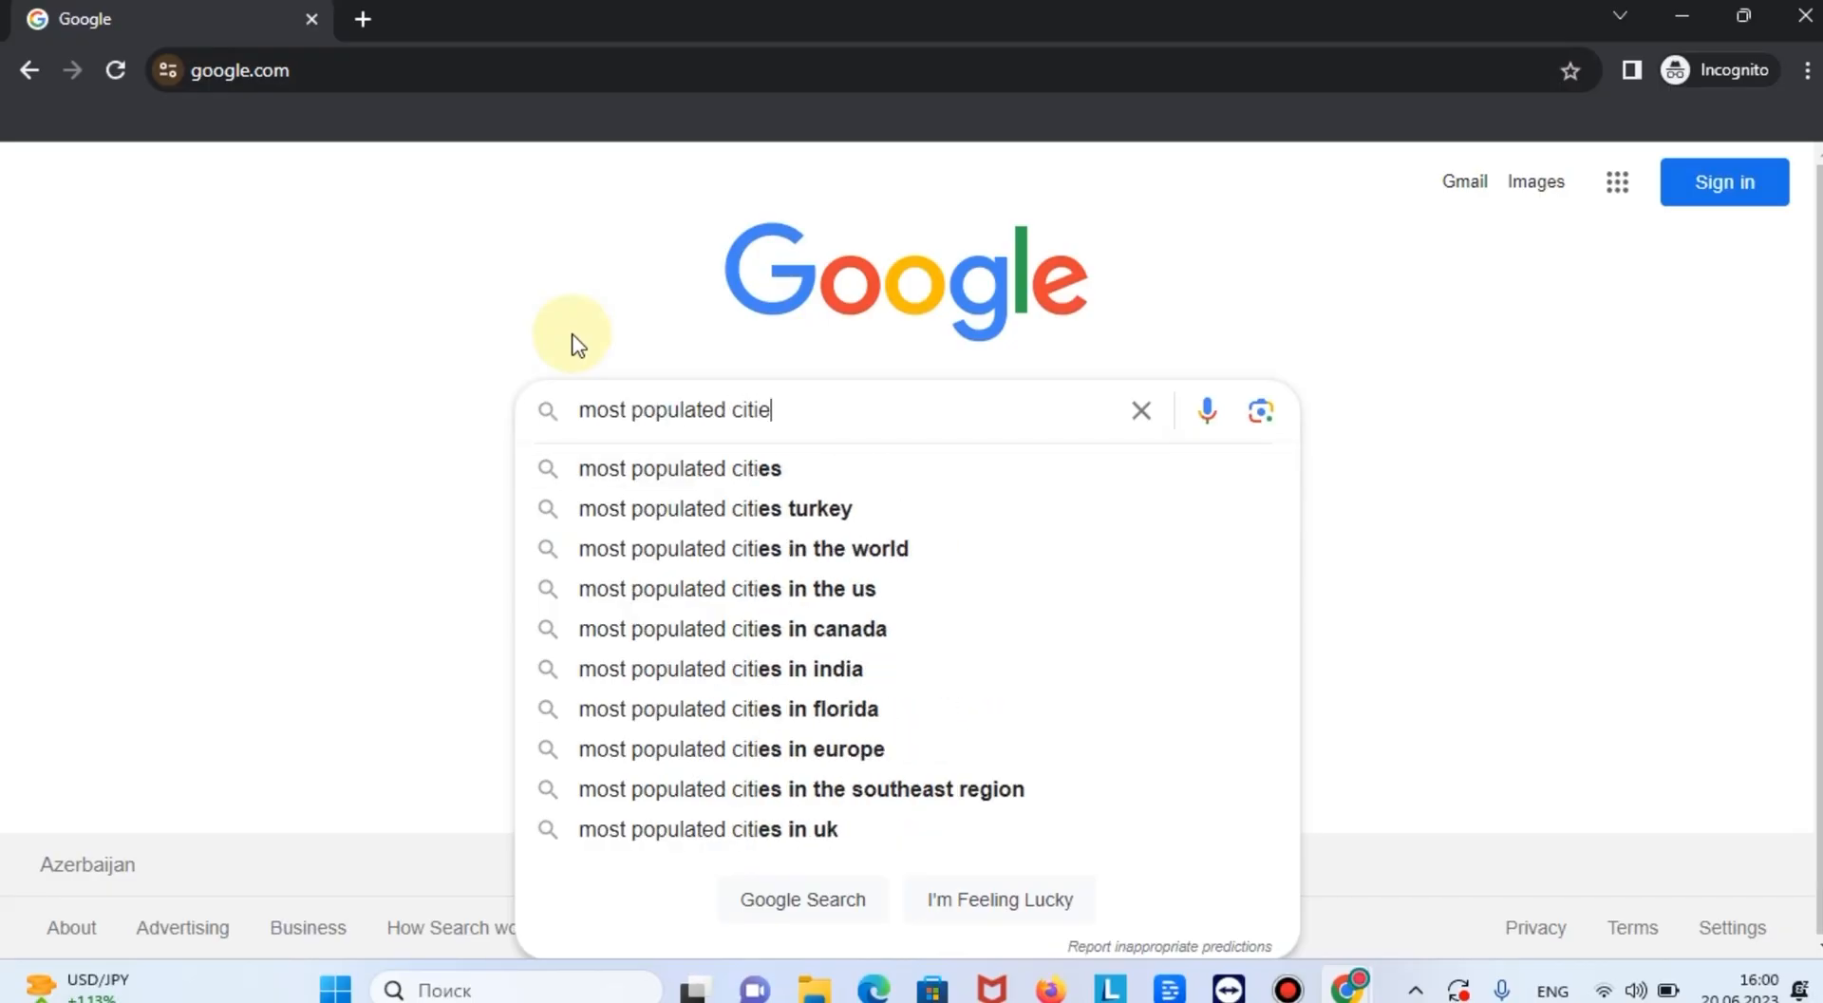
key(Return)
scroll(503, 525, down, 1)
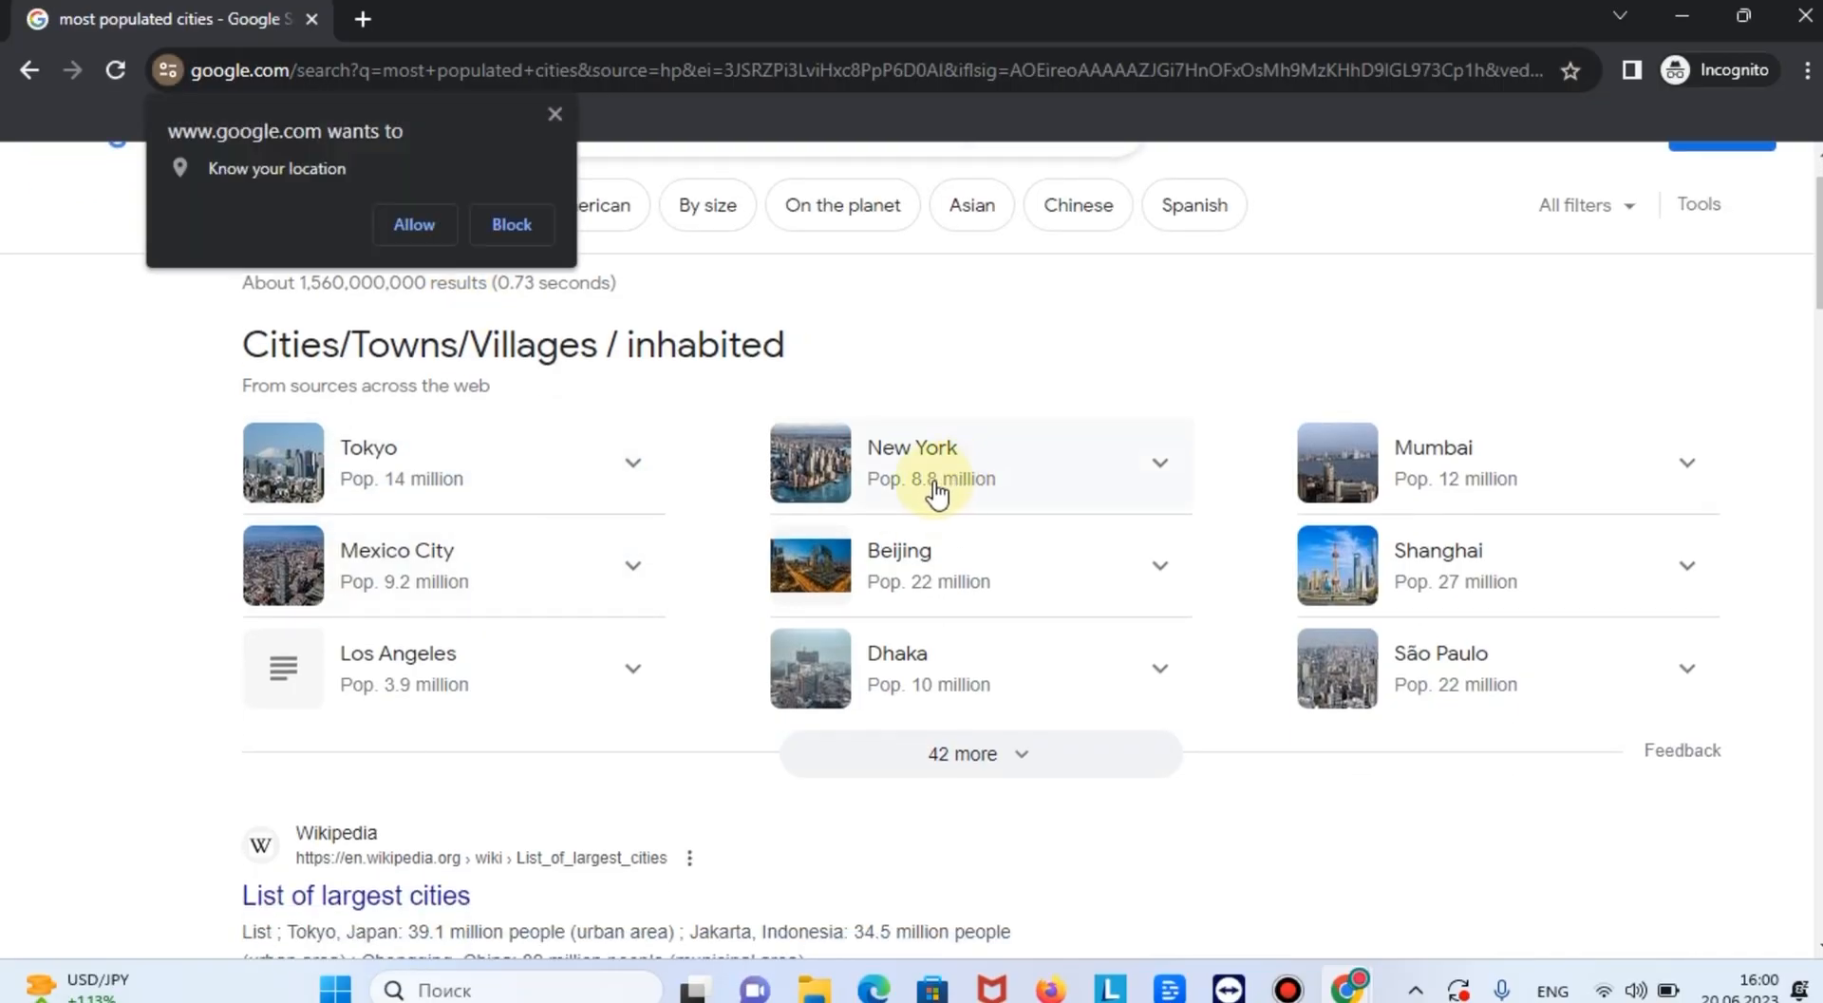
Step: Decline Google's location request and expand the city list to browse more cities
click(513, 228)
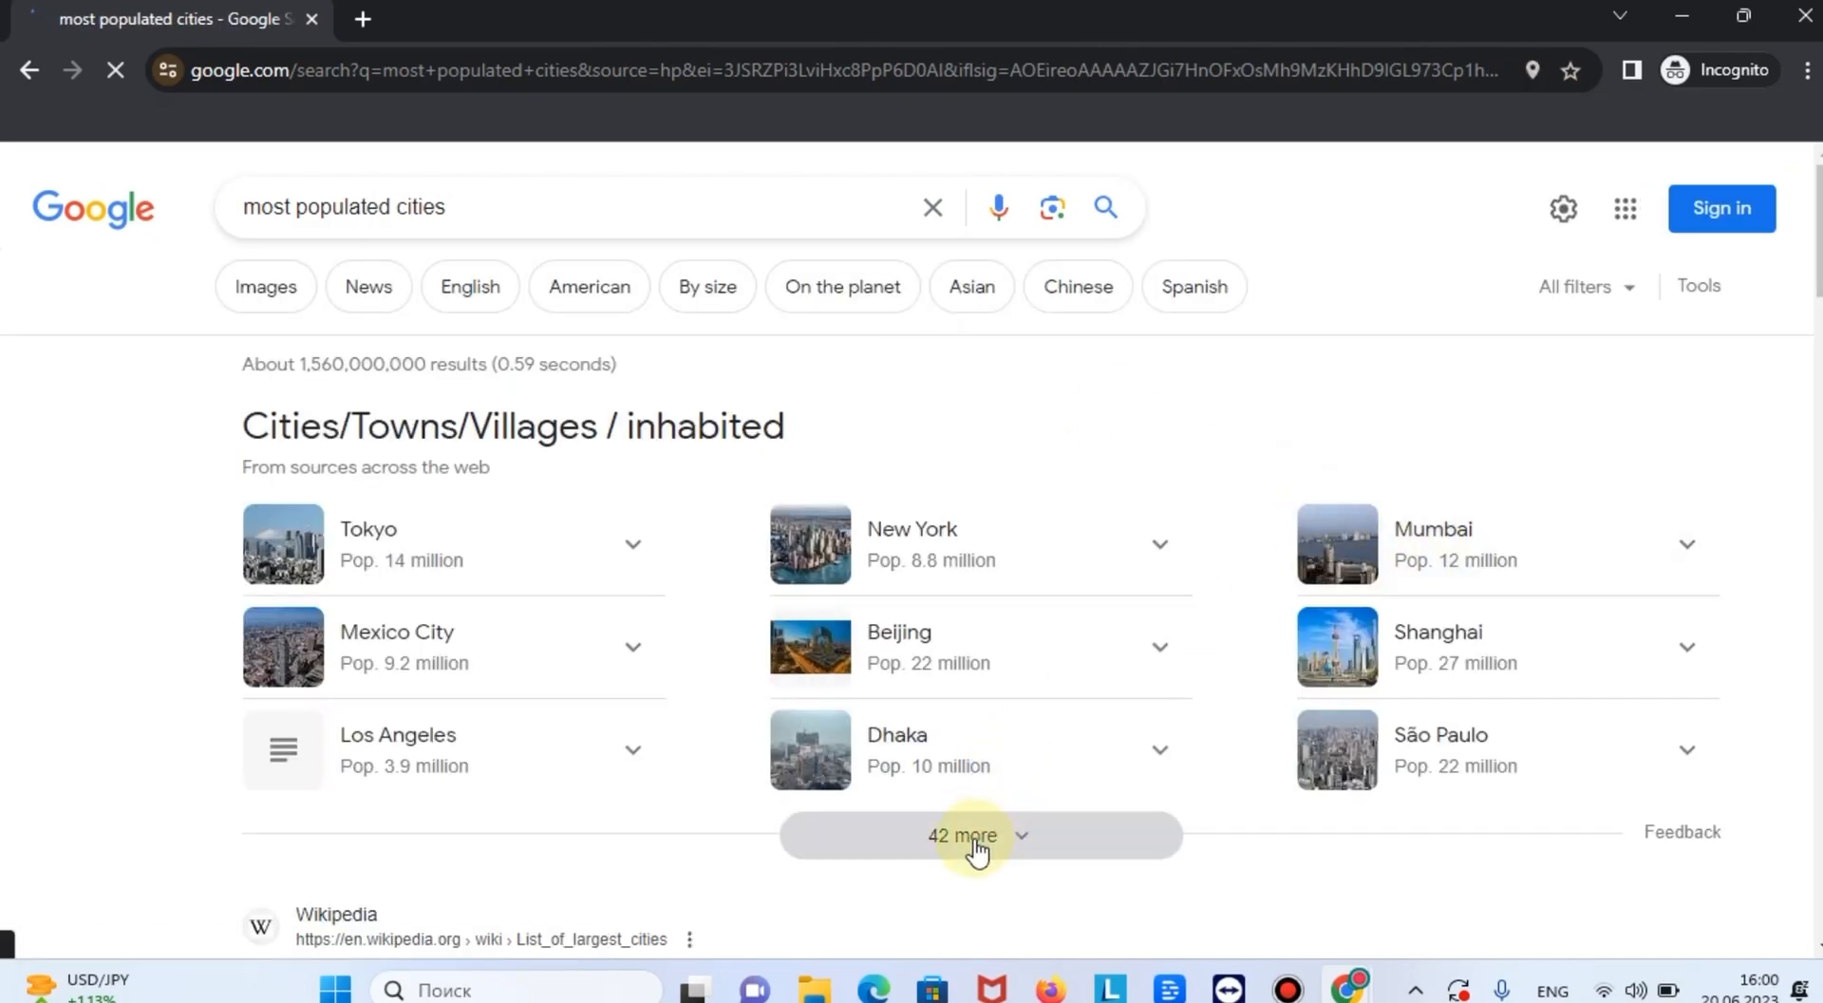
click(924, 841)
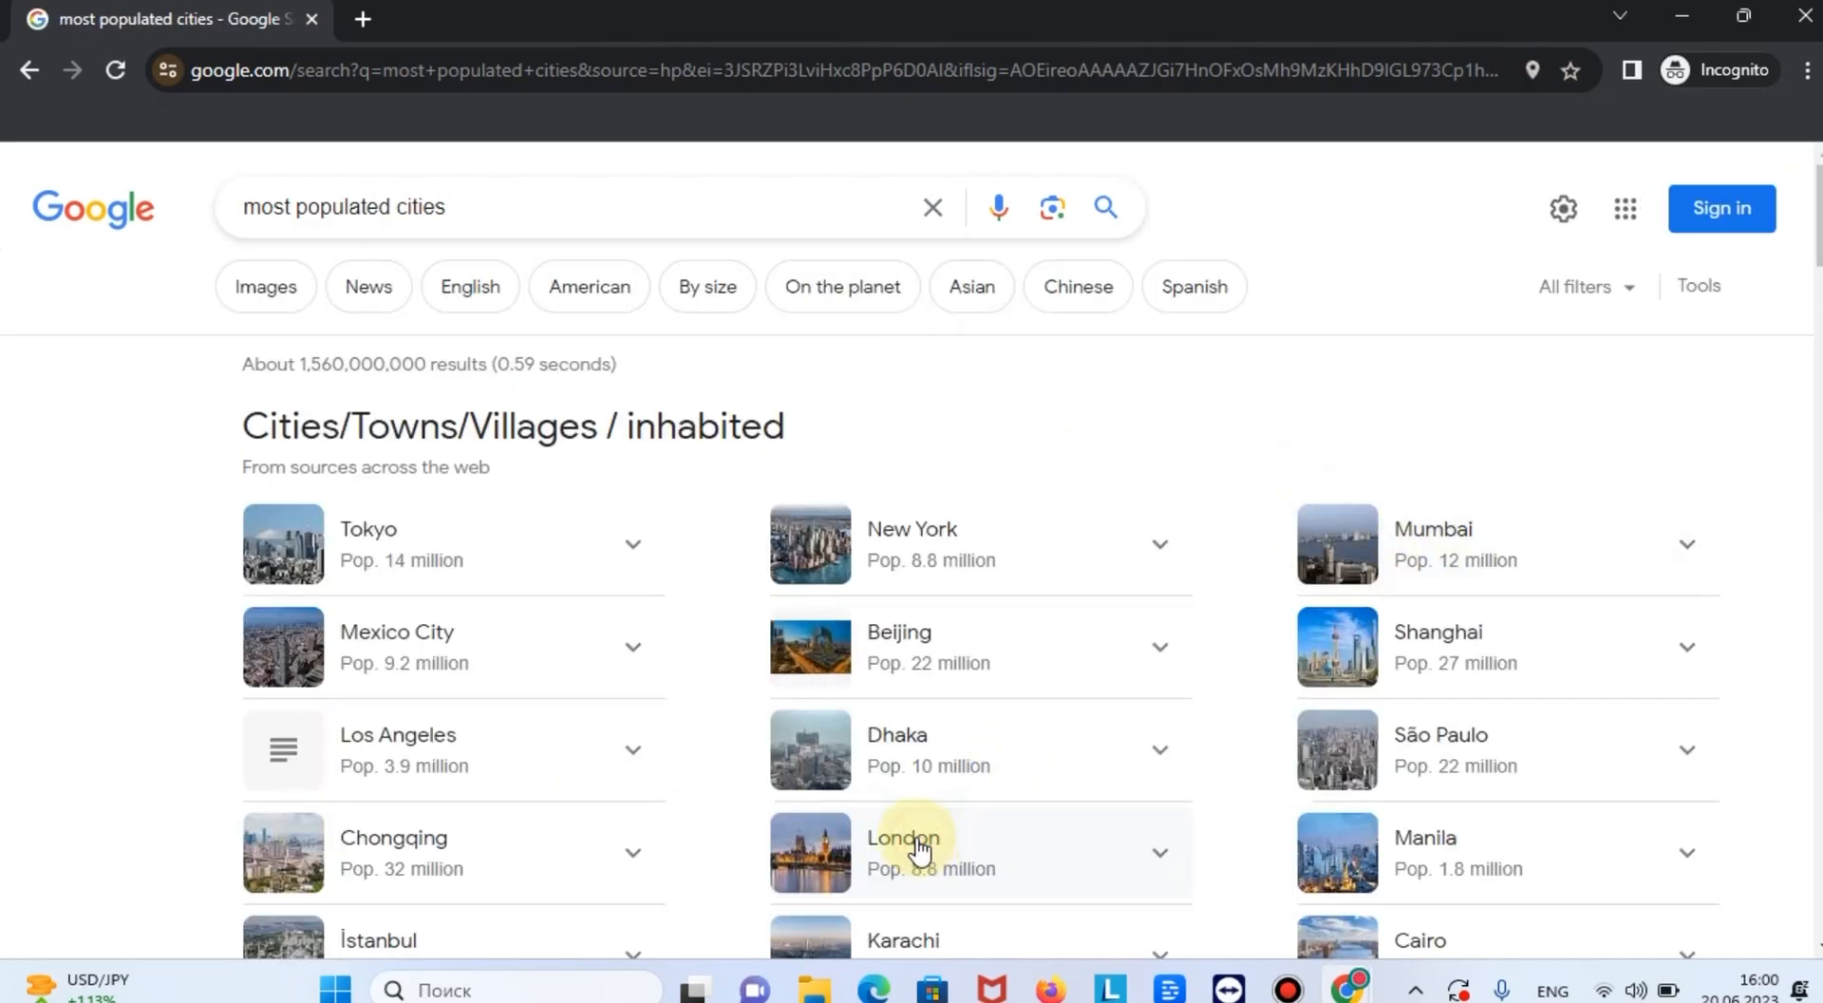
scroll(796, 680, down, 2)
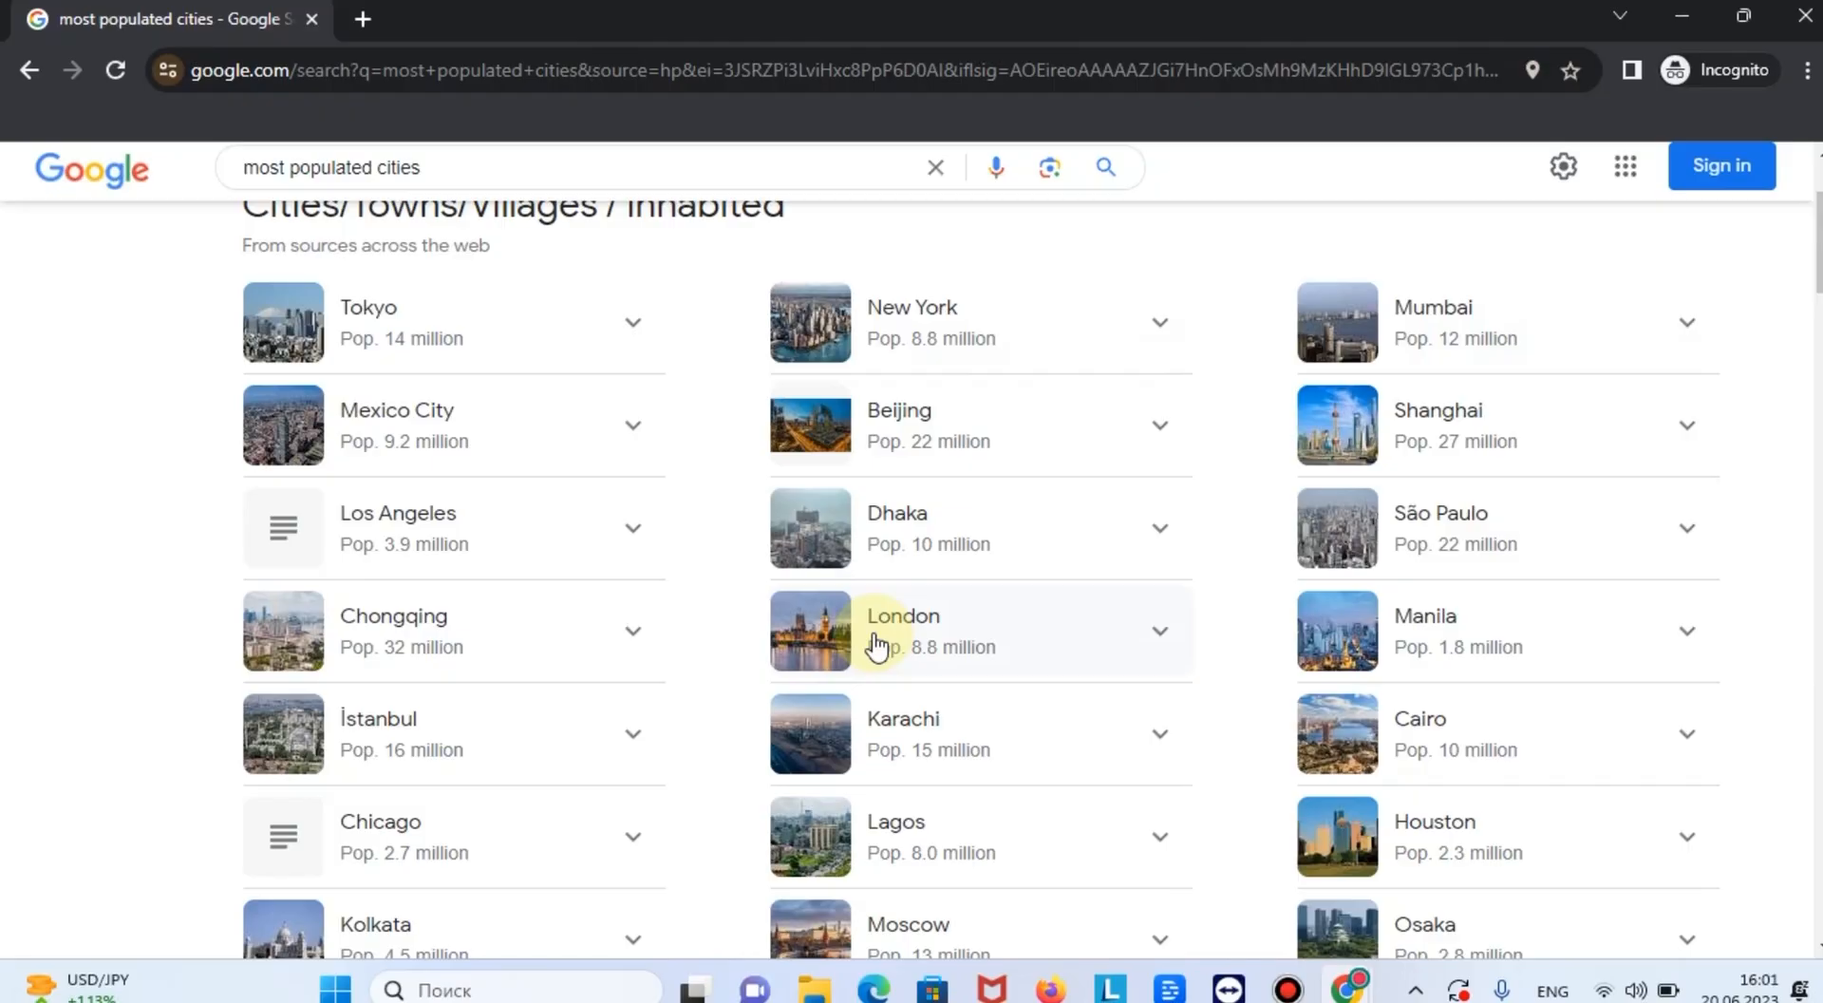
scroll(876, 646, down, 1)
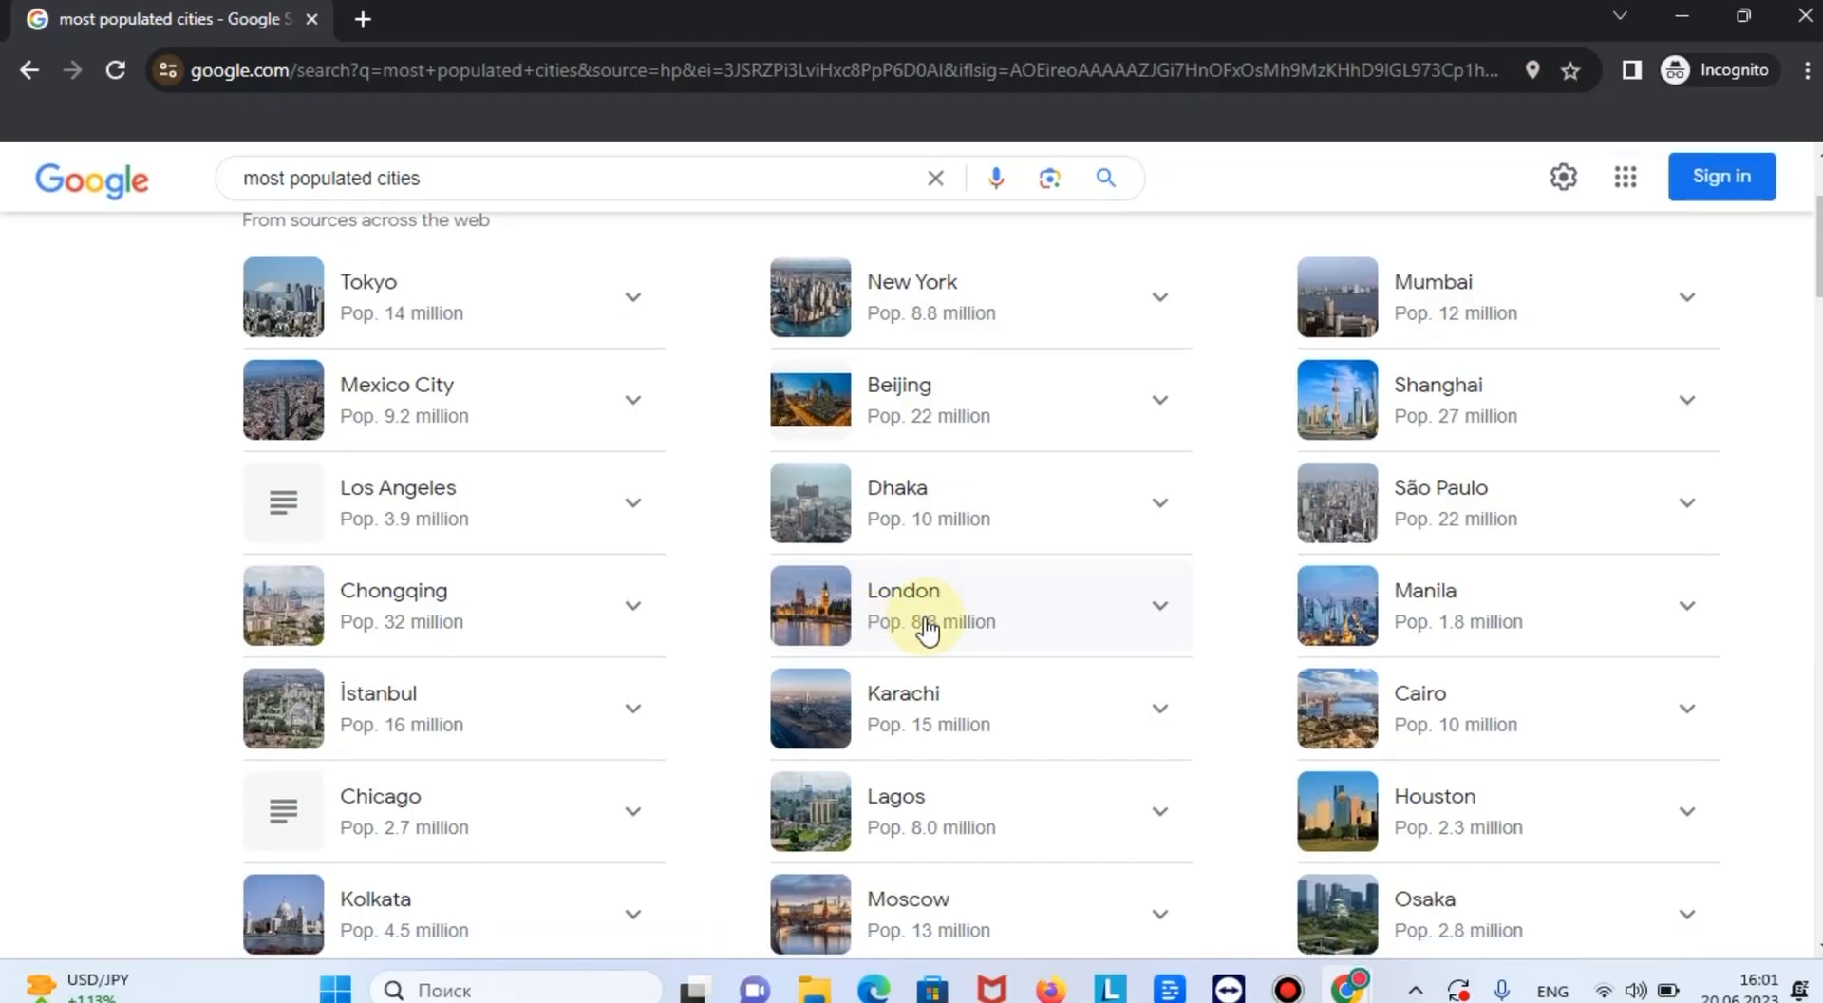
scroll(904, 634, down, 3)
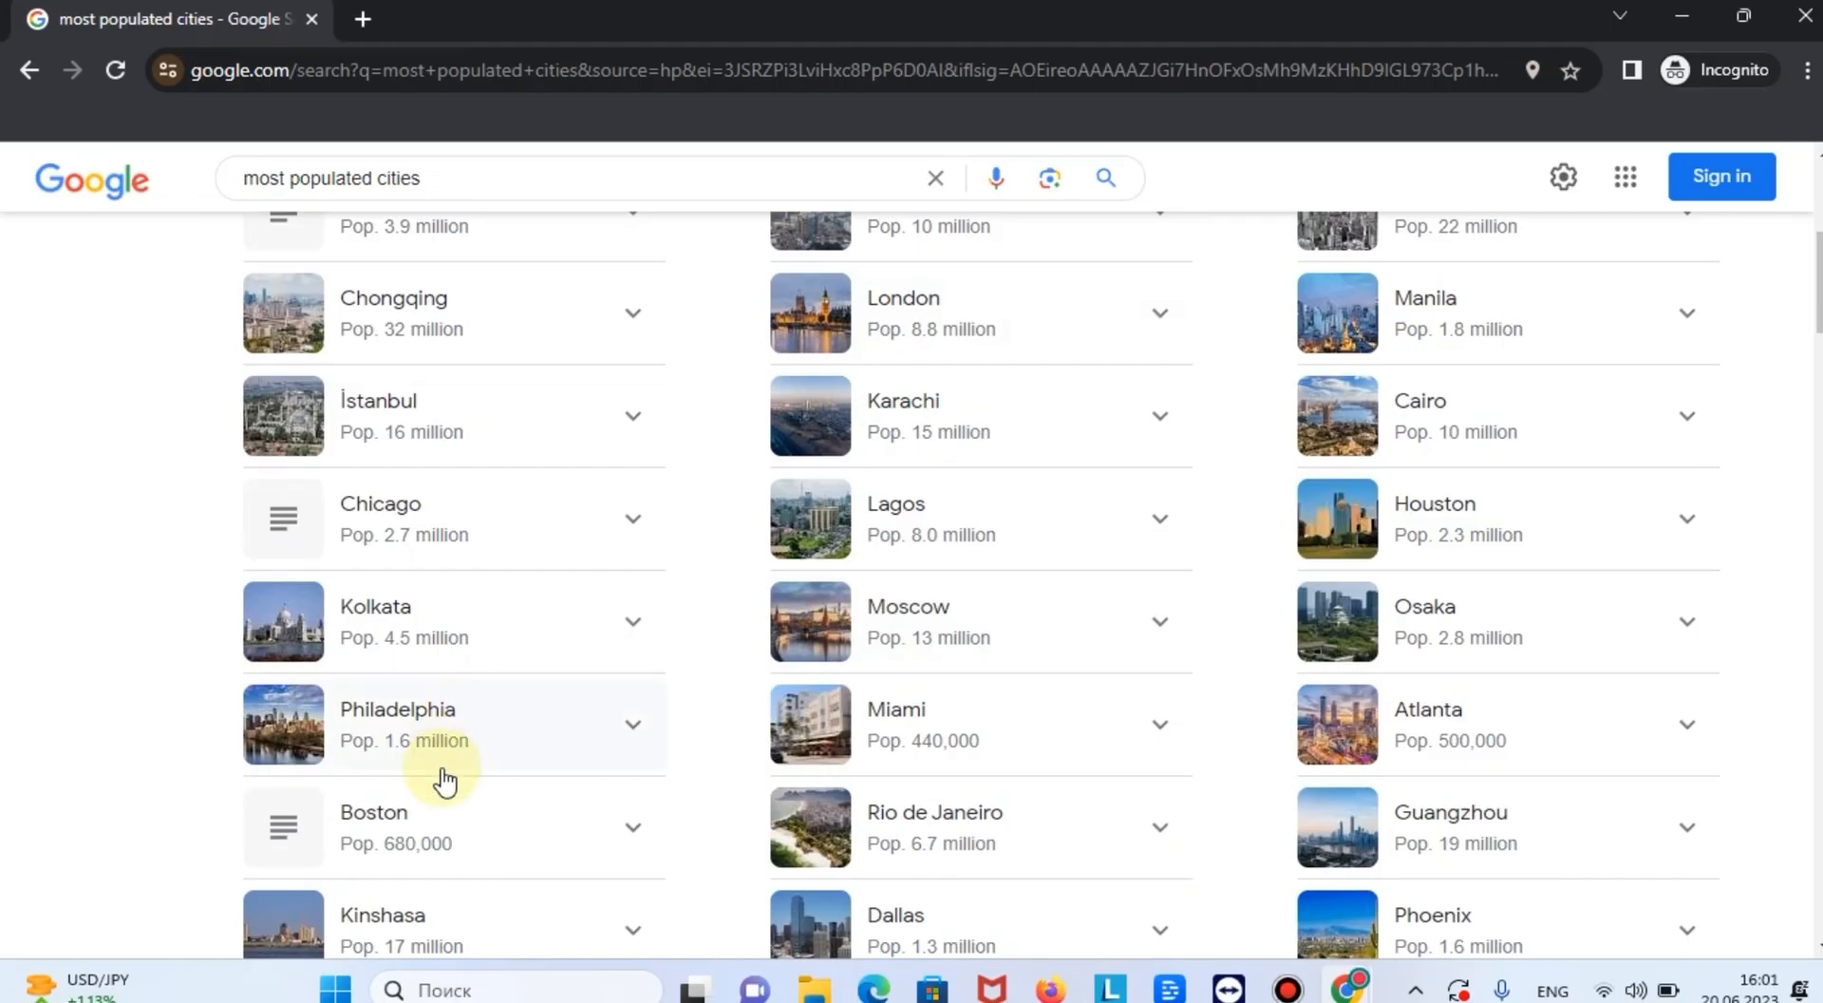
scroll(918, 734, down, 1)
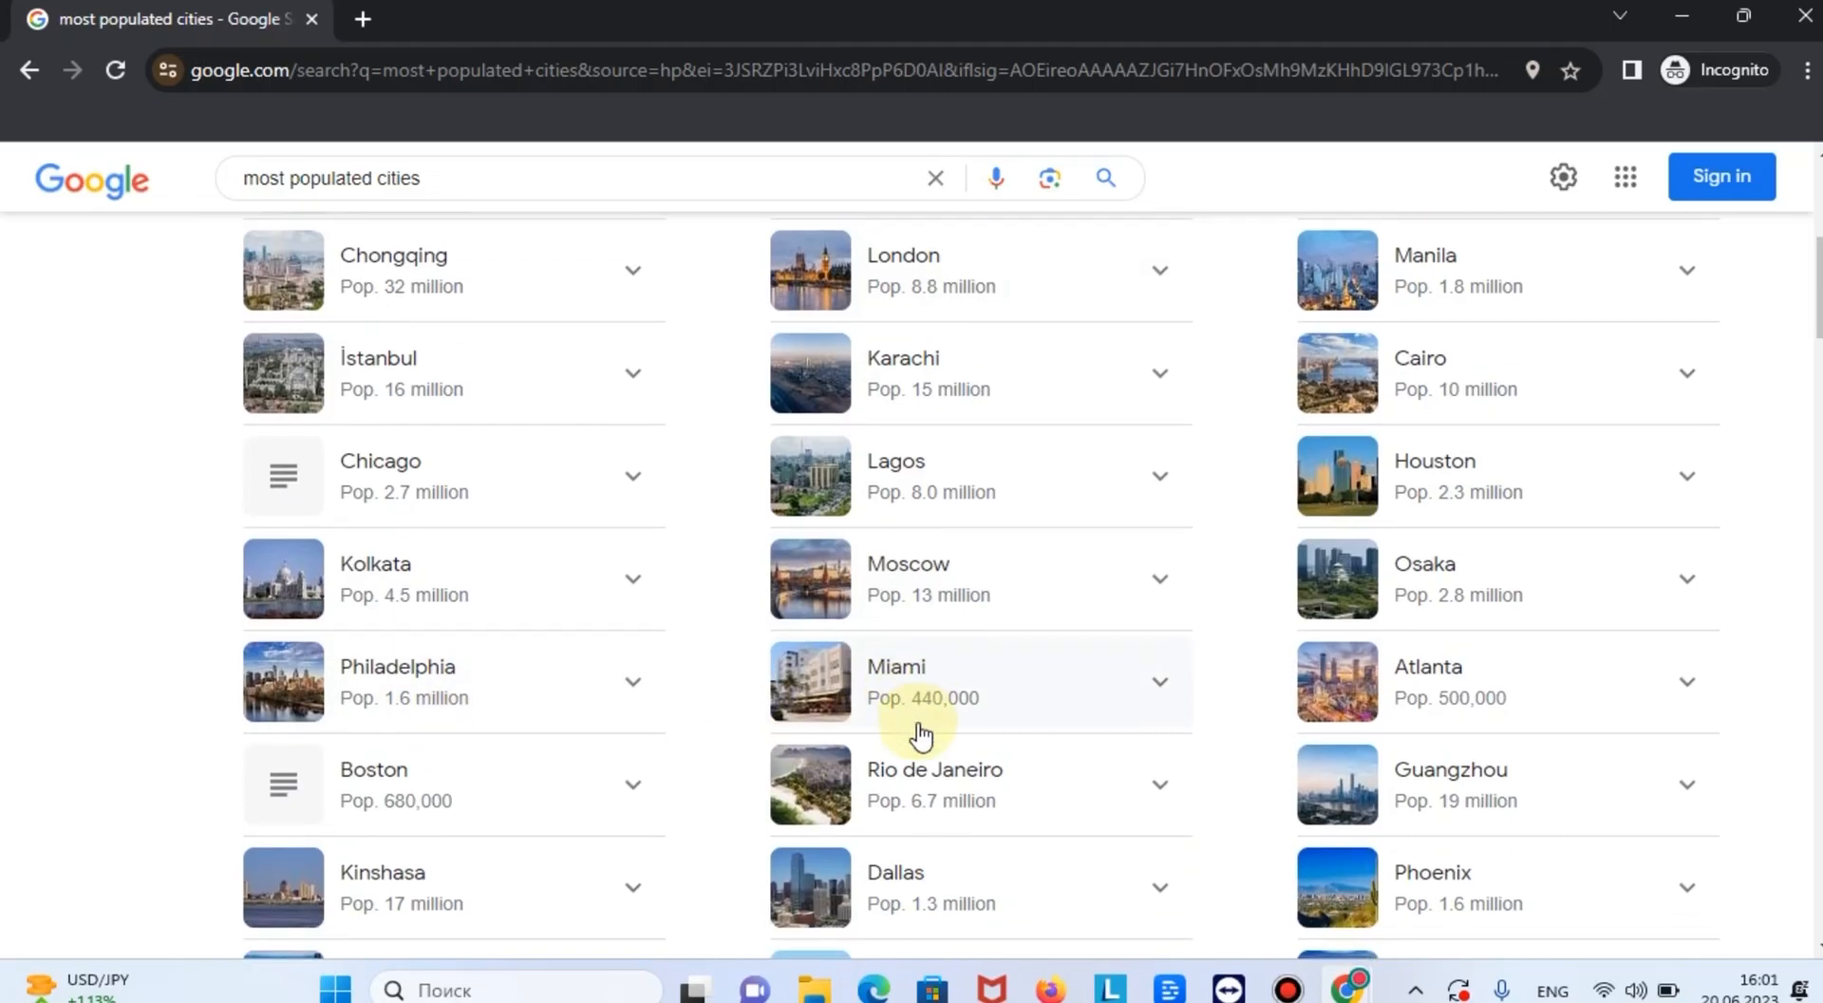
scroll(912, 600, down, 1)
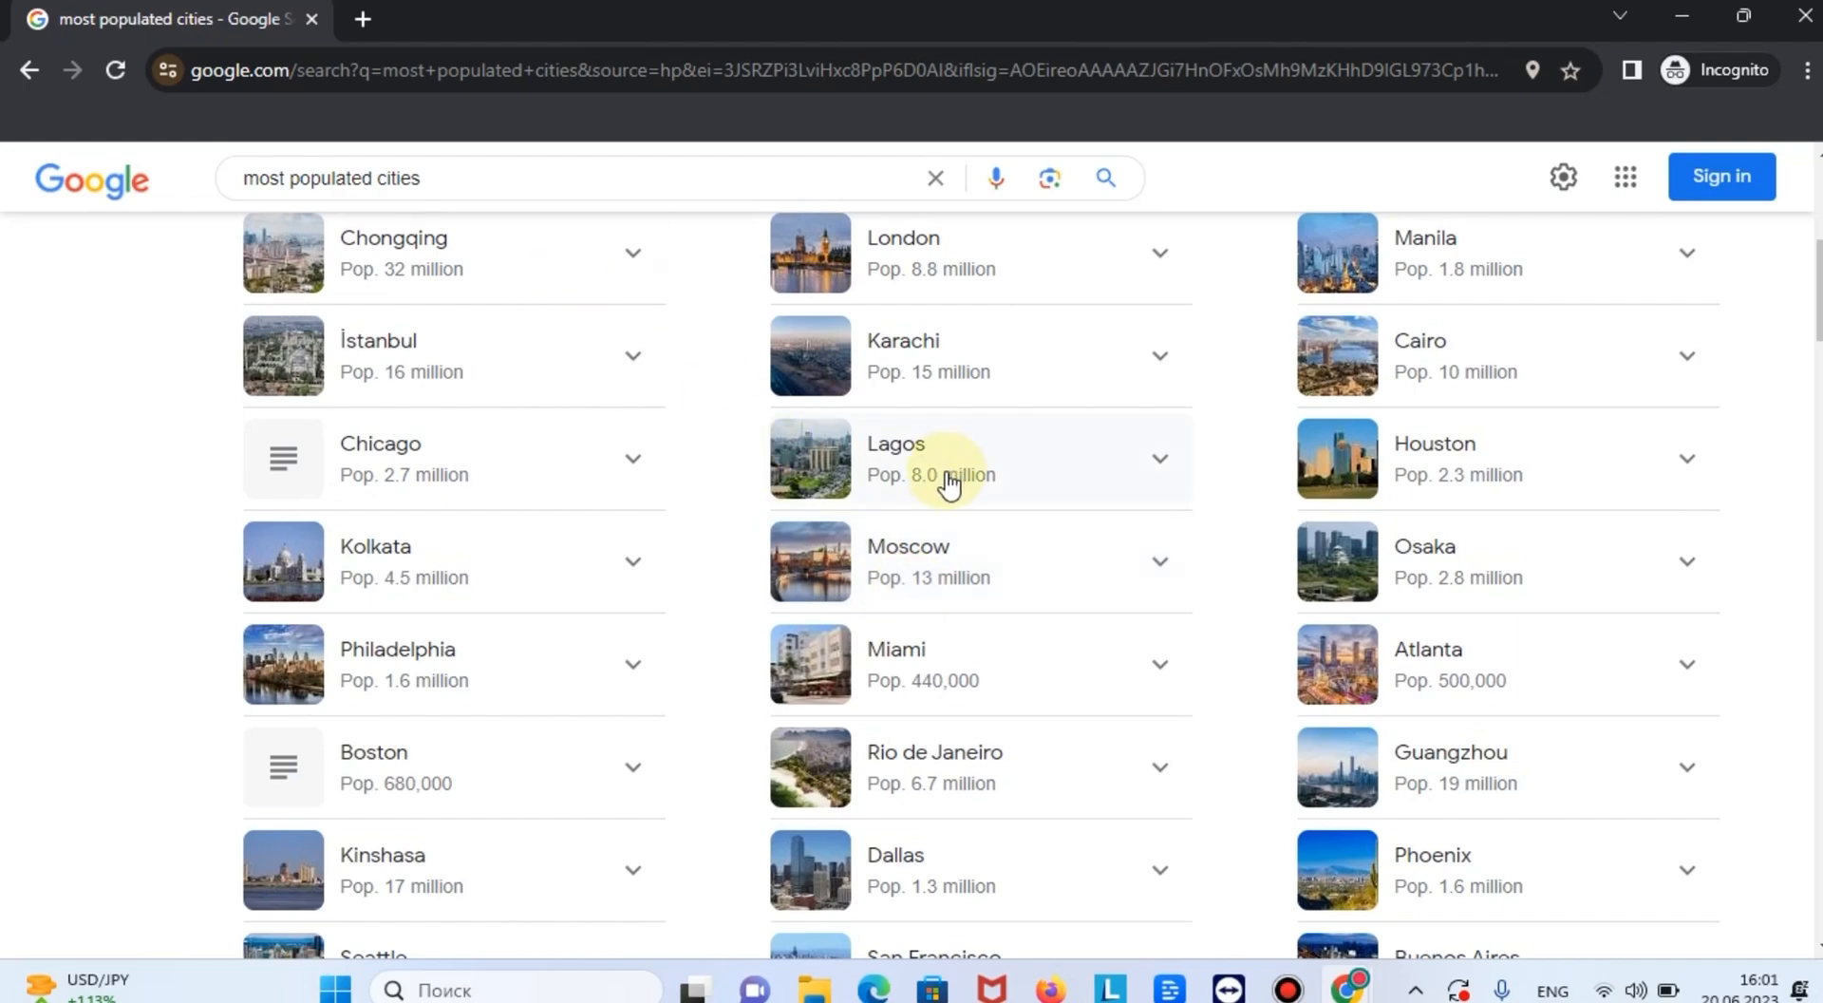
scroll(950, 484, down, 3)
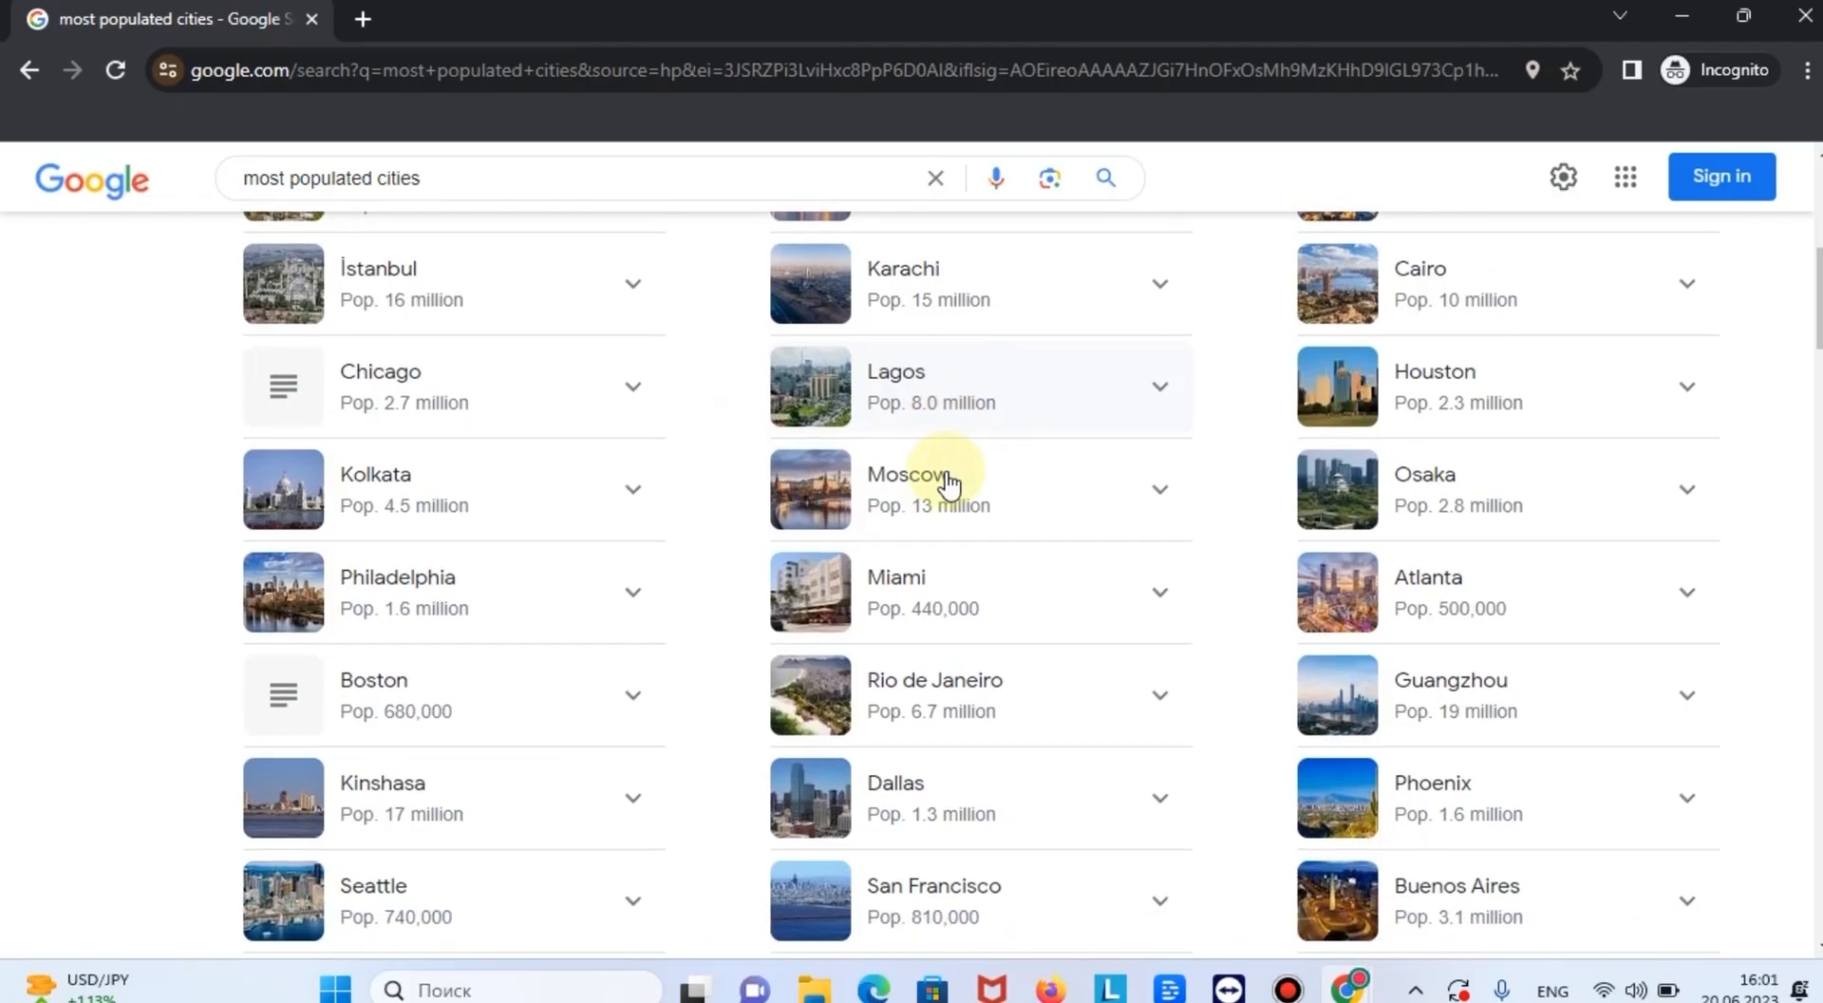
scroll(950, 485, down, 3)
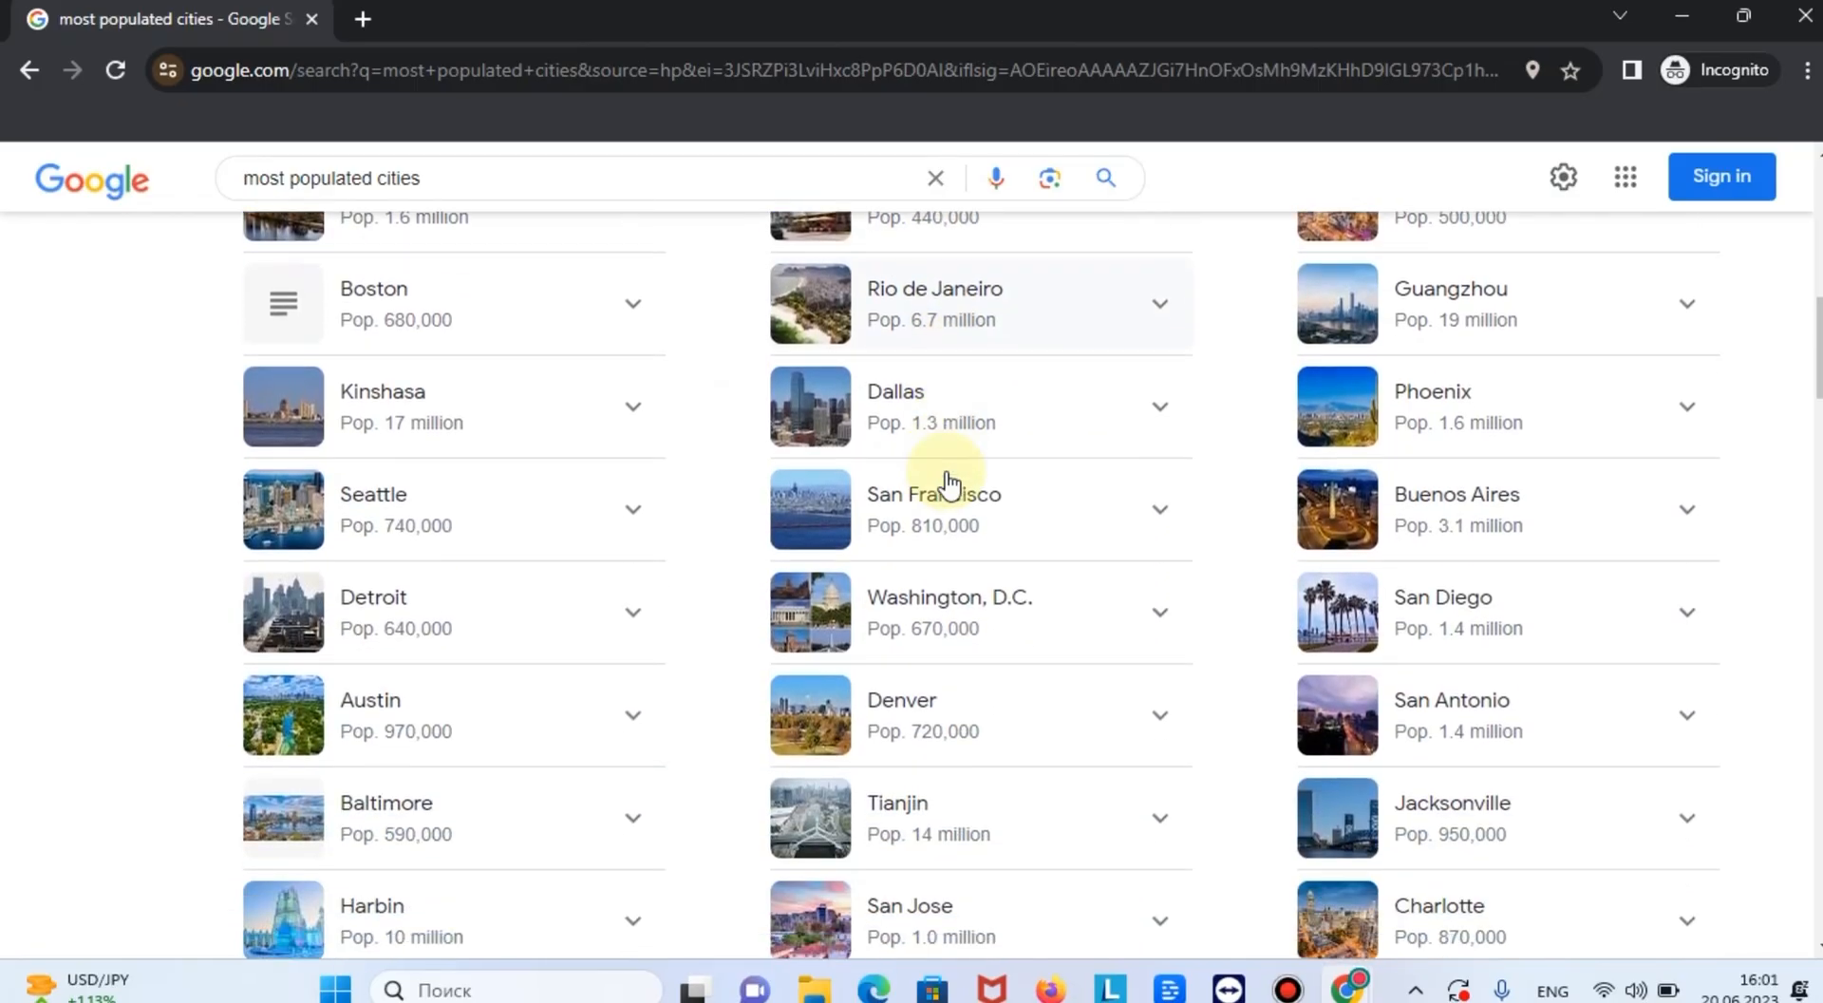
scroll(949, 484, down, 3)
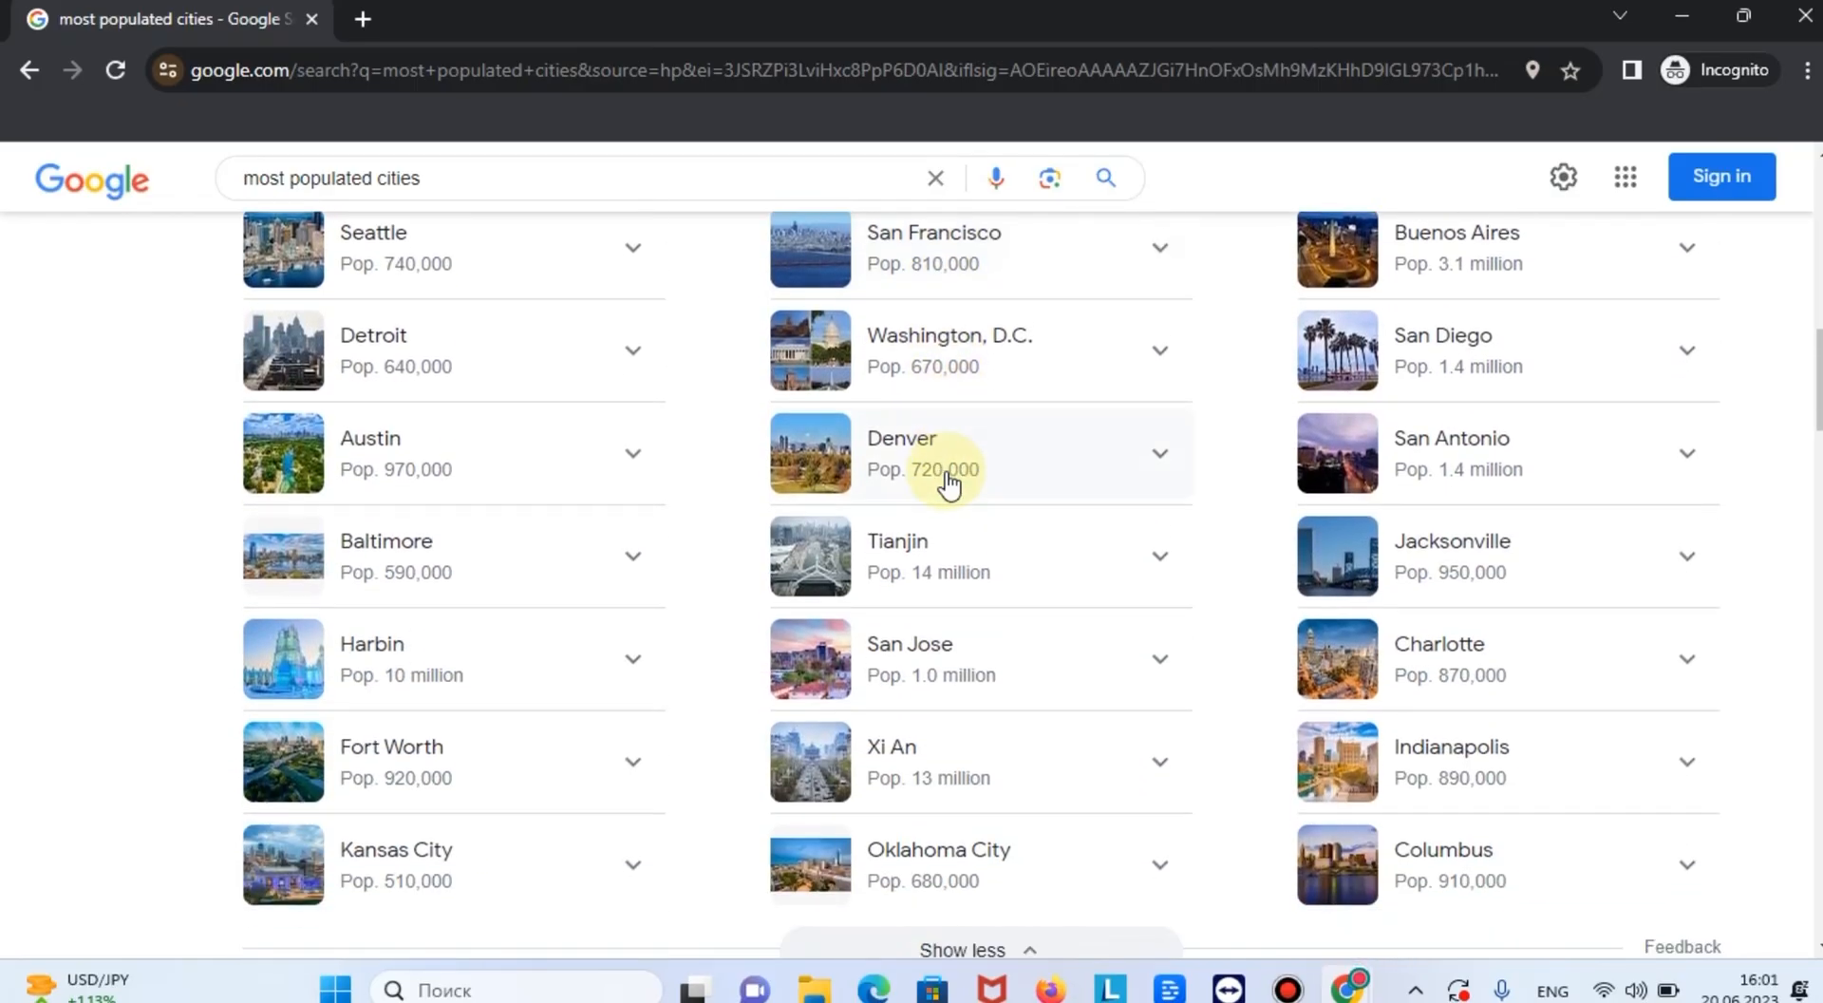
scroll(949, 484, up, 2)
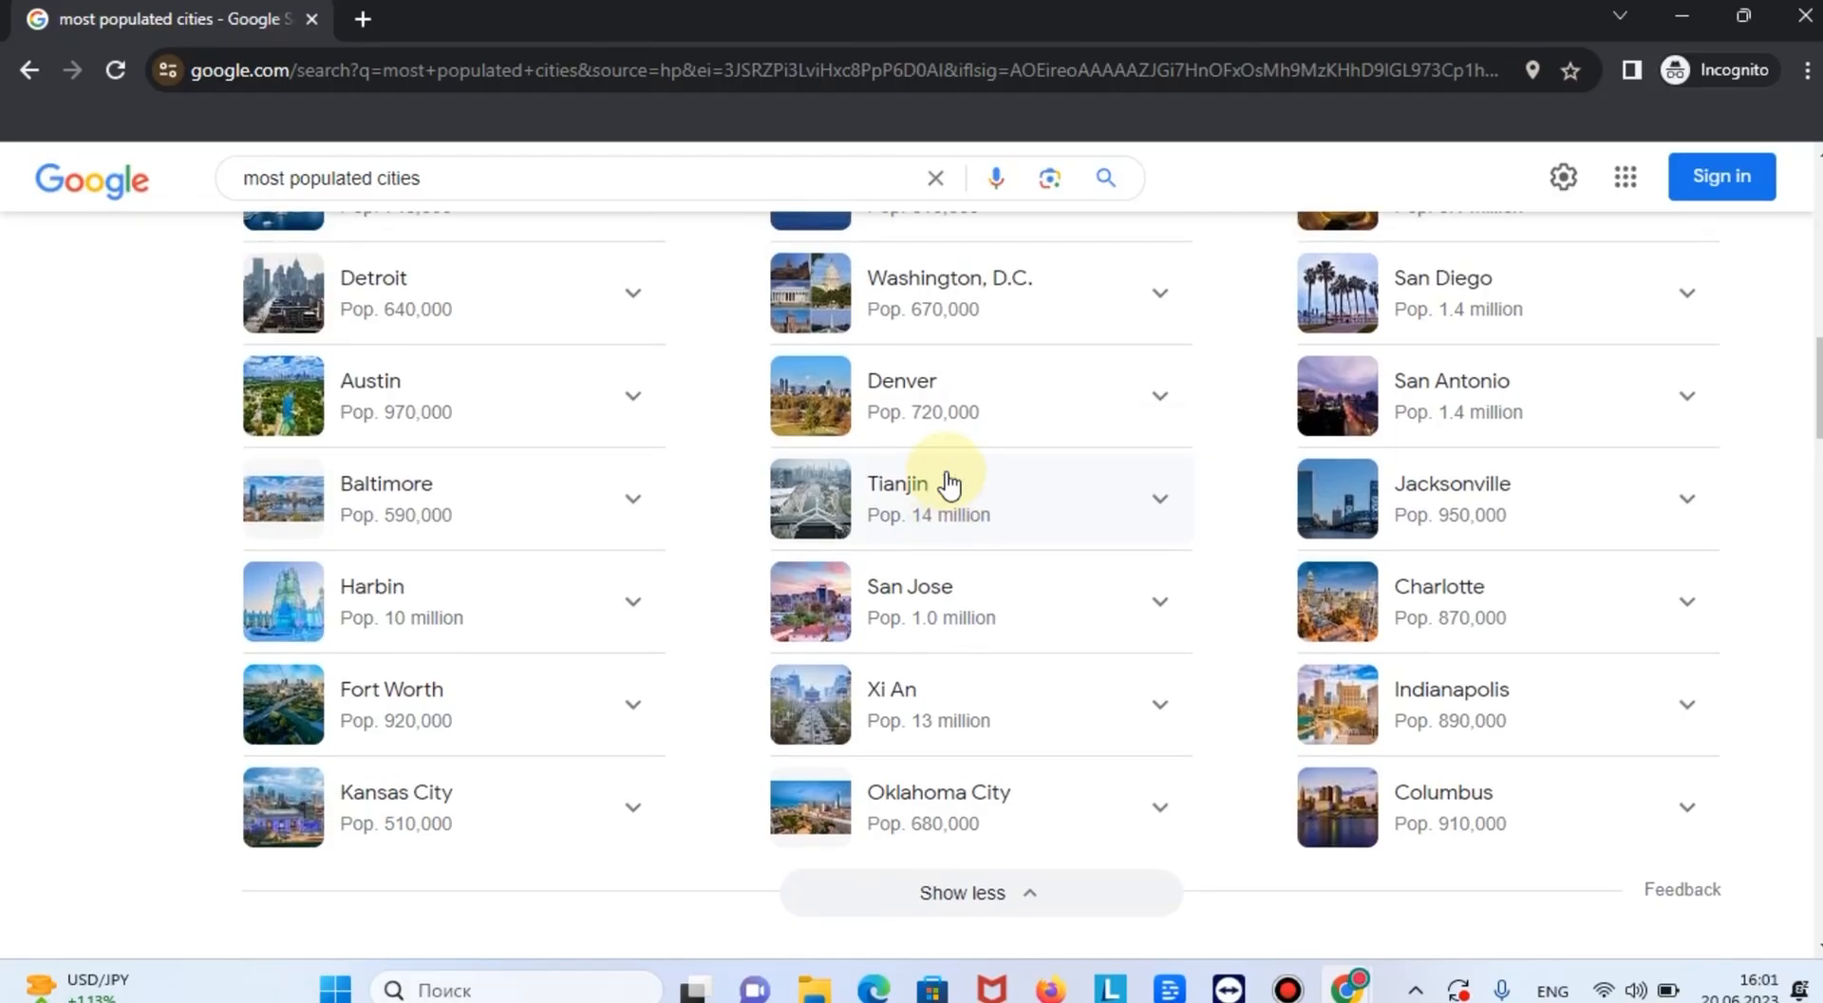
scroll(947, 484, up, 15)
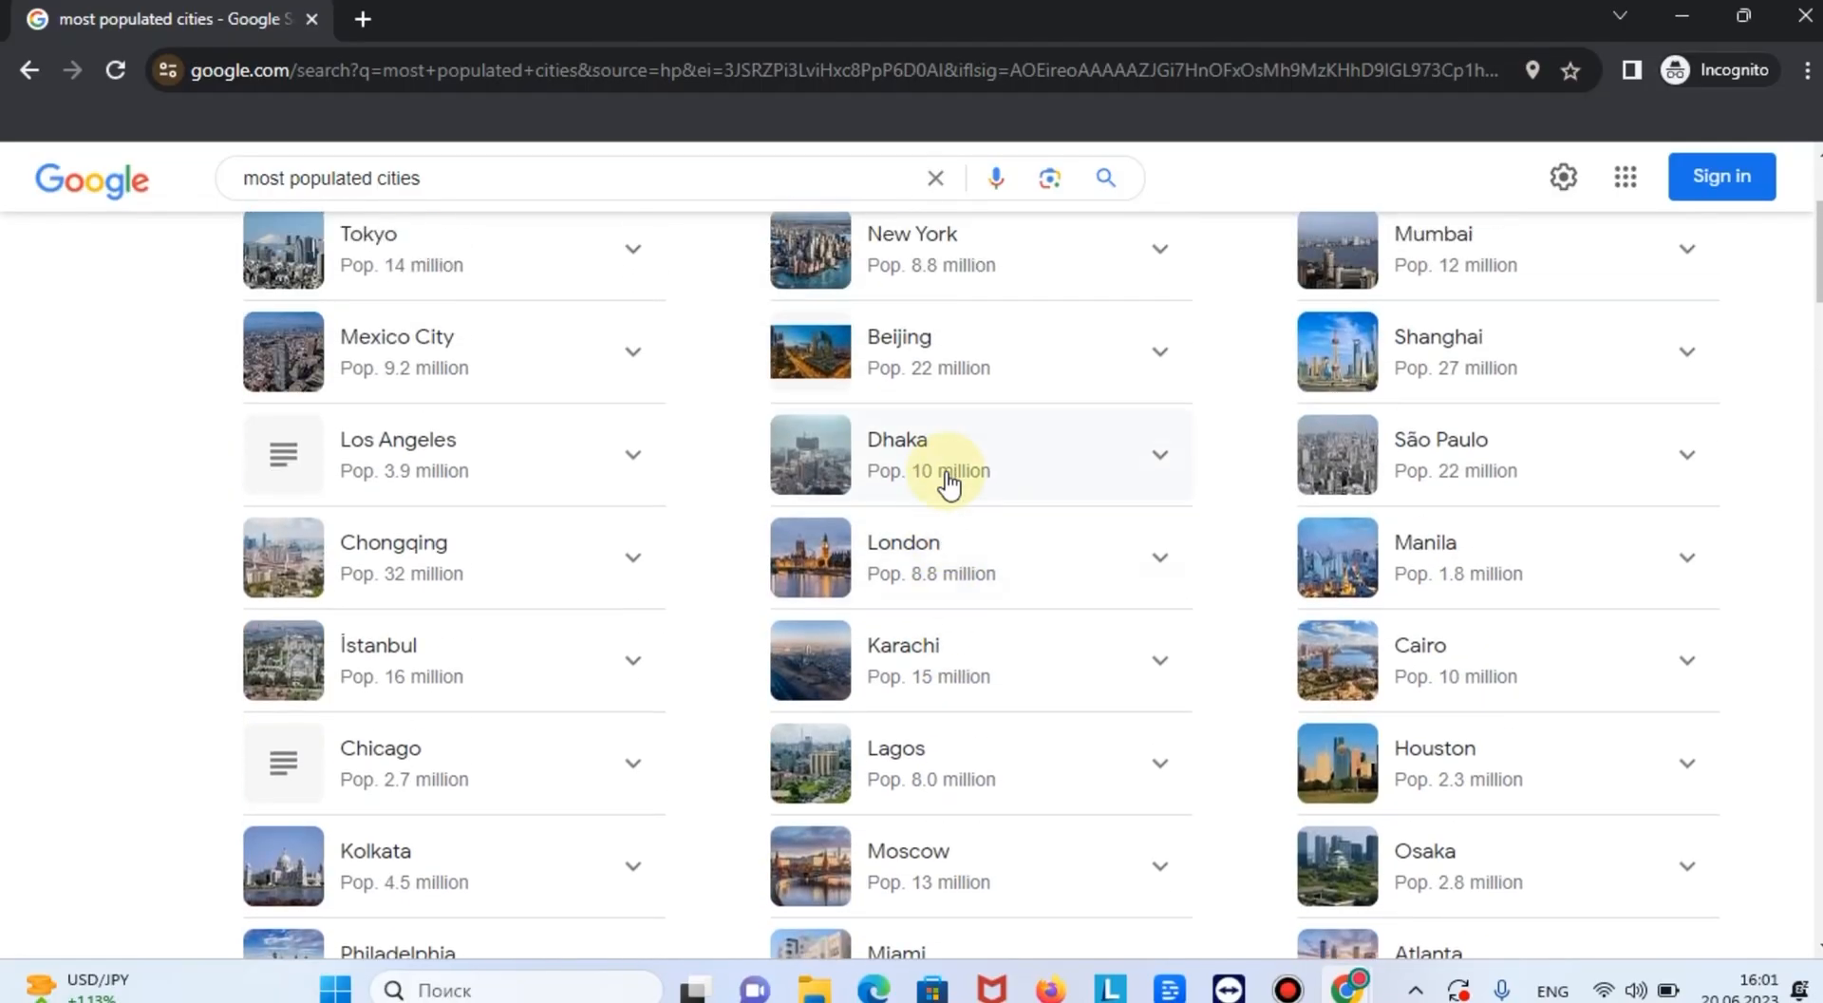
scroll(859, 807, down, 2)
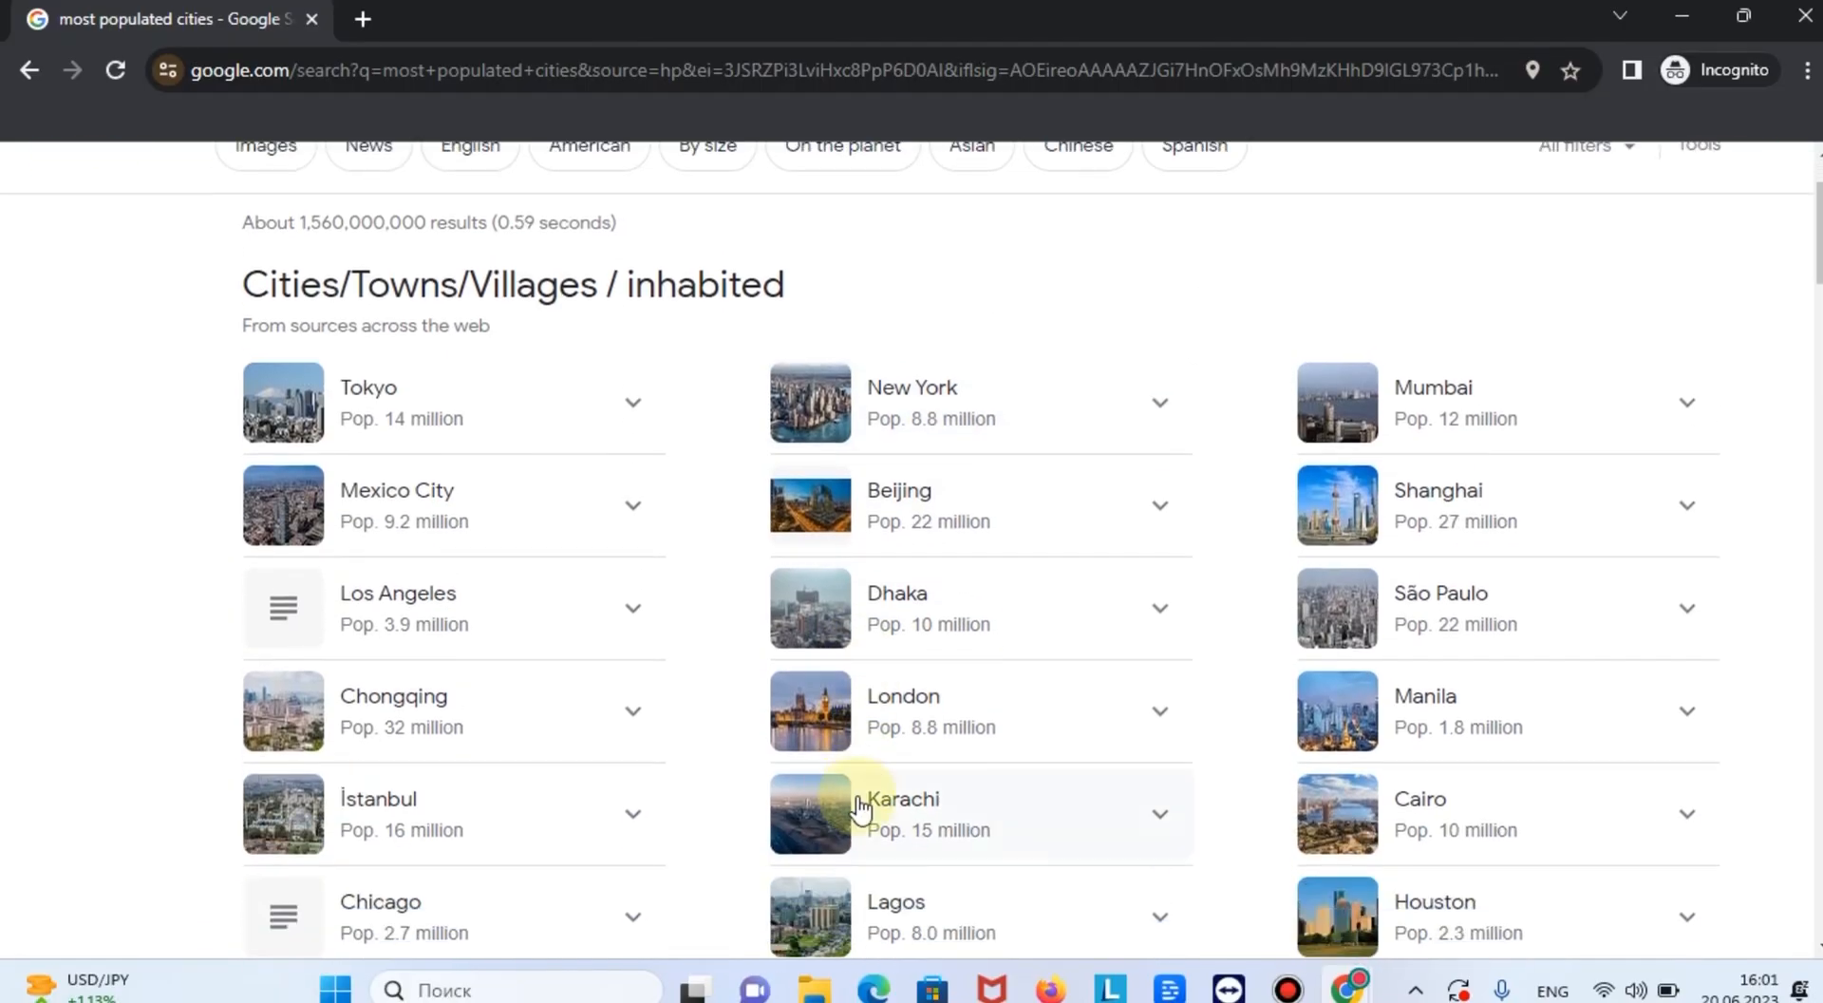
Step: Expand London's details, then close the Incognito window
click(906, 729)
scroll(907, 734, down, 3)
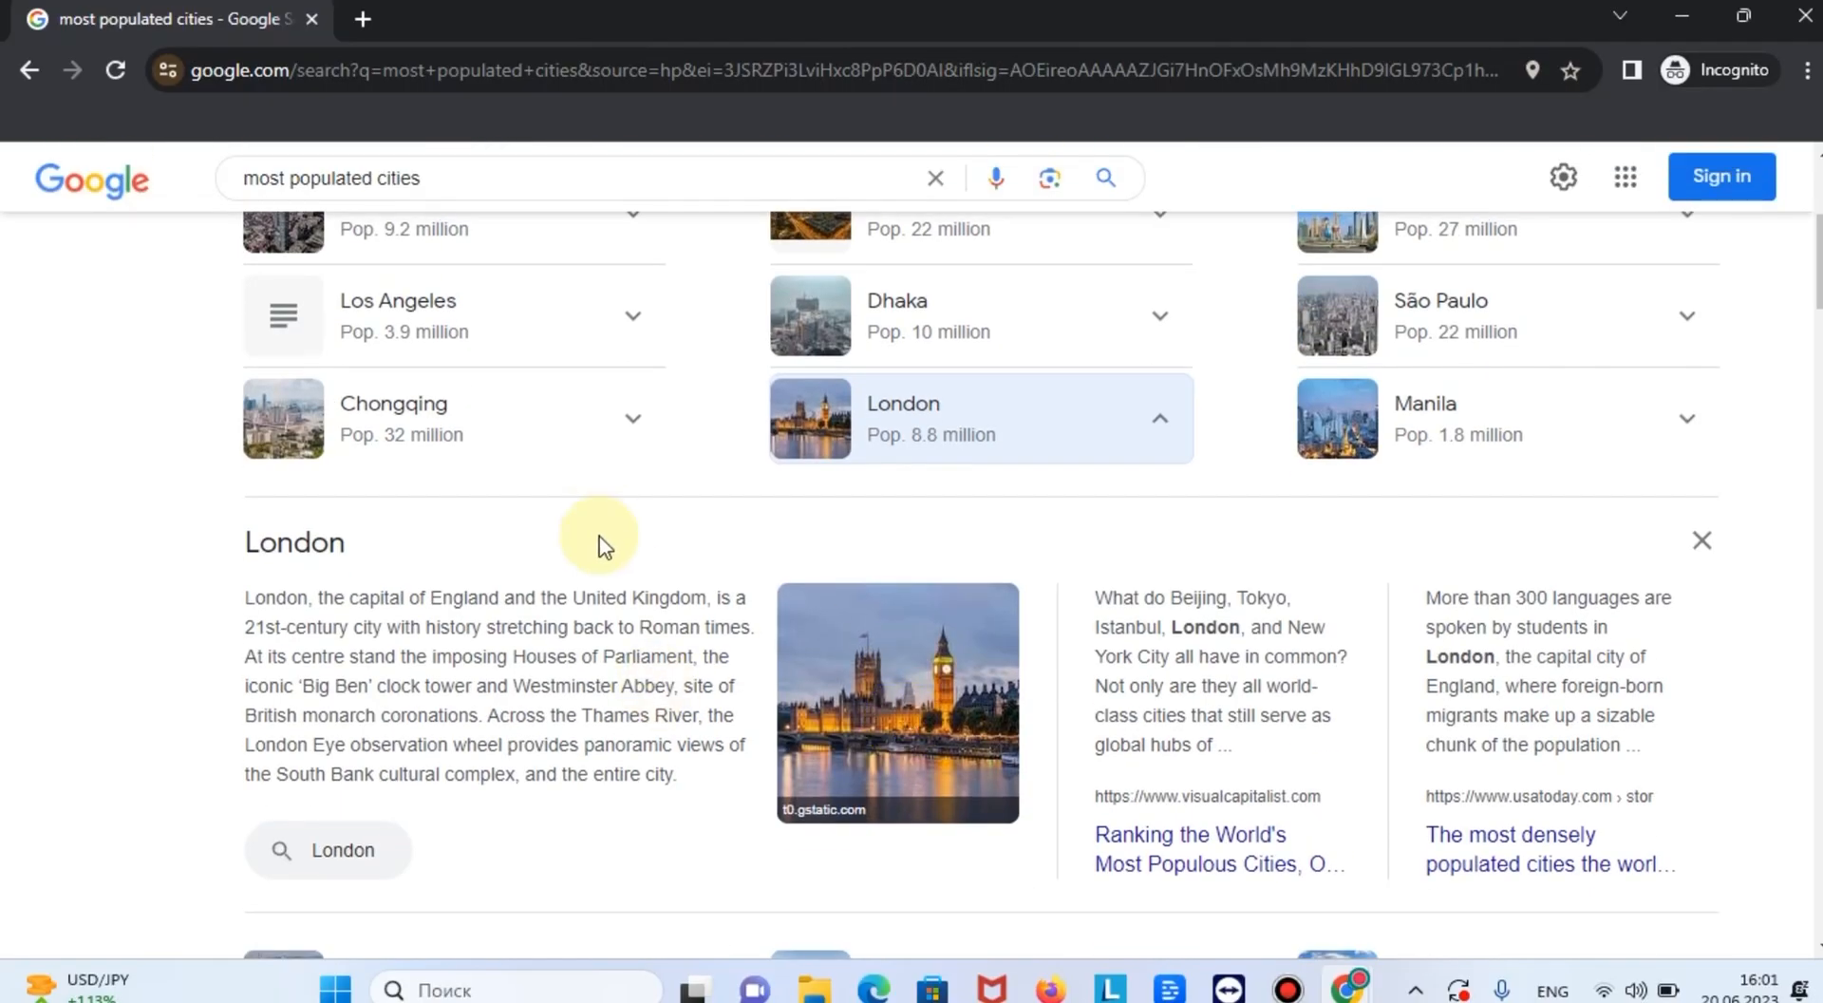
click(1804, 15)
Step: Search 'england lon', choose London, United Kingdom, and apply it with the 500 km radius
click(806, 363)
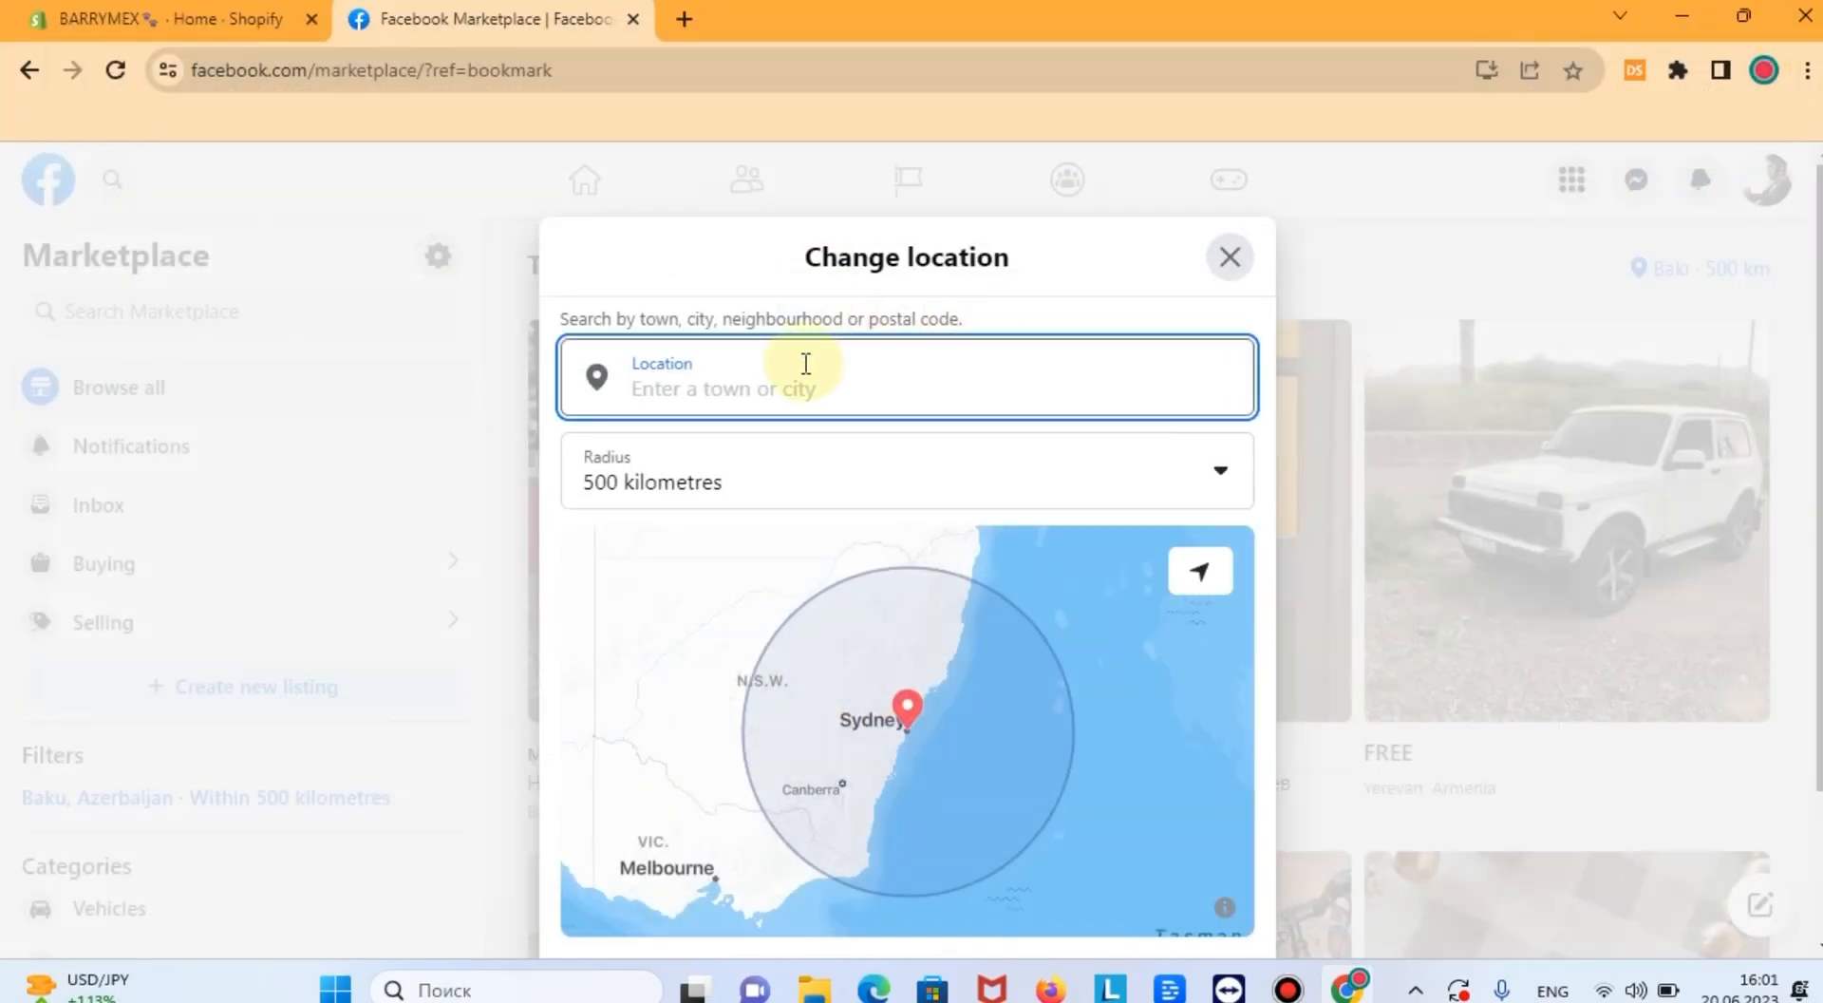
click(746, 389)
text(London)
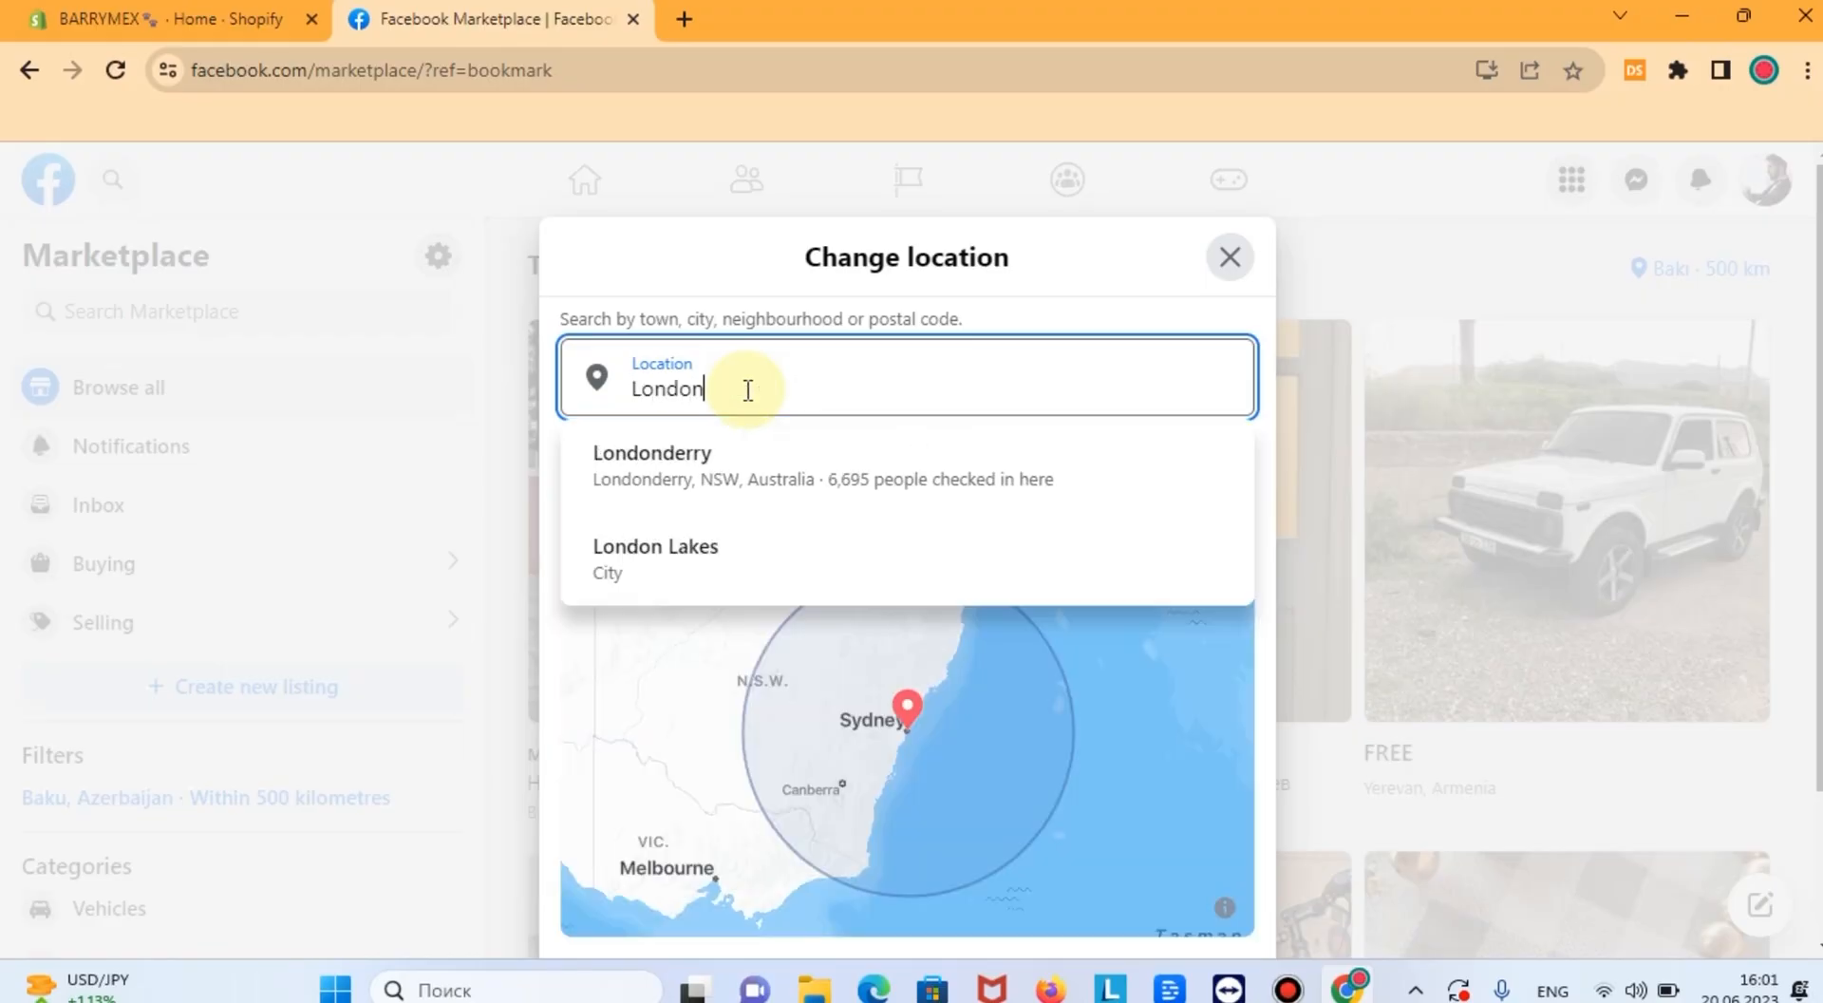
key(BackSpace)
key(BackSpace)
key(BackSpace)
key(BackSpace)
key(BackSpace)
key(BackSpace)
text(Uk)
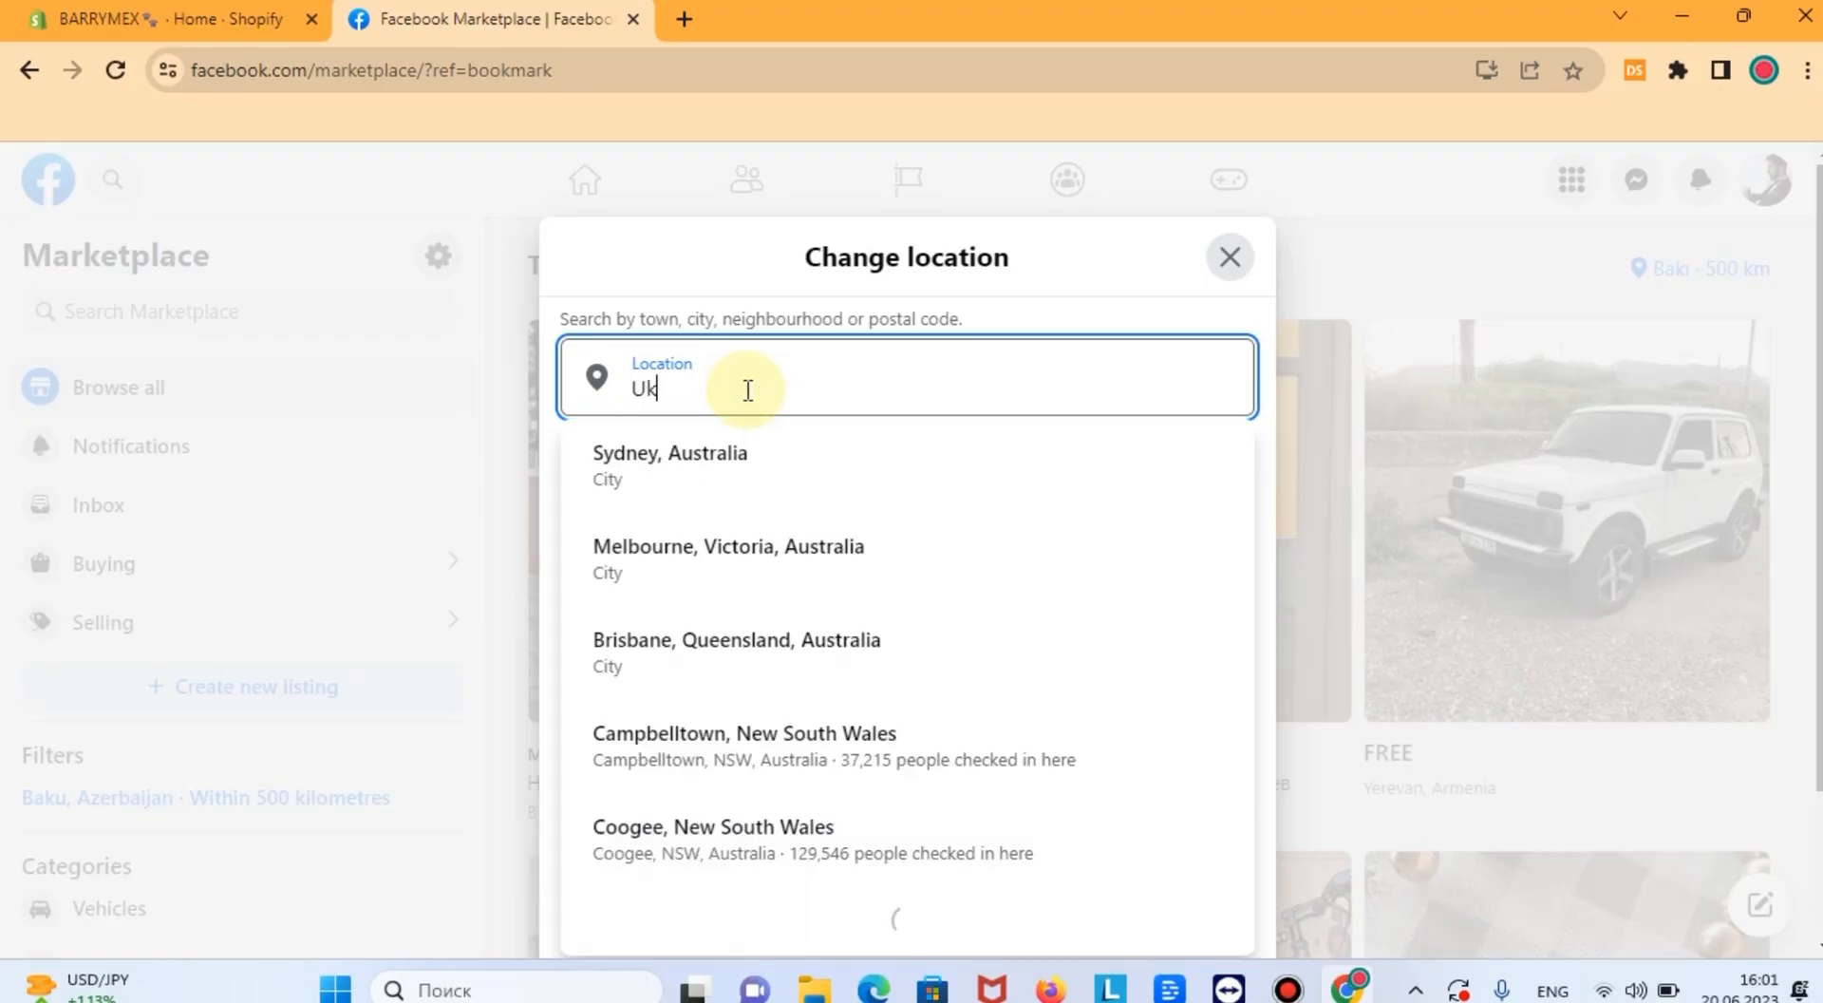
text( l)
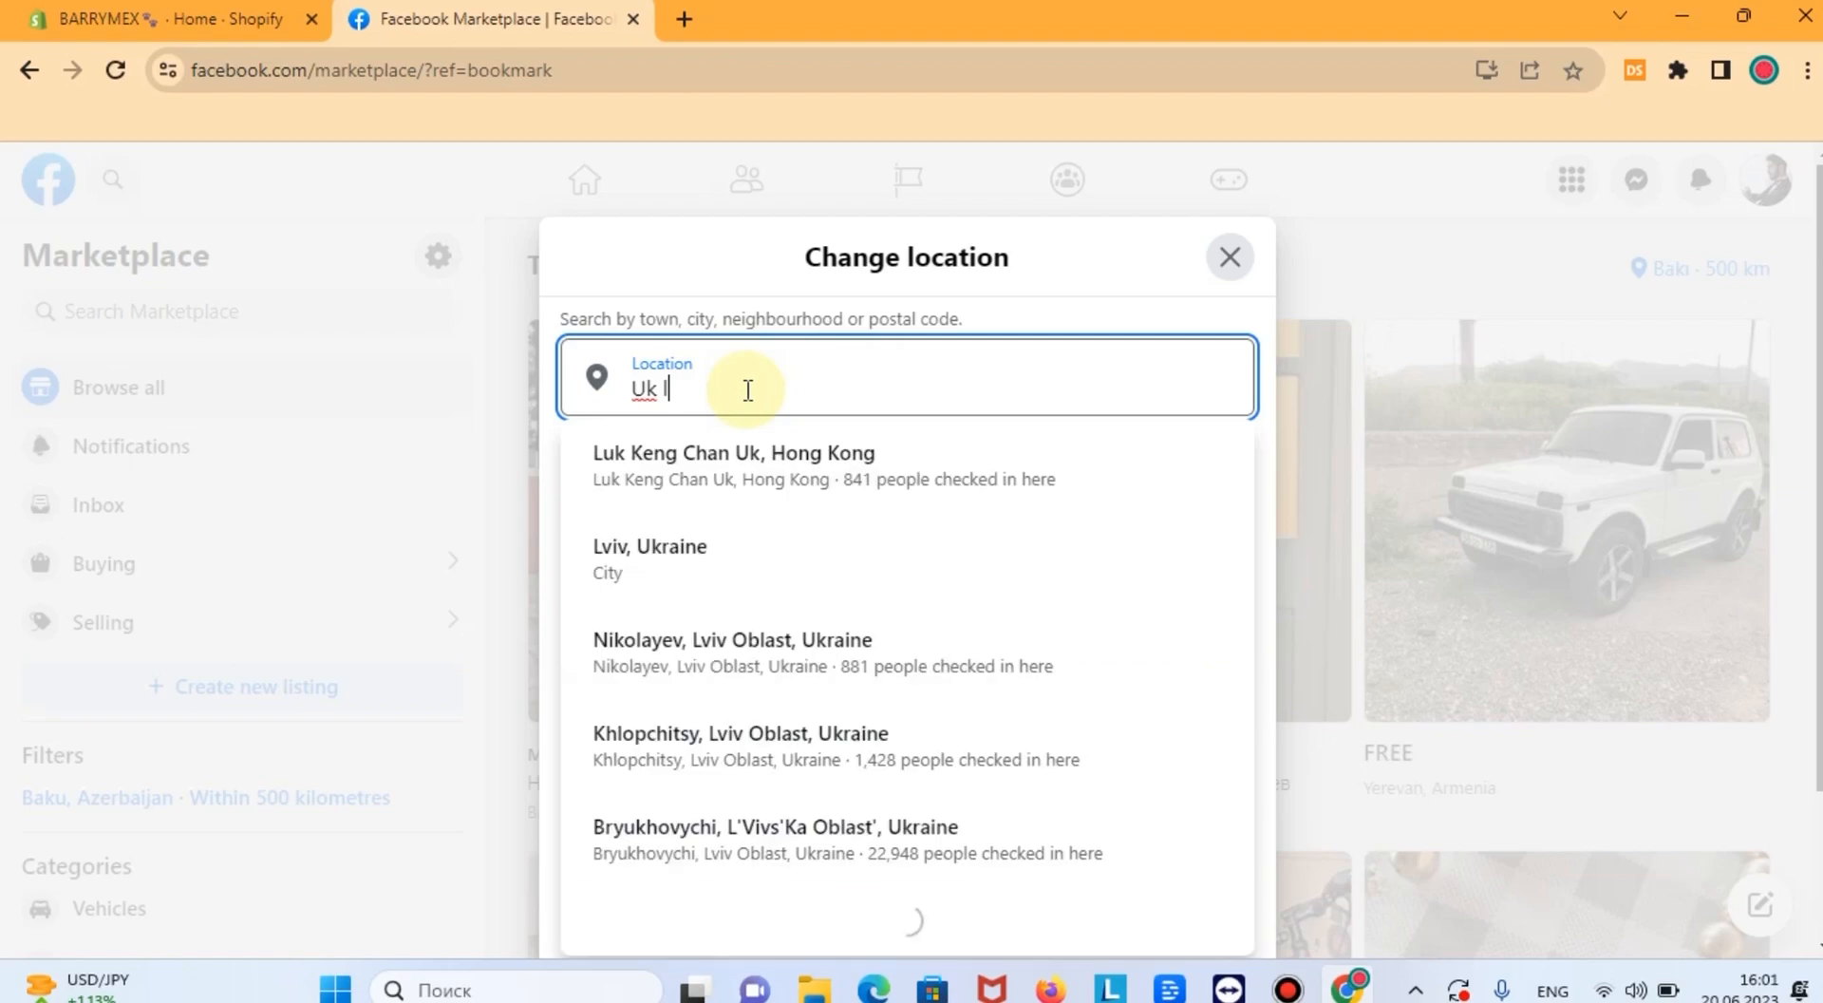
key(BackSpace)
key(BackSpace)
key(BackSpace)
key(BackSpace)
text(england)
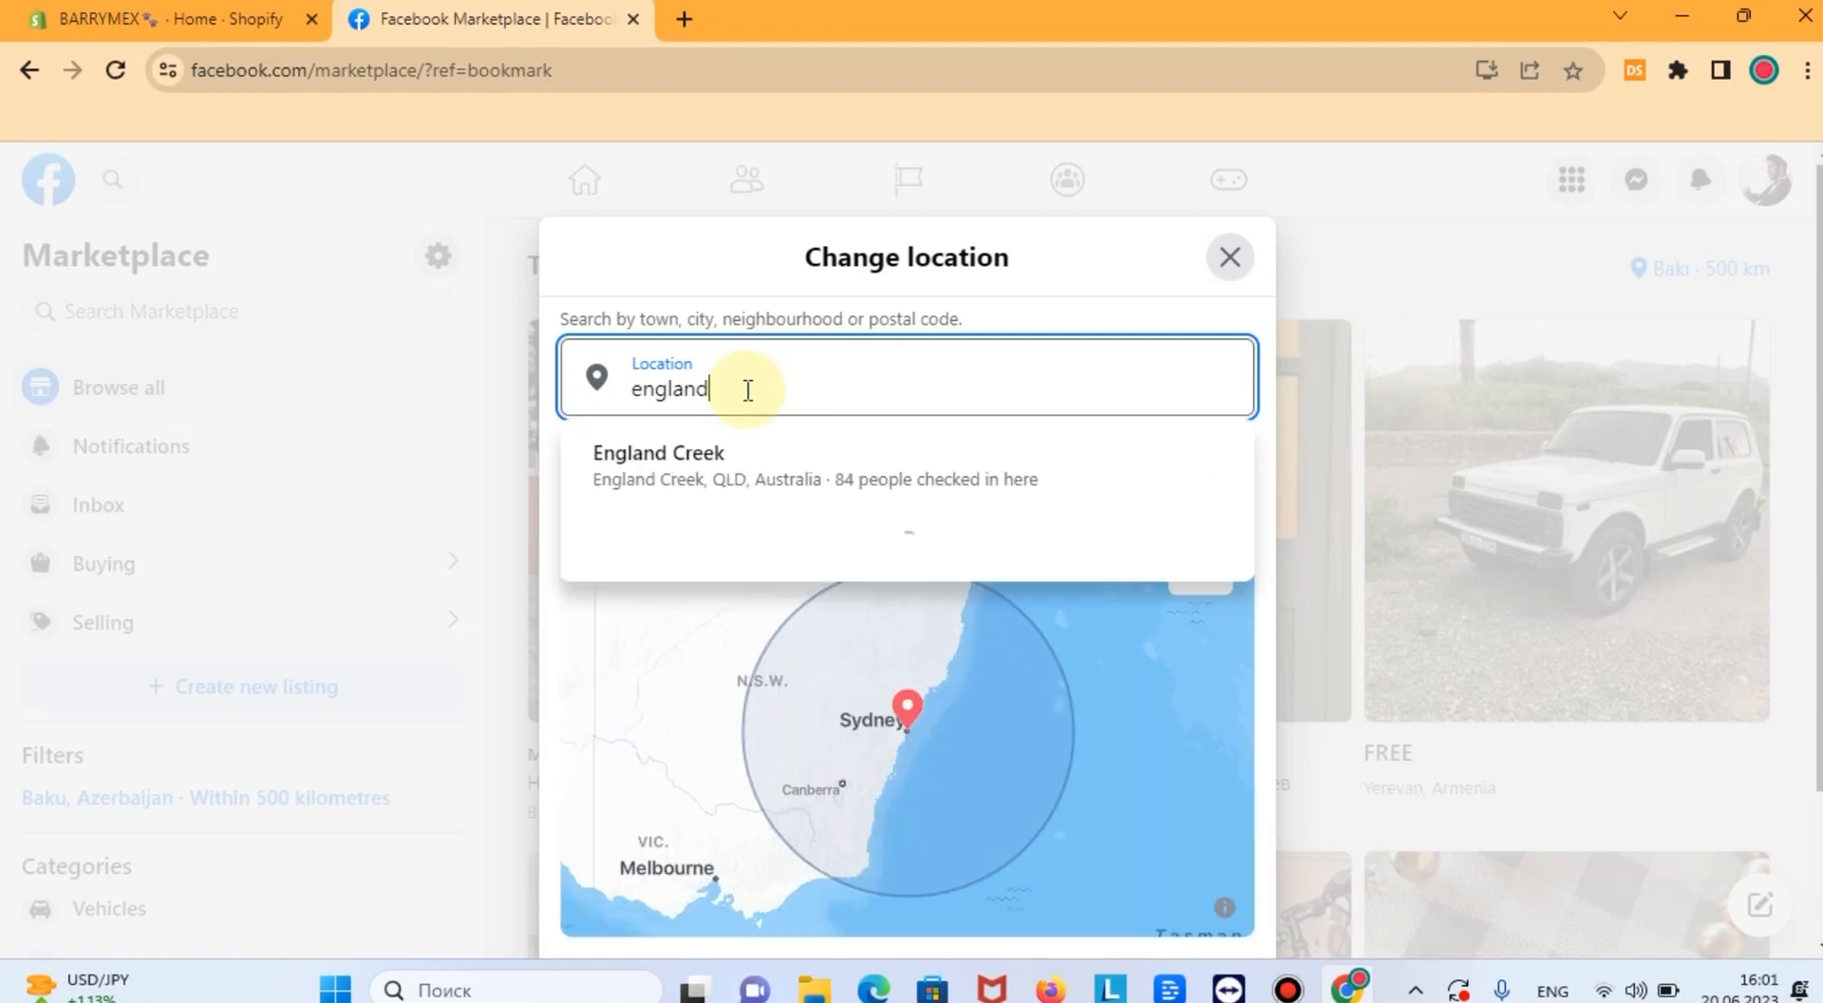
text( london)
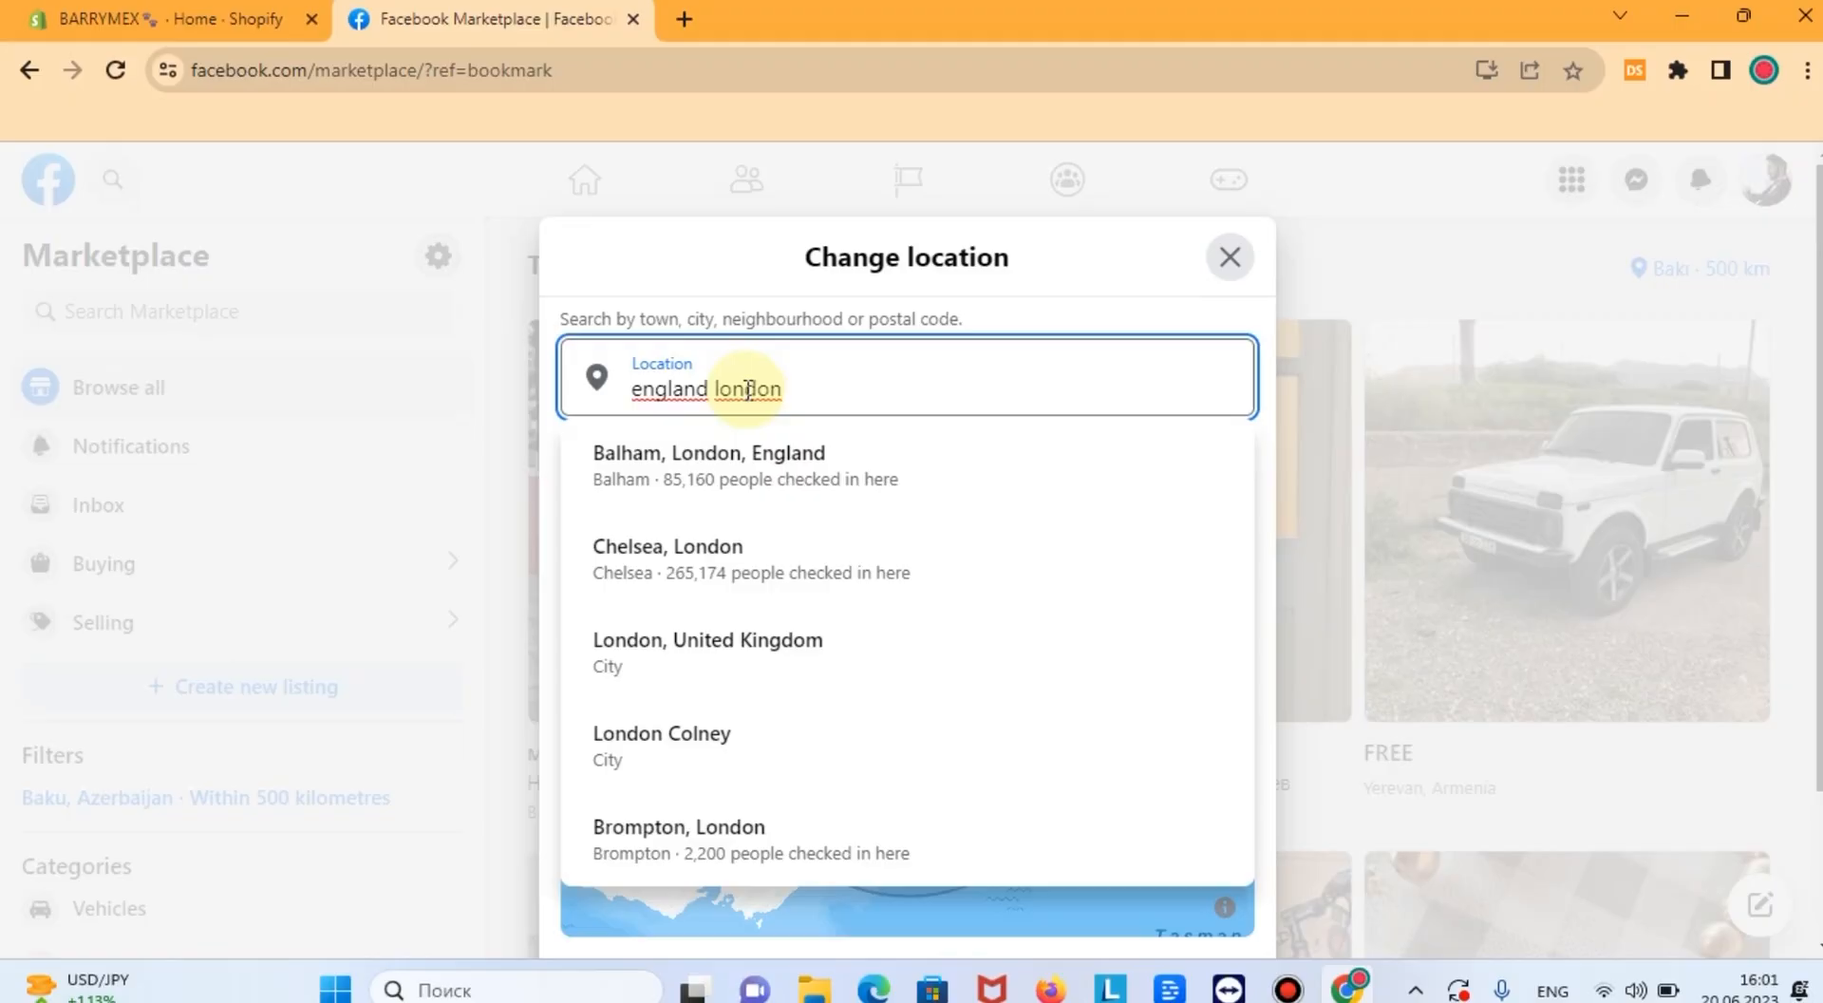
click(642, 655)
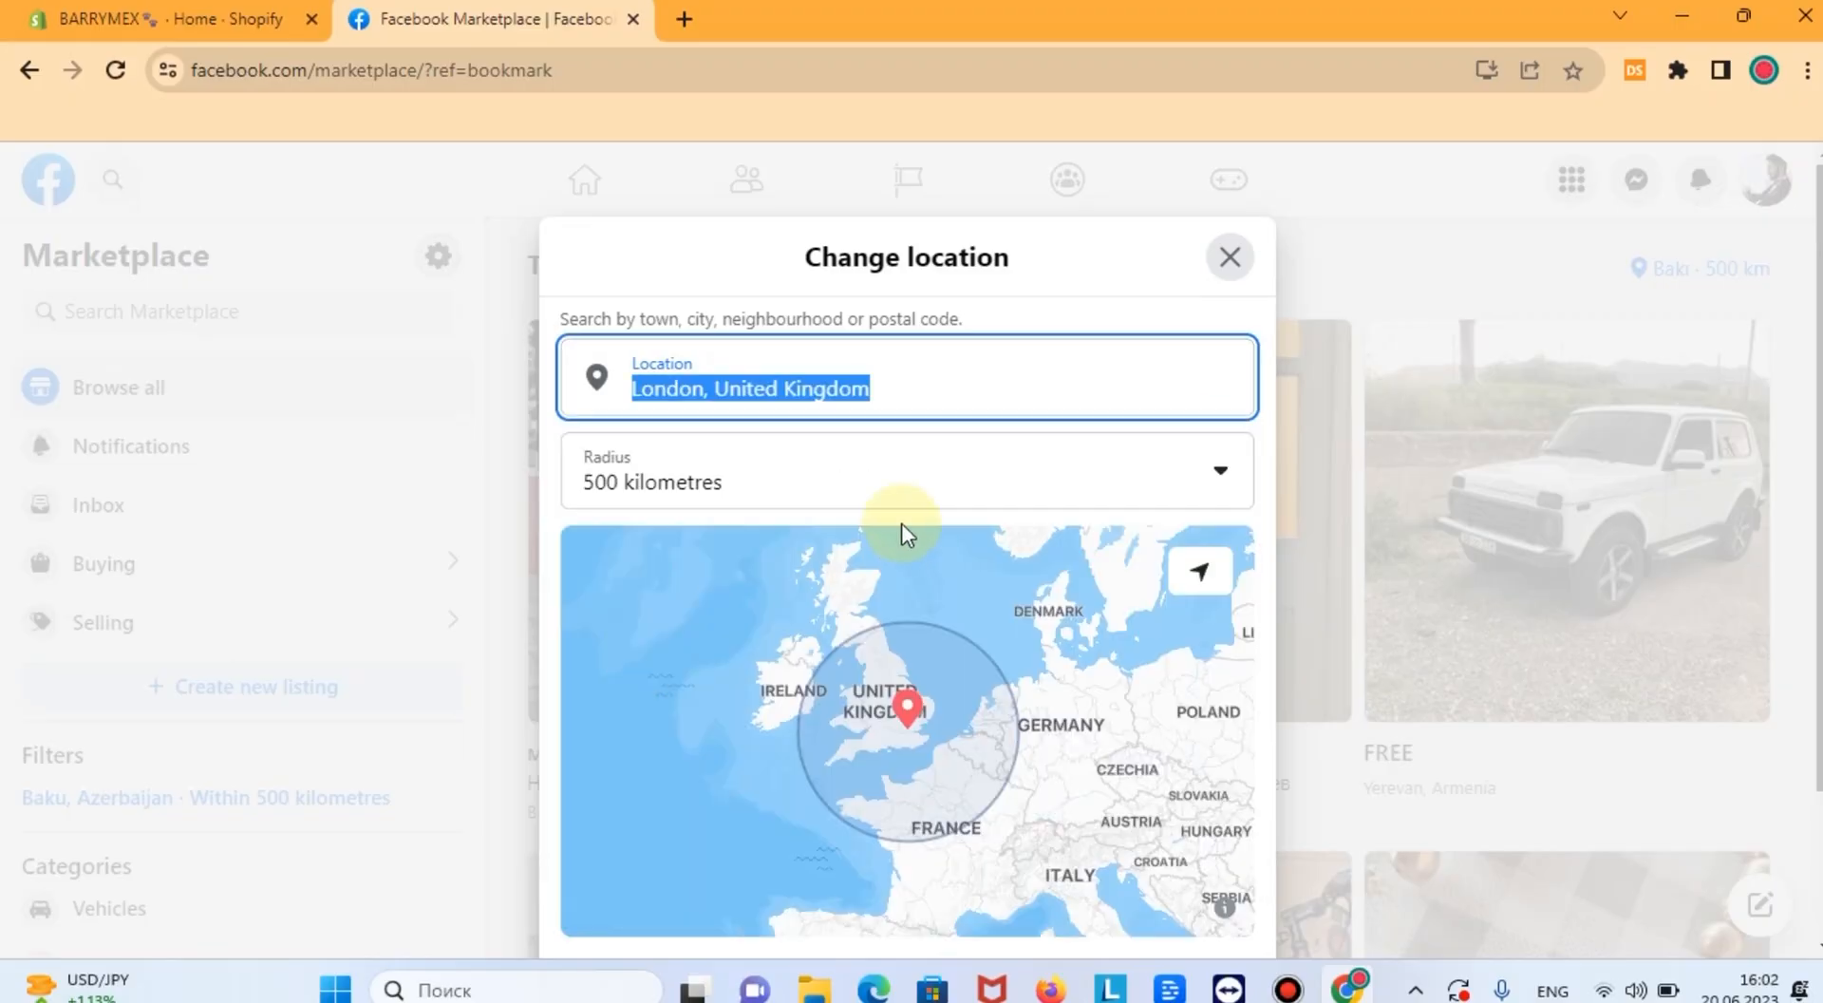
scroll(908, 709, down, 1)
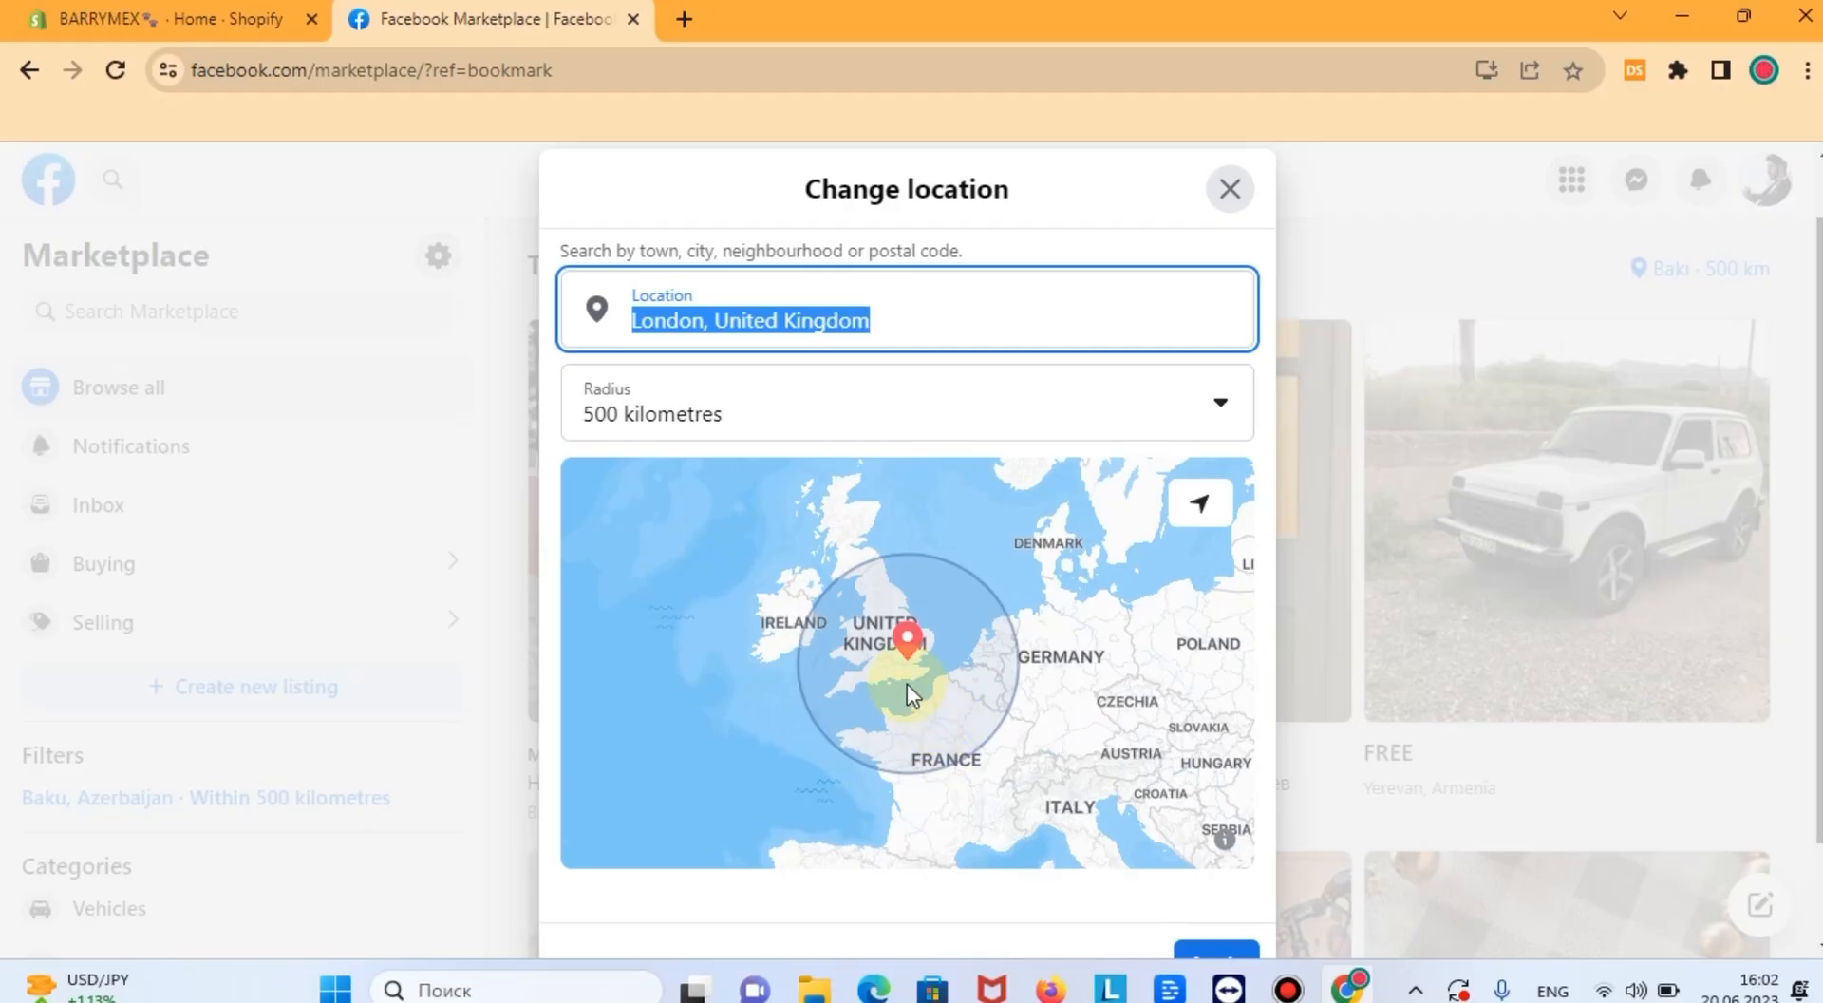
scroll(1166, 818, down, 2)
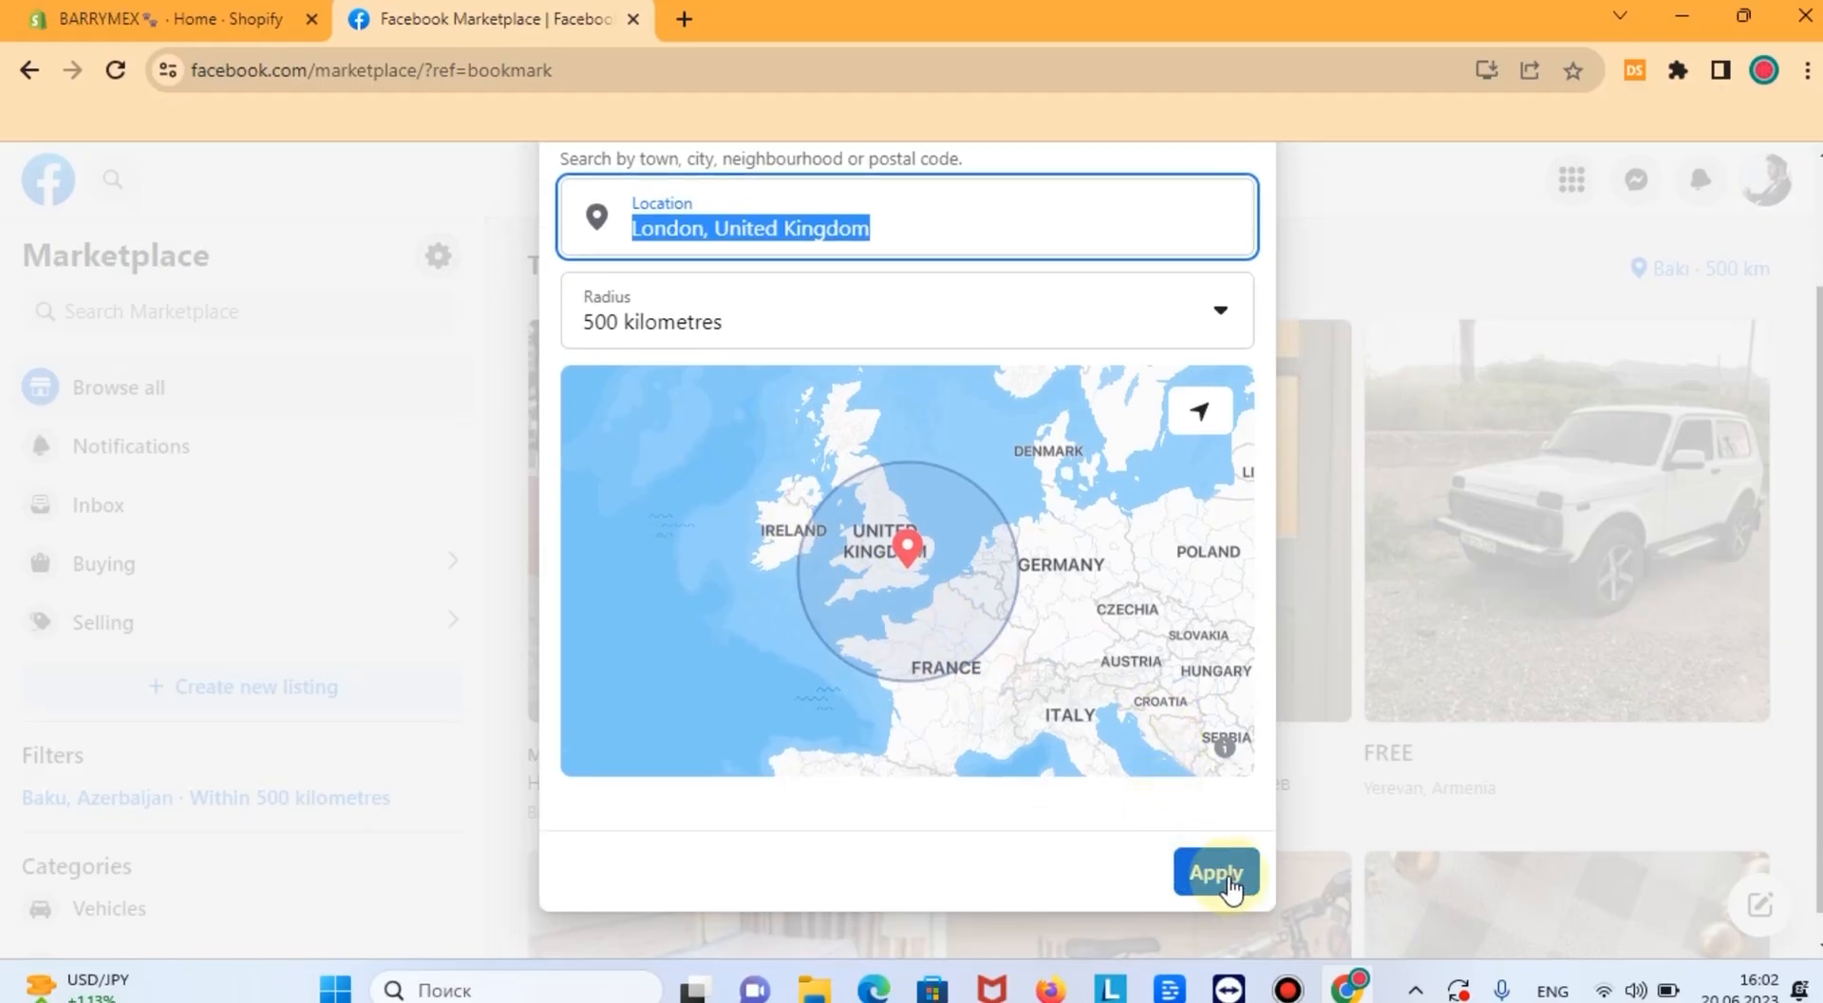
click(1225, 874)
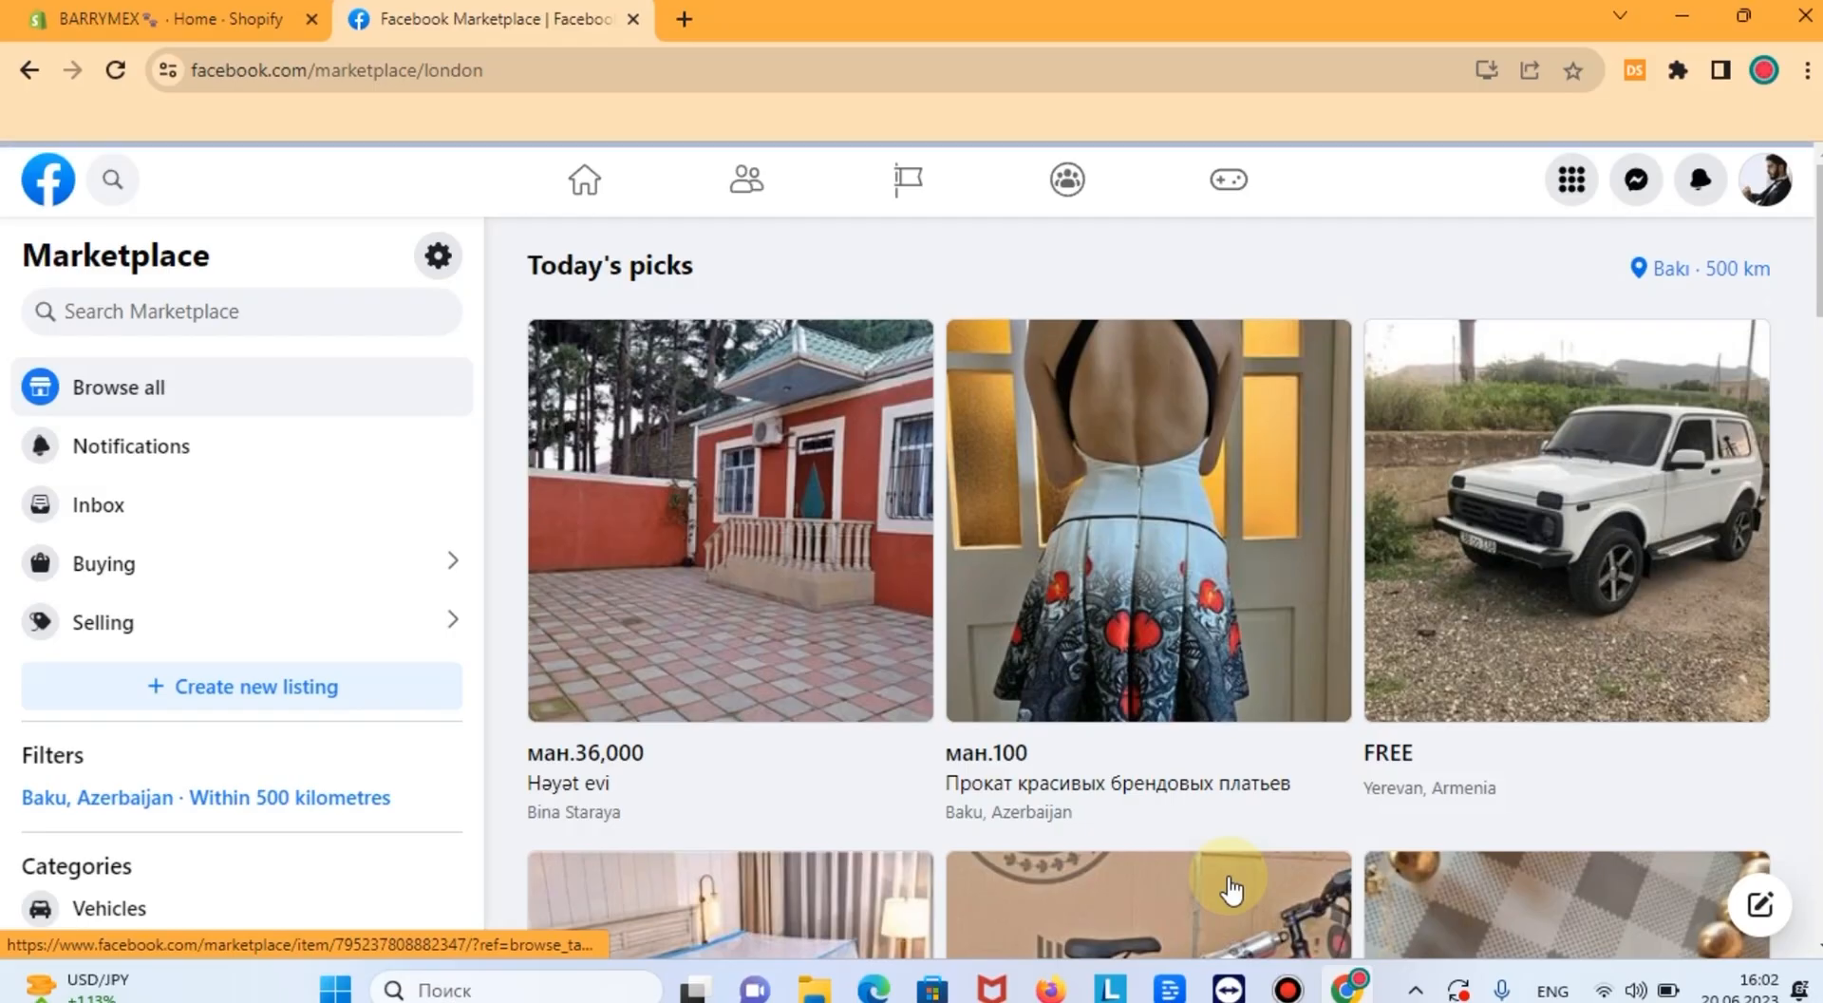
scroll(1206, 701, down, 1)
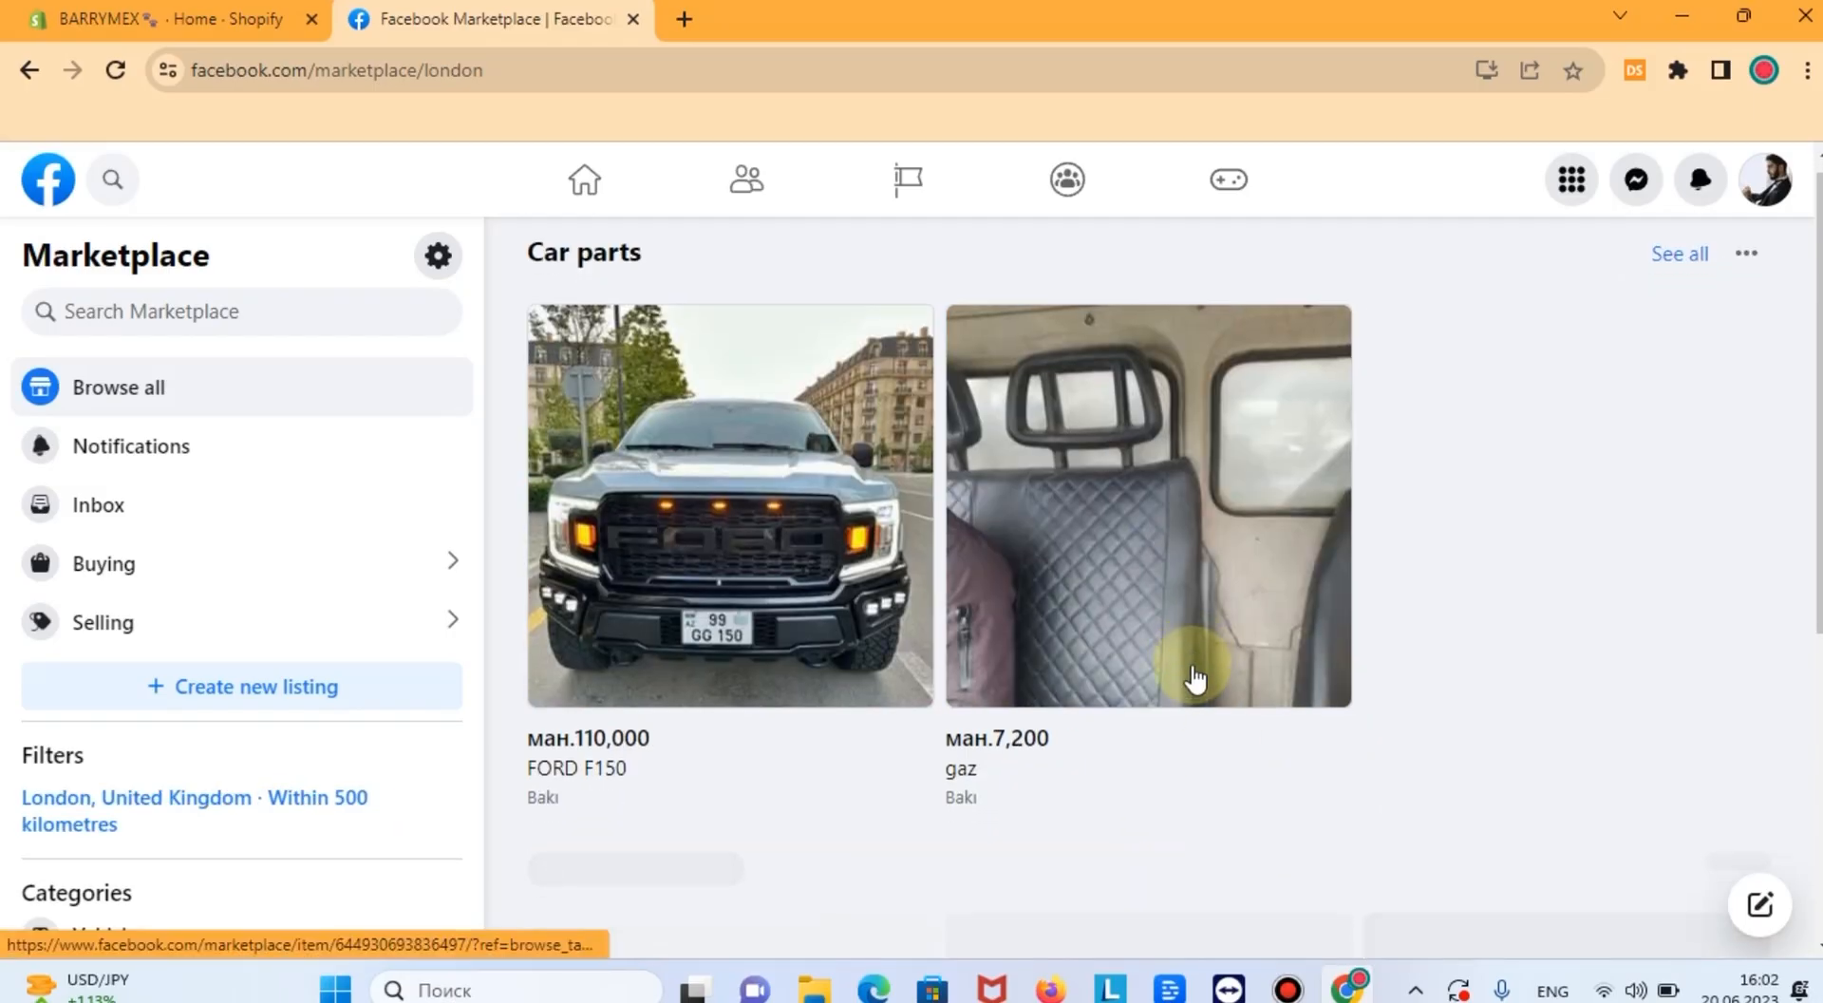
scroll(1206, 701, up, 1)
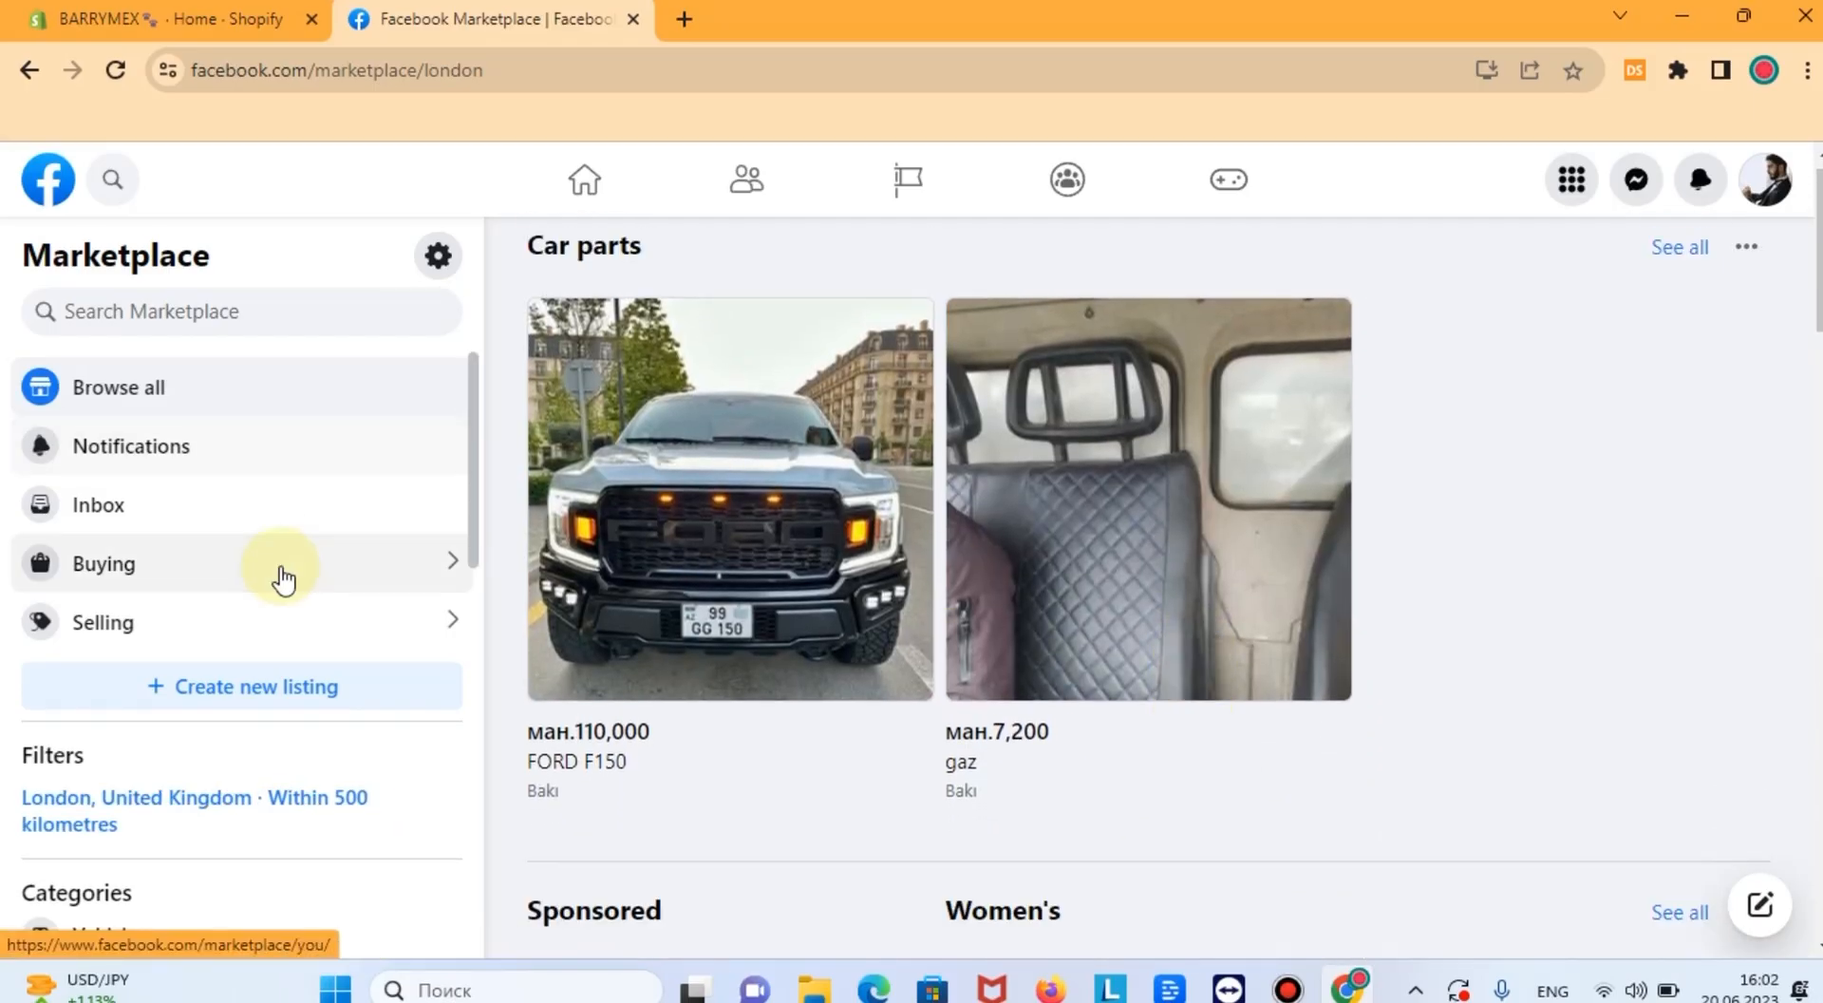
scroll(281, 576, down, 3)
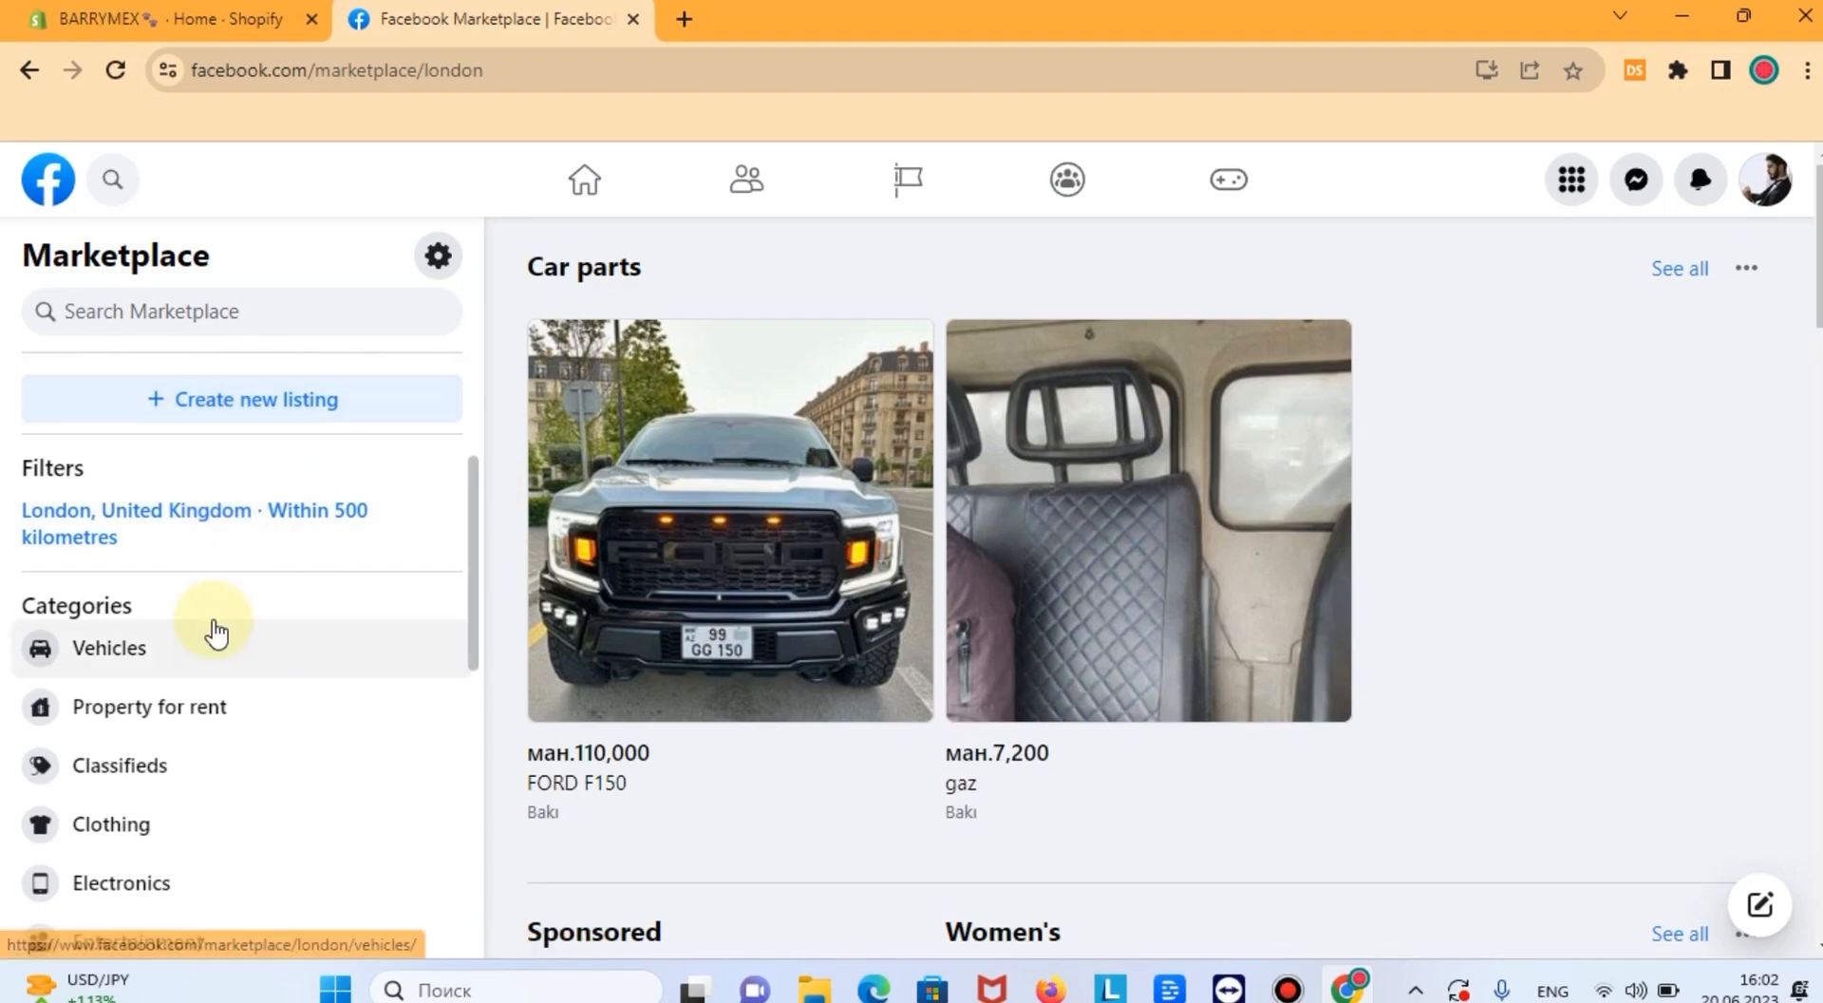
scroll(213, 631, down, 8)
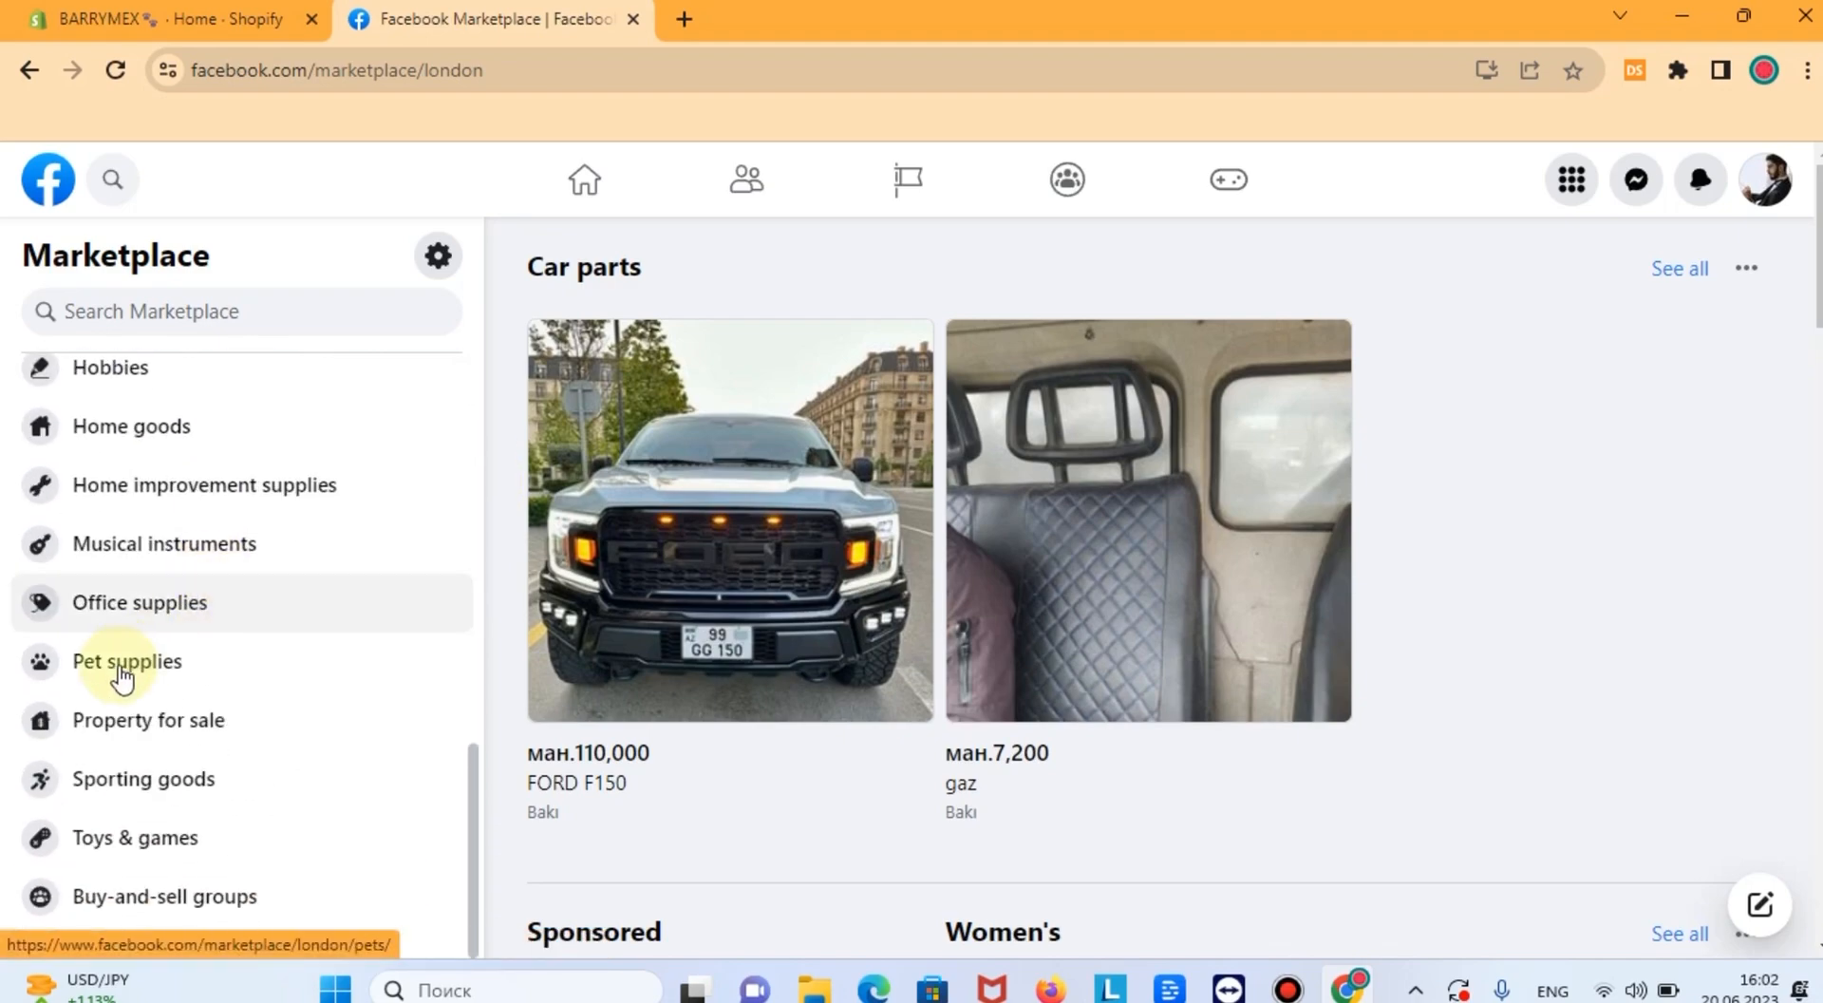
scroll(298, 630, up, 1)
scroll(299, 631, down, 1)
scroll(297, 628, up, 8)
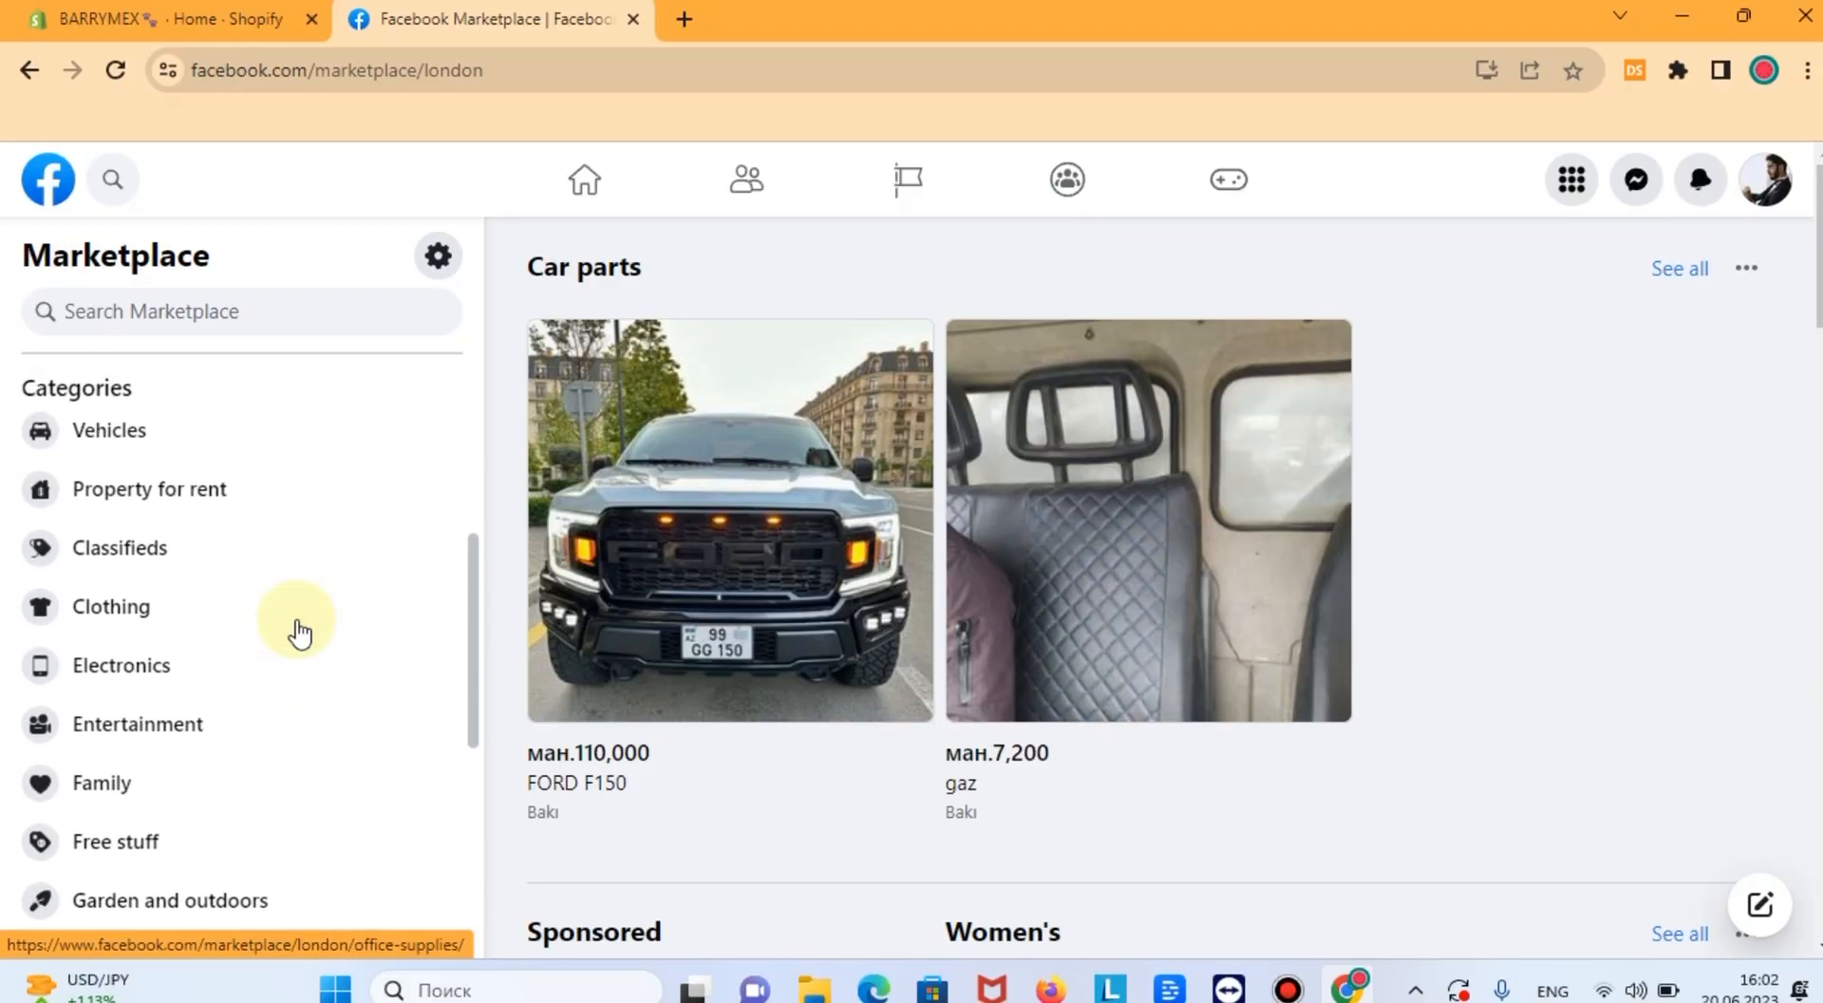
scroll(157, 786, up, 3)
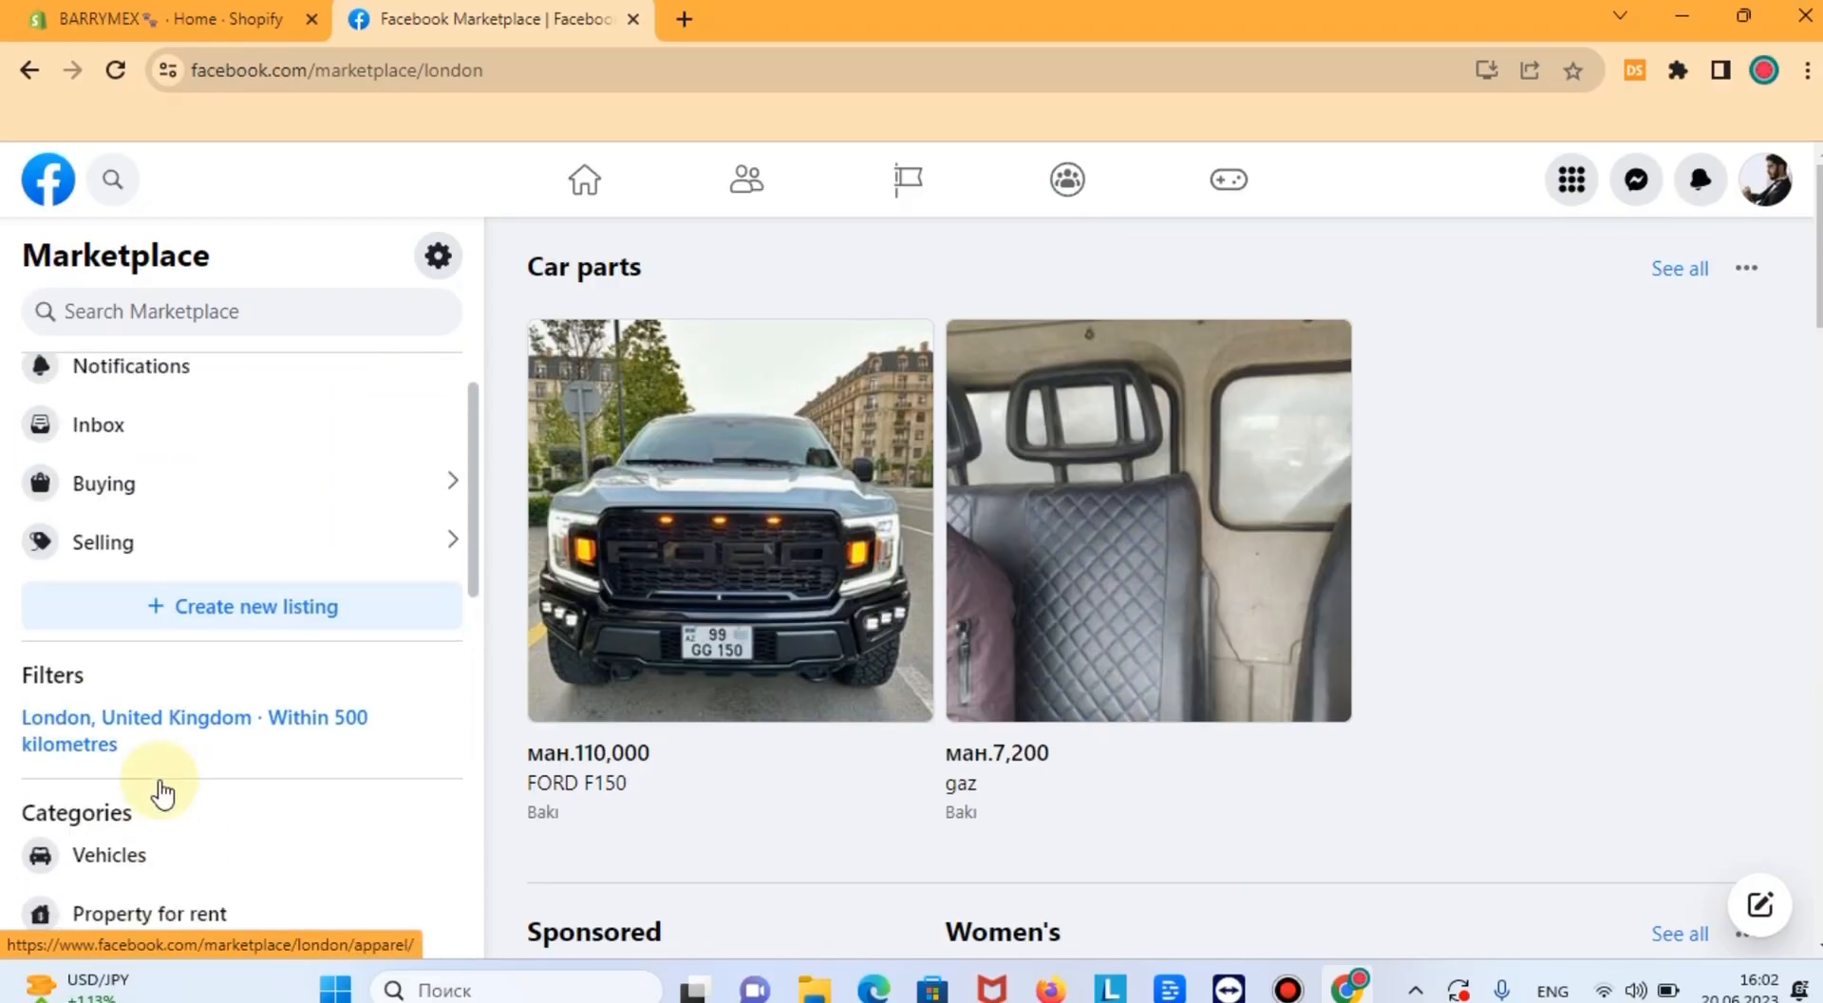
scroll(162, 790, down, 9)
scroll(120, 586, down, 2)
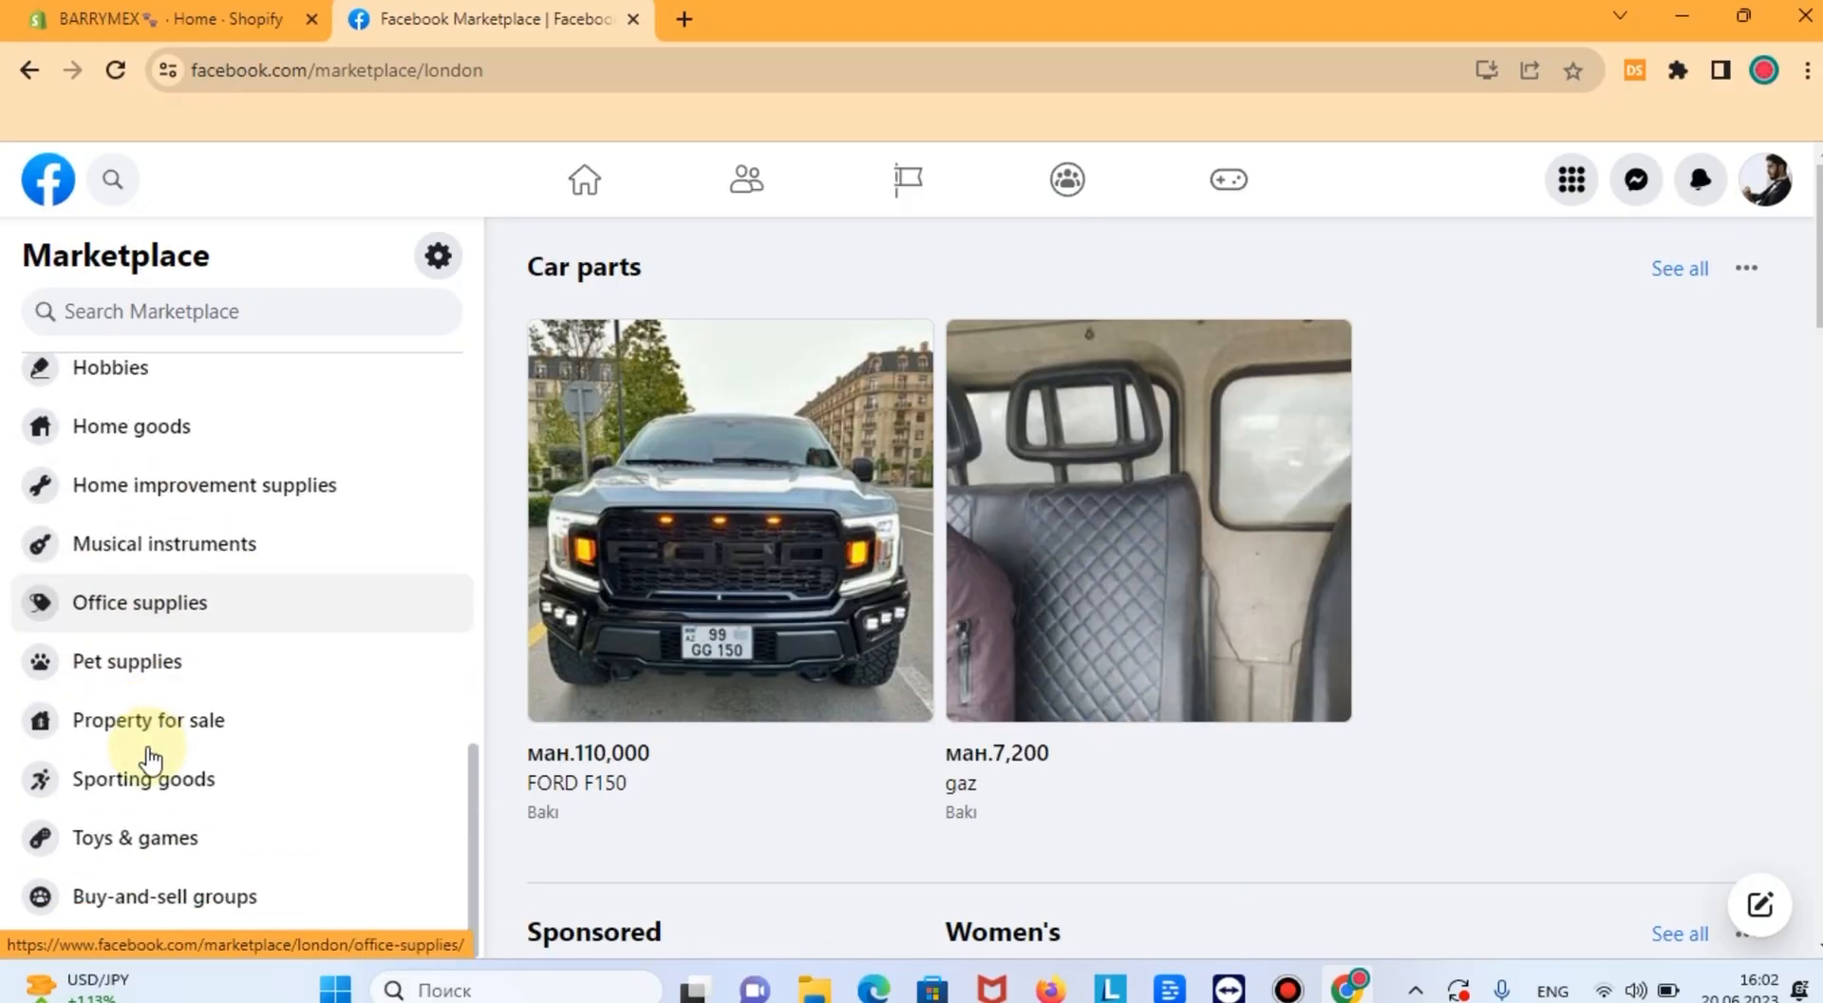
click(110, 666)
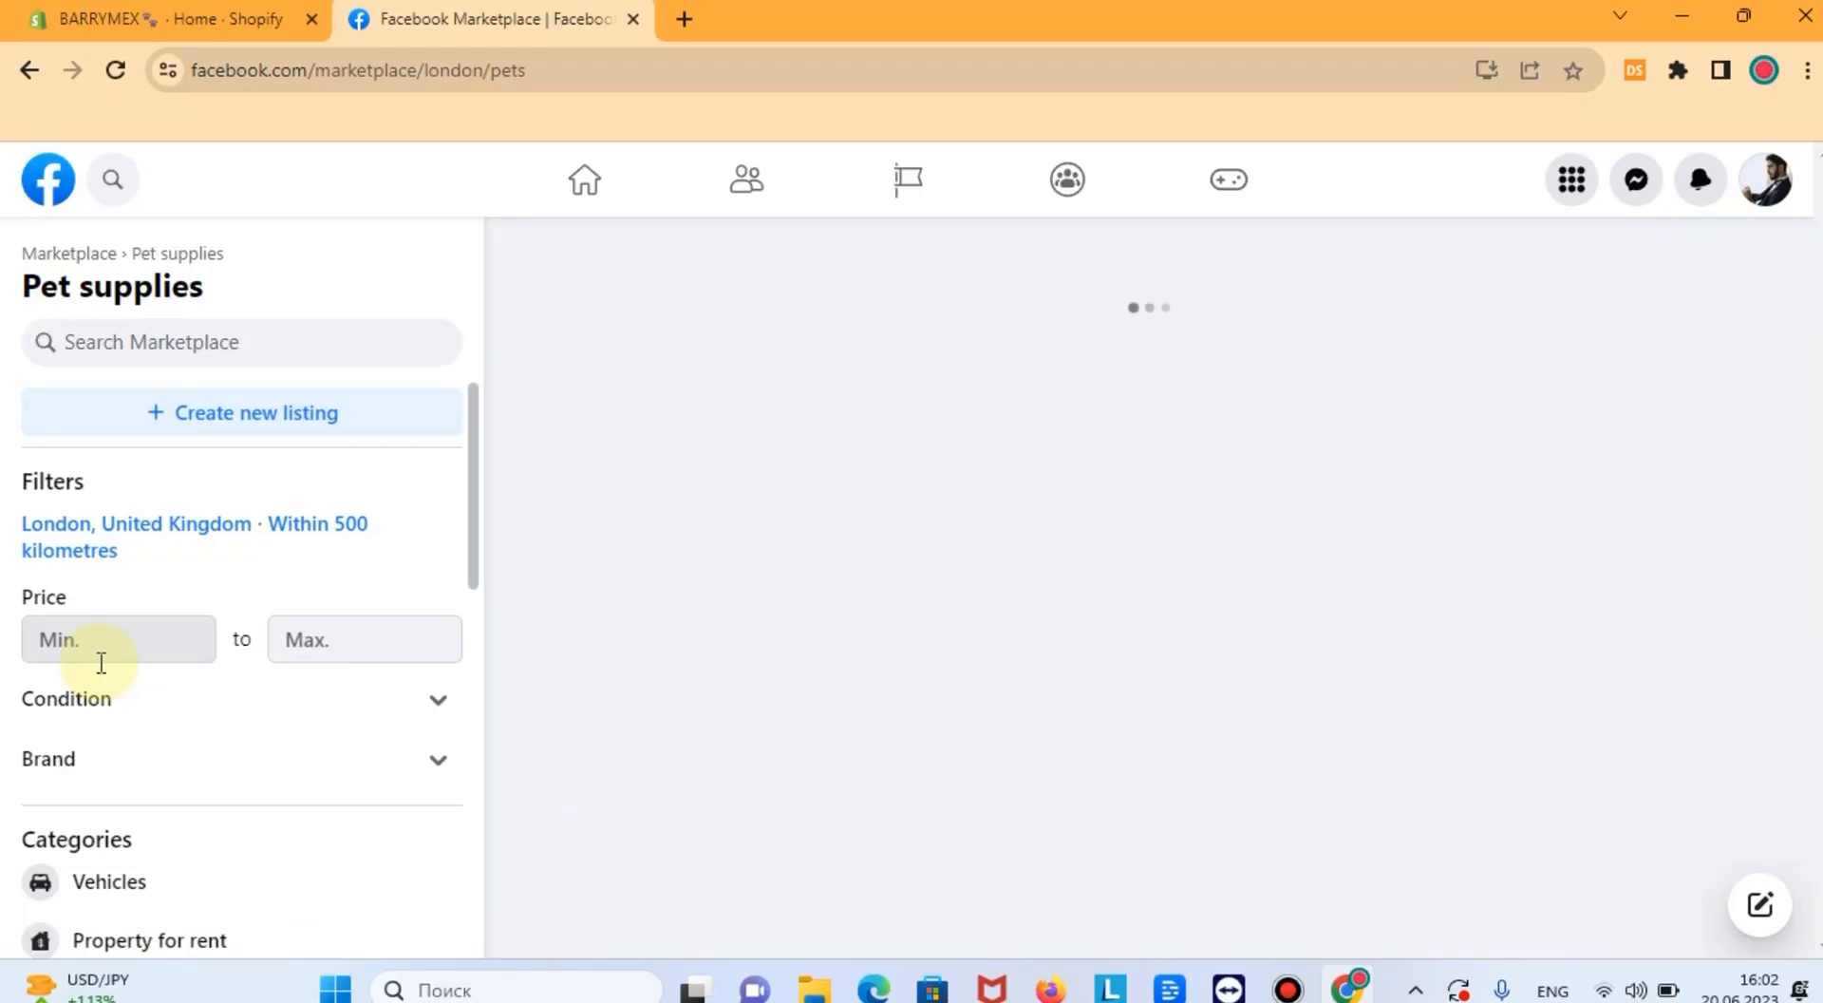
scroll(896, 627, down, 3)
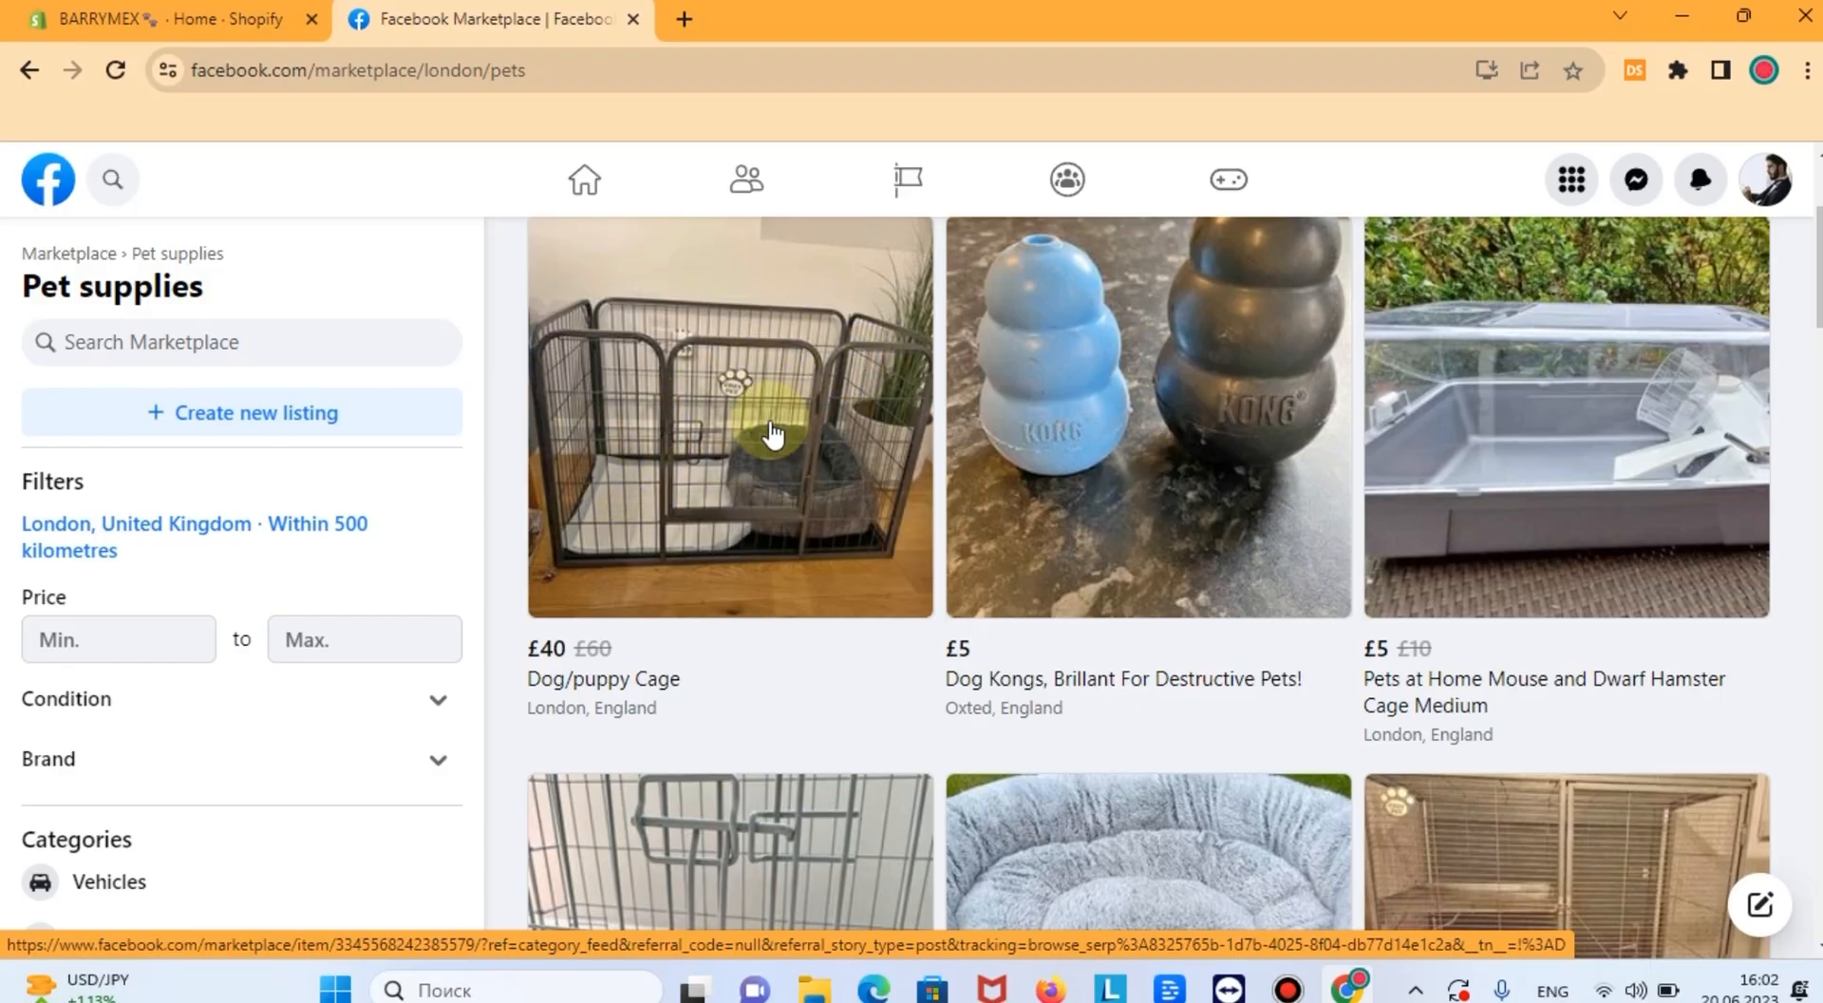
scroll(767, 432, down, 1)
scroll(1087, 492, down, 5)
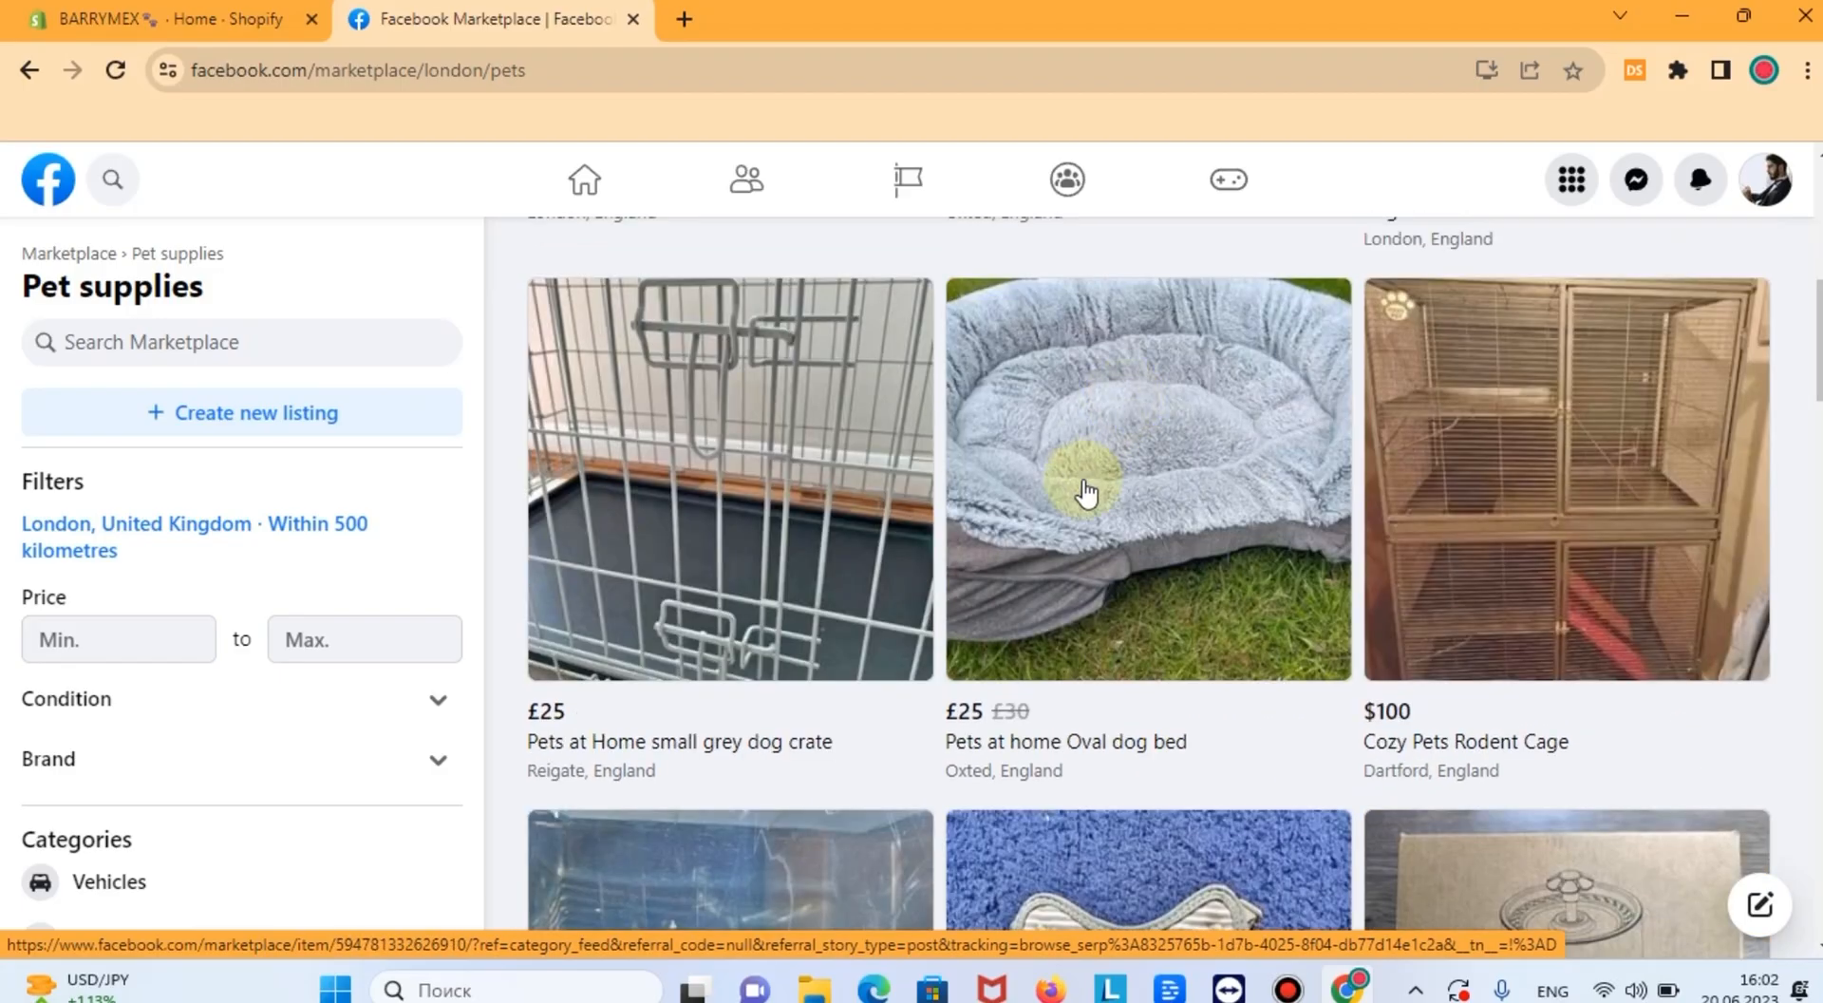
scroll(1115, 455, down, 6)
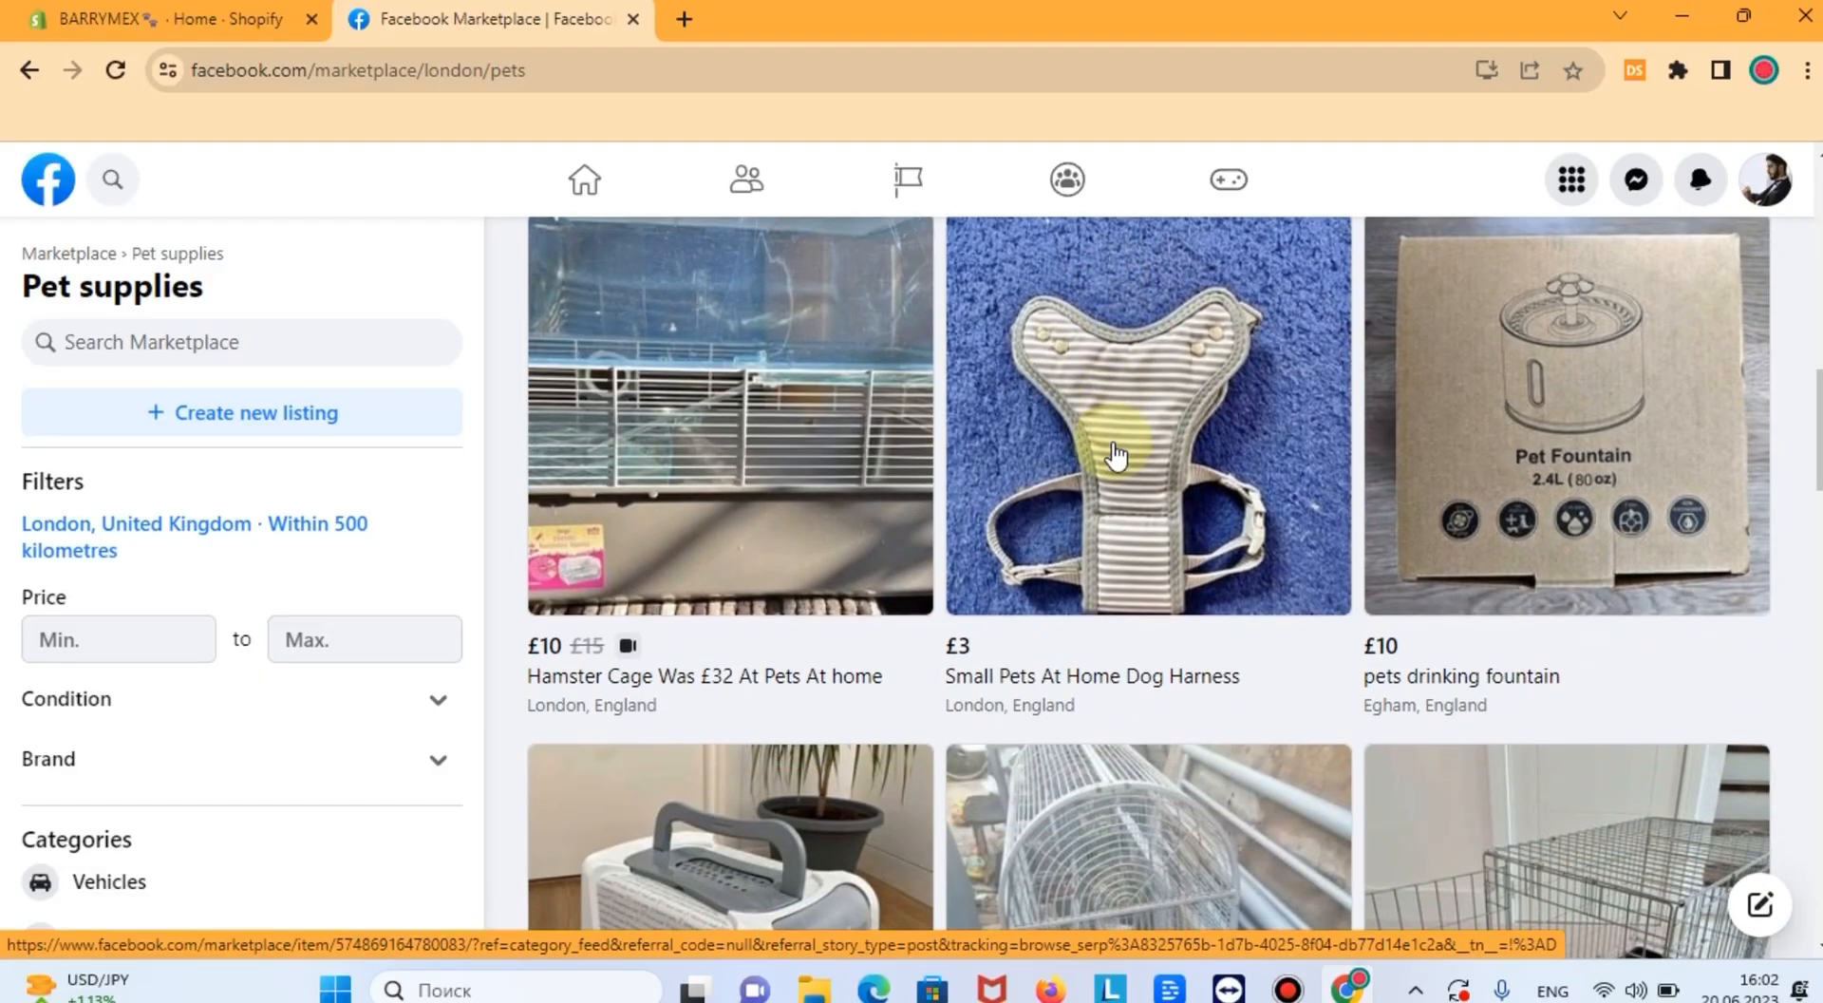
scroll(1283, 463, down, 1)
scroll(1513, 376, up, 1)
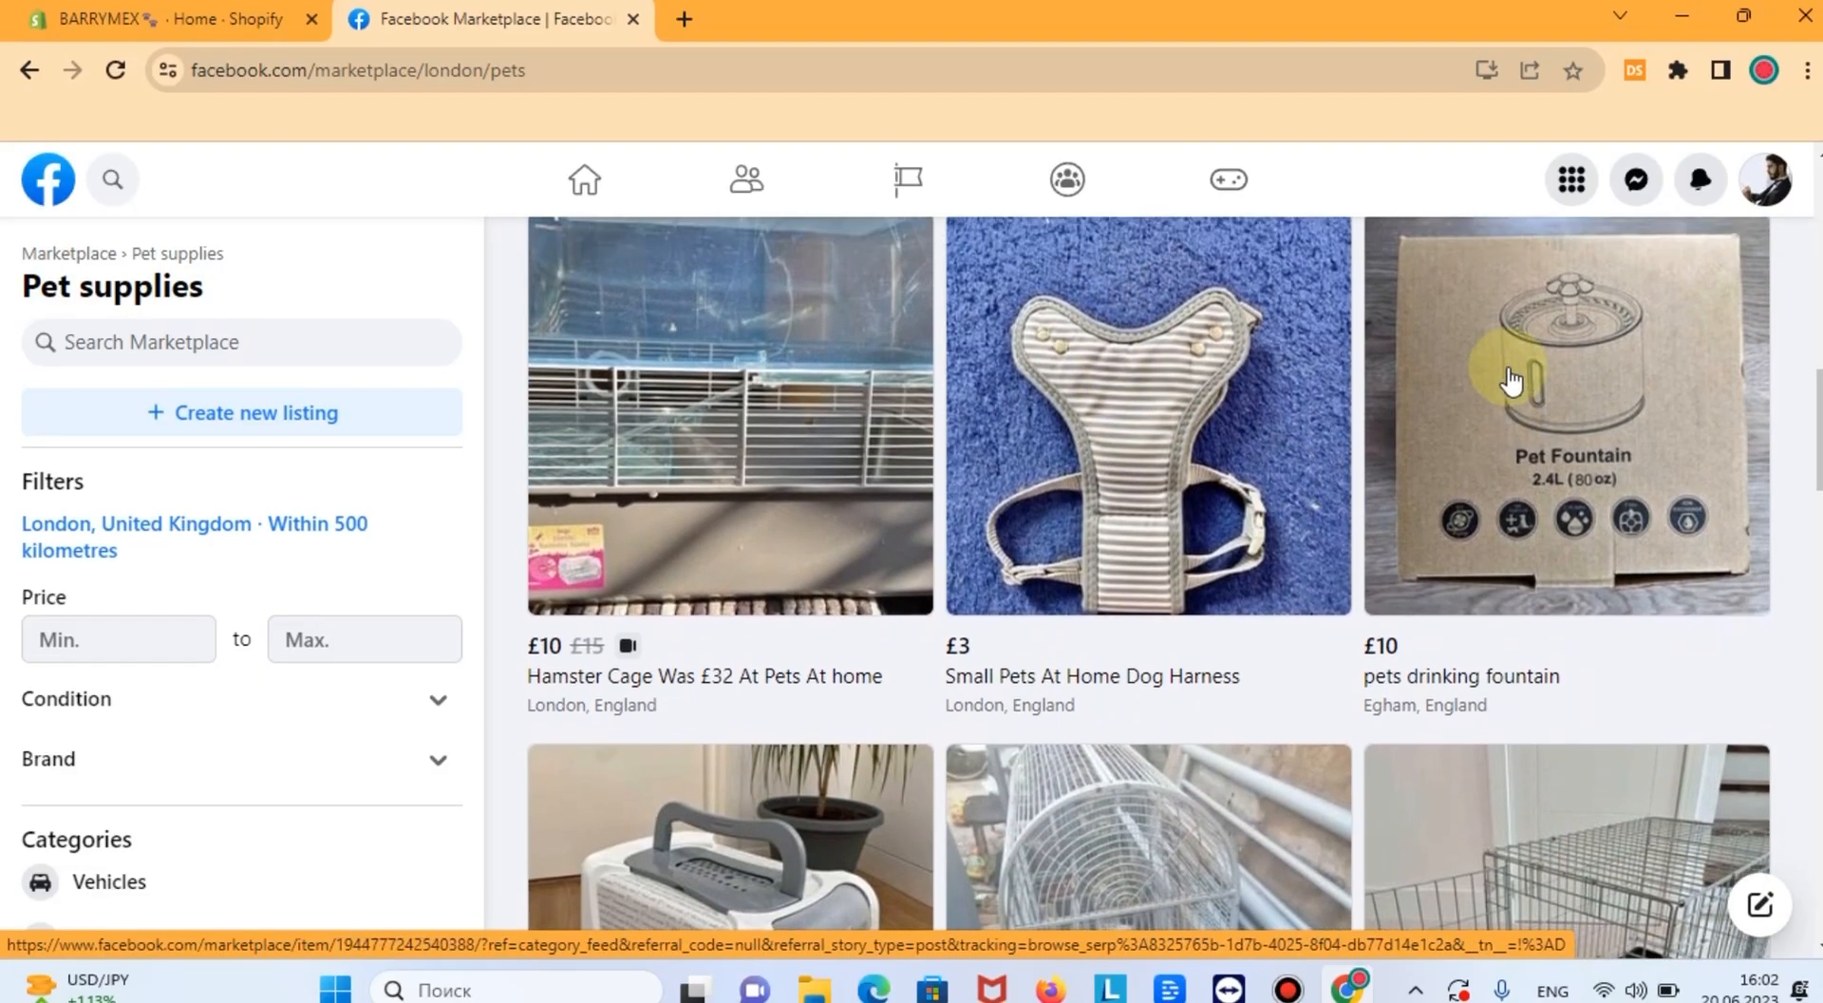
scroll(1626, 460, up, 1)
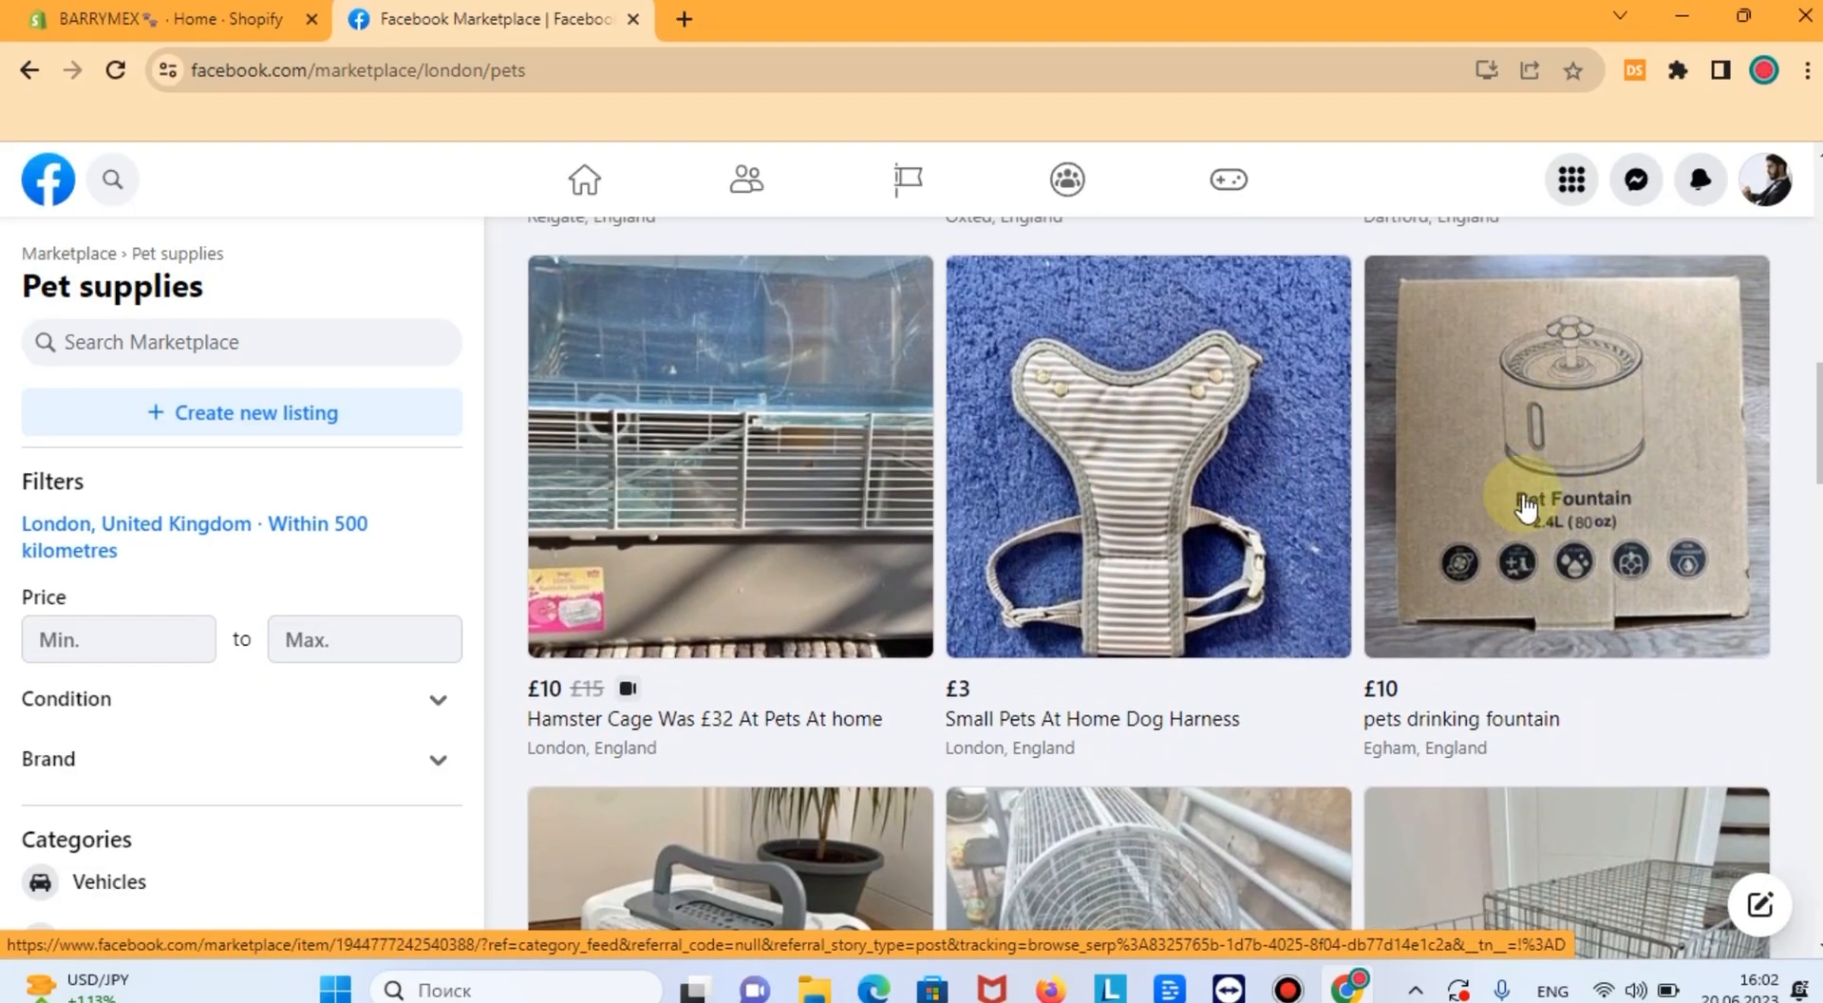
scroll(1547, 456, down, 1)
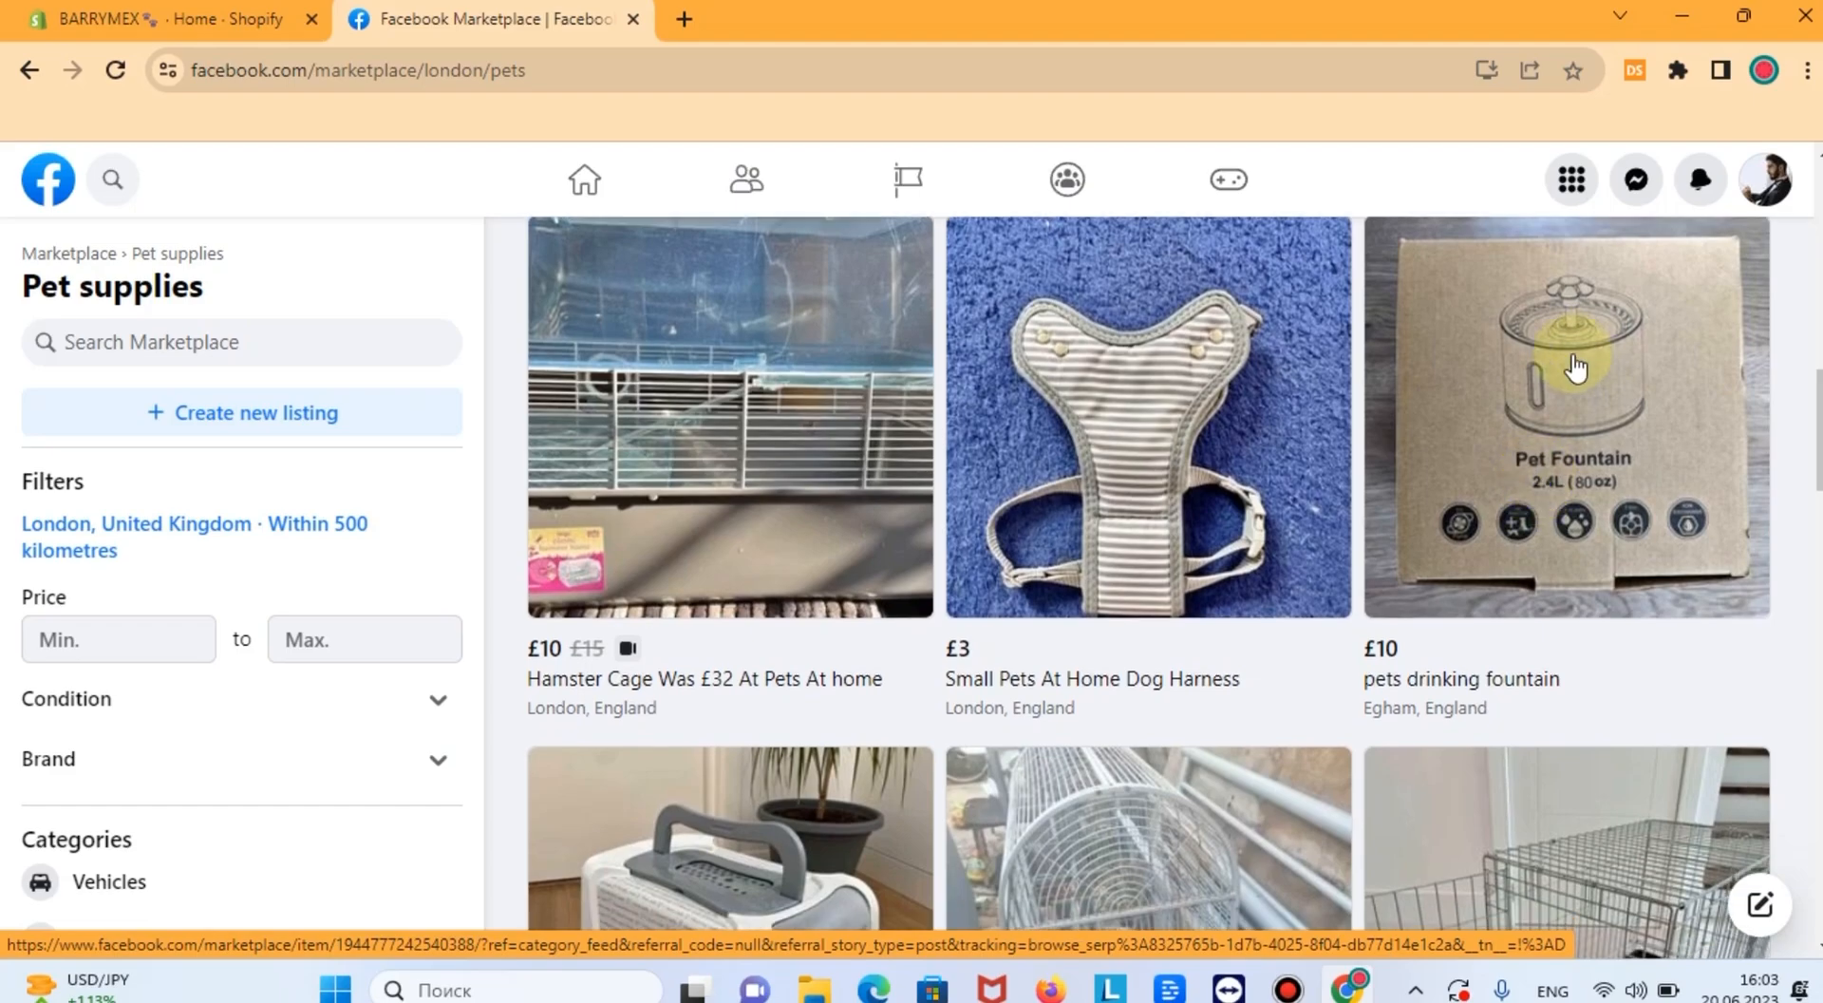
scroll(1566, 427, down, 2)
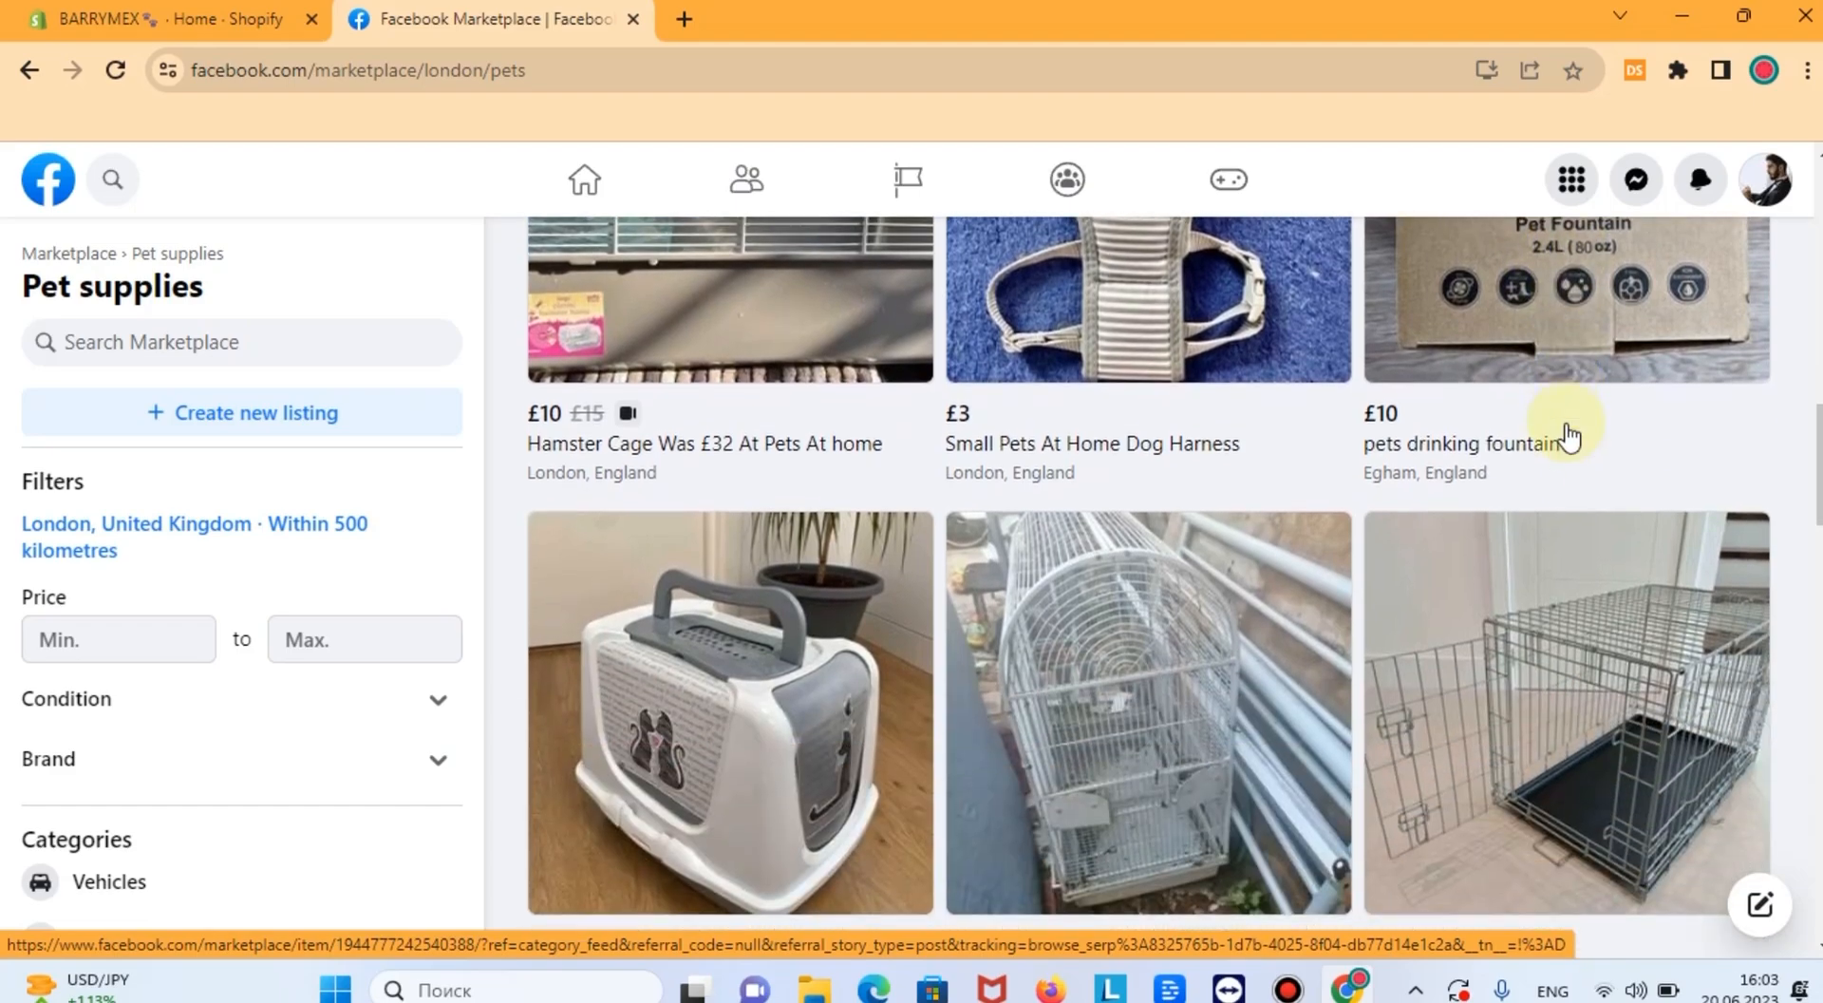
scroll(1567, 432, down, 3)
scroll(1568, 437, up, 5)
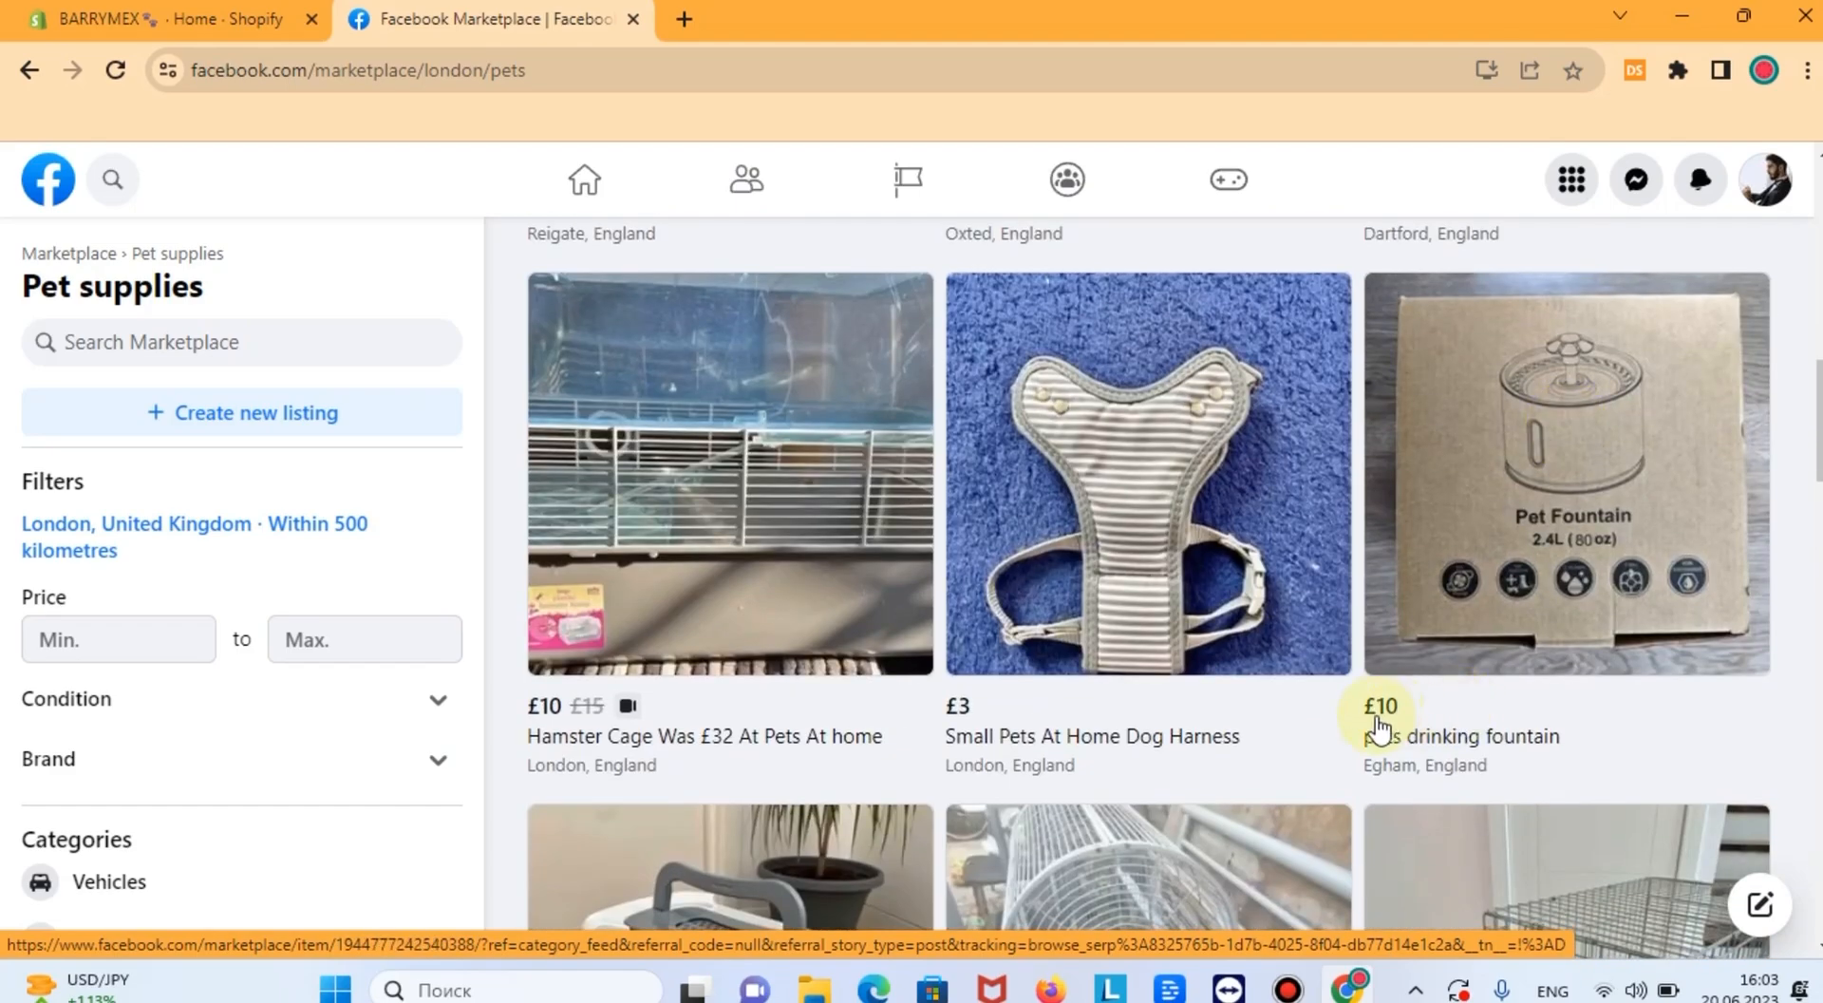
scroll(1425, 693, down, 10)
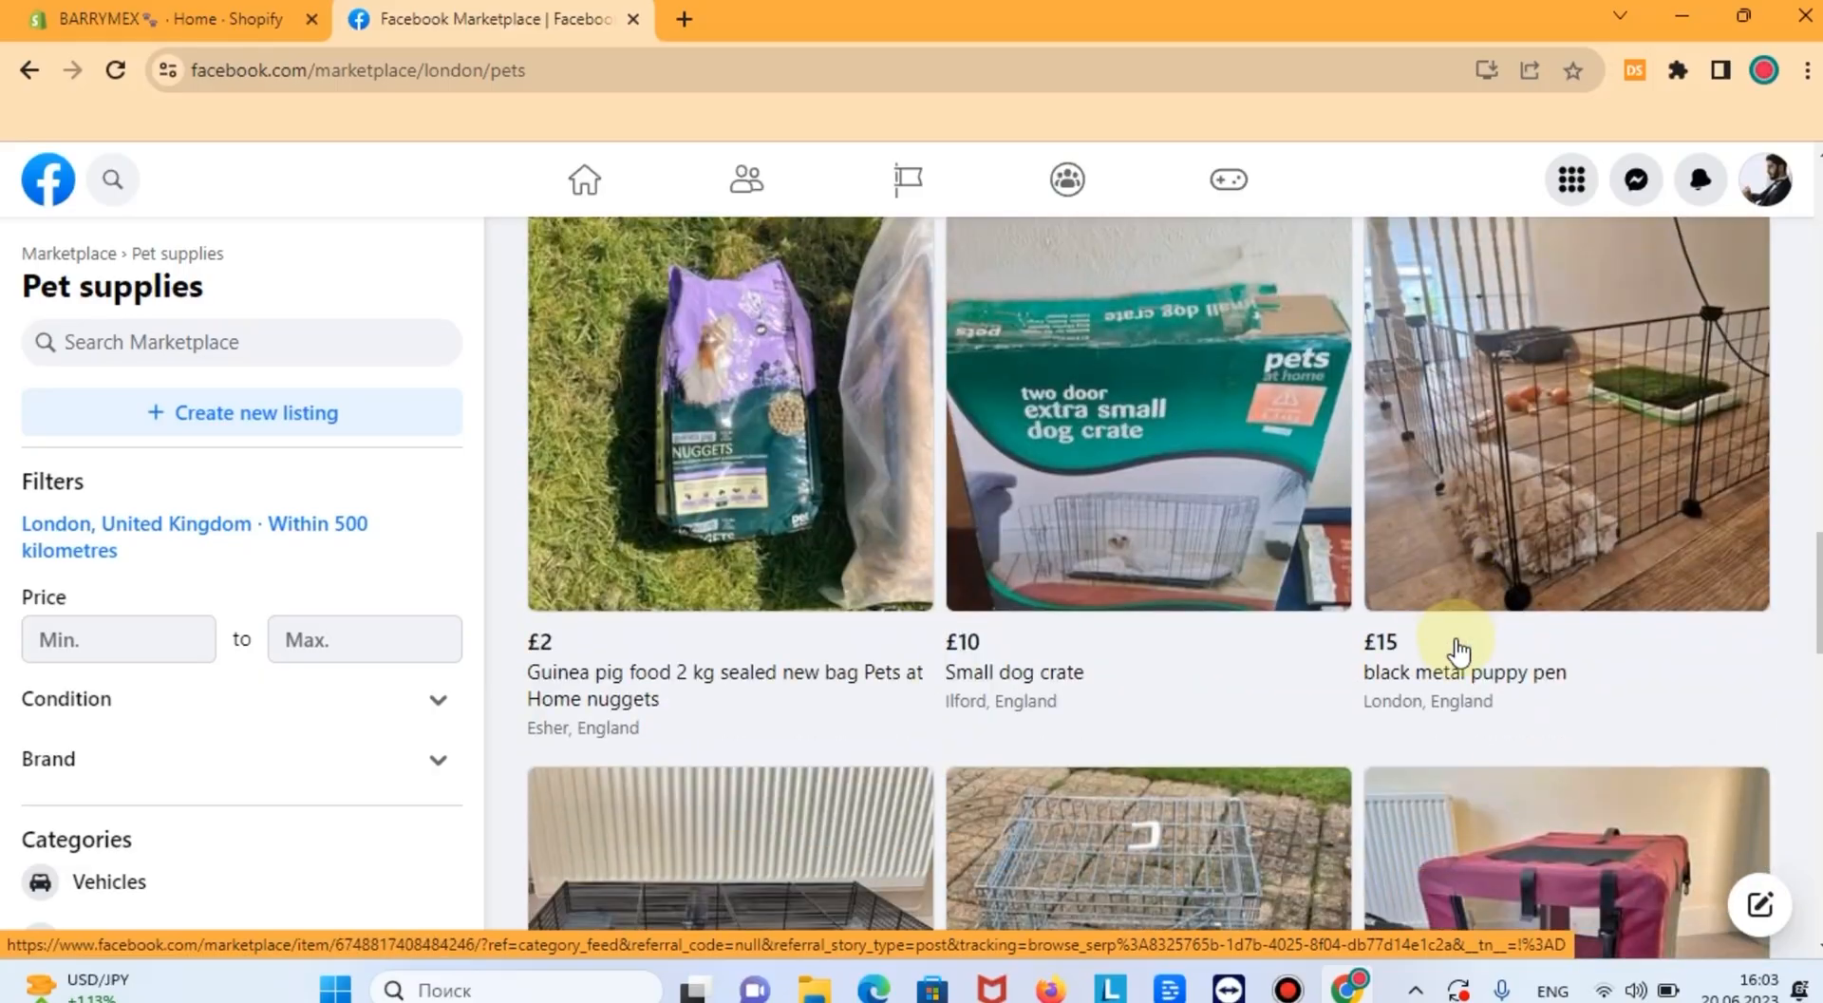
scroll(1457, 646, down, 5)
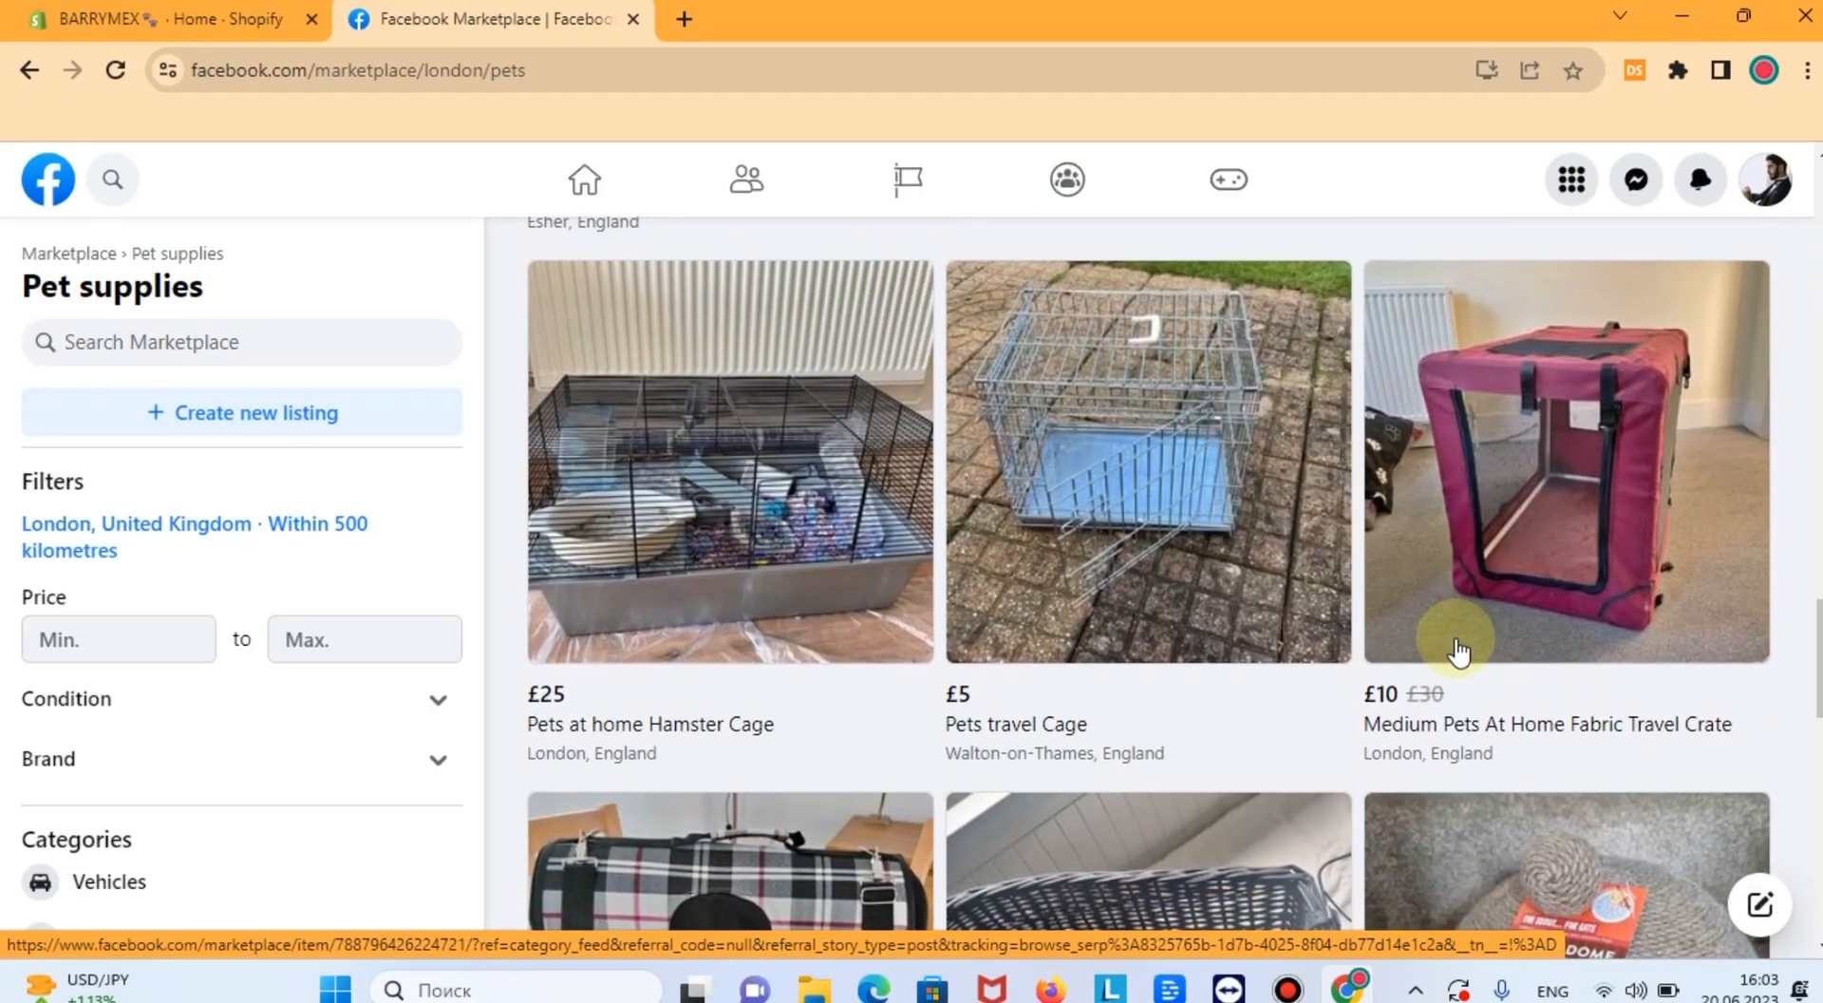
scroll(1538, 504, down, 2)
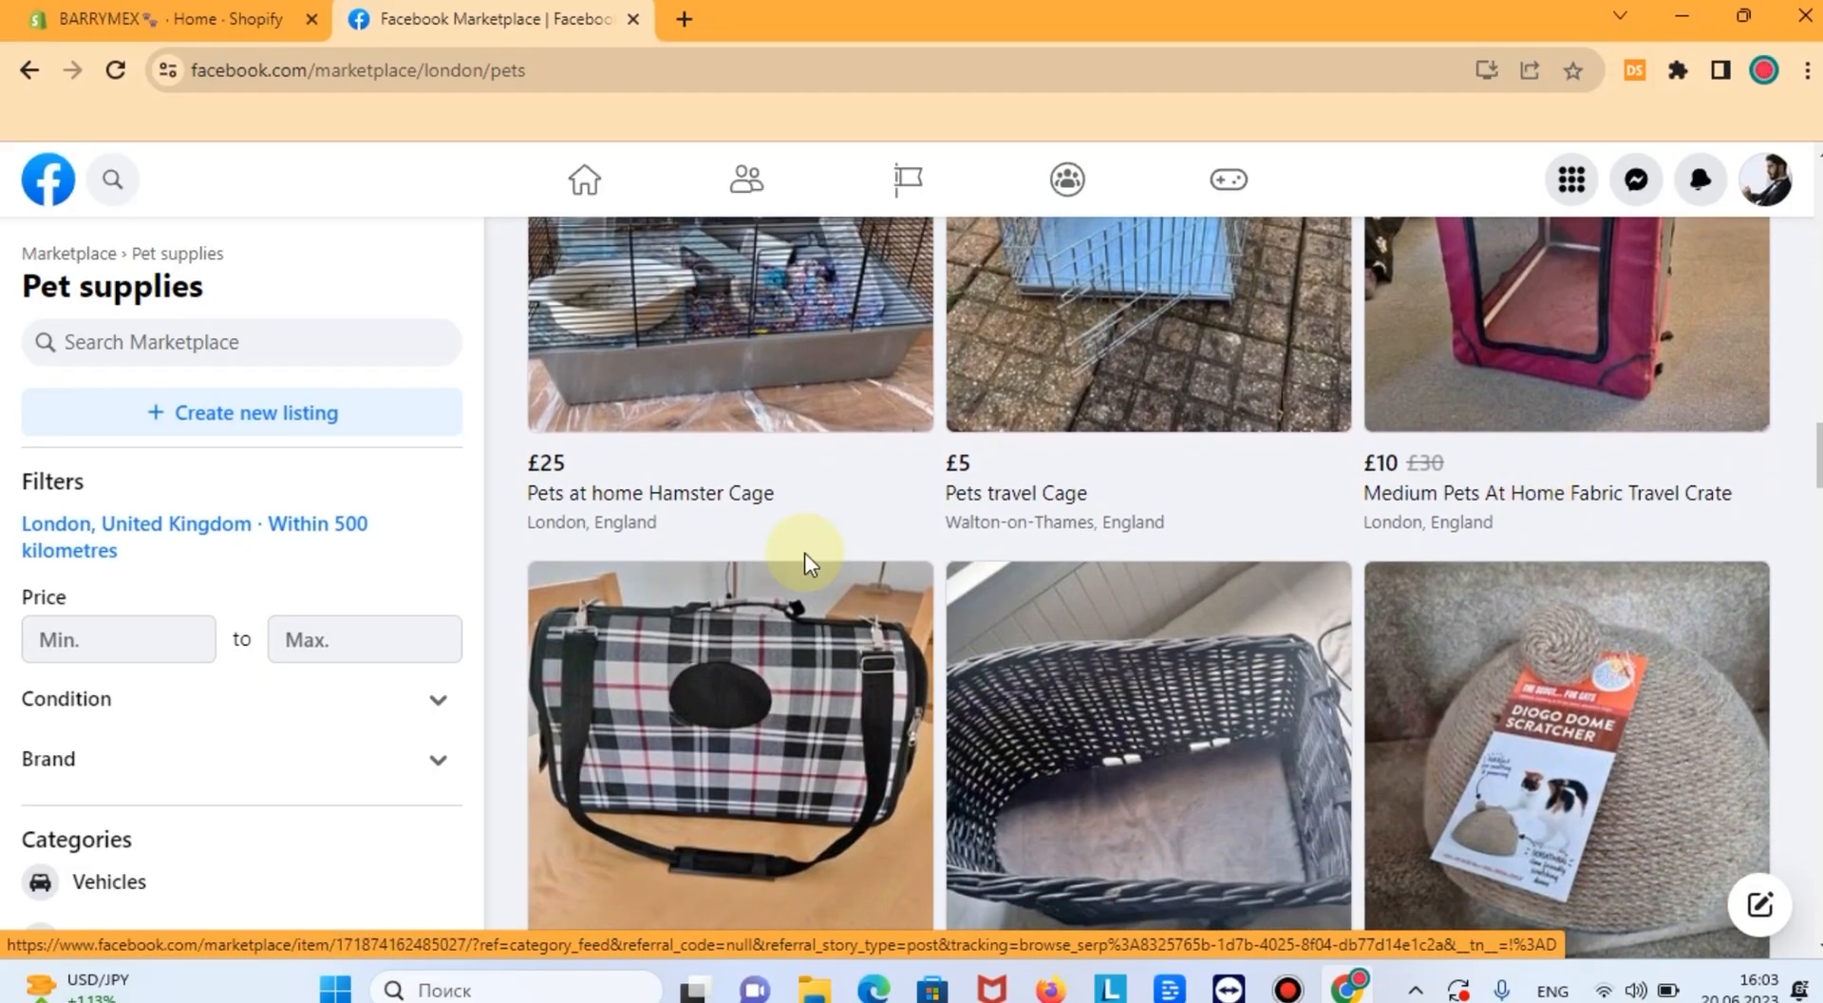
scroll(807, 561, down, 7)
scroll(806, 561, down, 6)
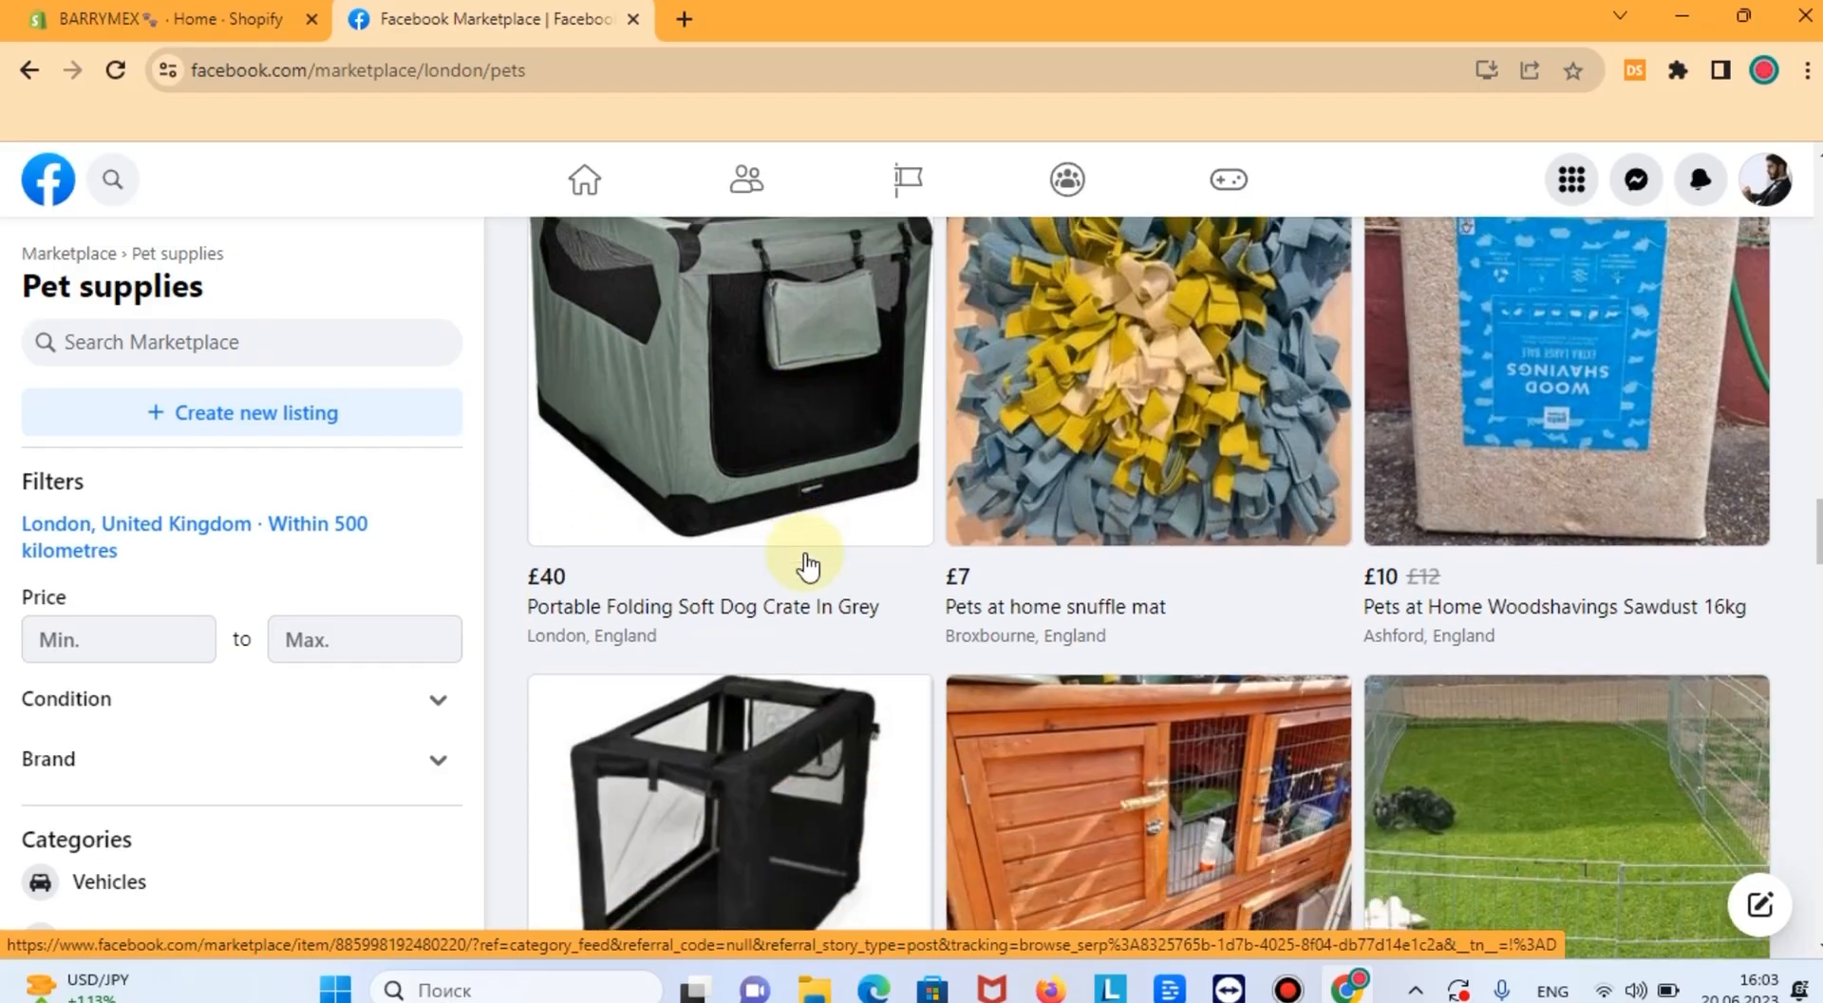
scroll(806, 565, down, 7)
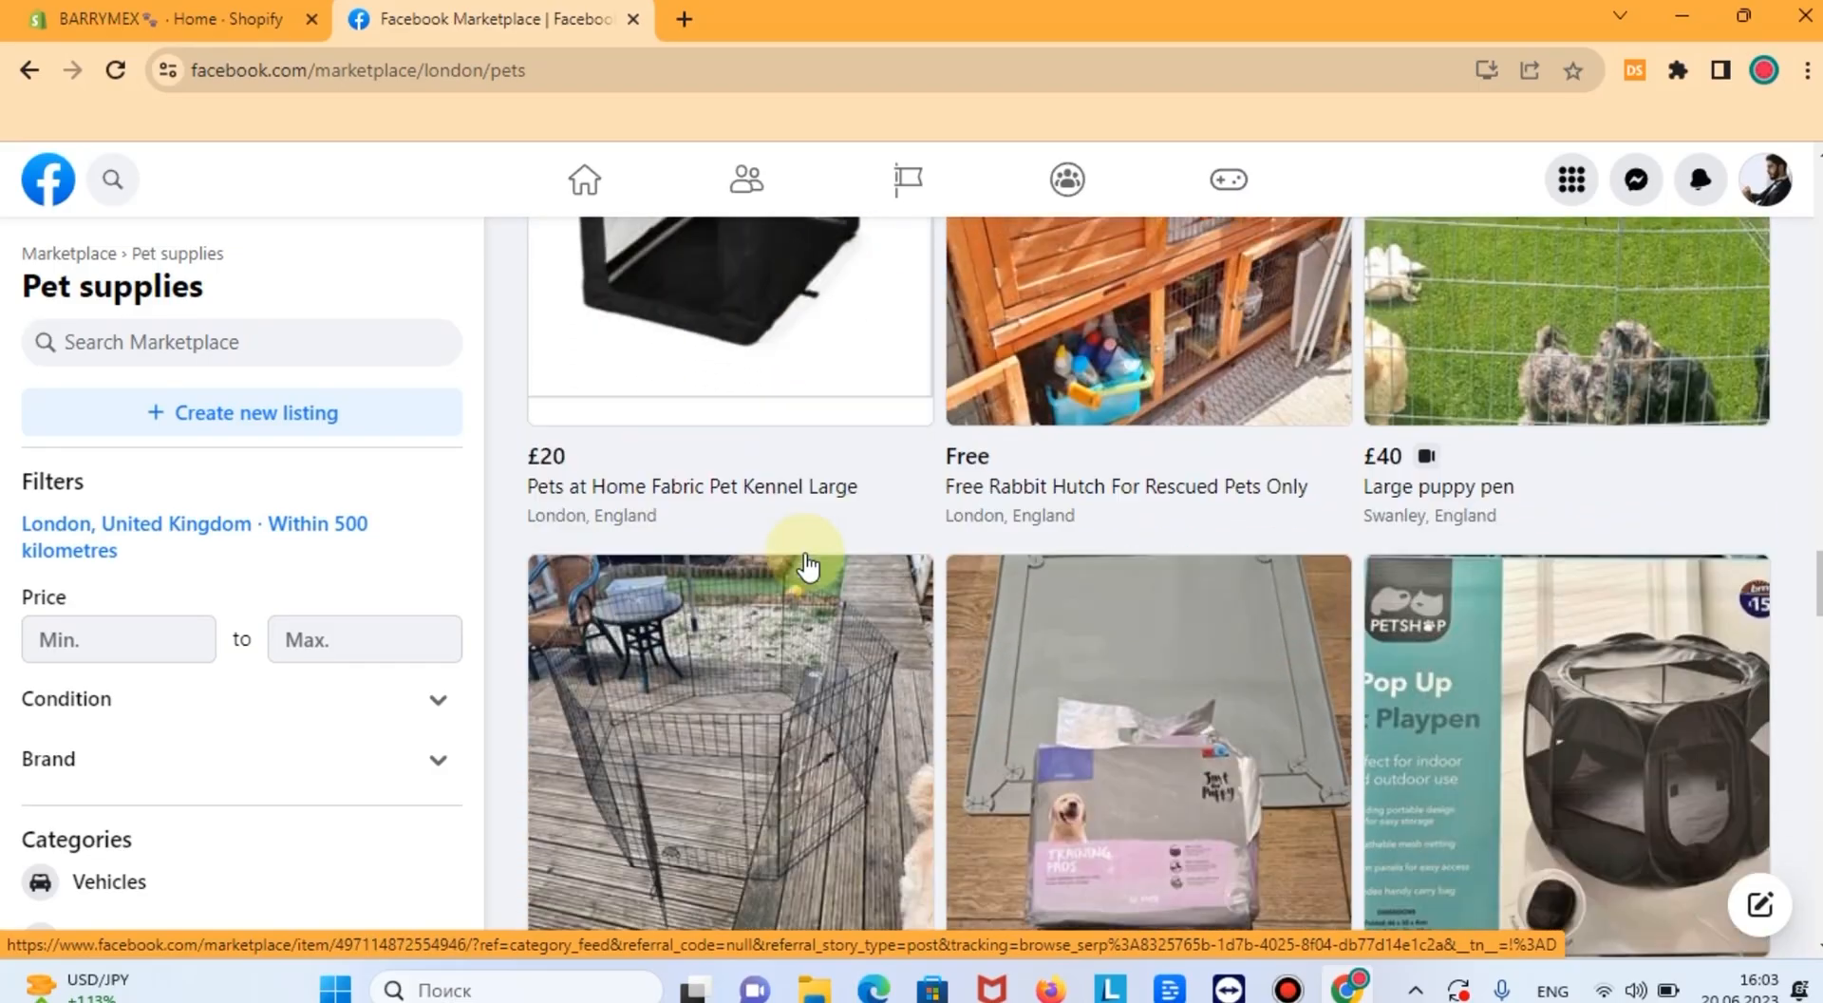
scroll(1154, 508, down, 6)
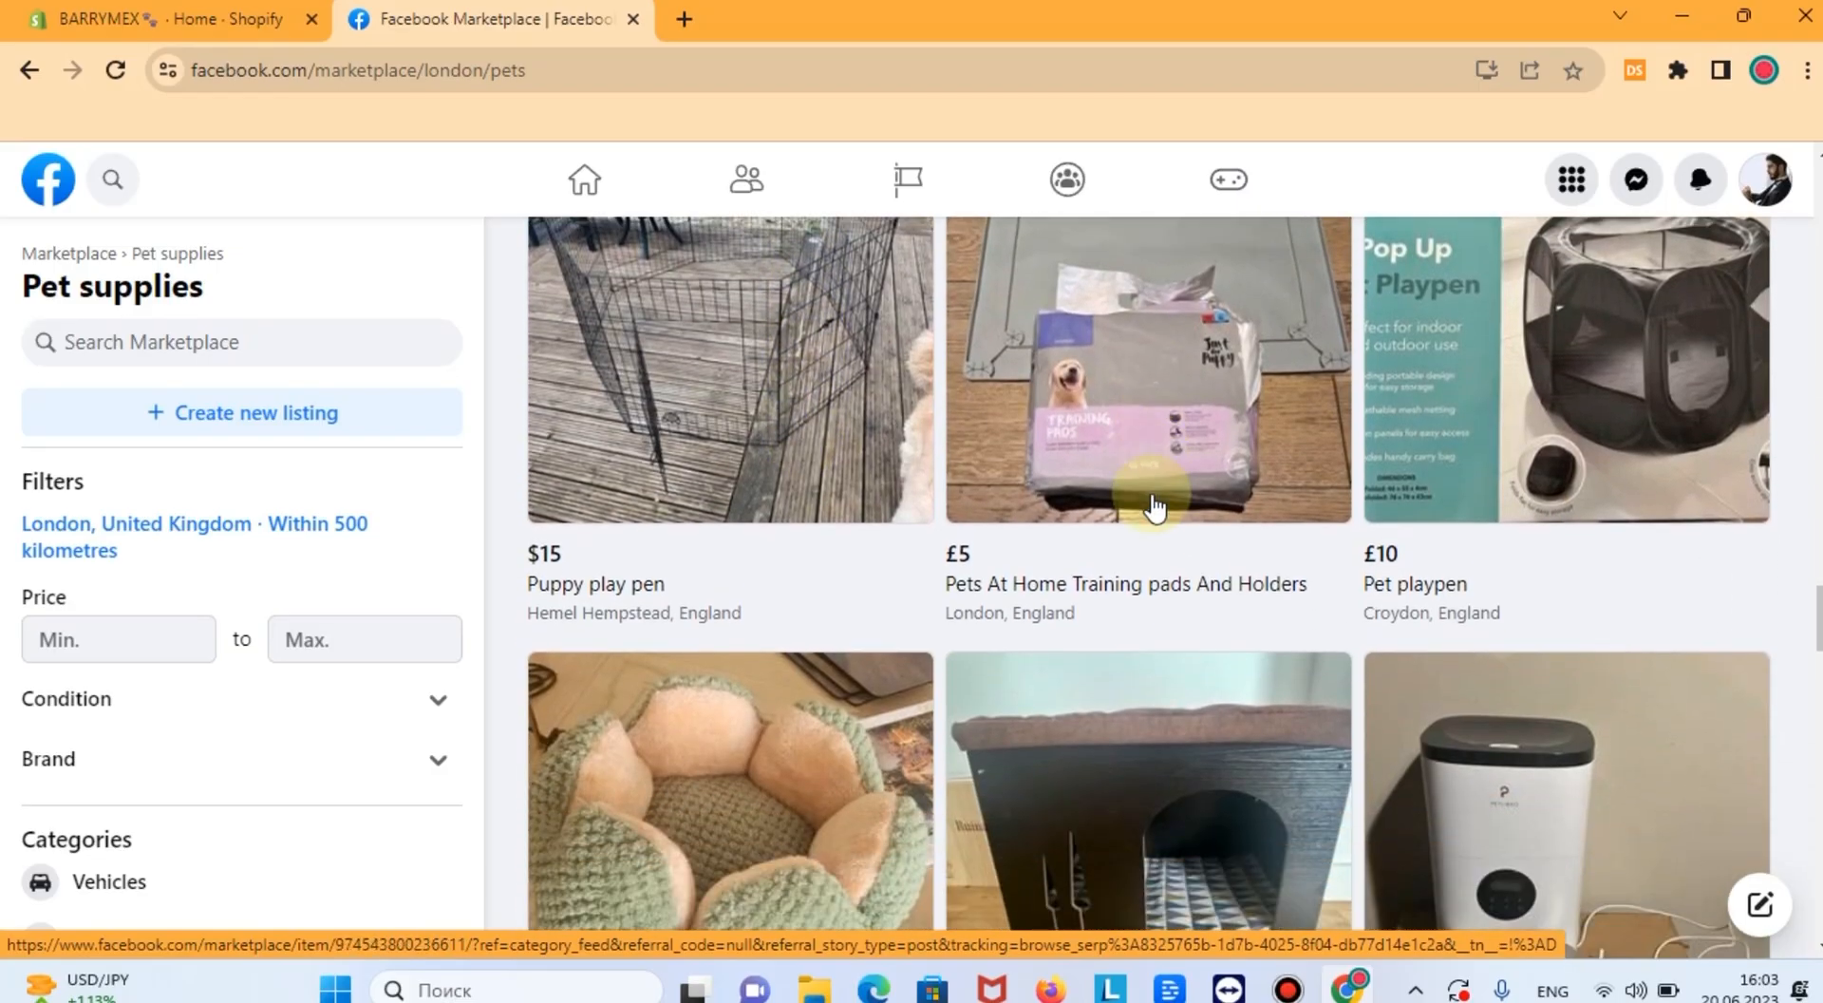
scroll(1154, 508, down, 9)
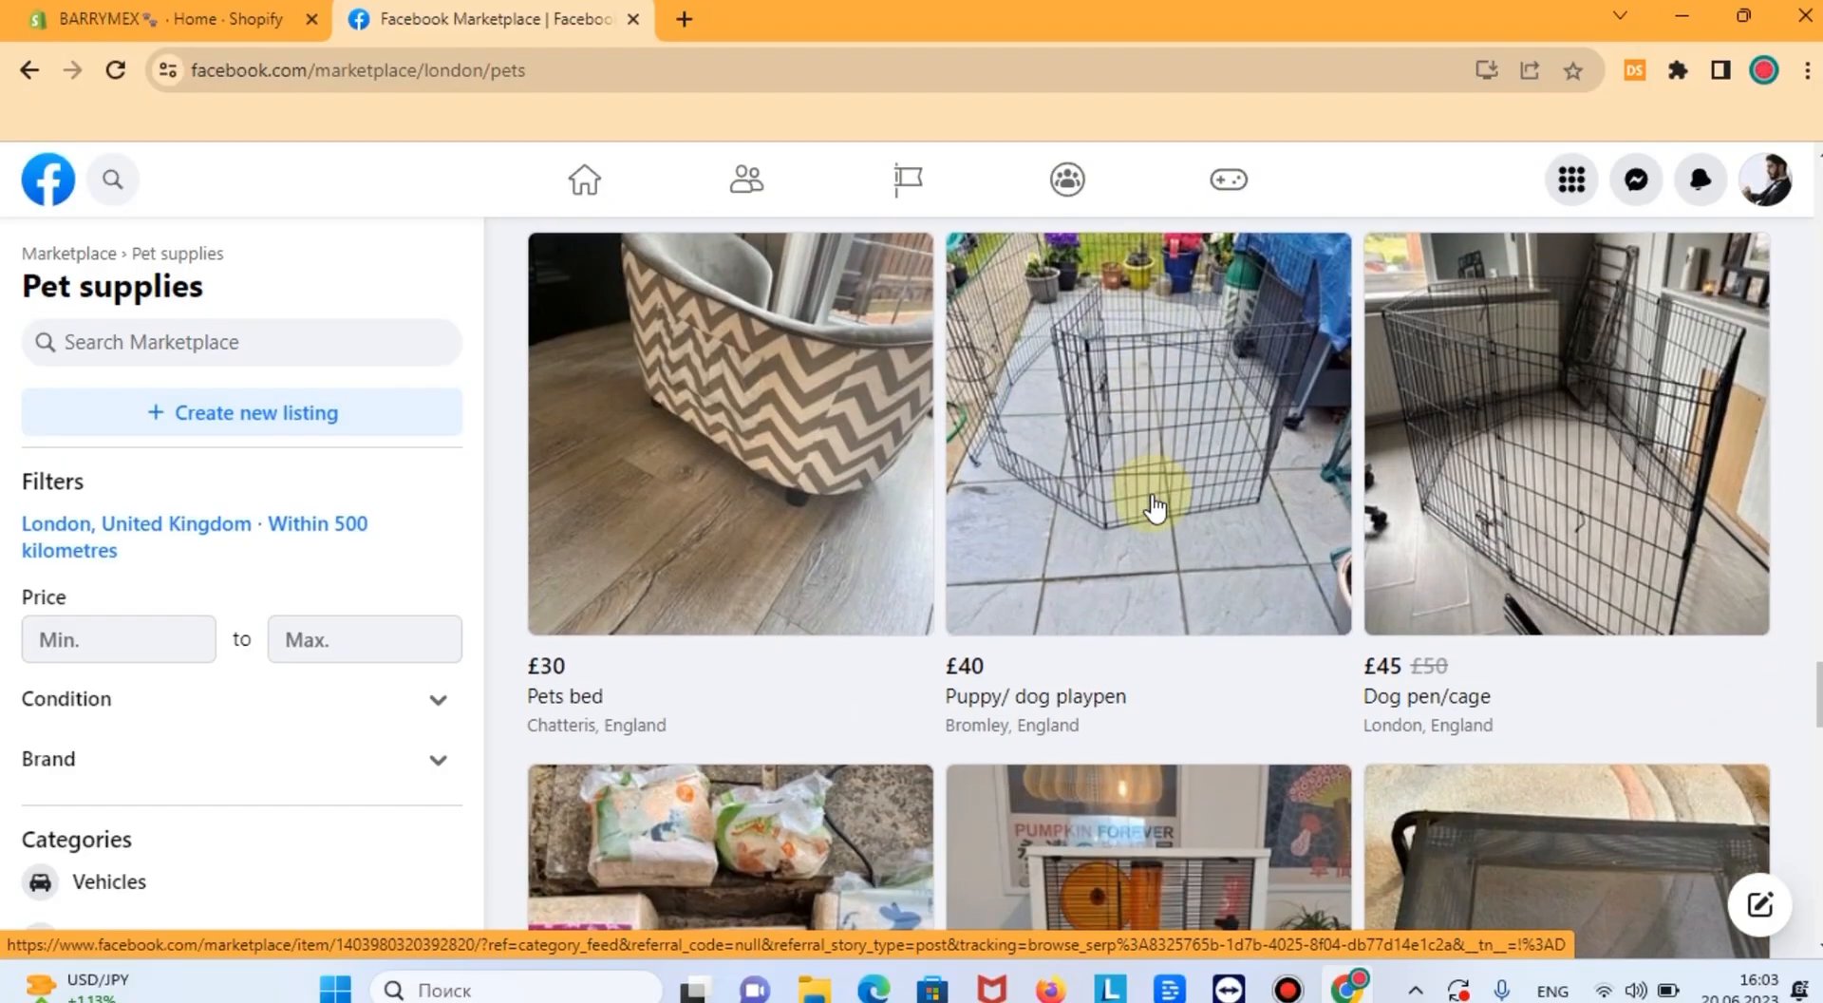
scroll(1154, 508, down, 2)
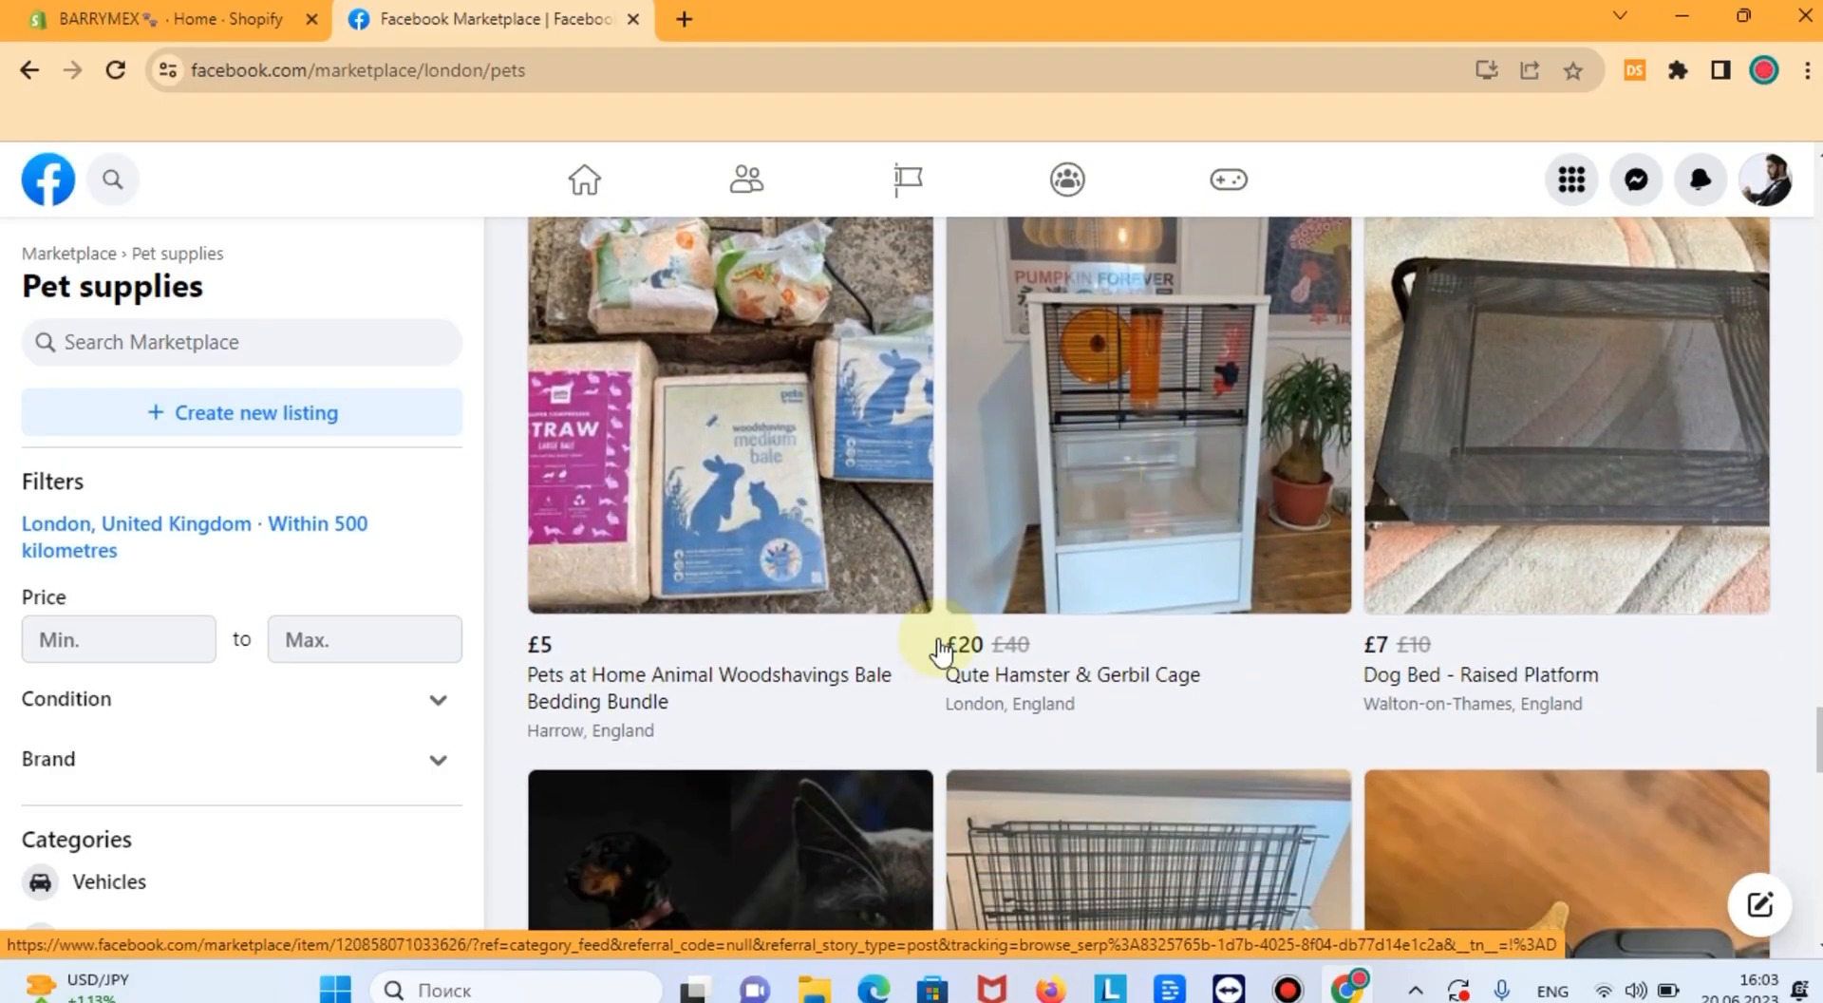
scroll(1092, 596, down, 4)
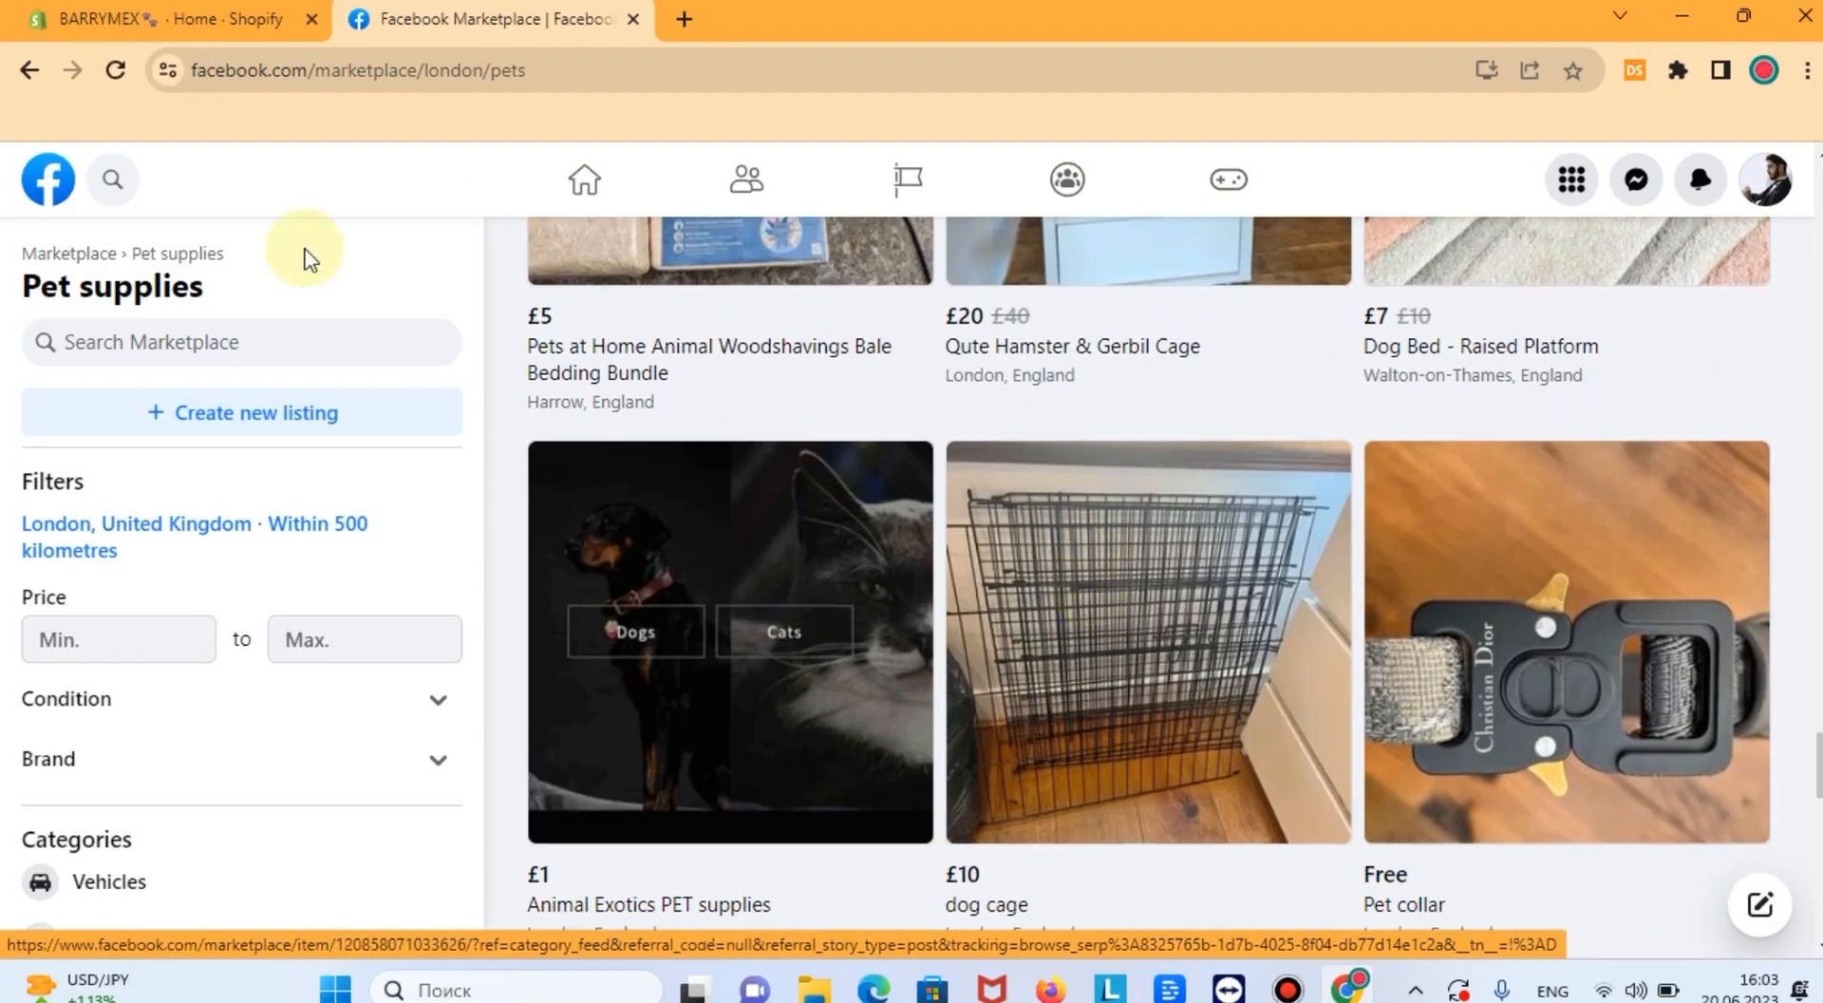
Step: Open the Barrymex™ Cat Bowl product in Shopify and scroll to its photos
click(108, 20)
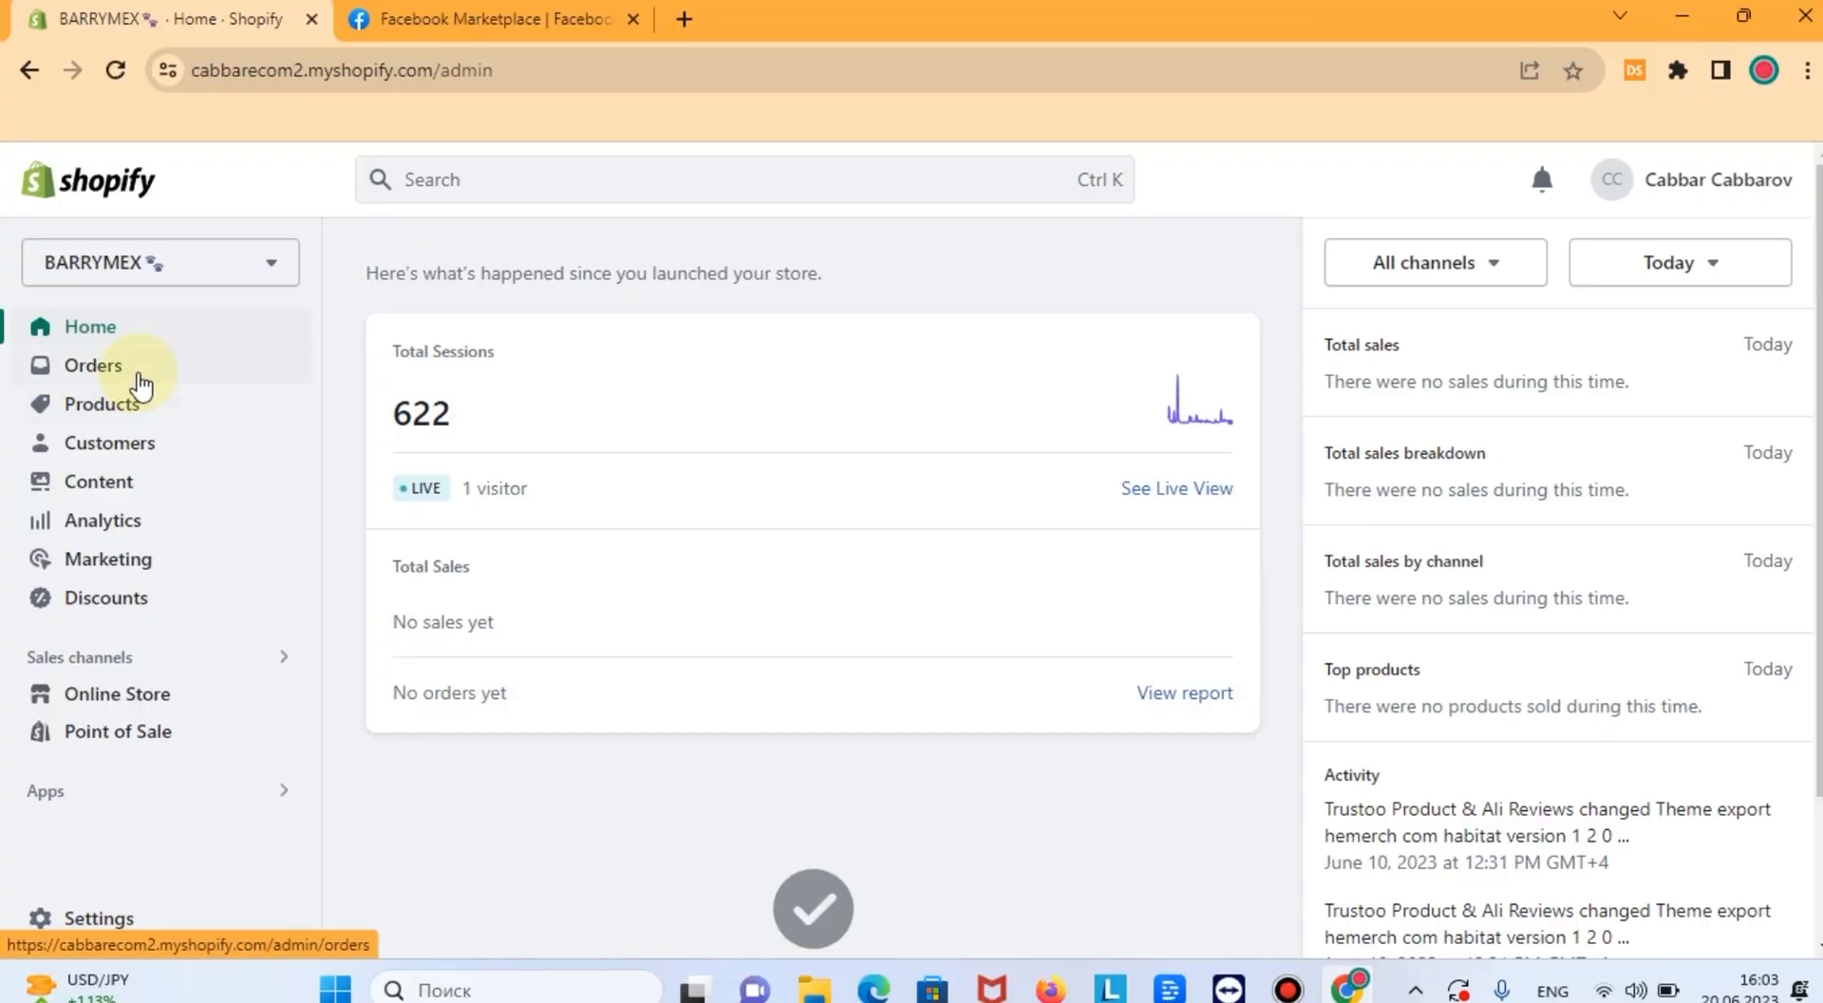
click(119, 410)
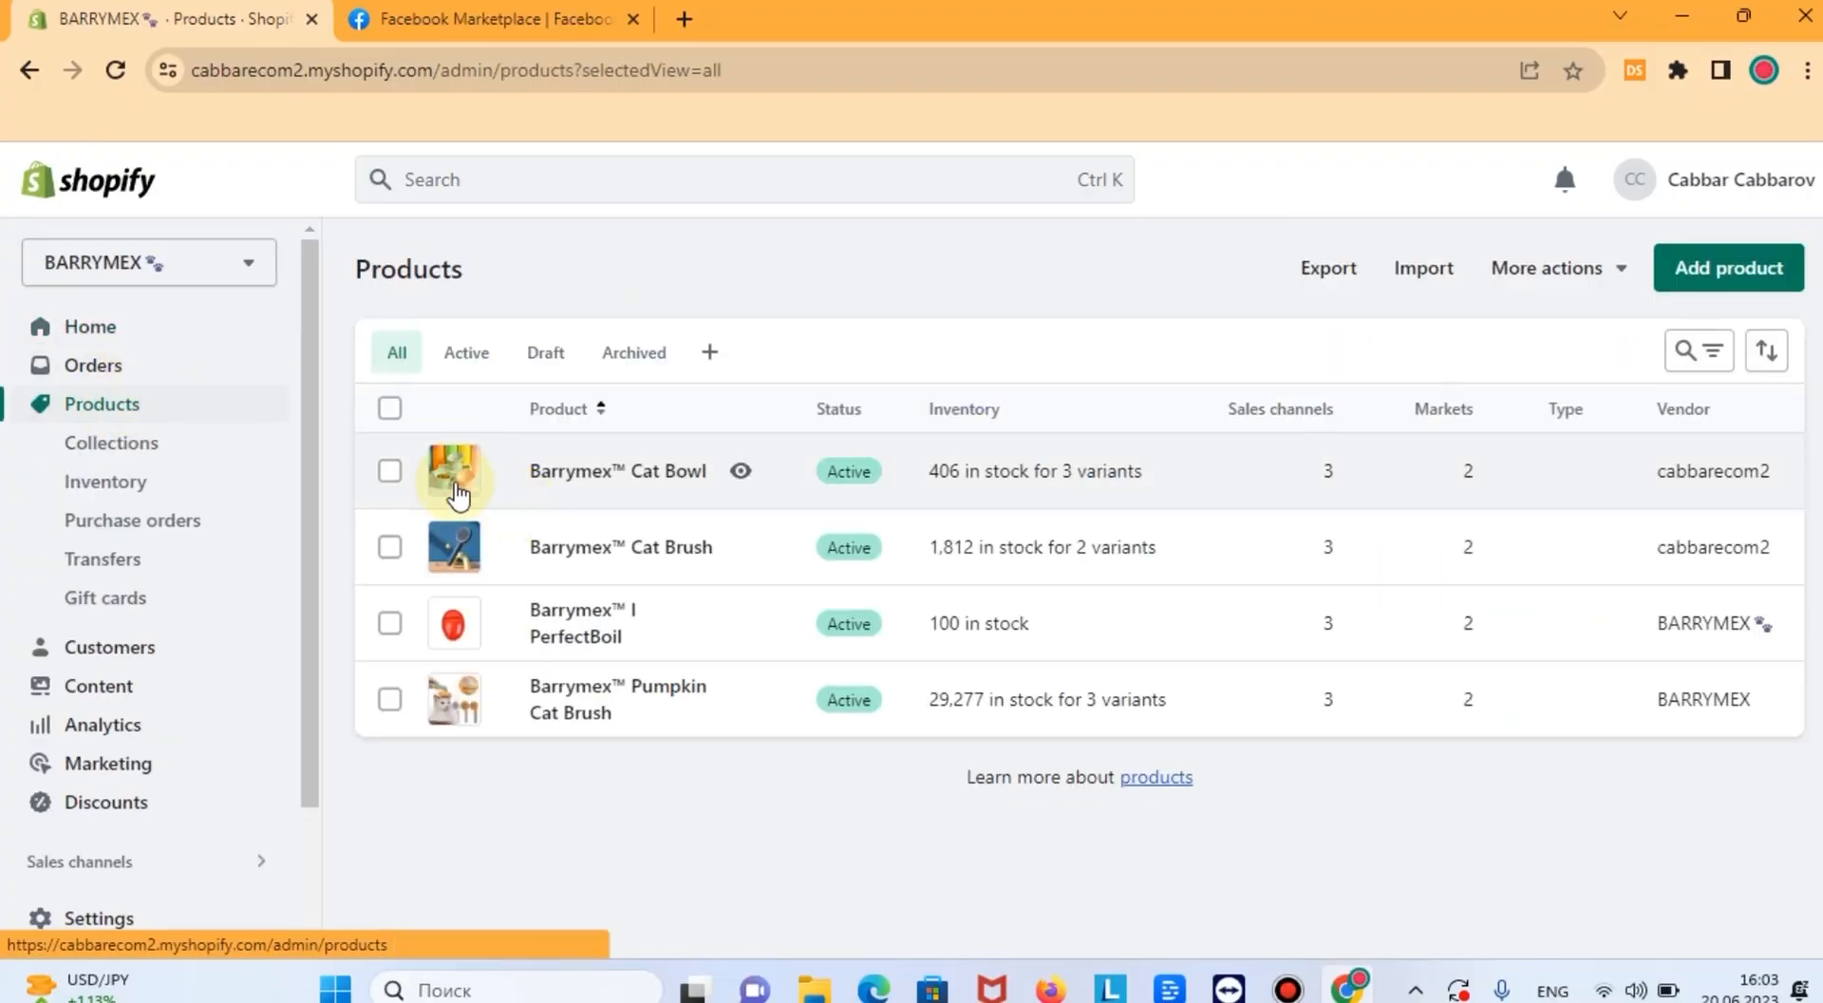
click(454, 487)
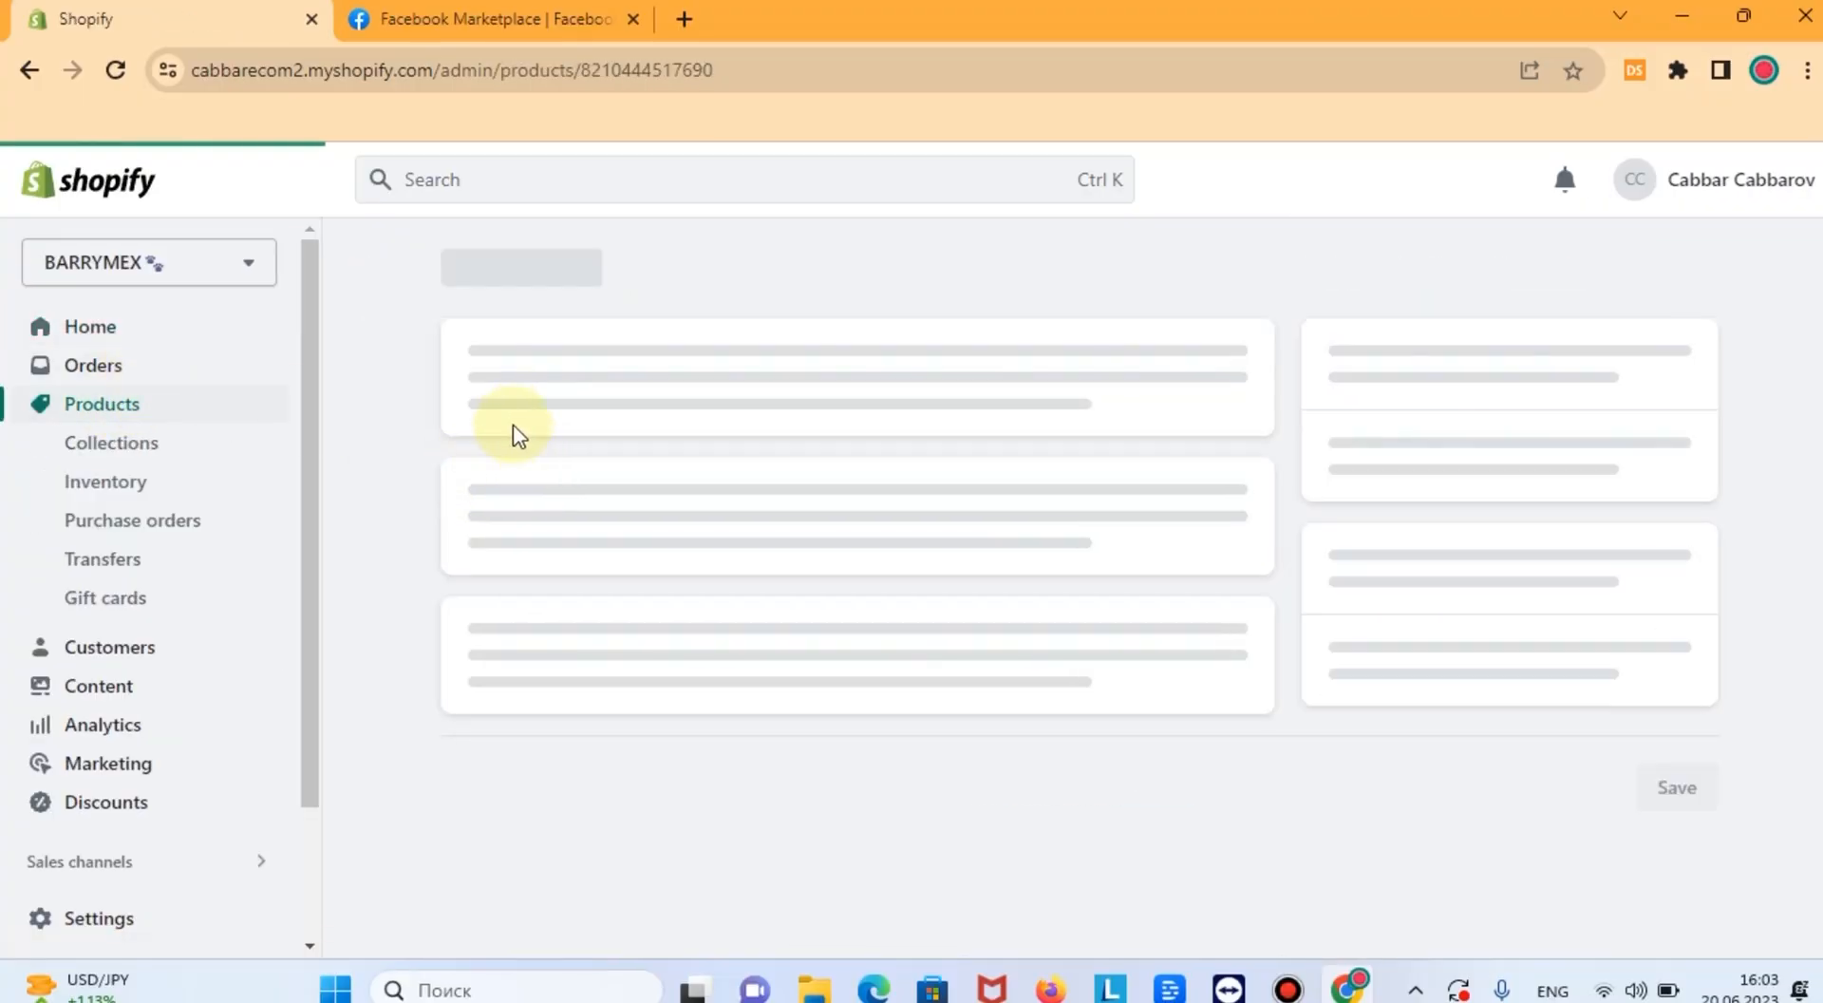
scroll(618, 741, down, 5)
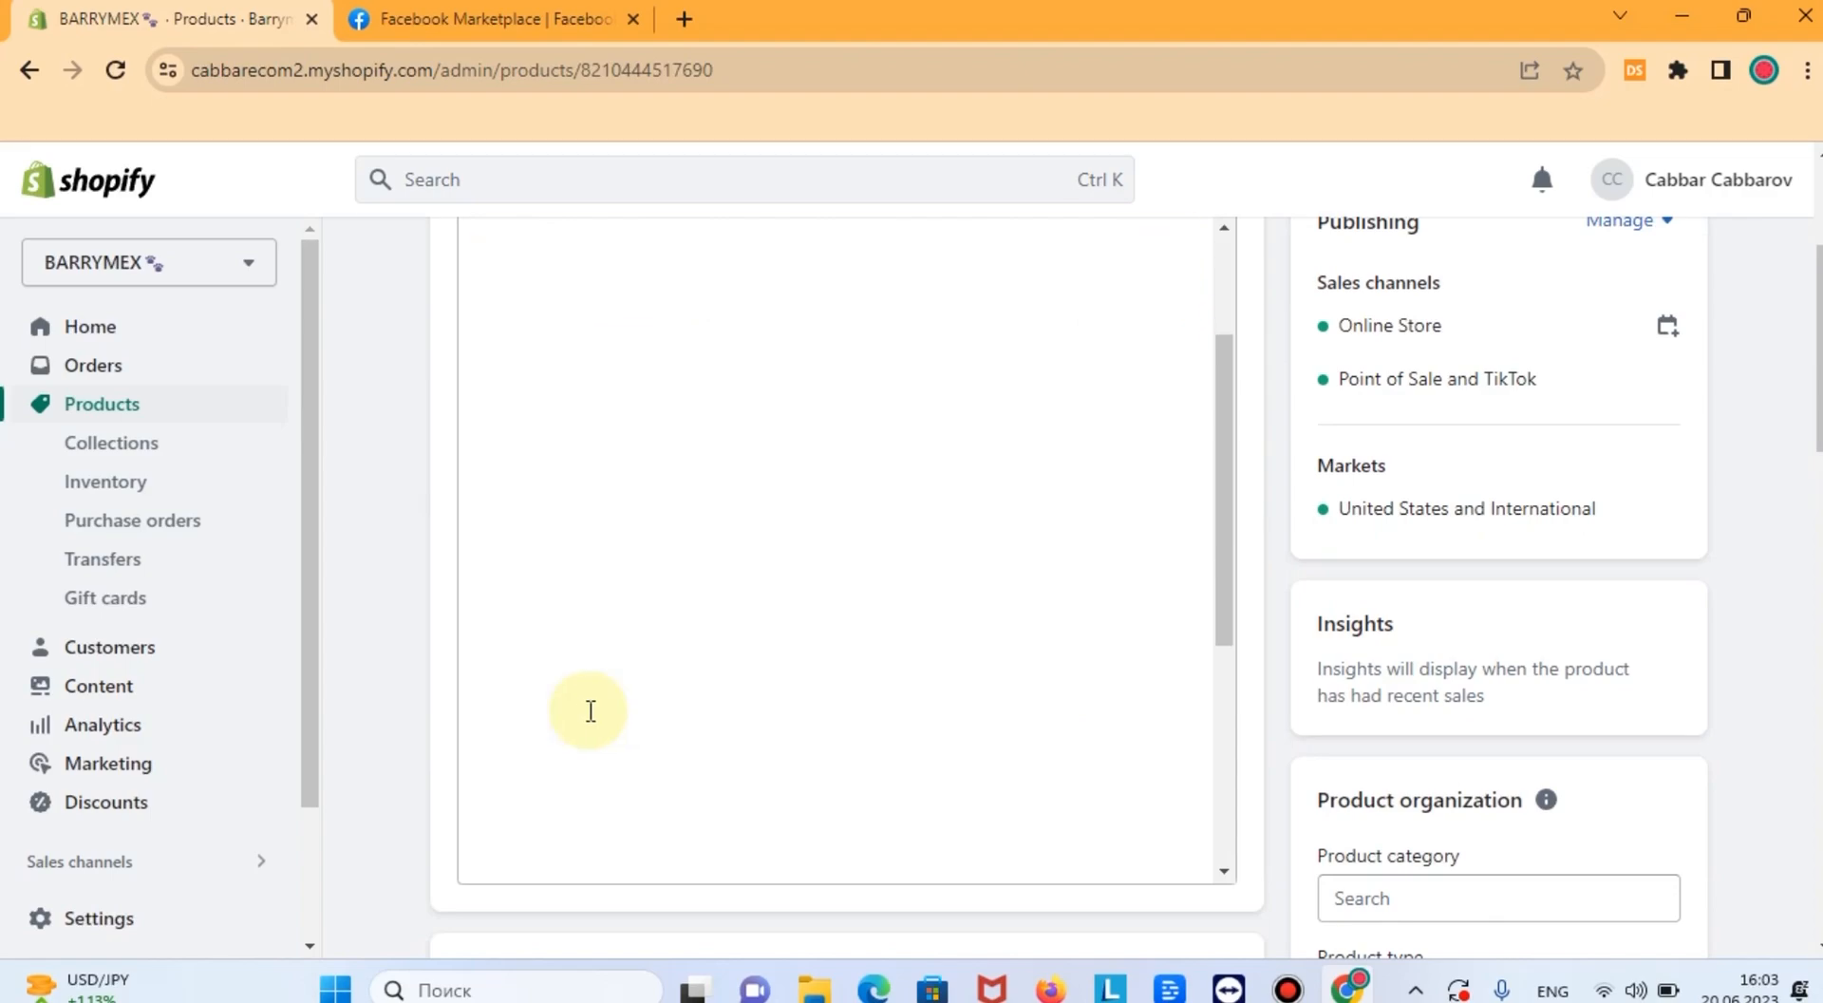
scroll(427, 652, down, 10)
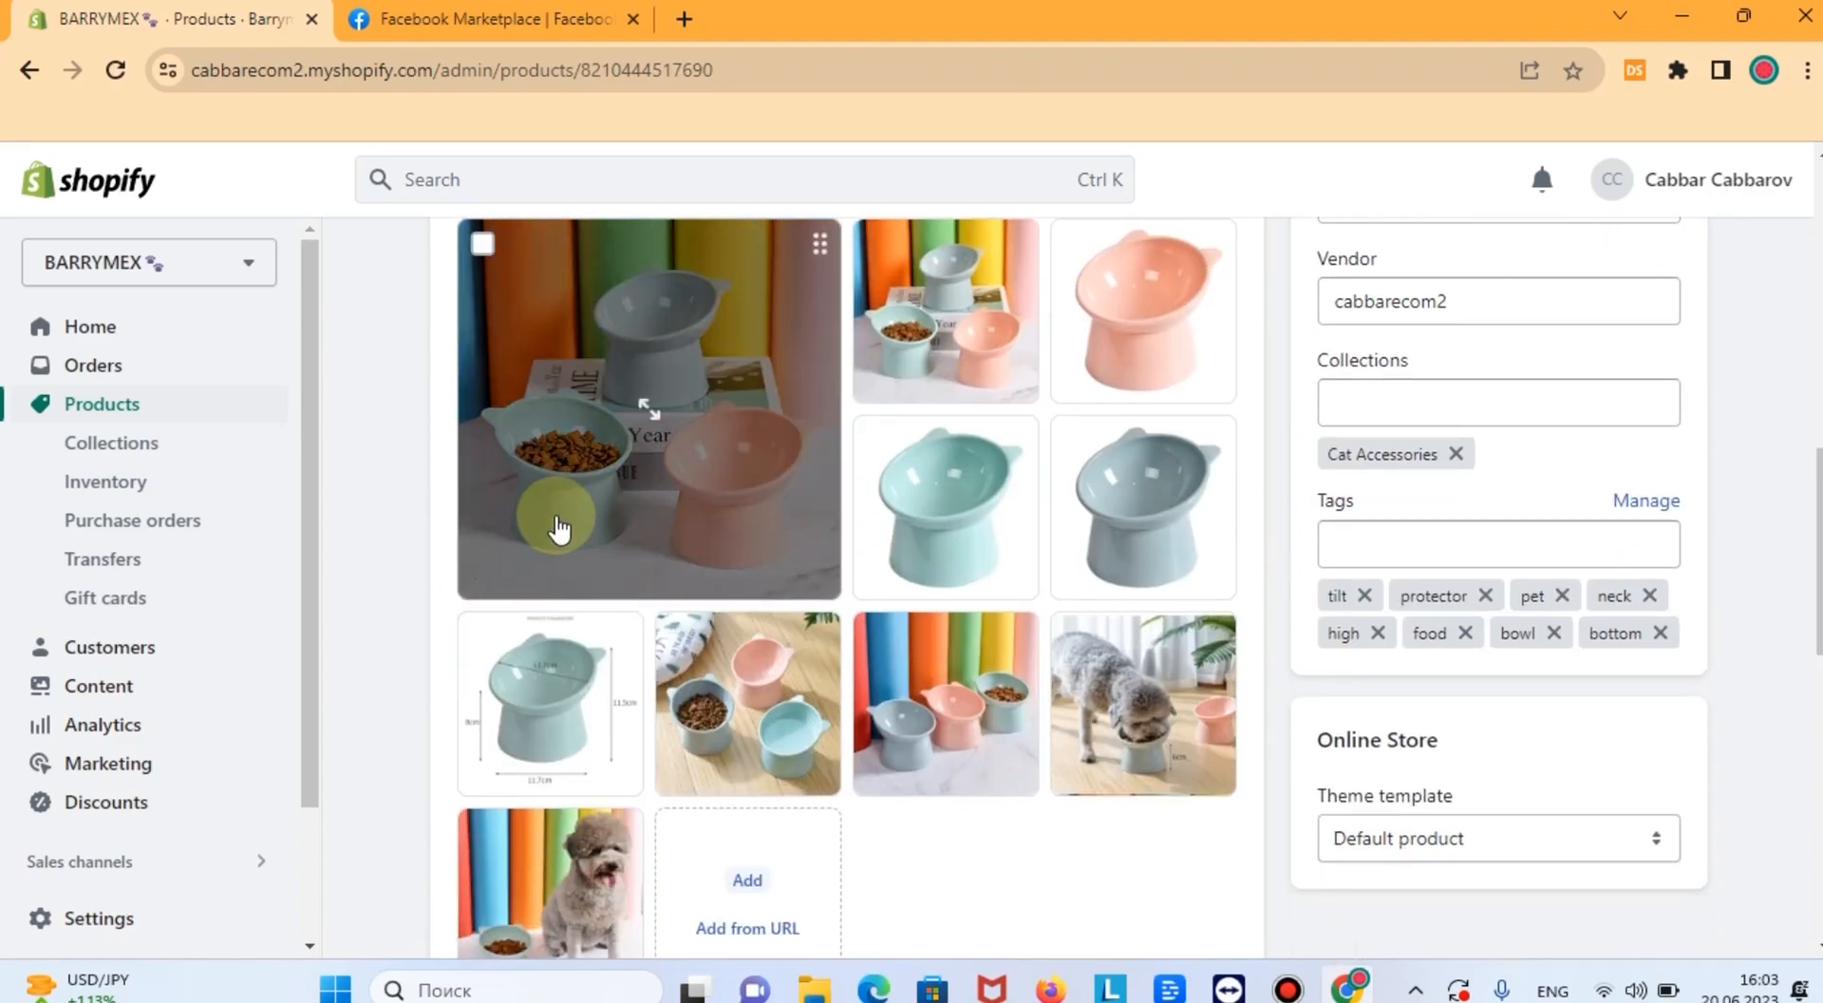
Step: Scroll through the Marketplace pet supplies listings, then open a new browser tab
click(417, 19)
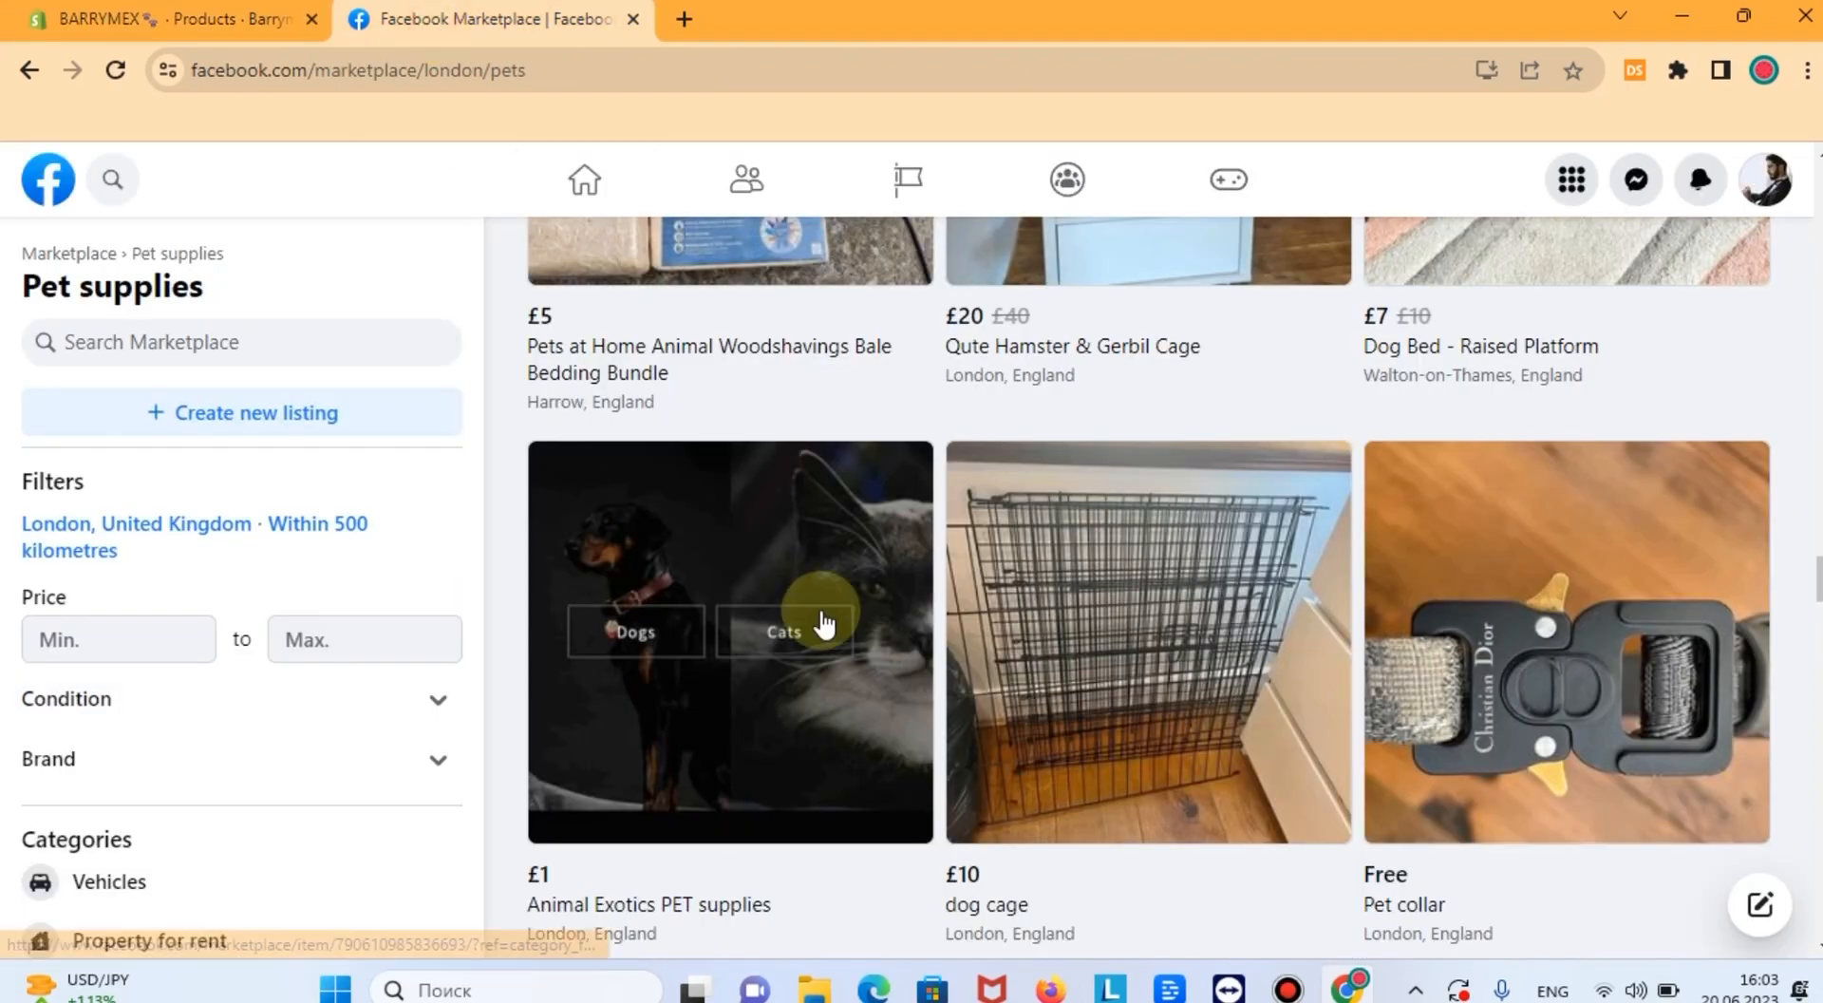
scroll(1267, 644, down, 5)
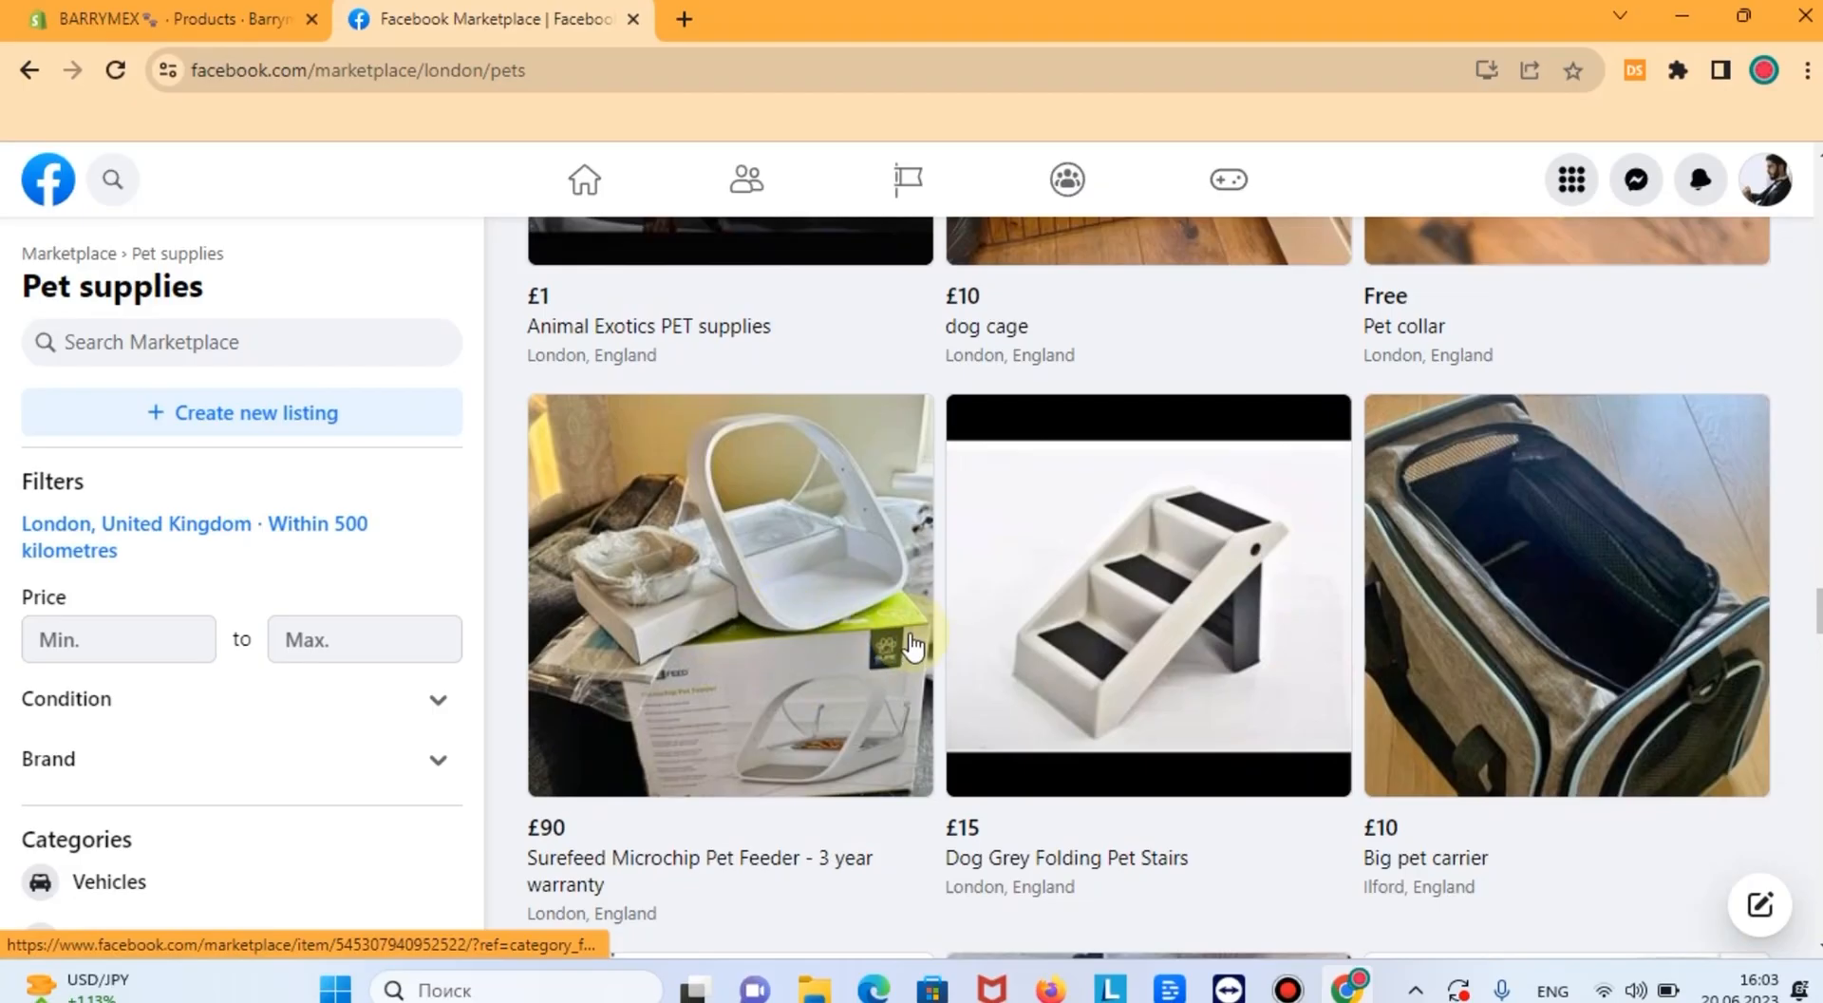
scroll(1178, 644, down, 1)
scroll(1178, 644, down, 8)
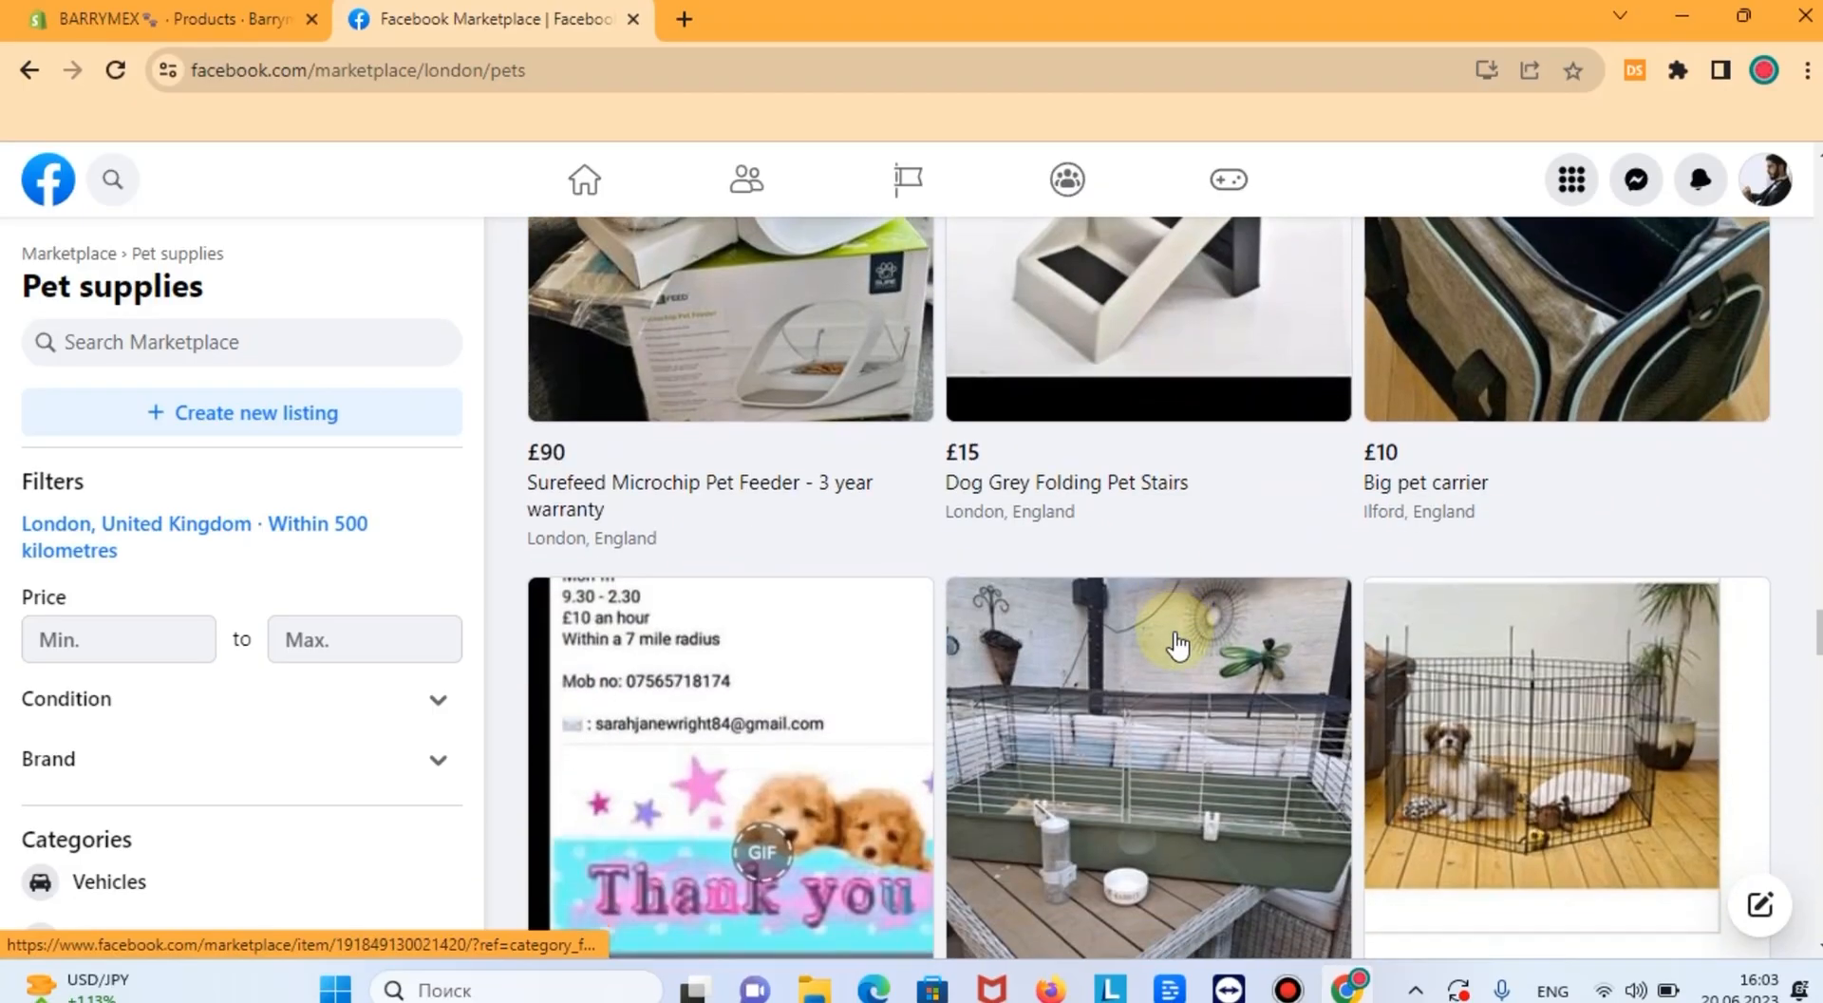
scroll(1178, 644, down, 4)
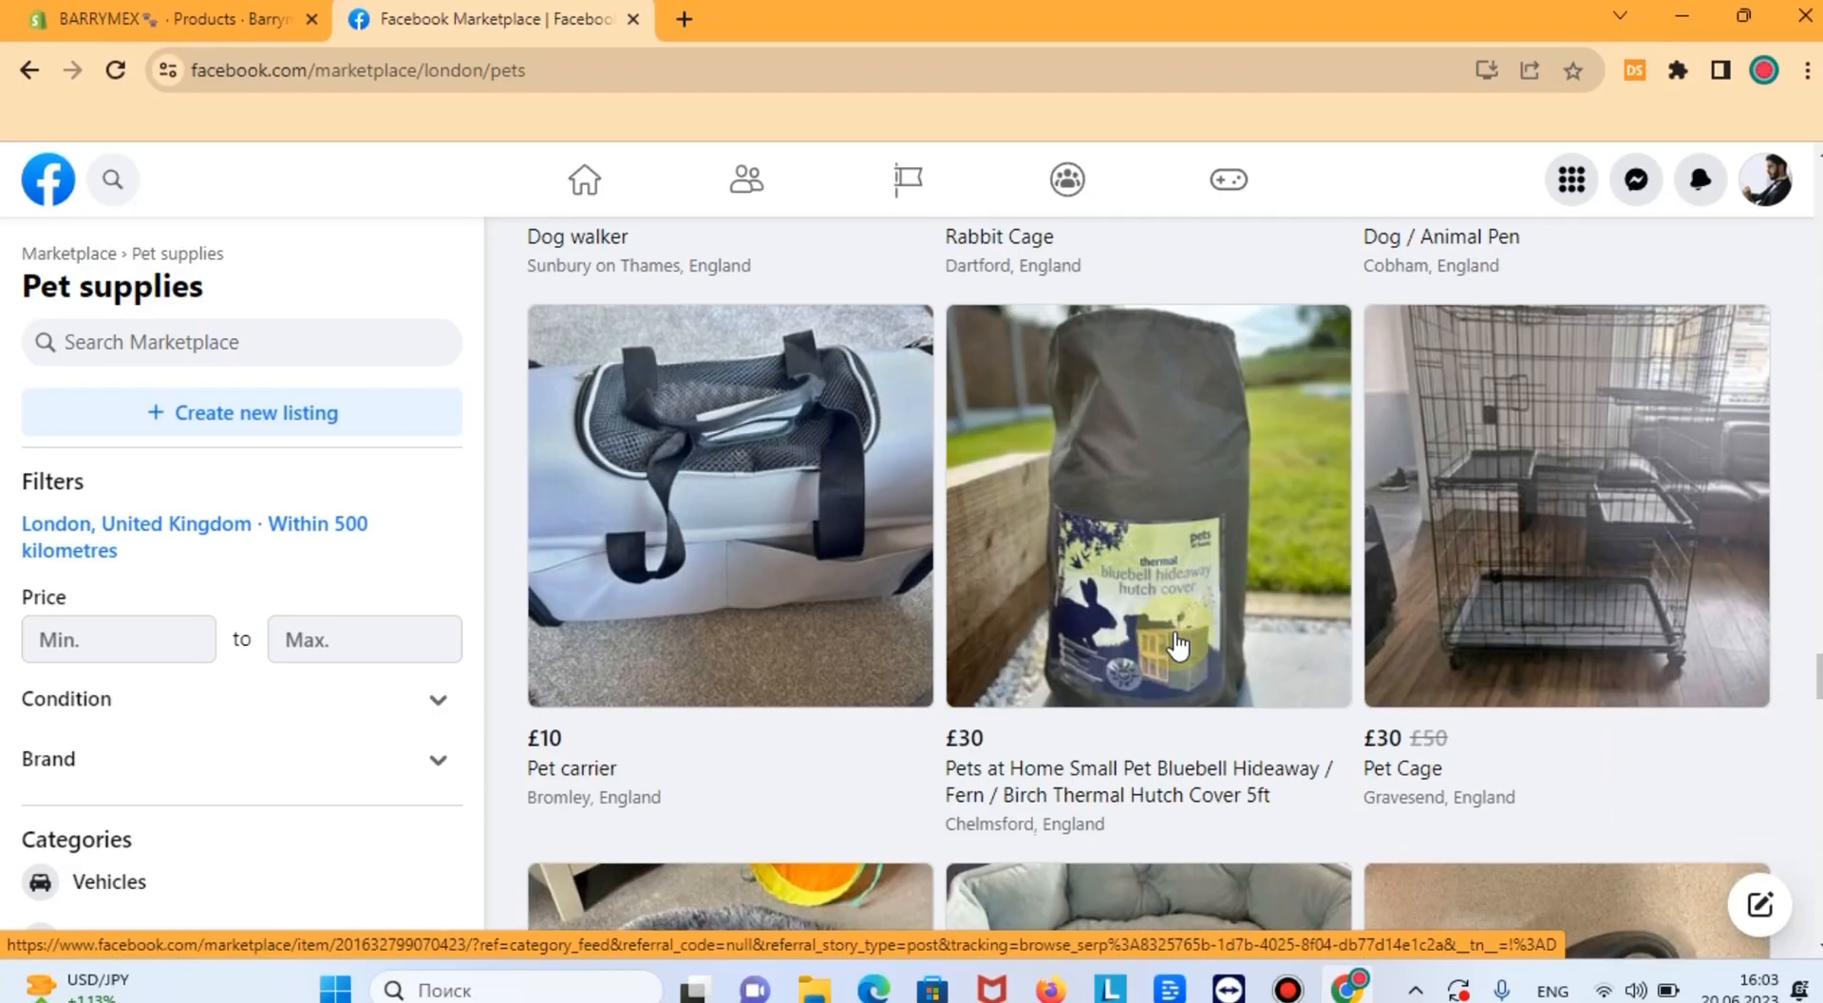
scroll(1177, 644, down, 6)
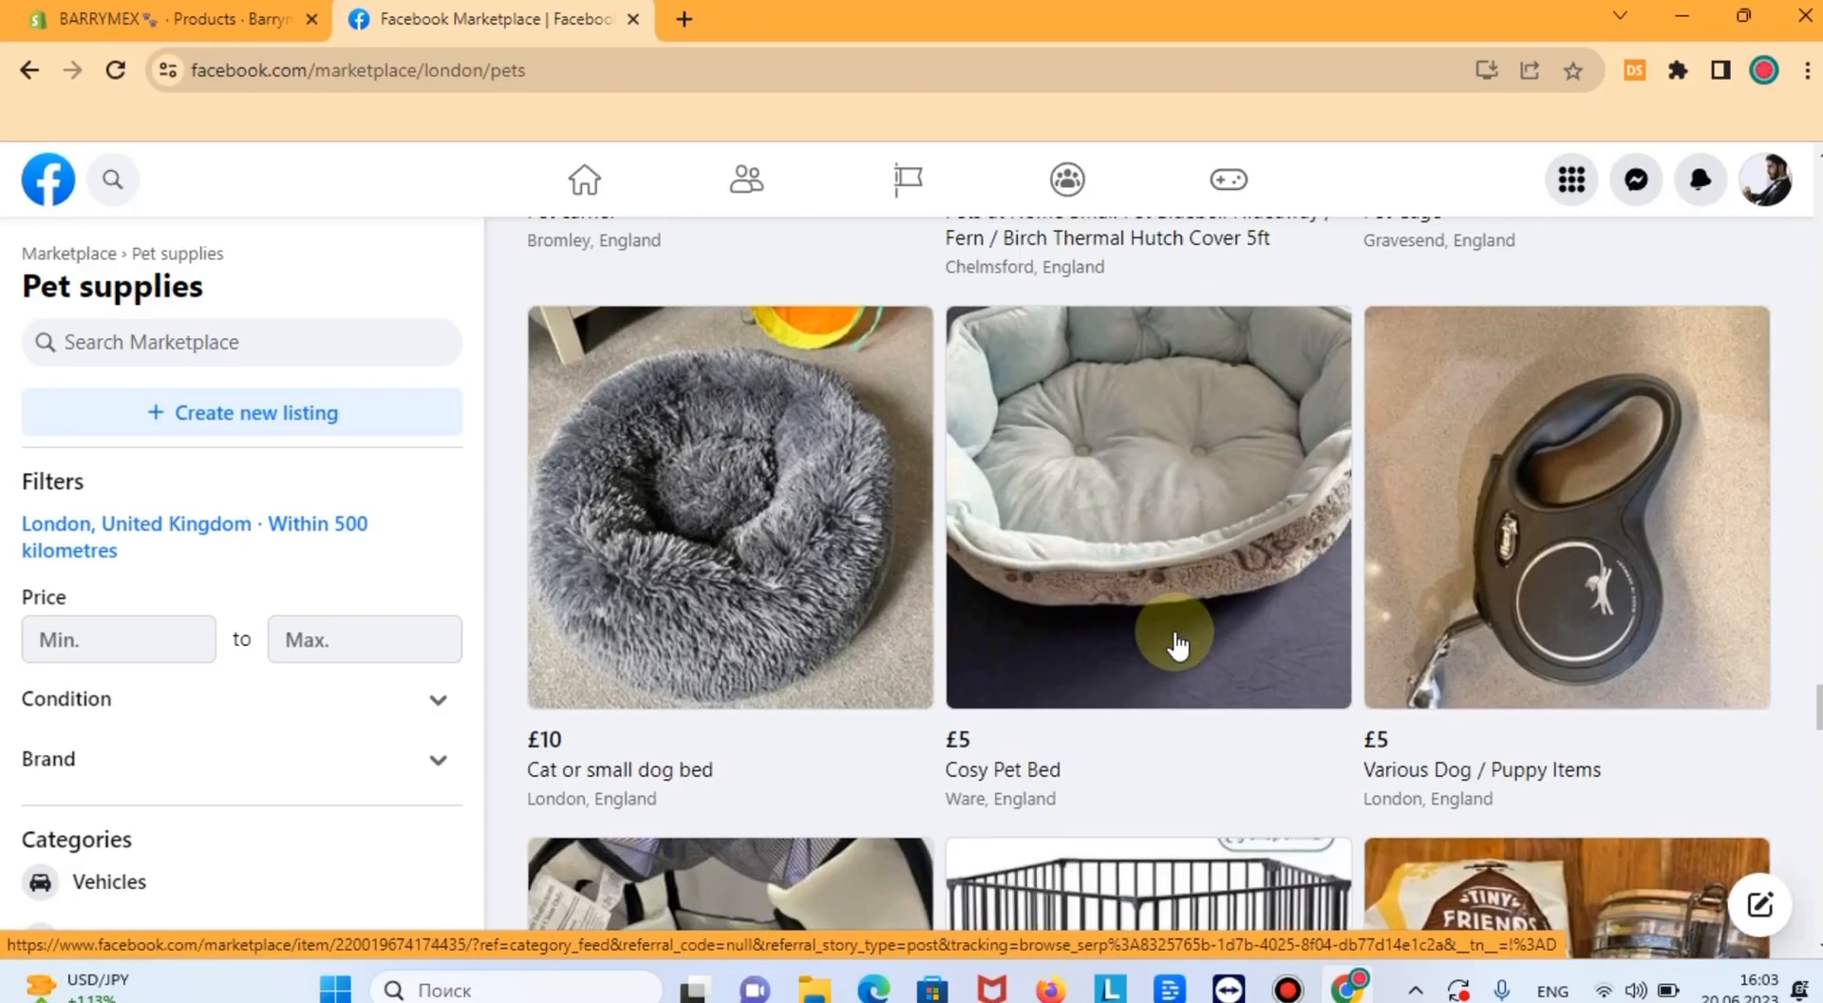
click(684, 19)
Step: Load aliexpress.com in the new tab and return to the Shopify product page
text(alie)
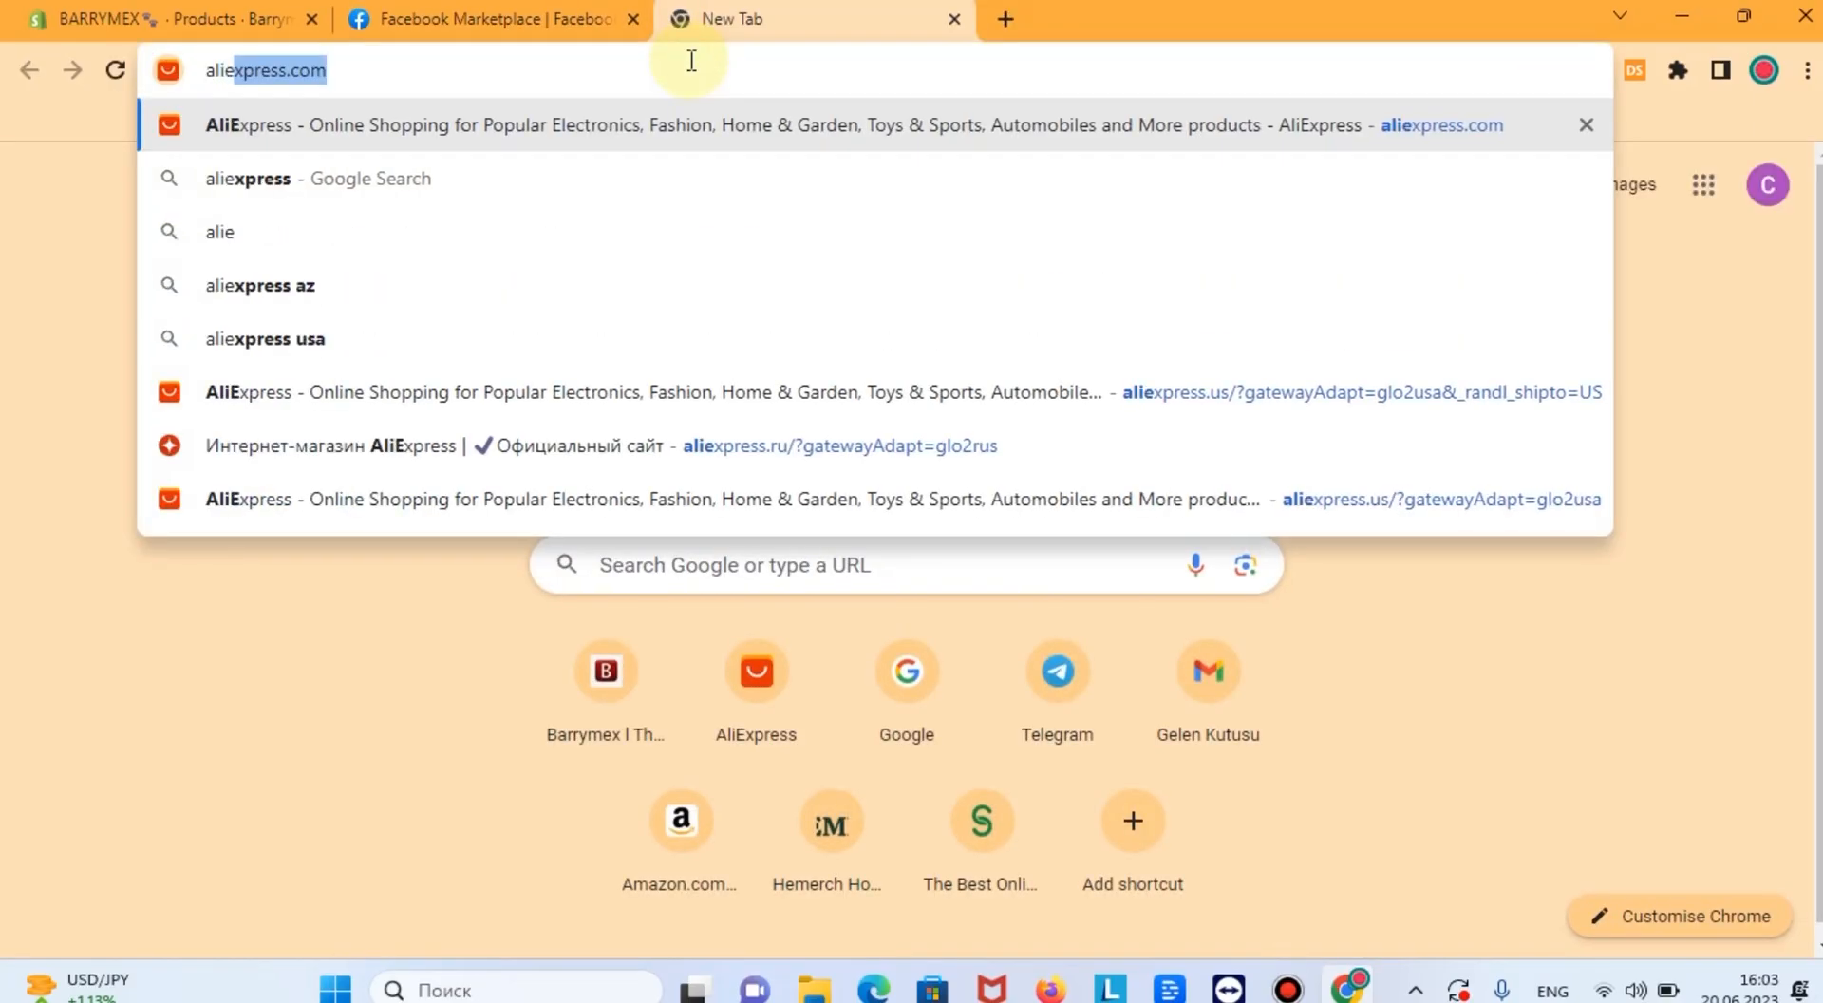
key(Return)
click(231, 24)
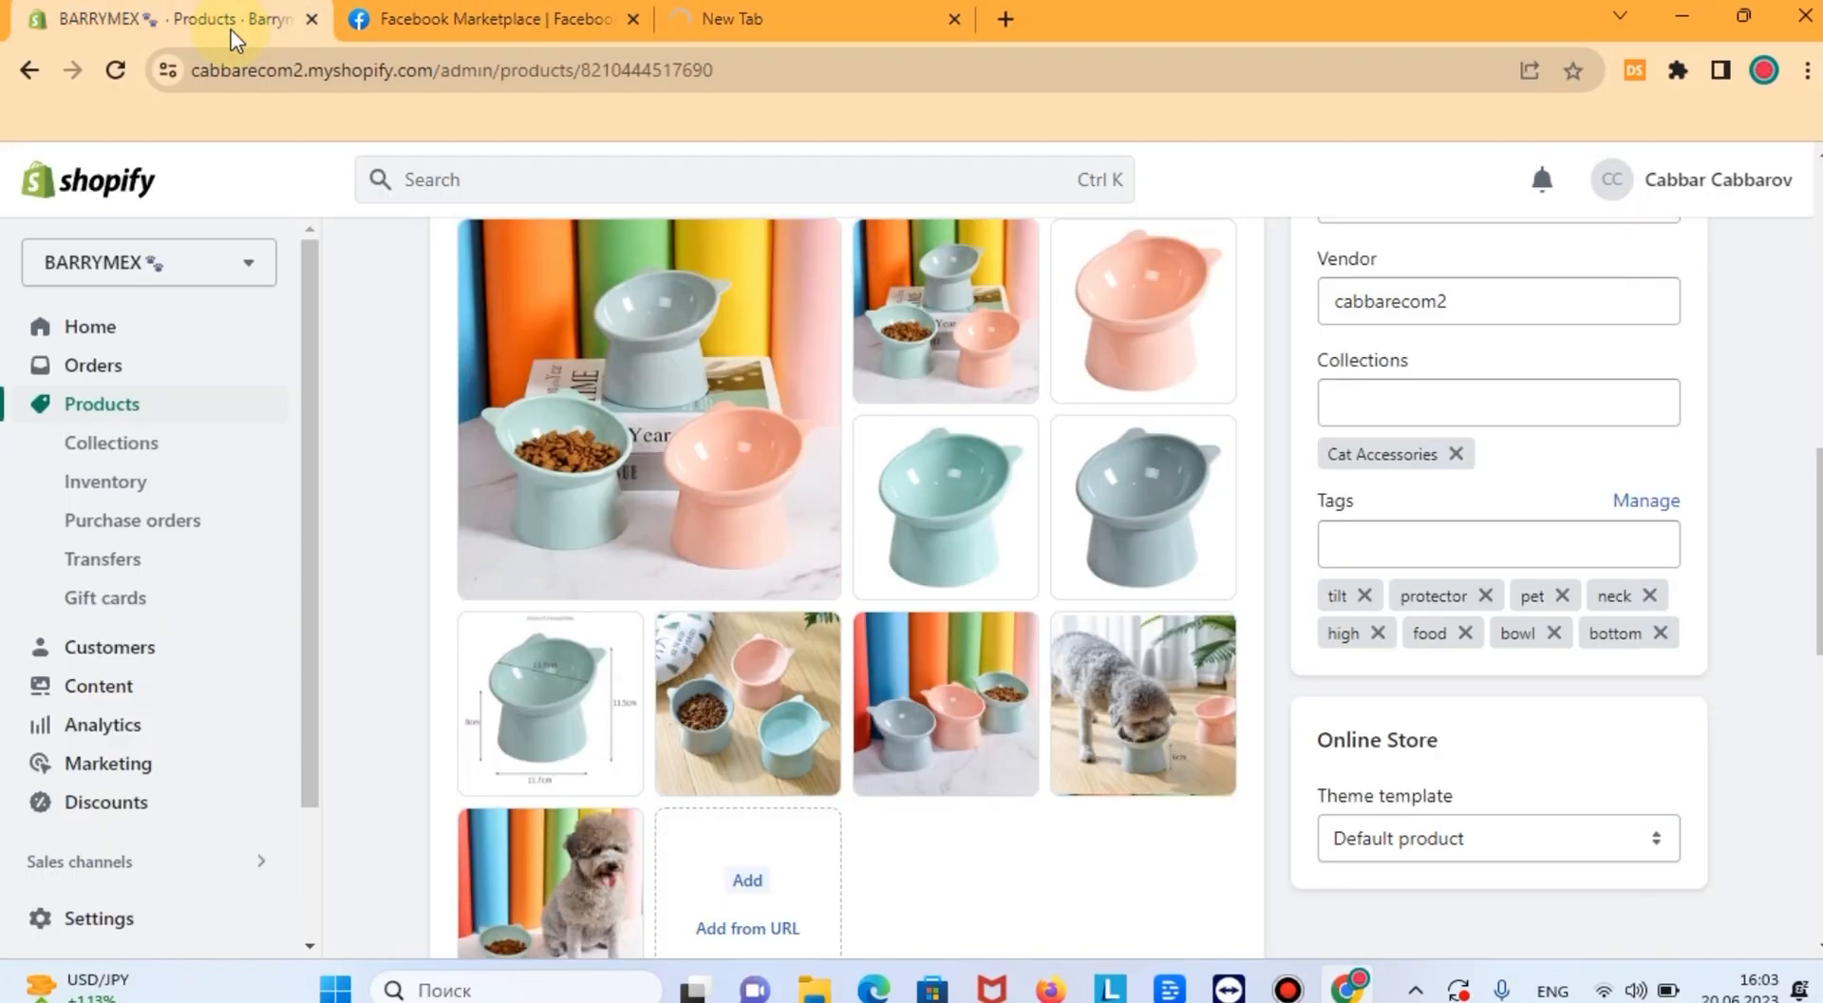
scroll(341, 595, up, 10)
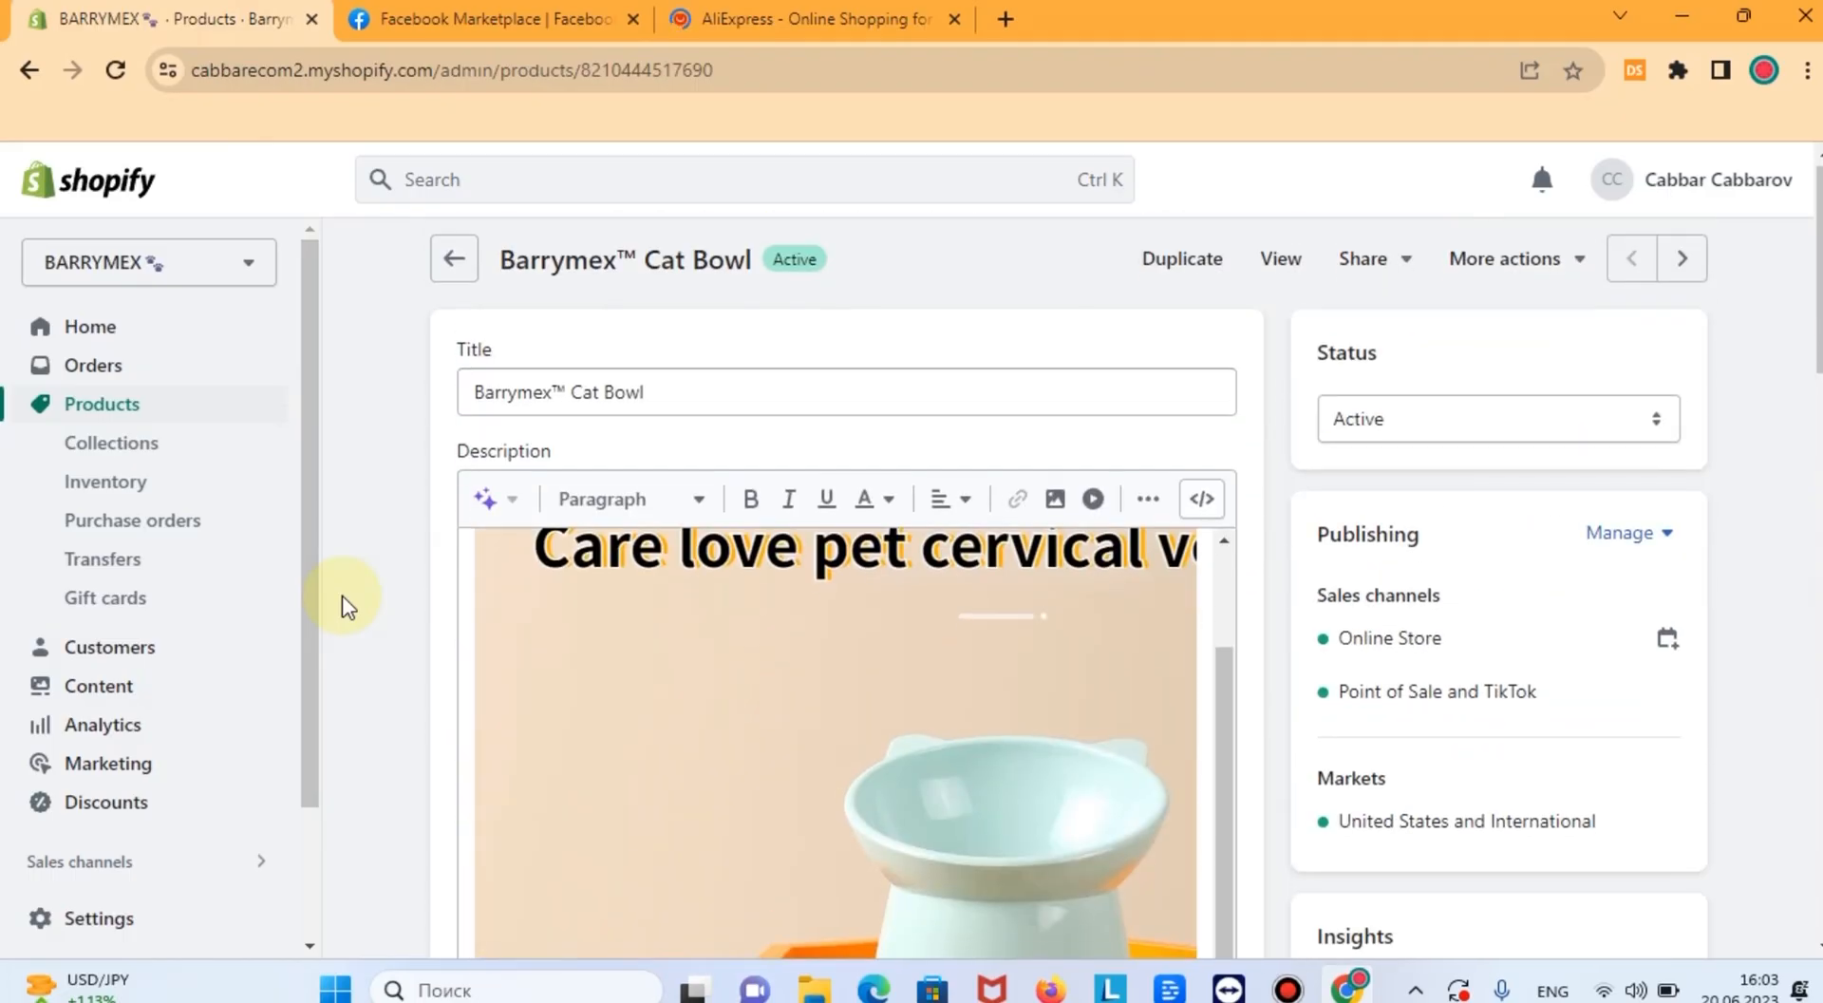
Step: Open the Barrymex™ Cat Brush product and select 'Cat Brush' in its title
click(104, 406)
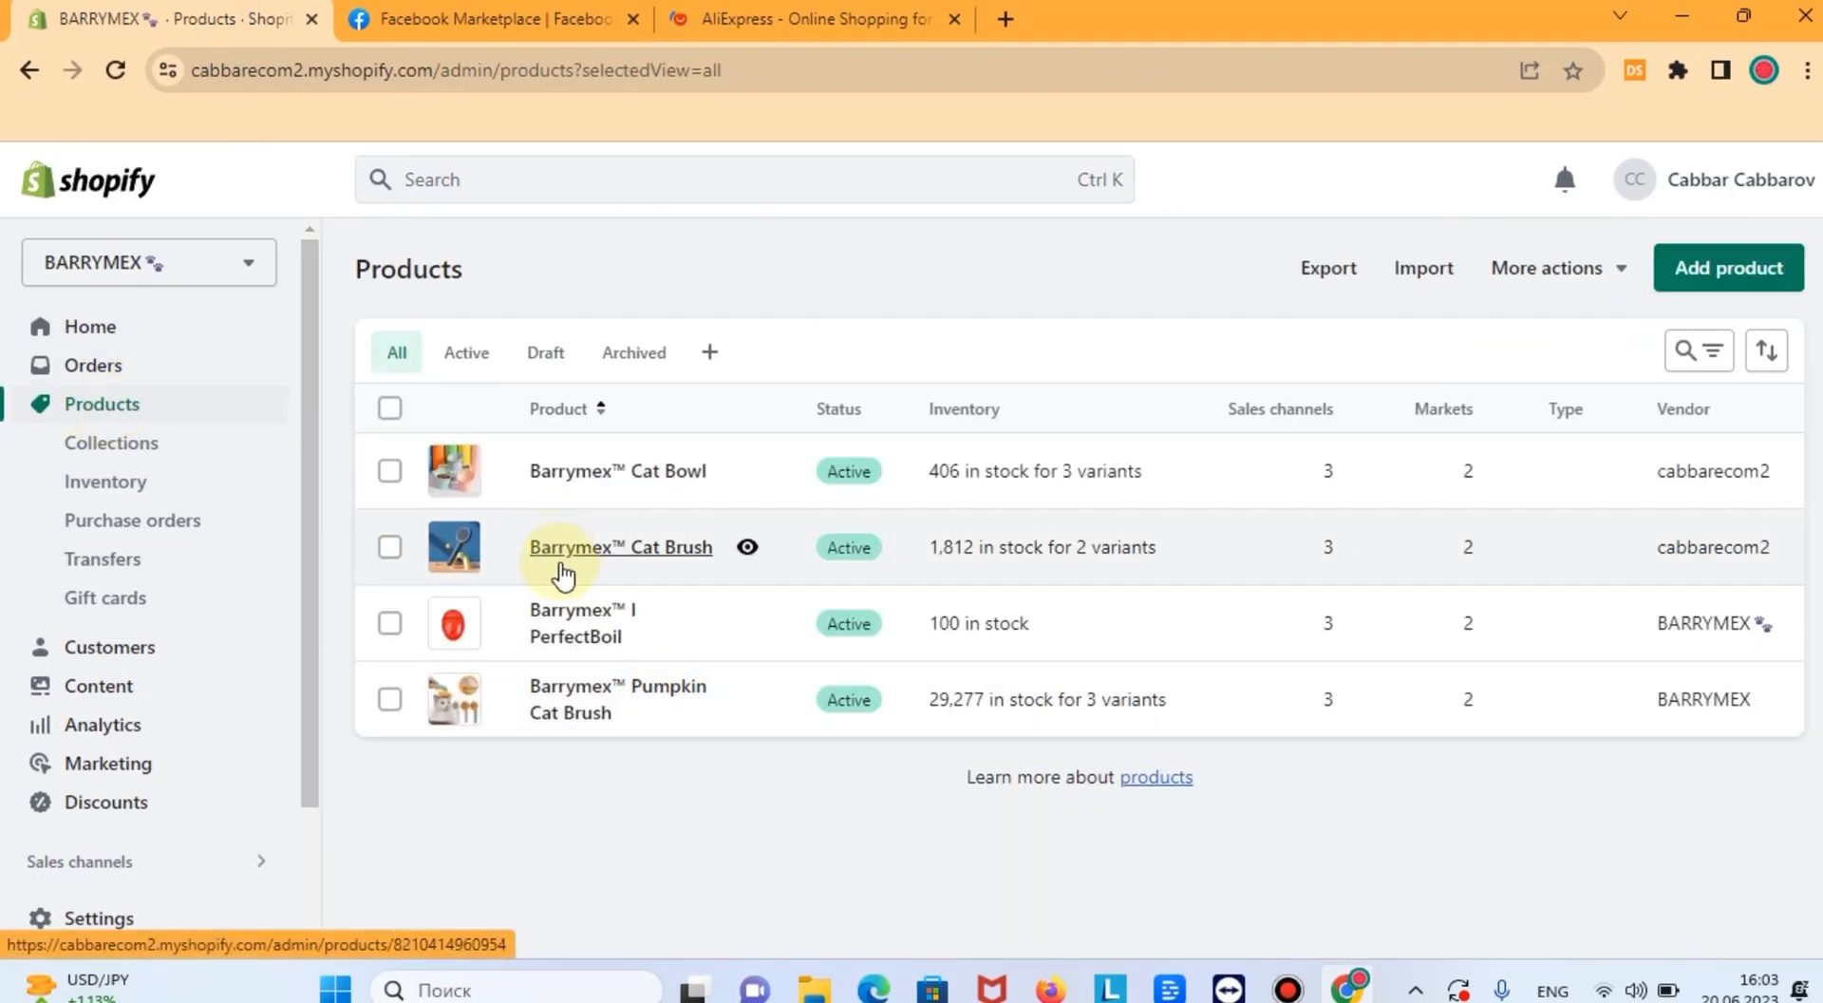
click(567, 556)
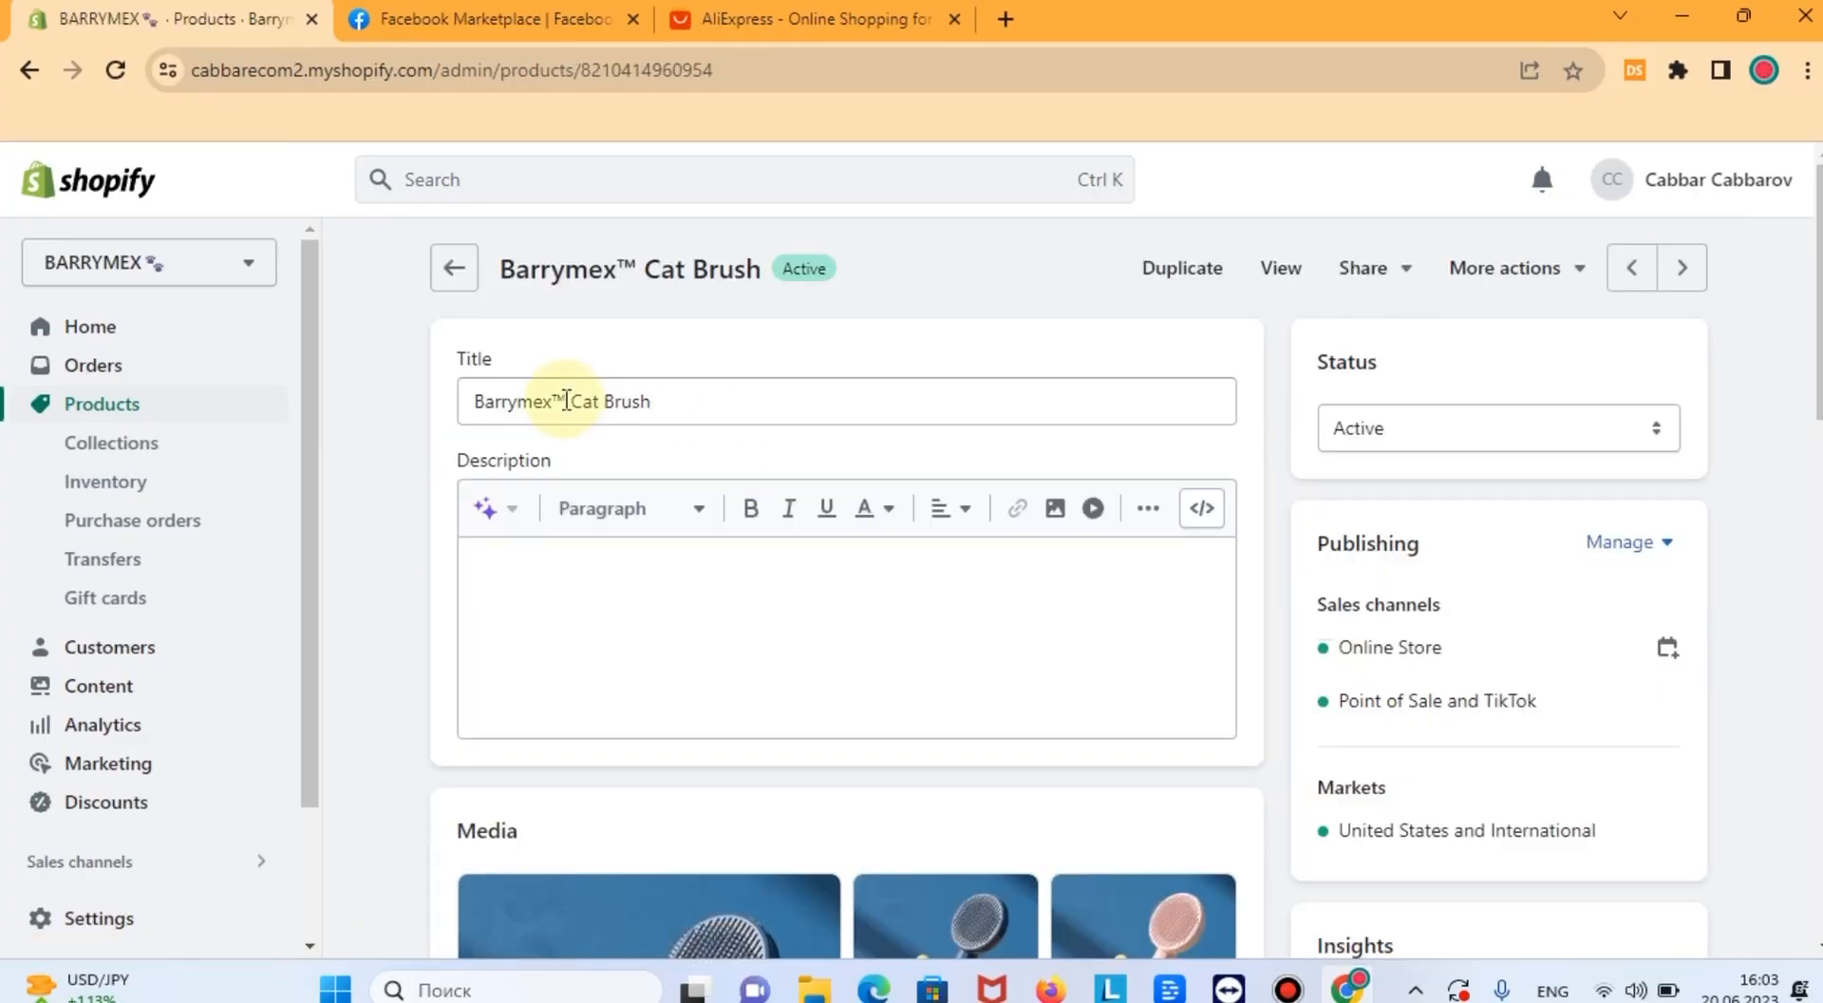
double_click(570, 401)
Step: Search AliExpress for 'Cat Brush', then return to the Cat Brush product in Shopify
click(789, 12)
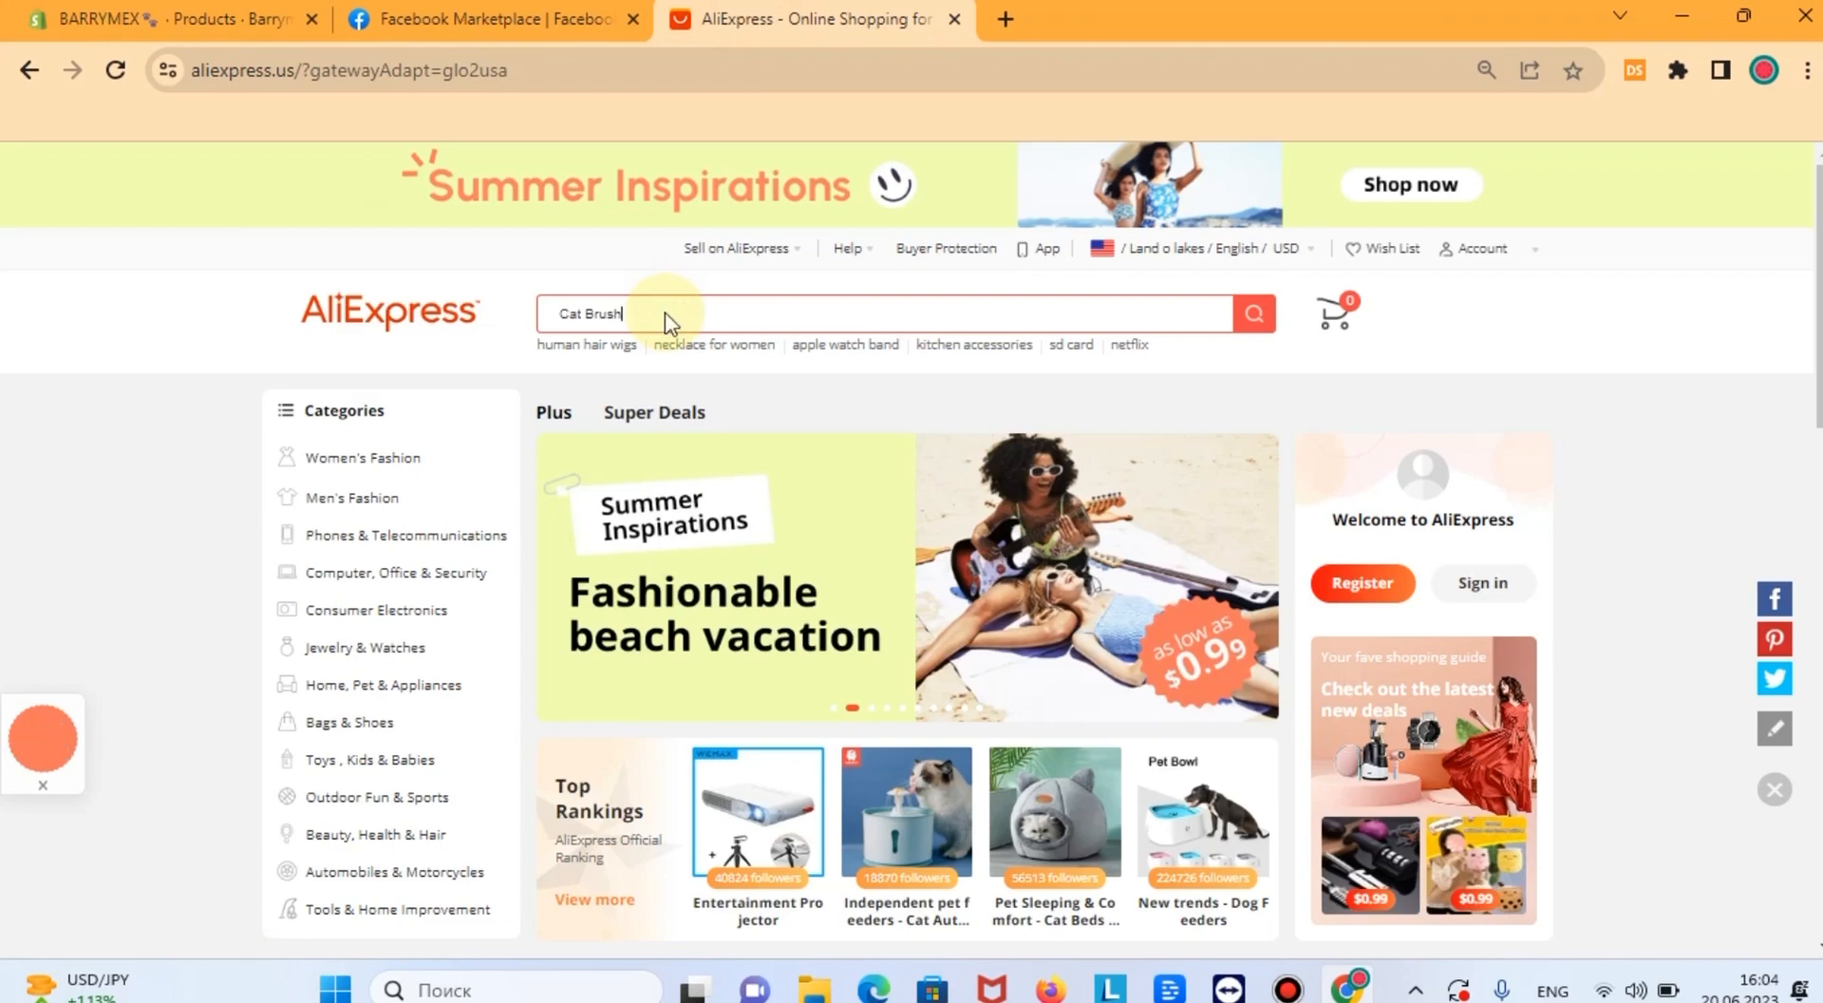
key(Return)
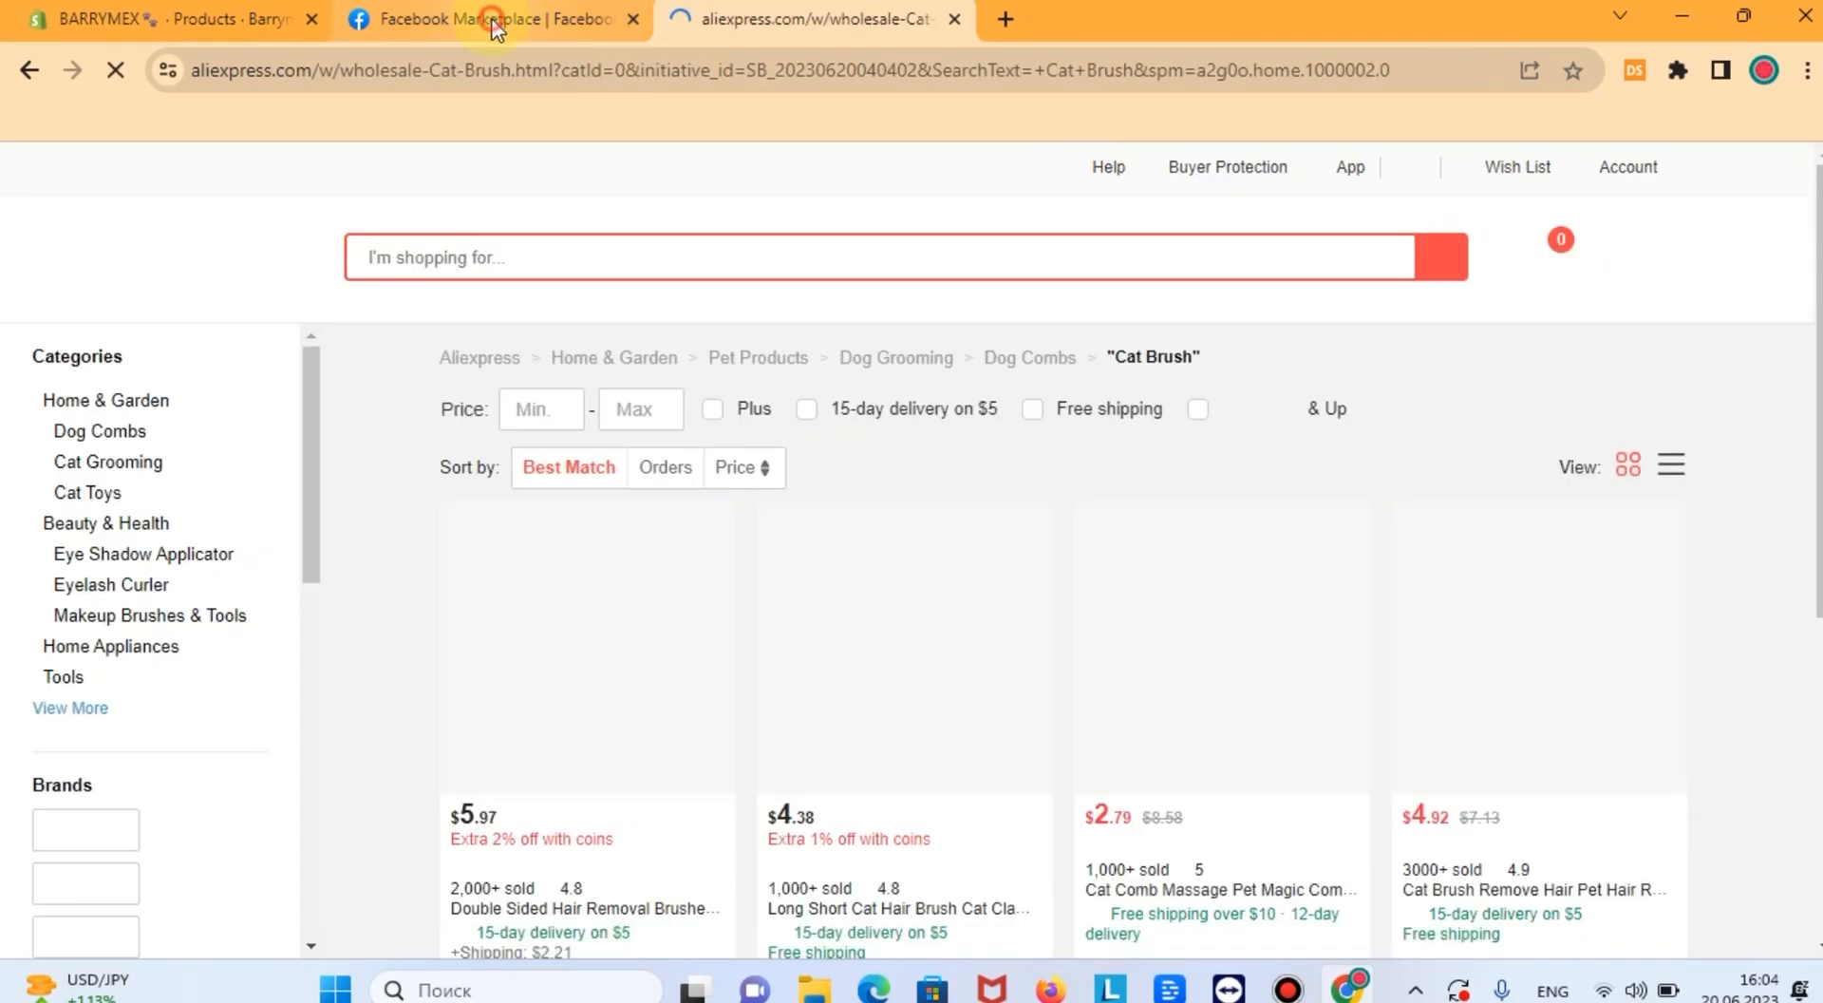
click(503, 13)
click(122, 31)
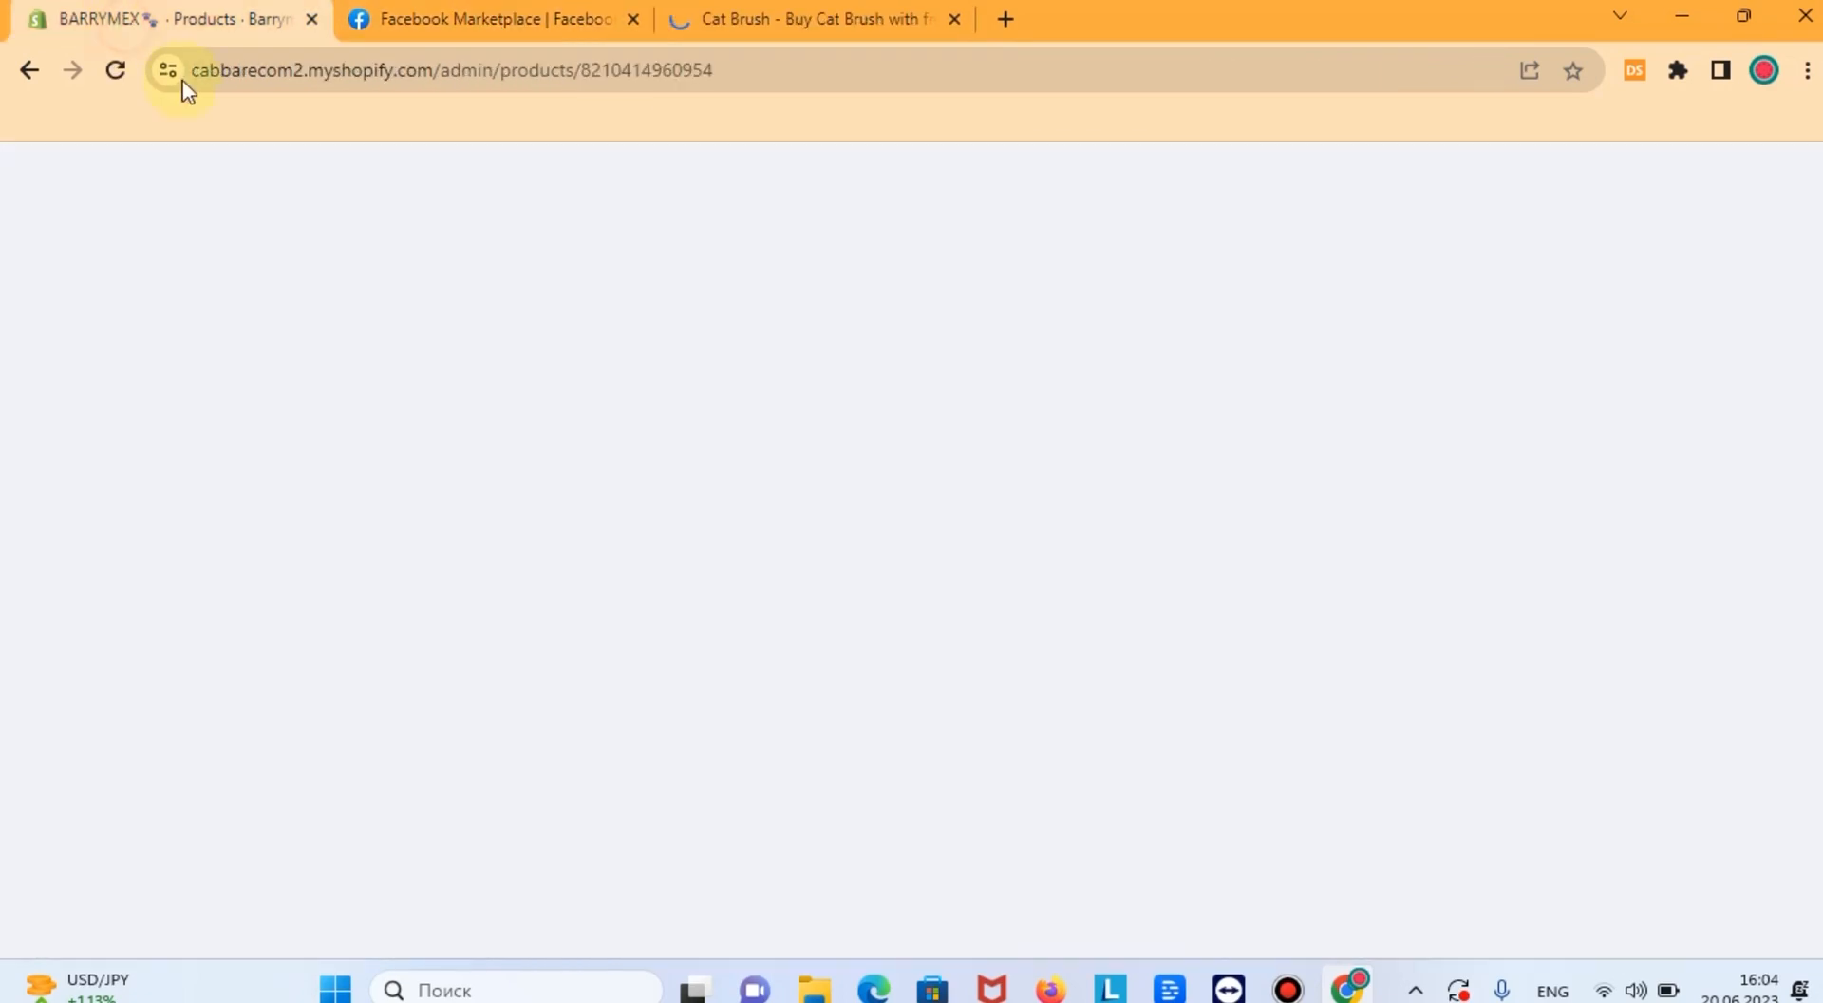
click(419, 578)
scroll(419, 579, down, 5)
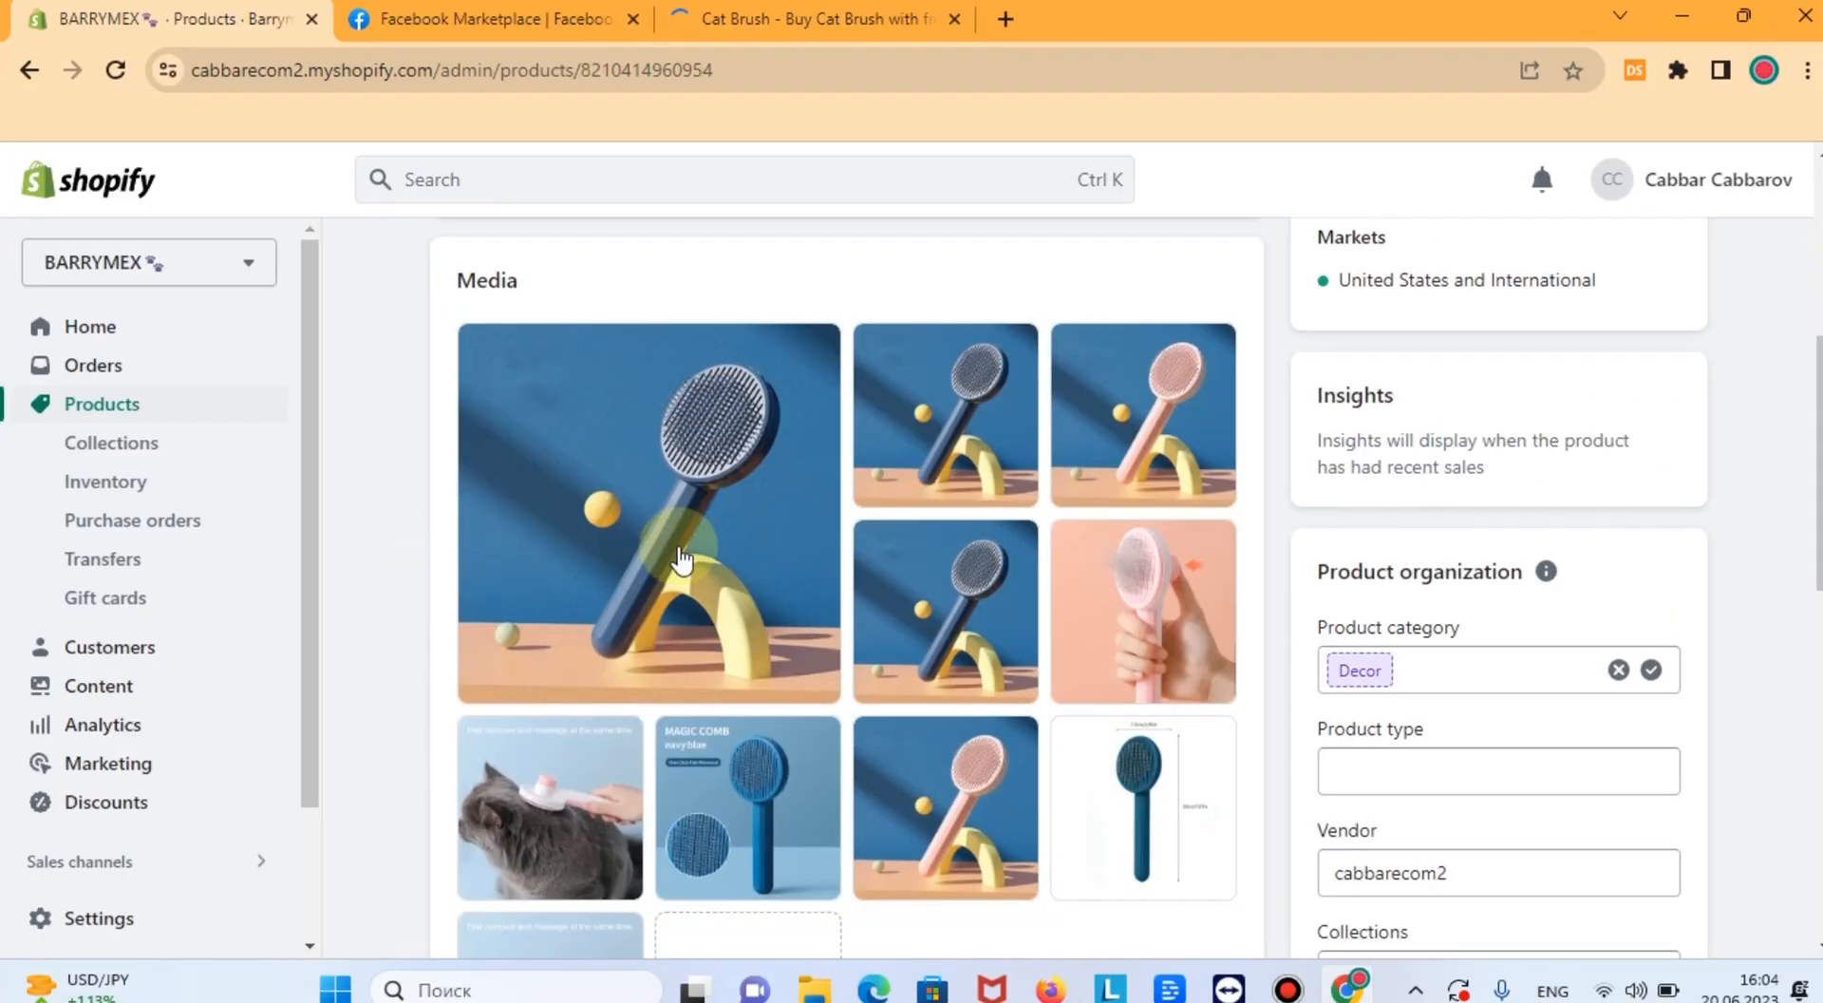
Step: Compare results against the Shopify photos and open the $2.79 Cat Comb Massage product
click(737, 30)
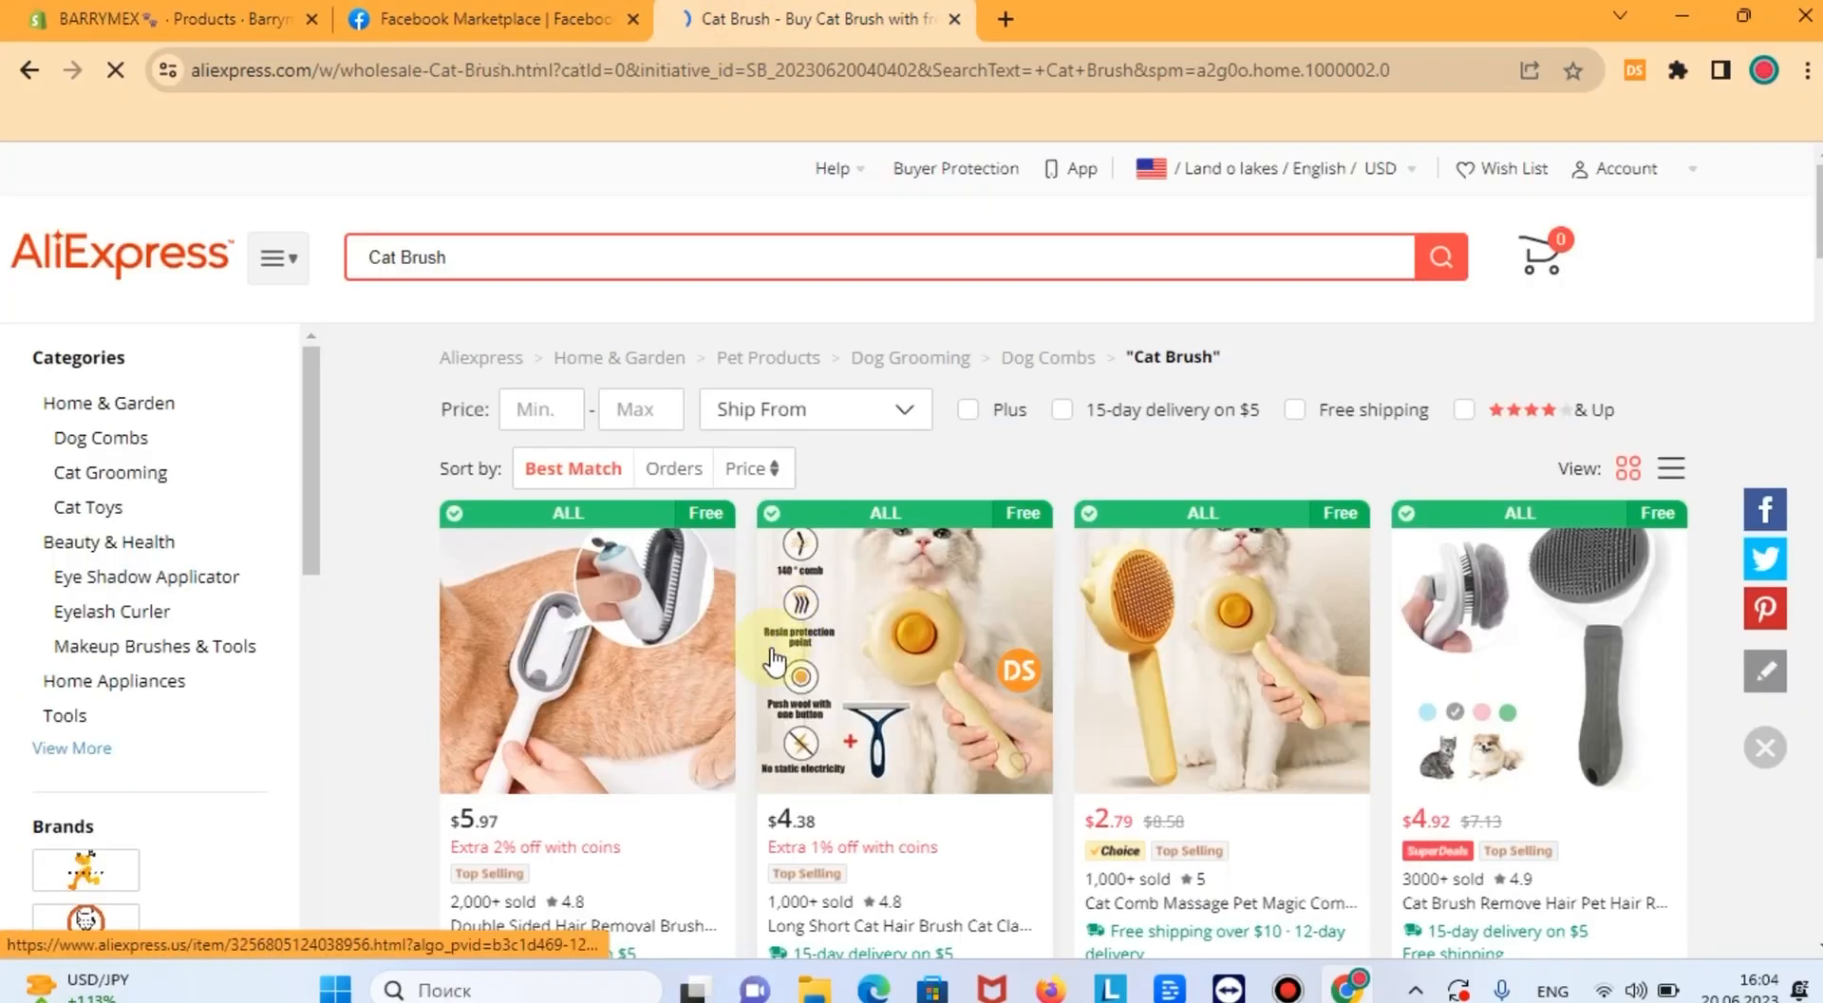
scroll(917, 708, down, 2)
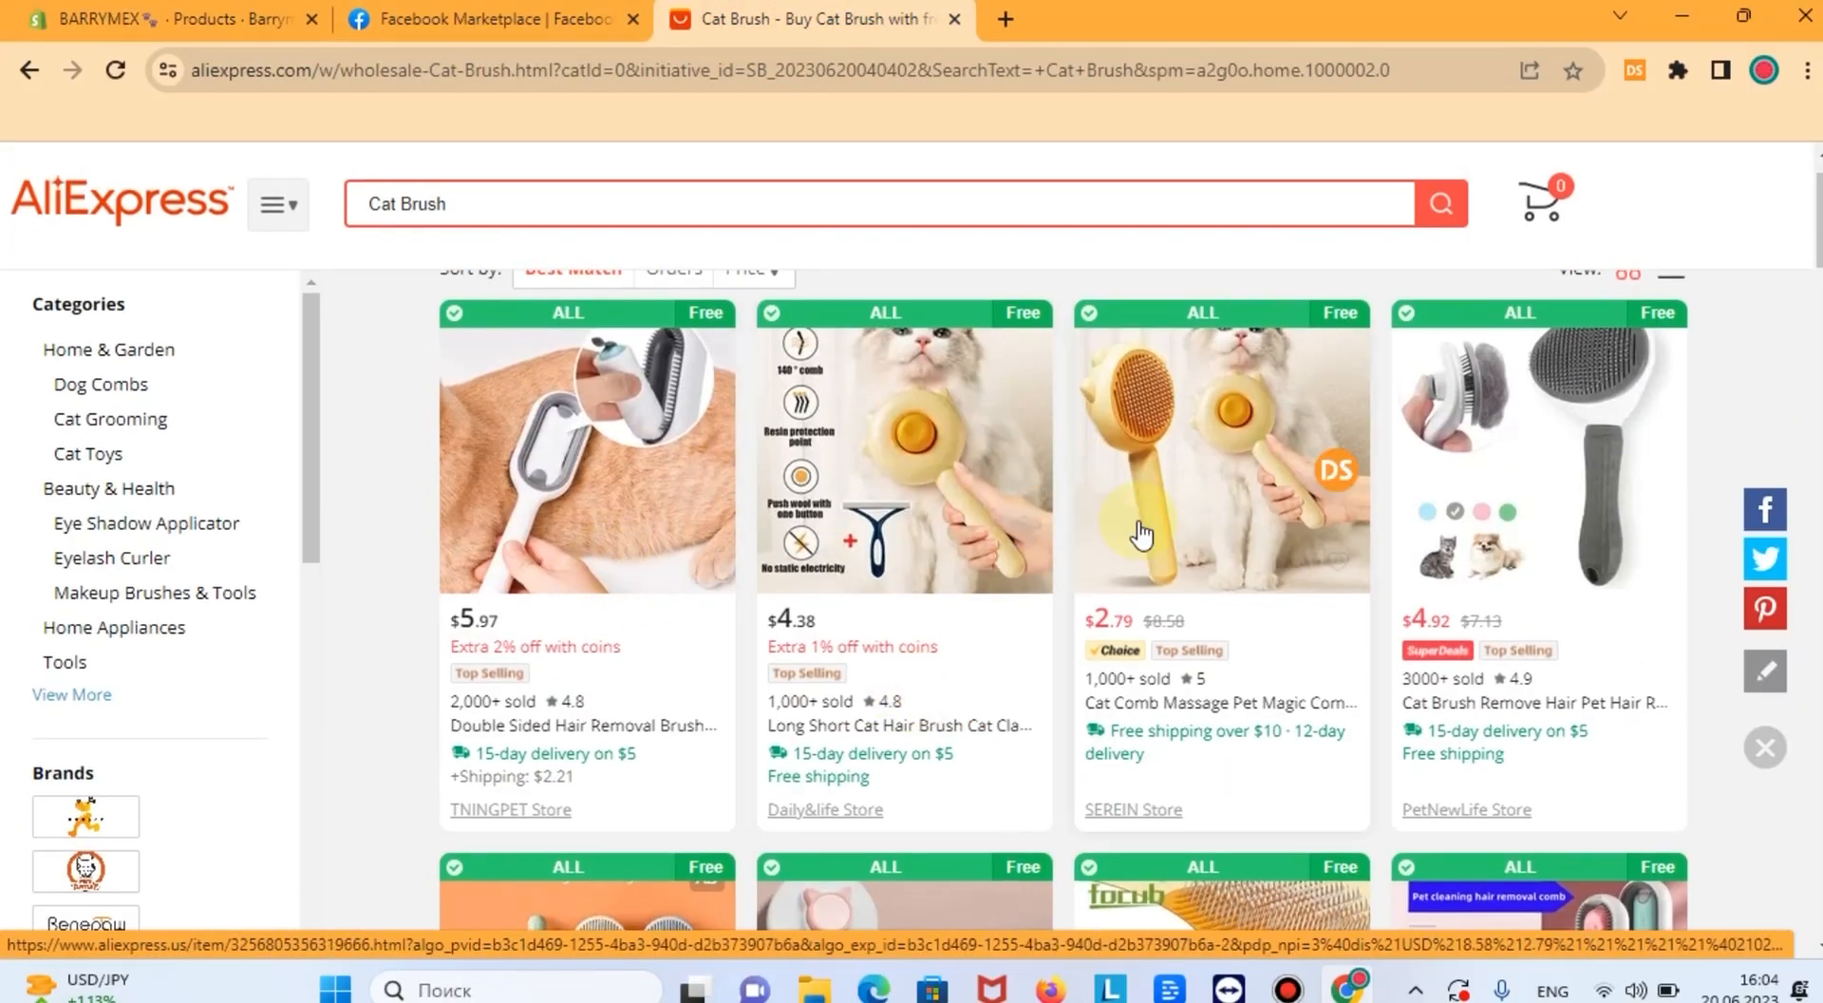
click(121, 34)
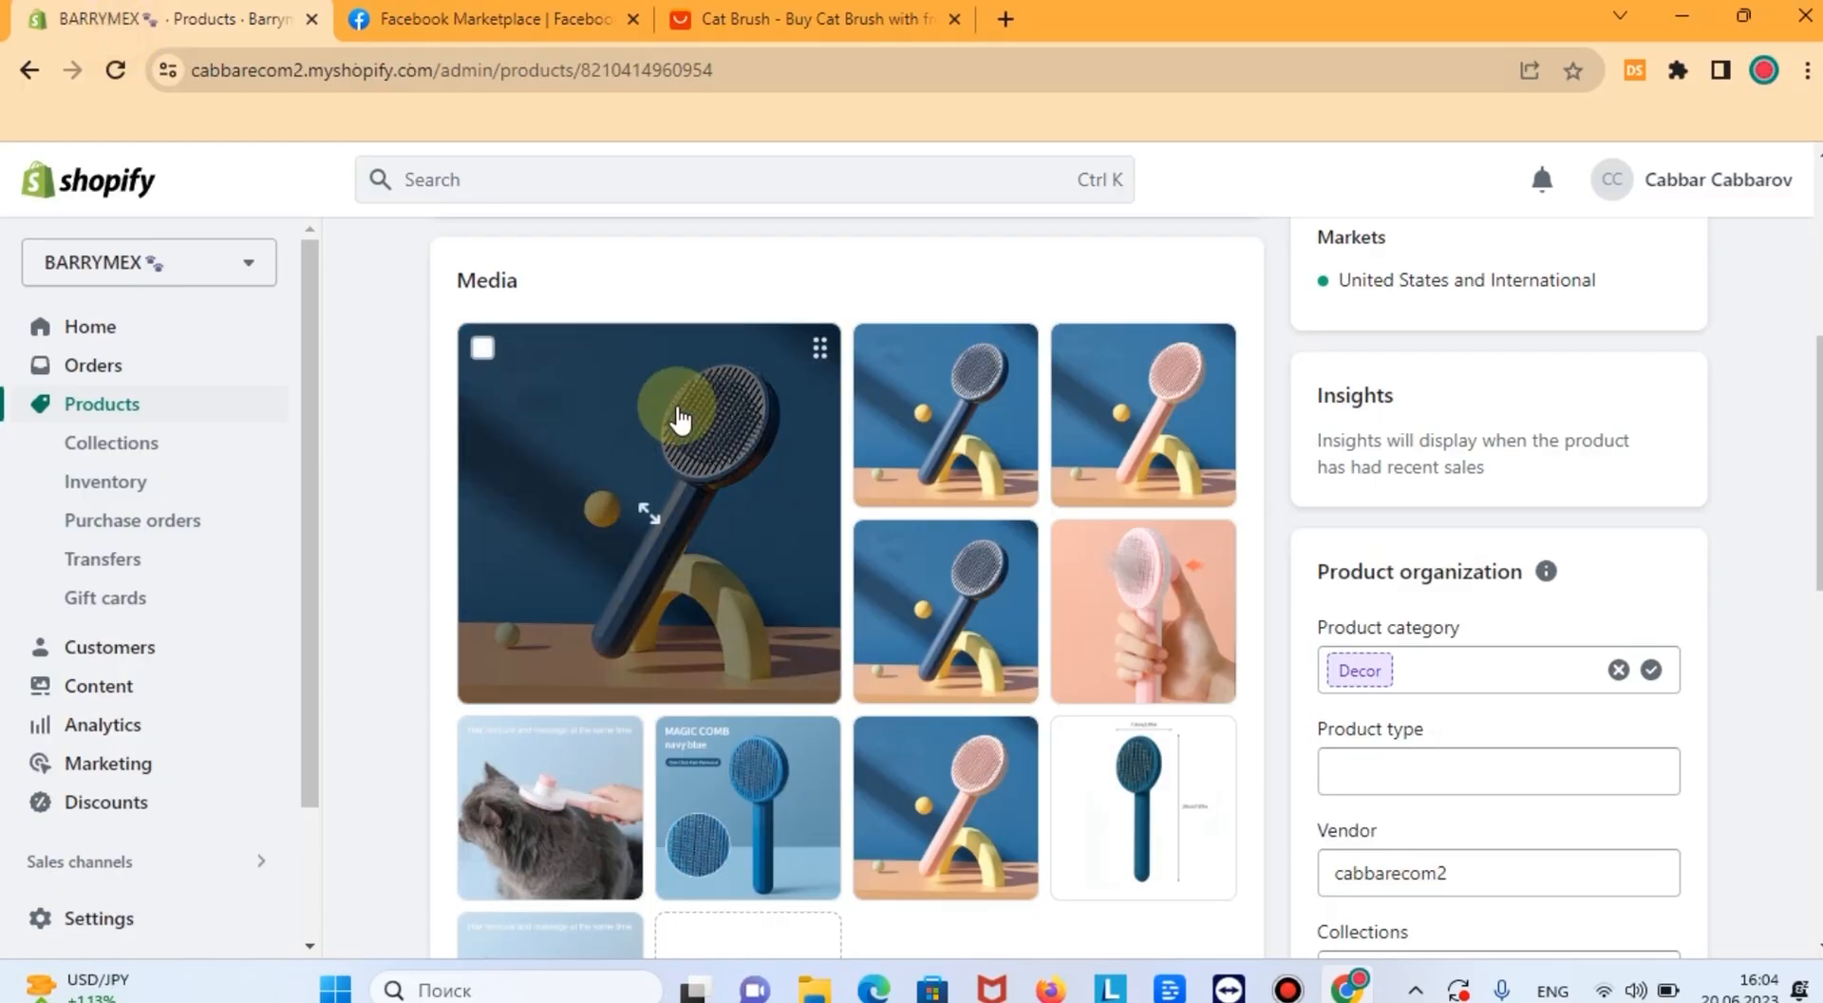
click(828, 21)
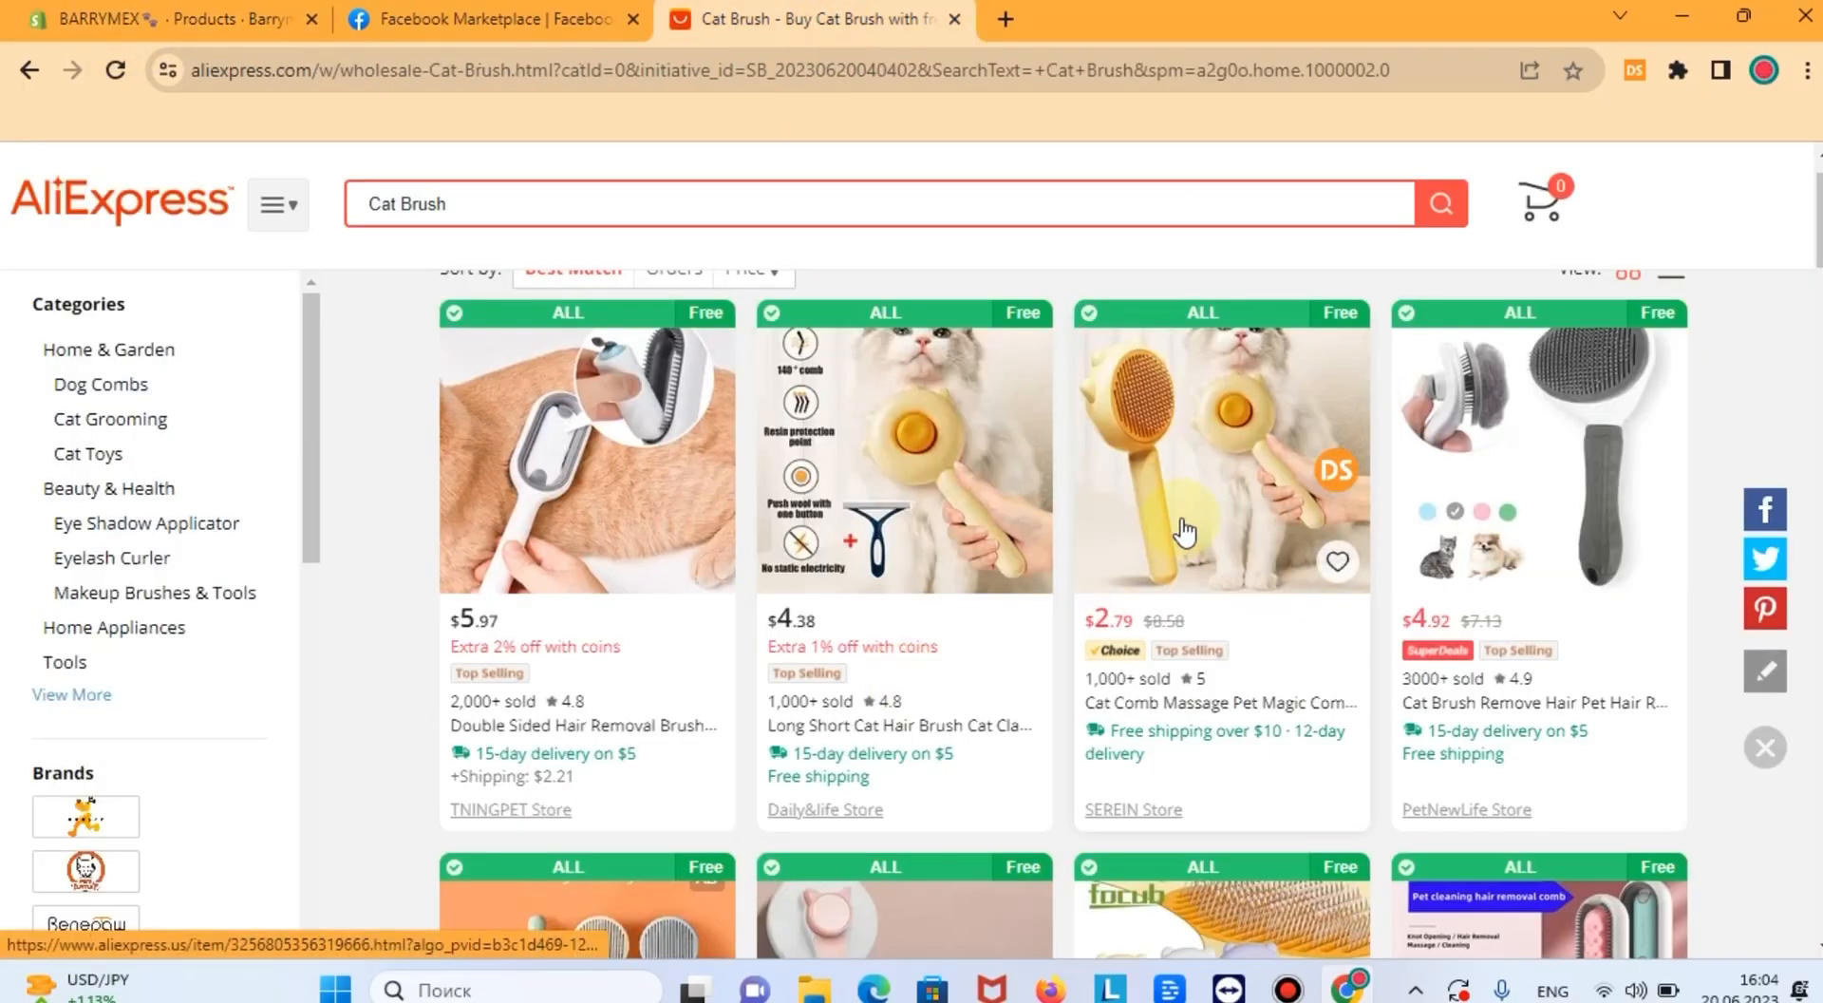
scroll(1184, 532, down, 4)
scroll(1181, 522, up, 3)
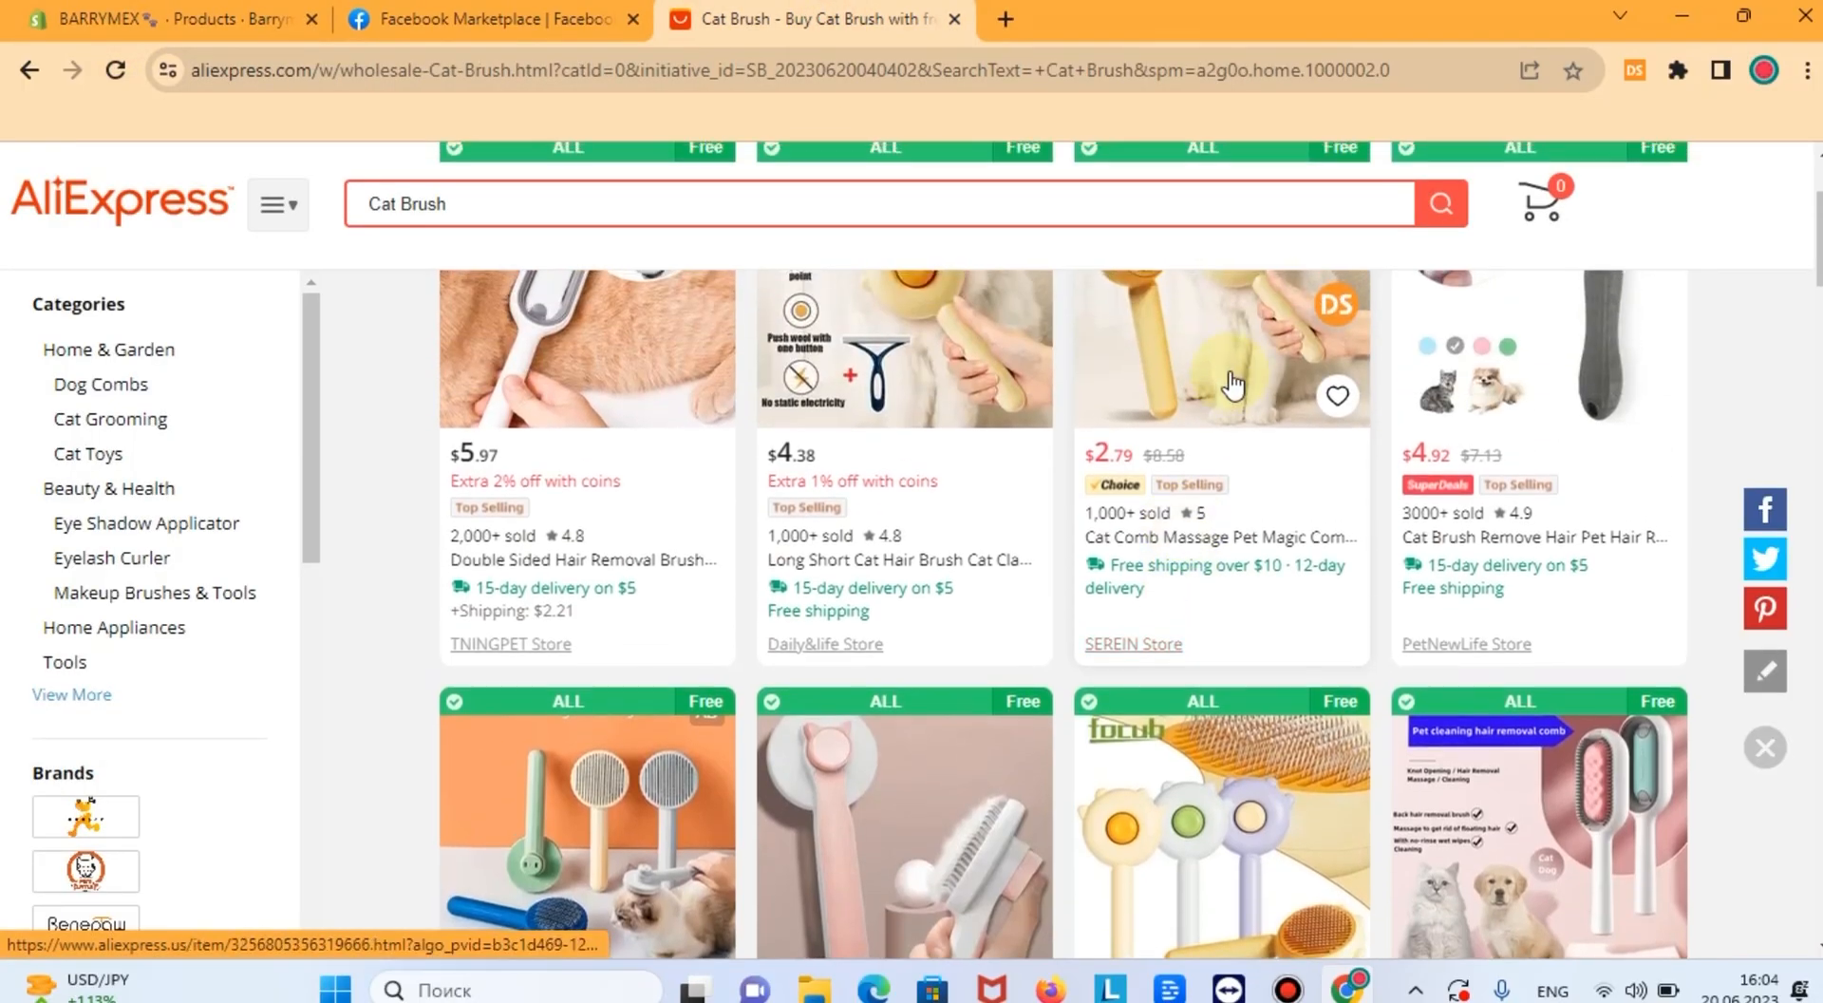
scroll(1227, 399, up, 2)
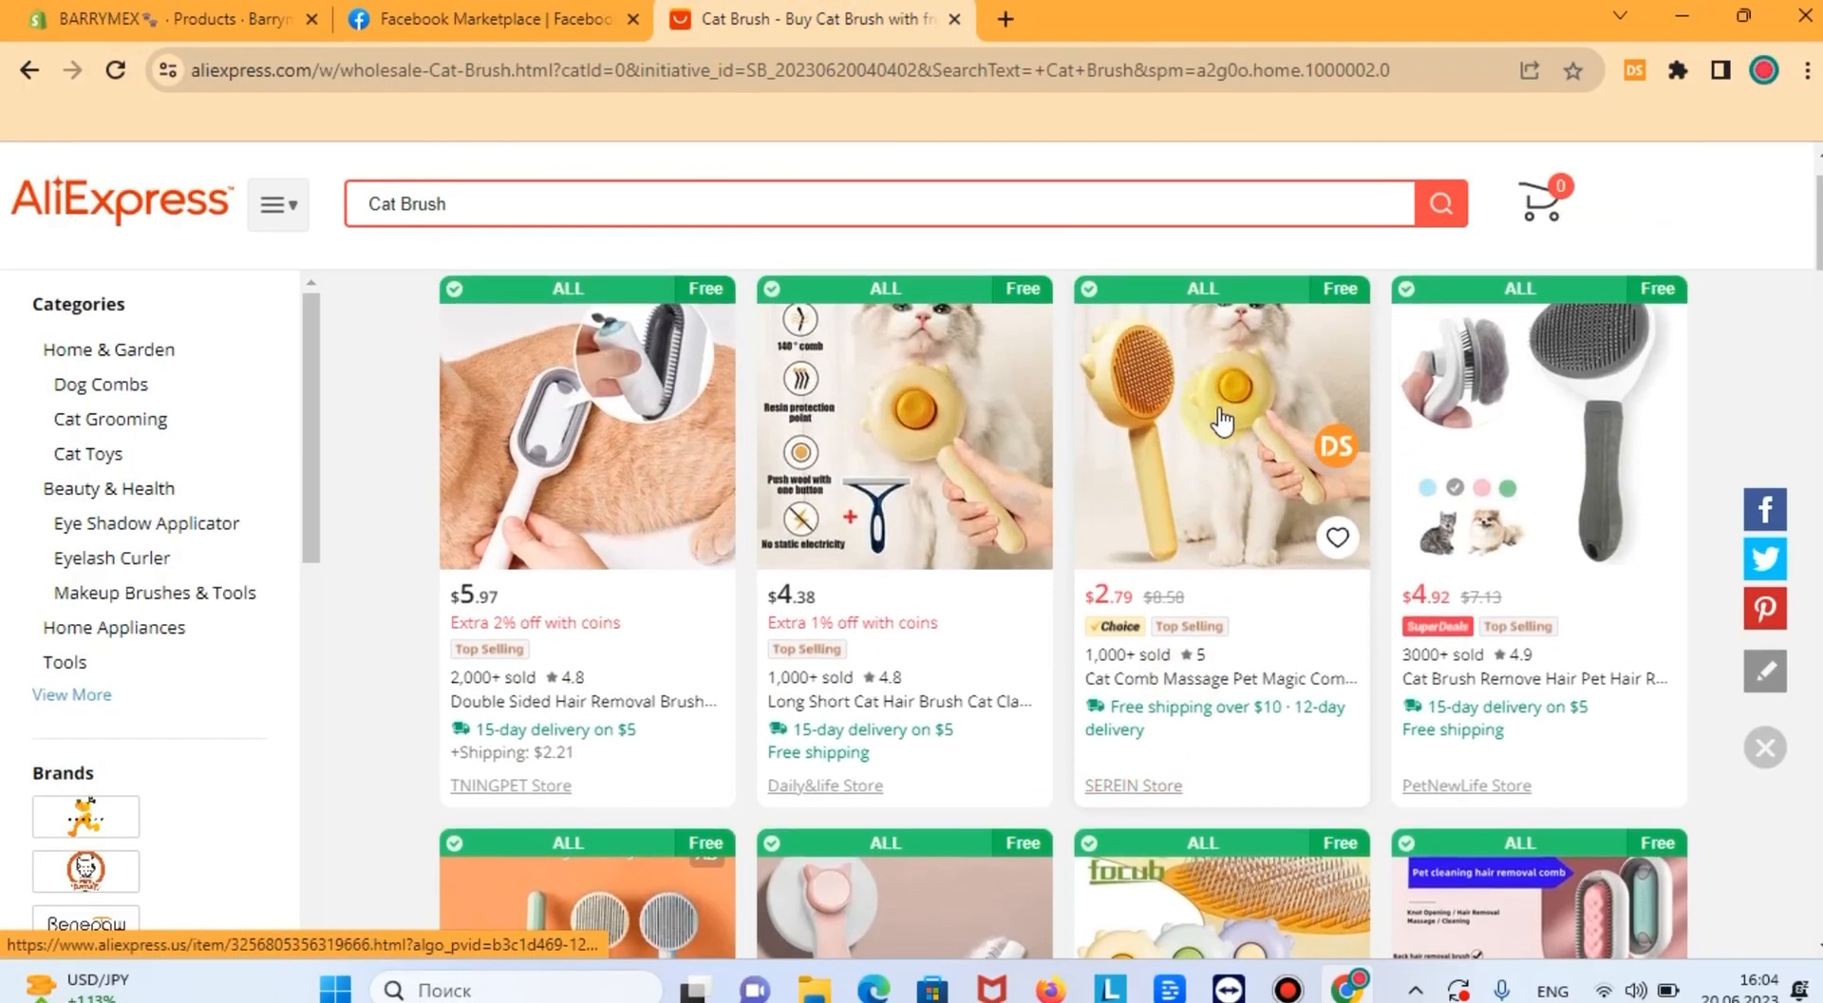
click(1162, 684)
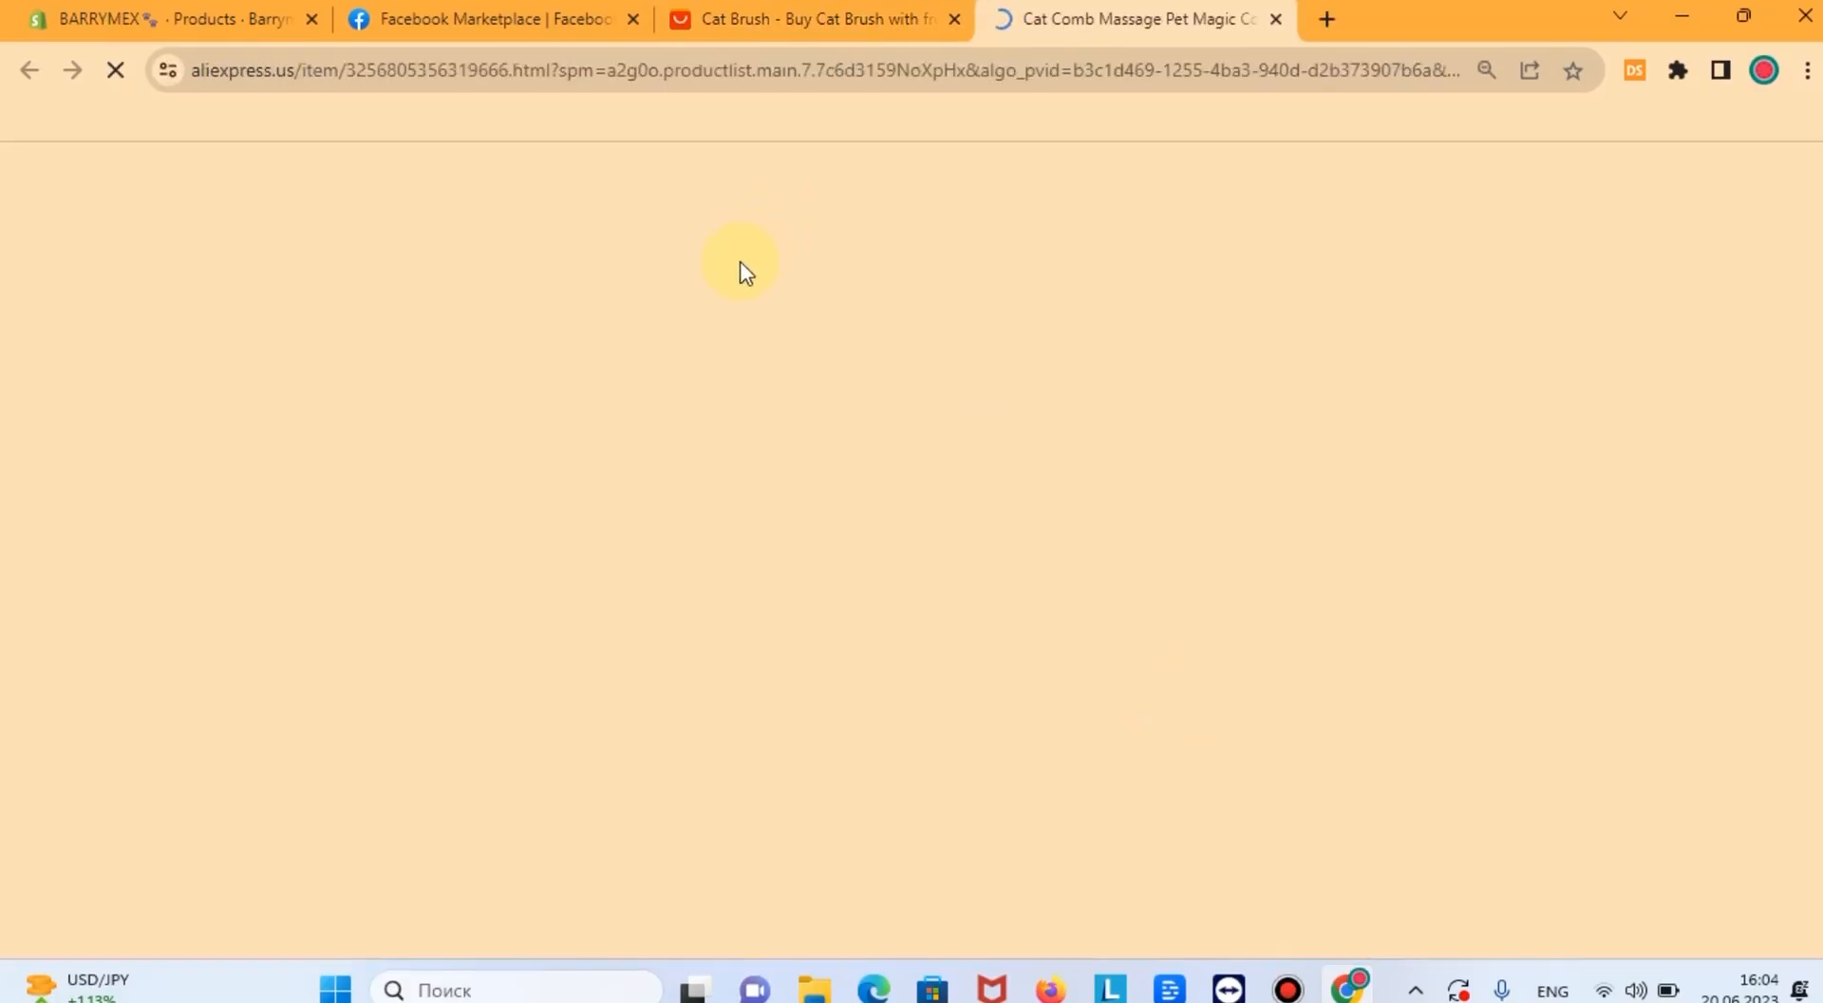
Step: Go to the product's customer reviews and filter to reviews with photos
scroll(1180, 644, down, 10)
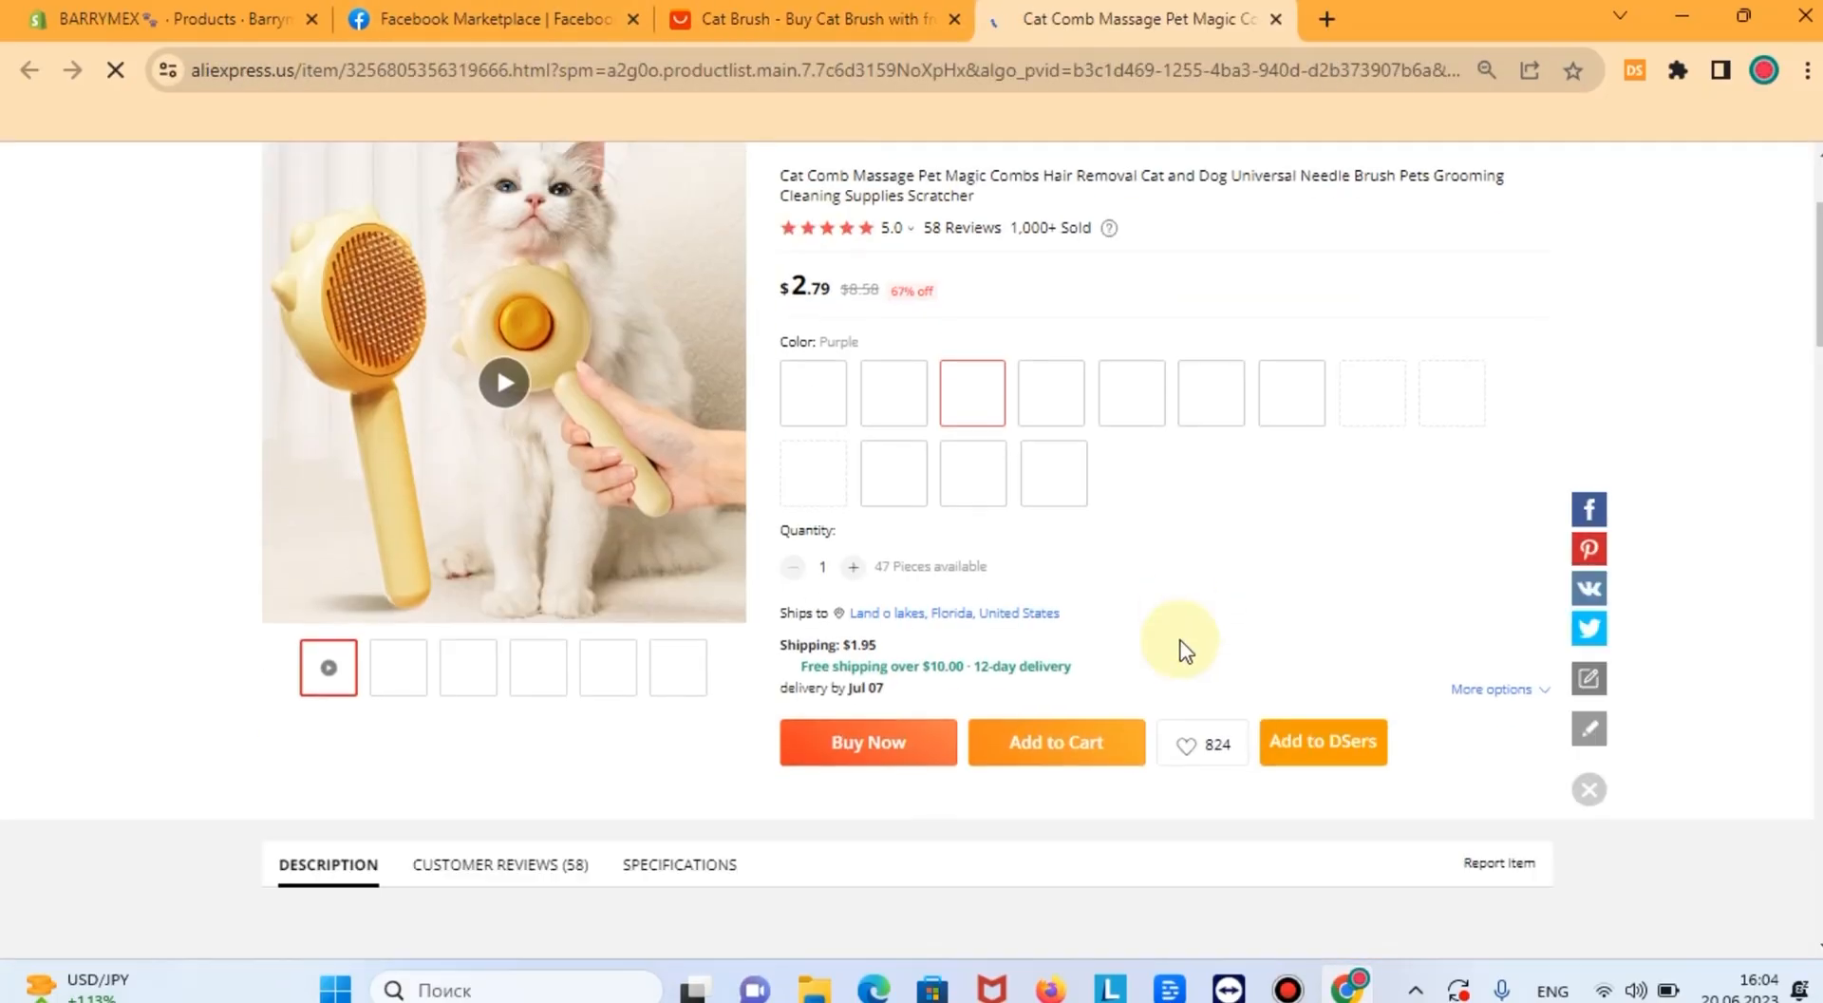
scroll(786, 834, down, 20)
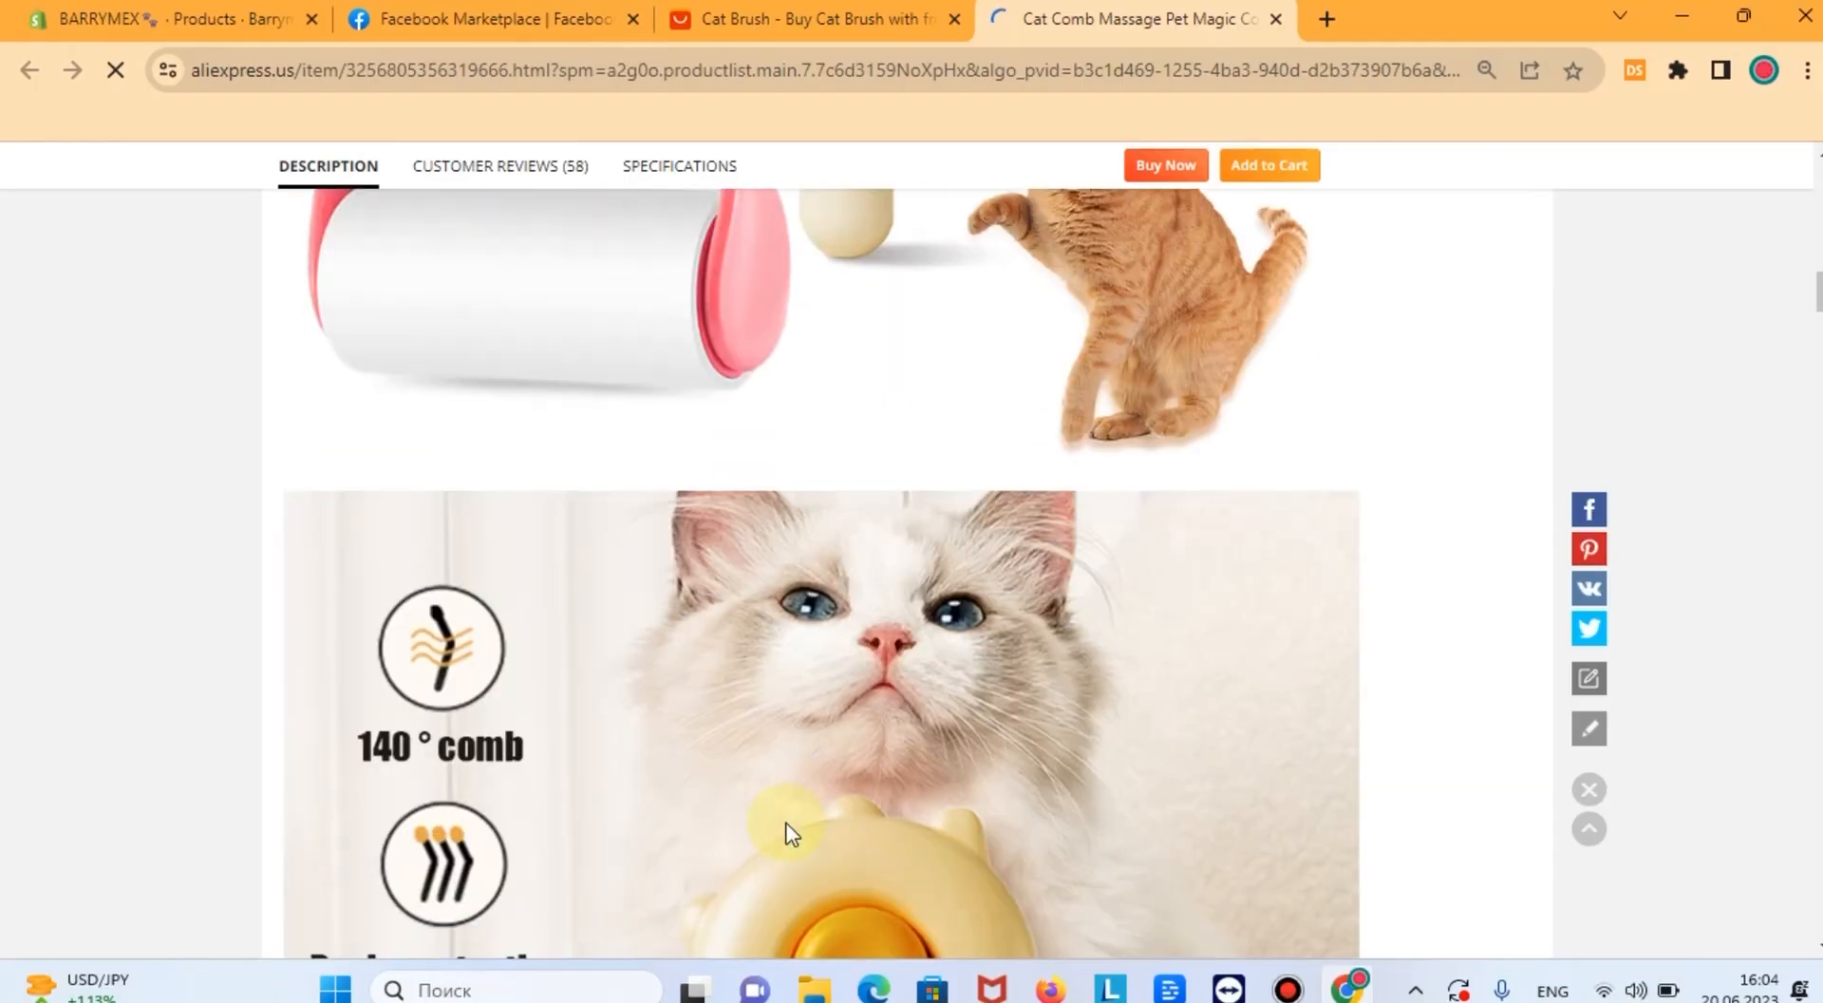
scroll(786, 834, down, 20)
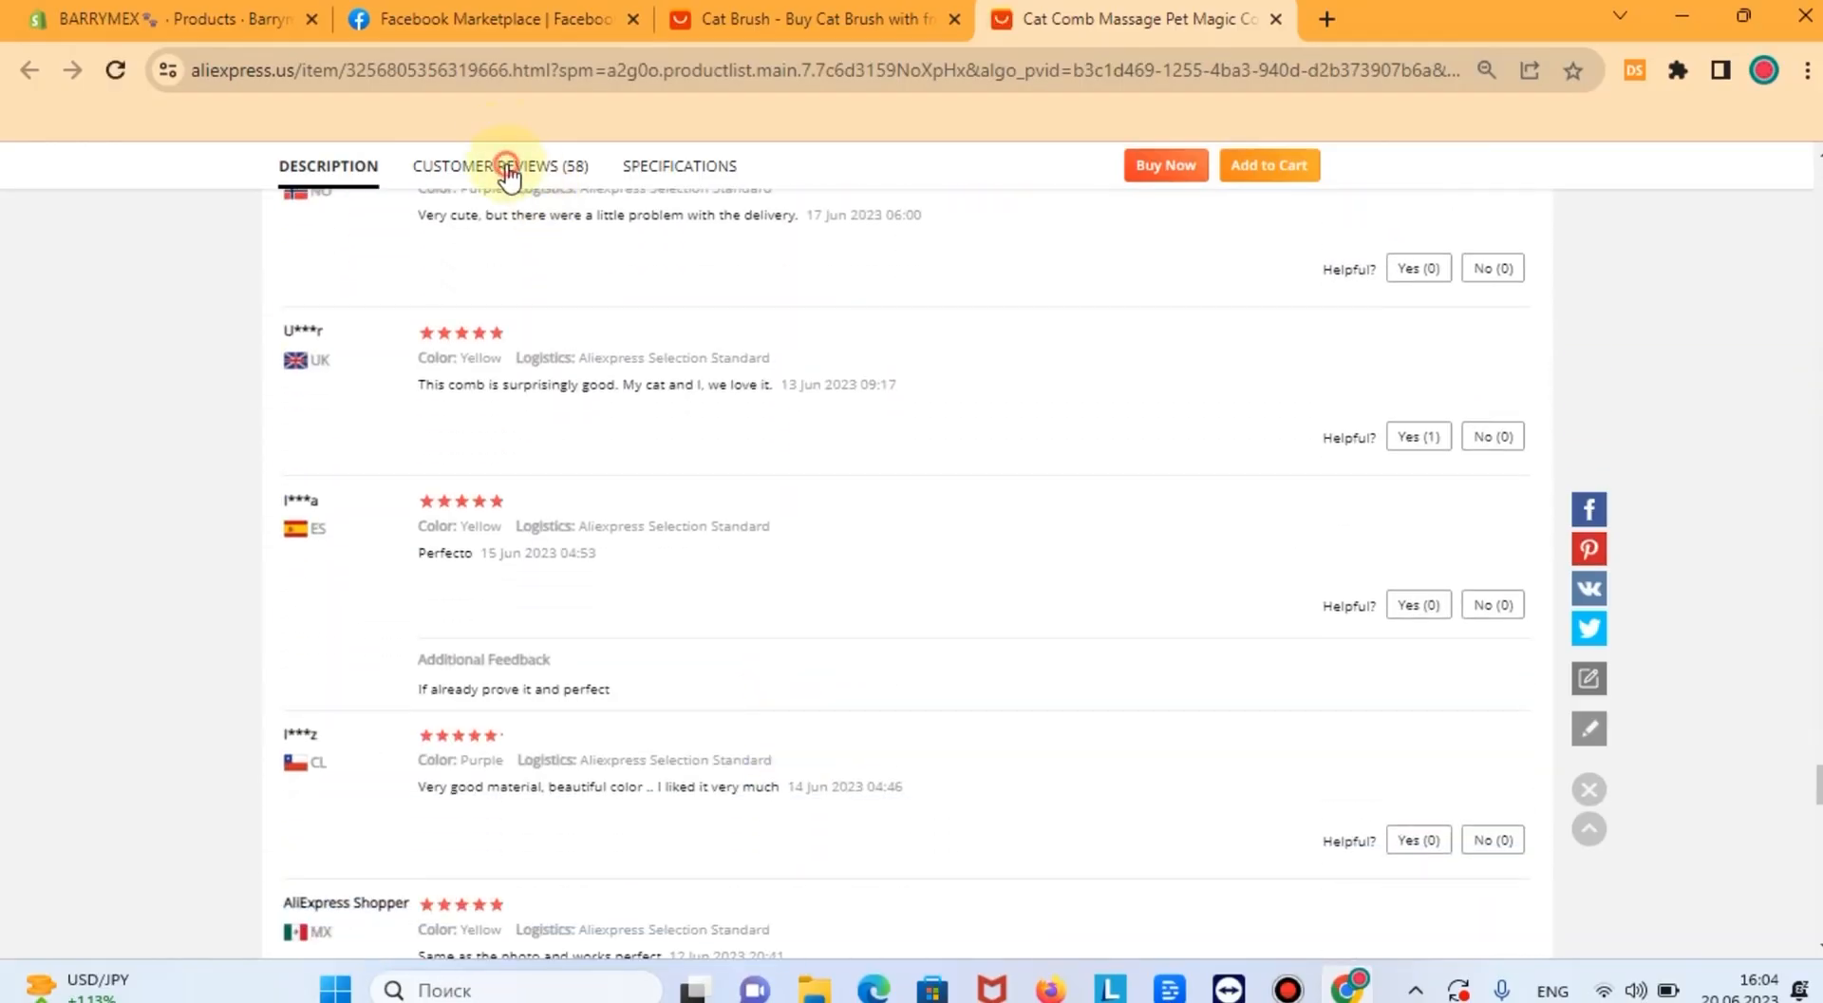
click(506, 169)
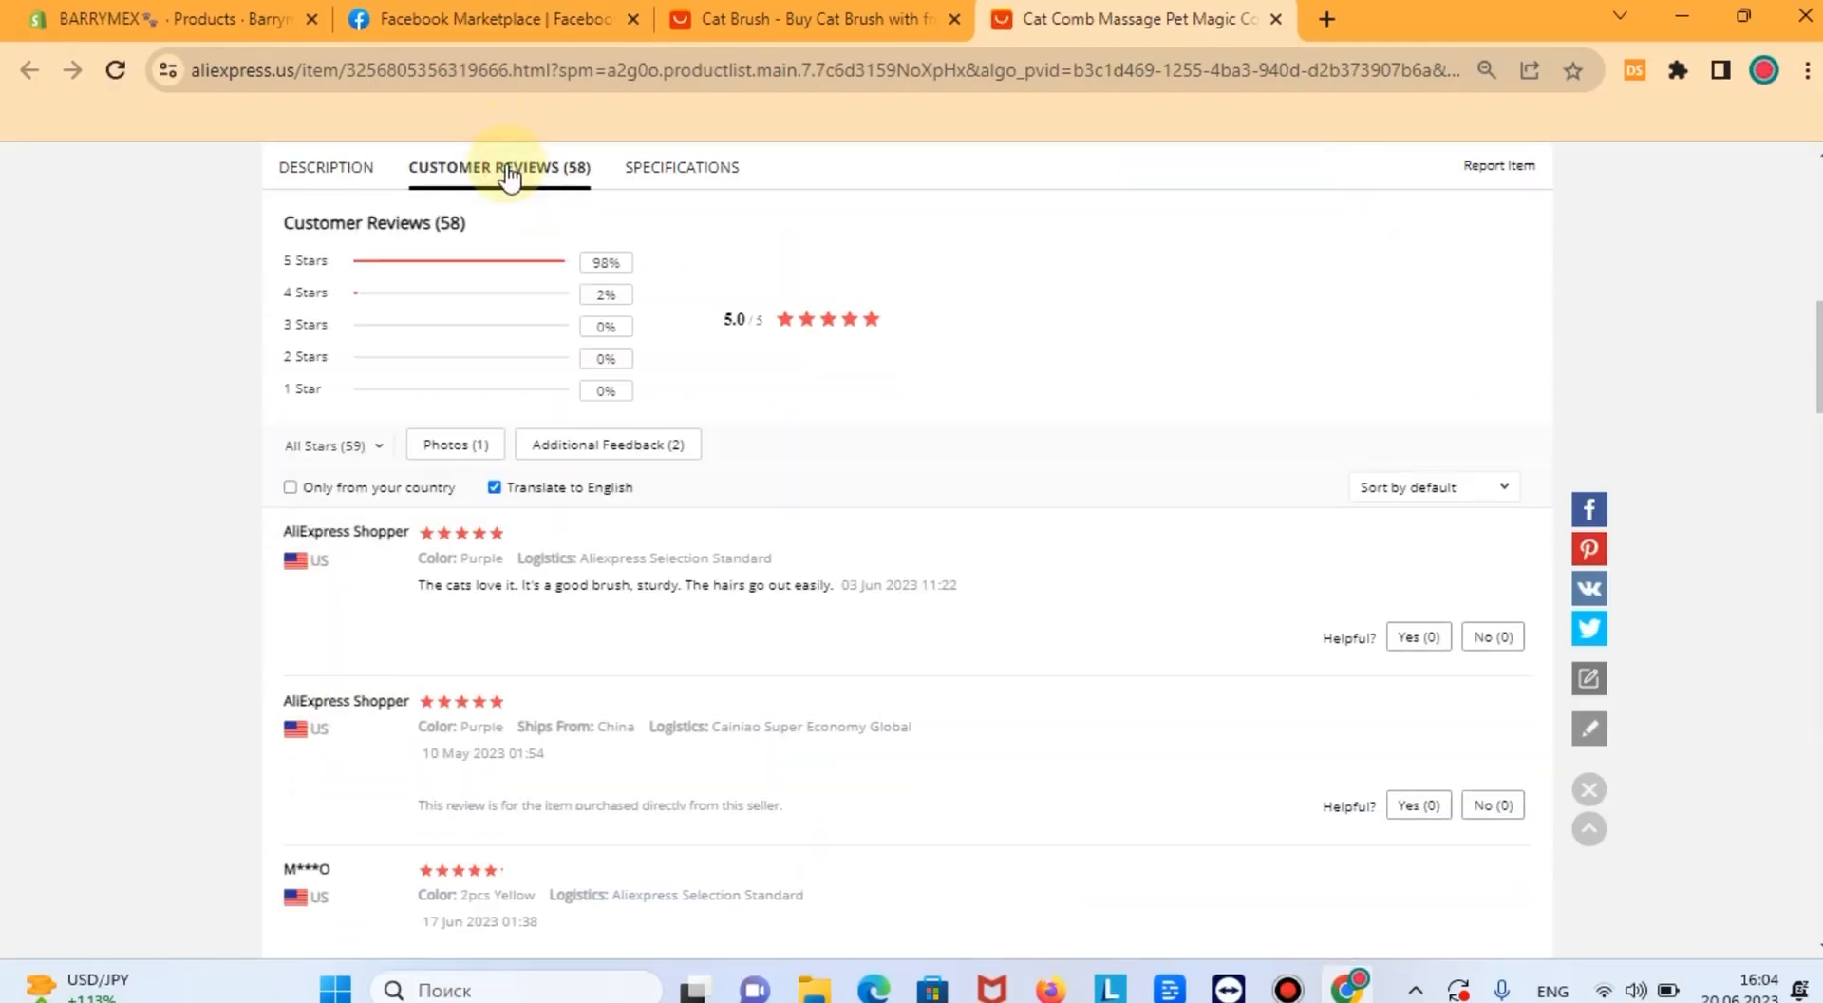
scroll(912, 591, down, 1)
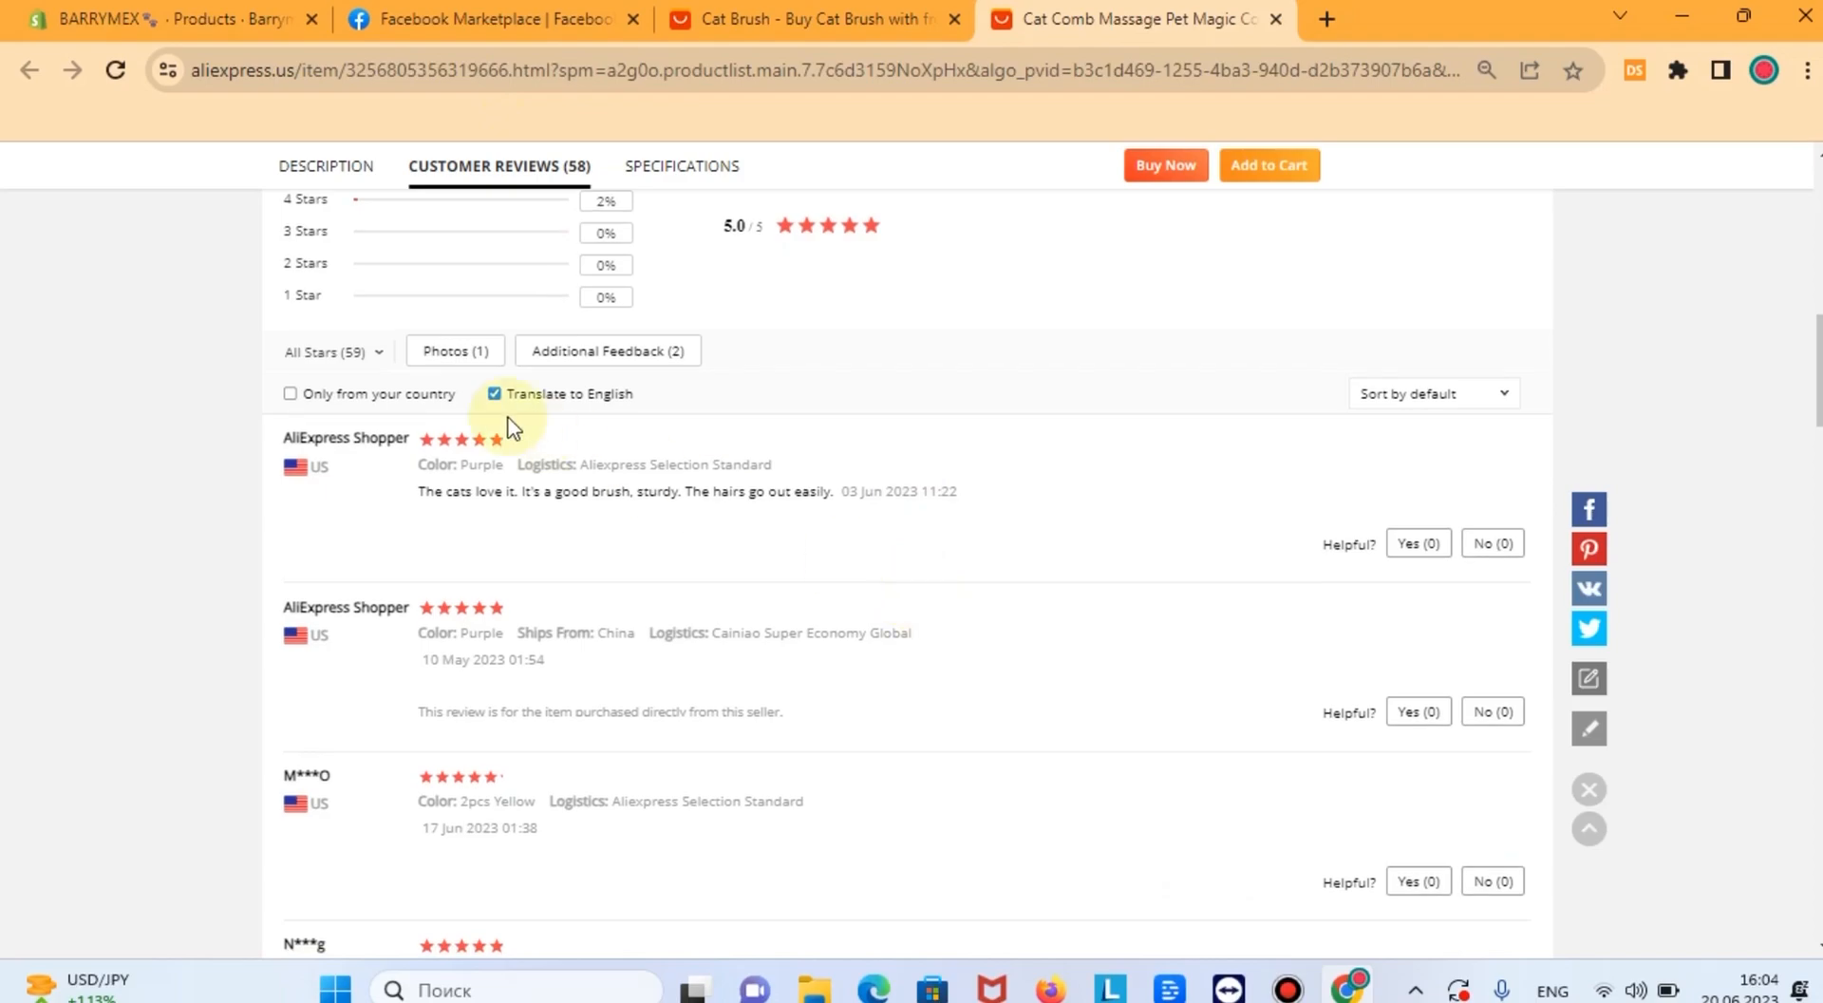
click(457, 359)
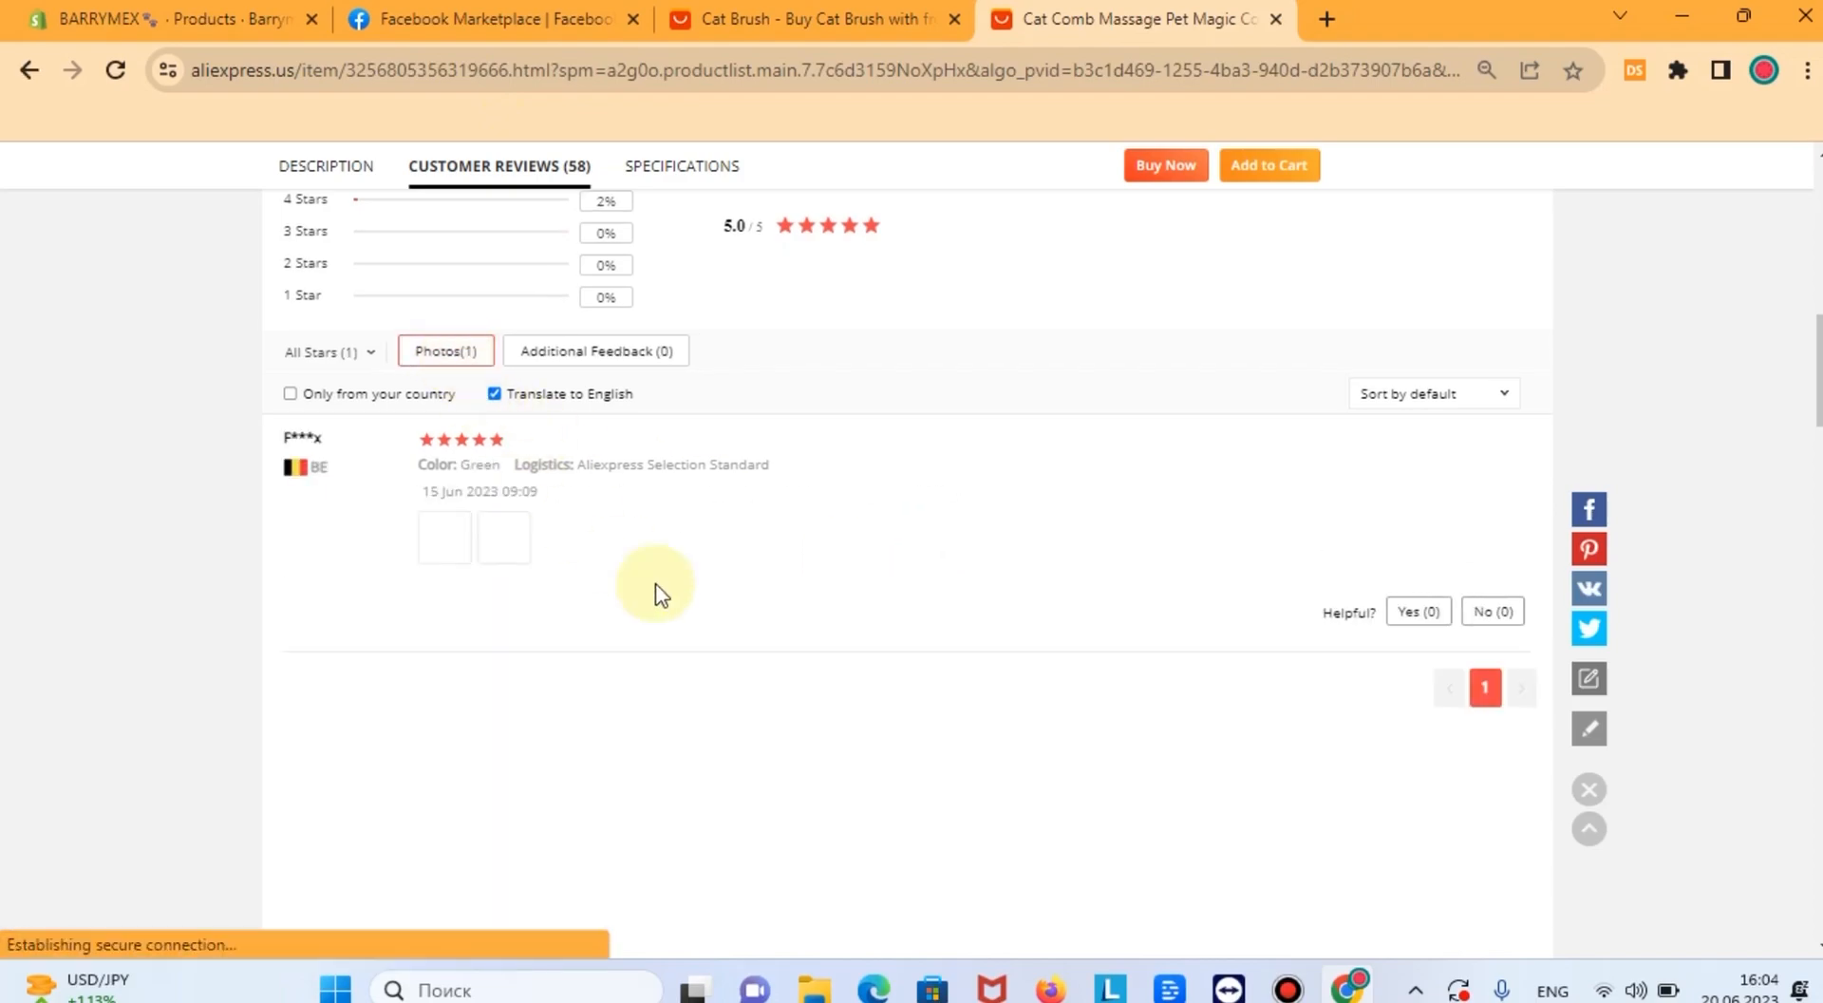
Step: Save the first review photo of the green brush as a JPEG in Downloads
click(448, 563)
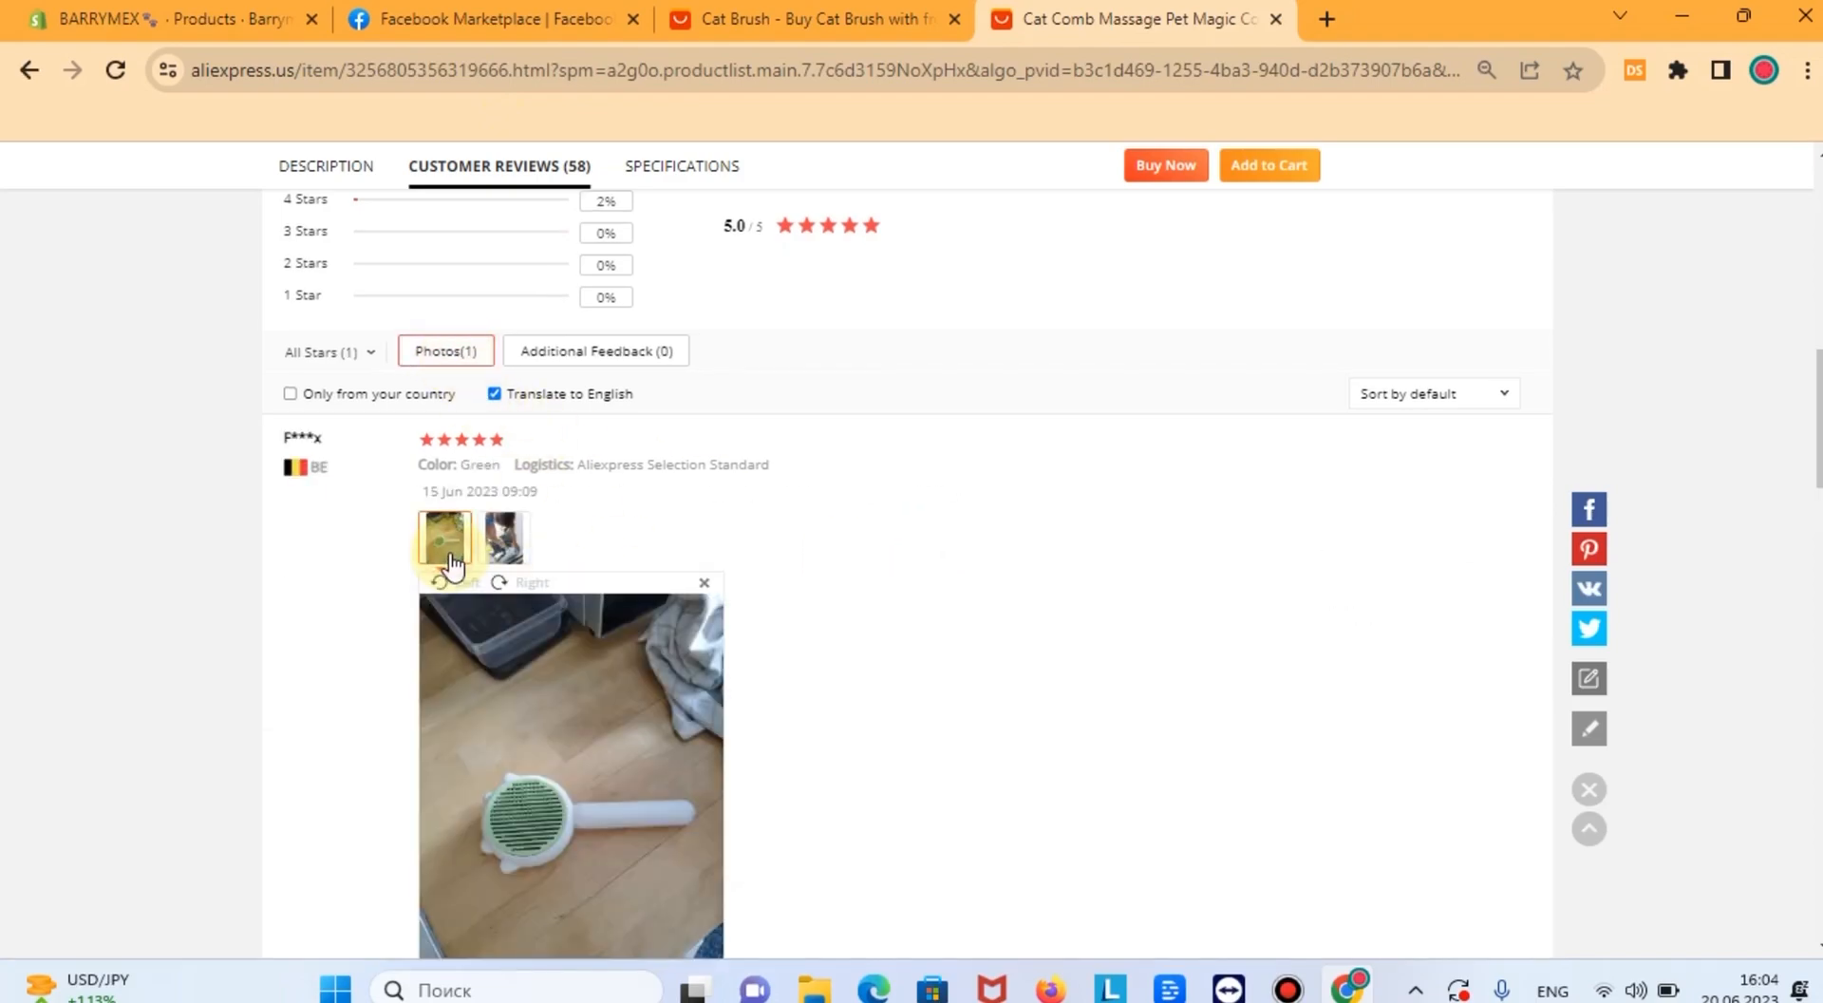
scroll(750, 726, down, 3)
click(706, 512)
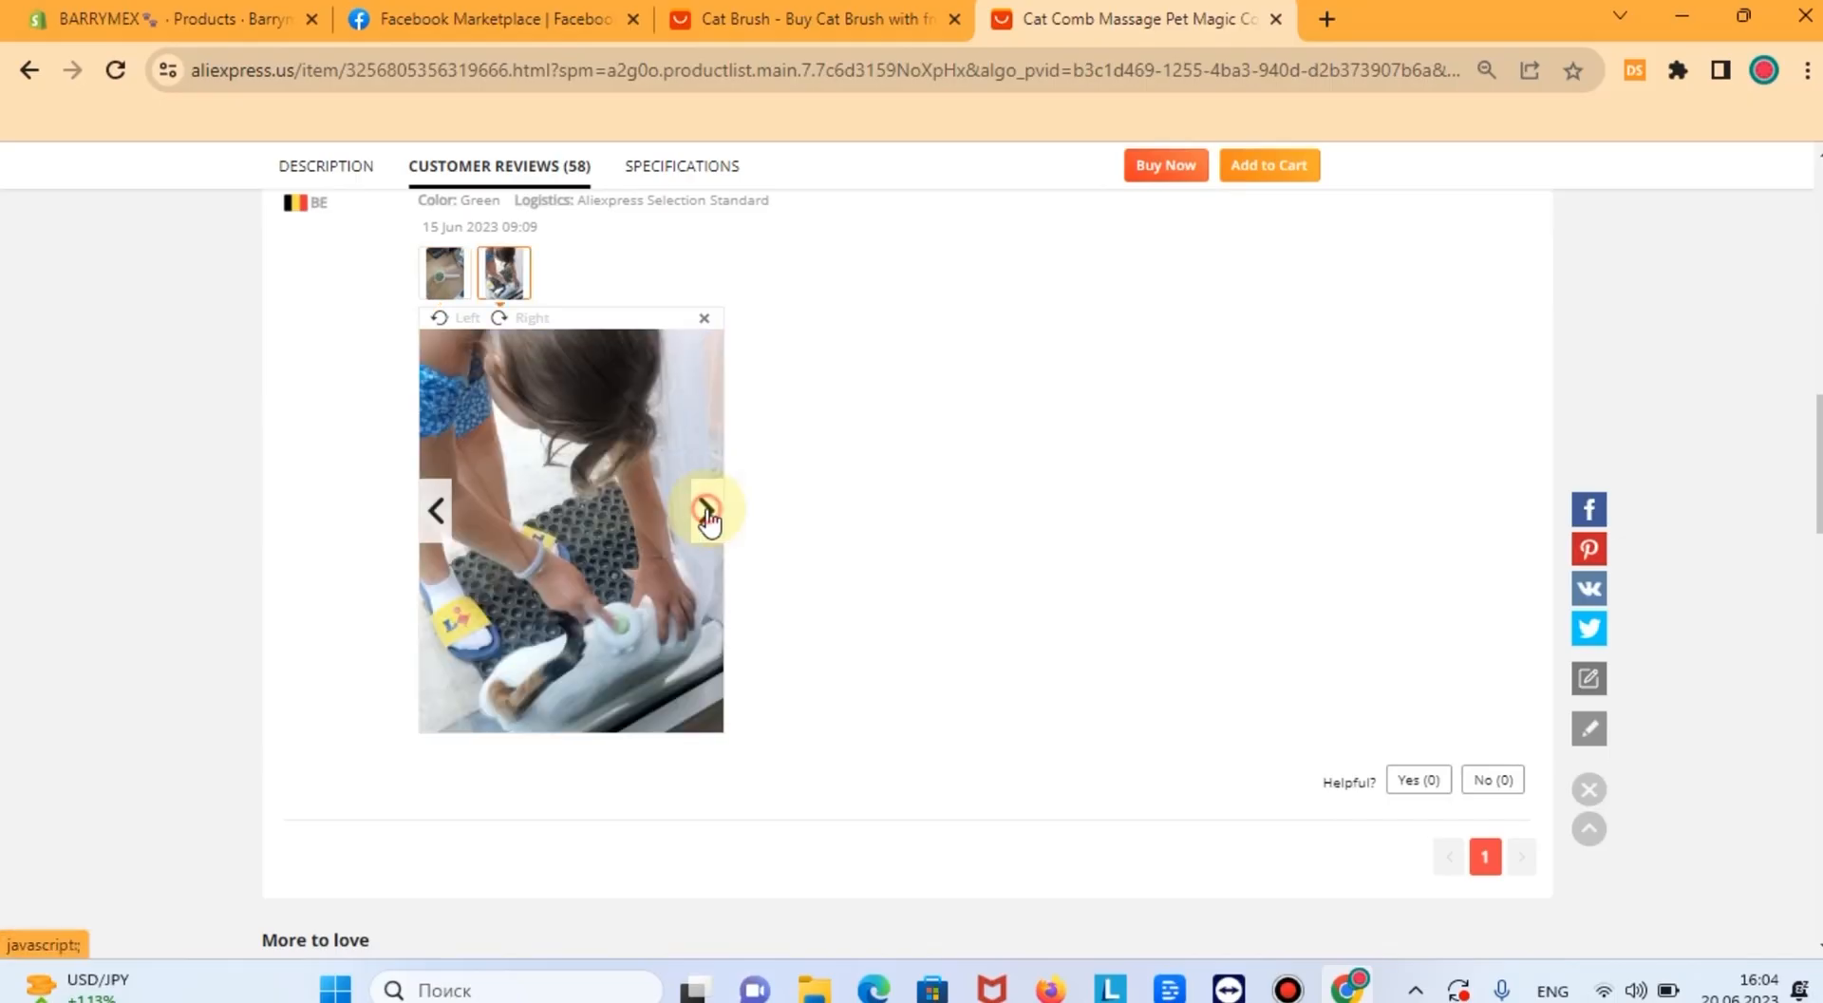
click(434, 518)
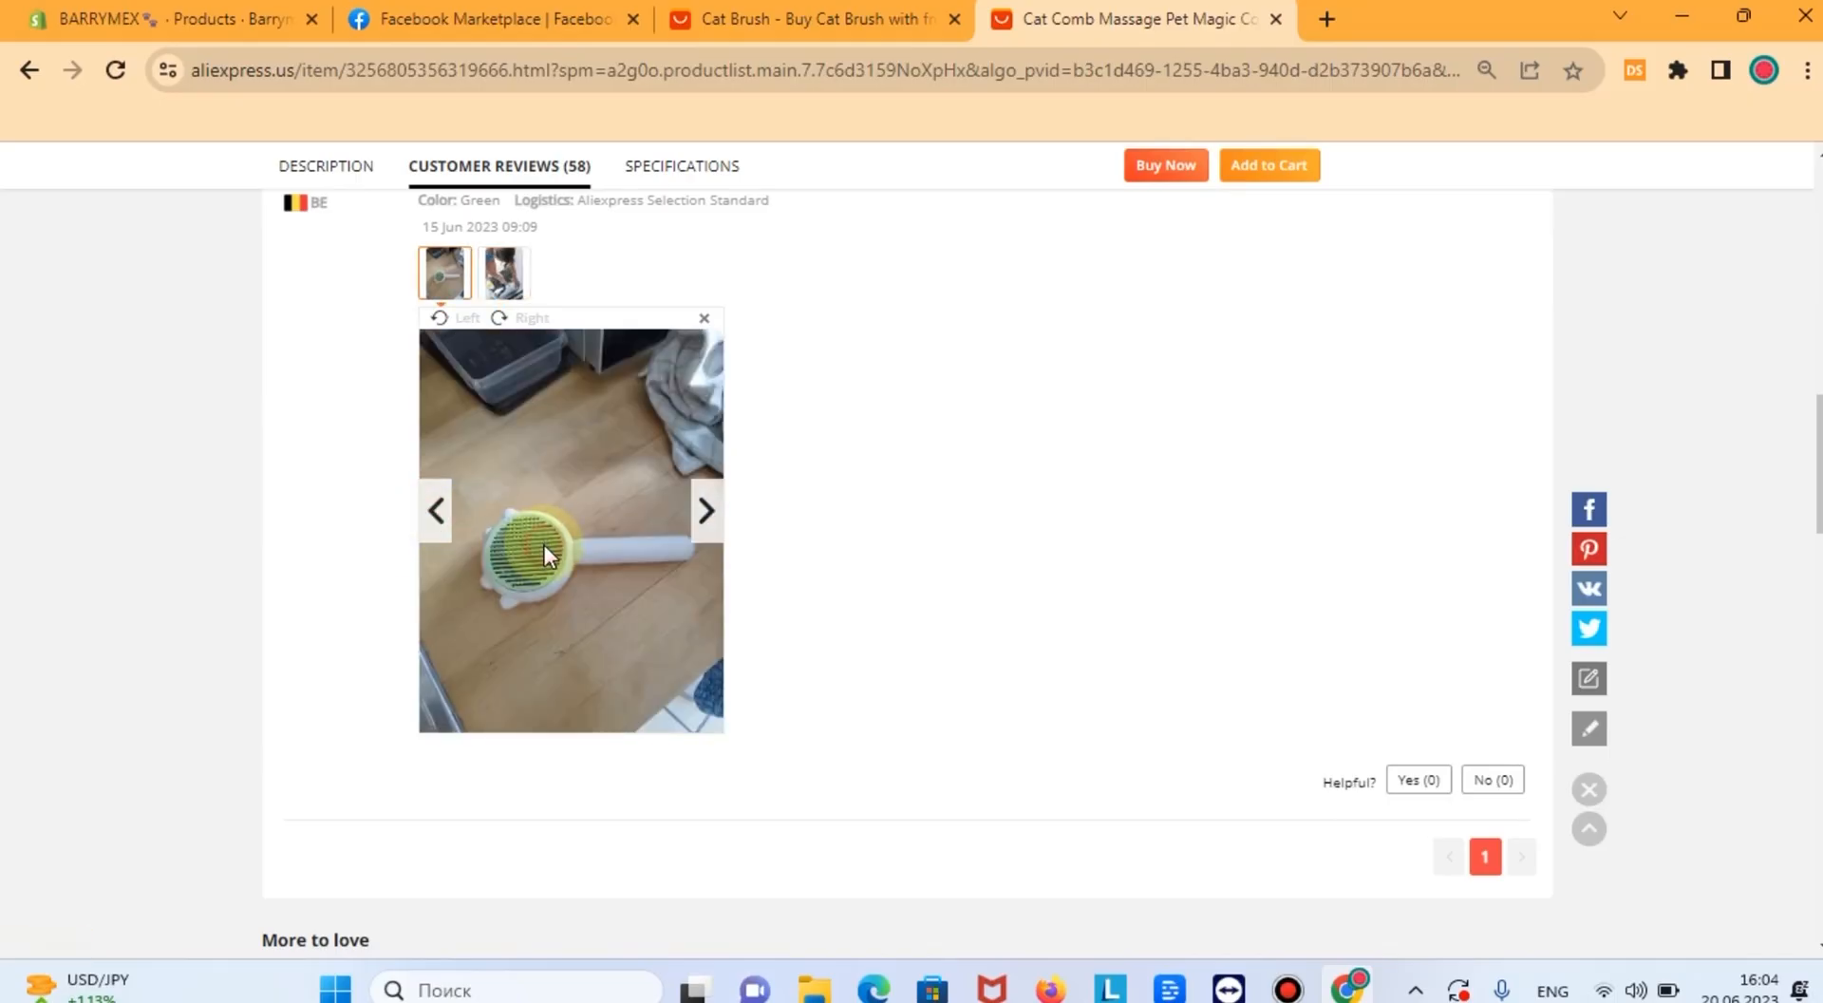
right_click(544, 545)
click(596, 604)
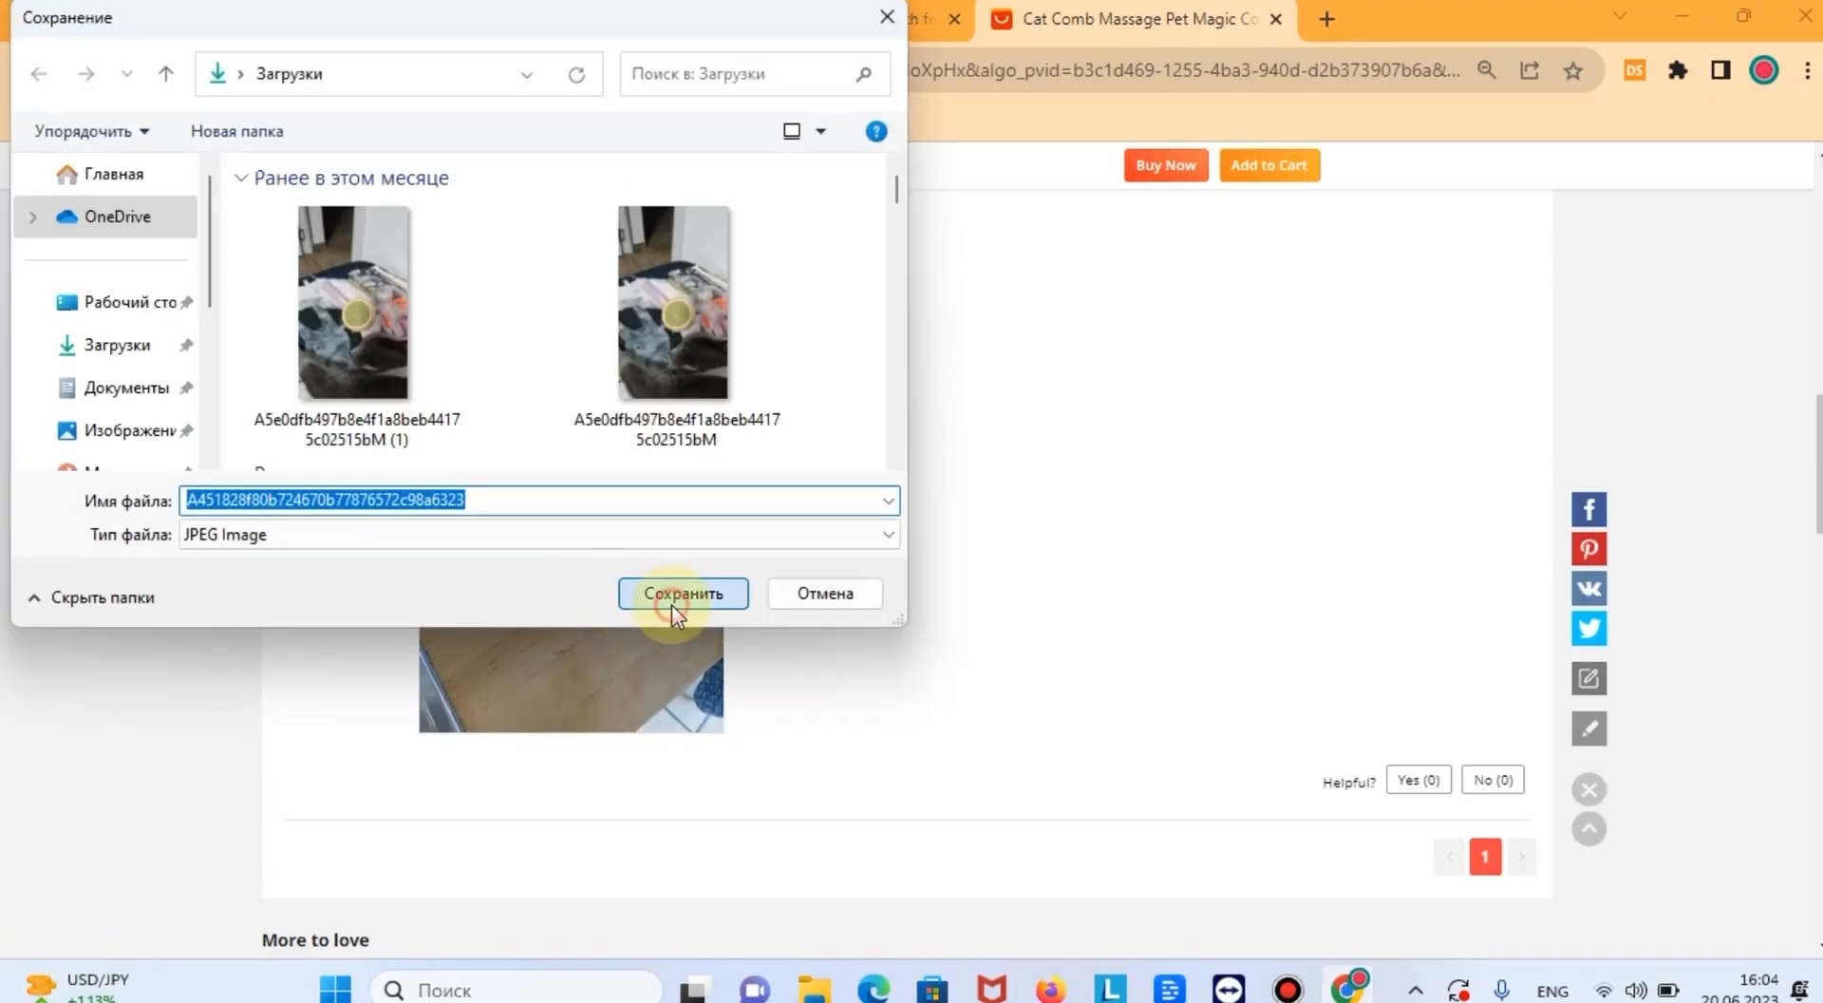
click(671, 606)
scroll(932, 580, up, 5)
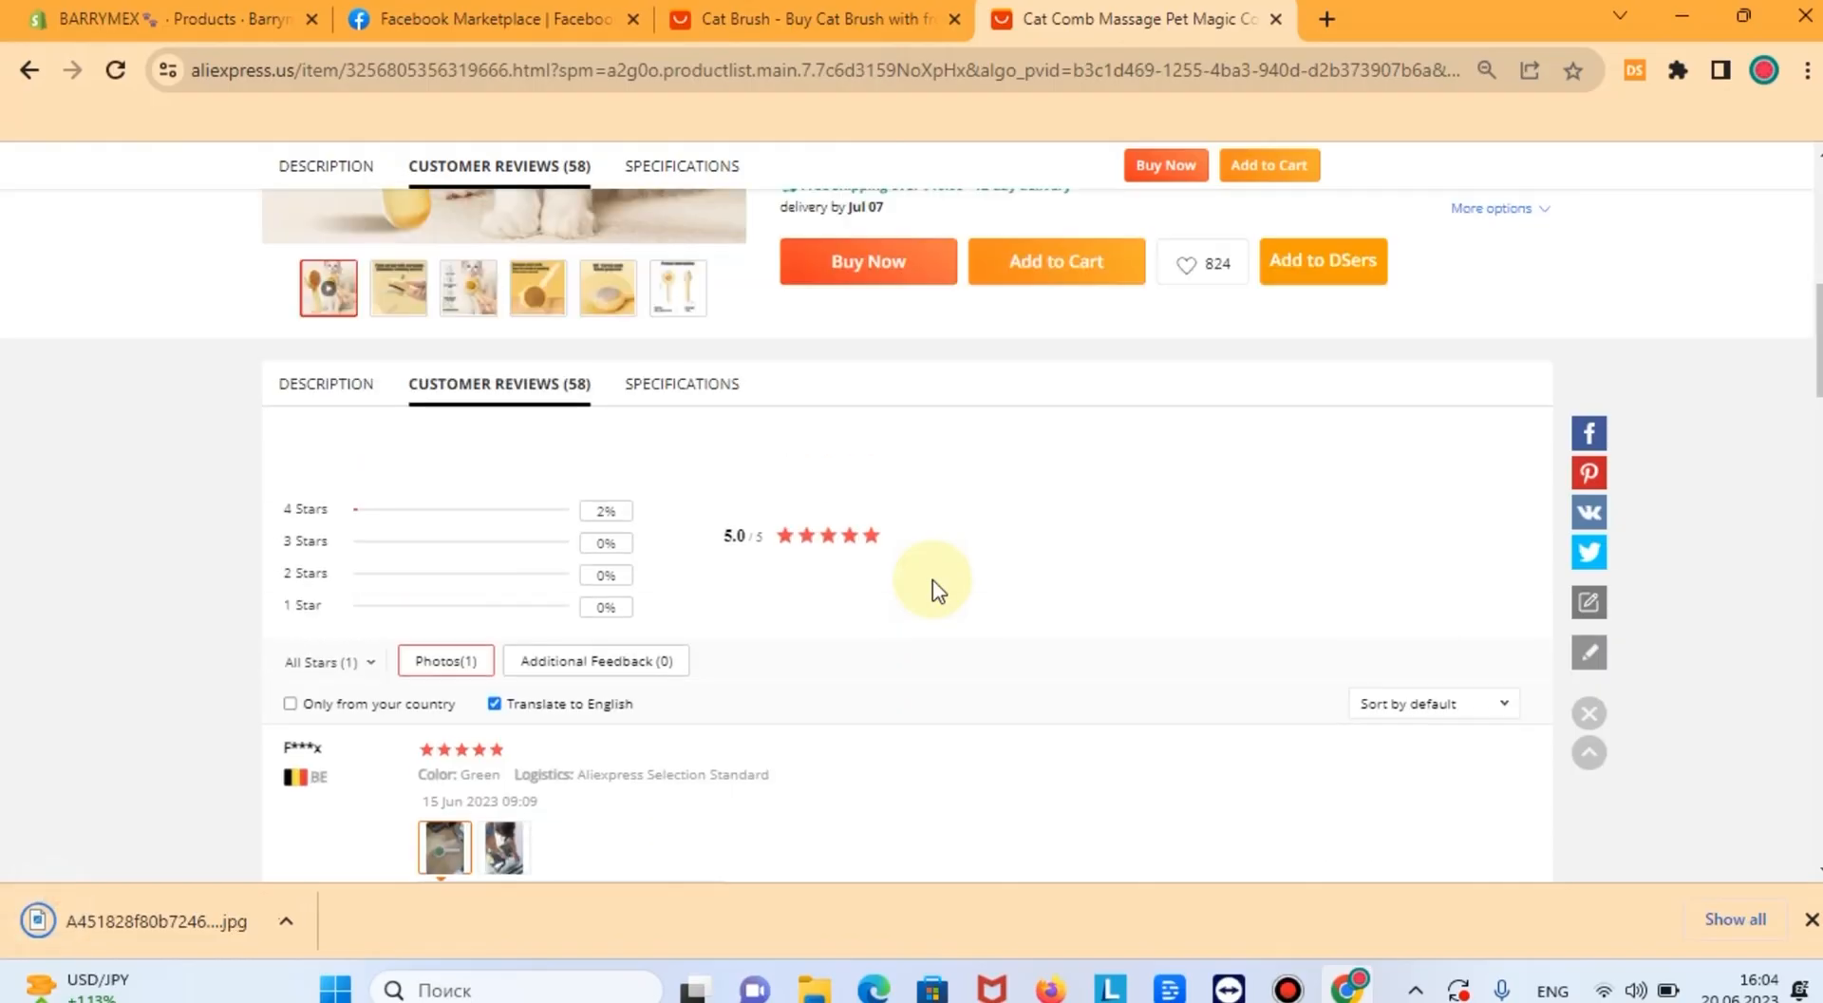
scroll(933, 579, up, 10)
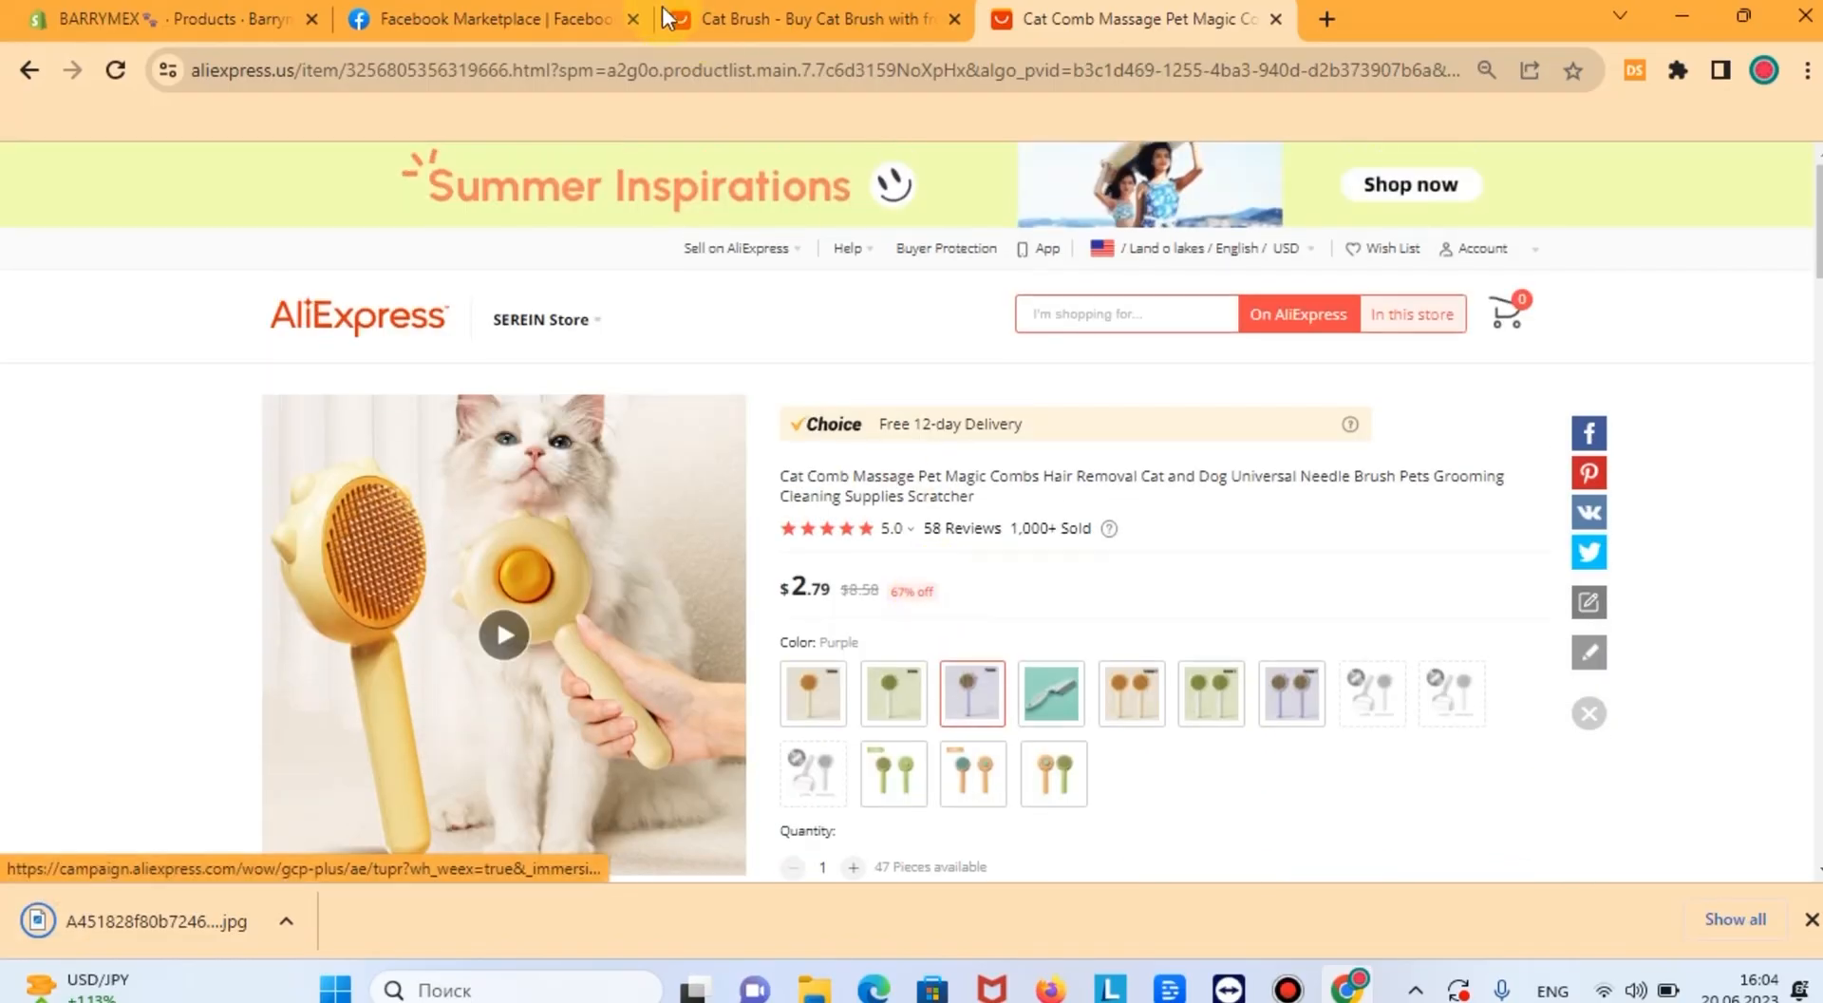
Step: Search Facebook Marketplace for 'cat brush'
click(461, 19)
scroll(814, 619, up, 10)
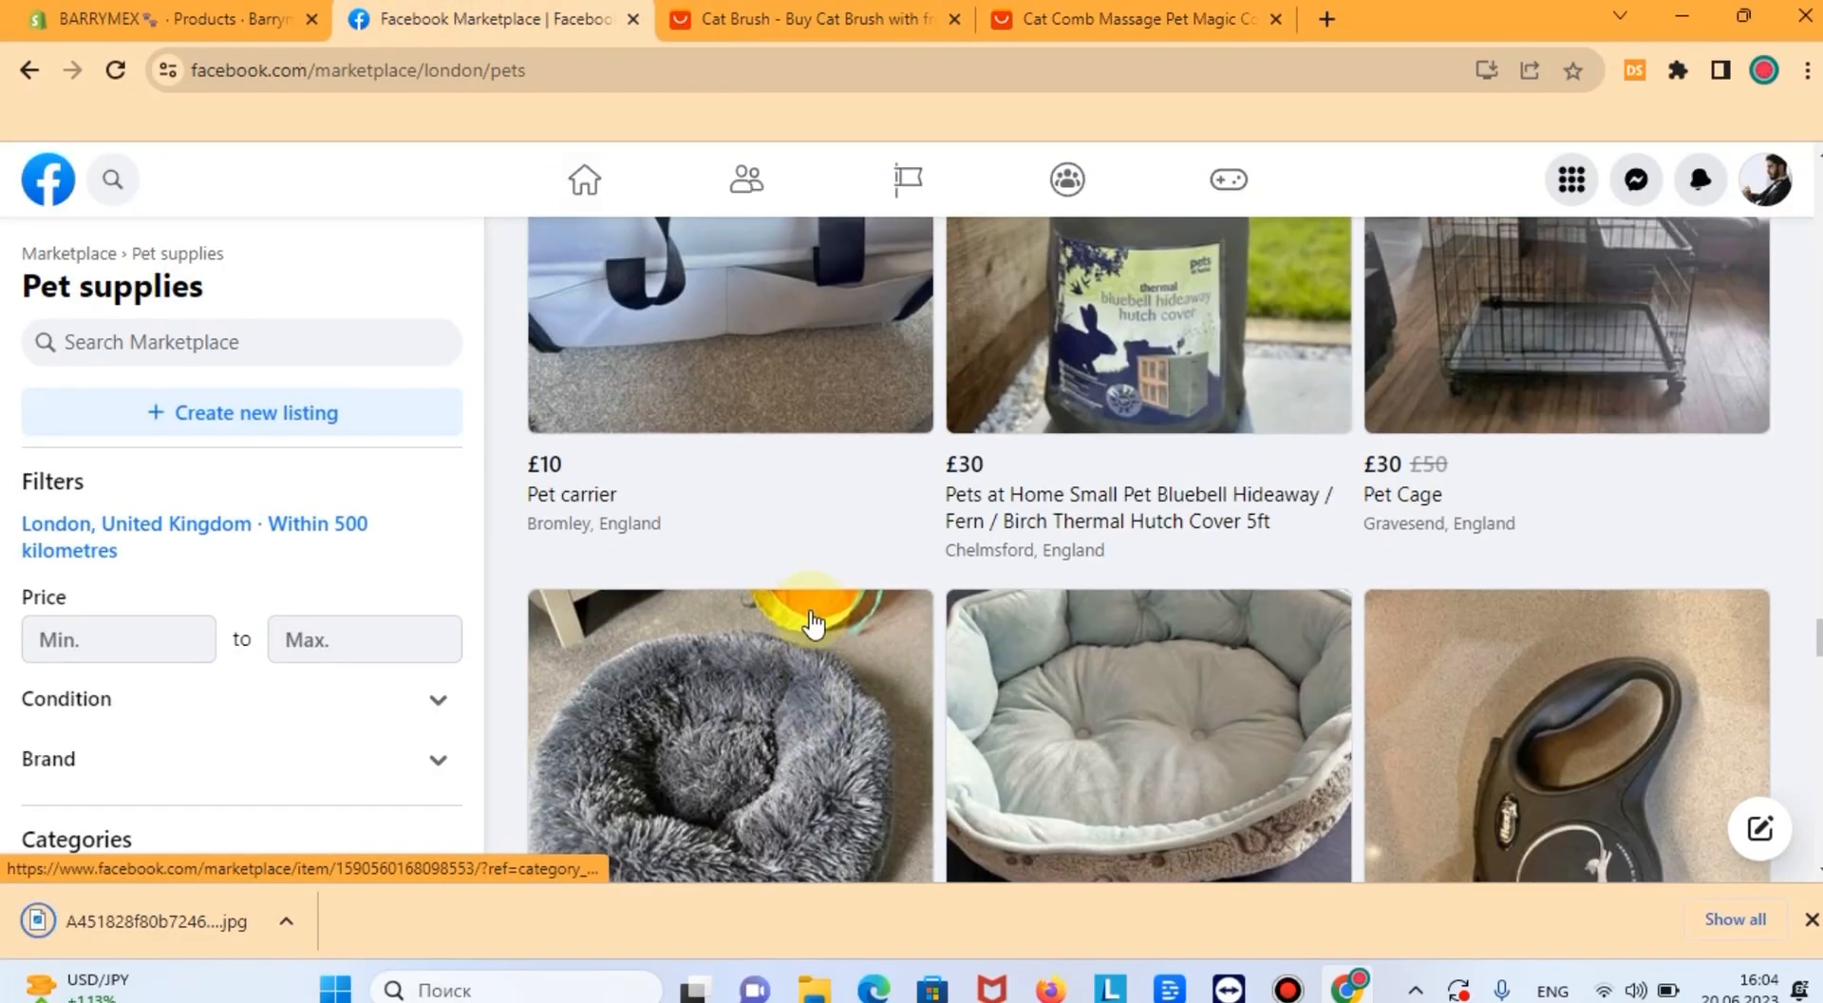
scroll(814, 619, up, 20)
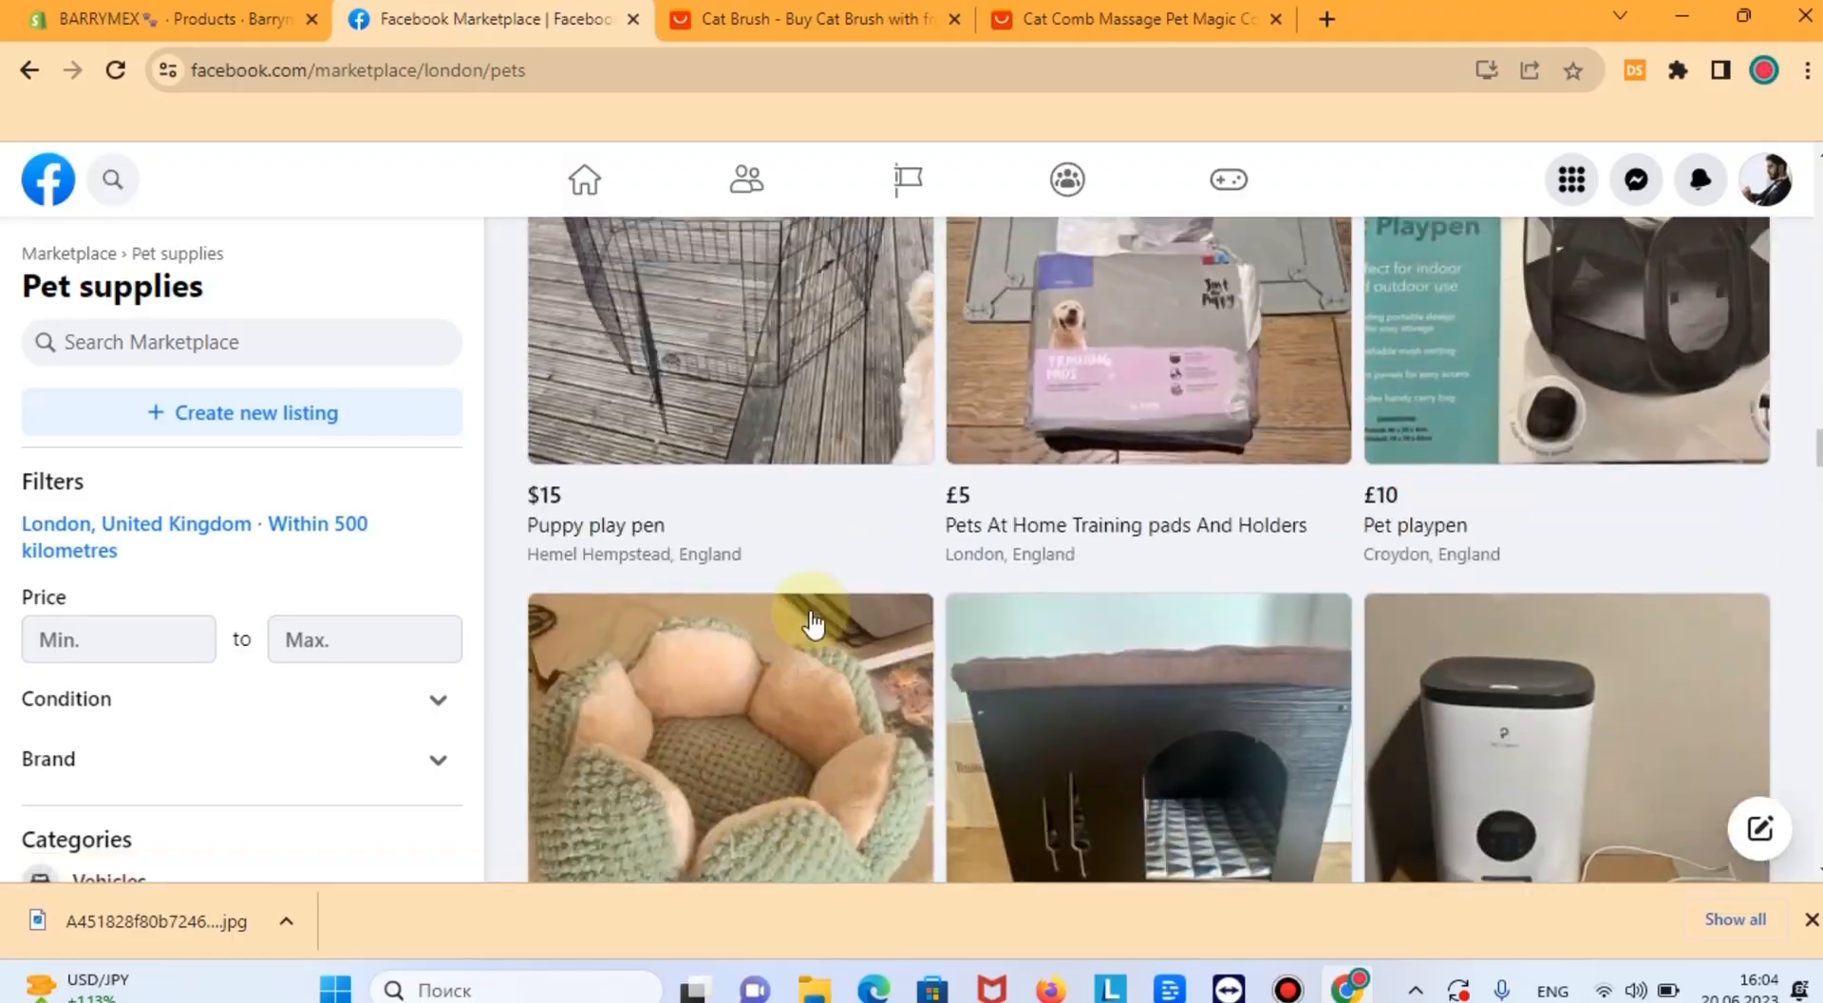
scroll(814, 619, up, 5)
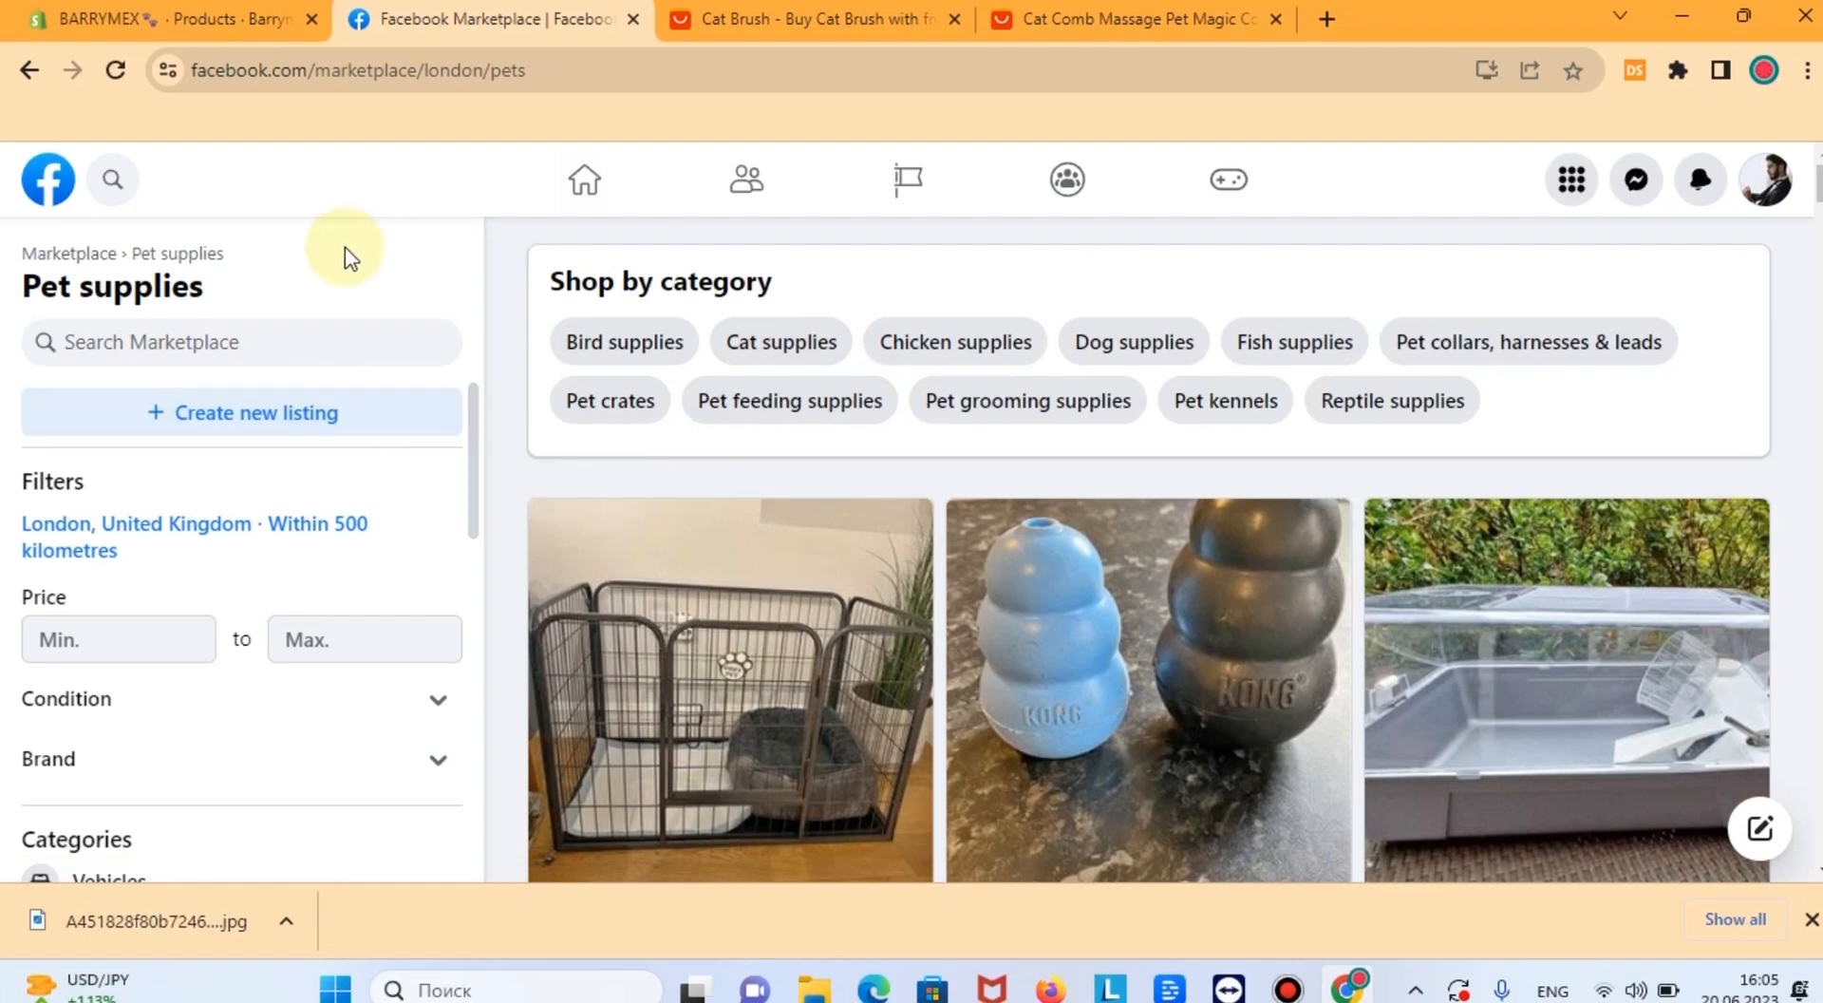
click(206, 349)
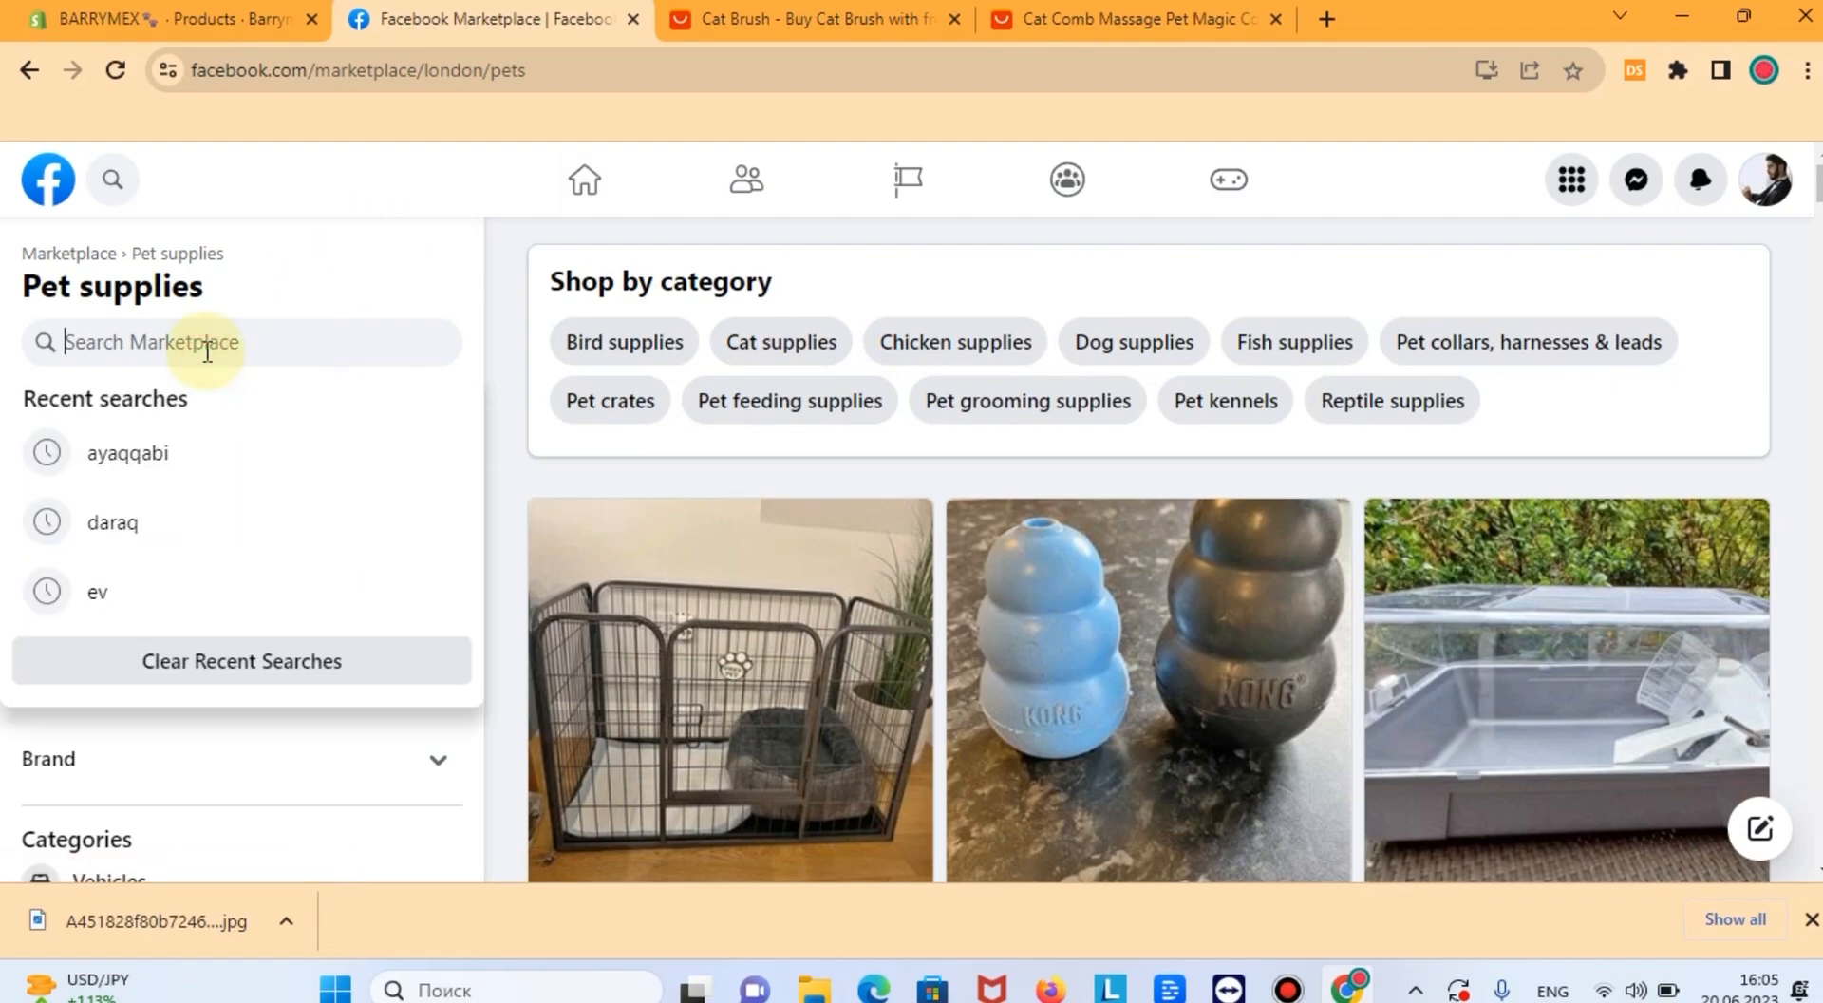
text(cat brush)
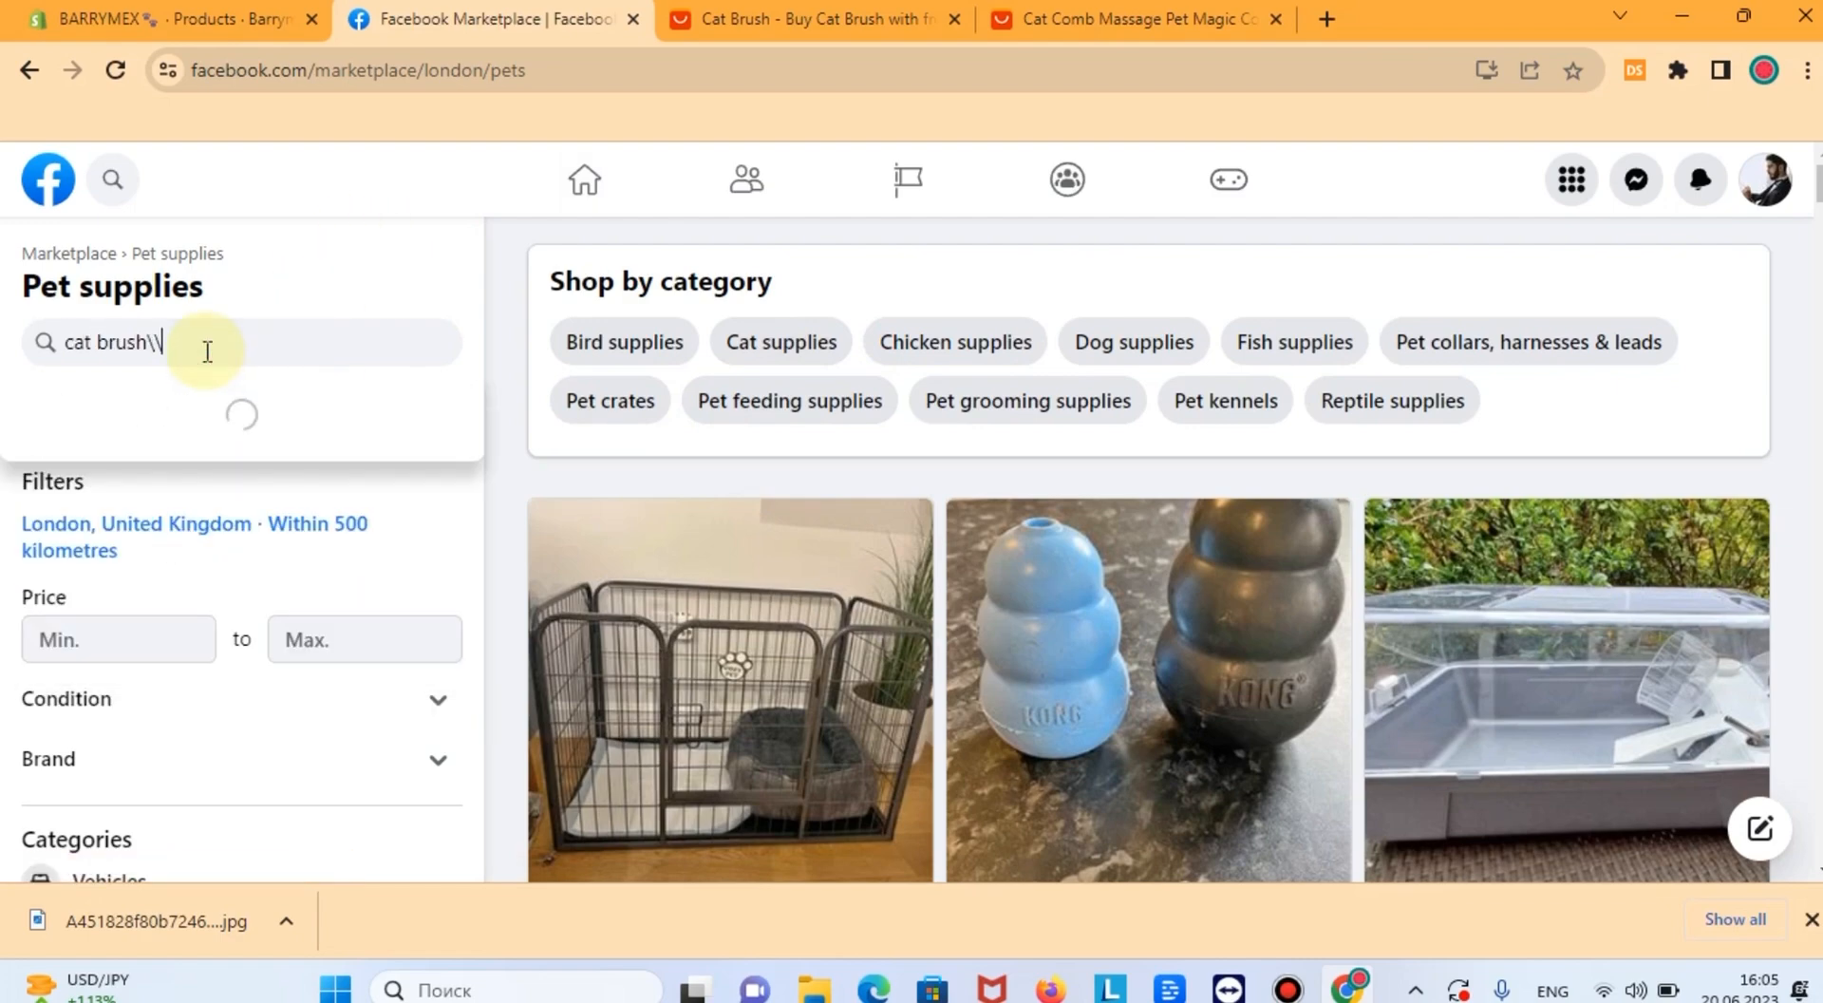
key(Return)
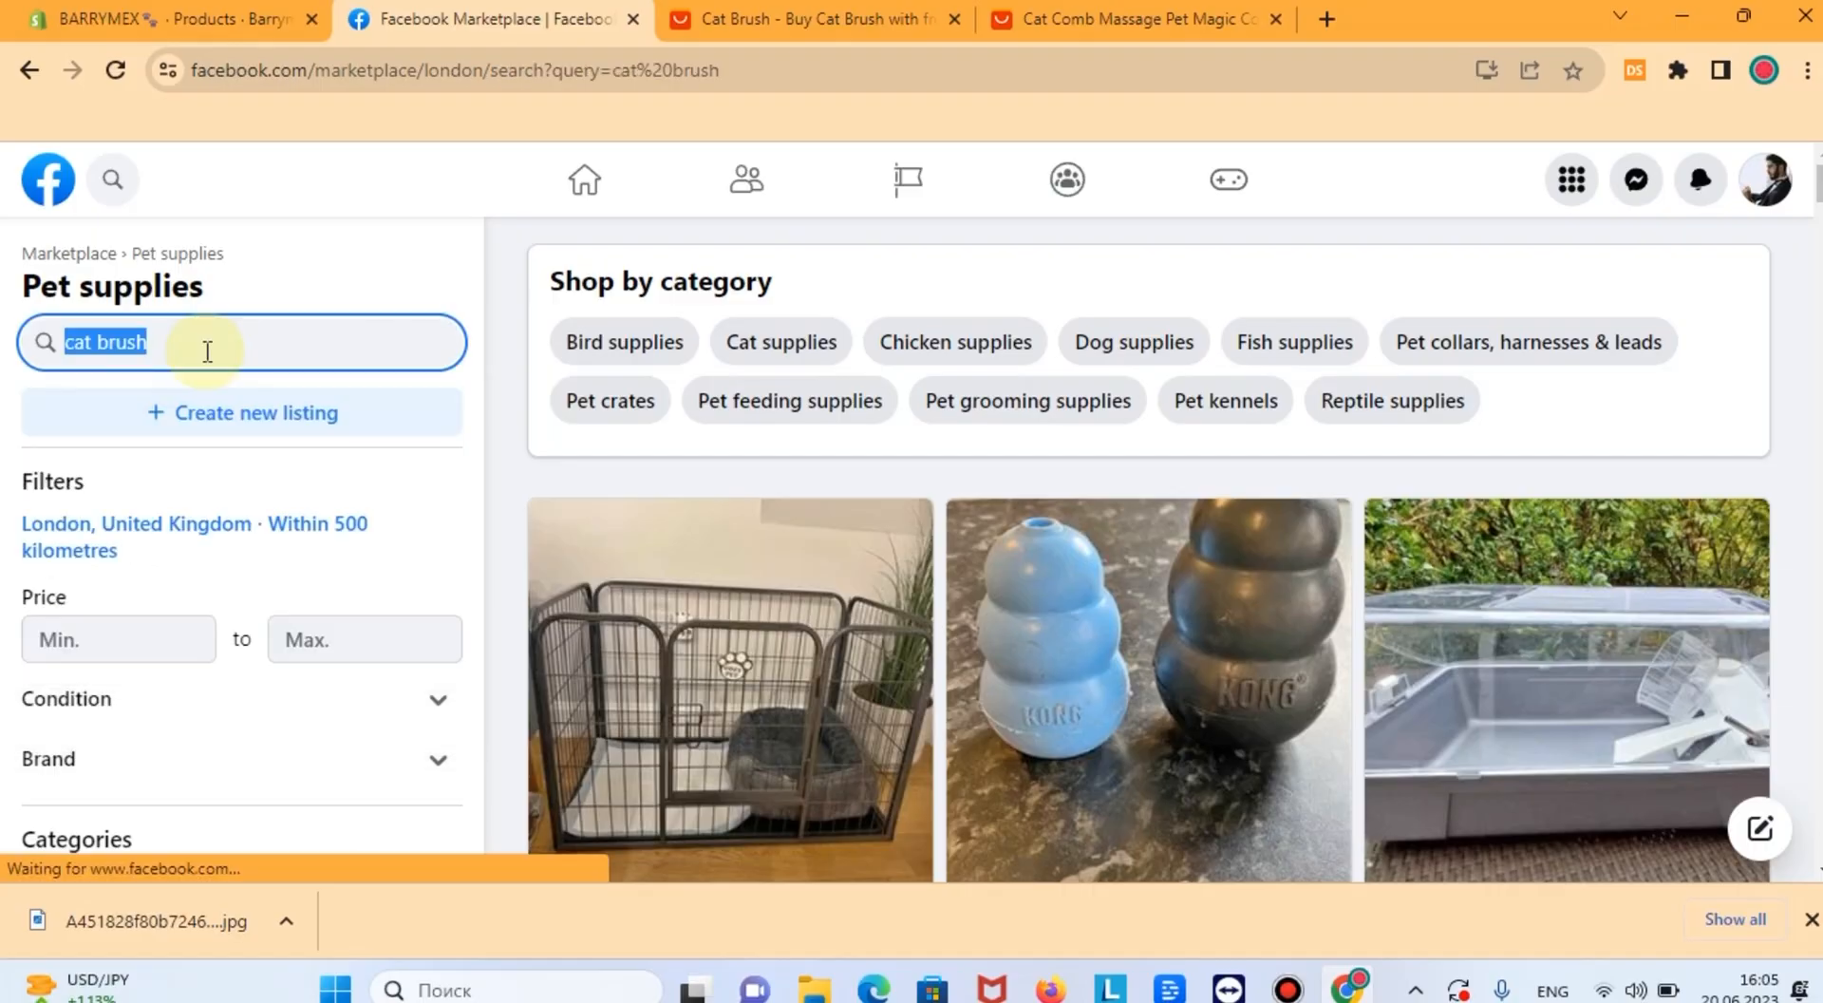
Step: Browse the London results of brushes, Furminators, grooming gloves and cat accessories
scroll(598, 547, down, 5)
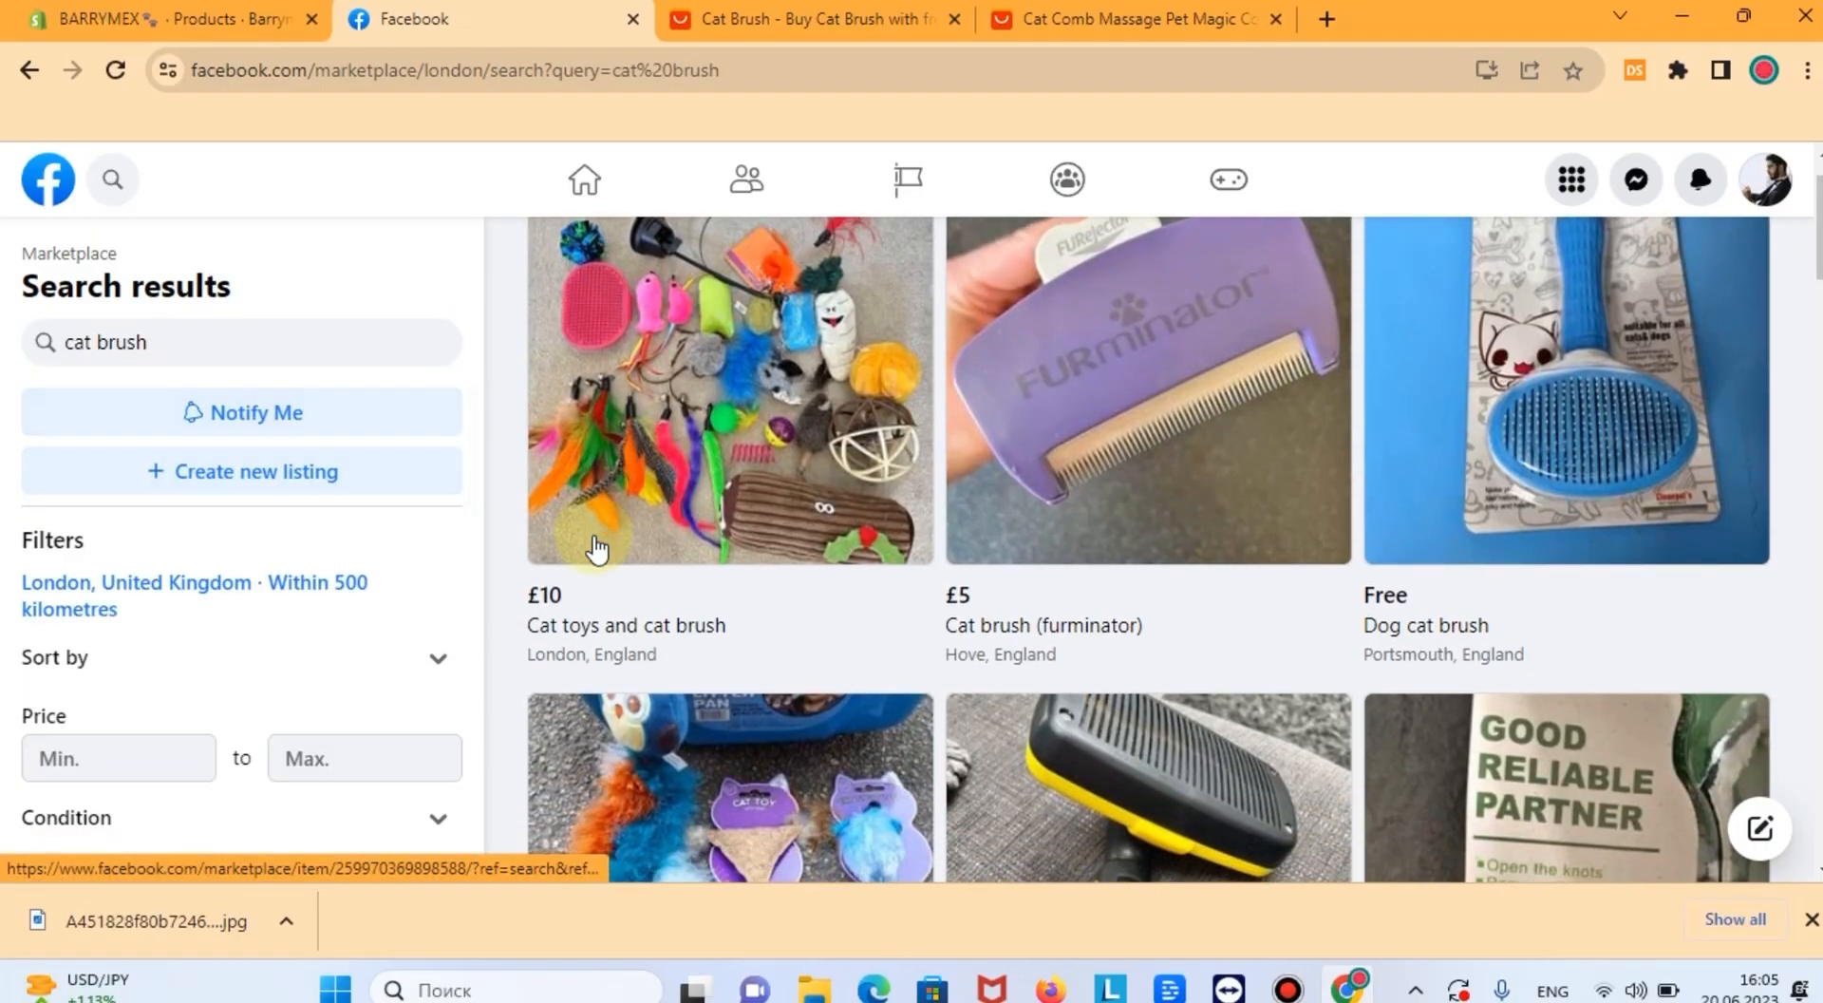
scroll(978, 584, down, 5)
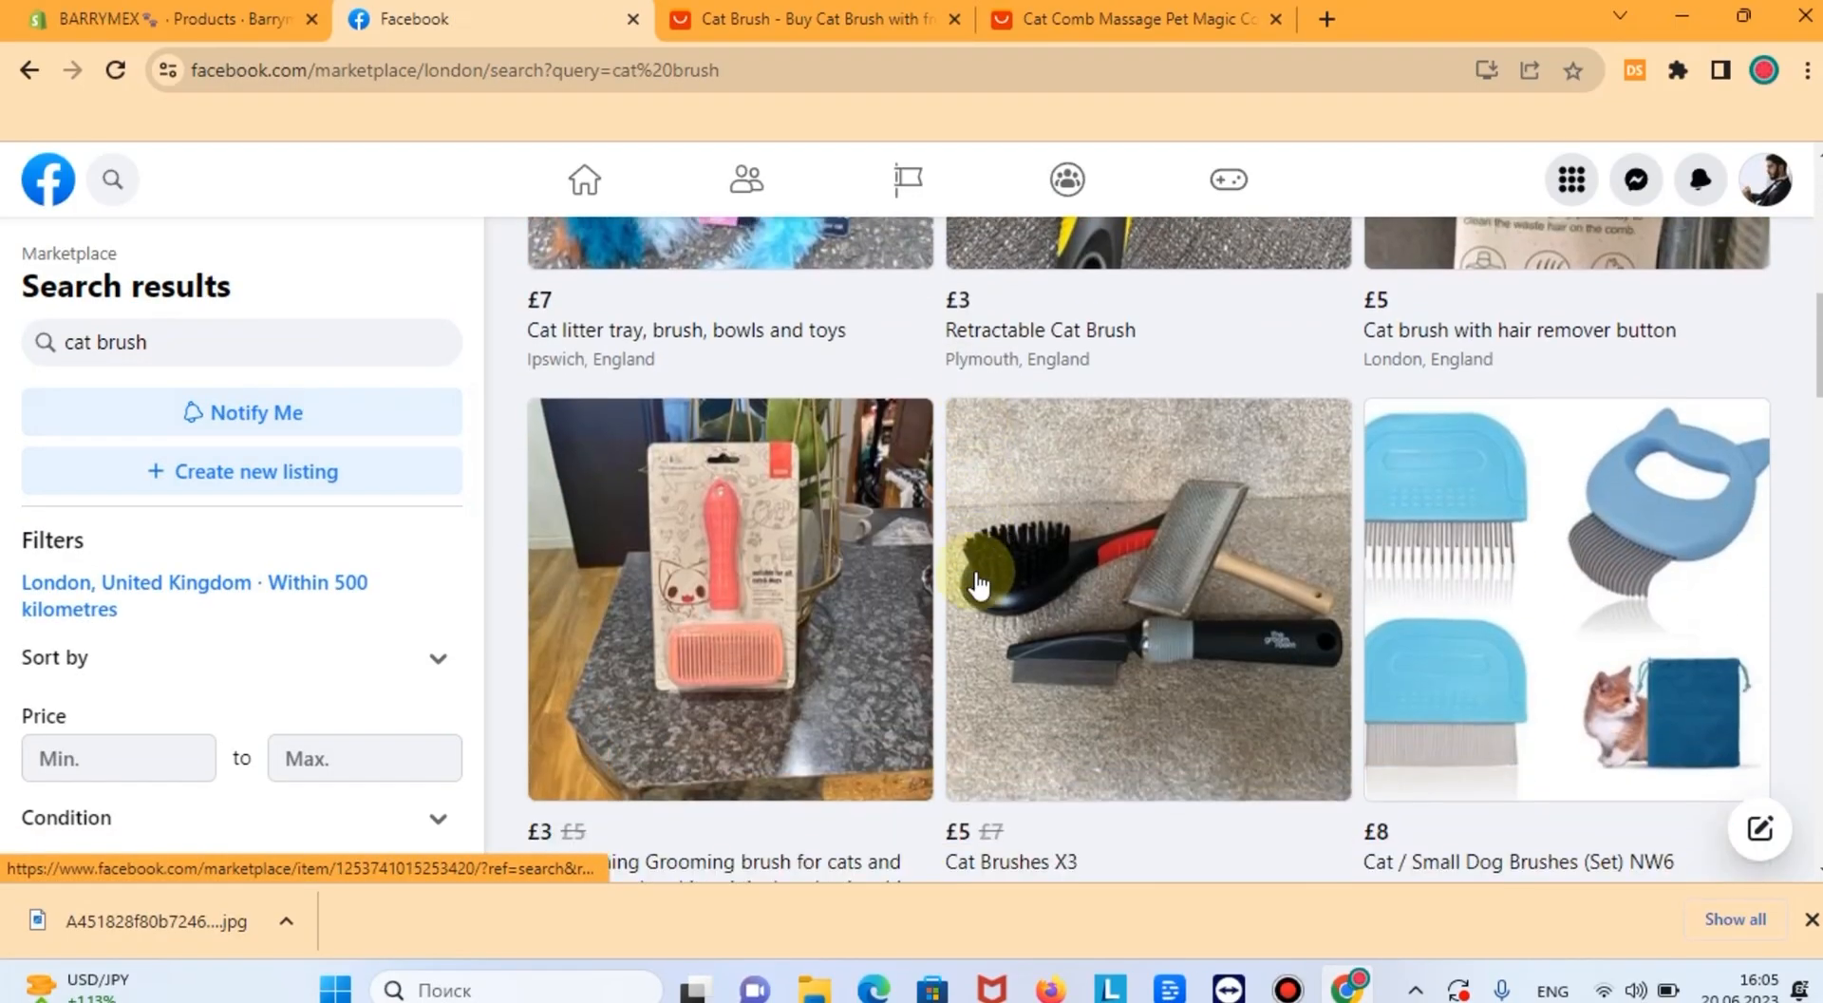
scroll(978, 584, down, 5)
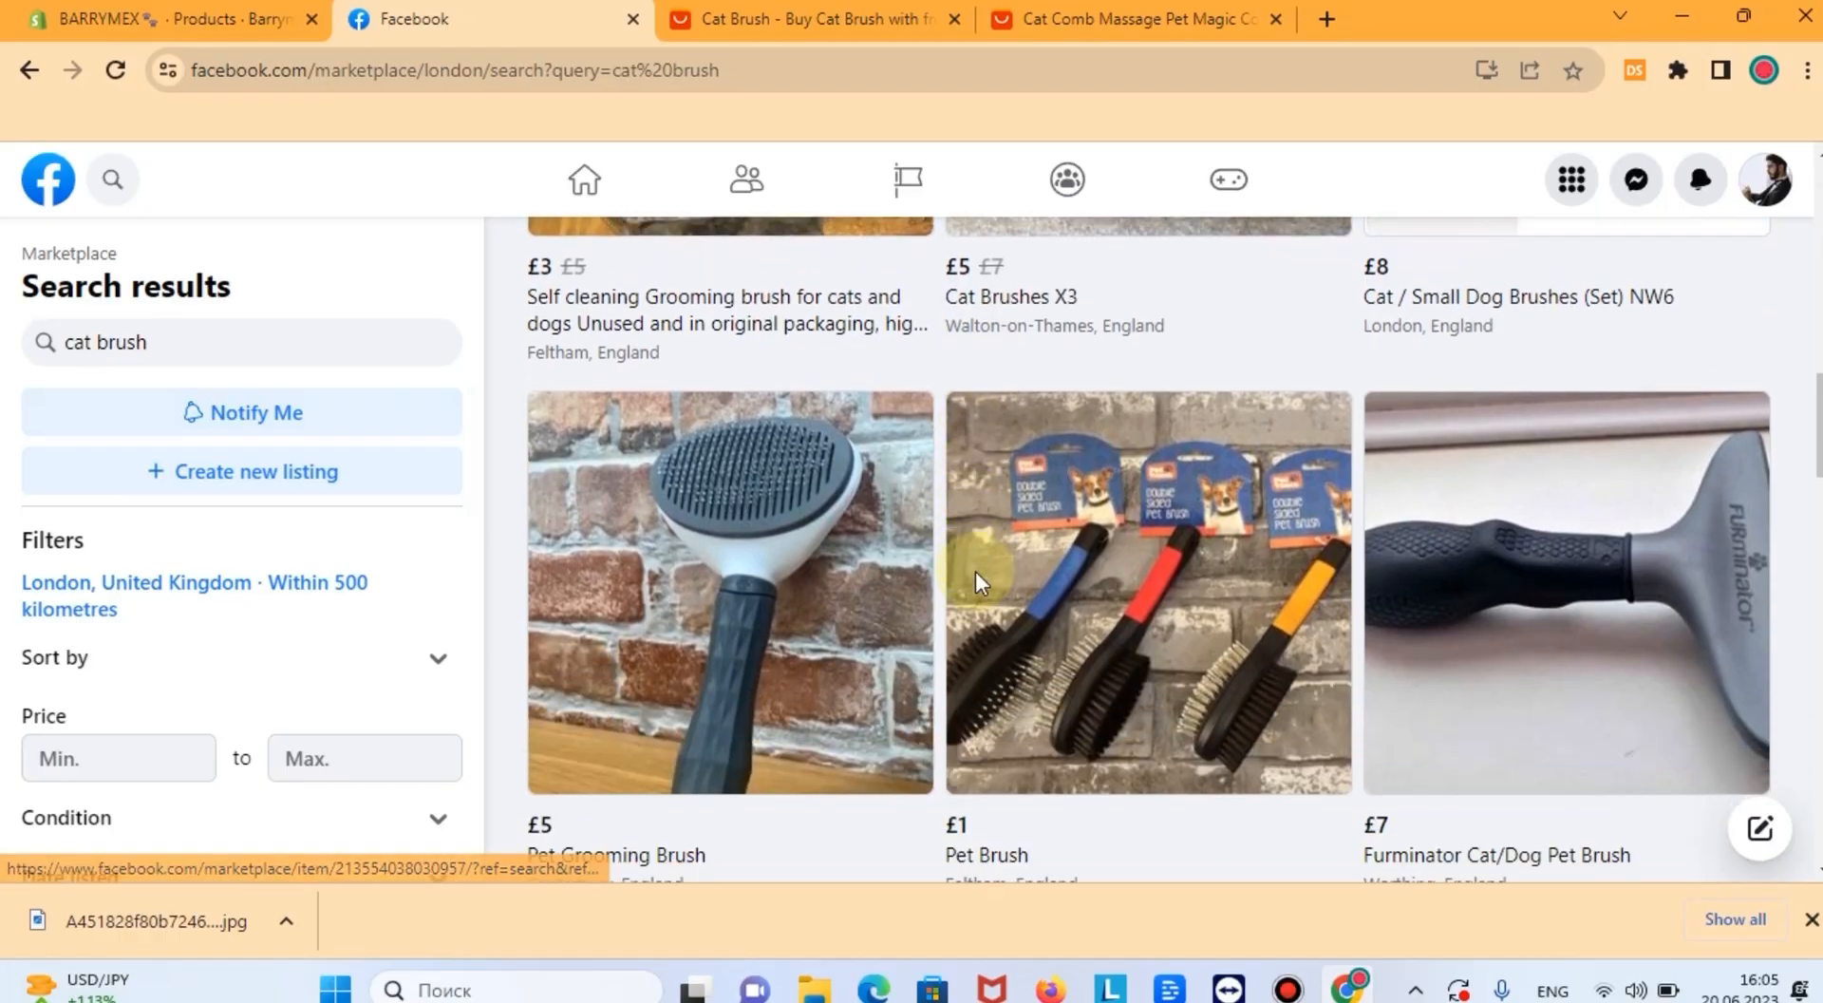
scroll(978, 584, up, 6)
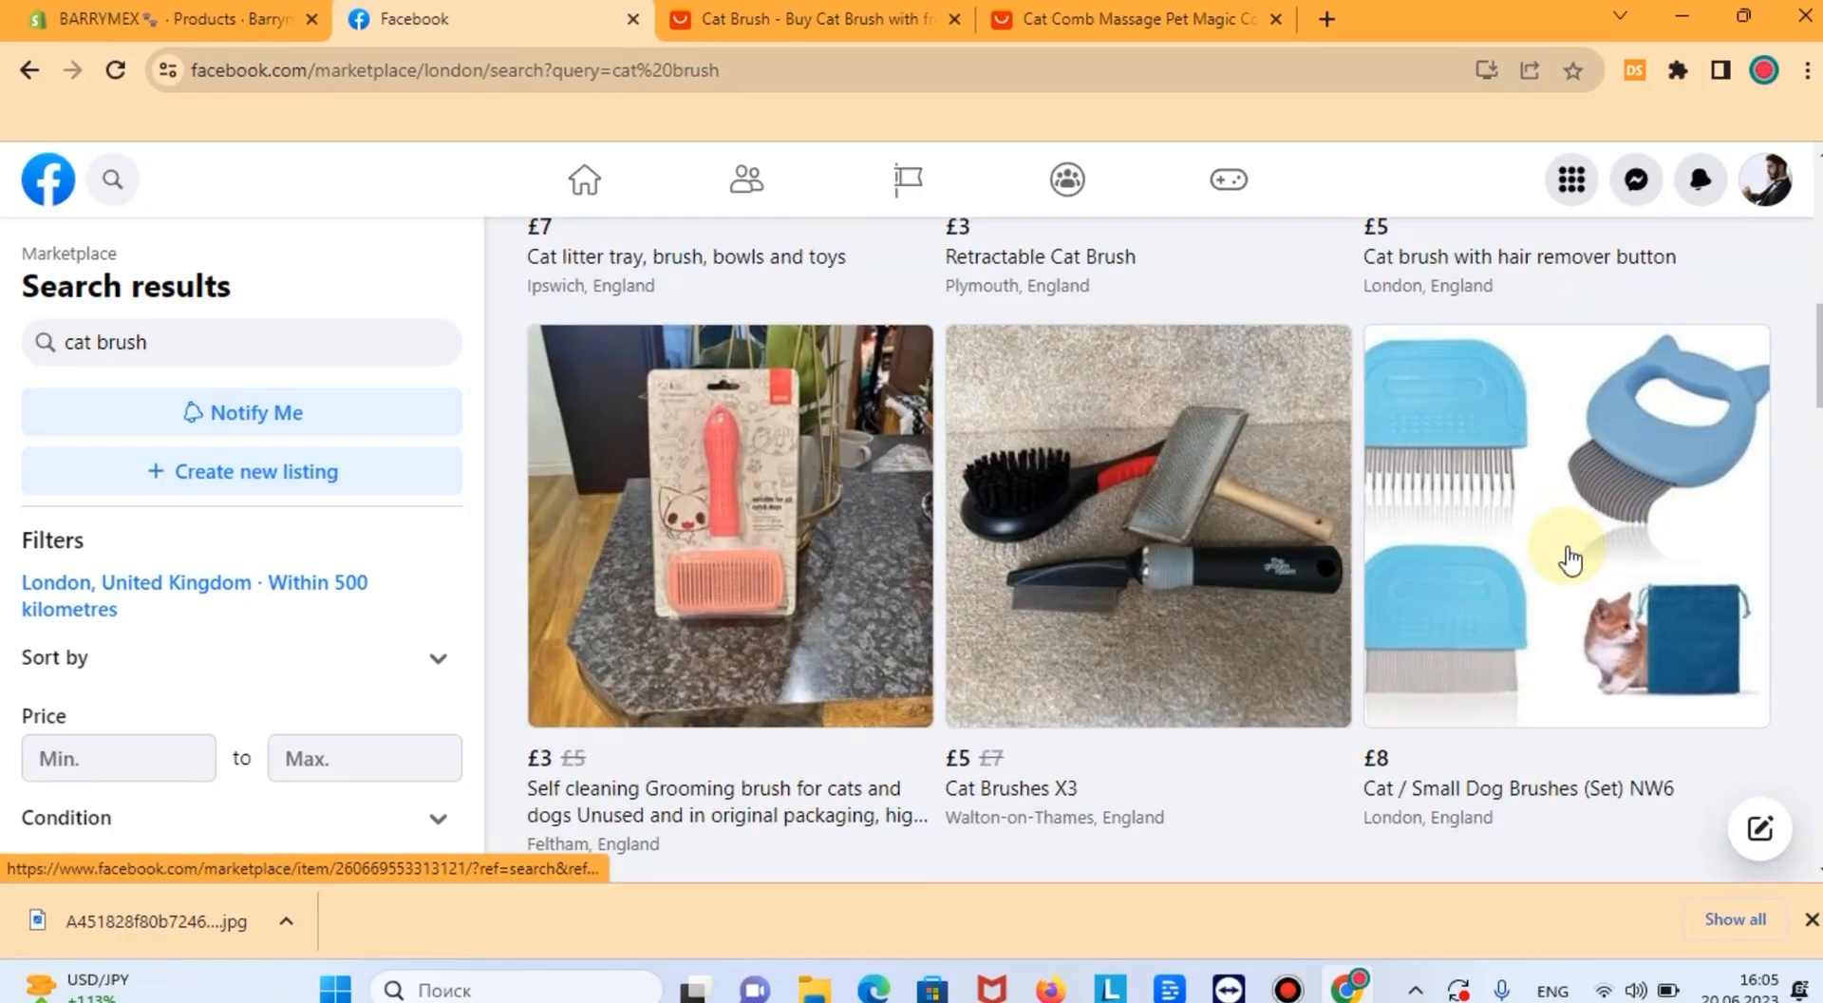
scroll(1570, 560, up, 10)
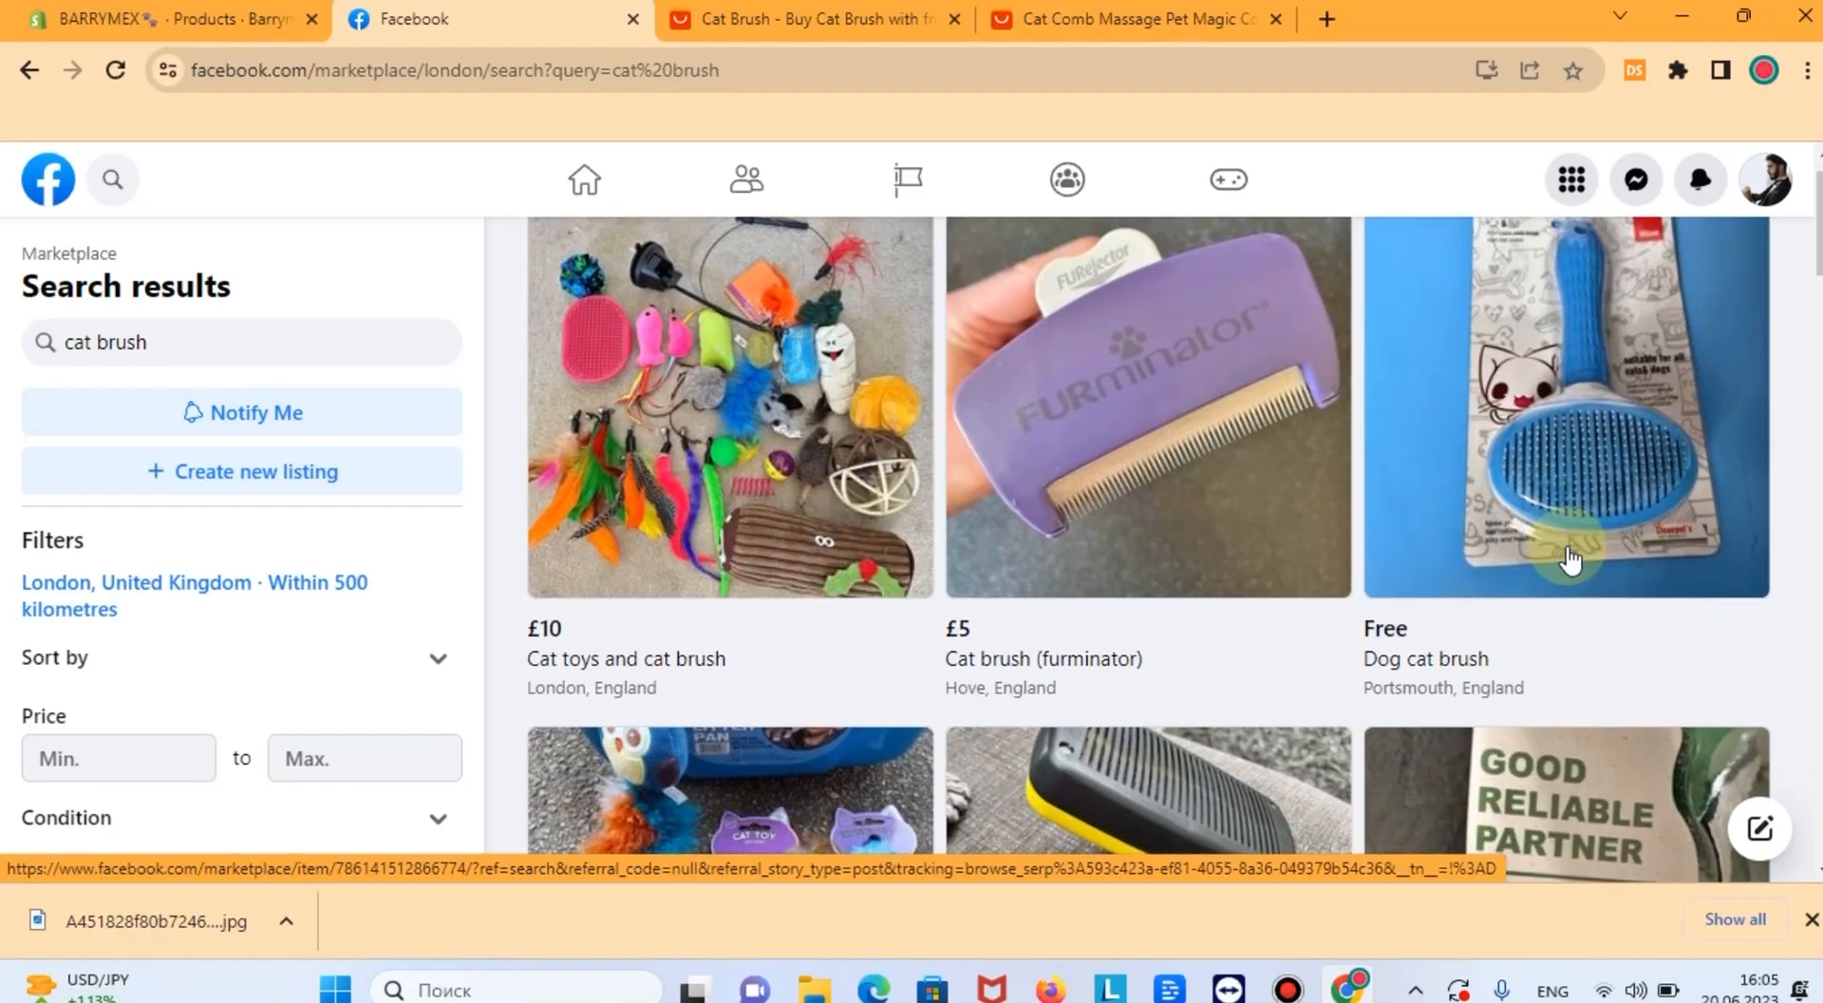
scroll(1570, 560, down, 20)
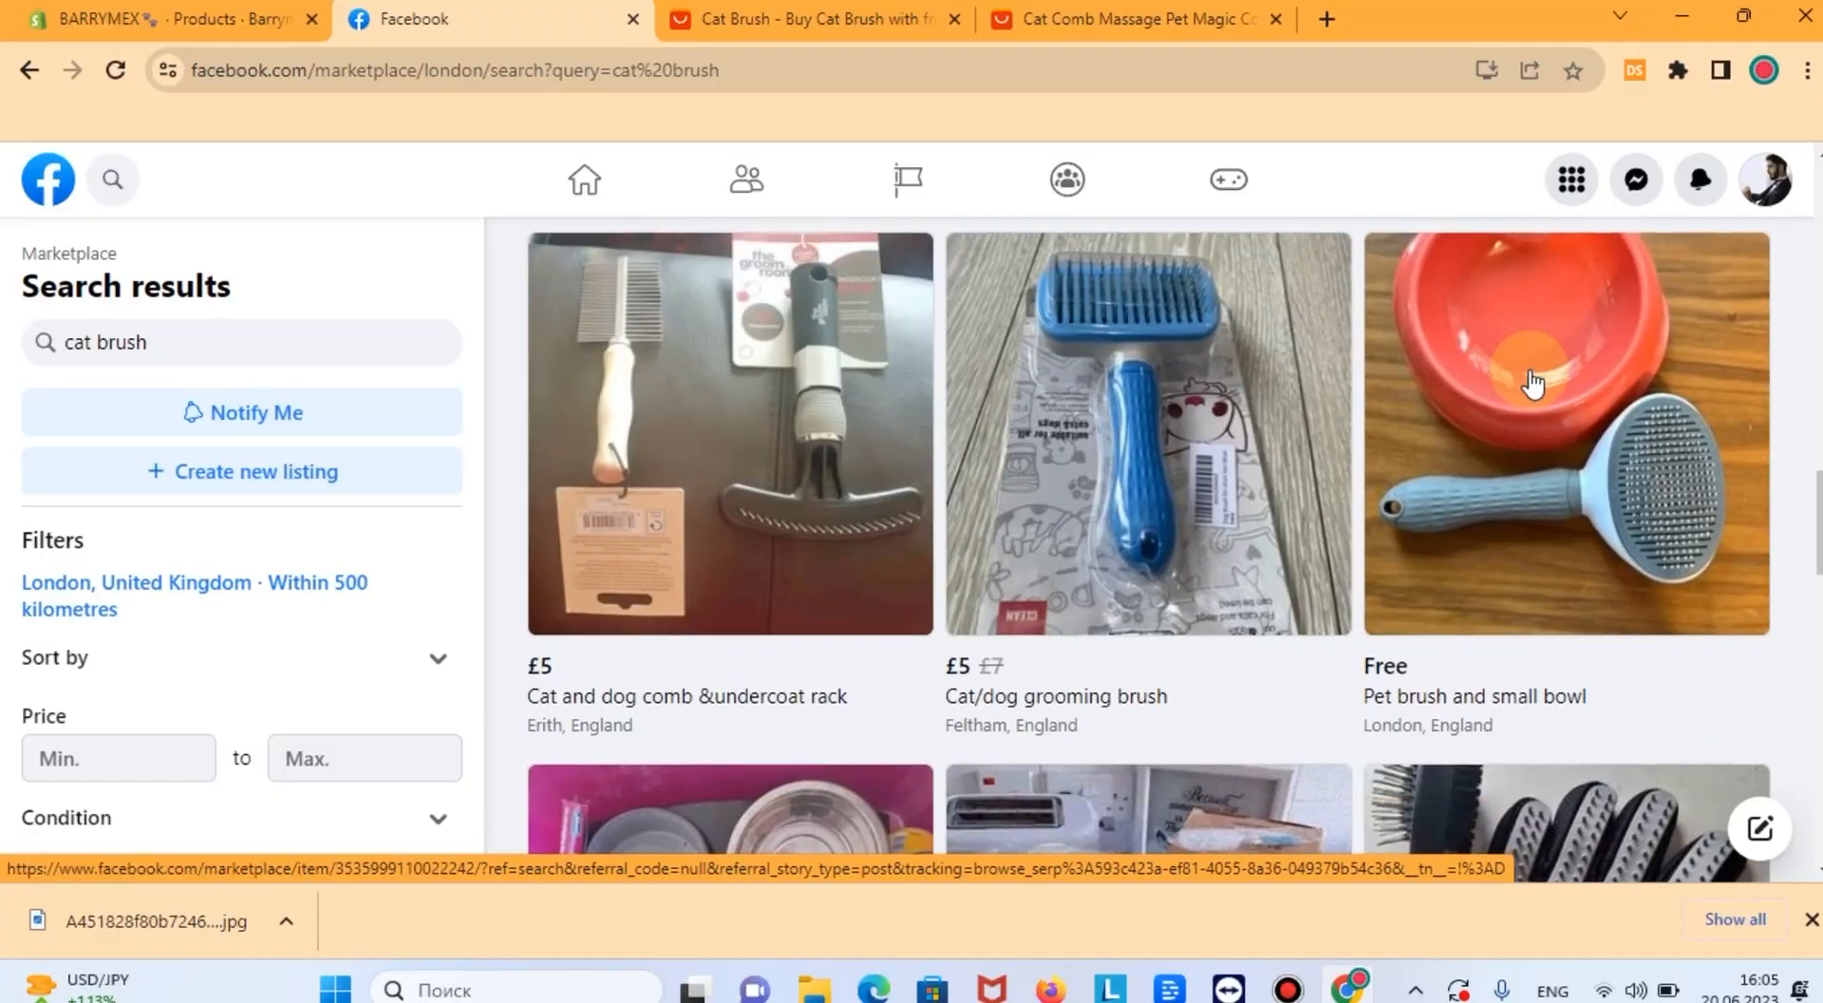
scroll(1531, 382, down, 18)
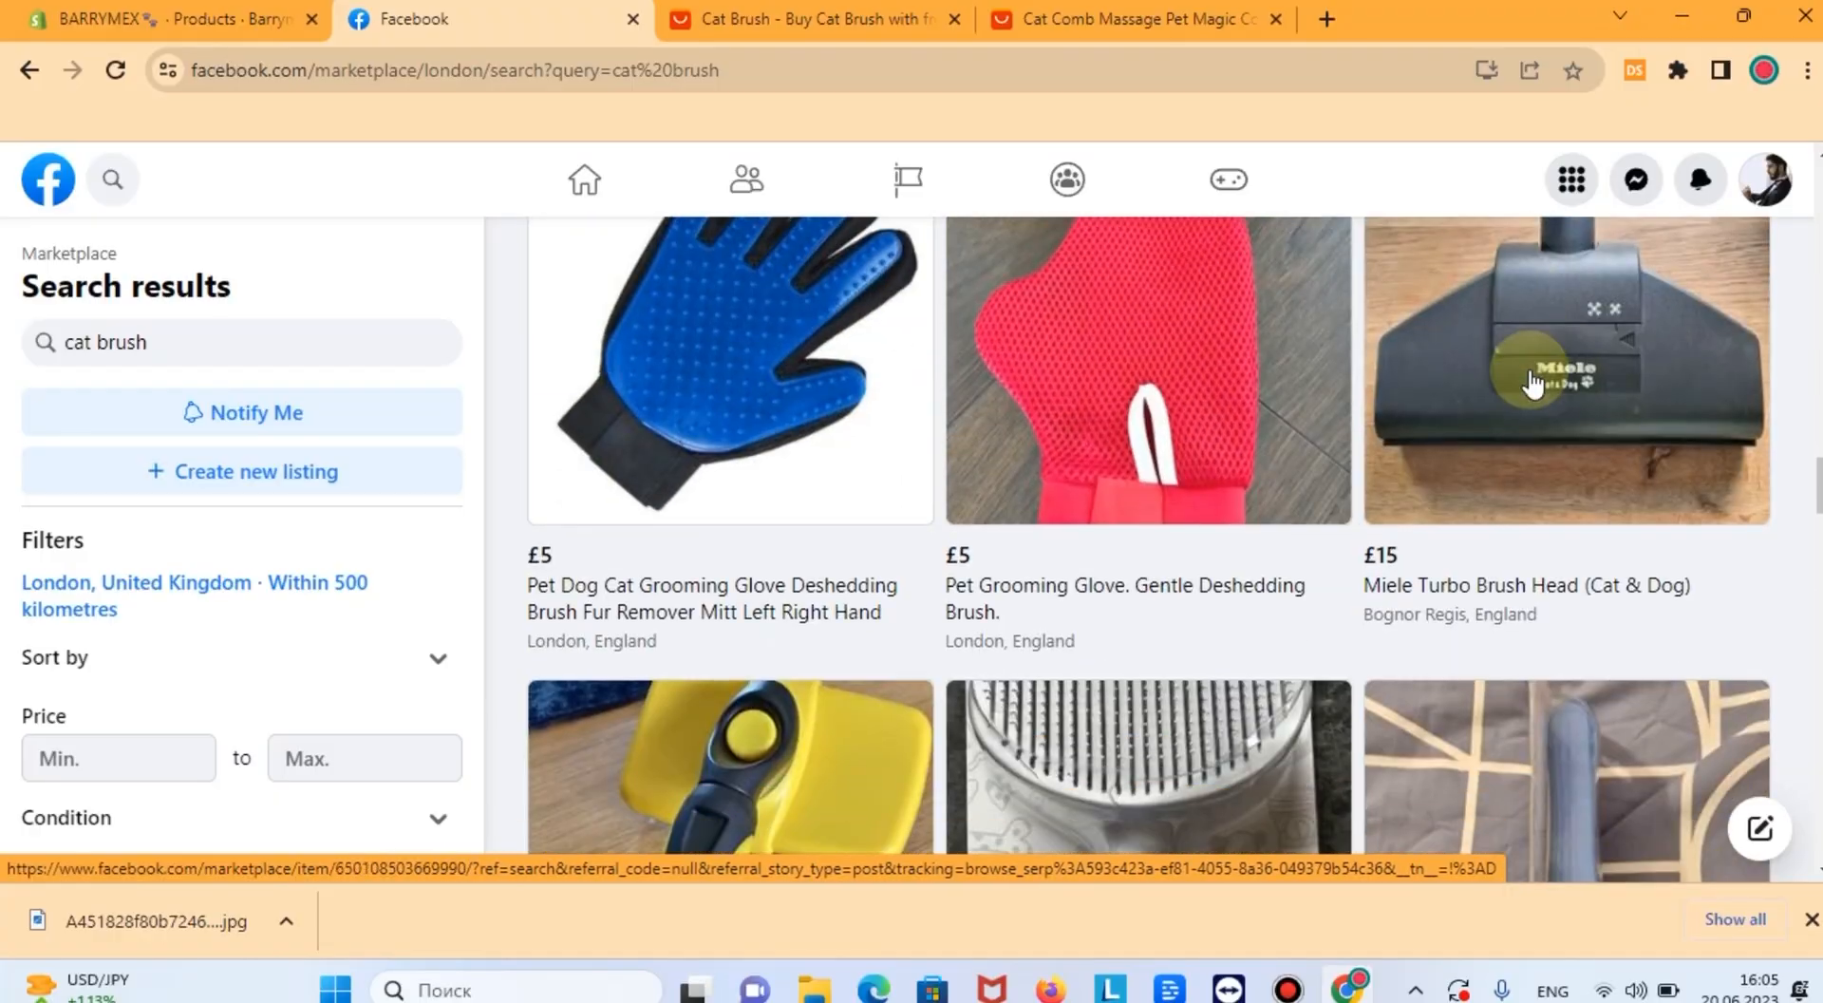
scroll(760, 379, up, 3)
scroll(753, 538, down, 4)
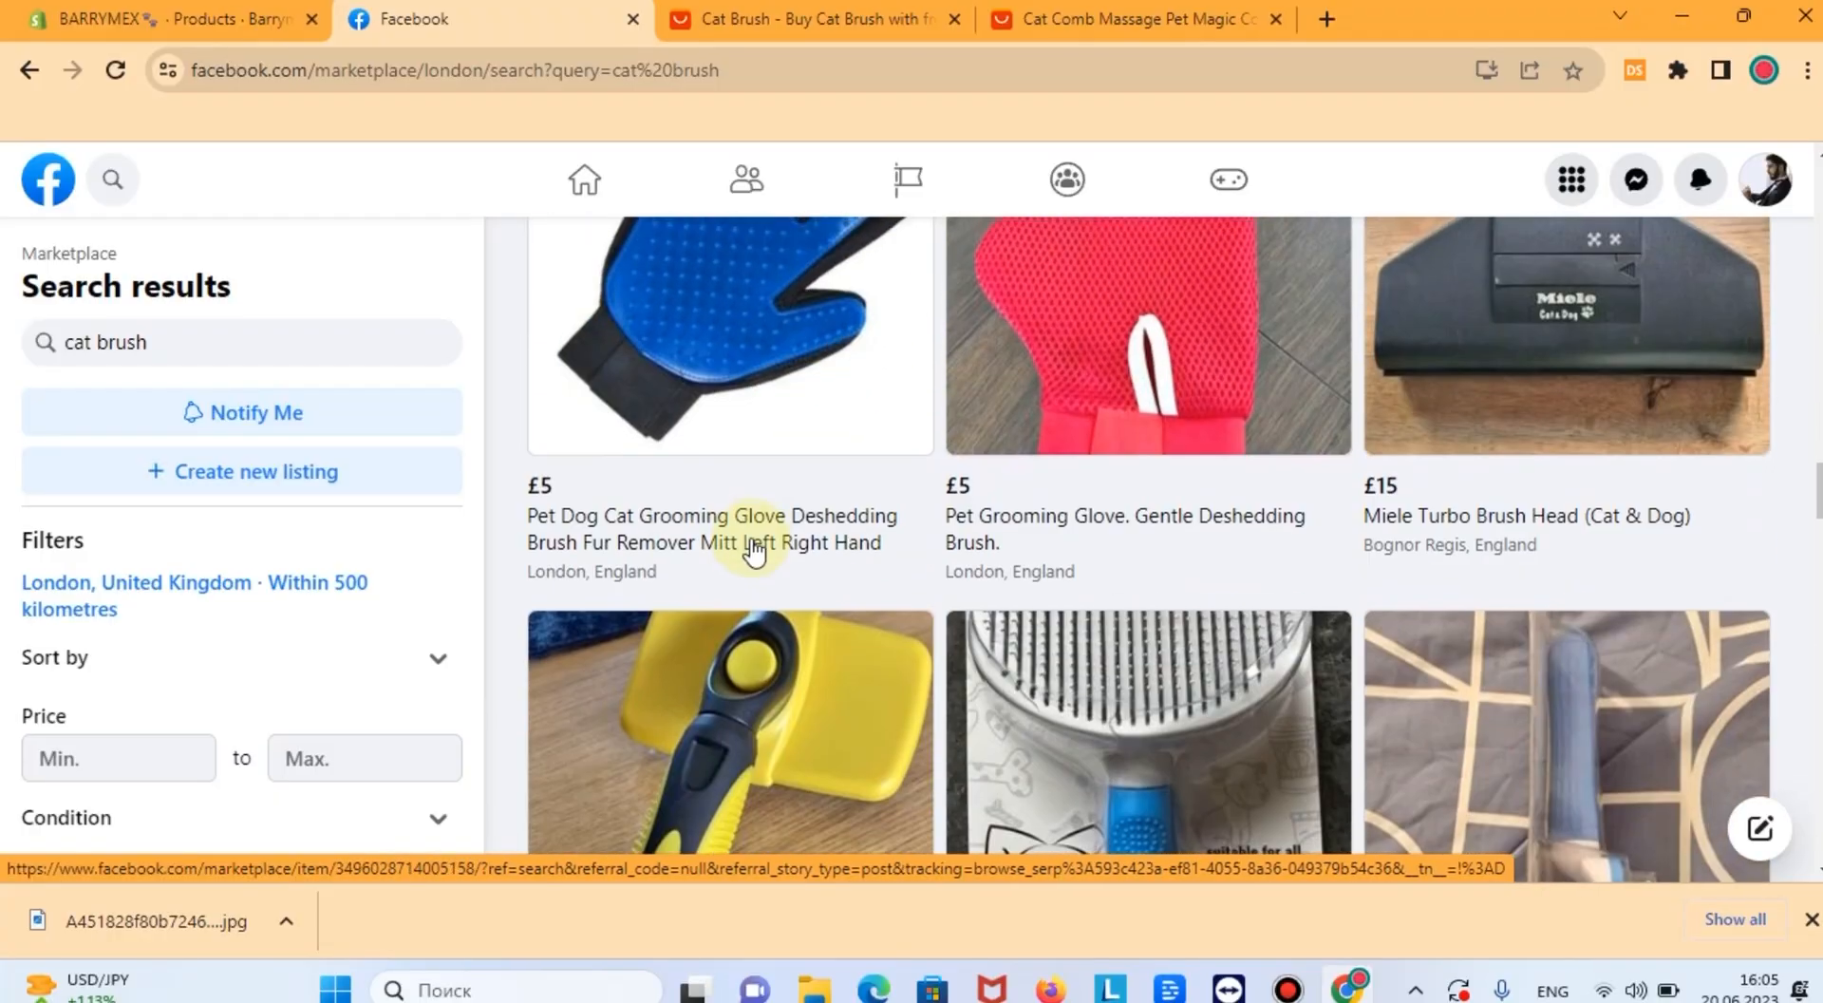
scroll(750, 334, down, 12)
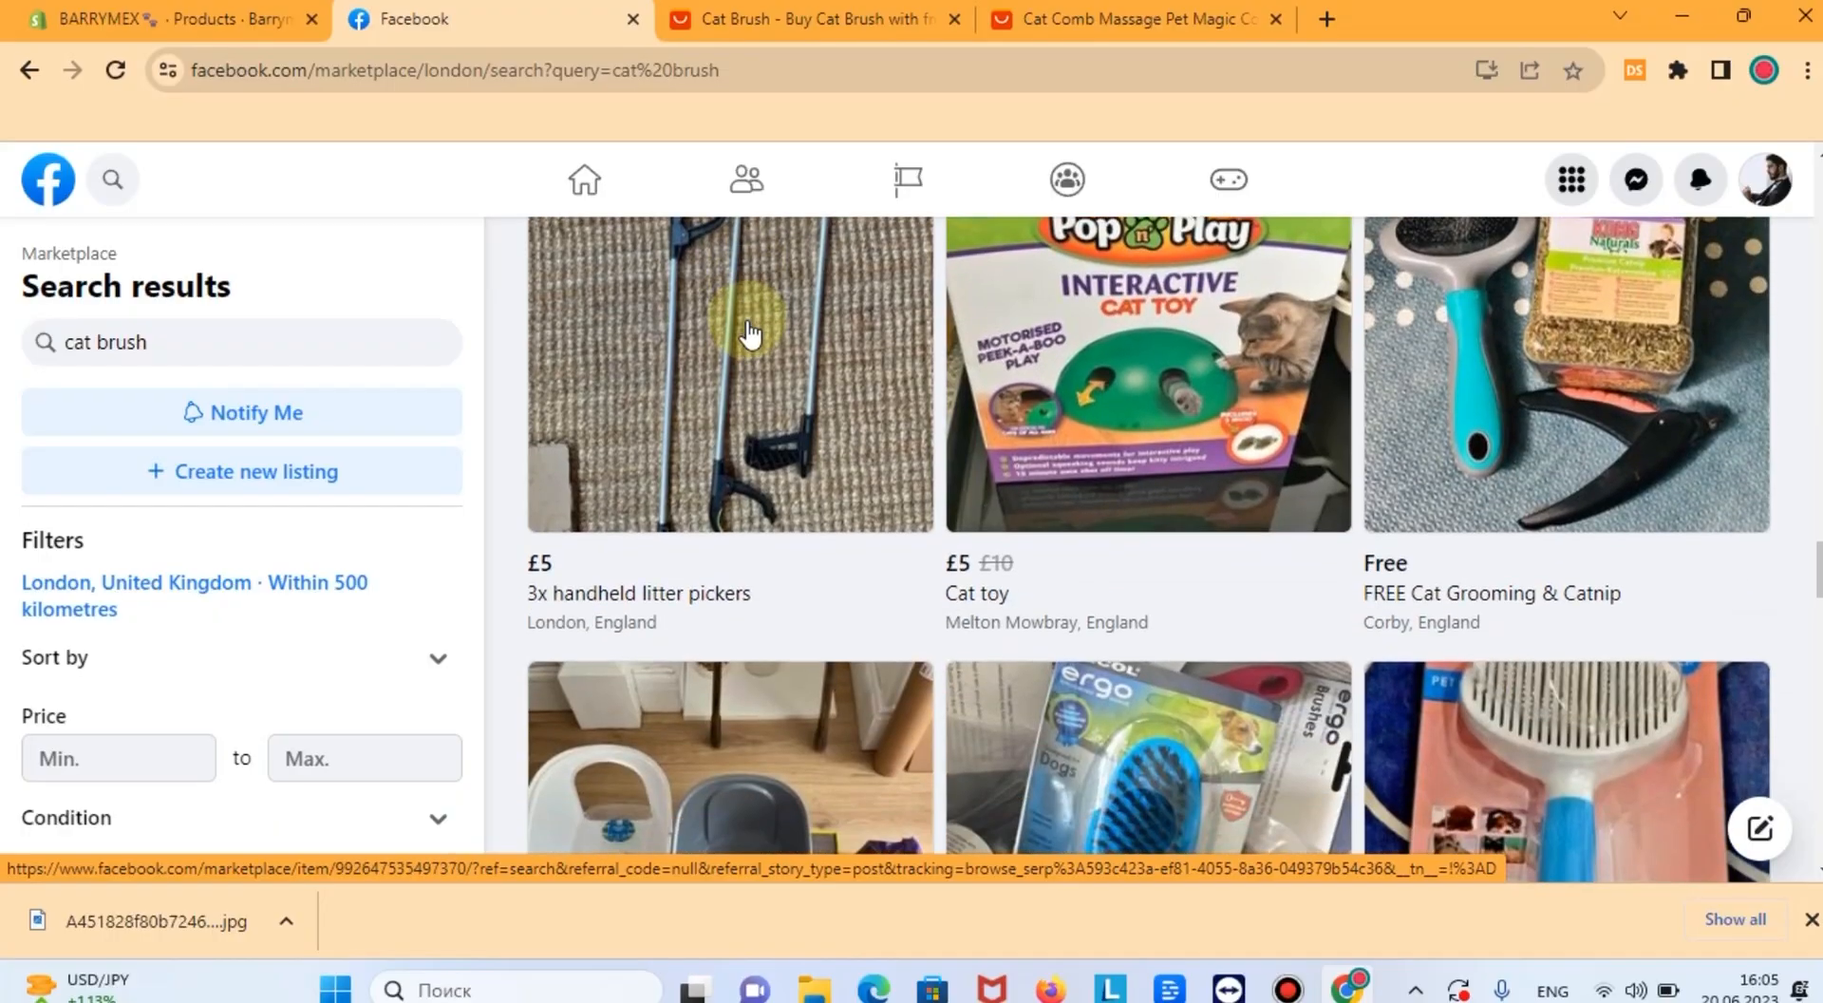
scroll(750, 334, down, 8)
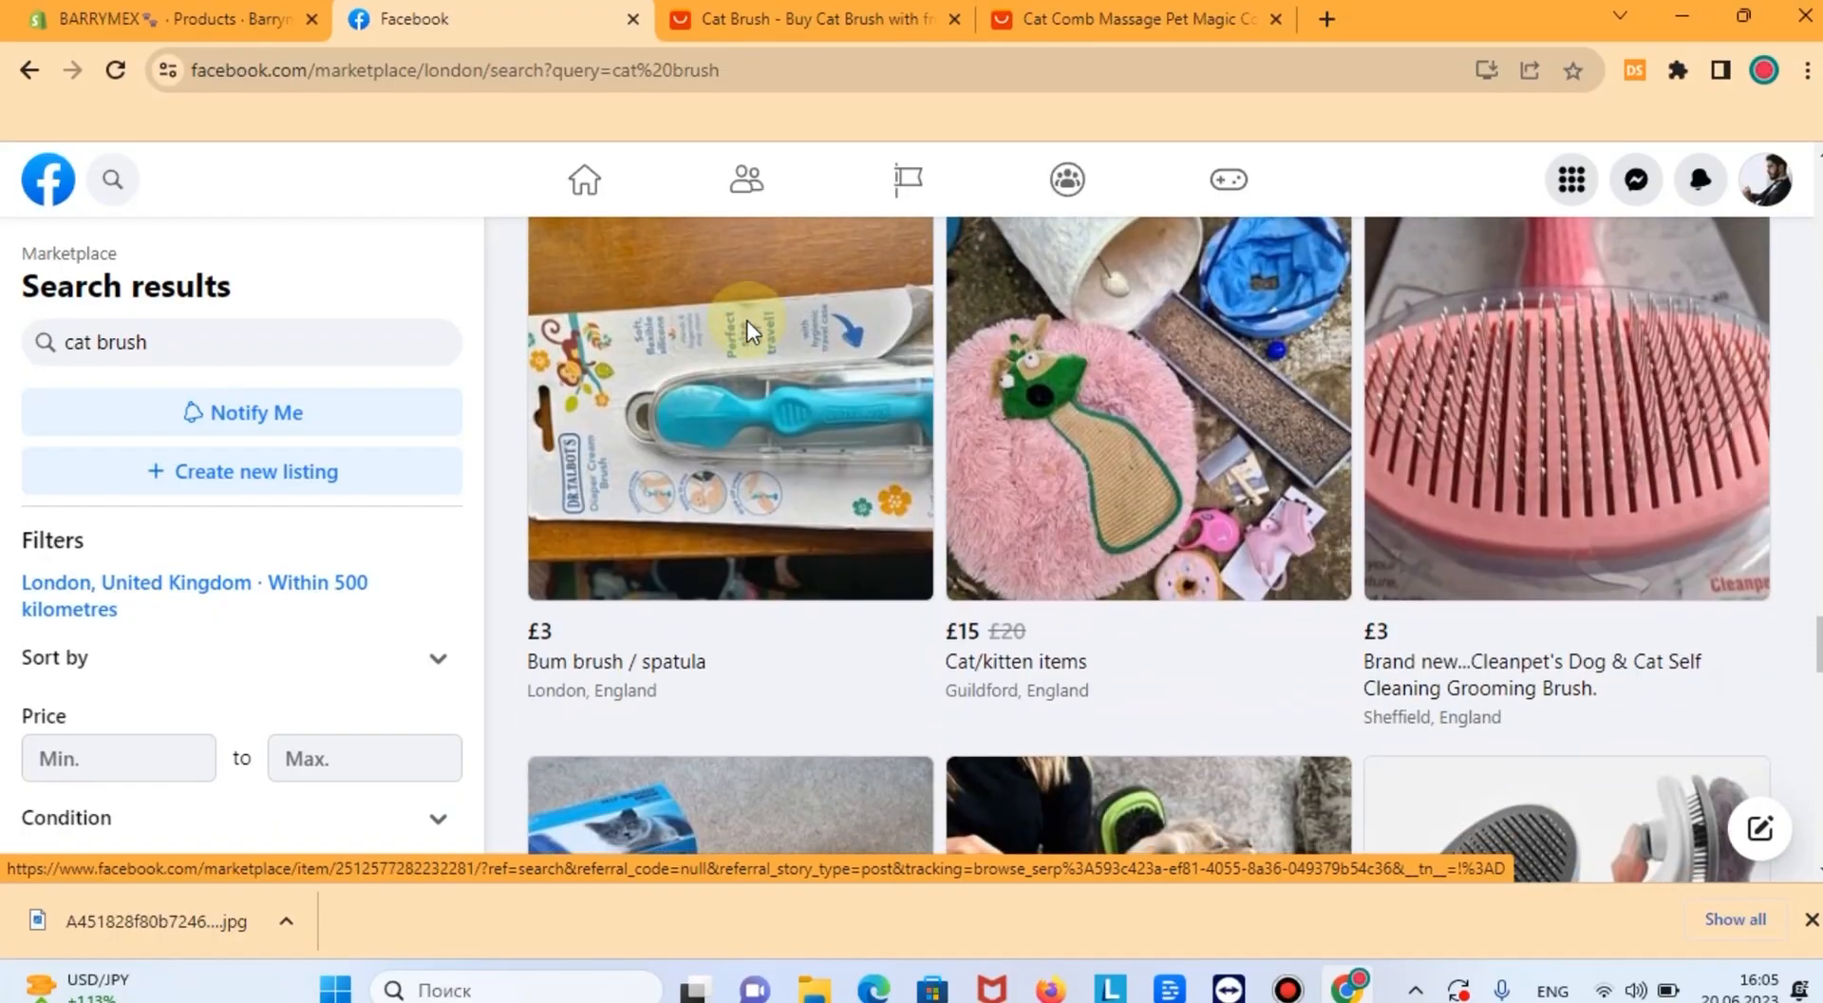
scroll(751, 335, down, 10)
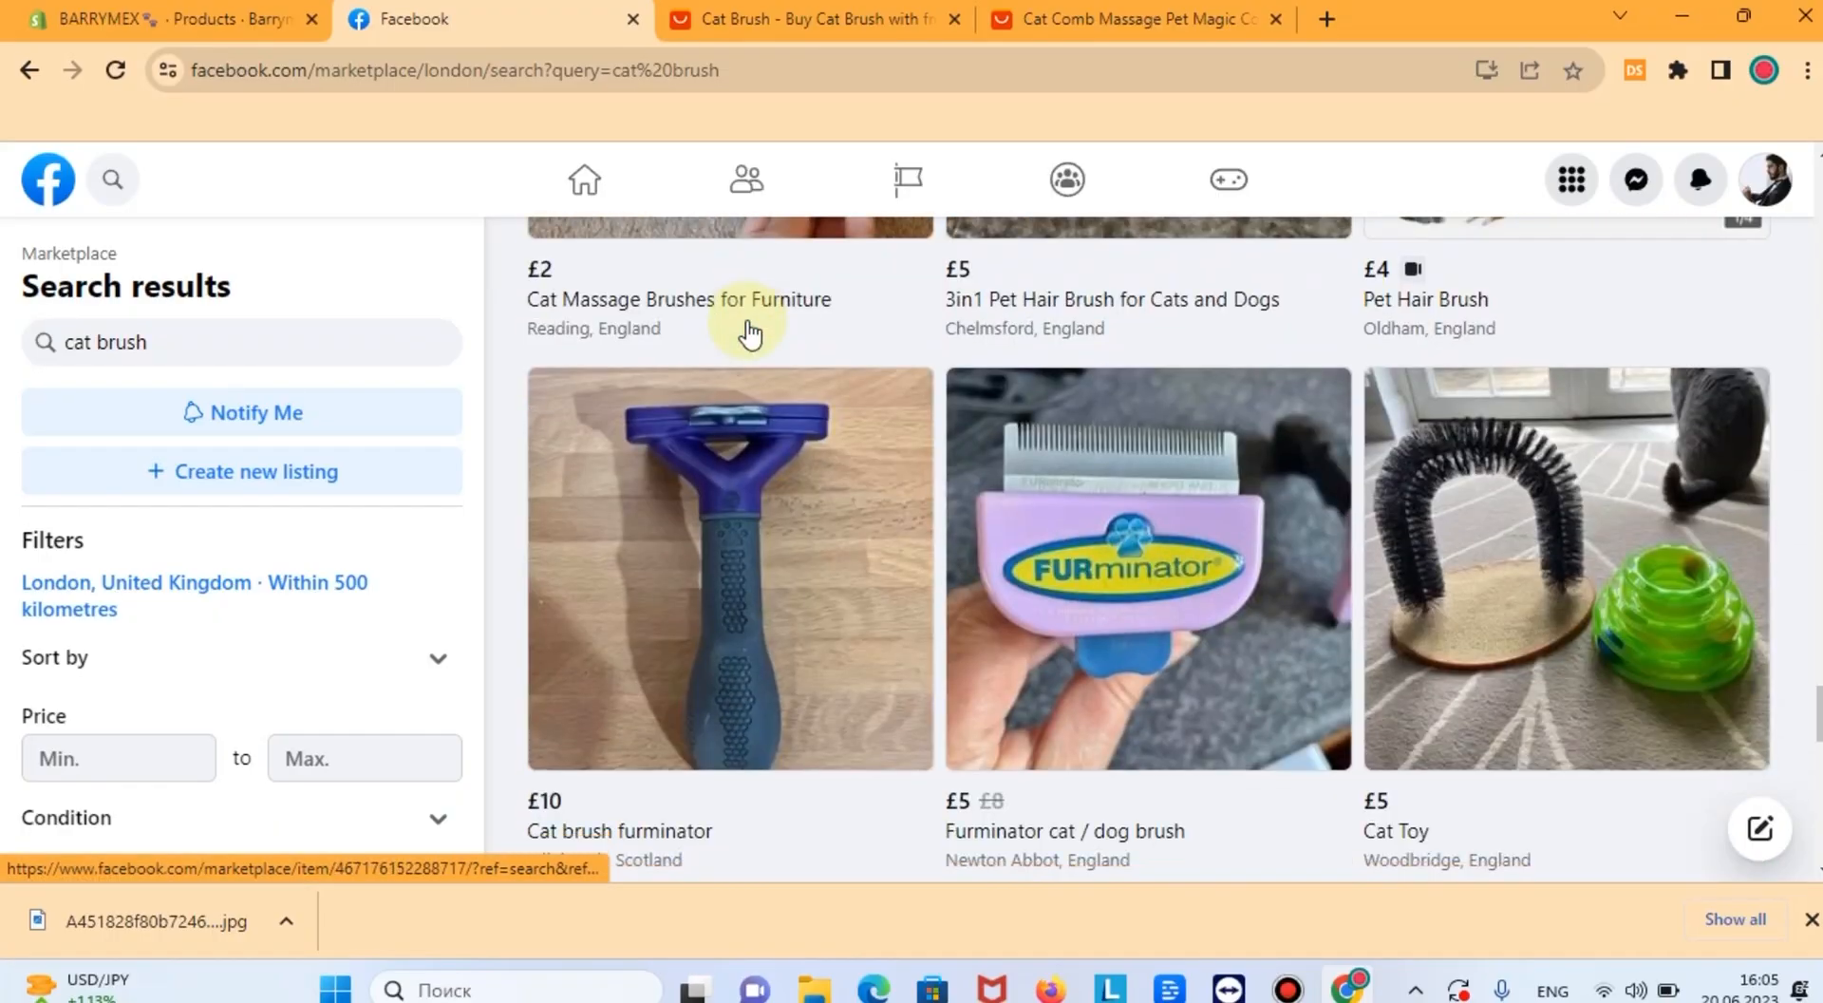
scroll(750, 334, down, 4)
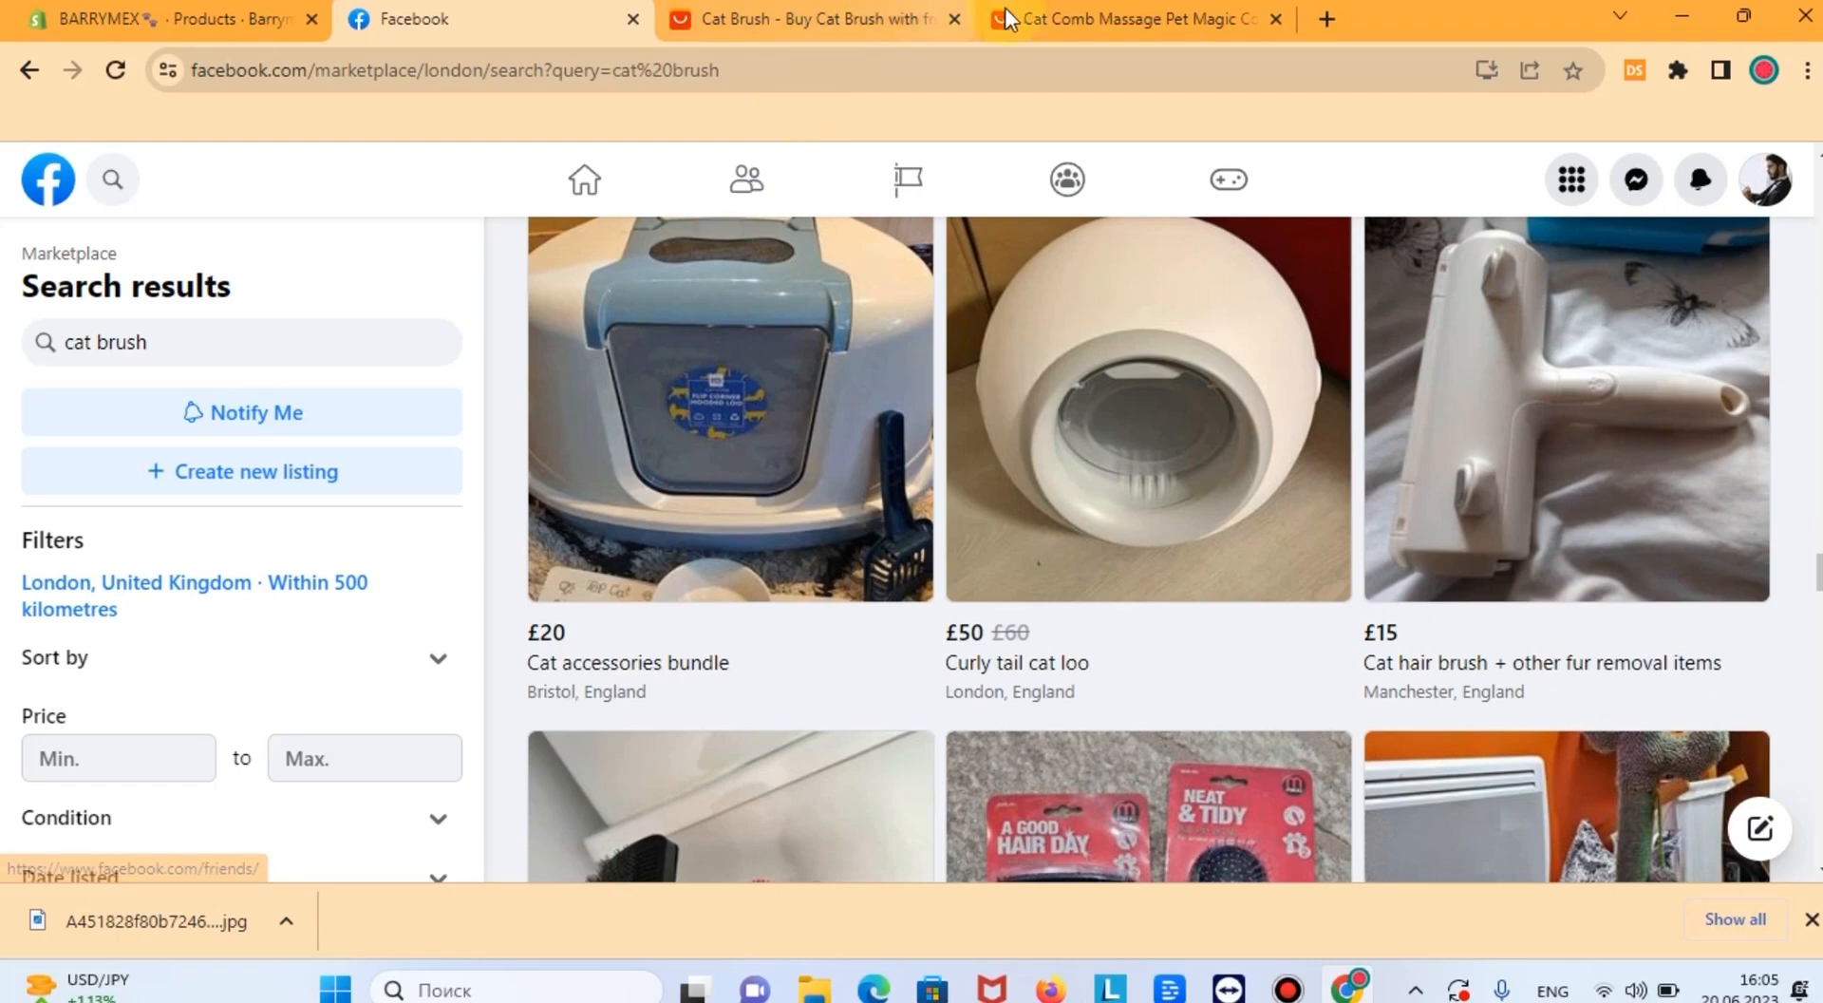
Step: Open the $5.97 double-sided hair removal brush and play its video muted, pausing at 0:11
click(868, 20)
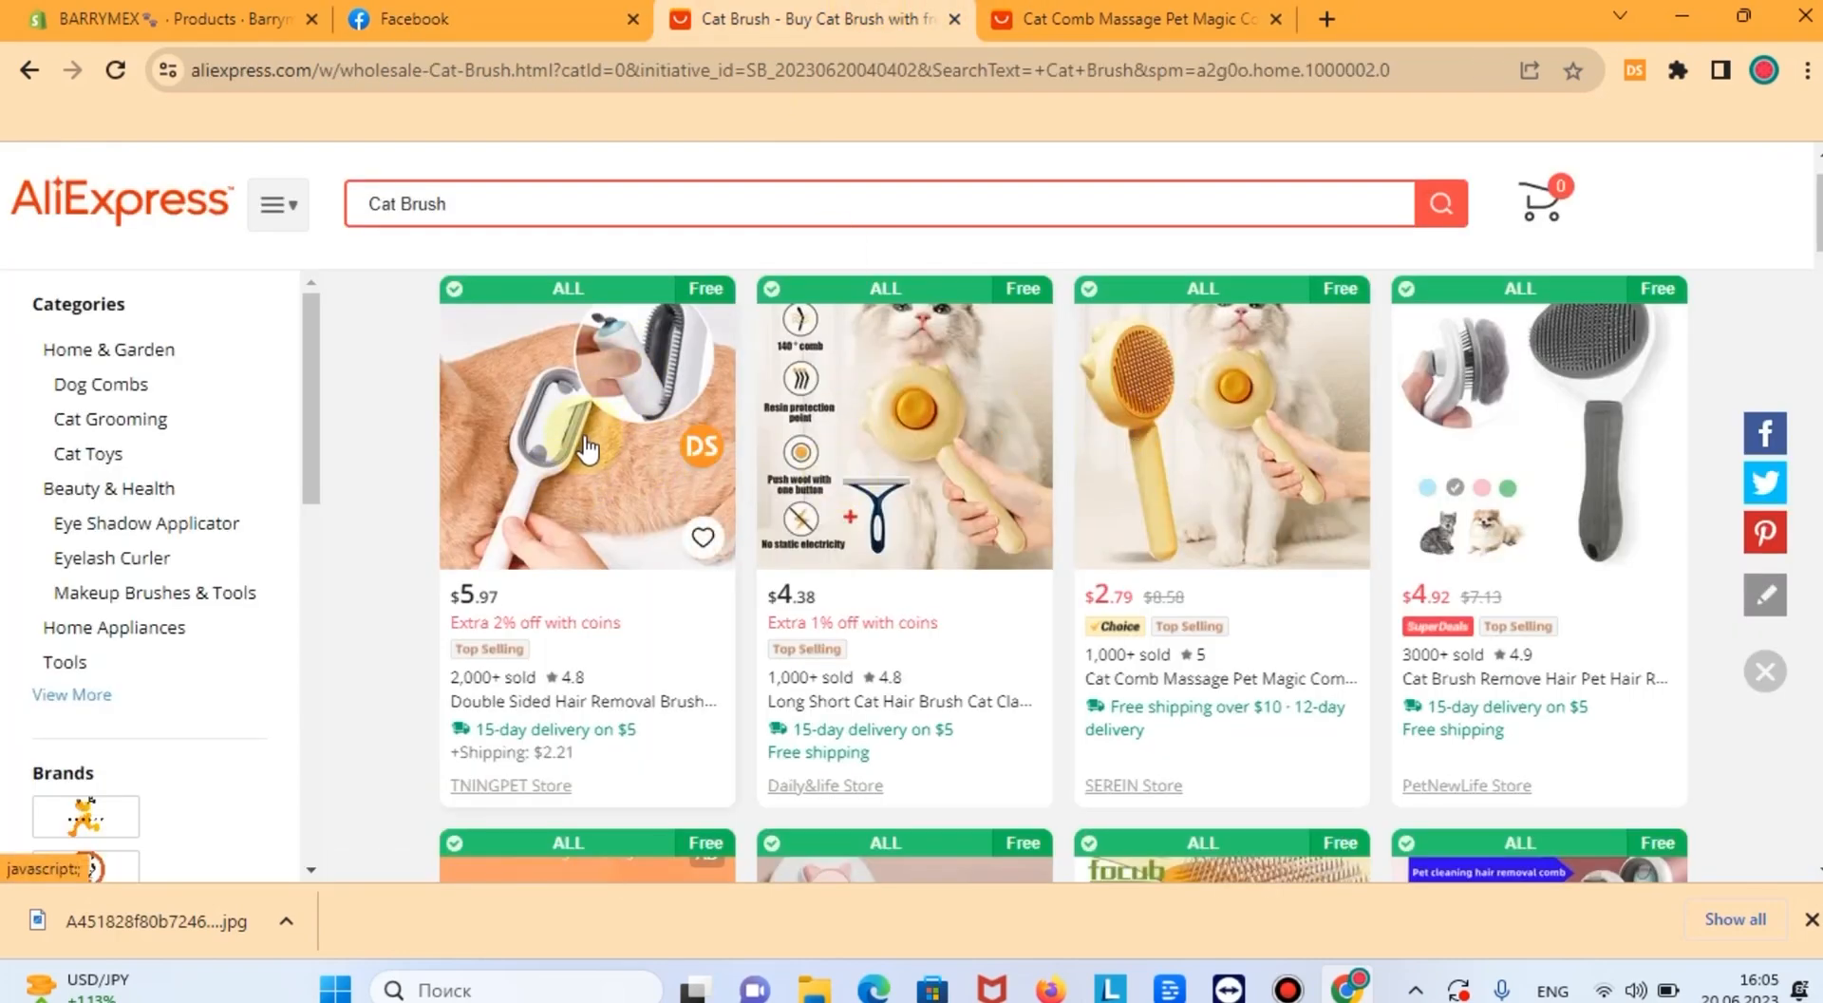
click(553, 707)
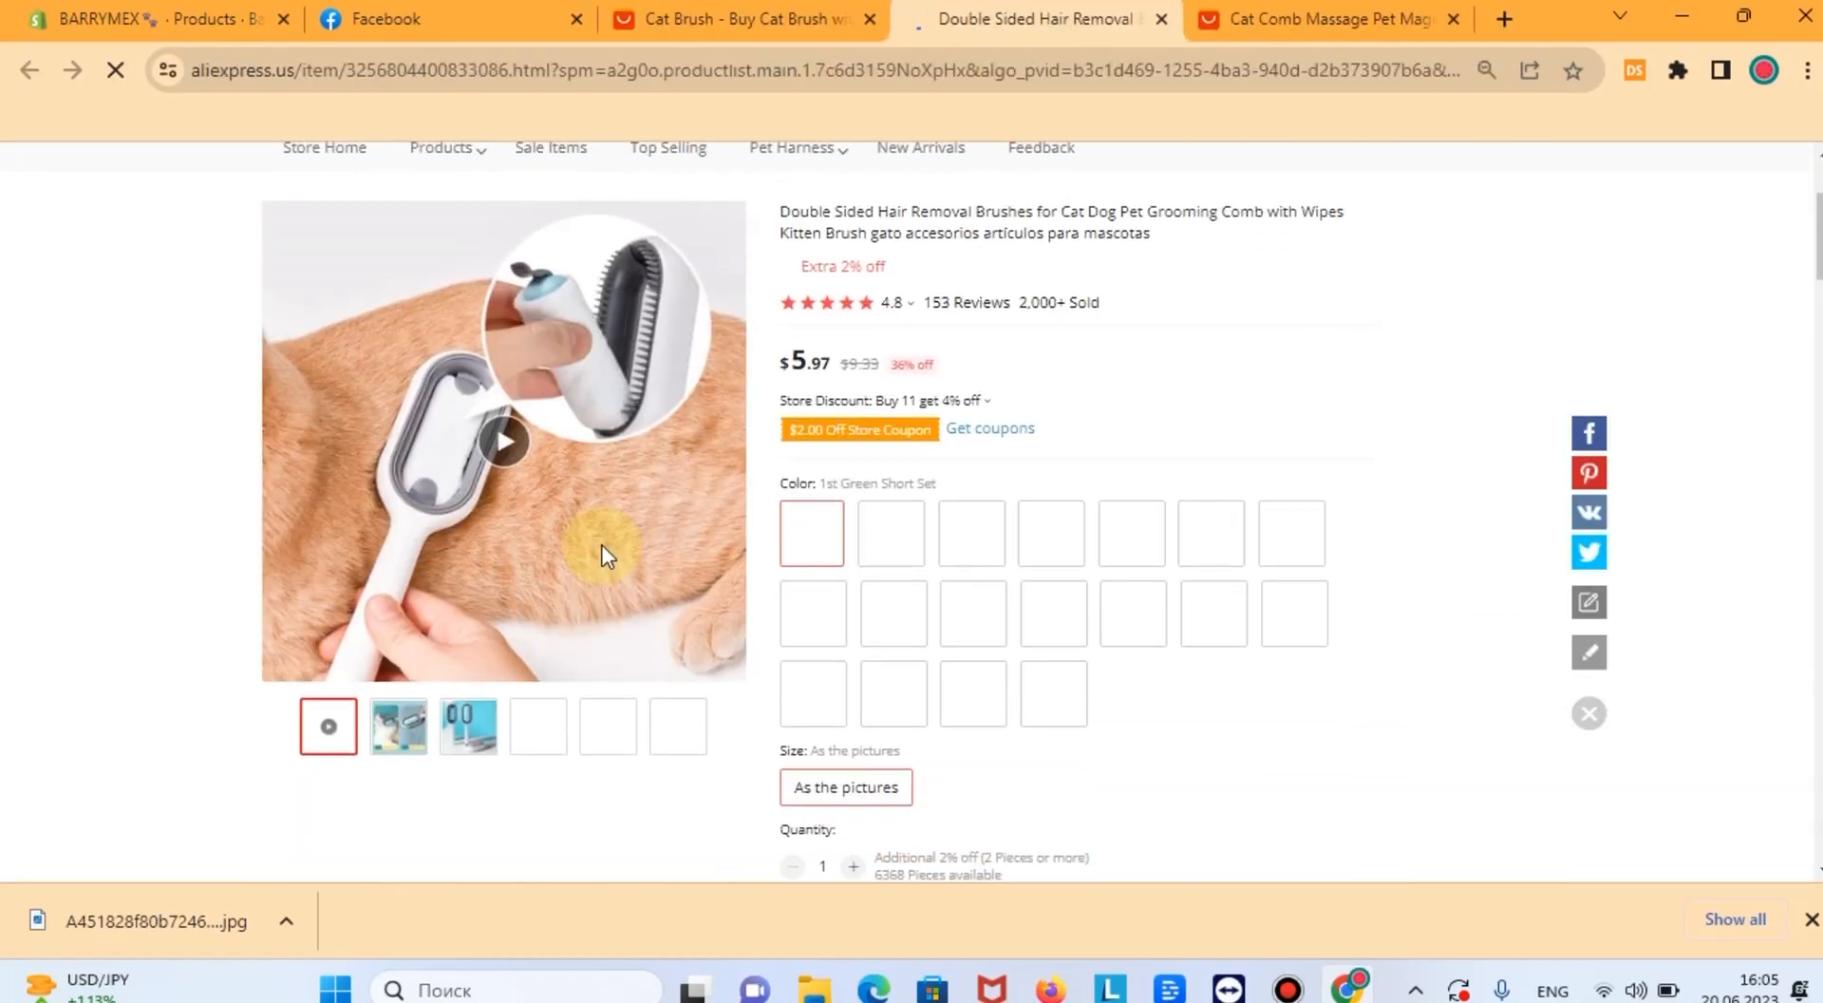
click(500, 447)
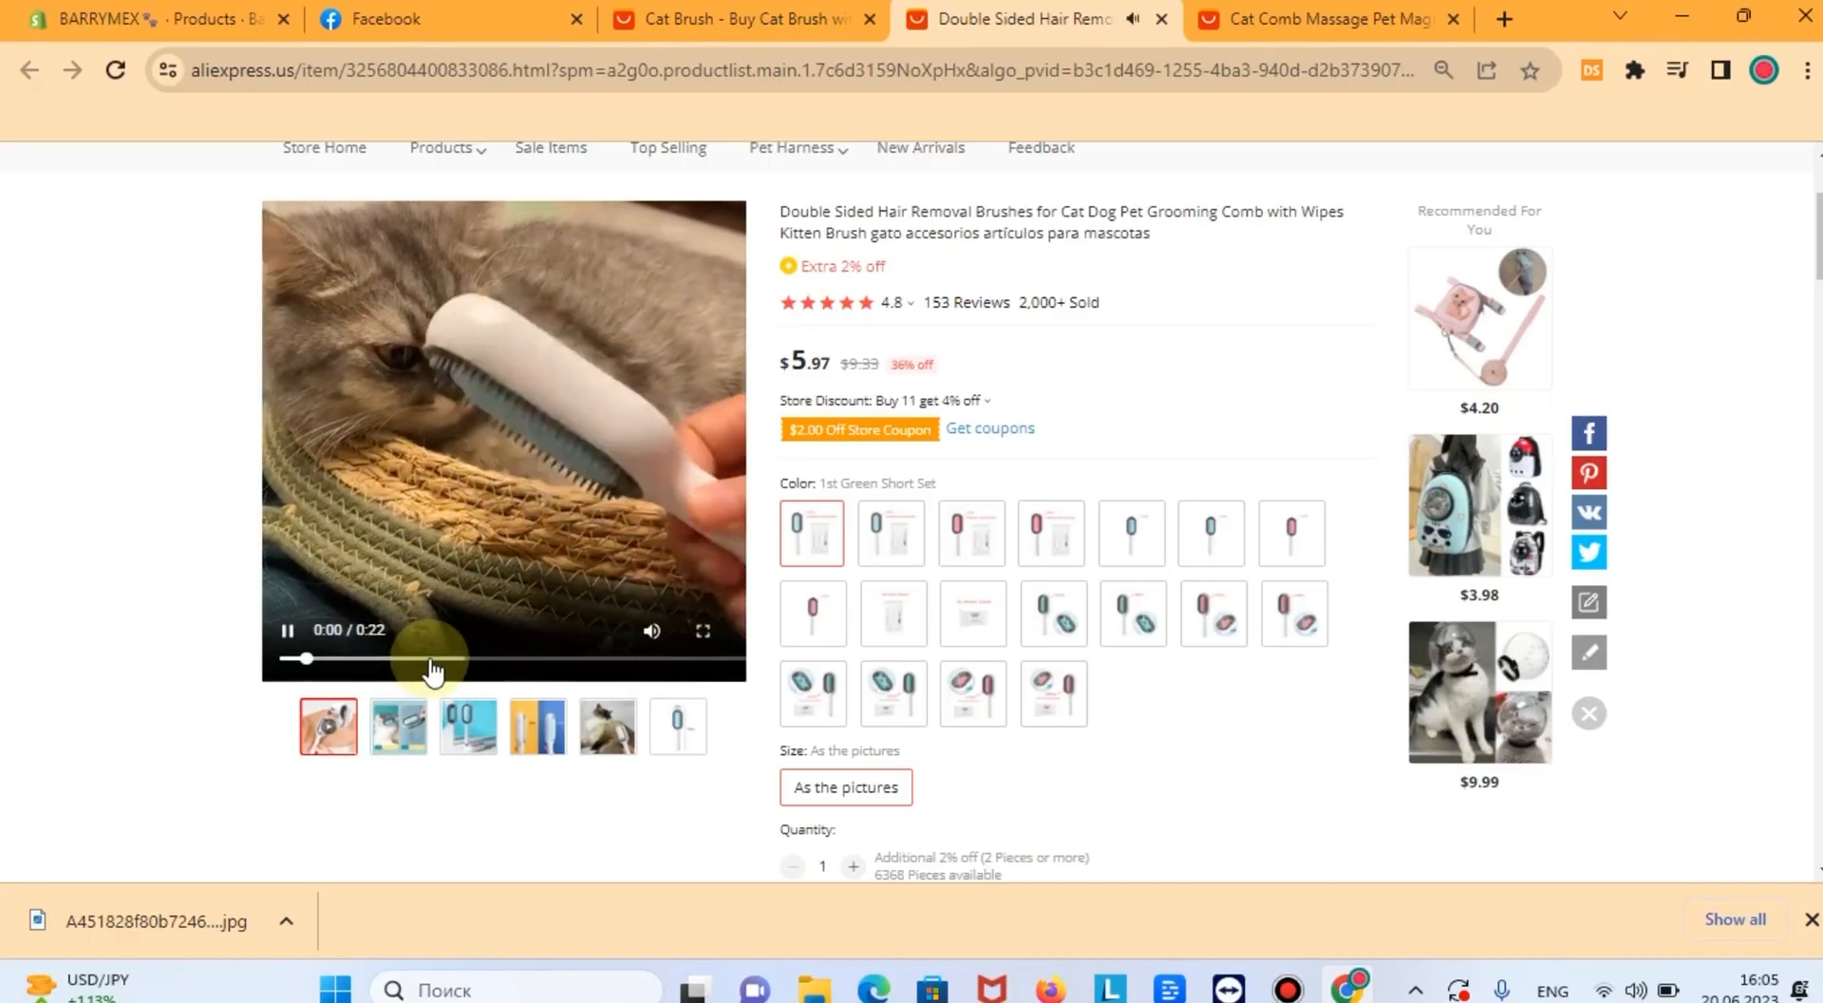
click(653, 633)
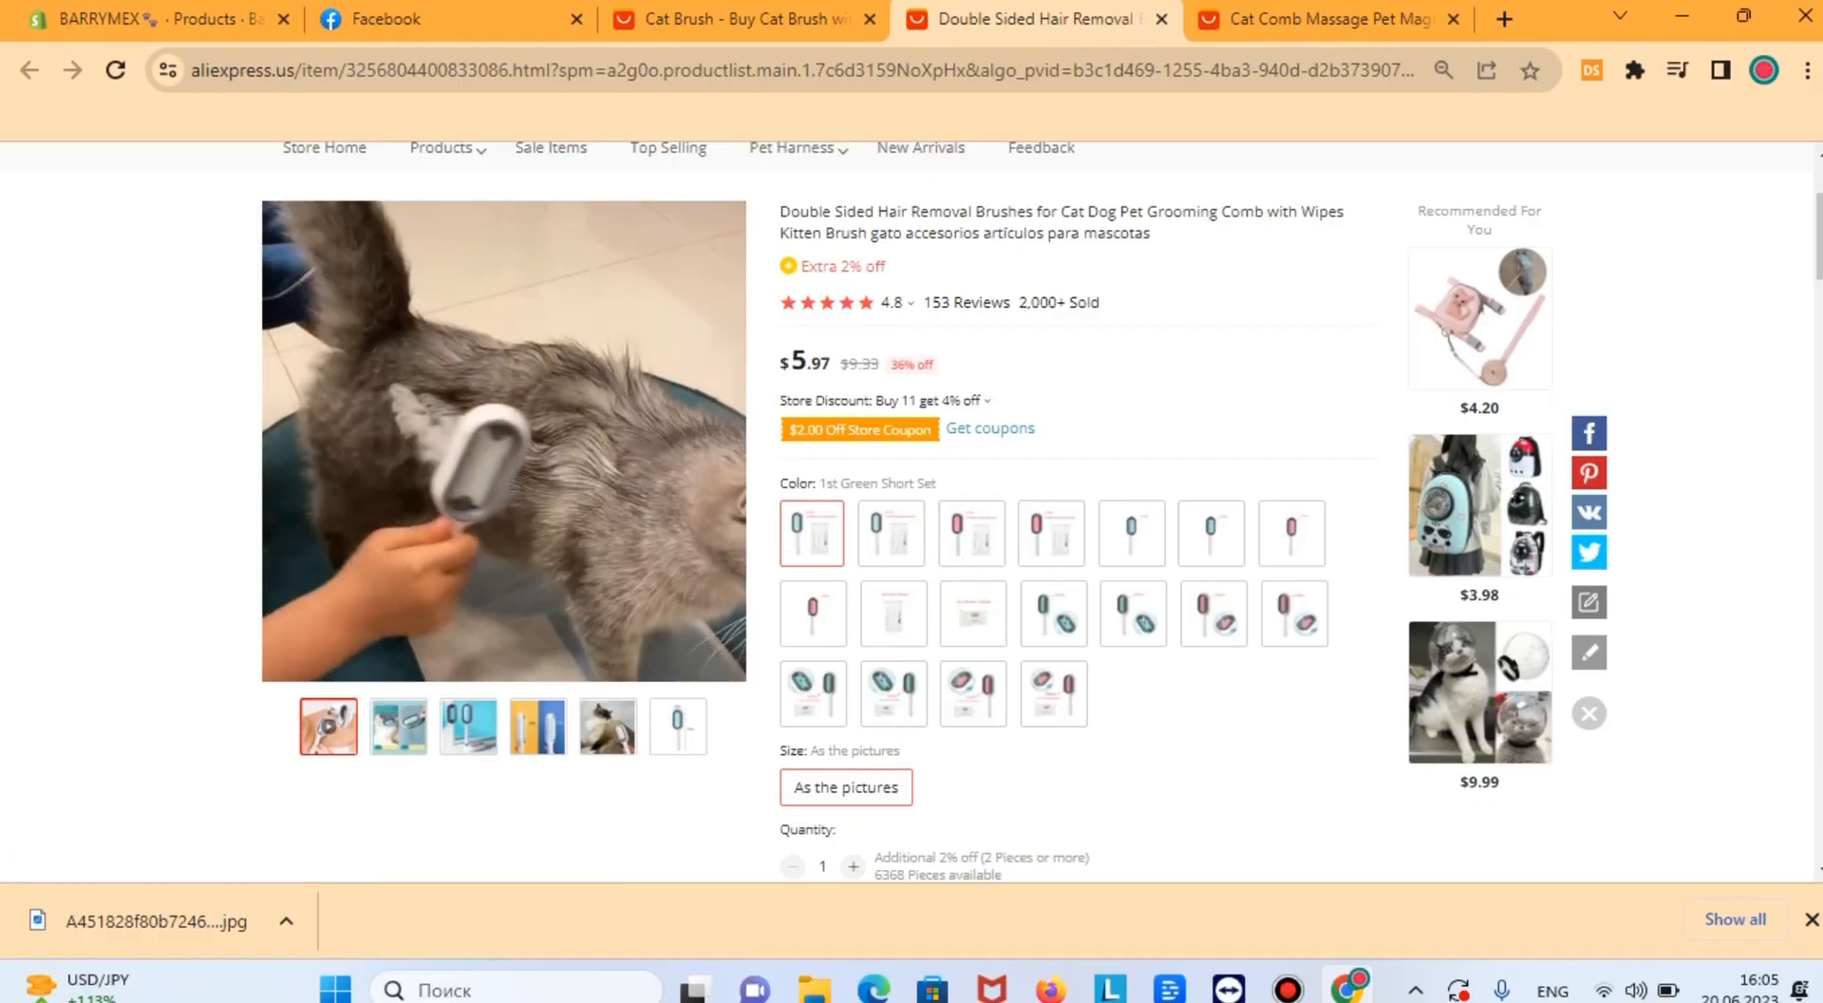
mouse_move(417, 482)
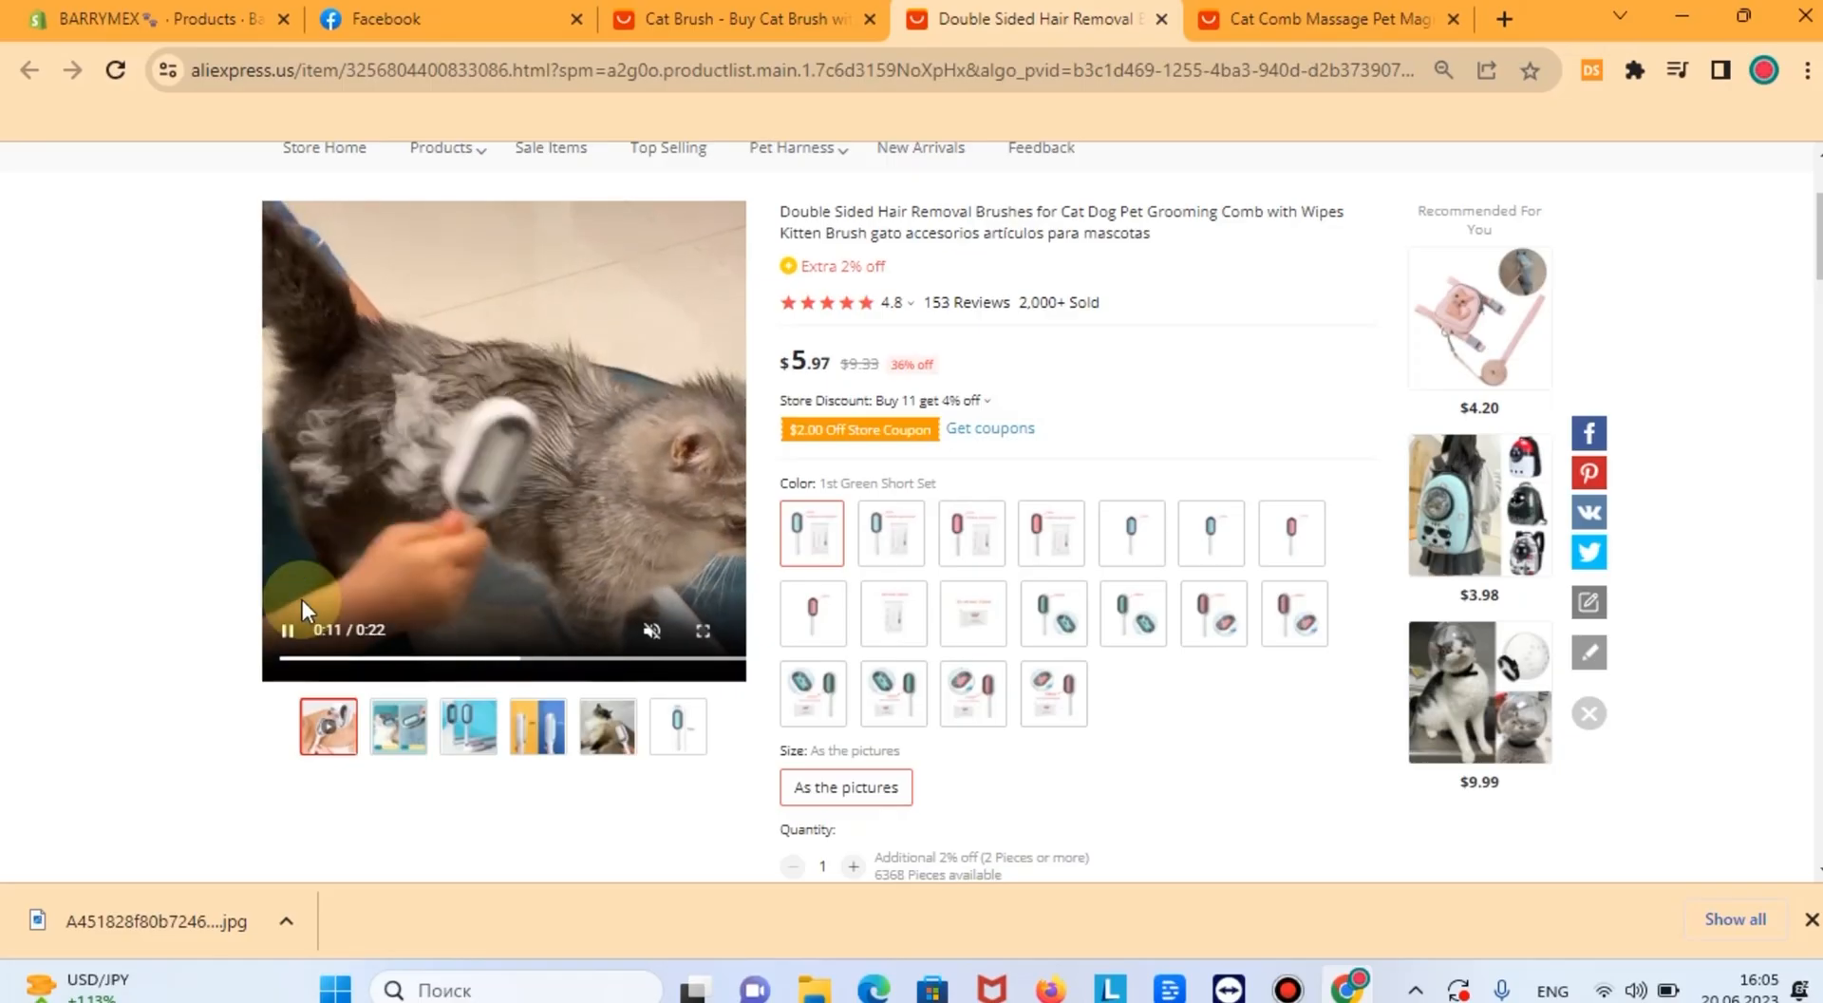
click(288, 634)
scroll(968, 537, up, 3)
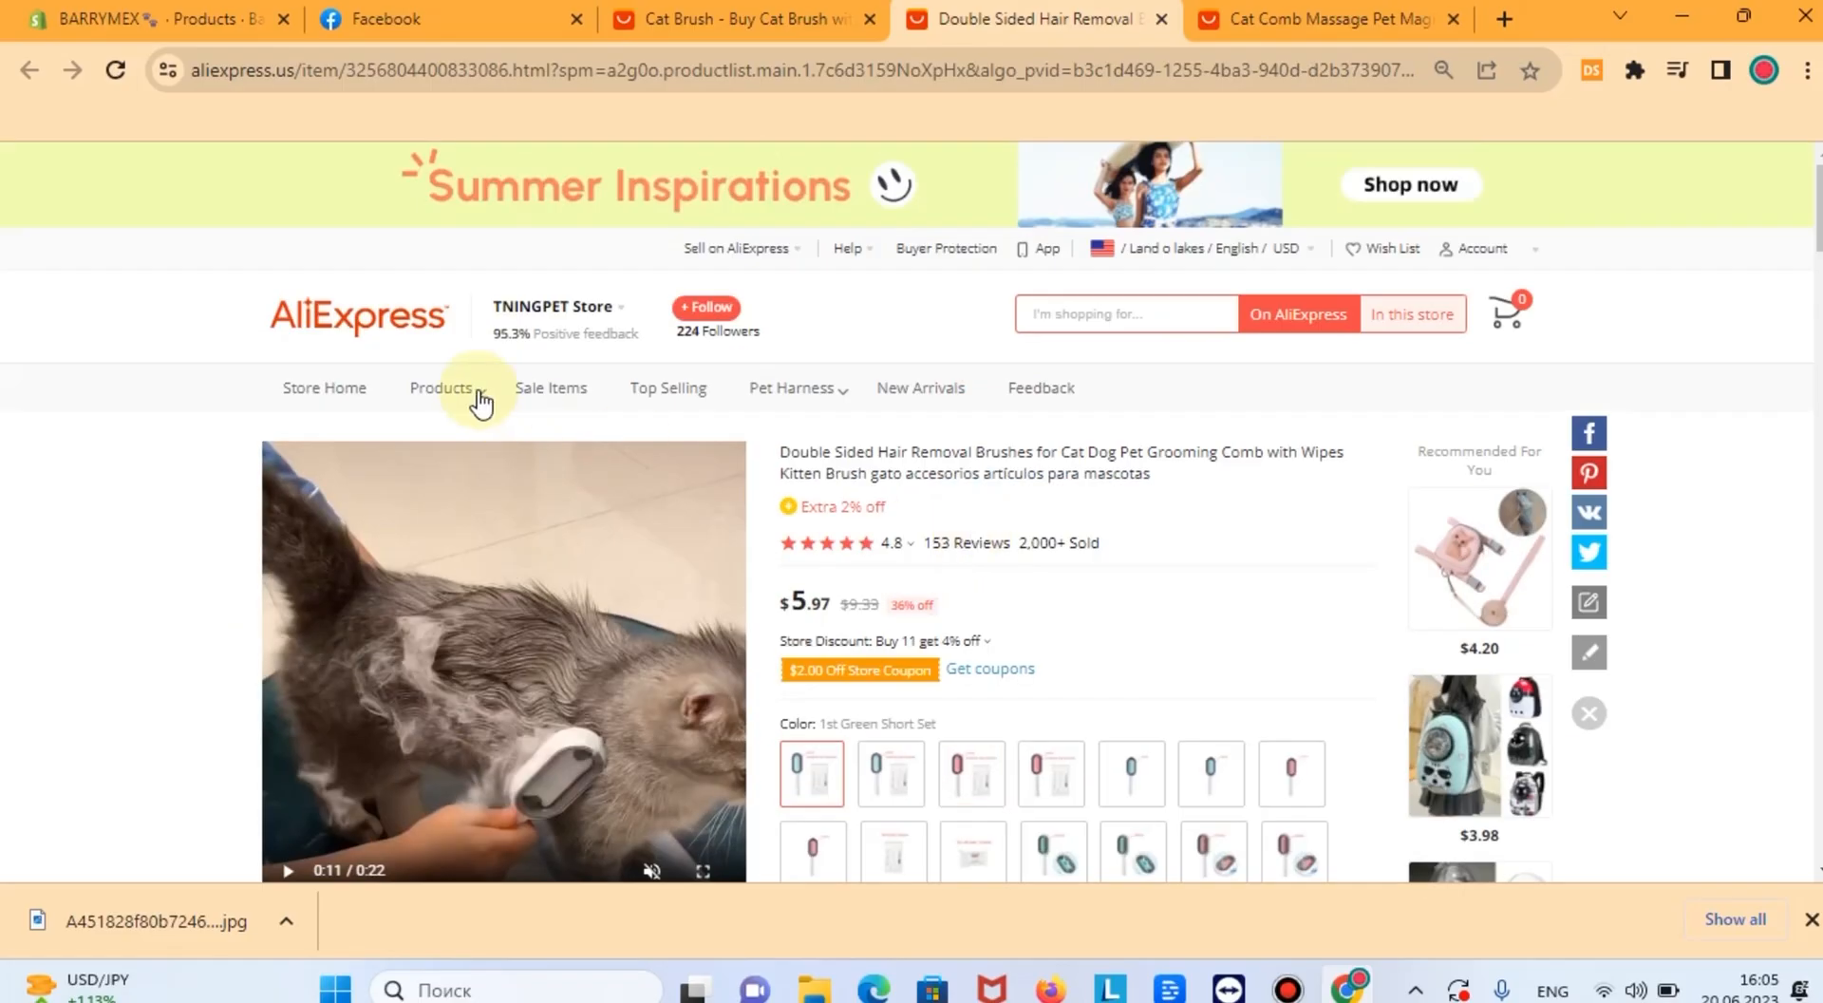
mouse_move(481, 395)
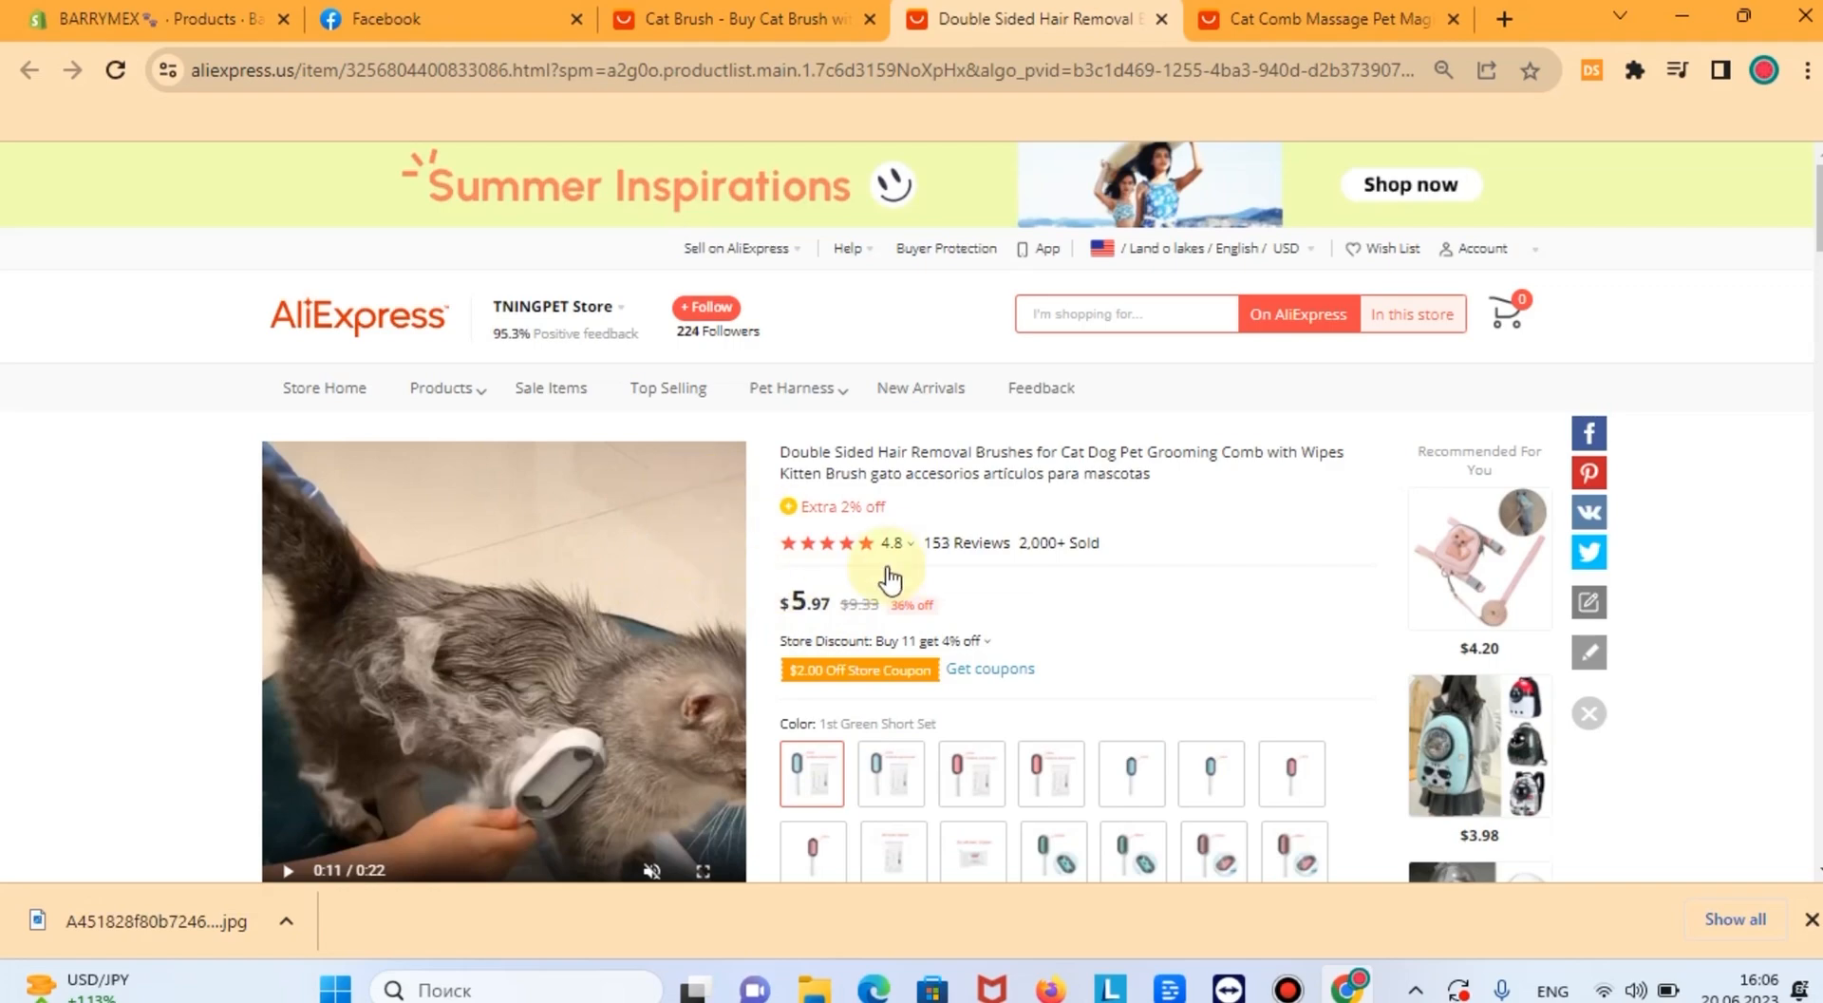
scroll(890, 576, down, 1)
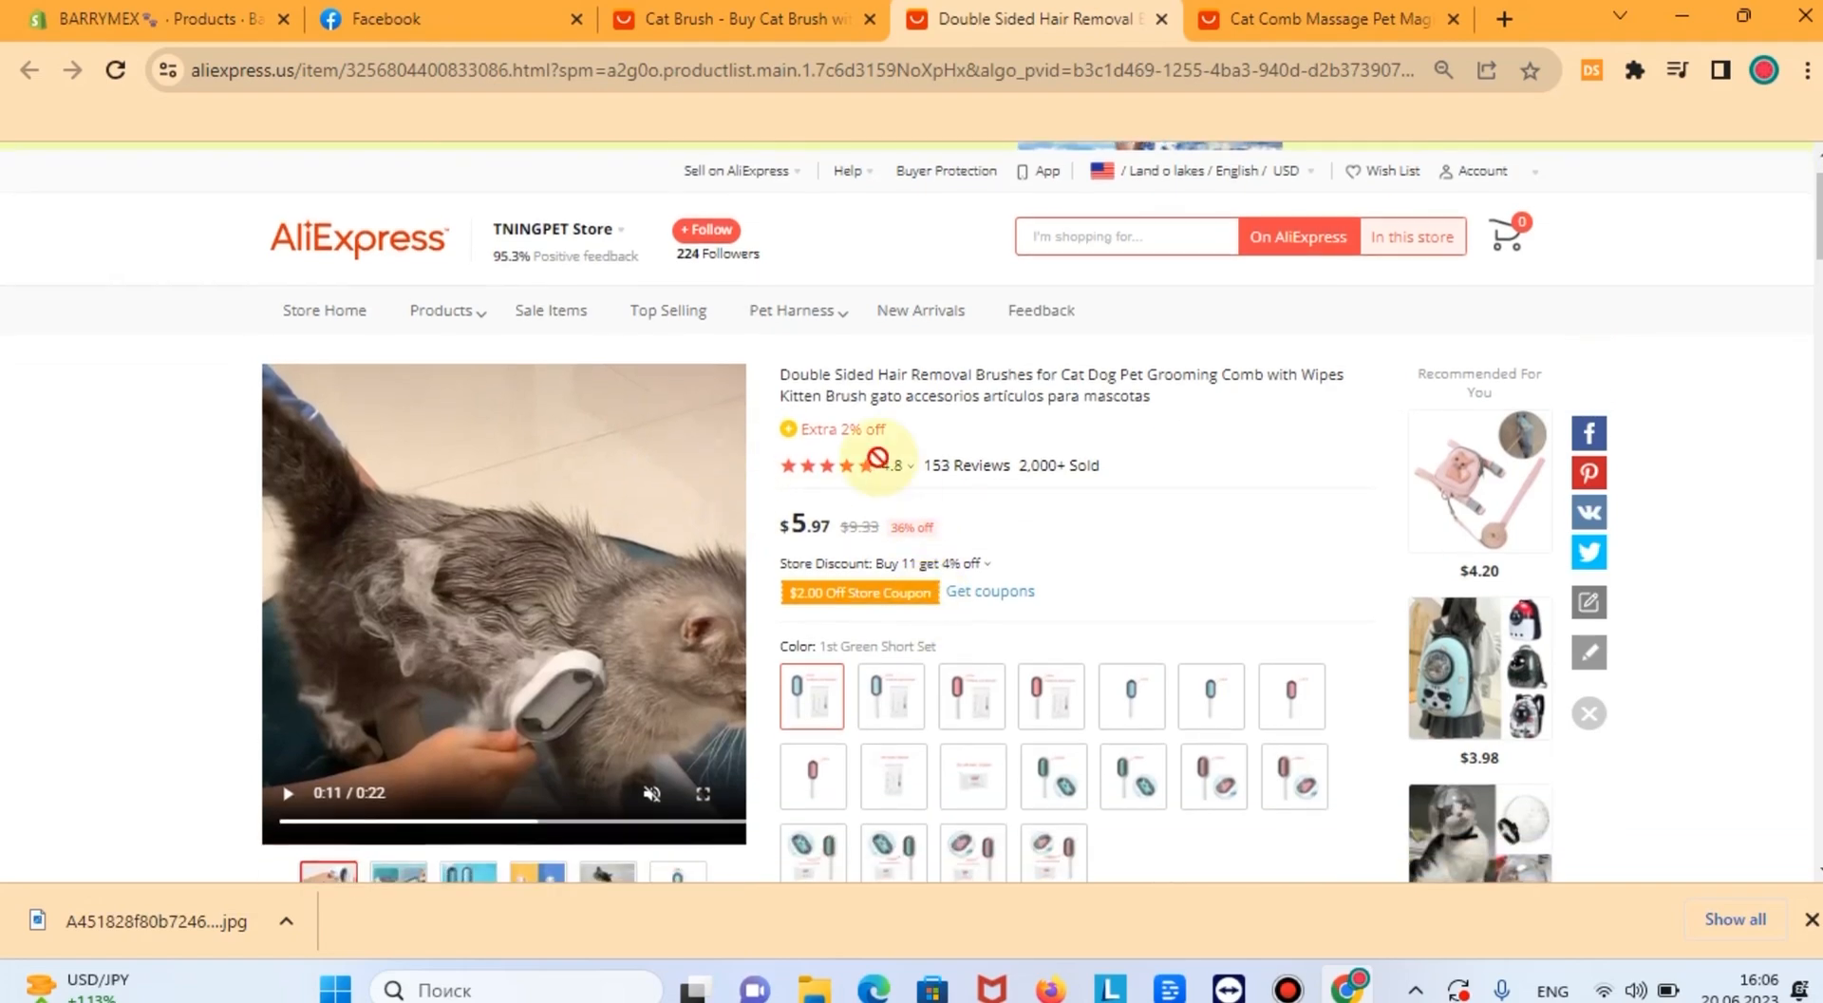
Step: Show the brush's reviews filtered to photos and enlarge the first review's cat photo
scroll(923, 481, down, 10)
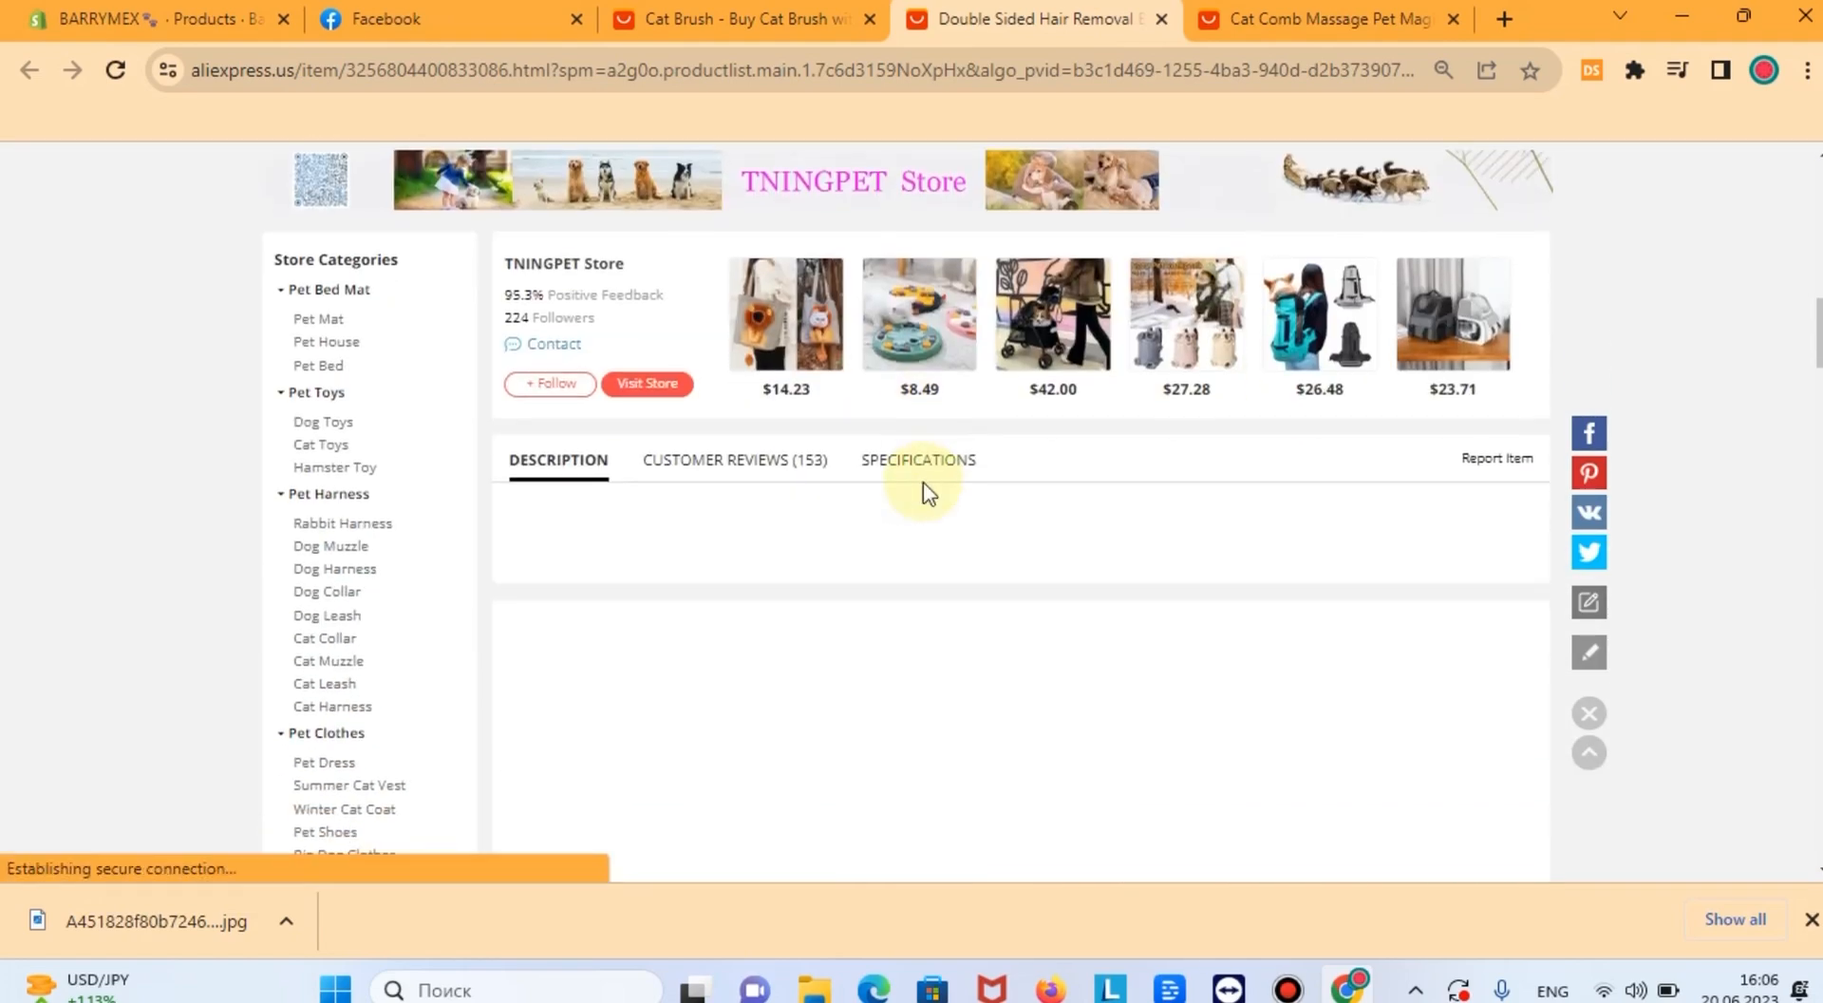
click(802, 466)
scroll(928, 588, down, 1)
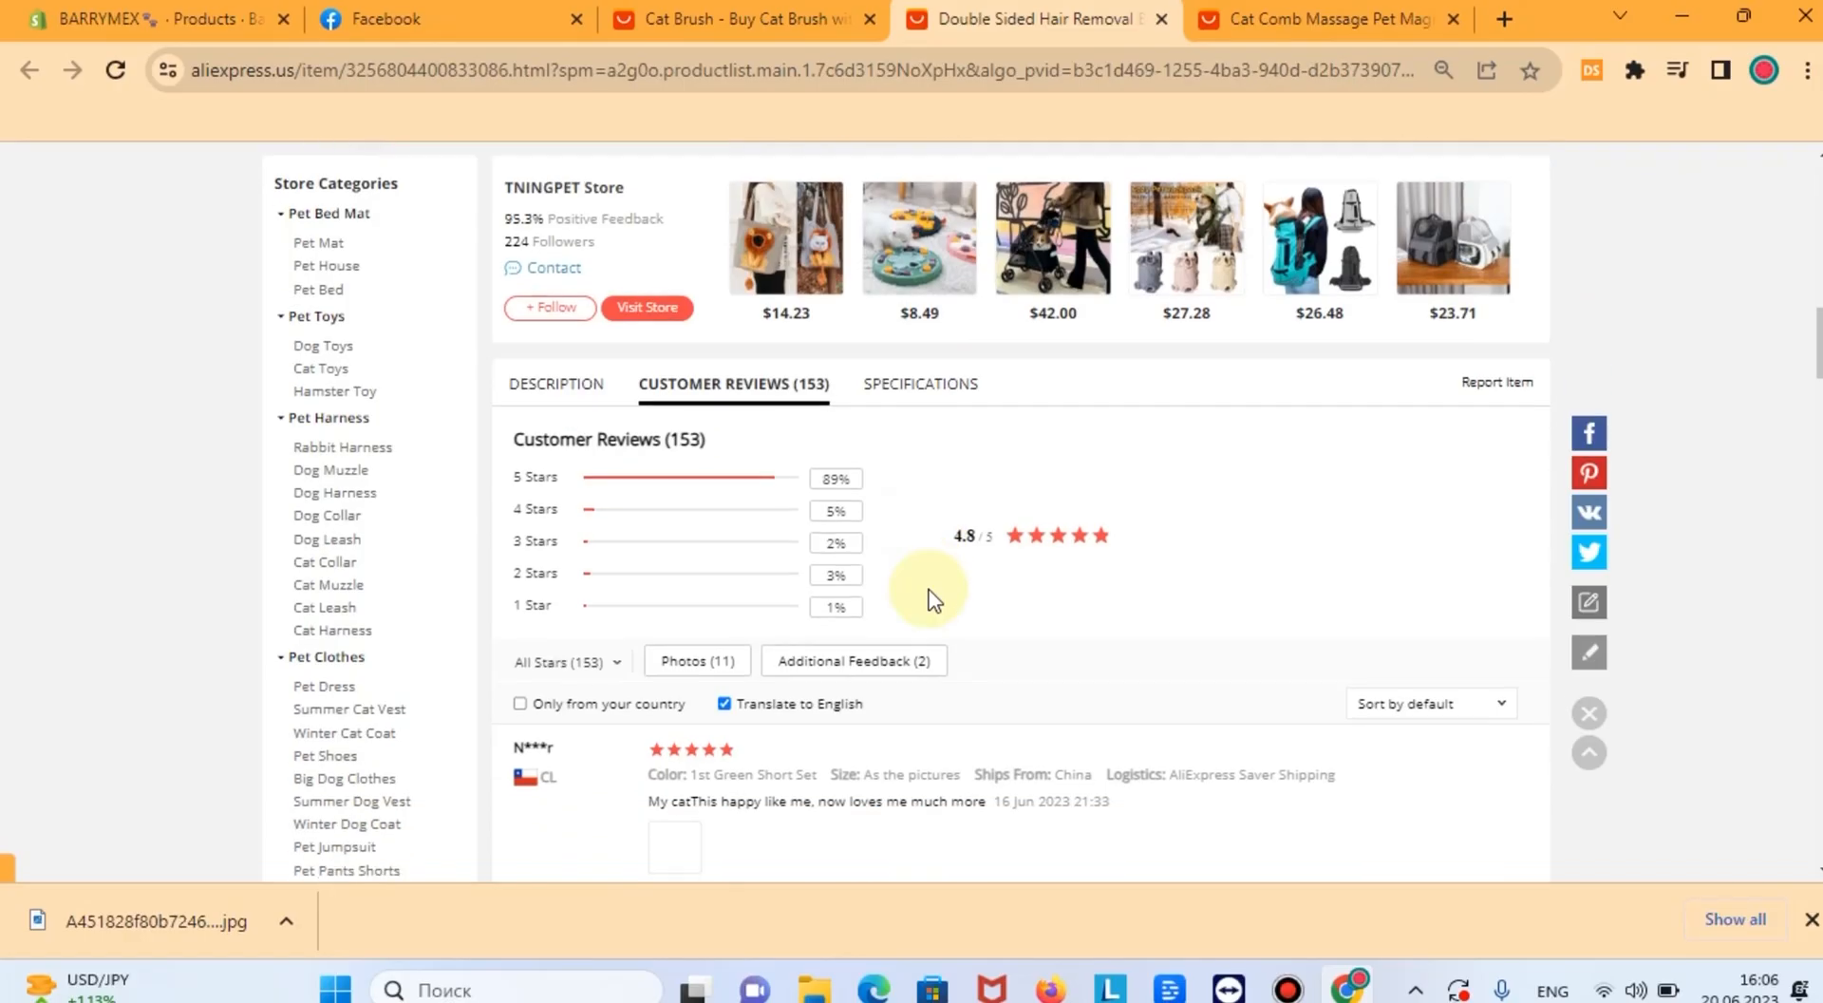
click(669, 628)
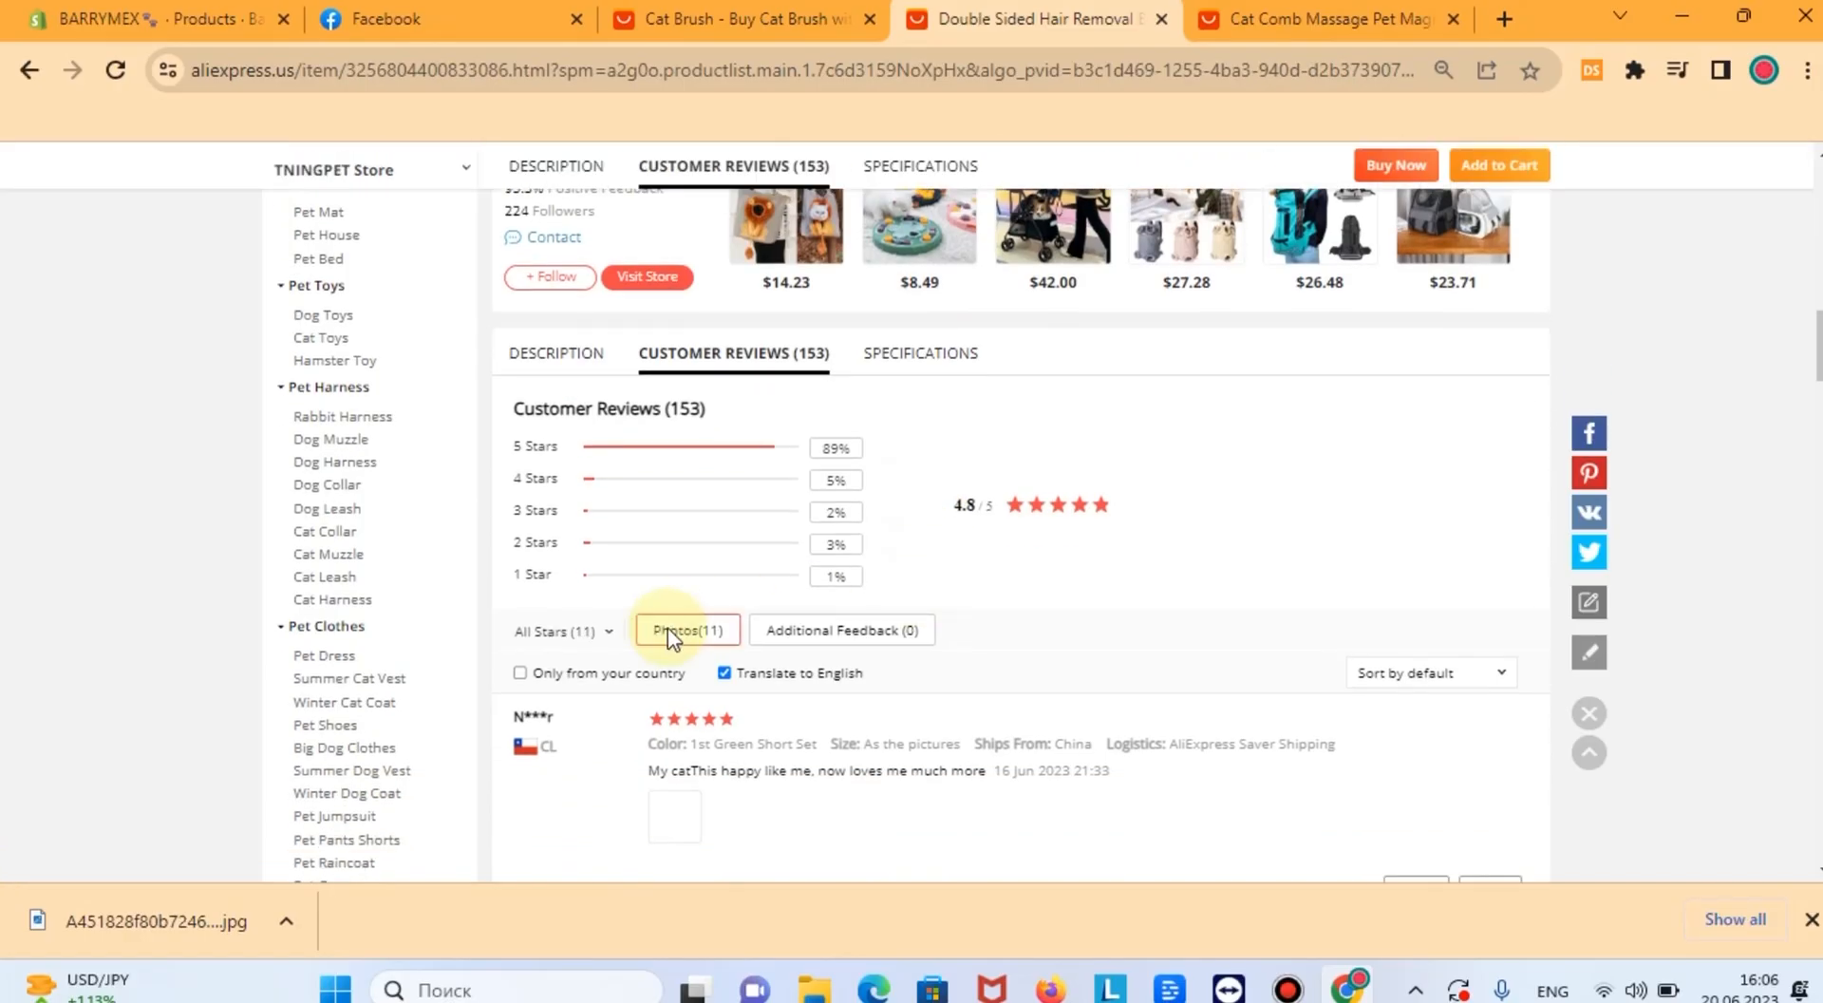
click(685, 630)
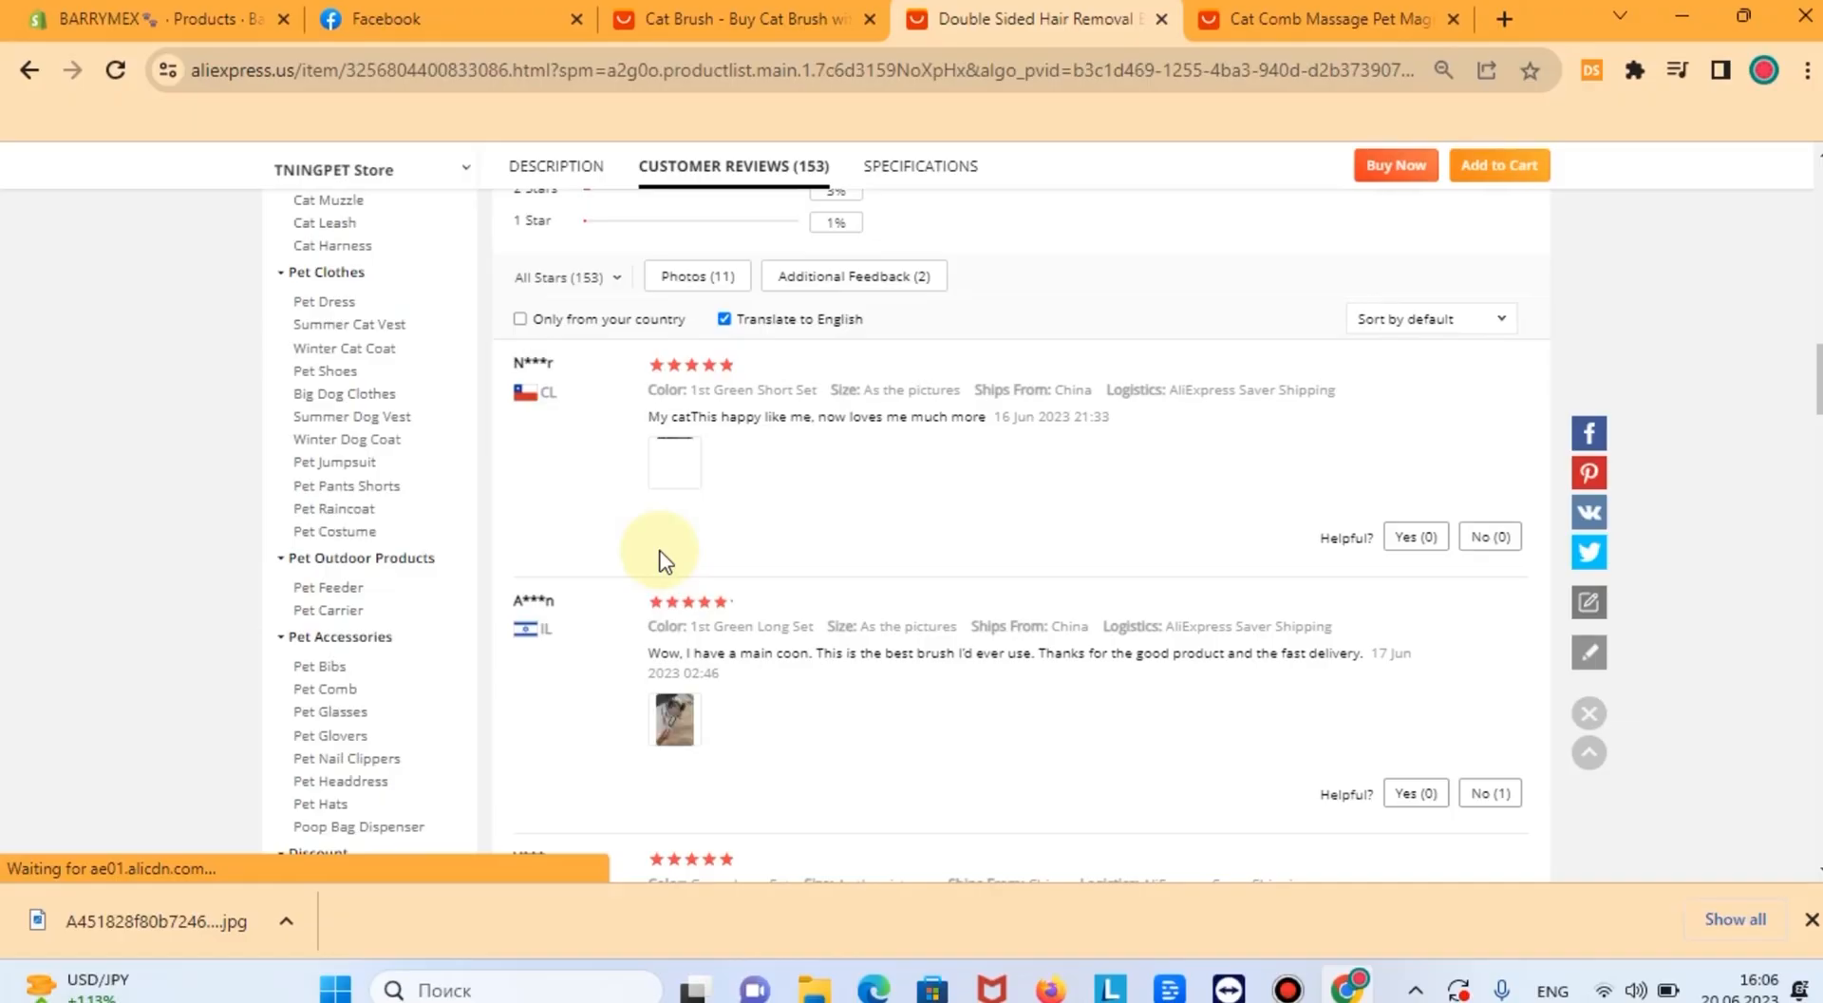
click(676, 479)
Step: Flip between the next review's two brush photos
scroll(866, 602, down, 6)
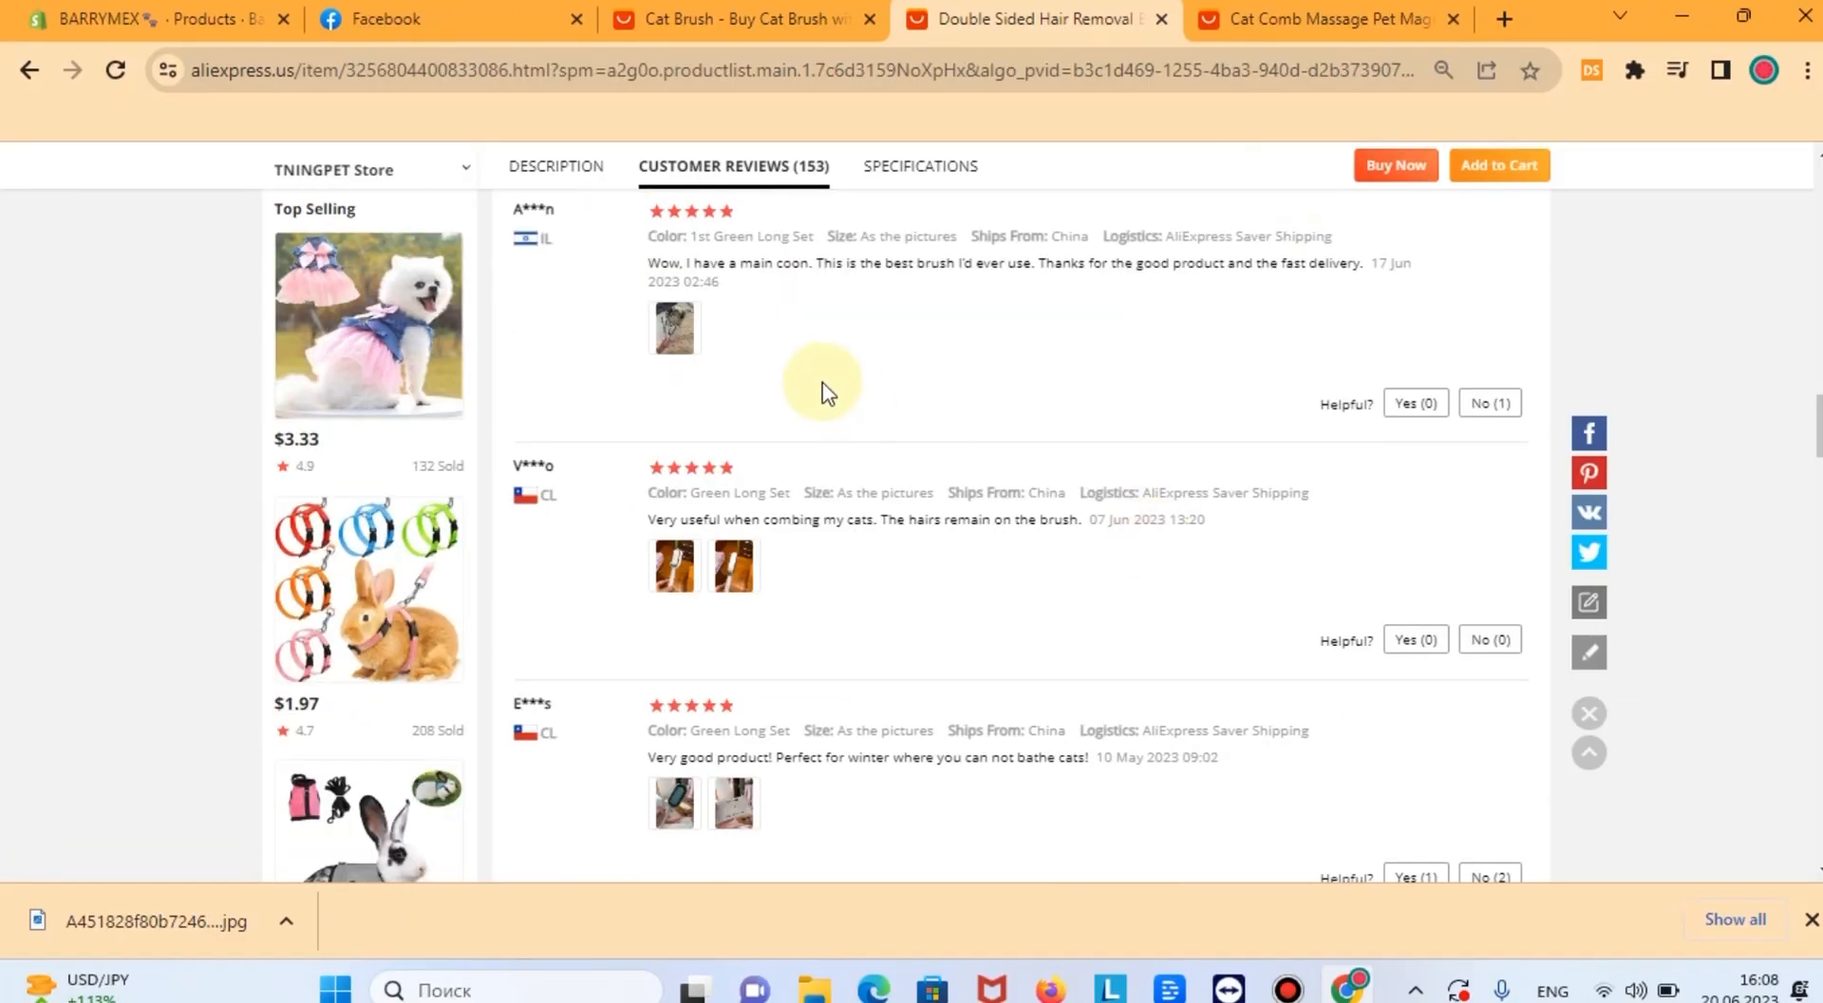
scroll(819, 385, down, 1)
click(696, 445)
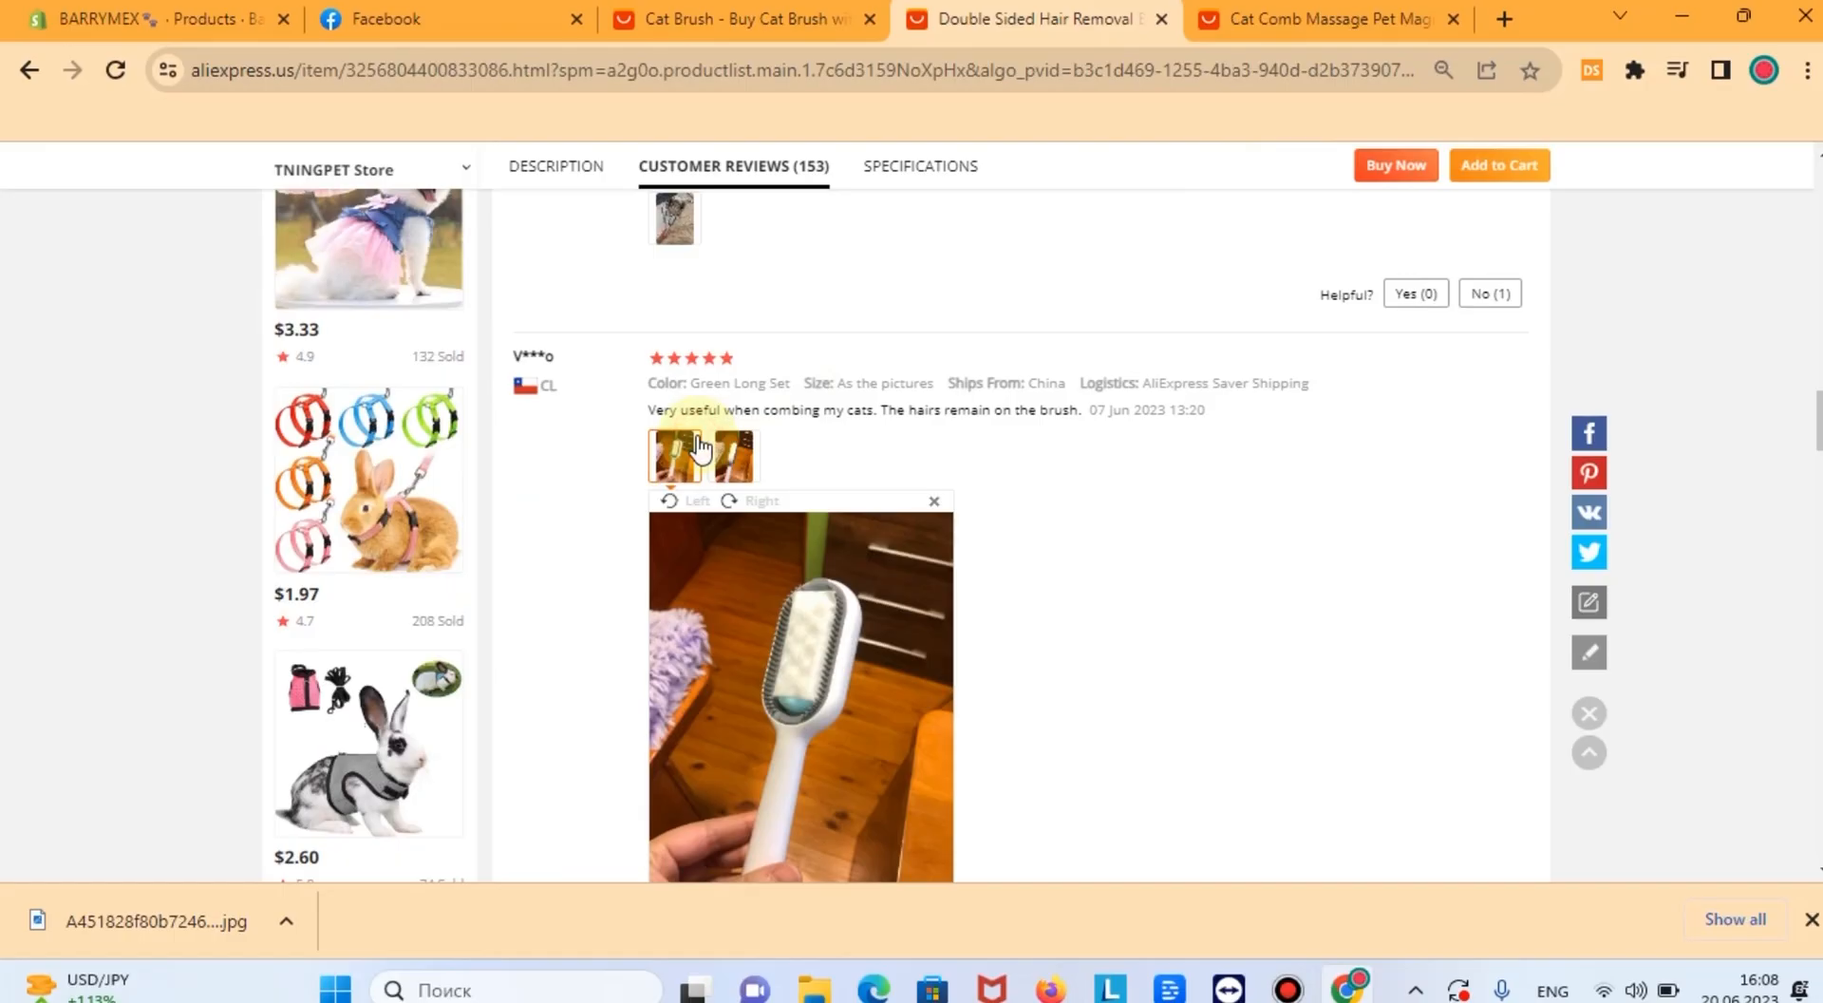
scroll(894, 579, down, 2)
click(936, 535)
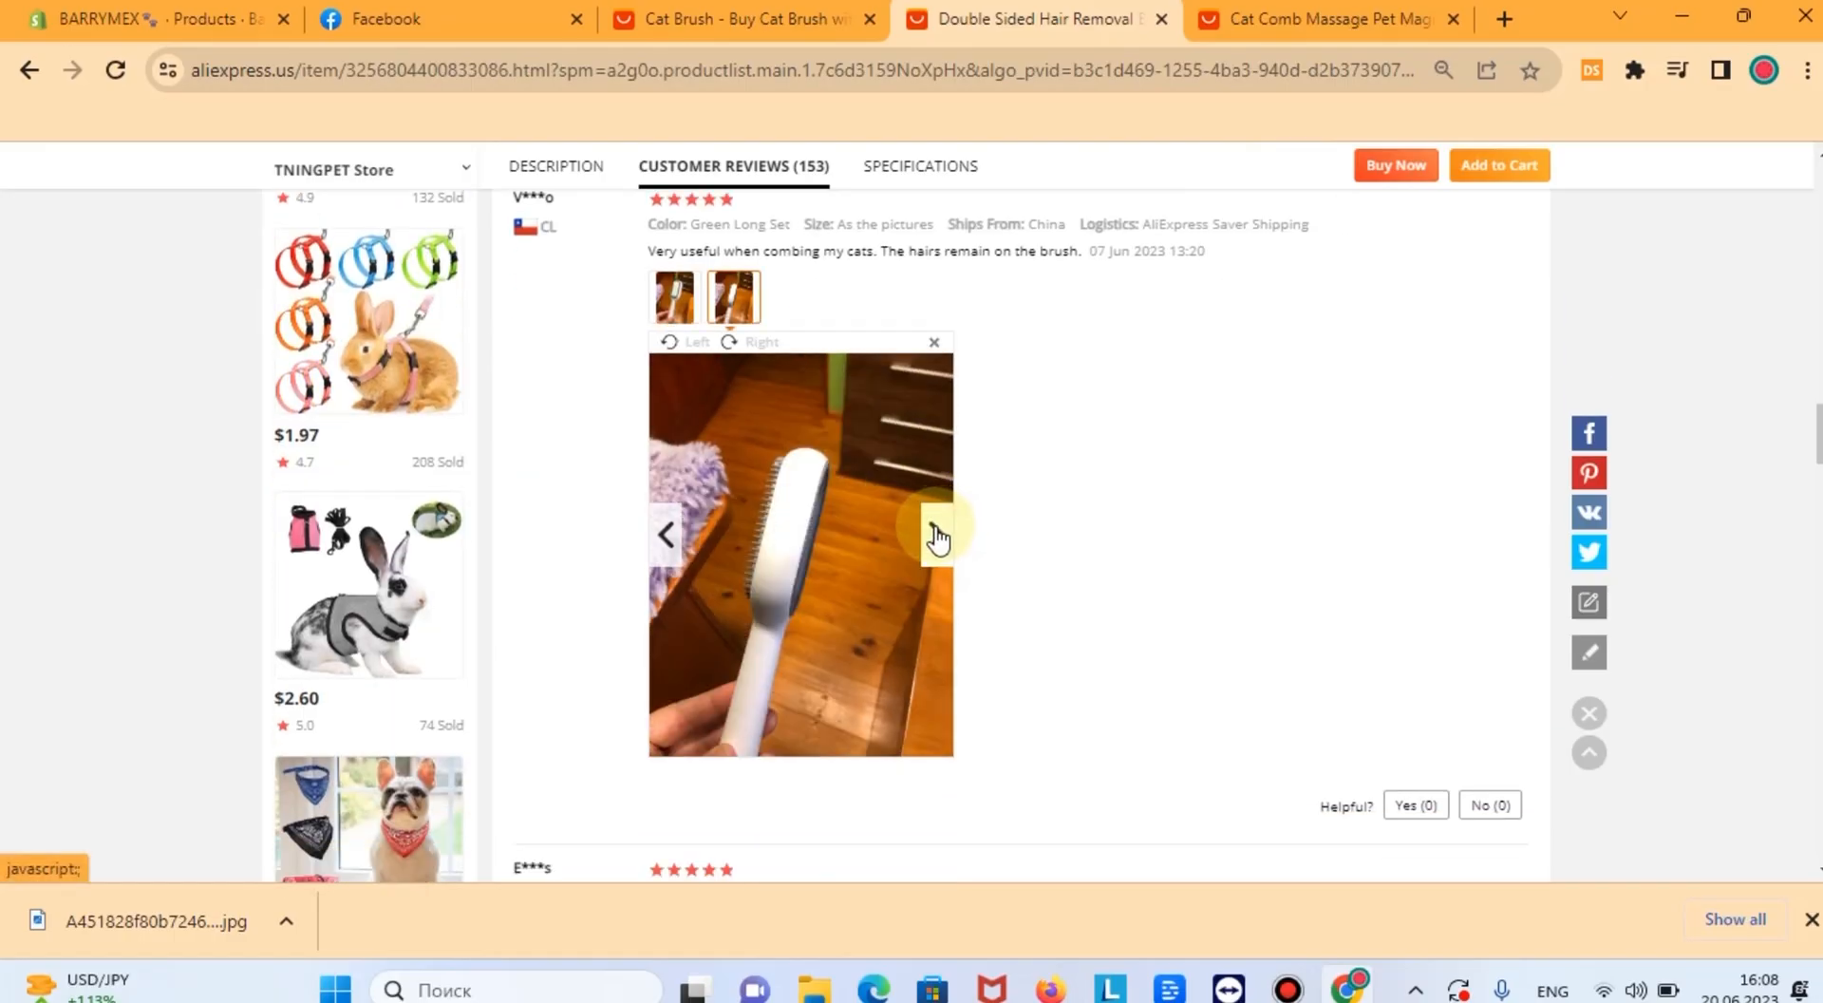
click(937, 539)
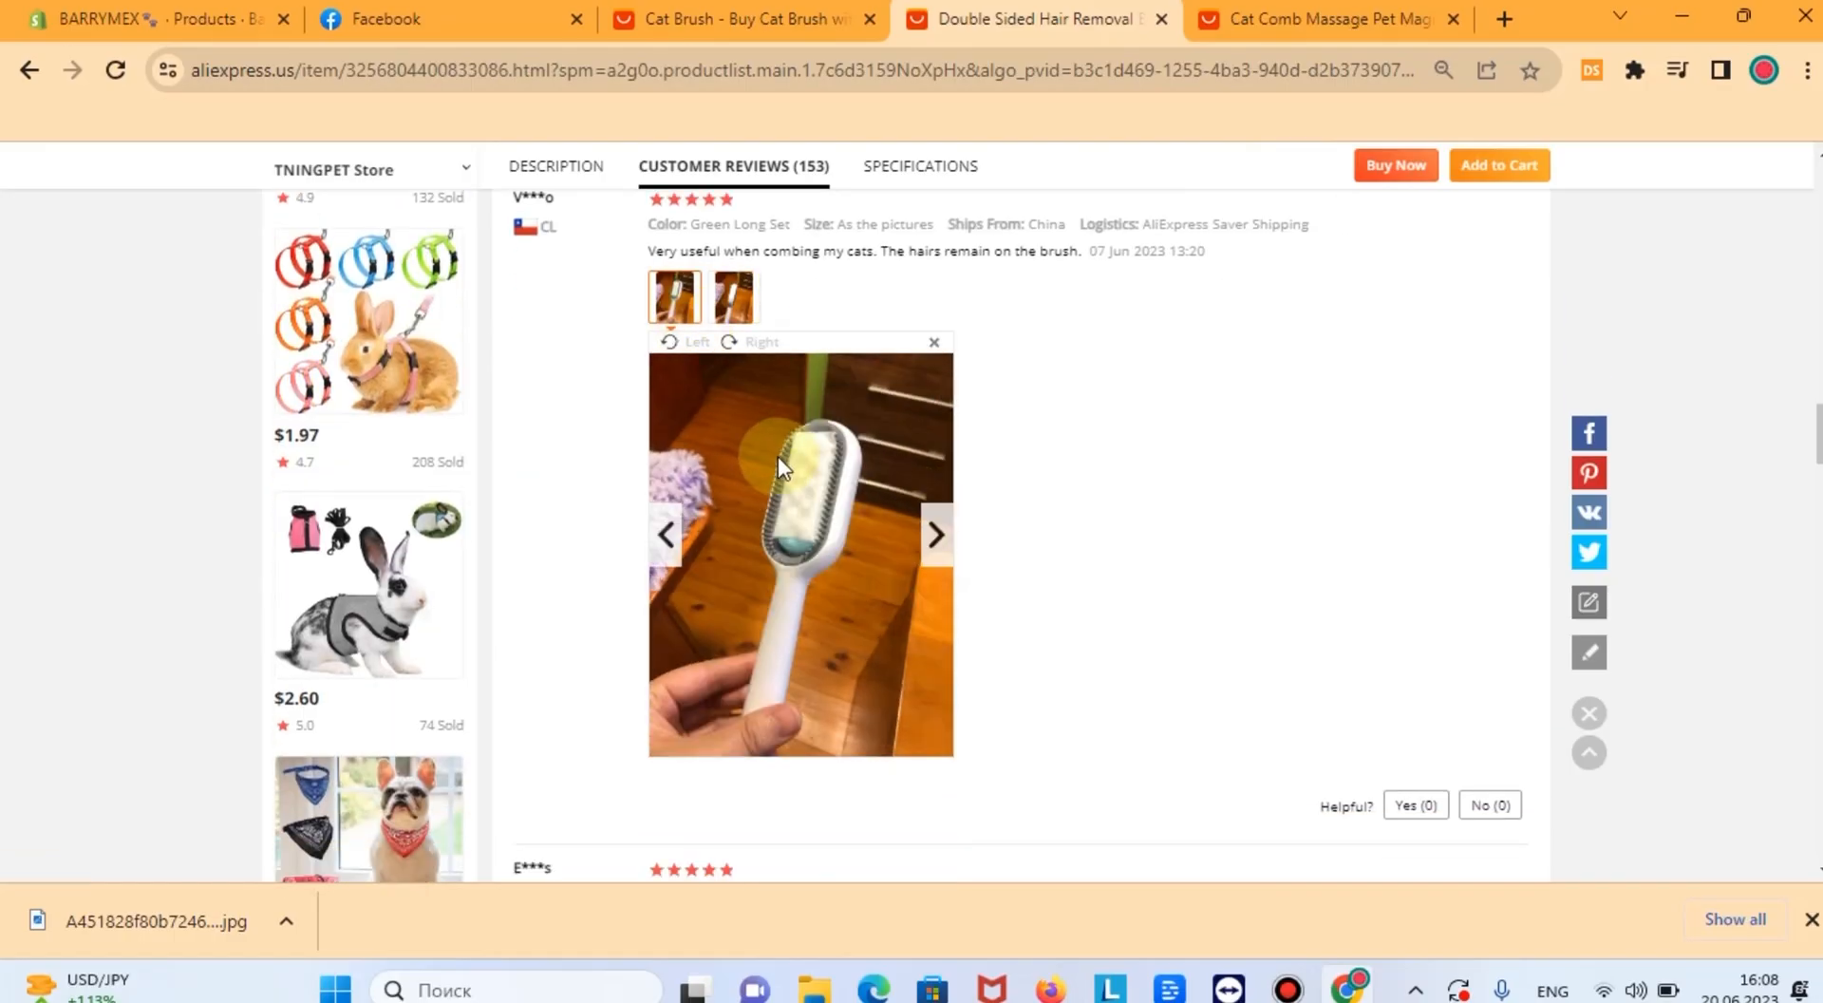
click(935, 534)
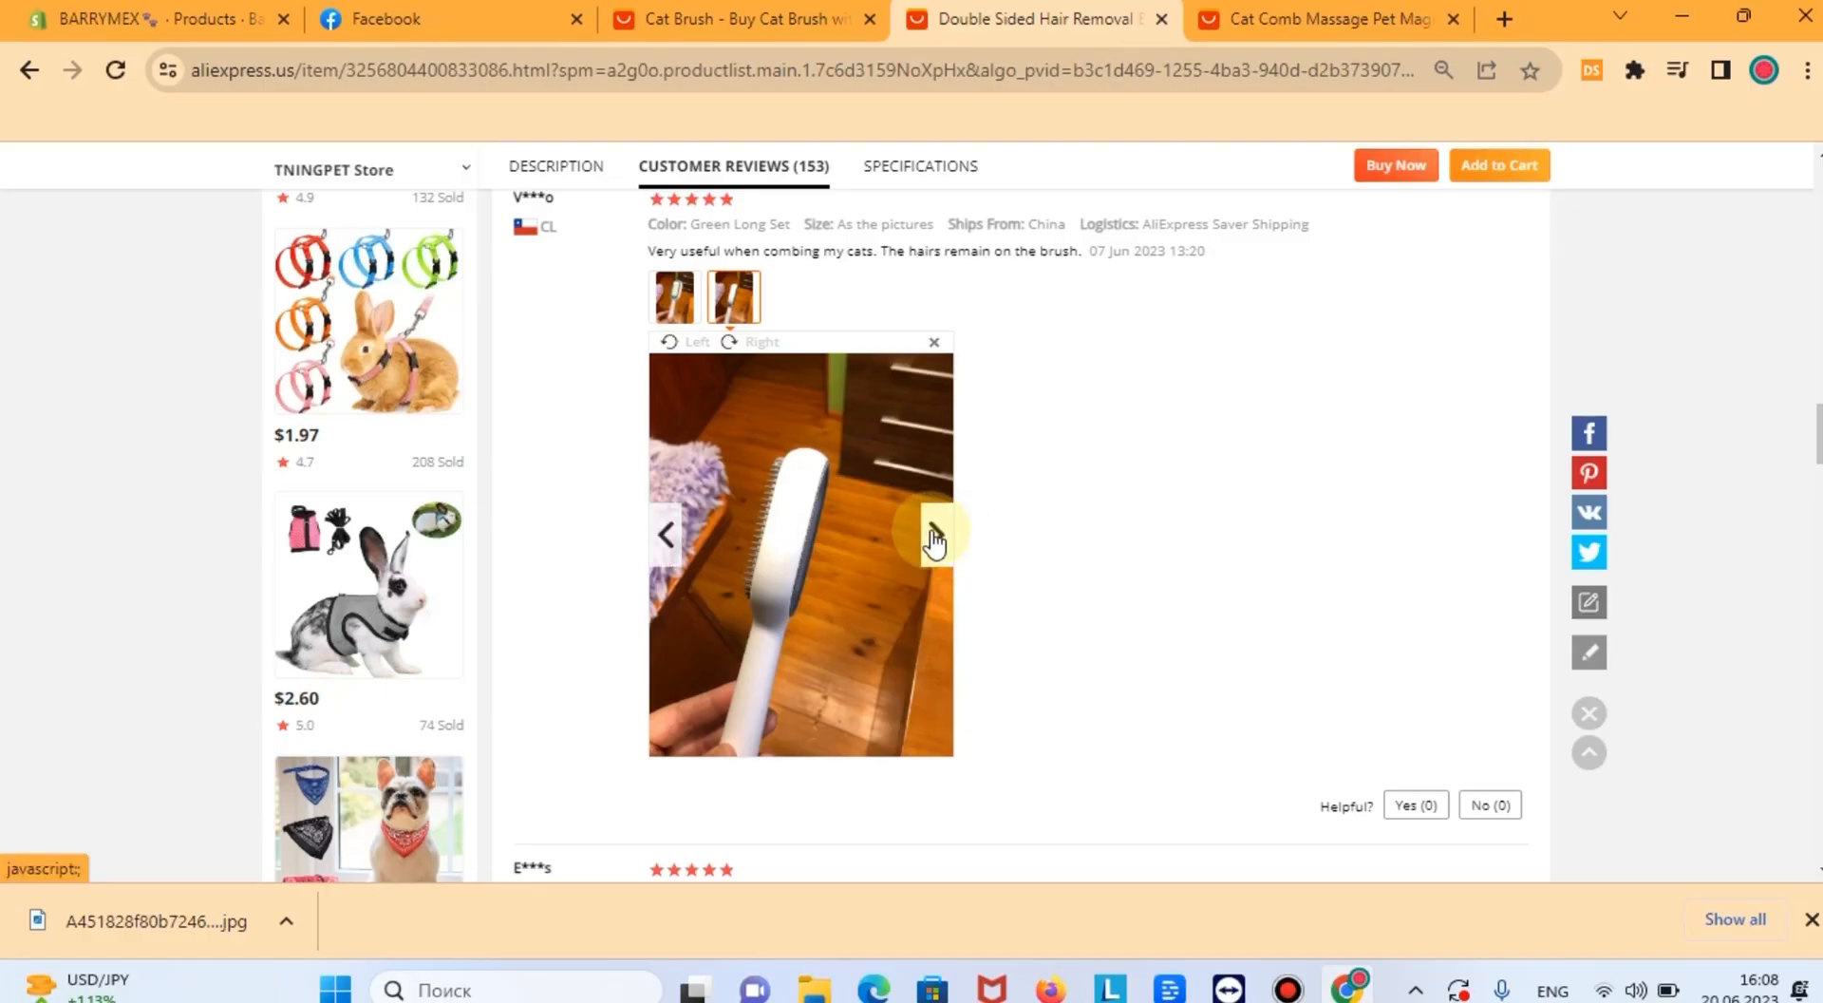
click(935, 535)
scroll(1066, 543, down, 4)
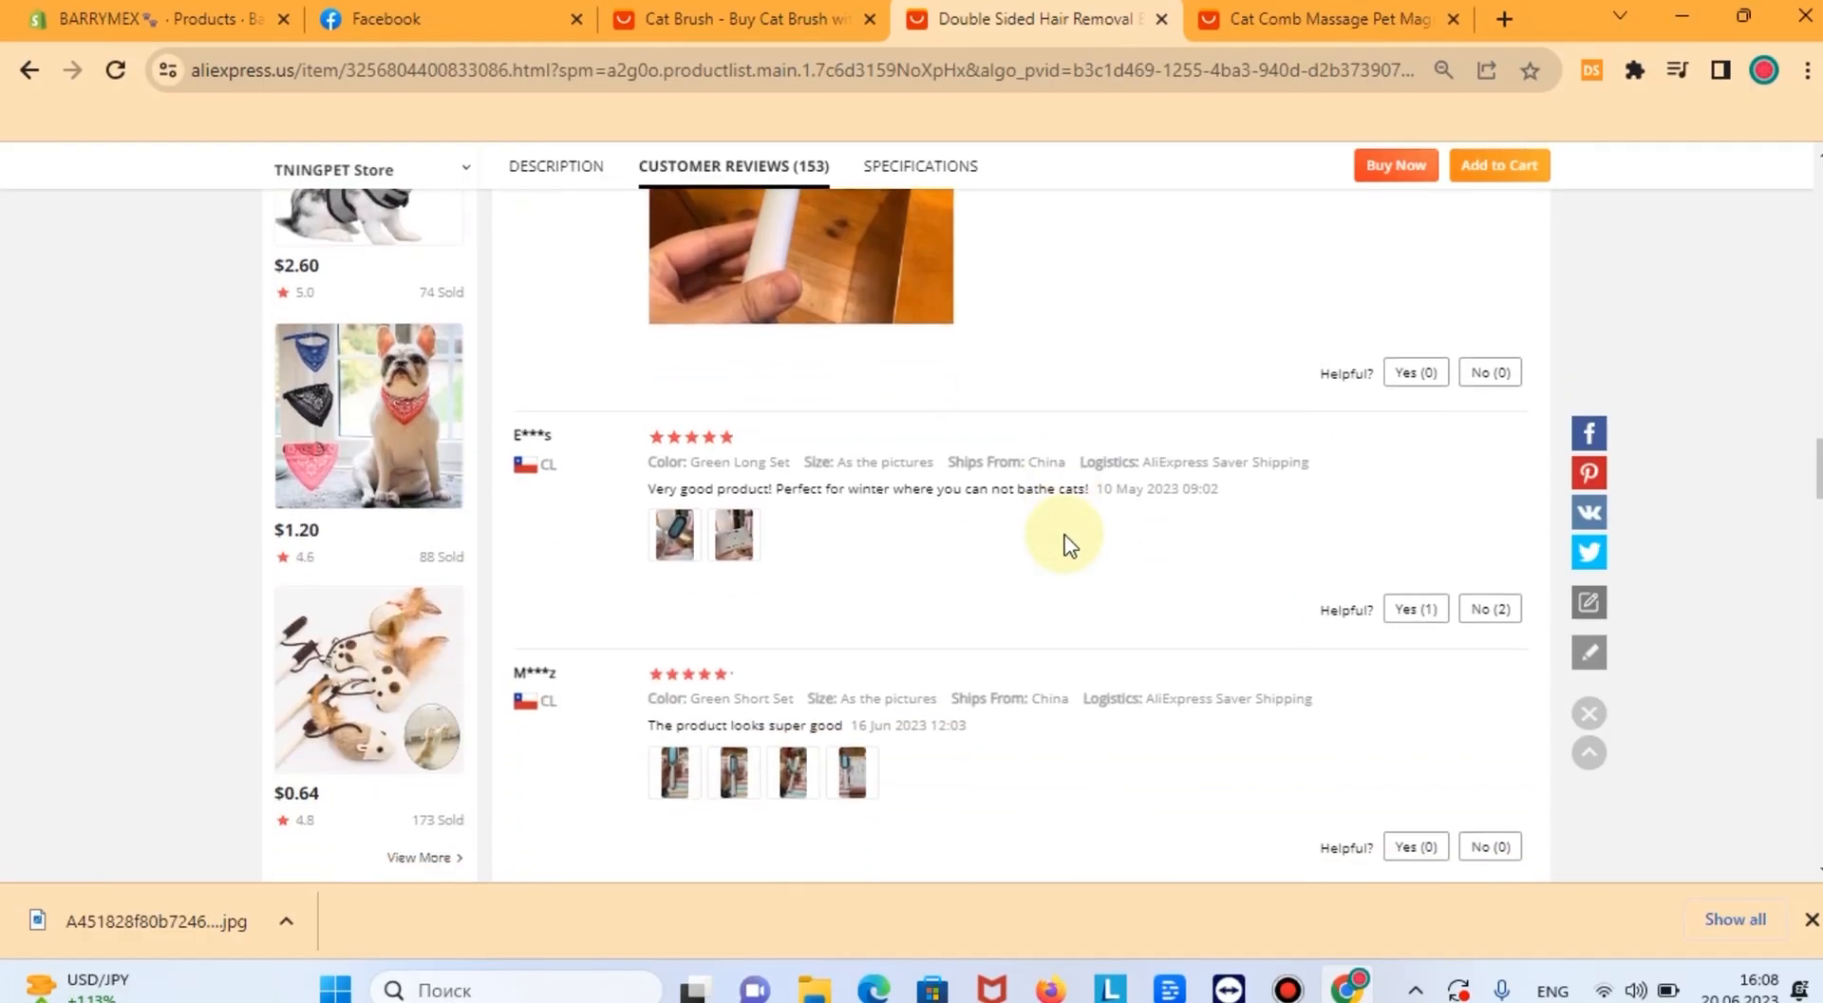
Step: Look through the following reviews' photos, ending on a Green Short Set photo
click(674, 537)
scroll(788, 658, down, 1)
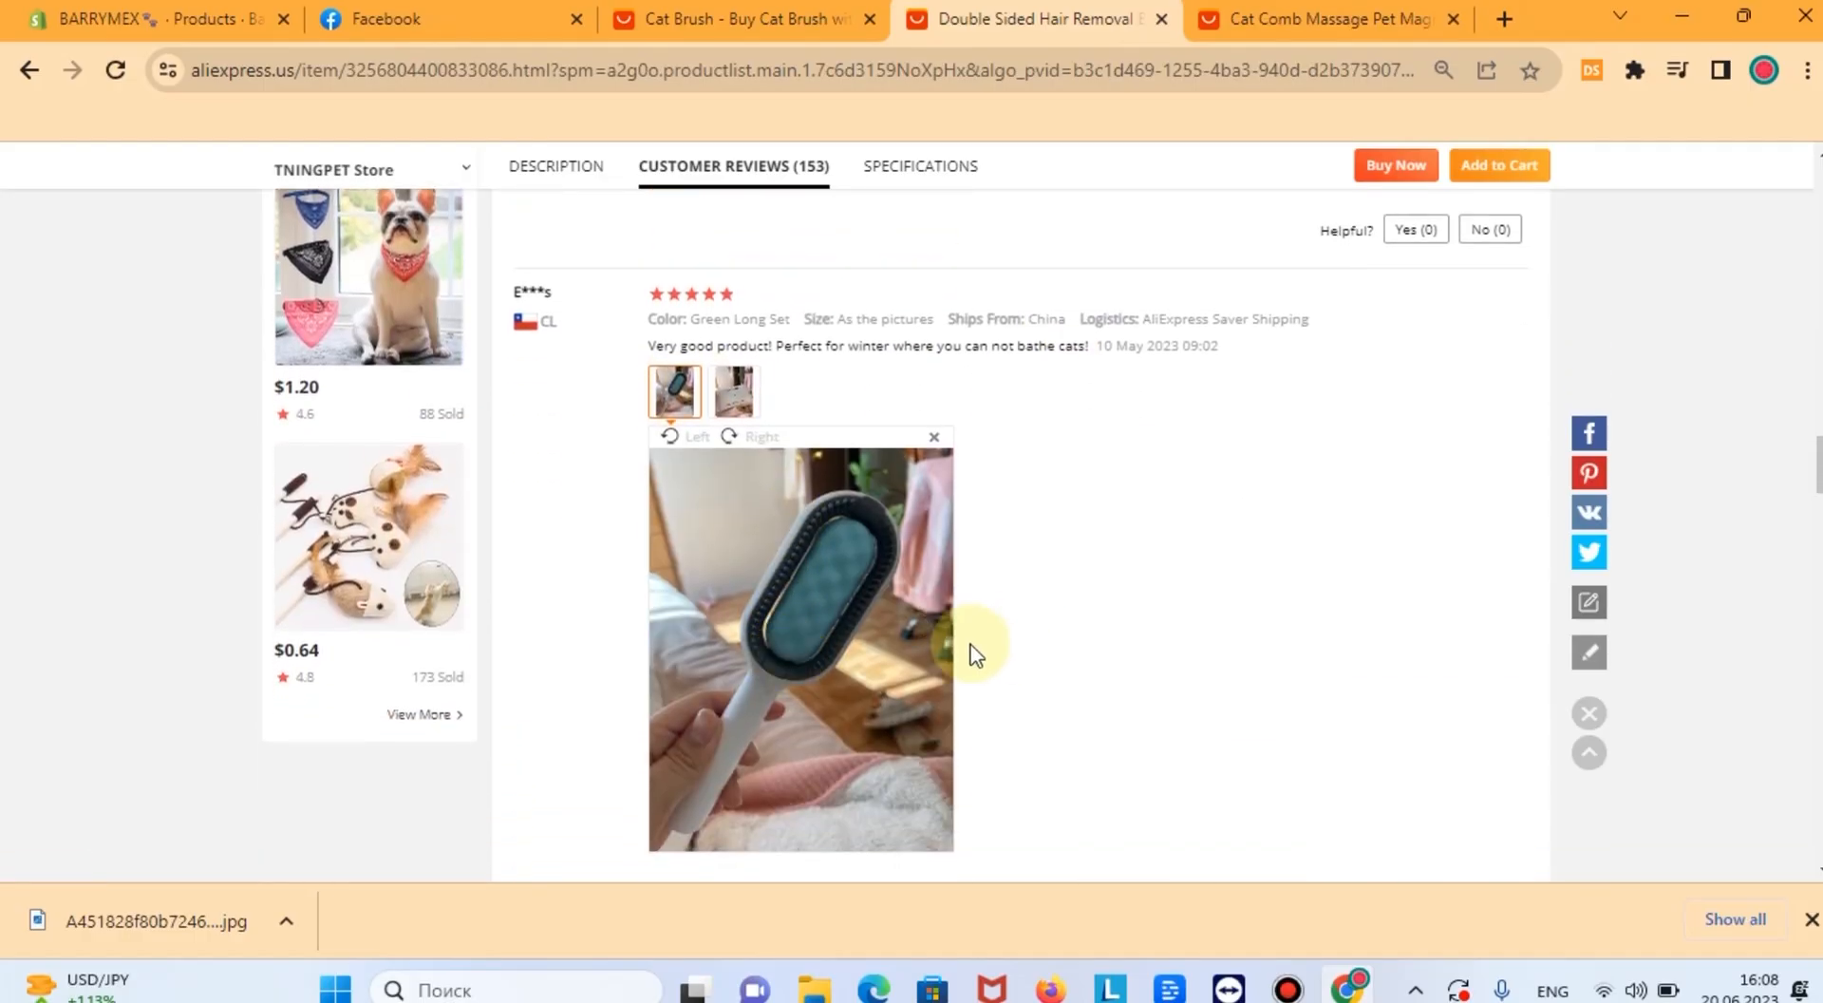
click(927, 632)
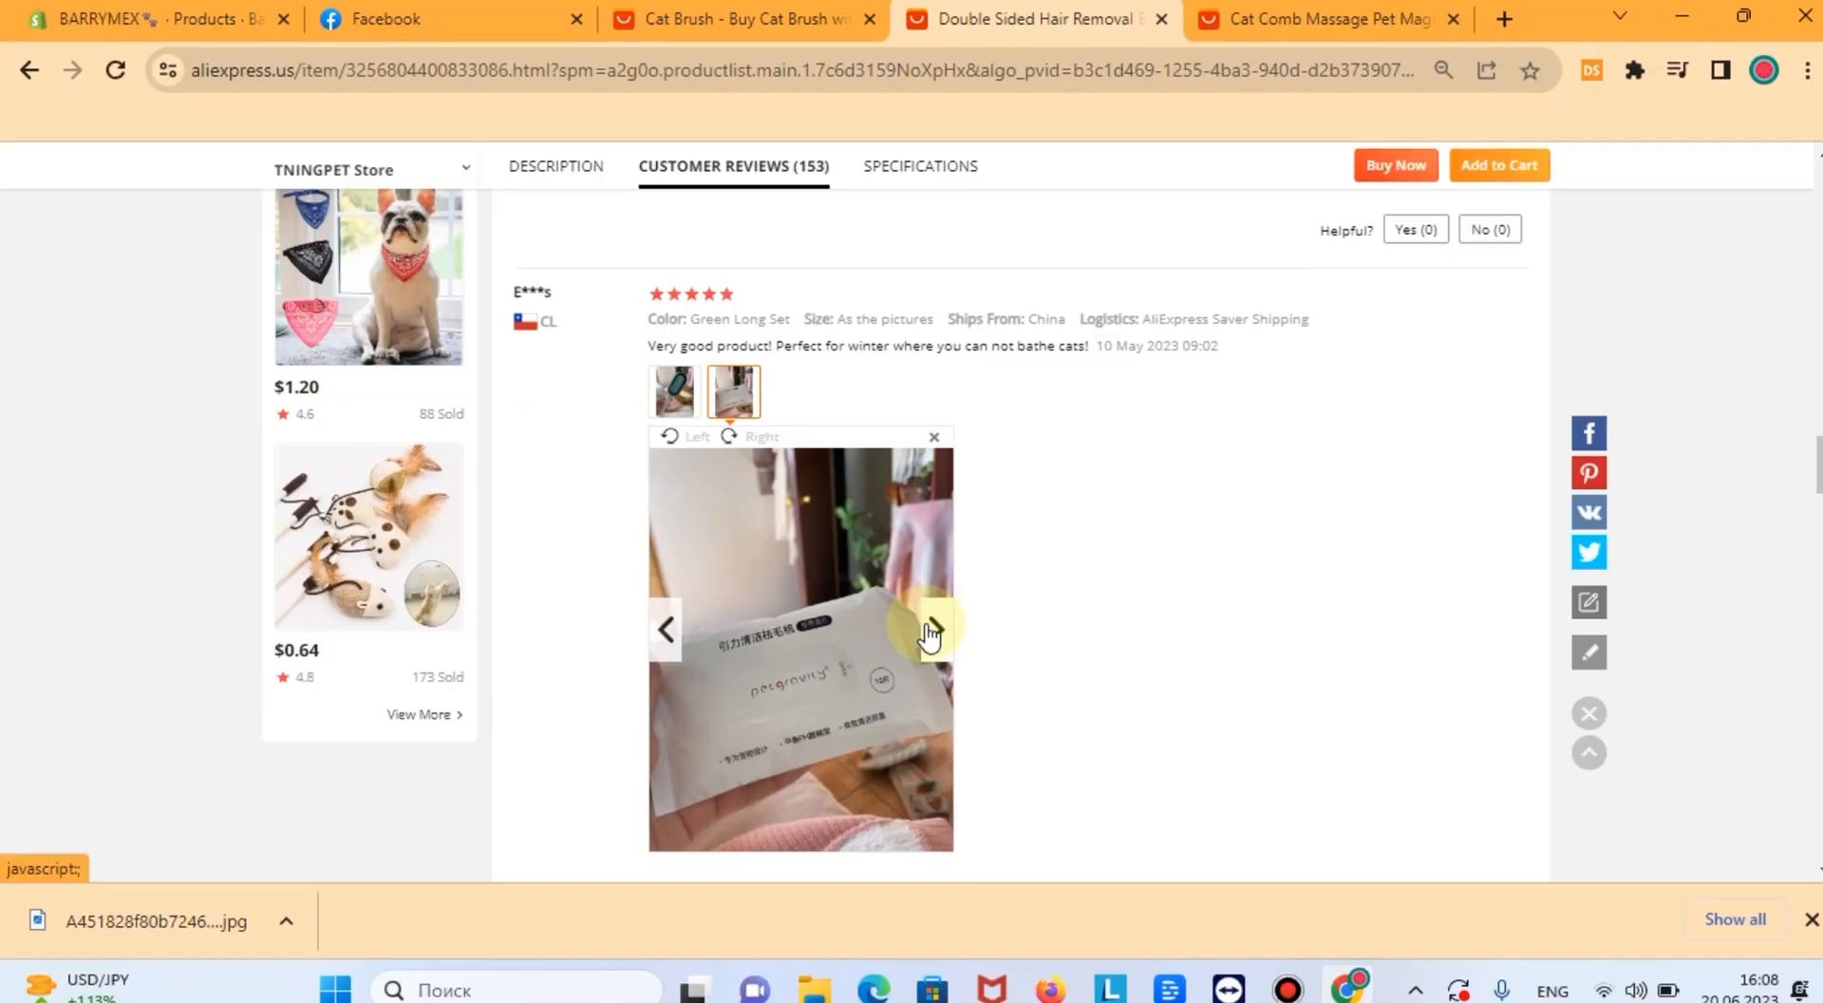
scroll(930, 635, down, 6)
click(672, 368)
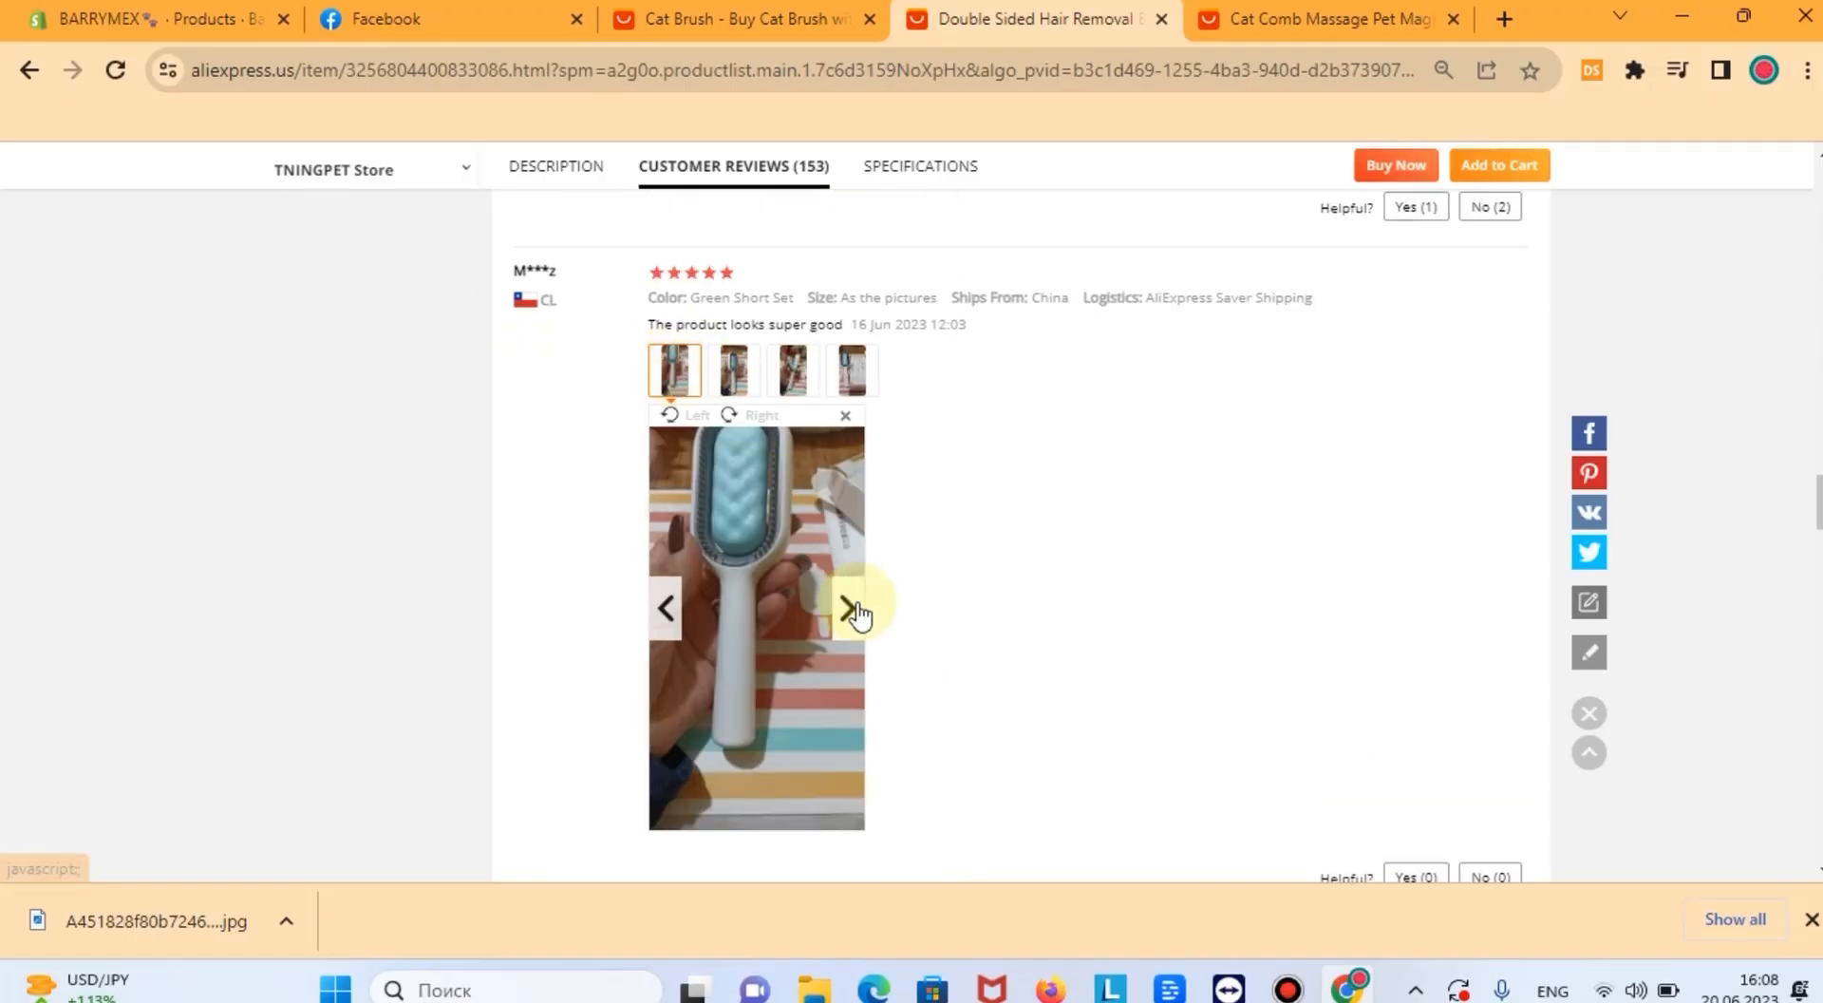
click(852, 609)
click(852, 610)
click(852, 610)
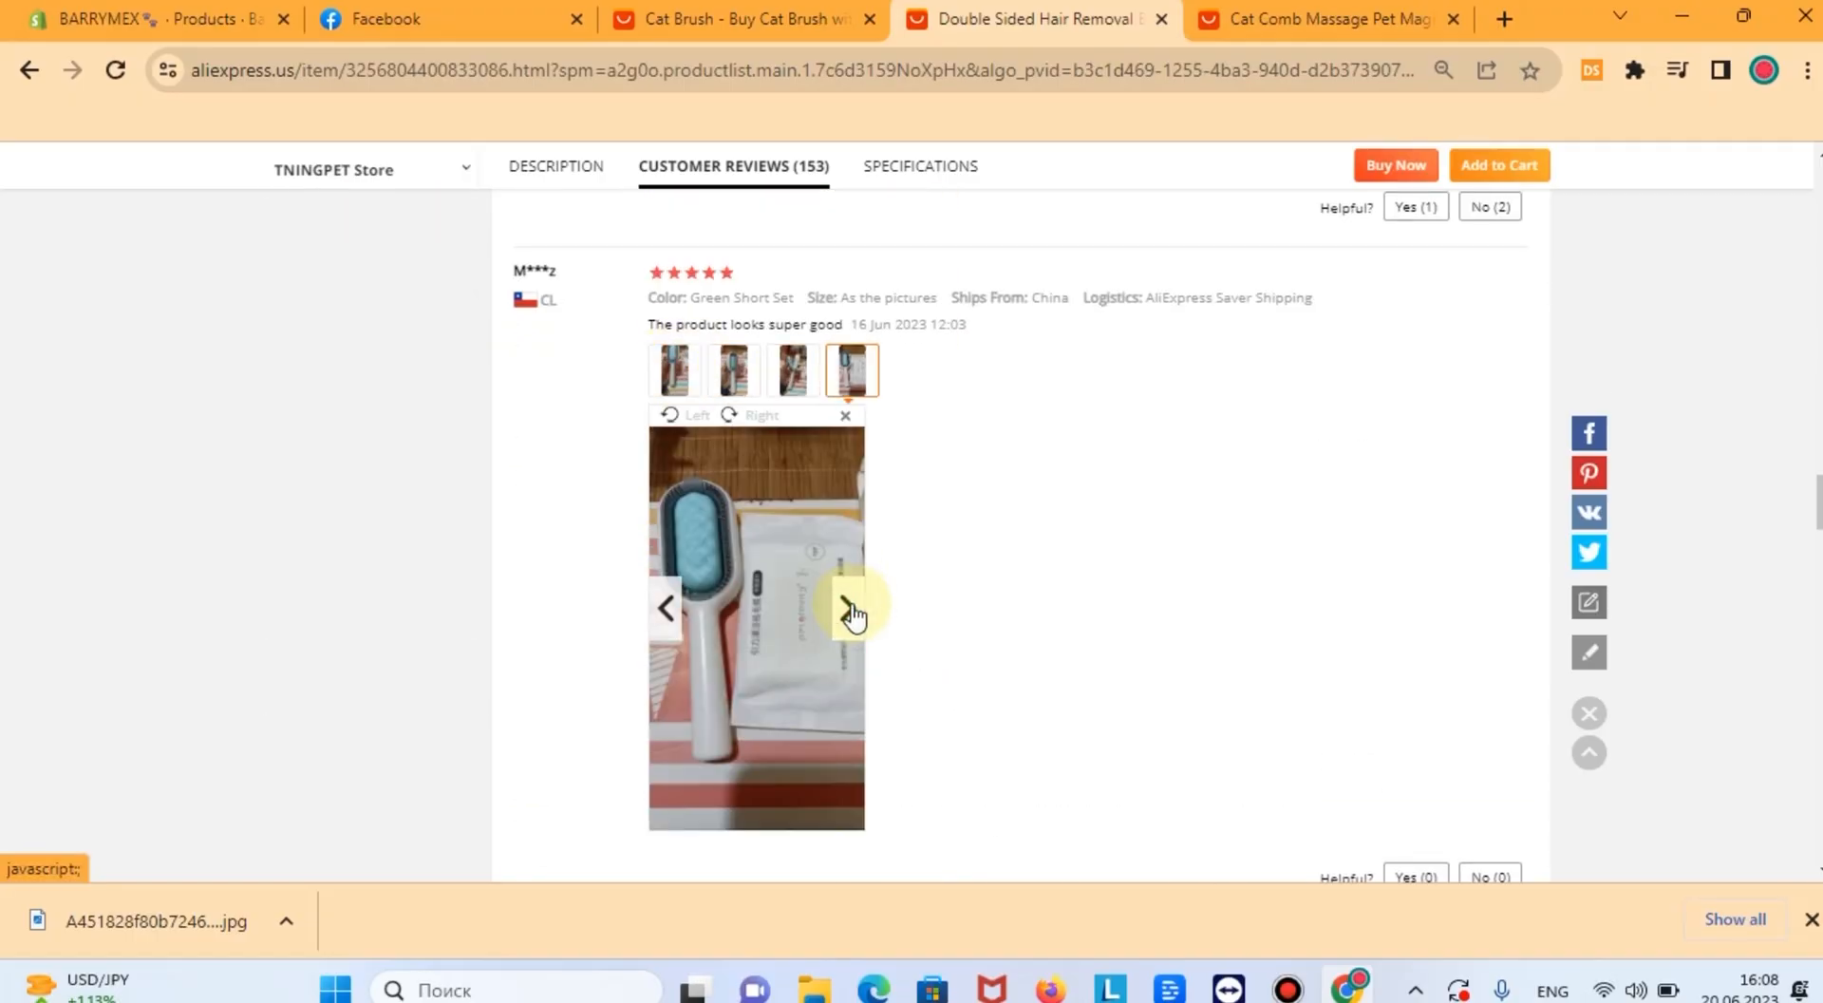
click(852, 609)
click(852, 609)
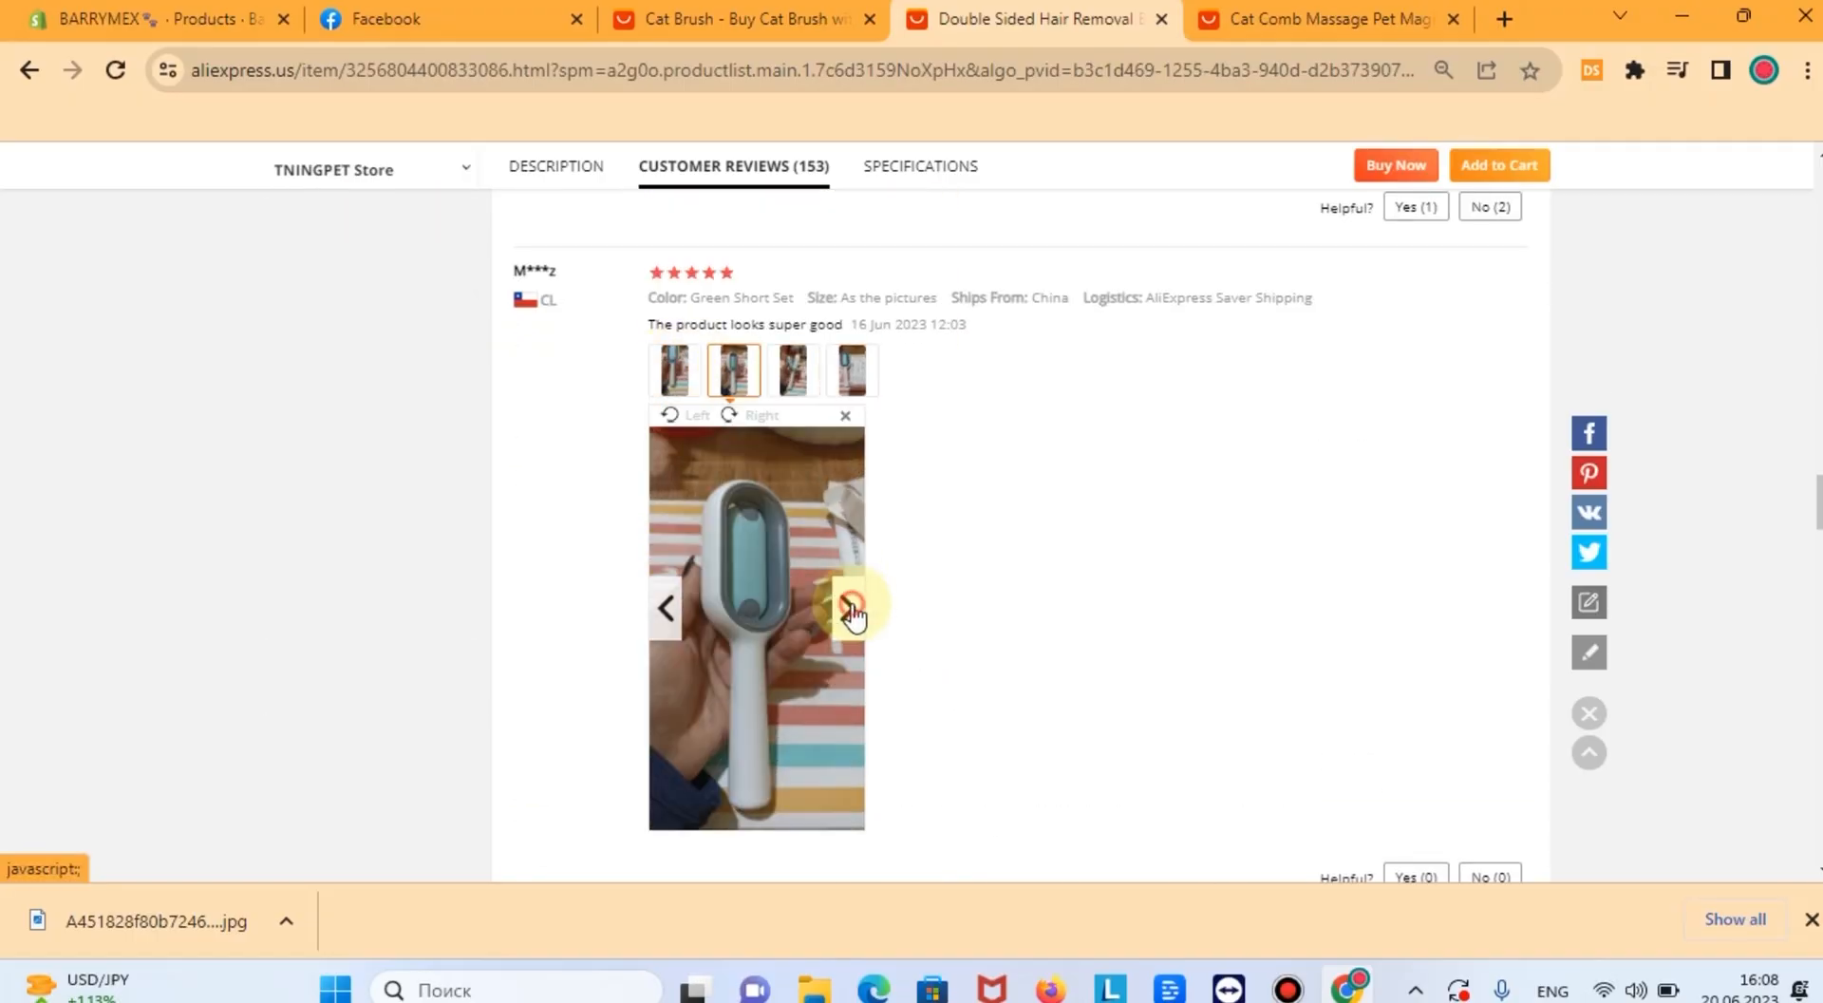
click(667, 603)
Step: Cycle through the next review's photos, returning to its first one
right_click(726, 598)
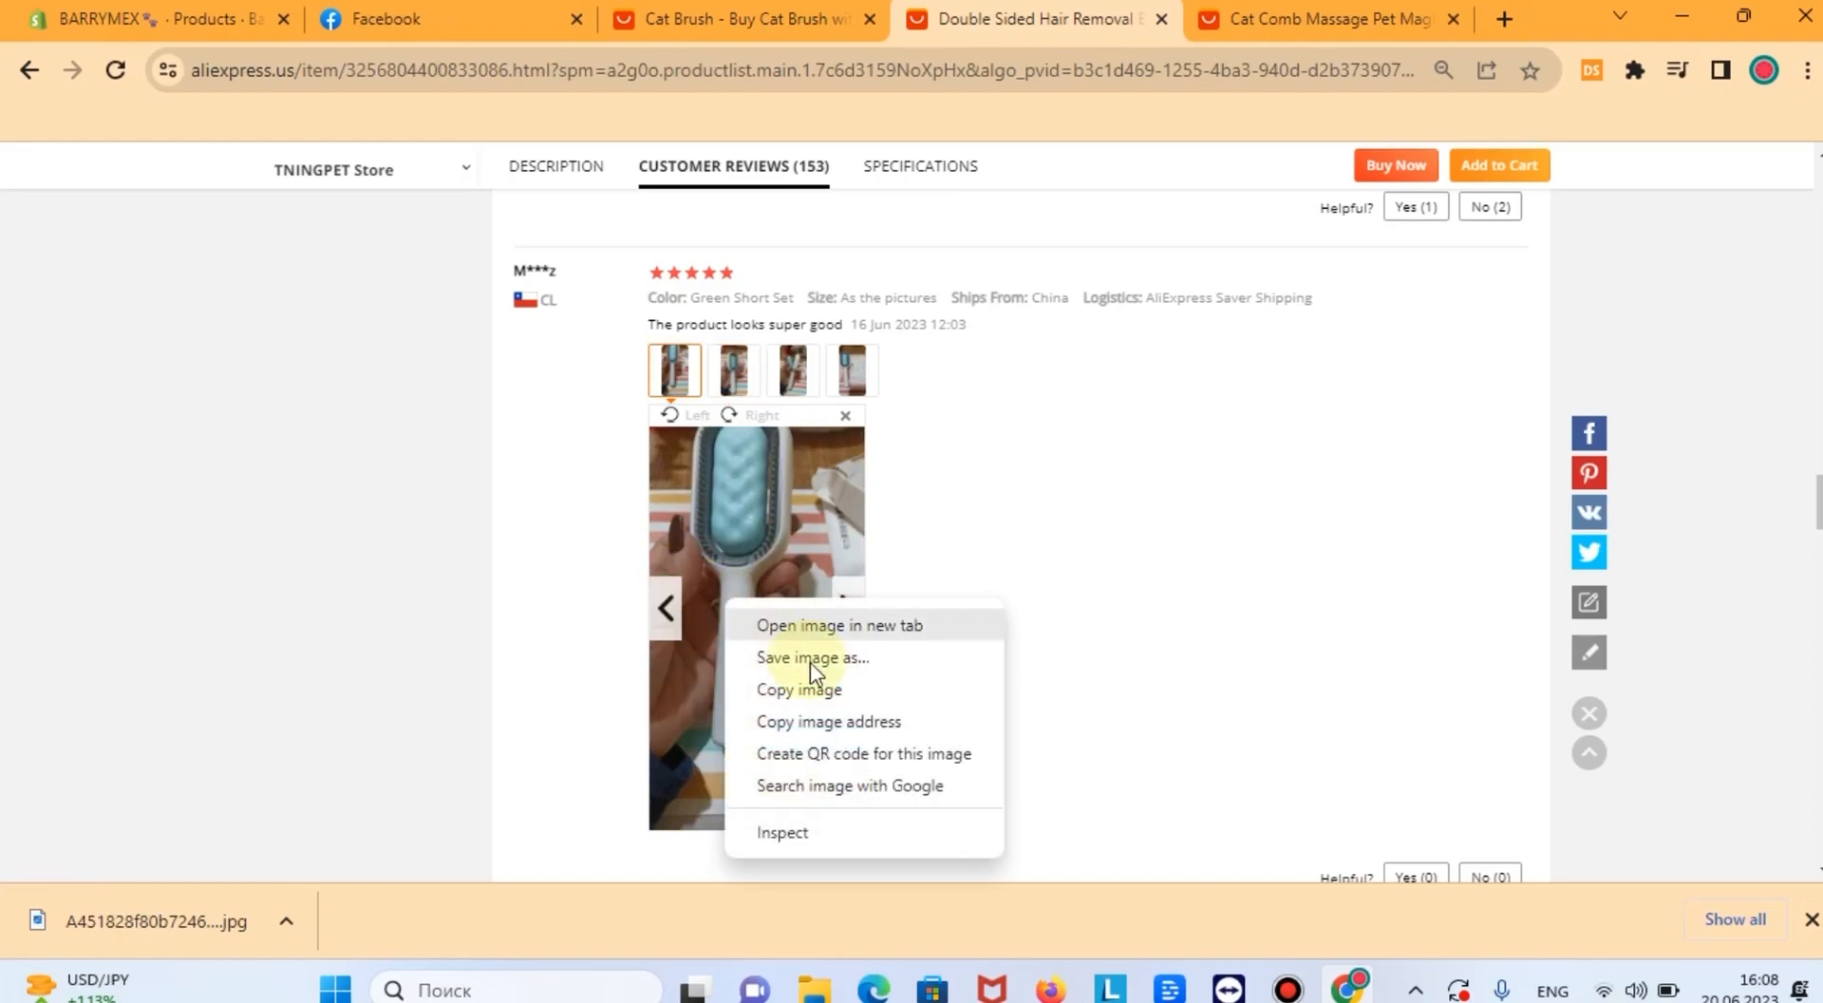
click(1062, 497)
scroll(1065, 497, down, 5)
click(674, 510)
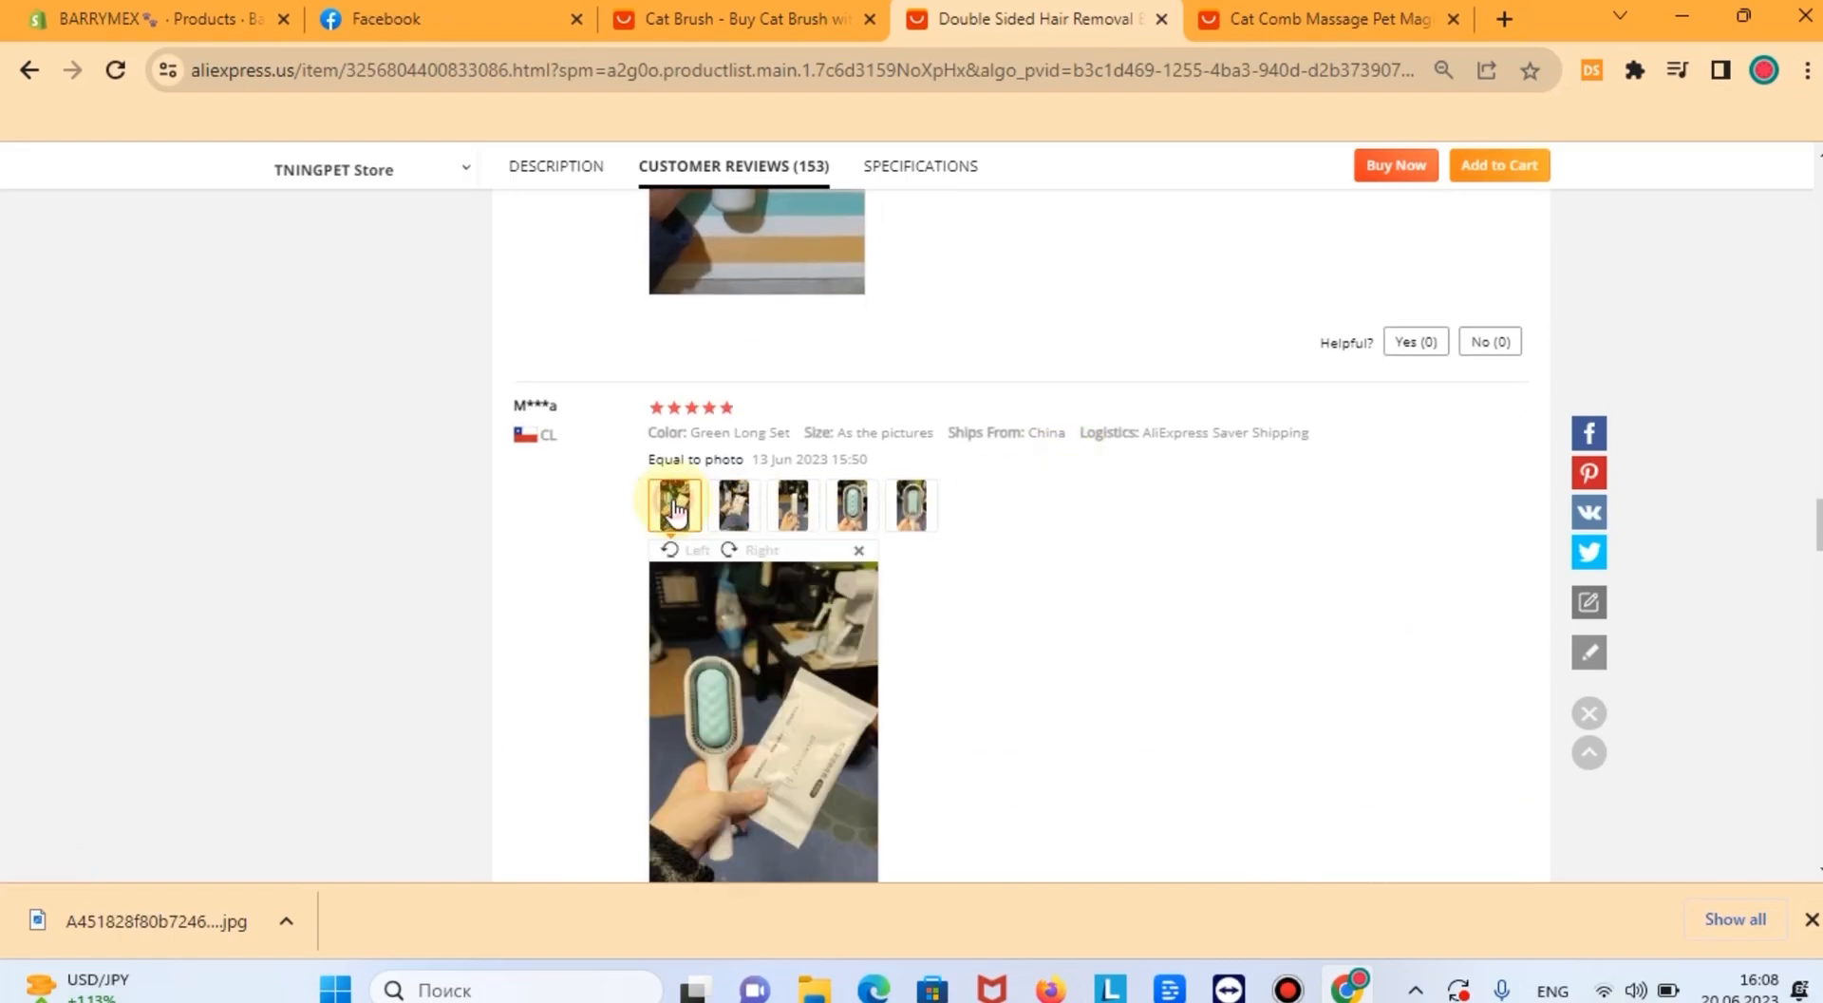
scroll(845, 750, down, 1)
click(860, 616)
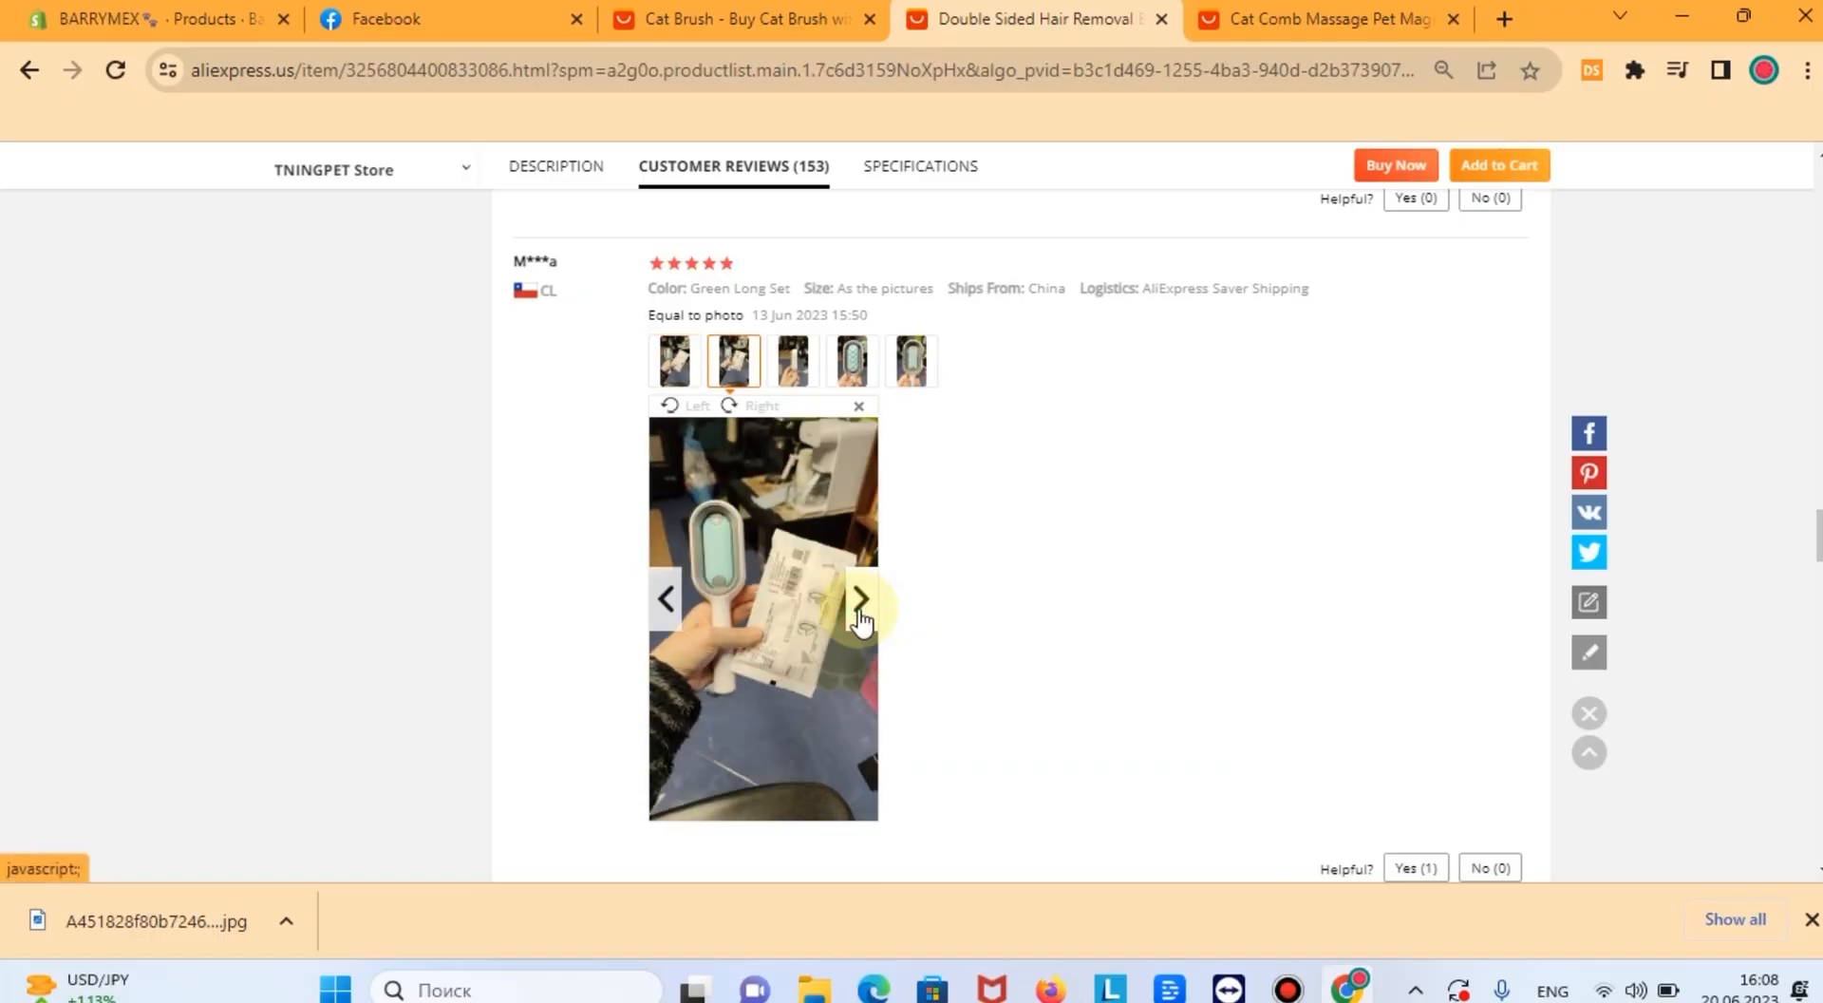
click(861, 617)
click(860, 615)
click(860, 616)
click(860, 617)
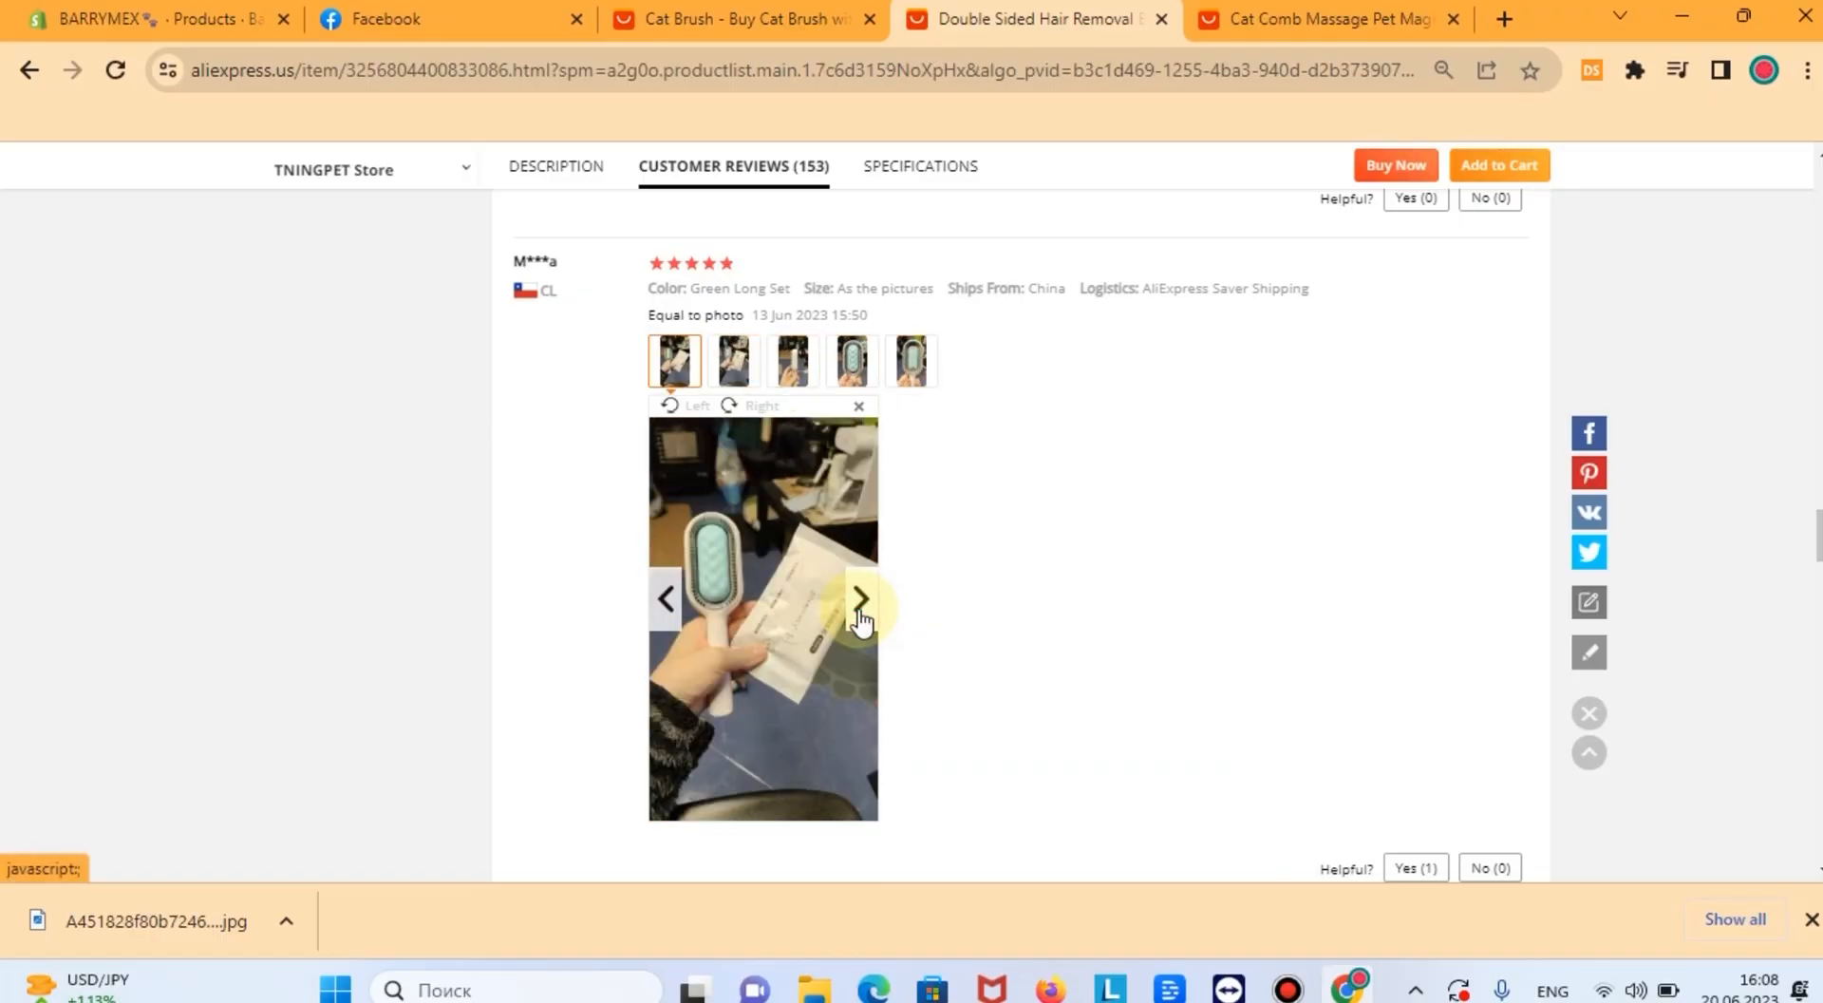
Step: Save the Green Long Set review's first two photos as JPEGs in Downloads
right_click(763, 638)
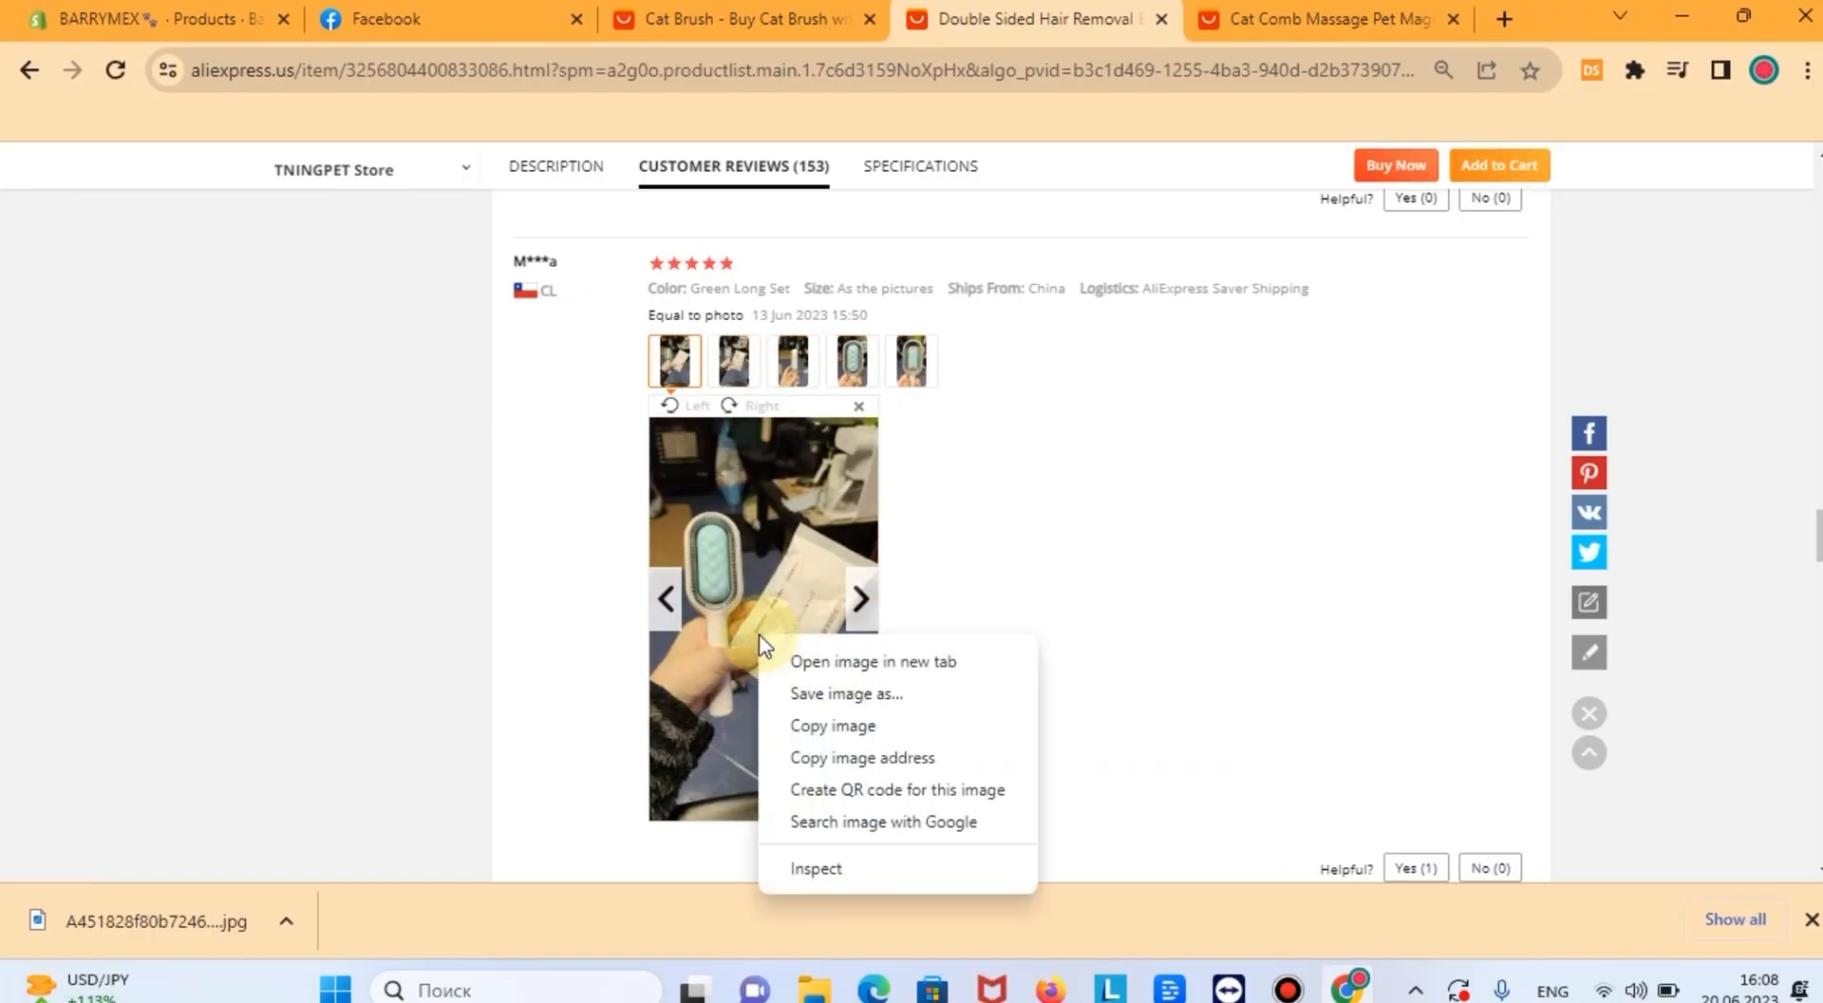
click(839, 703)
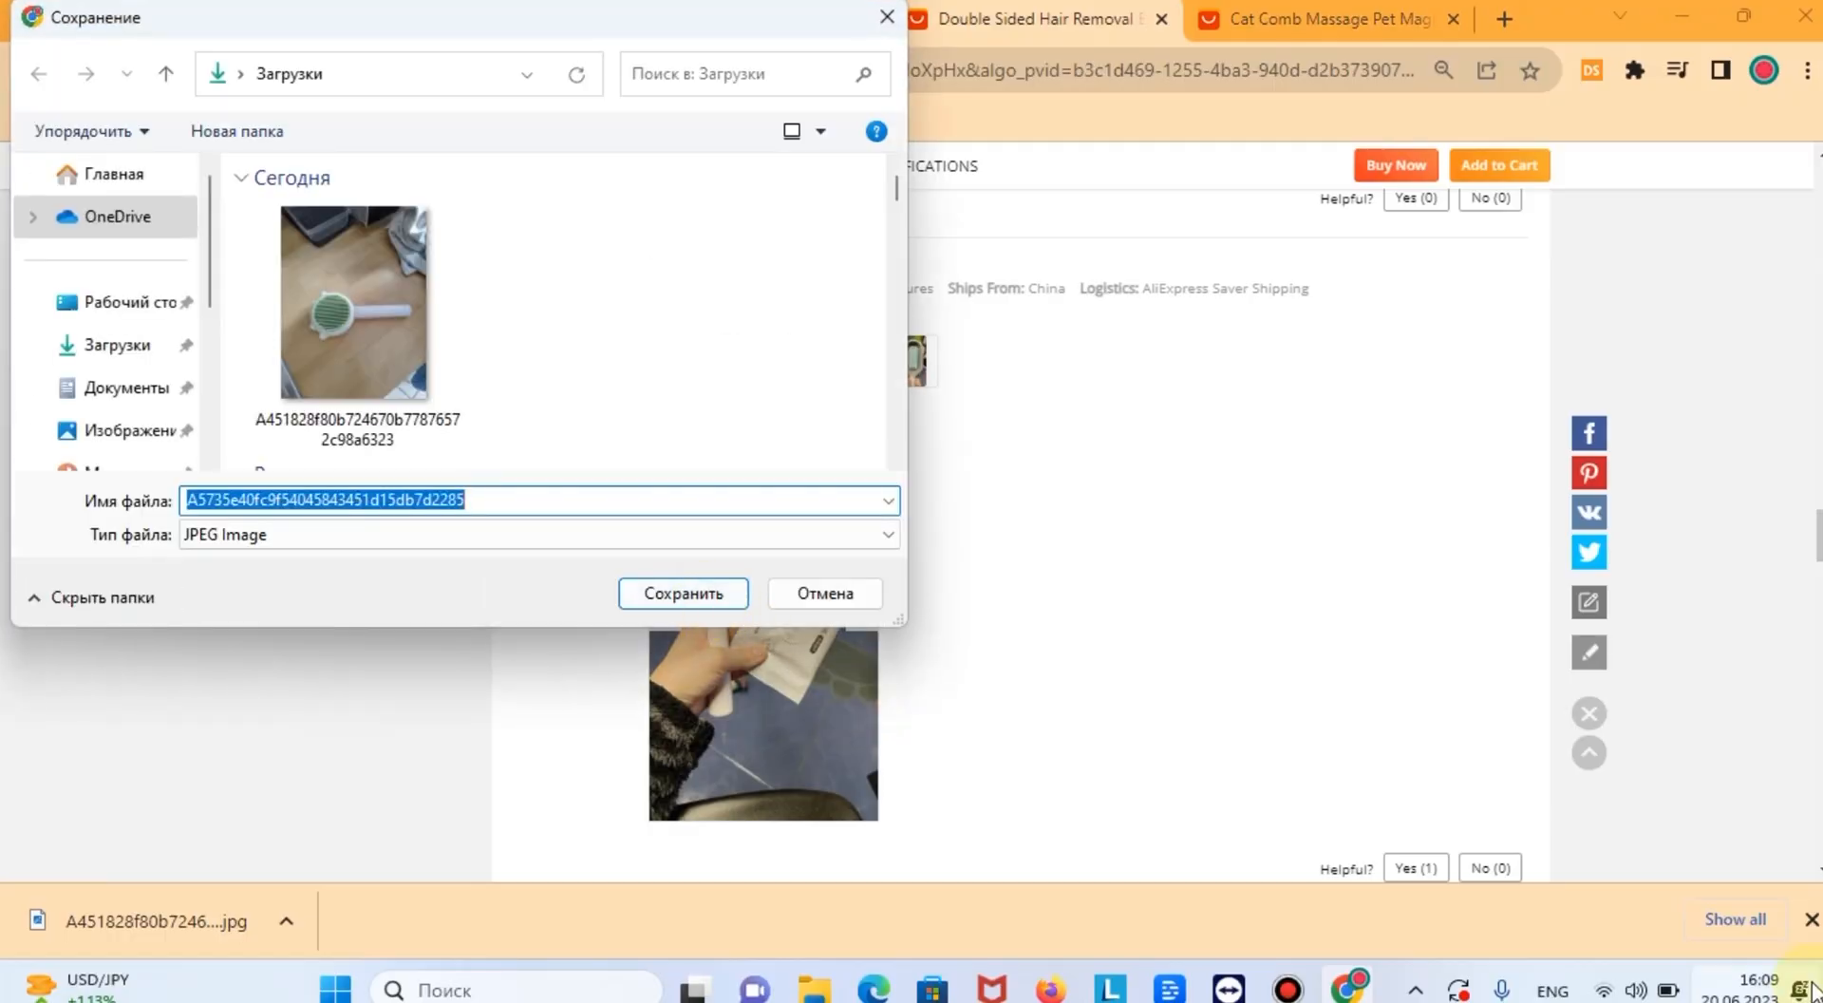
click(1811, 917)
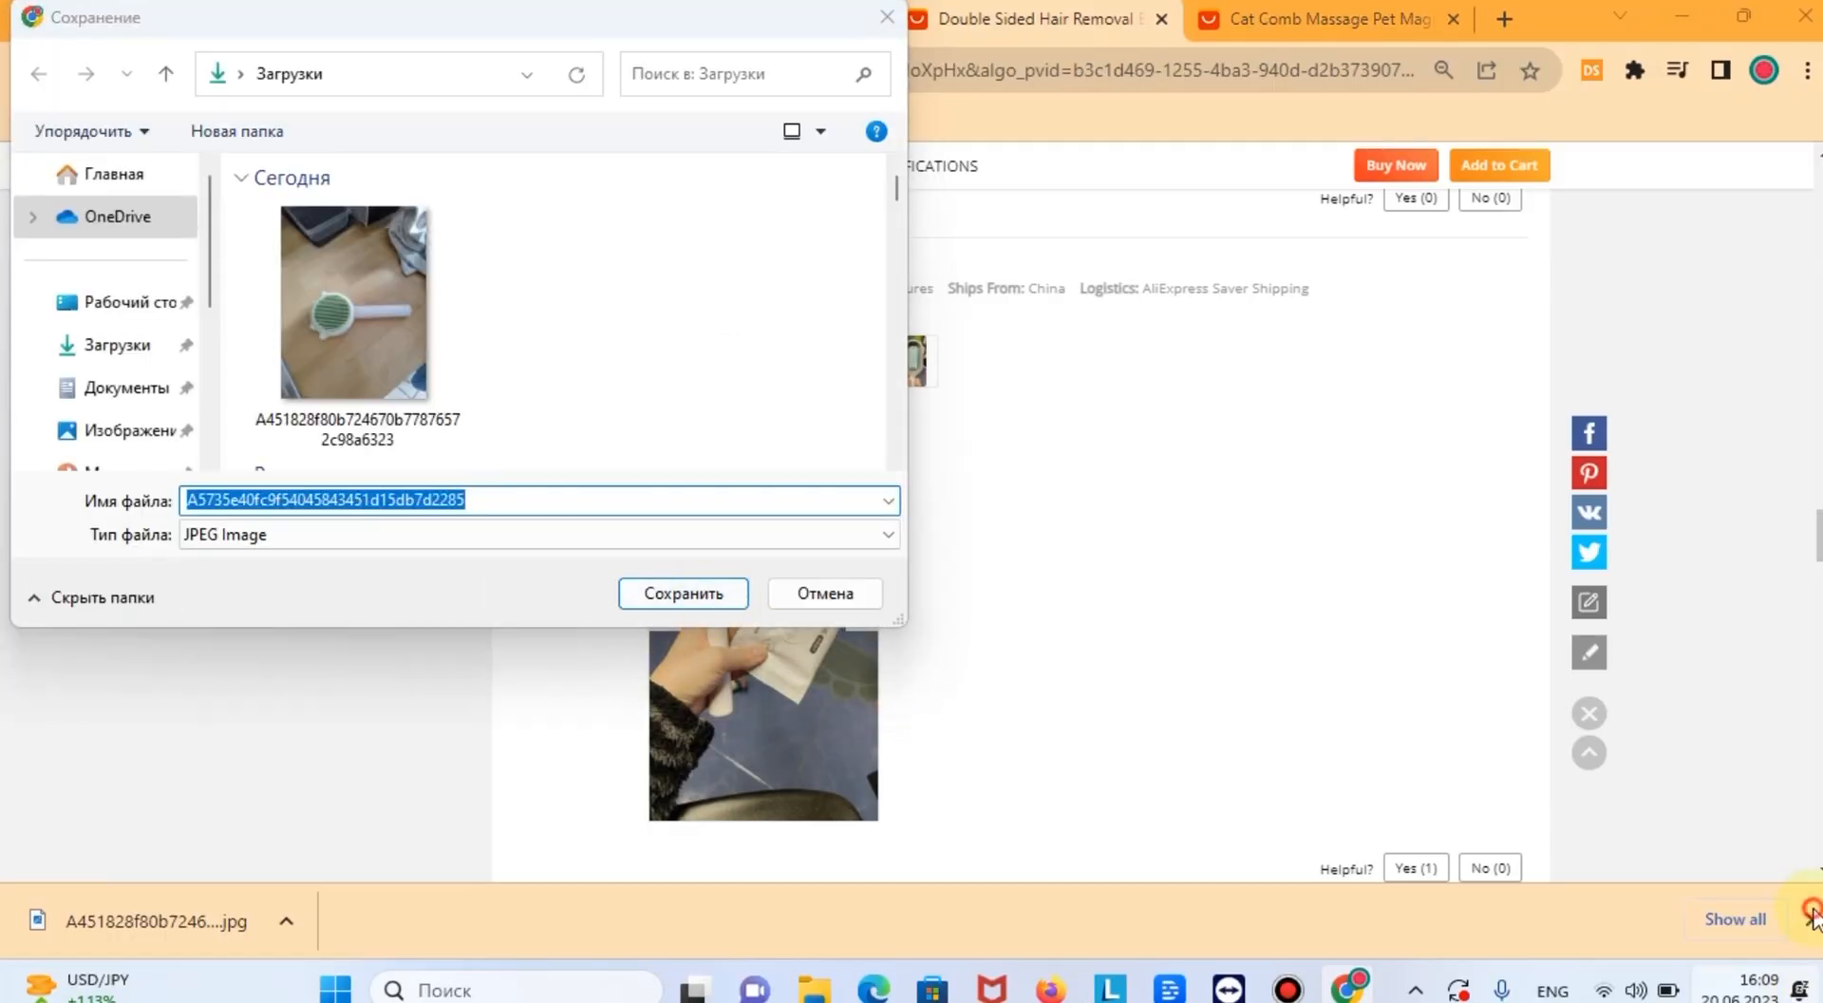
click(685, 594)
click(862, 596)
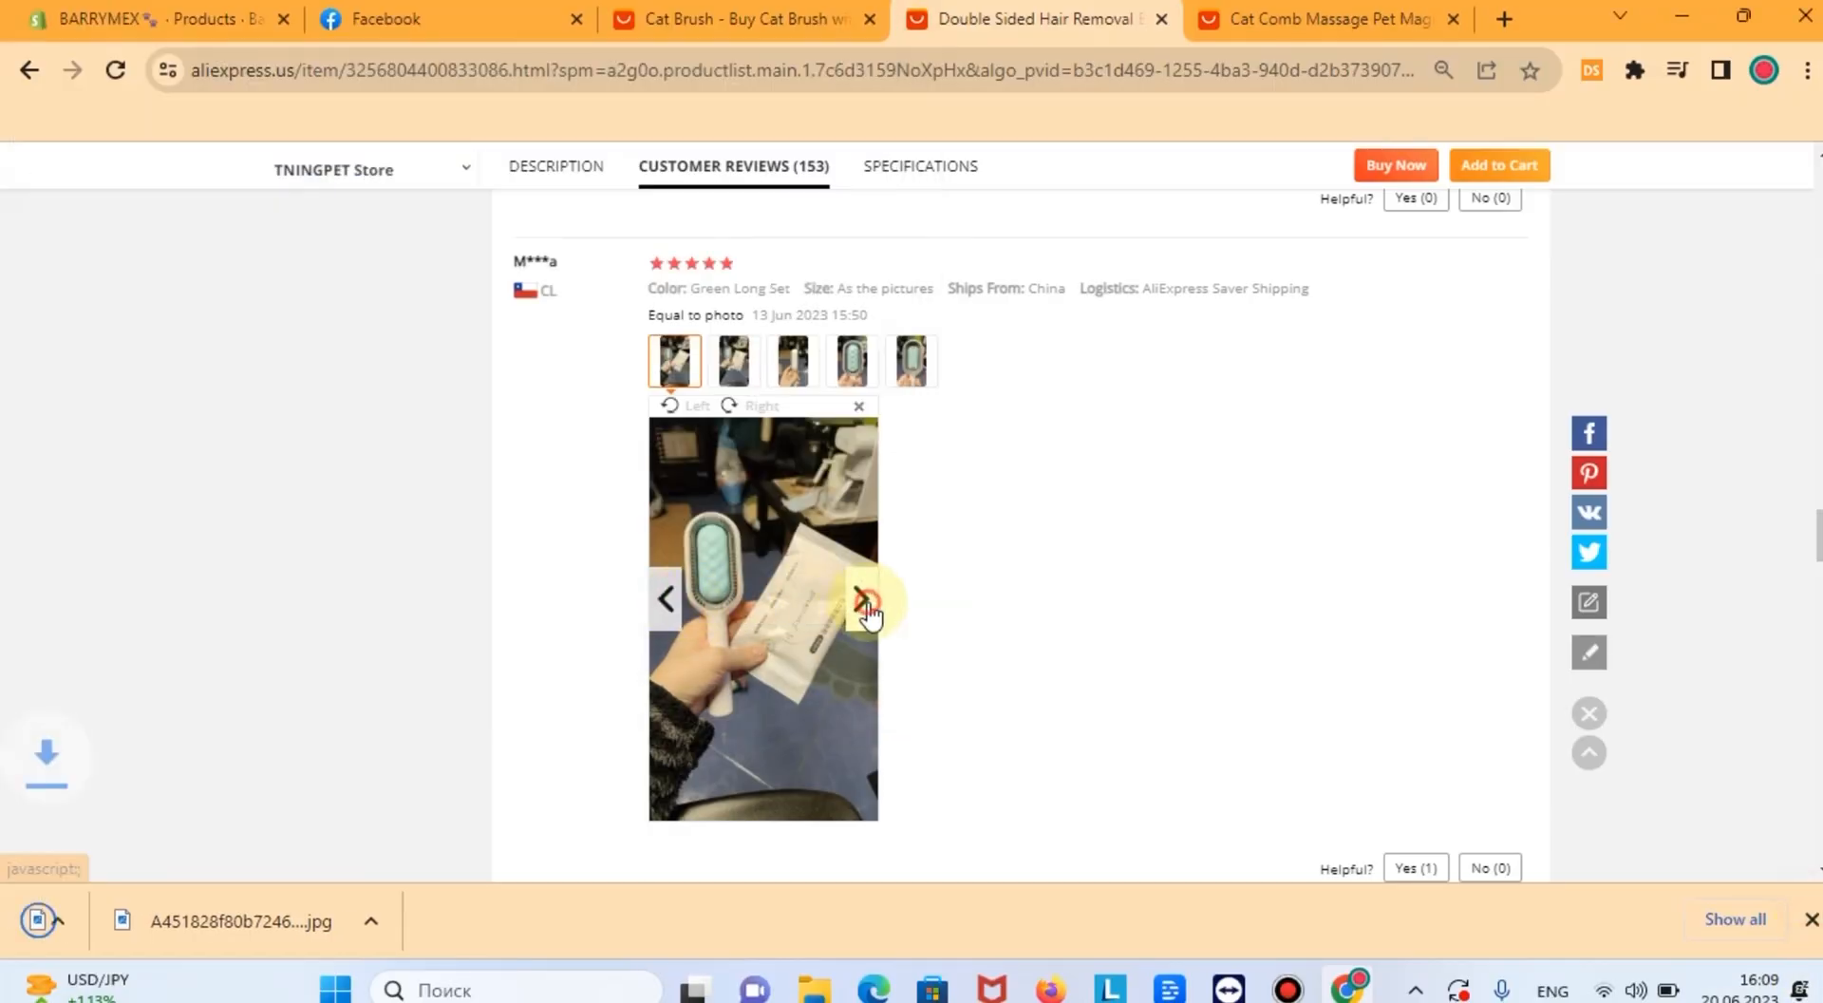
right_click(790, 642)
click(889, 705)
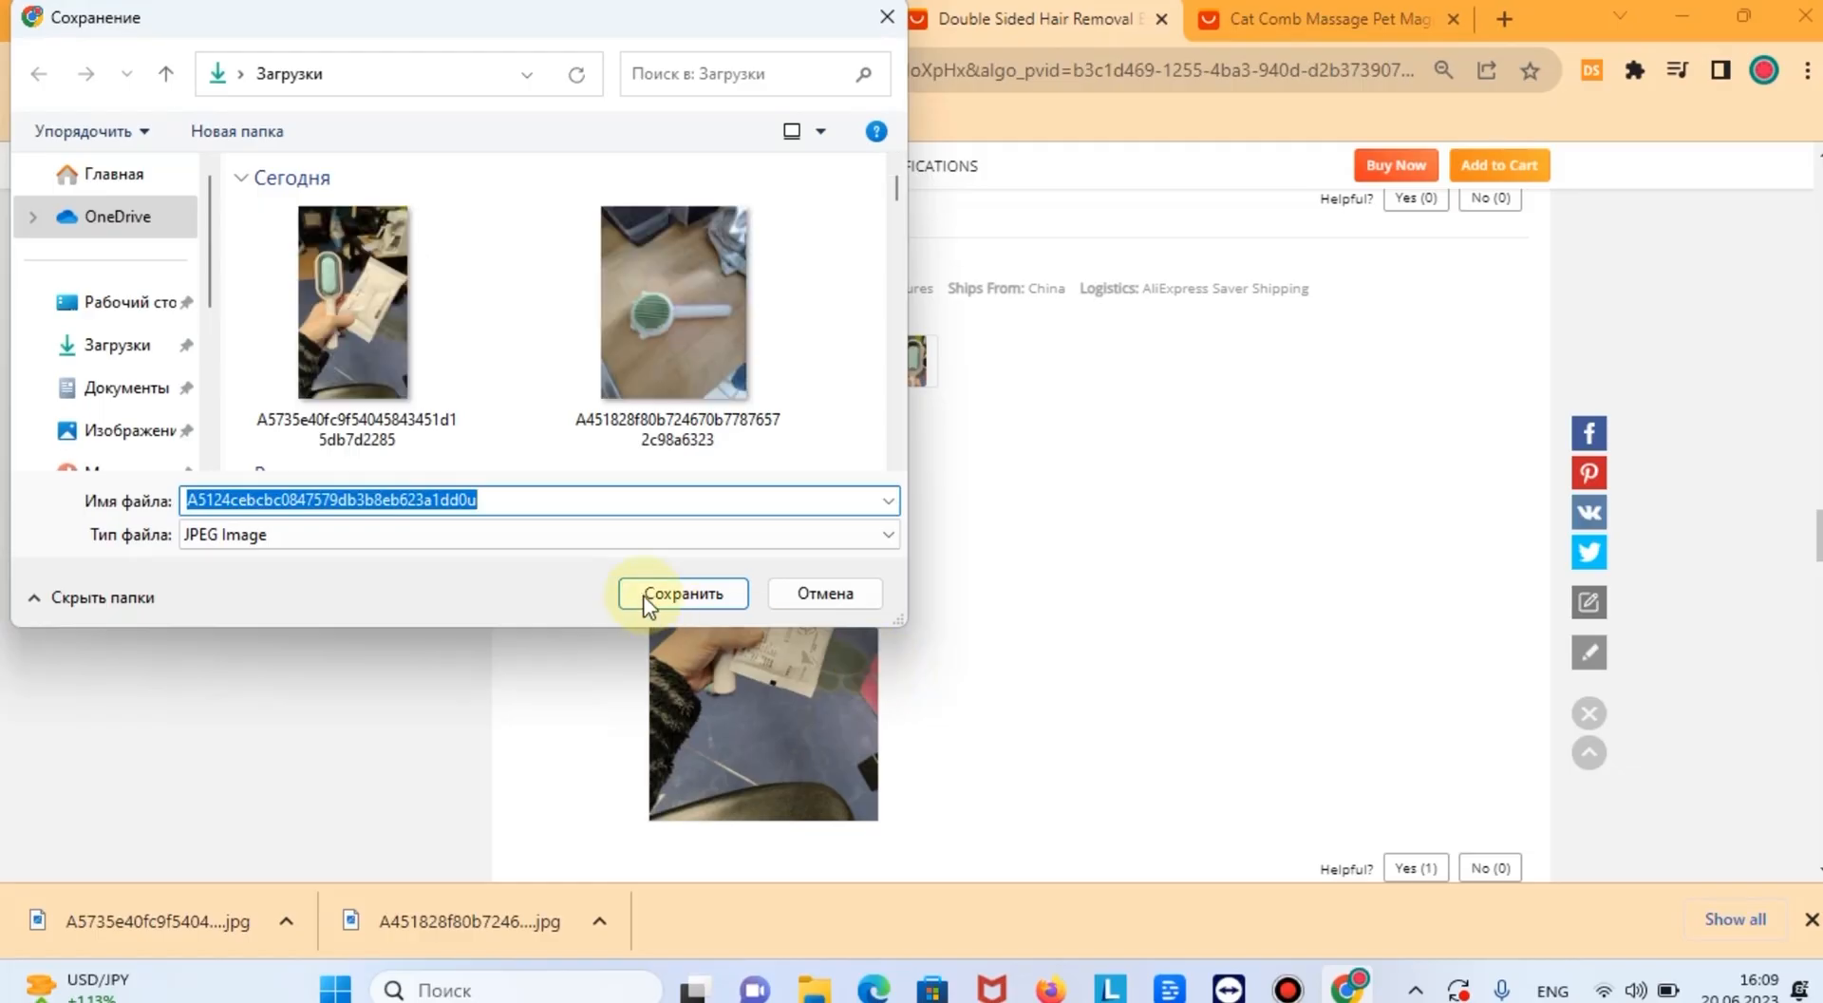
click(716, 596)
Step: Save the third and fourth review photos, then return to the Marketplace cat brush results
click(862, 608)
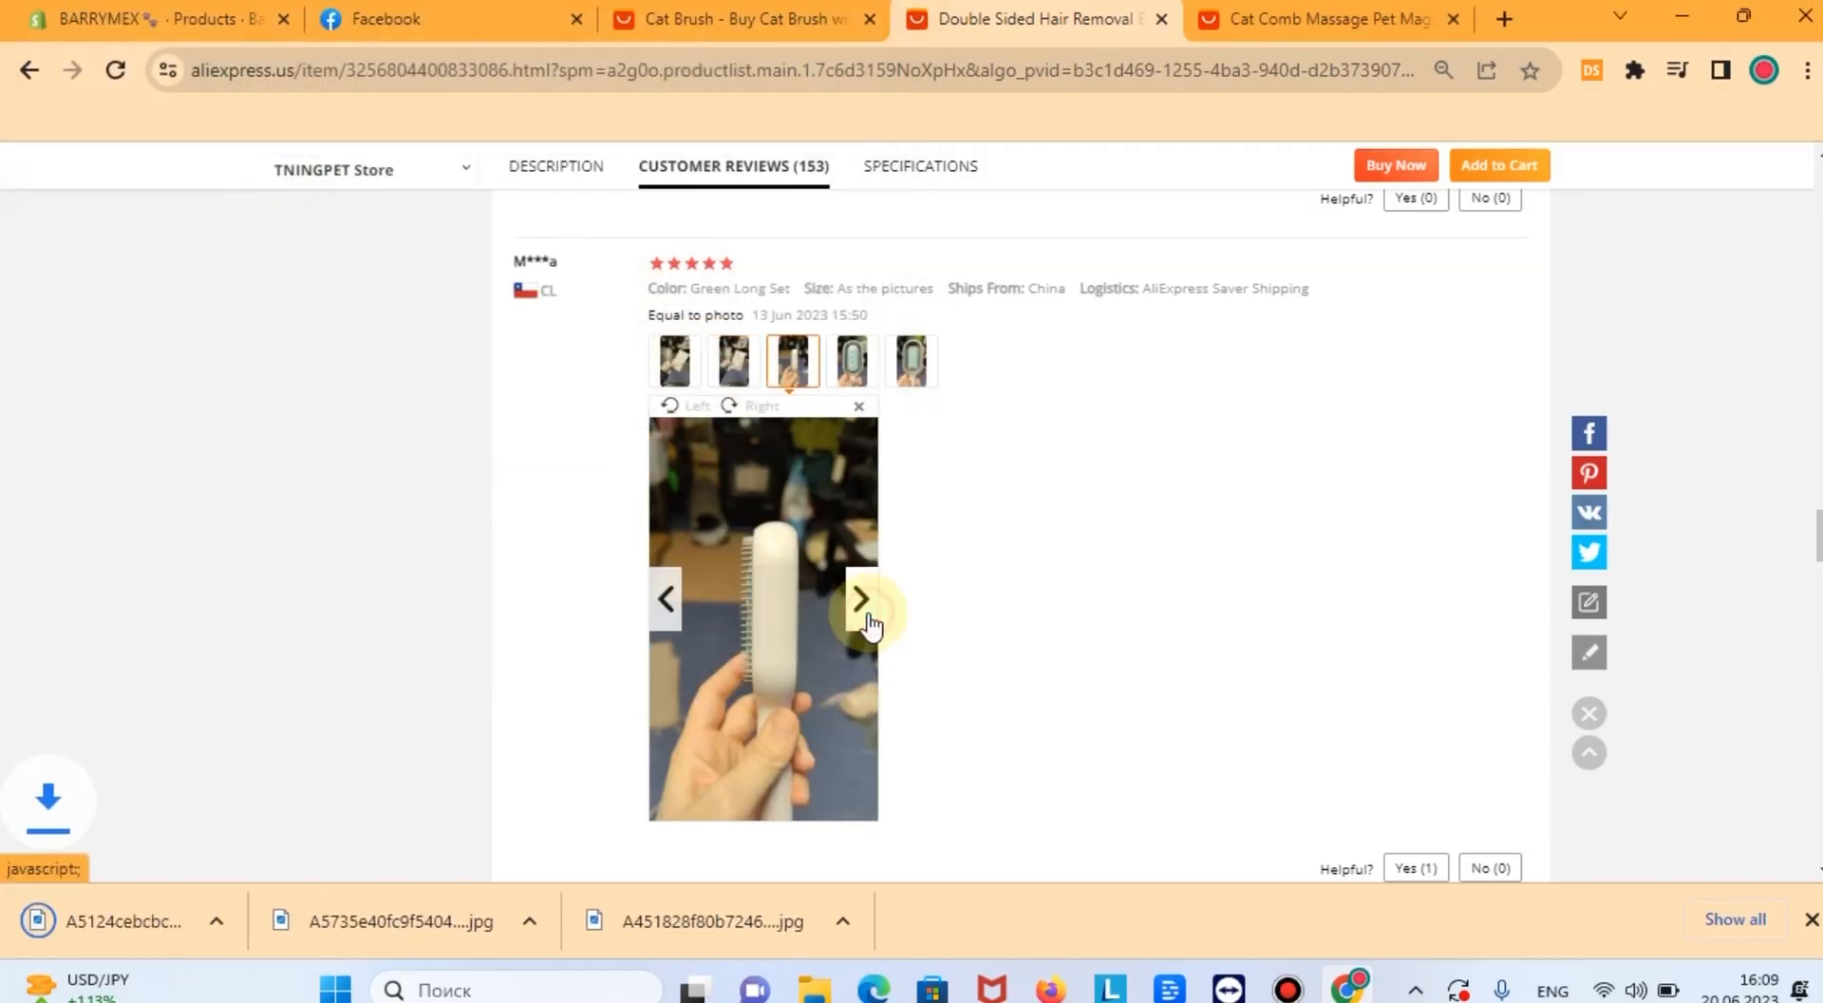
right_click(776, 621)
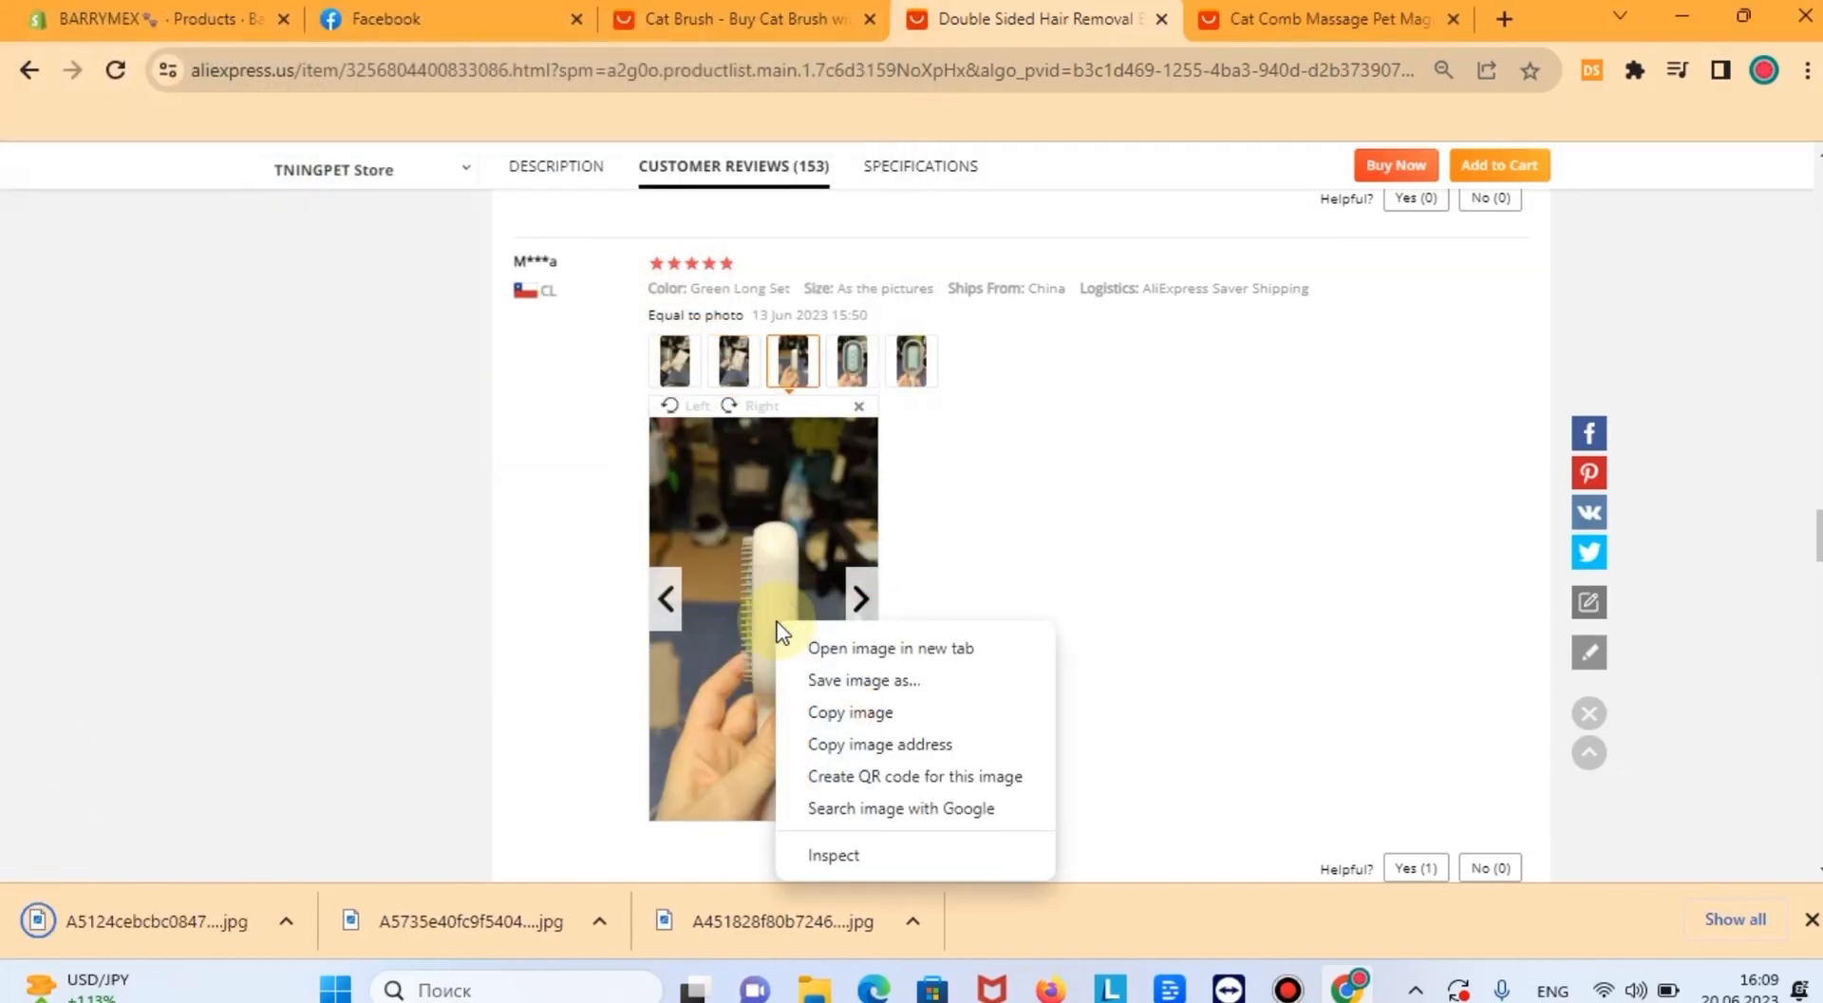
click(837, 684)
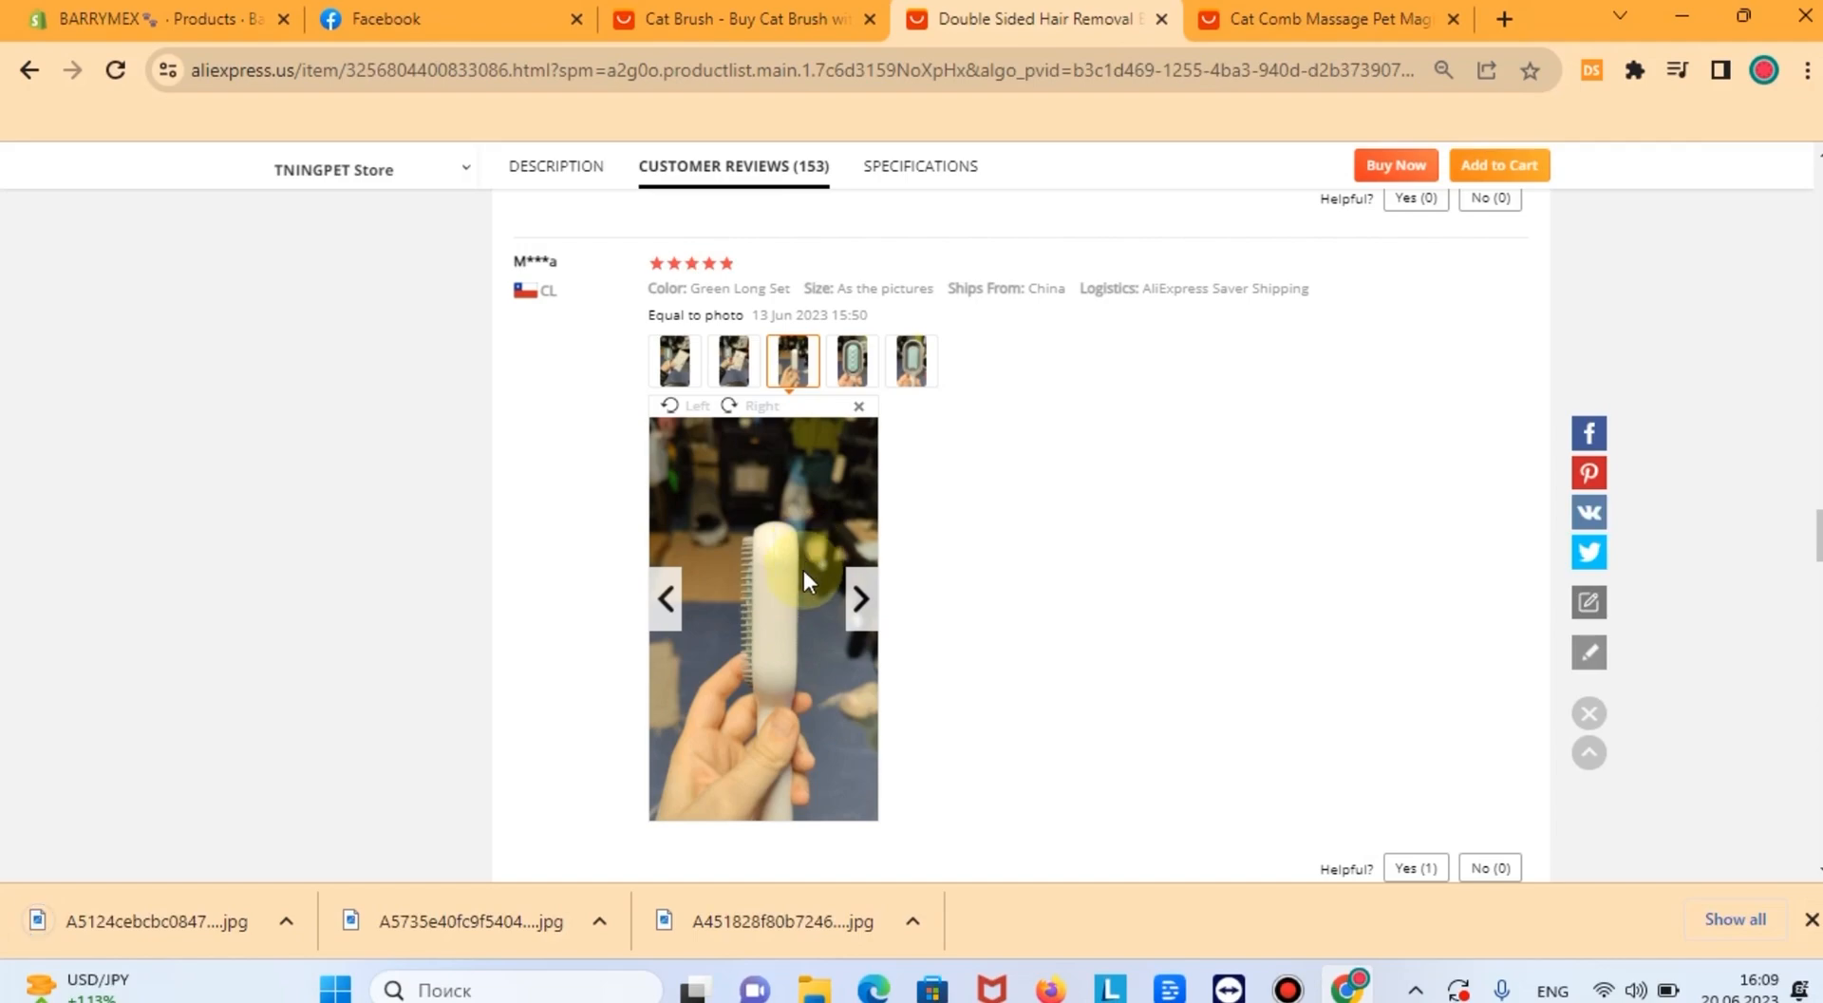
click(703, 593)
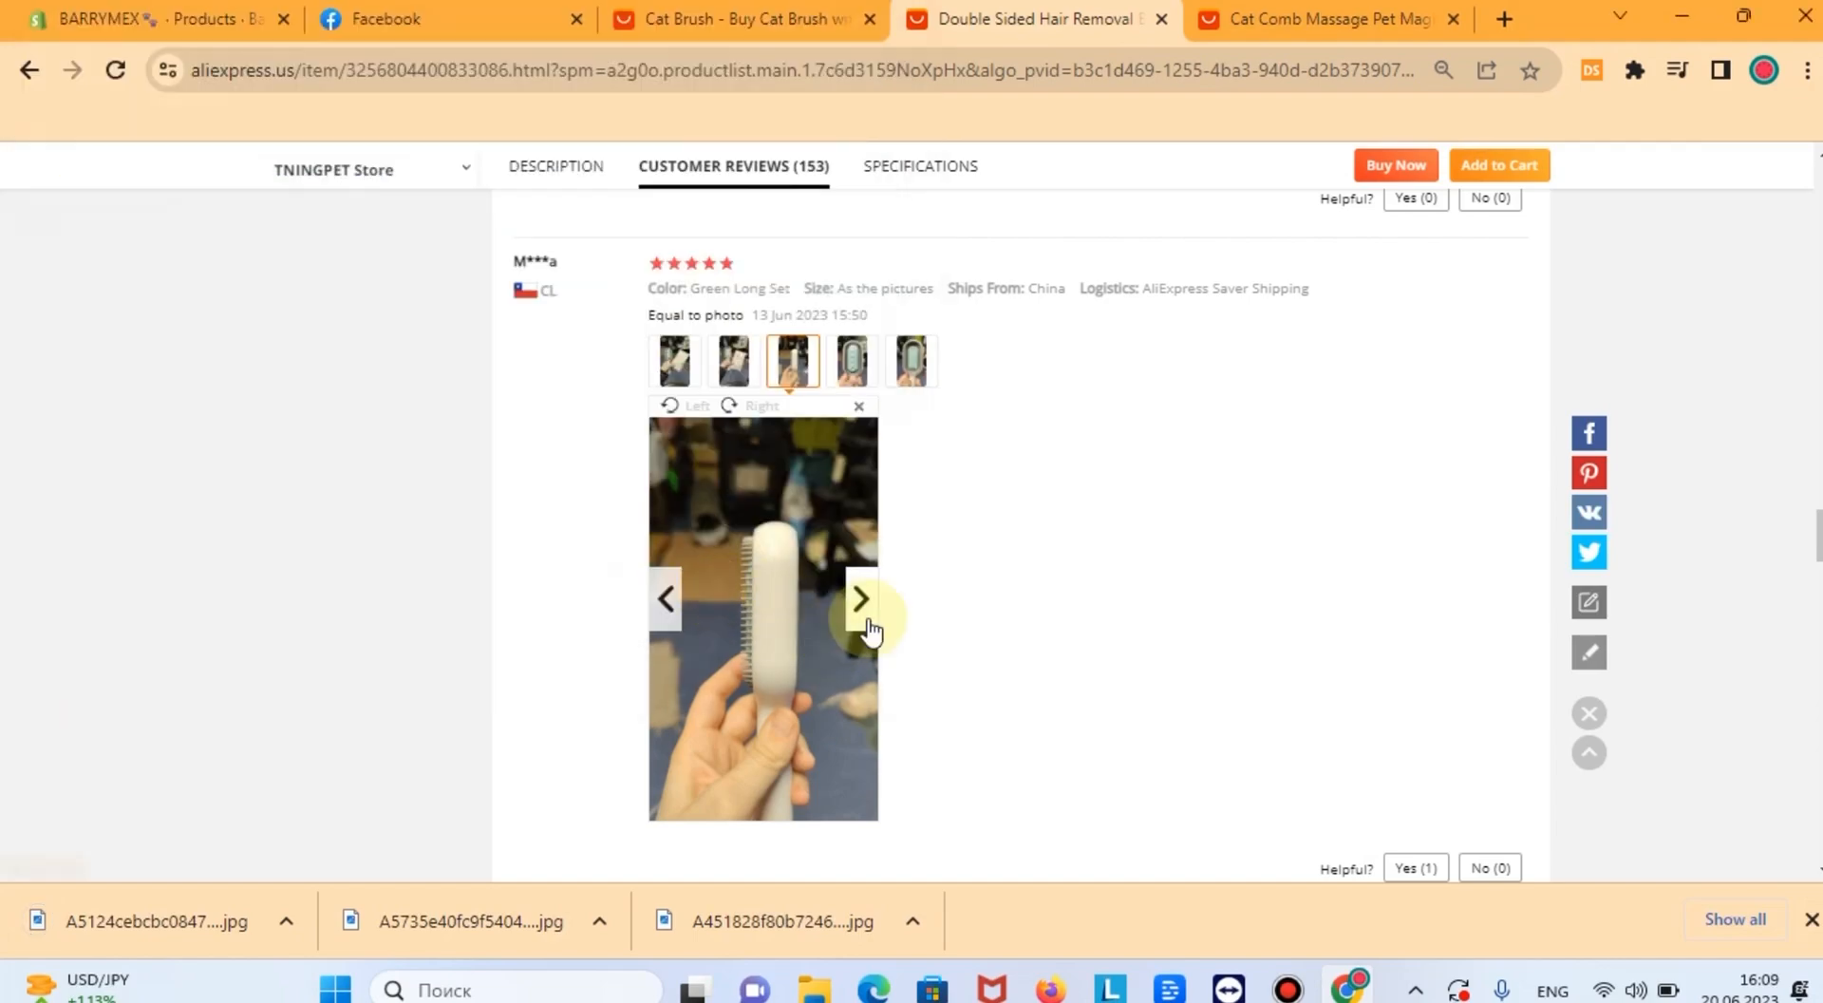
click(860, 598)
right_click(794, 606)
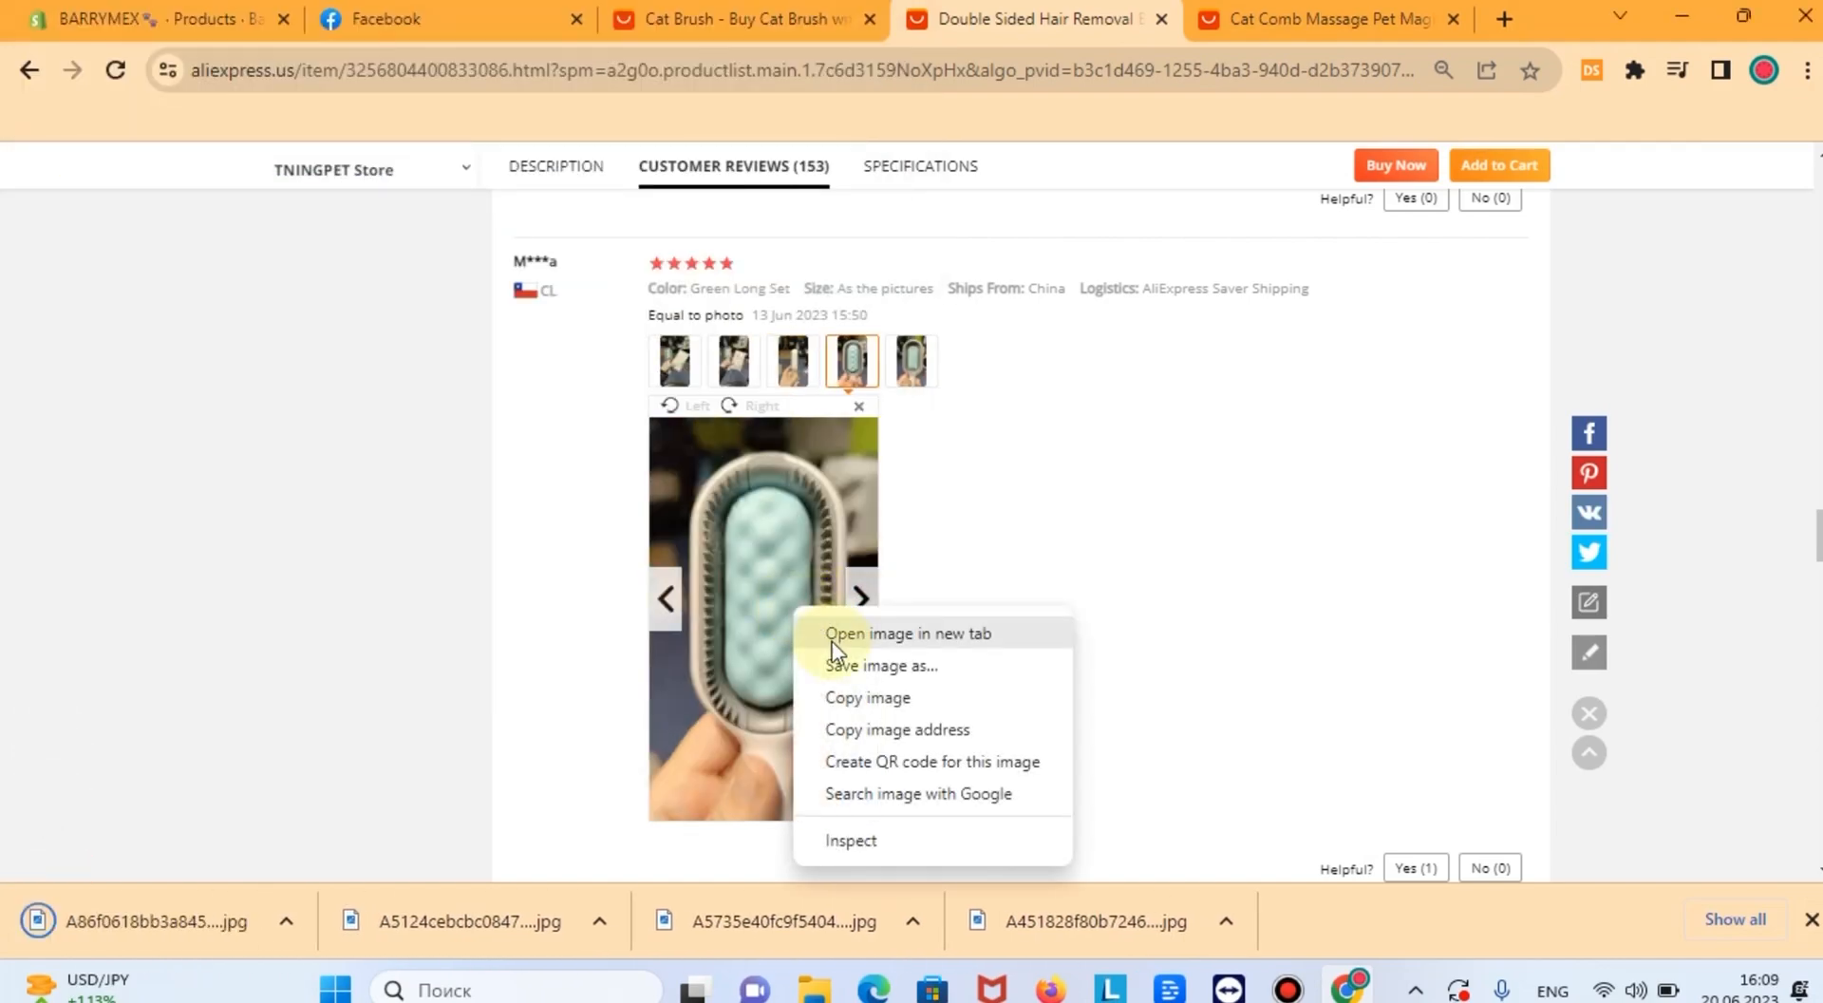
click(846, 655)
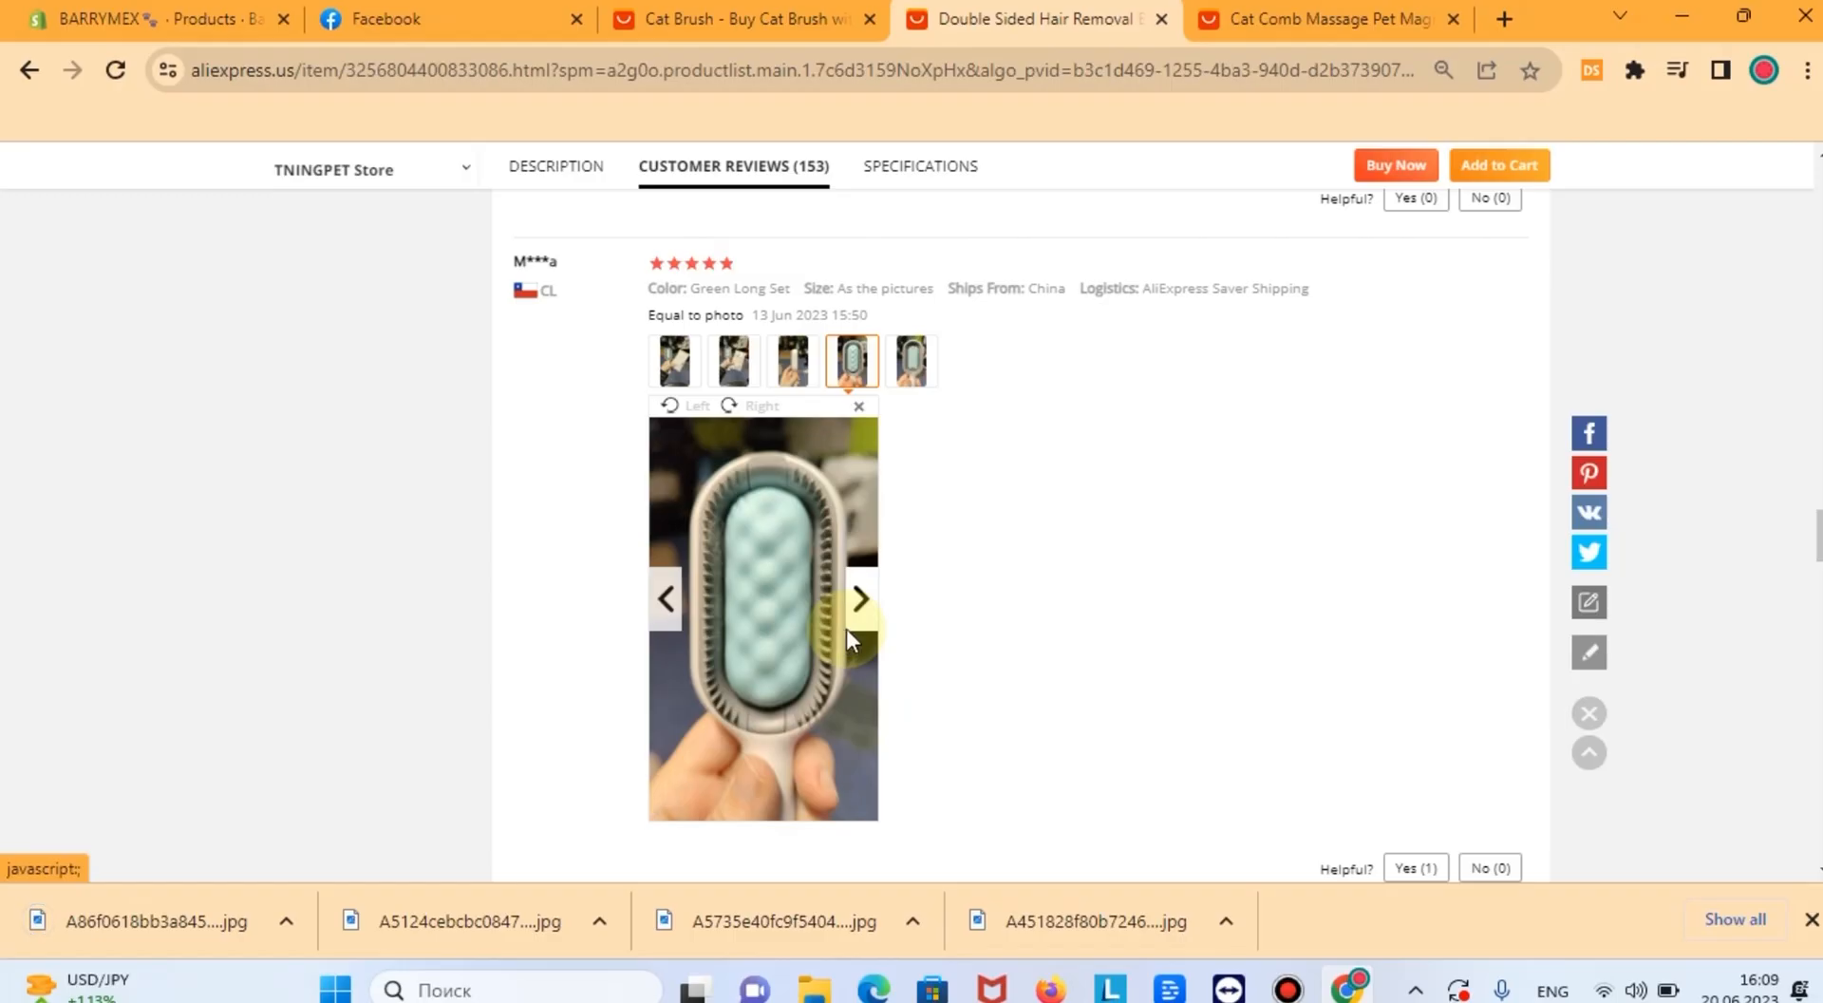
click(725, 598)
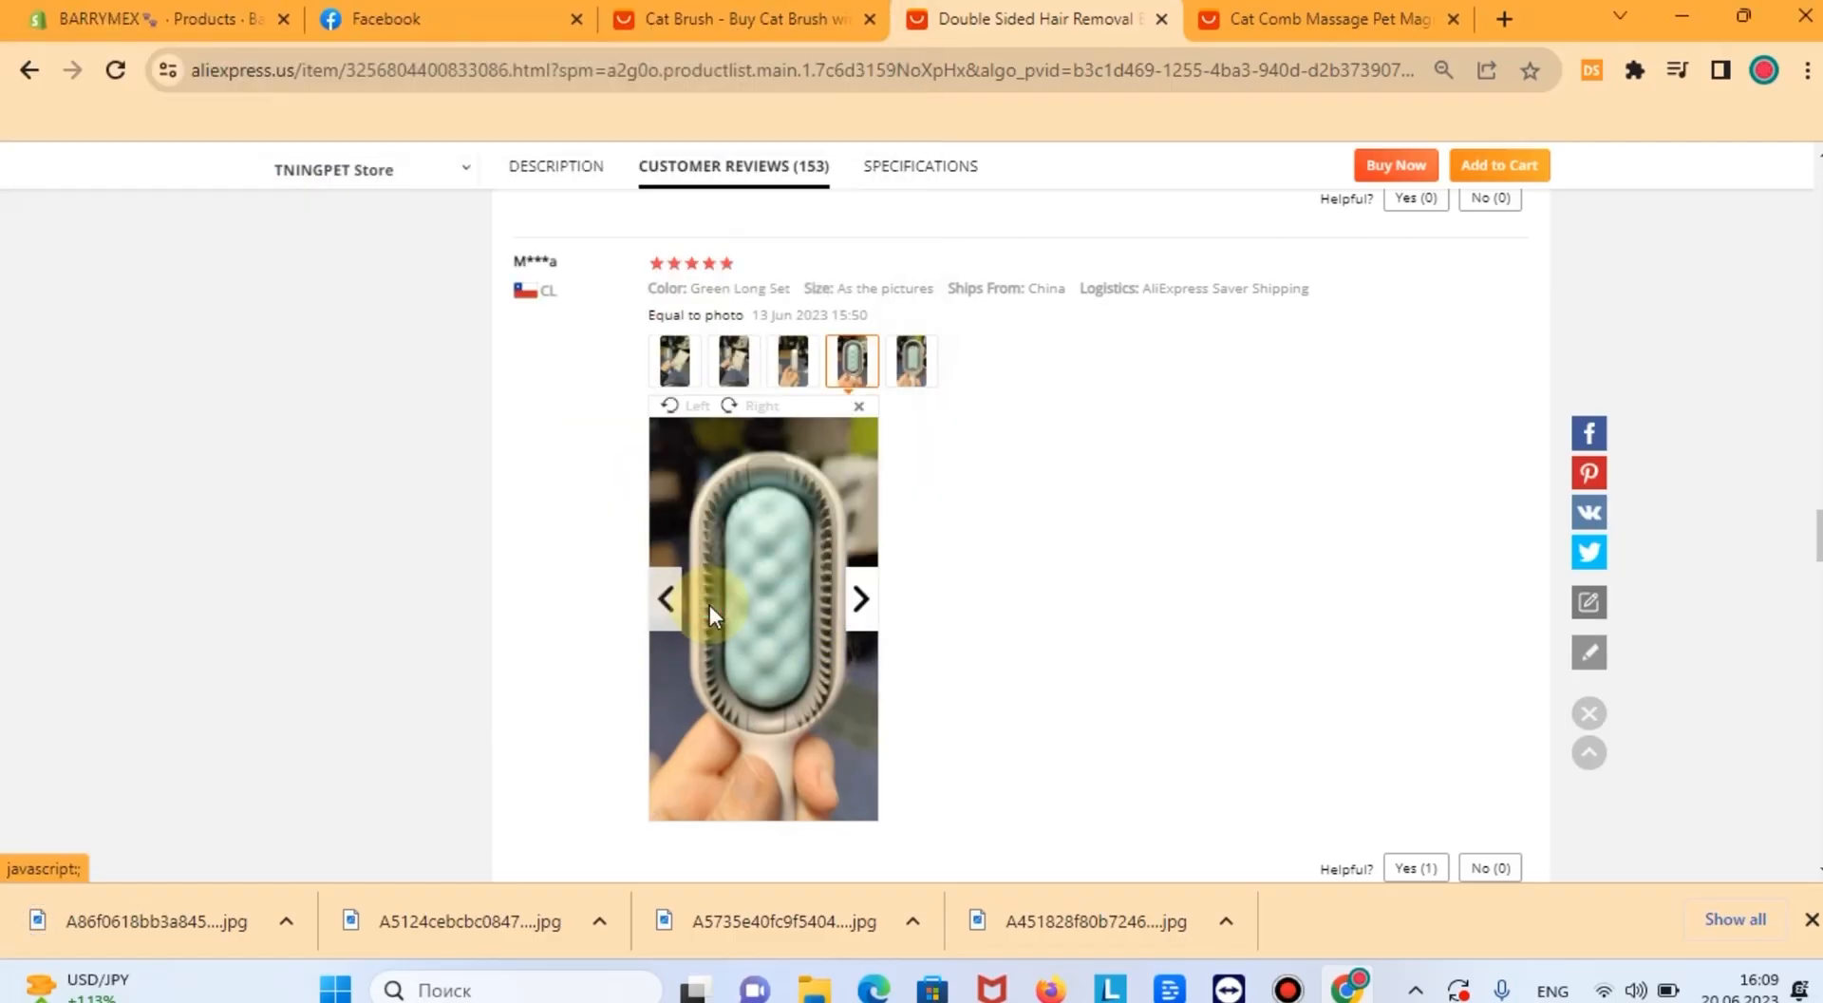
click(425, 31)
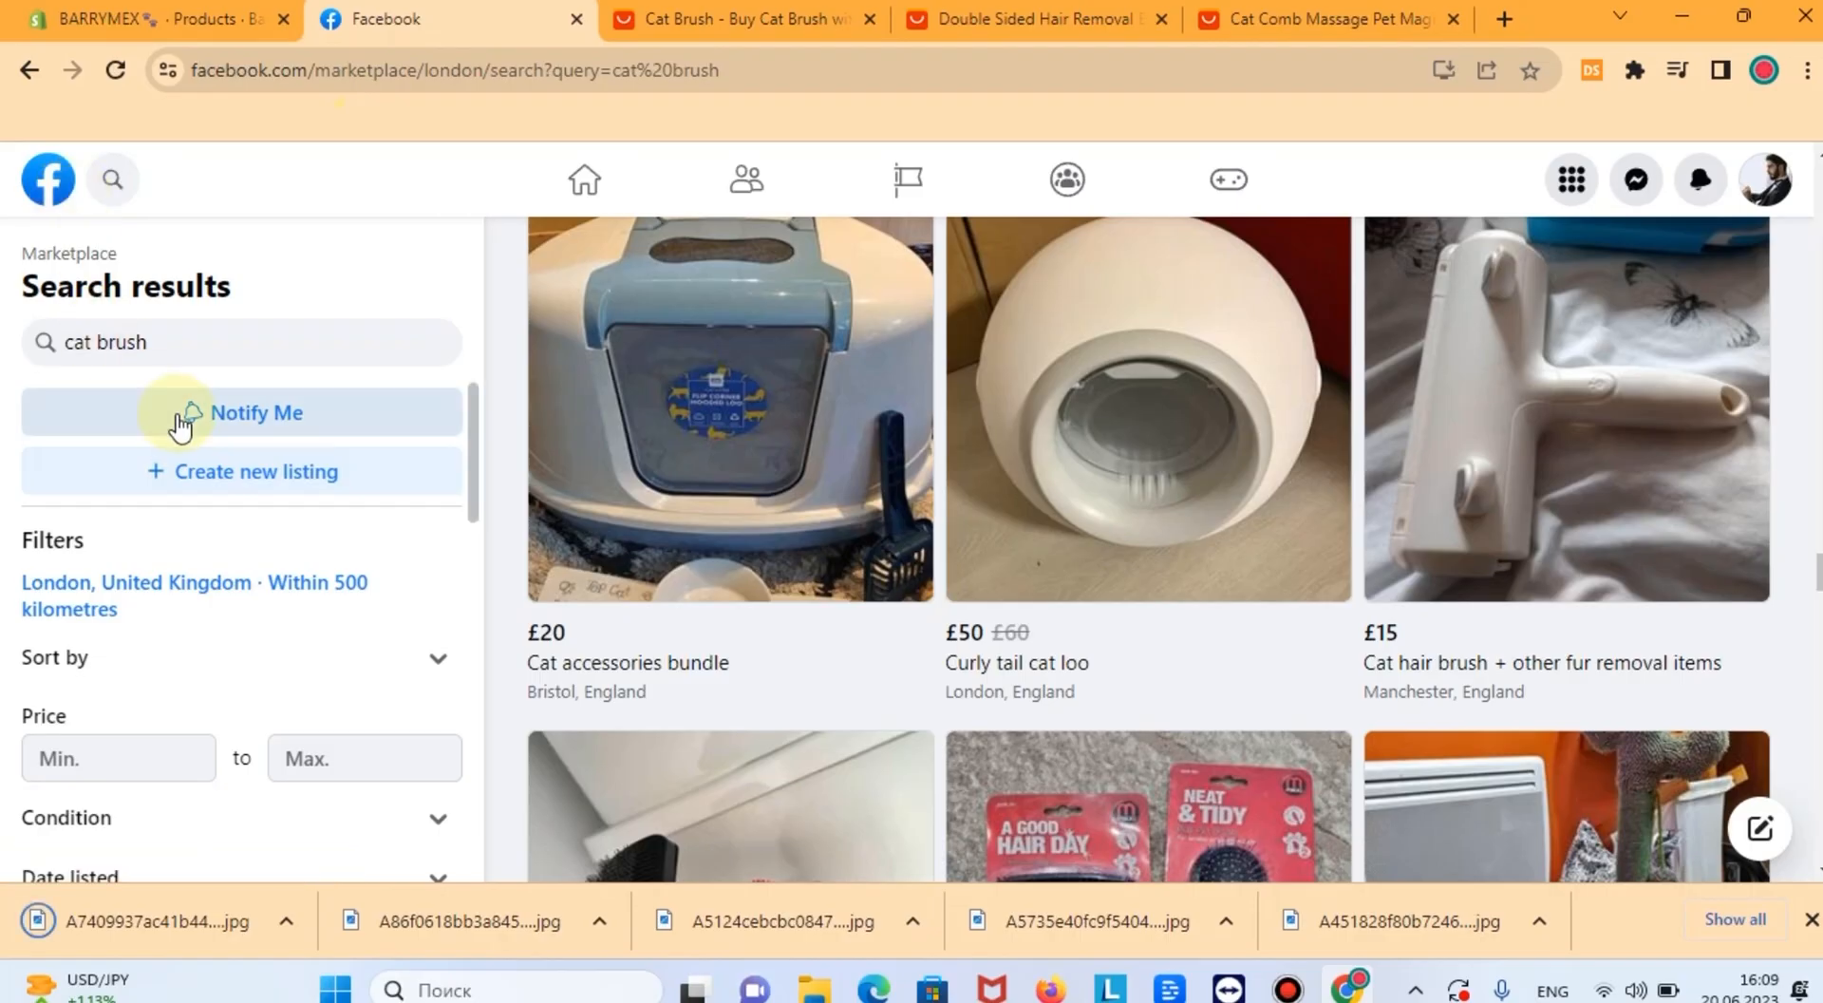
Step: Close the downloads bar and scroll past £10 cat toys and a £5 Furminator
scroll(179, 418, down, 2)
scroll(180, 415, up, 2)
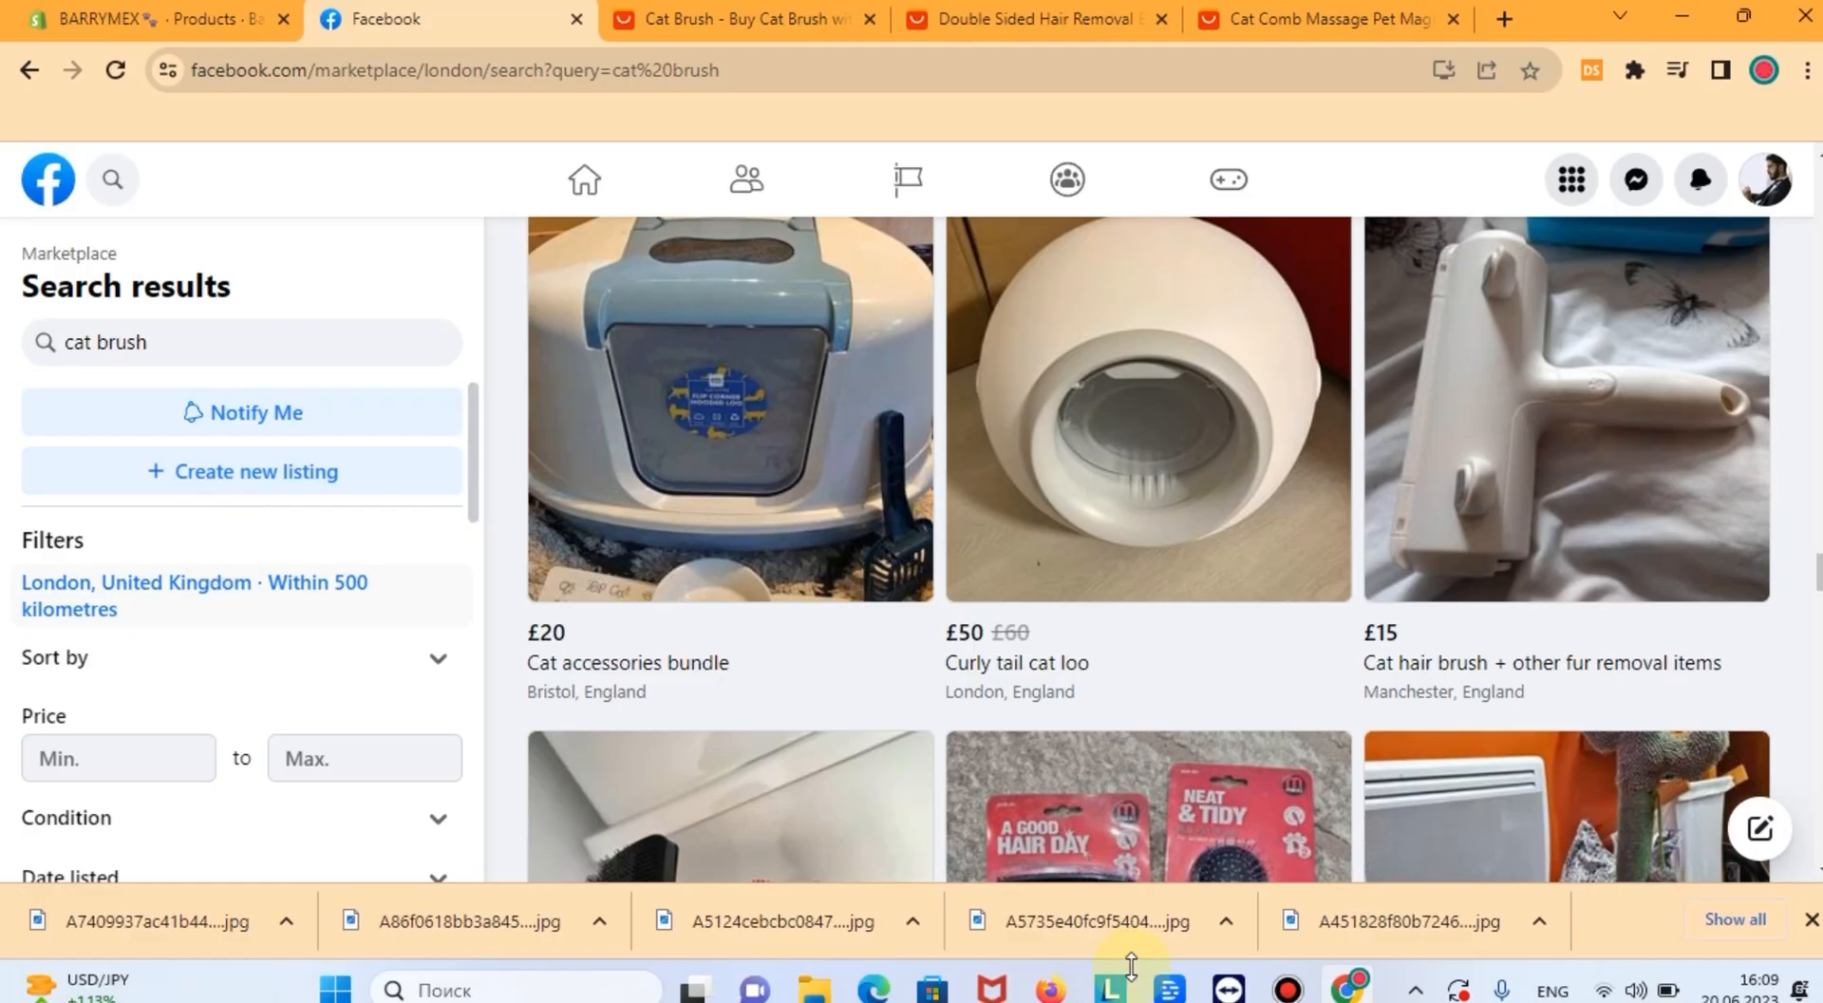
click(1811, 921)
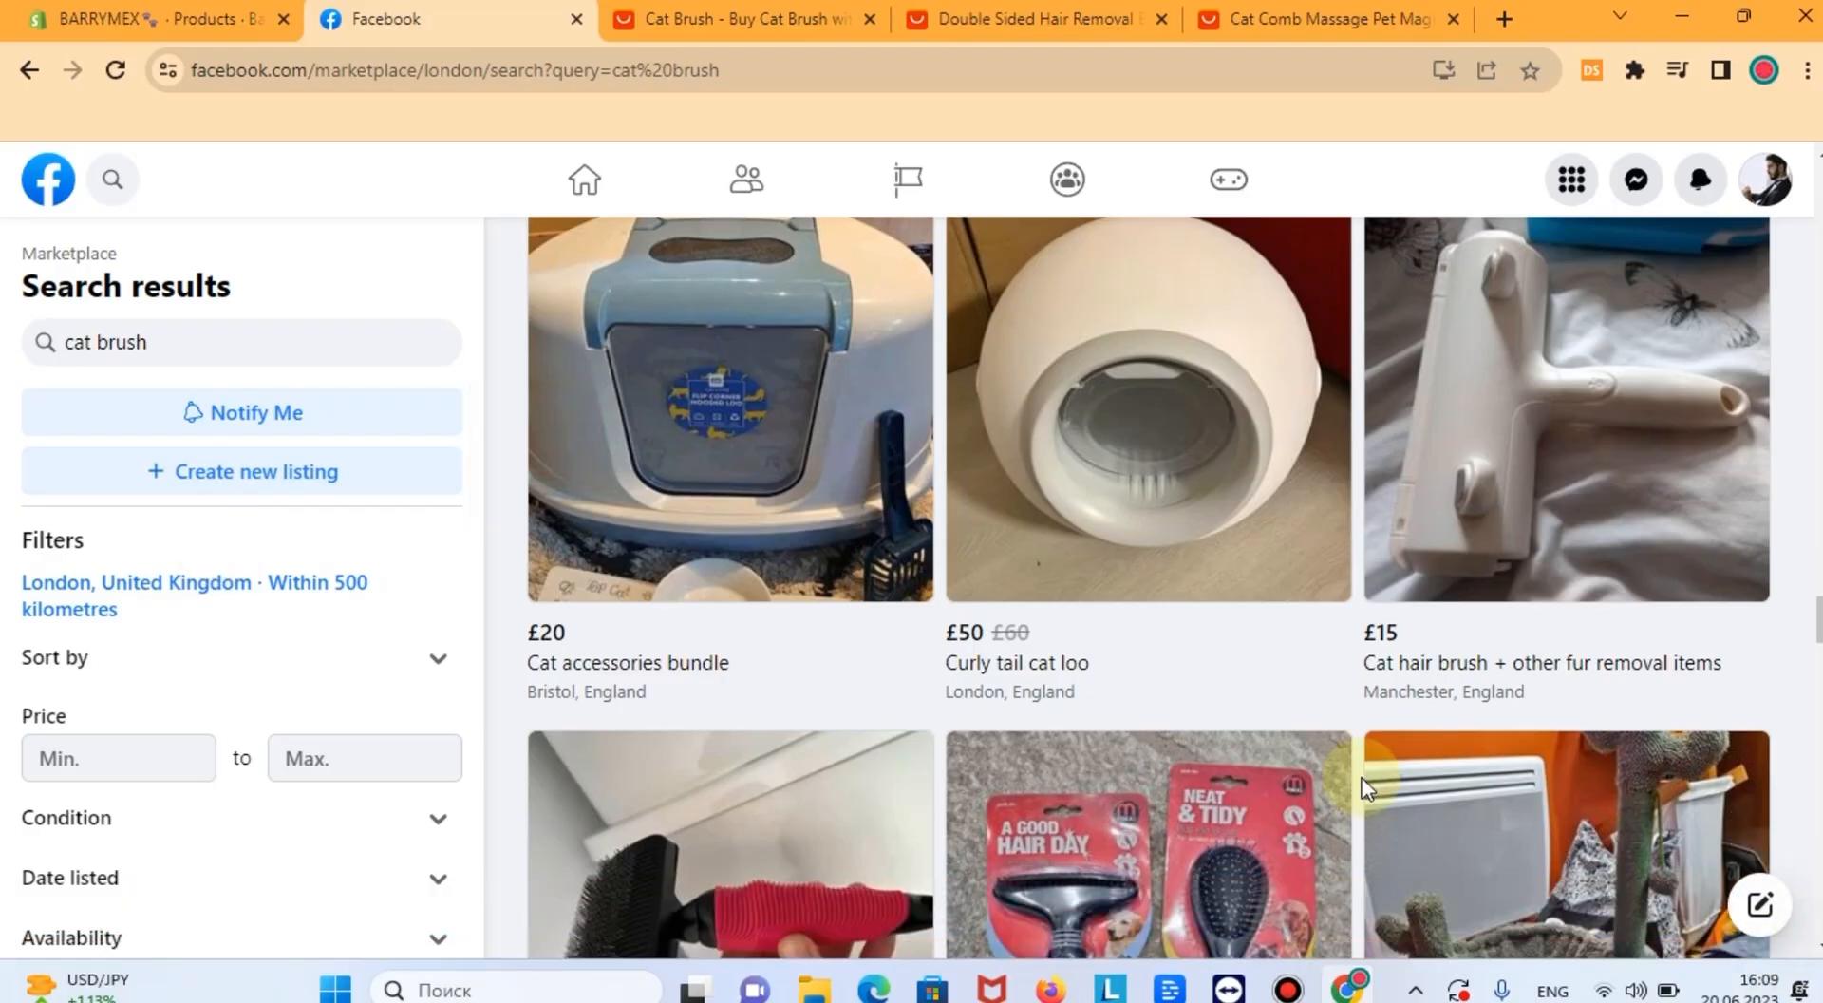
scroll(1362, 777, down, 15)
scroll(1361, 776, down, 10)
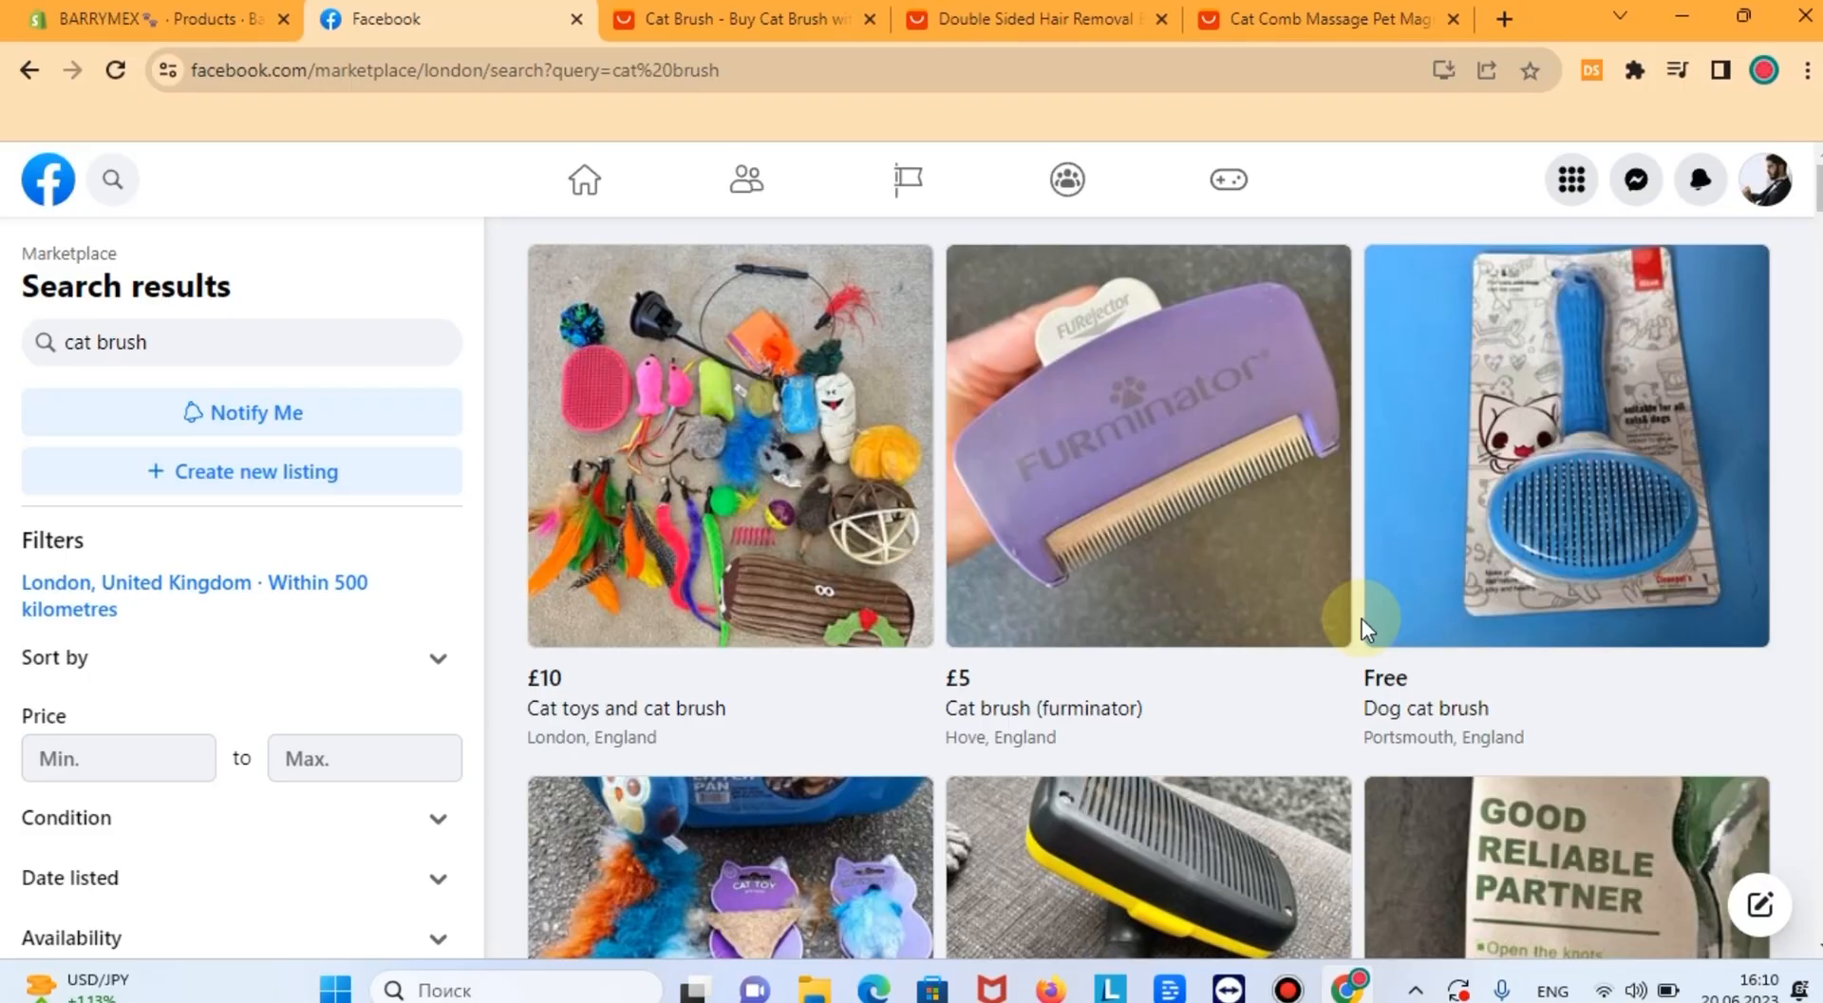
Step: Go to your own profile page from the account menu and scroll through it
click(1762, 182)
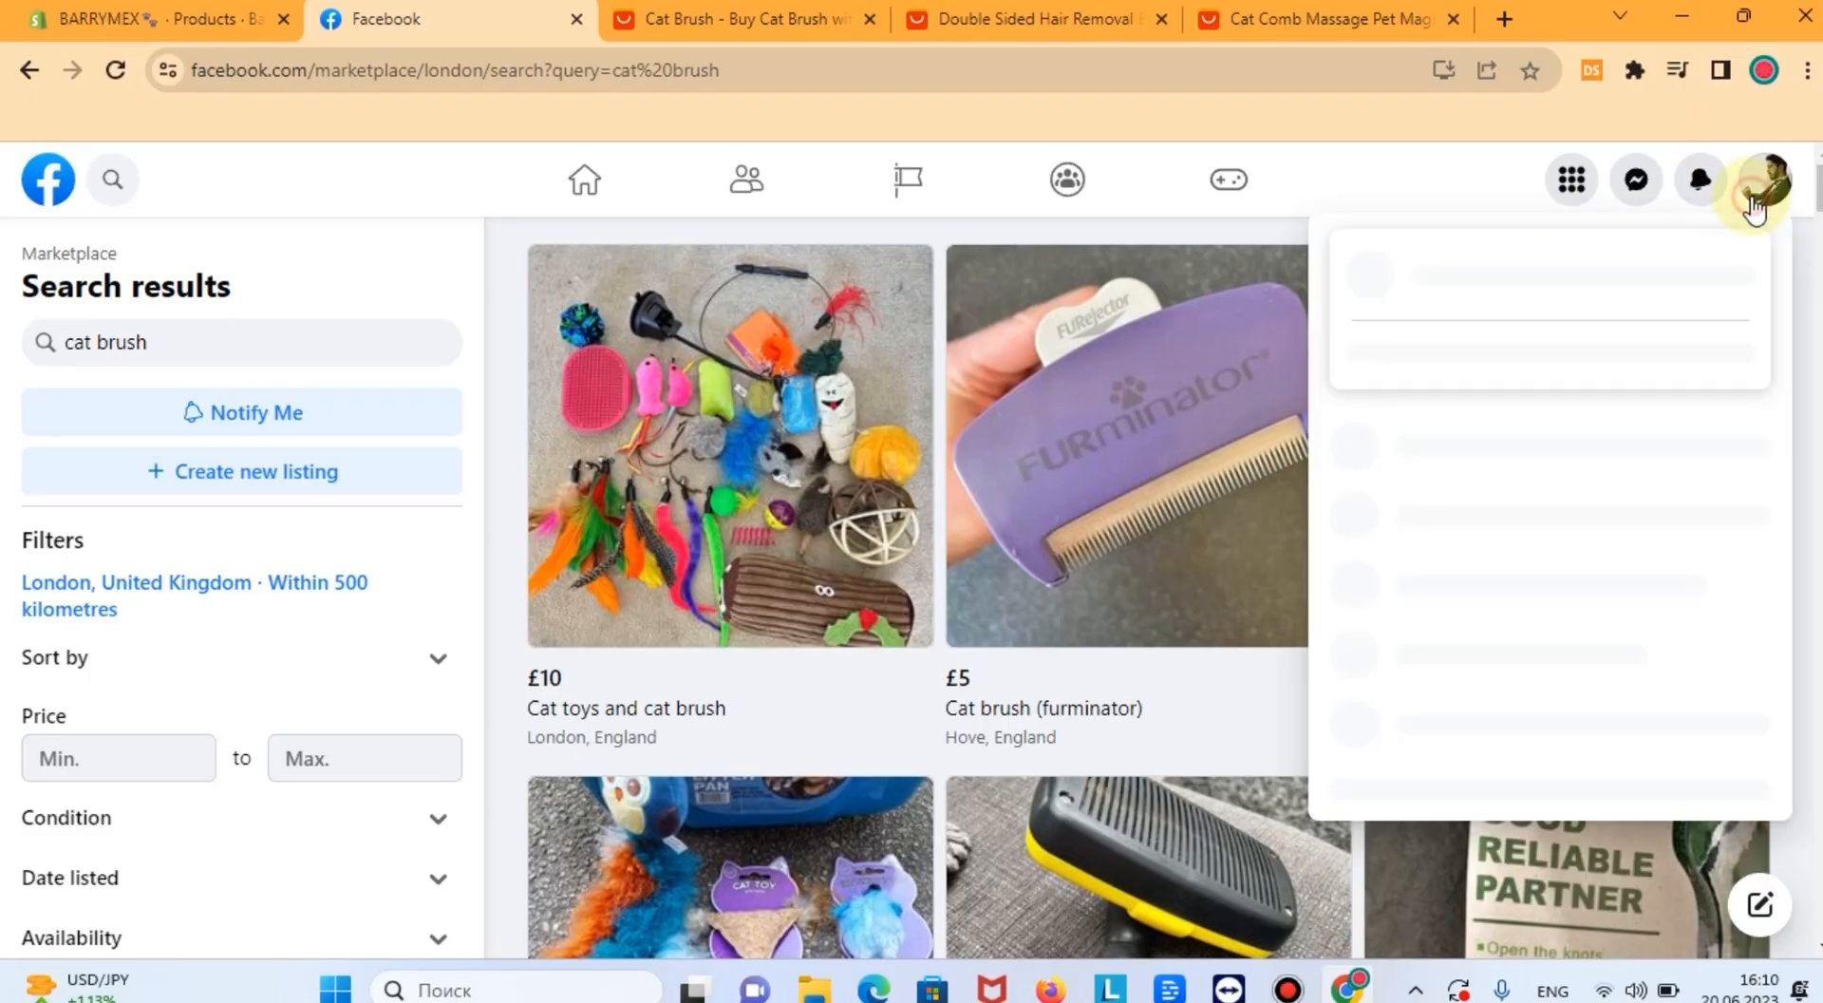
click(1579, 252)
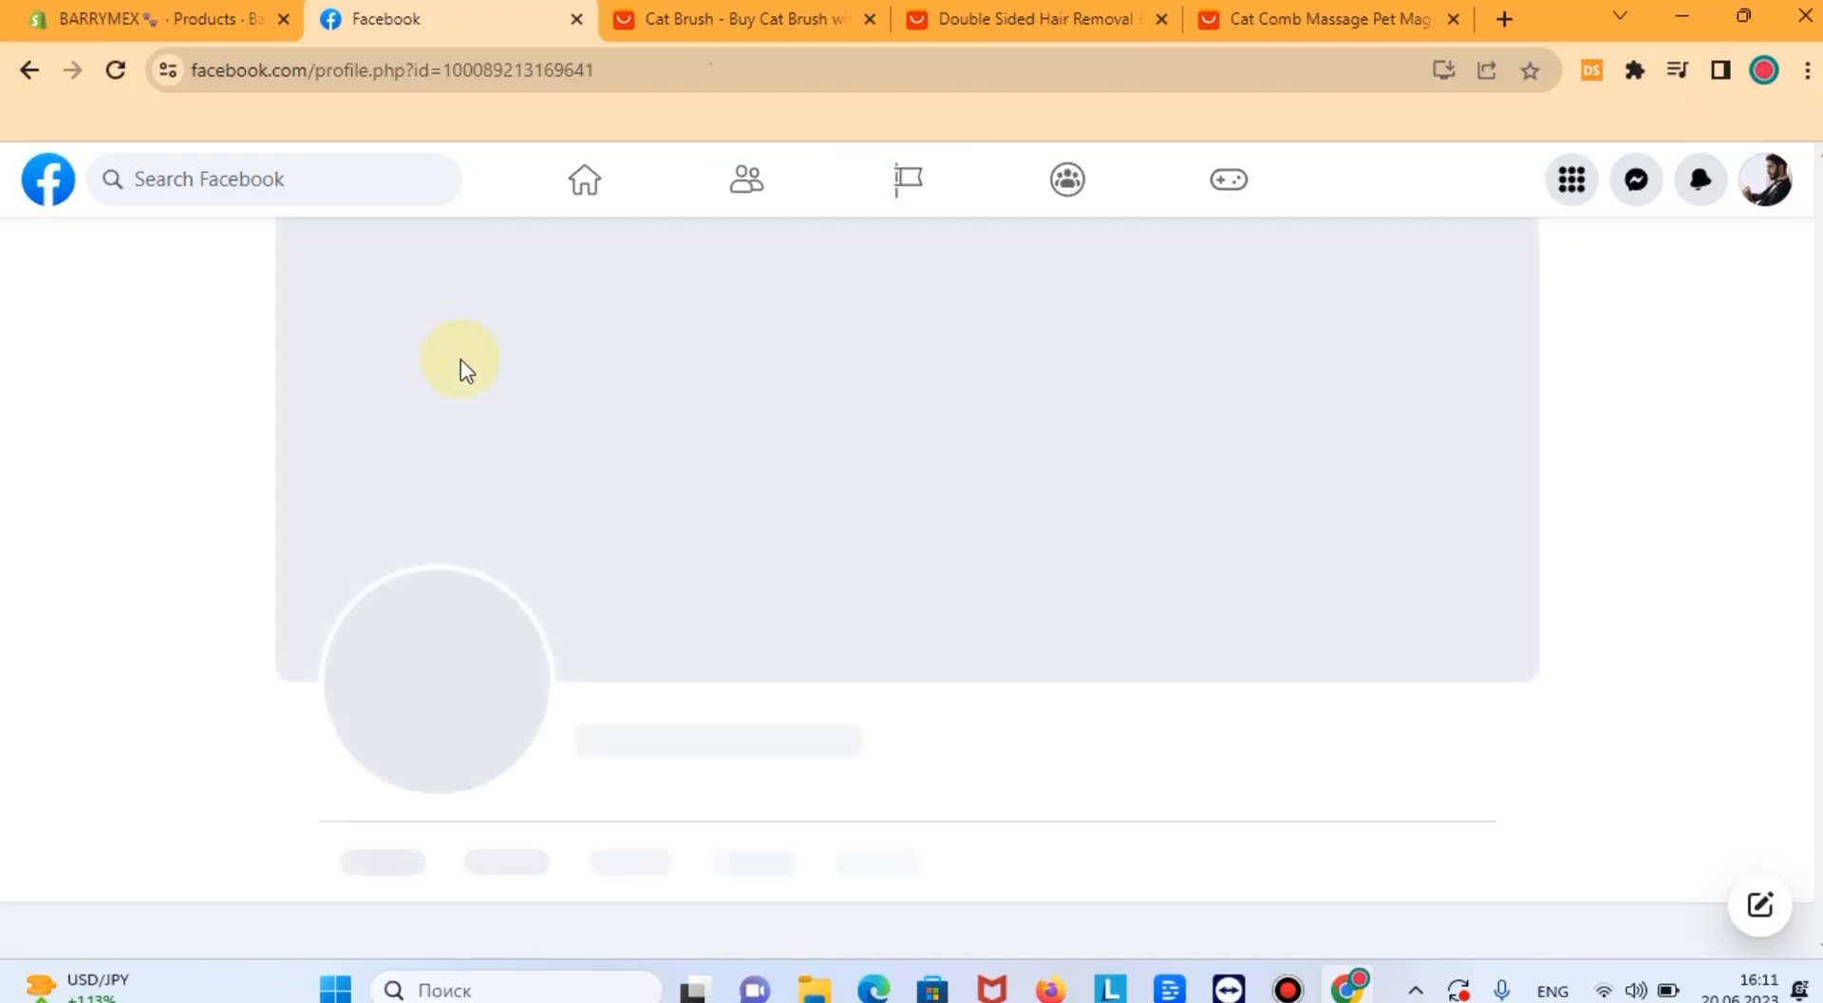
scroll(775, 596, down, 3)
scroll(773, 589, down, 10)
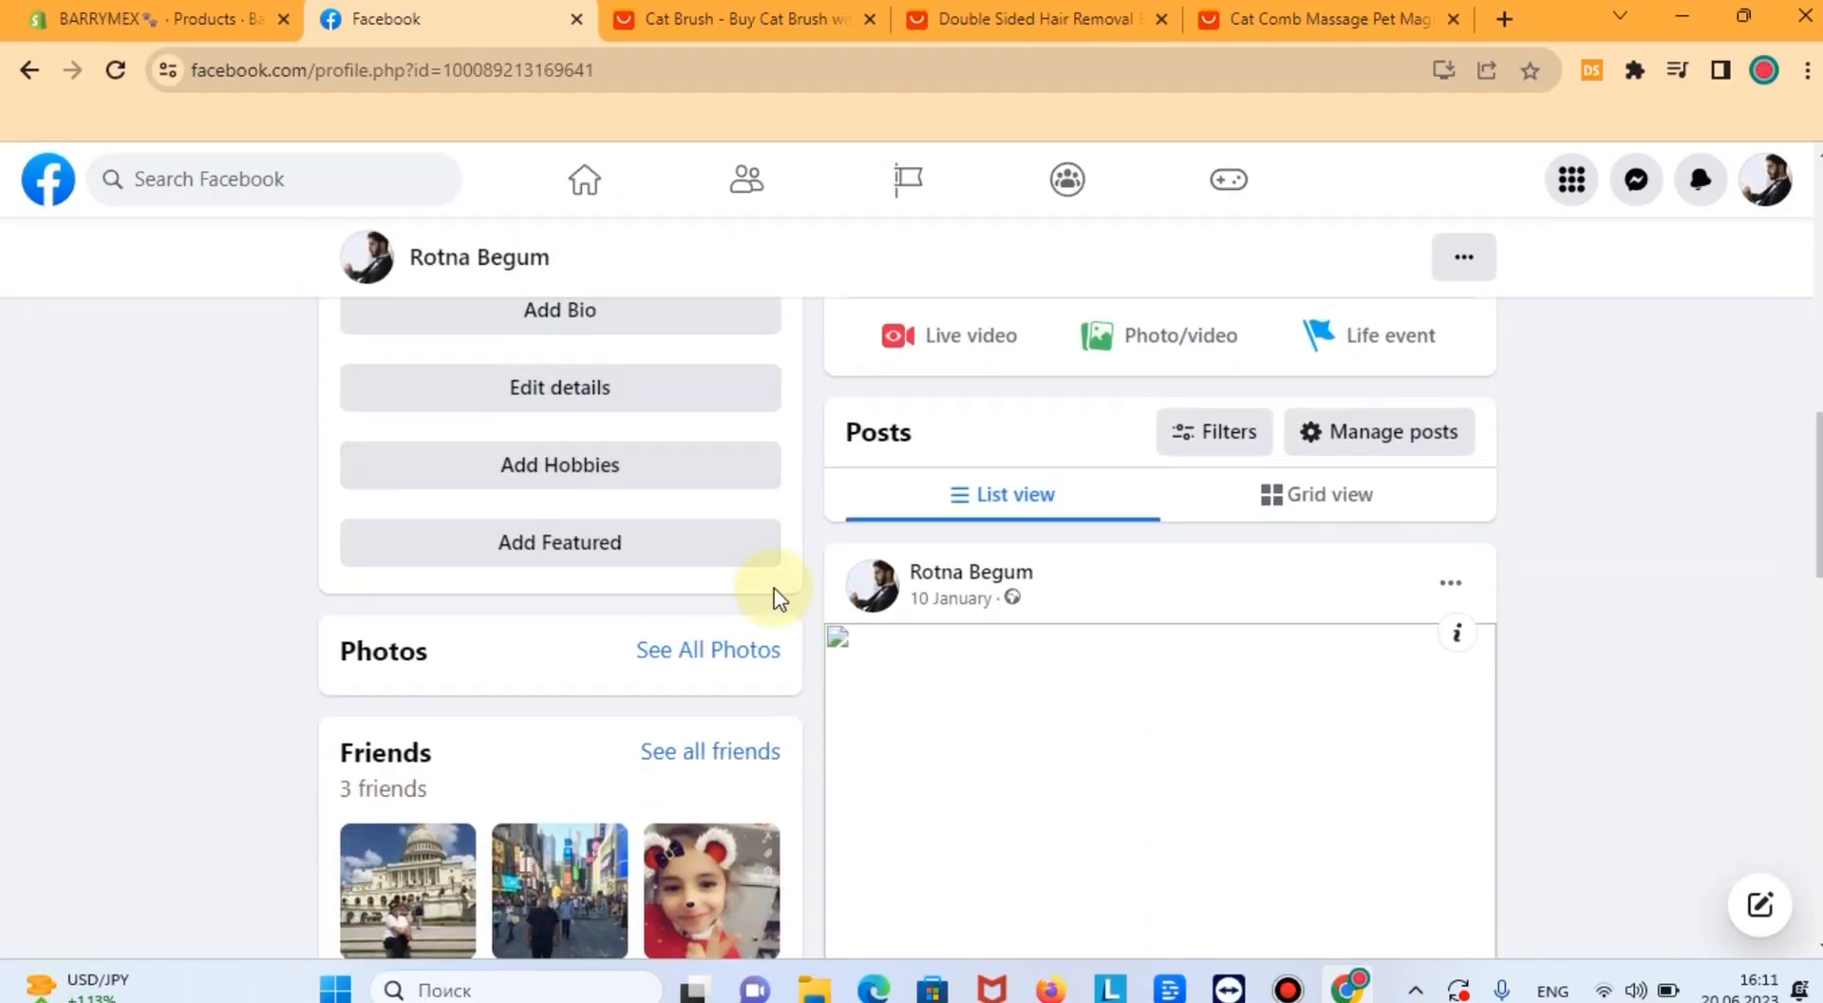
scroll(773, 588, down, 2)
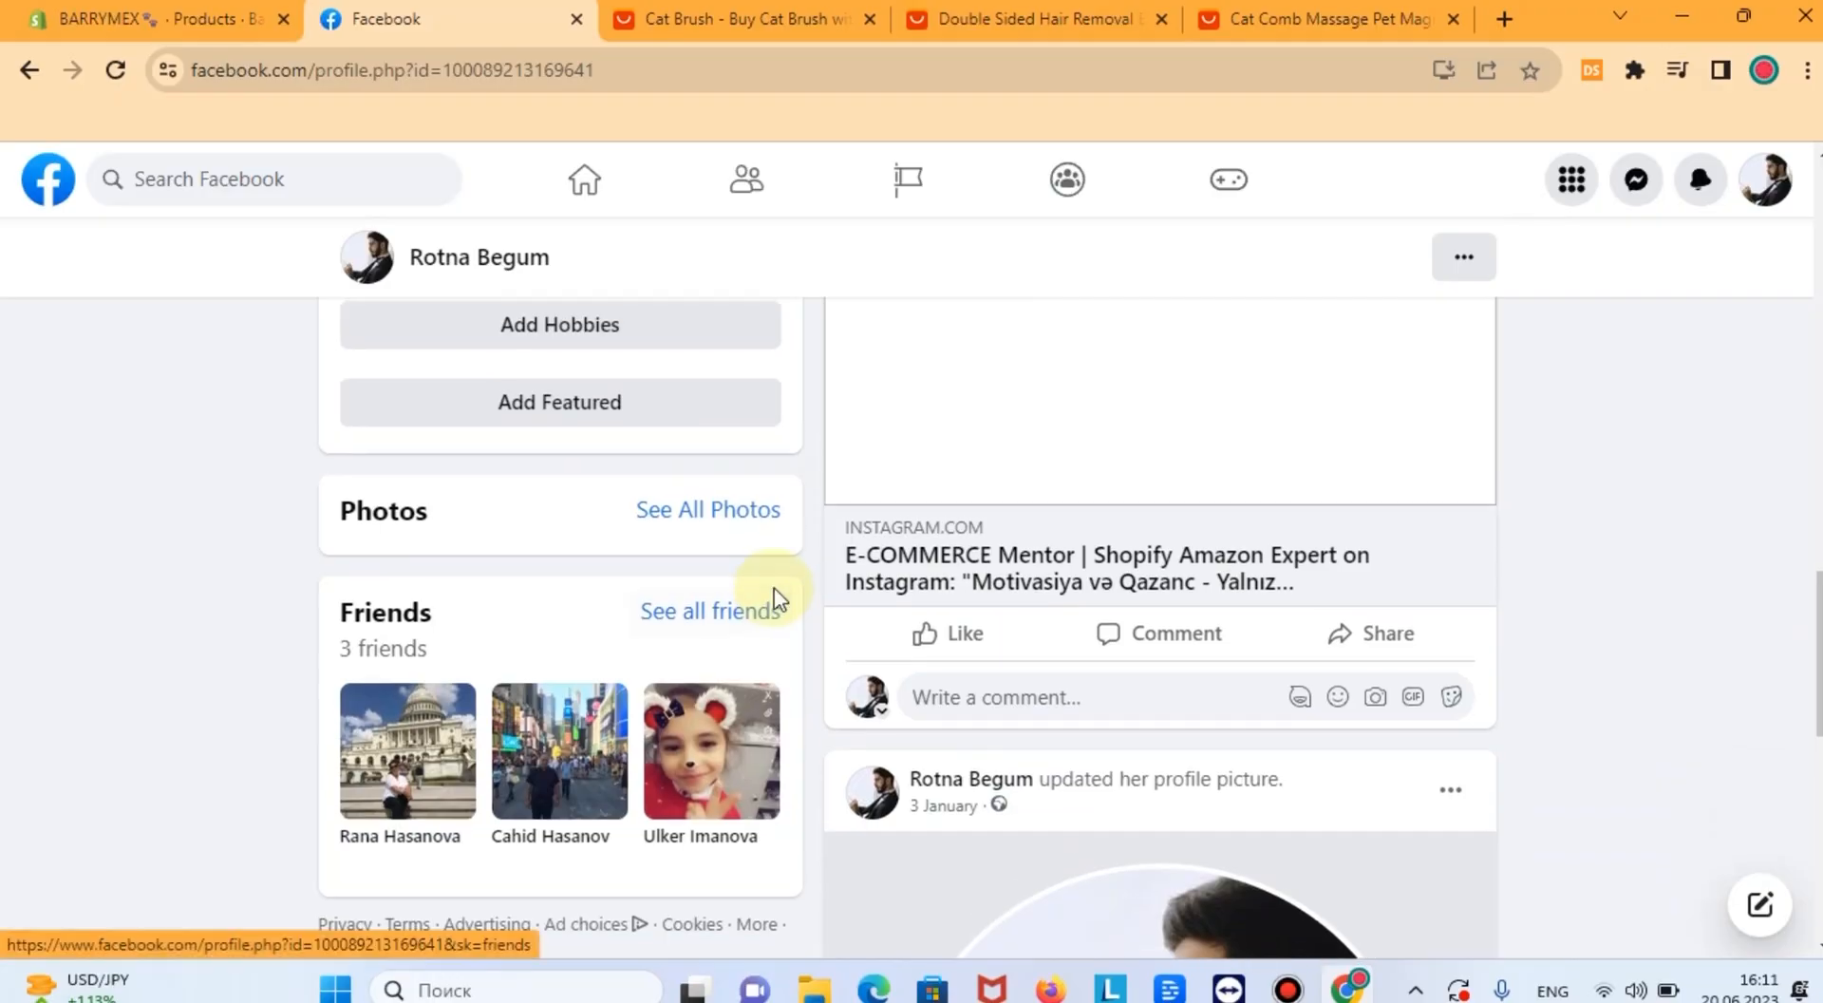
scroll(773, 596, down, 5)
scroll(774, 599, up, 8)
scroll(775, 598, up, 10)
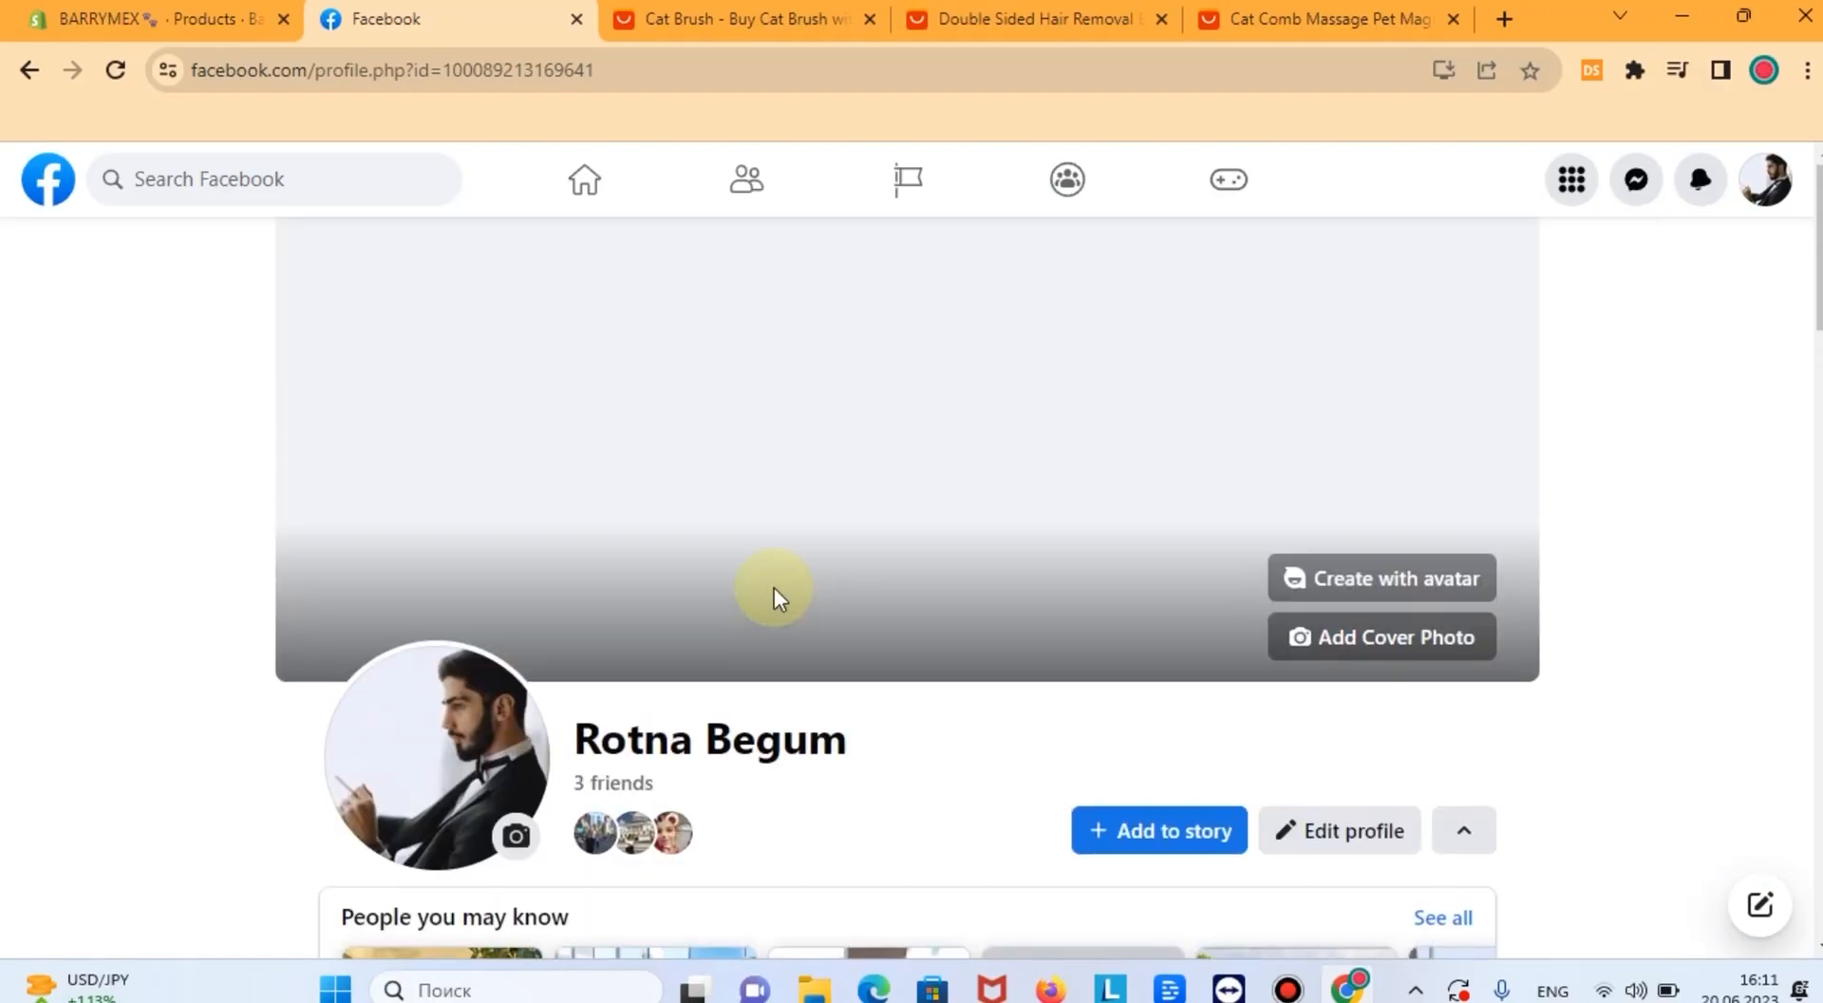
scroll(953, 761, down, 3)
scroll(953, 760, up, 1)
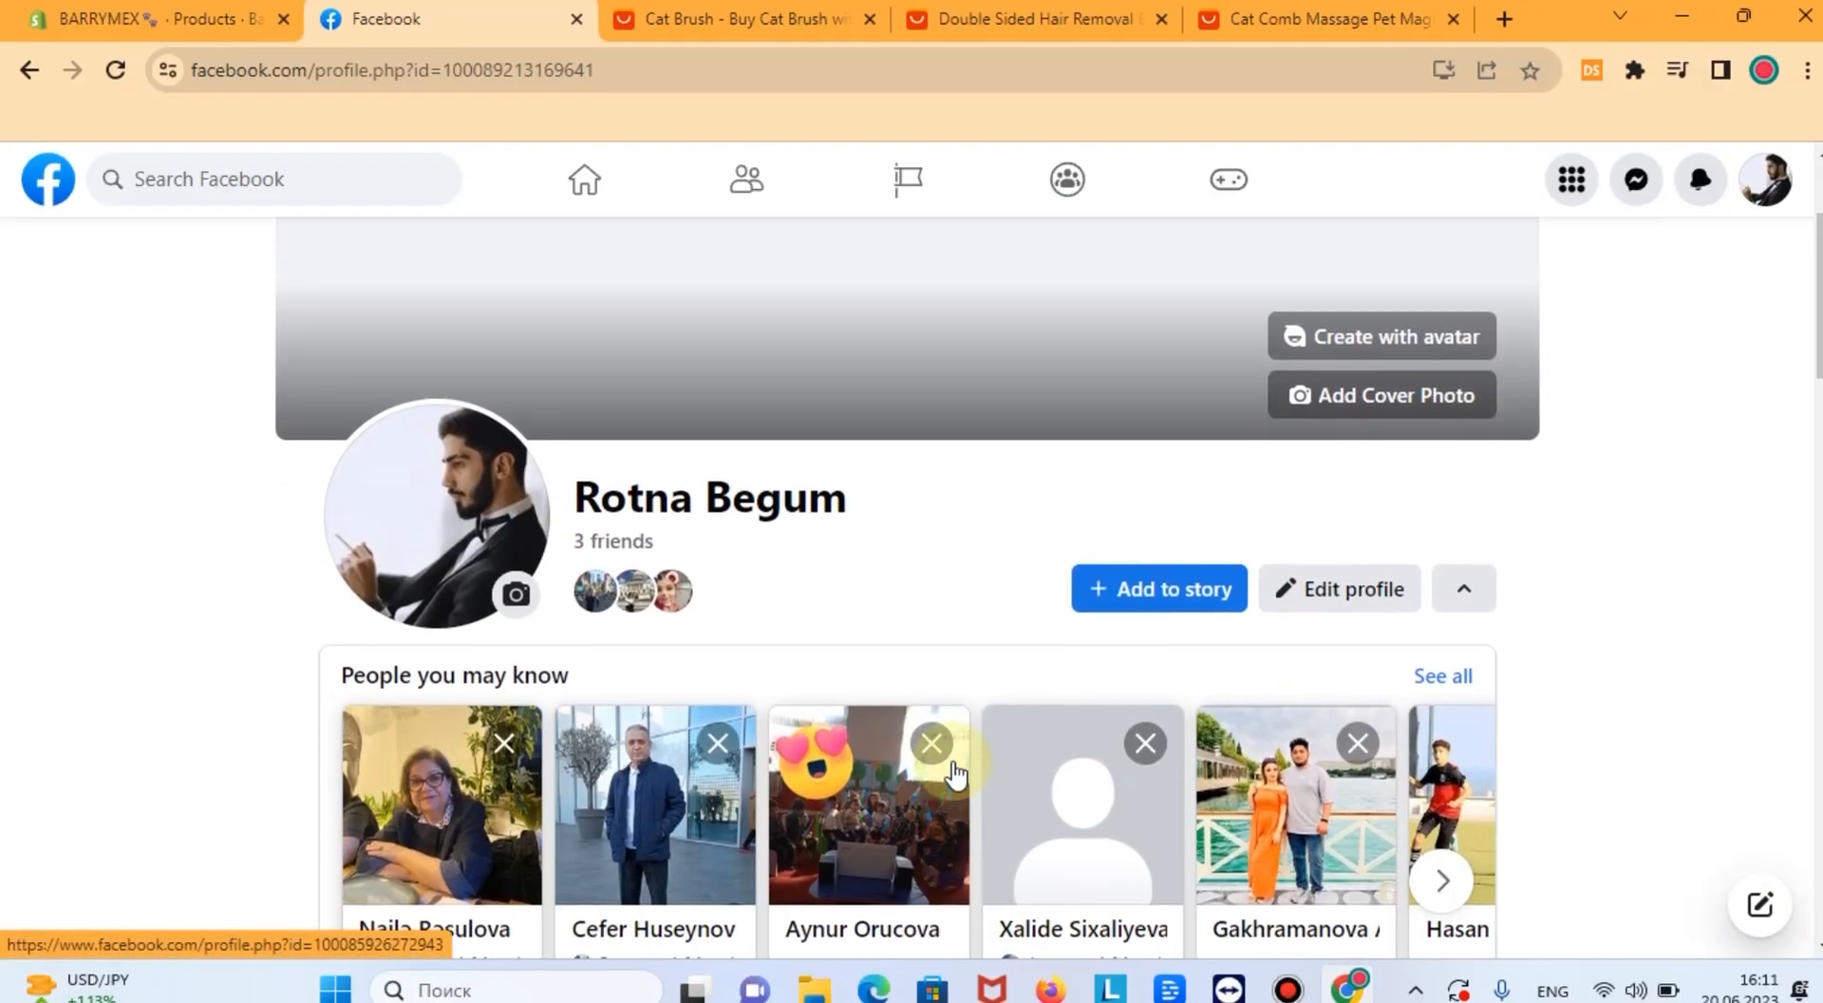
scroll(954, 760, up, 3)
Step: Open and dismiss Facebook search, then return to the home news feed
click(285, 182)
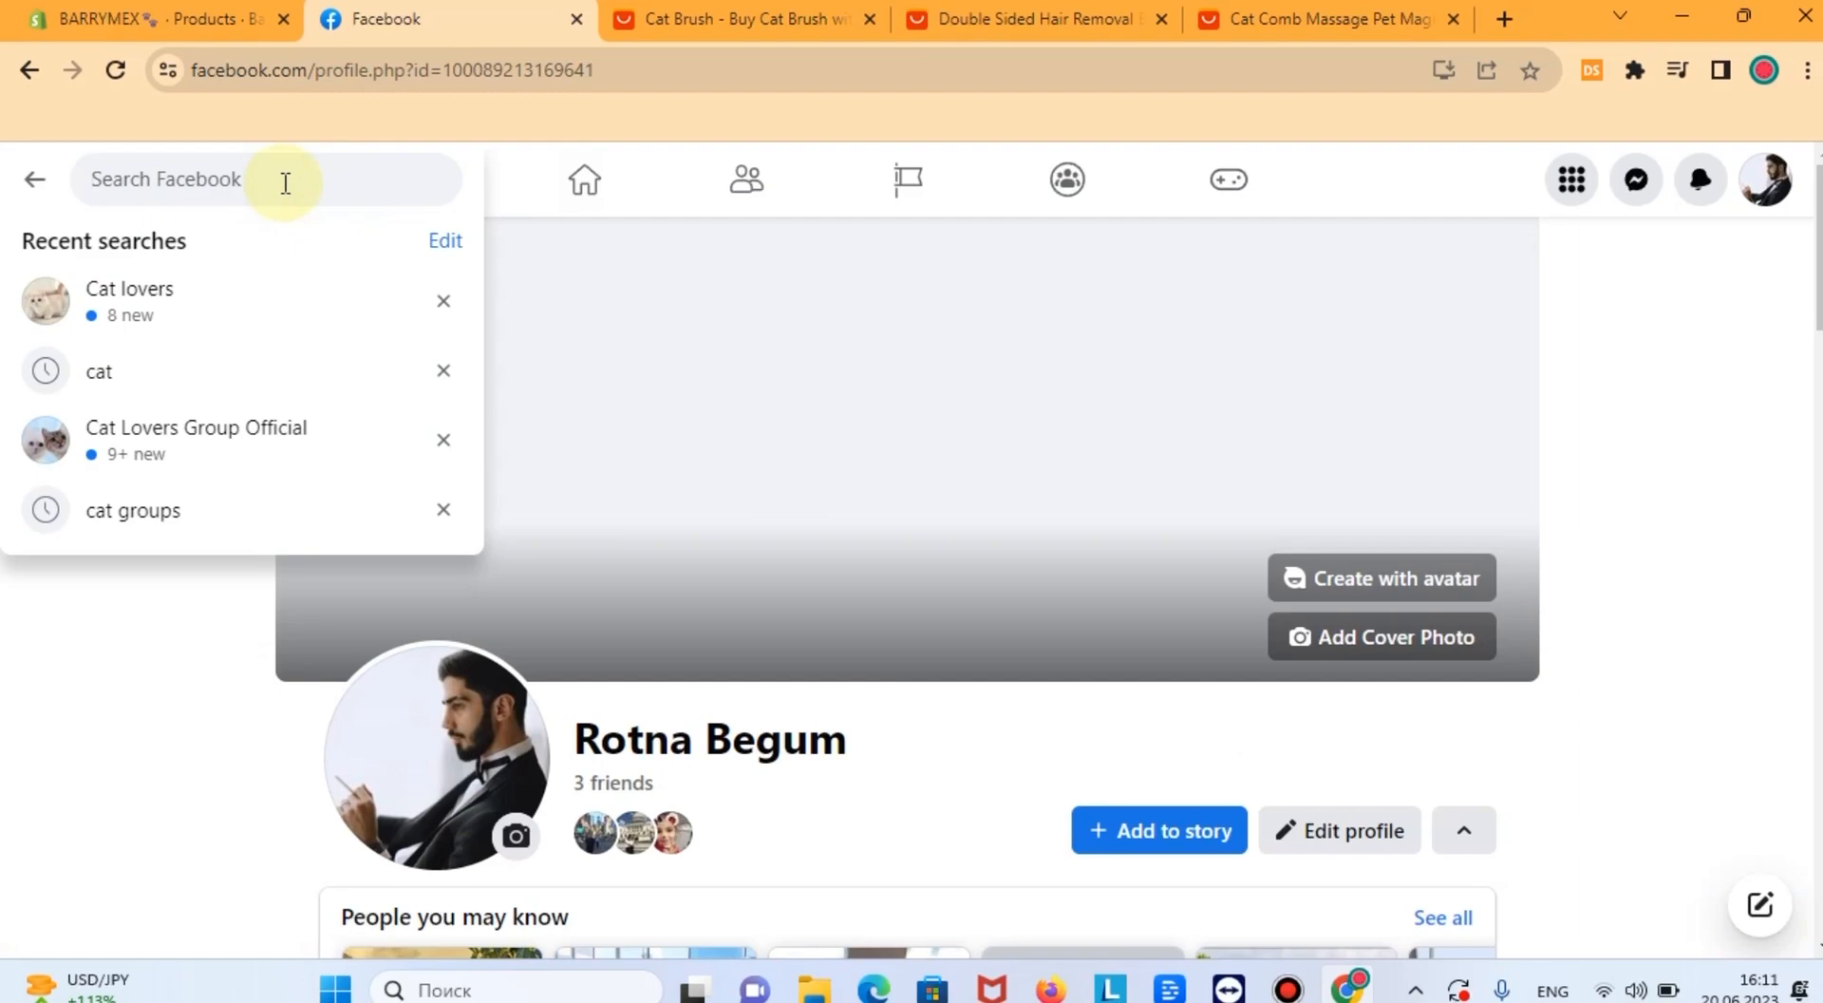
click(33, 180)
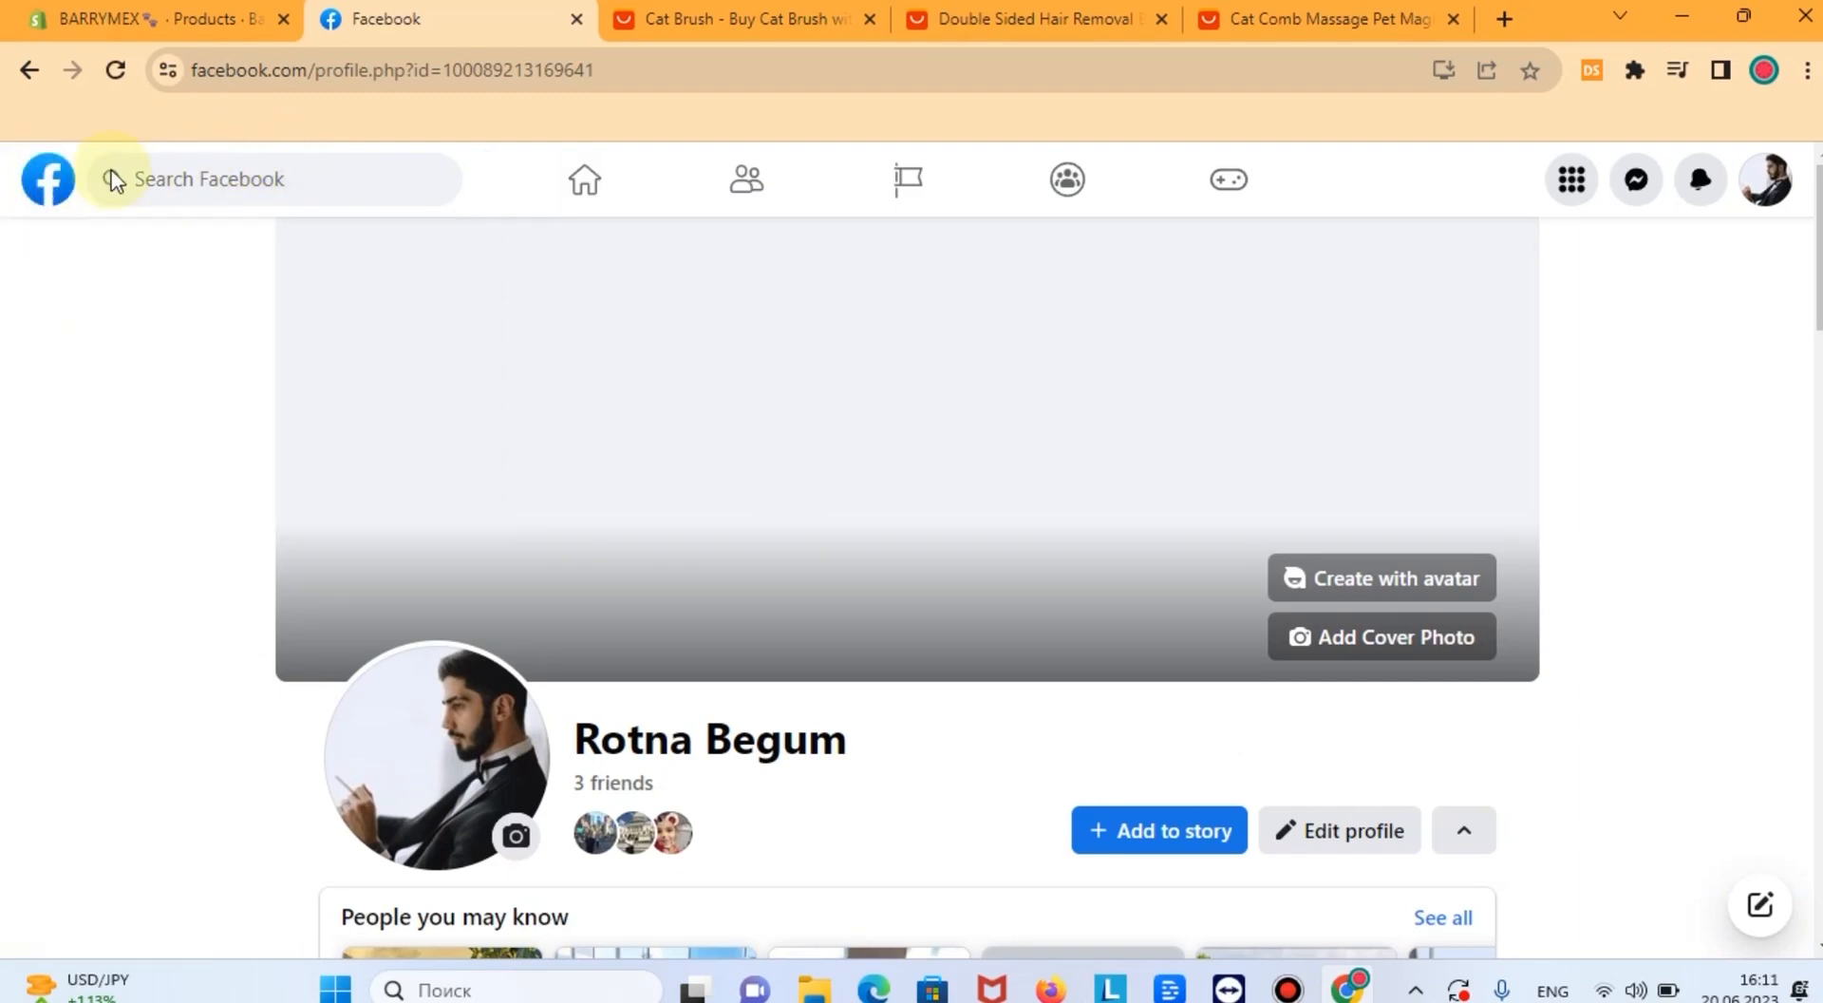
click(47, 179)
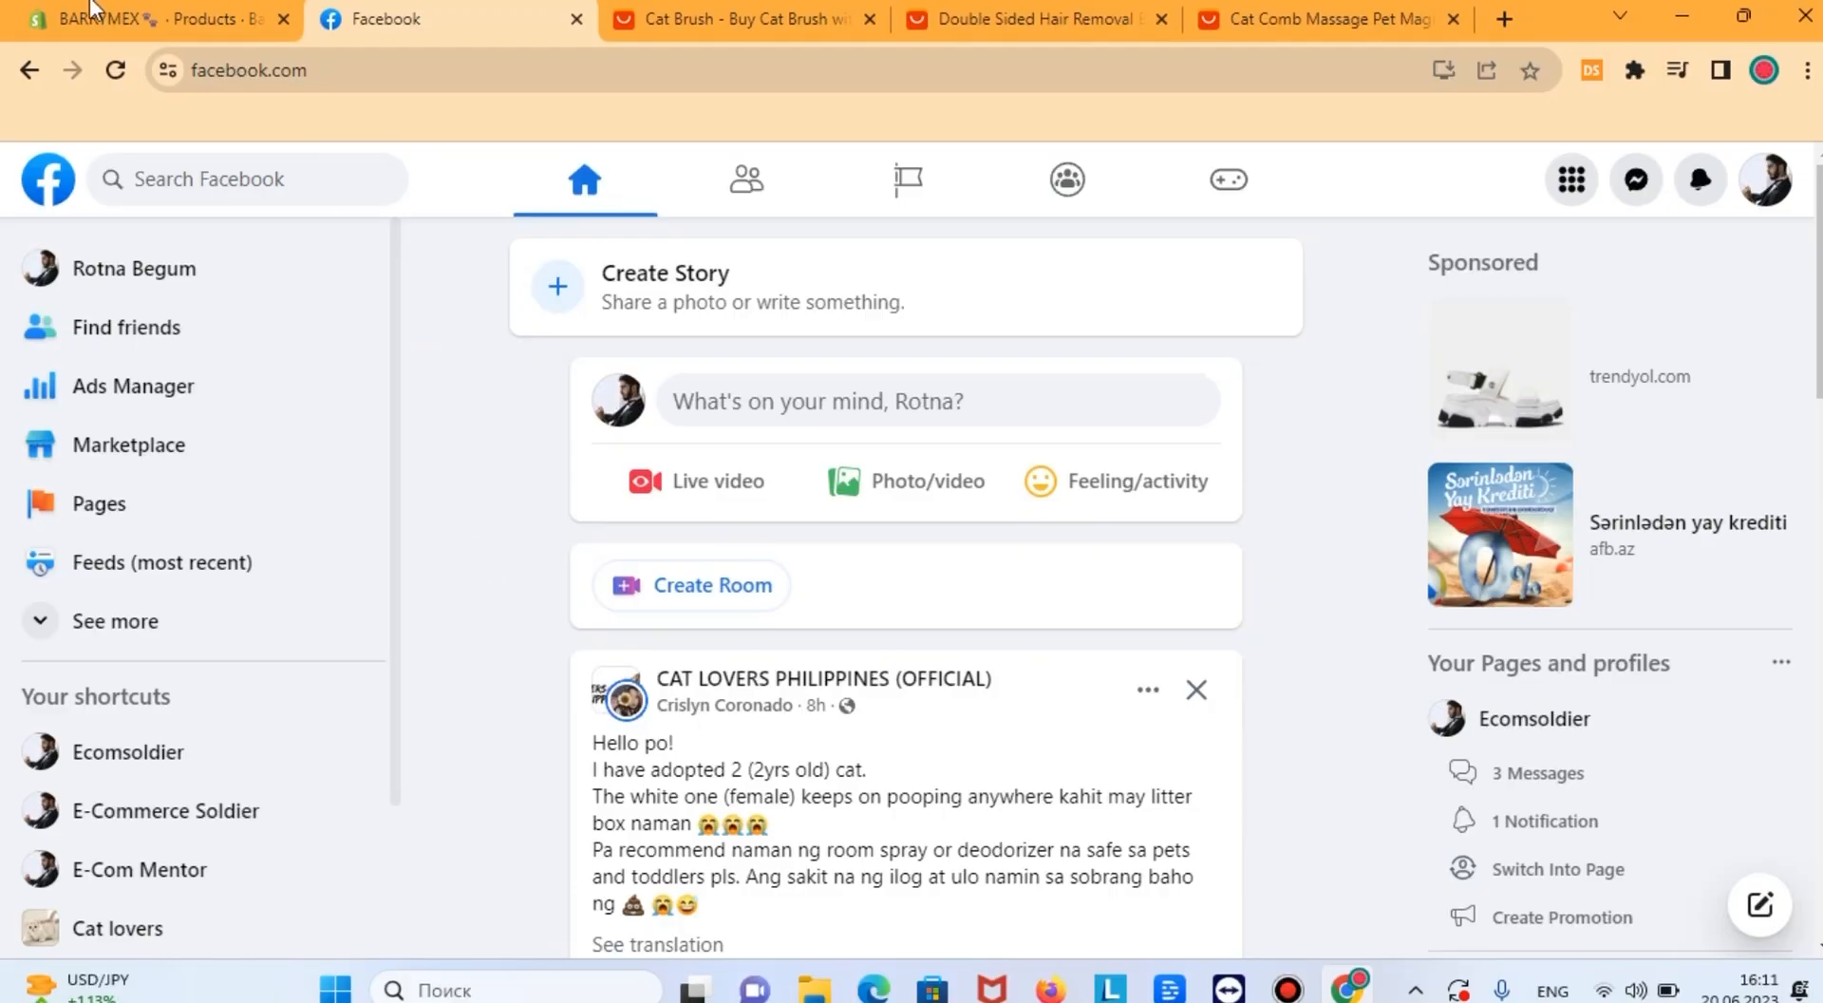
Step: Open Marketplace's Browse all page and bring up options for the Car parts row
click(143, 455)
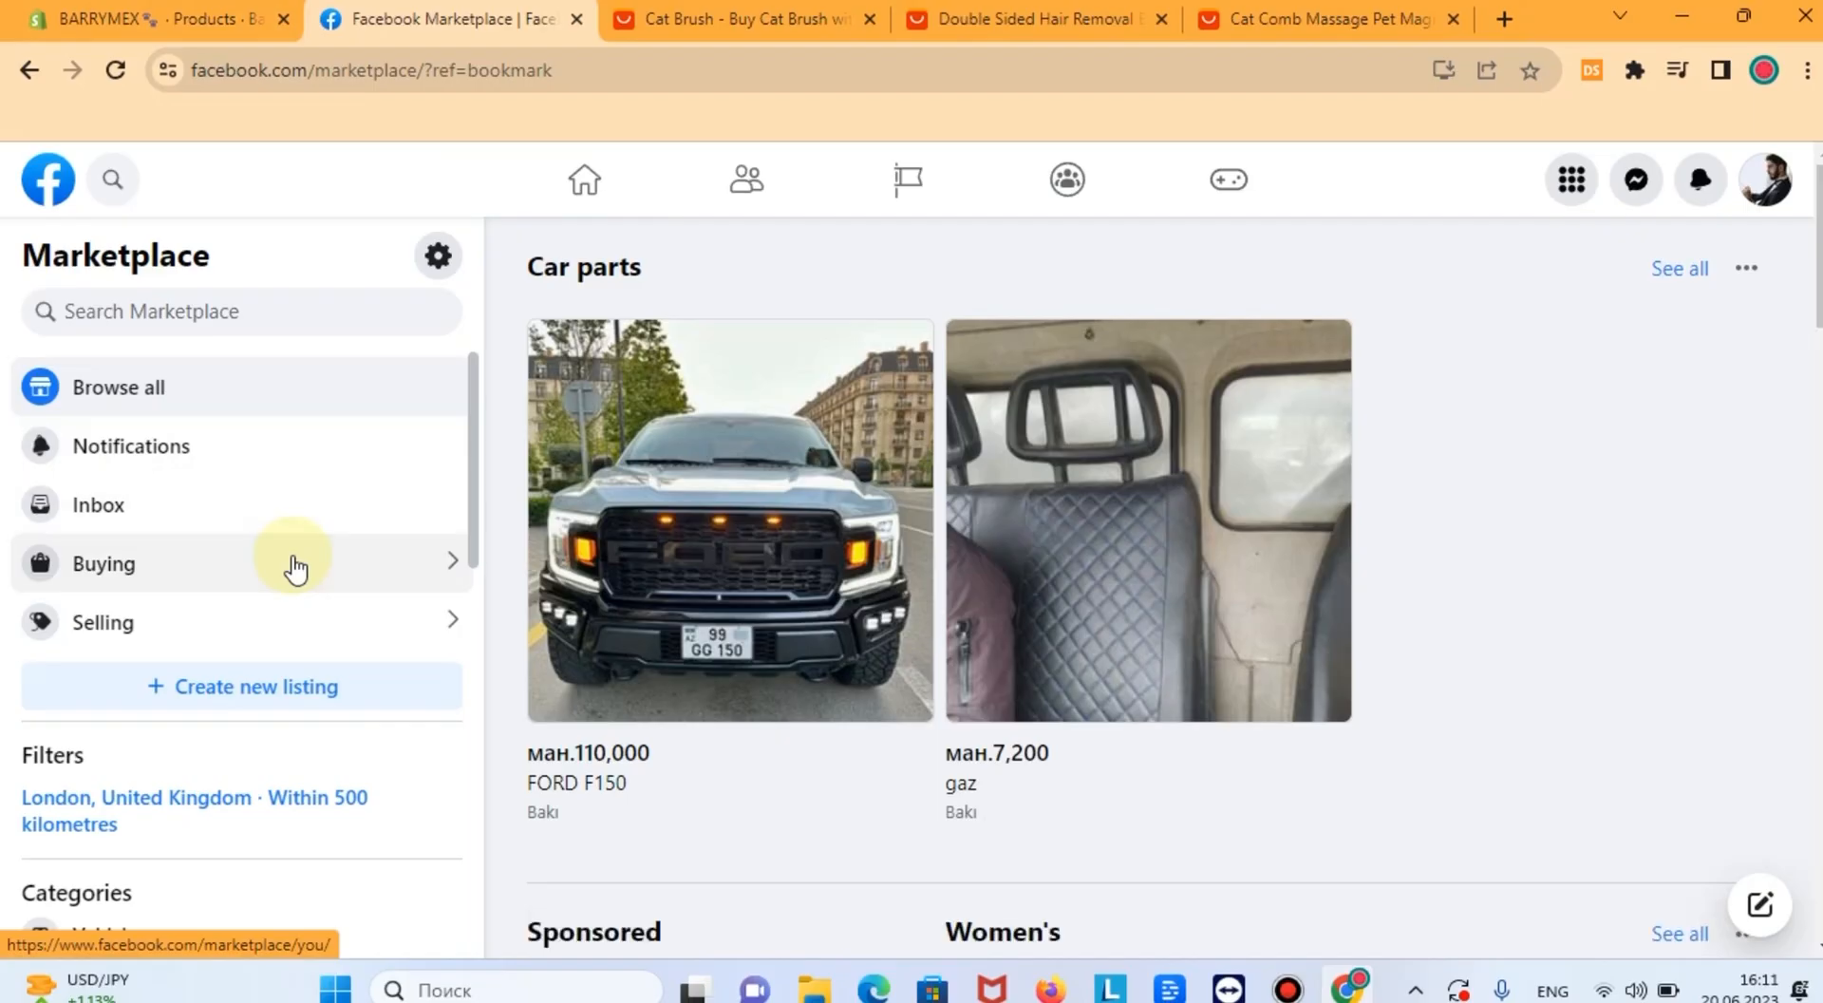
scroll(349, 546, down, 4)
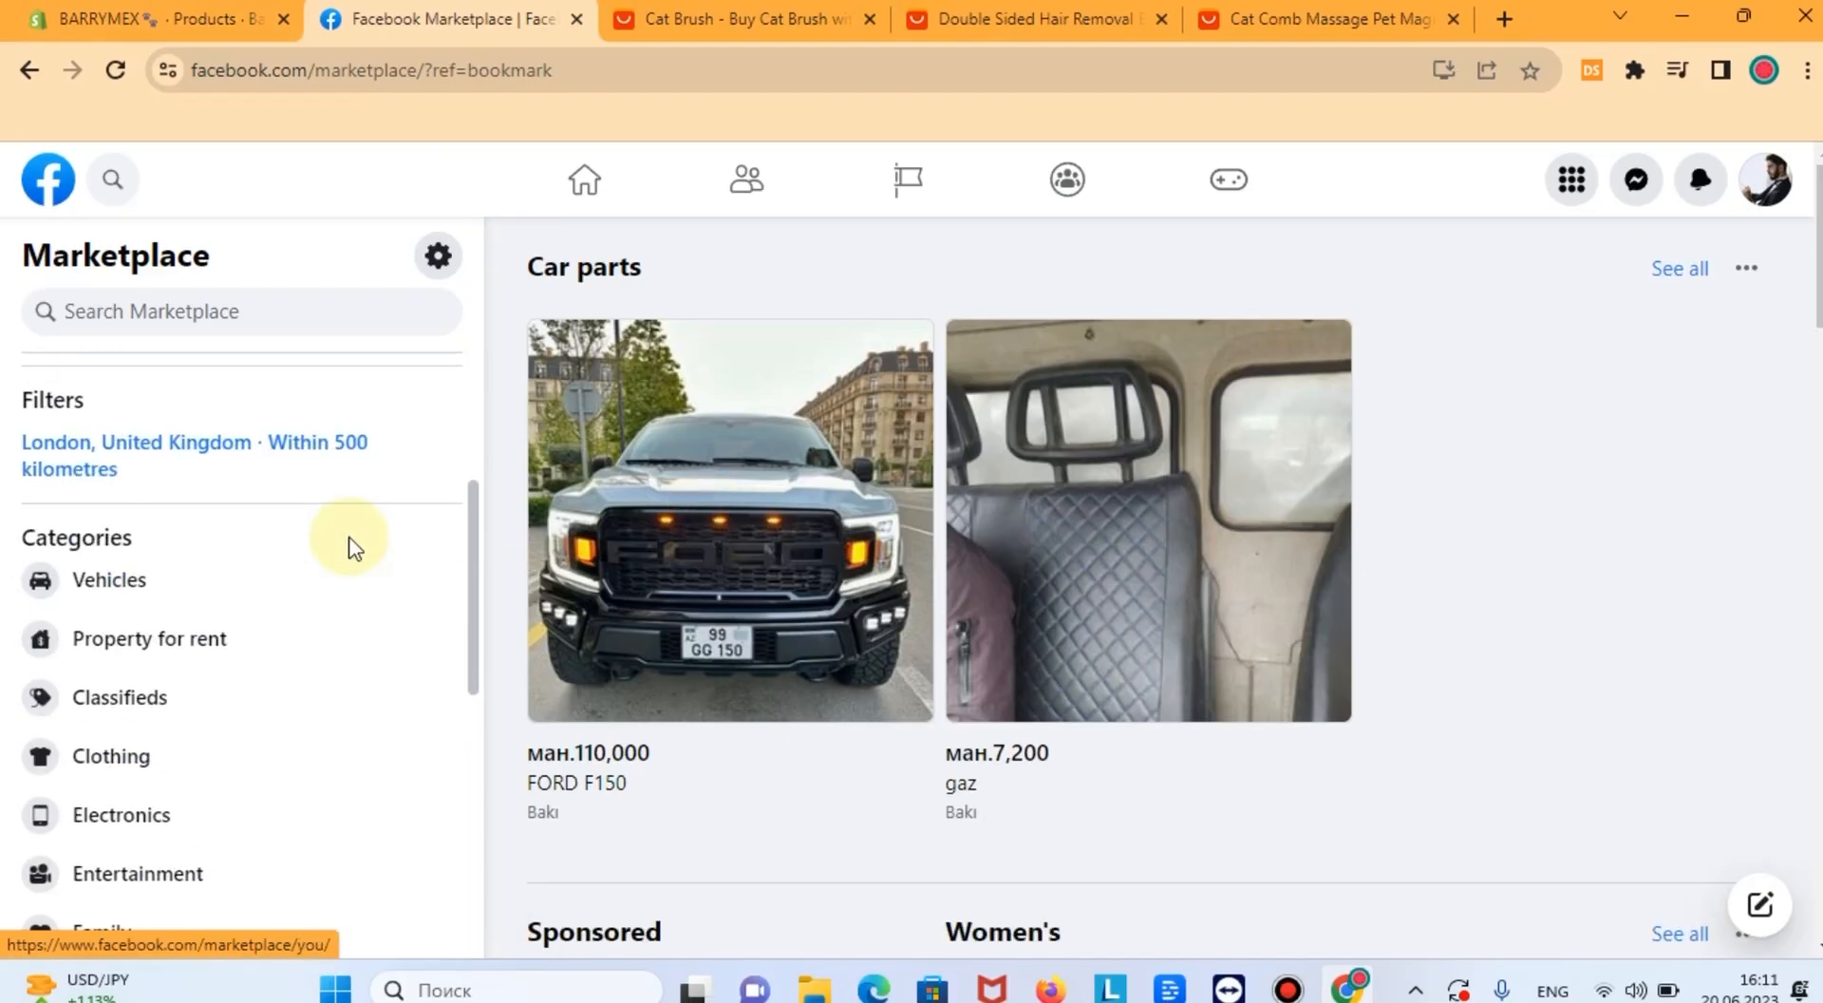
scroll(347, 542, up, 4)
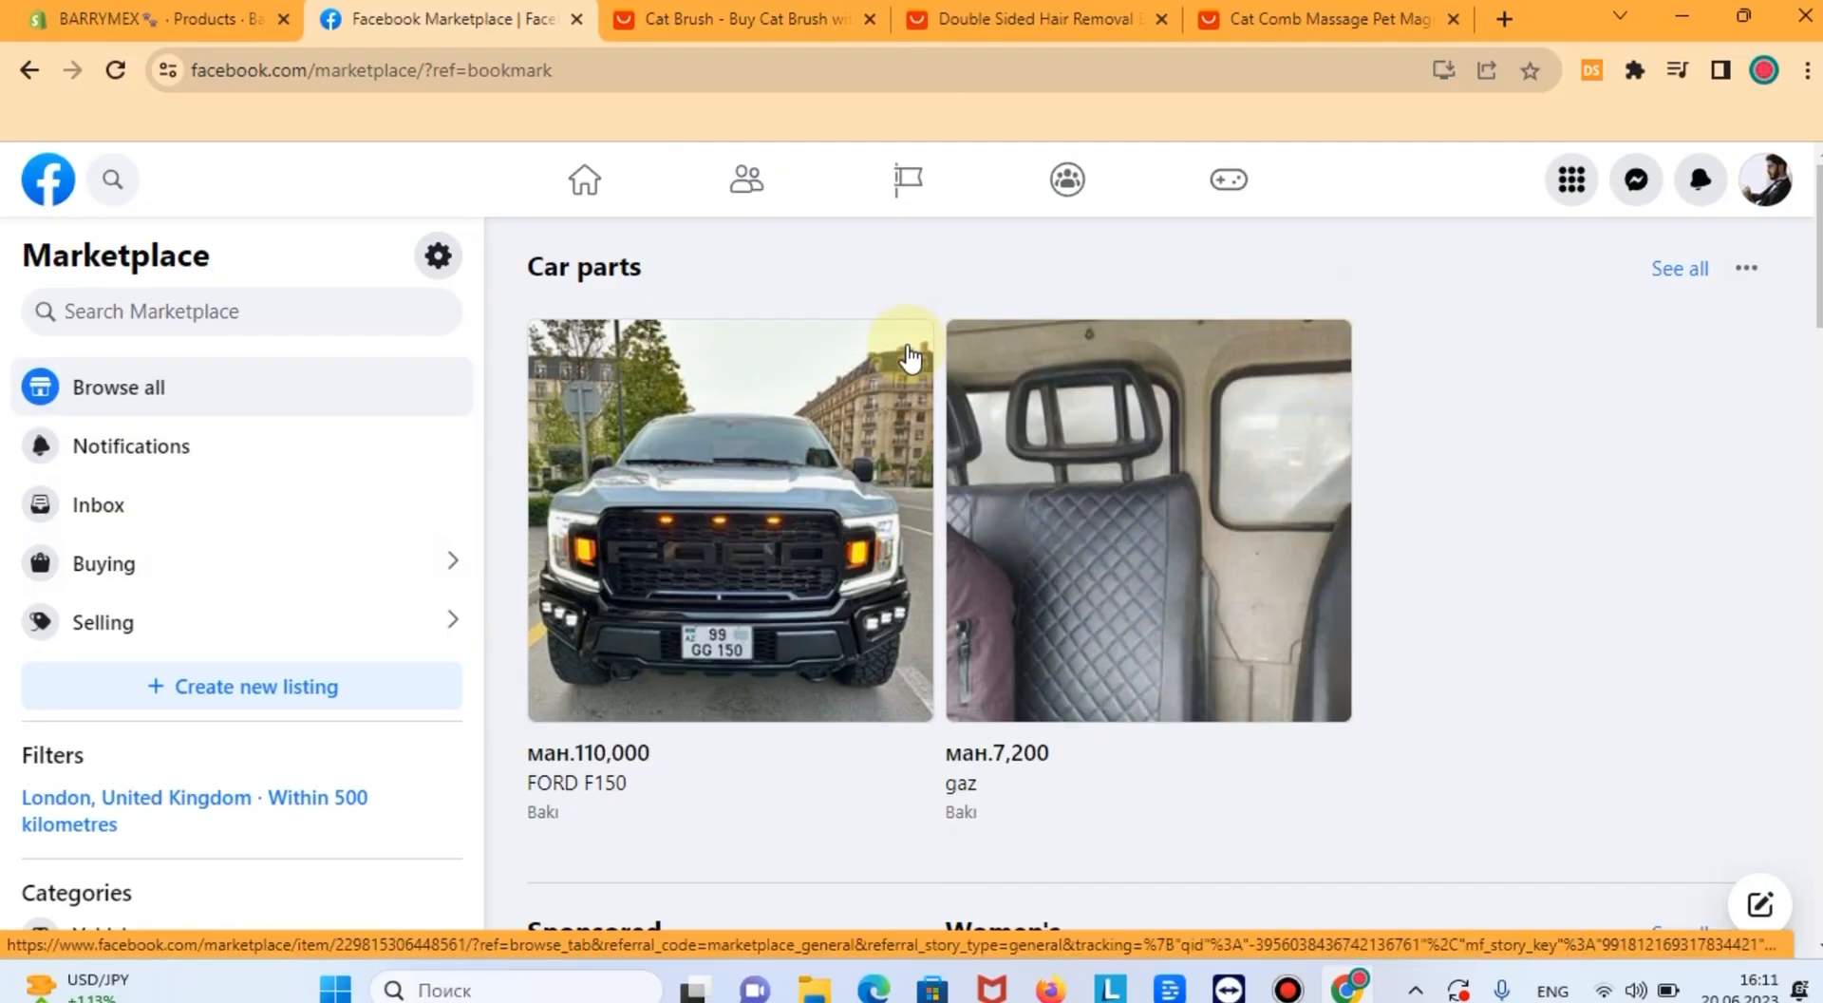
scroll(910, 358, down, 5)
scroll(908, 355, up, 5)
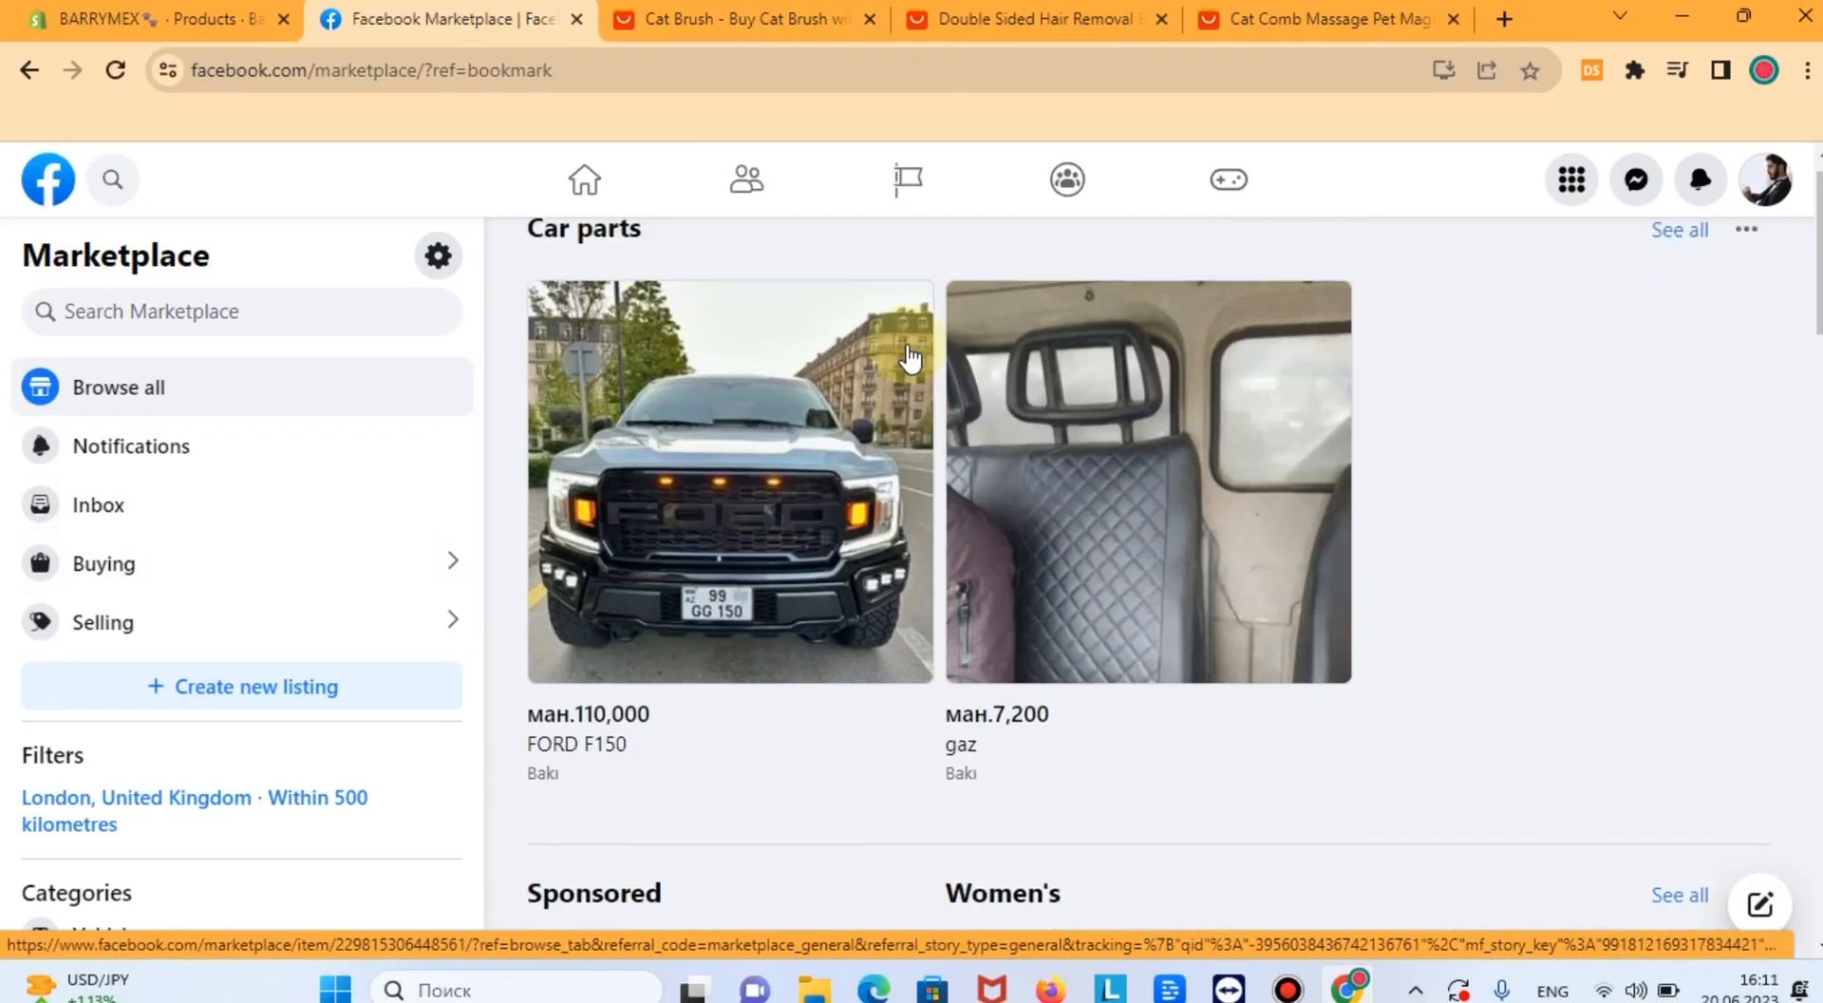
click(1743, 269)
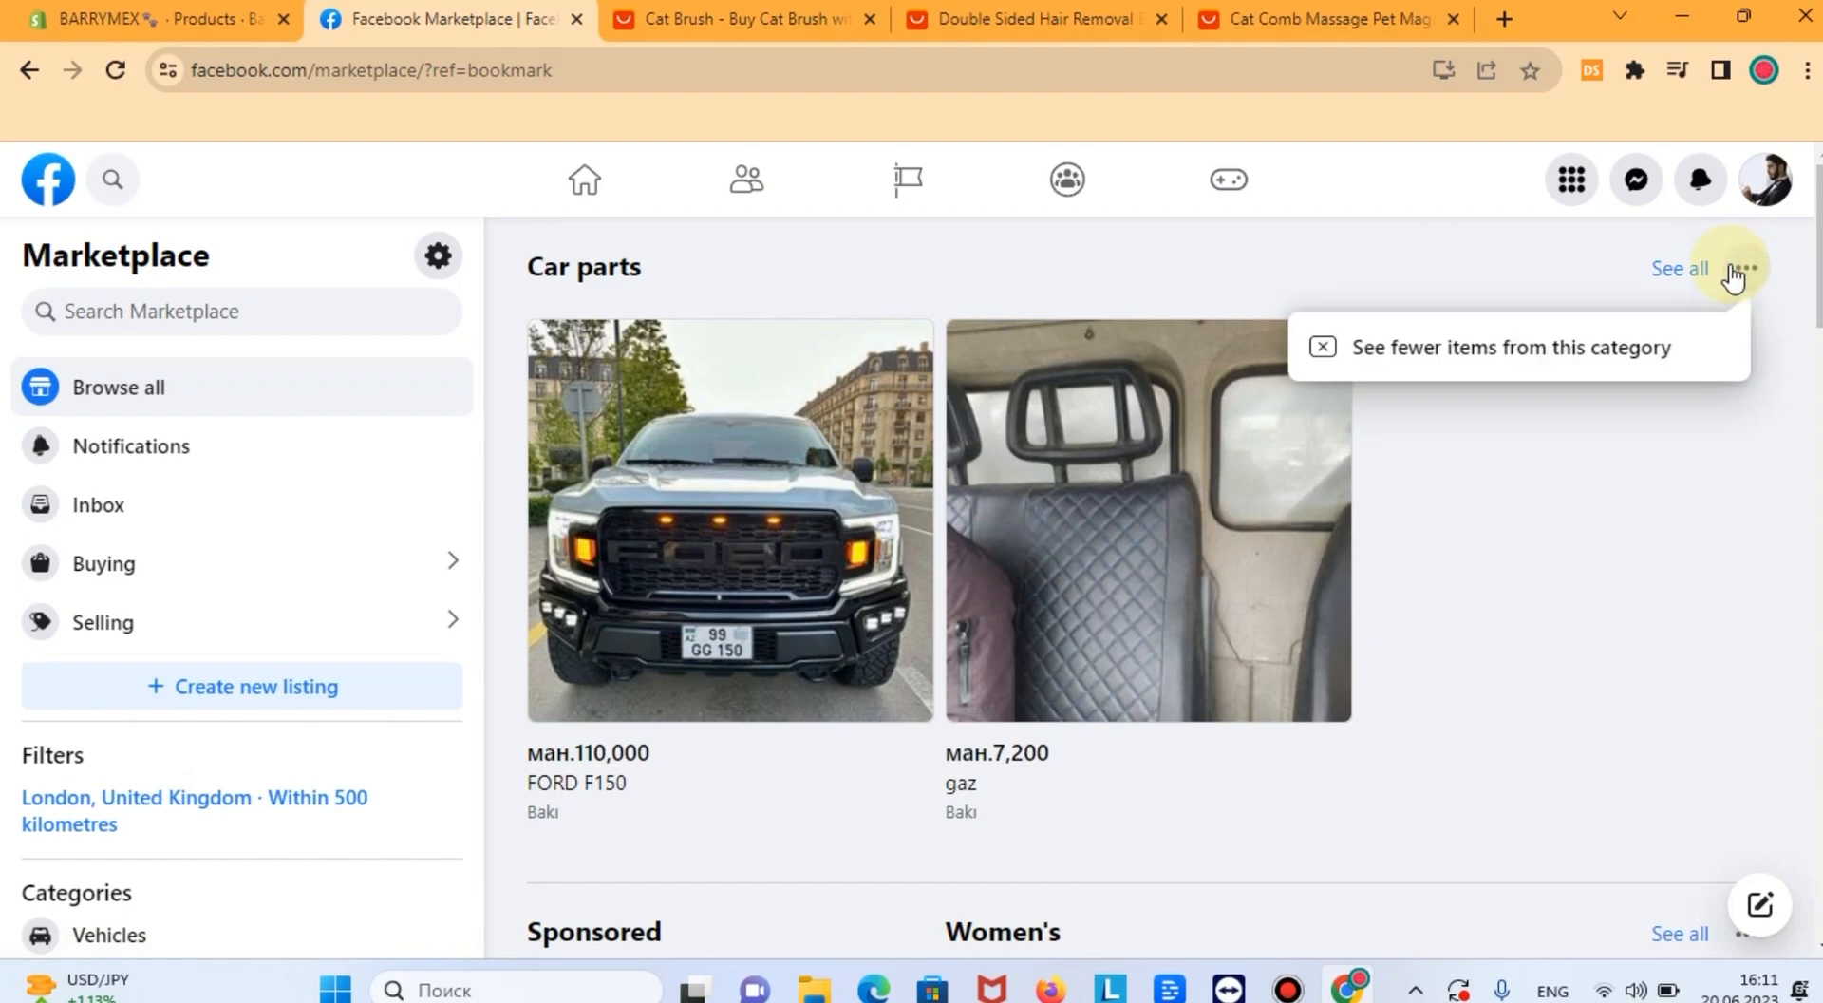
Step: Open the full Car parts category listings
click(1710, 269)
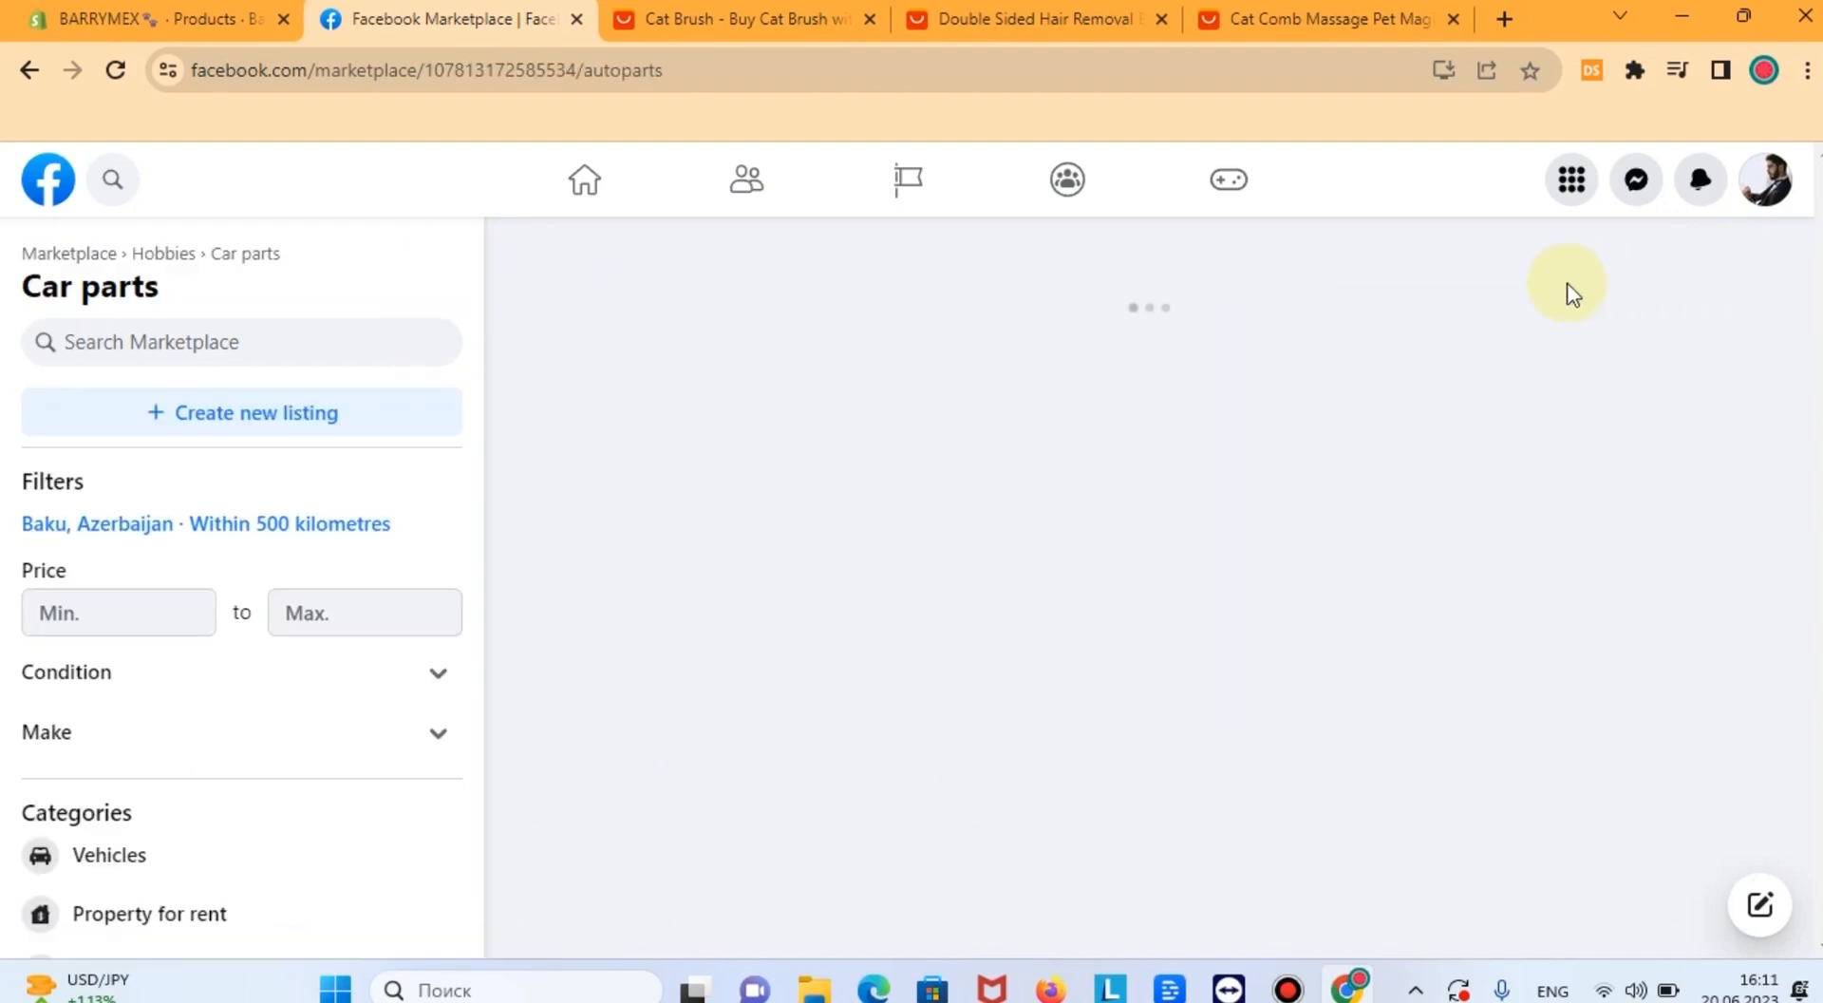
scroll(1378, 342, down, 3)
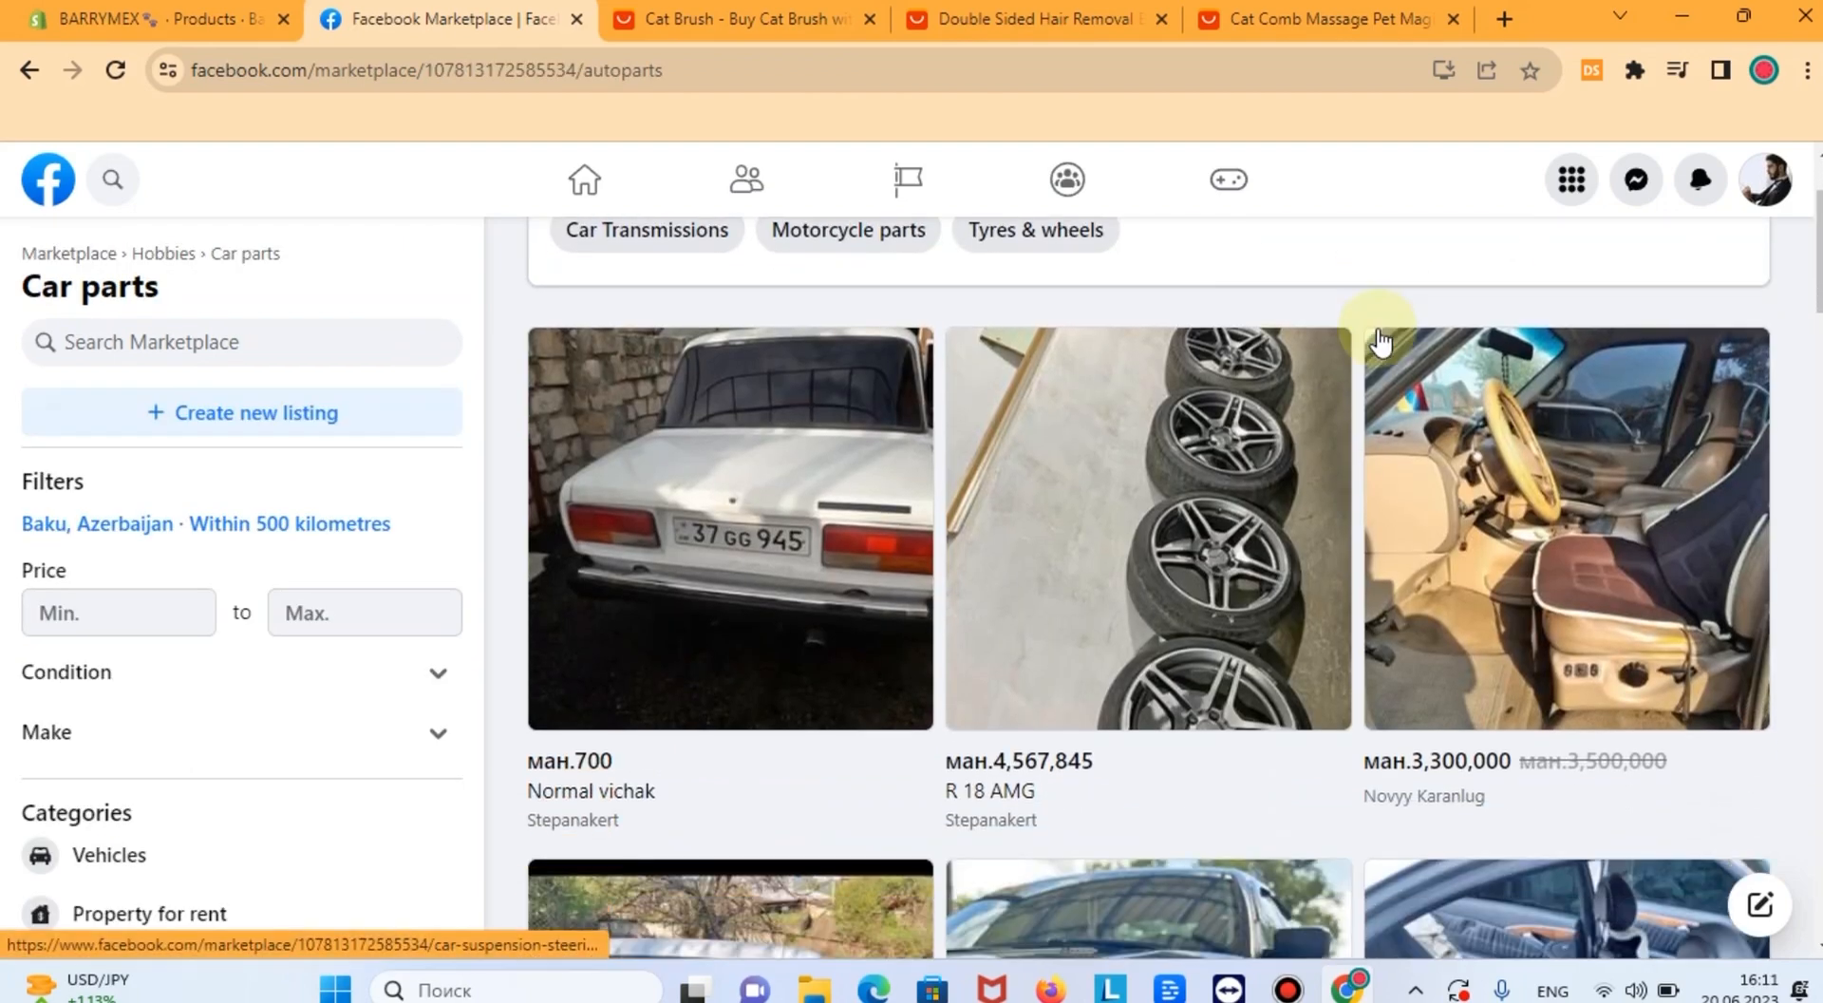
scroll(1378, 342, up, 3)
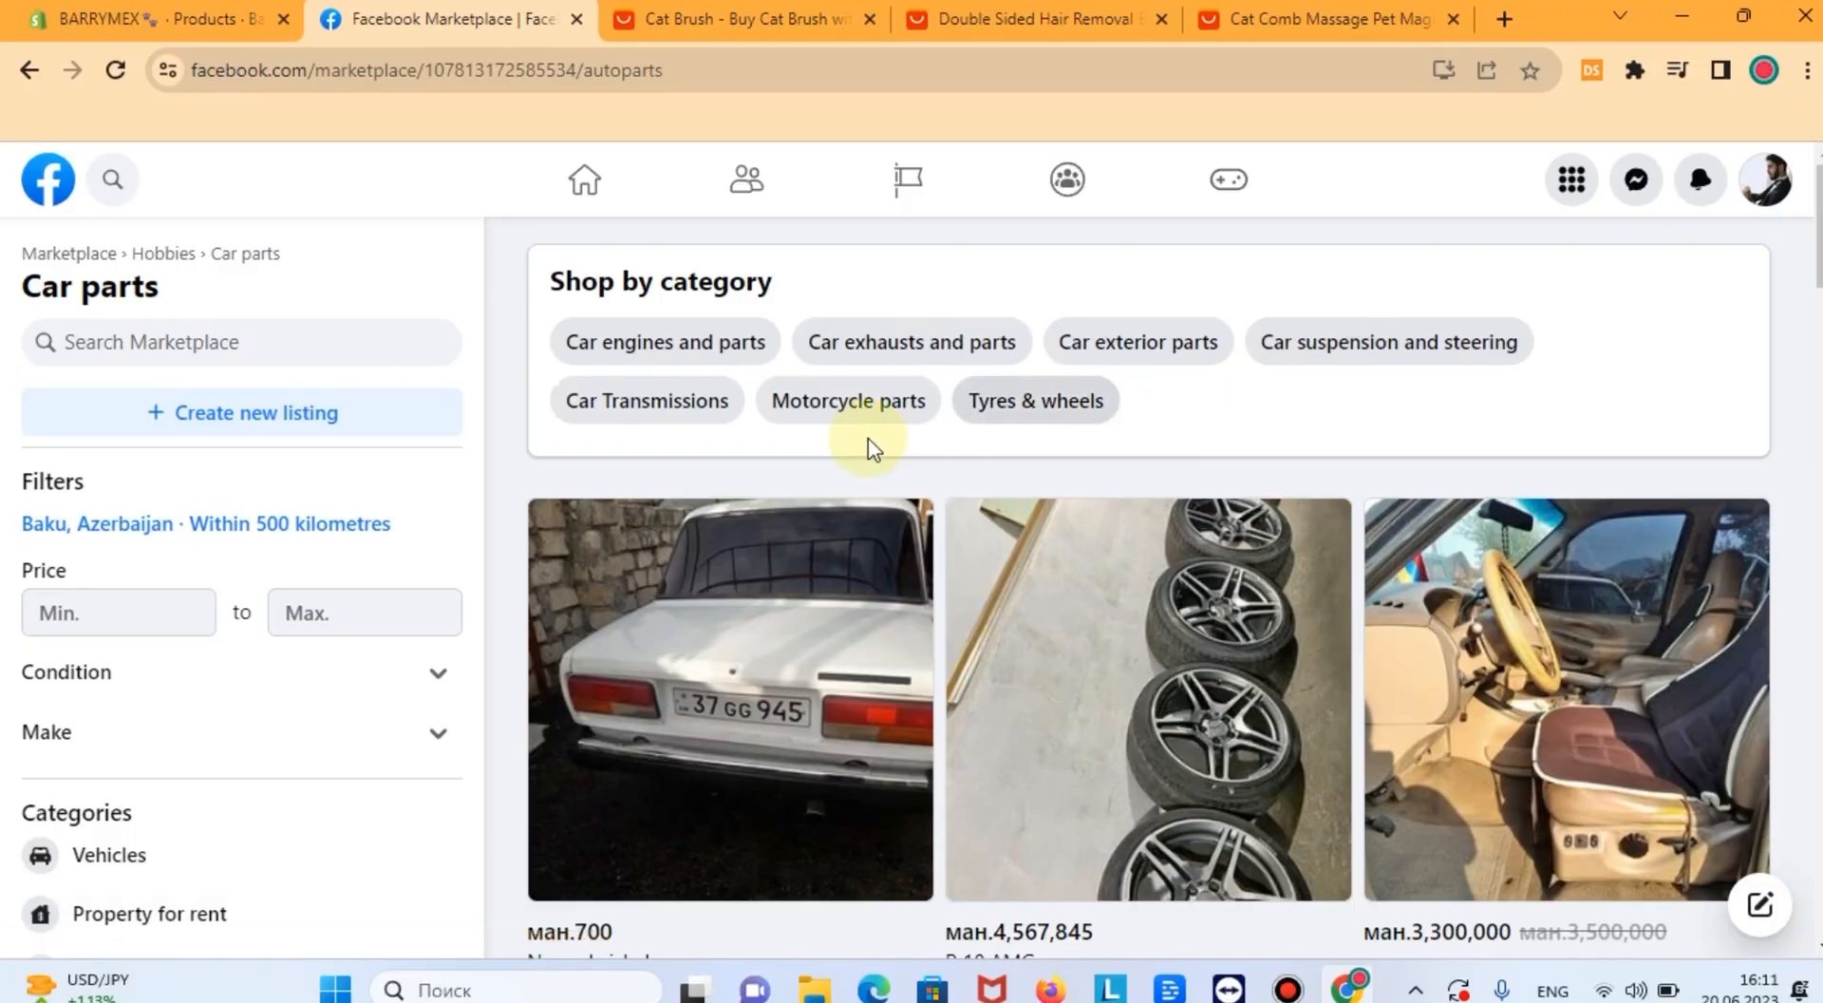
Step: Change the listing location from Baku to London, United Kingdom and apply it
click(105, 523)
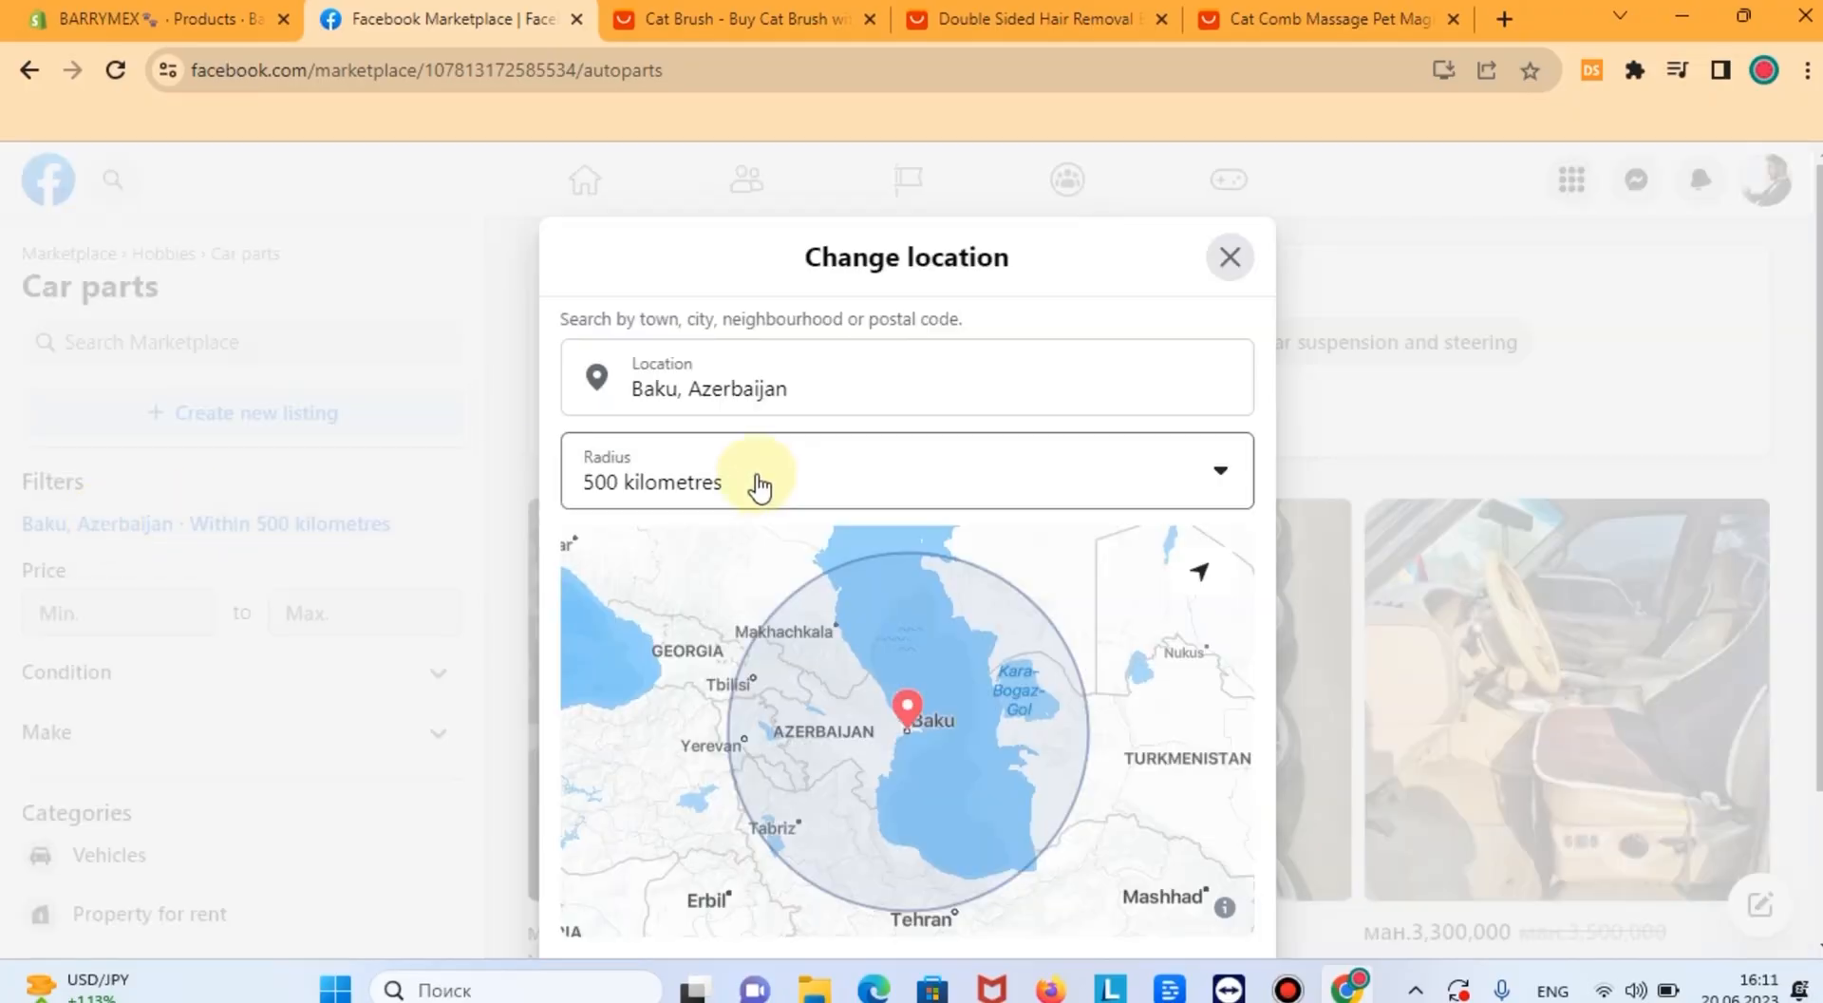
click(723, 387)
key(ctrl+a)
key(BackSpace)
text(lon)
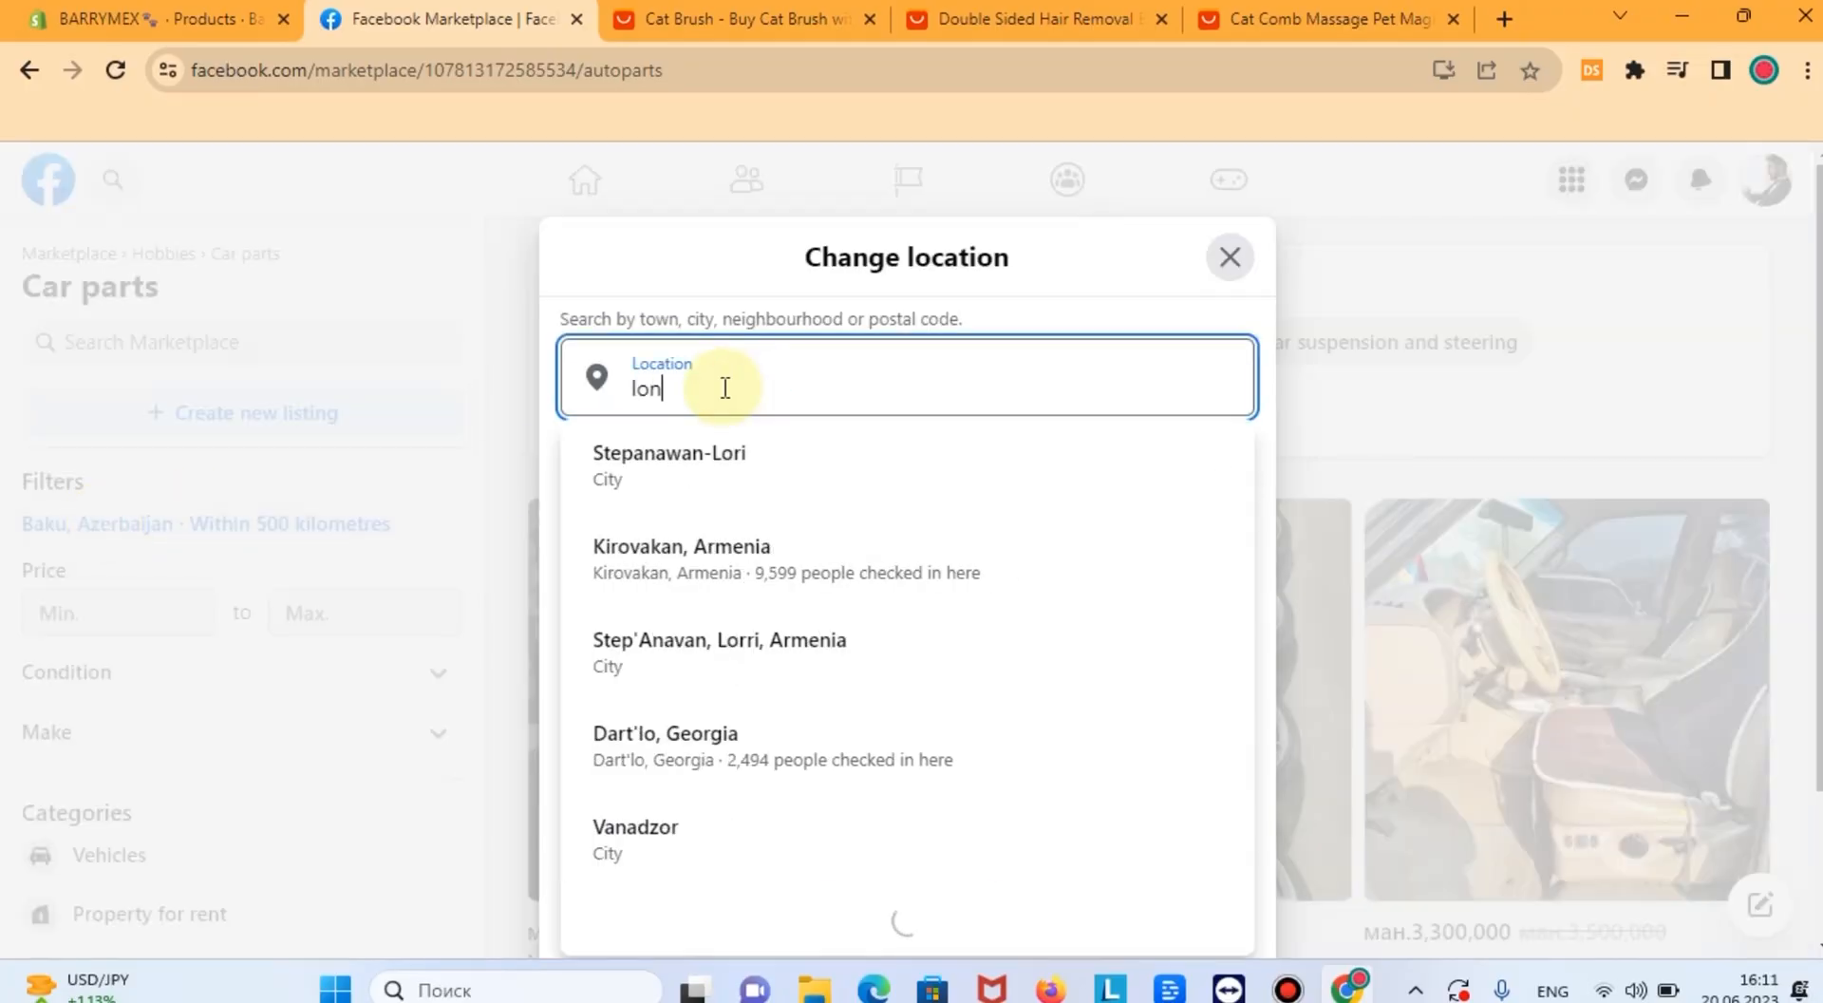
text(don)
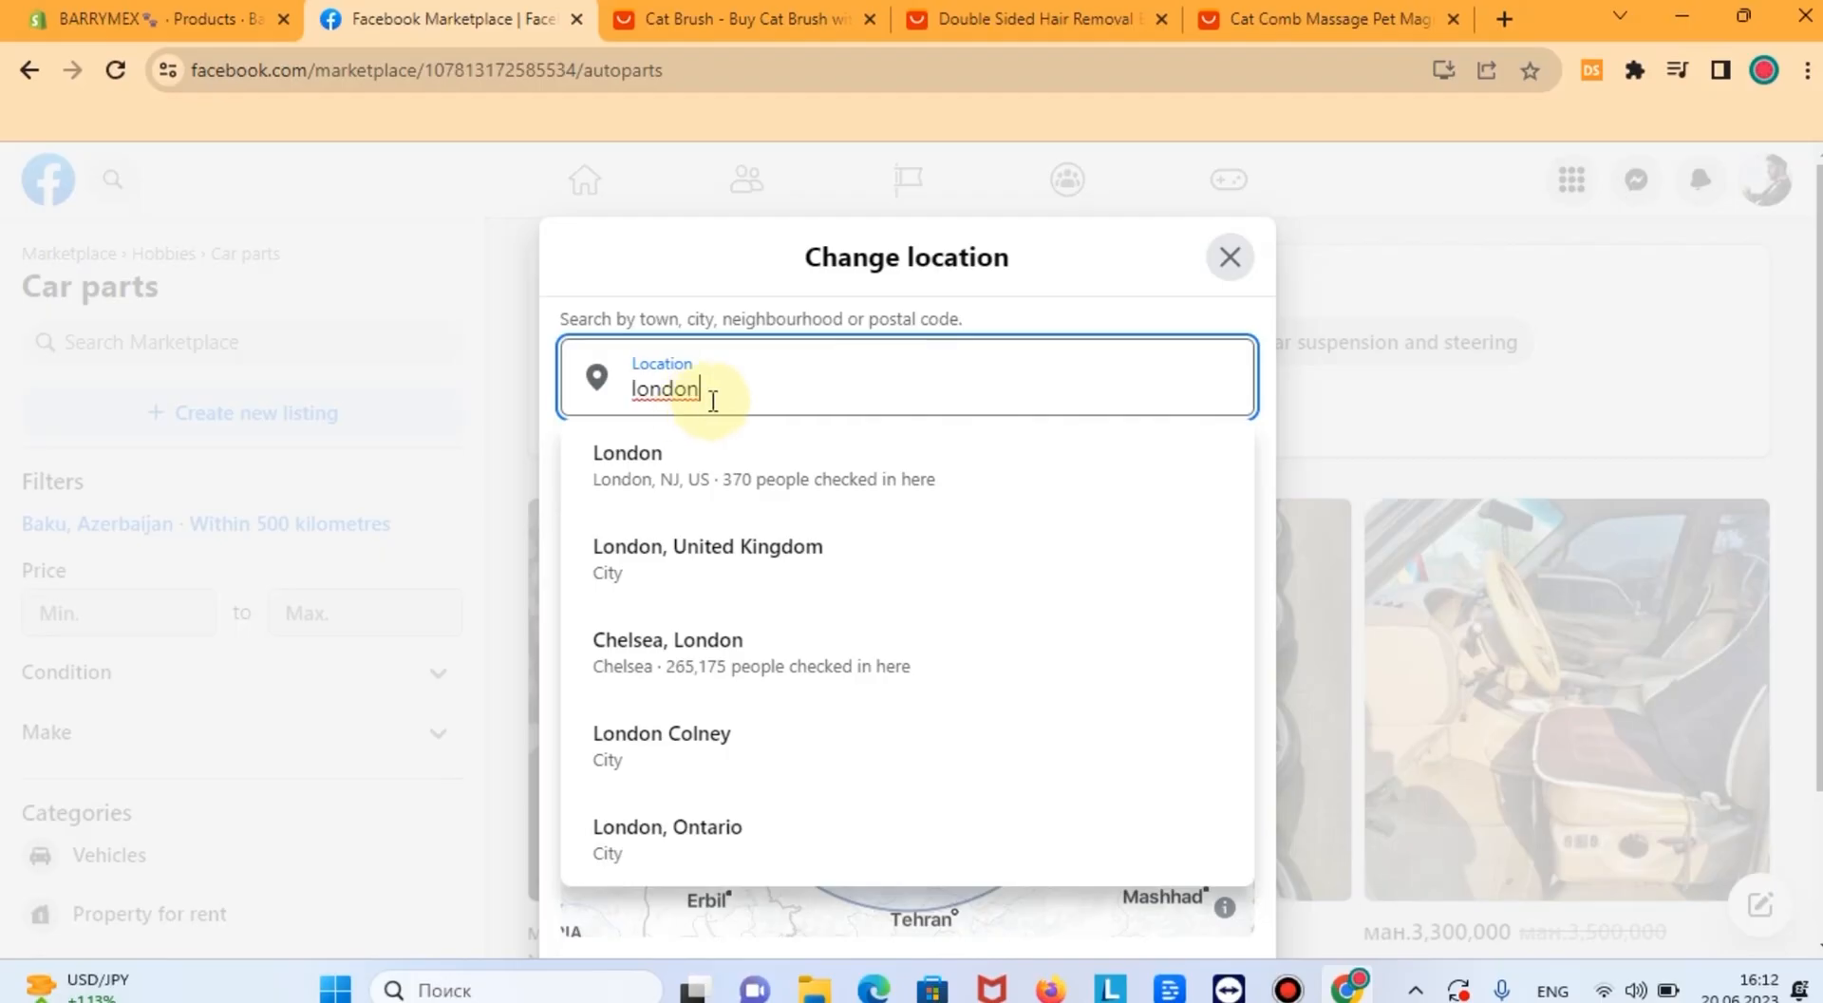
click(728, 546)
scroll(1091, 680, down, 2)
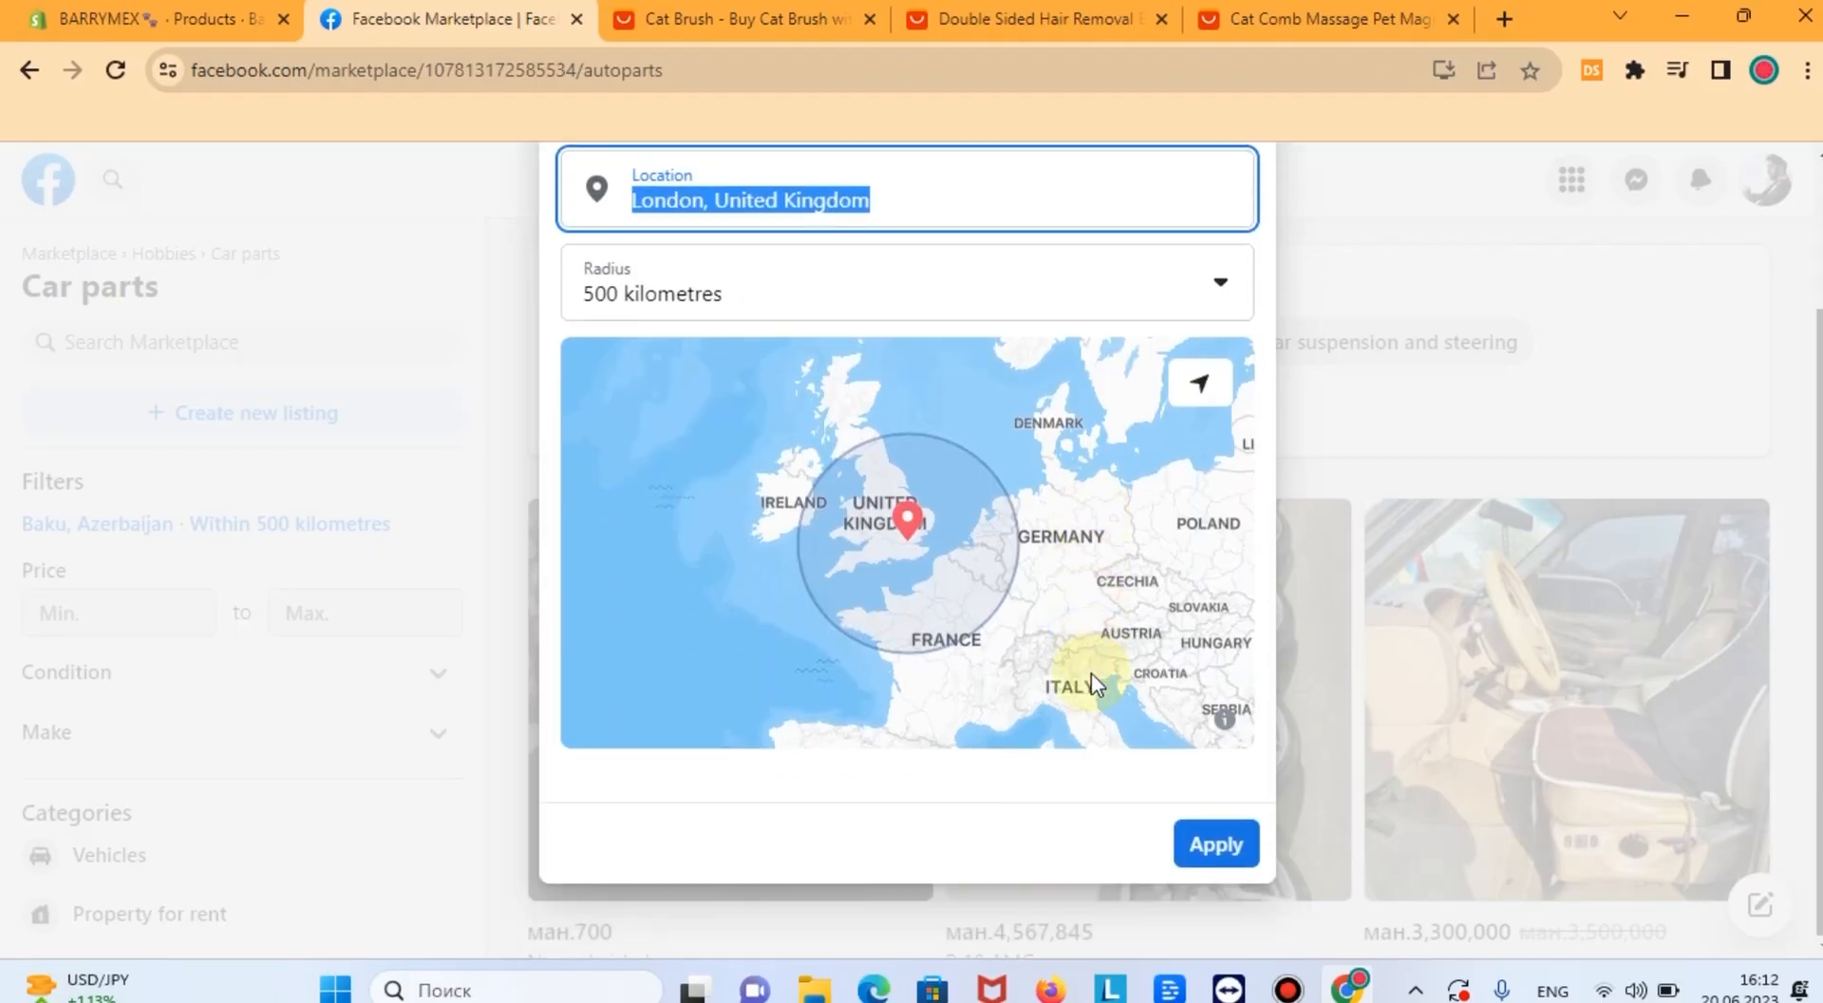
click(1227, 862)
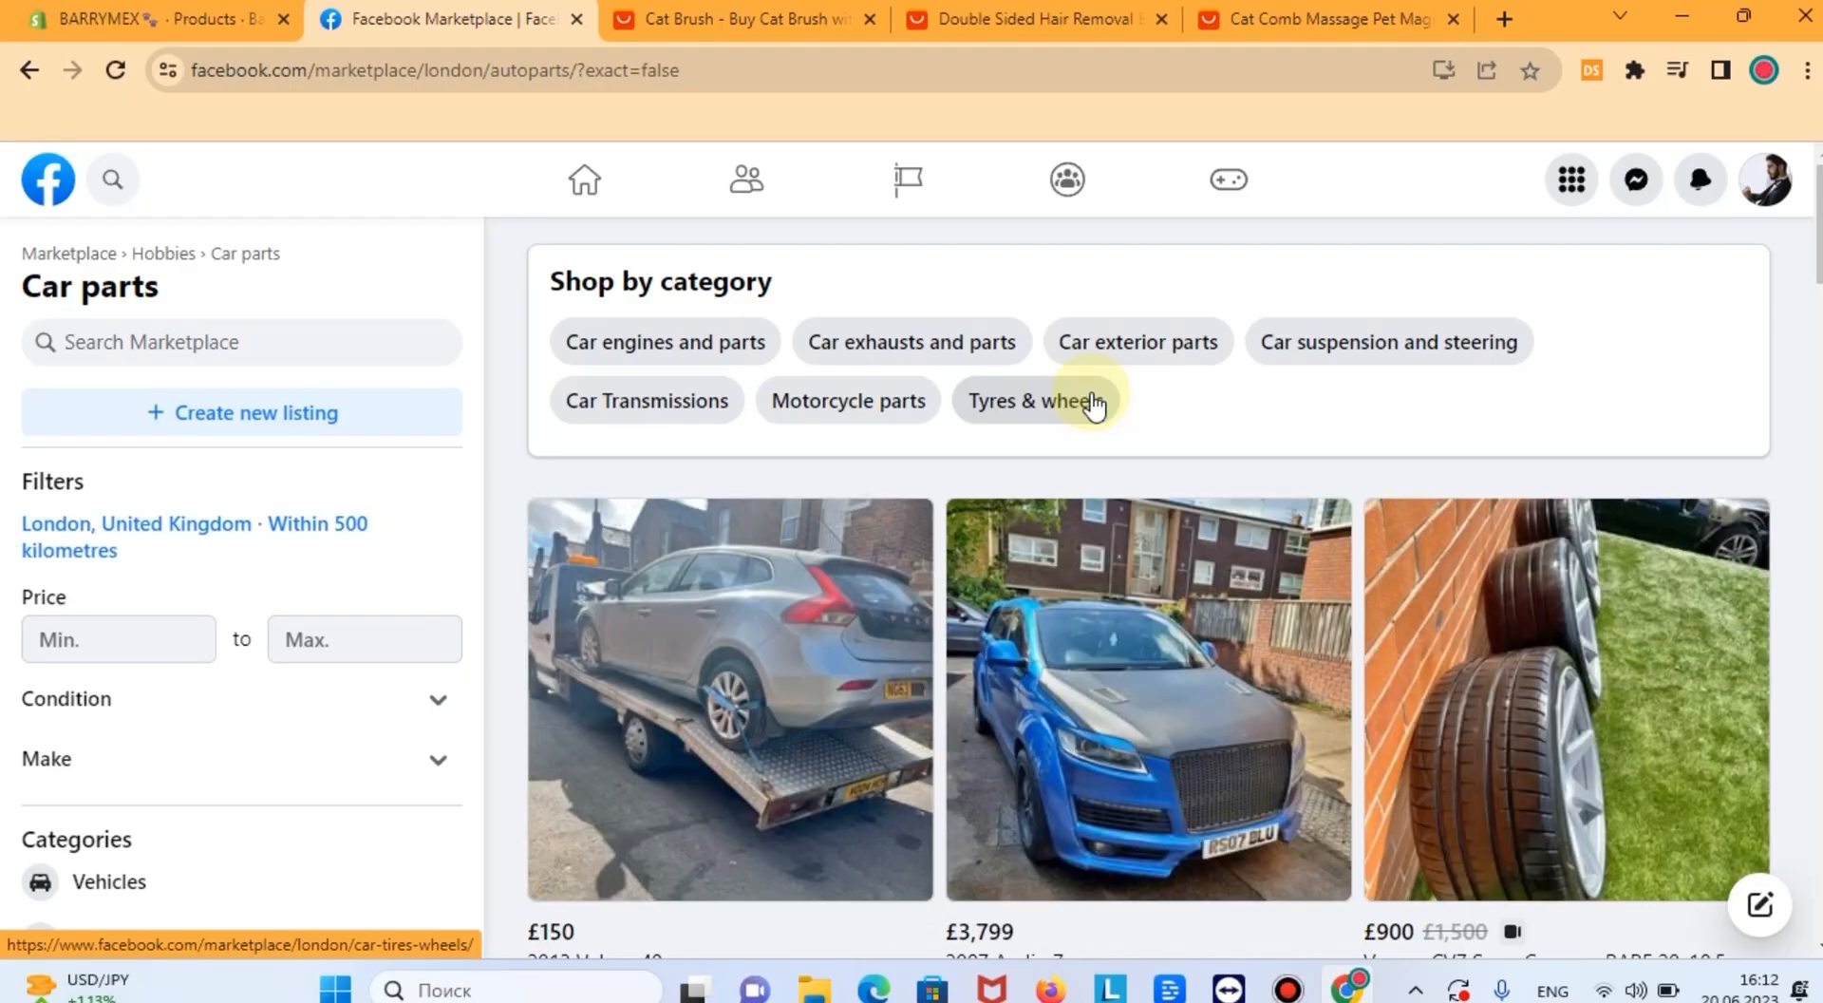
Step: Browse the London Car parts listings and dismiss the recent Marketplace searches list
scroll(915, 407, down, 4)
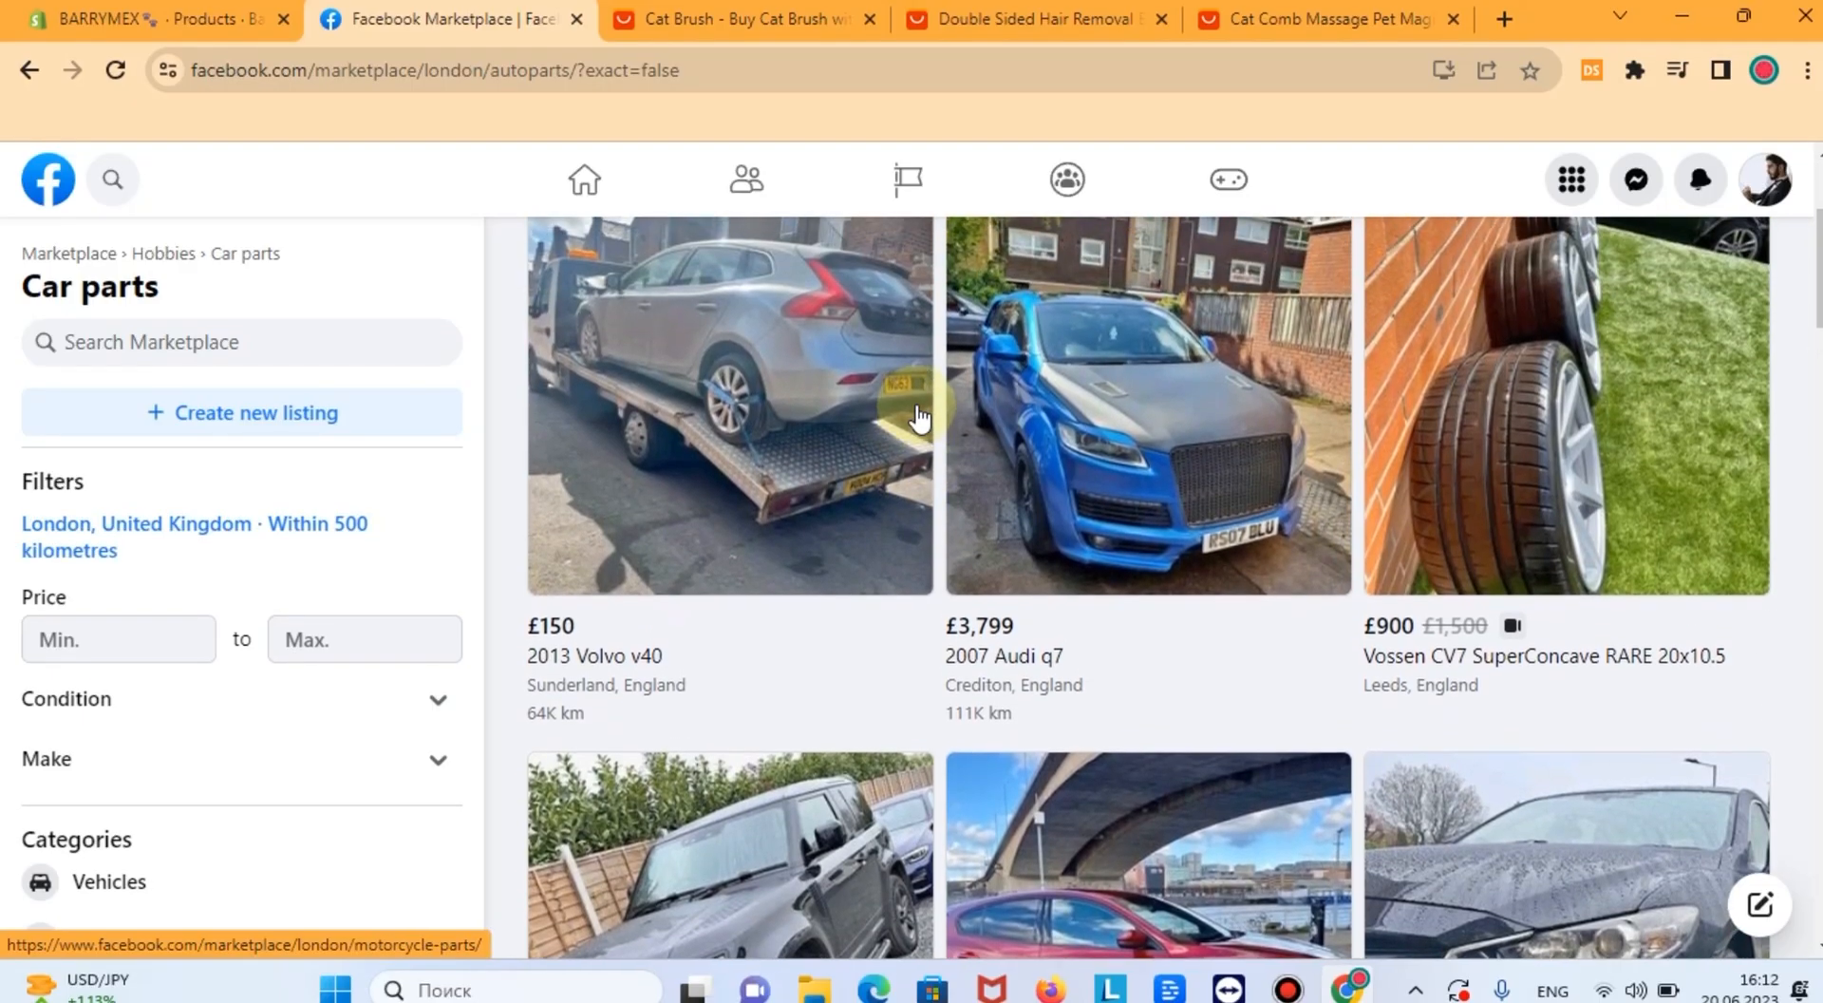
scroll(917, 416, down, 8)
scroll(917, 416, down, 2)
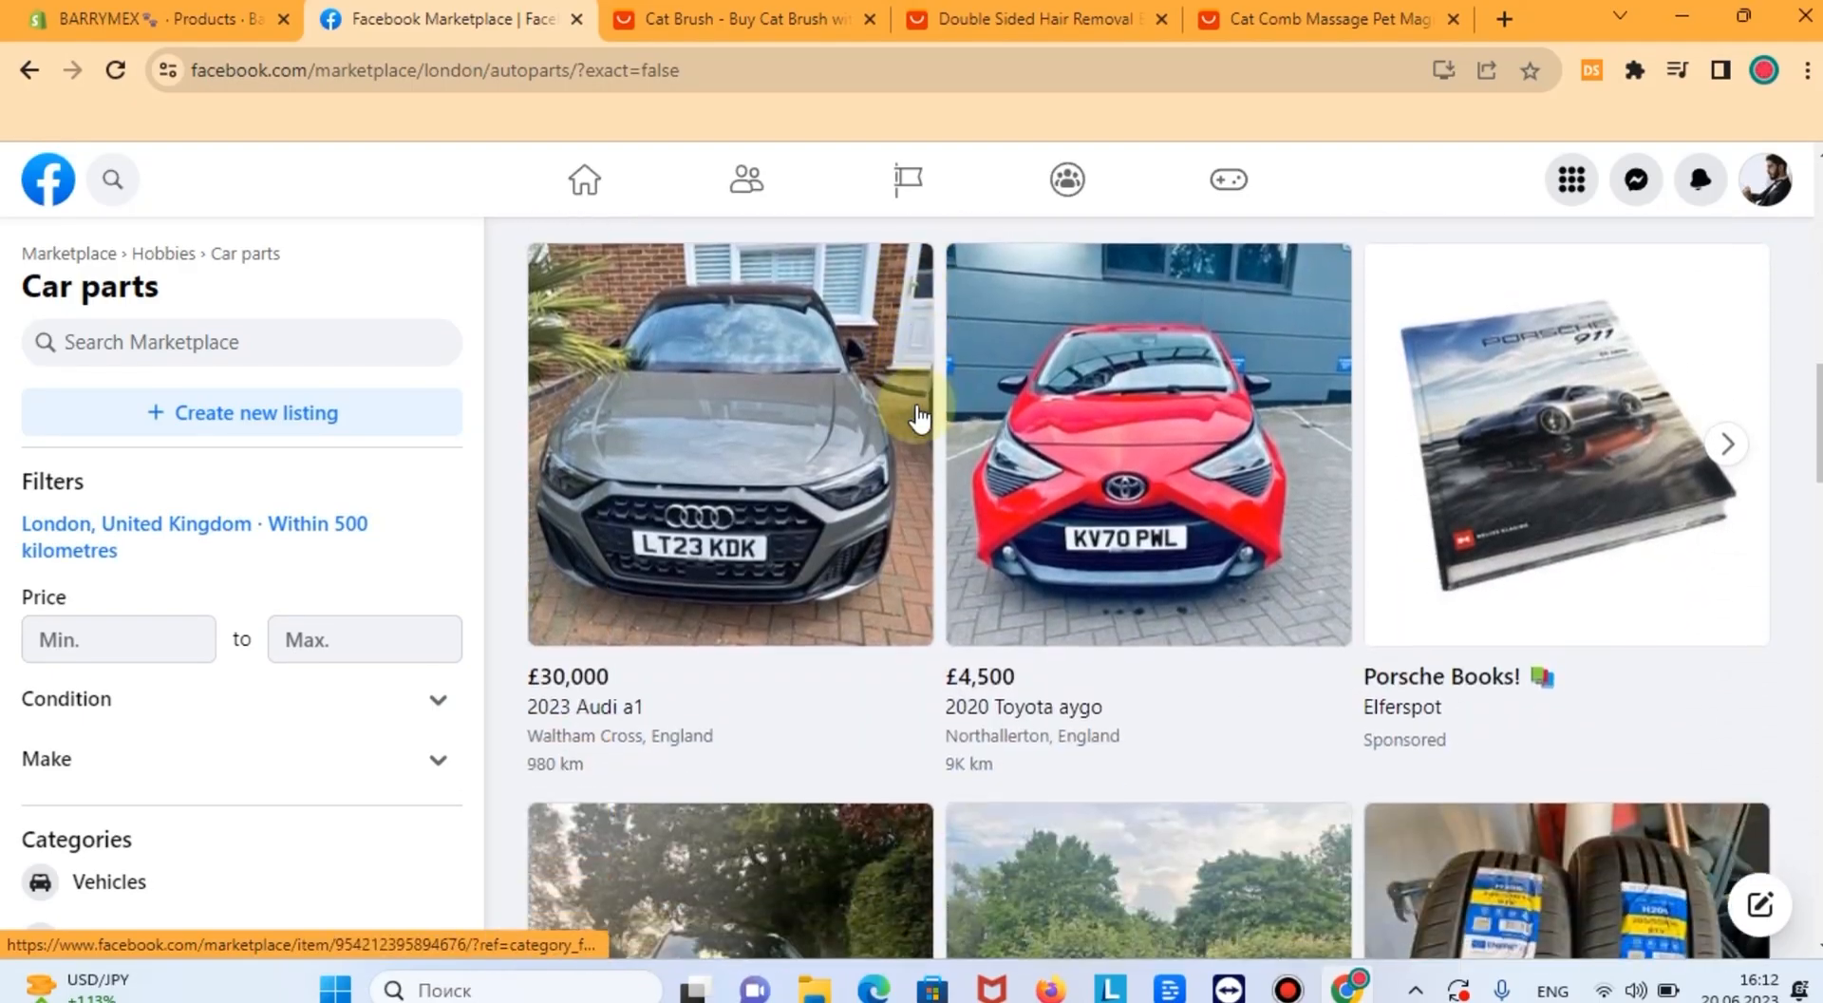
scroll(917, 416, down, 1)
scroll(917, 416, down, 6)
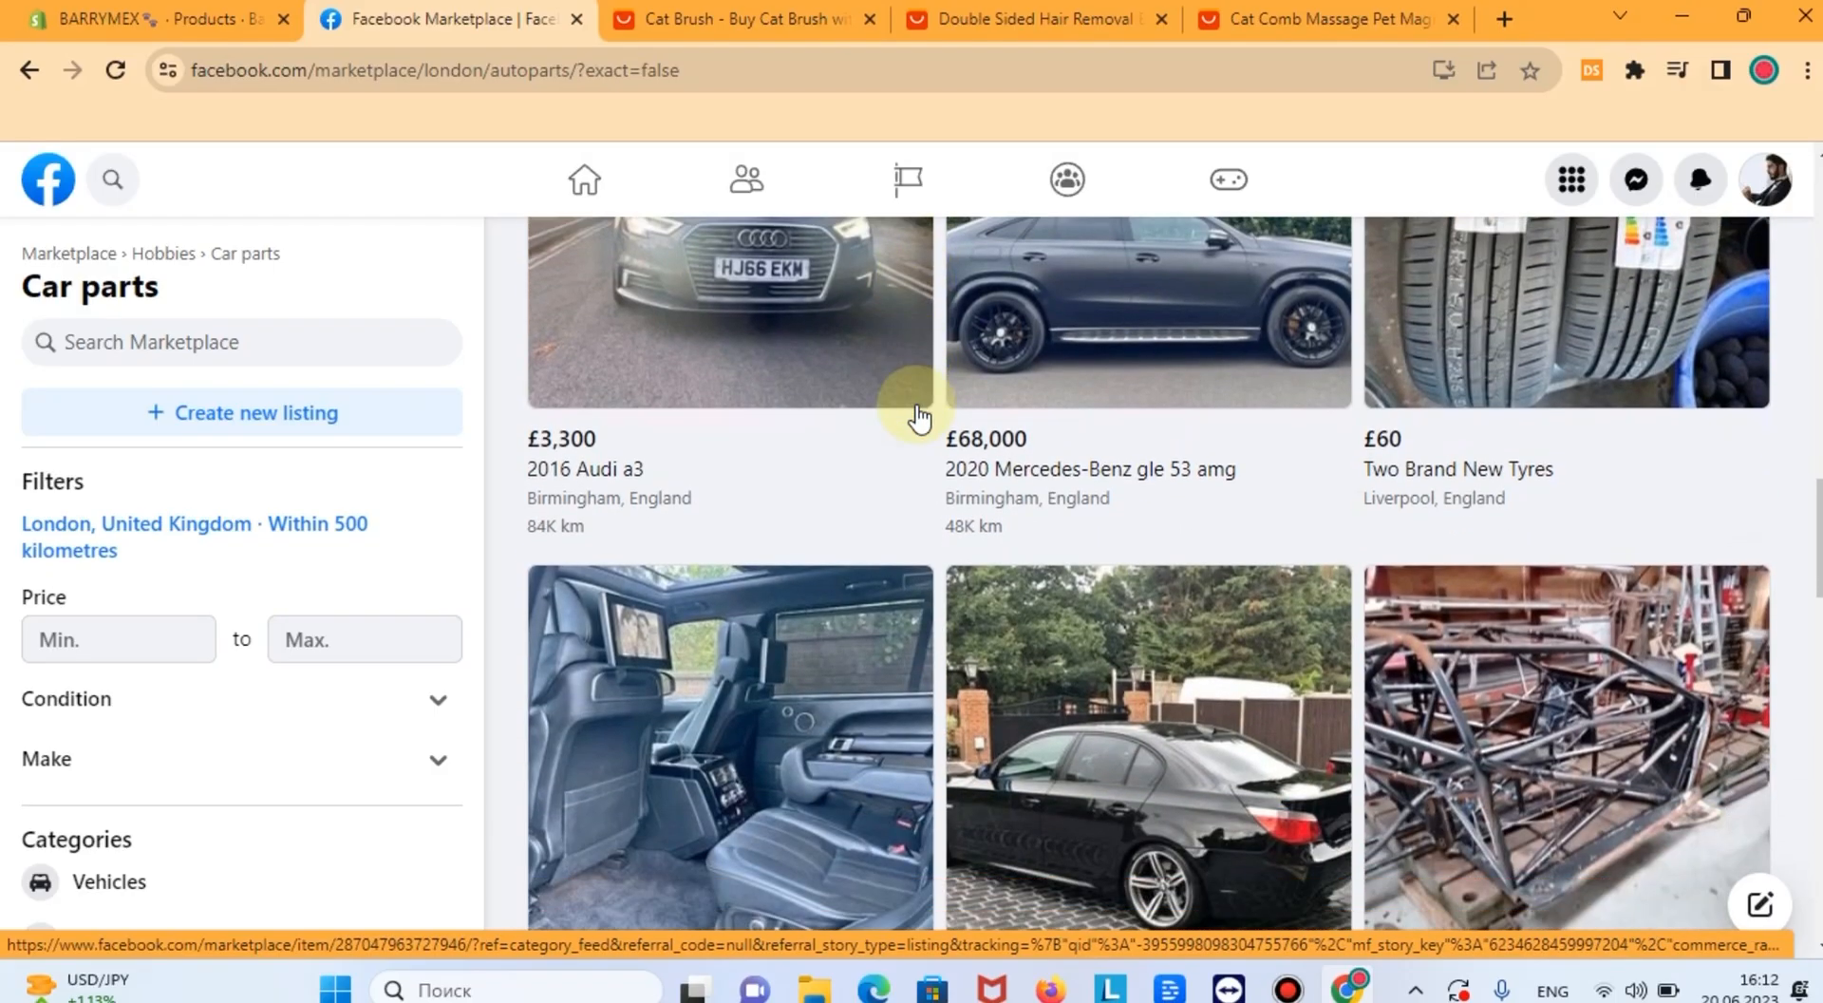
scroll(917, 416, down, 4)
scroll(917, 416, up, 20)
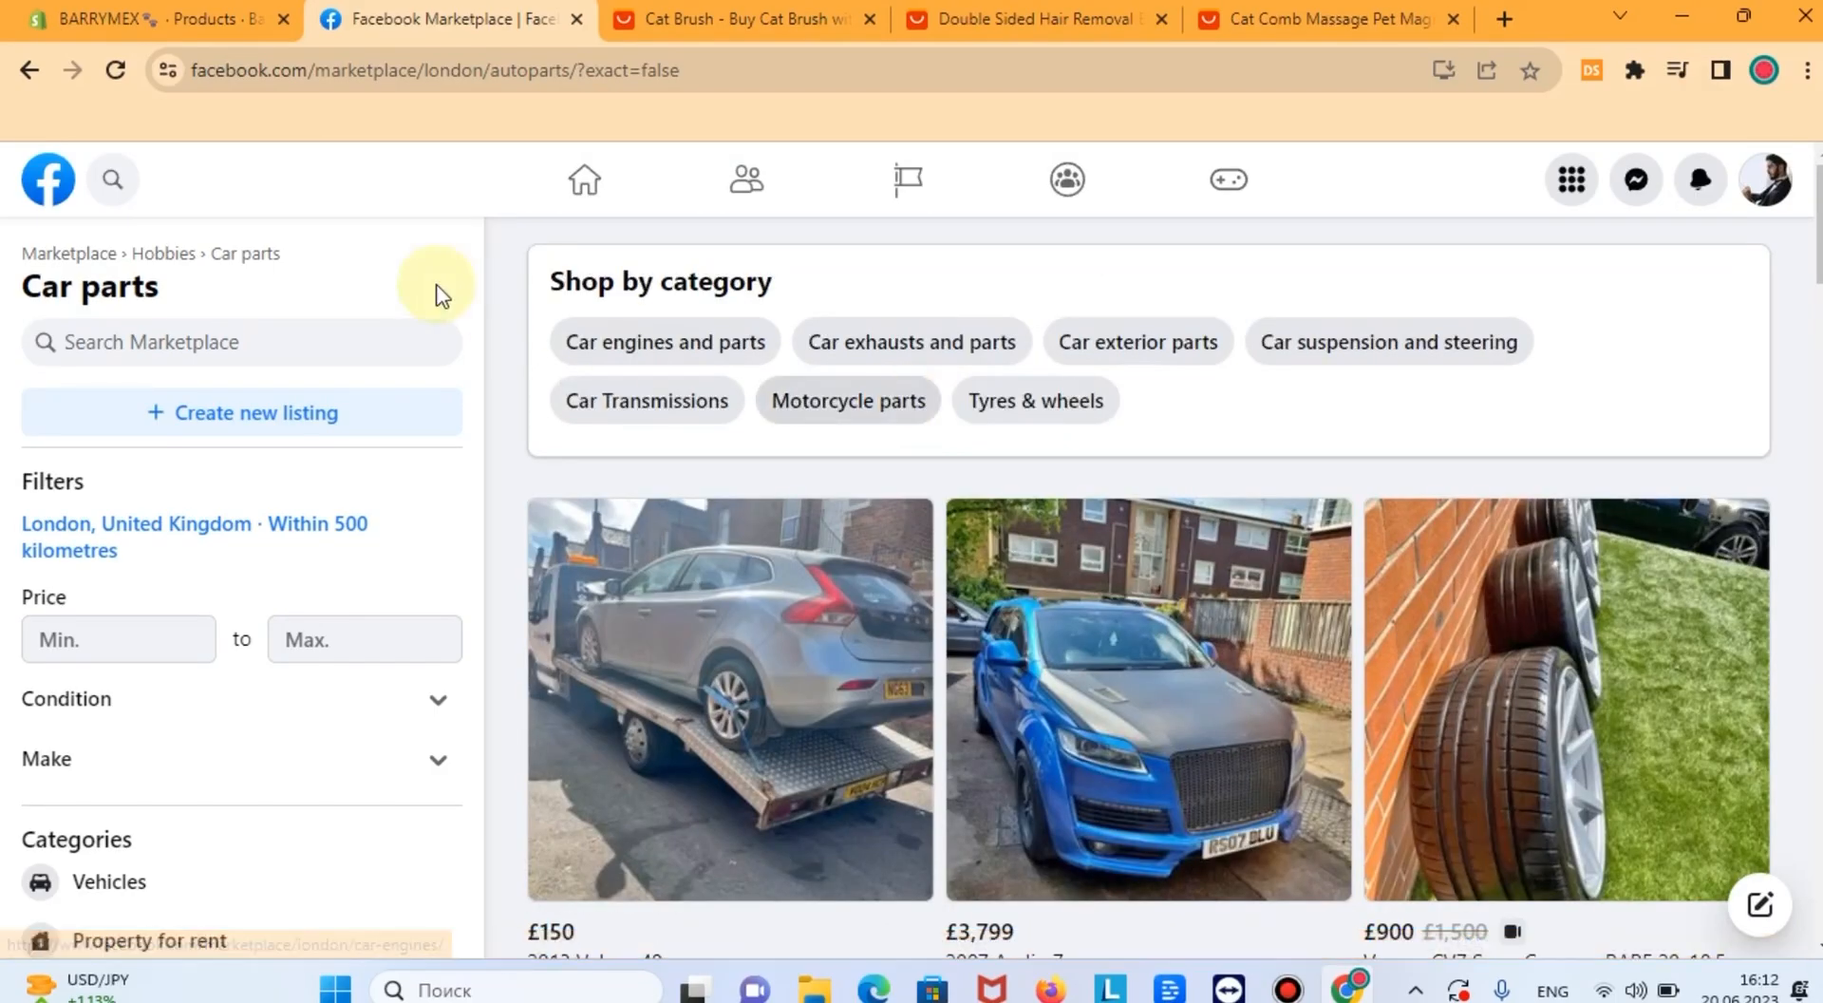
click(179, 343)
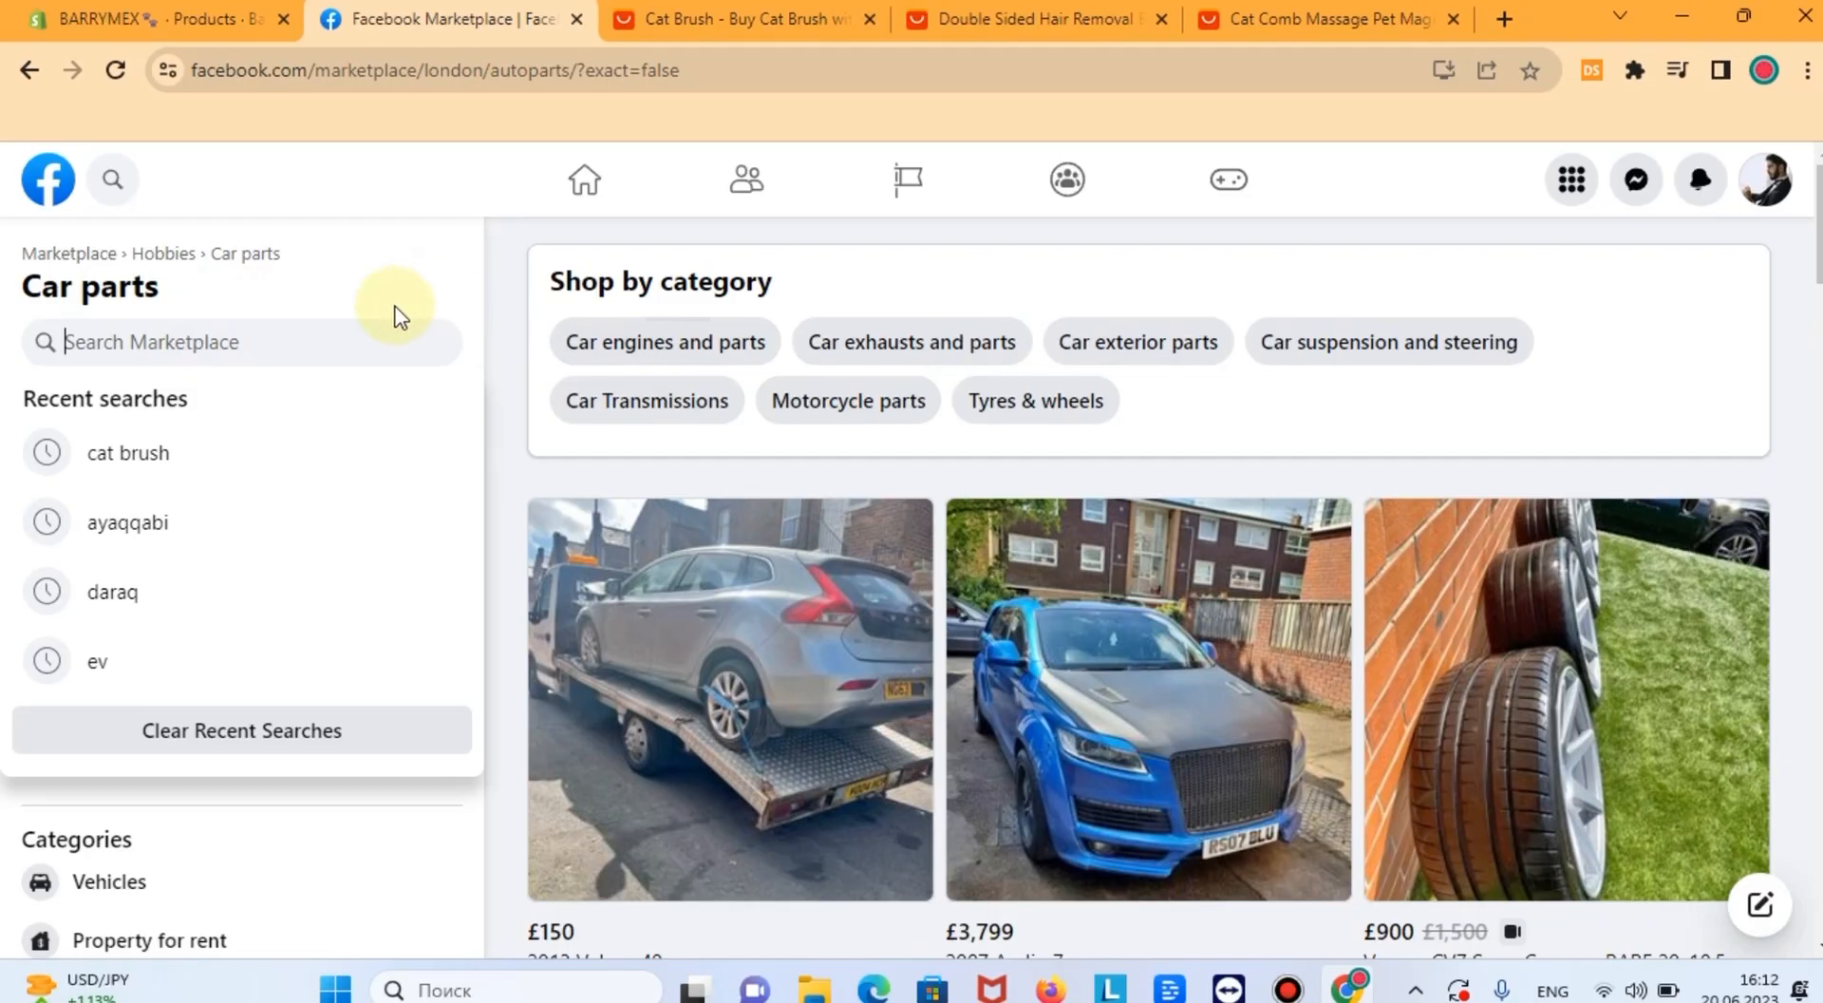
click(509, 298)
Step: Switch to the Clothing category from the left category list
scroll(510, 298, down, 6)
scroll(217, 757, down, 6)
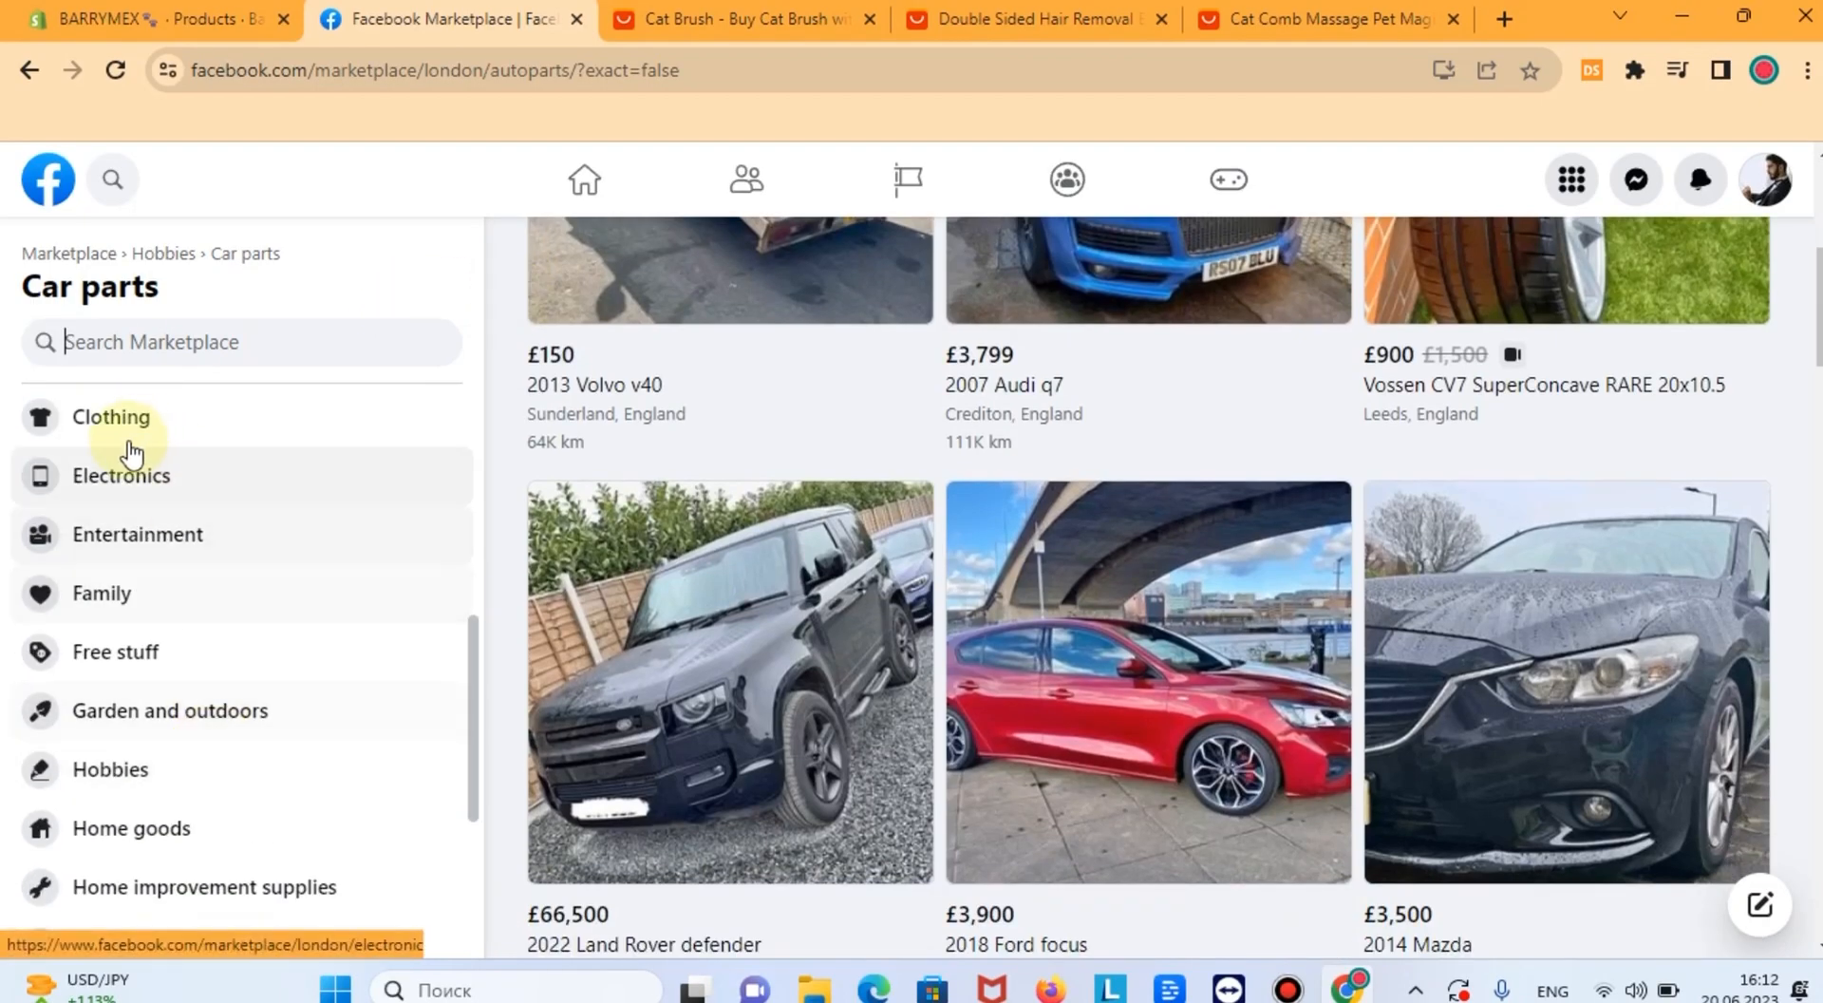
scroll(134, 474, up, 2)
scroll(134, 527, down, 2)
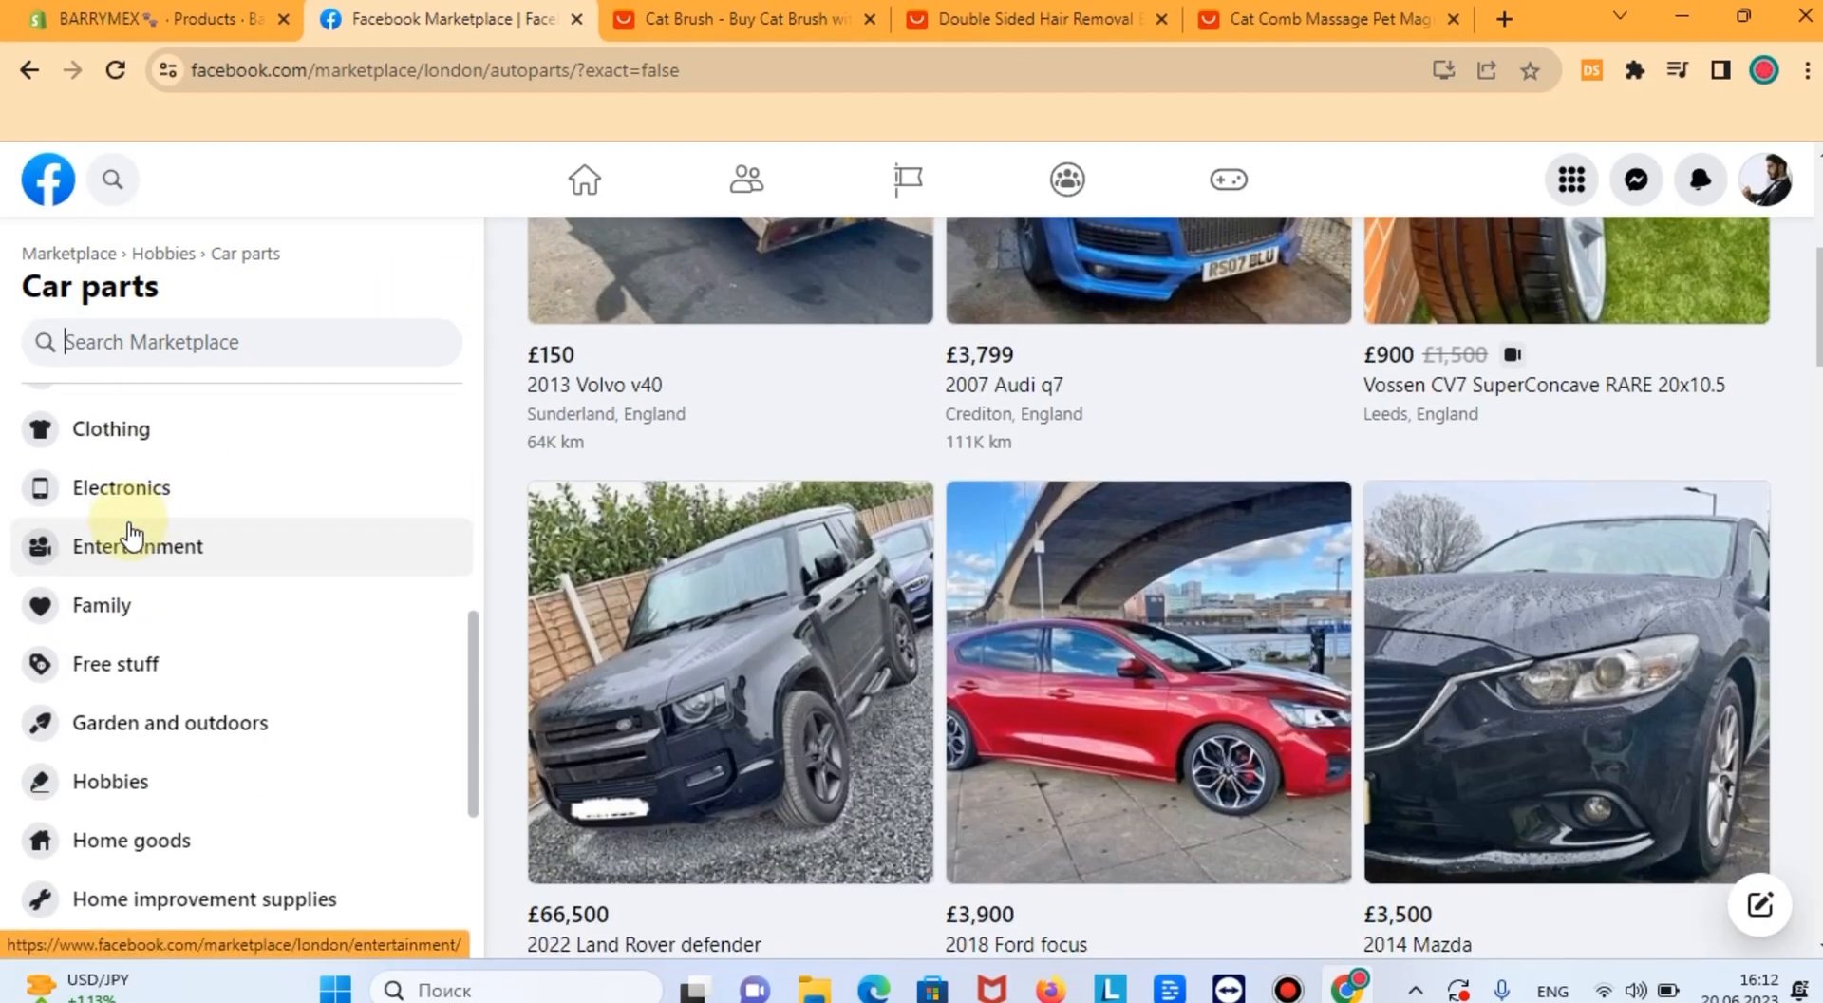
click(139, 437)
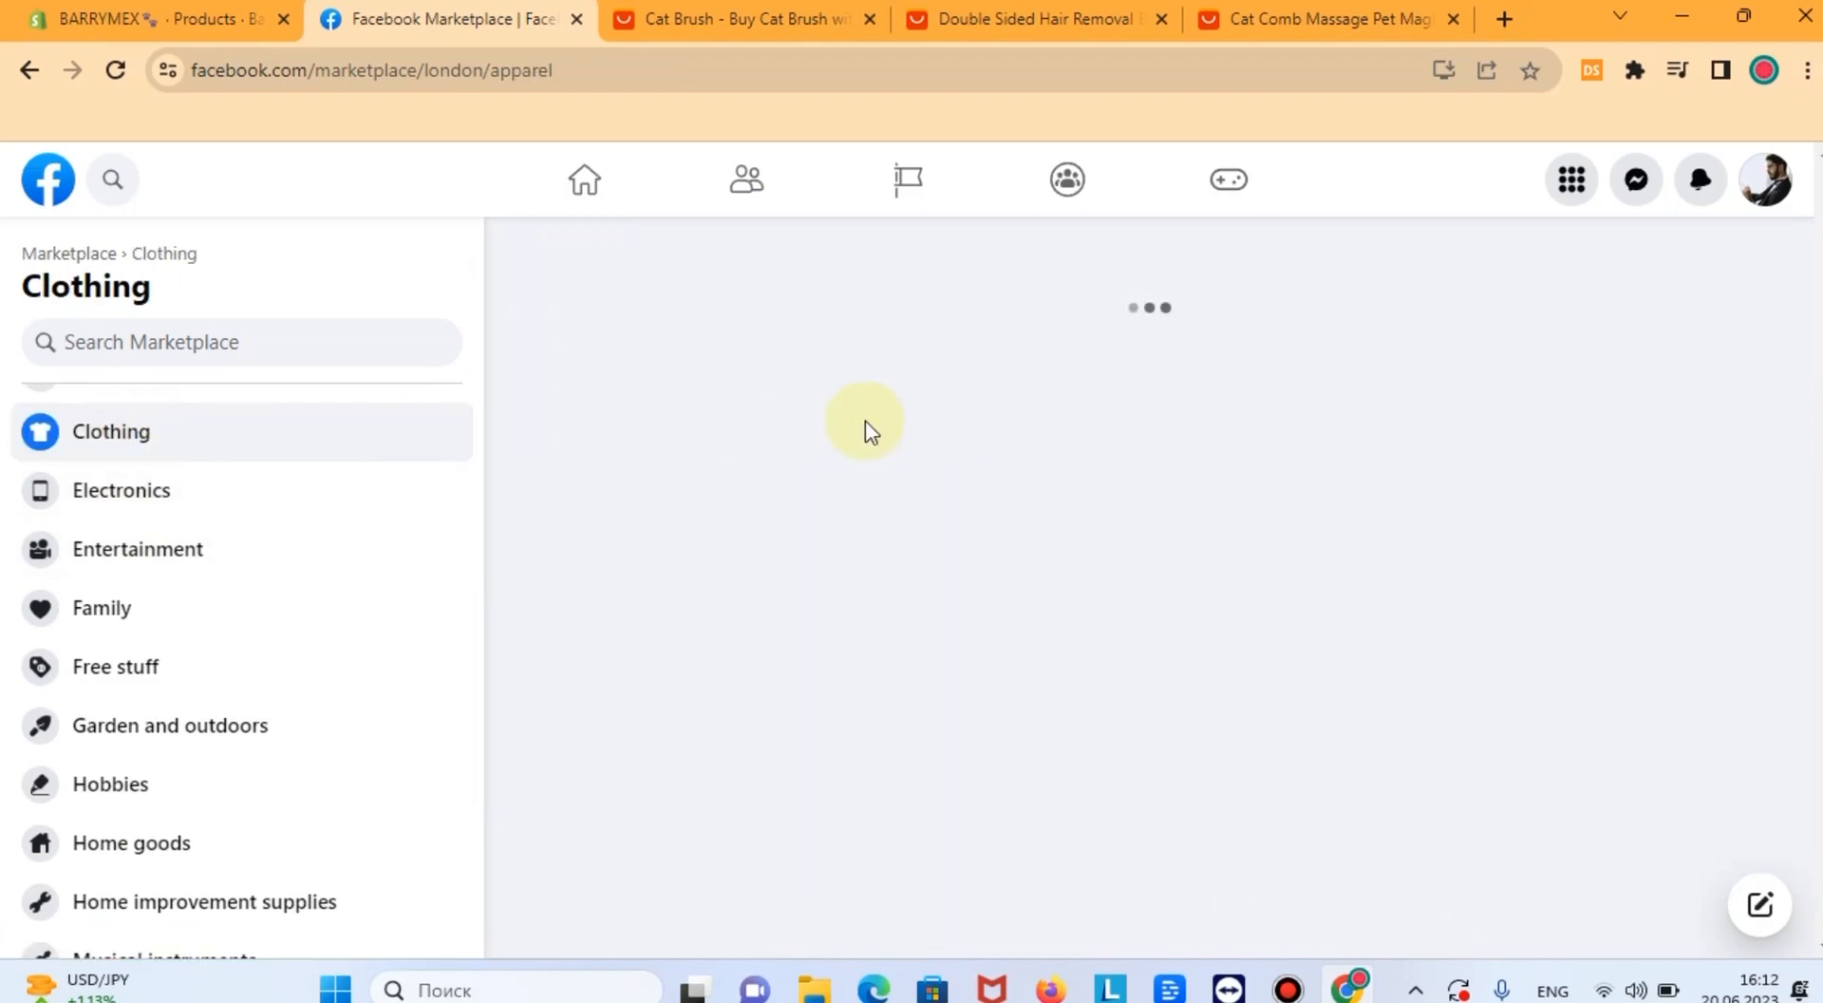
Step: Browse past the Clothing listings and open the Pet supplies category for London
scroll(948, 650, down, 3)
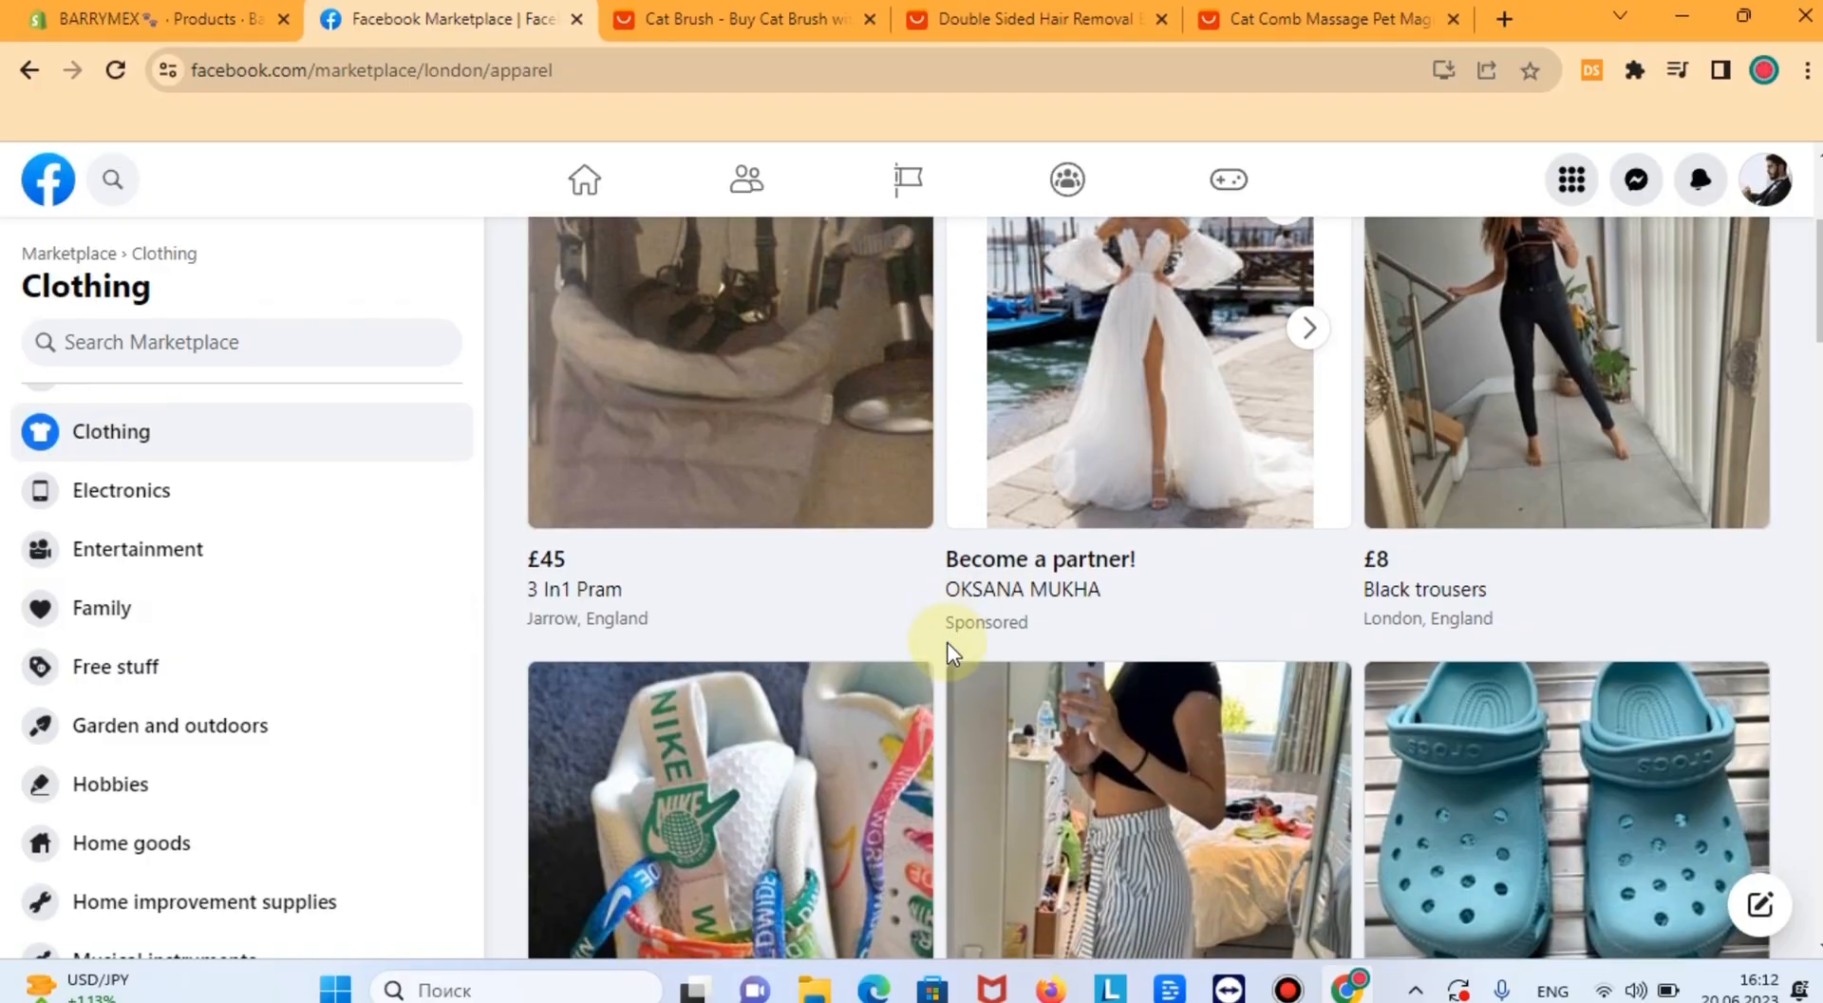
scroll(951, 653, down, 4)
scroll(950, 653, down, 5)
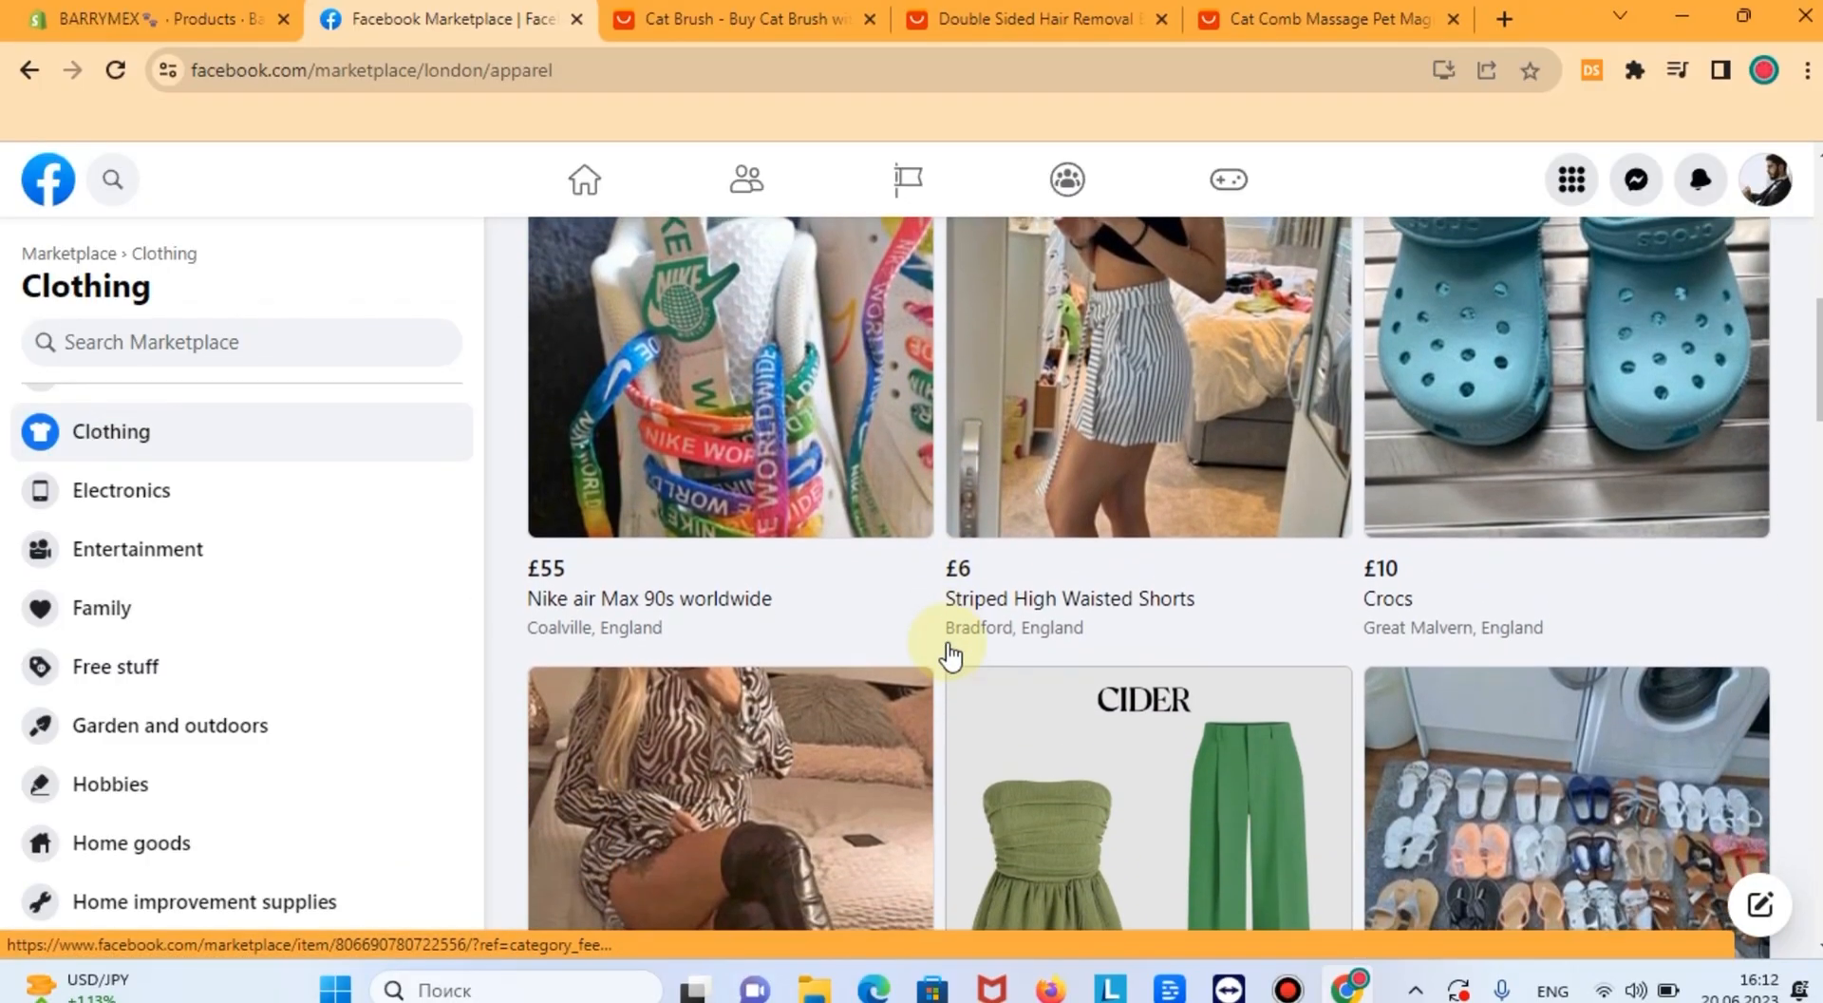
scroll(383, 733, down, 4)
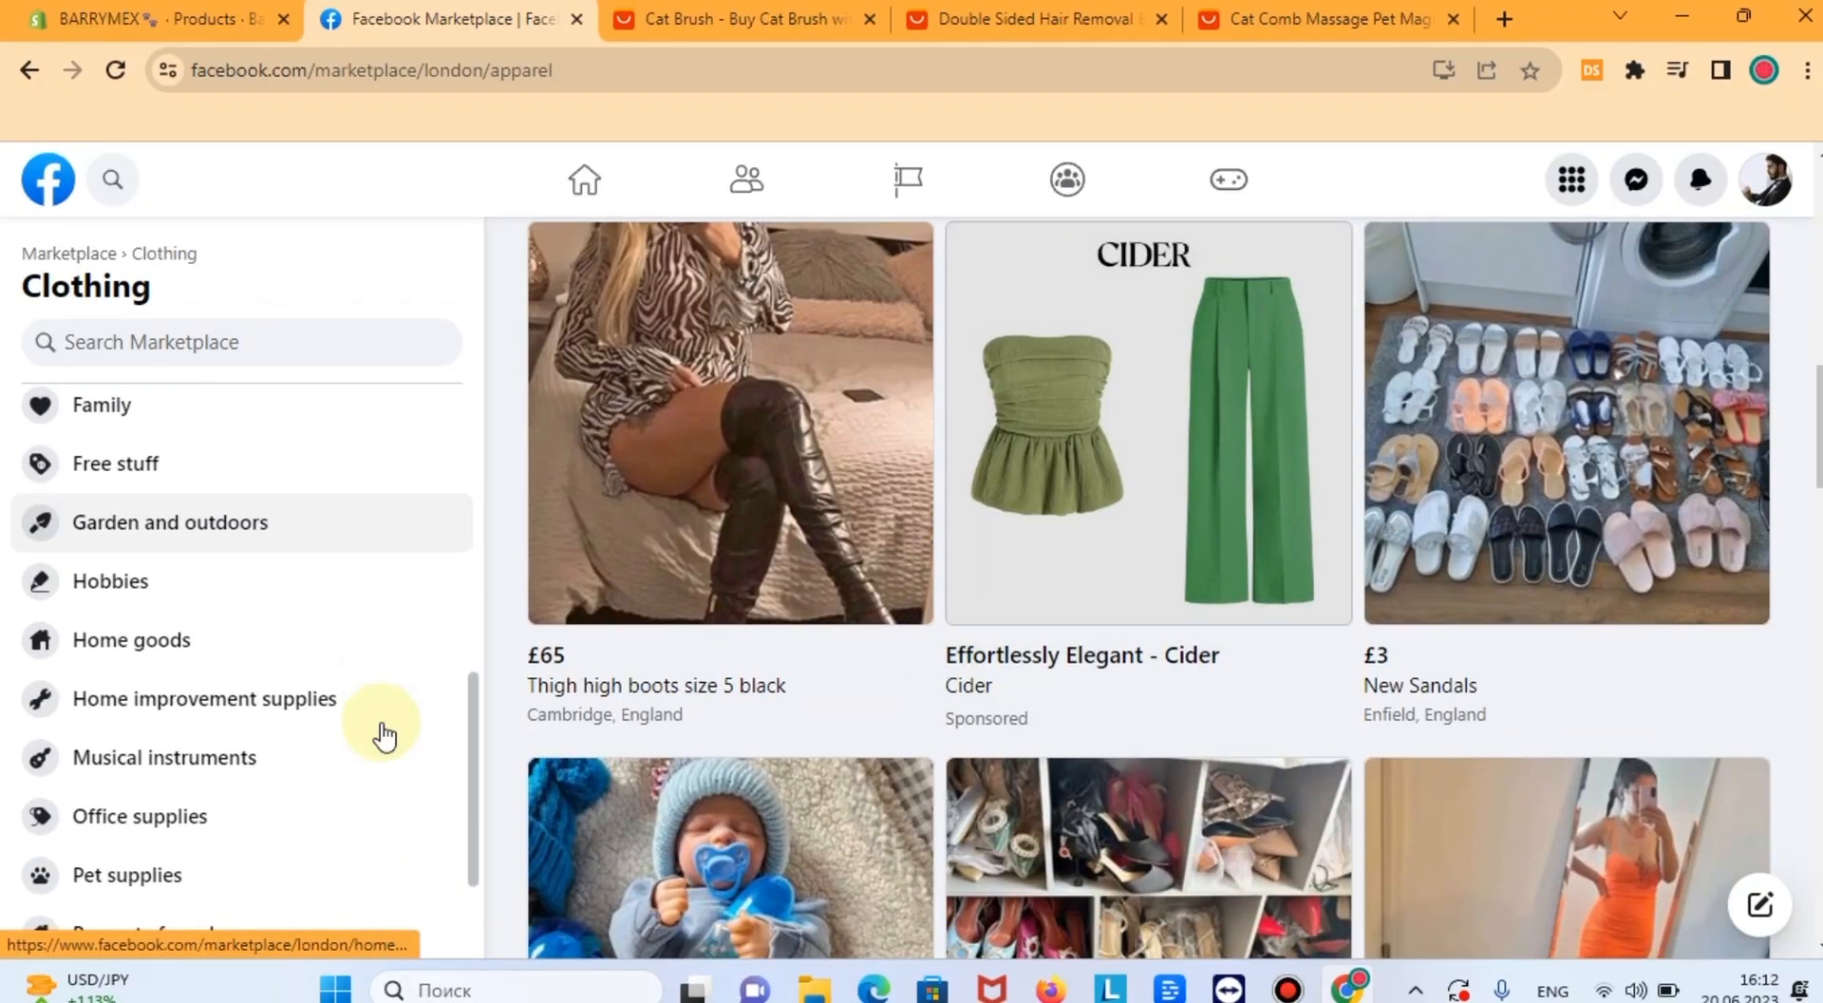
click(144, 697)
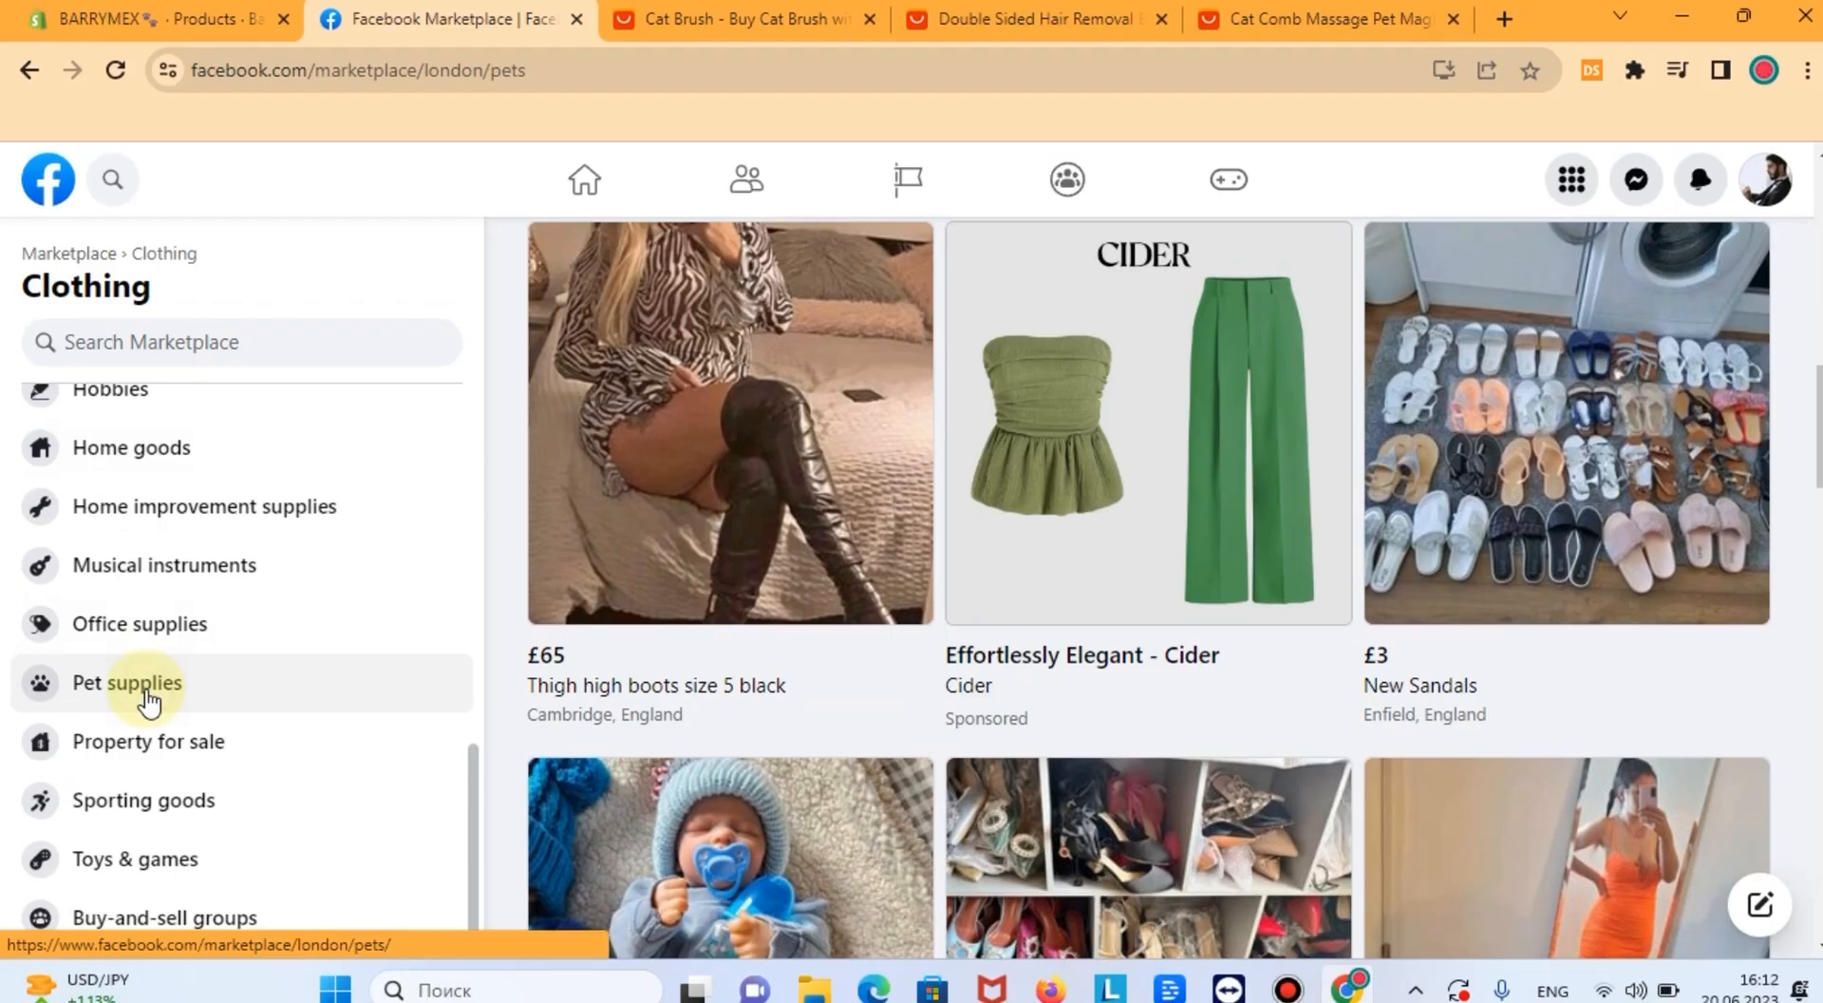
scroll(744, 687, down, 10)
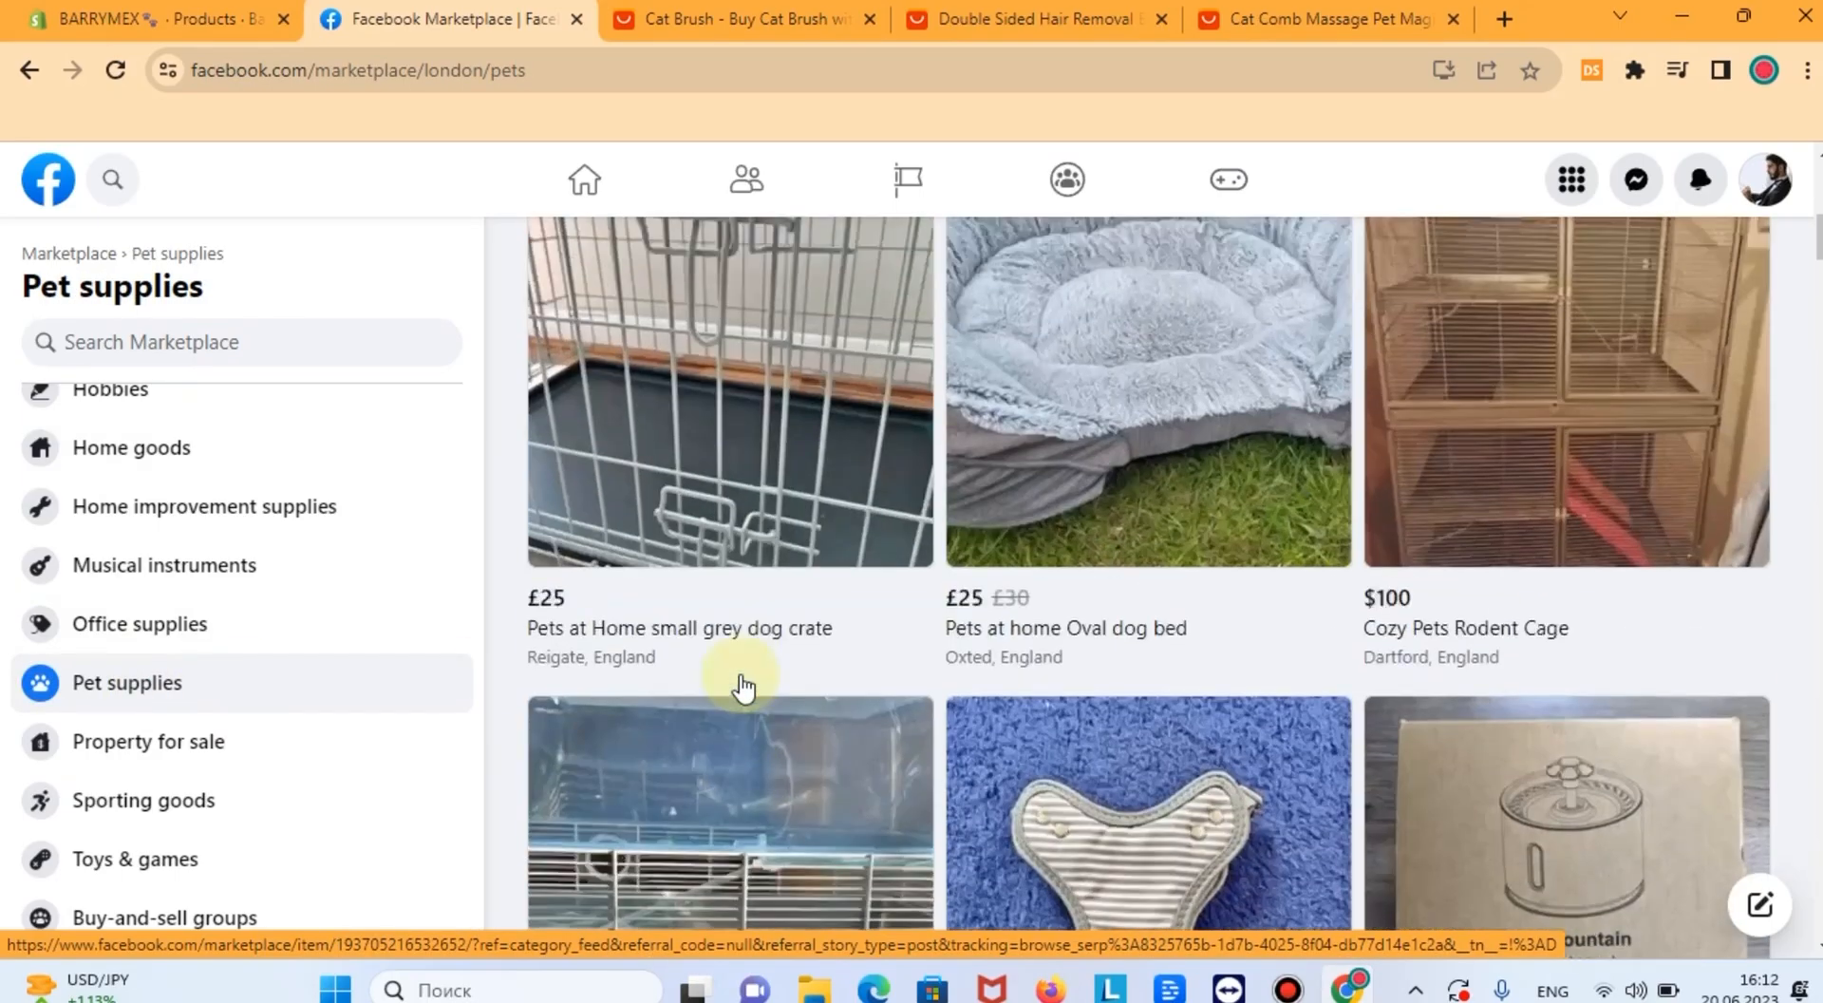
scroll(745, 684, up, 3)
scroll(24, 525, up, 10)
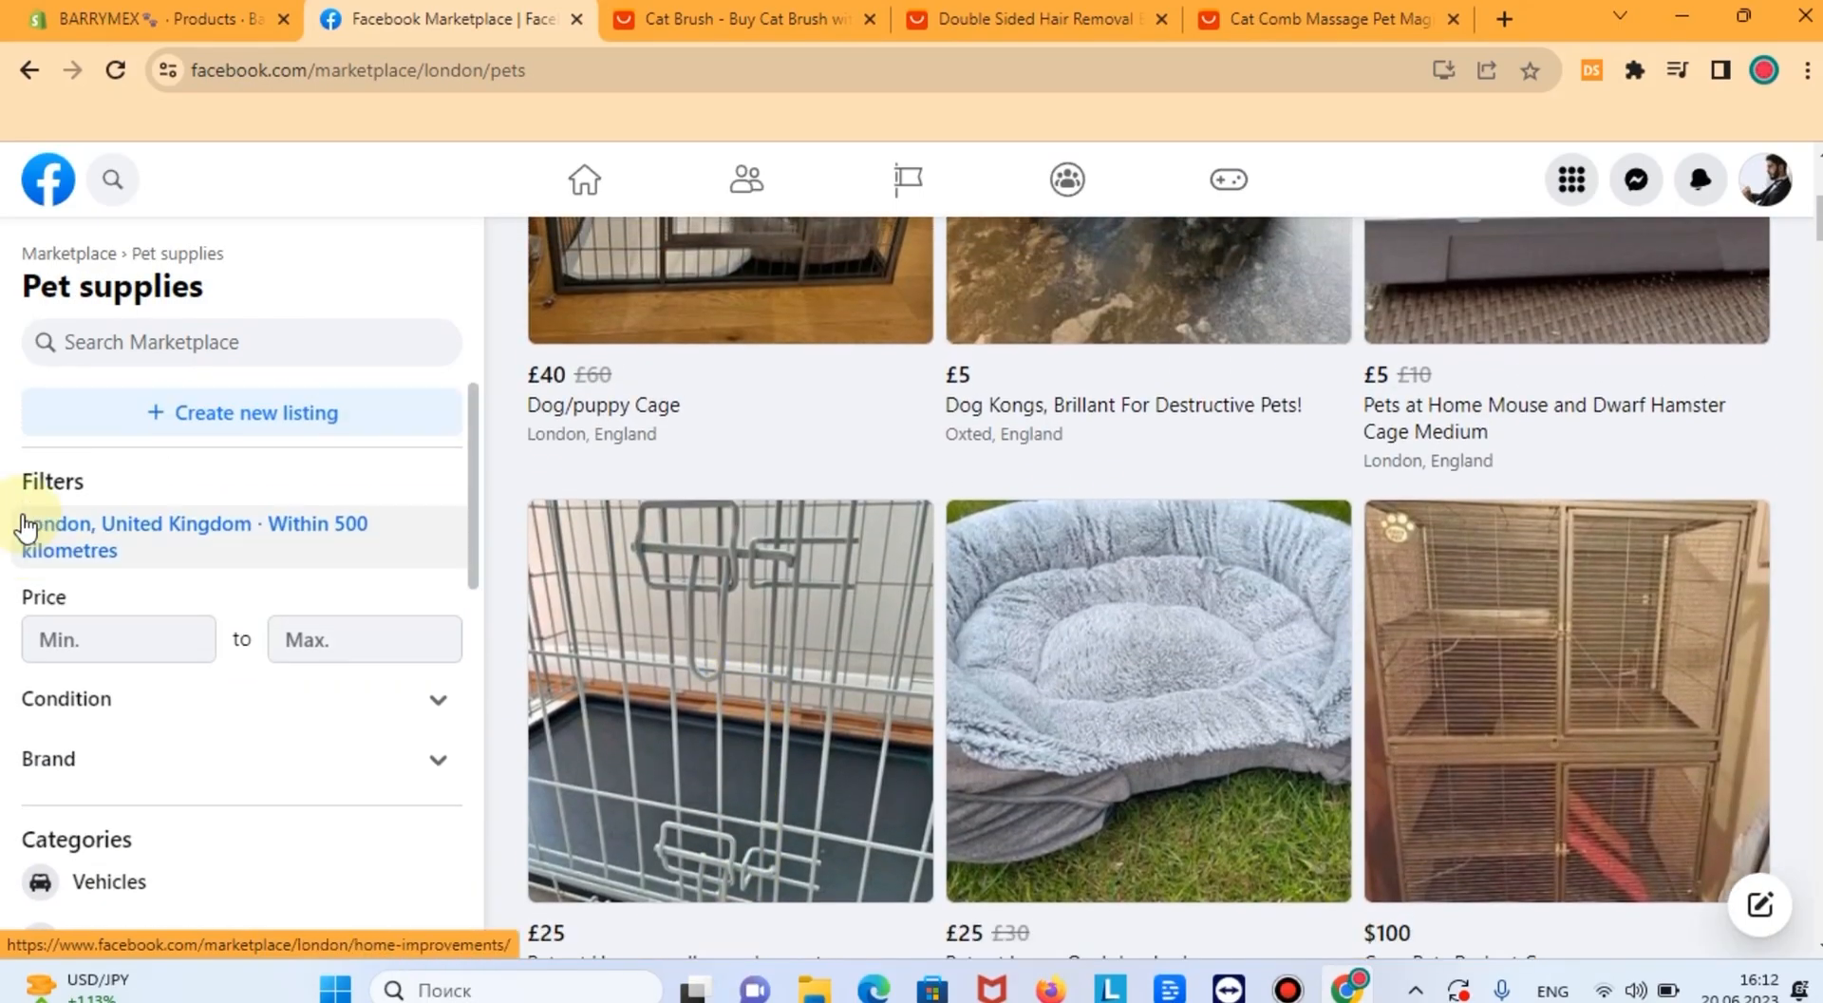
Step: Create a new Marketplace listing of type Item for sale
click(188, 427)
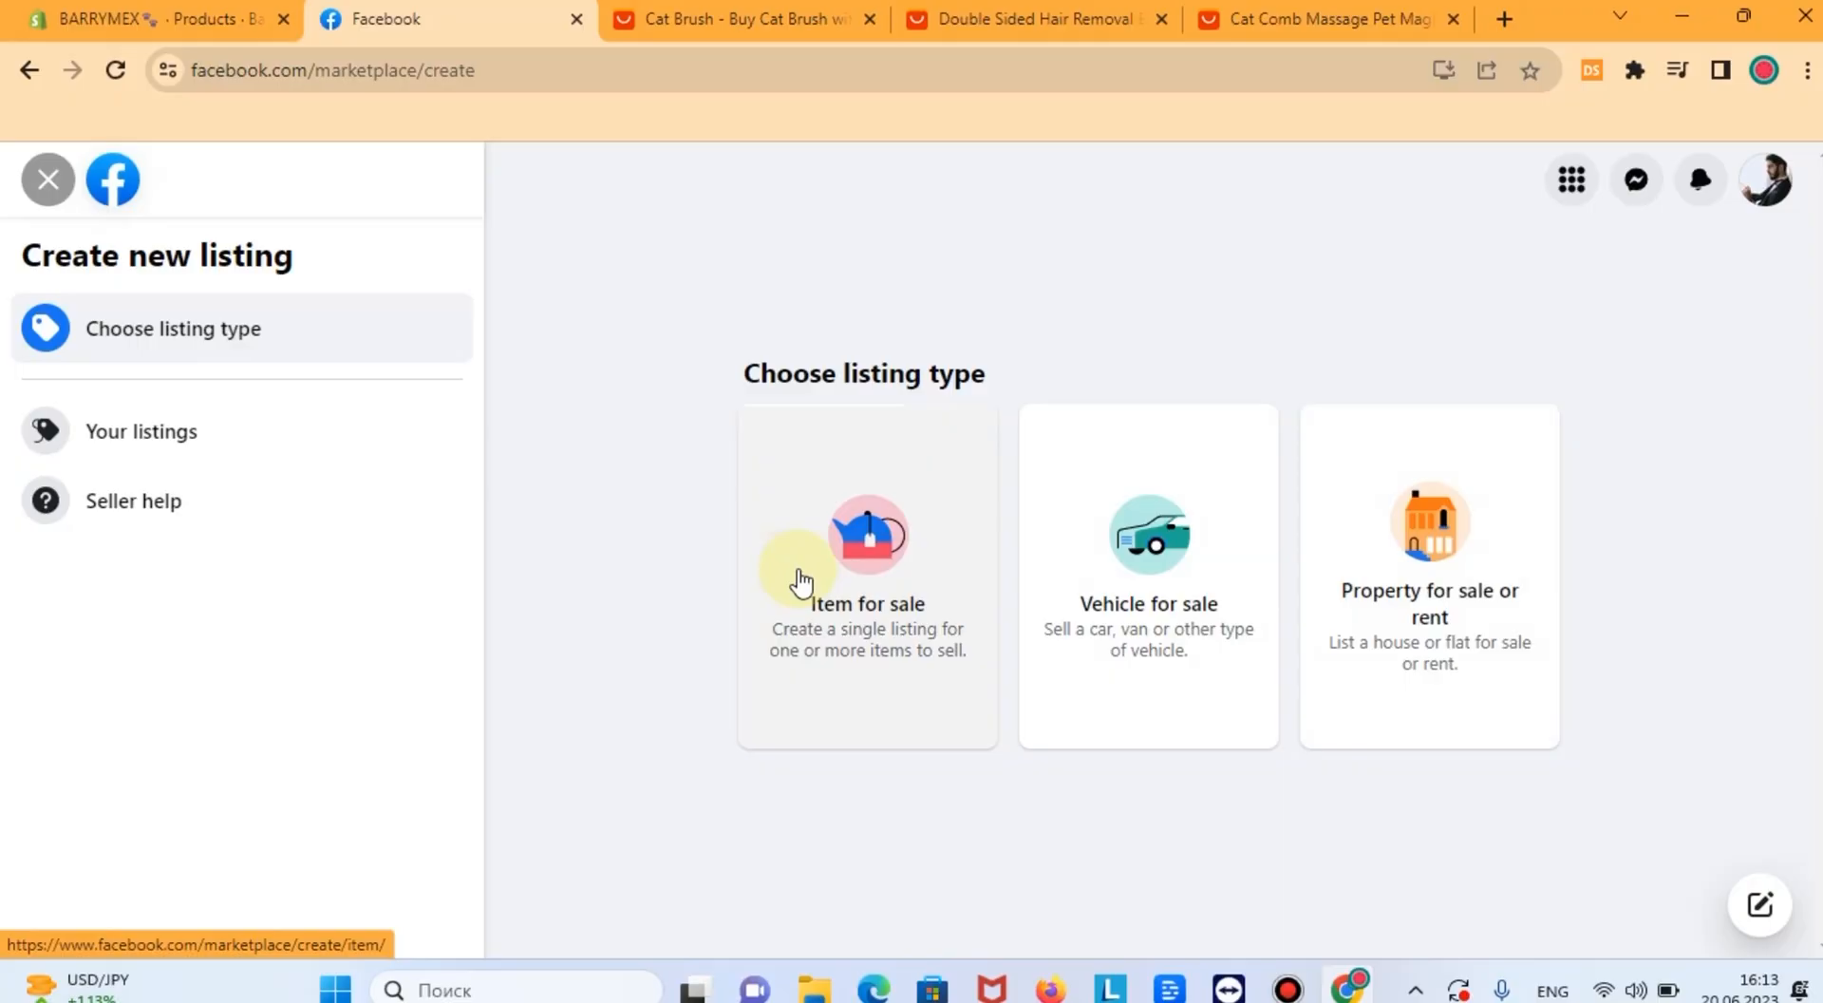
click(801, 569)
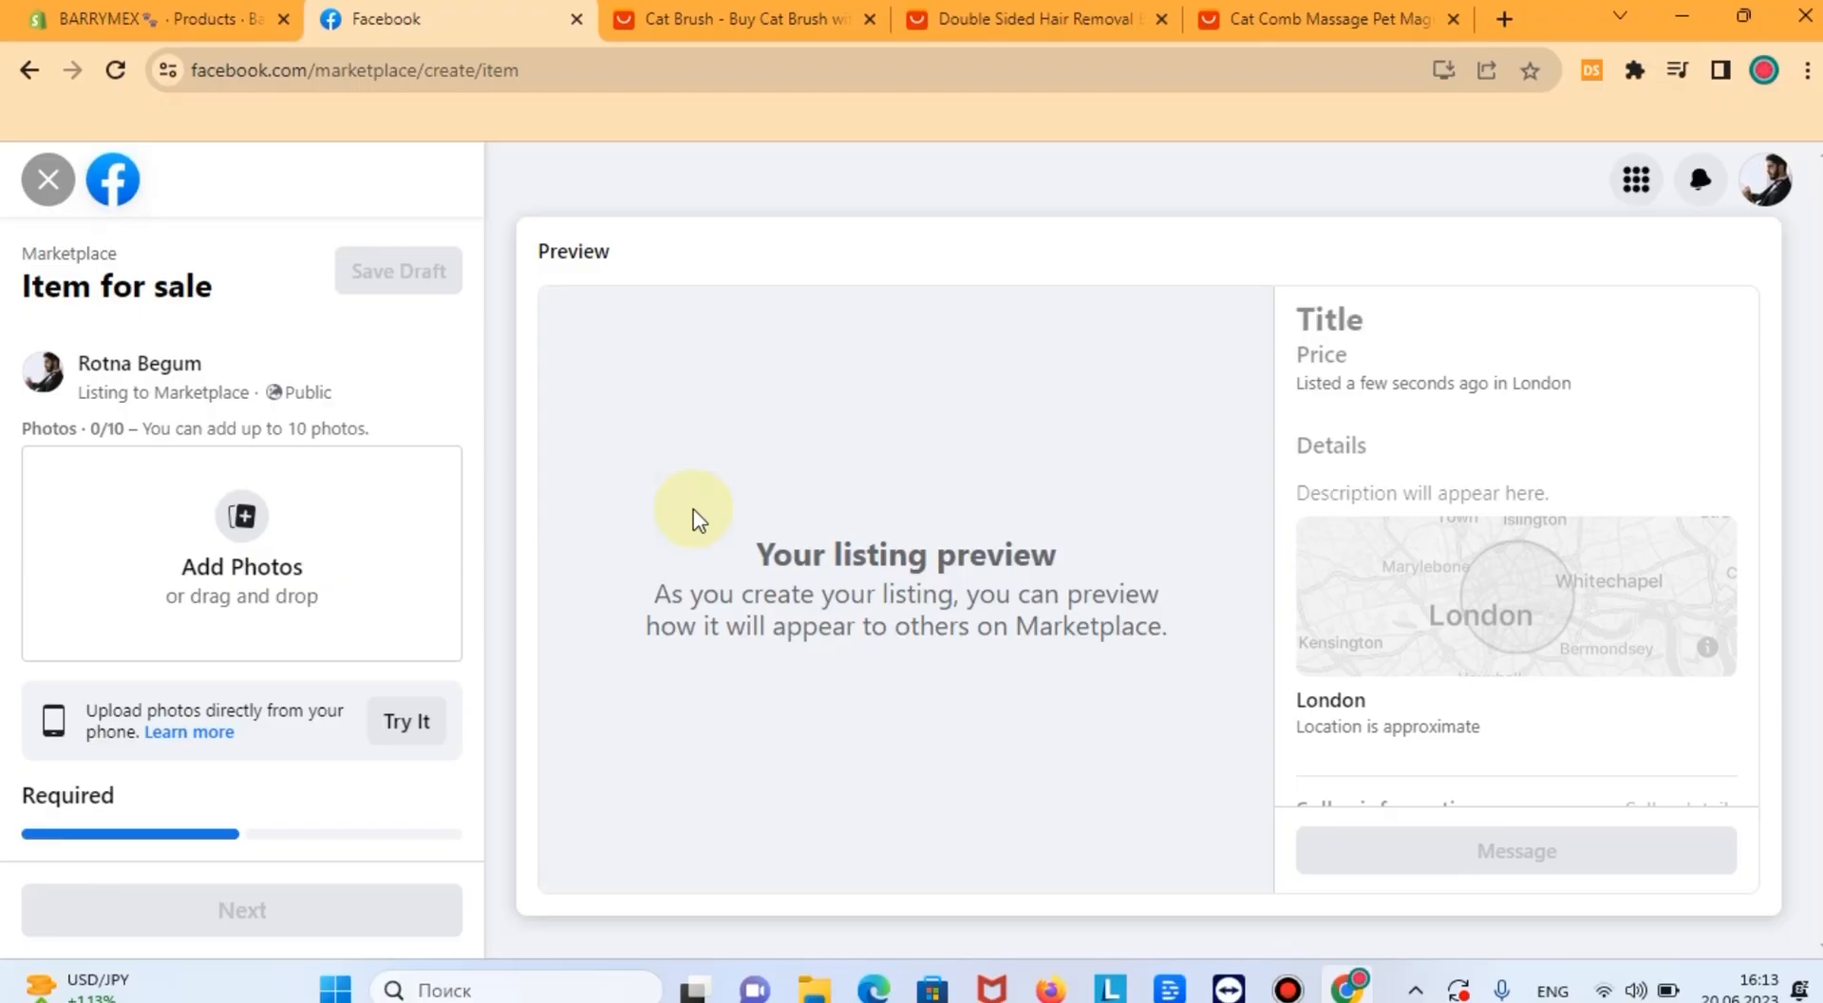
Step: Upload the four cat brush images from the Загрузки (Downloads) folder as listing photos
click(180, 567)
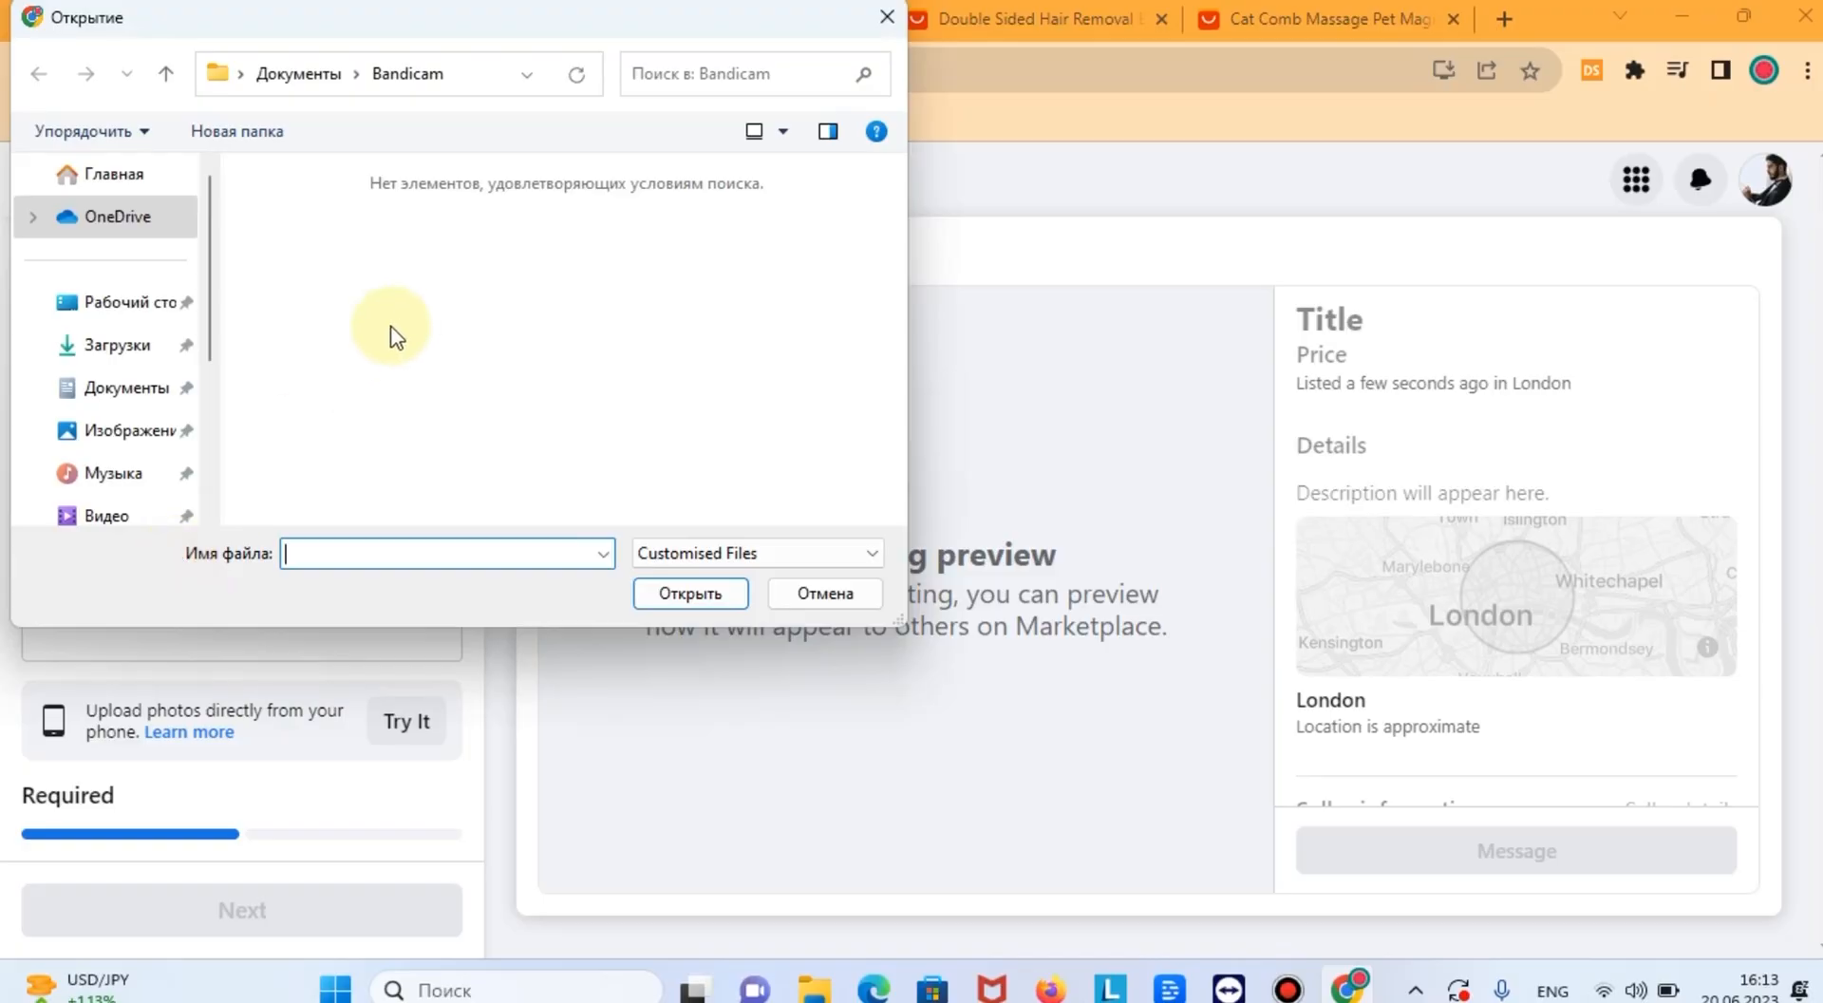
click(134, 345)
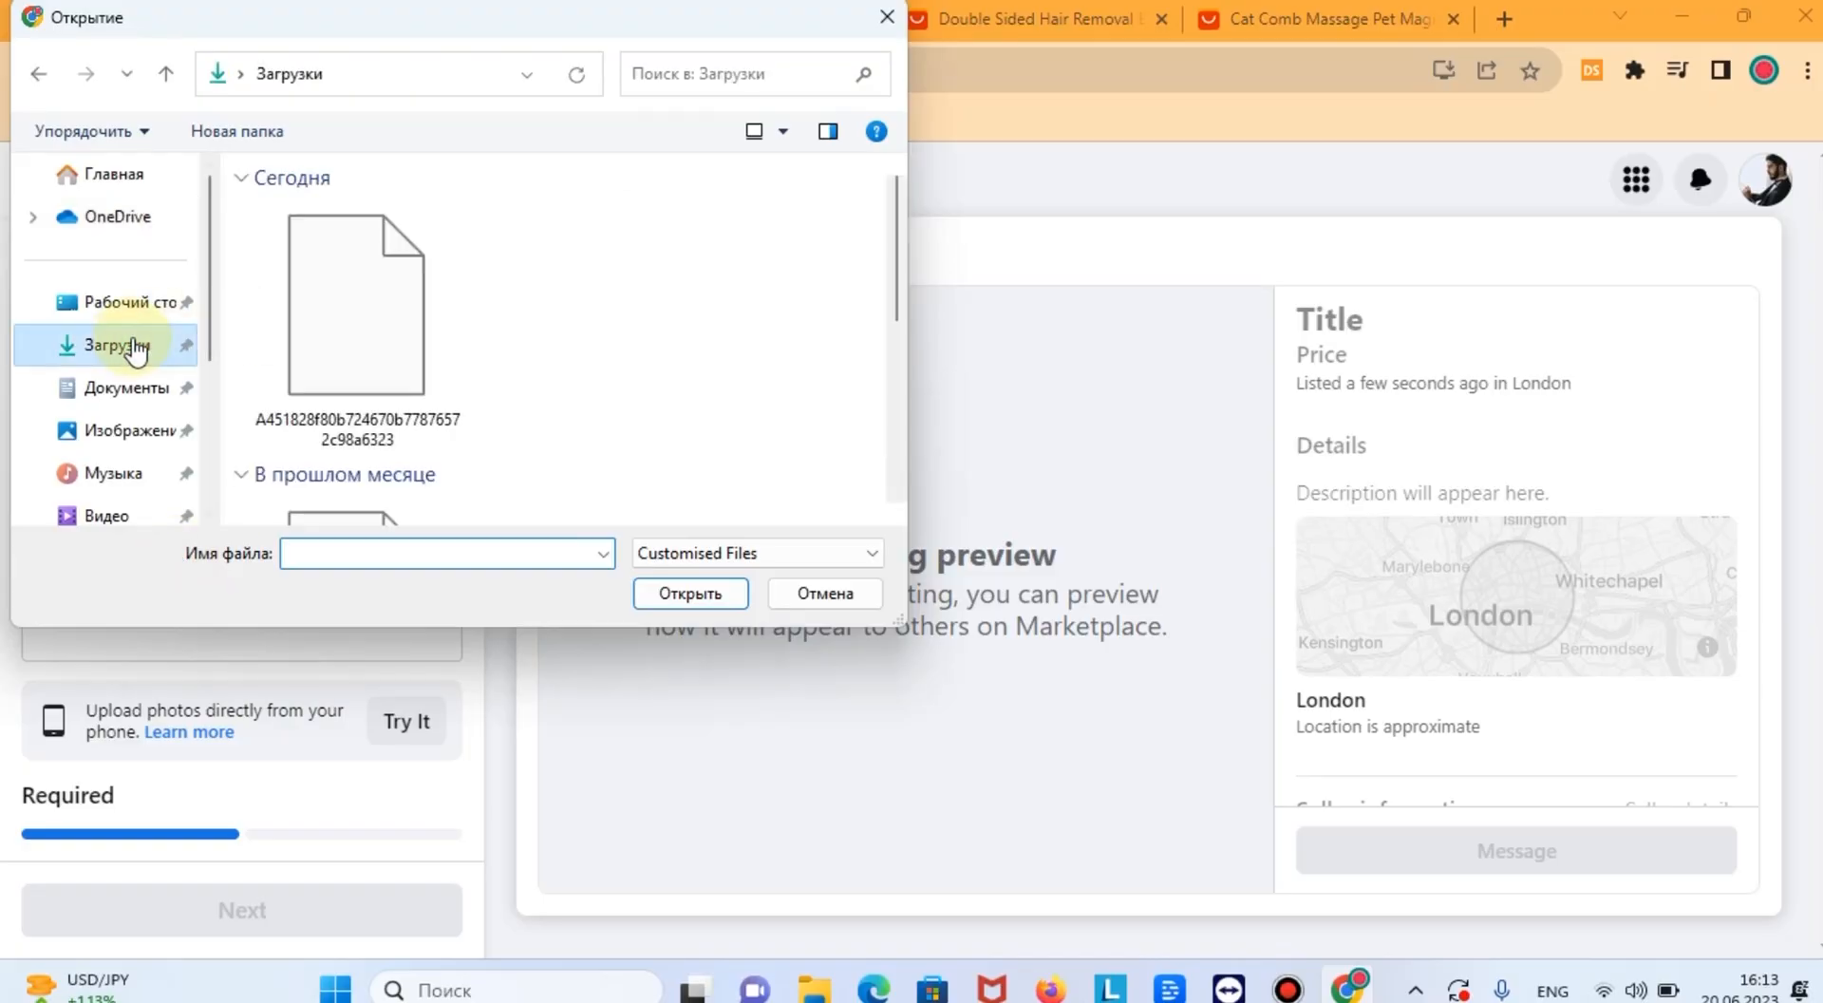
click(342, 296)
ctrl+click(784, 296)
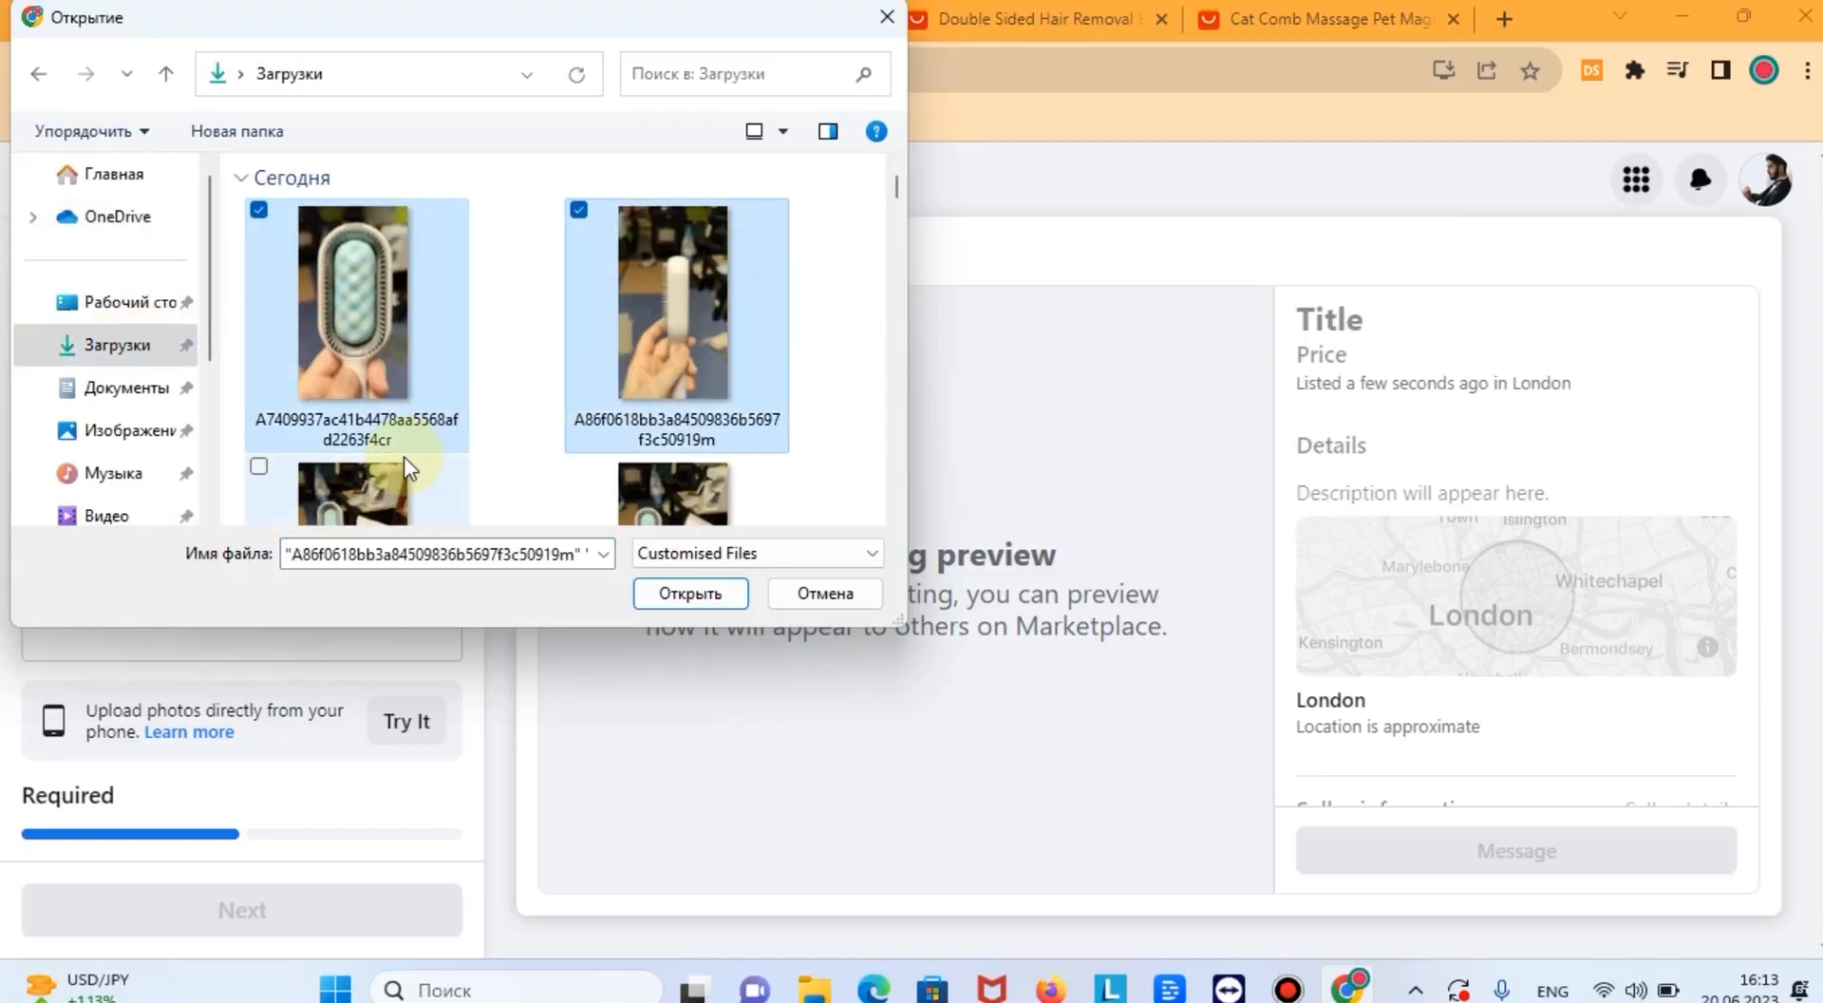
ctrl+click(403, 458)
scroll(532, 470, down, 2)
ctrl+click(714, 406)
click(687, 591)
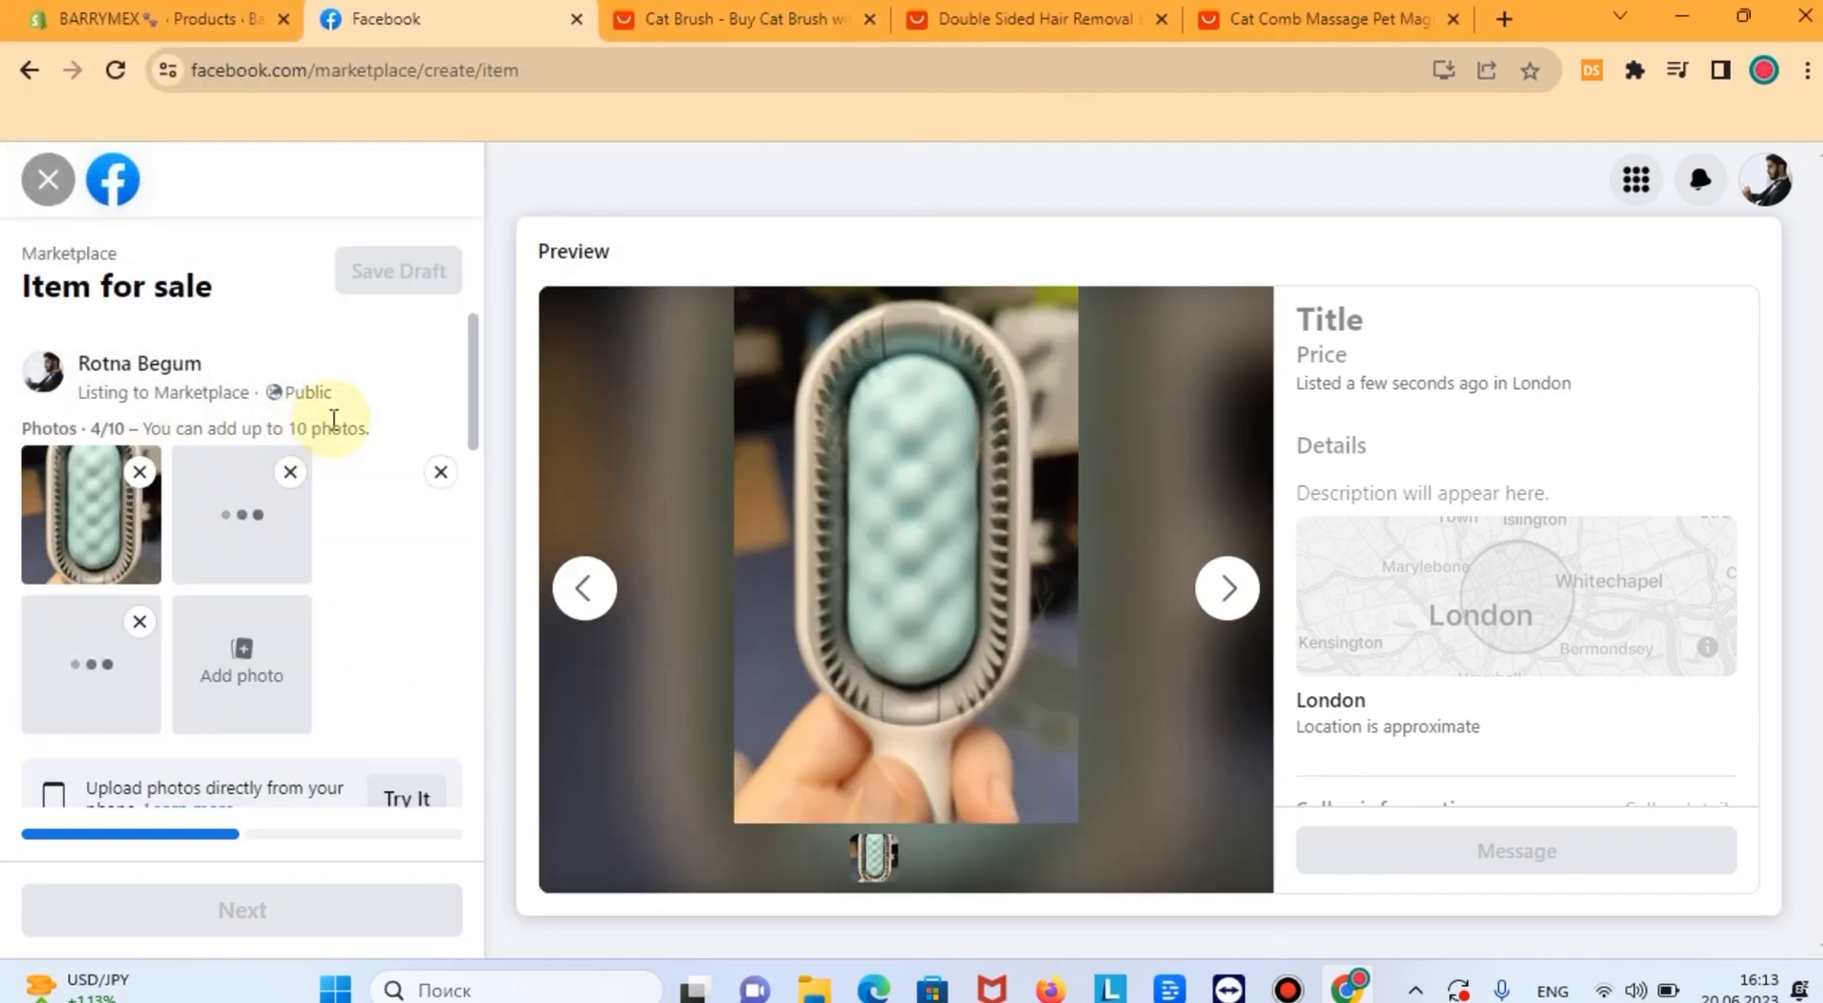
Step: Cycle through all four brush photos in the listing preview, then scroll down to the Title field
click(1246, 596)
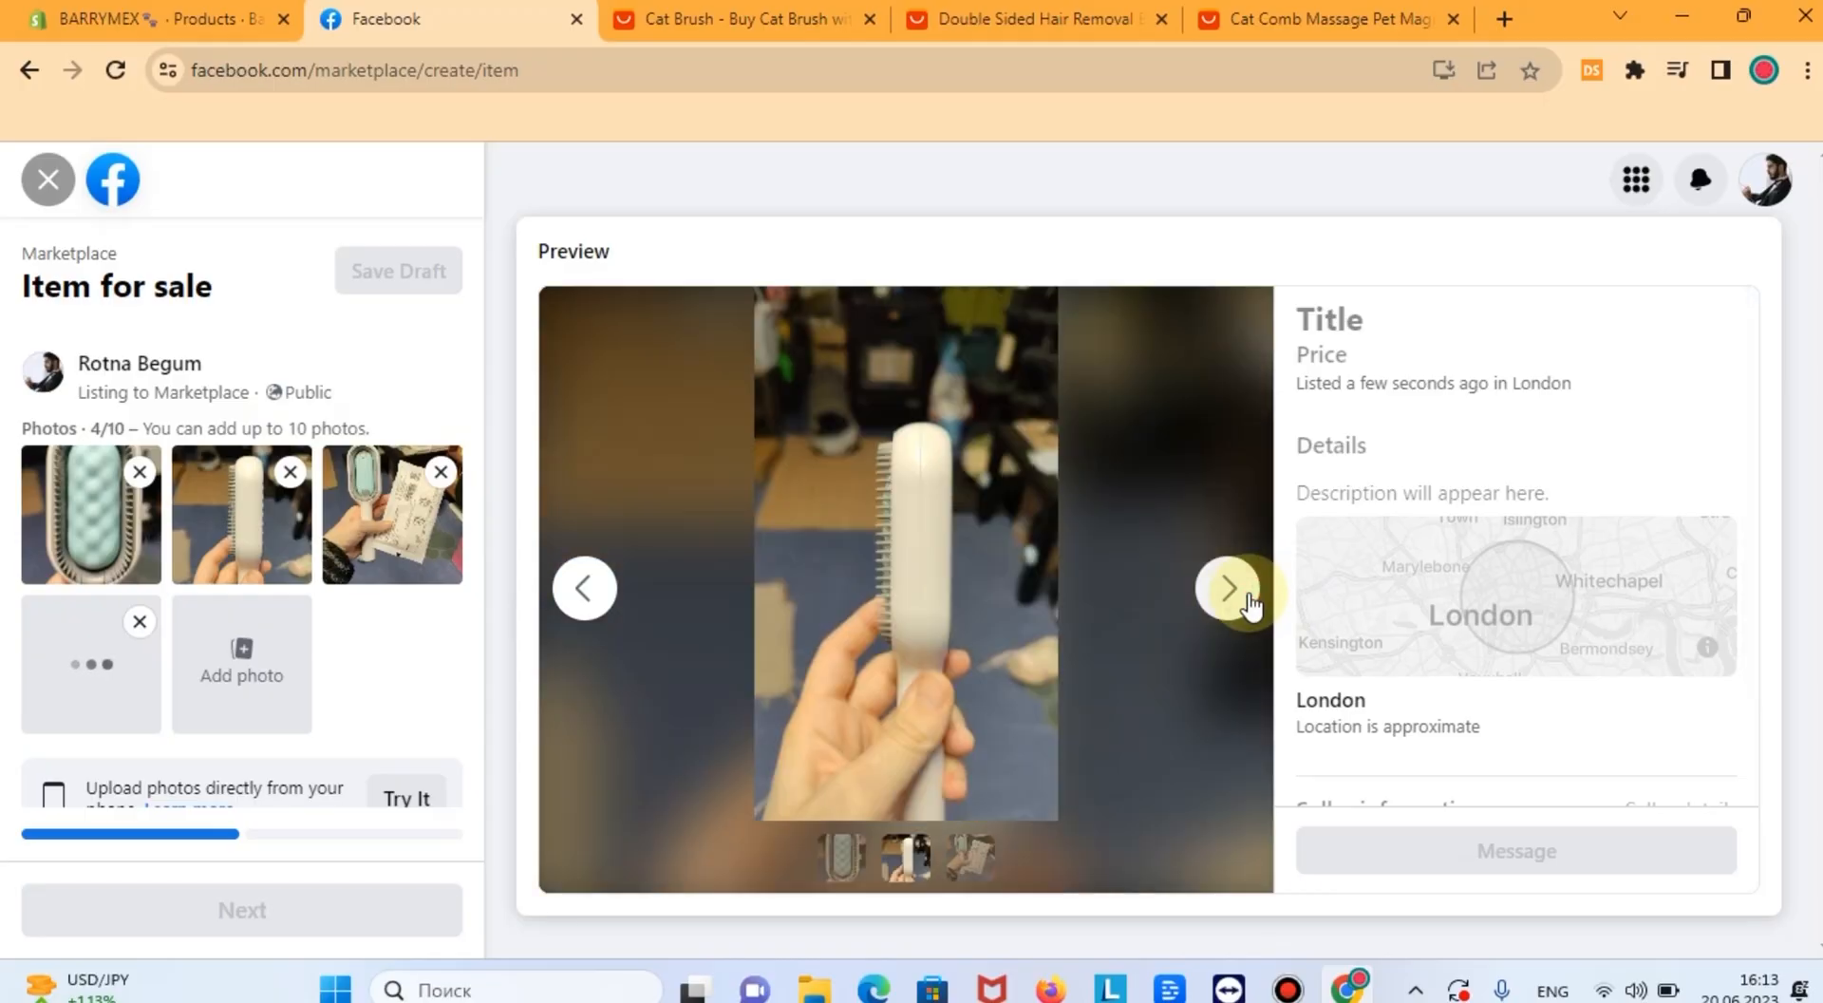
click(1250, 598)
click(1250, 598)
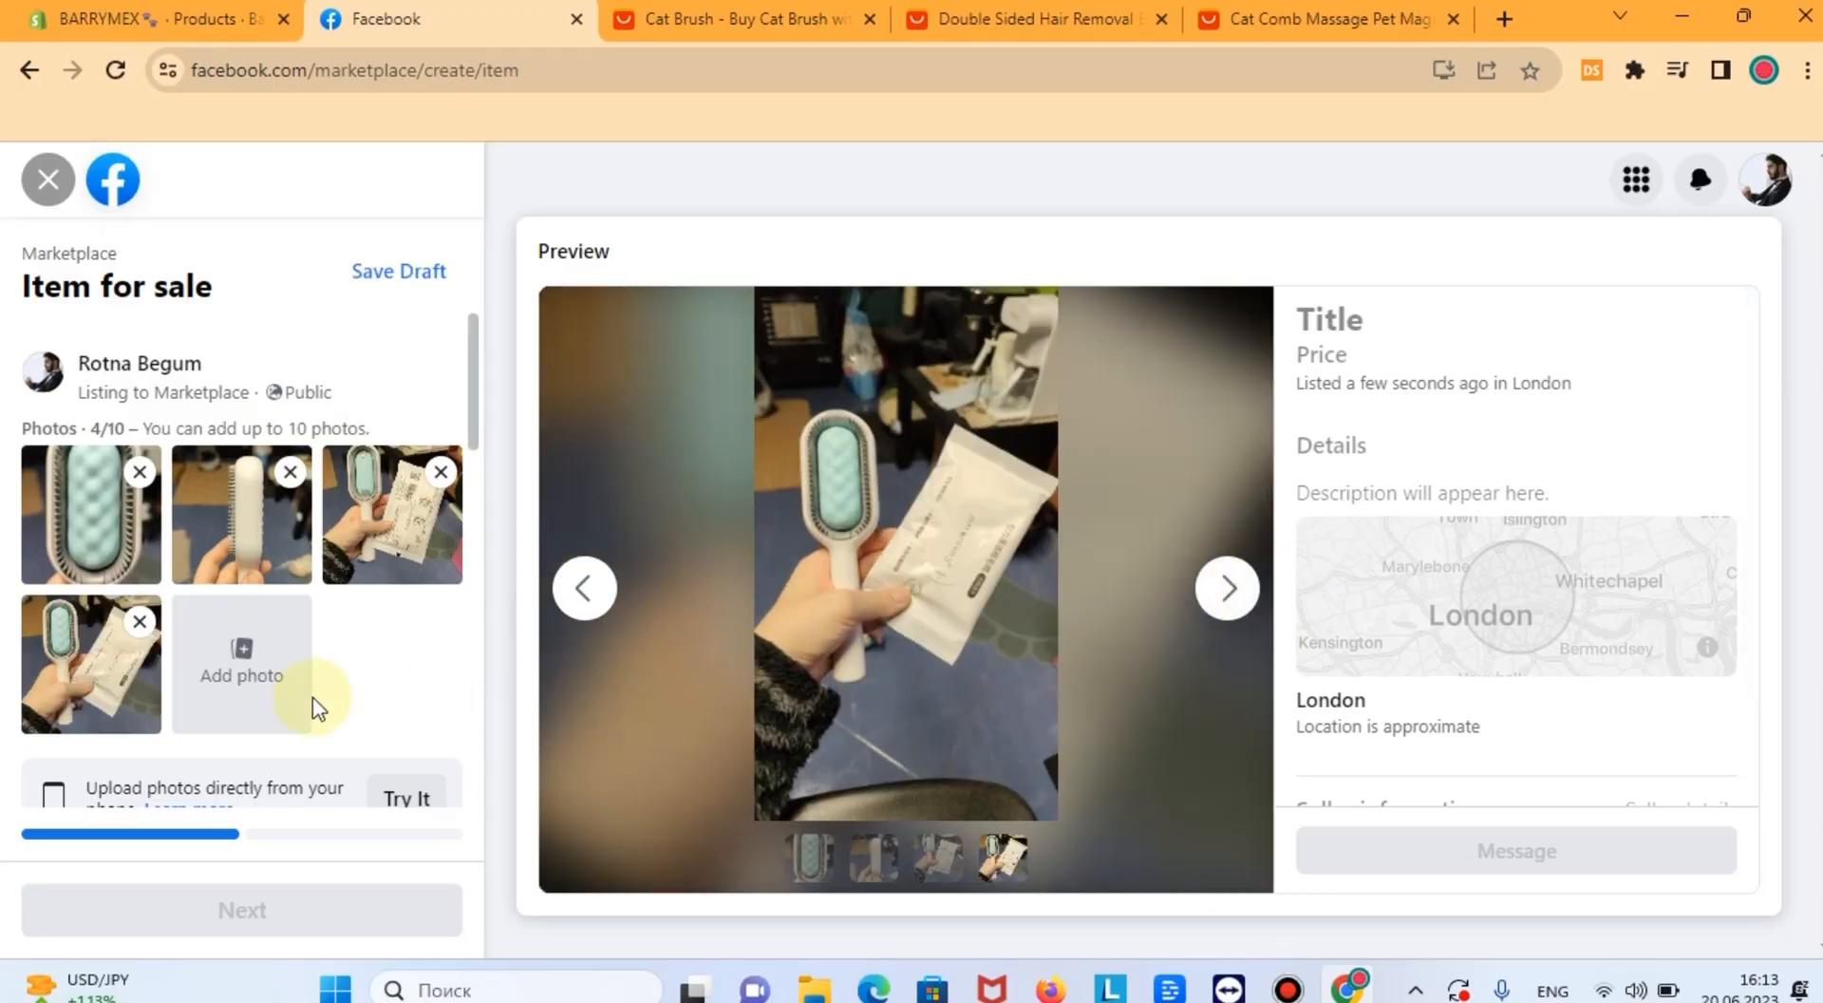
scroll(387, 700, down, 2)
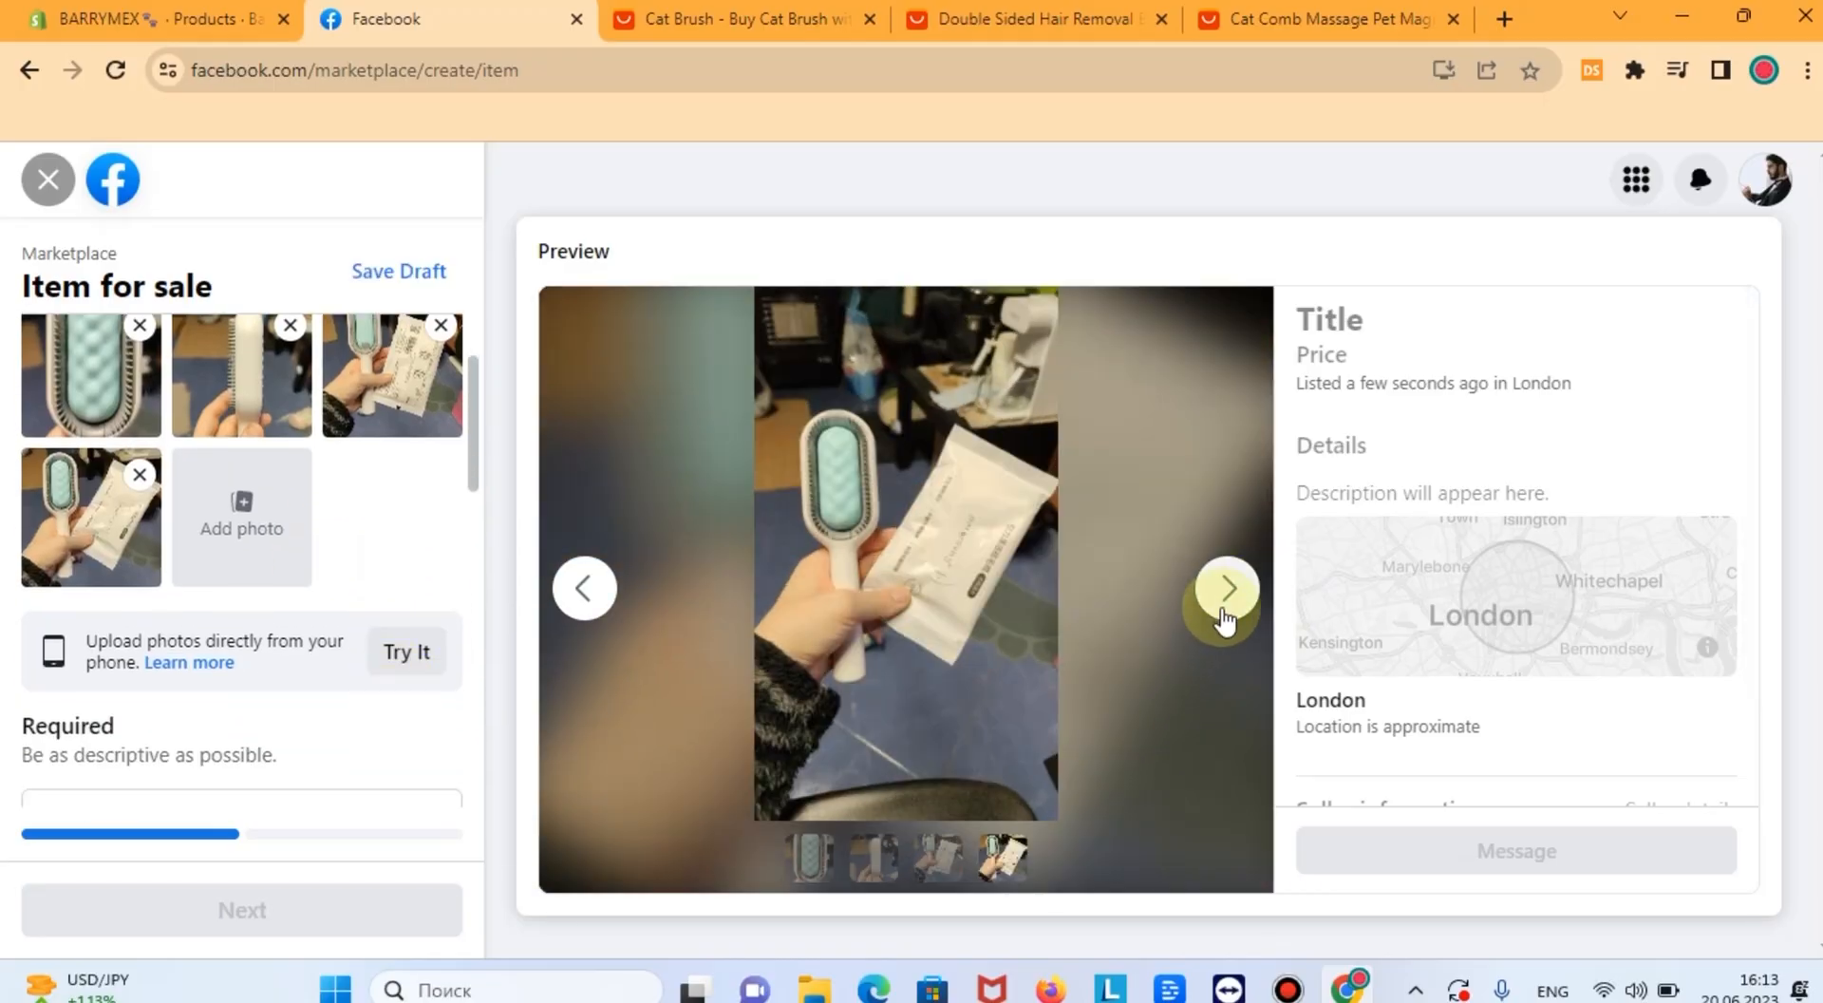
click(1228, 593)
click(1230, 593)
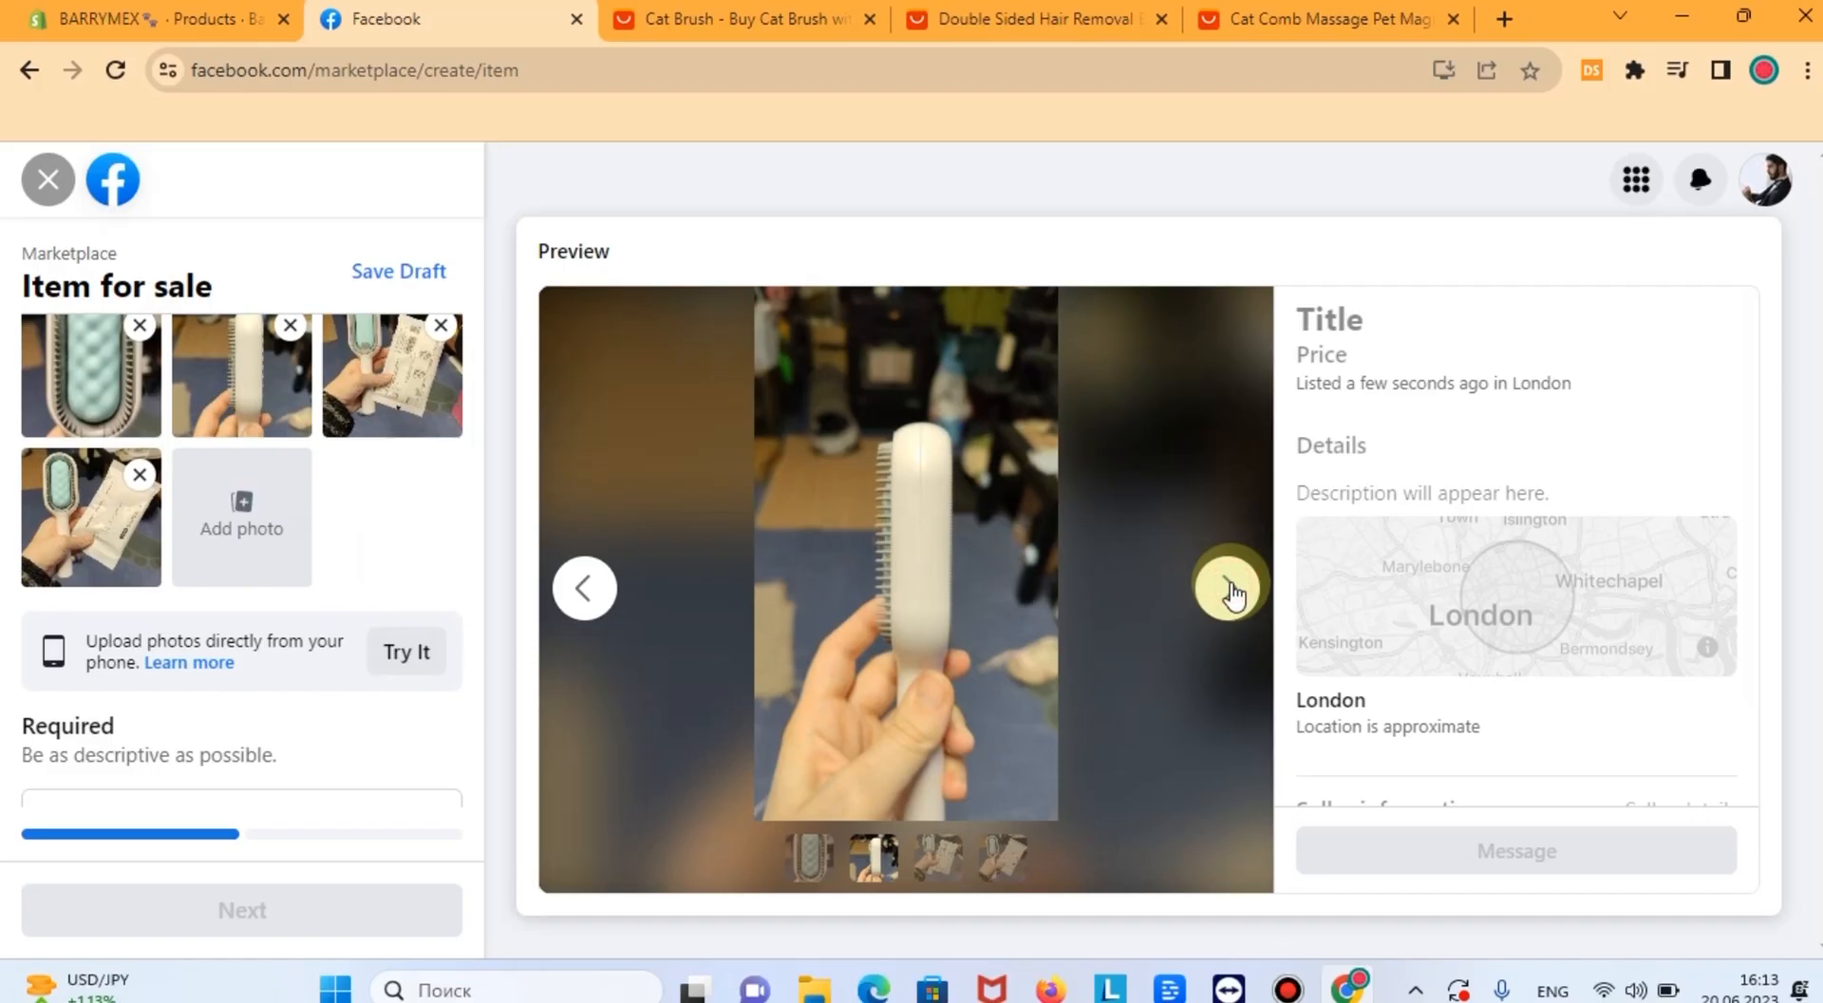
click(1229, 586)
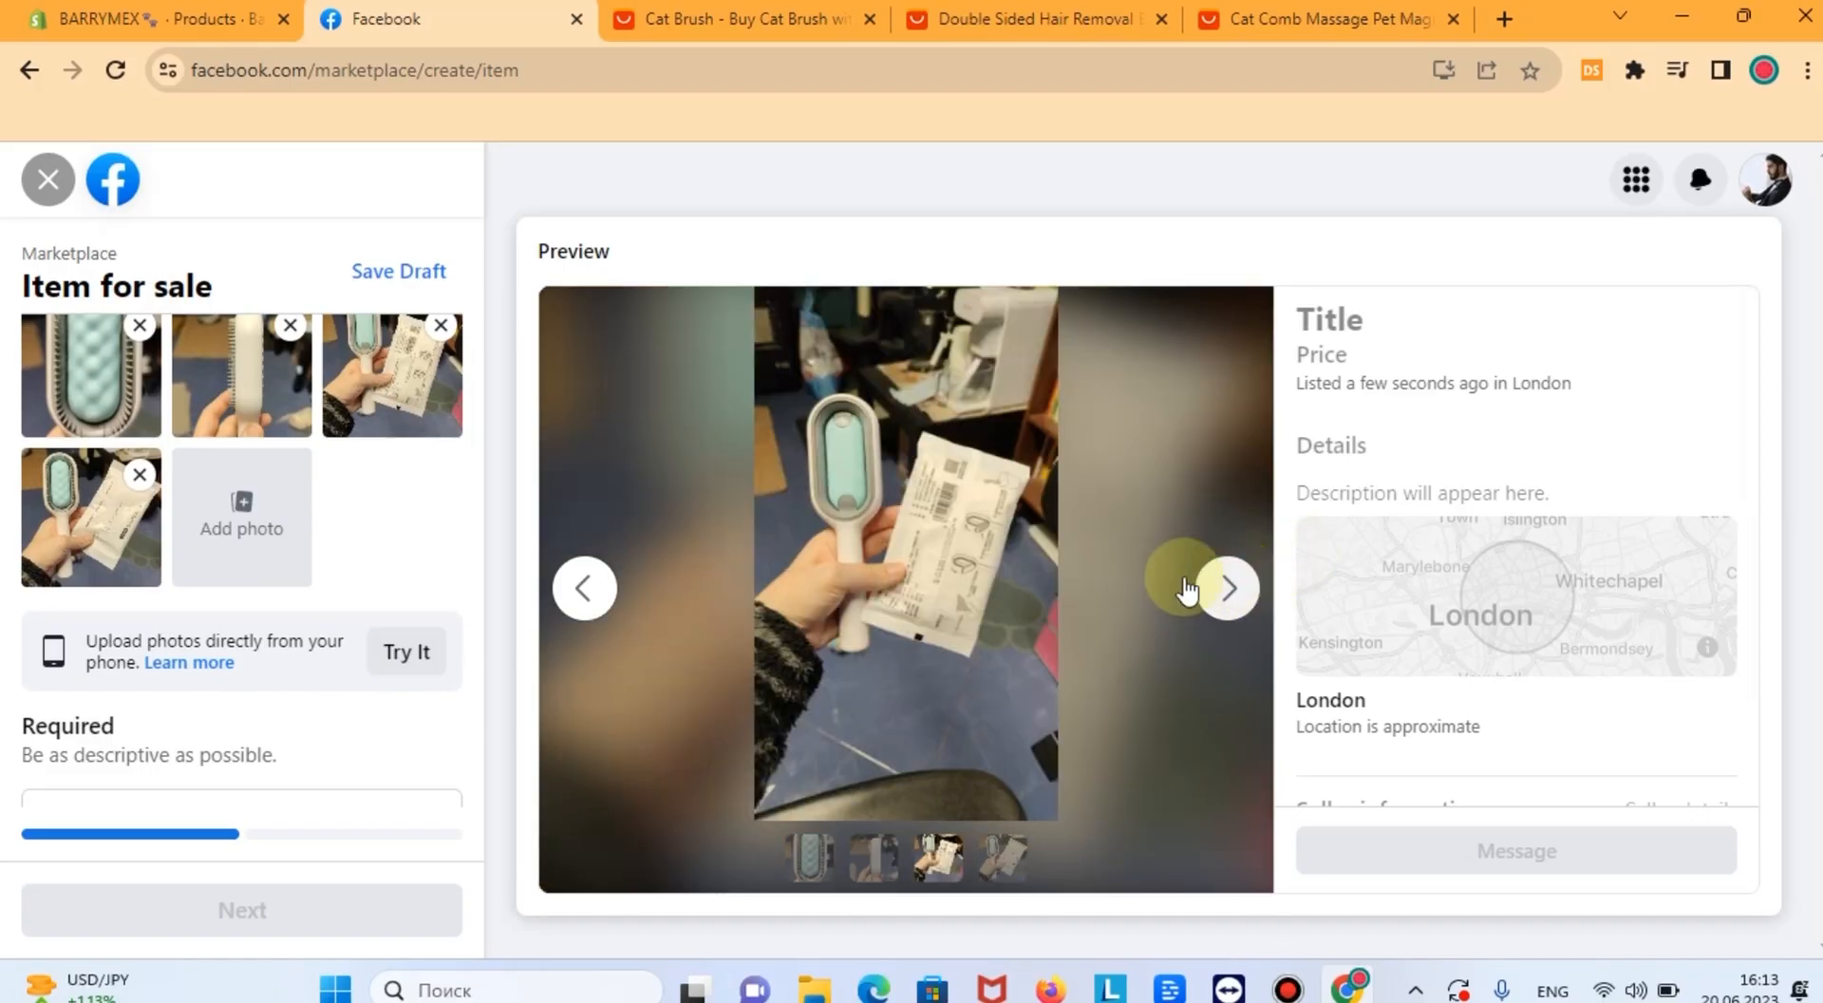
scroll(193, 755, down, 1)
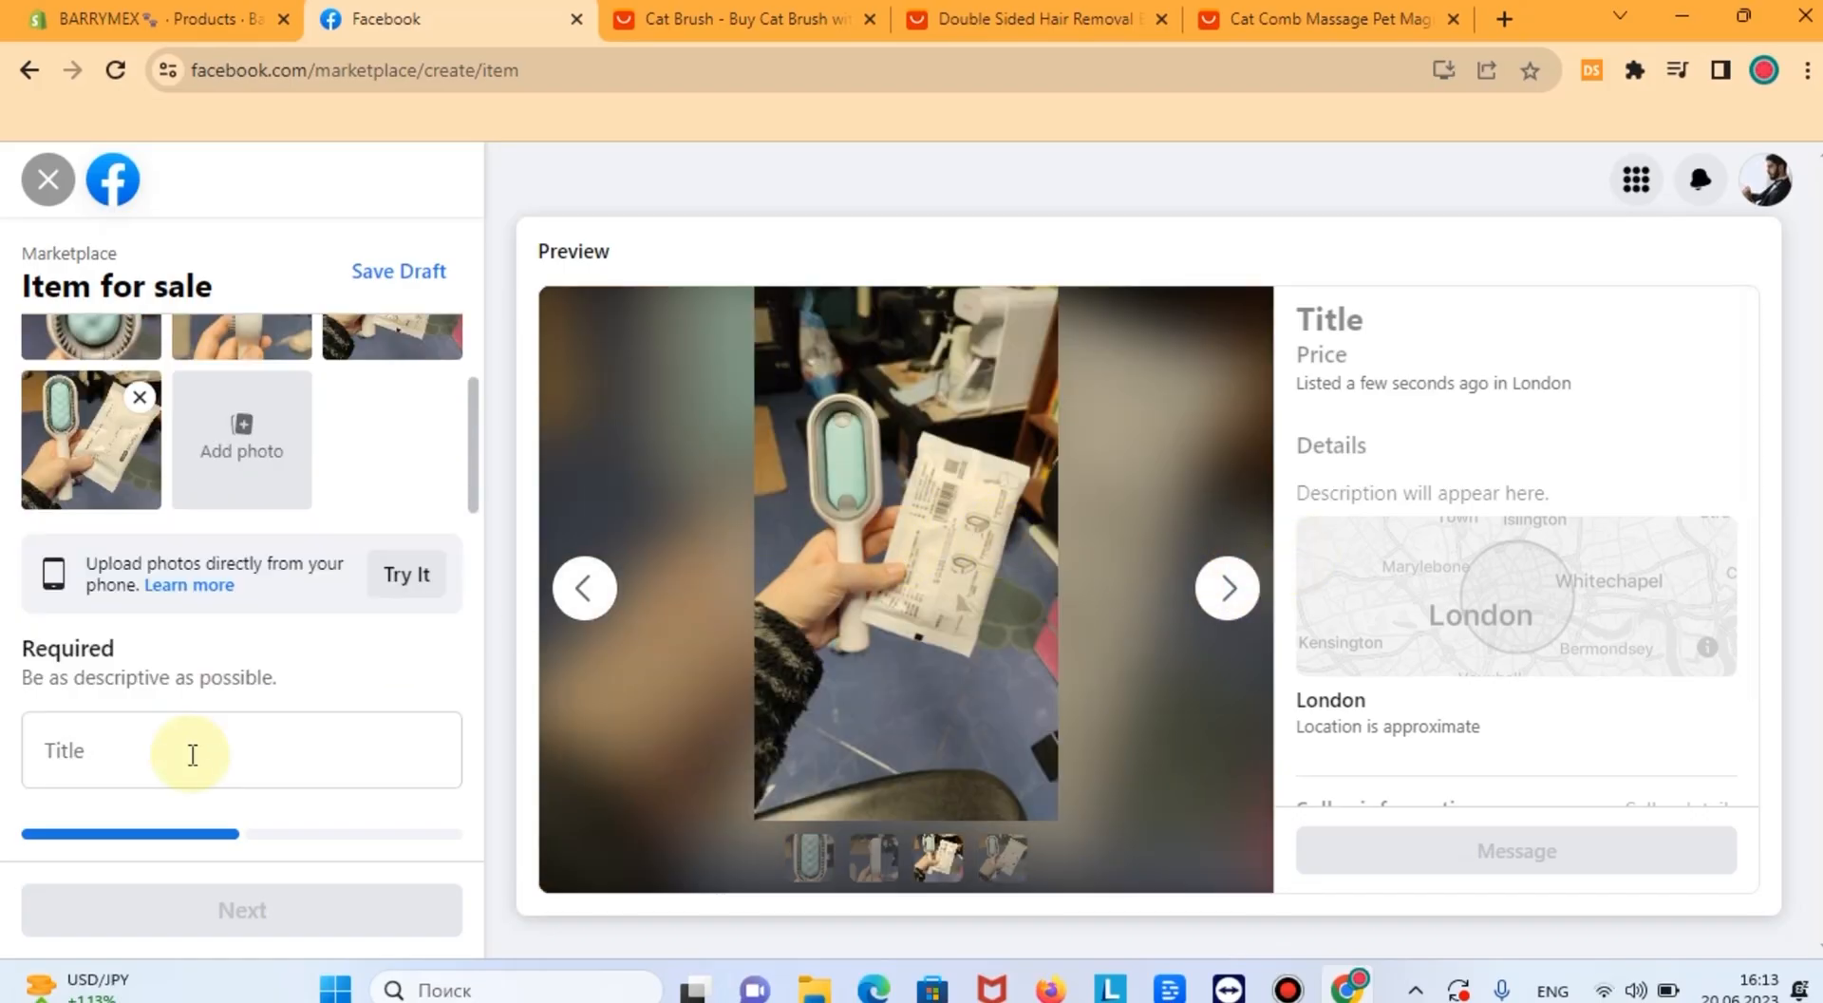
scroll(193, 754, down, 3)
scroll(355, 725, up, 4)
scroll(326, 750, down, 3)
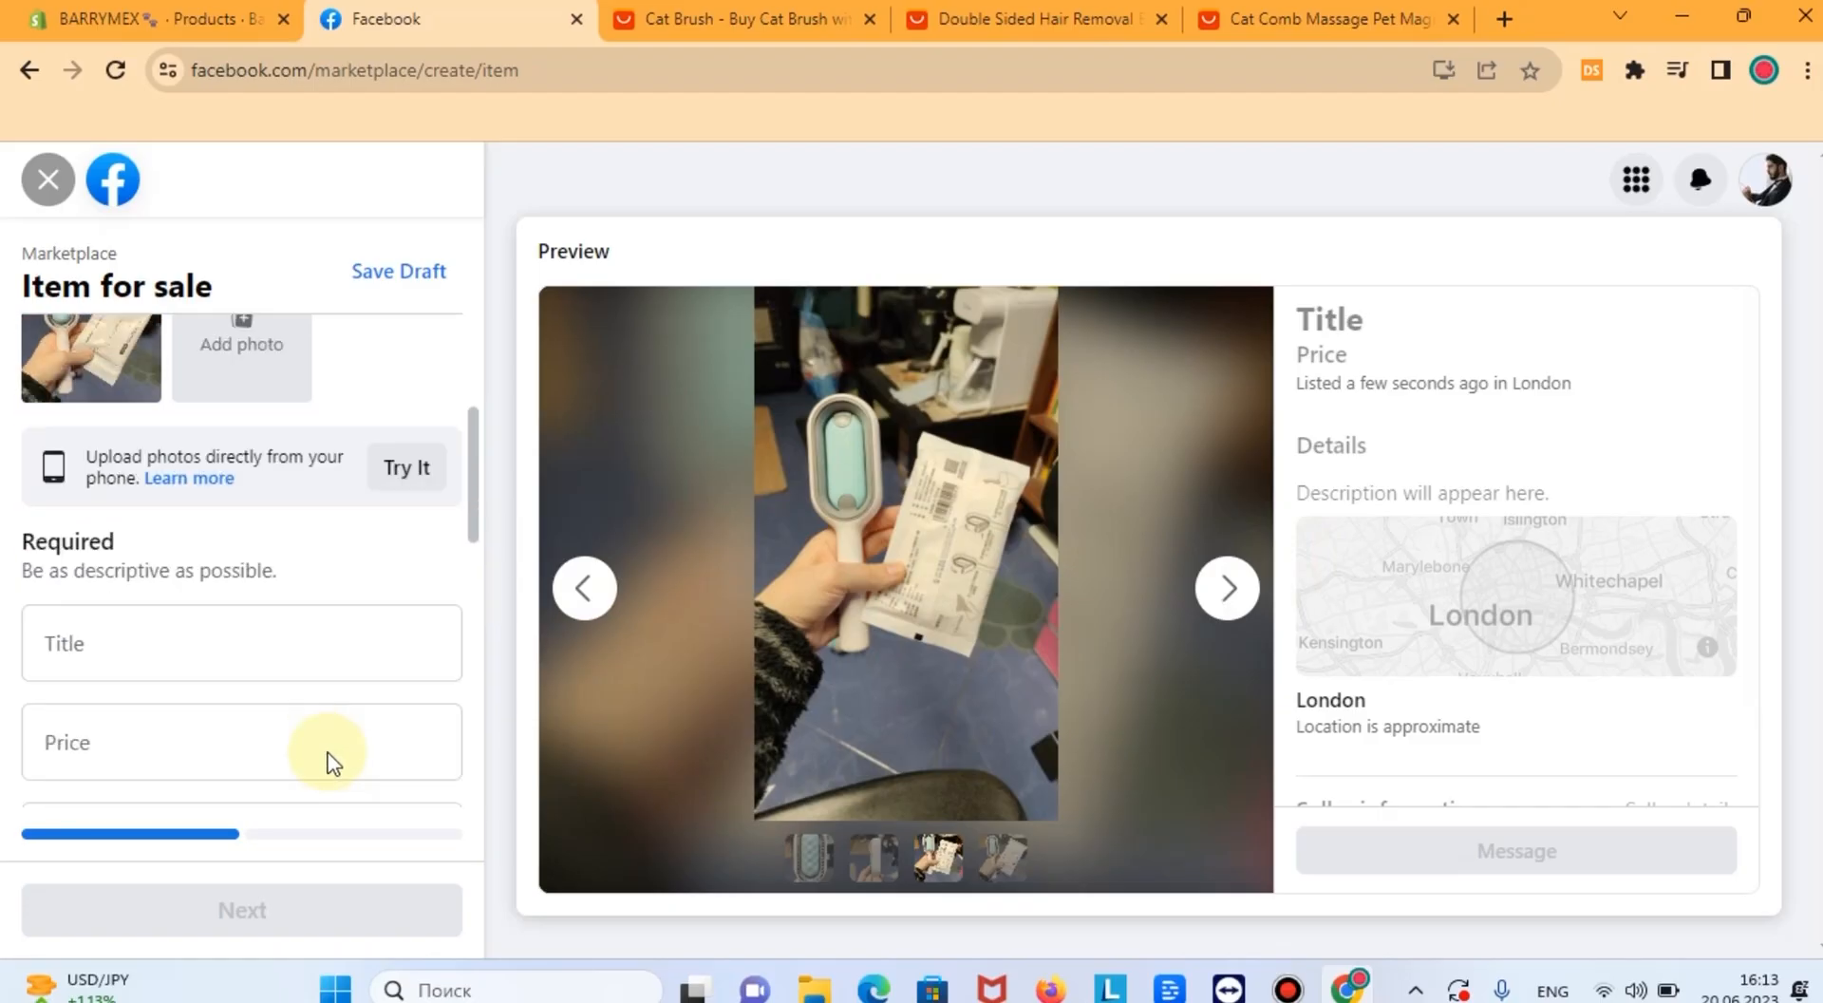
Step: Enter 'Cat Brush' as the listing title, correcting a typo
click(167, 542)
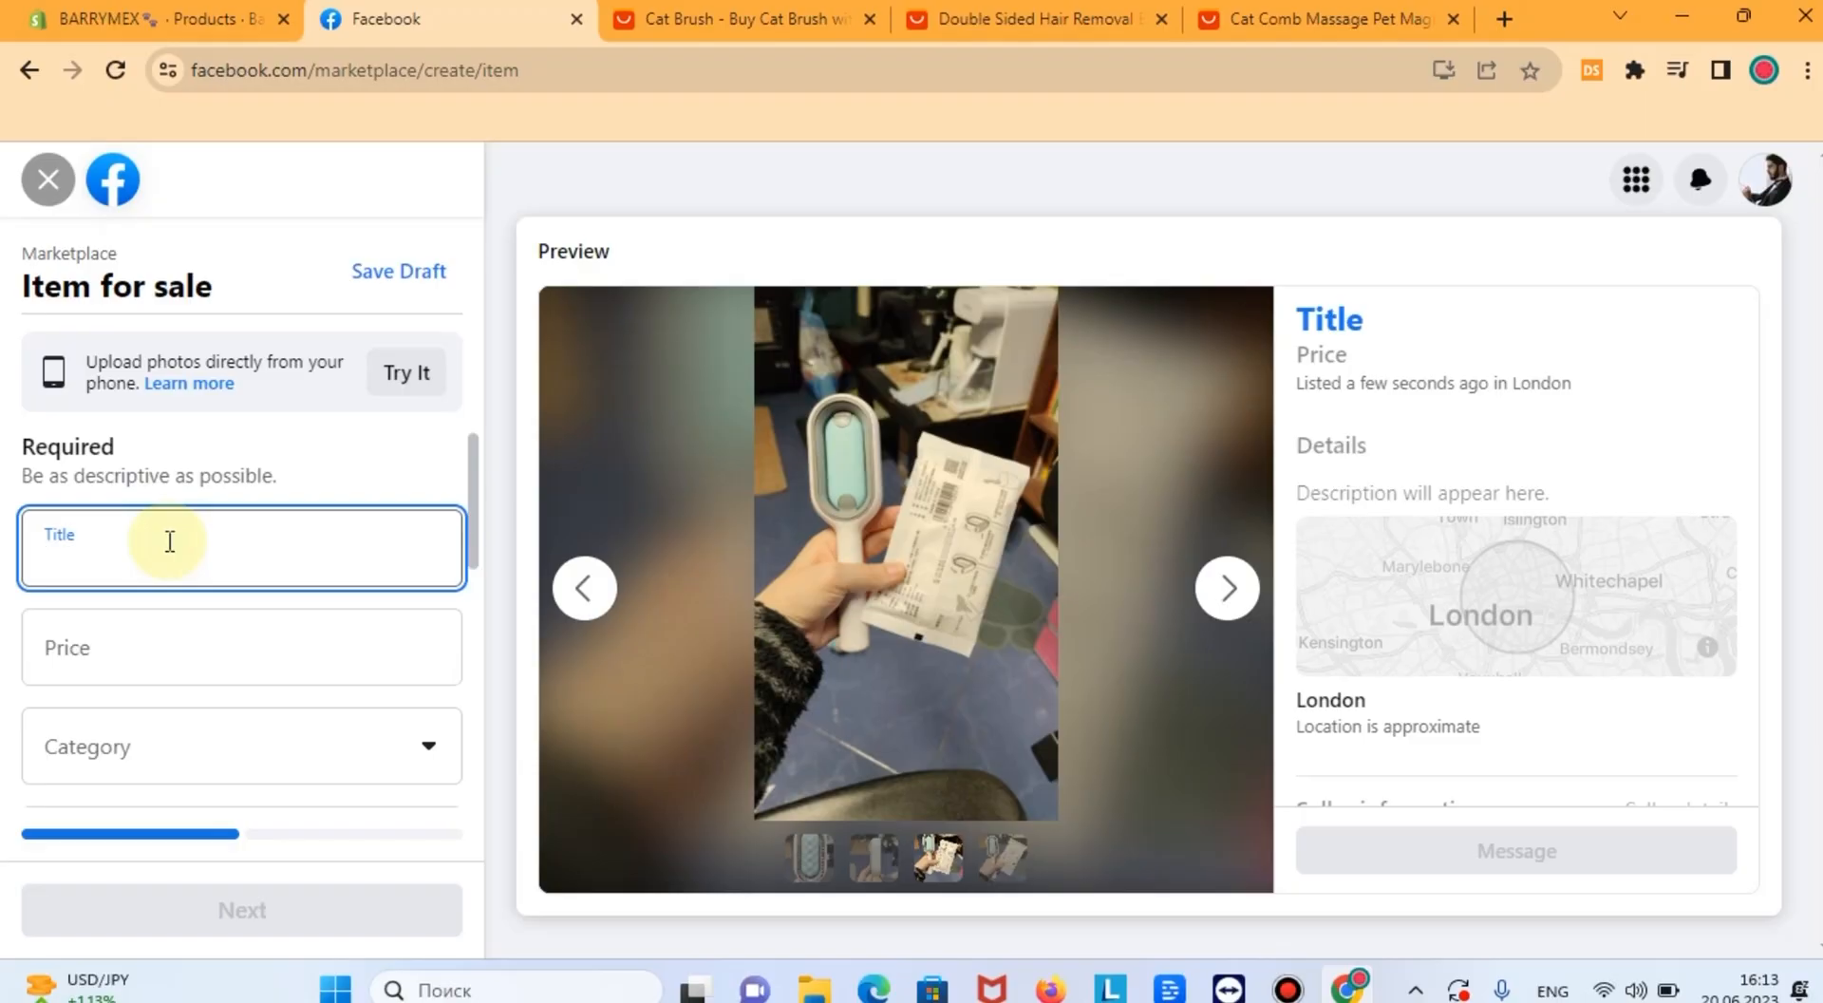
text(Cat)
text( Br)
text(ush)
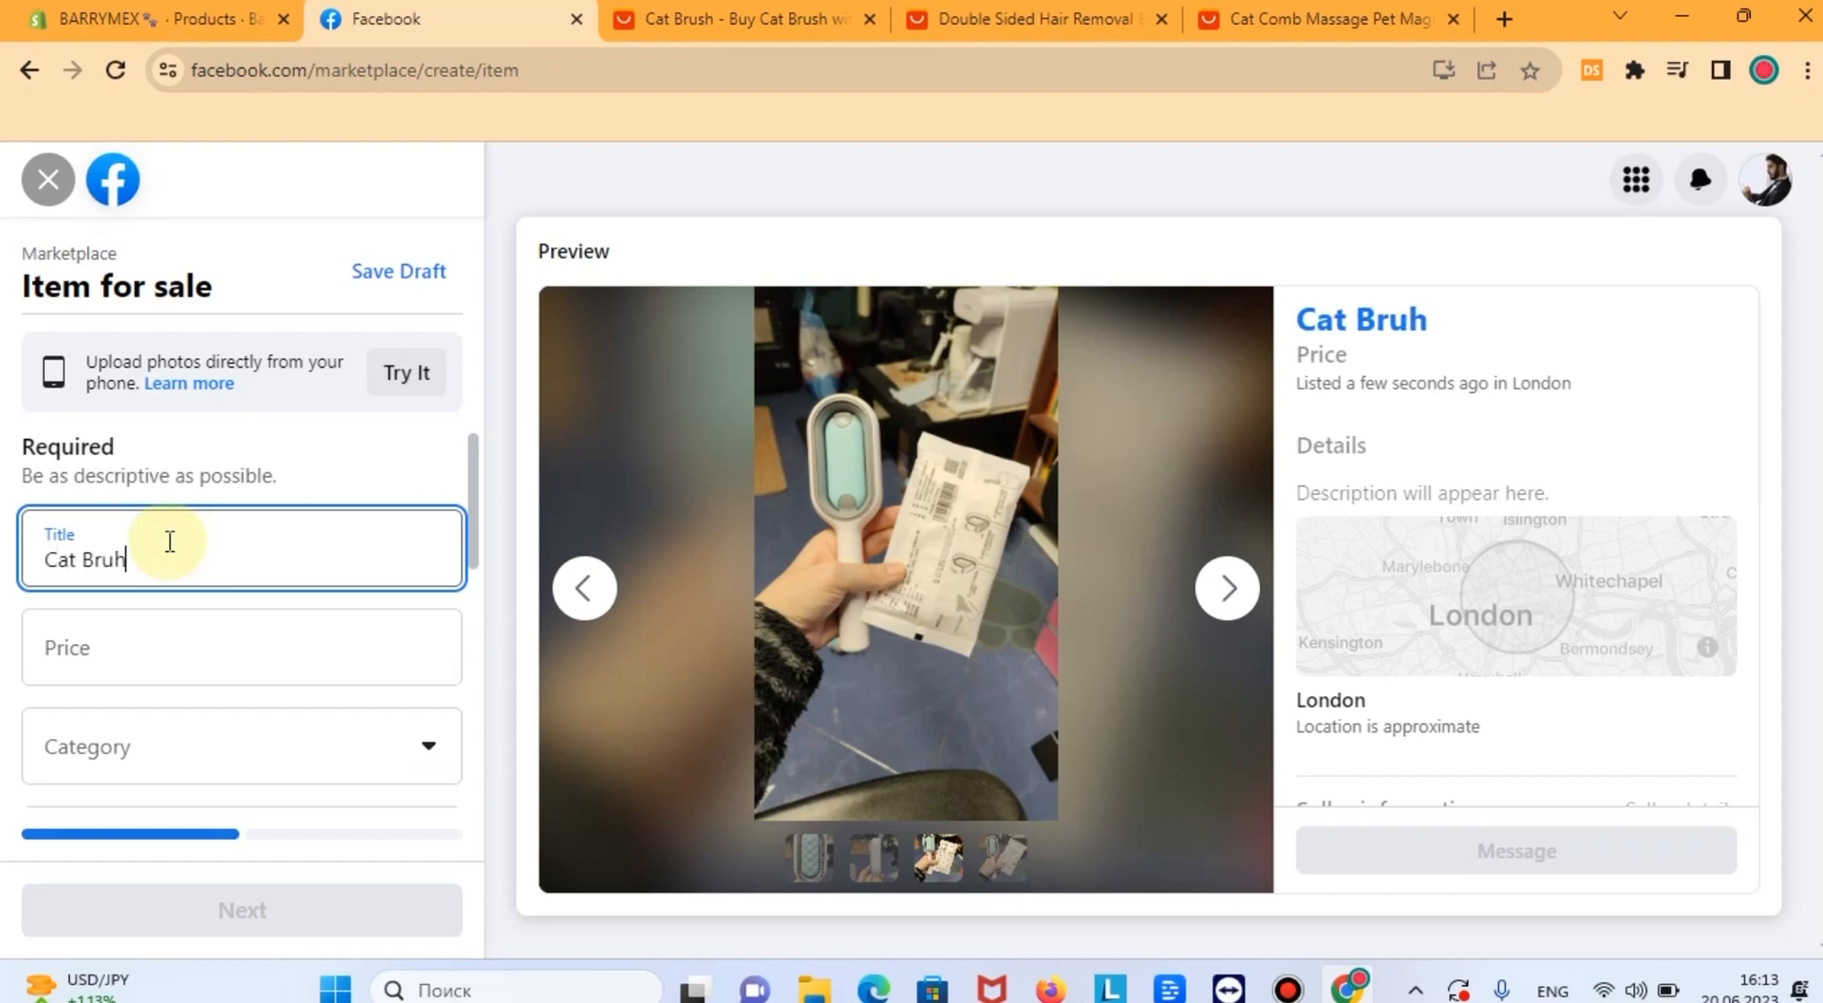
key(BackSpace)
text(sh)
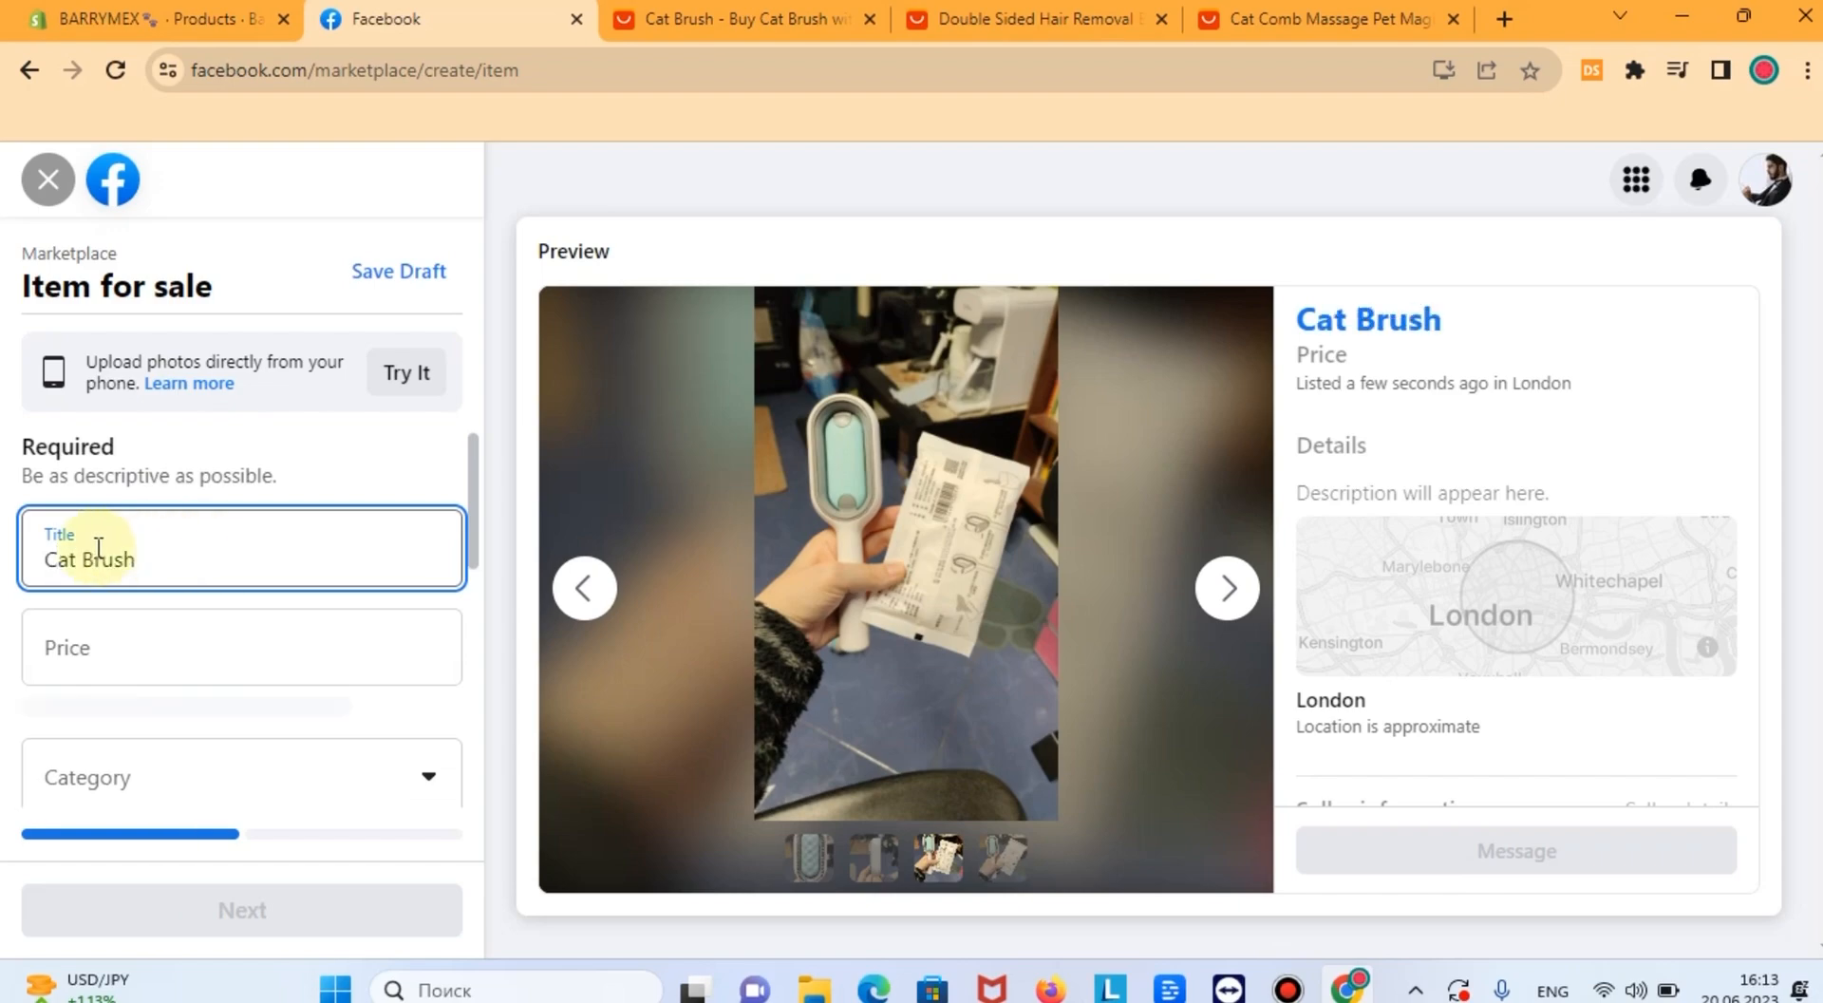
click(92, 622)
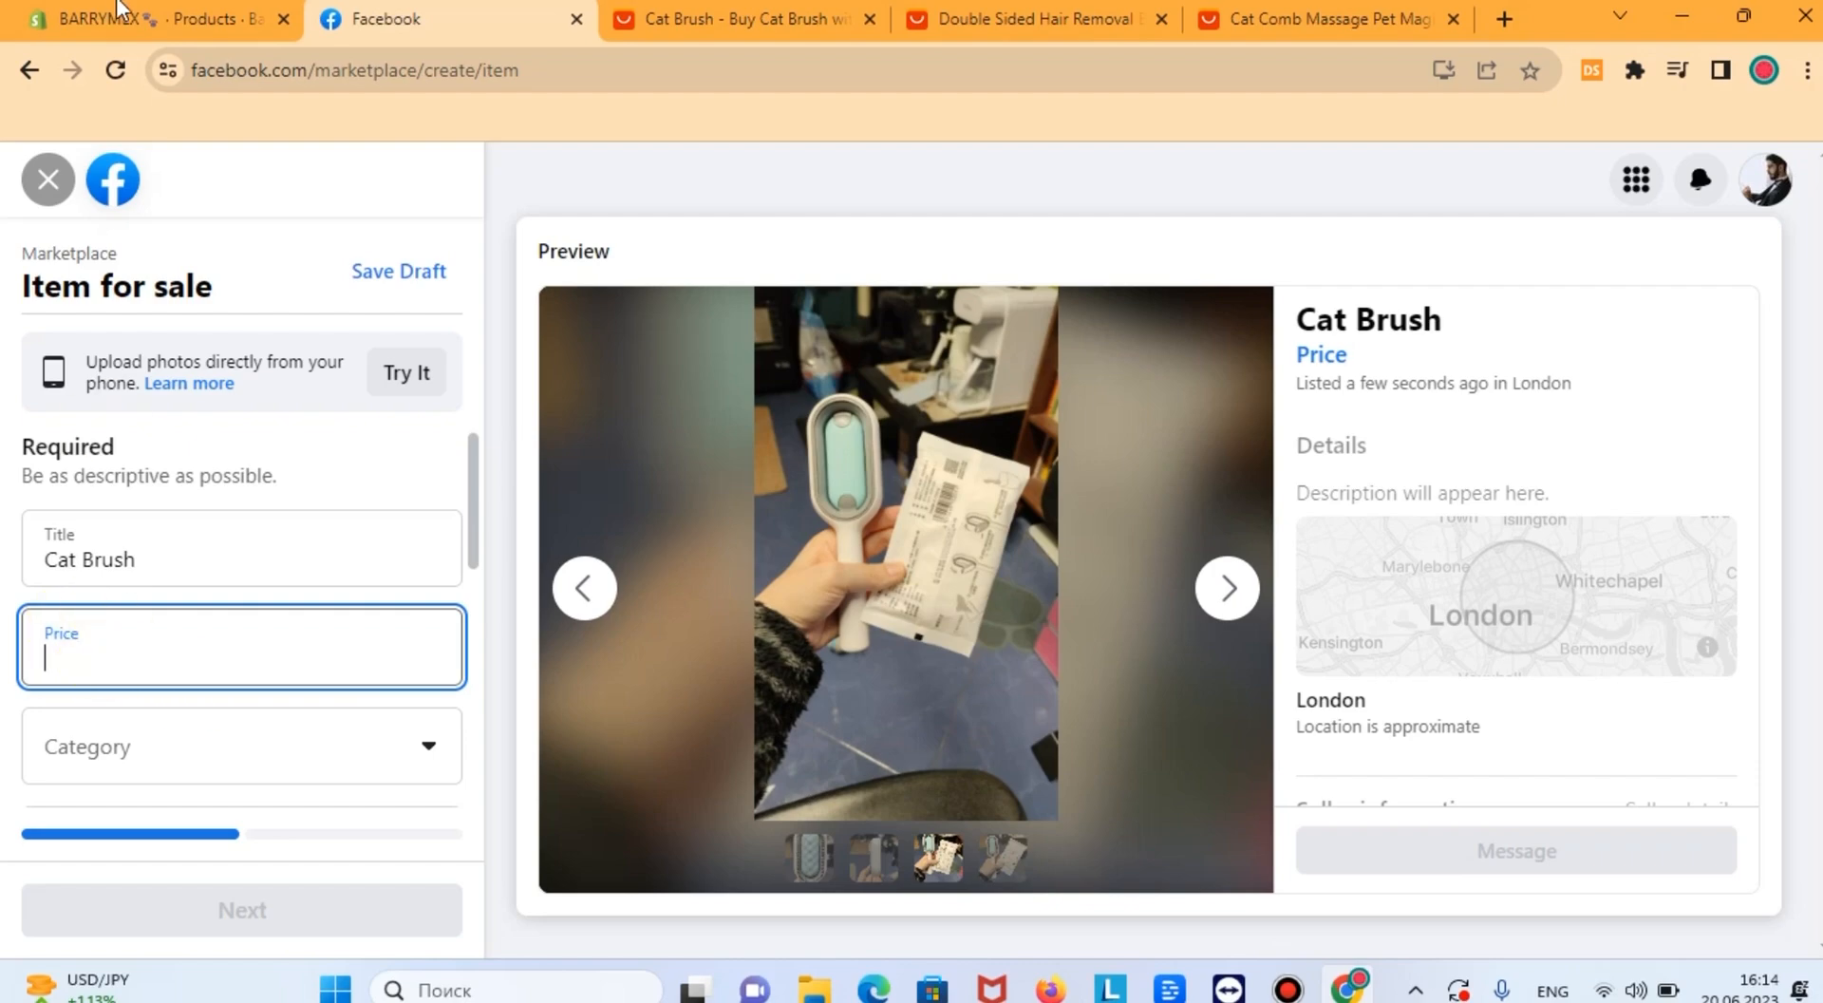
Step: Close the AliExpress cat brush search and Double Sided Hair Removal tabs, keeping the Cat Comb Massage page
click(826, 21)
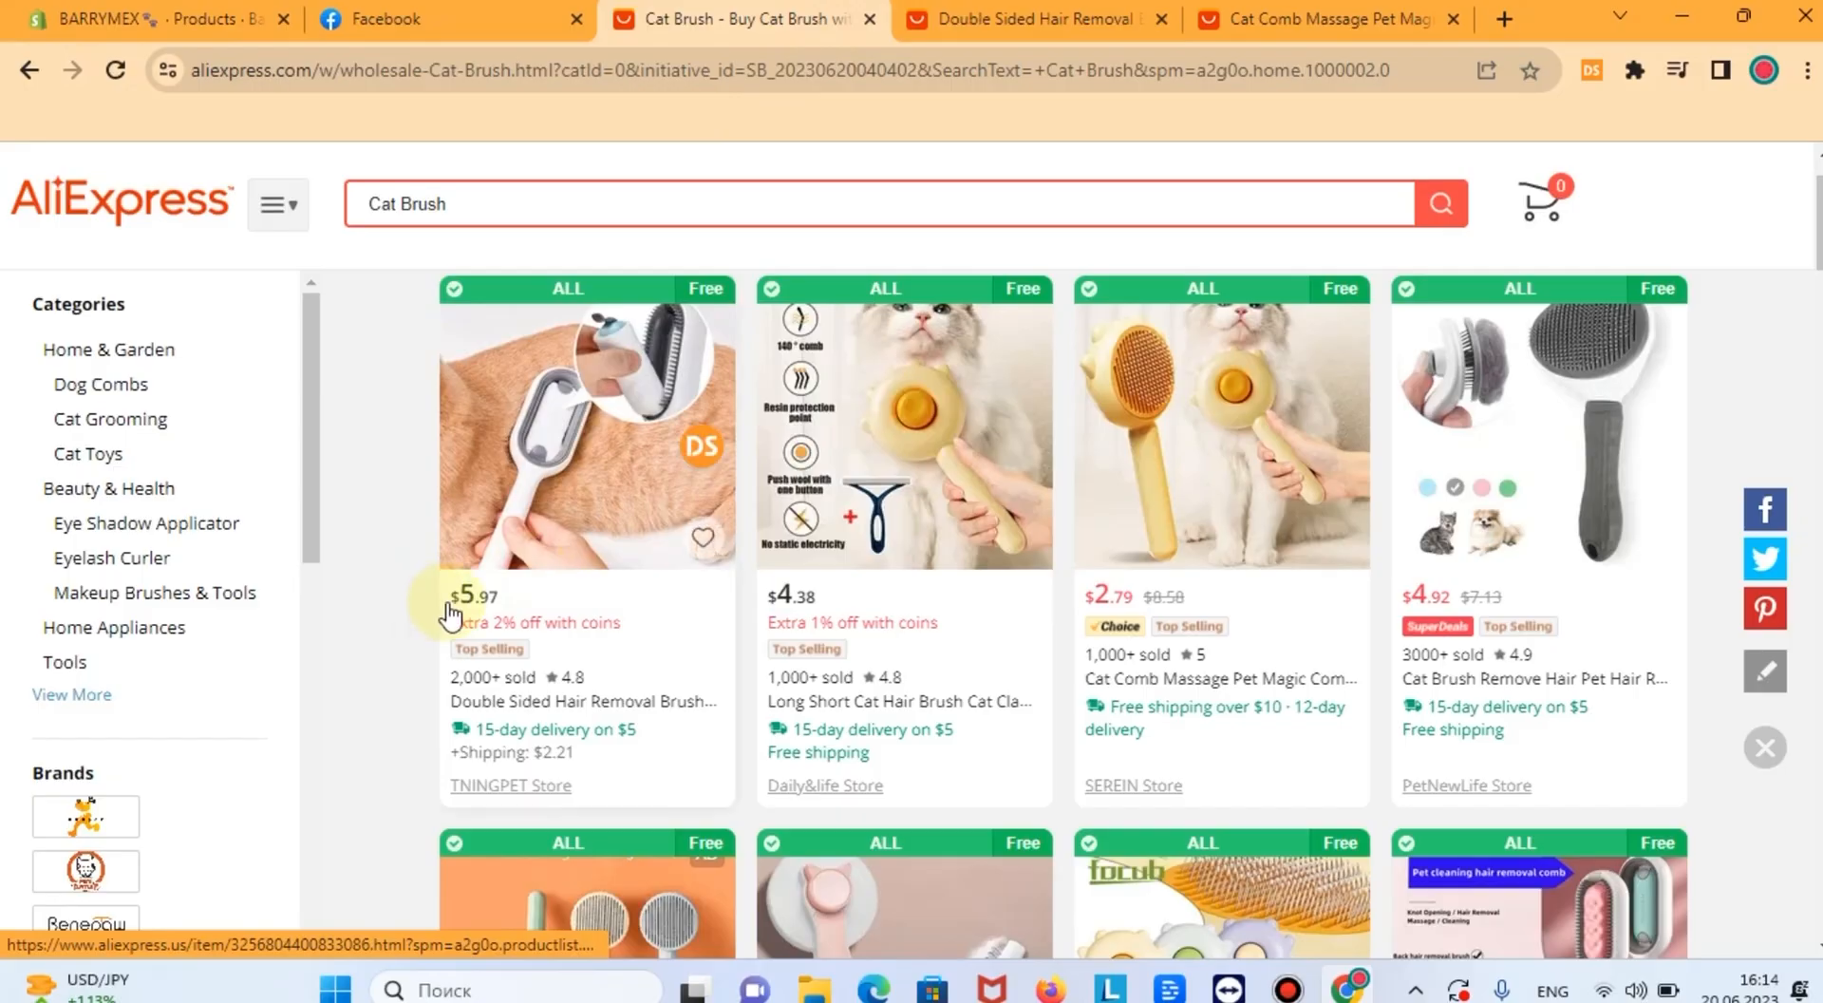
click(870, 21)
click(867, 20)
click(778, 66)
Step: Go to Google with the googl shortcut and search 'usd to gbp'
text(google.com)
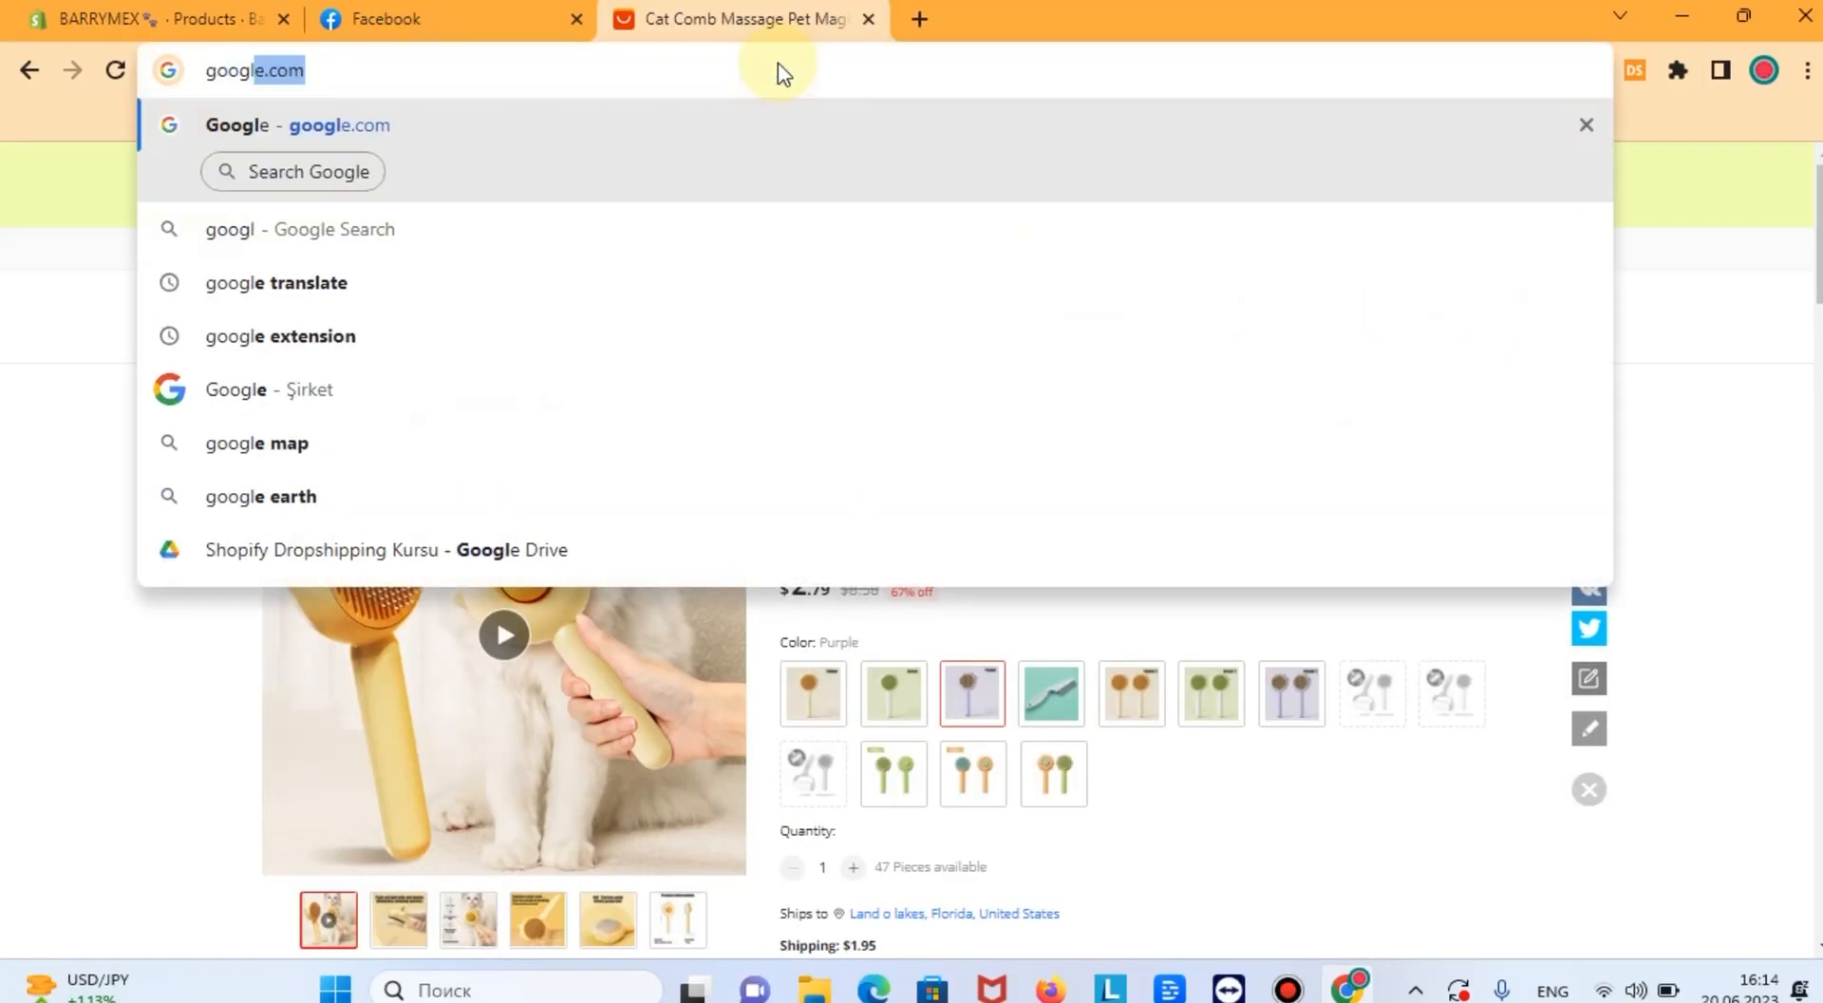
key(Return)
text(u)
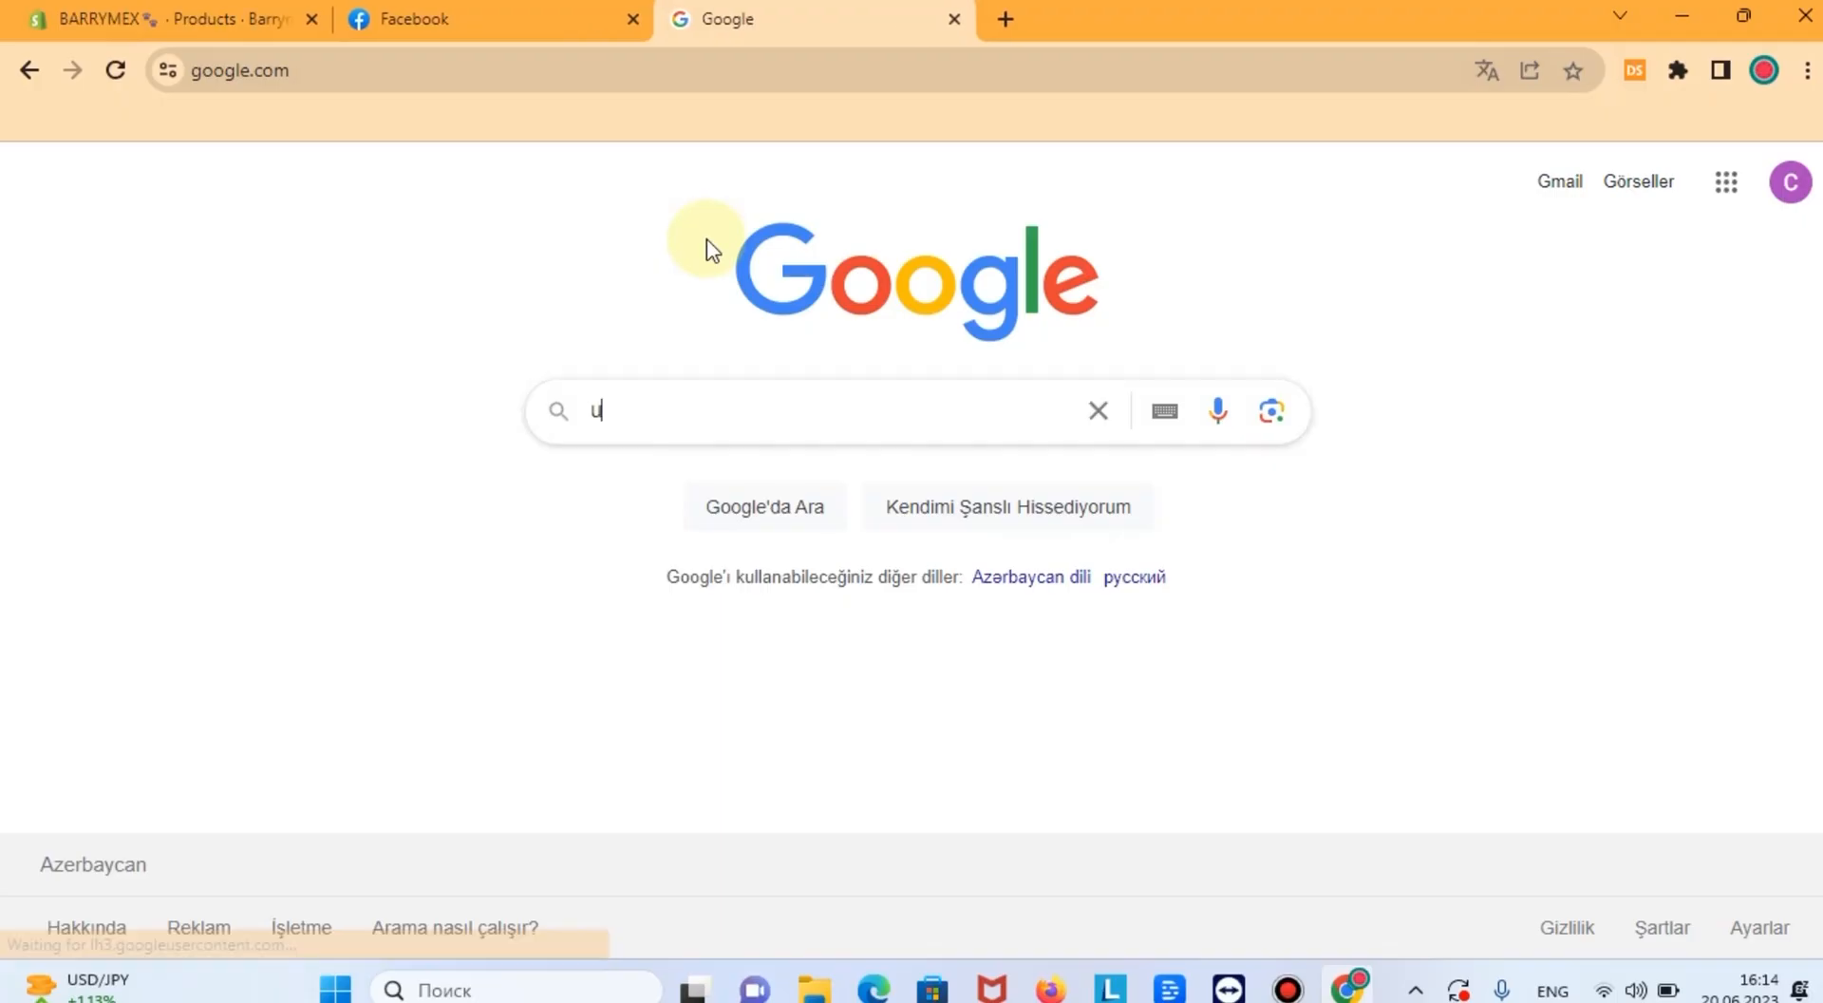
text(sd to gbp)
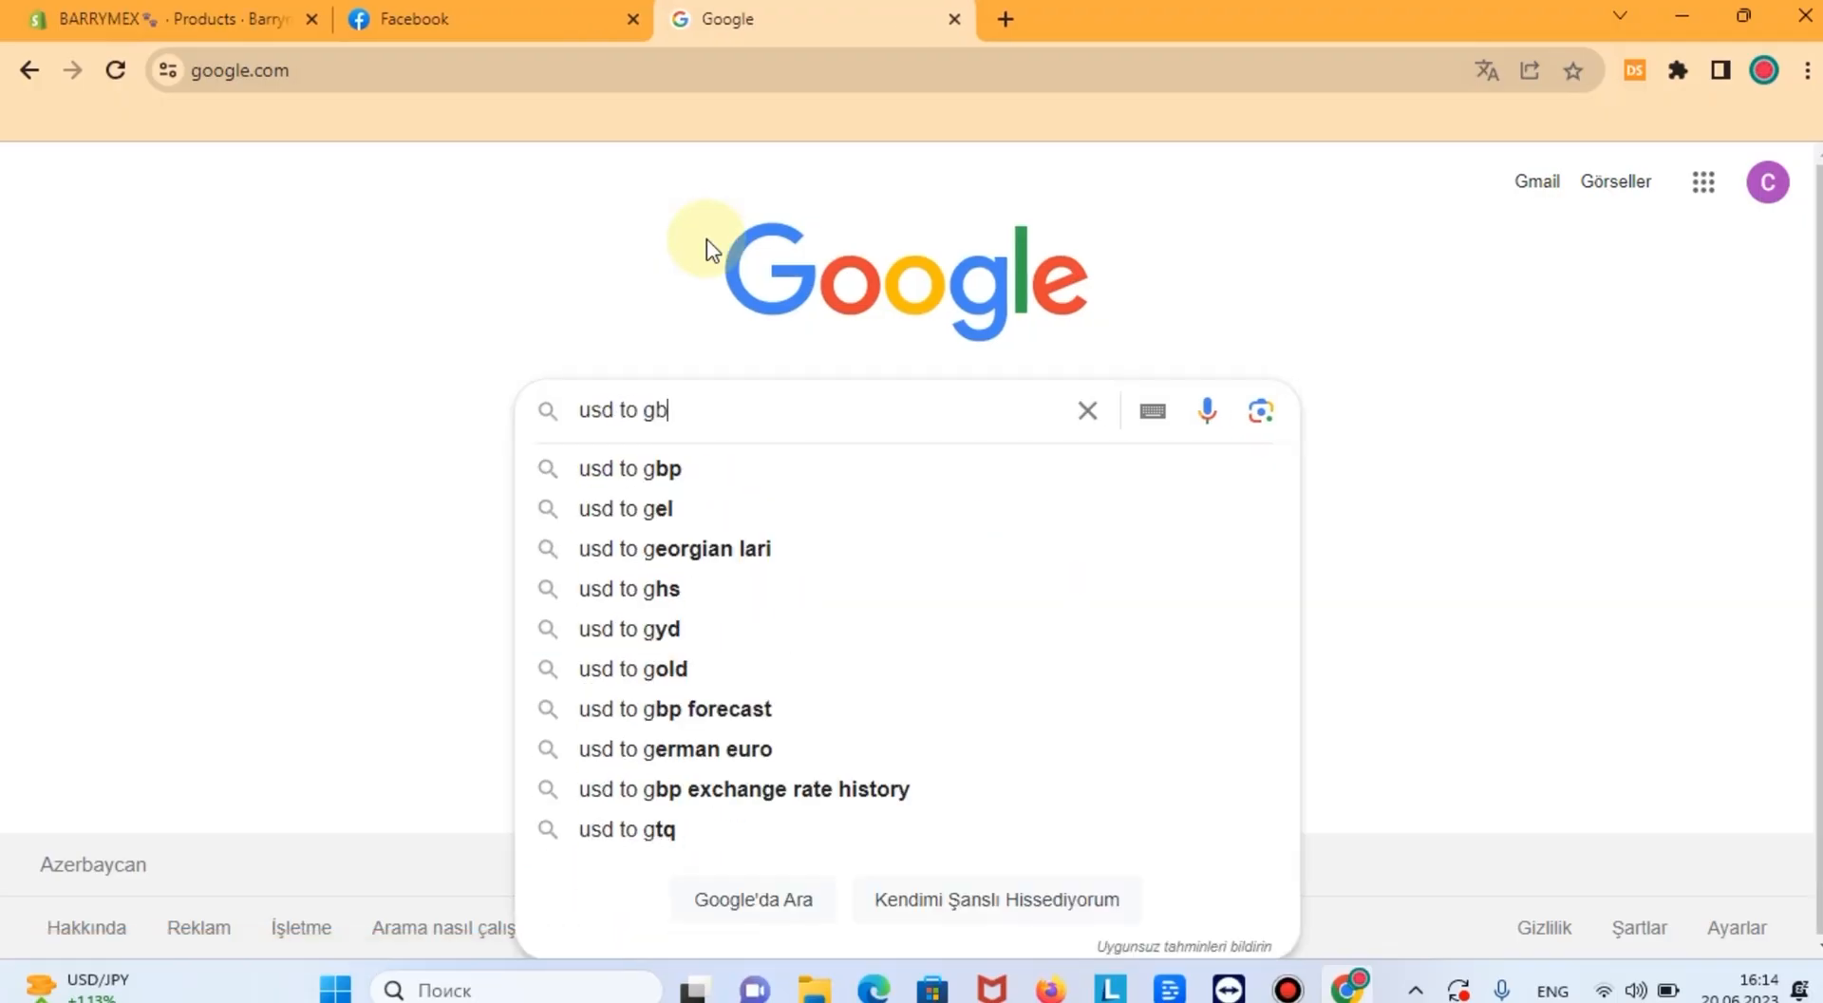
key(Return)
Step: Convert 6 US dollars to 4.70 pounds, comparing against the Shopify and Marketplace tabs
click(324, 608)
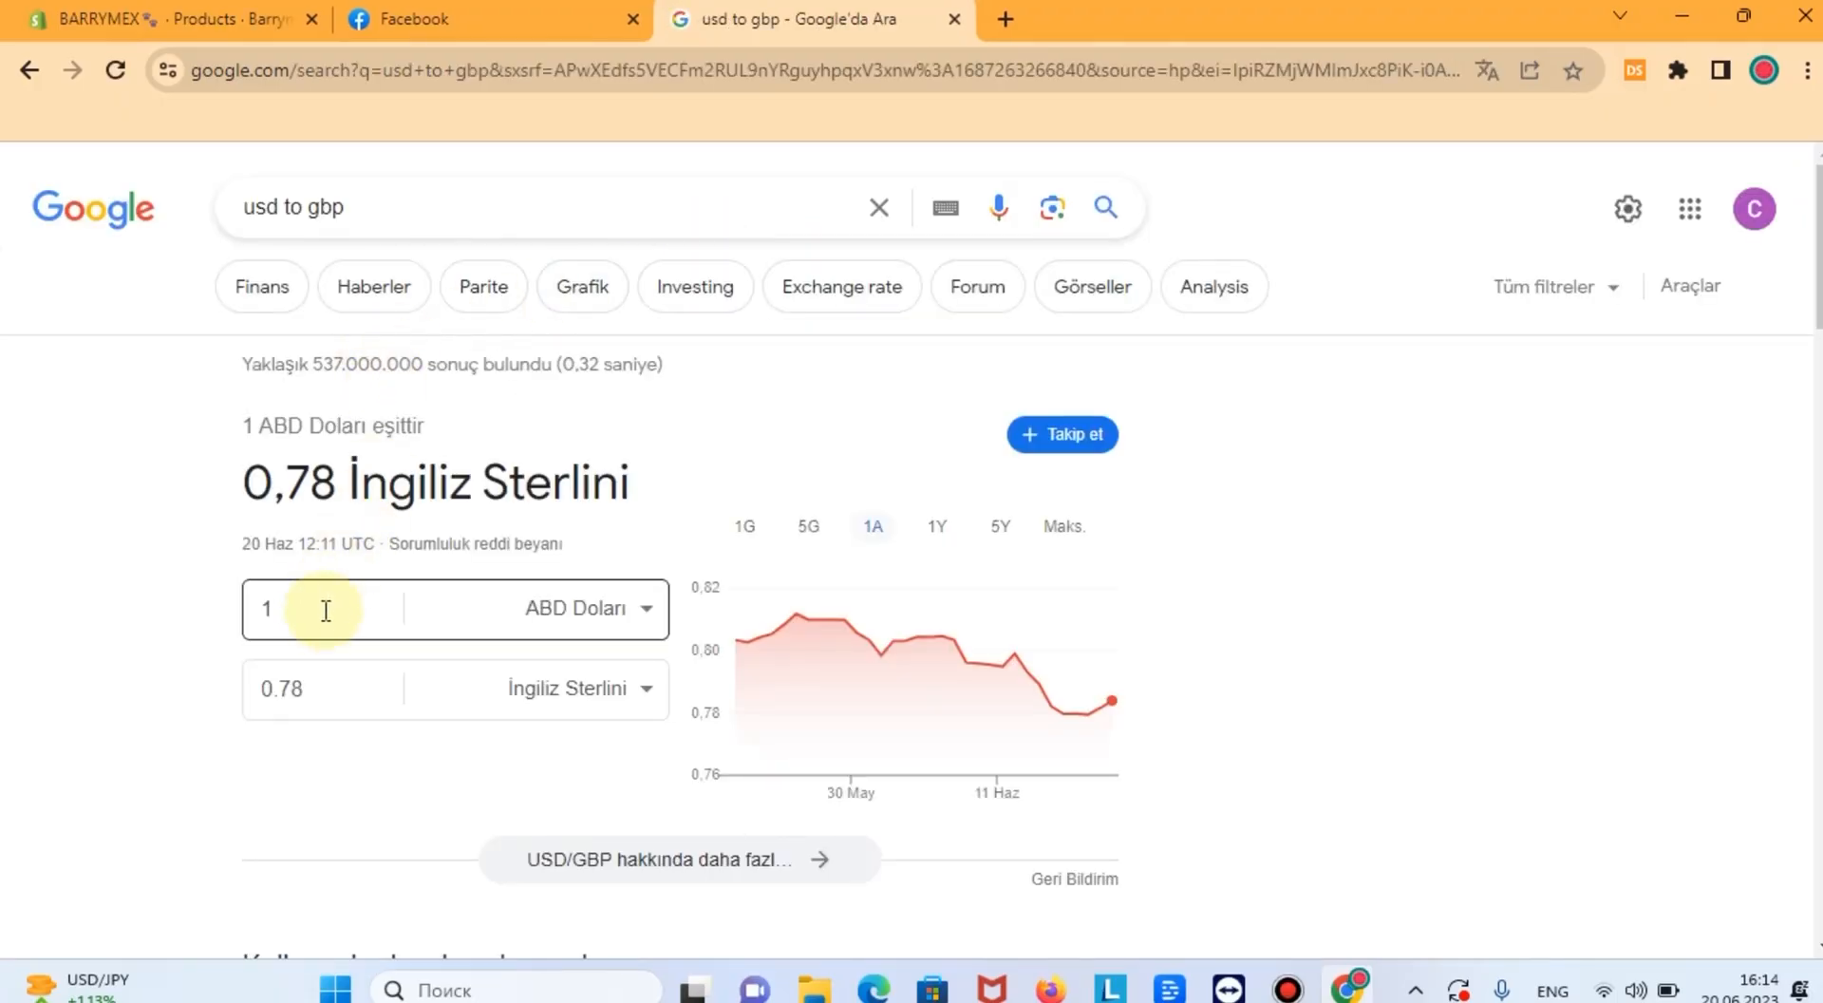
text(6)
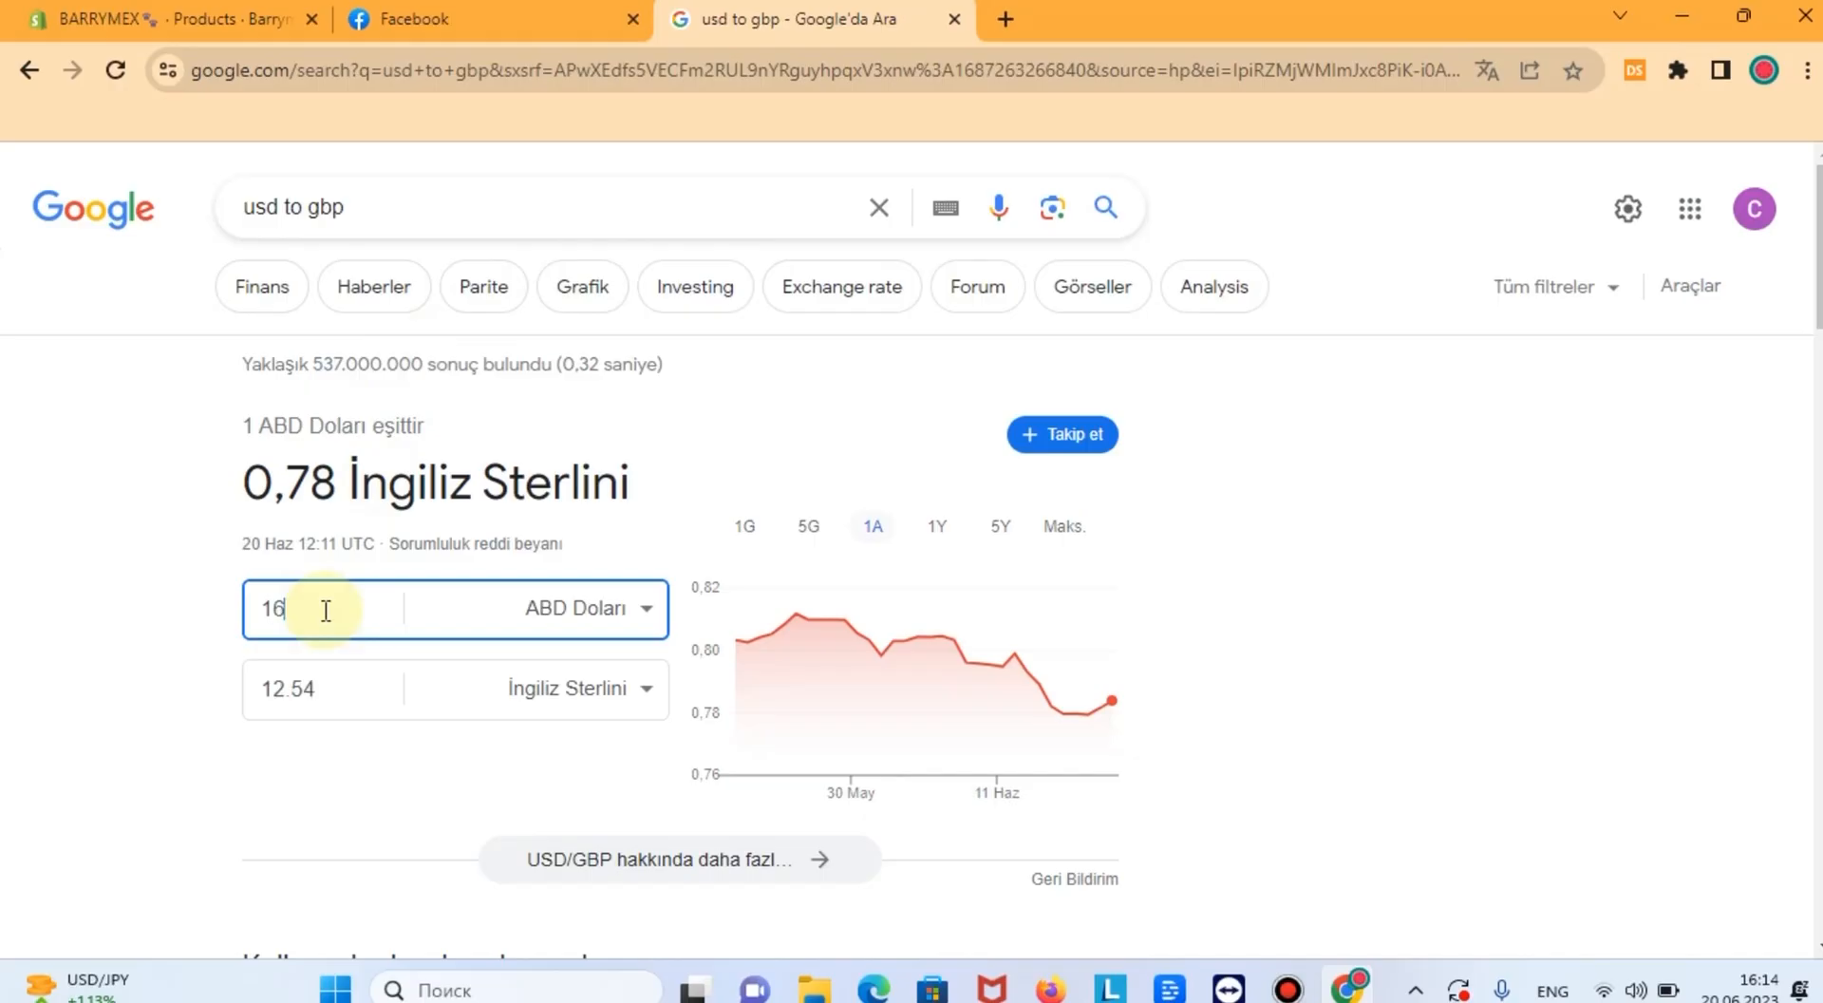
key(BackSpace)
key(BackSpace)
text(6)
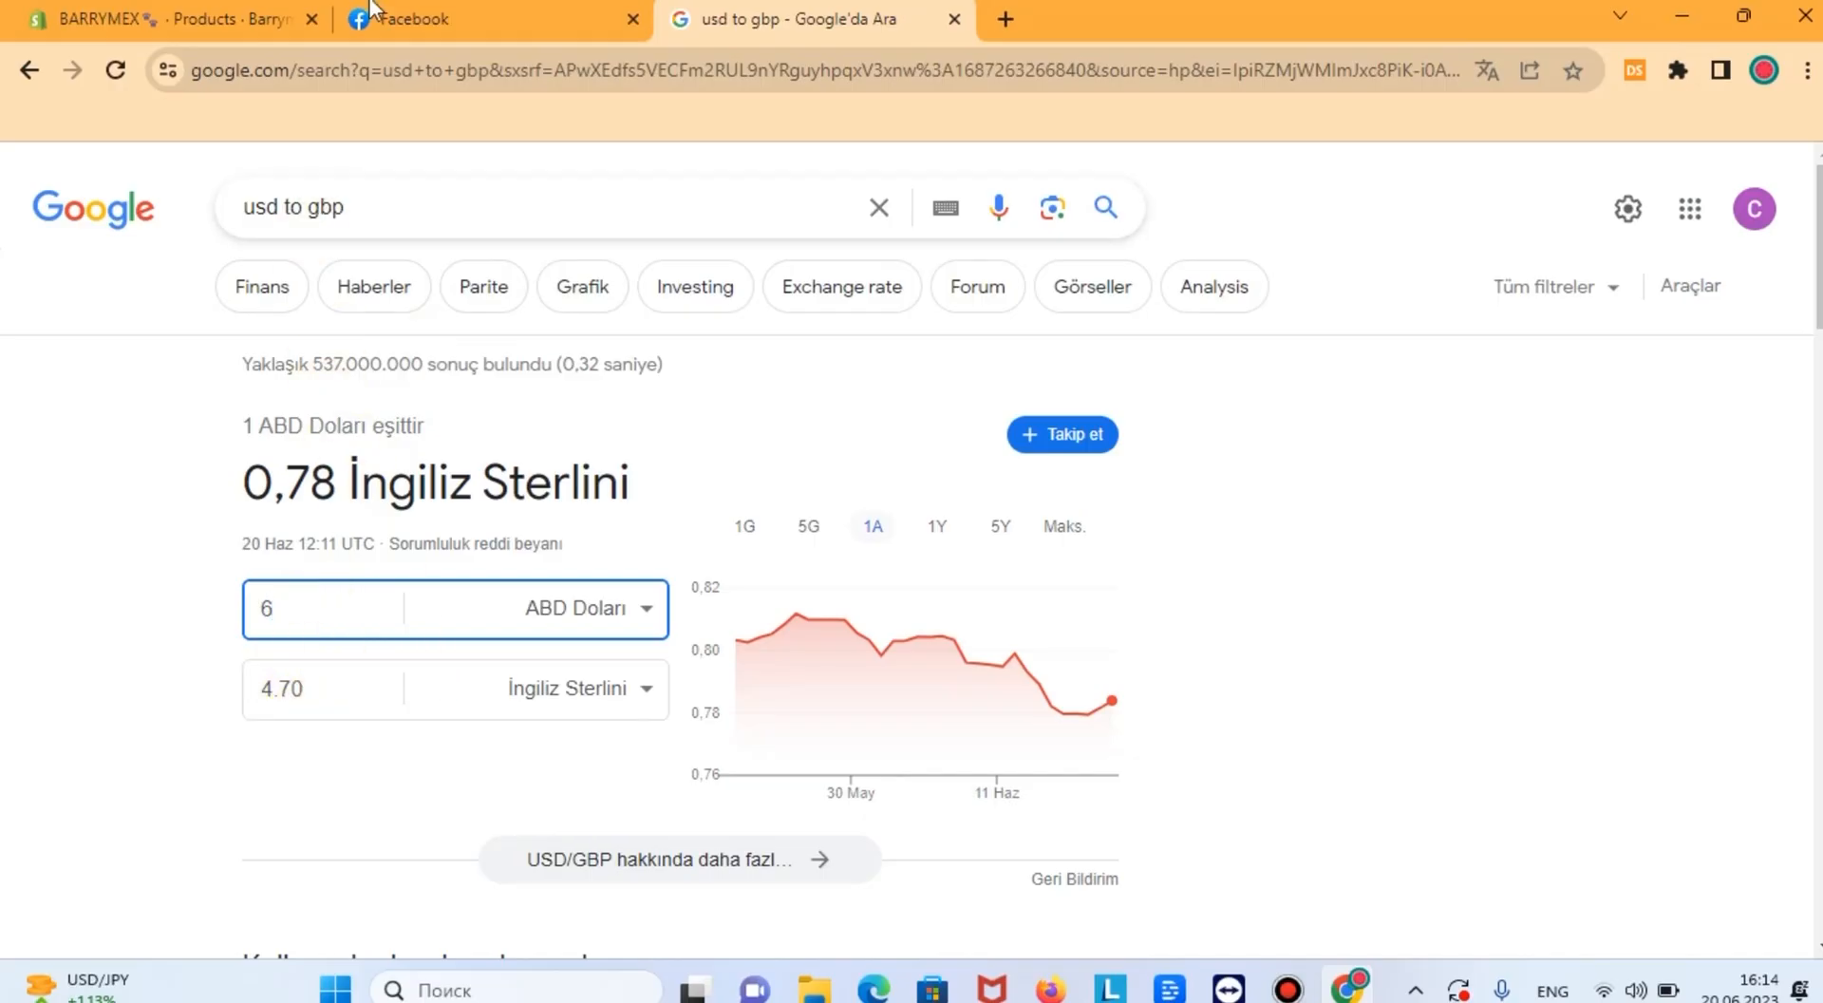
click(212, 17)
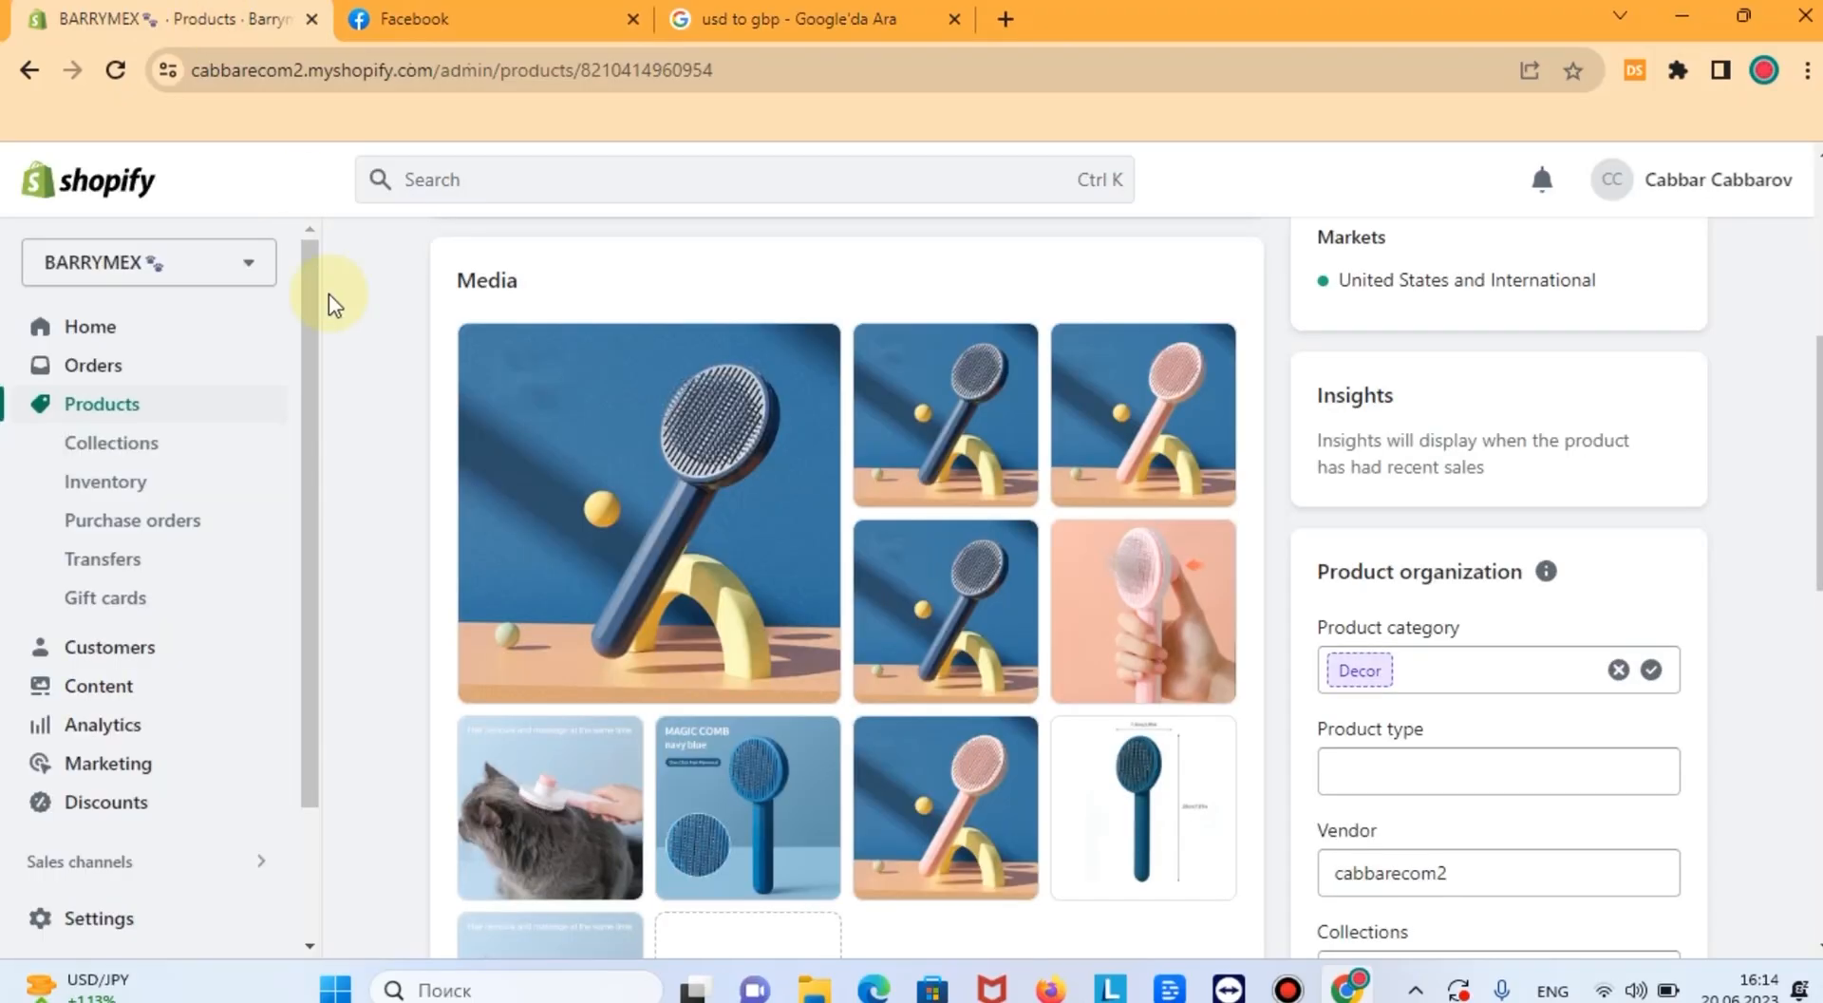
click(715, 30)
click(492, 30)
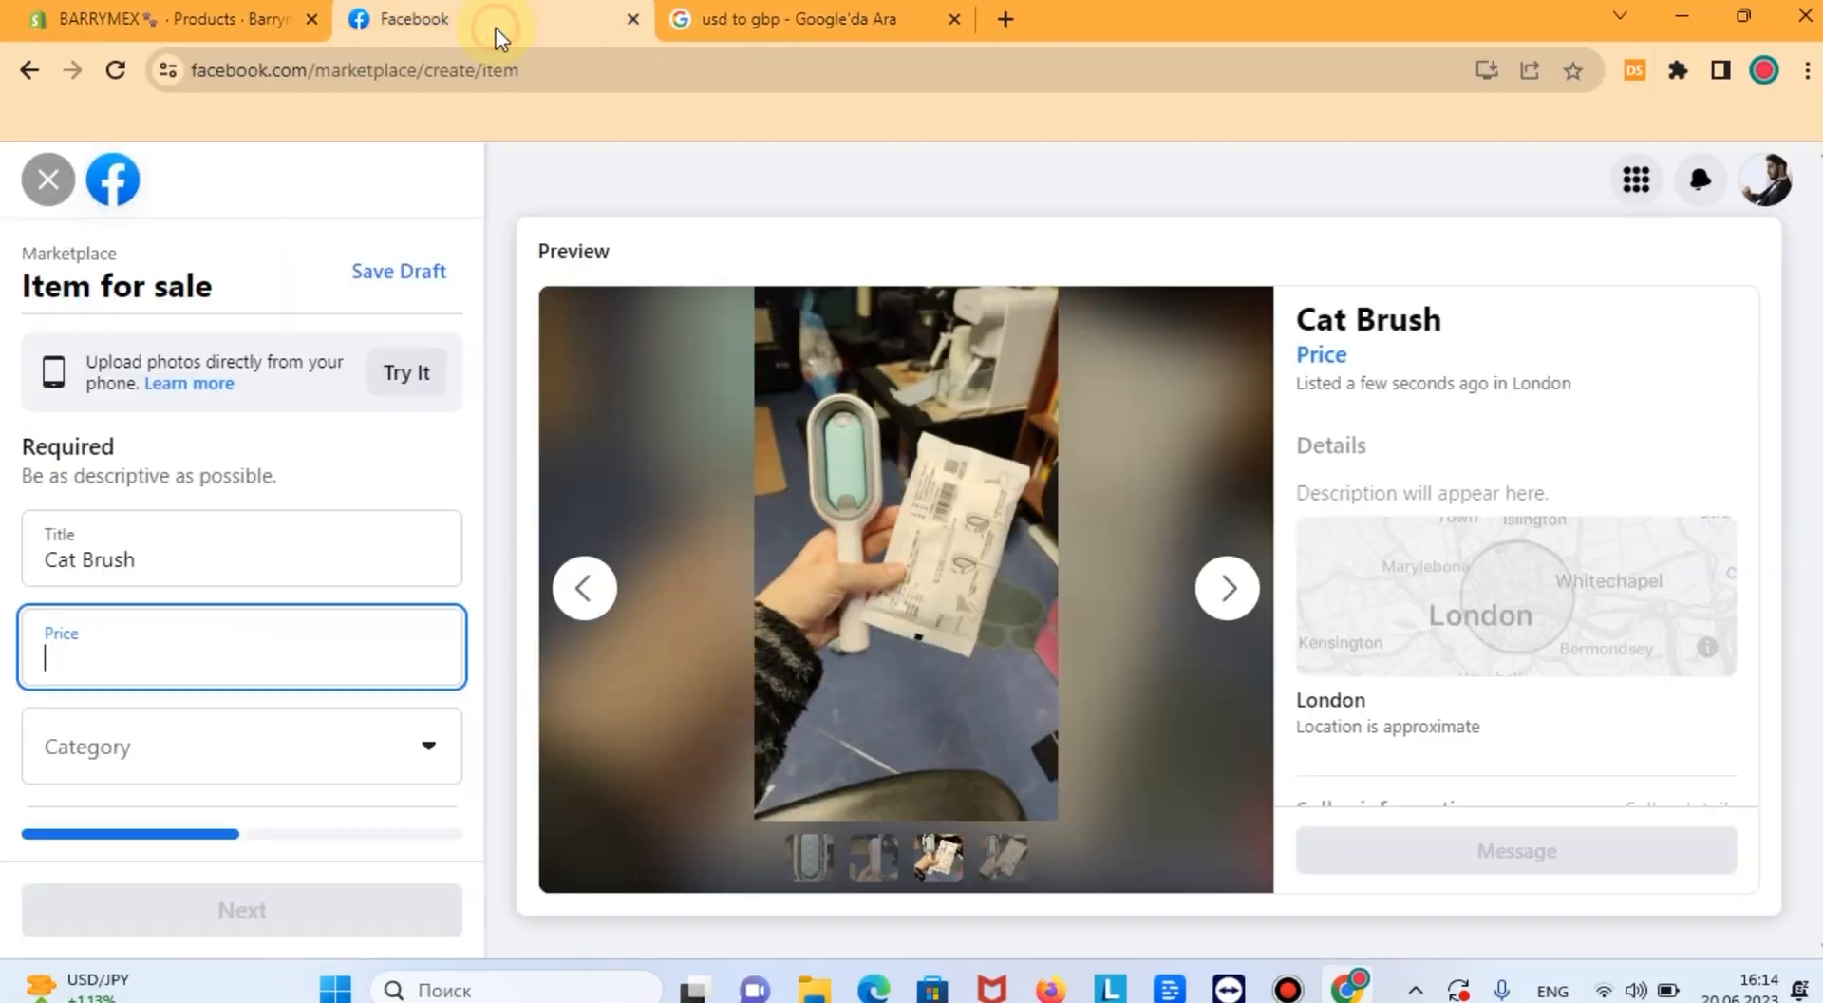
click(894, 38)
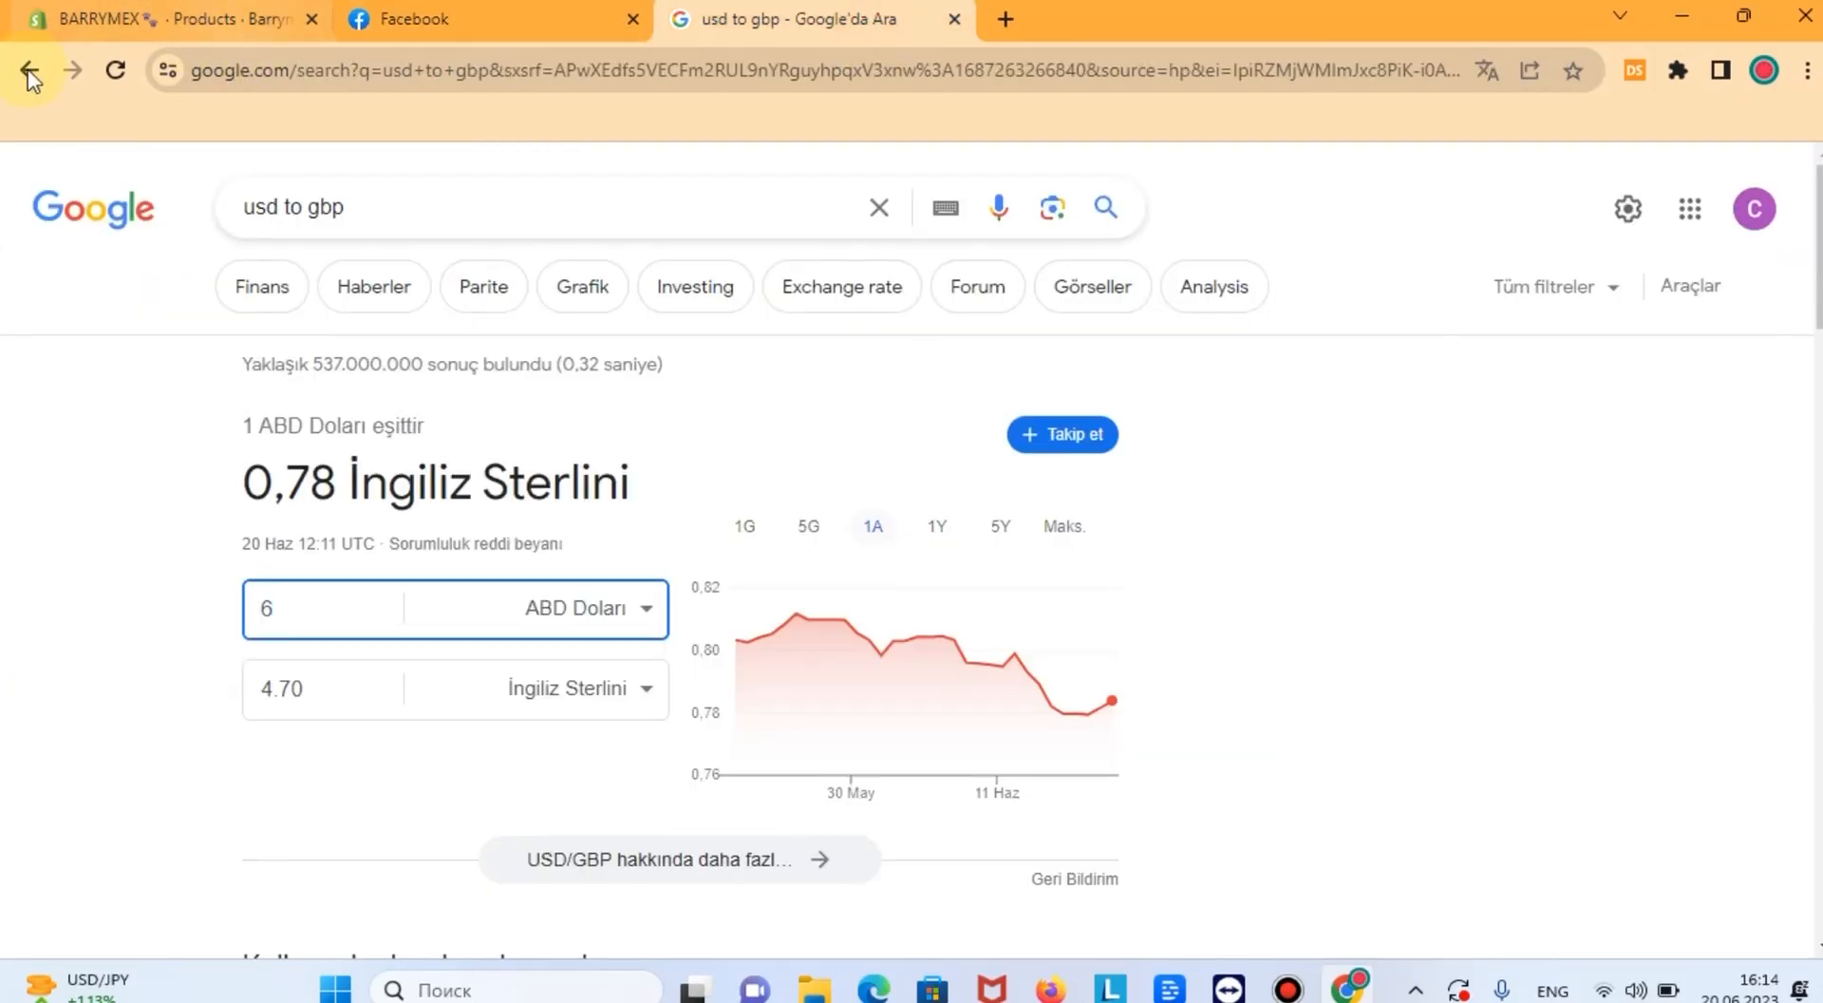
click(1006, 19)
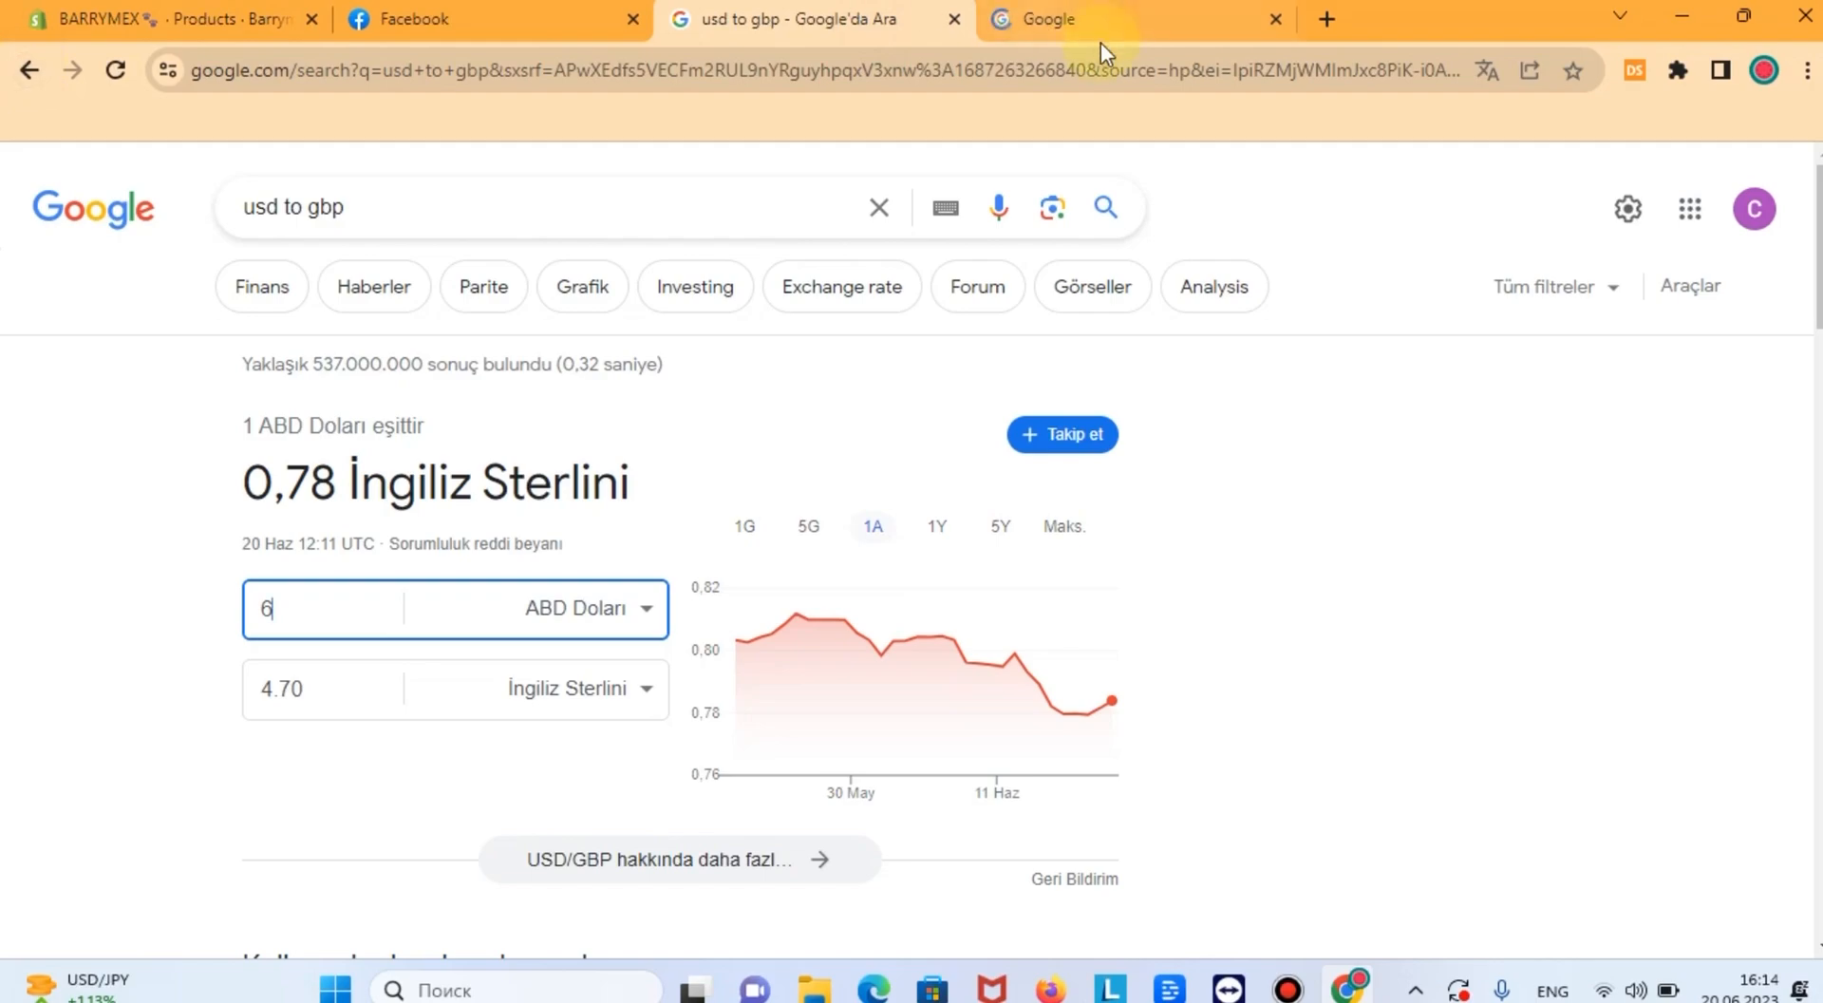
Step: Back on the Cat Comb page, set AliExpress delivery to United Kingdom with GBP prices
click(30, 71)
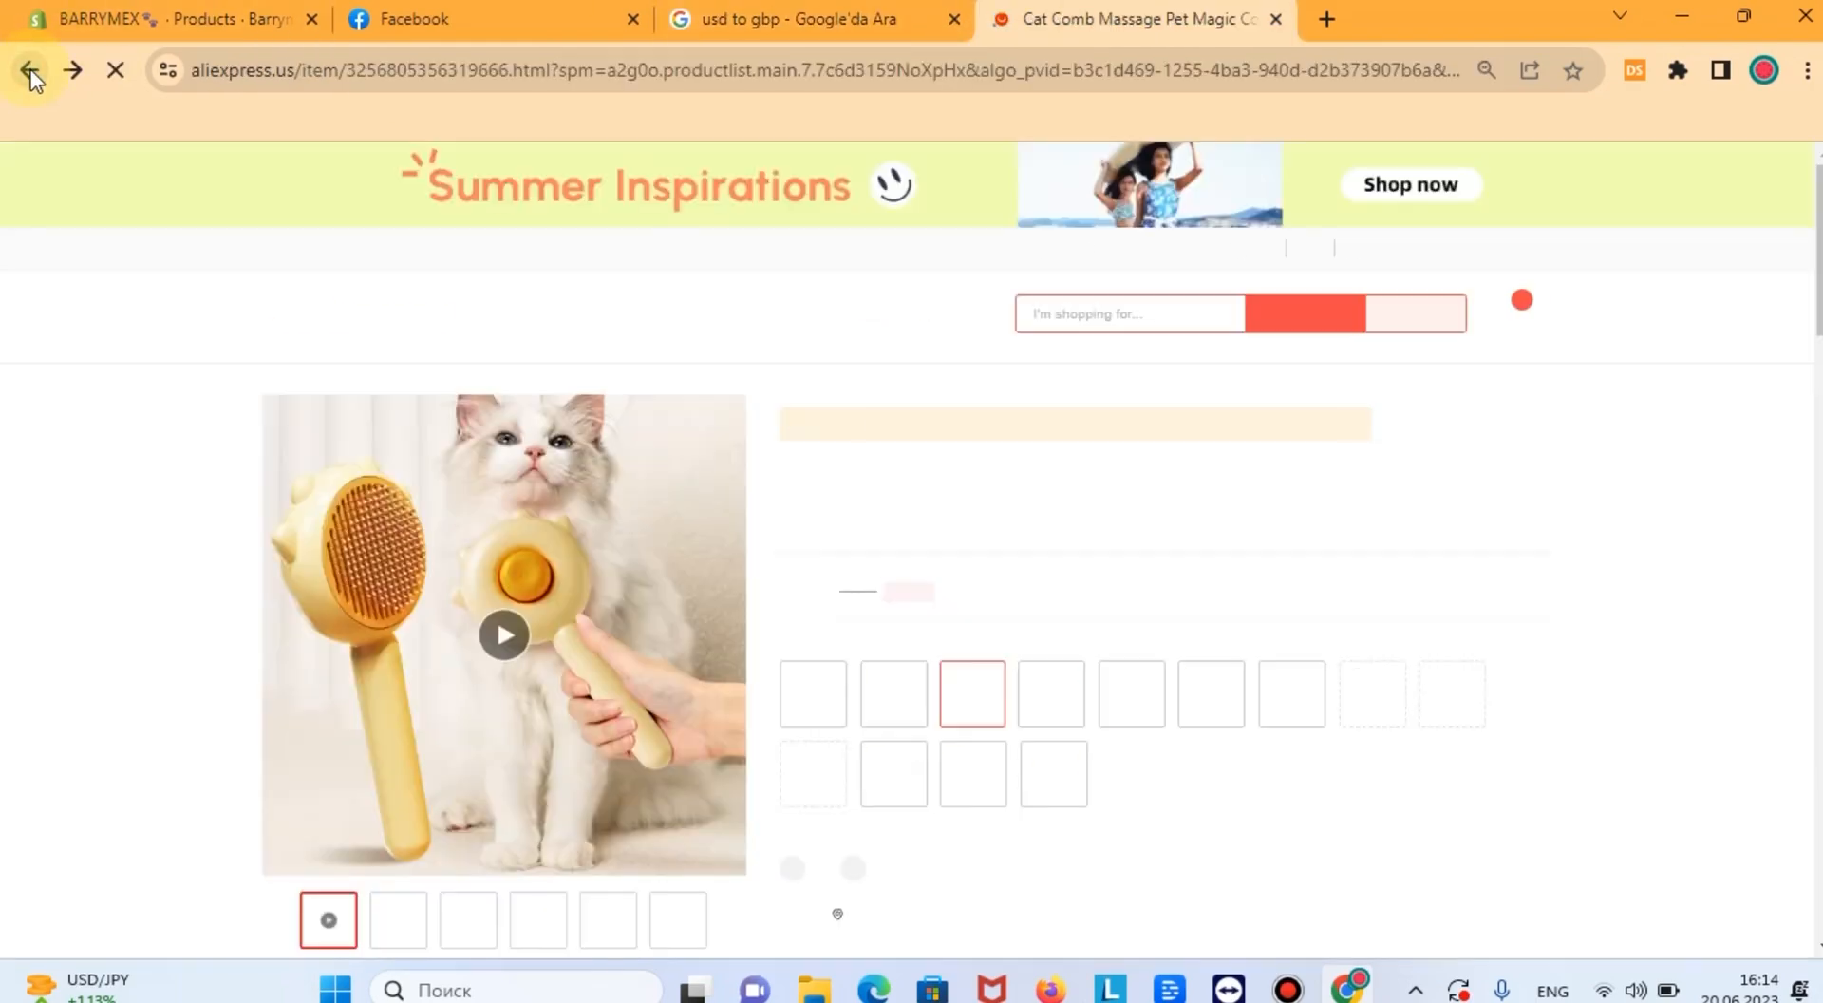
mouse_move(1152, 251)
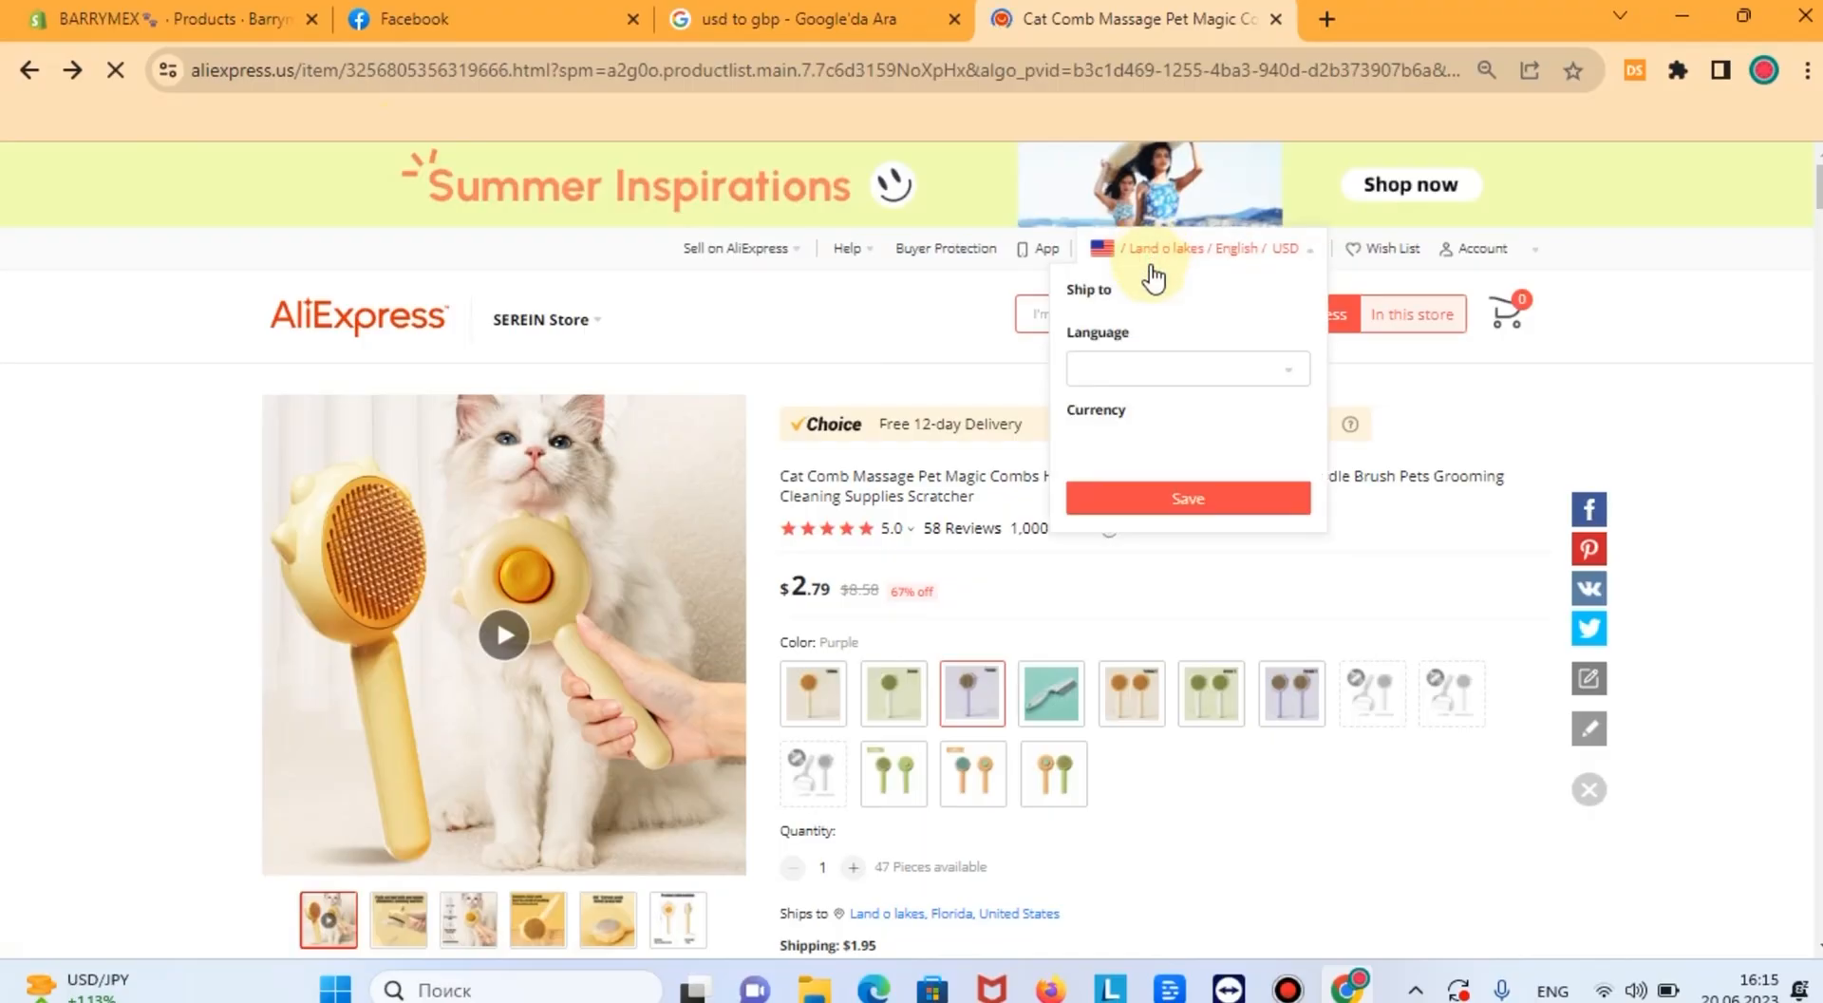
click(1147, 324)
click(1143, 358)
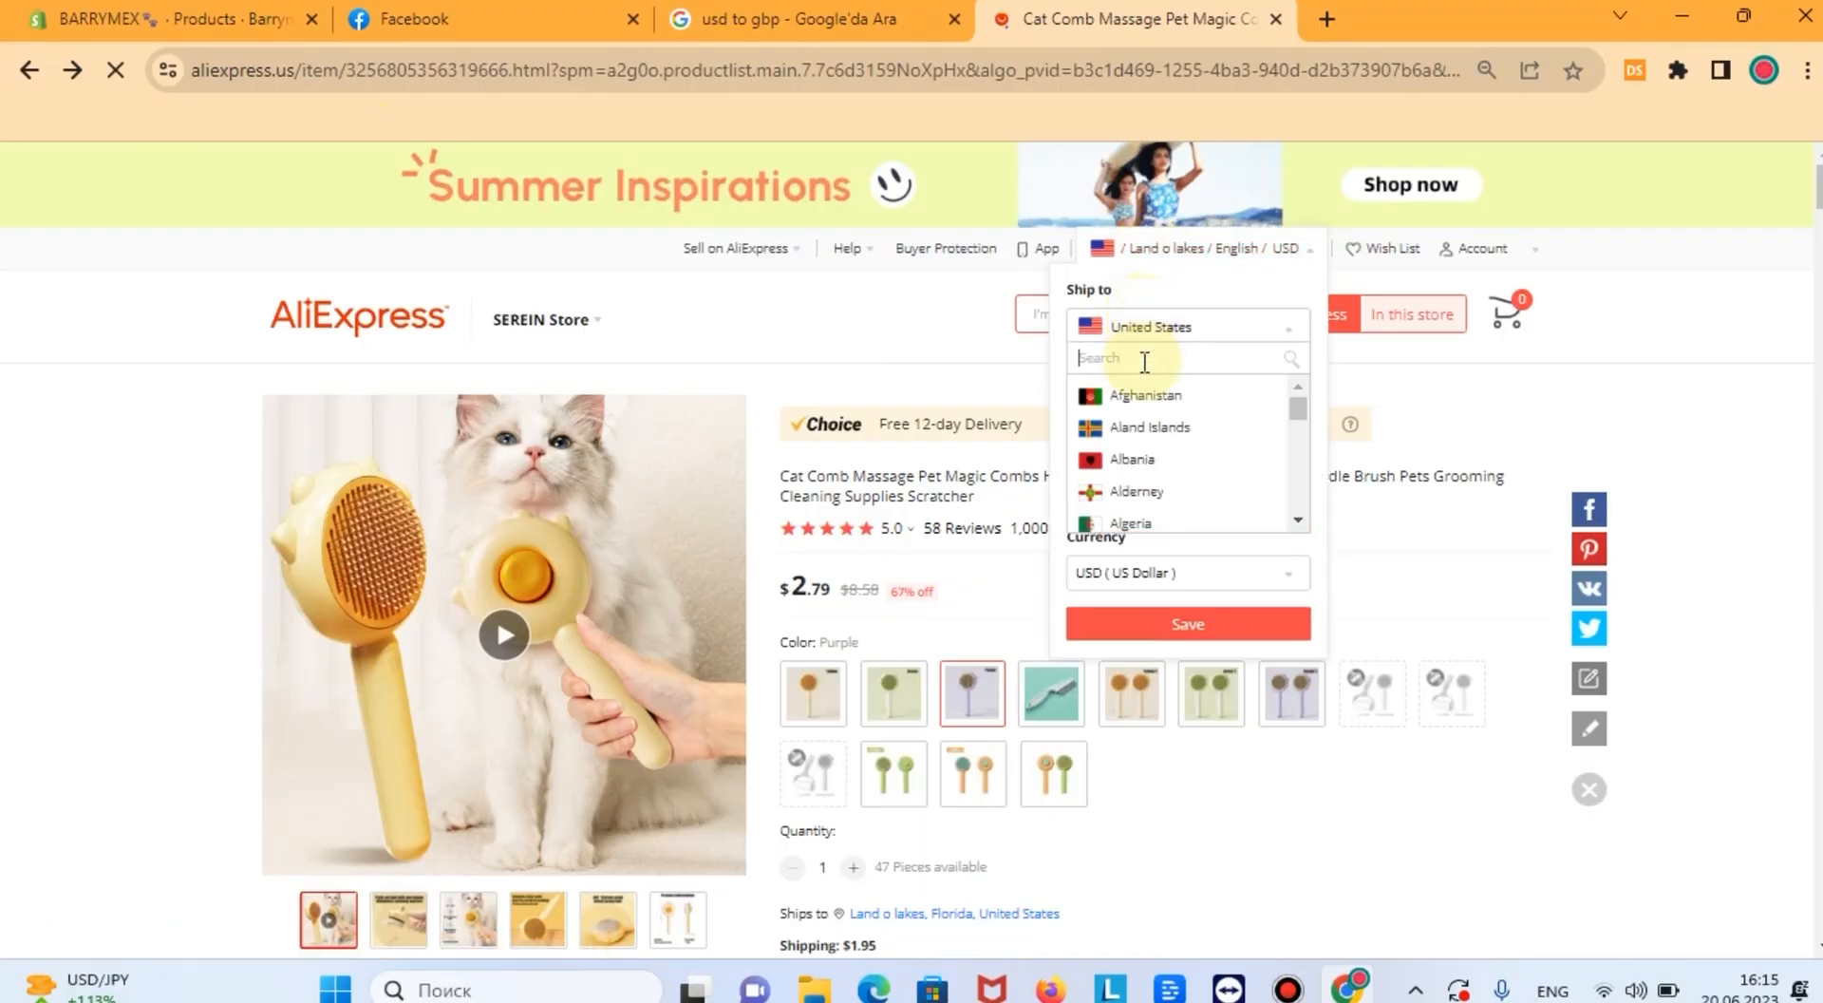
text(unite)
click(1170, 425)
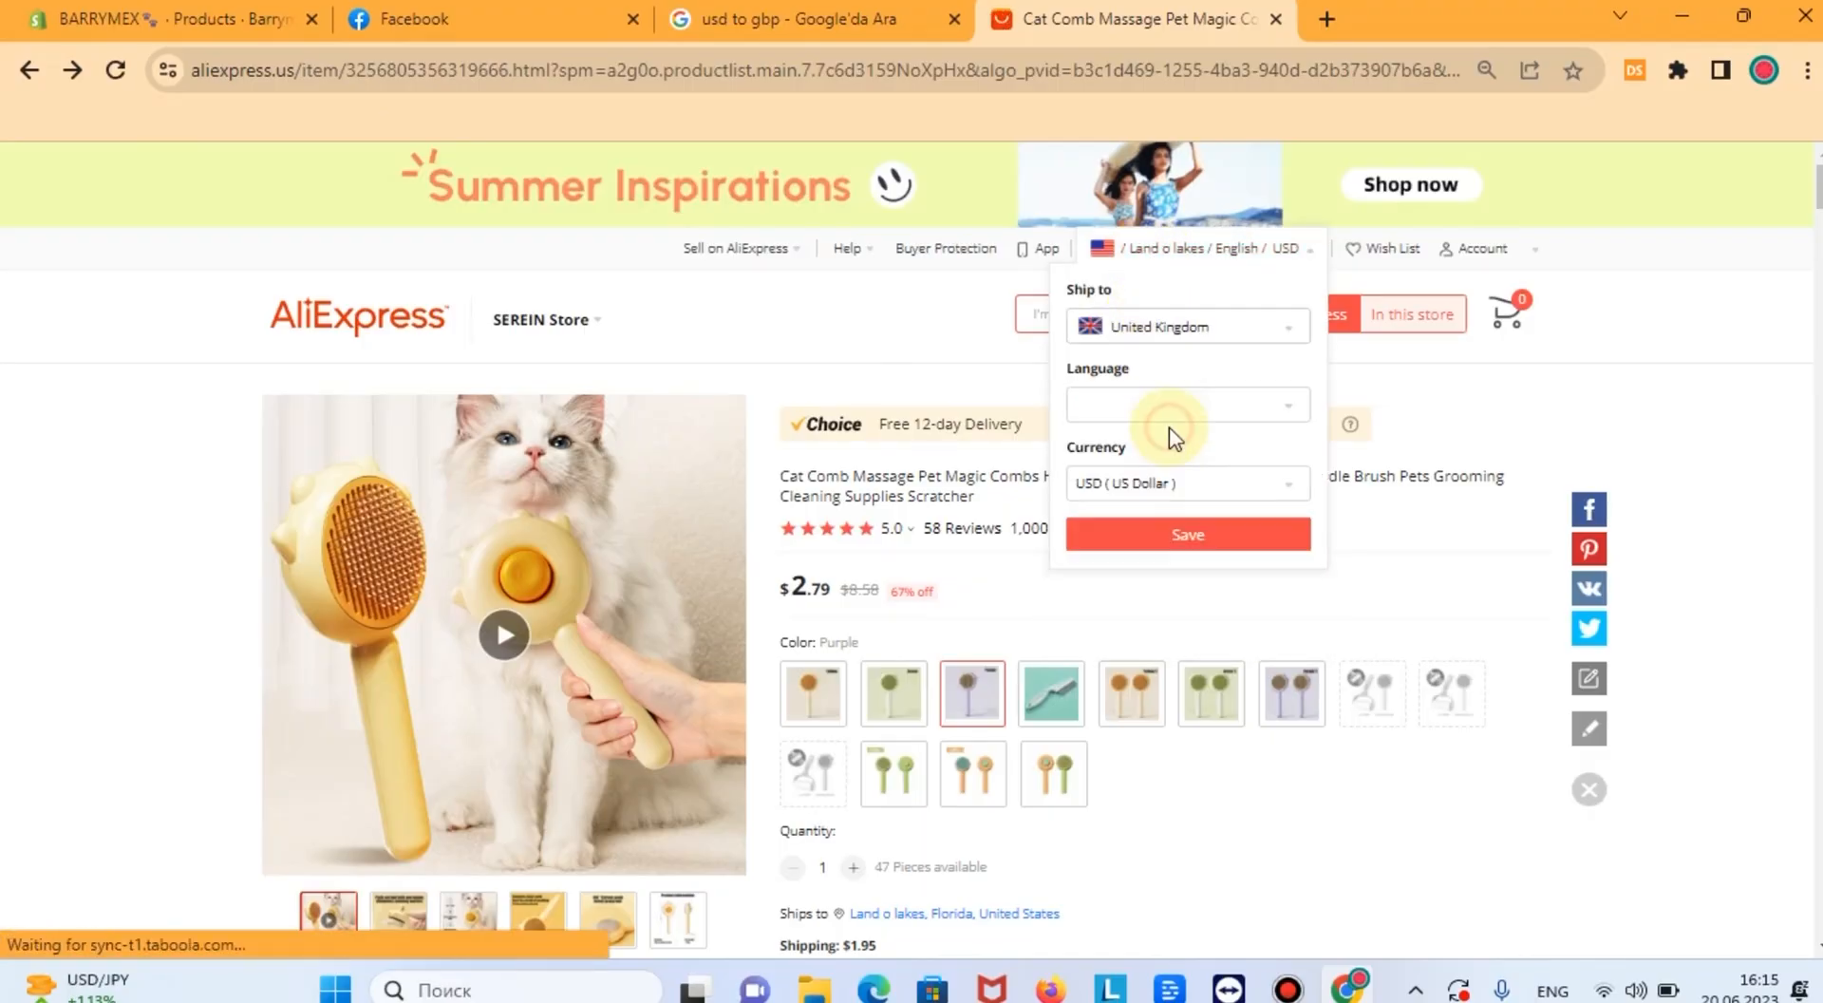
click(1189, 537)
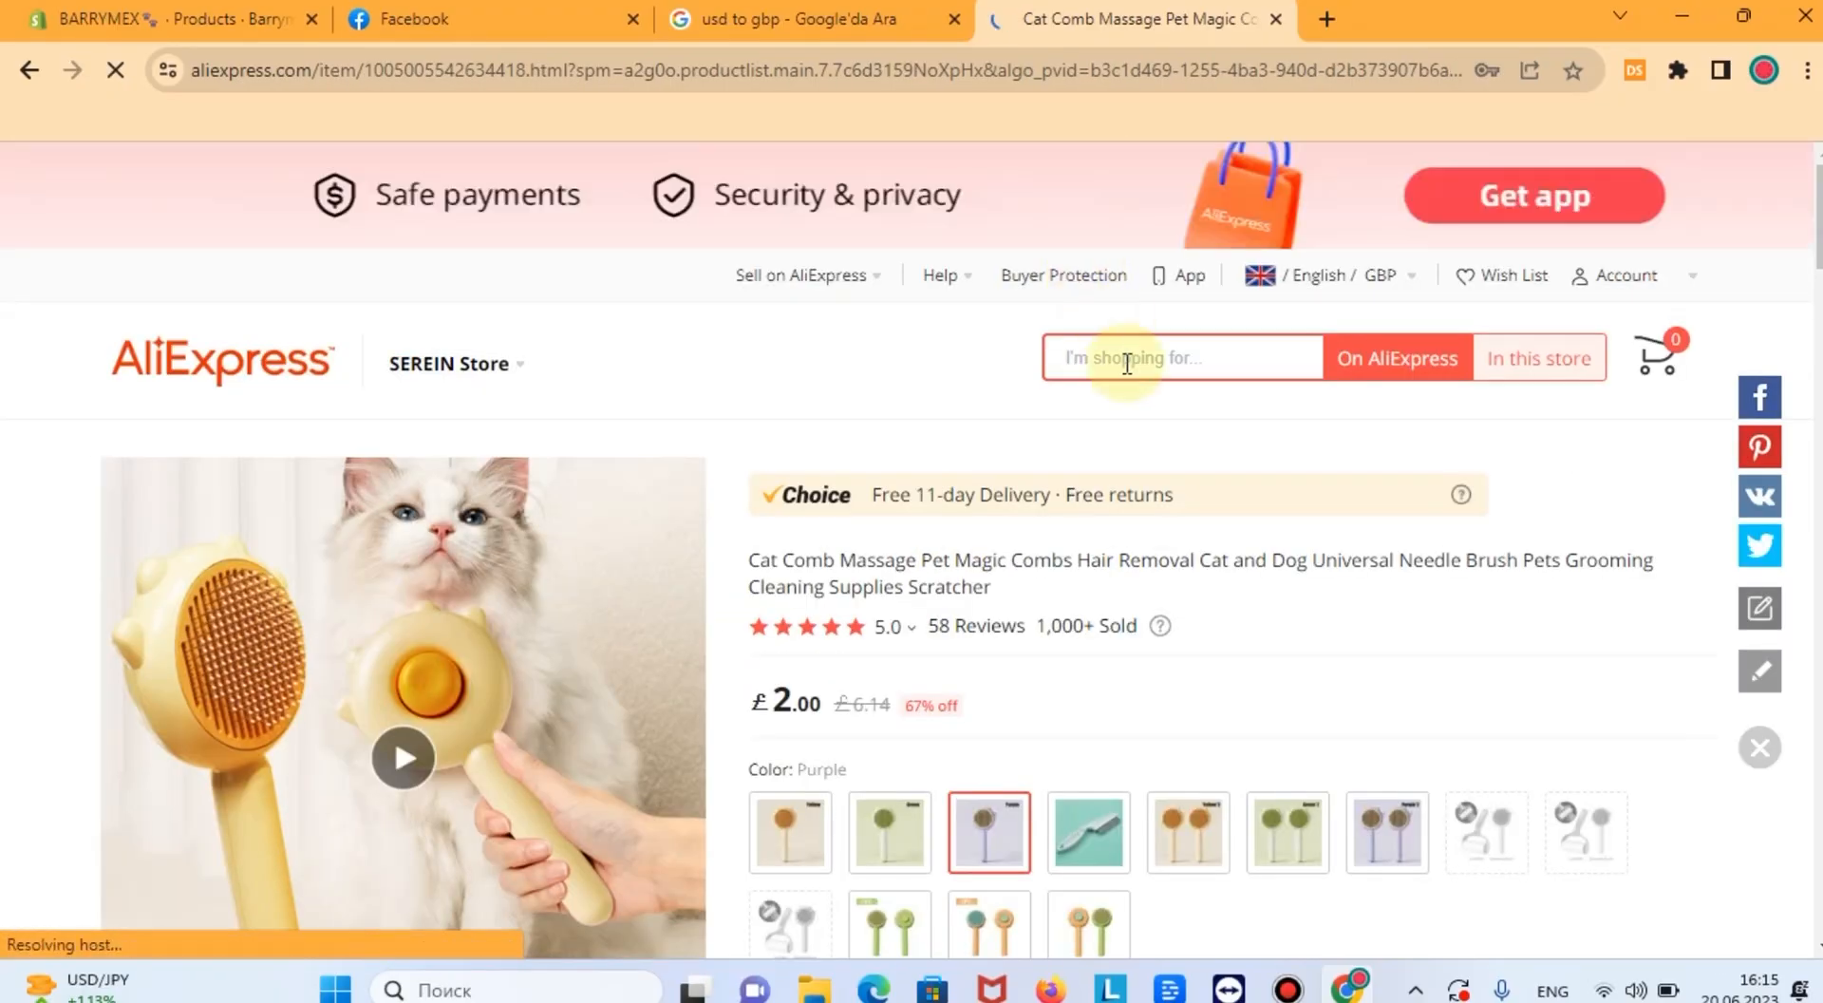
Step: Search AliExpress for 'cat brush'
click(1126, 364)
text(cat brush)
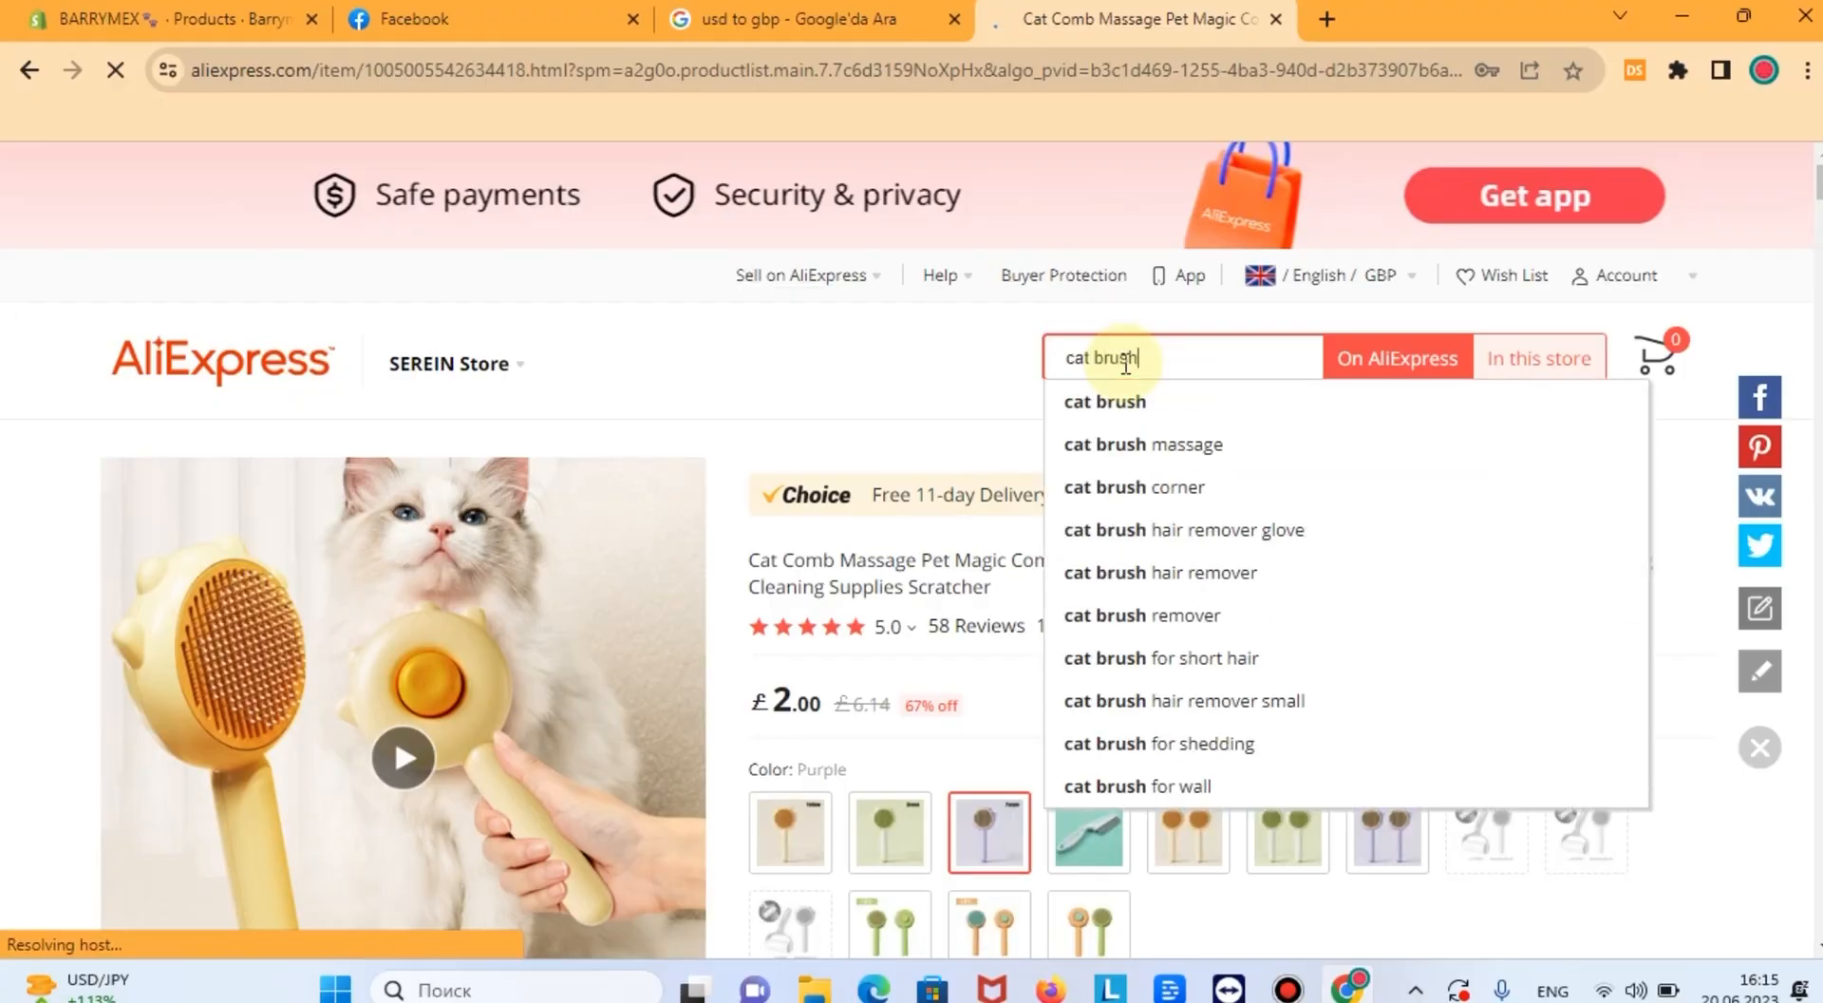
key(Return)
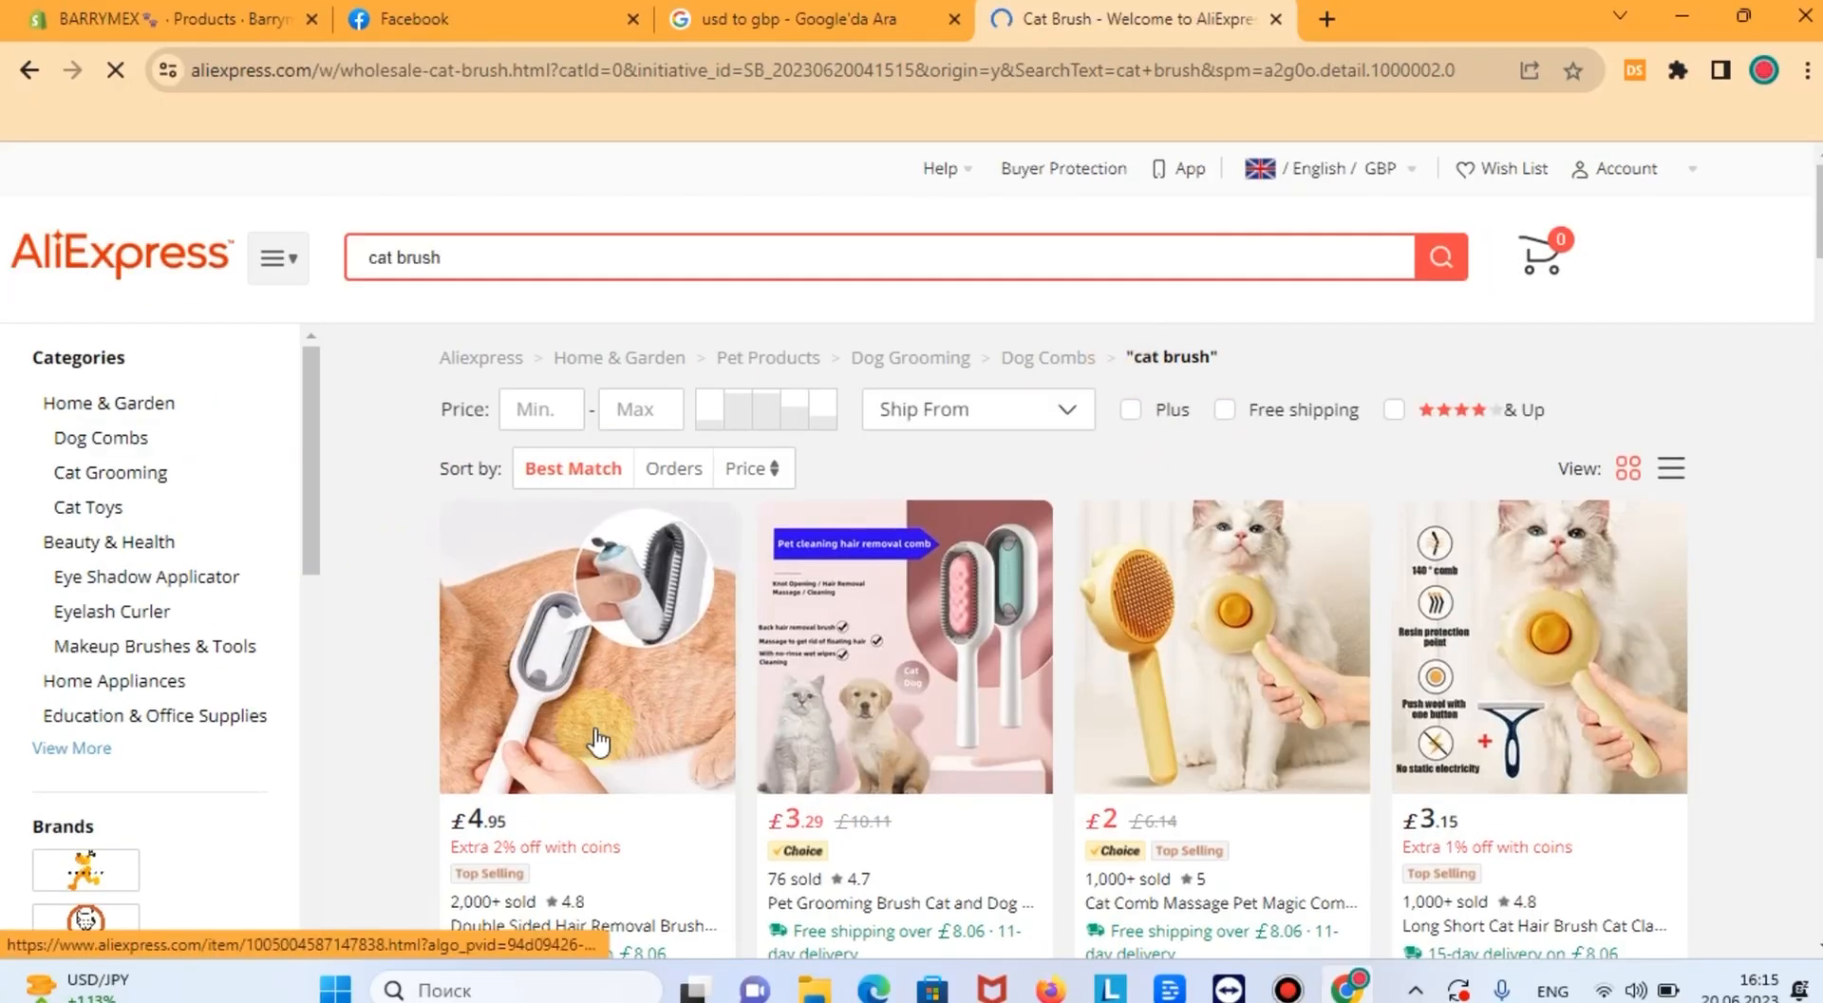
Step: Open the Double Sided Hair Removal brush and check its £4.95 price and UK shipping from £0.70
scroll(580, 707, down, 3)
click(556, 703)
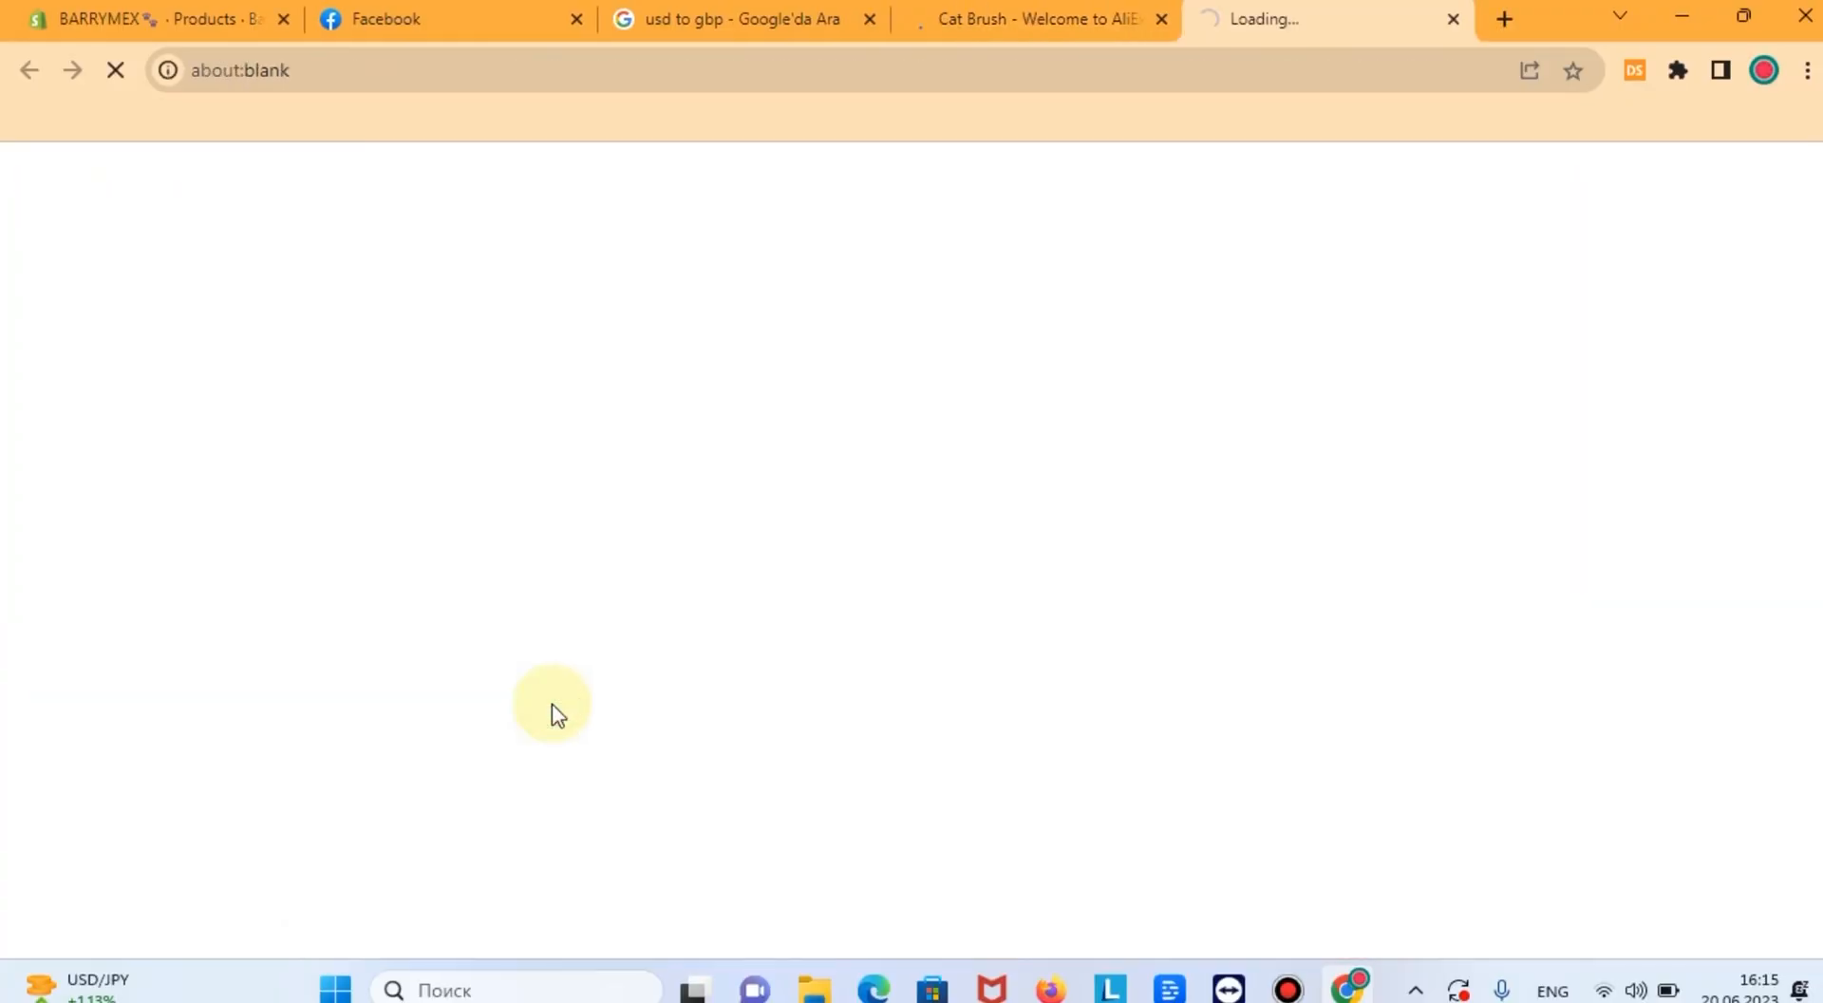
scroll(915, 608, down, 5)
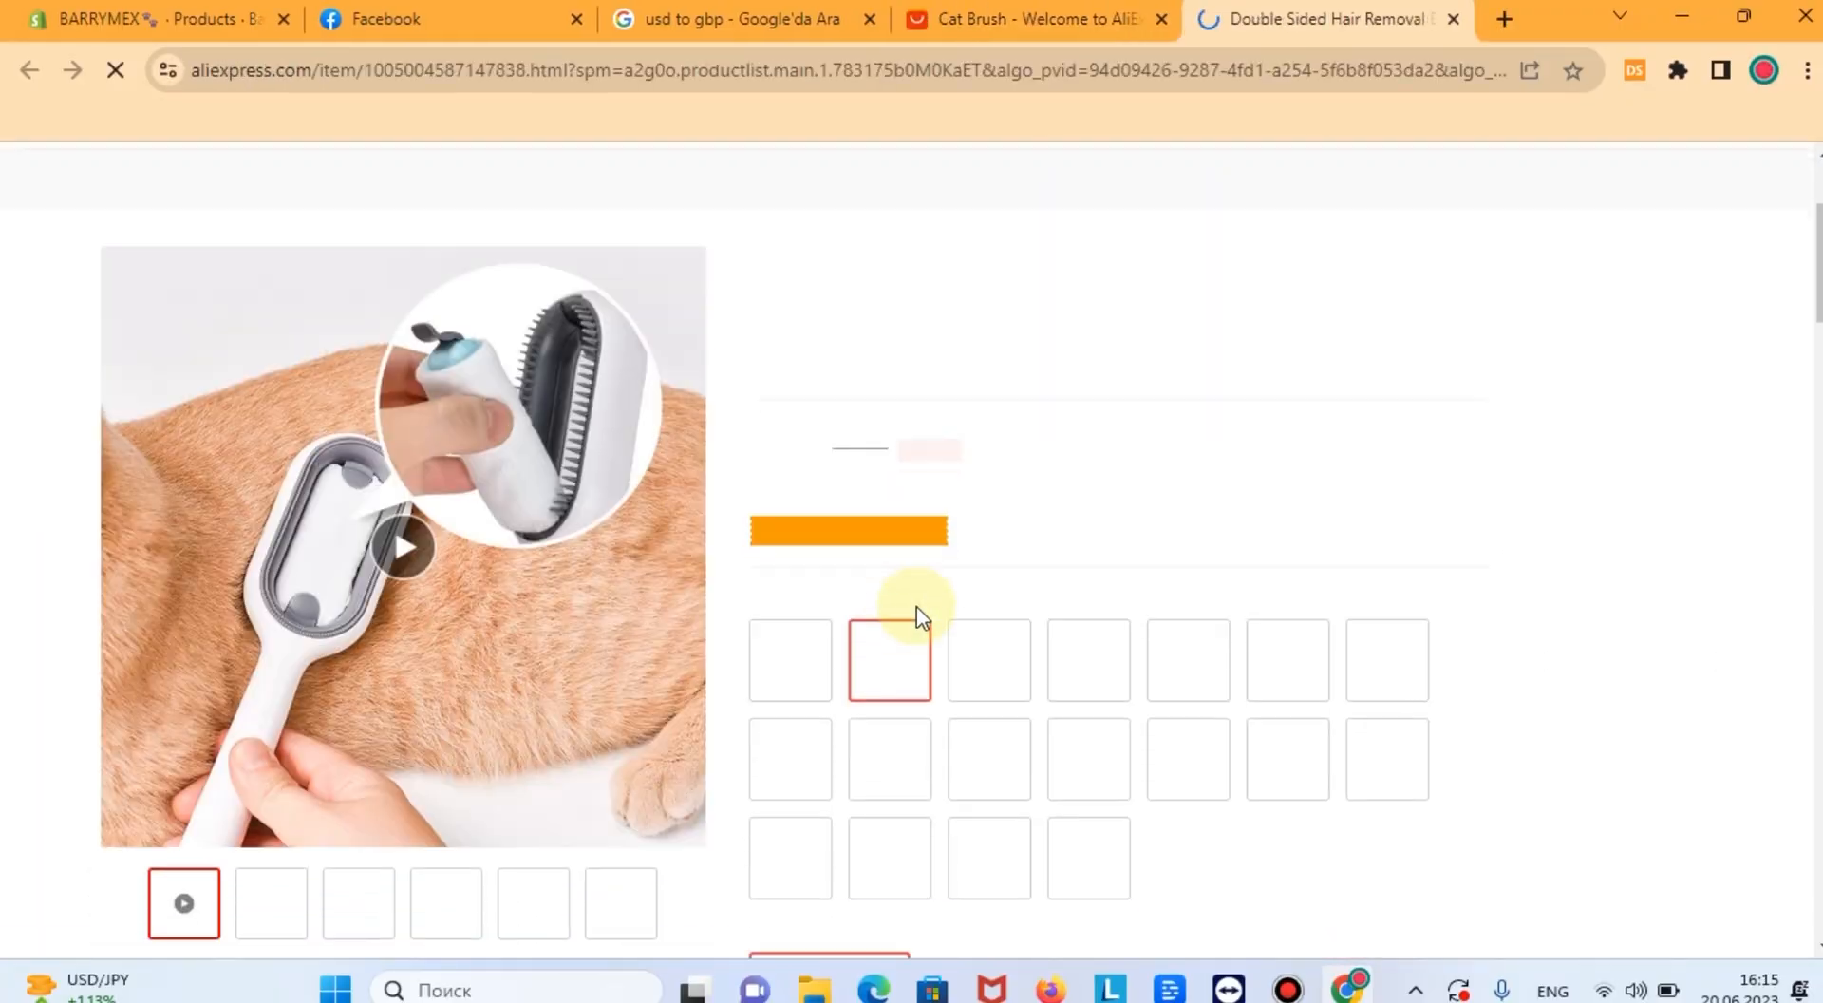
scroll(916, 607, down, 2)
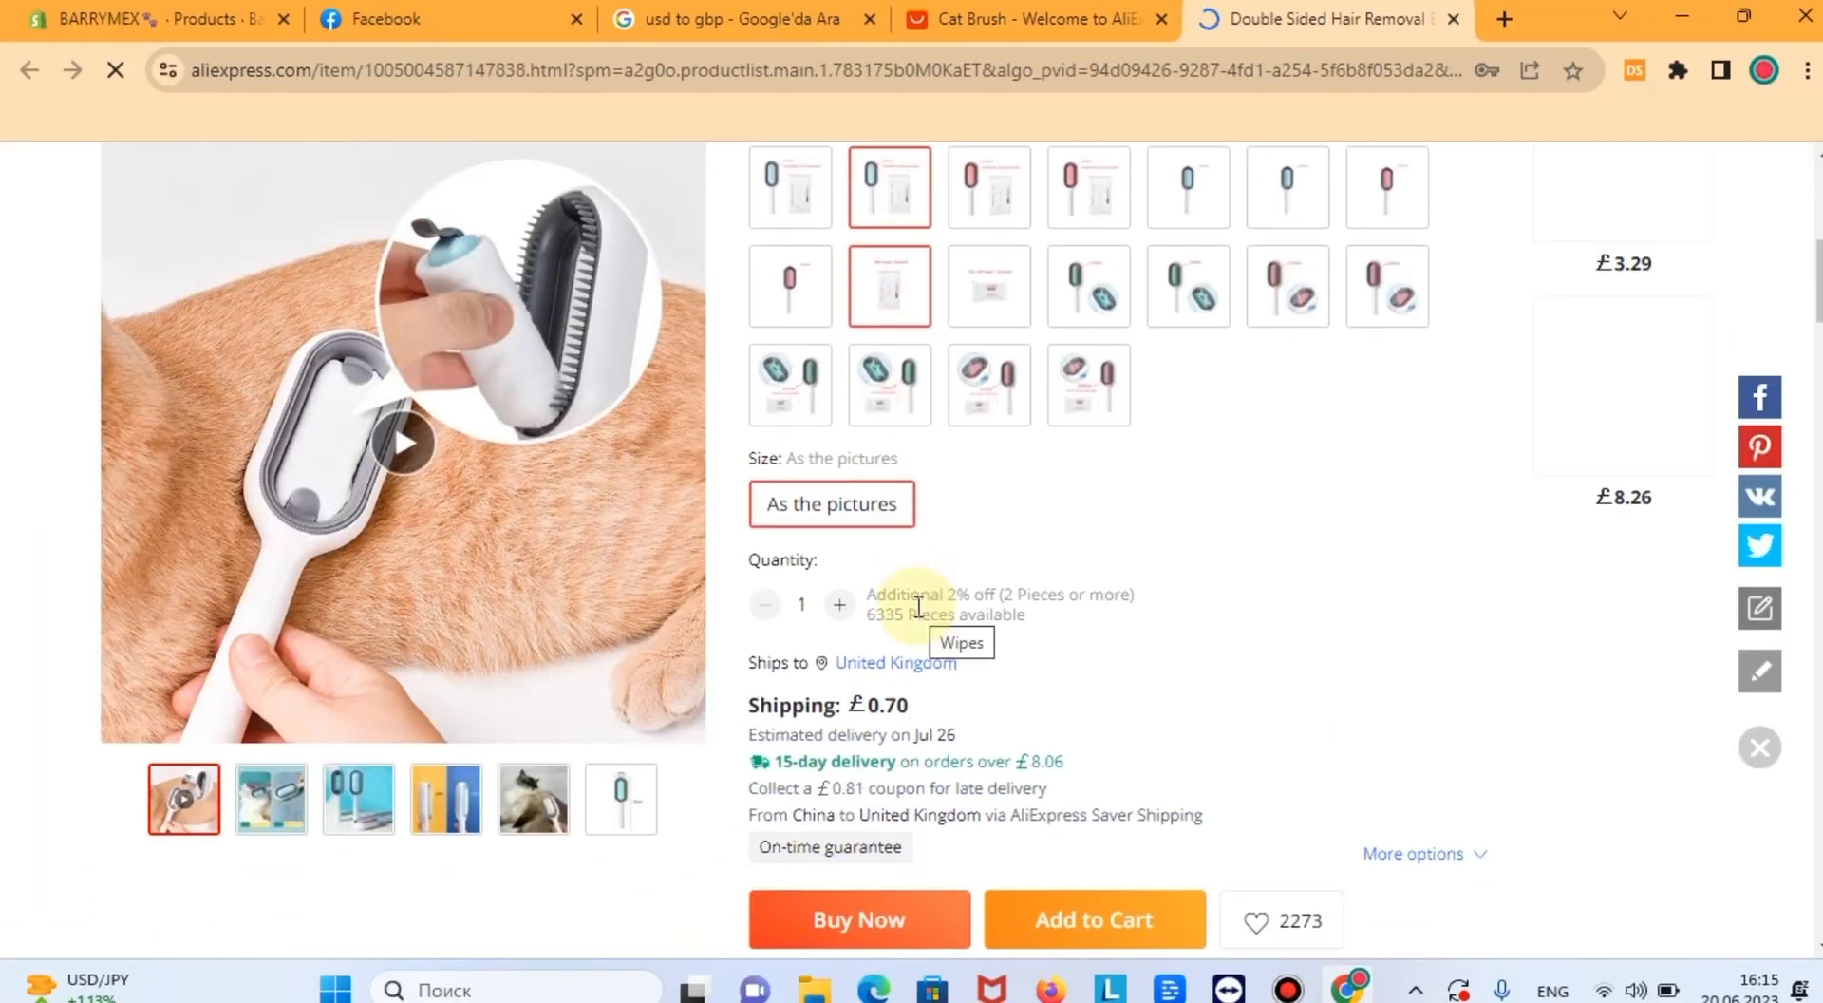
click(893, 761)
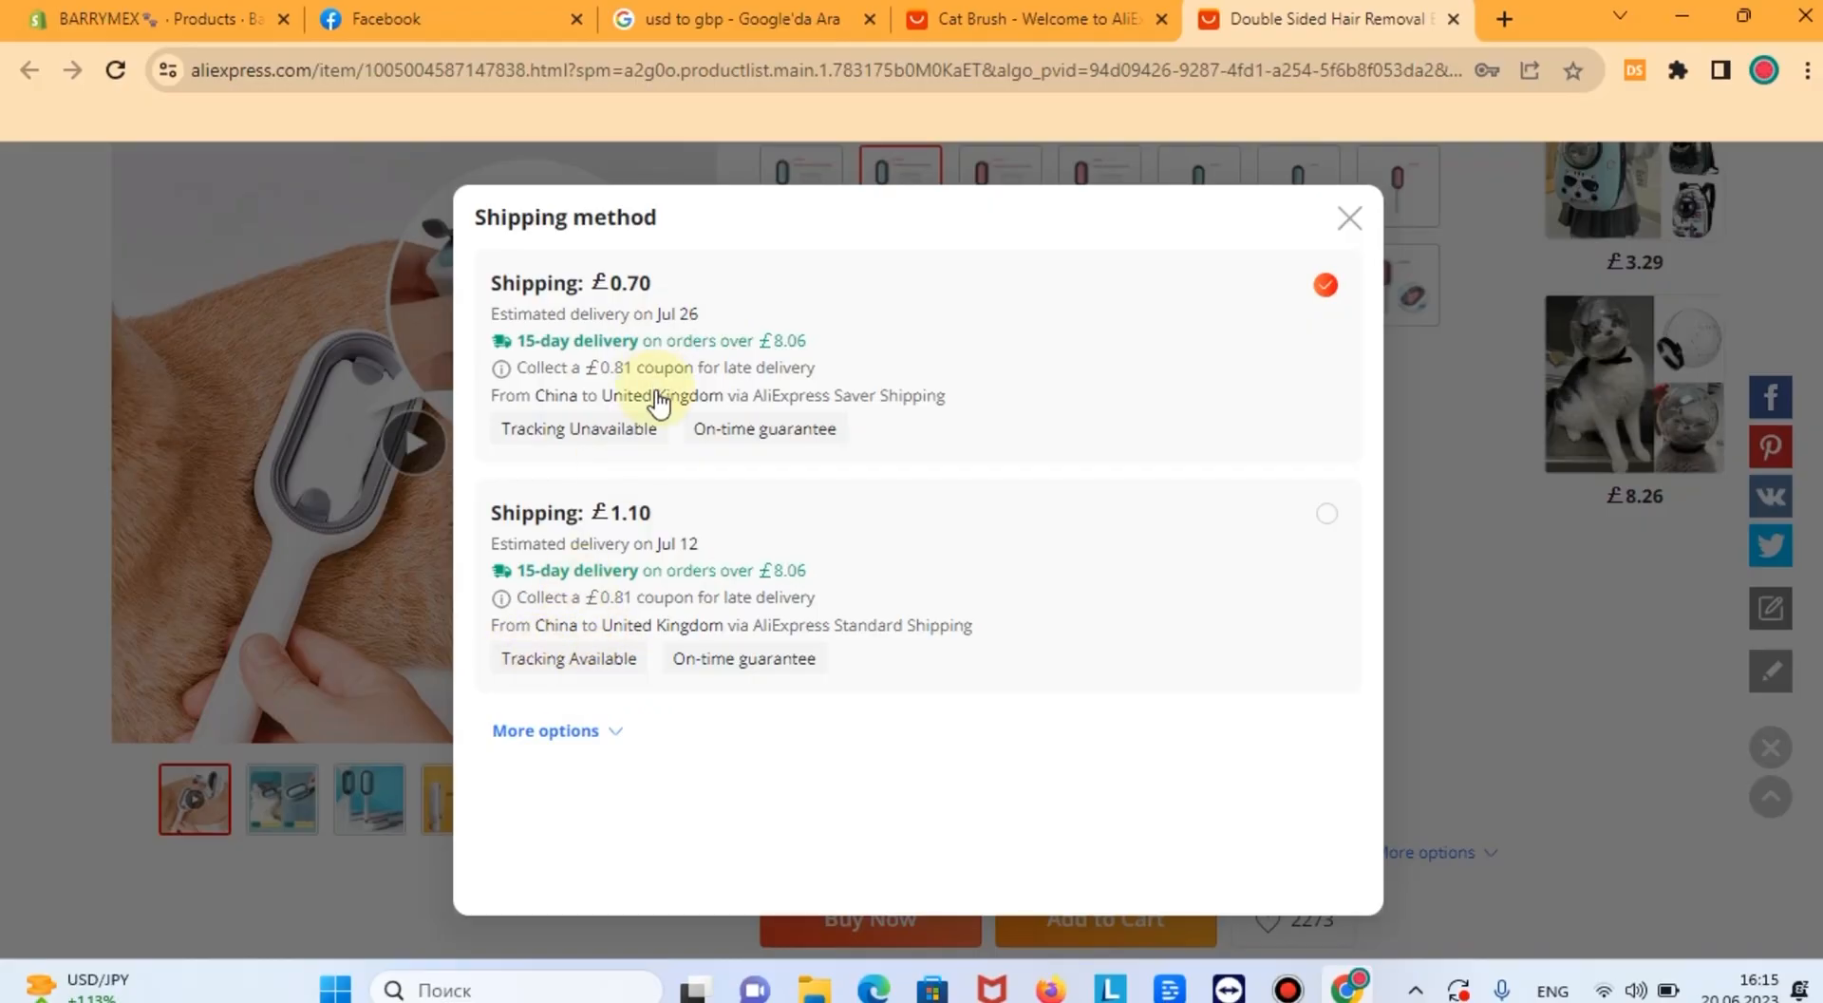
click(1349, 228)
scroll(833, 497, up, 4)
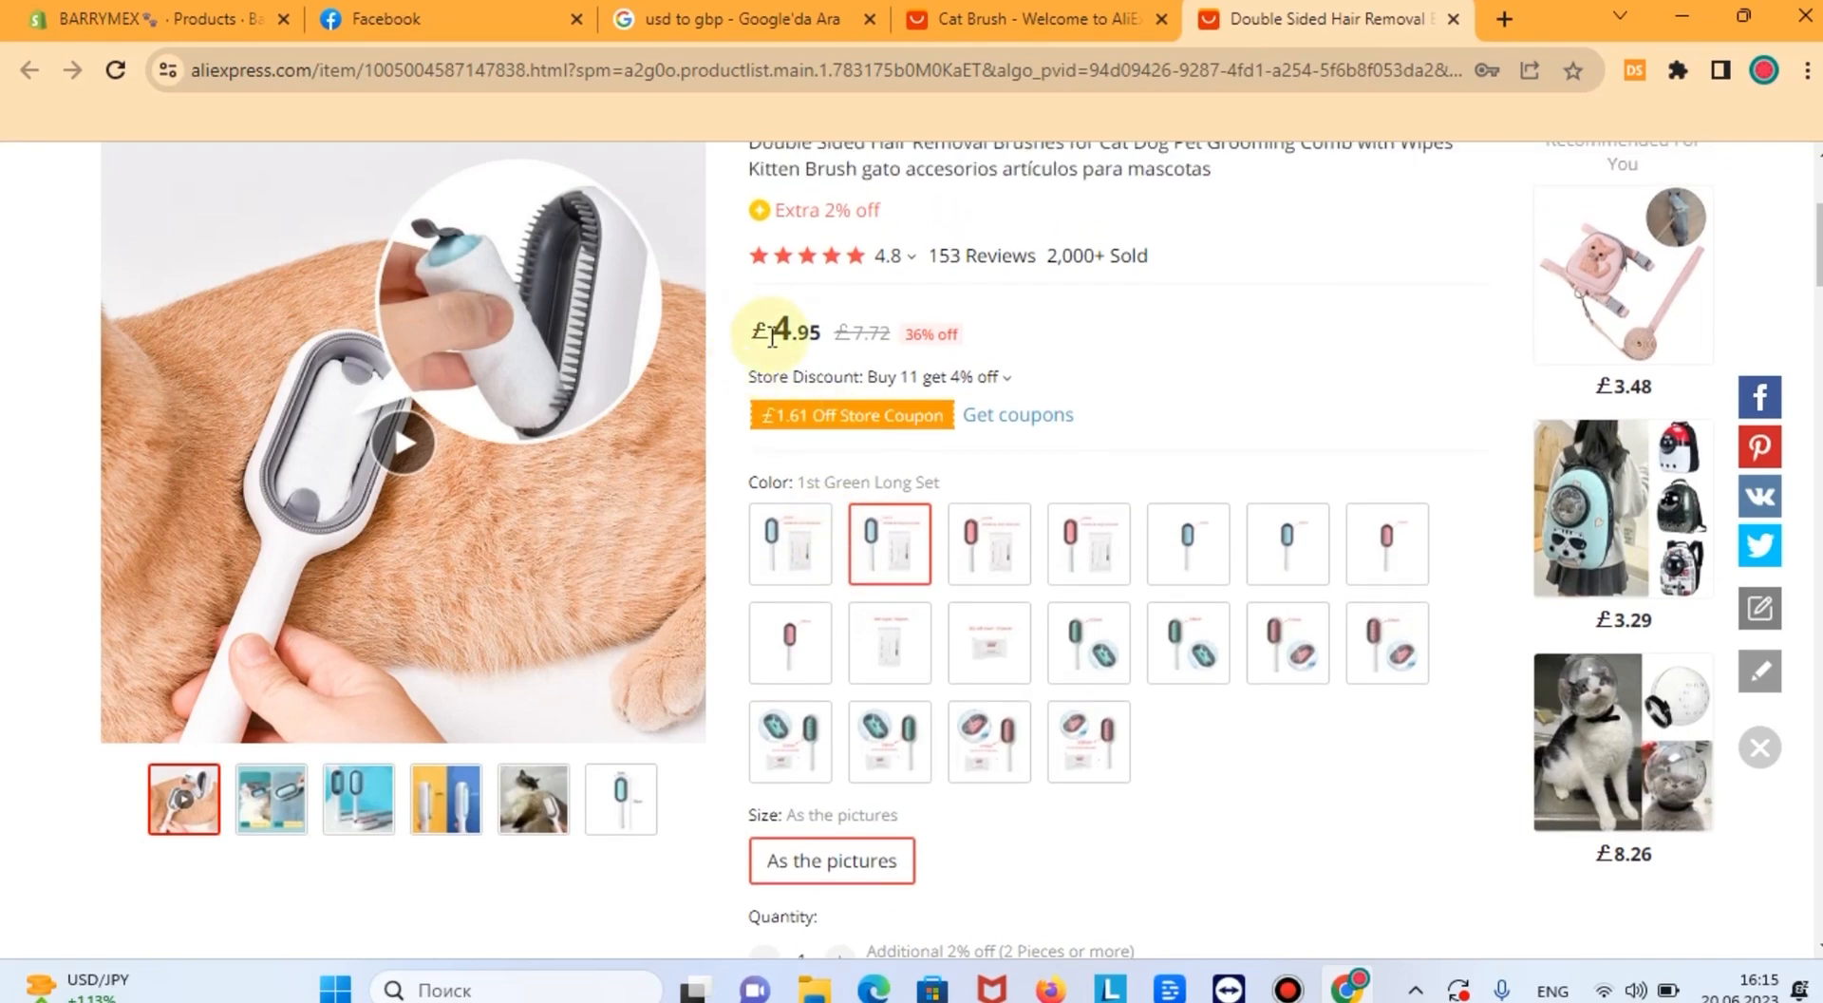
Step: Convert 6 pounds to 7.65 US dollars, clear the converter, then return to the Cat Brush price field
click(761, 23)
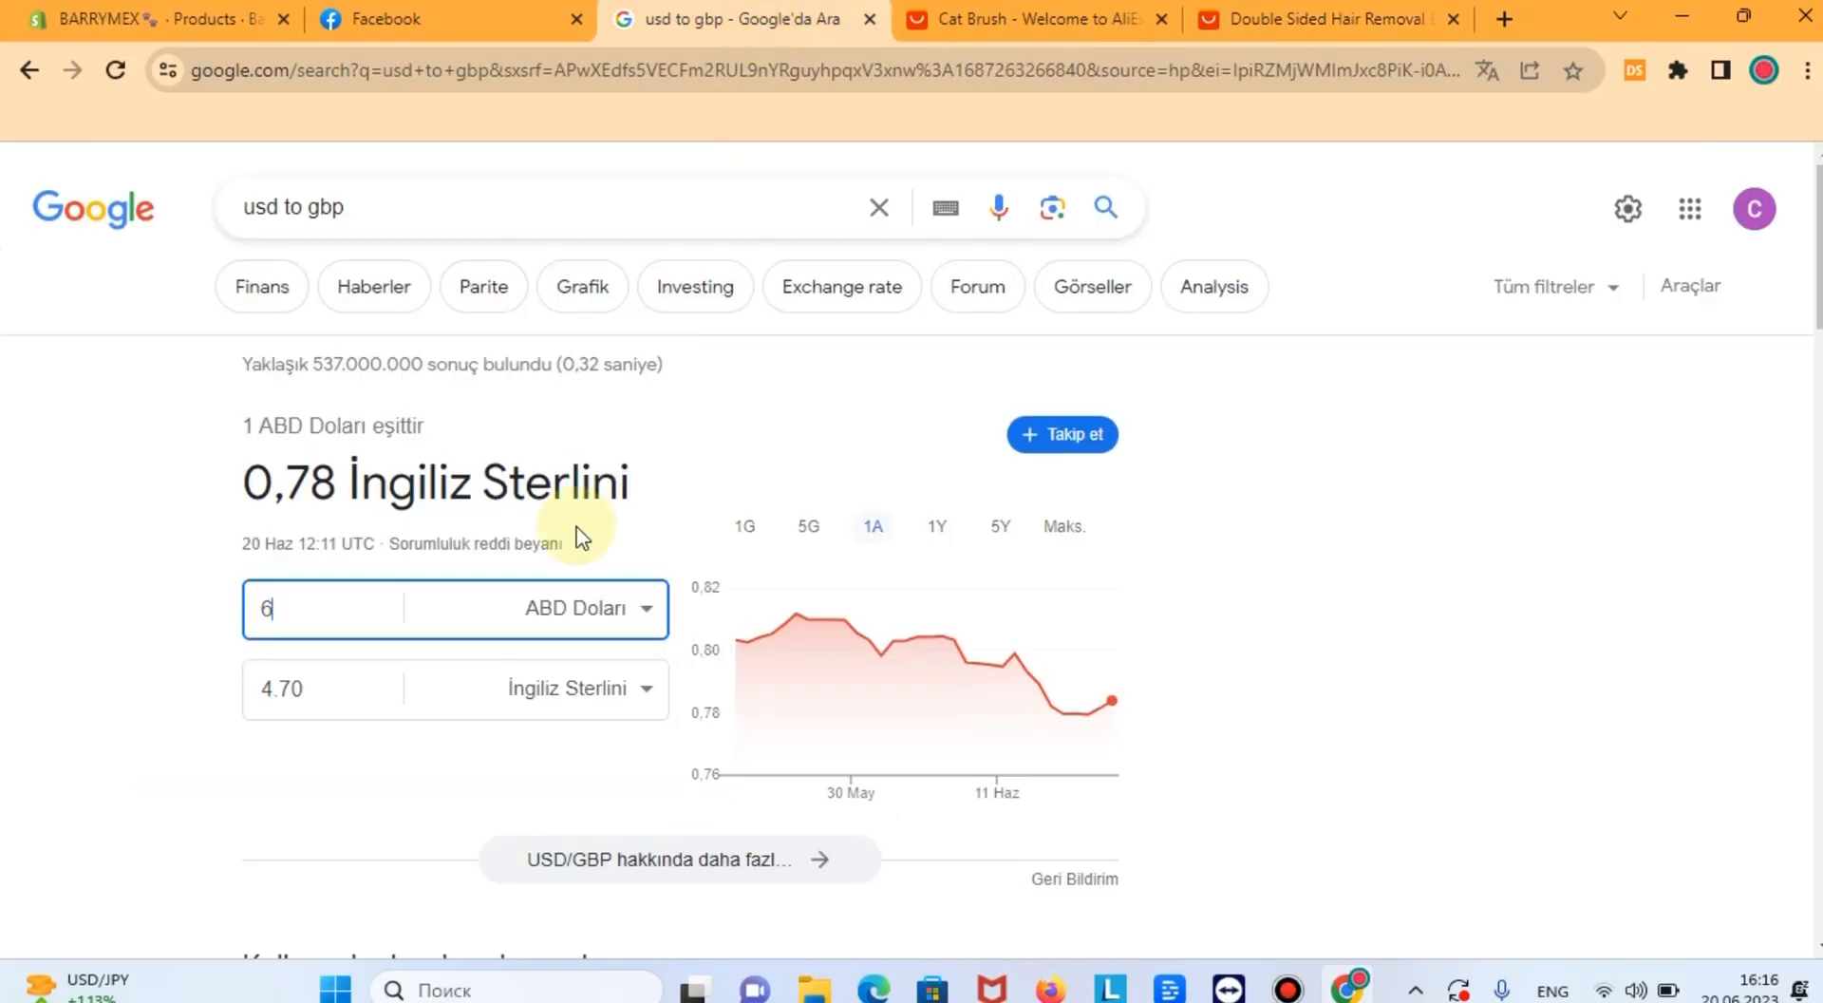
click(351, 682)
double_click(334, 682)
text(6)
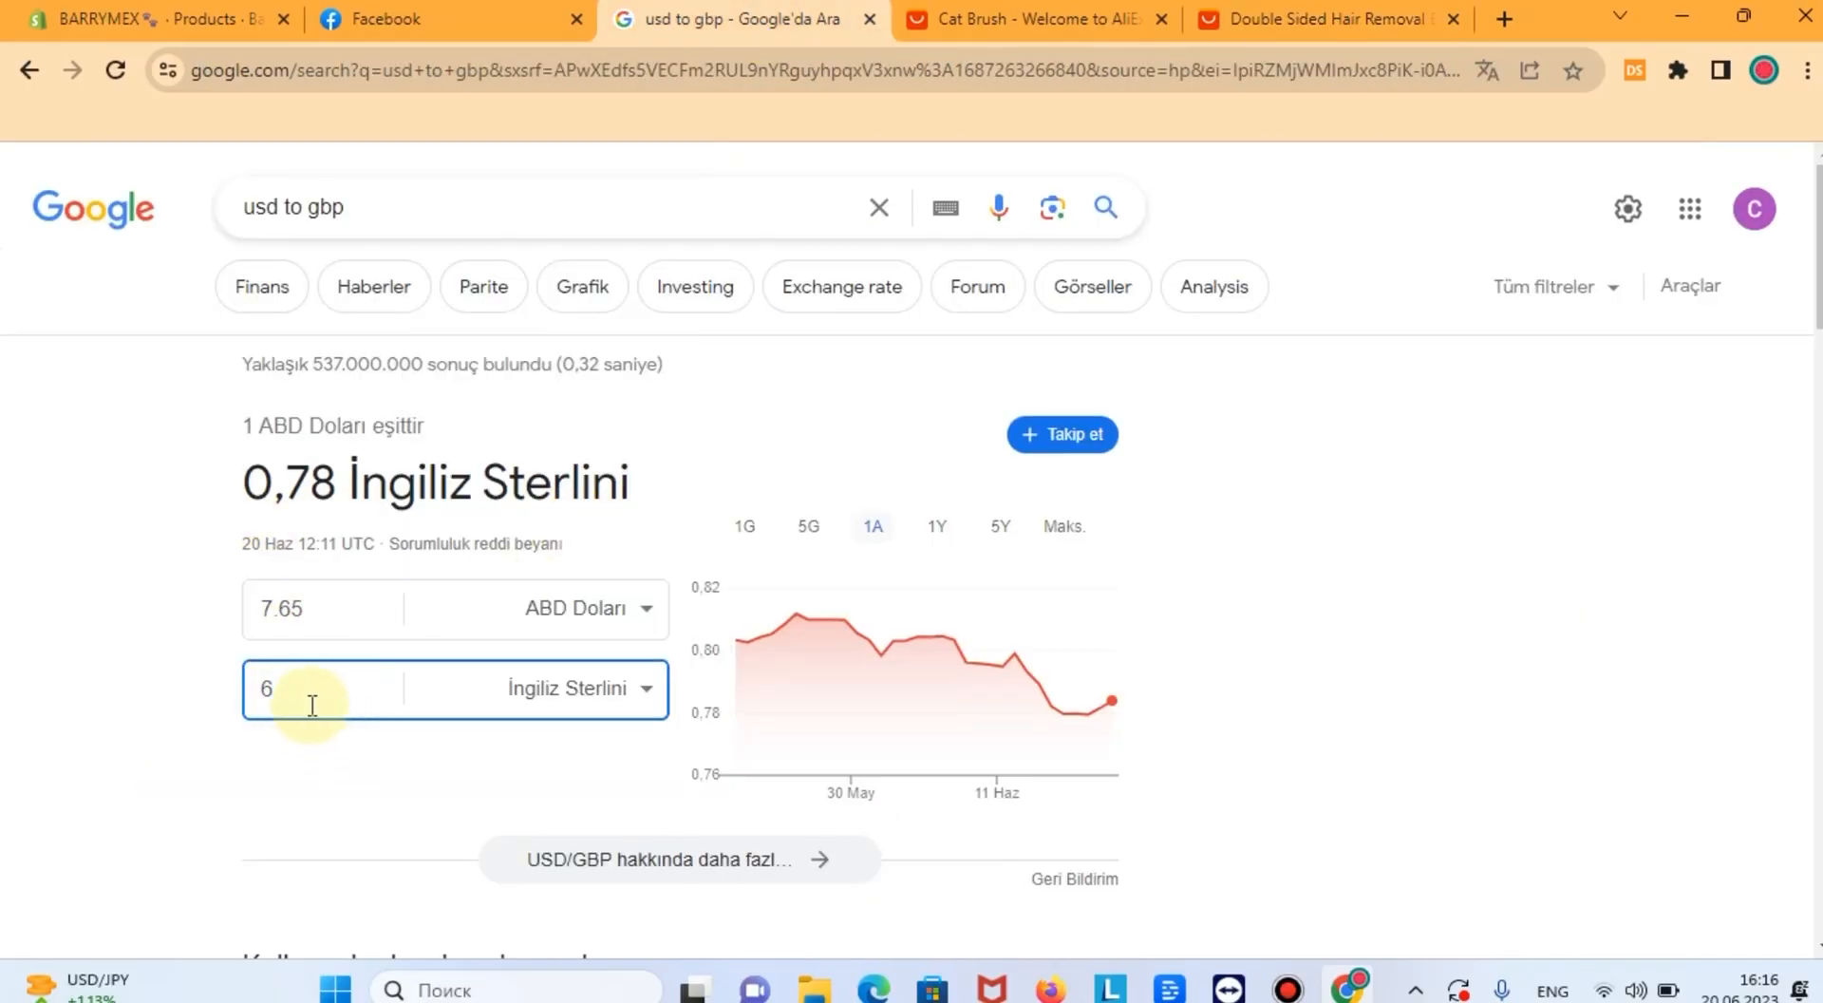
double_click(317, 613)
key(BackSpace)
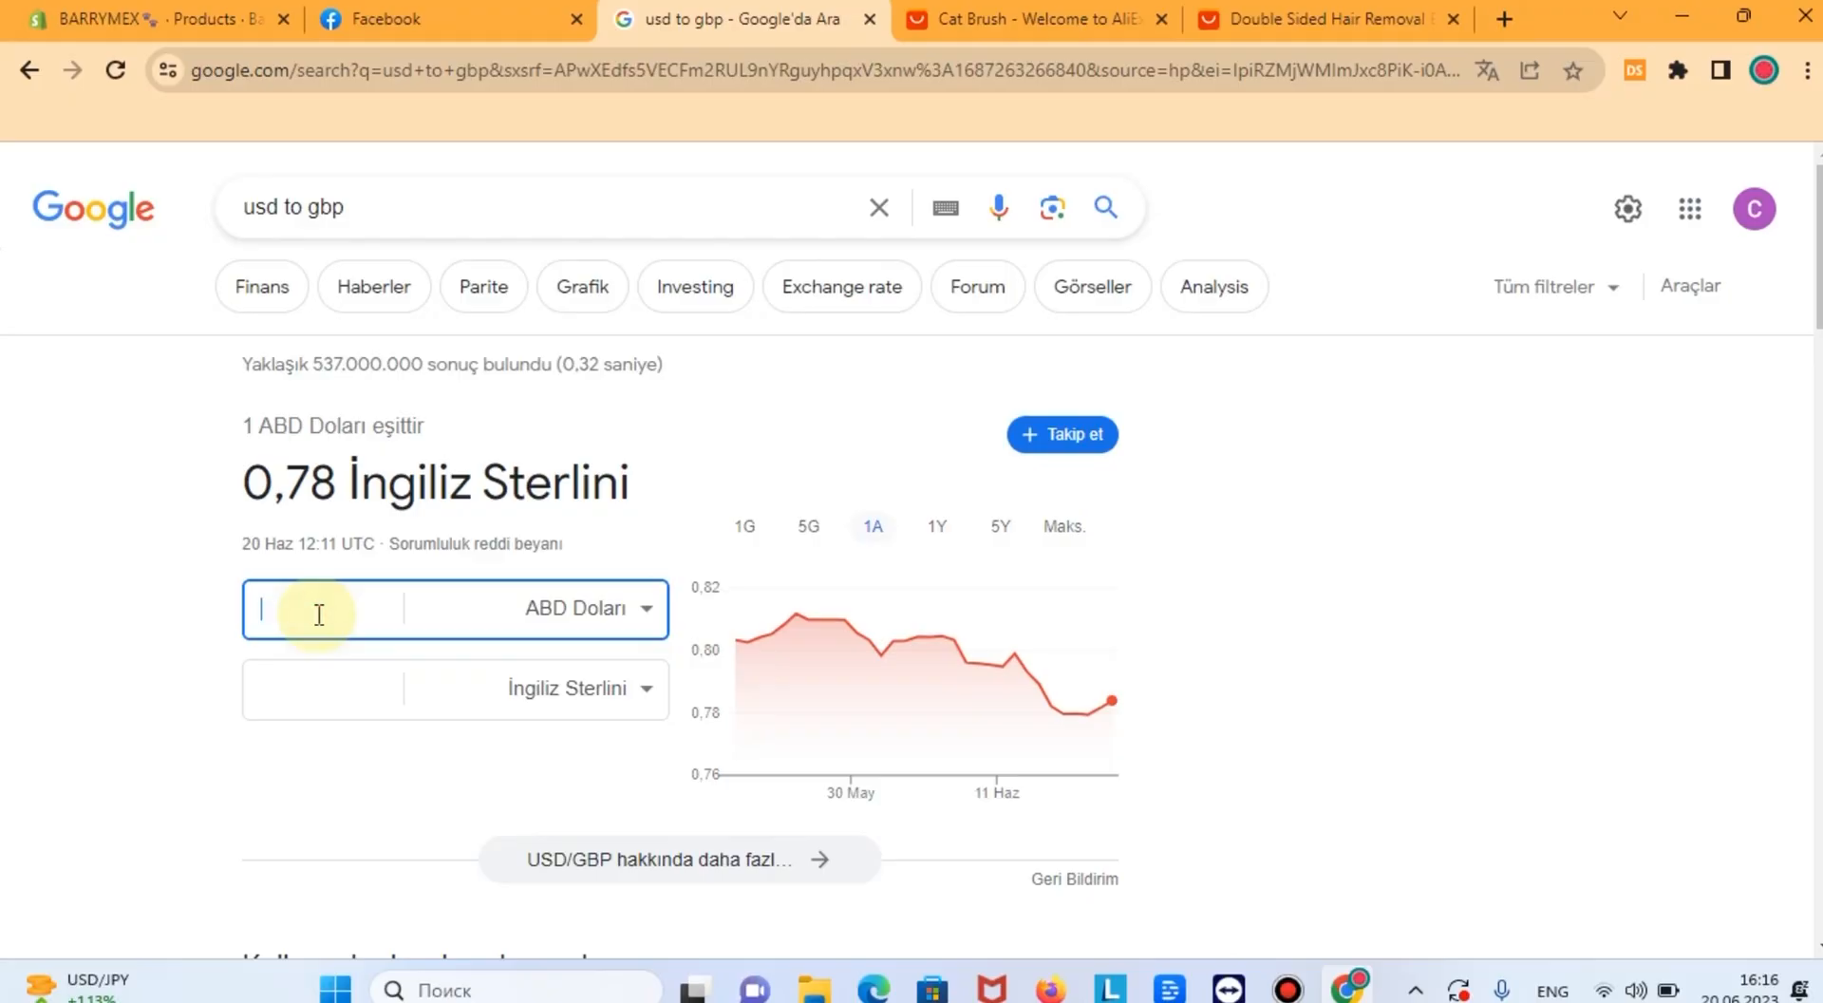
click(424, 18)
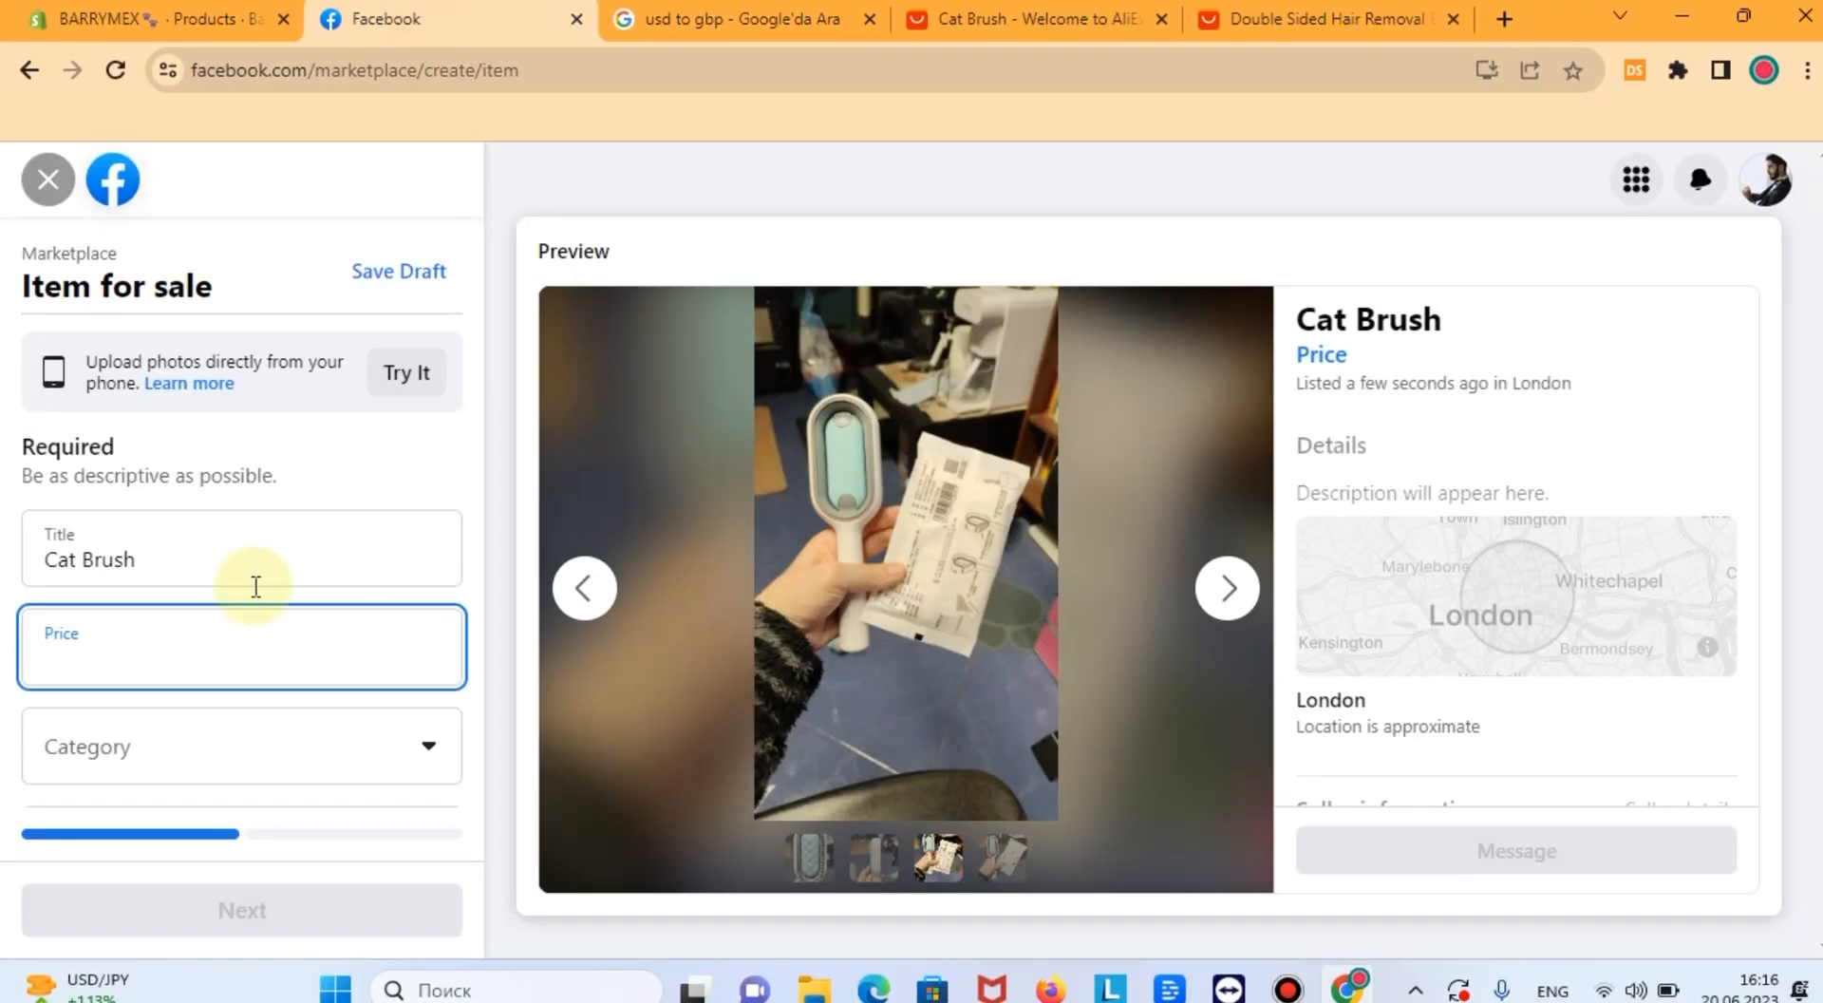
click(86, 677)
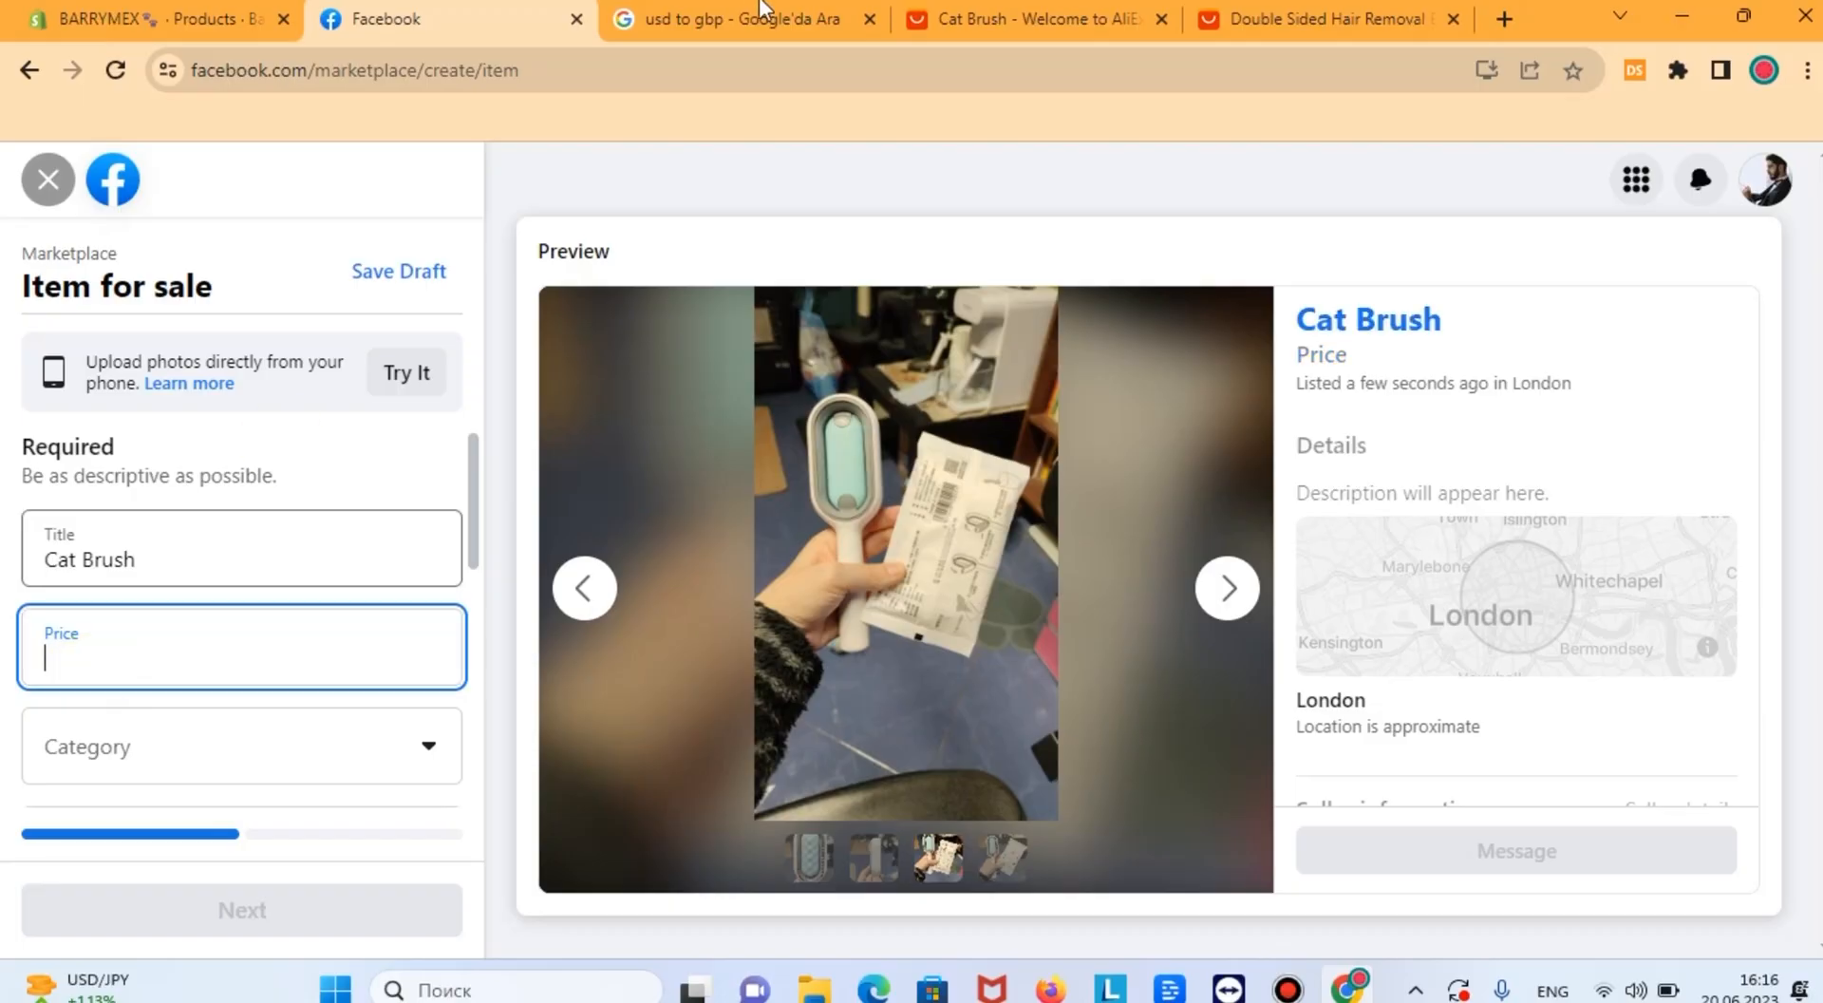
Step: Revisit the Double Sided Hair Removal page, then scroll through the cat brush results
click(1320, 37)
scroll(835, 477, up, 4)
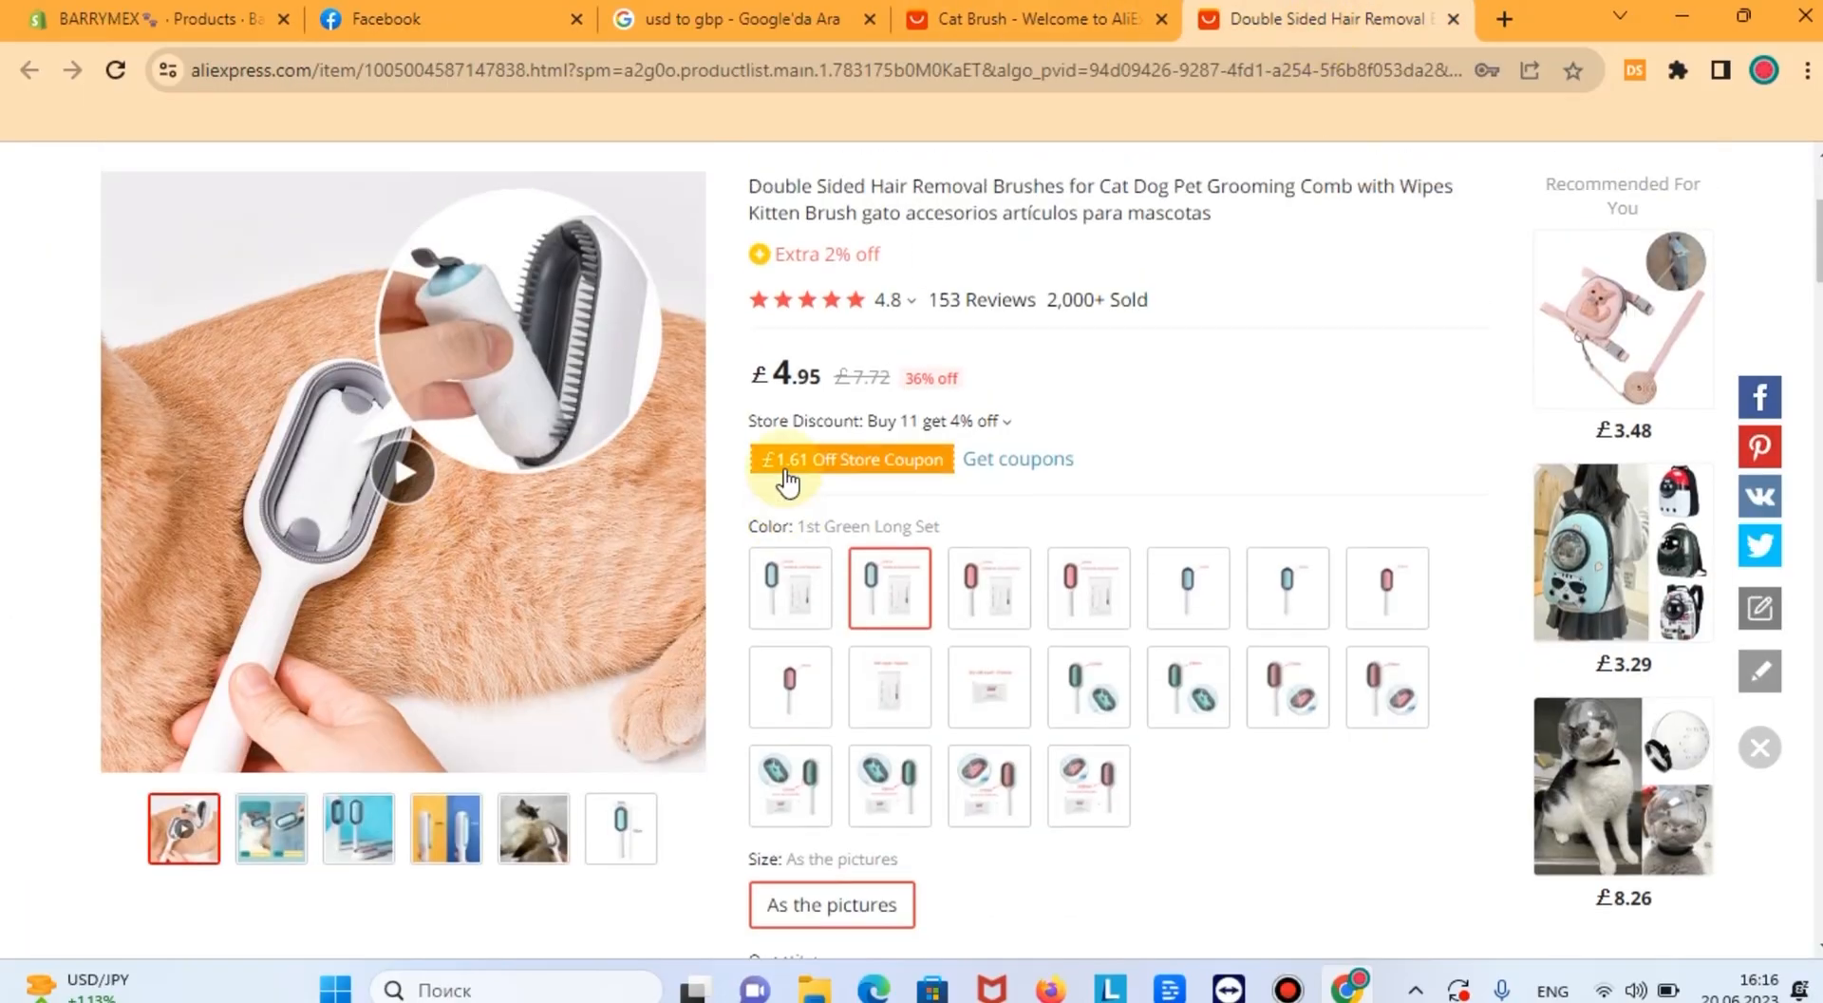
scroll(992, 726, down, 2)
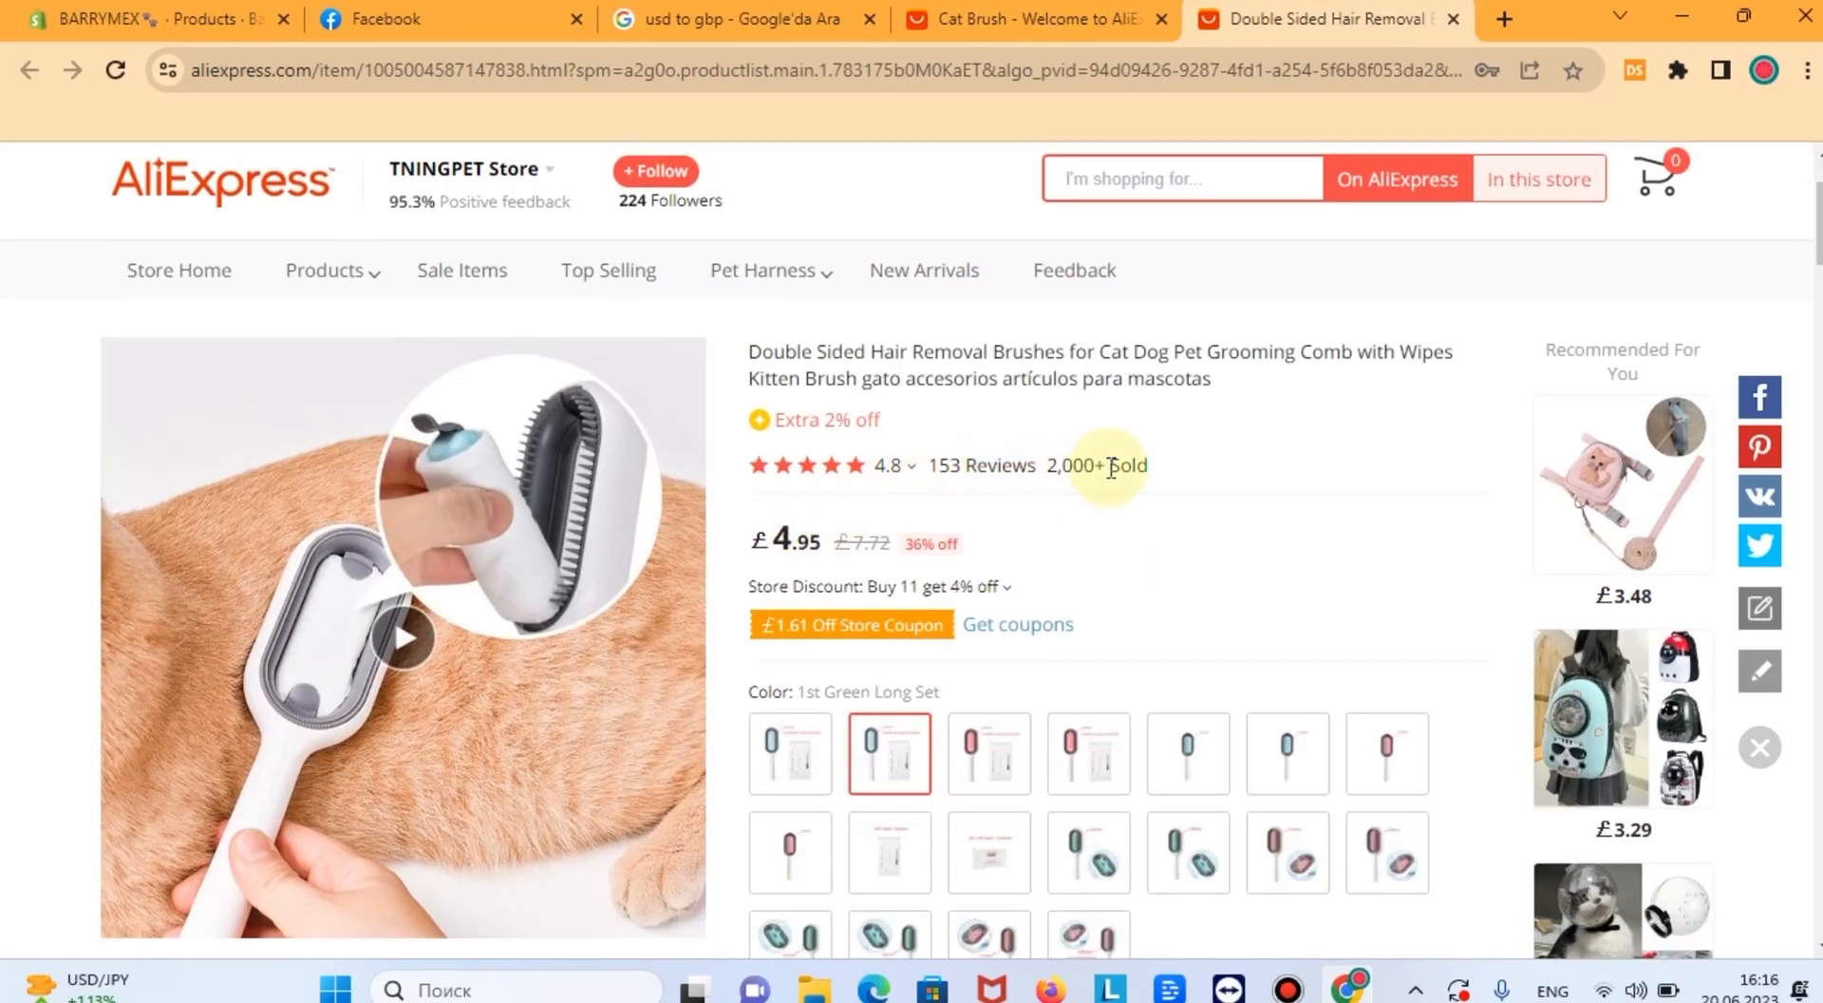
click(988, 24)
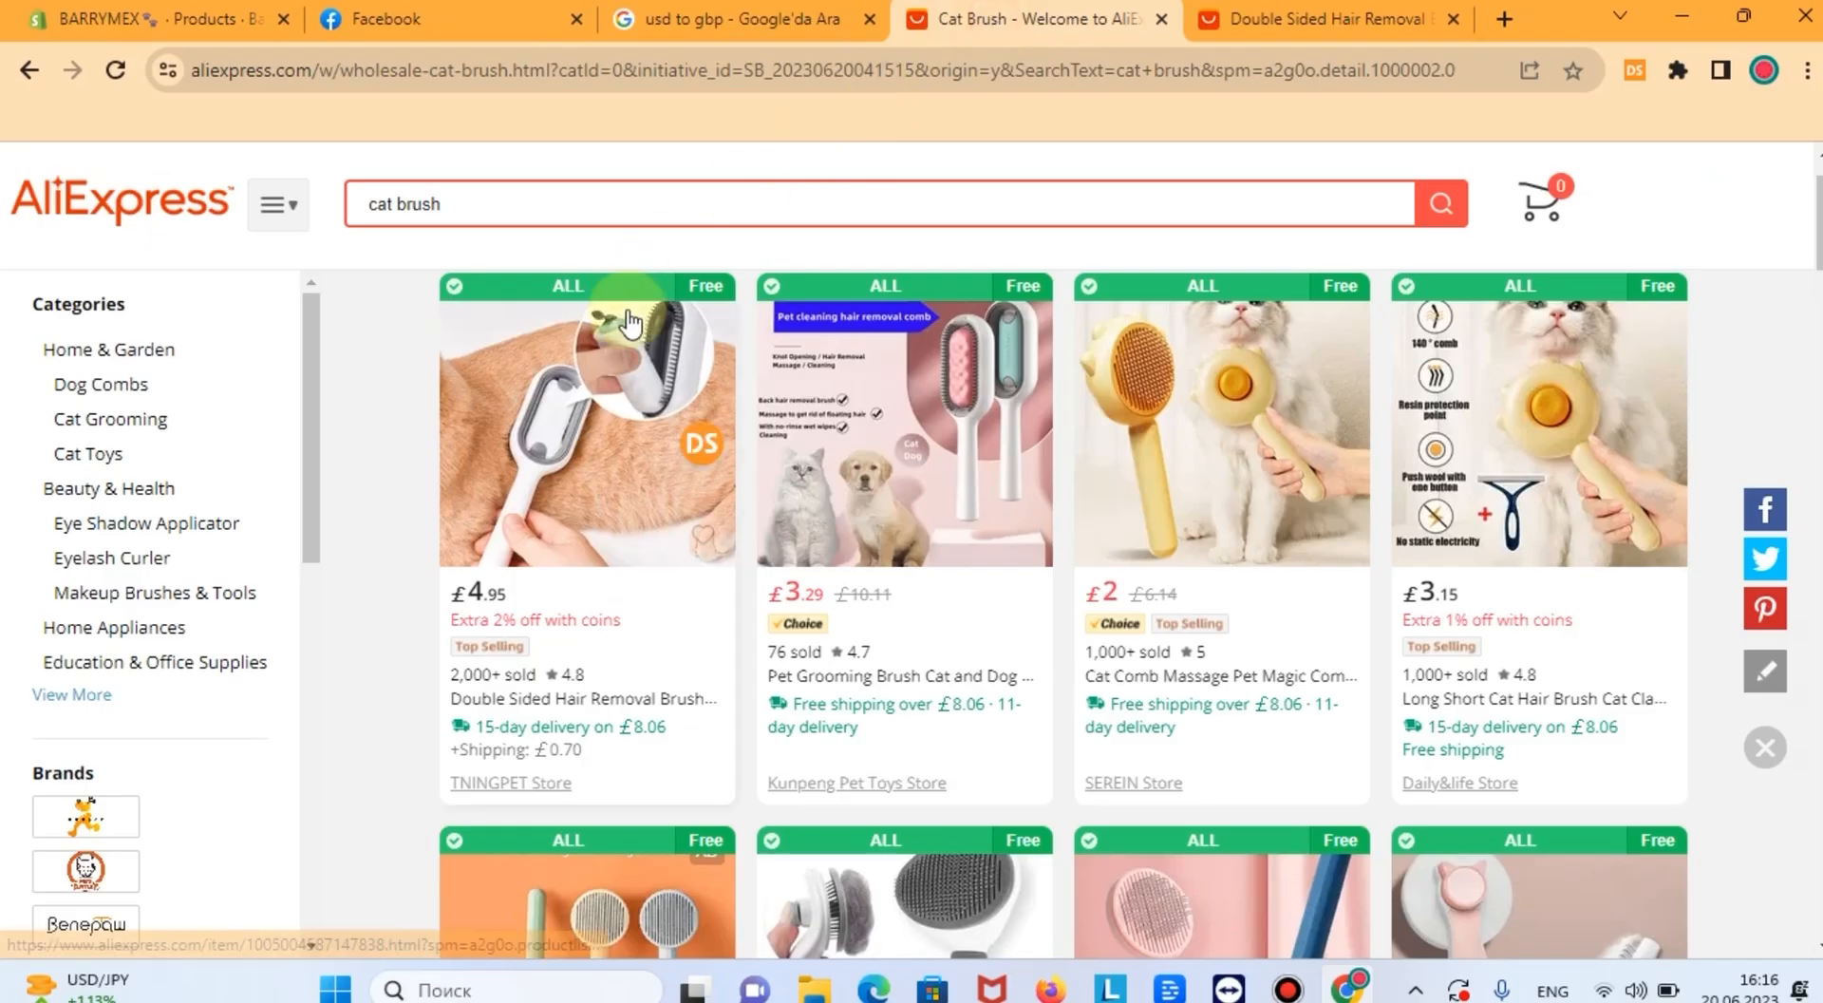
scroll(631, 659, down, 4)
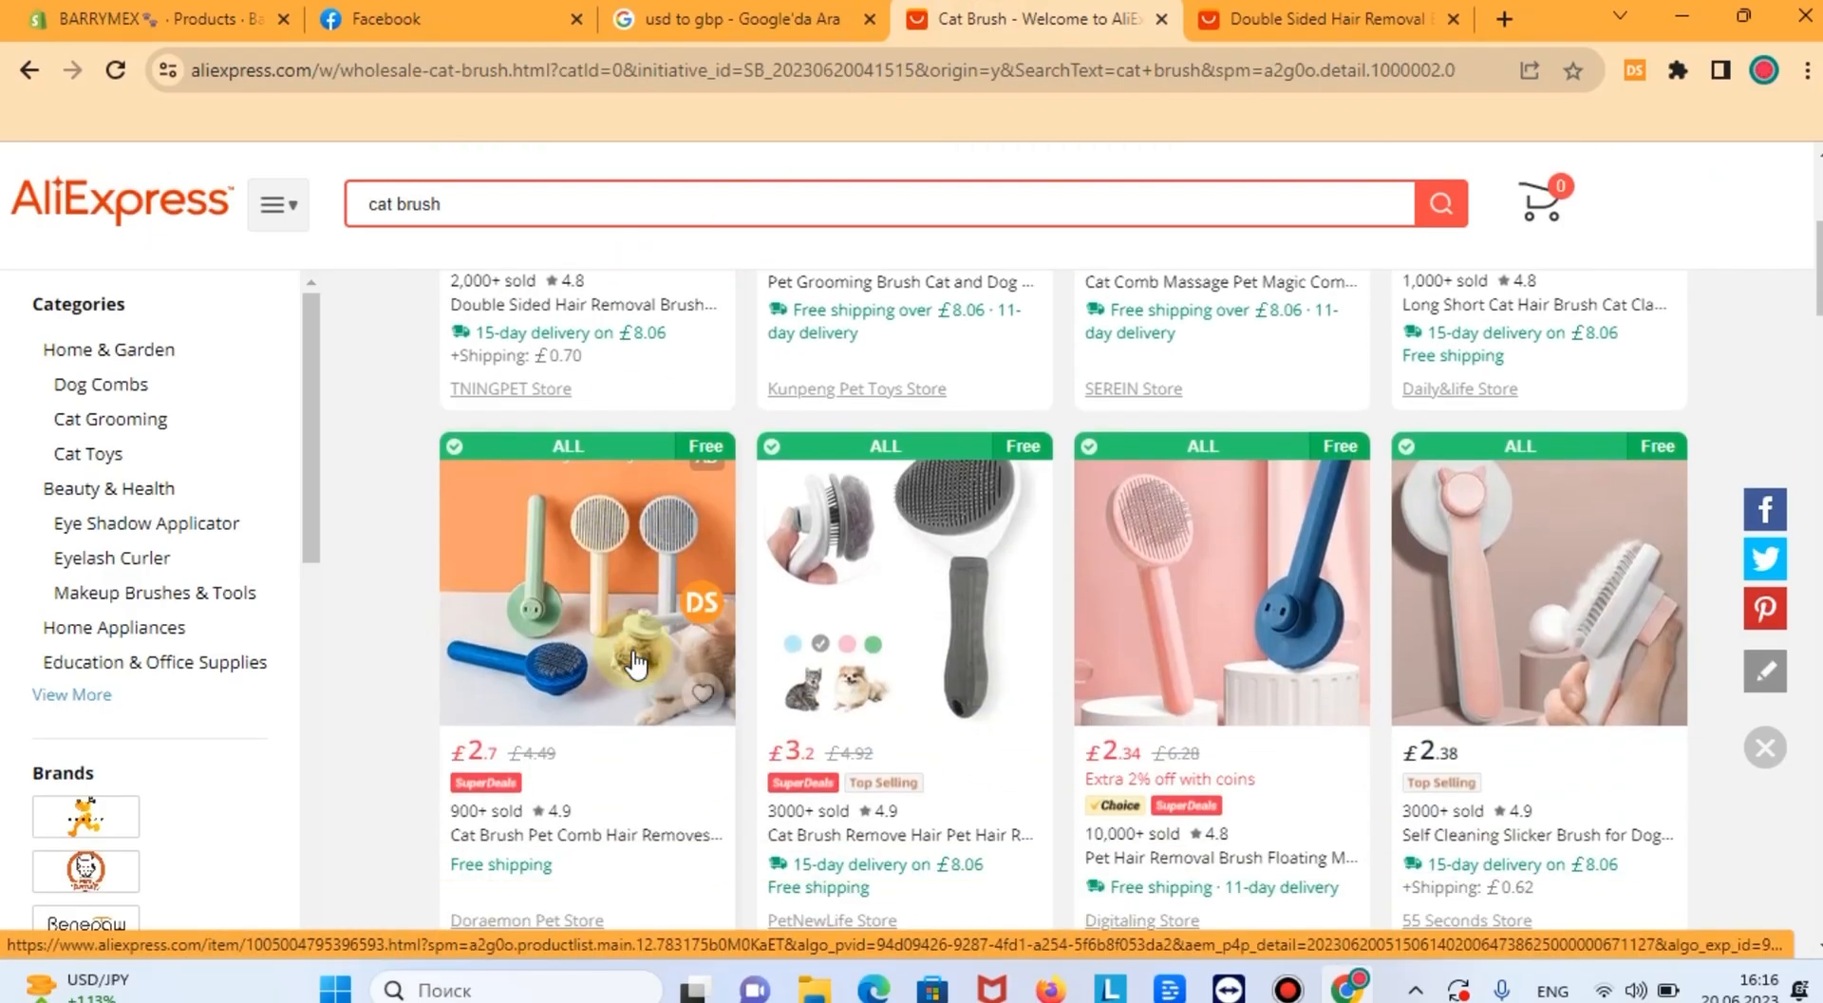
scroll(634, 662, down, 5)
scroll(635, 663, down, 4)
scroll(634, 663, up, 3)
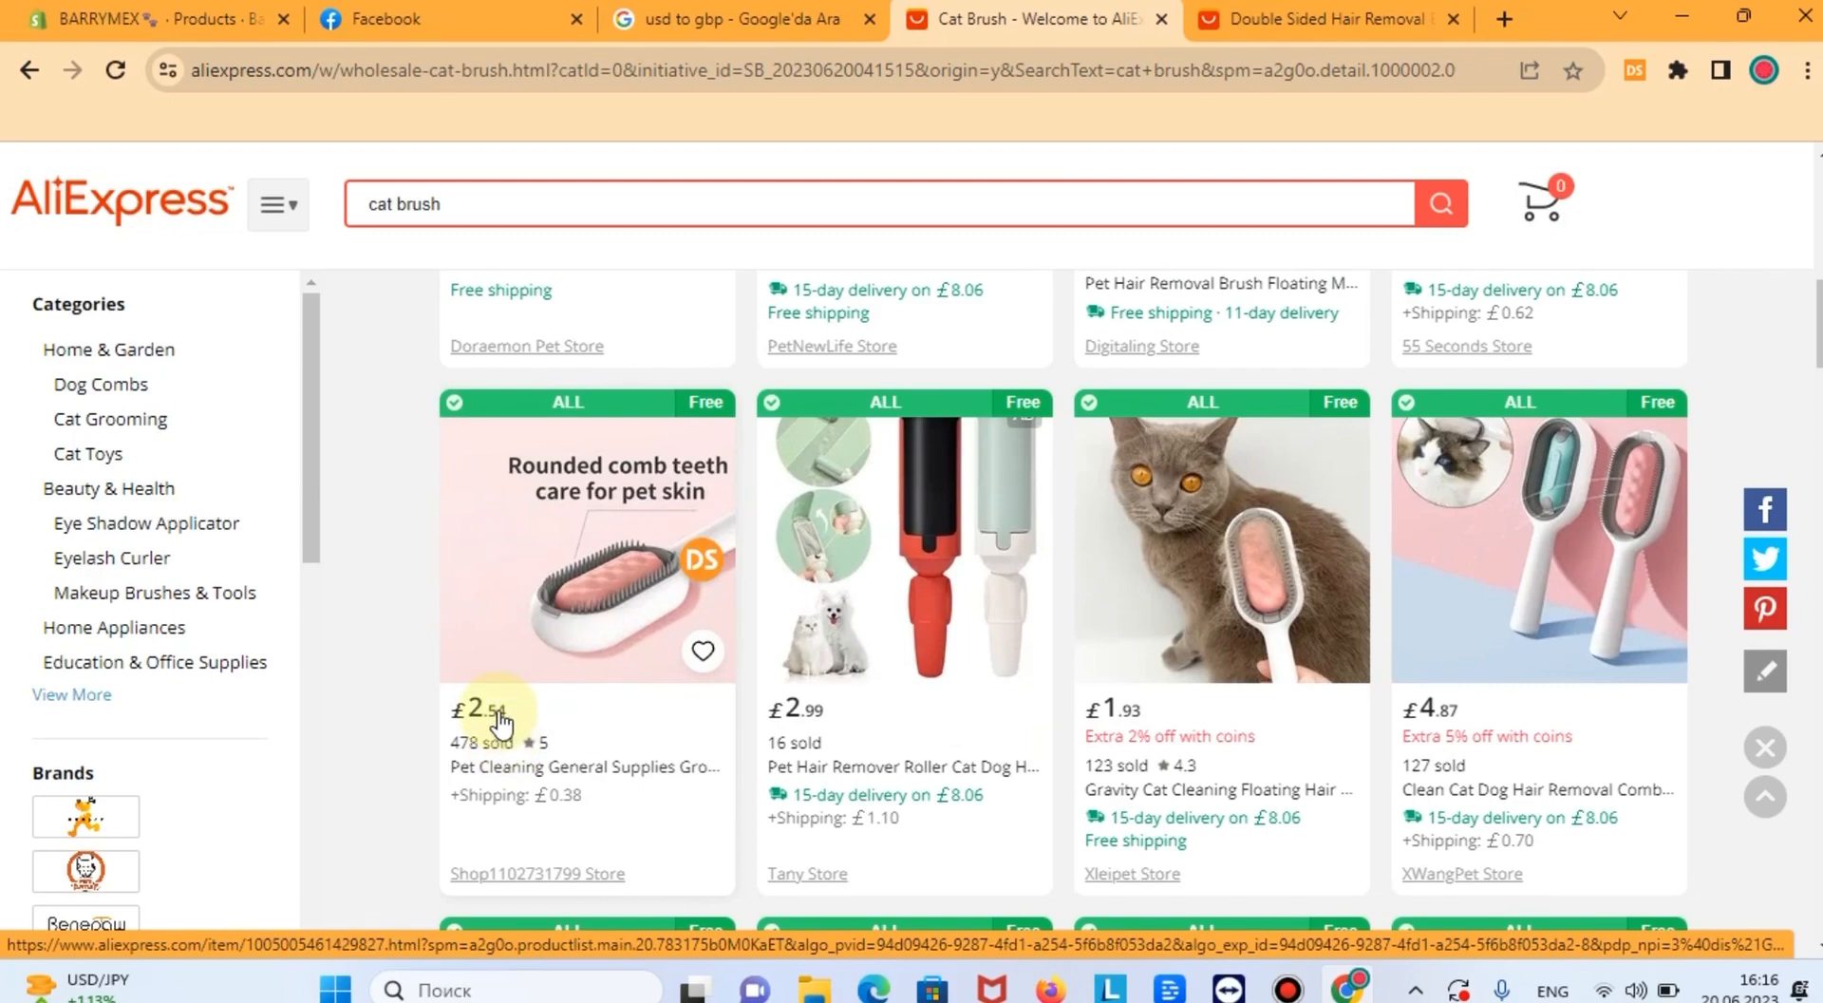
Step: Open the £2.54 Pet Cleaning grooming brush and review its shipping options, £0.38 to the UK
click(535, 607)
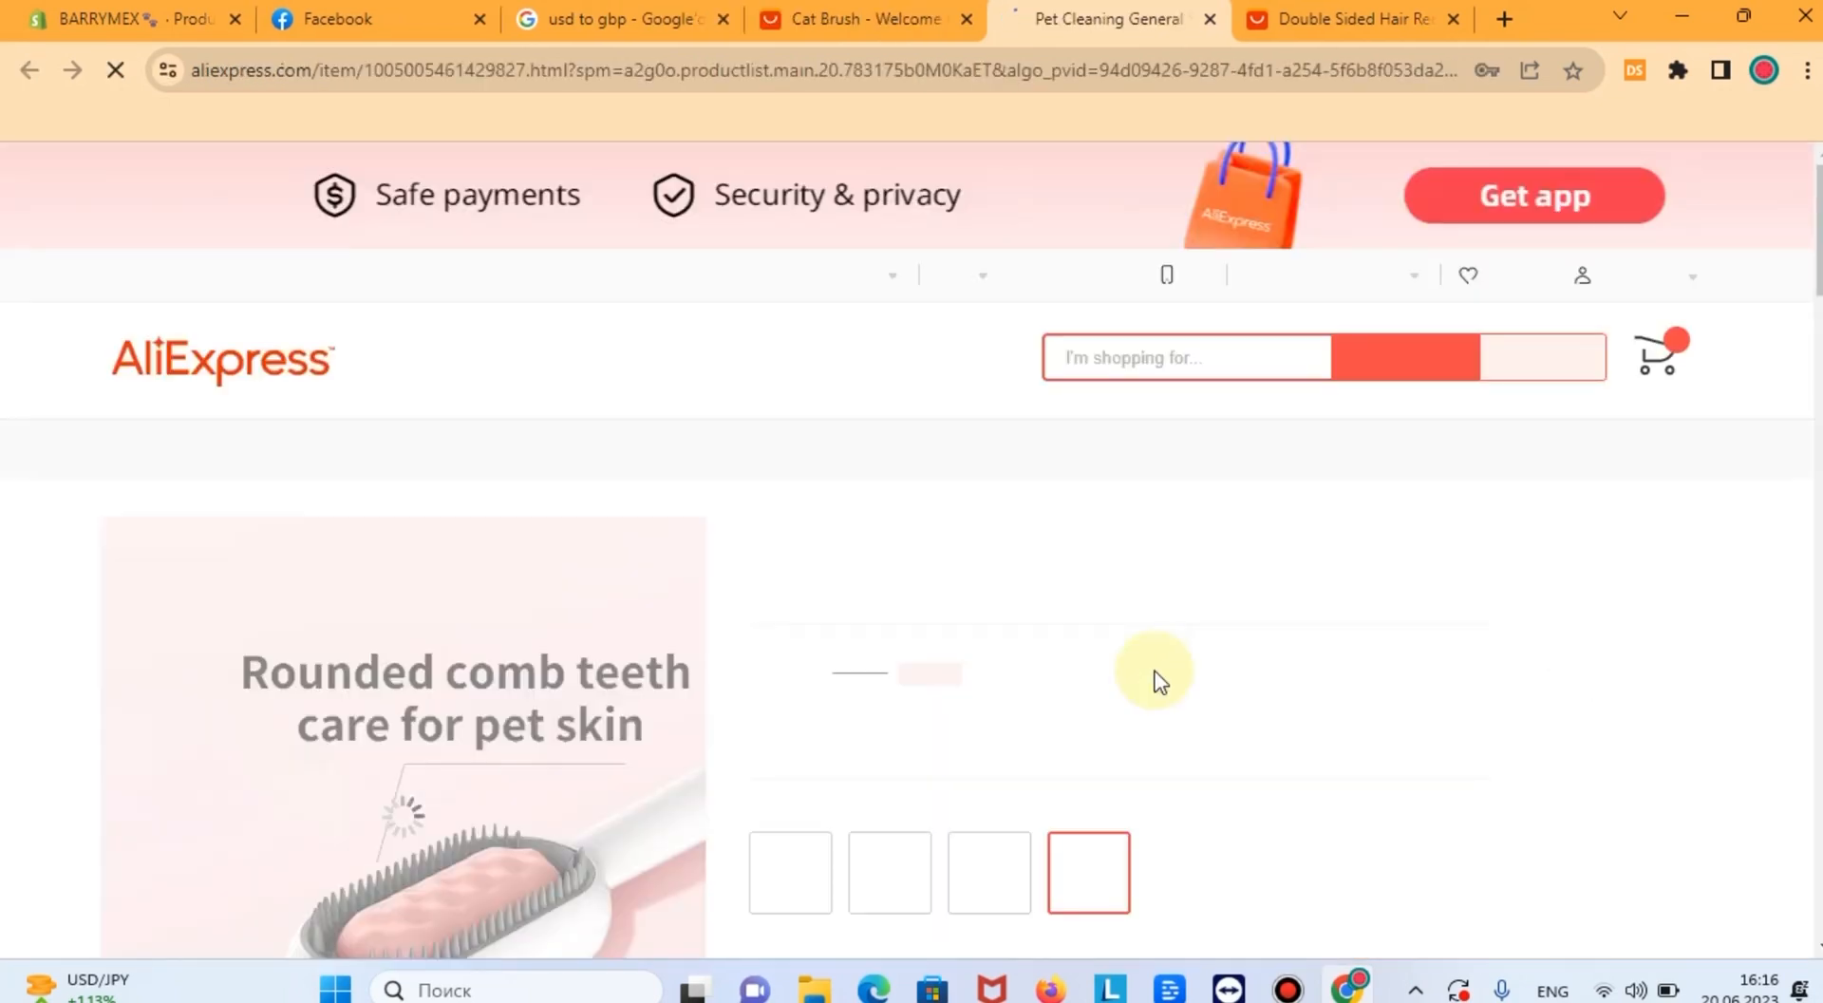
scroll(1161, 680, down, 2)
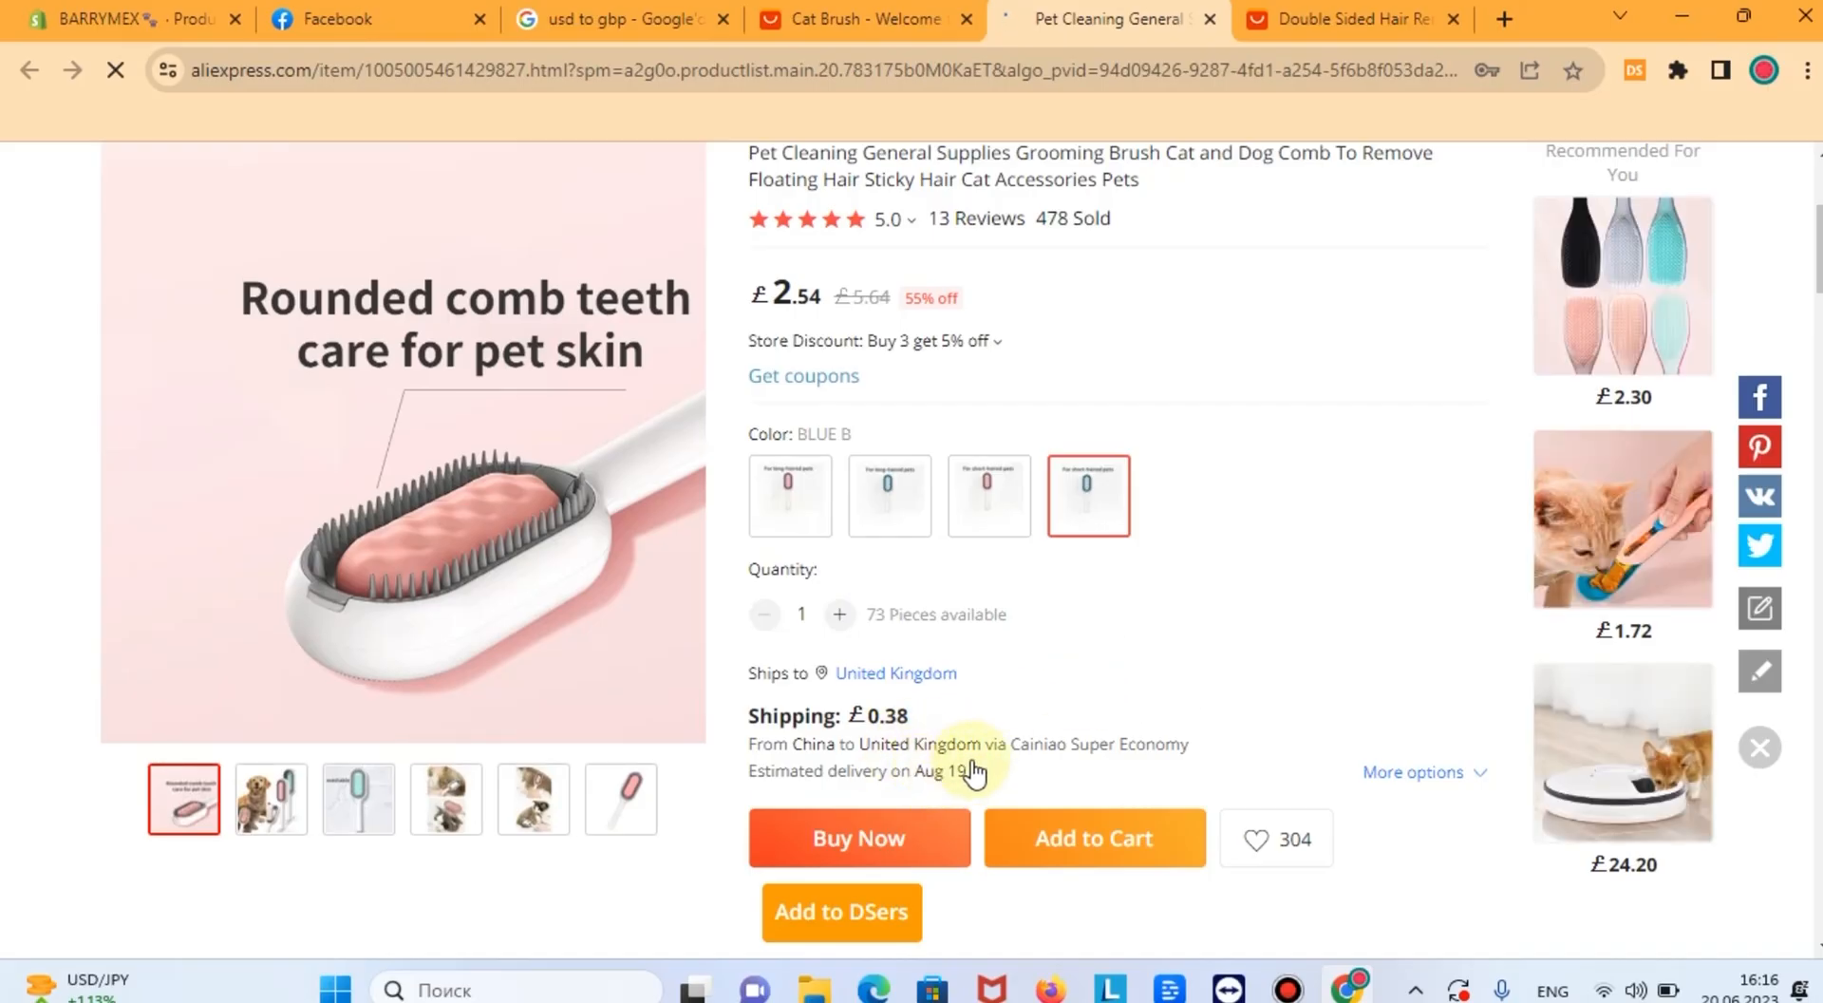
click(967, 746)
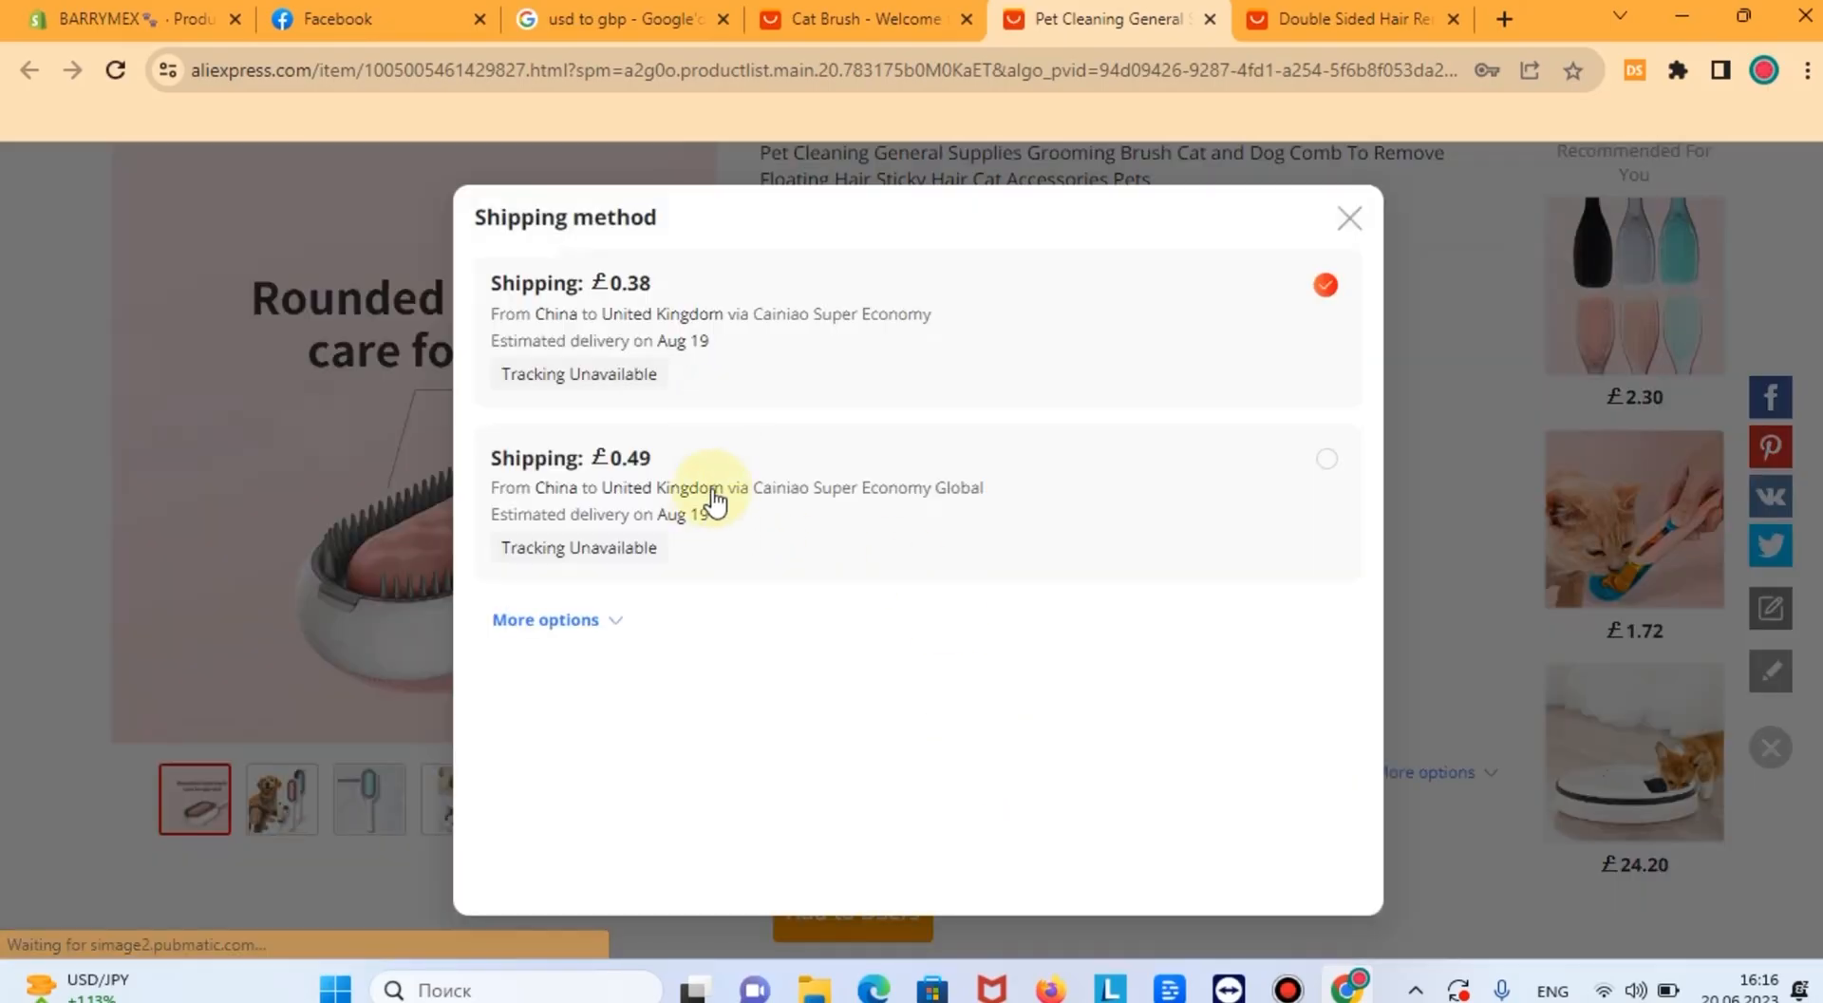
click(597, 622)
scroll(772, 703, down, 5)
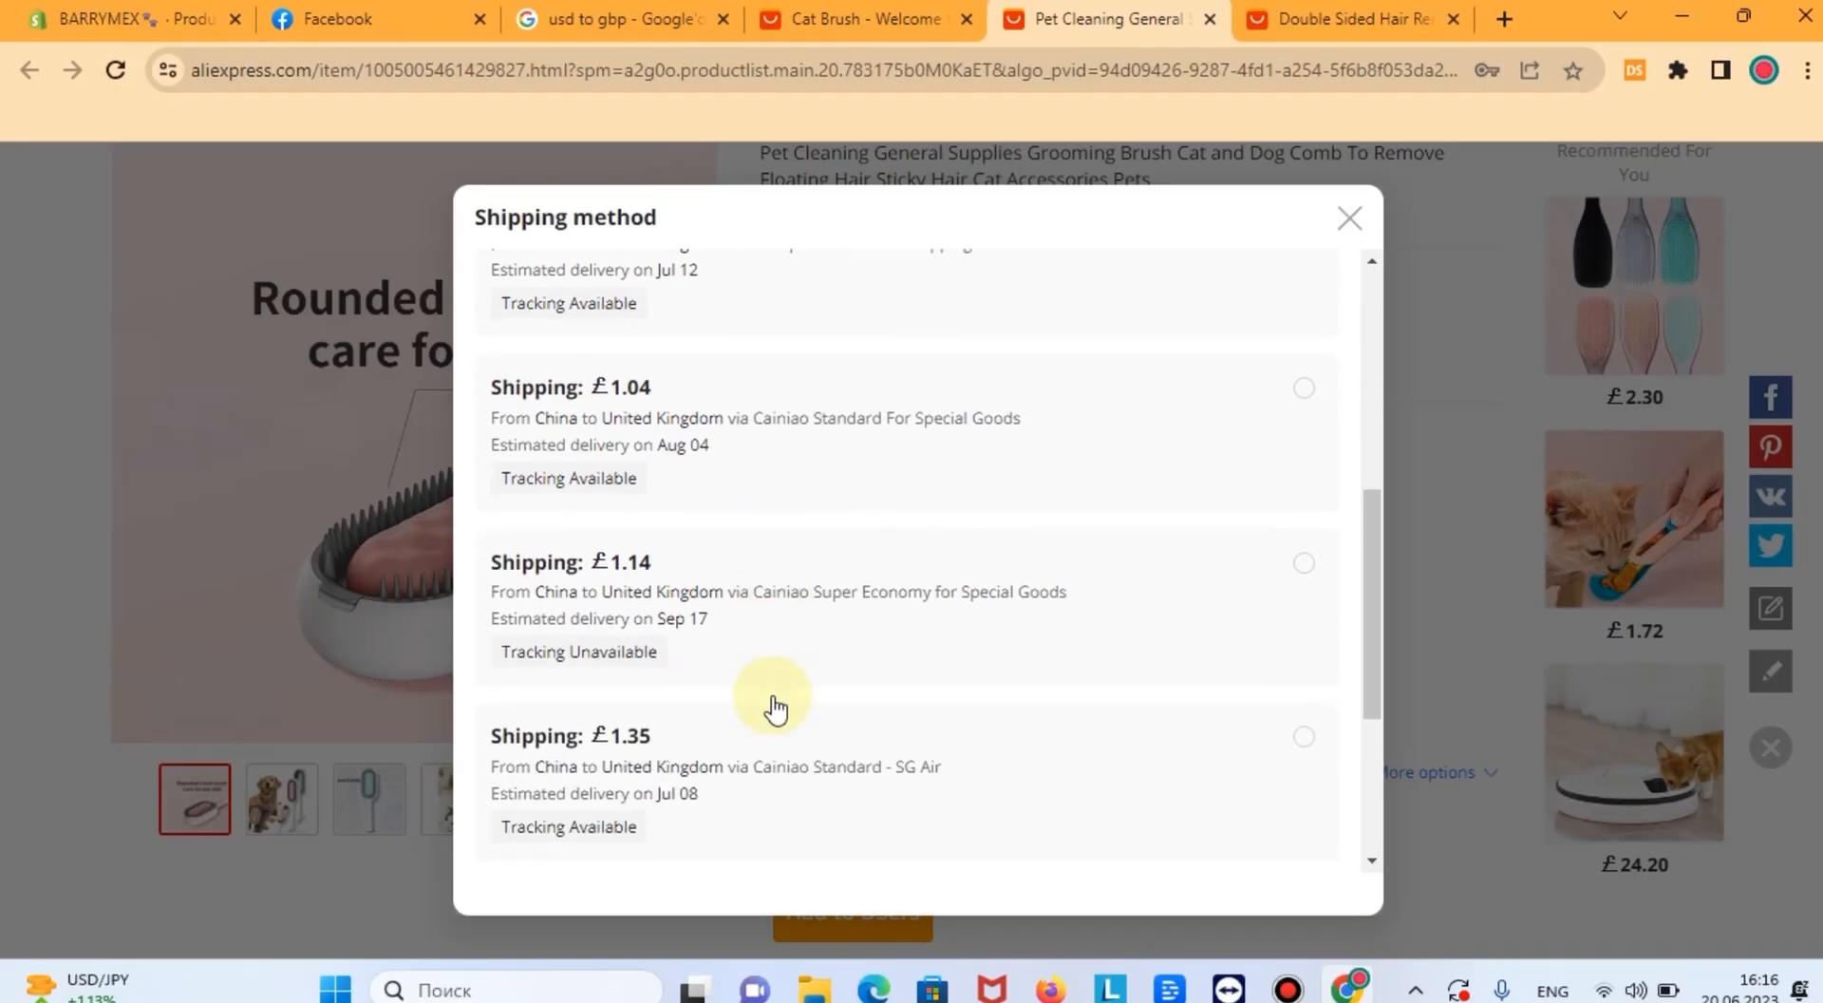
scroll(773, 703, down, 3)
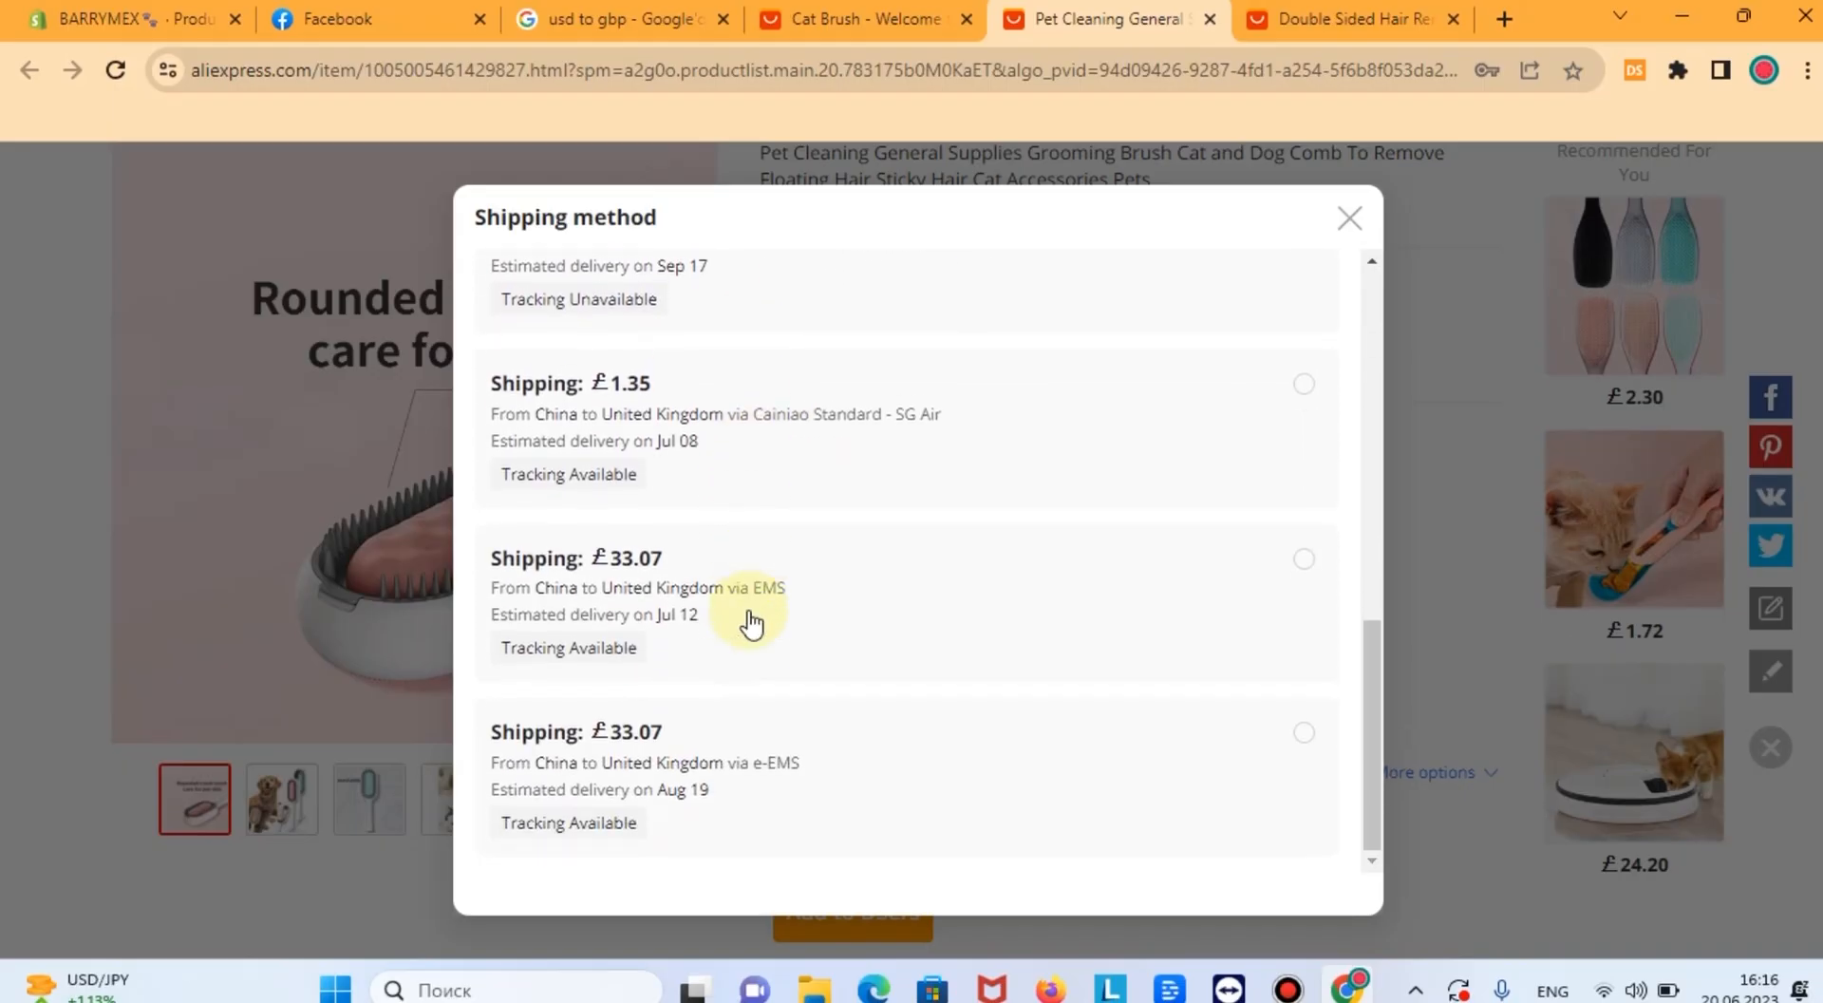
scroll(684, 448, up, 1)
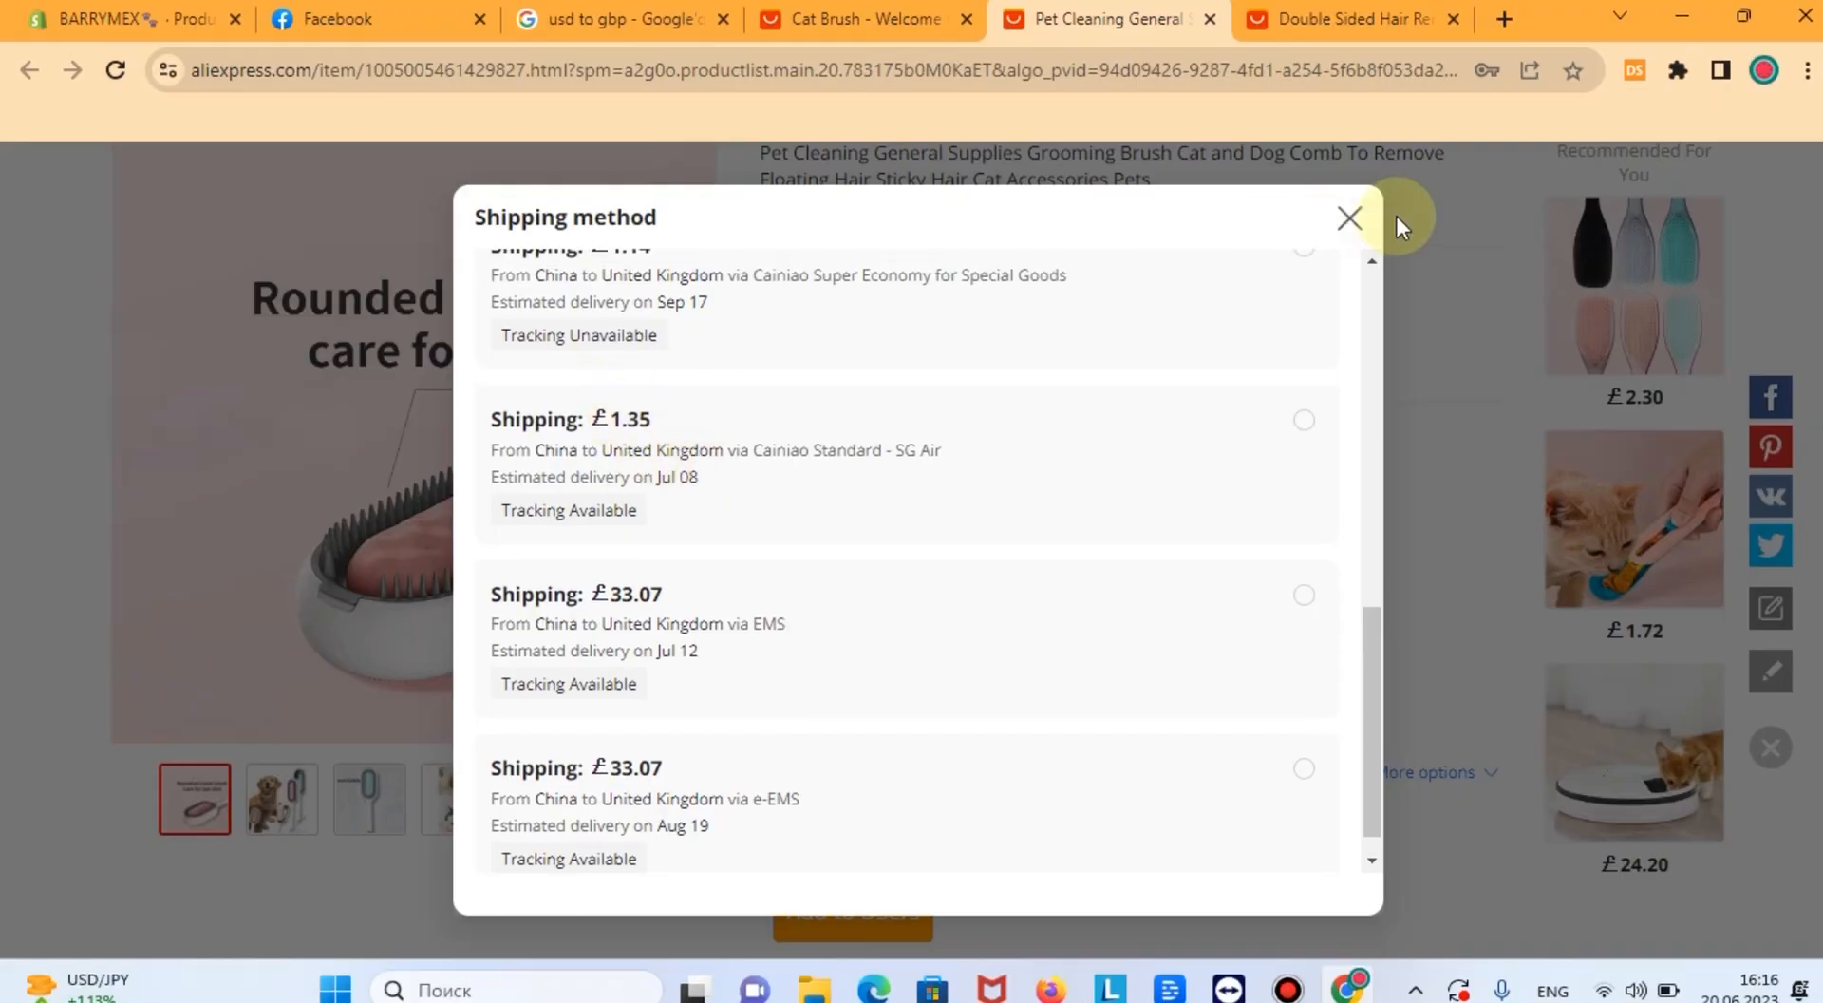
click(1354, 220)
scroll(978, 596, up, 2)
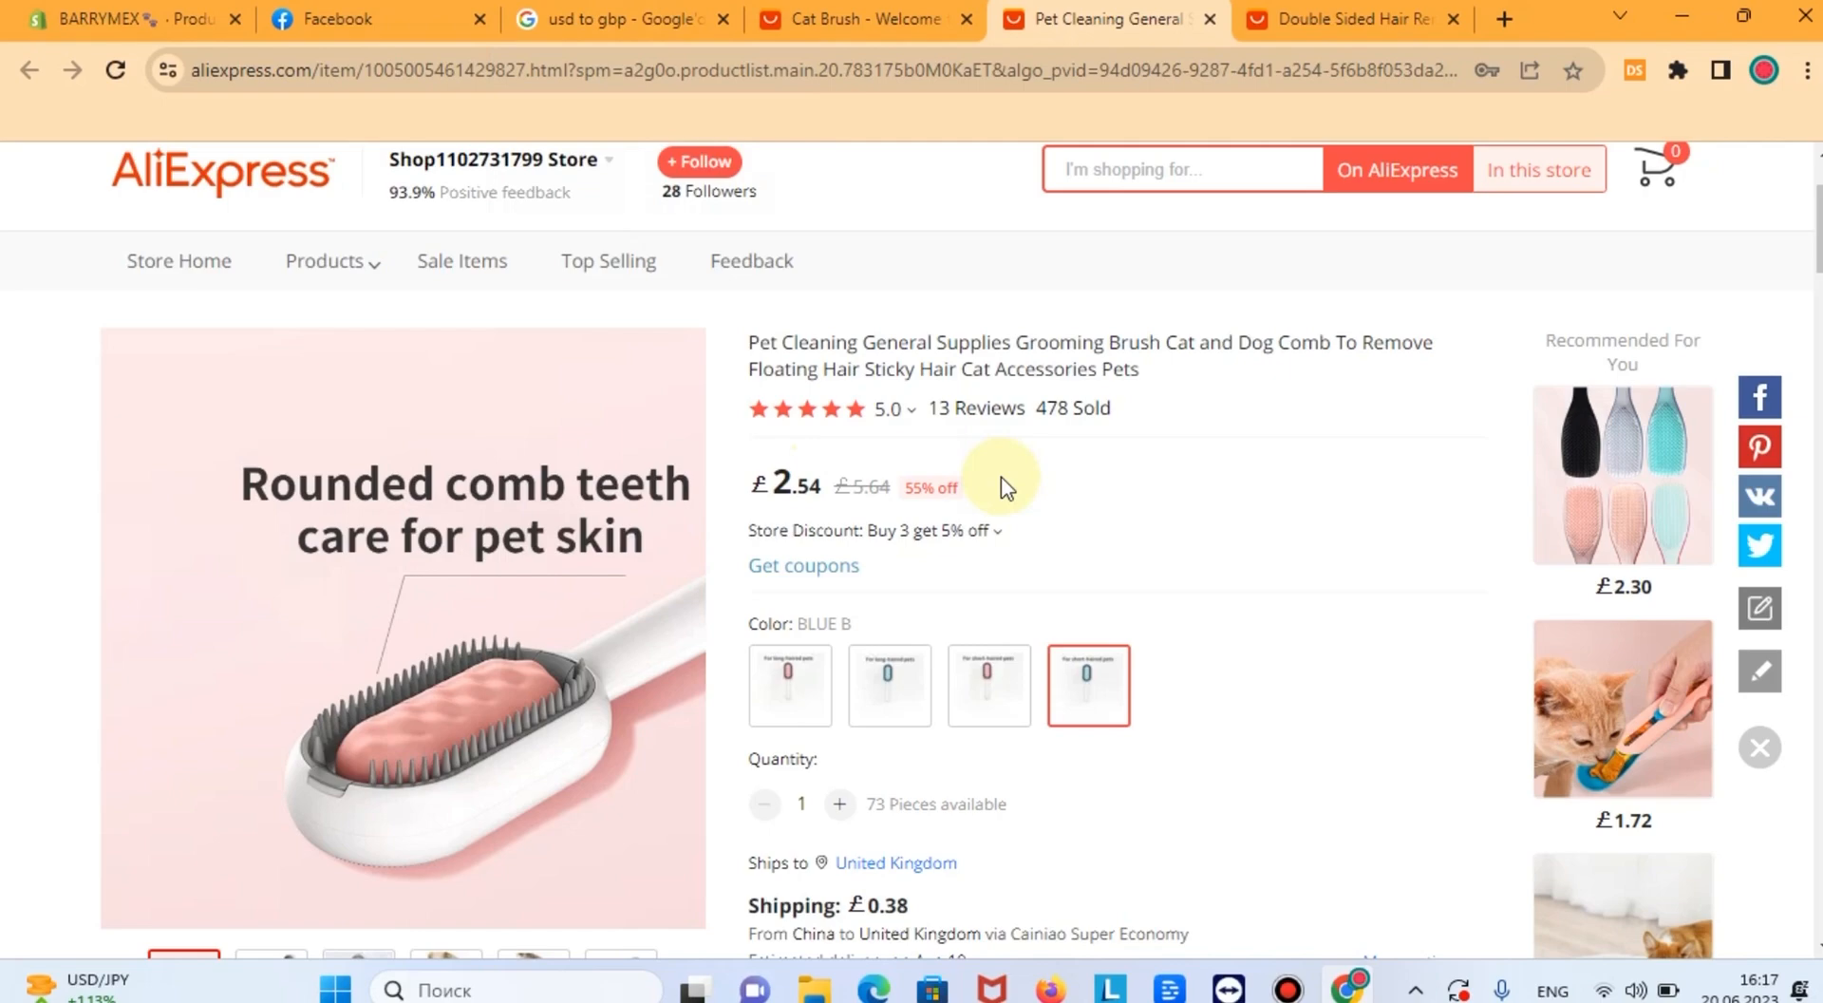
Step: Enter £9 as the Cat Brush listing price, then return to the usd to gbp converter
click(412, 31)
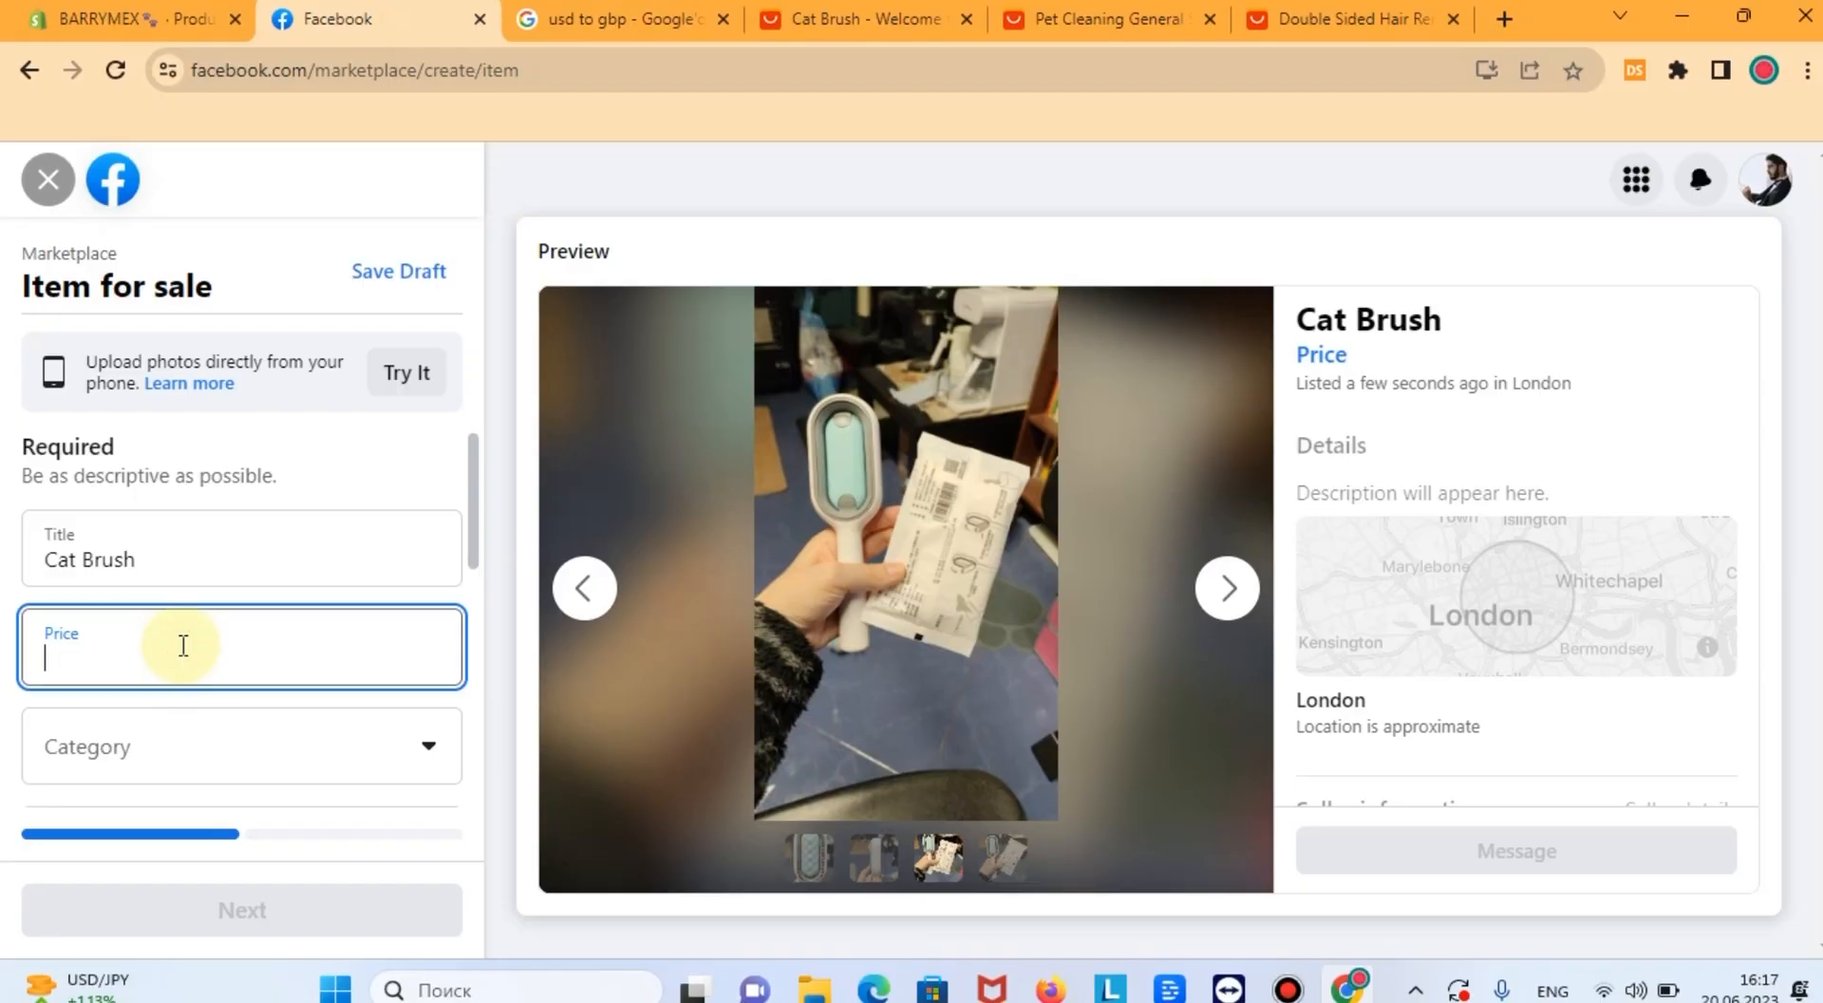
text(9)
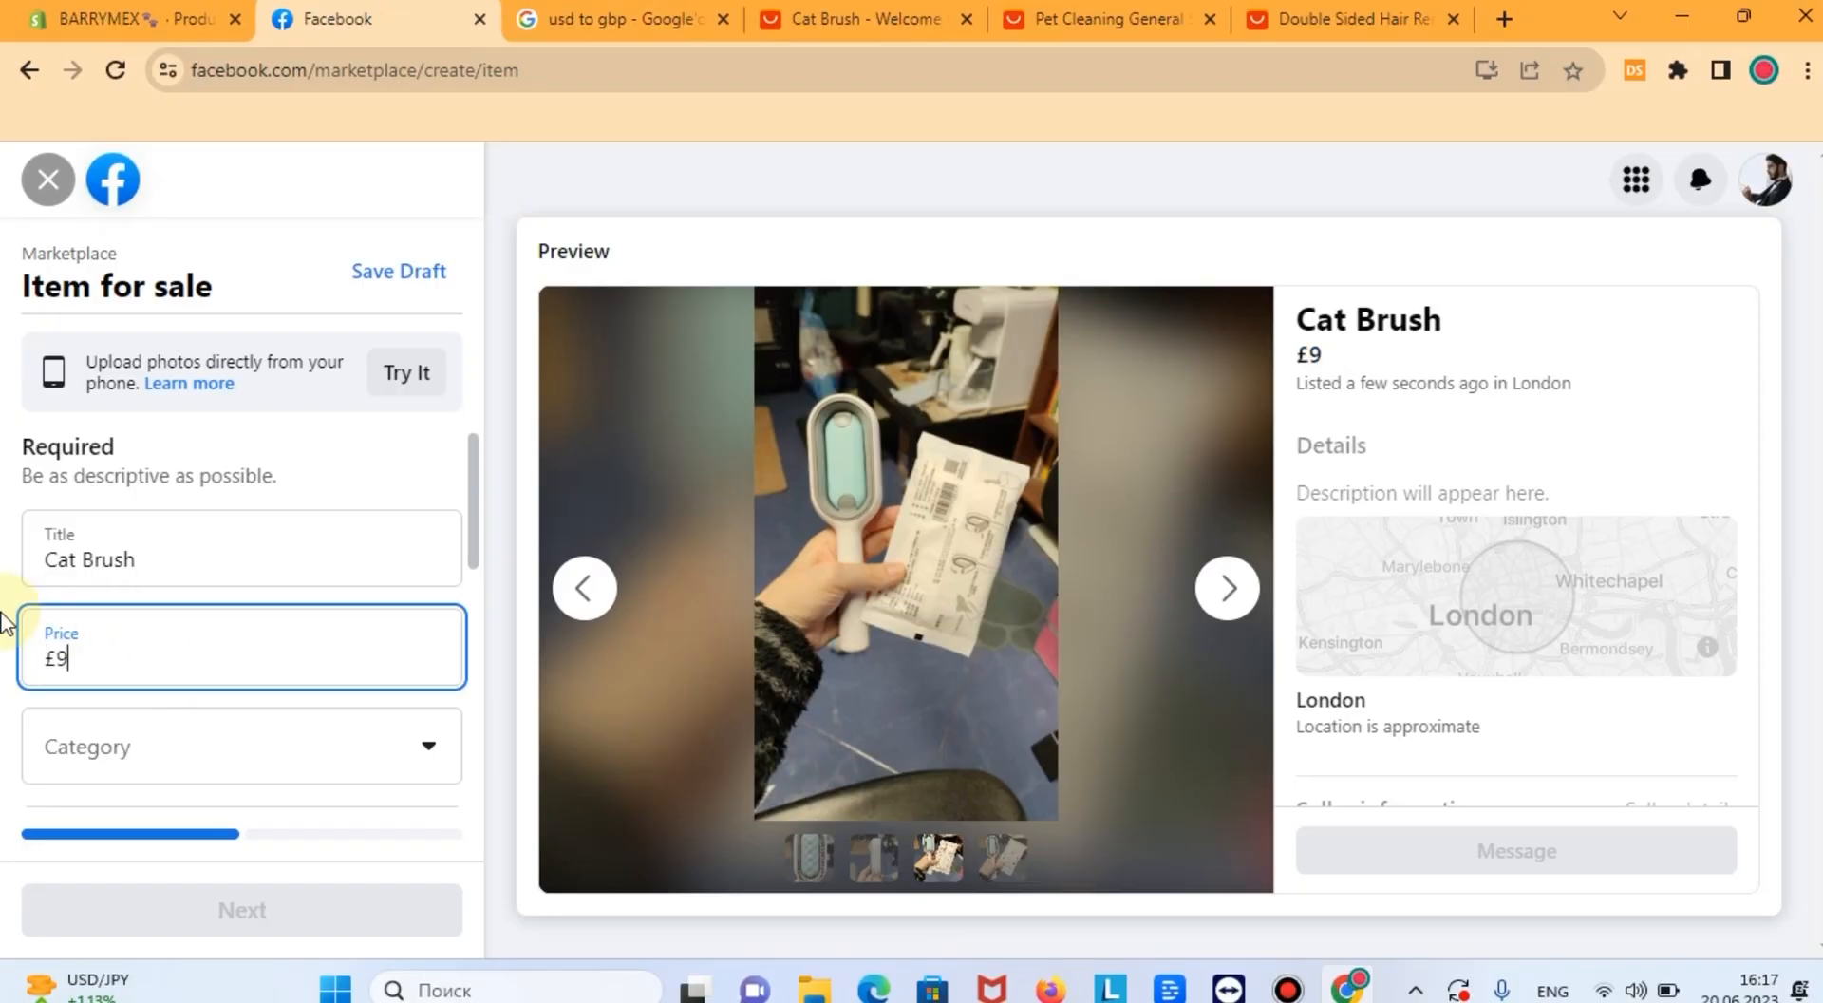
click(14, 616)
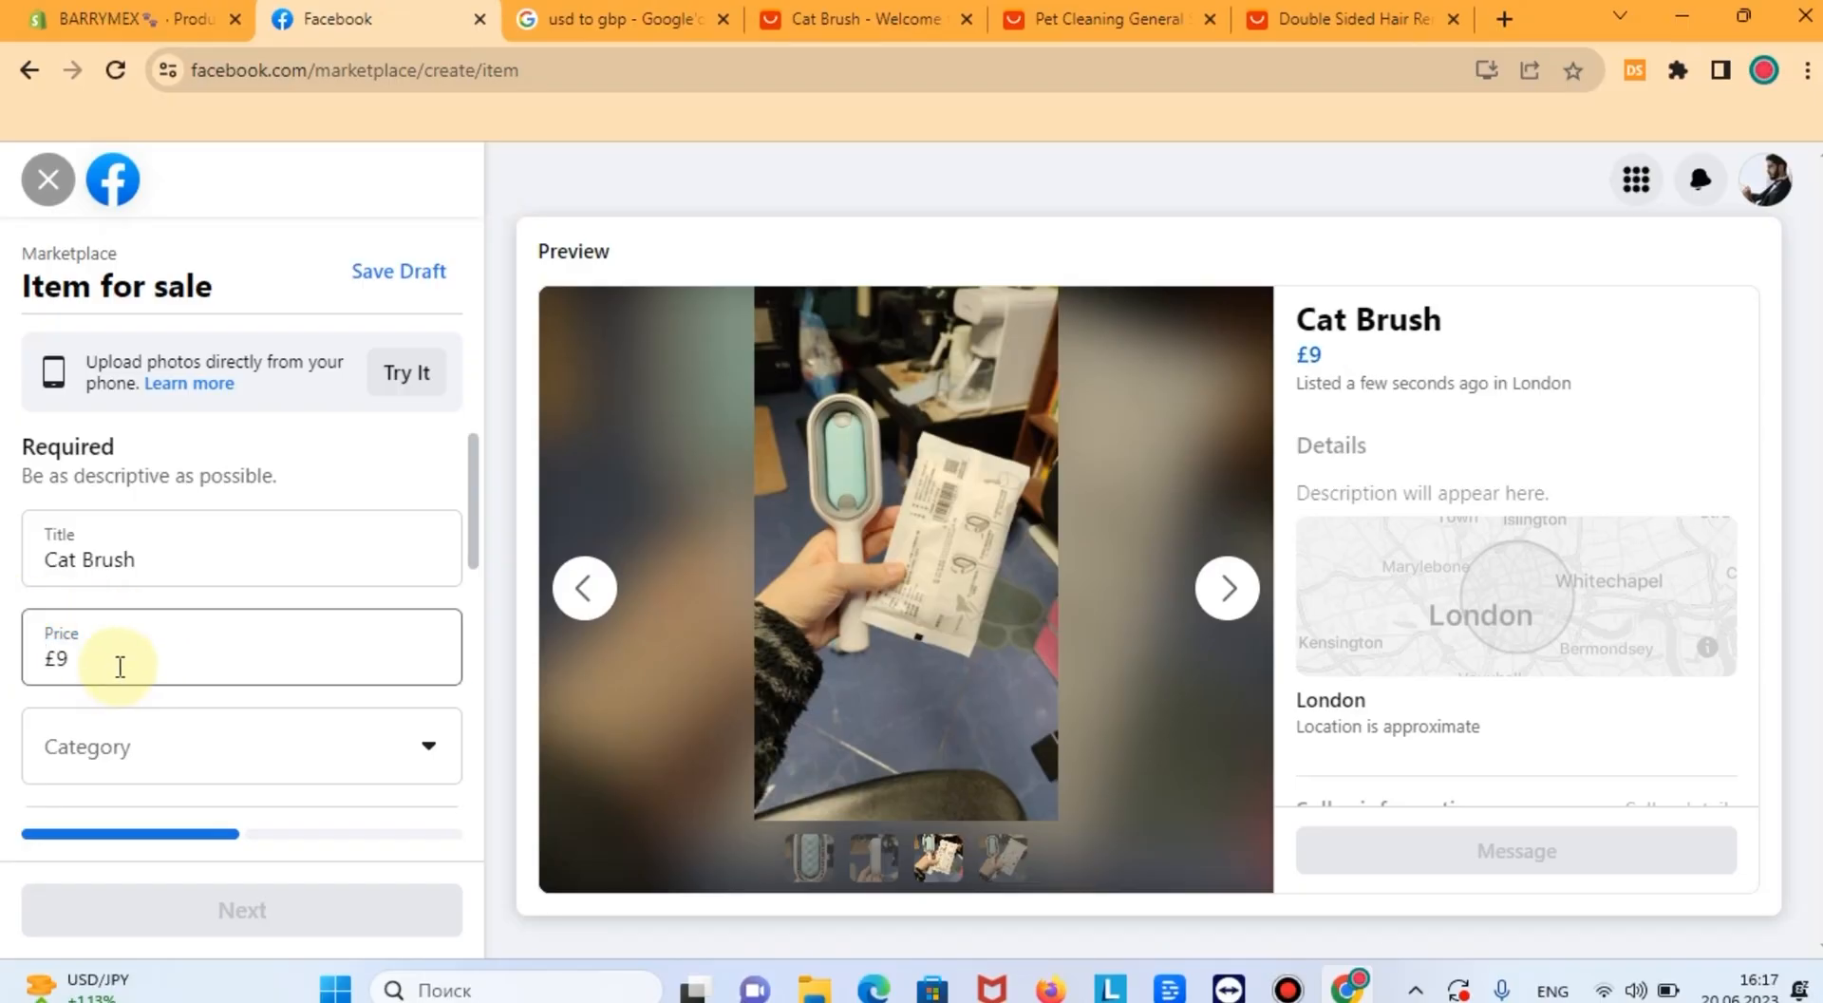
click(632, 14)
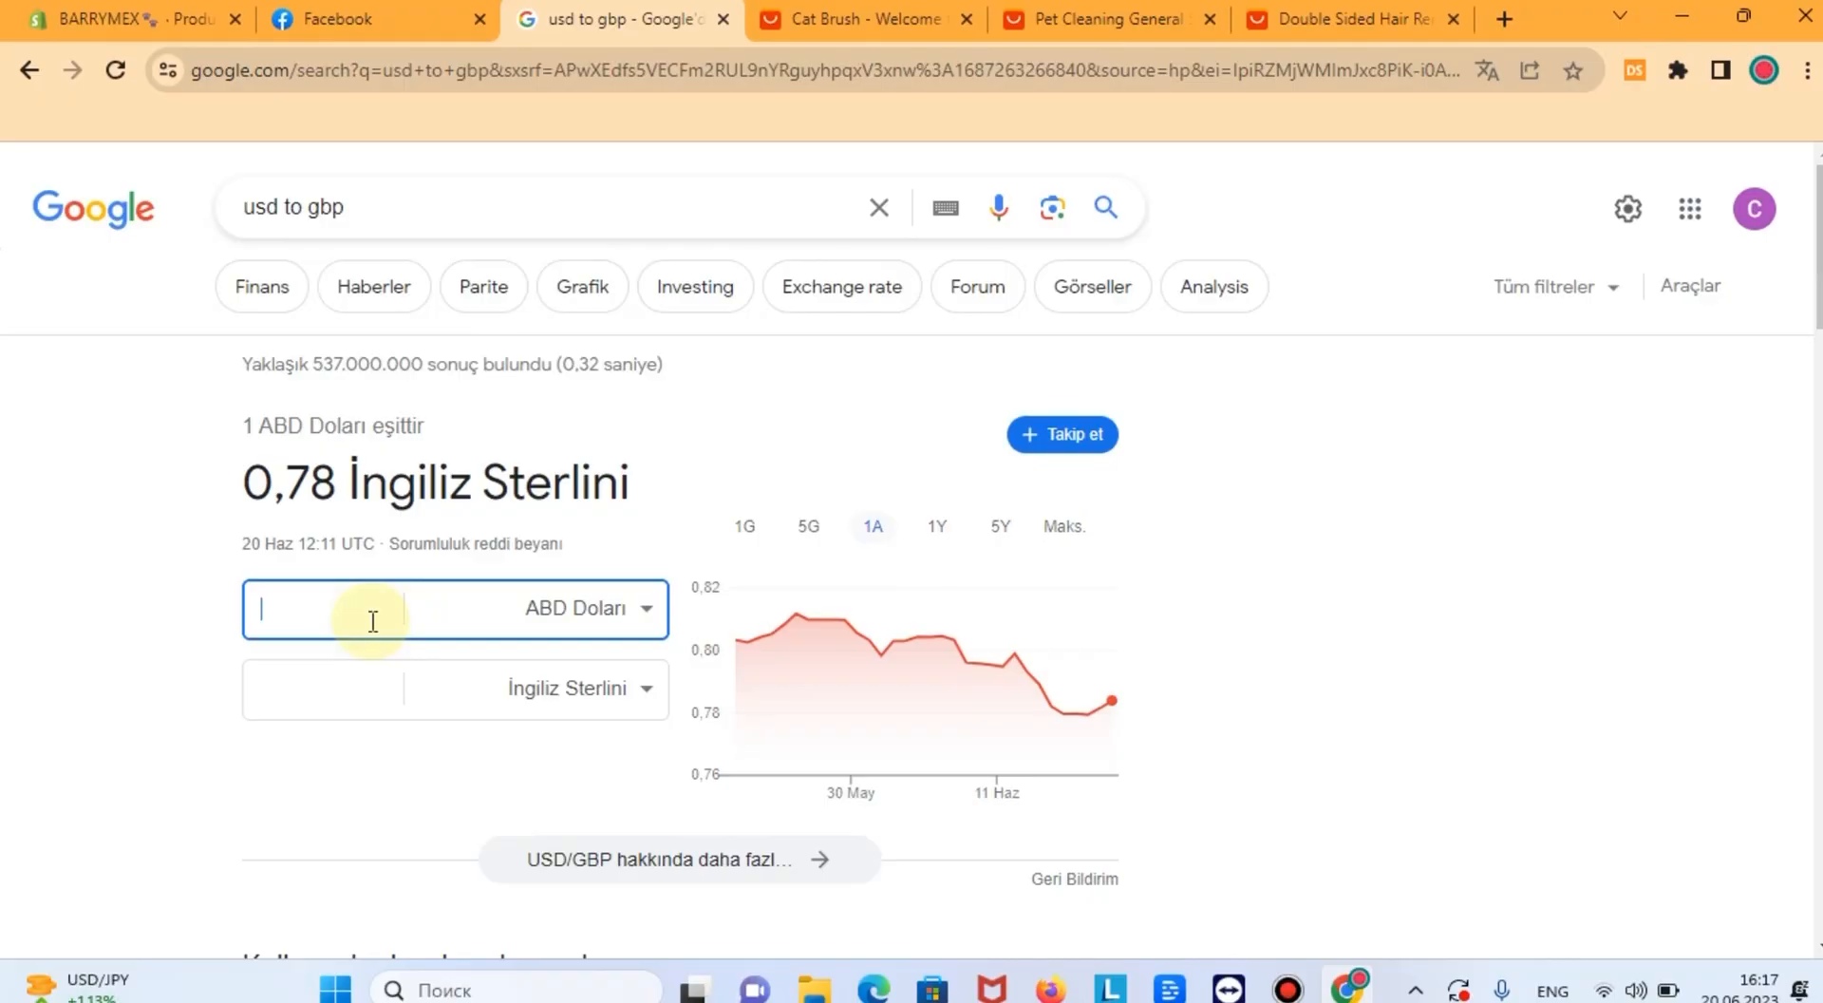
Step: Convert £5 in the Google currency converter, which shows 6.38 US dollars
click(347, 703)
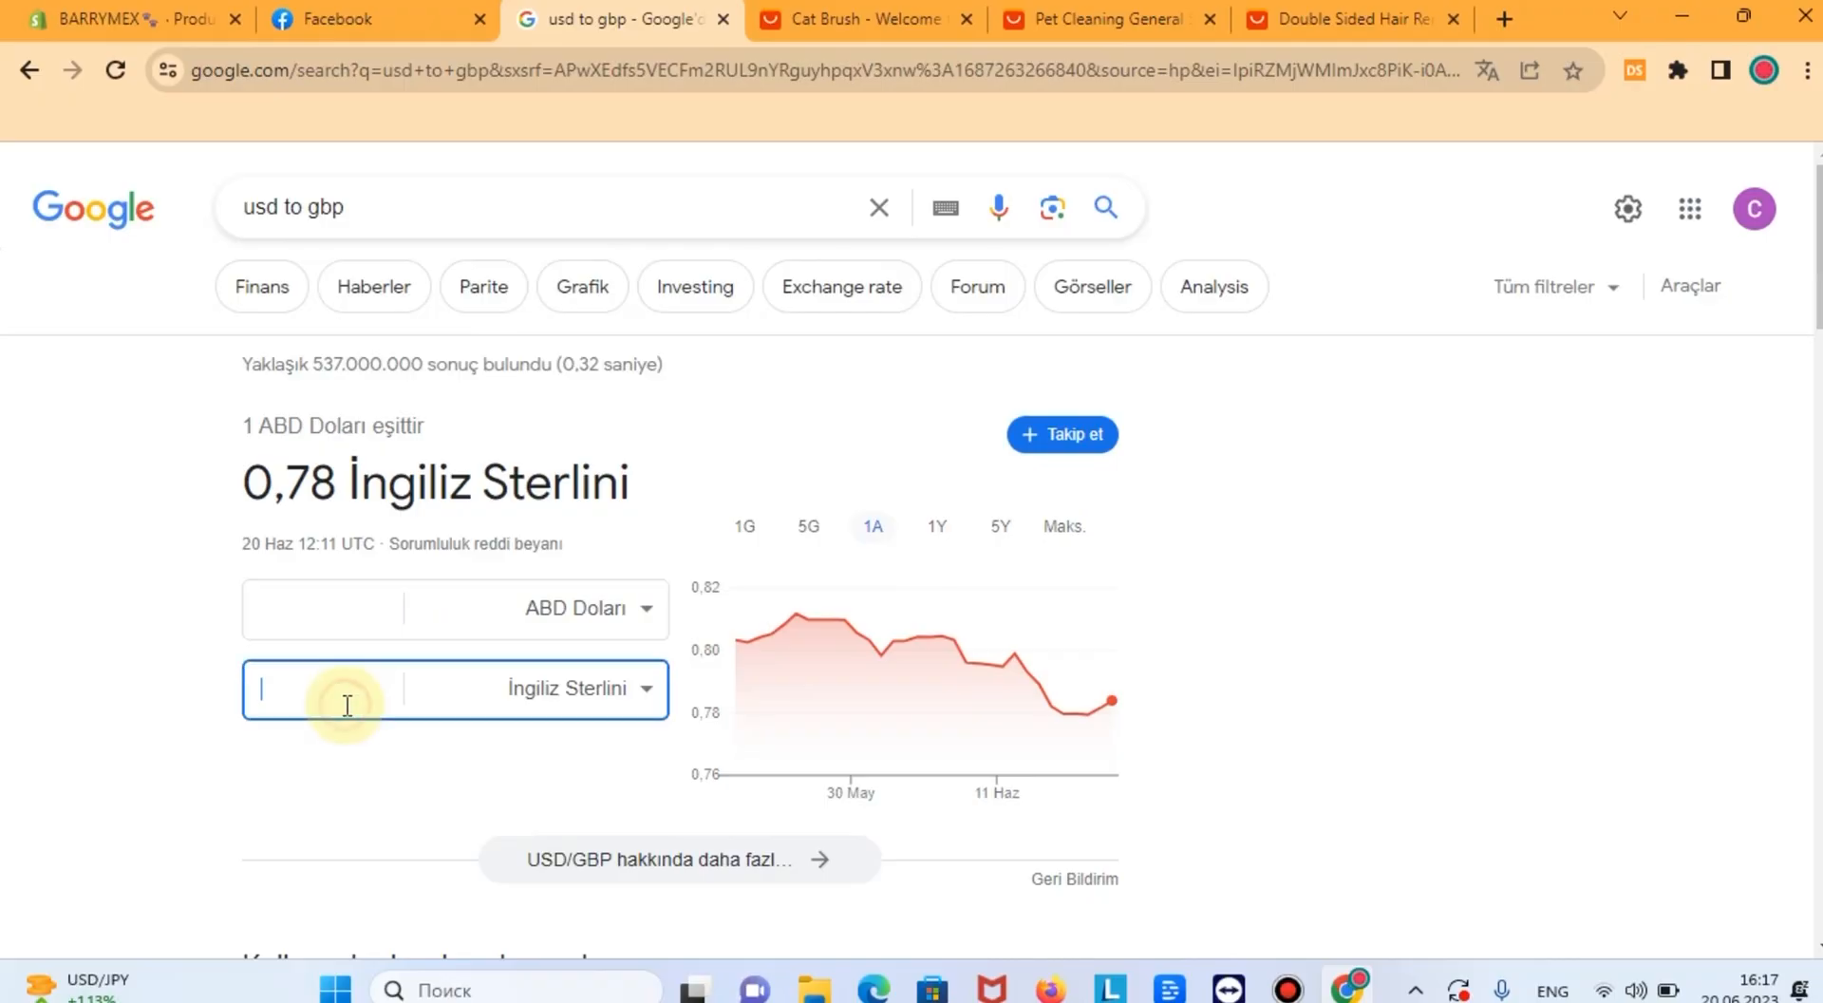
text(5)
click(142, 678)
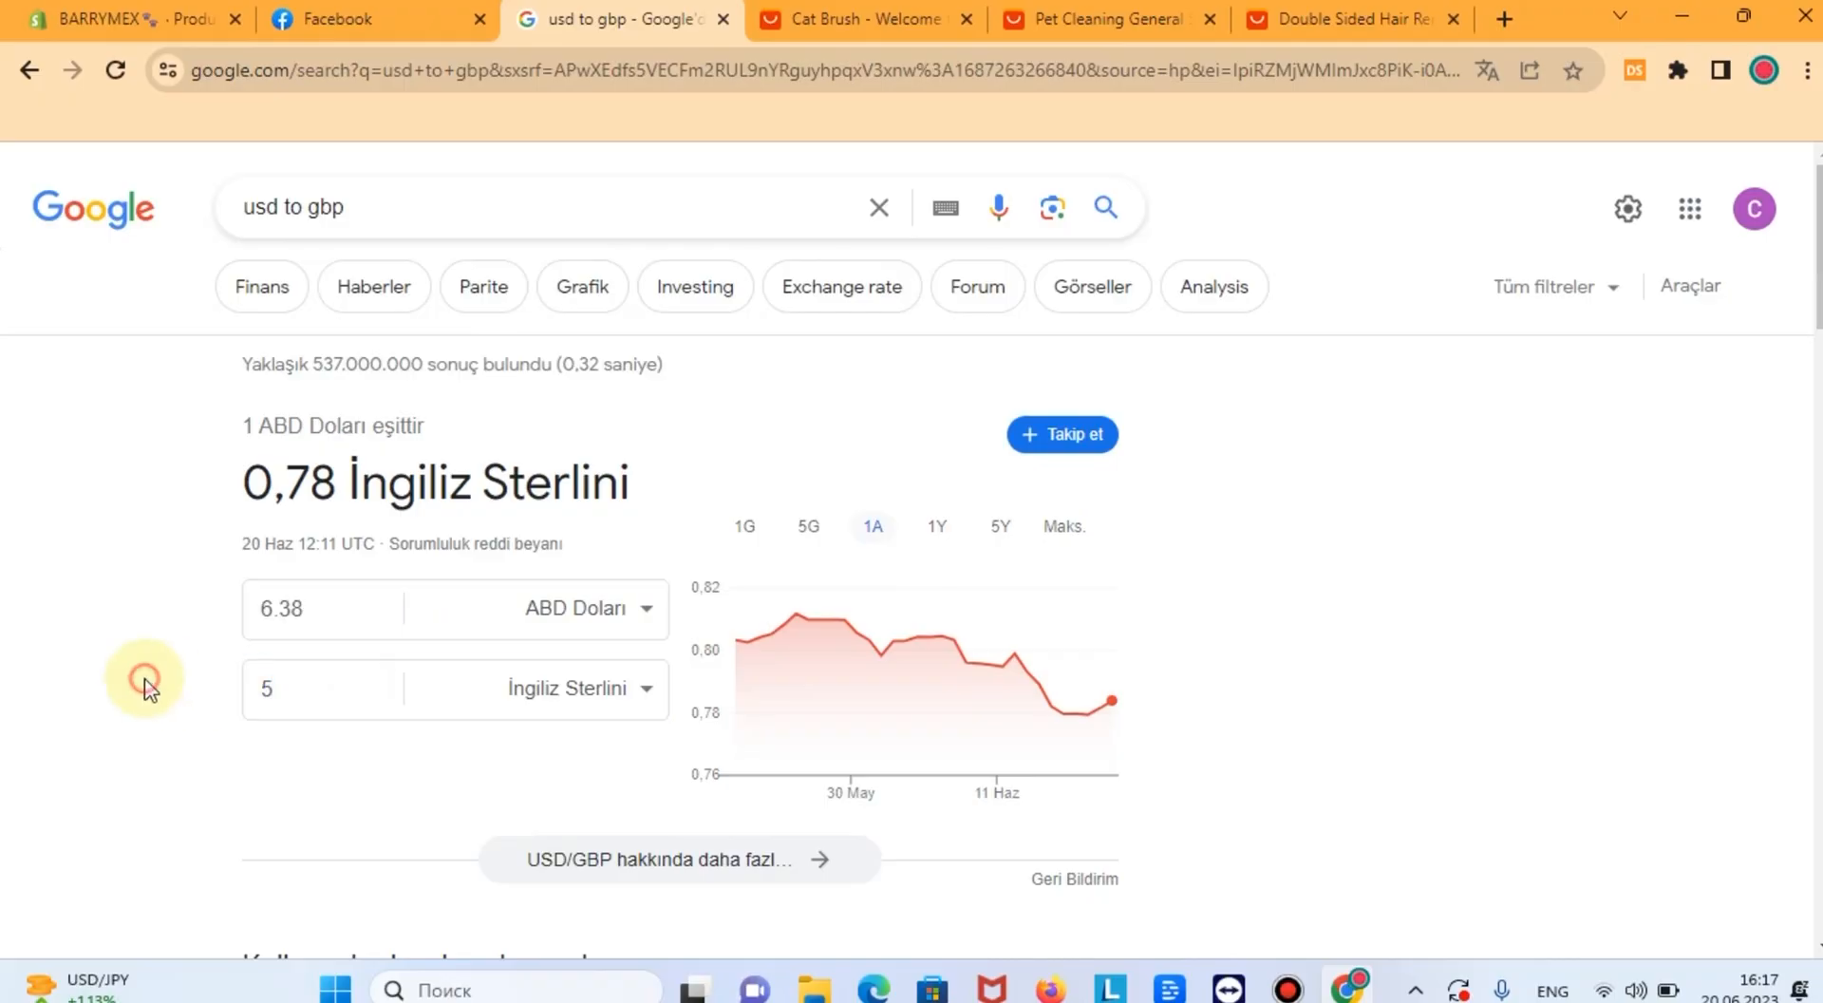
click(327, 603)
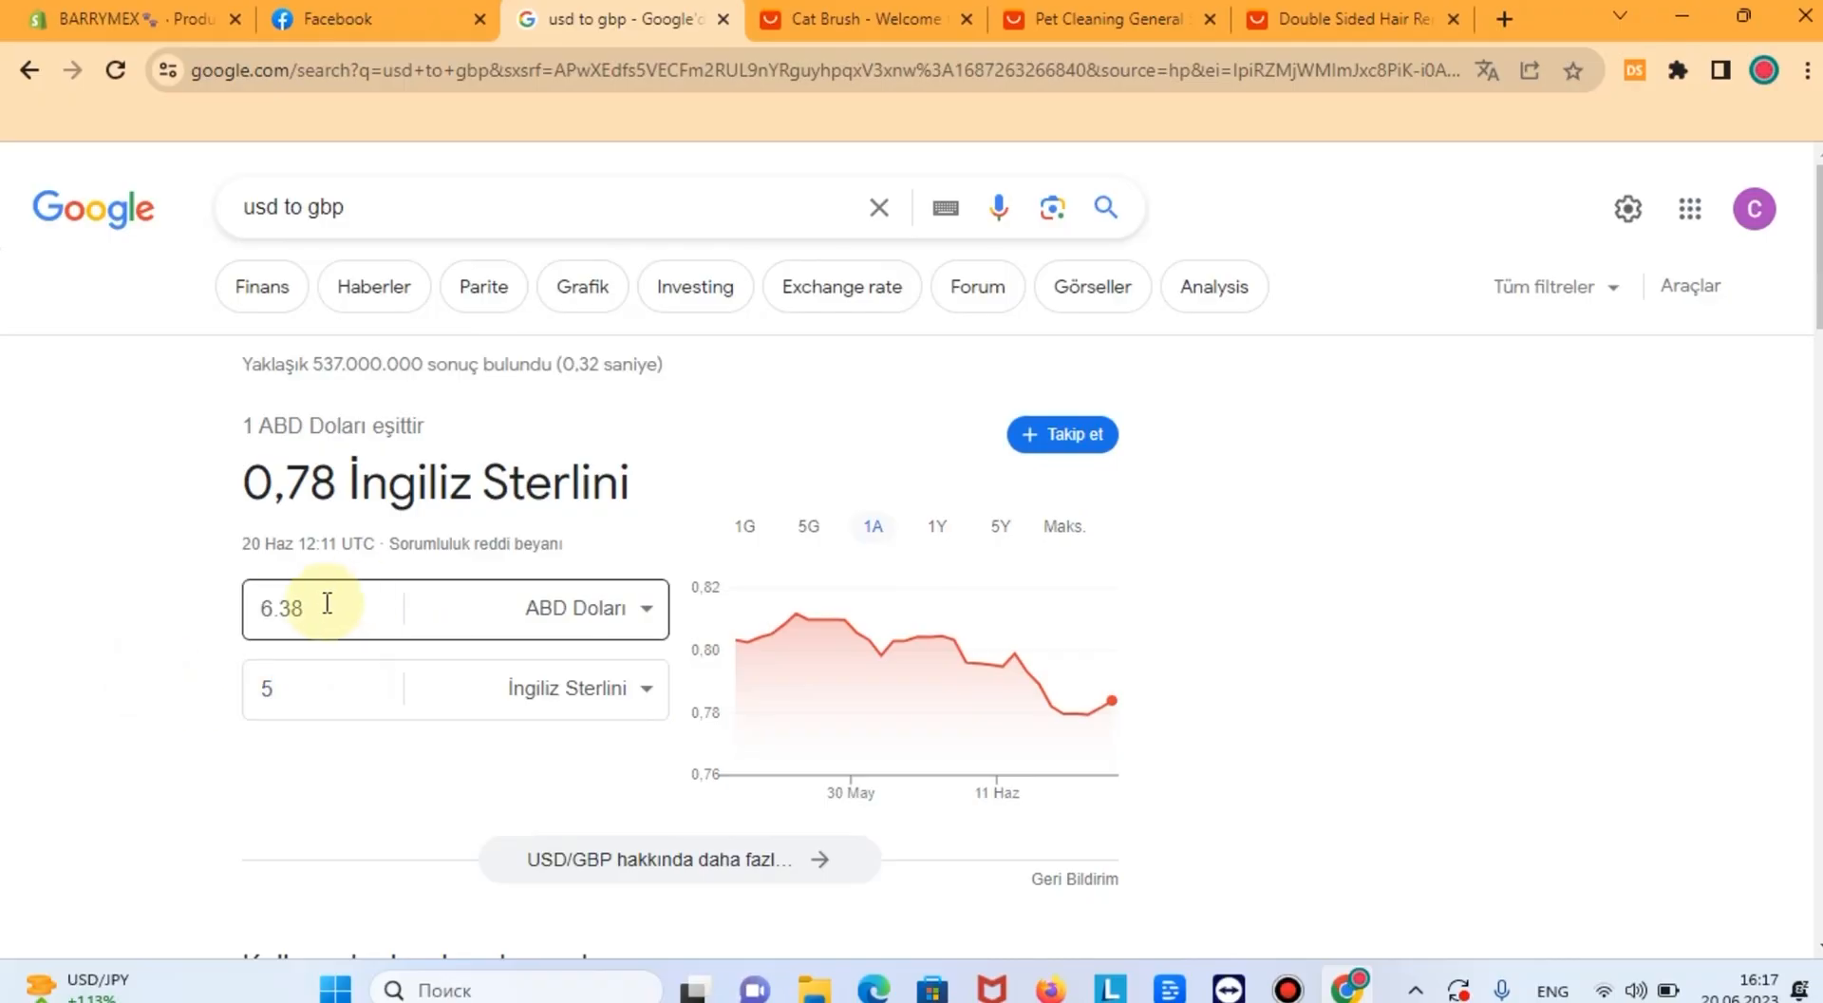
click(582, 700)
scroll(546, 393, up, 20)
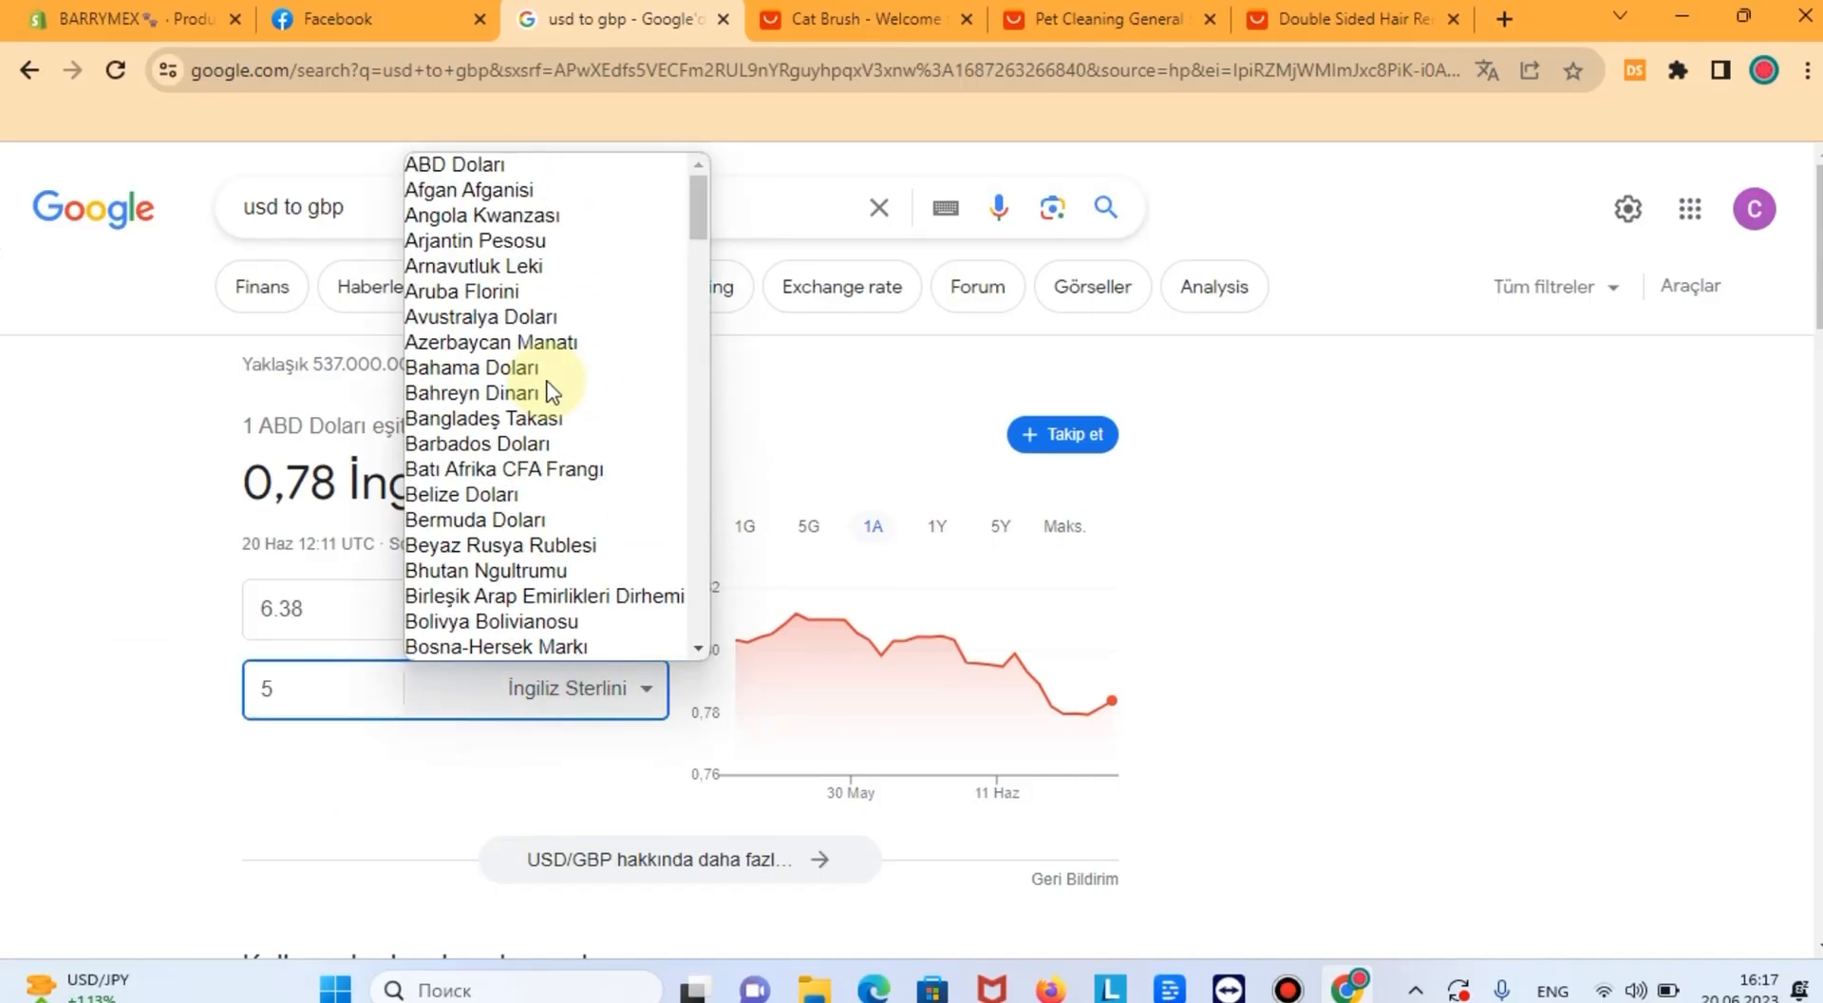
click(5, 418)
click(281, 605)
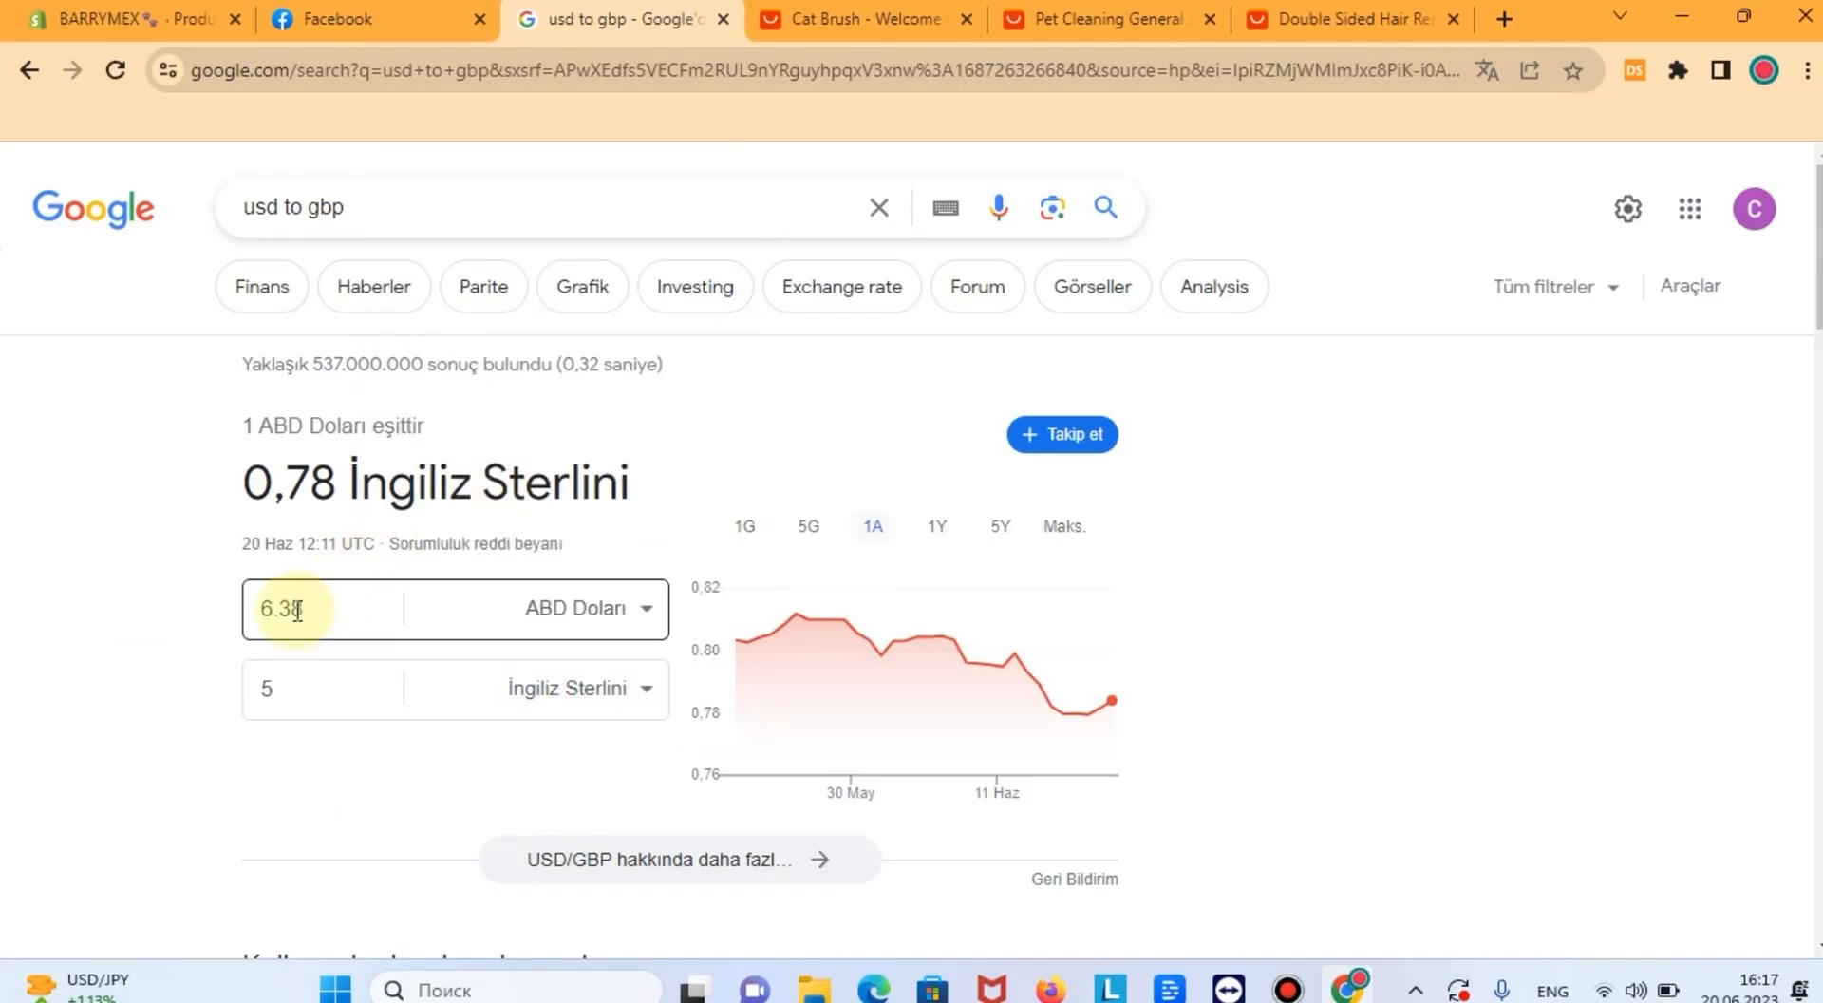
click(288, 425)
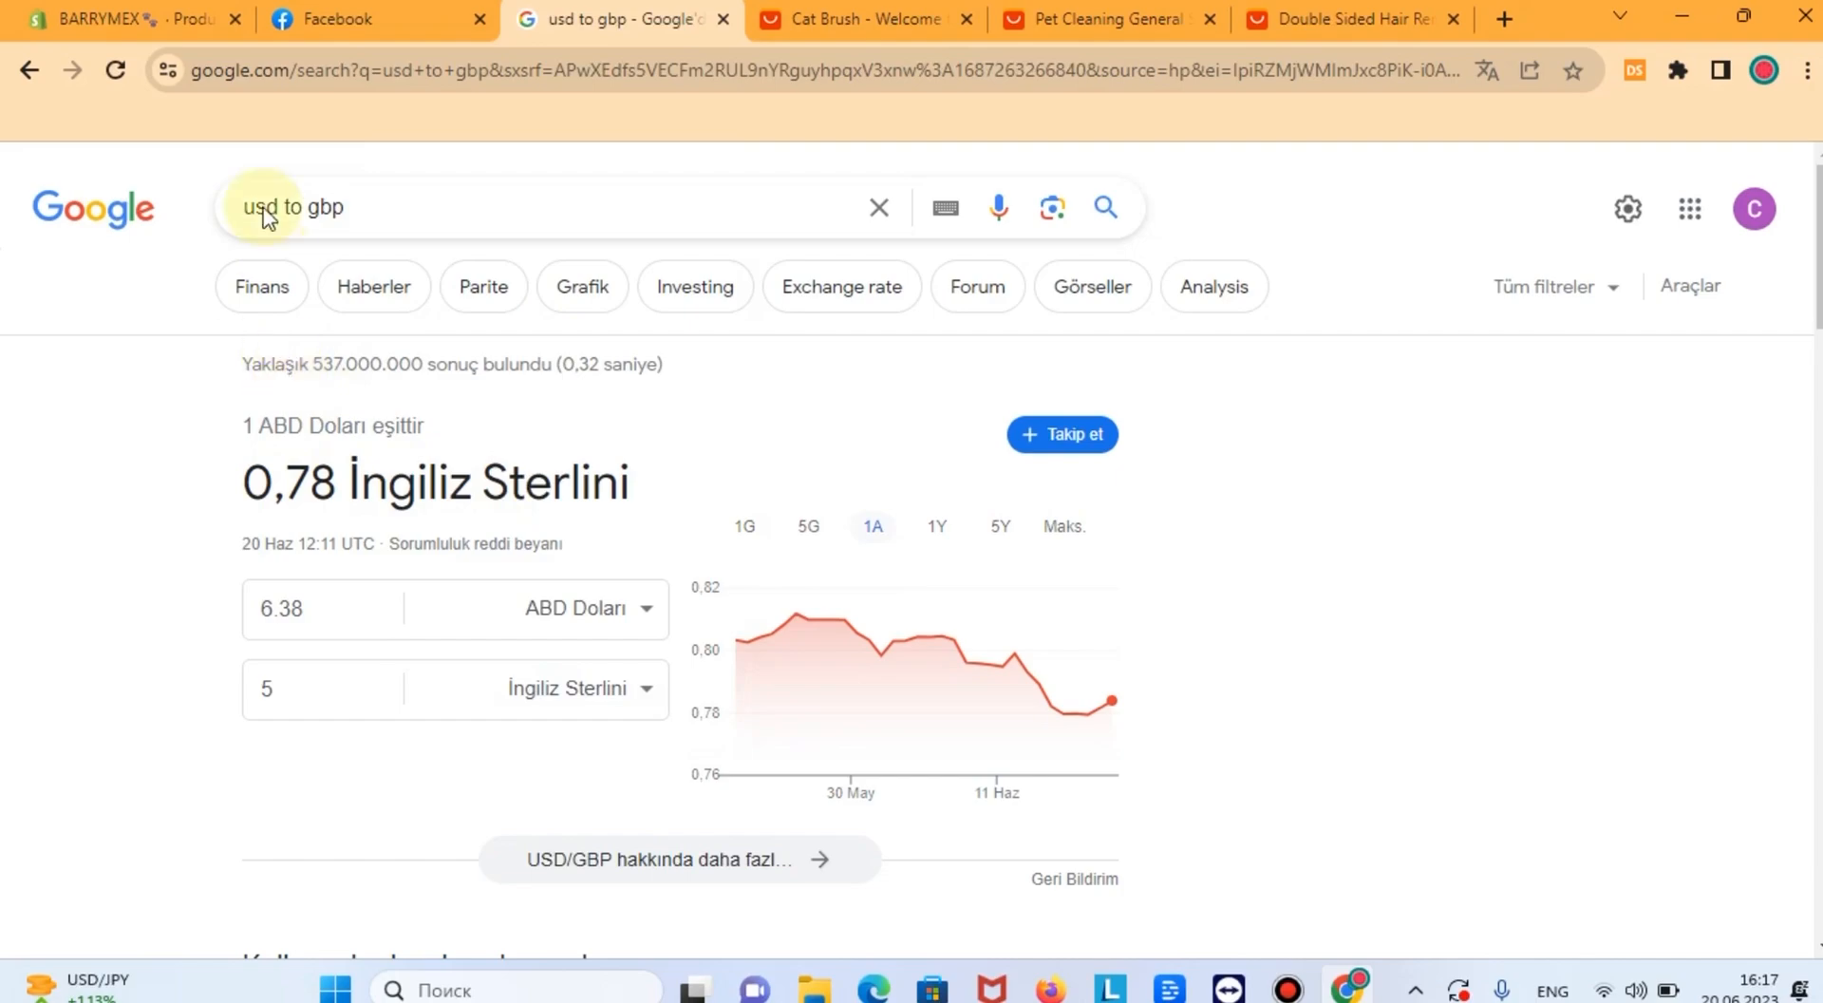
Step: Re-enter the Cat Brush listing price as £9 after correcting a mistyped 899
click(152, 16)
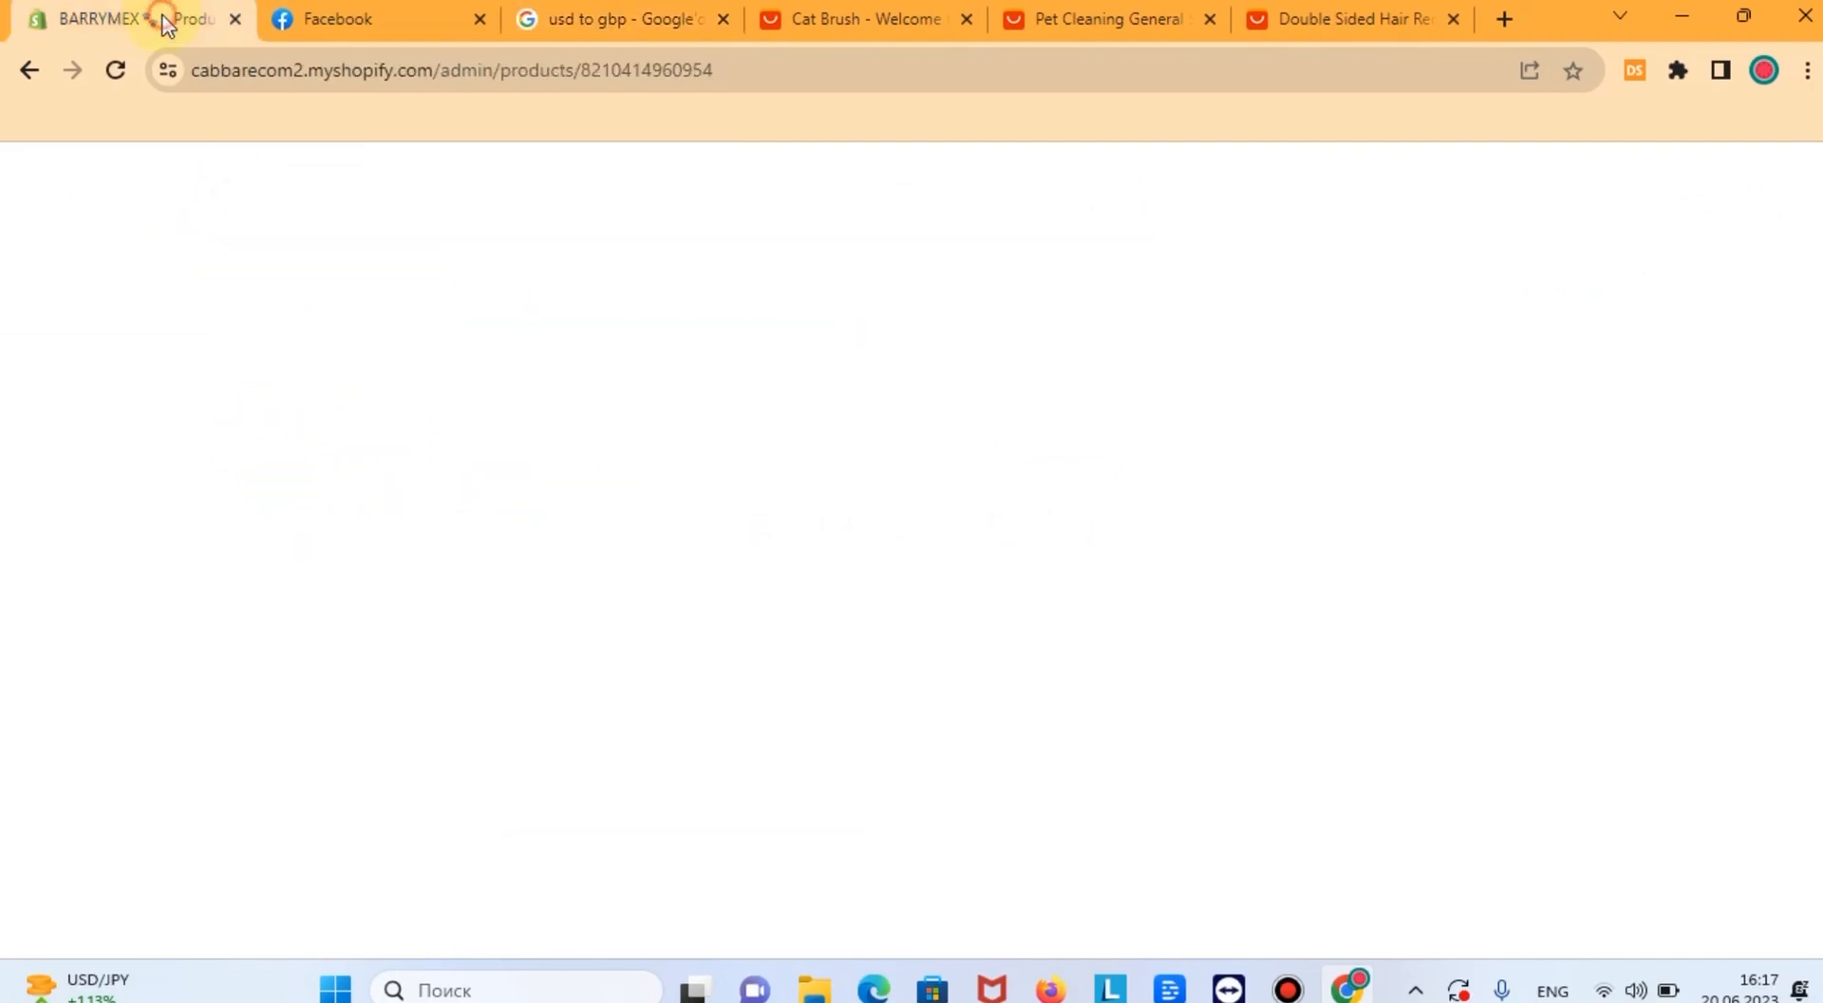
click(351, 42)
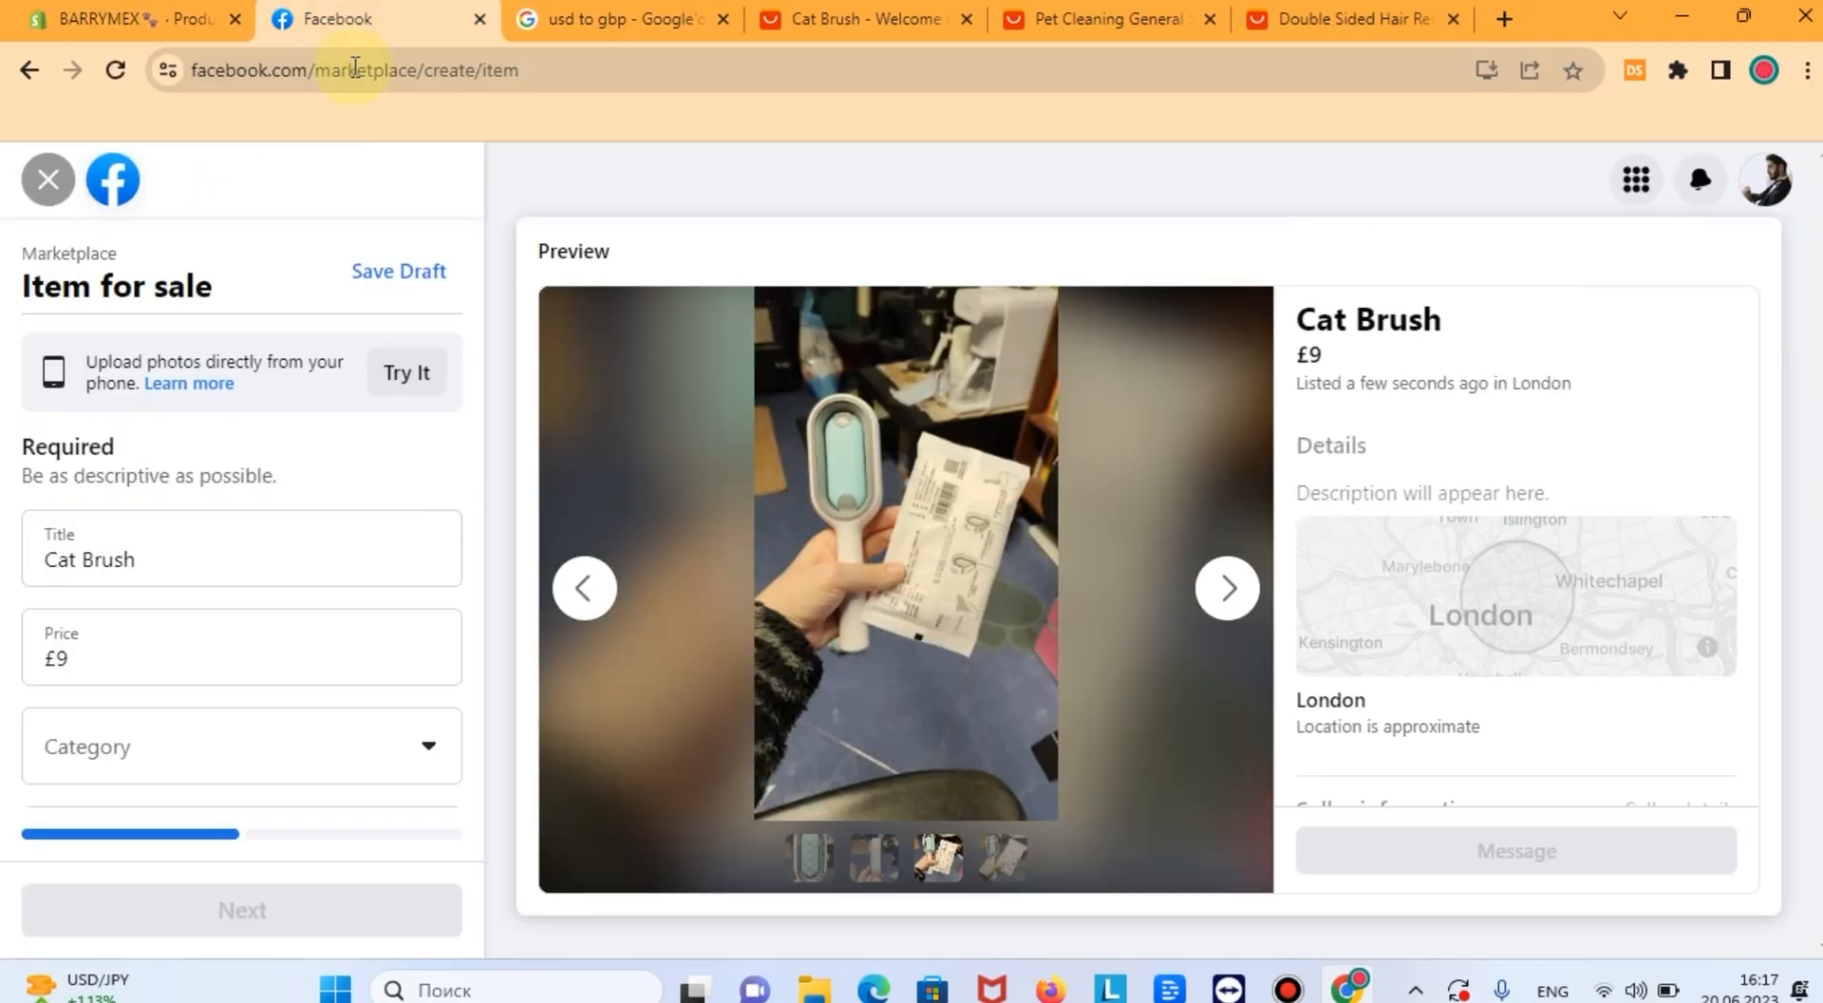
click(446, 641)
scroll(387, 635, down, 2)
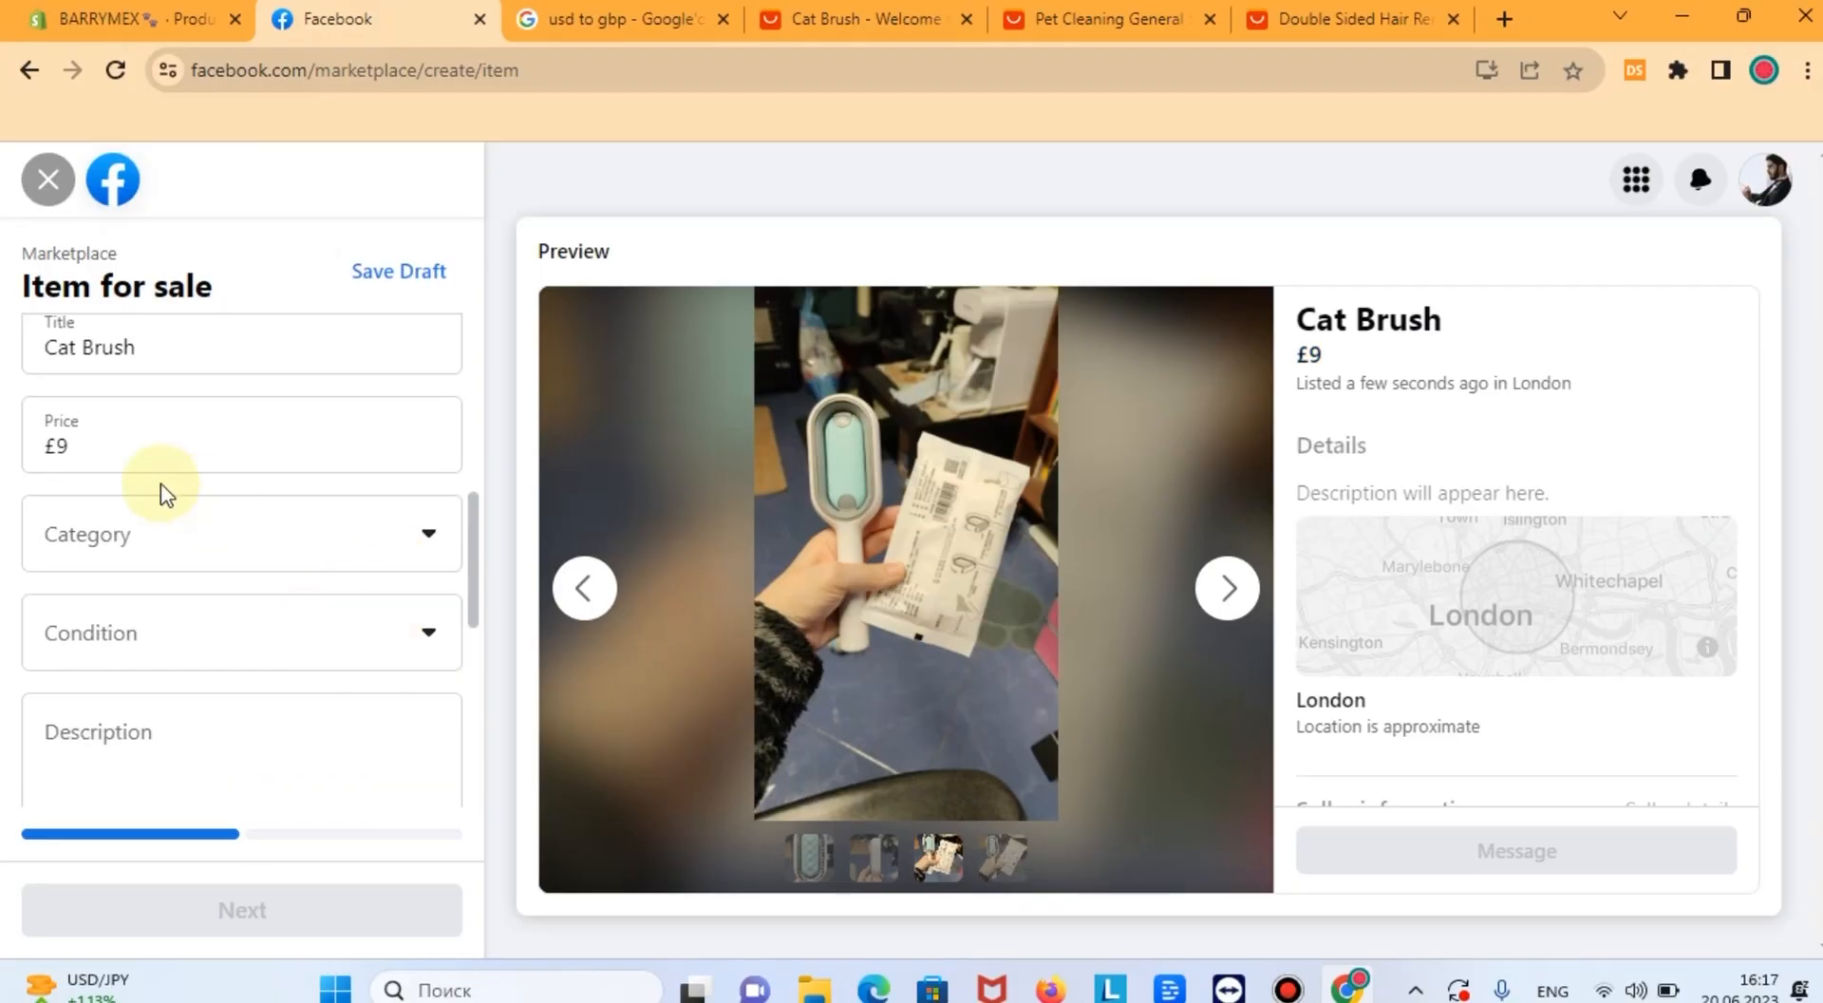
double_click(144, 463)
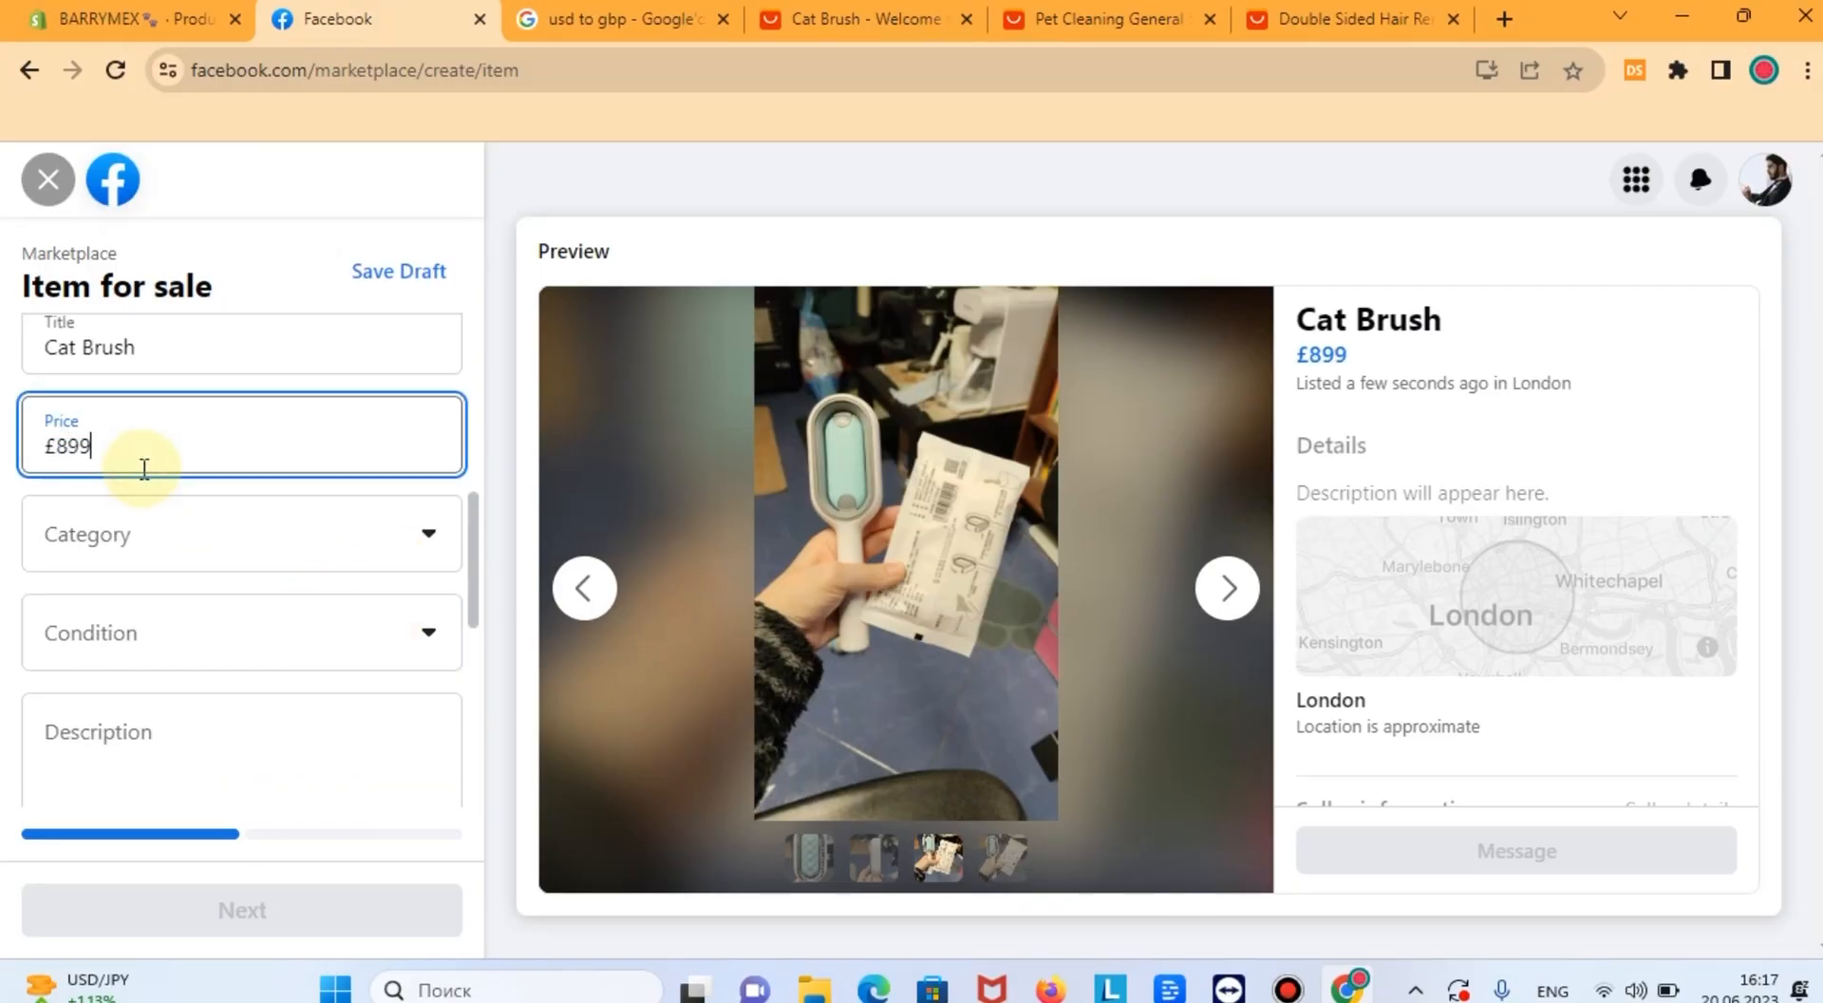
key(BackSpace)
key(BackSpace)
key(BackSpace)
text(899)
key(BackSpace)
key(BackSpace)
key(BackSpace)
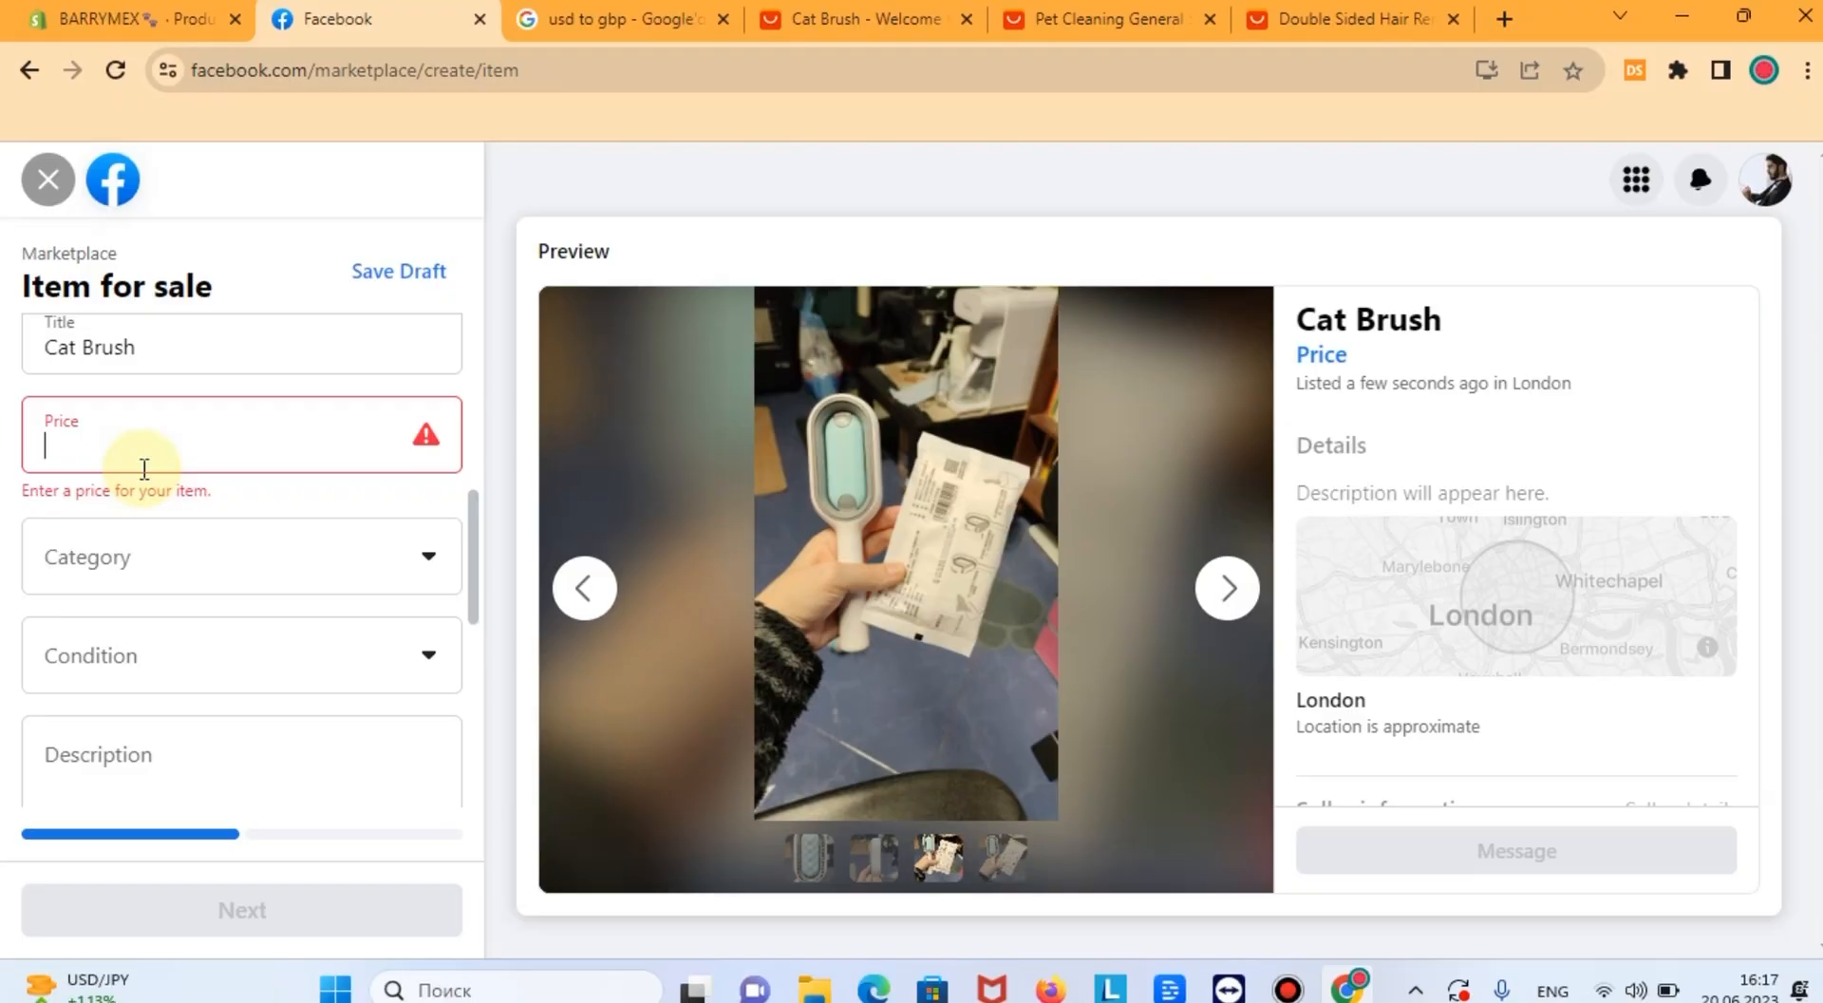
text(9)
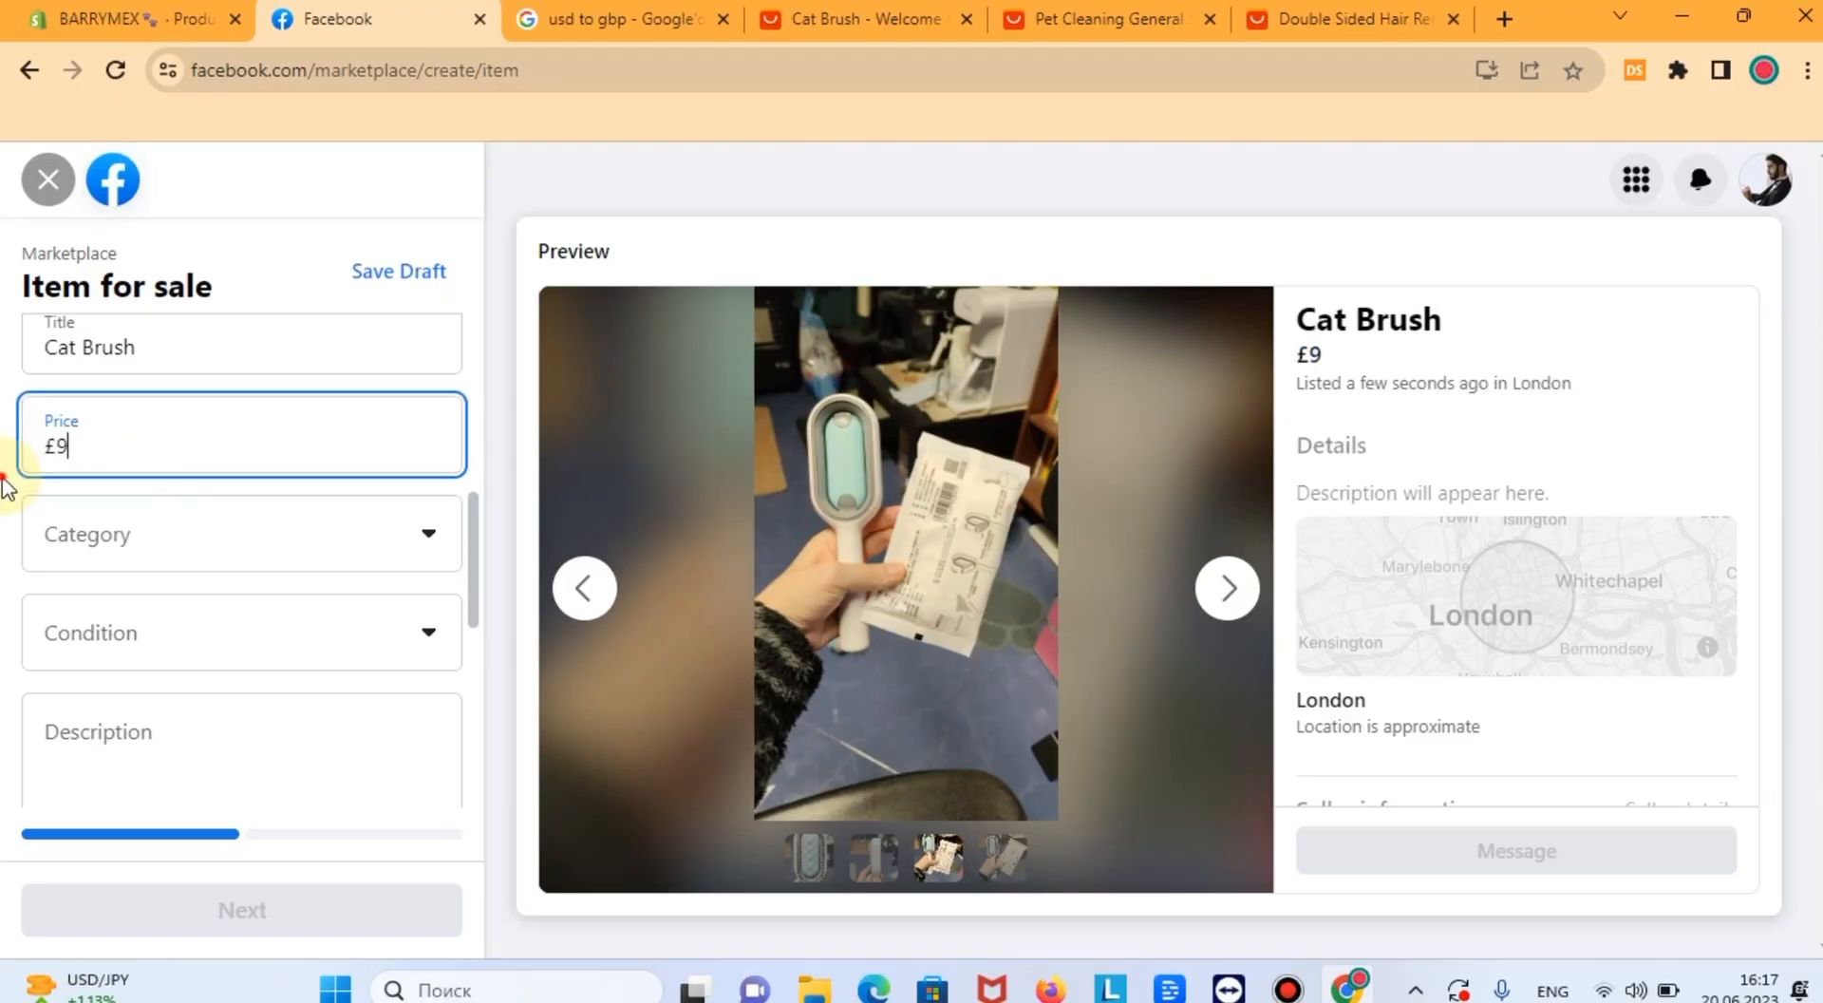
click(7, 489)
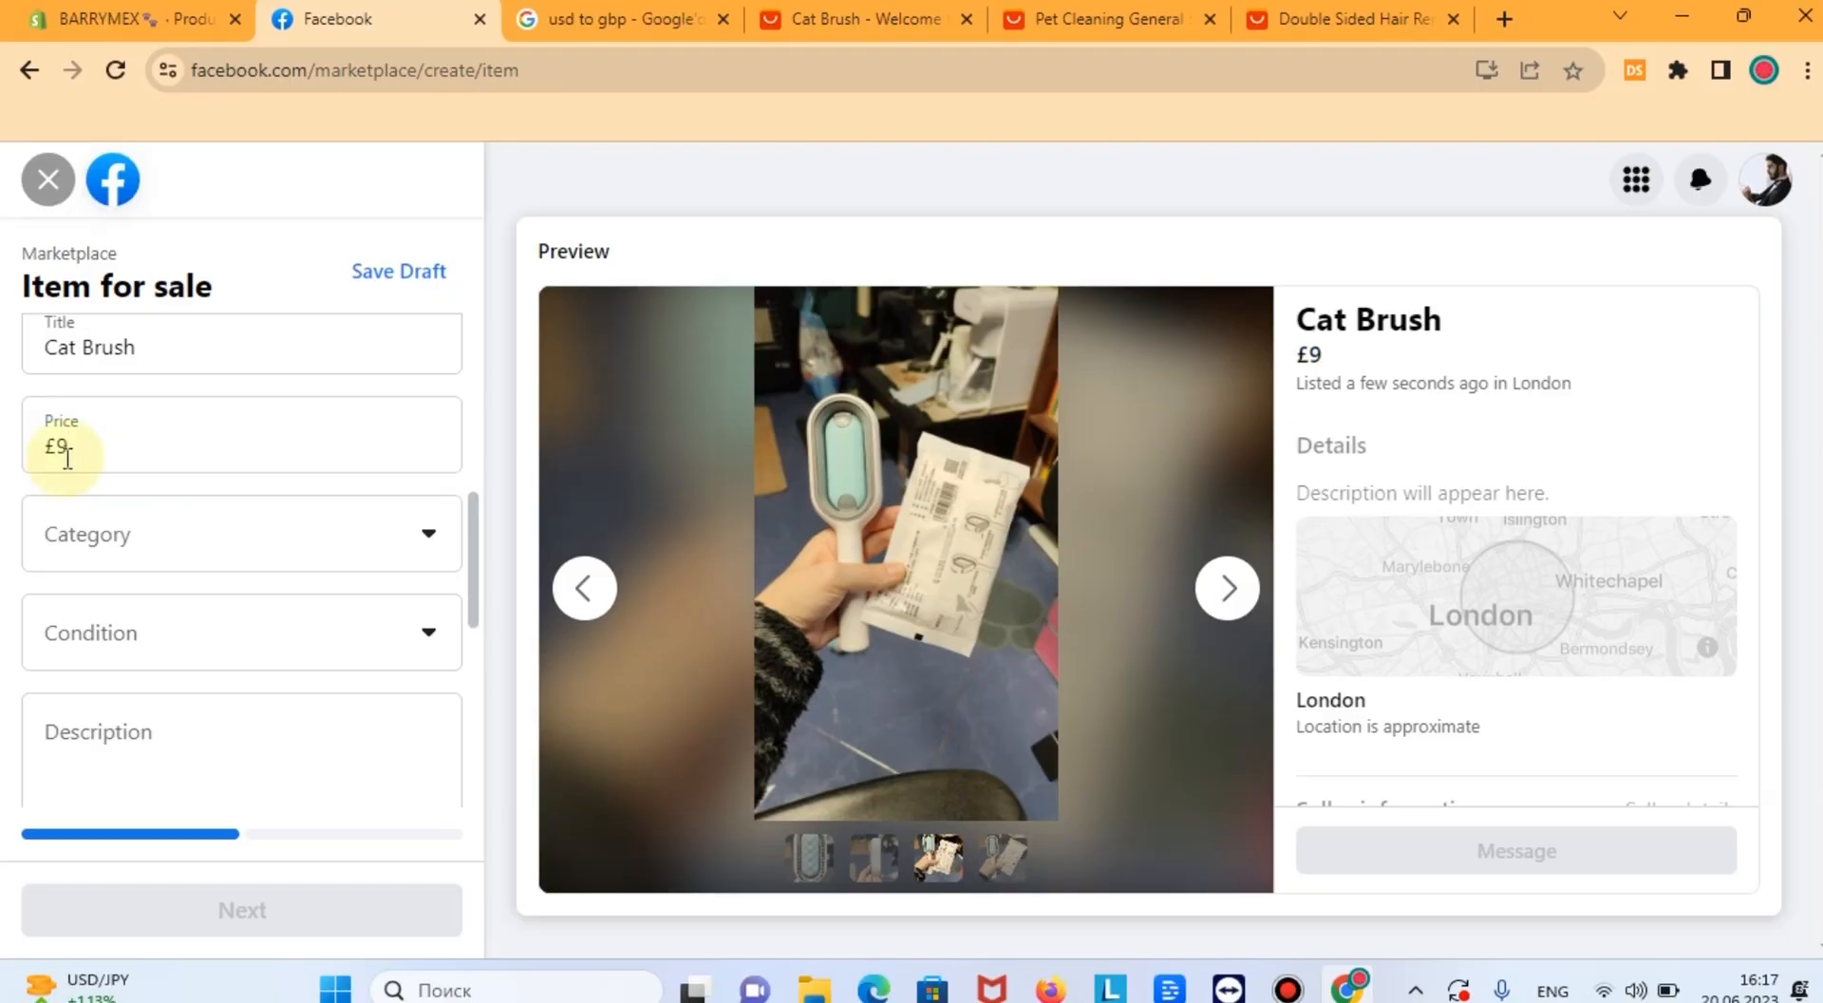
click(120, 449)
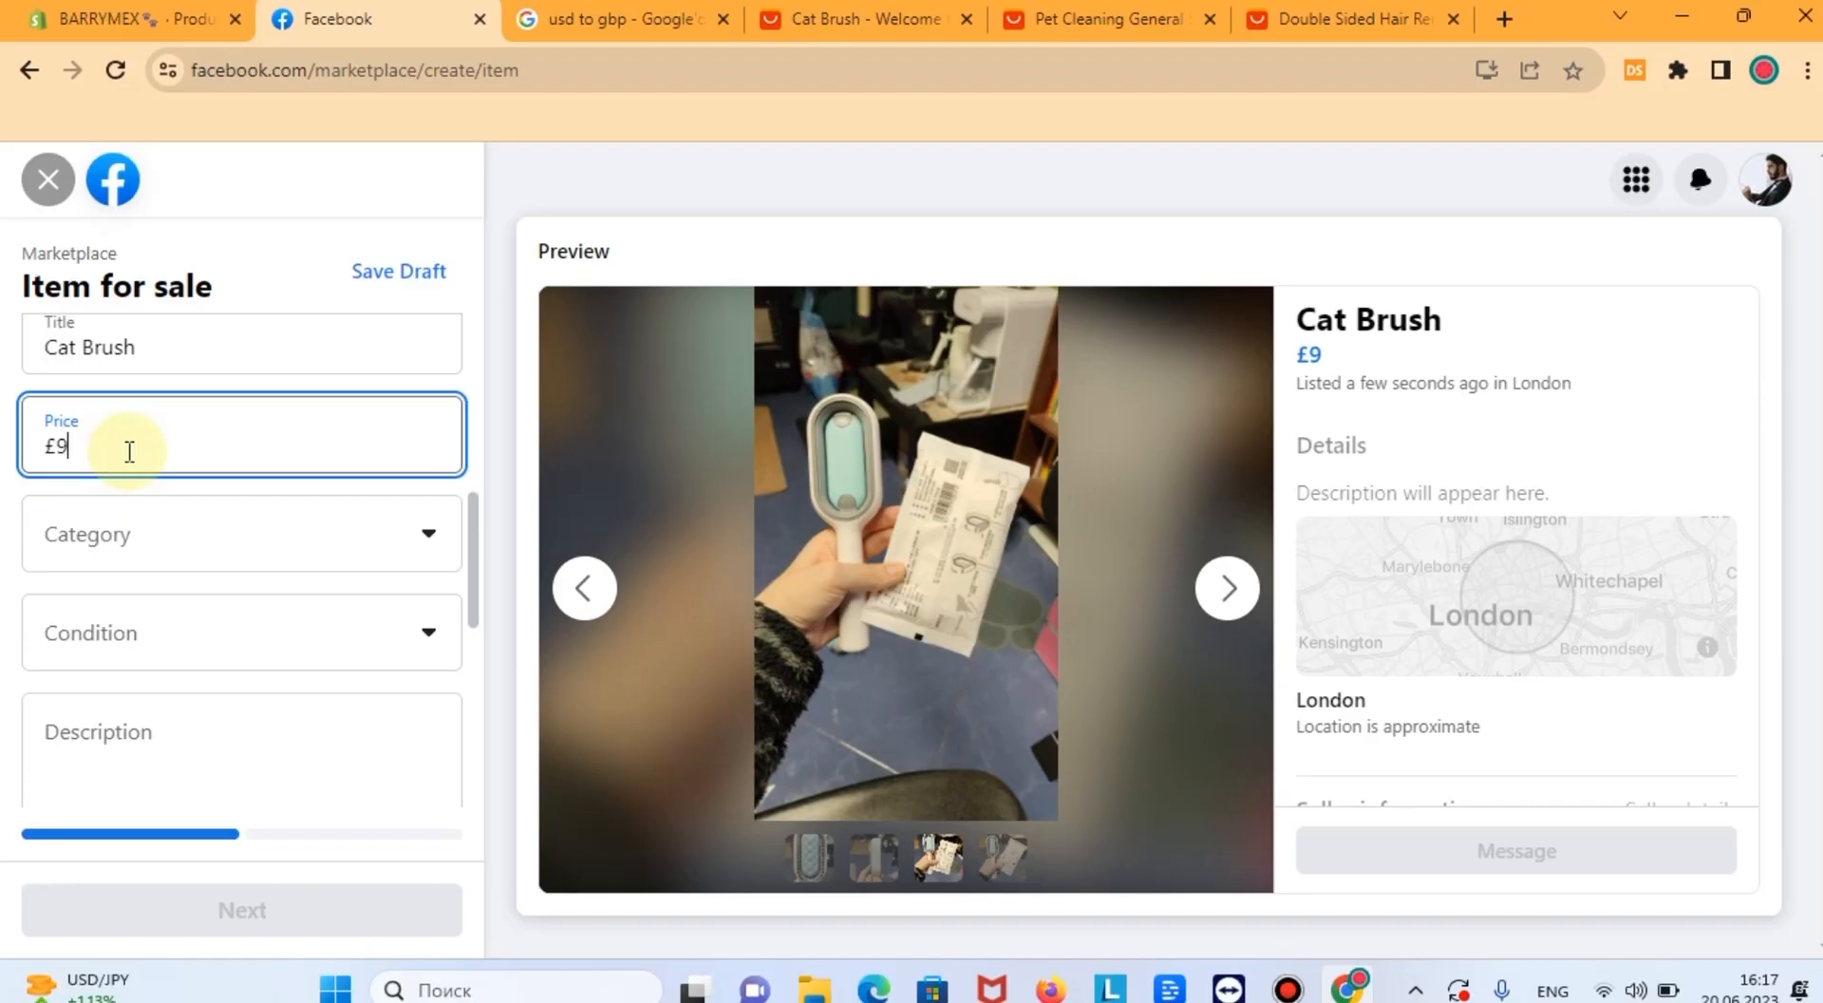
Step: File the Cat Brush listing under the Pet supplies category
click(12, 488)
click(122, 557)
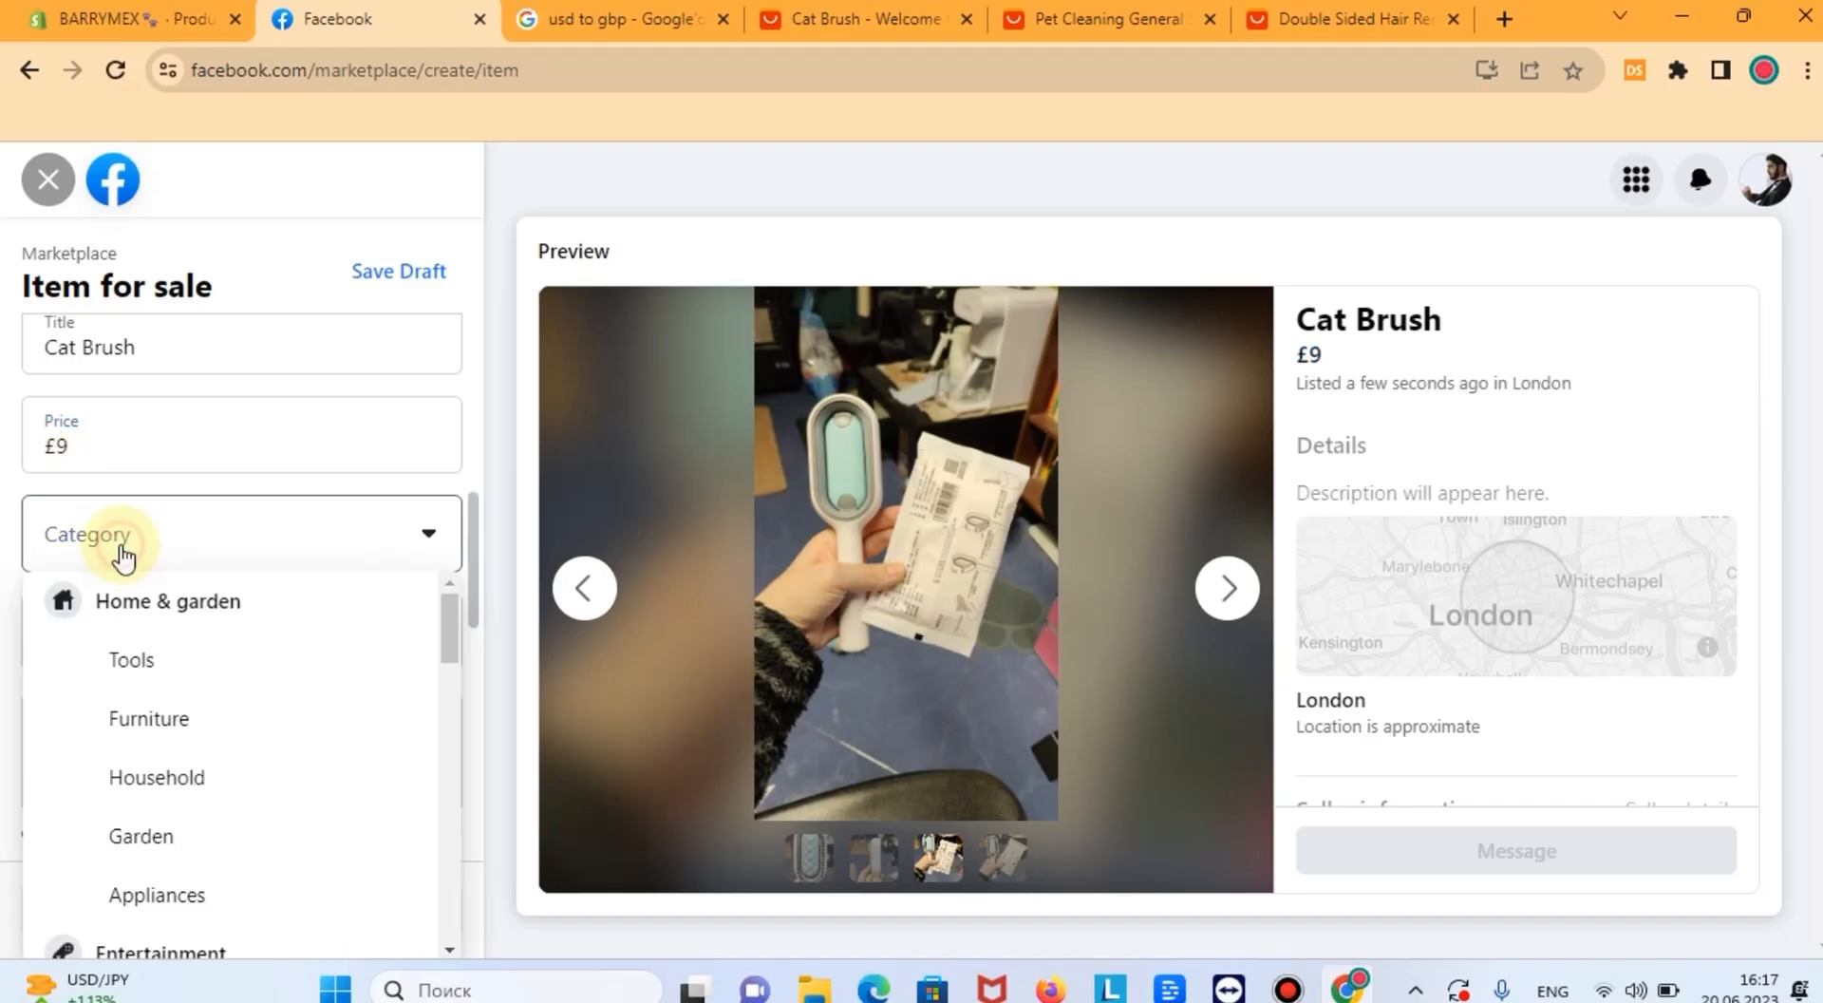
scroll(212, 752, down, 8)
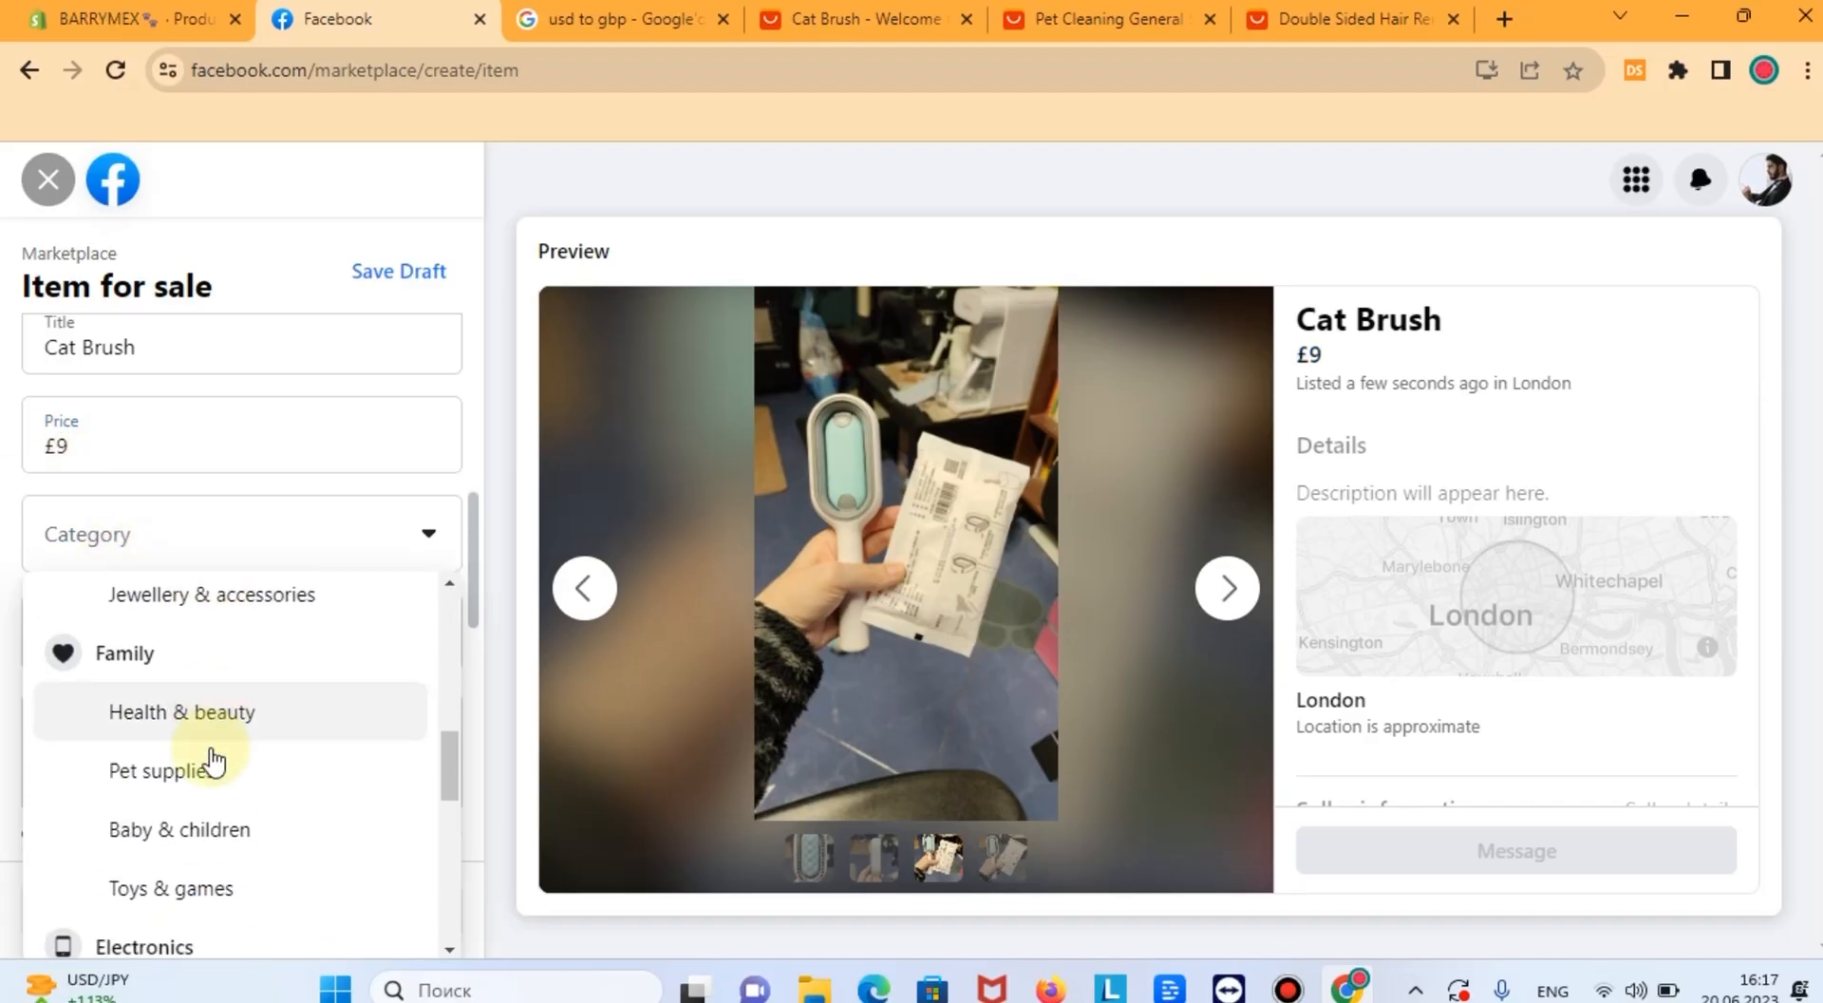
scroll(212, 759, down, 8)
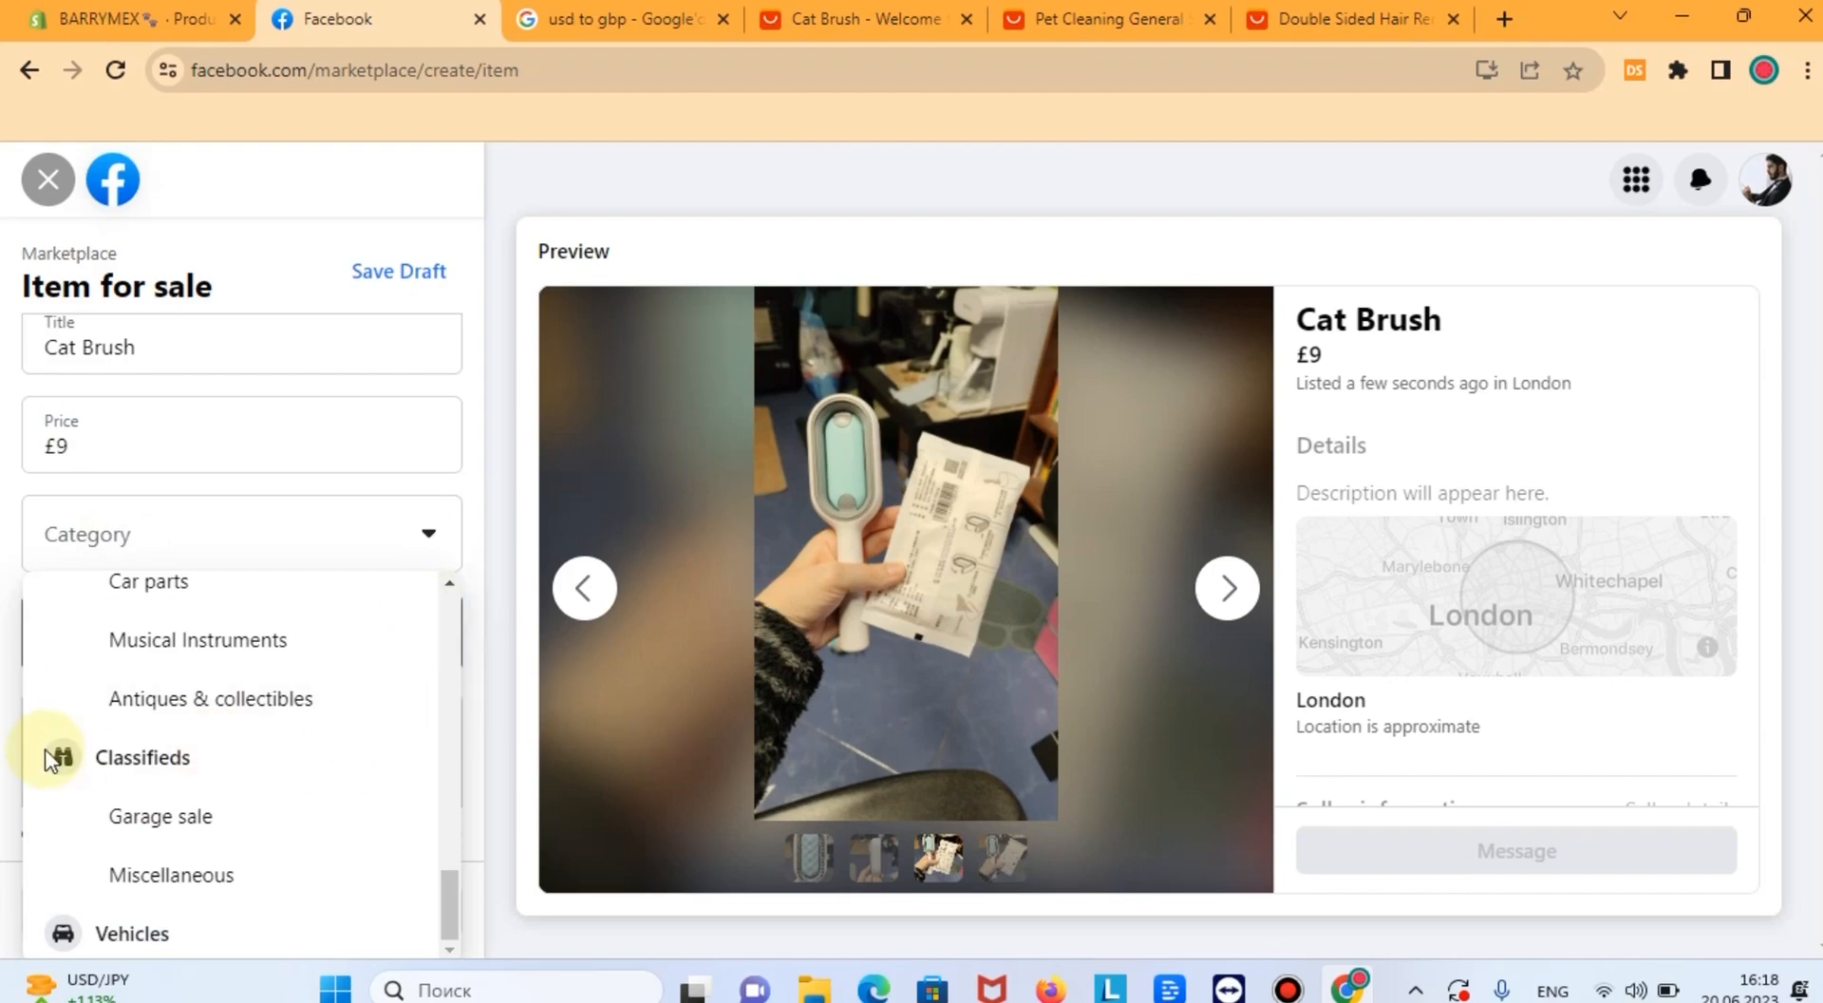
scroll(236, 727, up, 4)
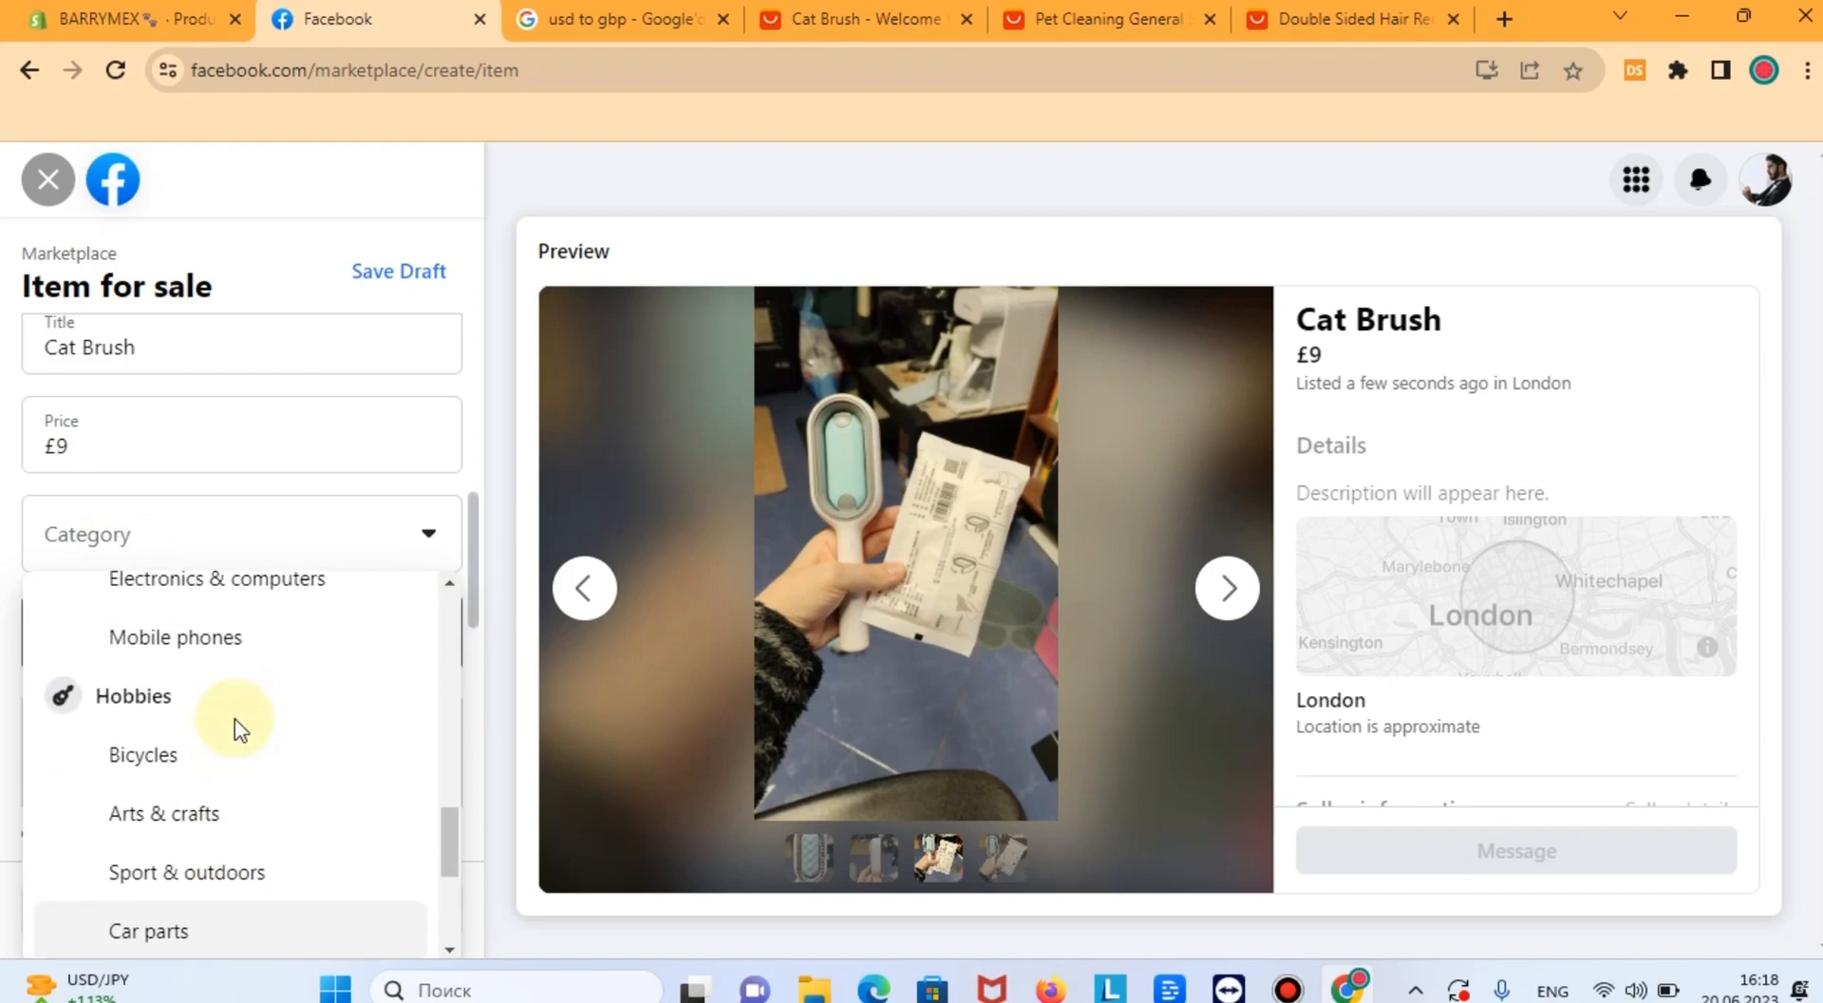
scroll(236, 725, up, 5)
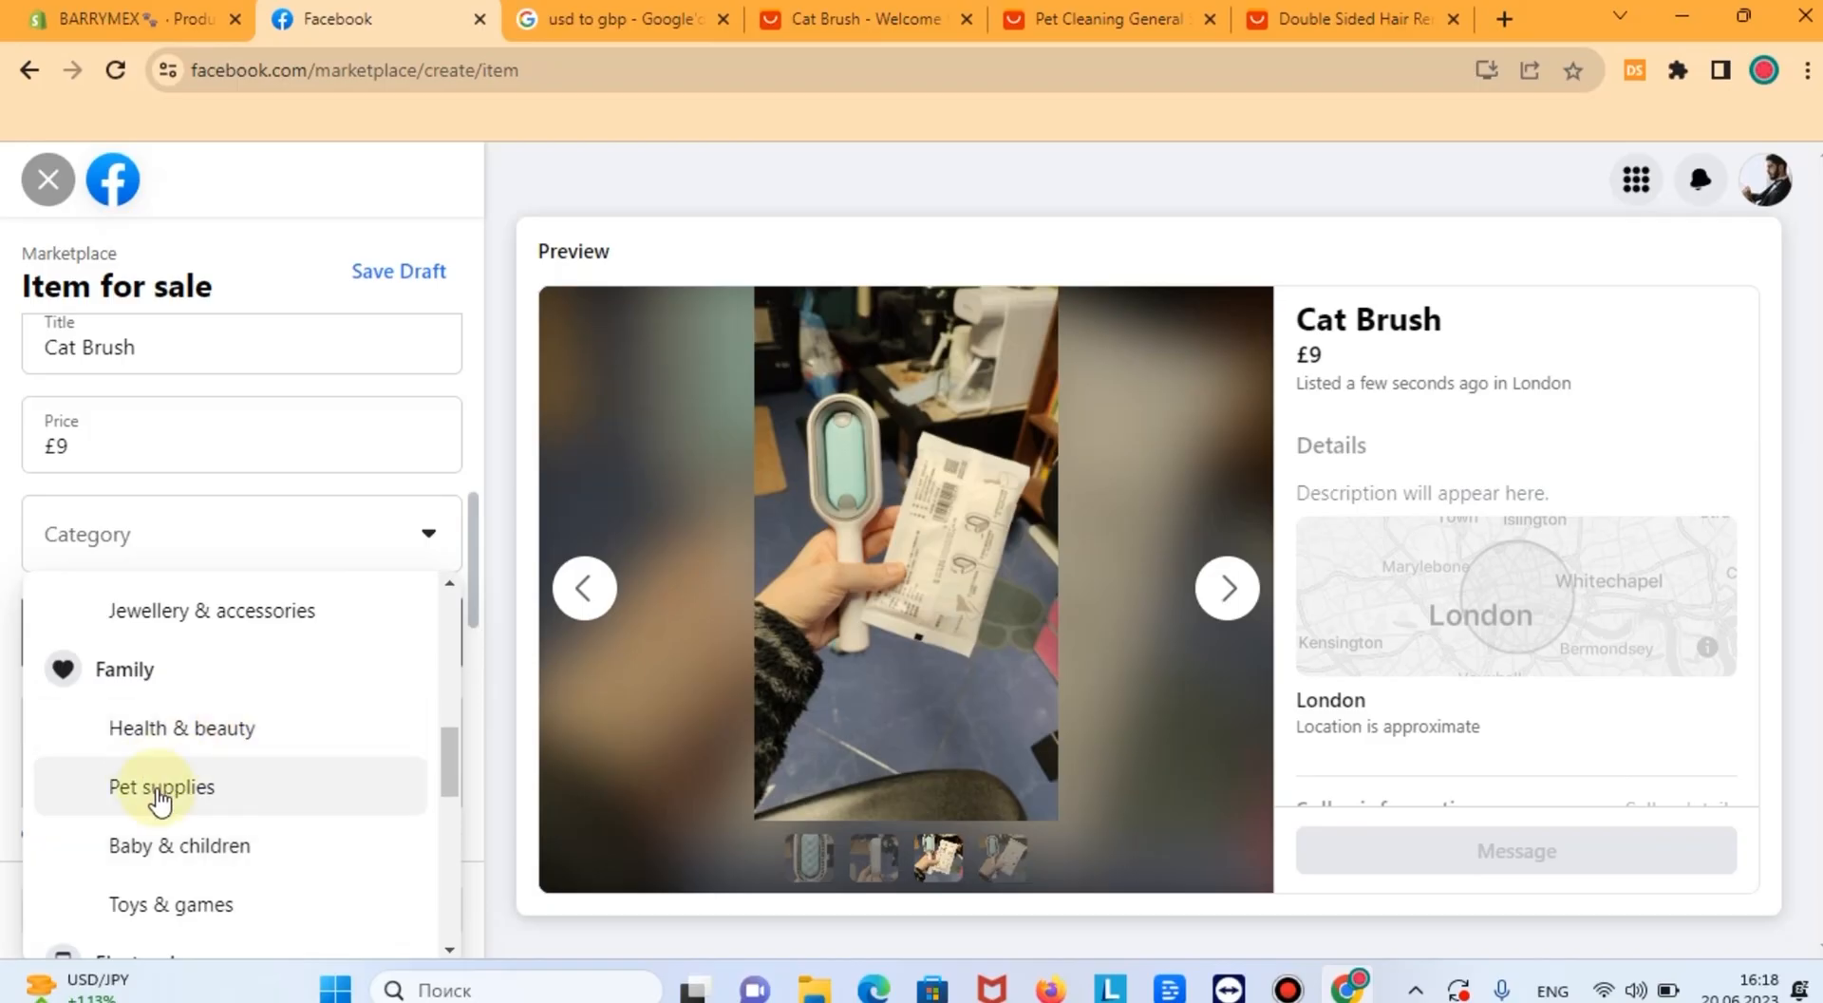
scroll(158, 679, down, 1)
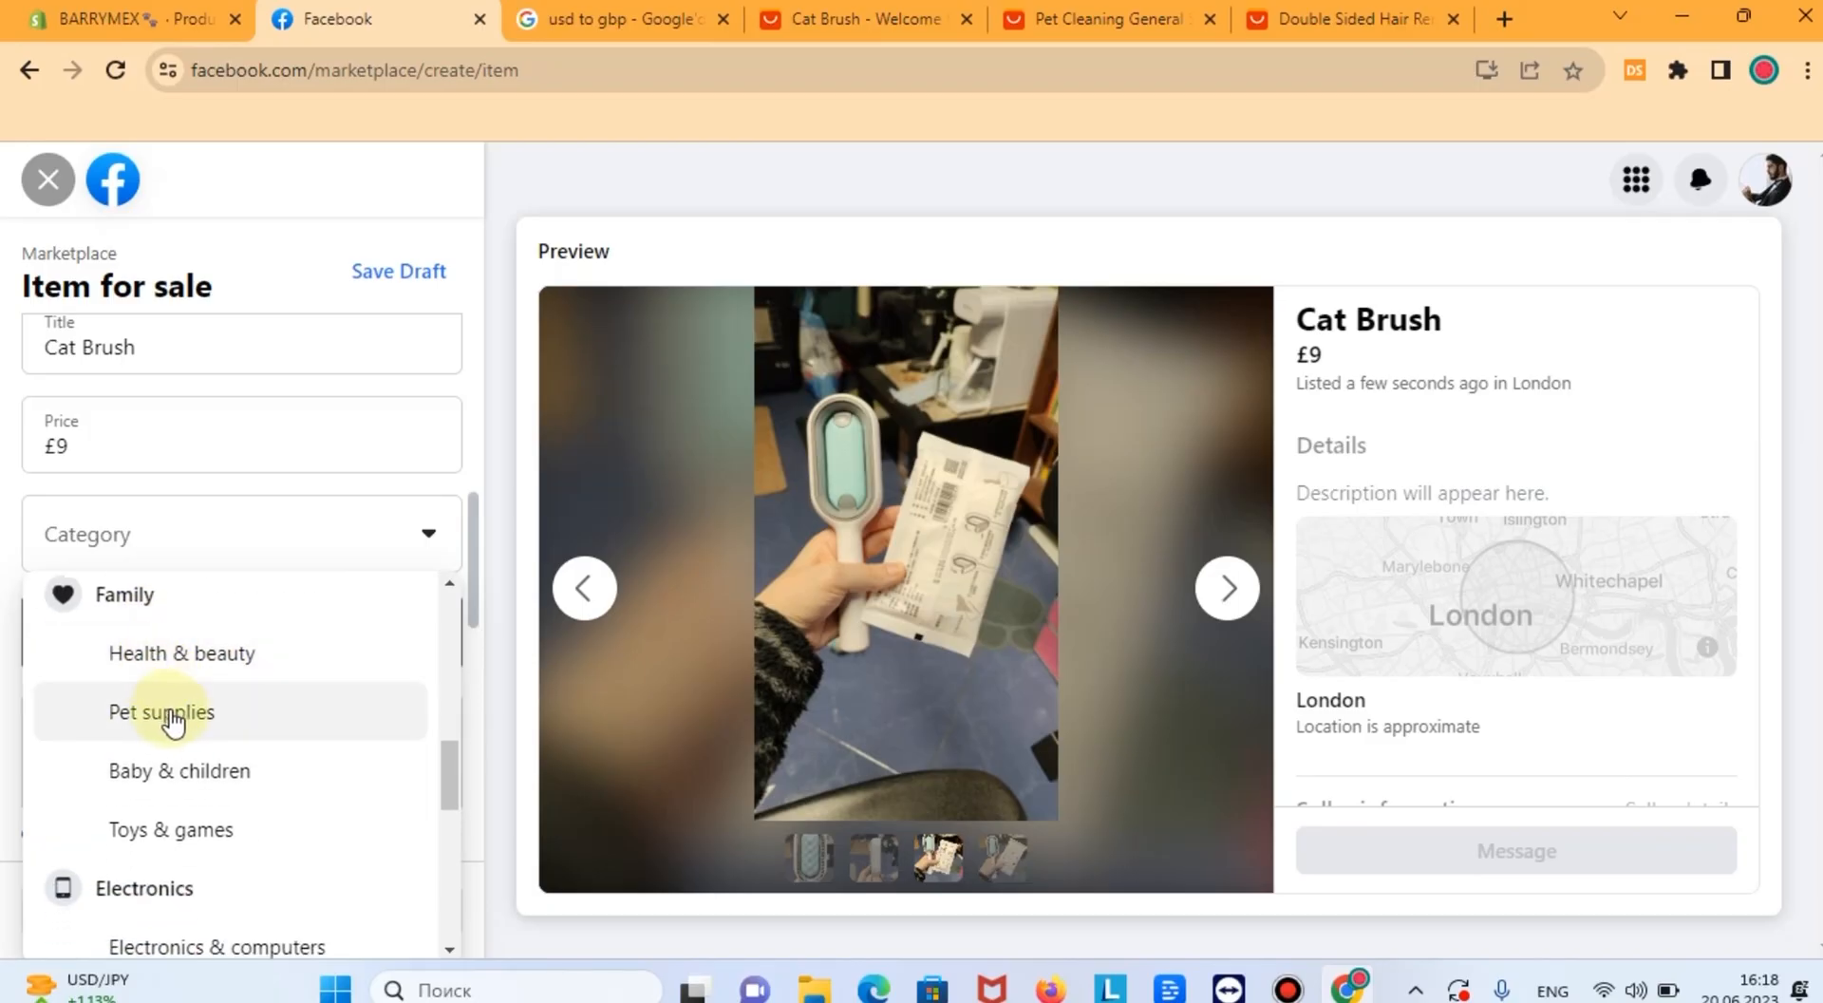
click(173, 721)
Step: Set the item condition to New, re-checking the choice once
click(162, 634)
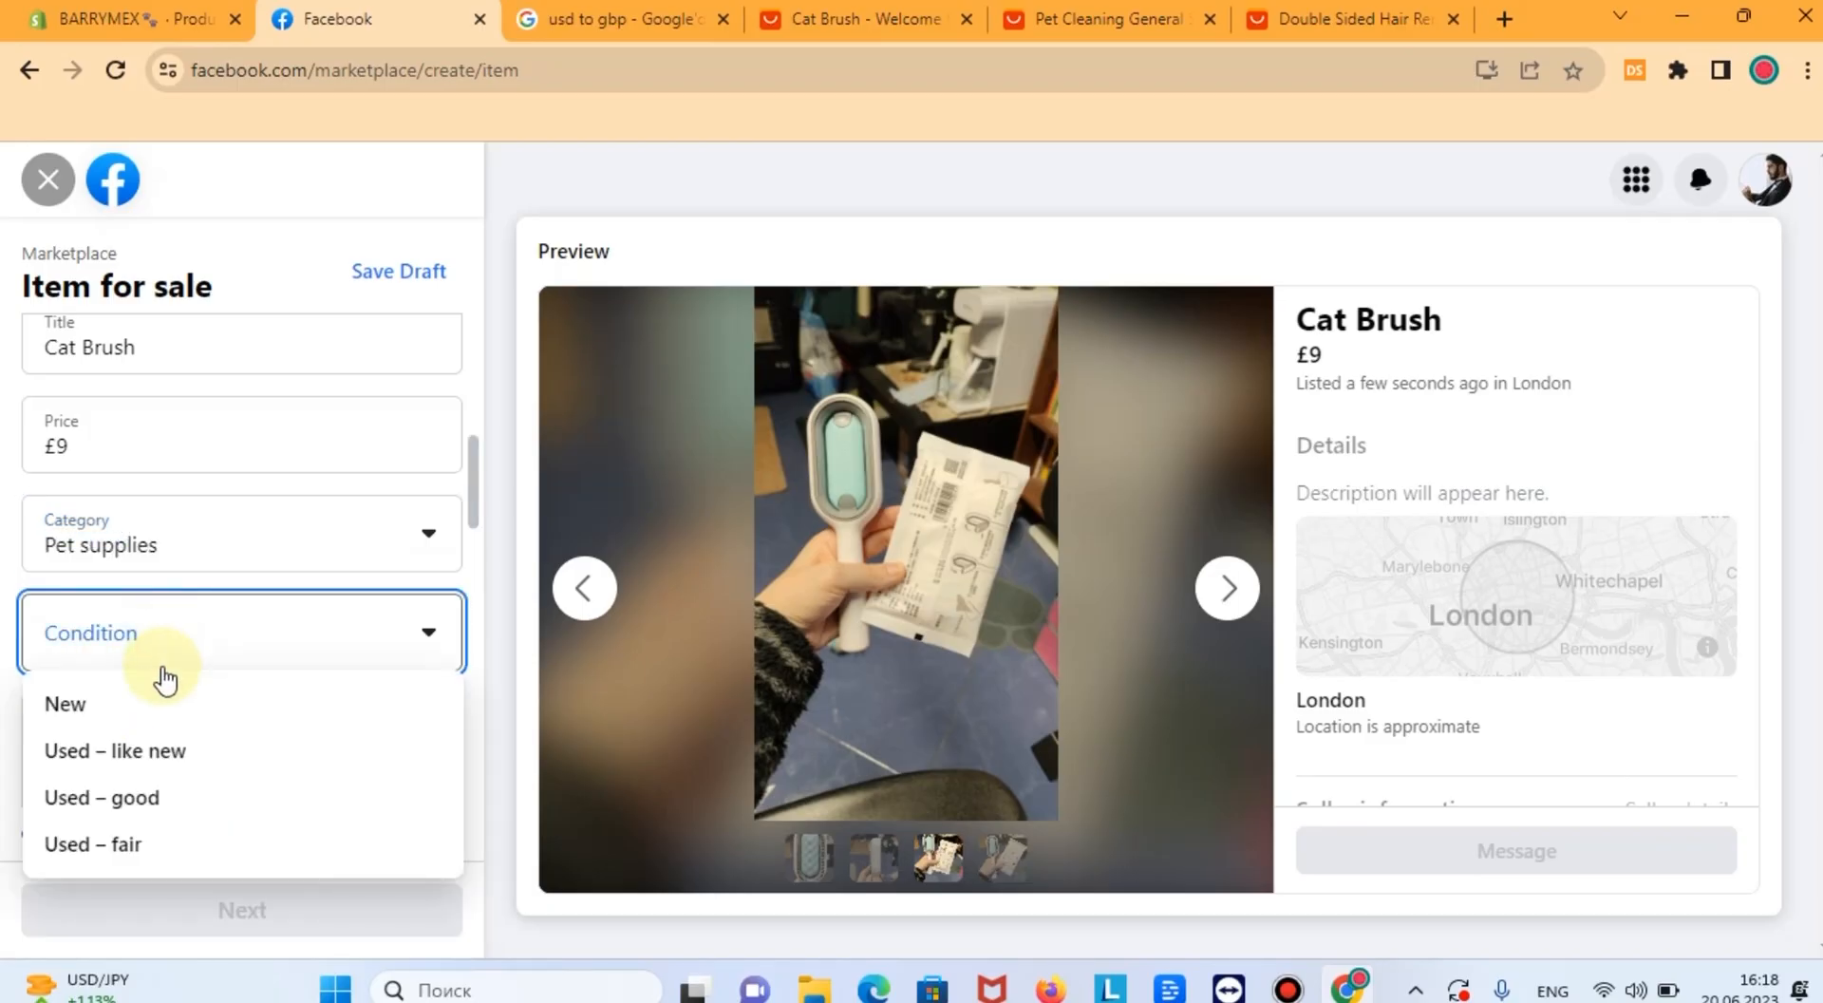
click(156, 720)
scroll(134, 745, down, 2)
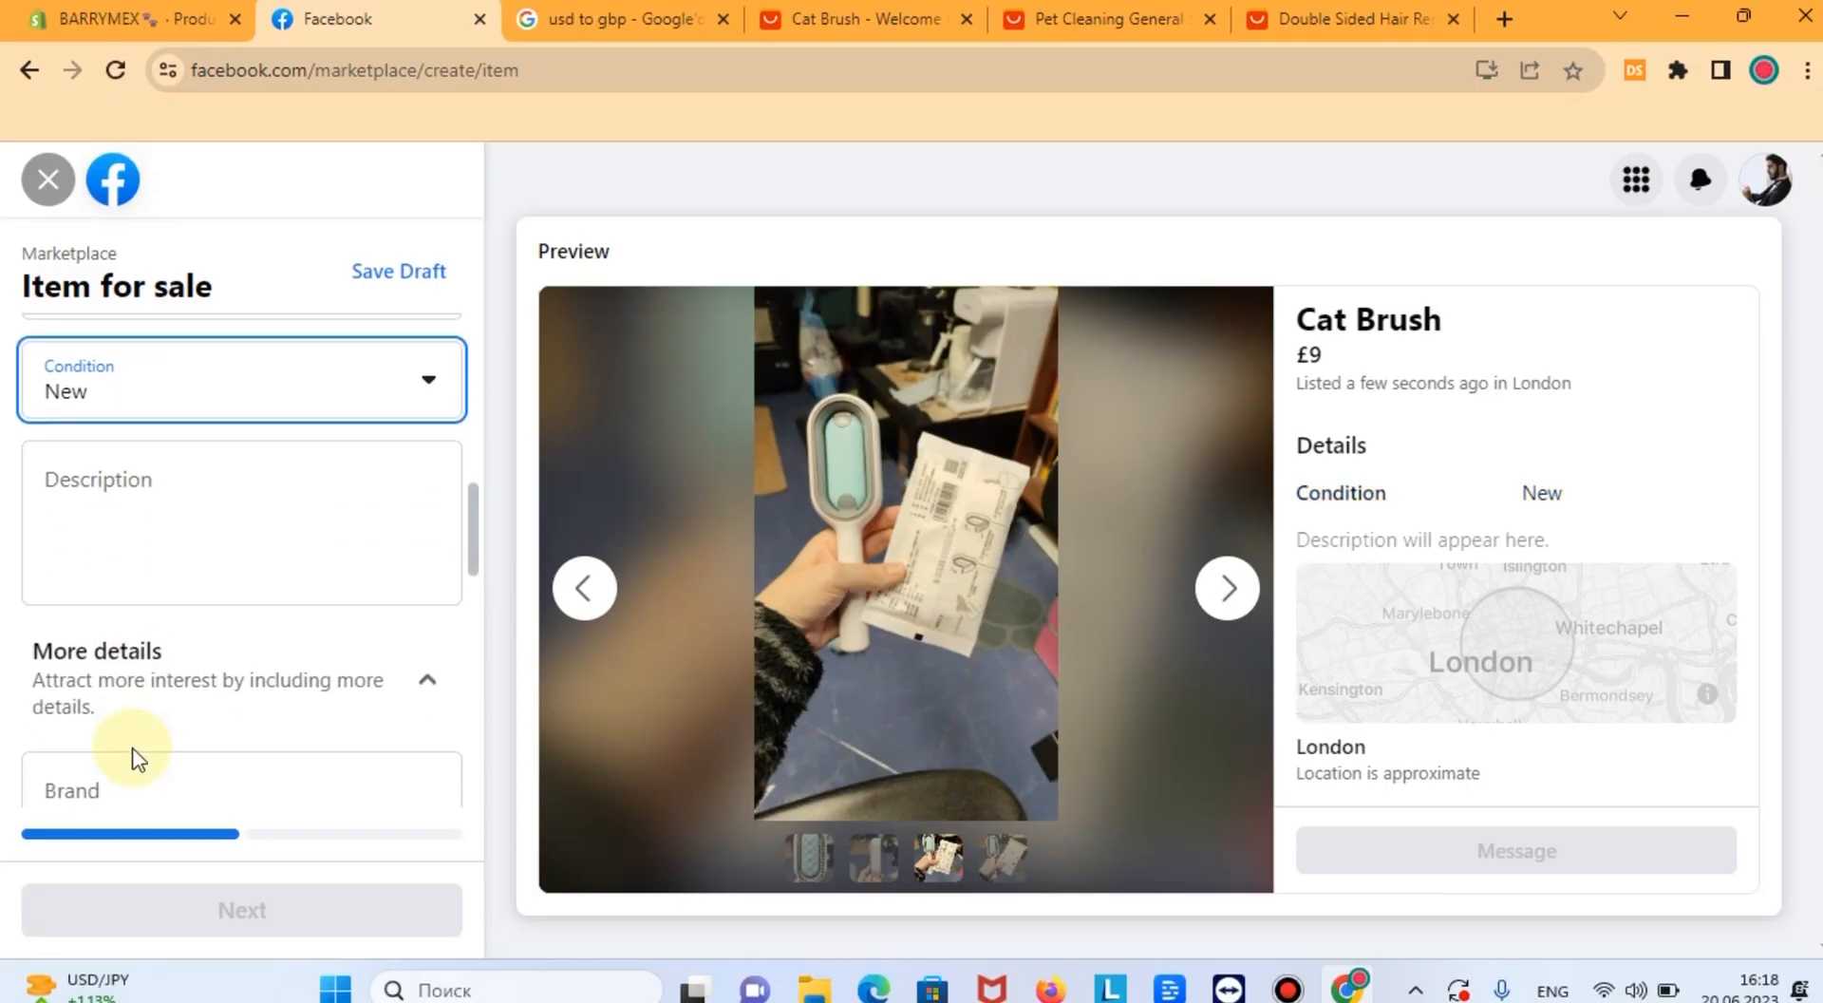
click(159, 506)
click(196, 393)
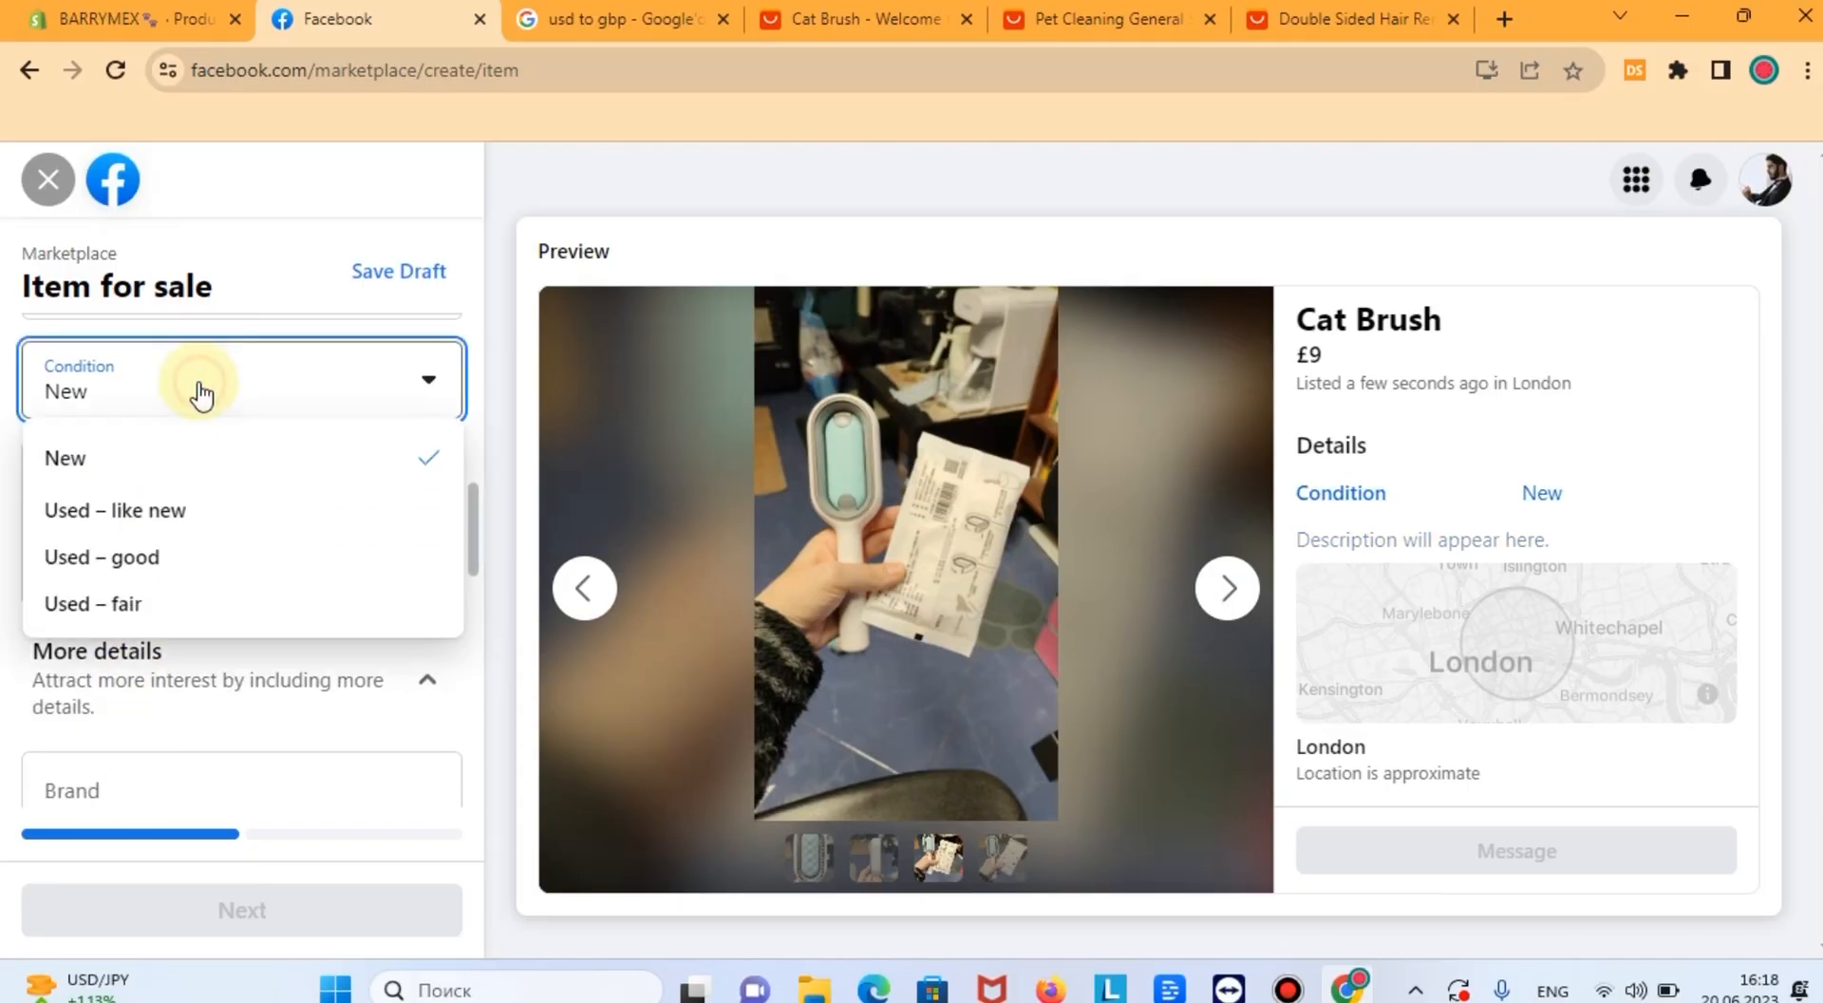
click(100, 456)
click(170, 514)
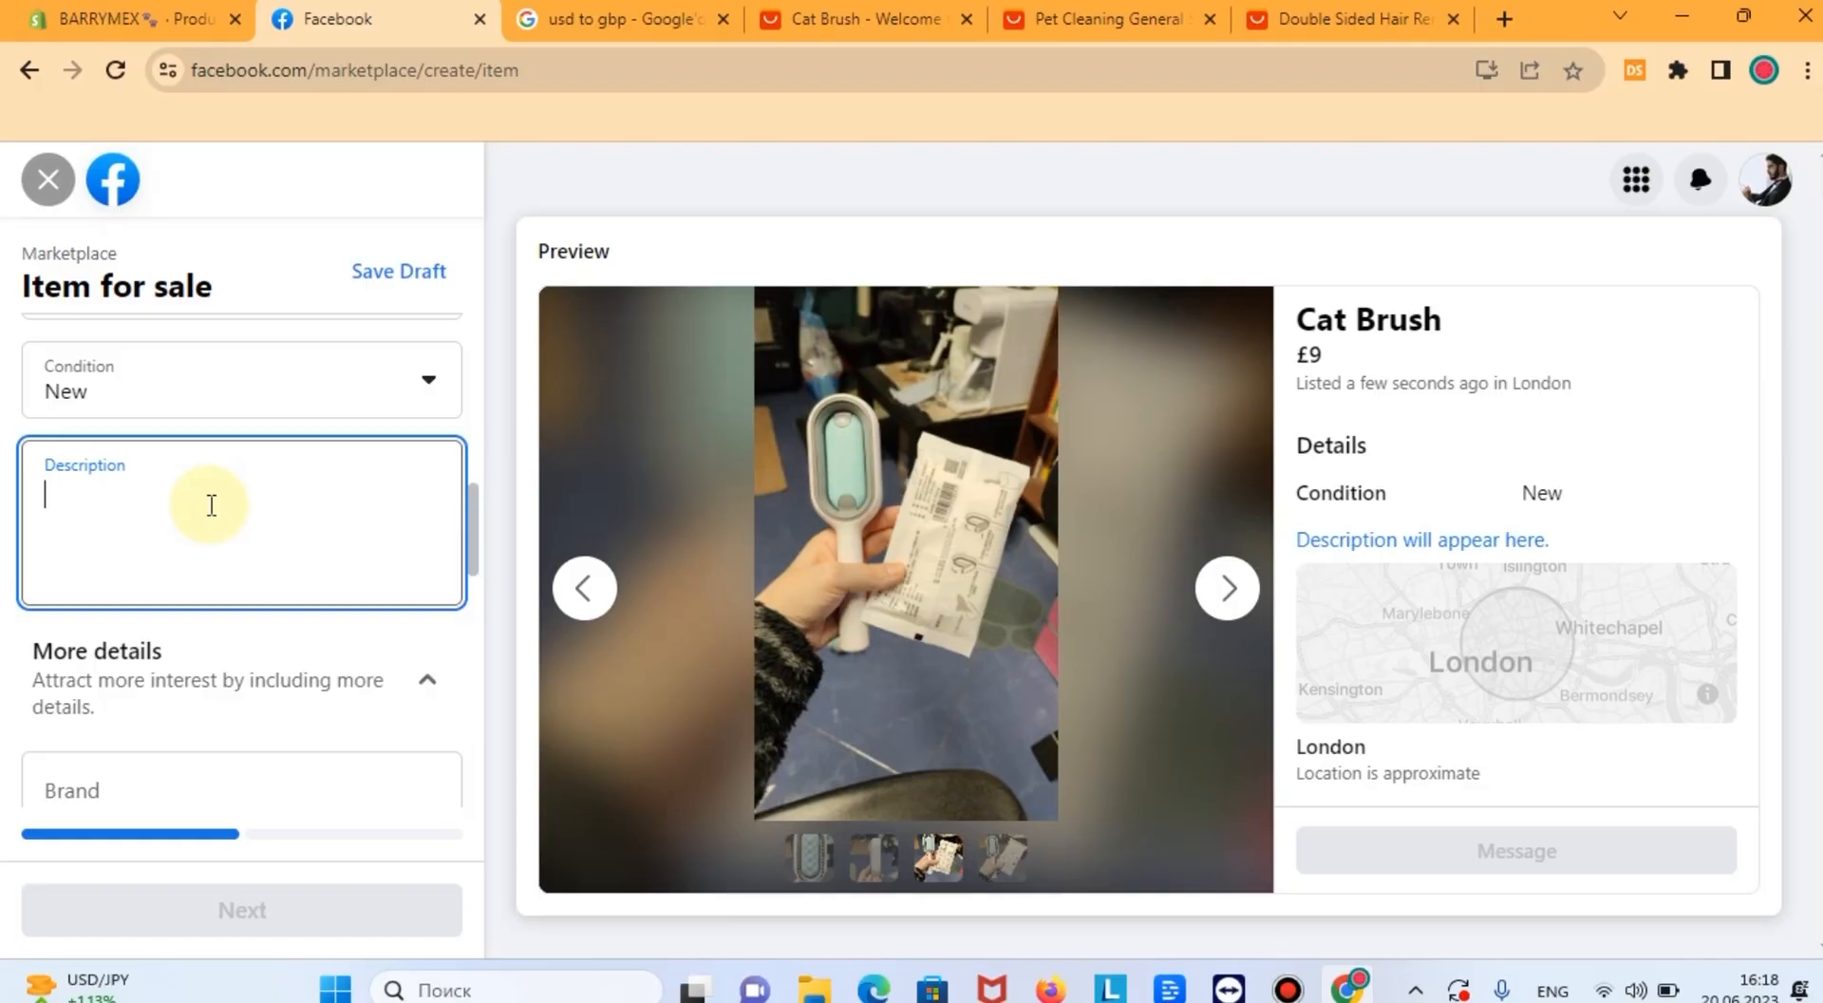
Step: Enter the two-line description 'Product is brand new, never used! Selling this brush as soon as possible.'
text(Product)
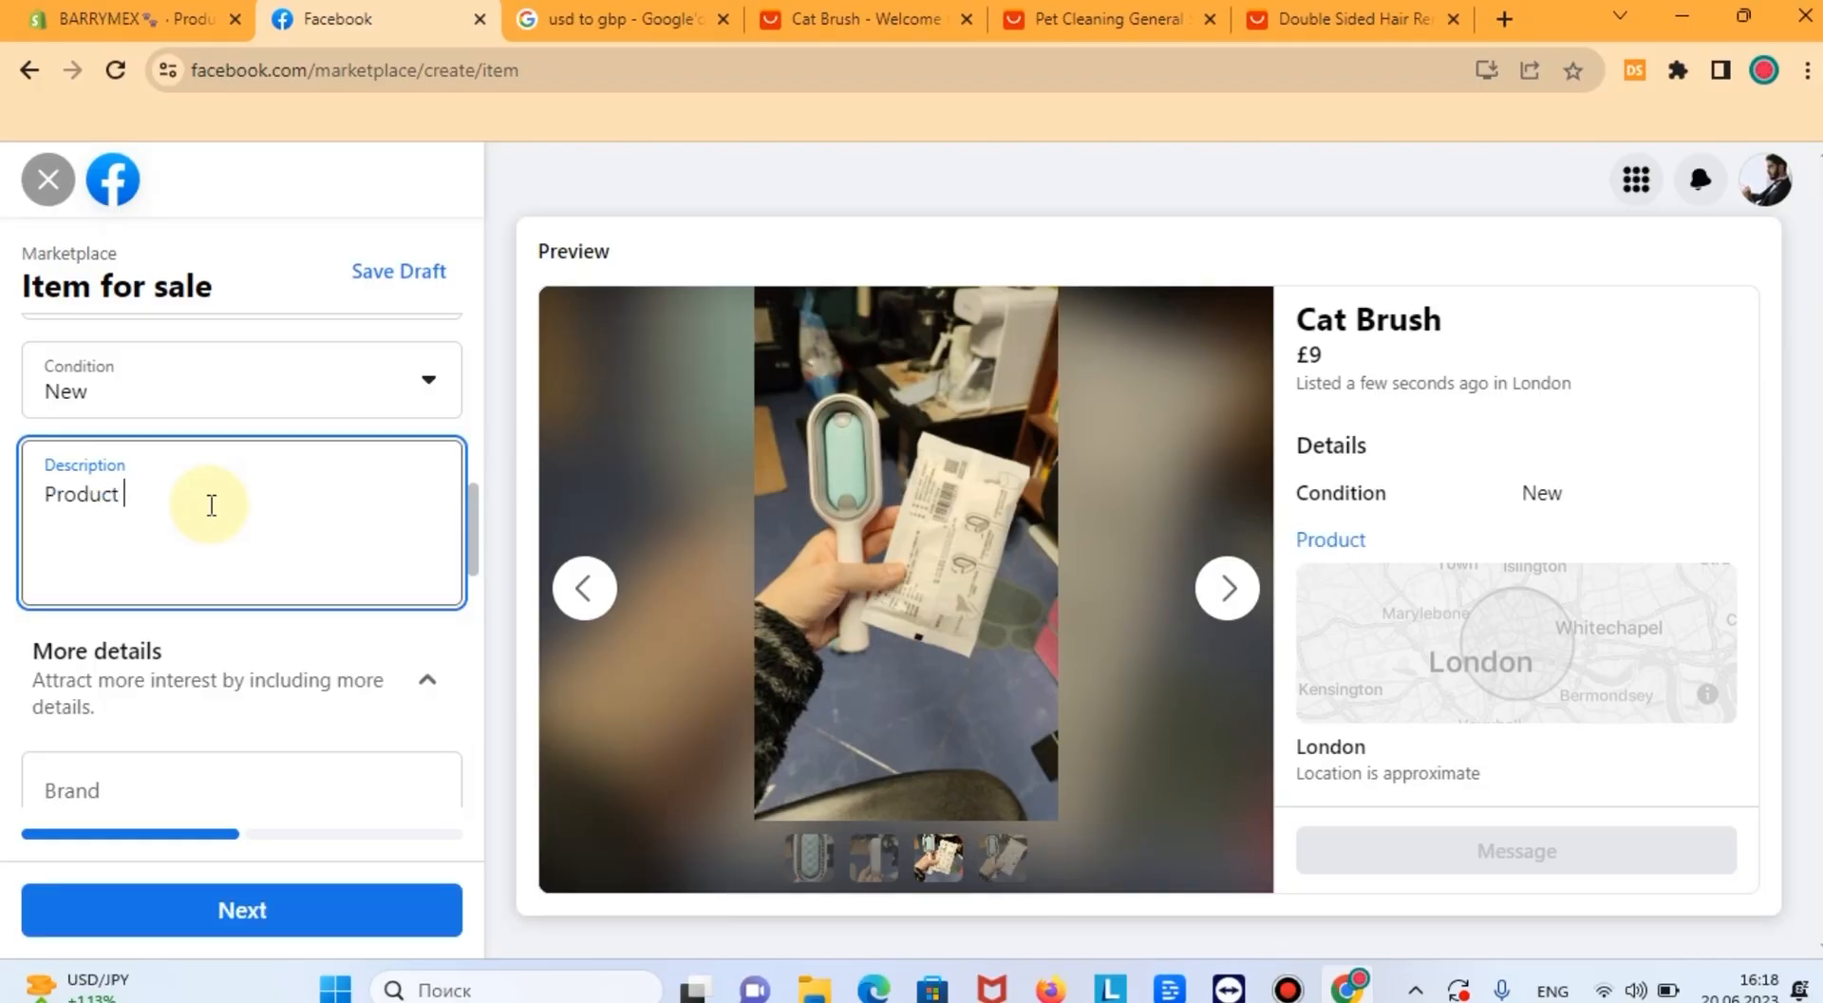
text( is brand new, neve)
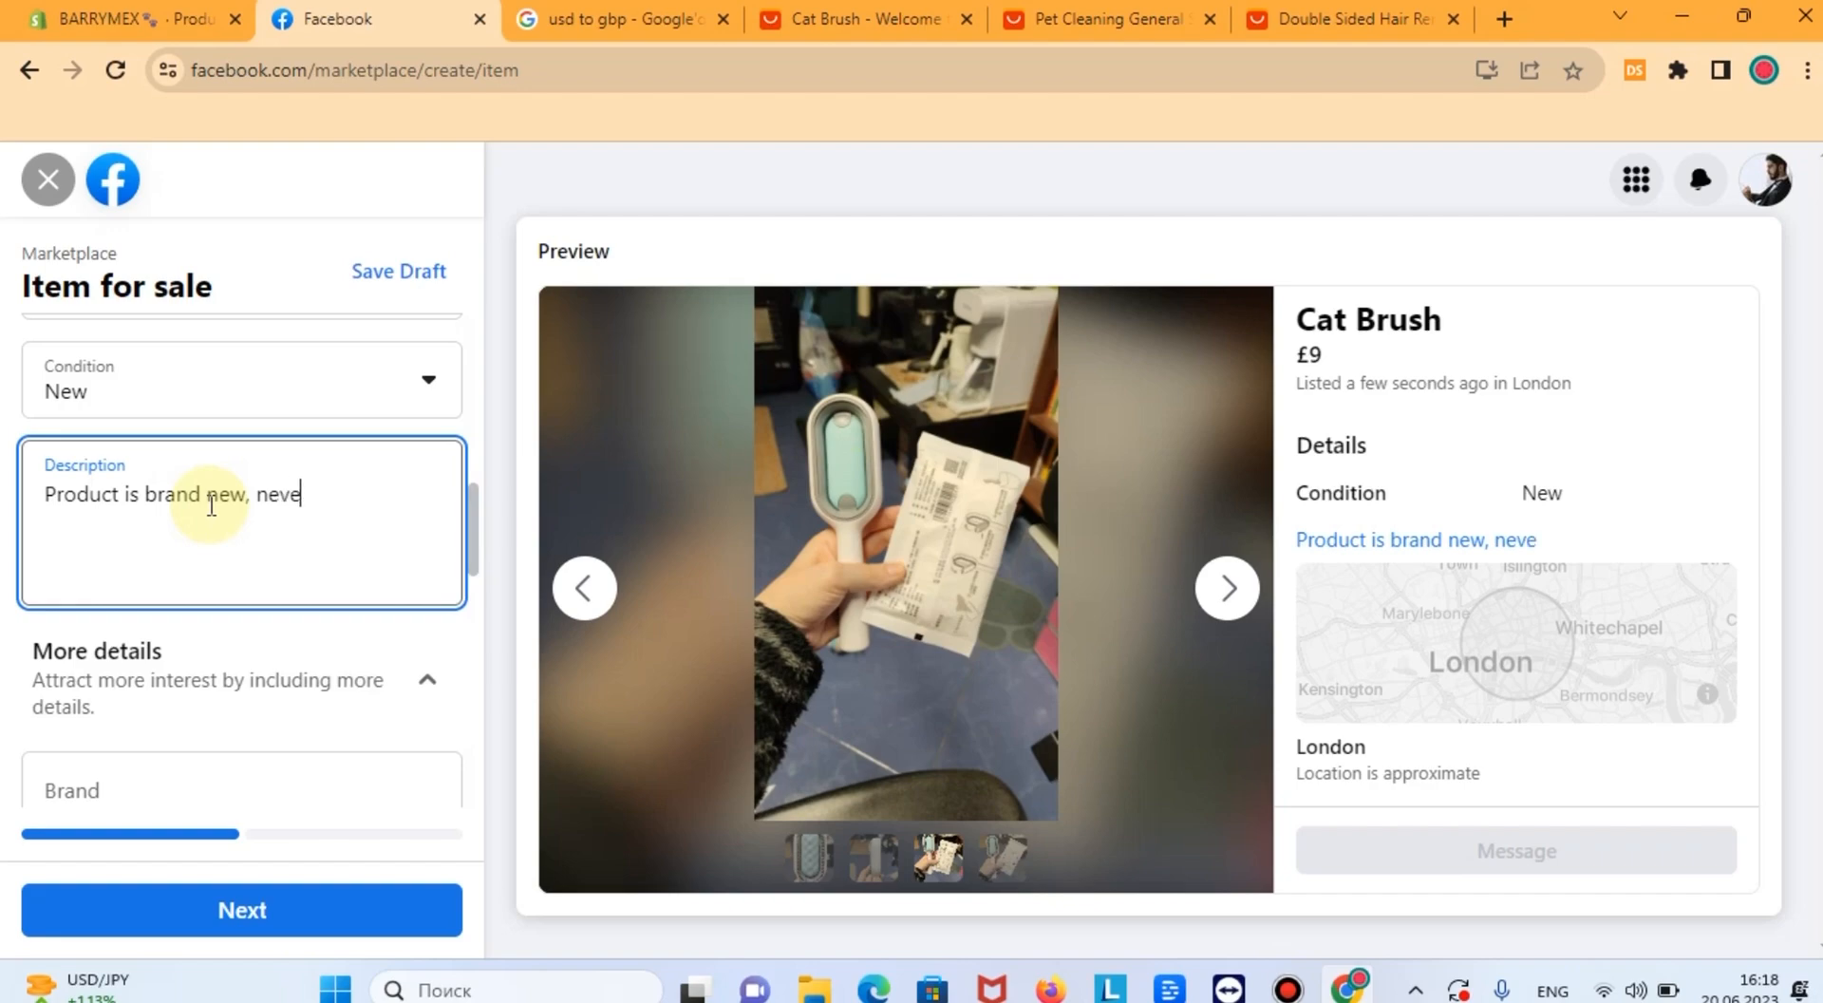
text(r used!)
key(Return)
text(Selling)
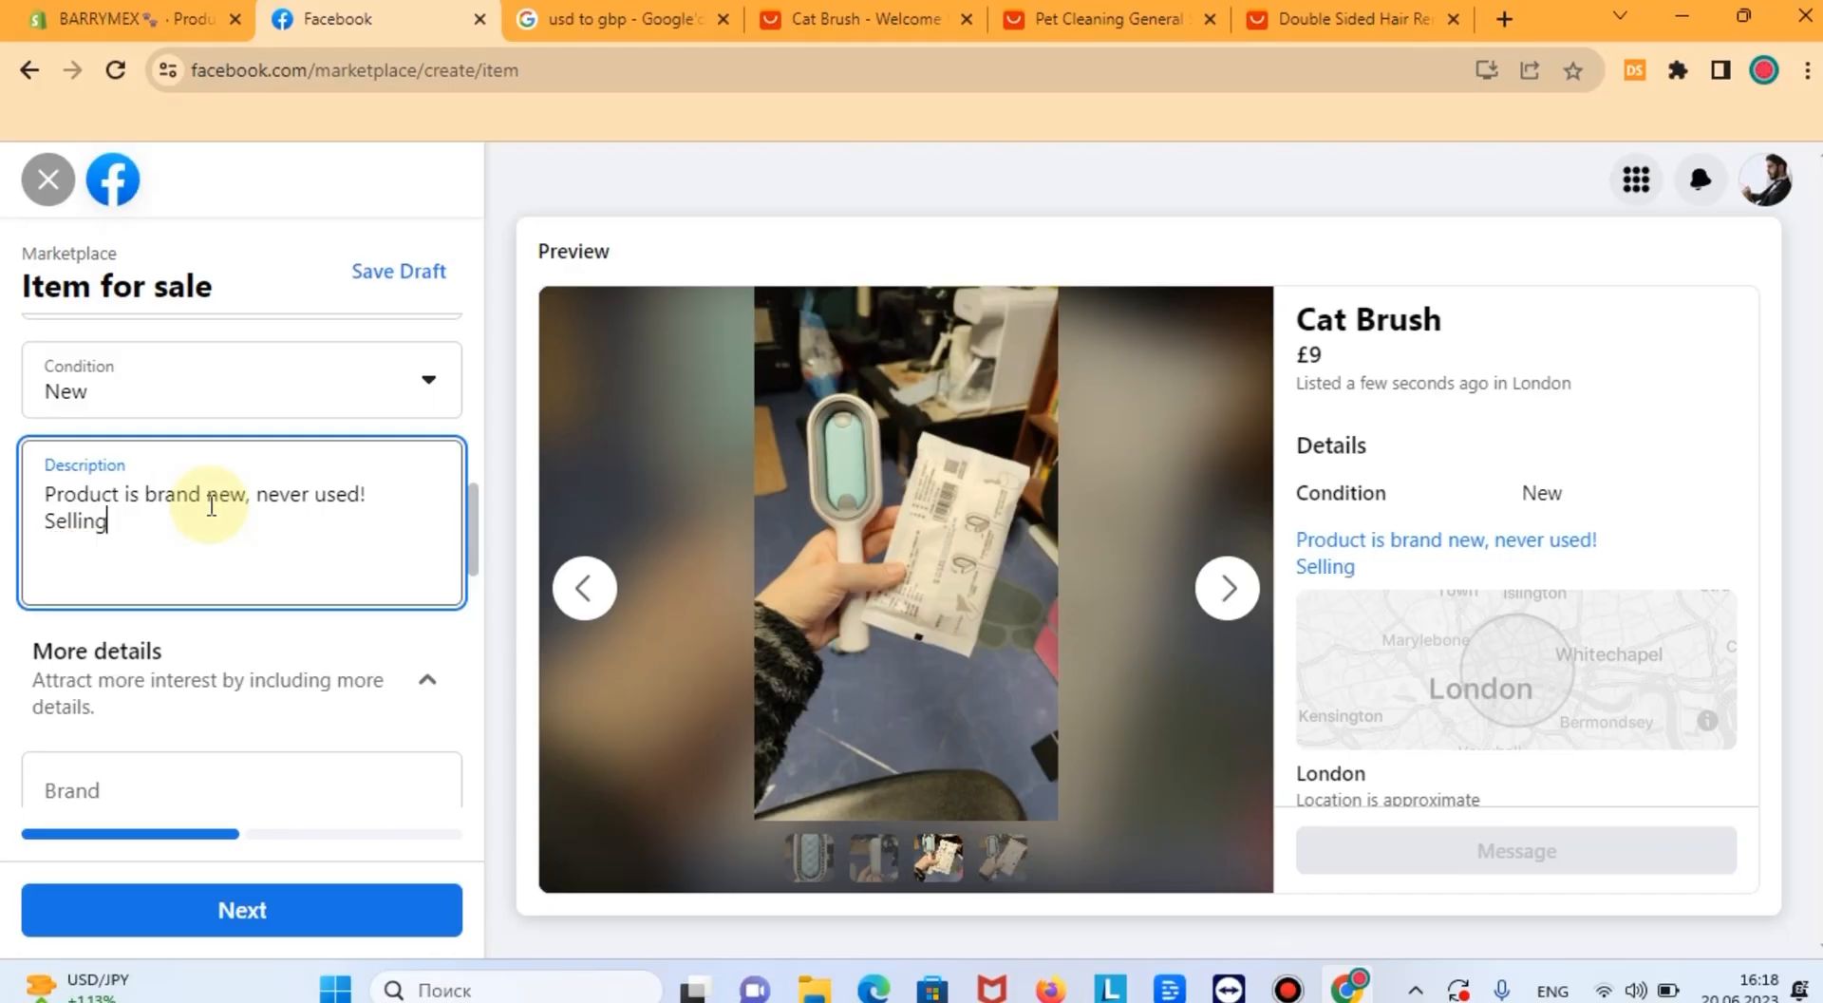
text( this brush as sso)
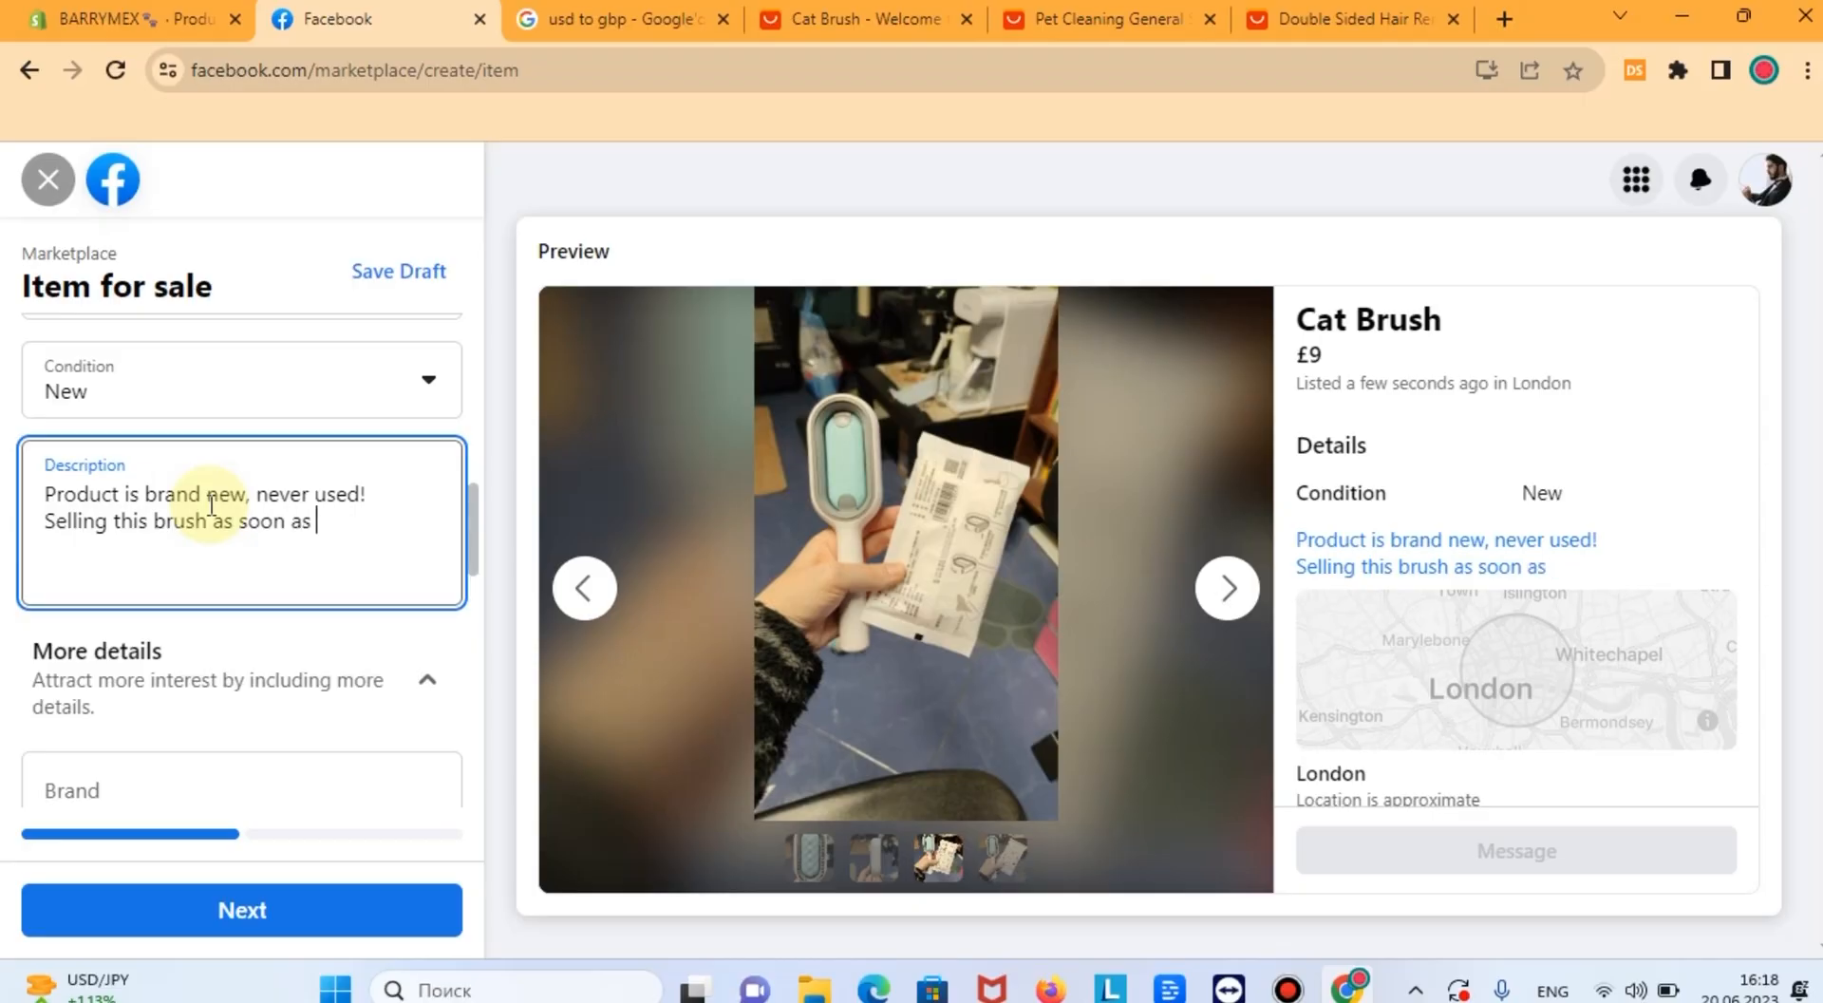
text(on as possible.)
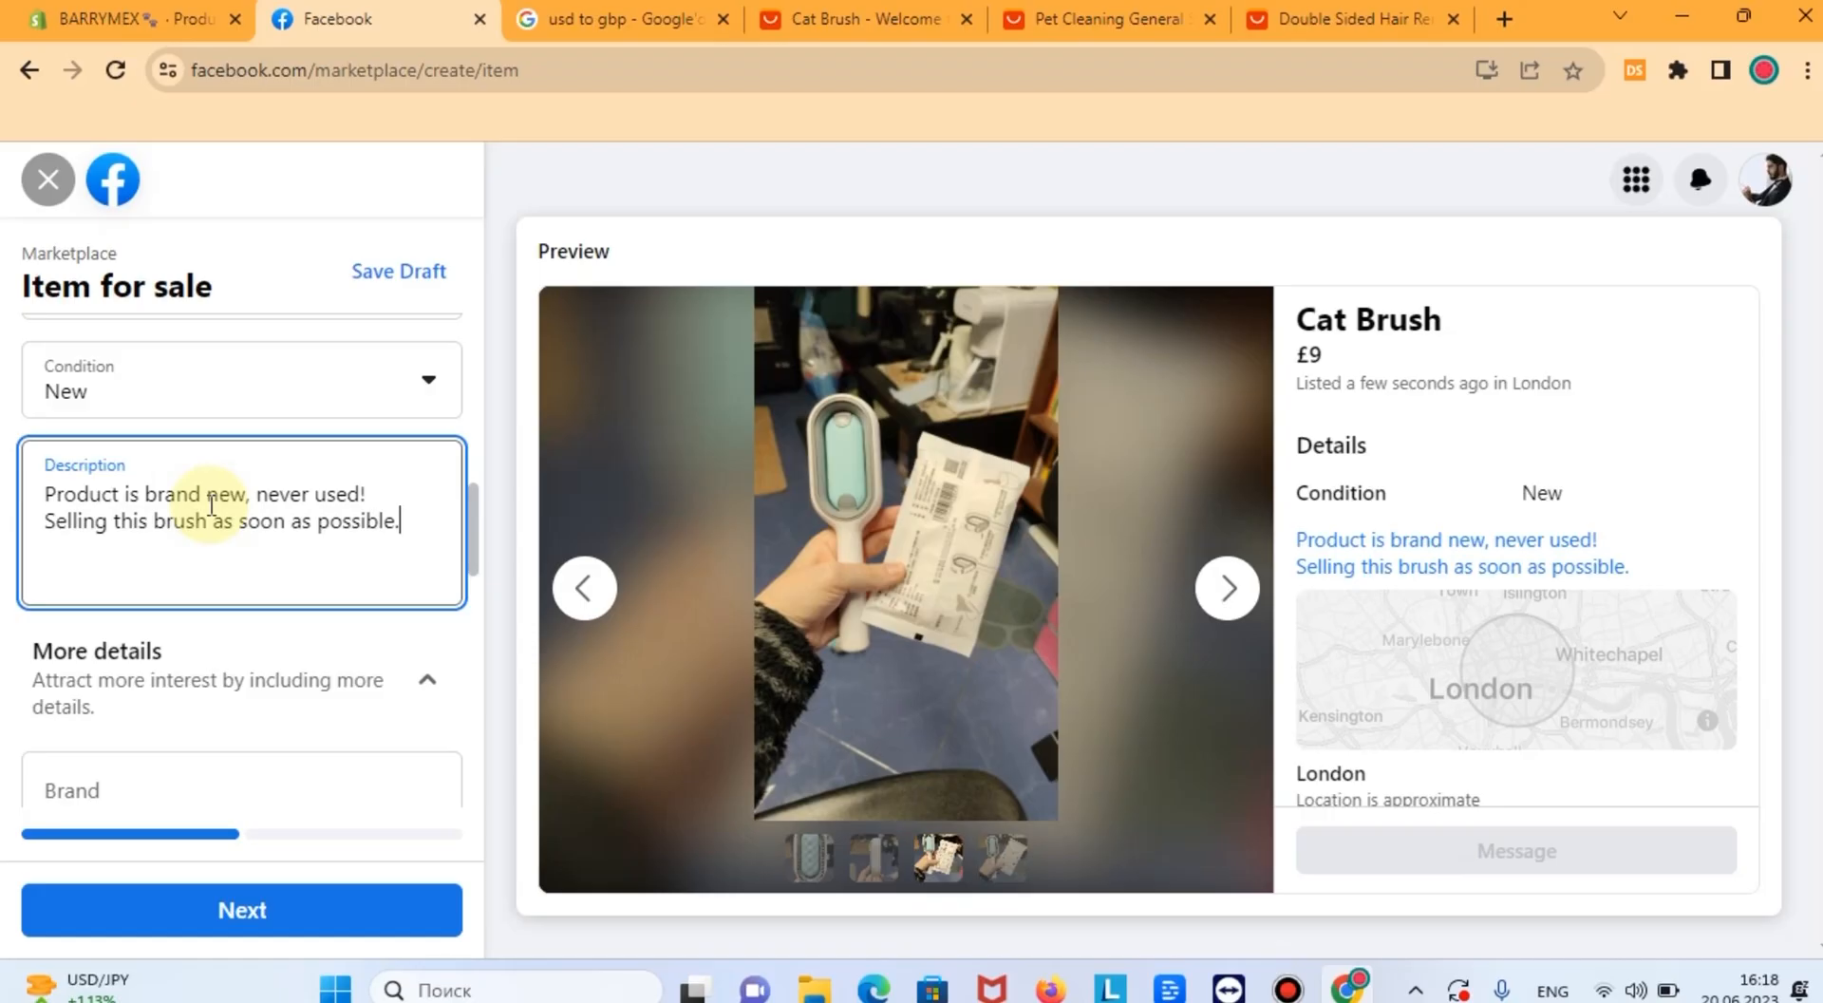
Step: Switch to the BARRYMEX Shopify product page and scroll through it
click(164, 17)
scroll(651, 455, down, 2)
scroll(655, 455, up, 6)
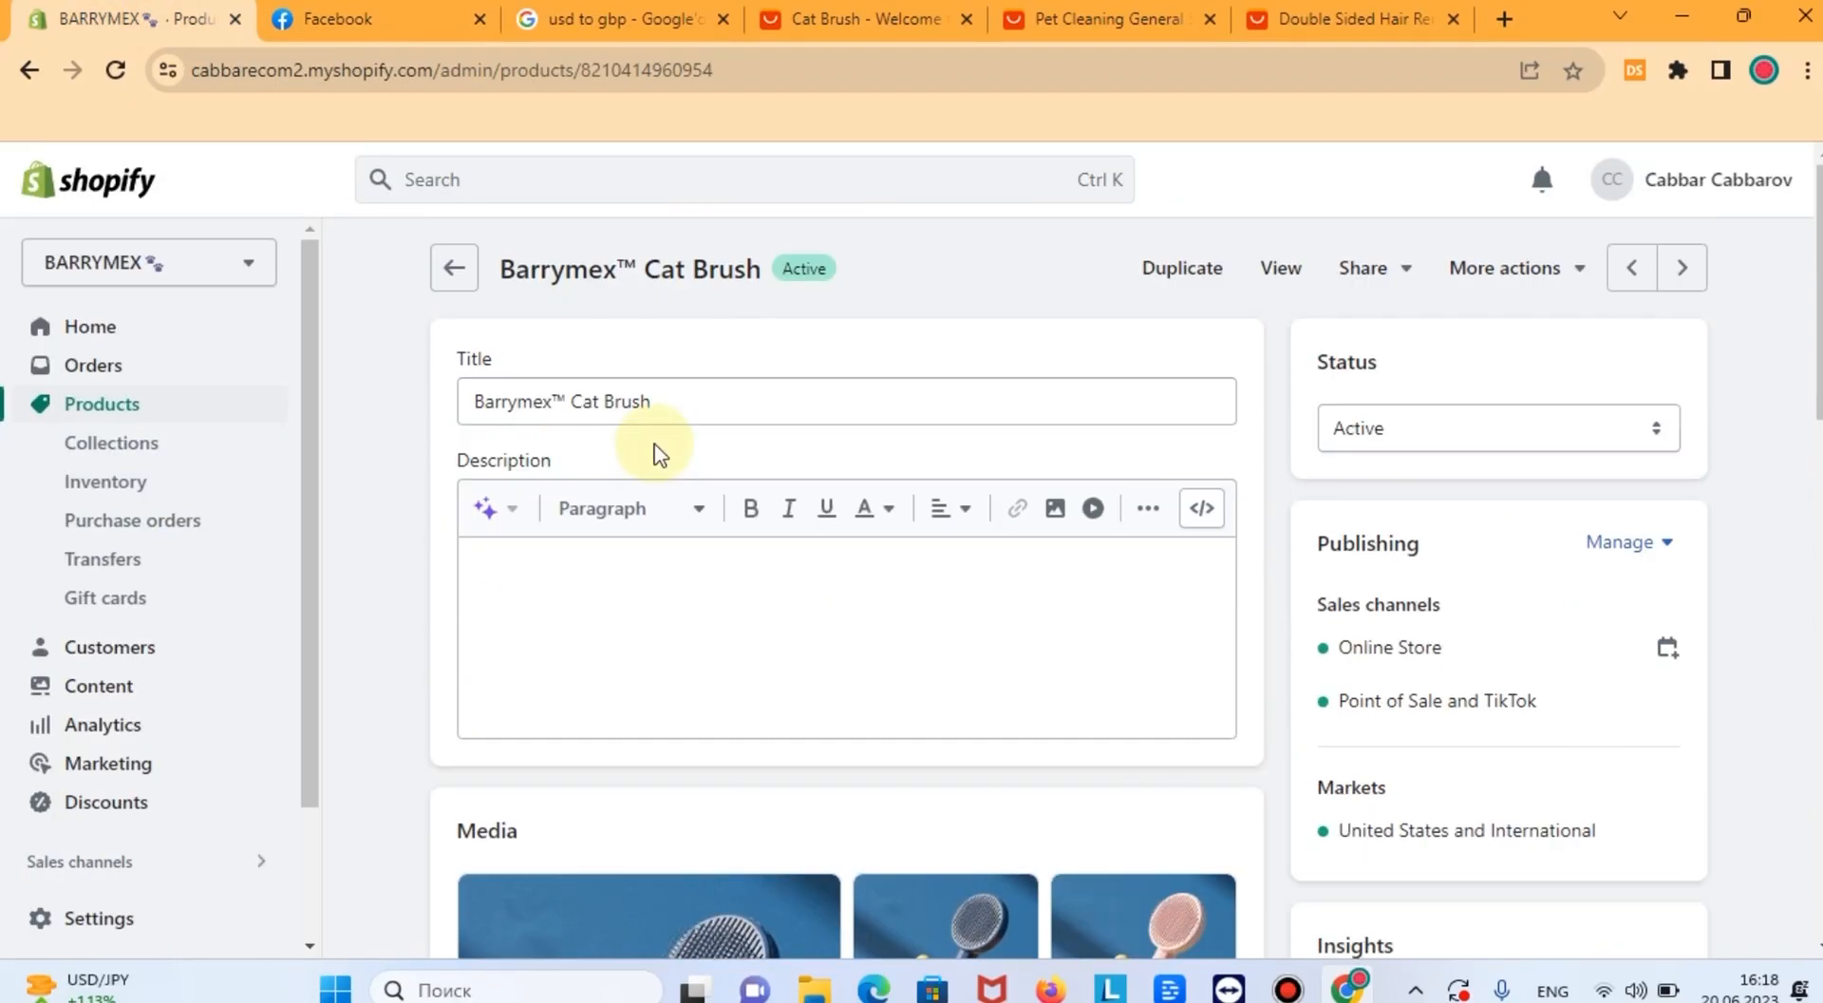
scroll(733, 666, down, 1)
scroll(733, 667, down, 1)
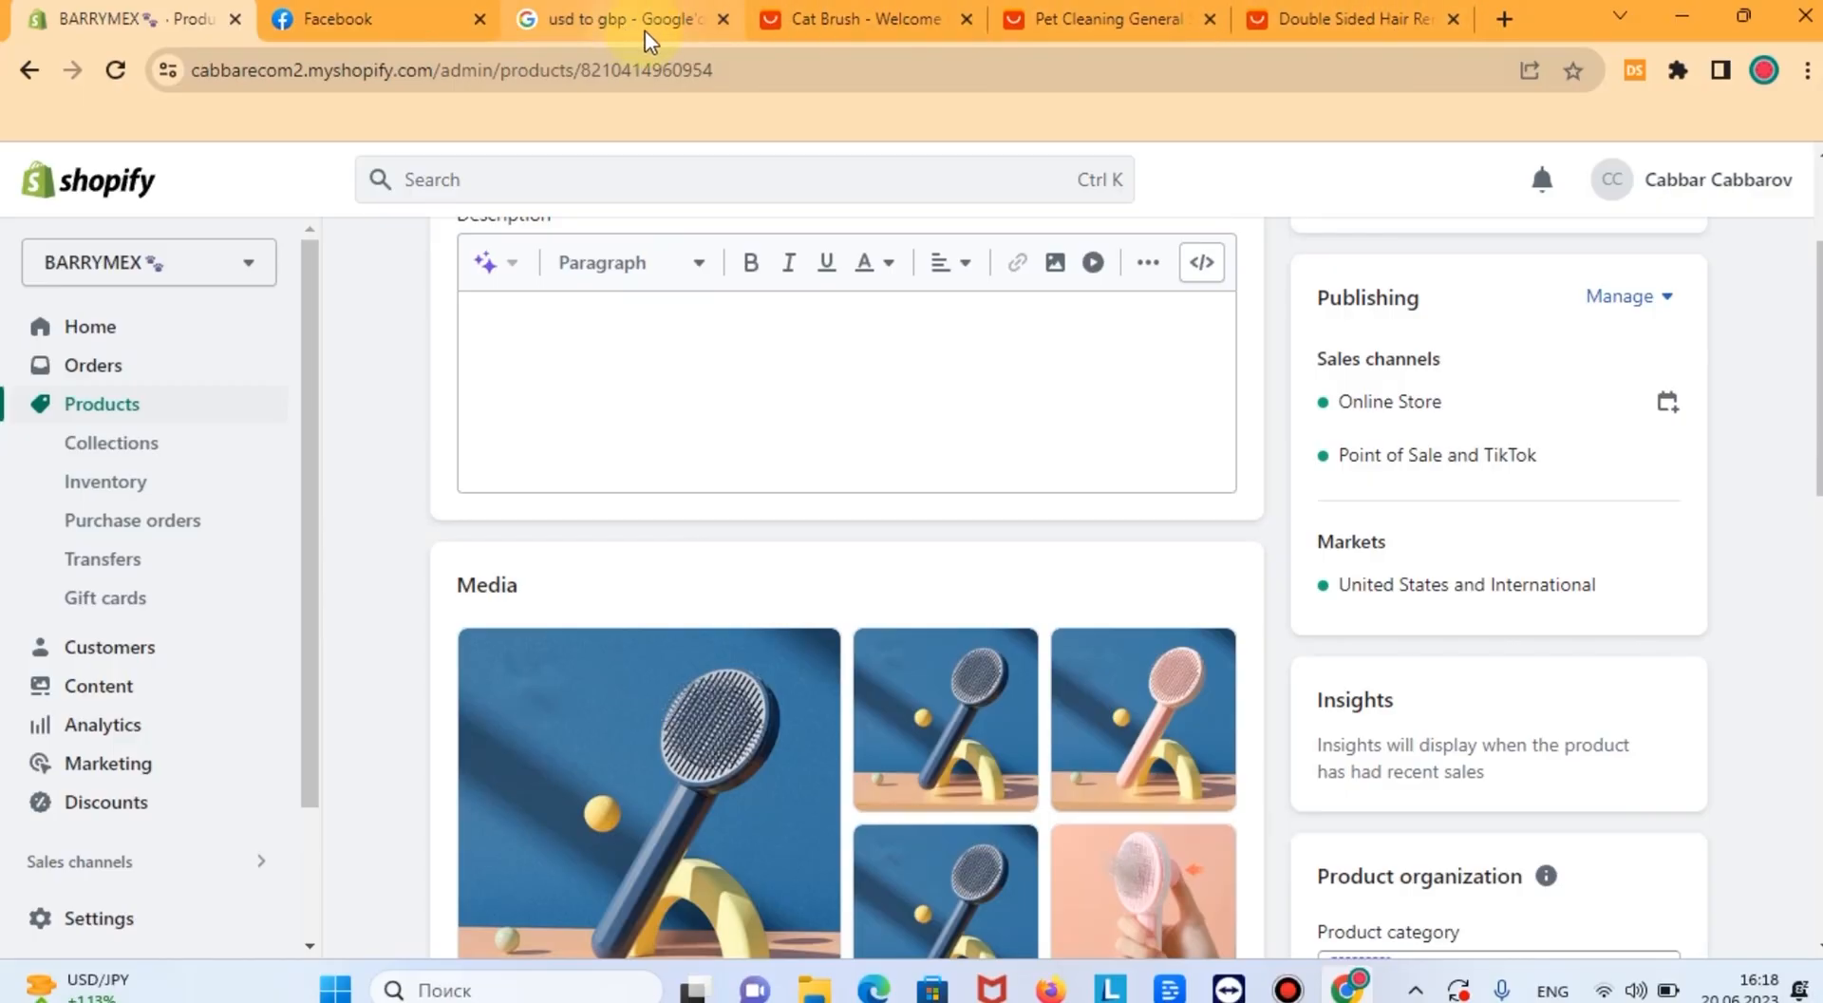
Step: Return to the Marketplace listing form and finish editing the description
click(348, 37)
click(367, 473)
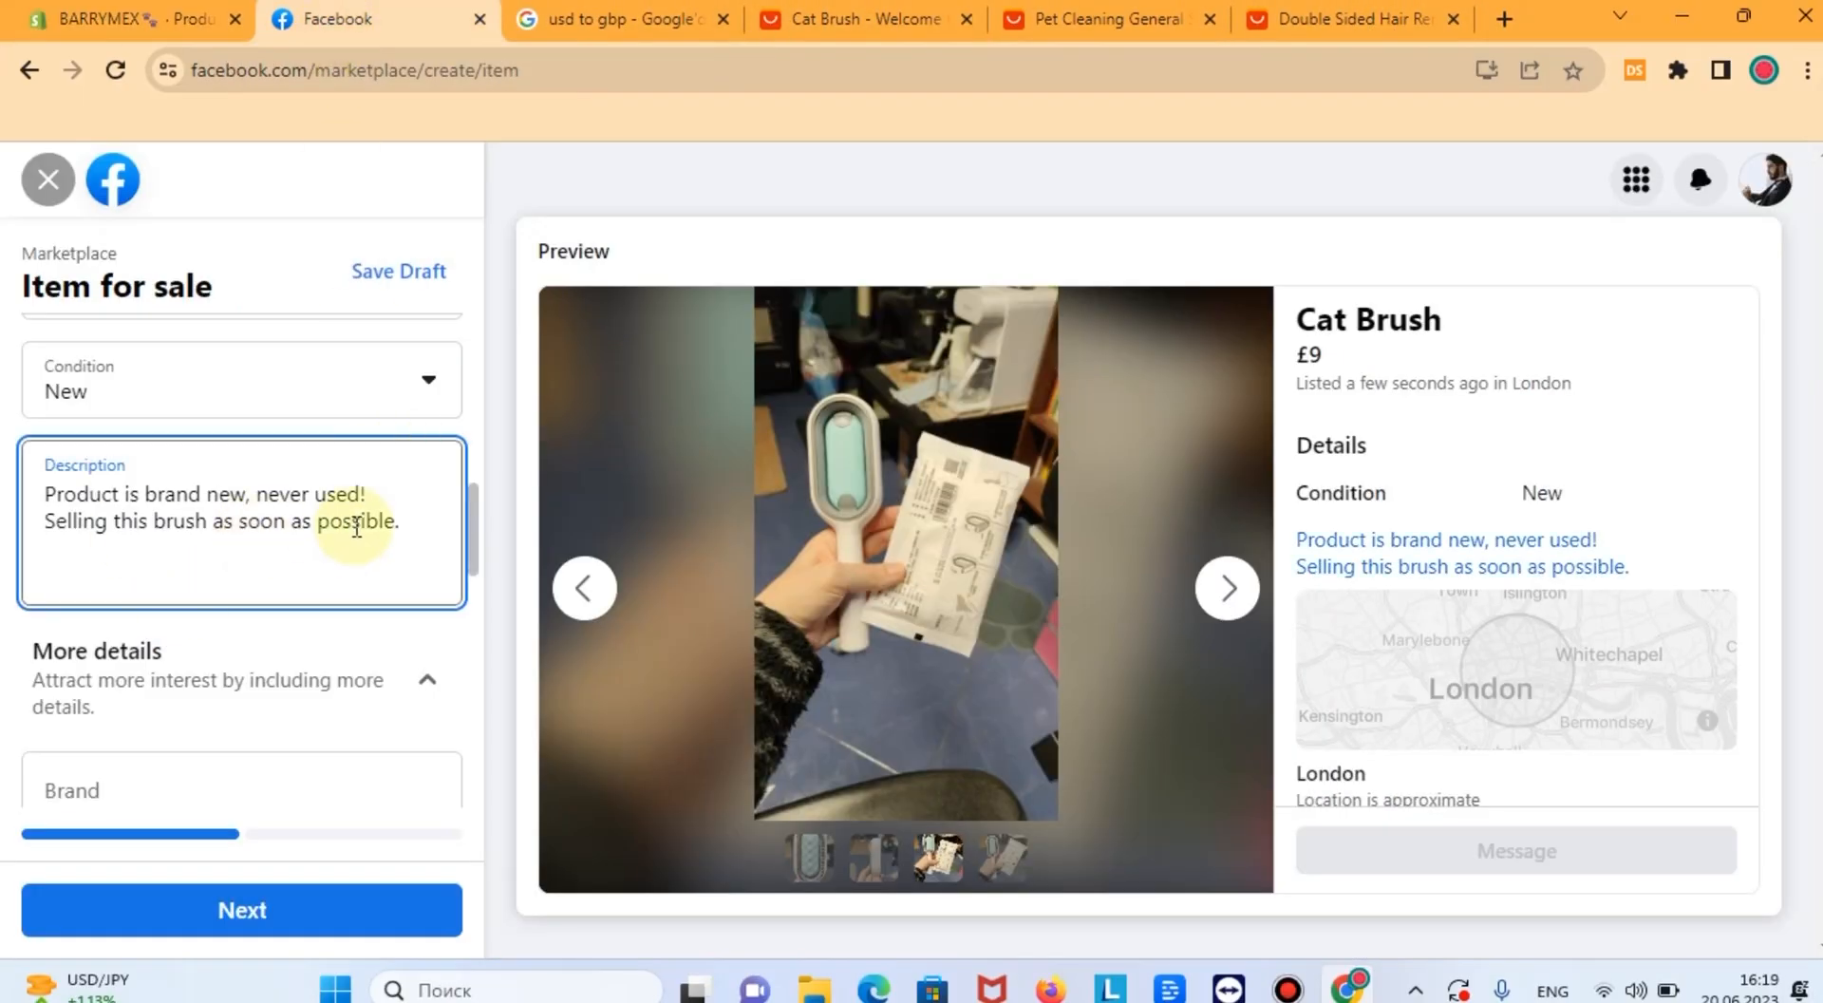
scroll(357, 526, down, 1)
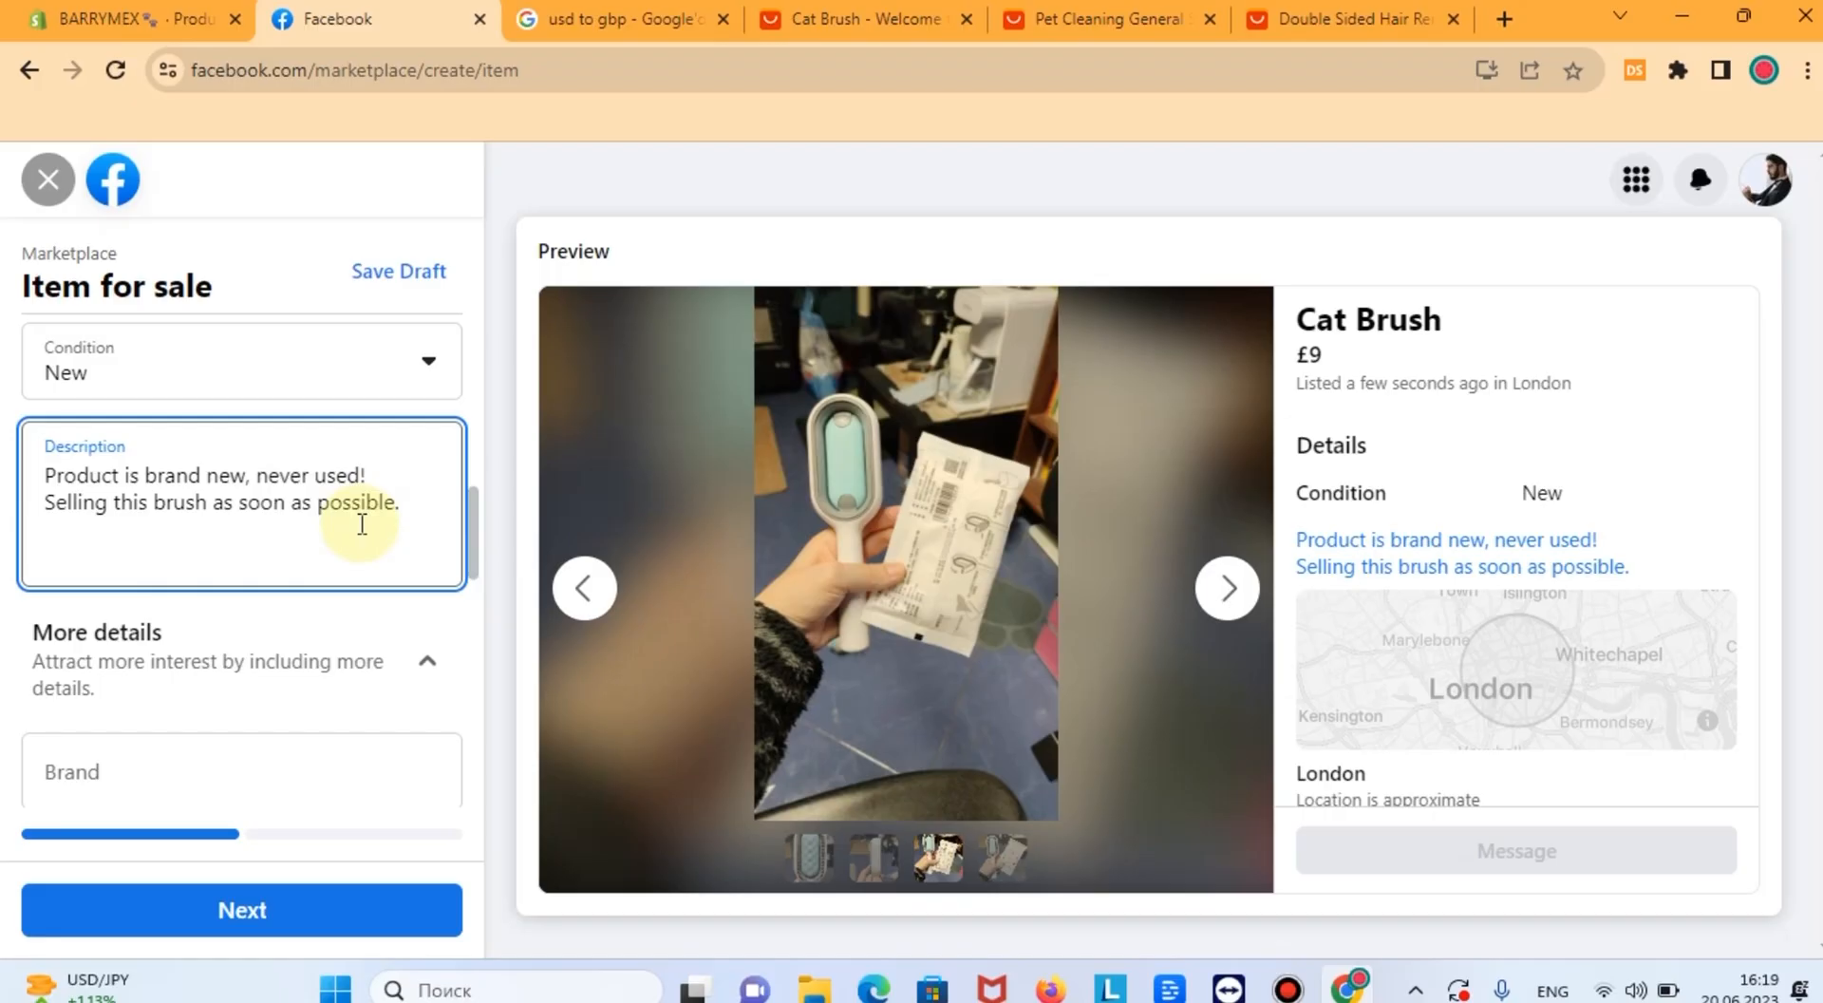
scroll(362, 524, down, 2)
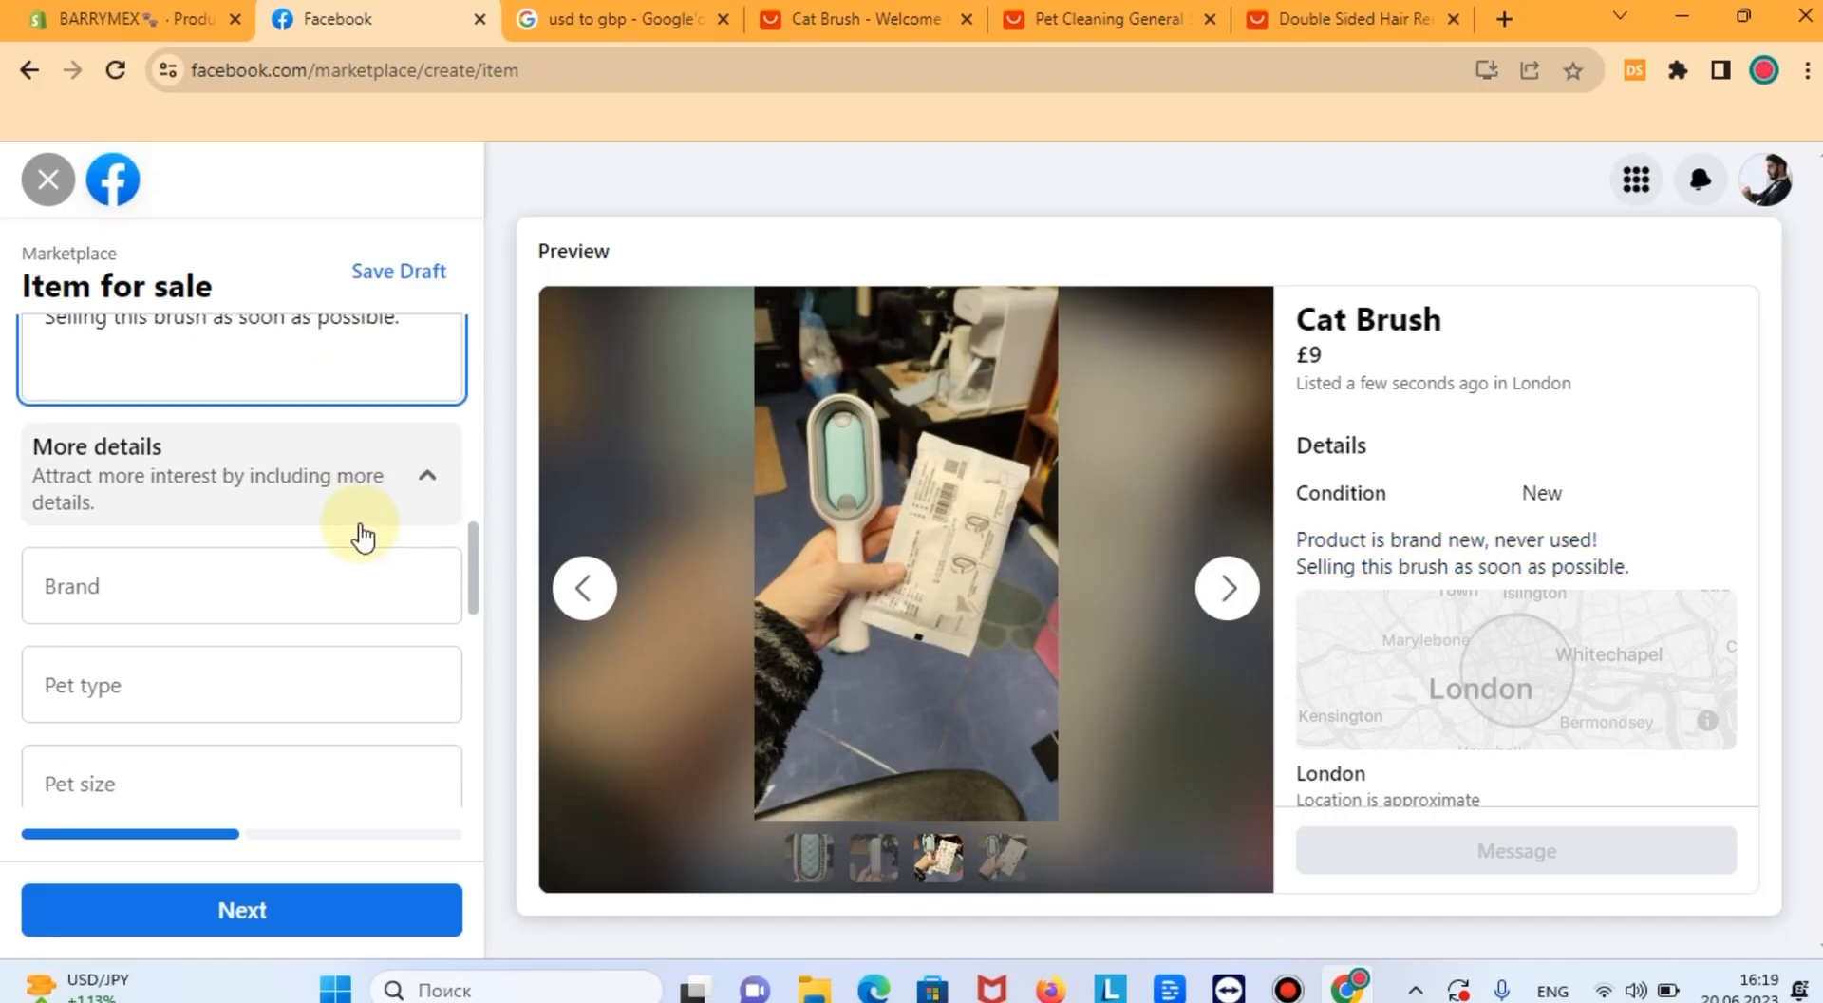
click(360, 525)
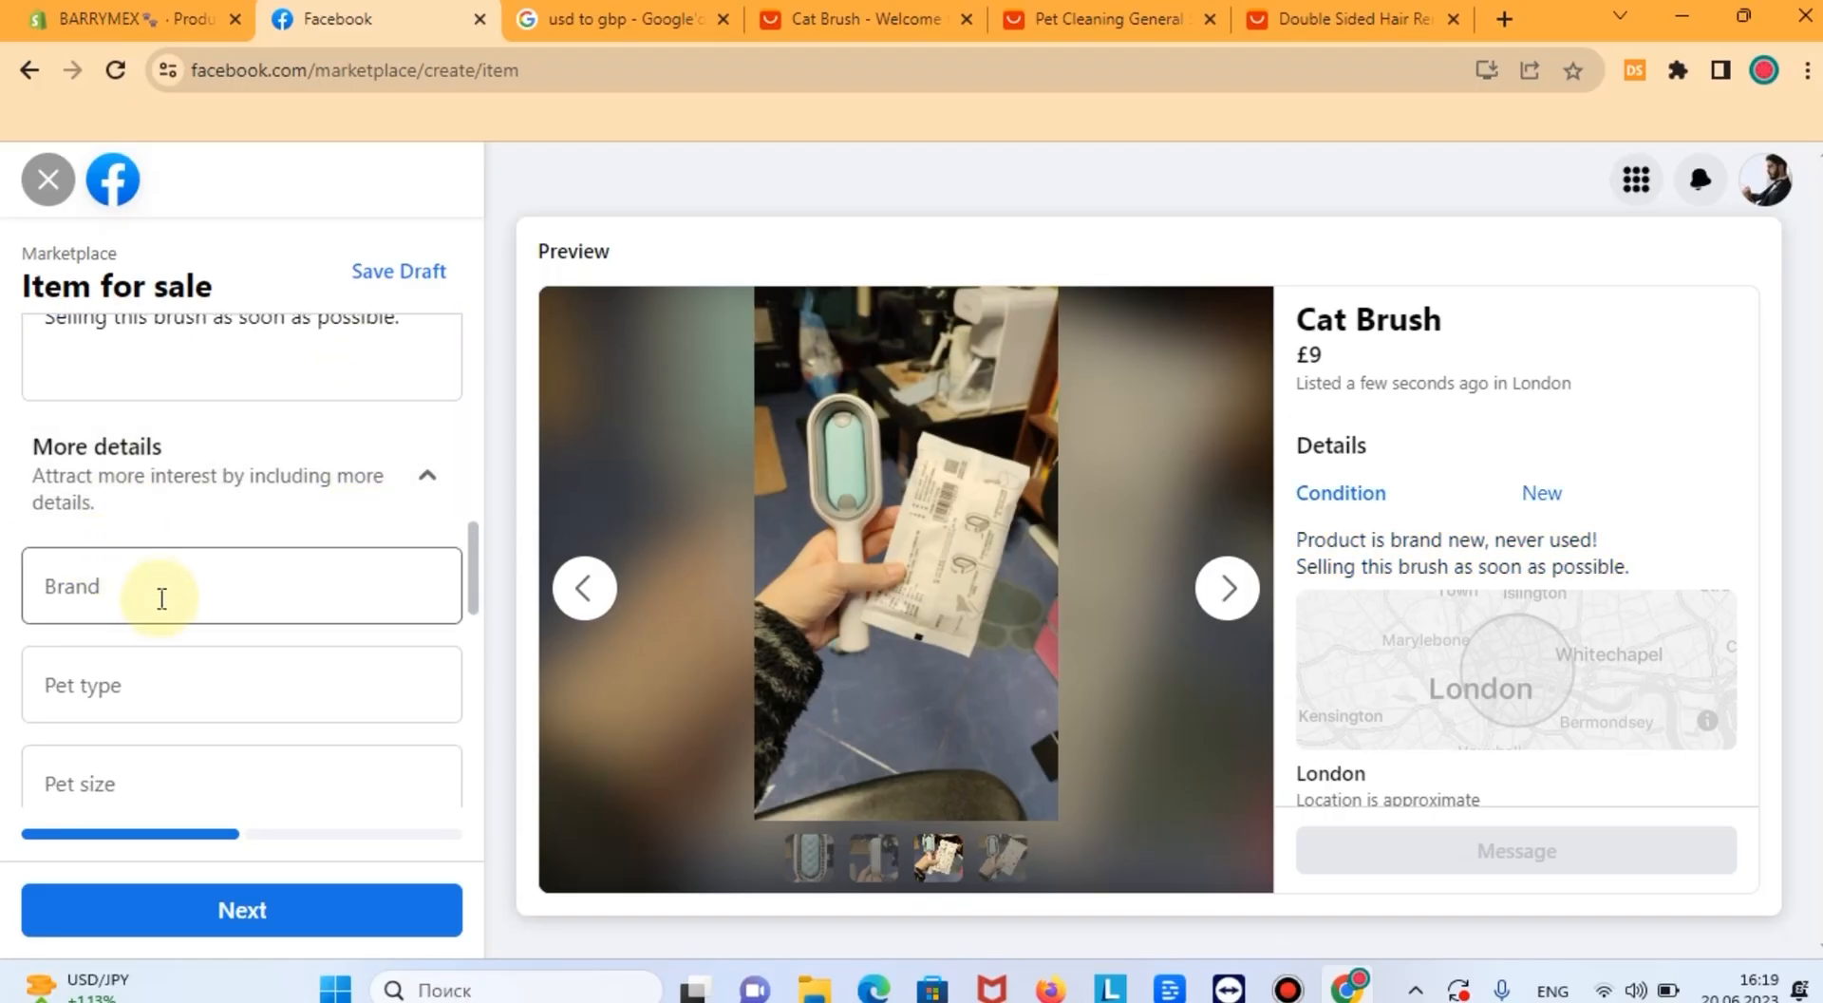
scroll(309, 613, down, 4)
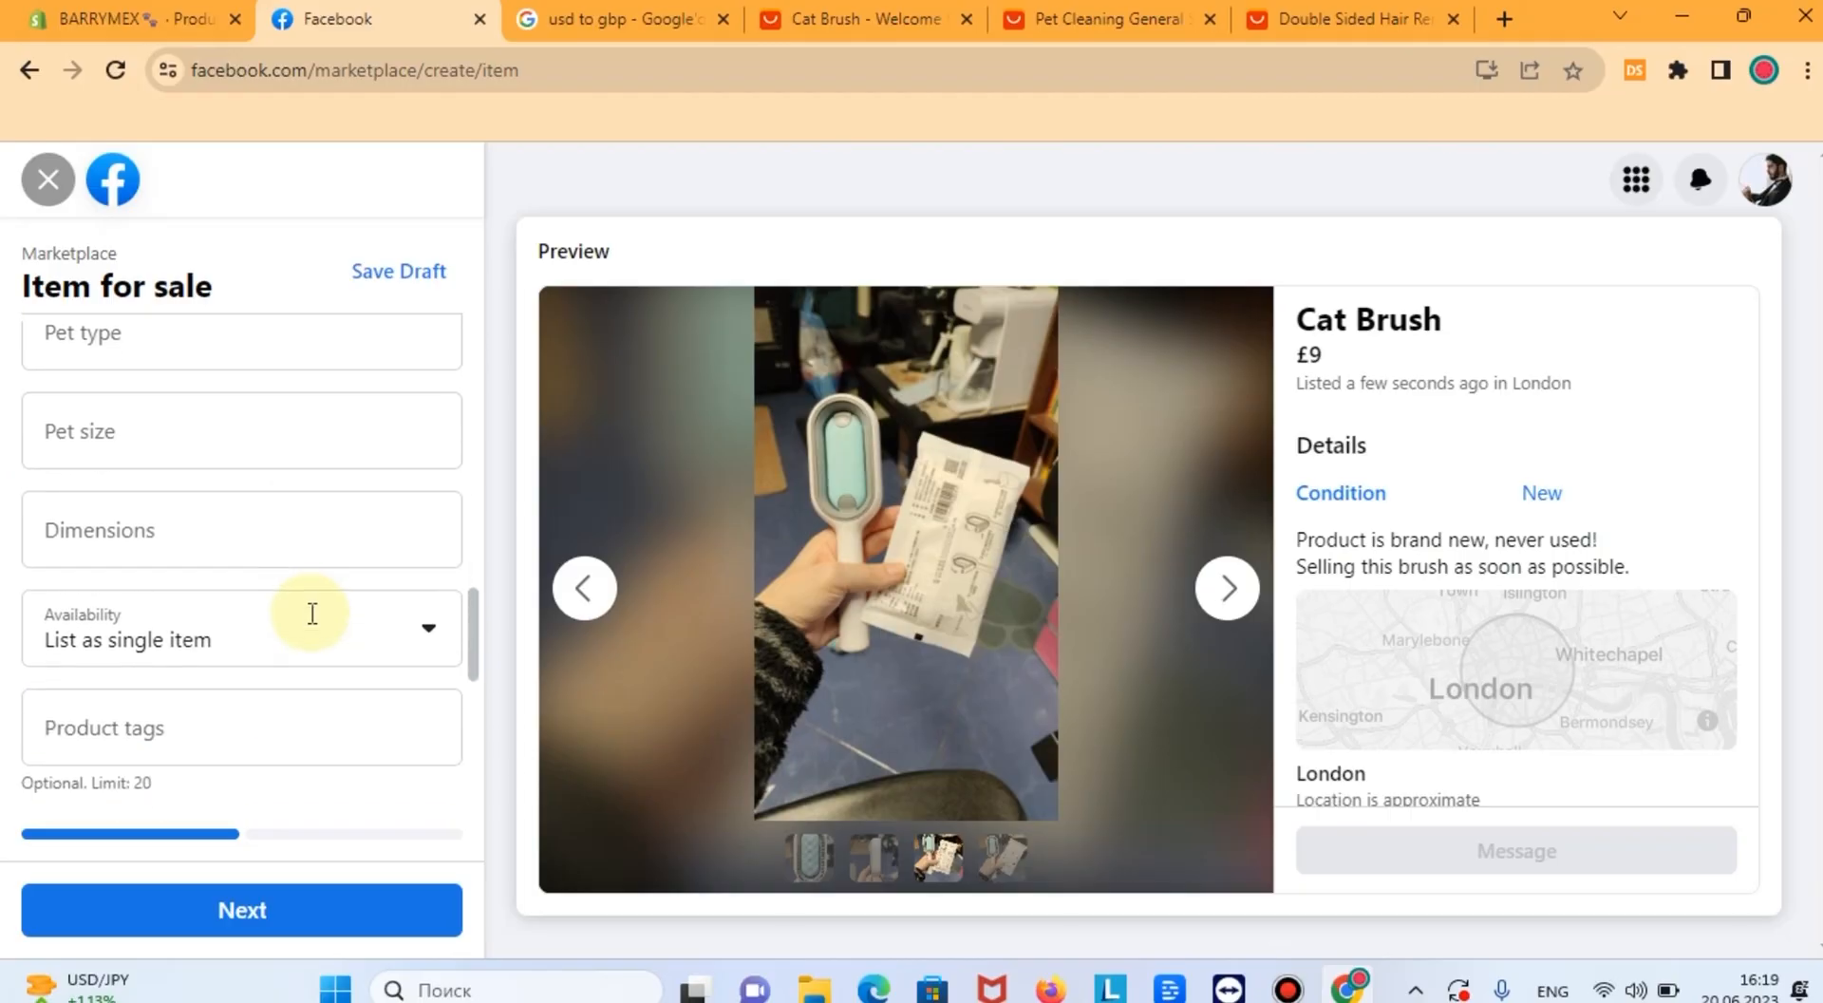
scroll(310, 613, down, 3)
Step: Add the product tags cat, brush and grooming
click(89, 461)
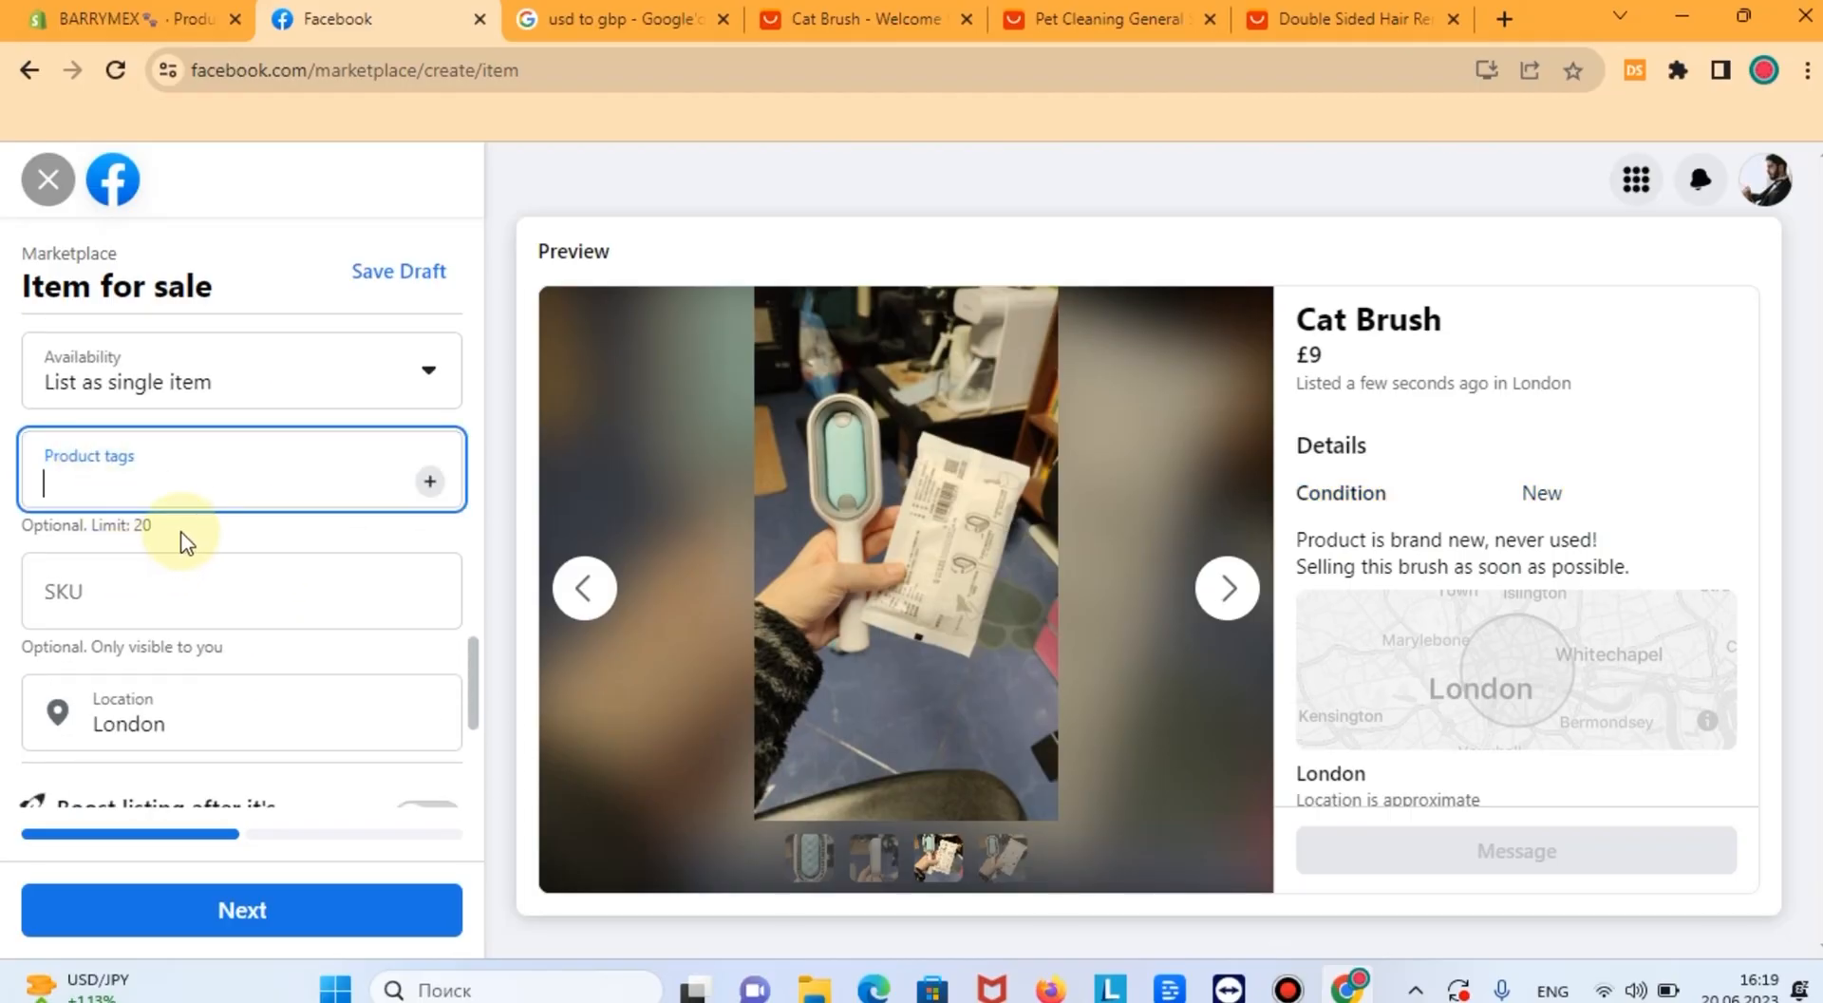
key(Return)
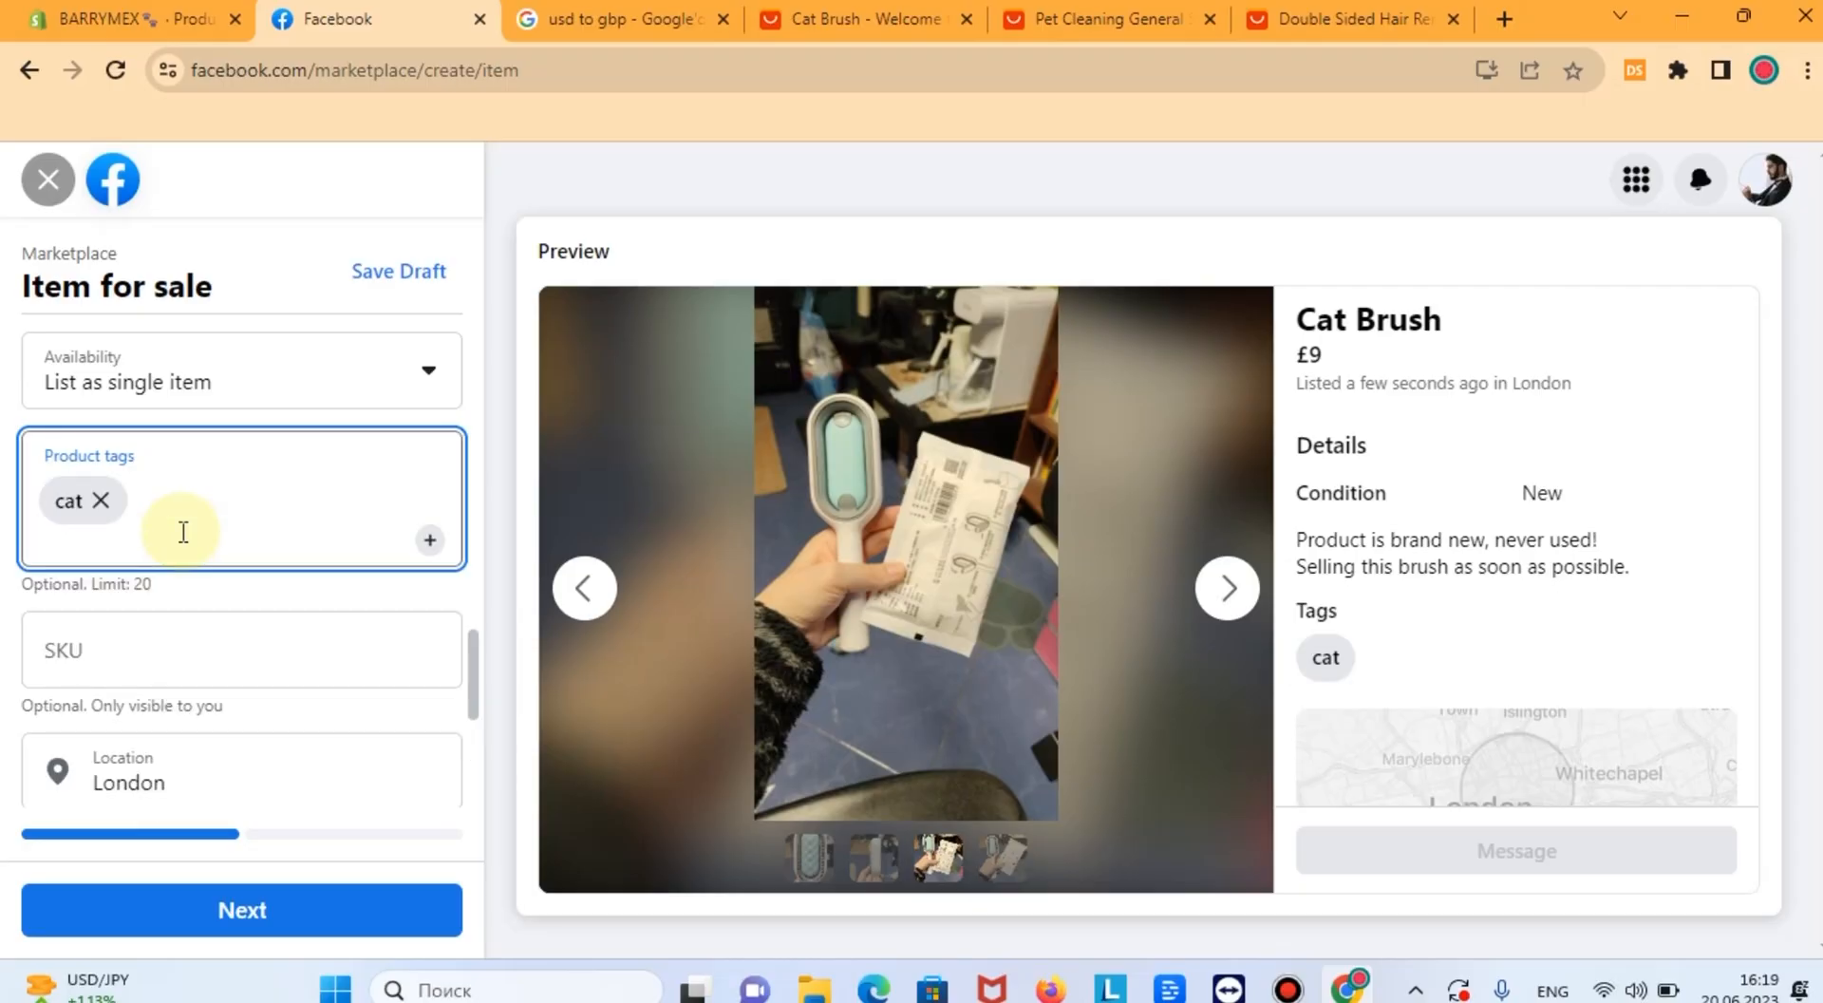
key(Return)
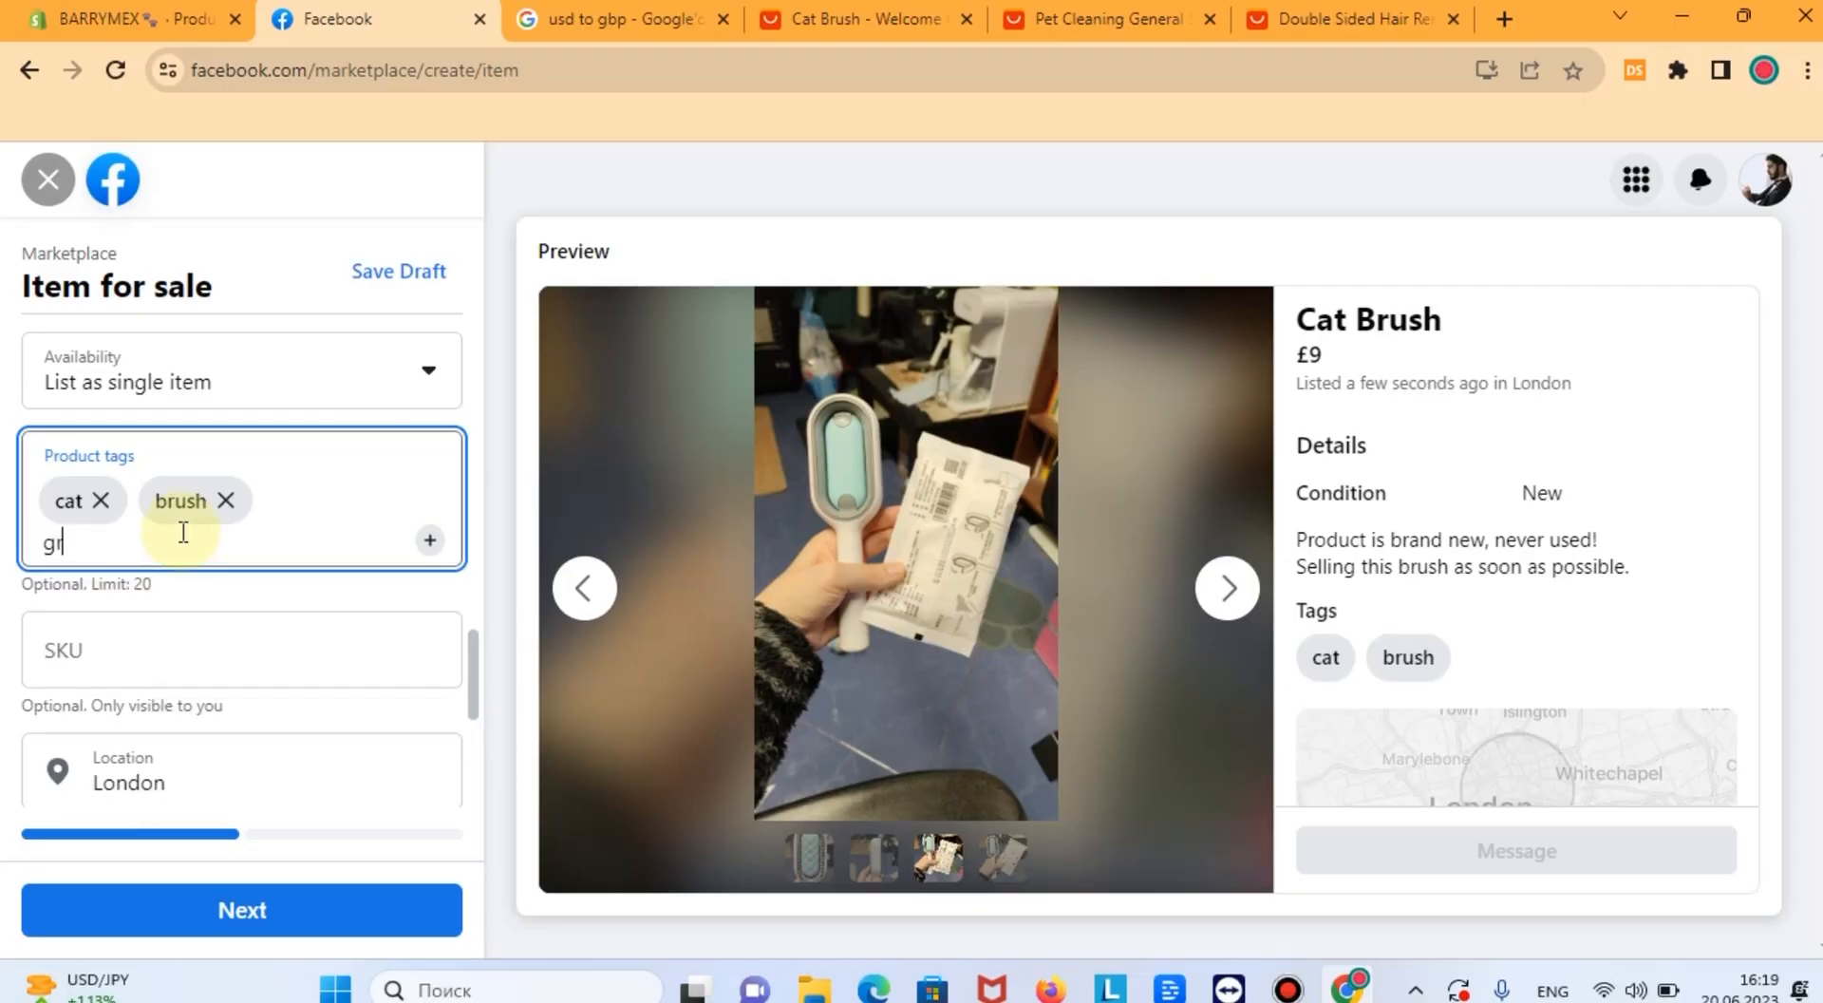
text(grooming)
key(Return)
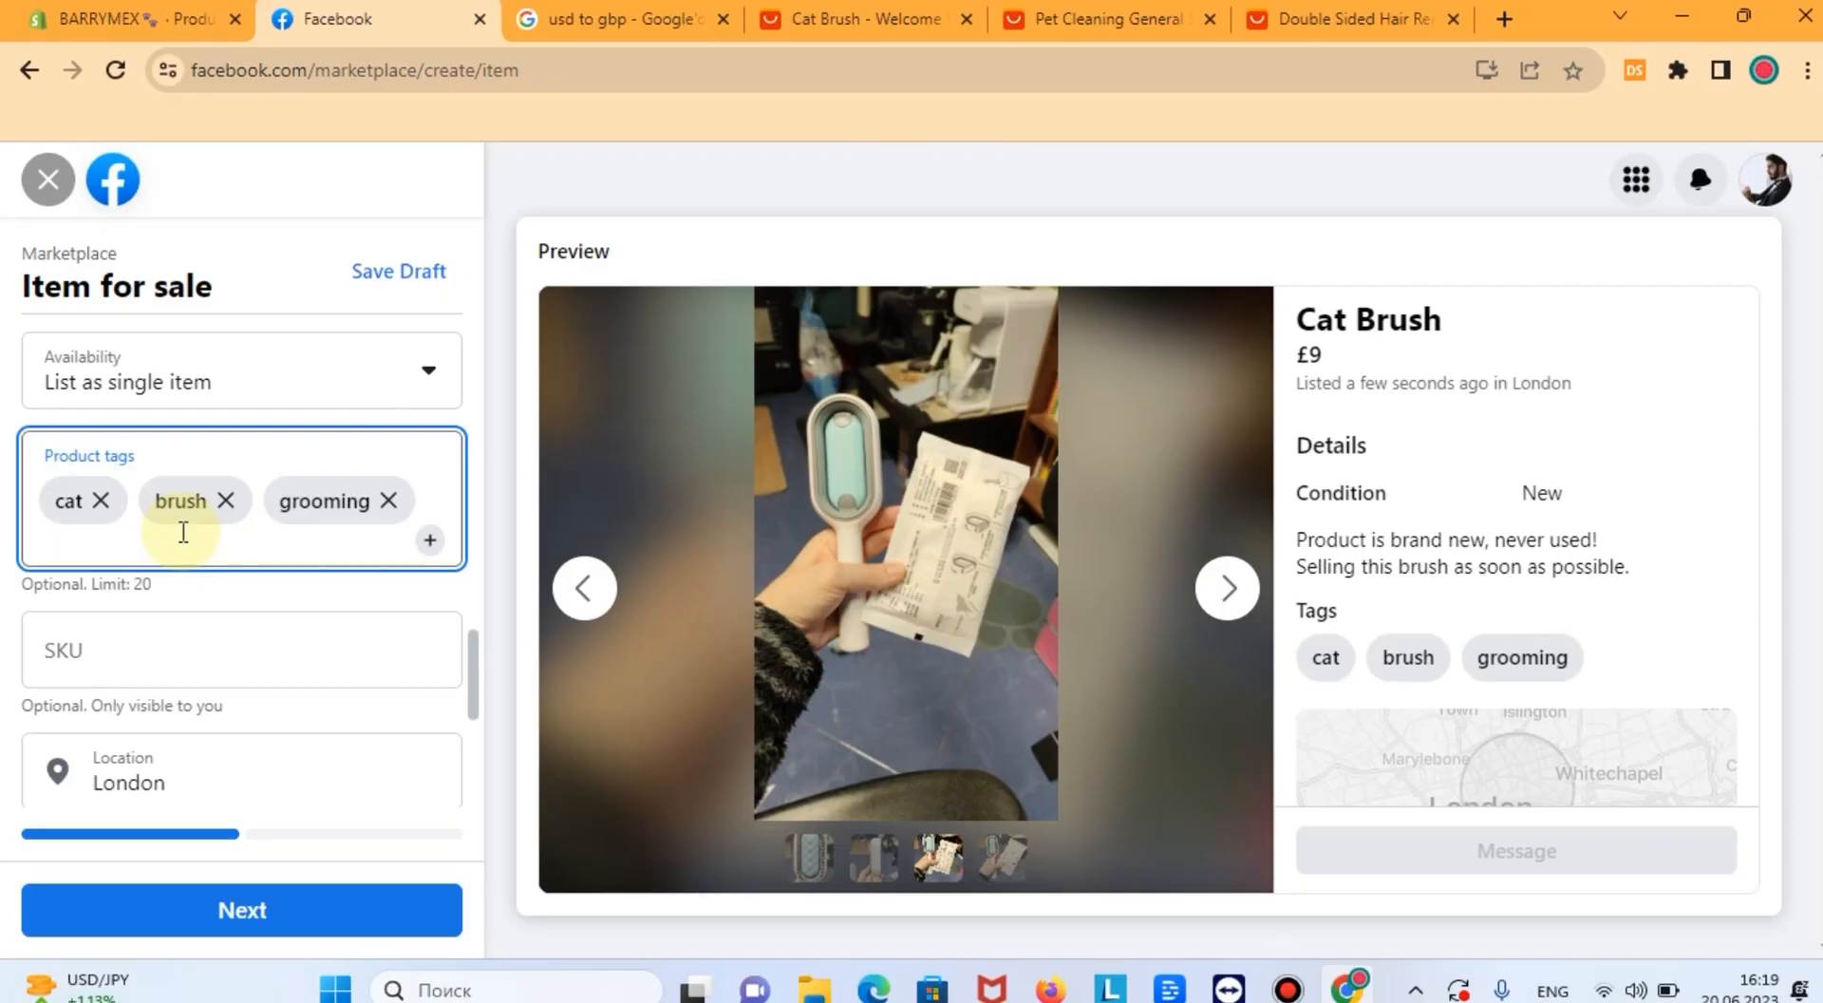
Step: Close the cat brush, pet cleaning and hair brush pages, returning to the search results
click(960, 19)
click(960, 19)
click(959, 19)
click(788, 8)
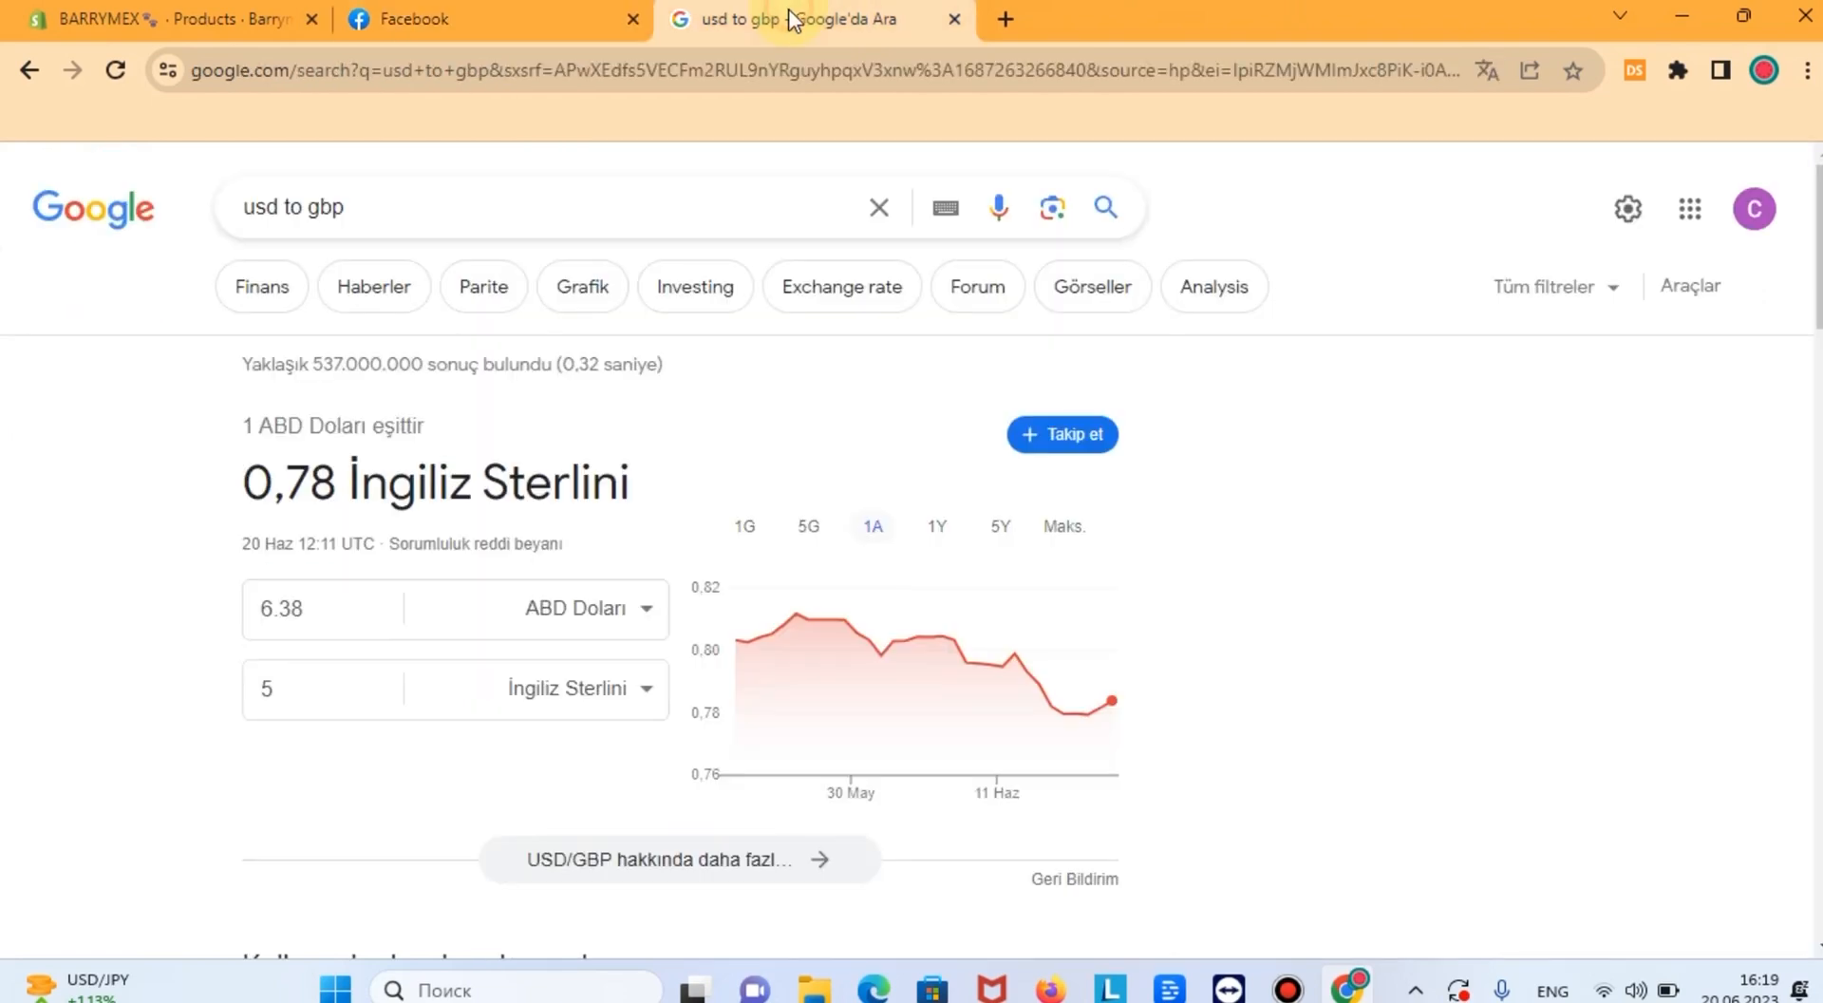
Step: Replace the Google query with 'cat brush hash' and run the search
double_click(636, 195)
triple_click(636, 195)
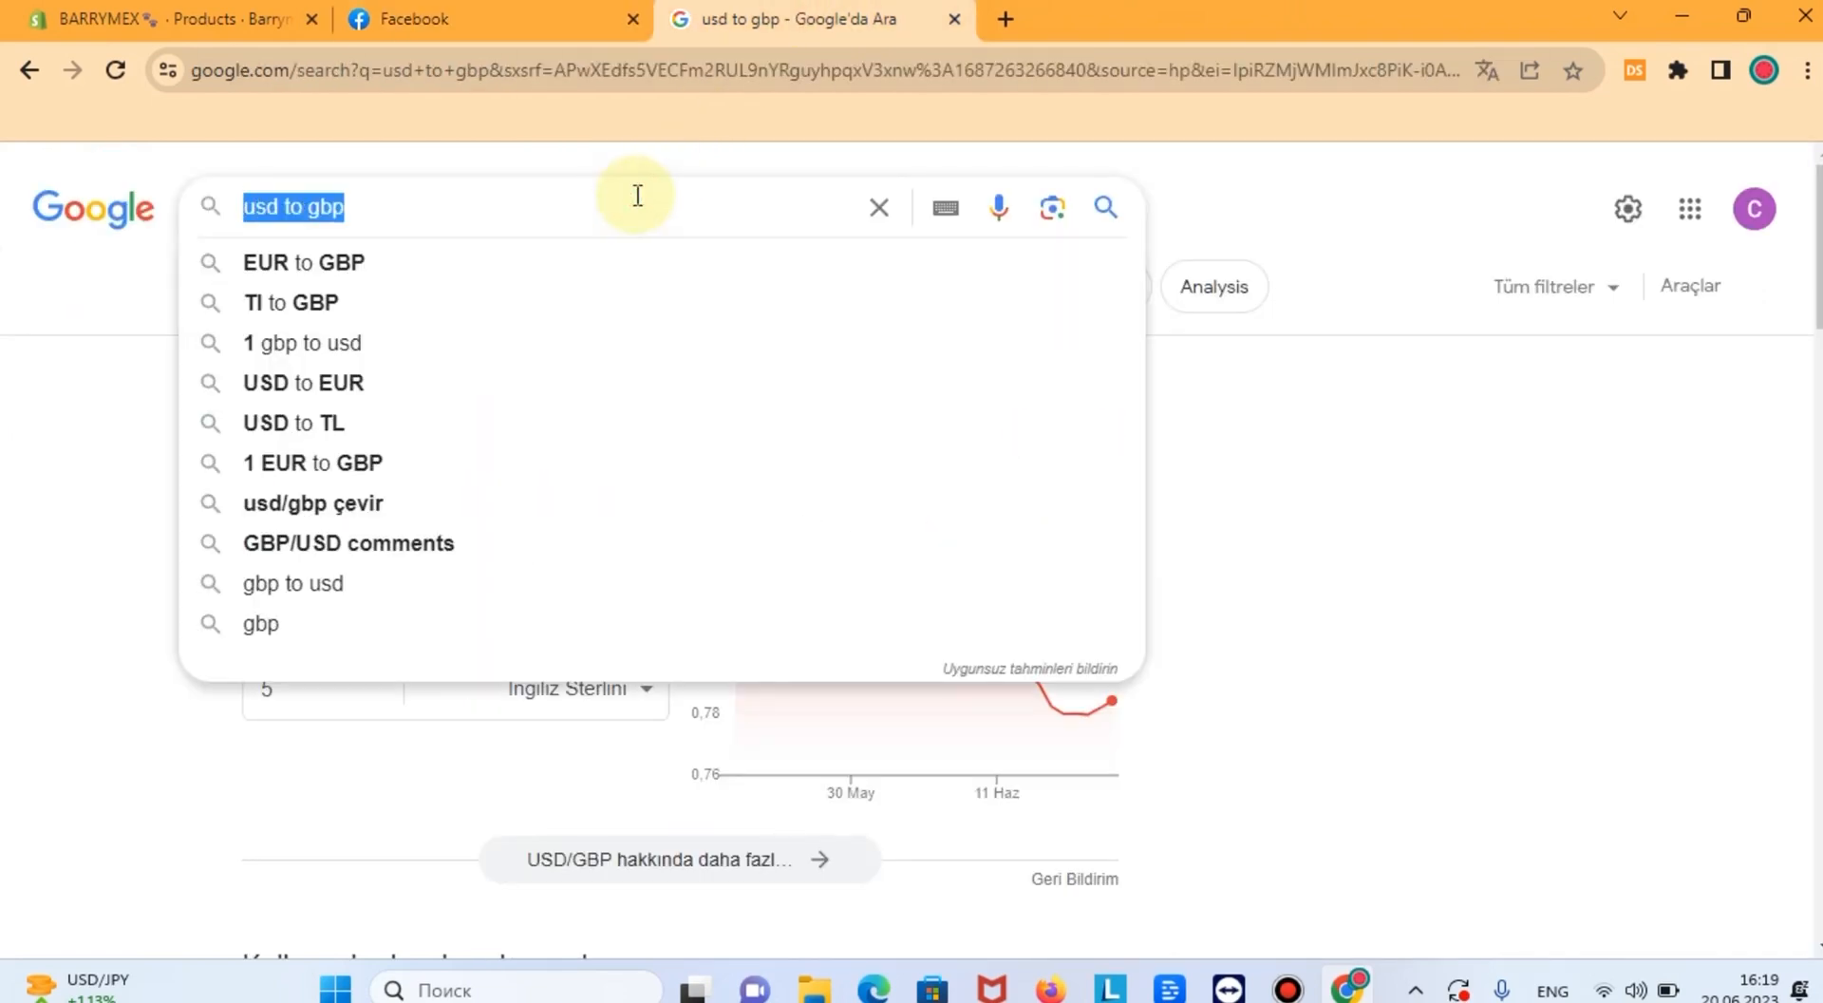
text(cat brush has)
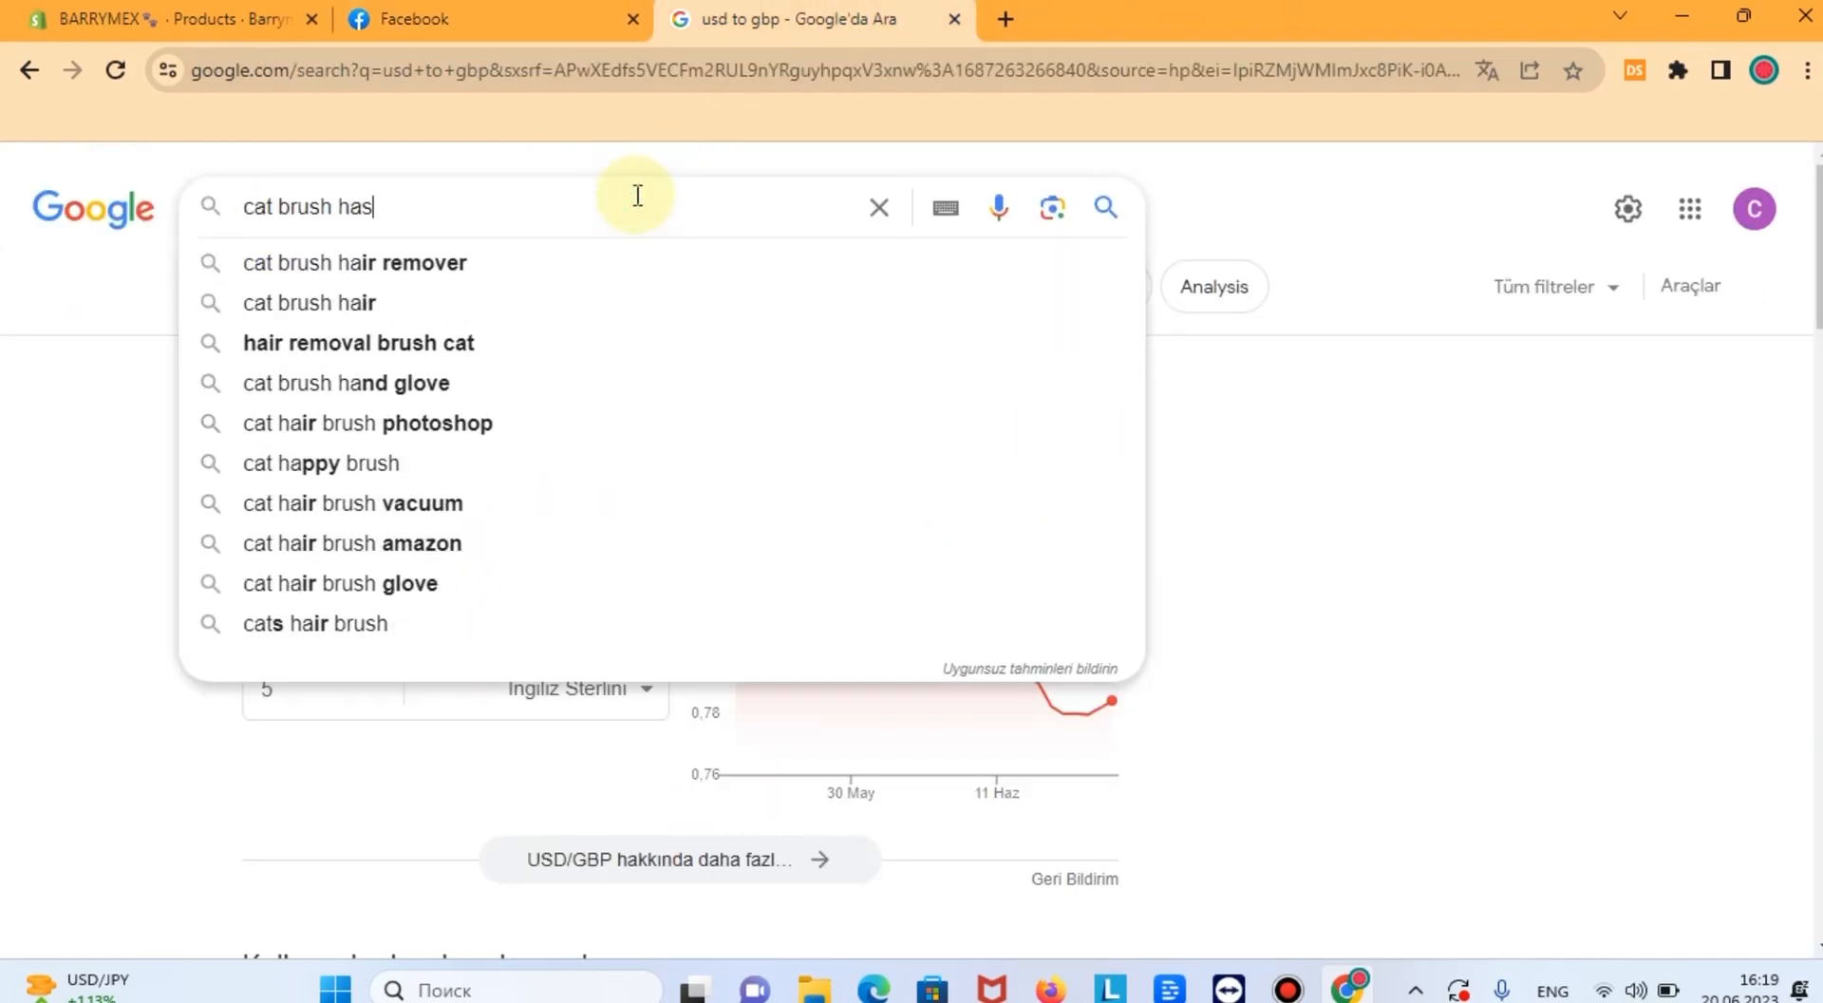
text(htags)
key(Return)
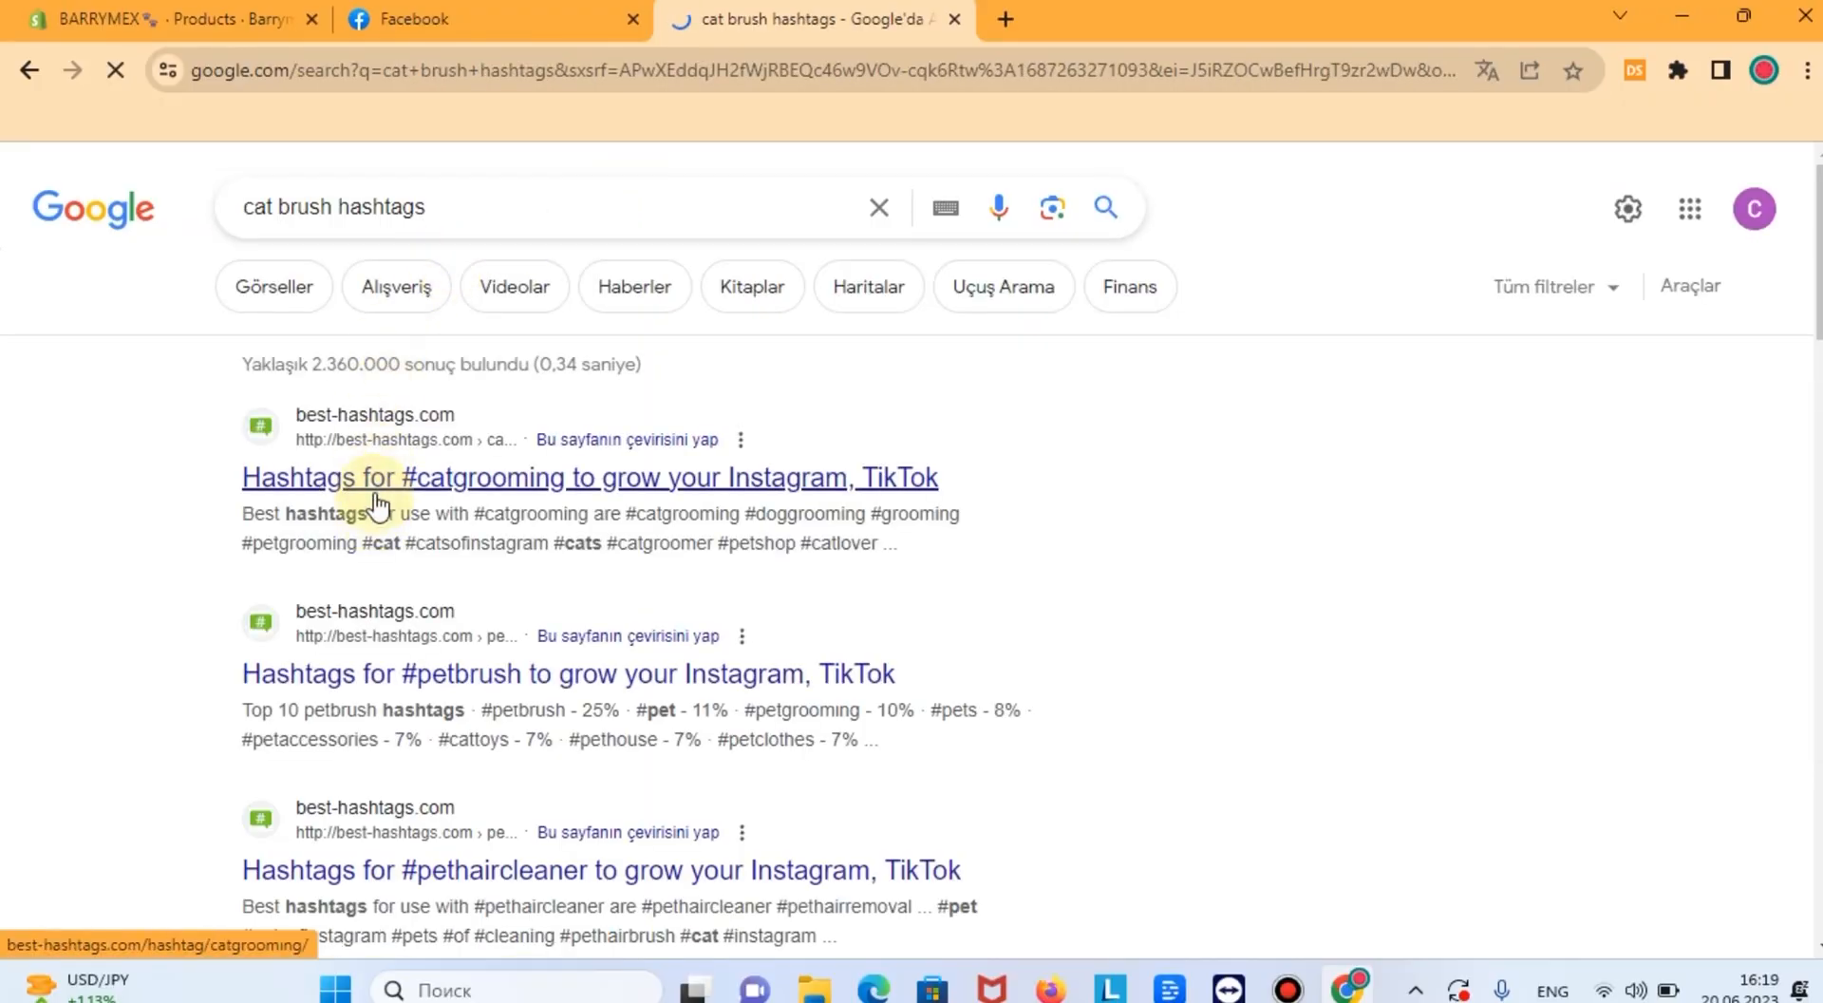
Step: Open the best-hashtags.com #catgrooming page and browse its hashtag lists
click(375, 496)
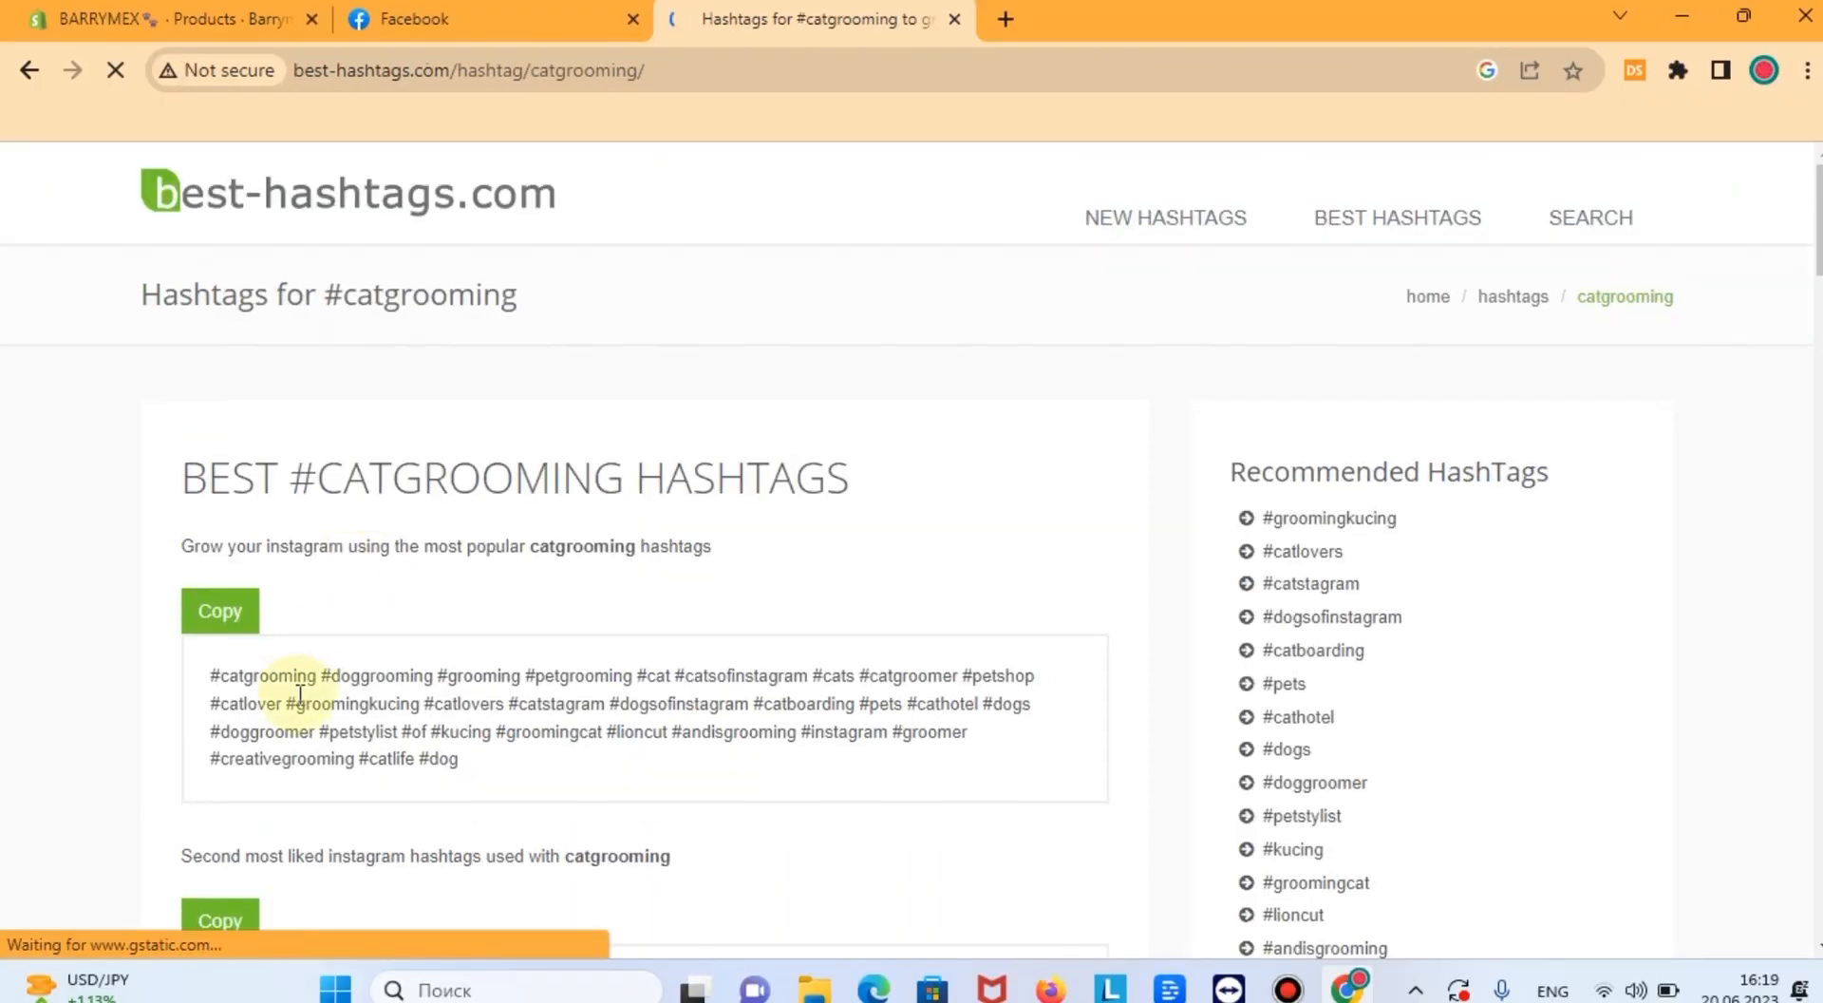
scroll(374, 678, down, 10)
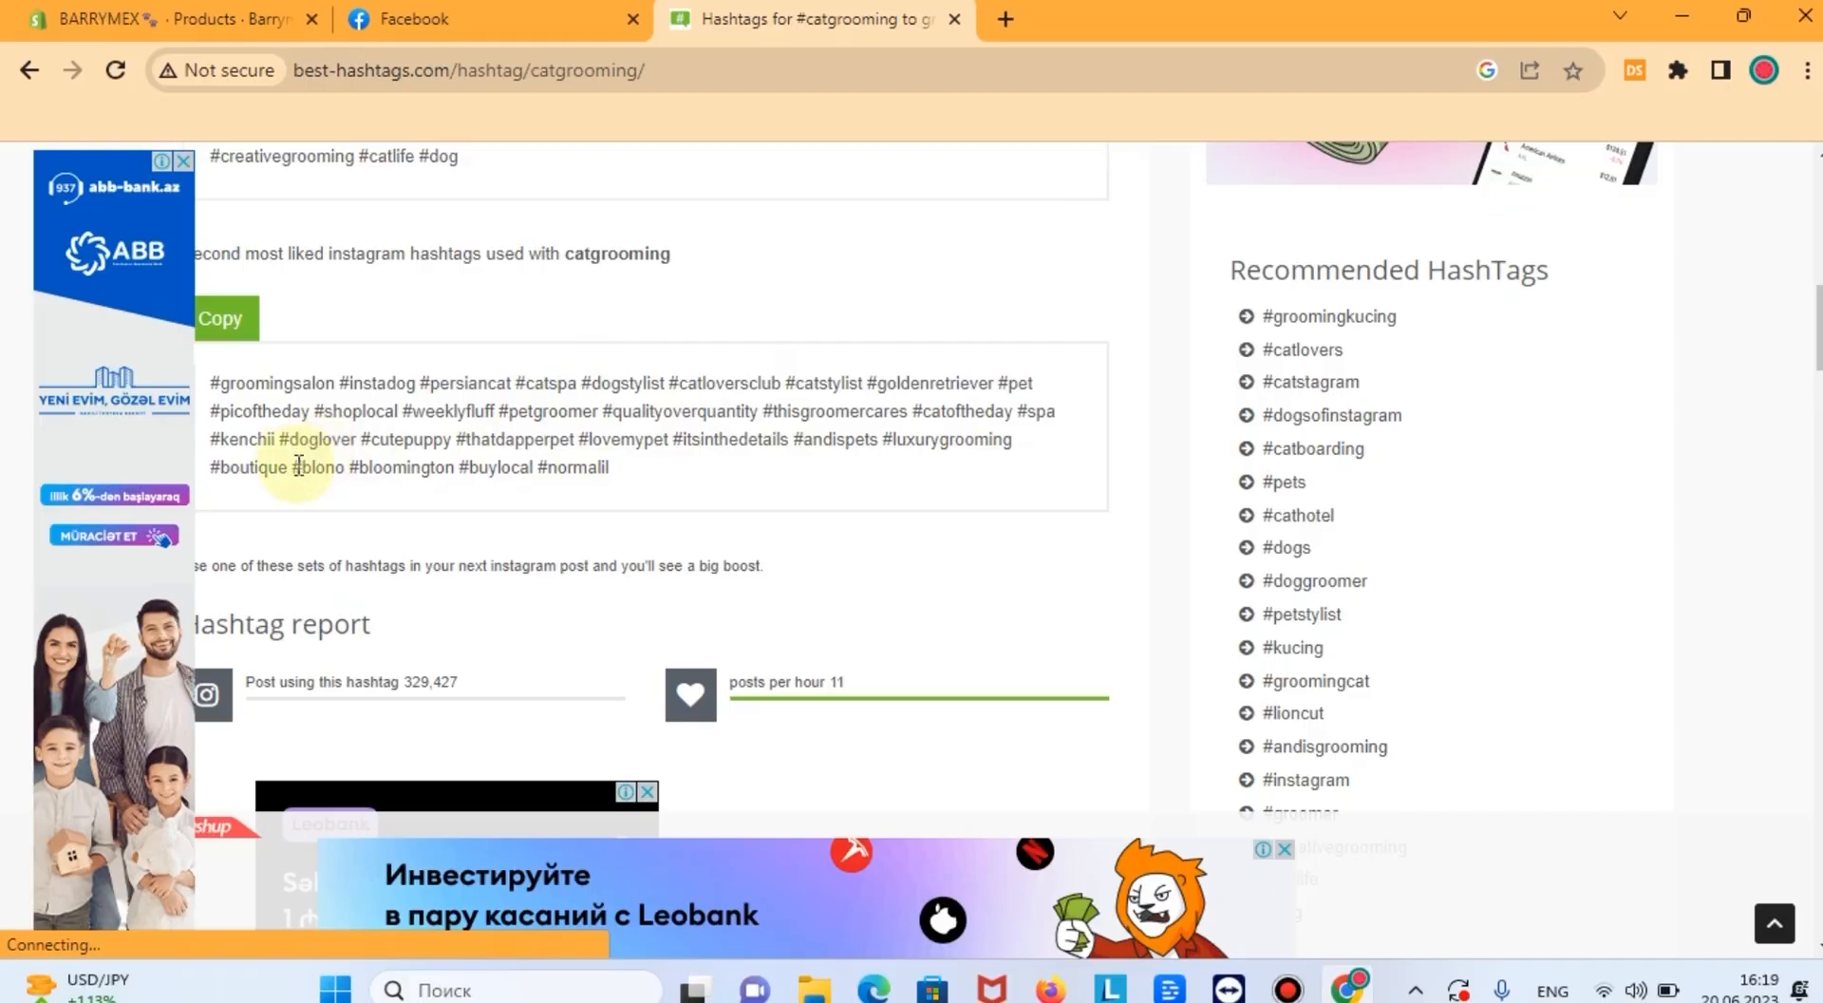
scroll(591, 445, down, 11)
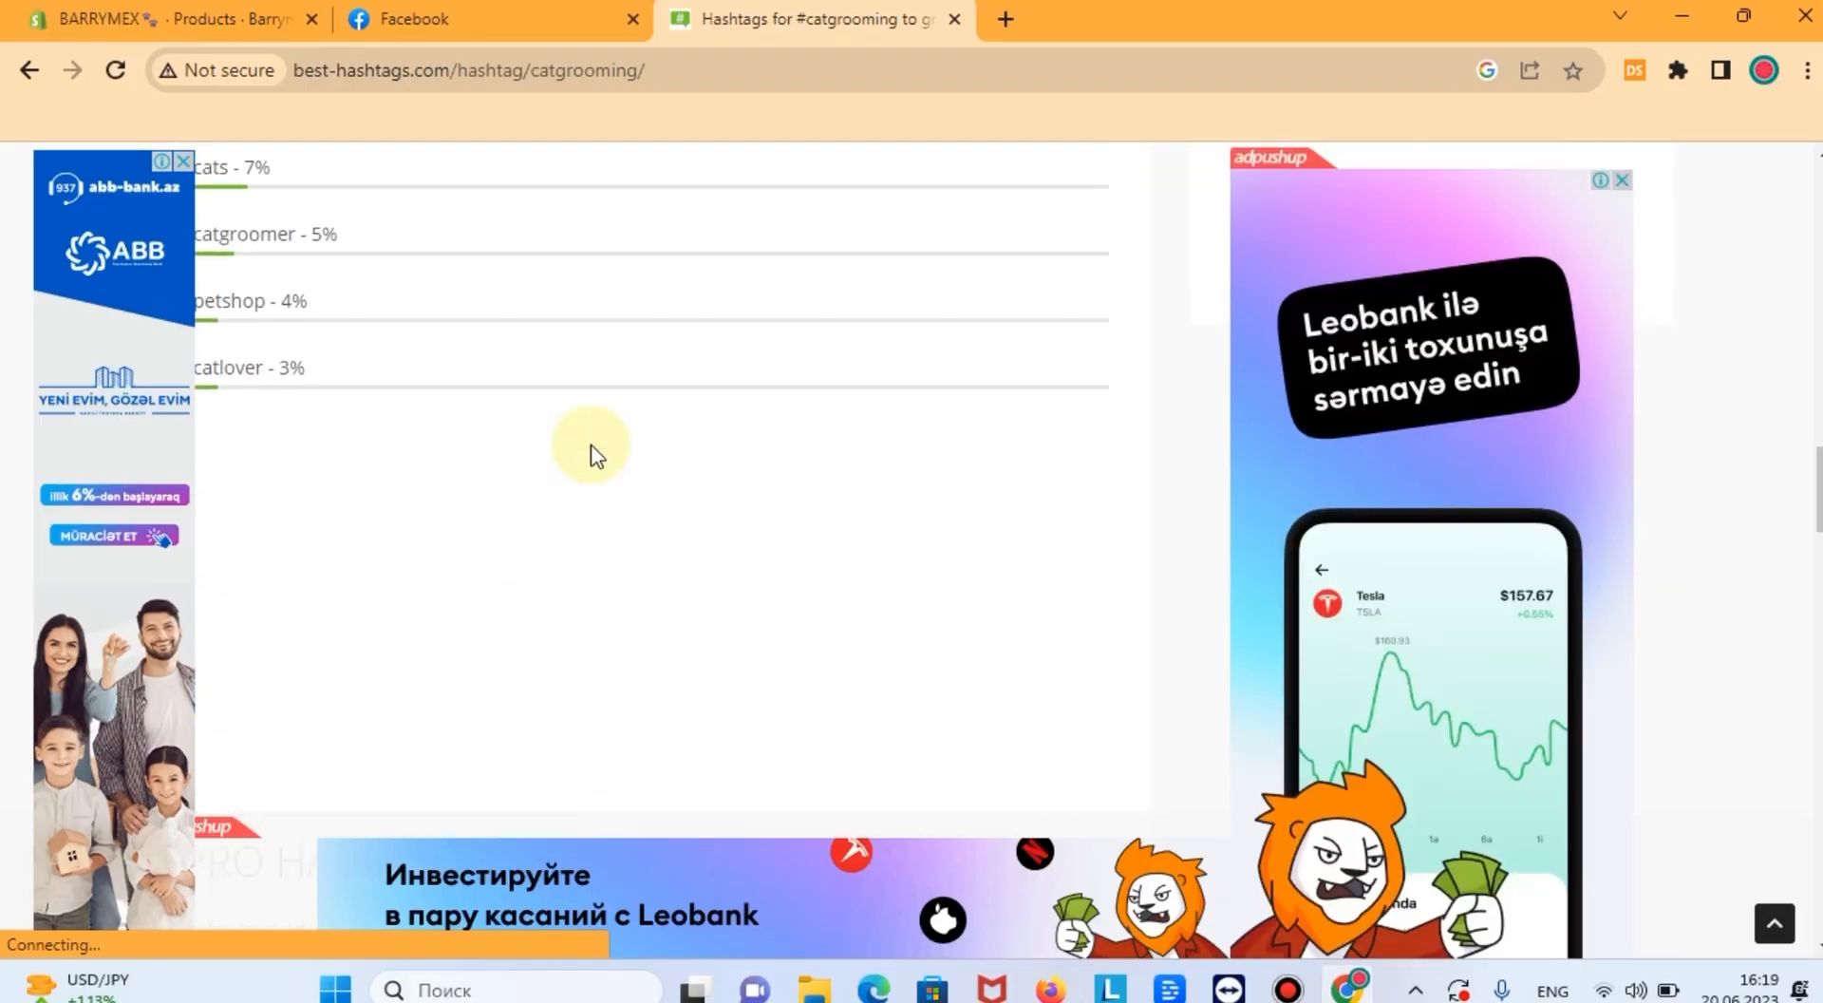
scroll(591, 445, up, 13)
scroll(590, 445, up, 5)
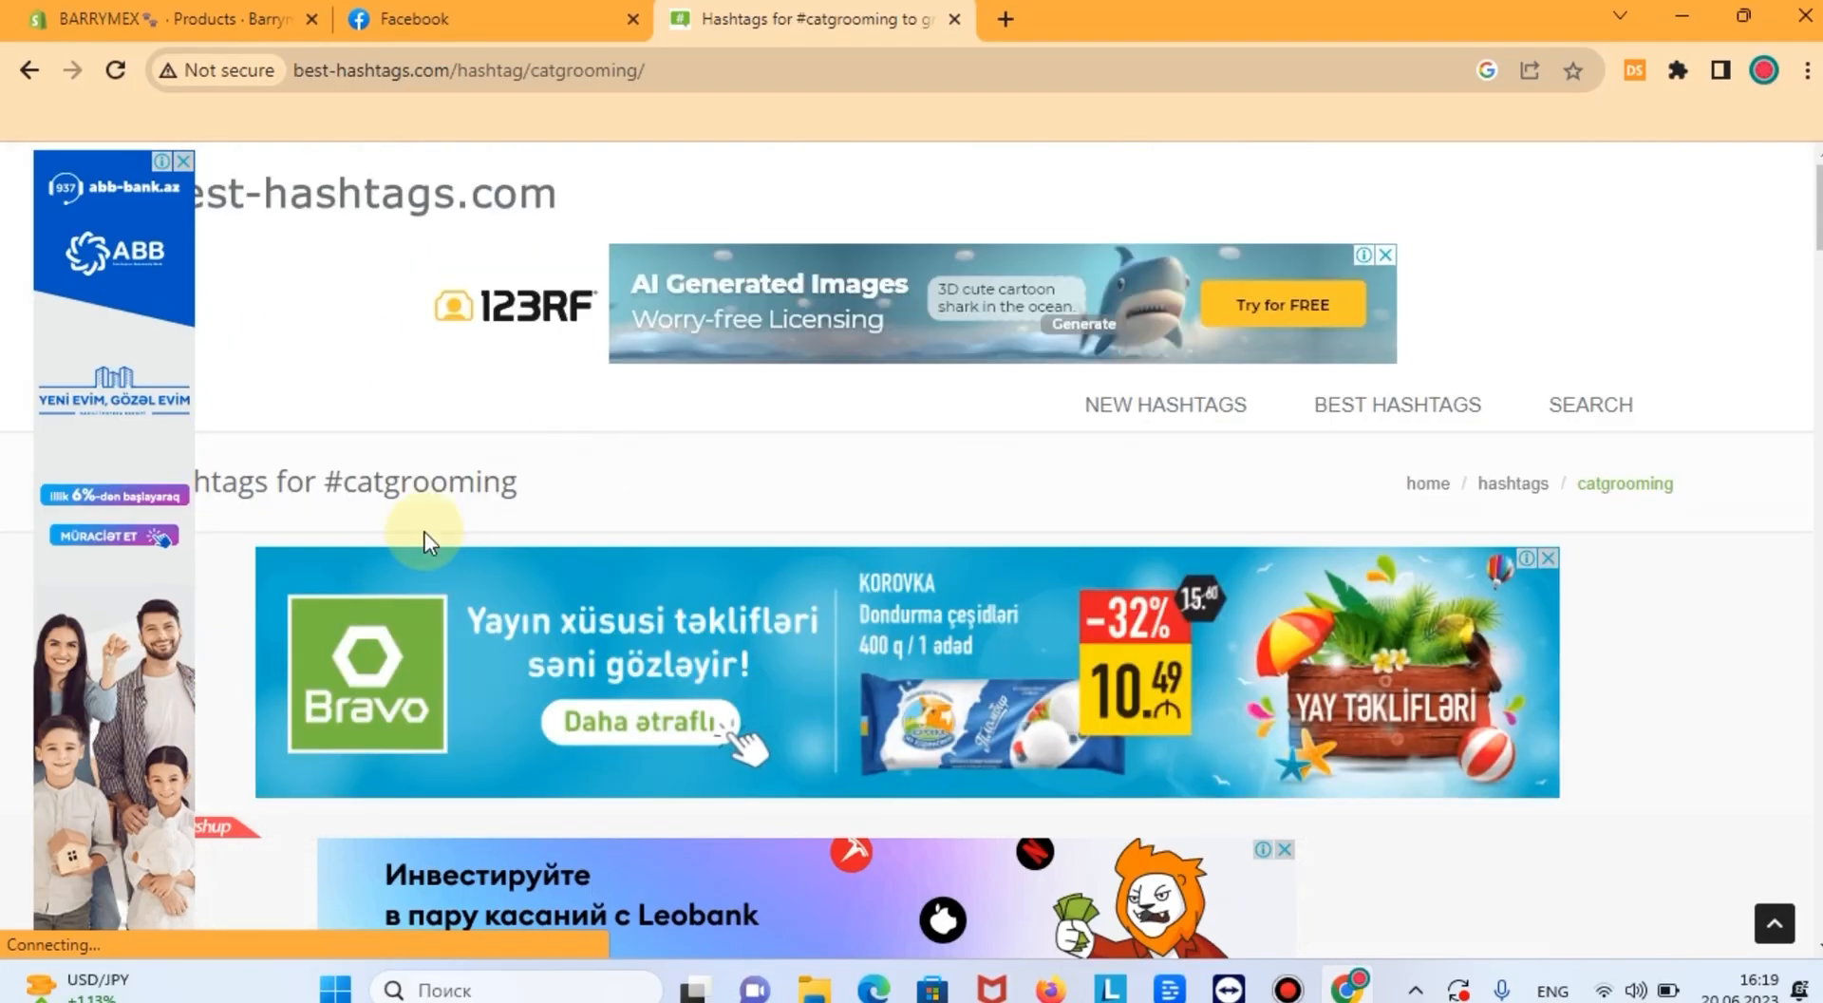
scroll(424, 532, down, 6)
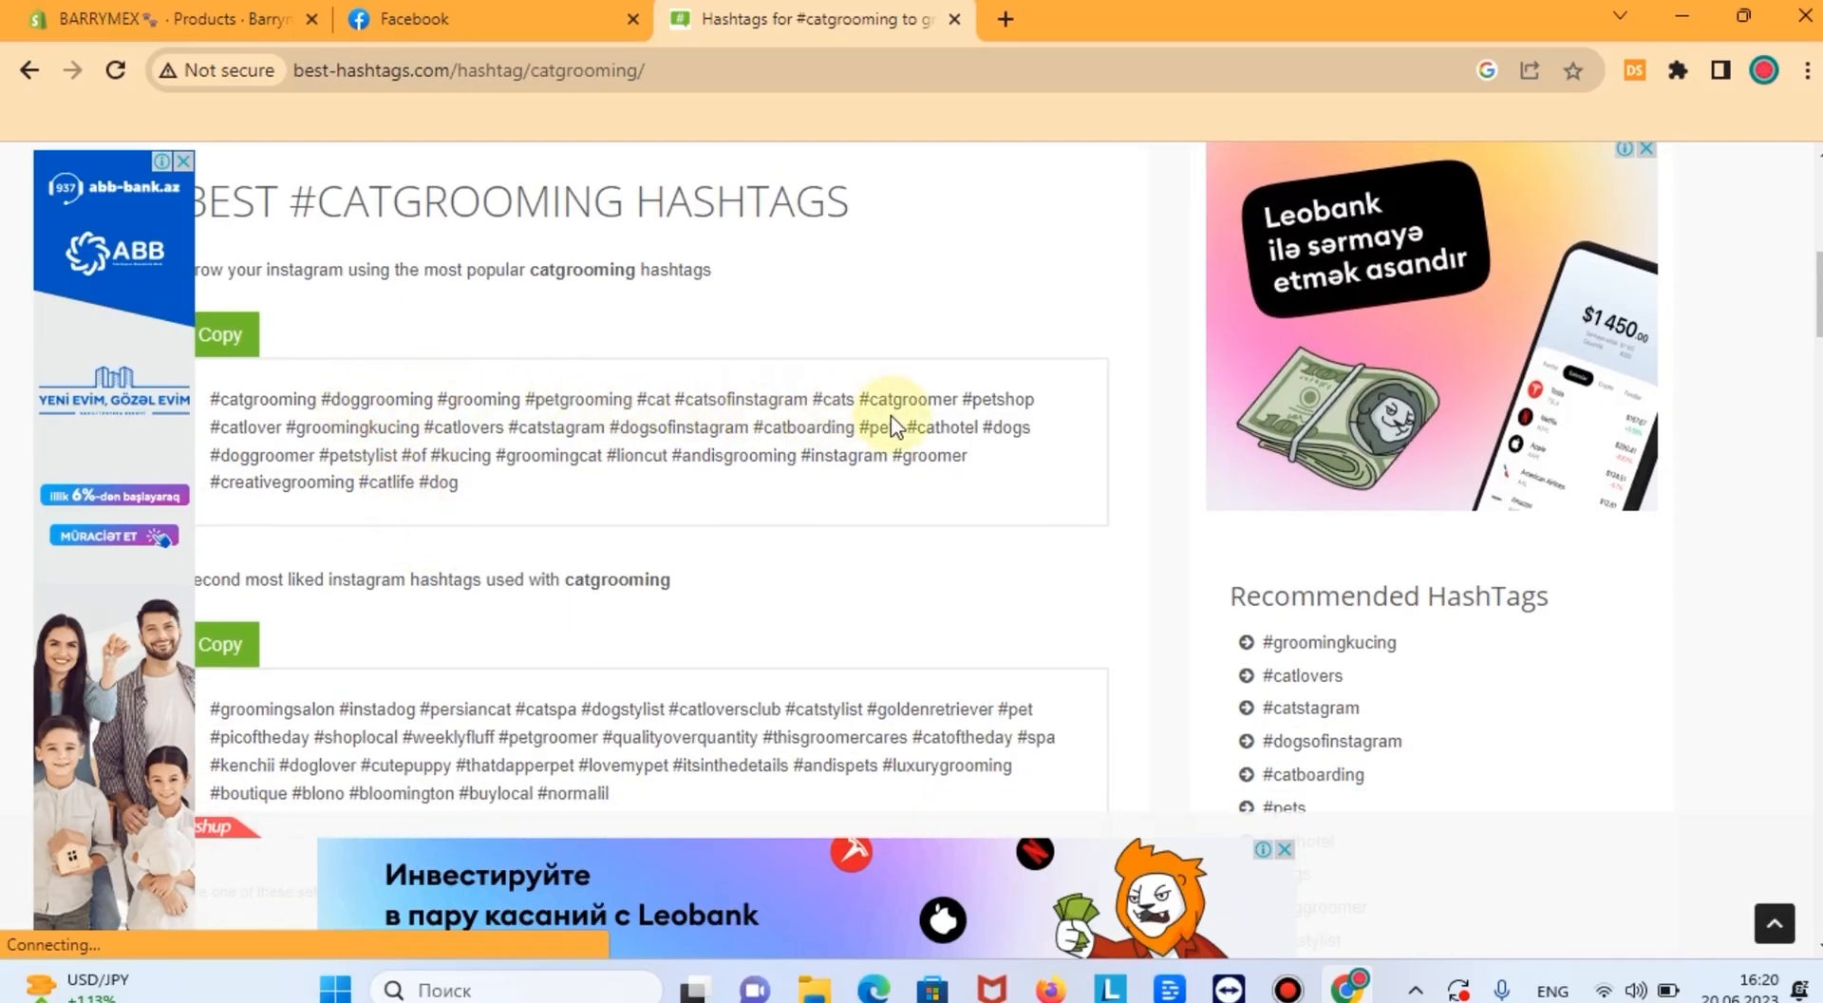
click(204, 25)
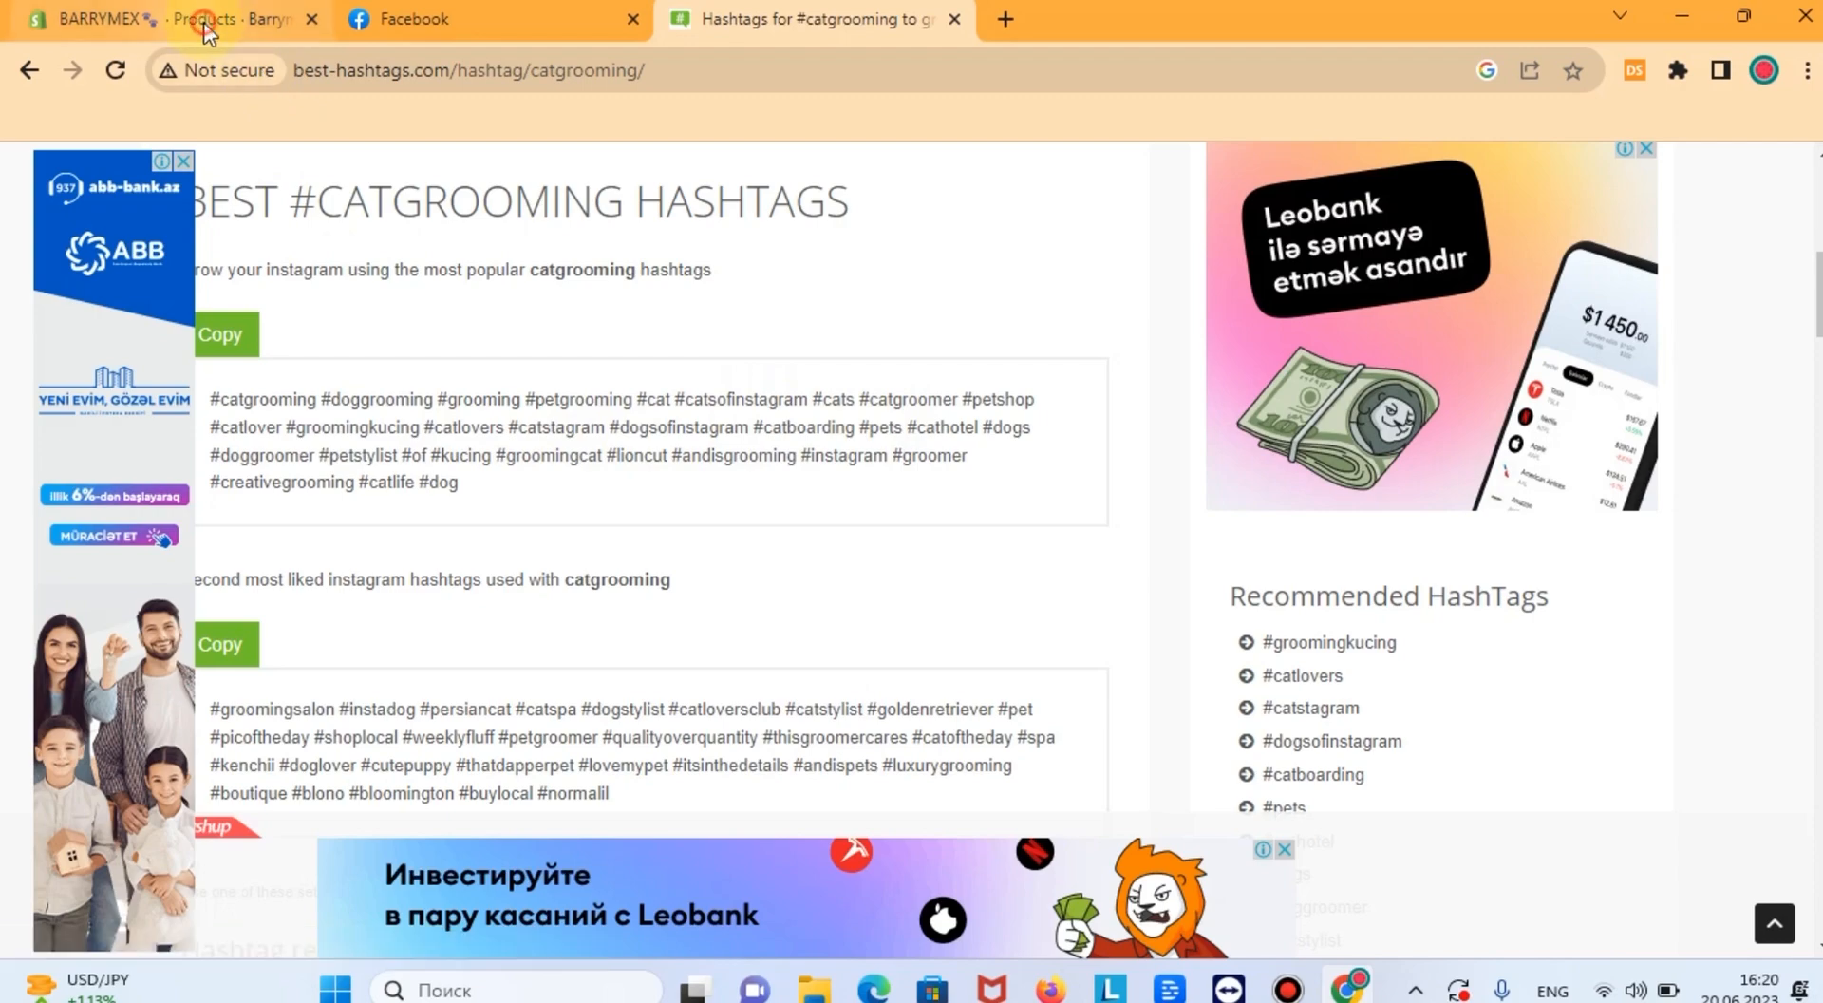
Step: Add the product tags groomer and hair cleaner
key(ctrl+Tab)
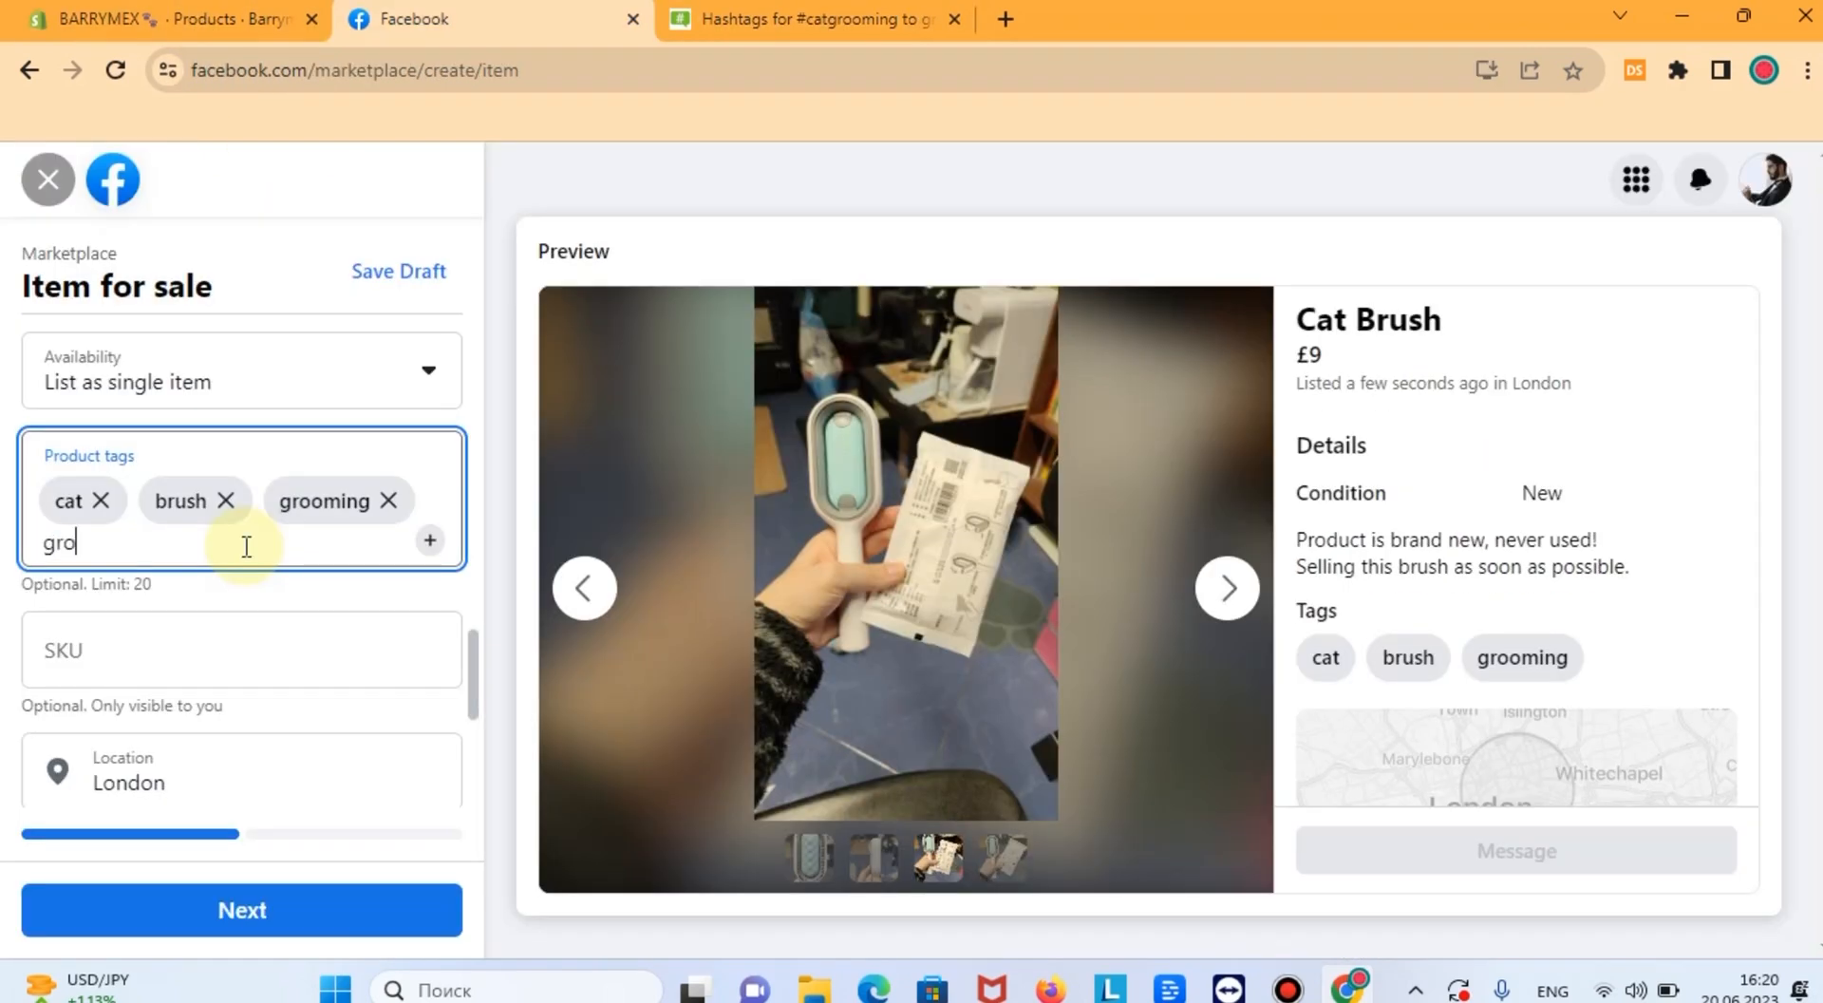
key(Return)
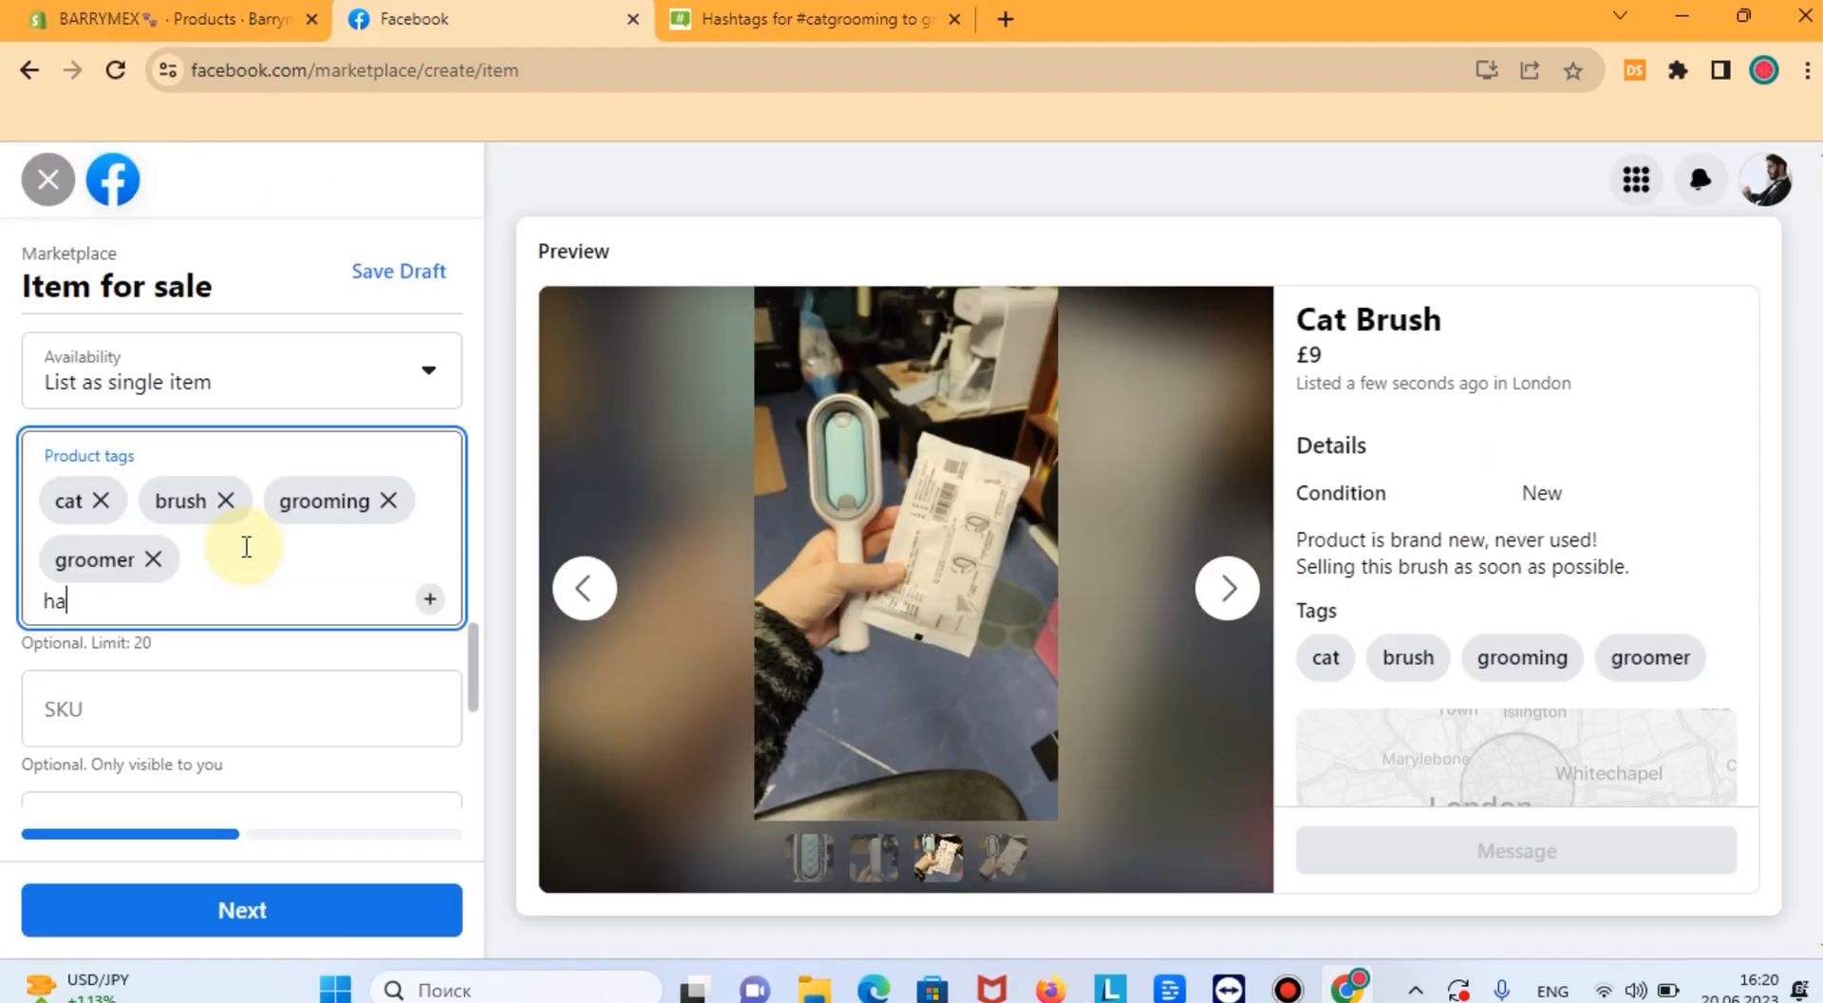
text(hair cleaner)
key(Return)
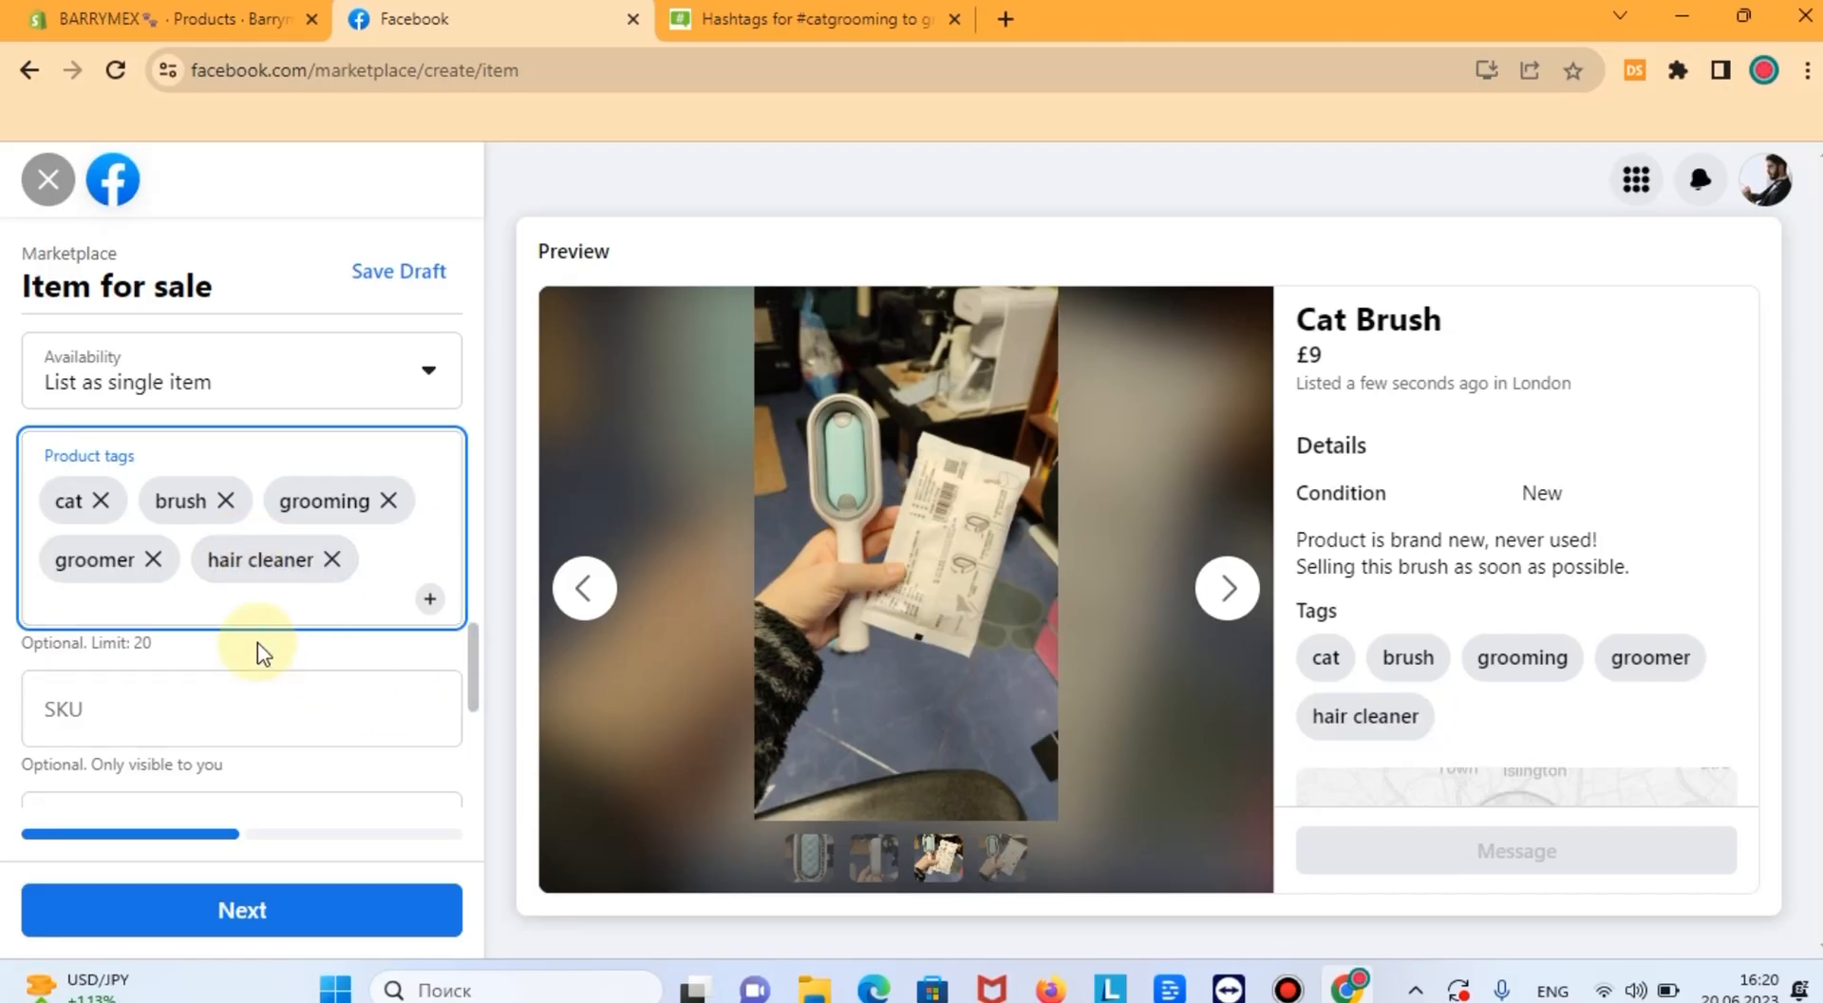
Step: Recheck the #catgrooming hashtag suggestions, then return to the product tags field
click(785, 20)
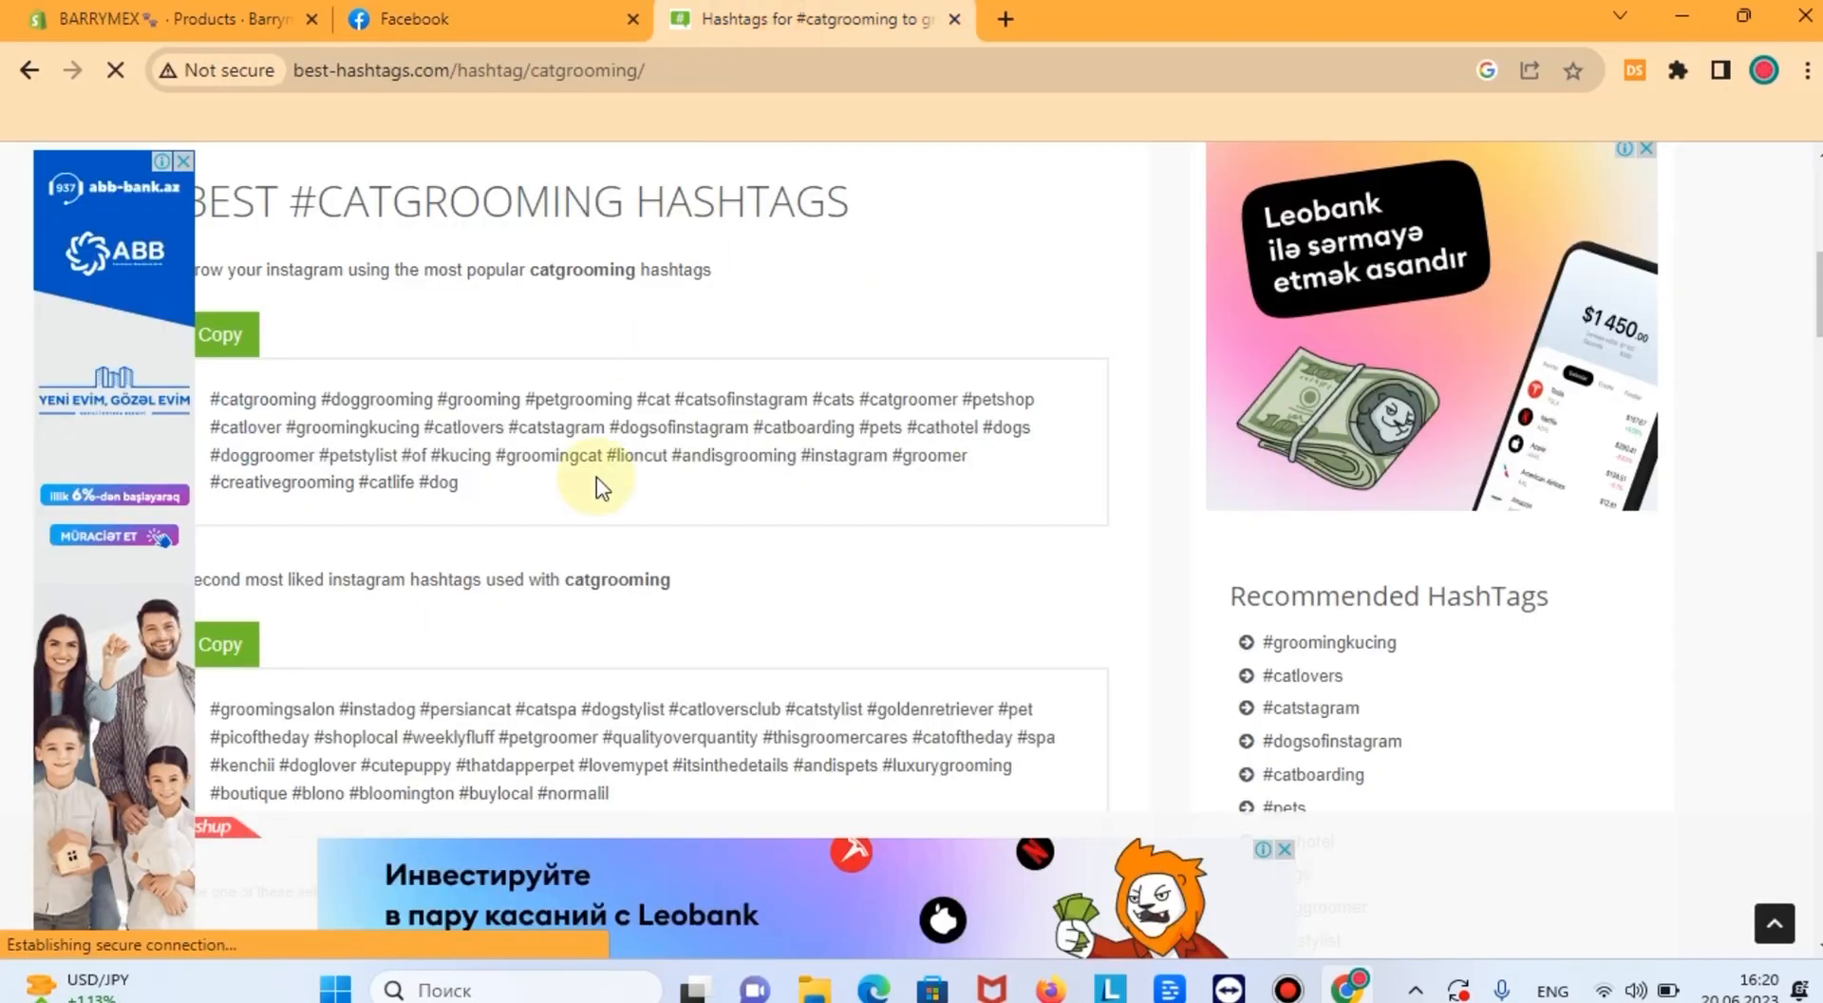
scroll(596, 477, down, 1)
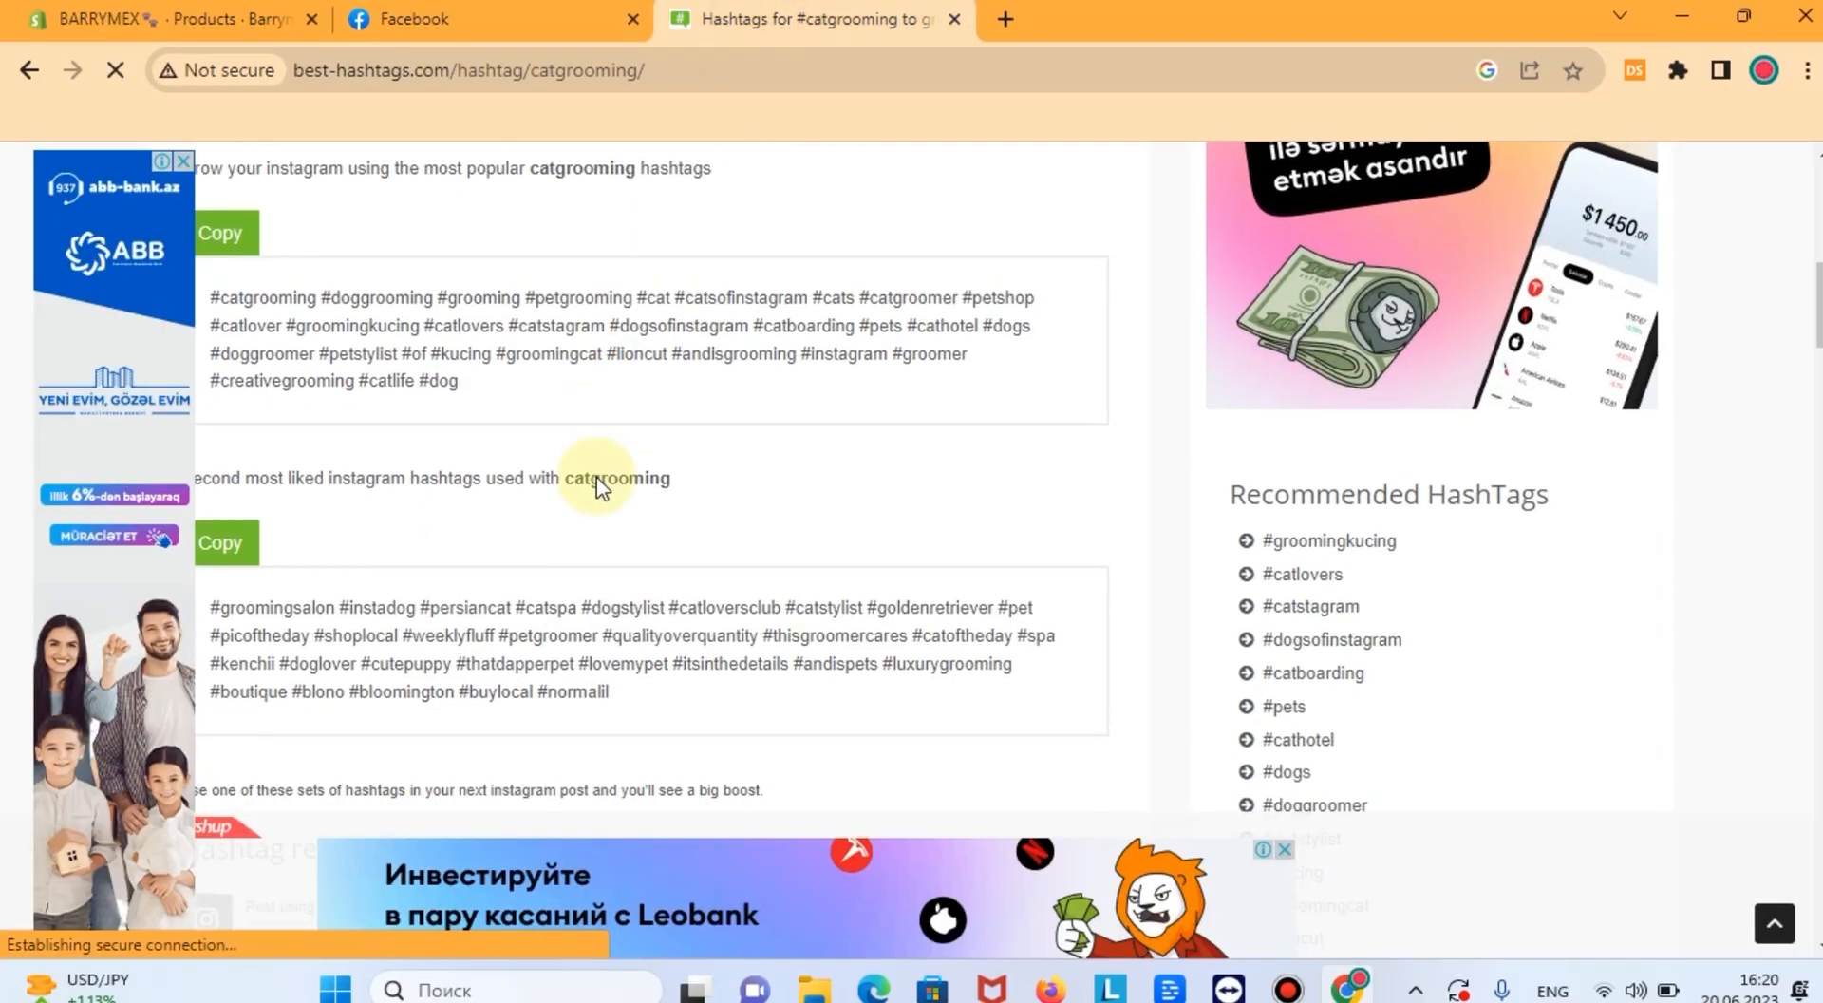
click(498, 10)
click(196, 21)
click(429, 16)
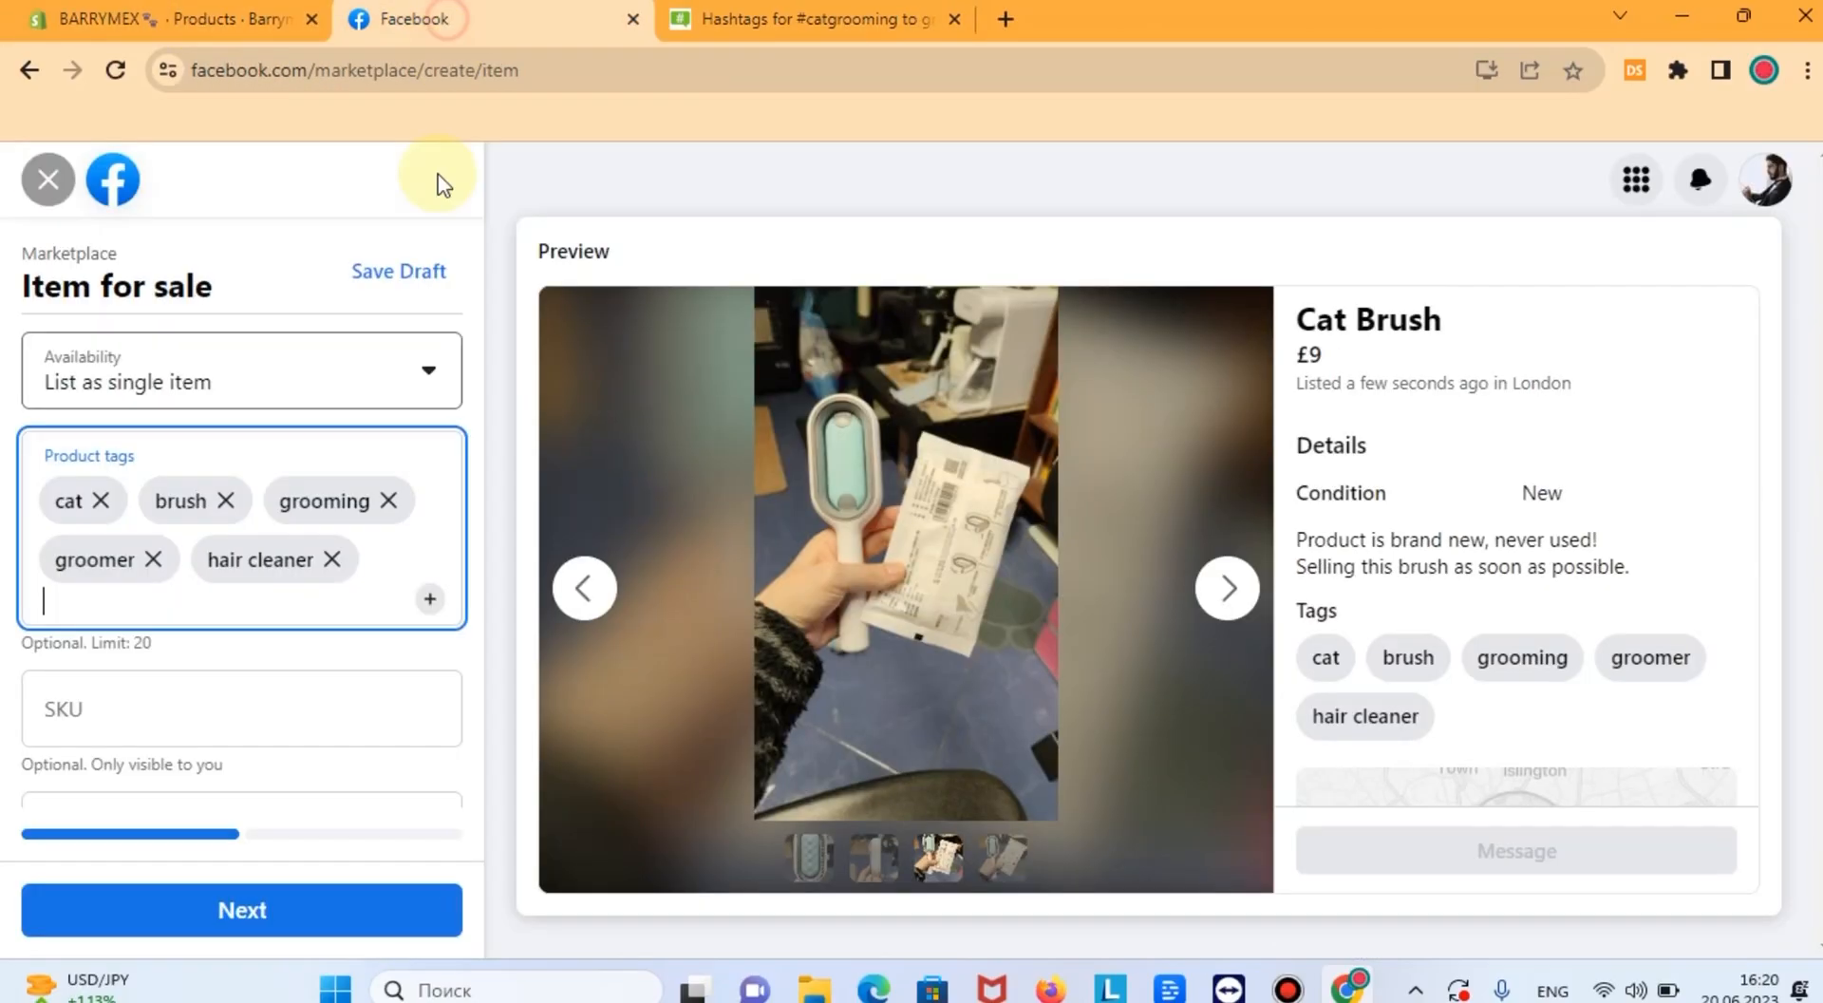
click(319, 622)
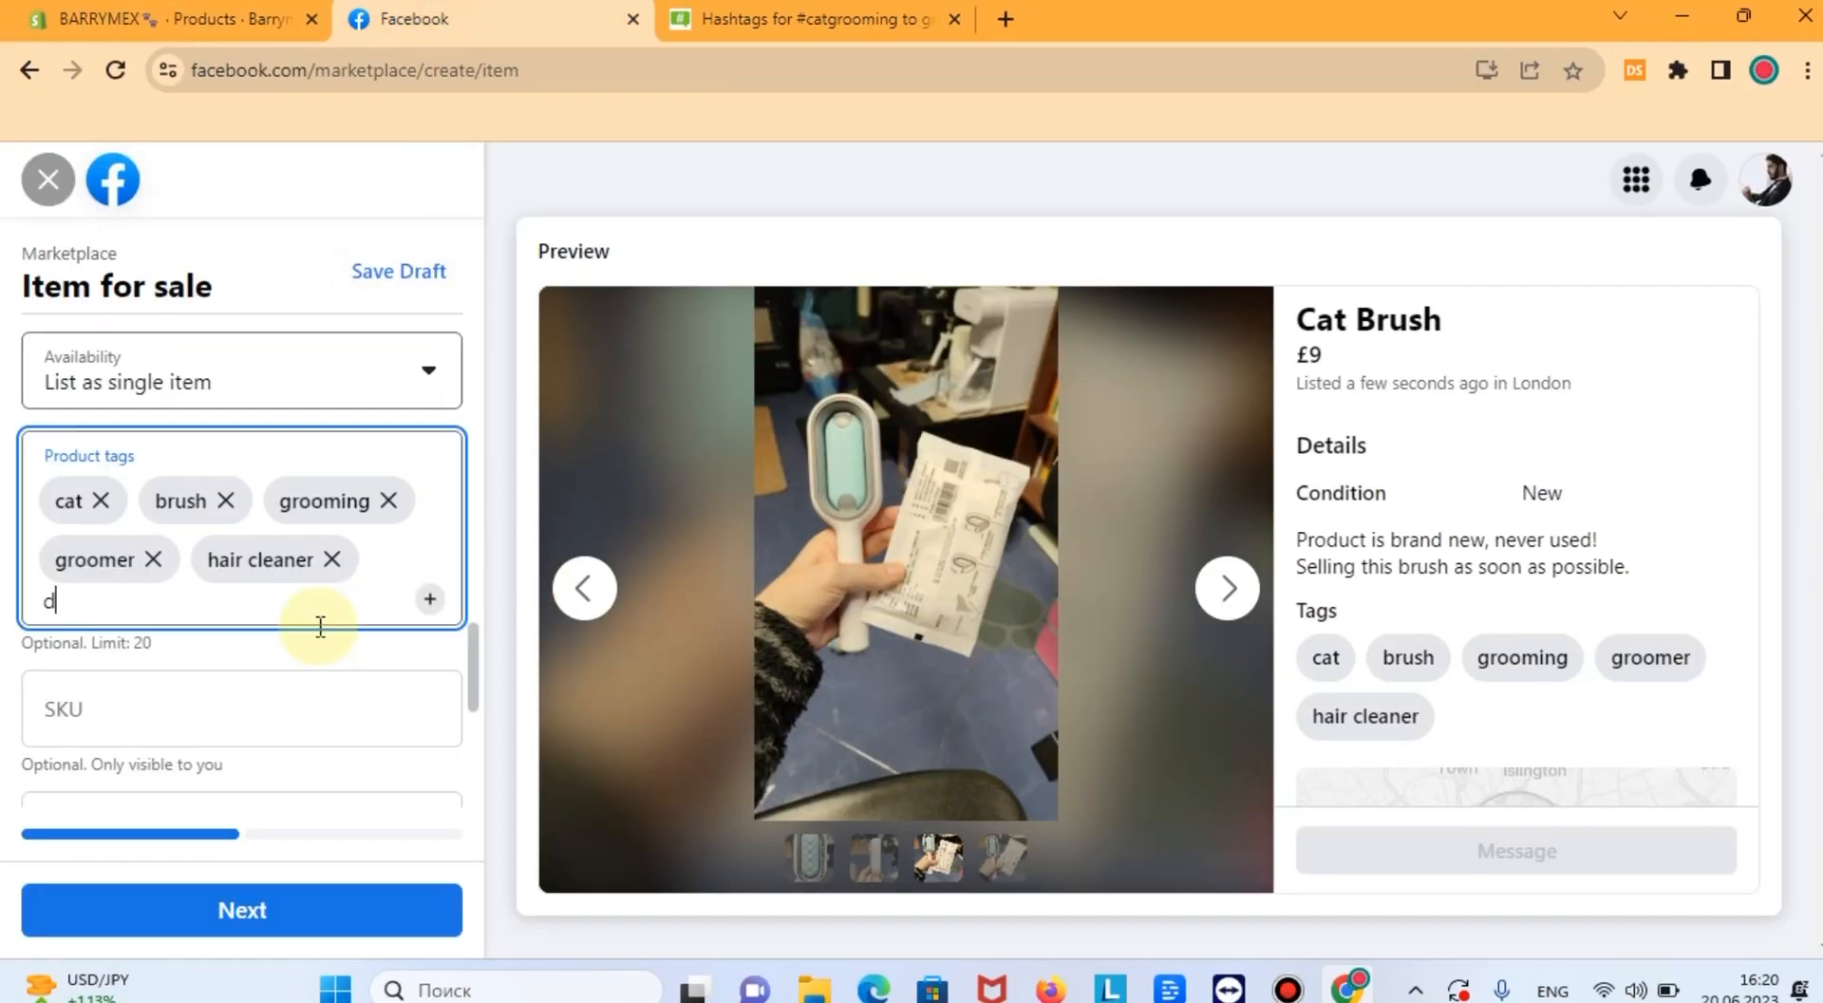
Step: Add the tags dog, pet, lint, remover and lint remover
text(dog)
key(Return)
text(pet)
key(Return)
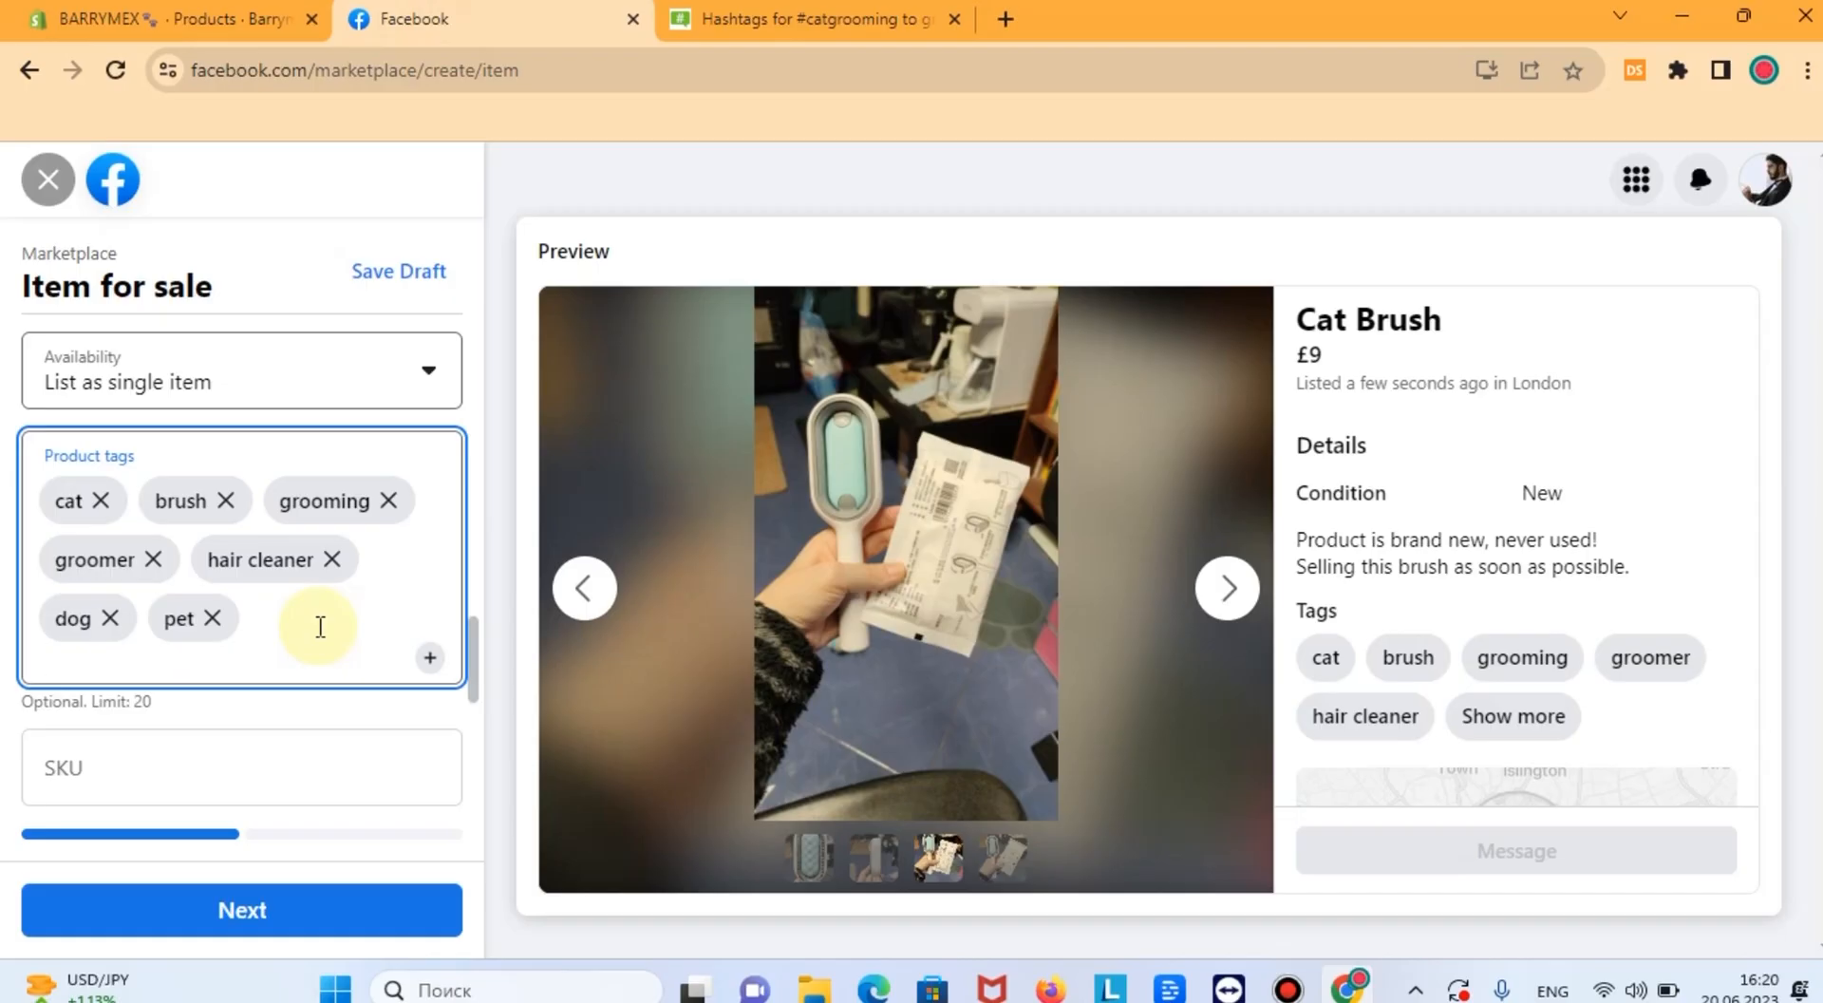
text(lint)
key(Return)
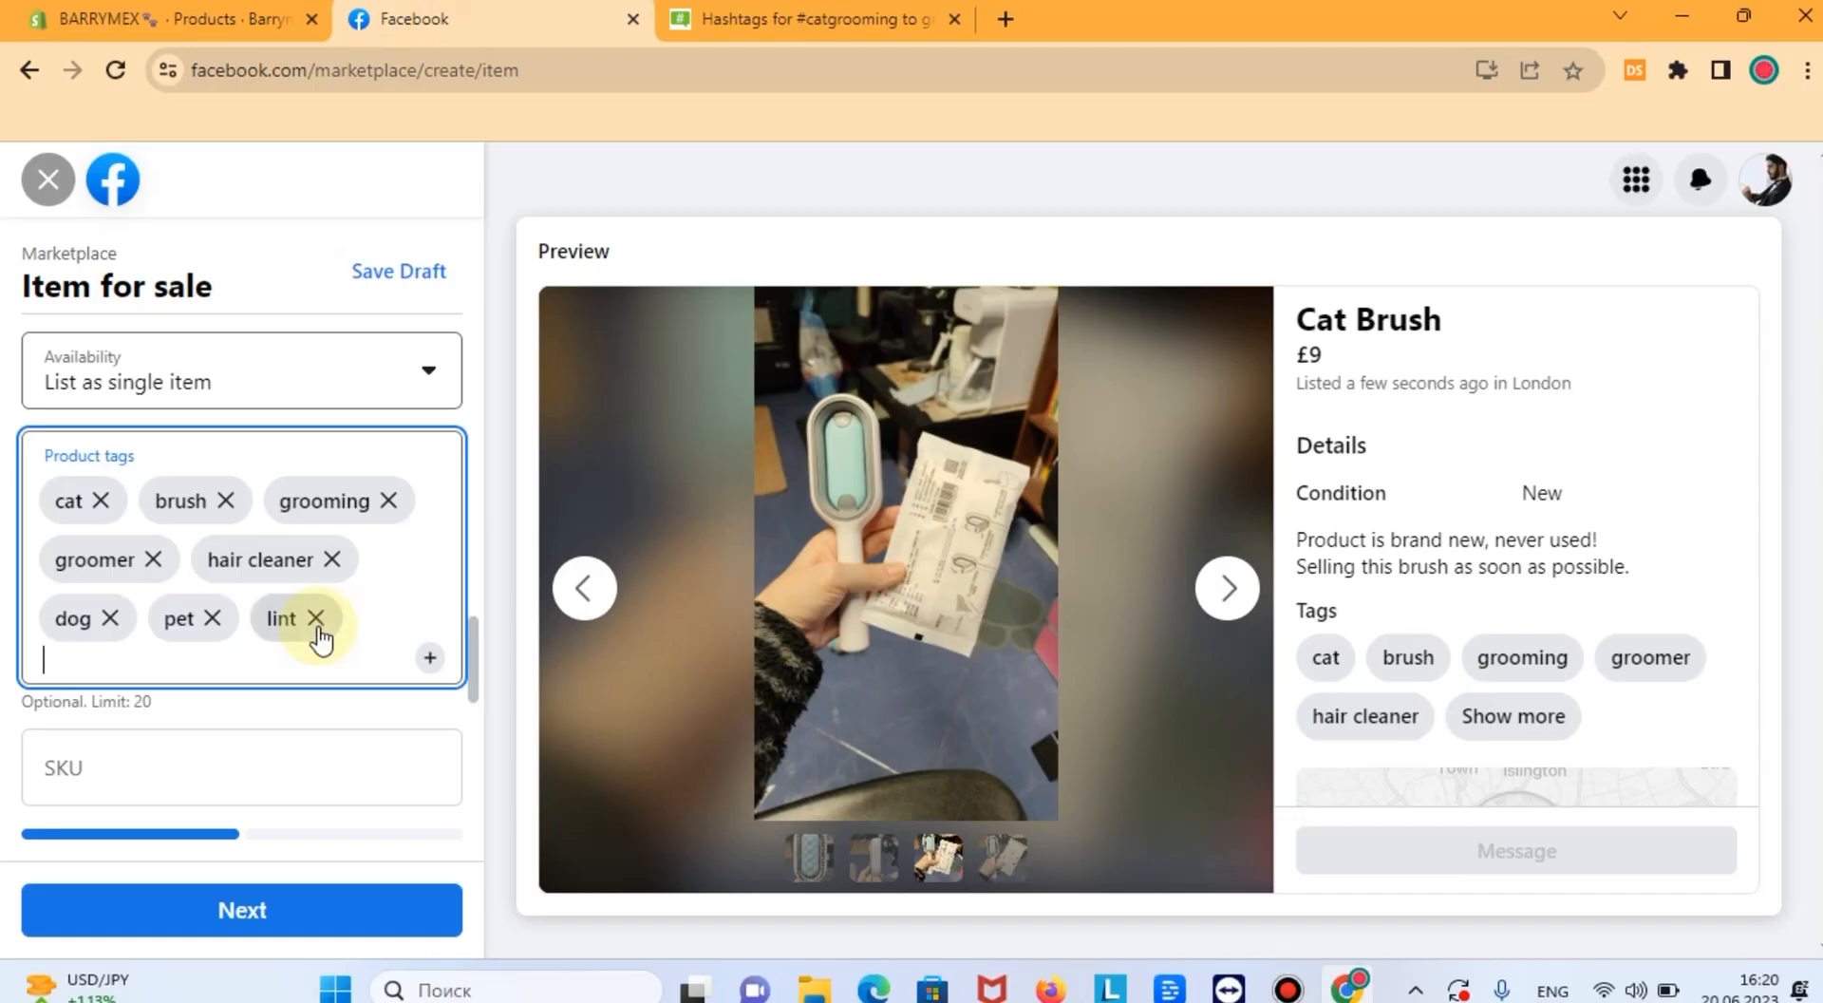
text(remover)
key(Return)
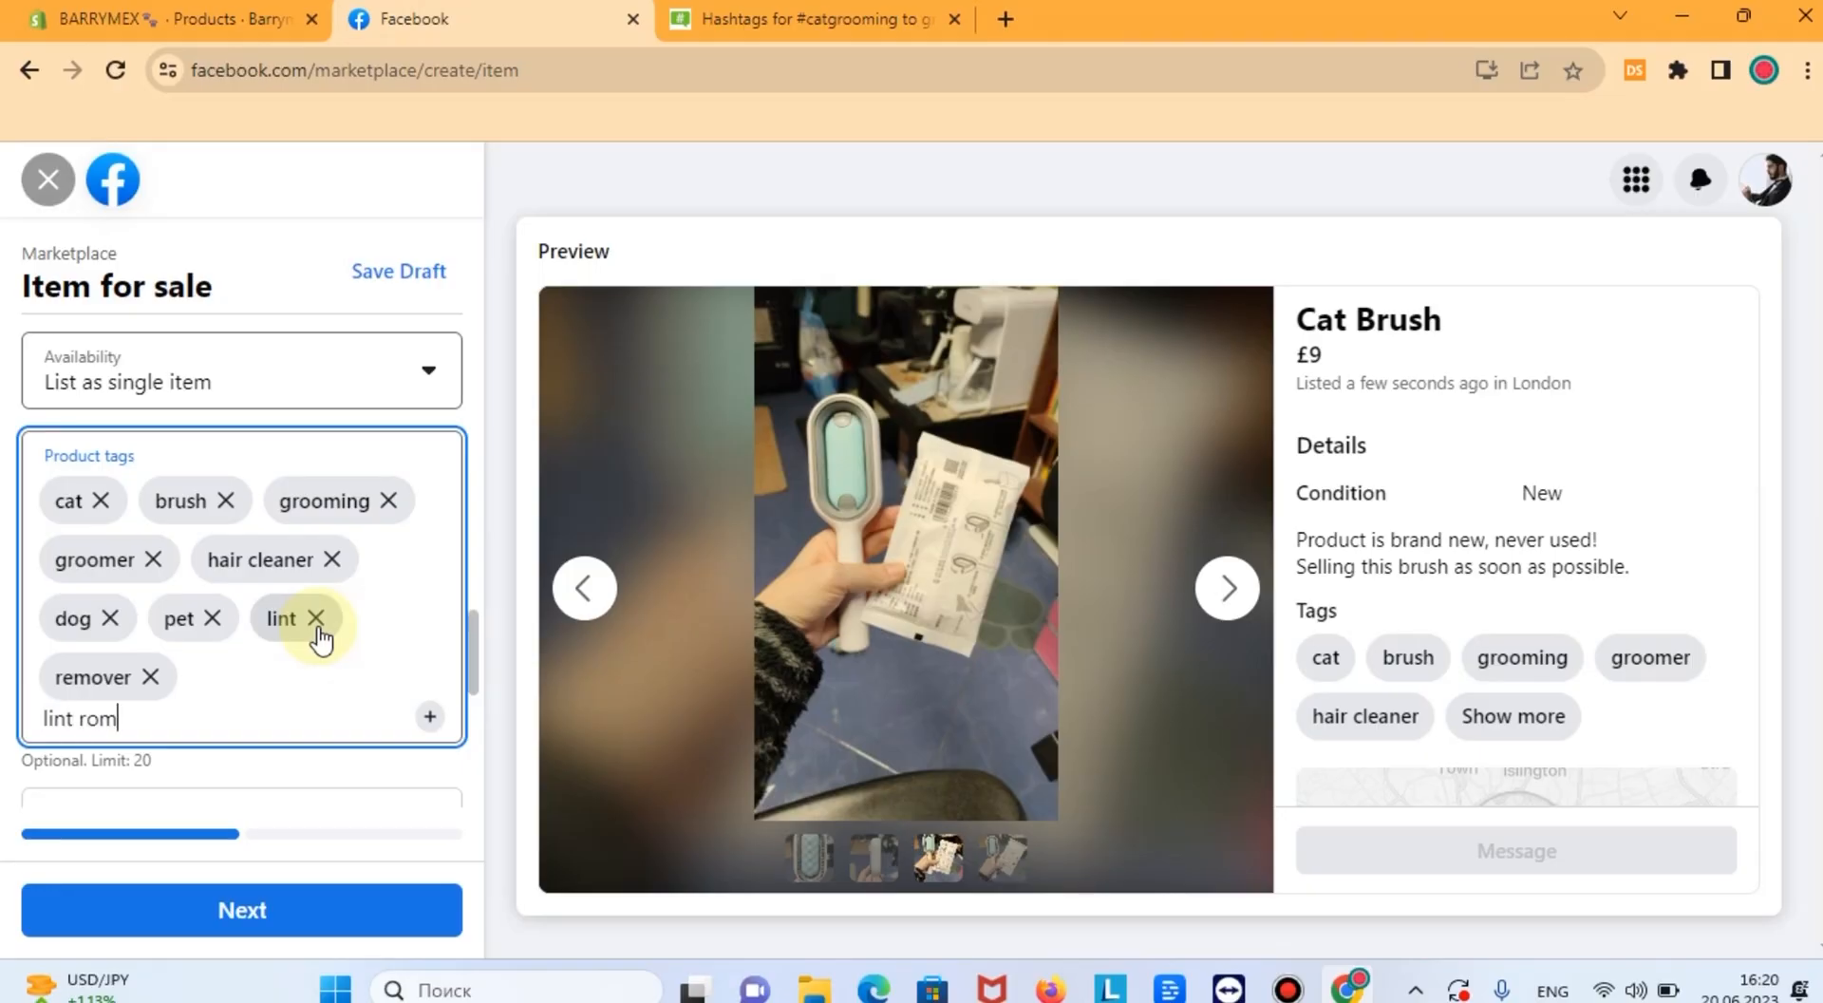
text(lint remover)
key(Return)
scroll(318, 631, down, 3)
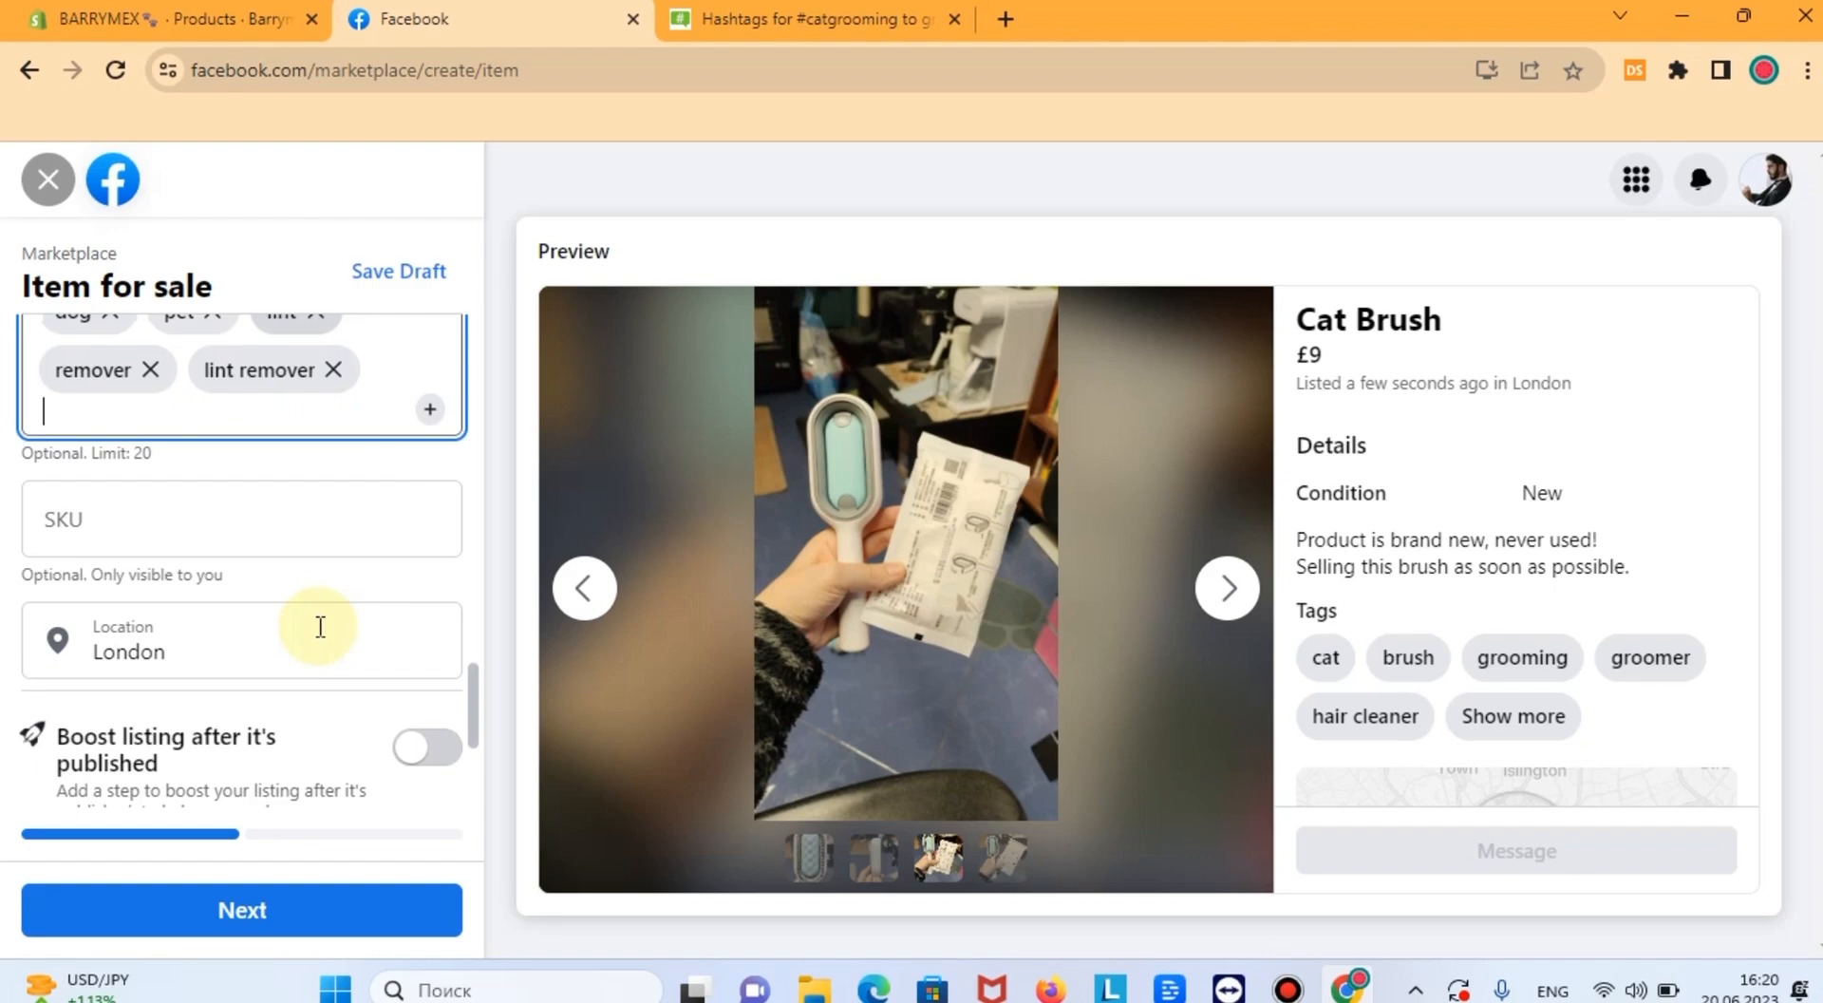
Step: Enter daraq1 as the Cat Brush listing's SKU
click(104, 517)
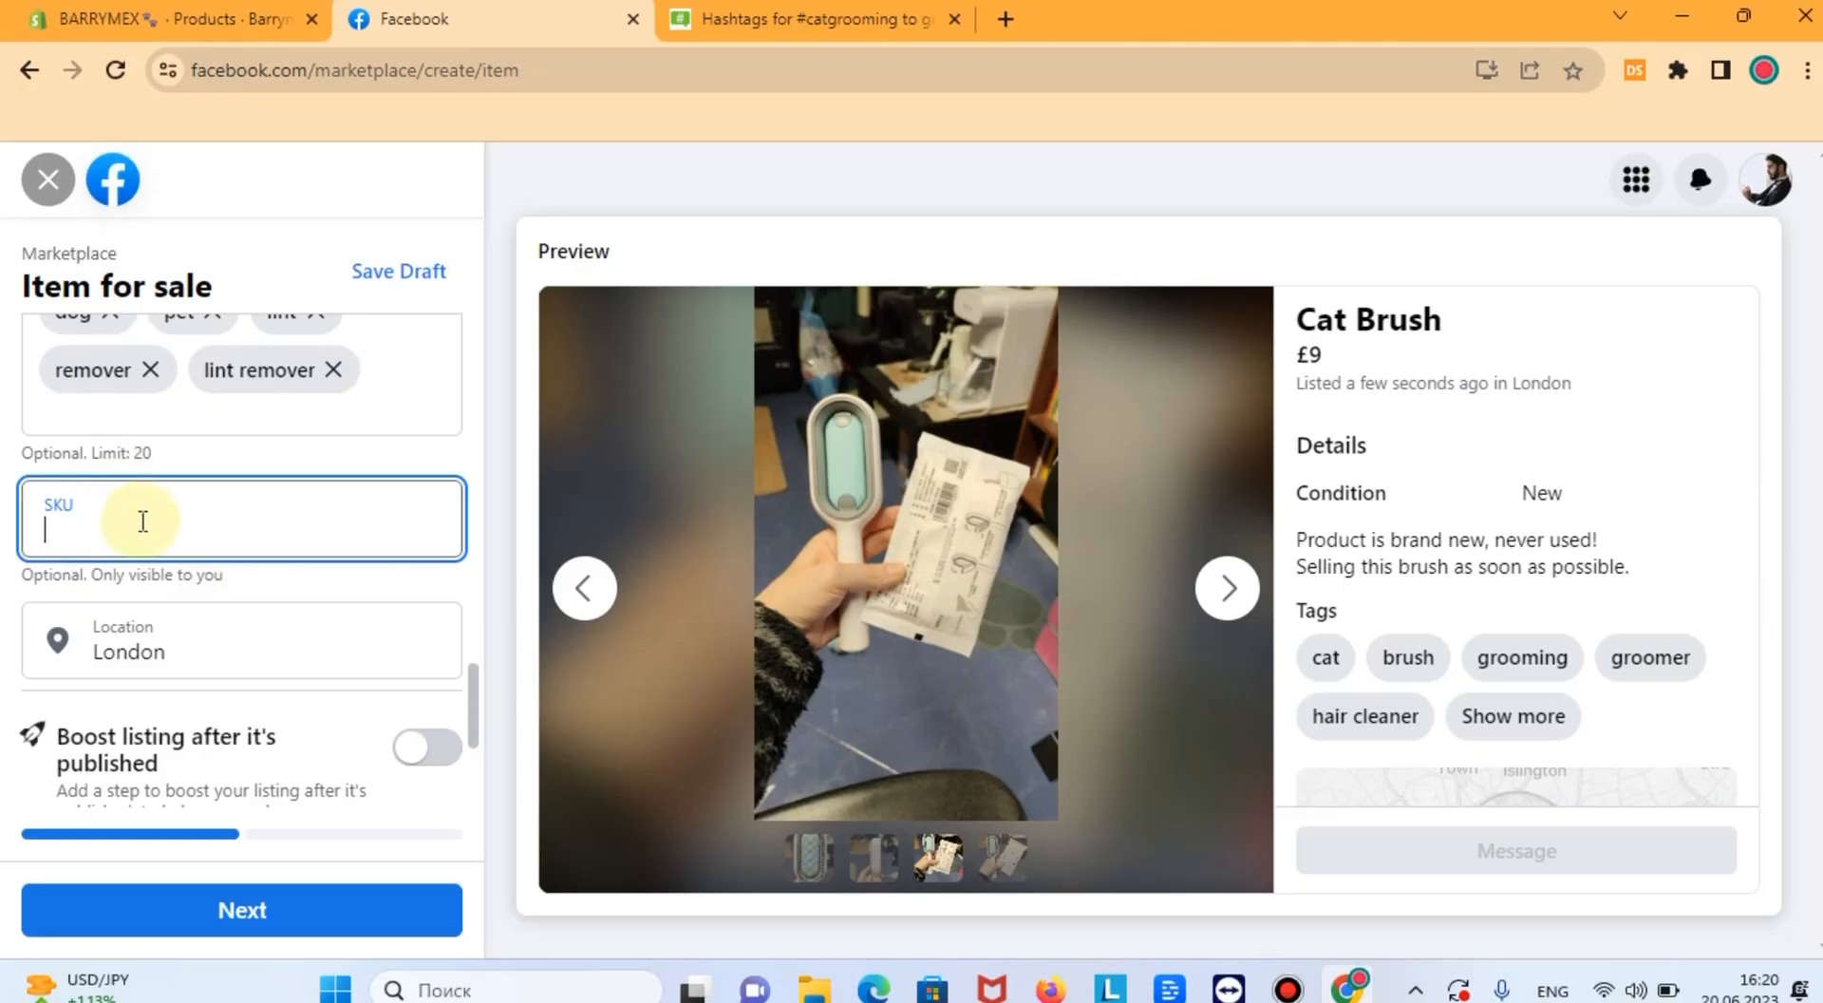
drag(85, 573, 228, 574)
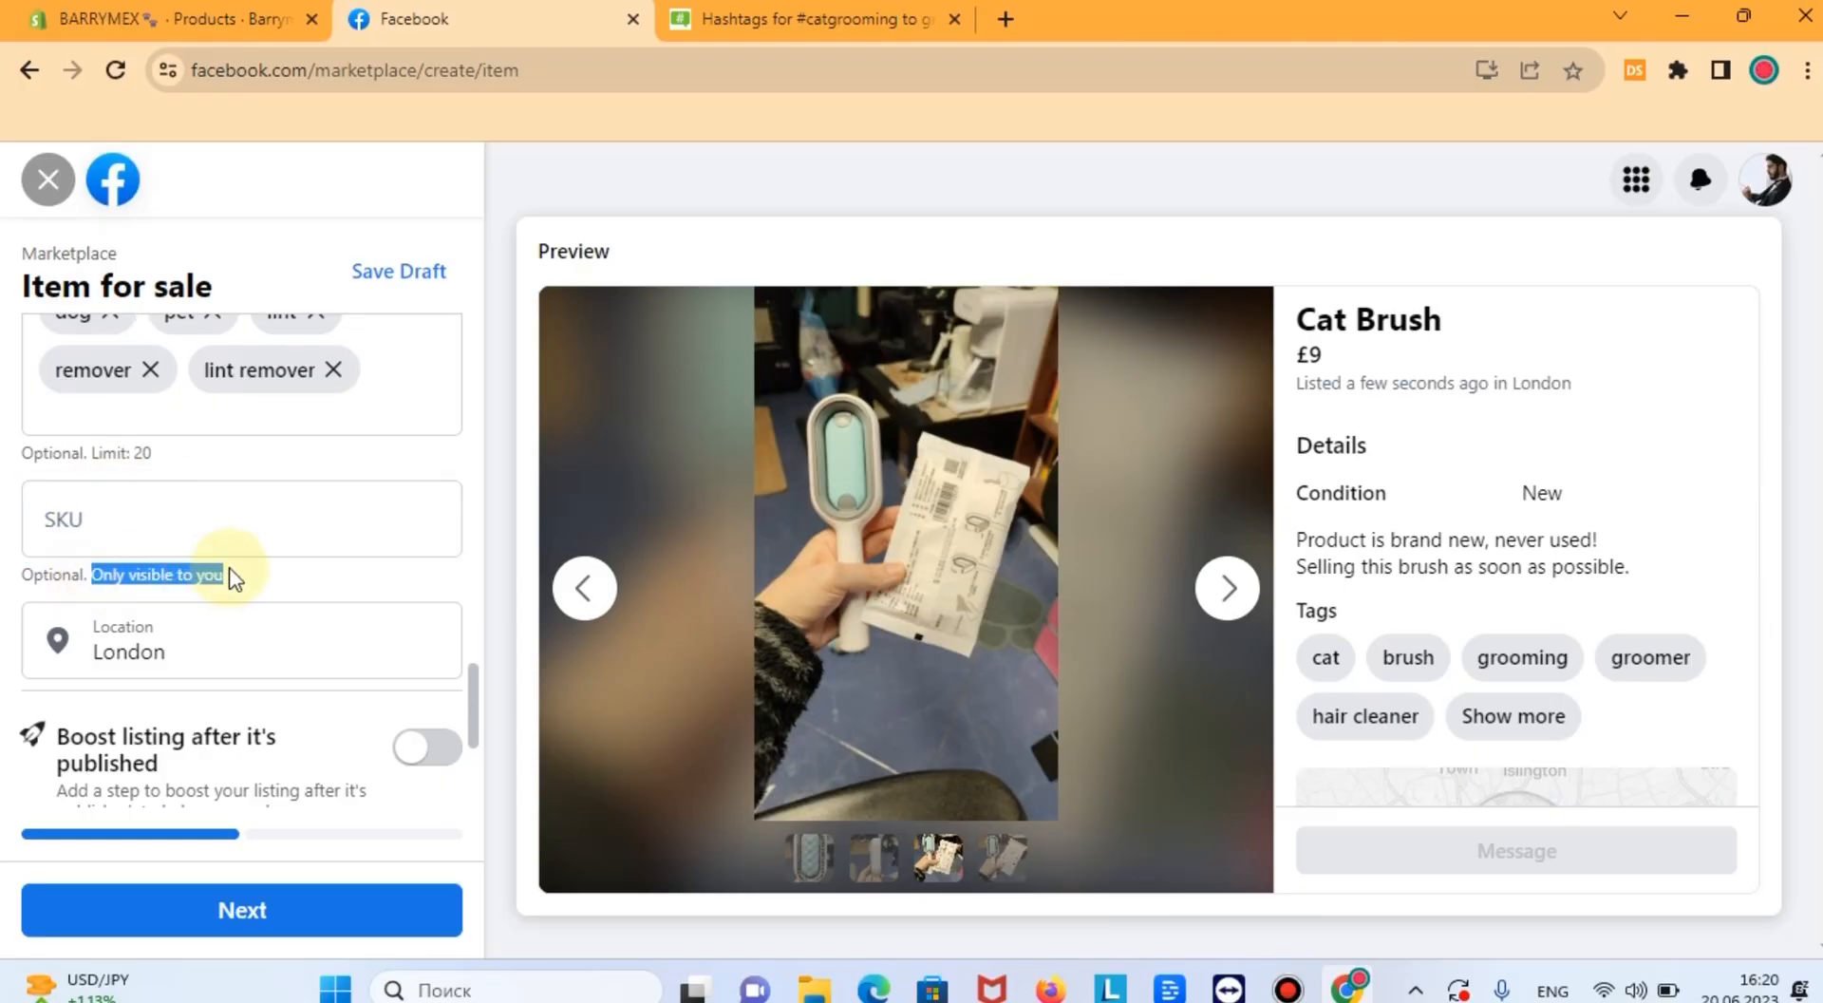
click(190, 540)
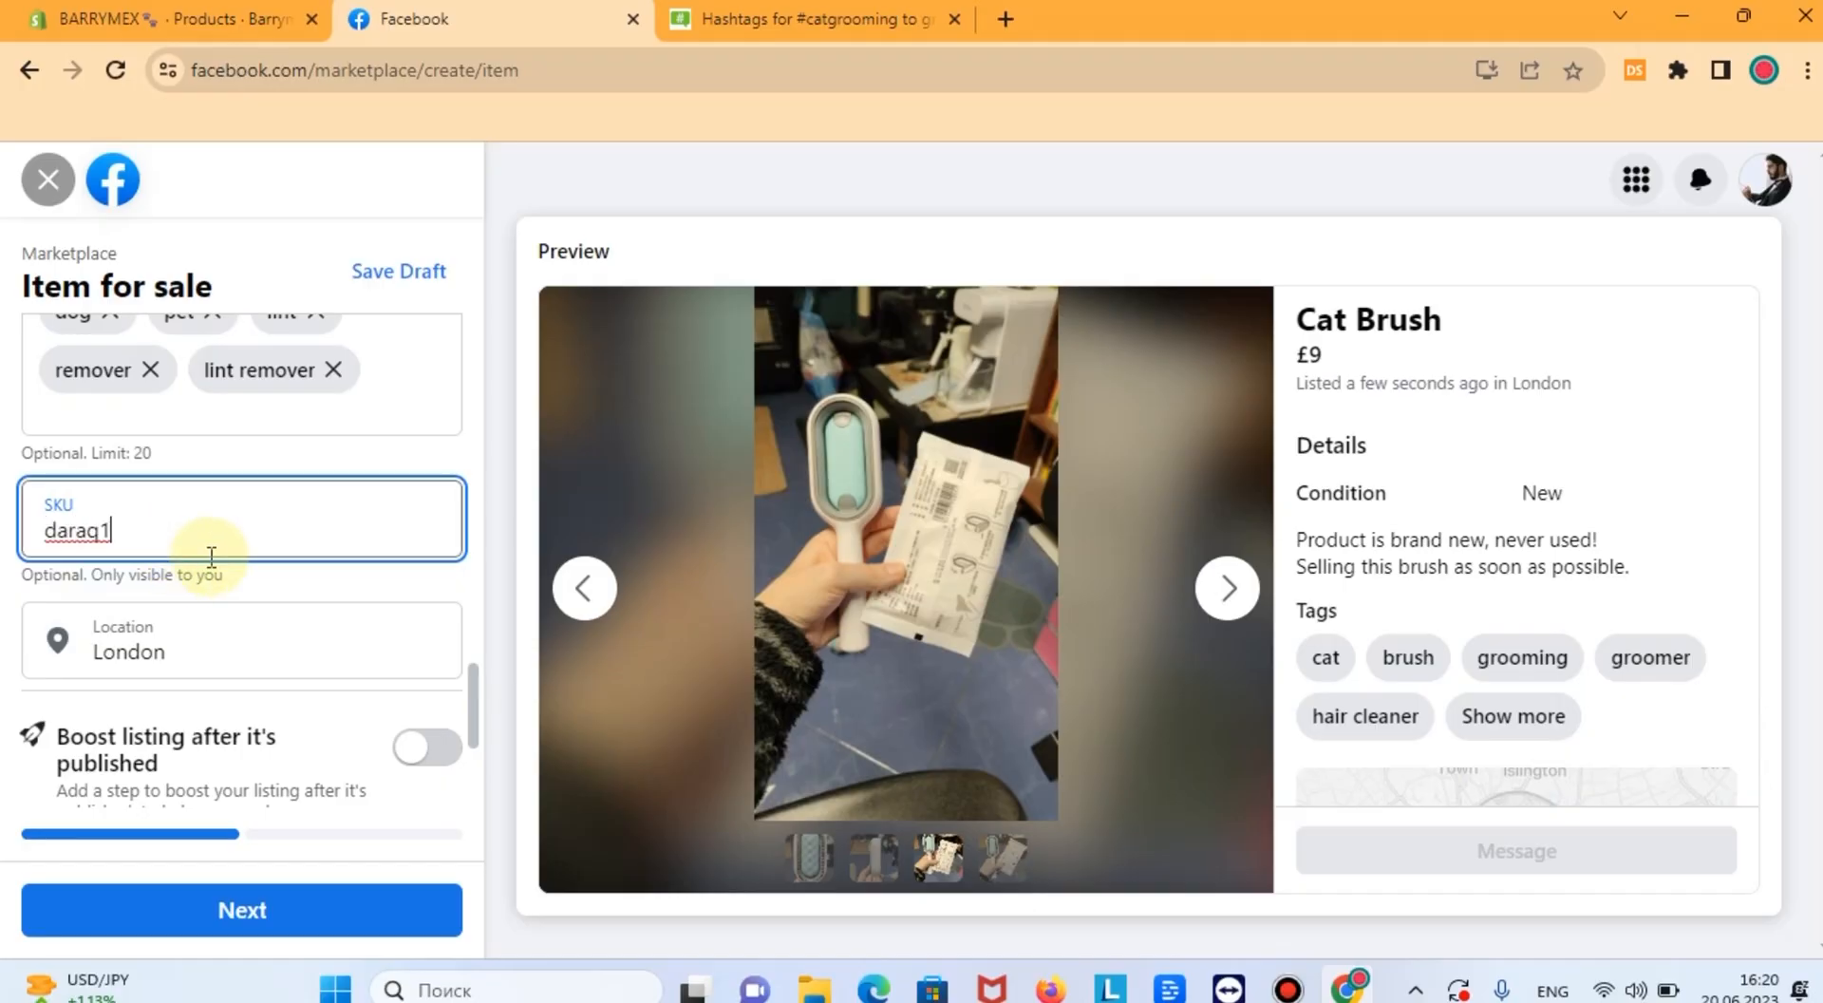
click(255, 586)
Step: Review the Item for sale form, leaving Boost listing and Hide from friends off
scroll(254, 589, down, 3)
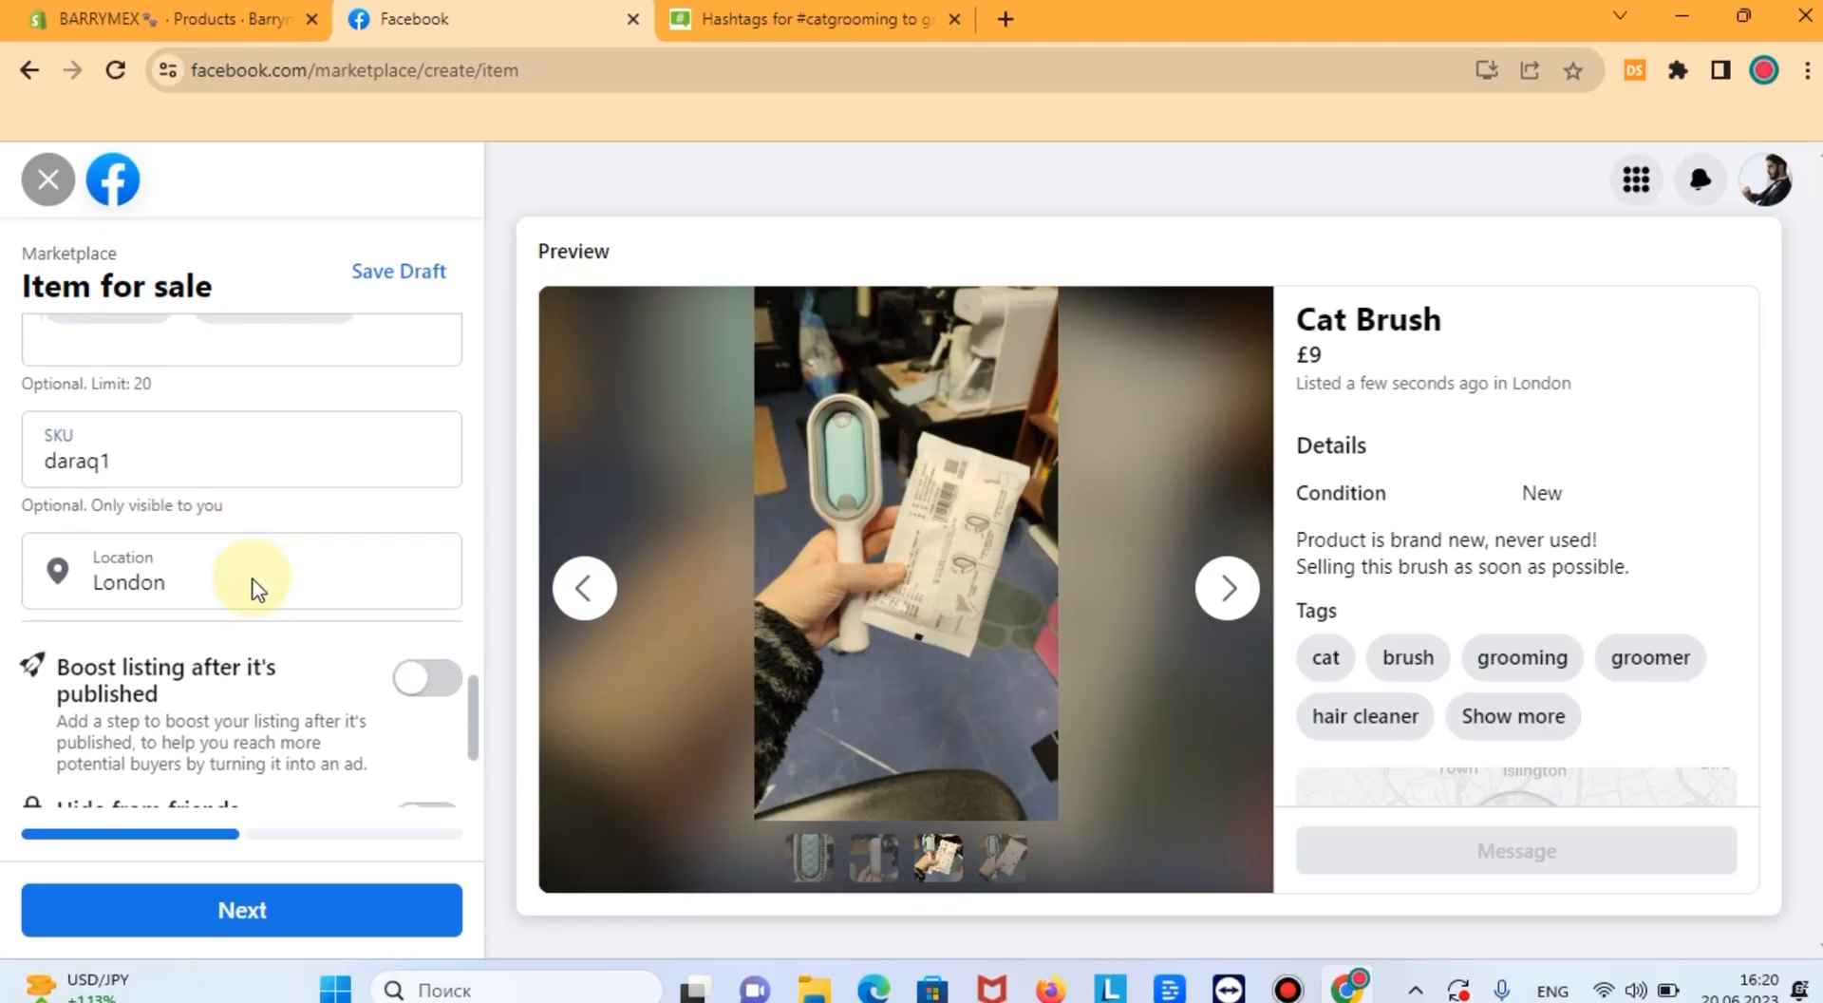
scroll(254, 589, up, 4)
scroll(254, 589, up, 6)
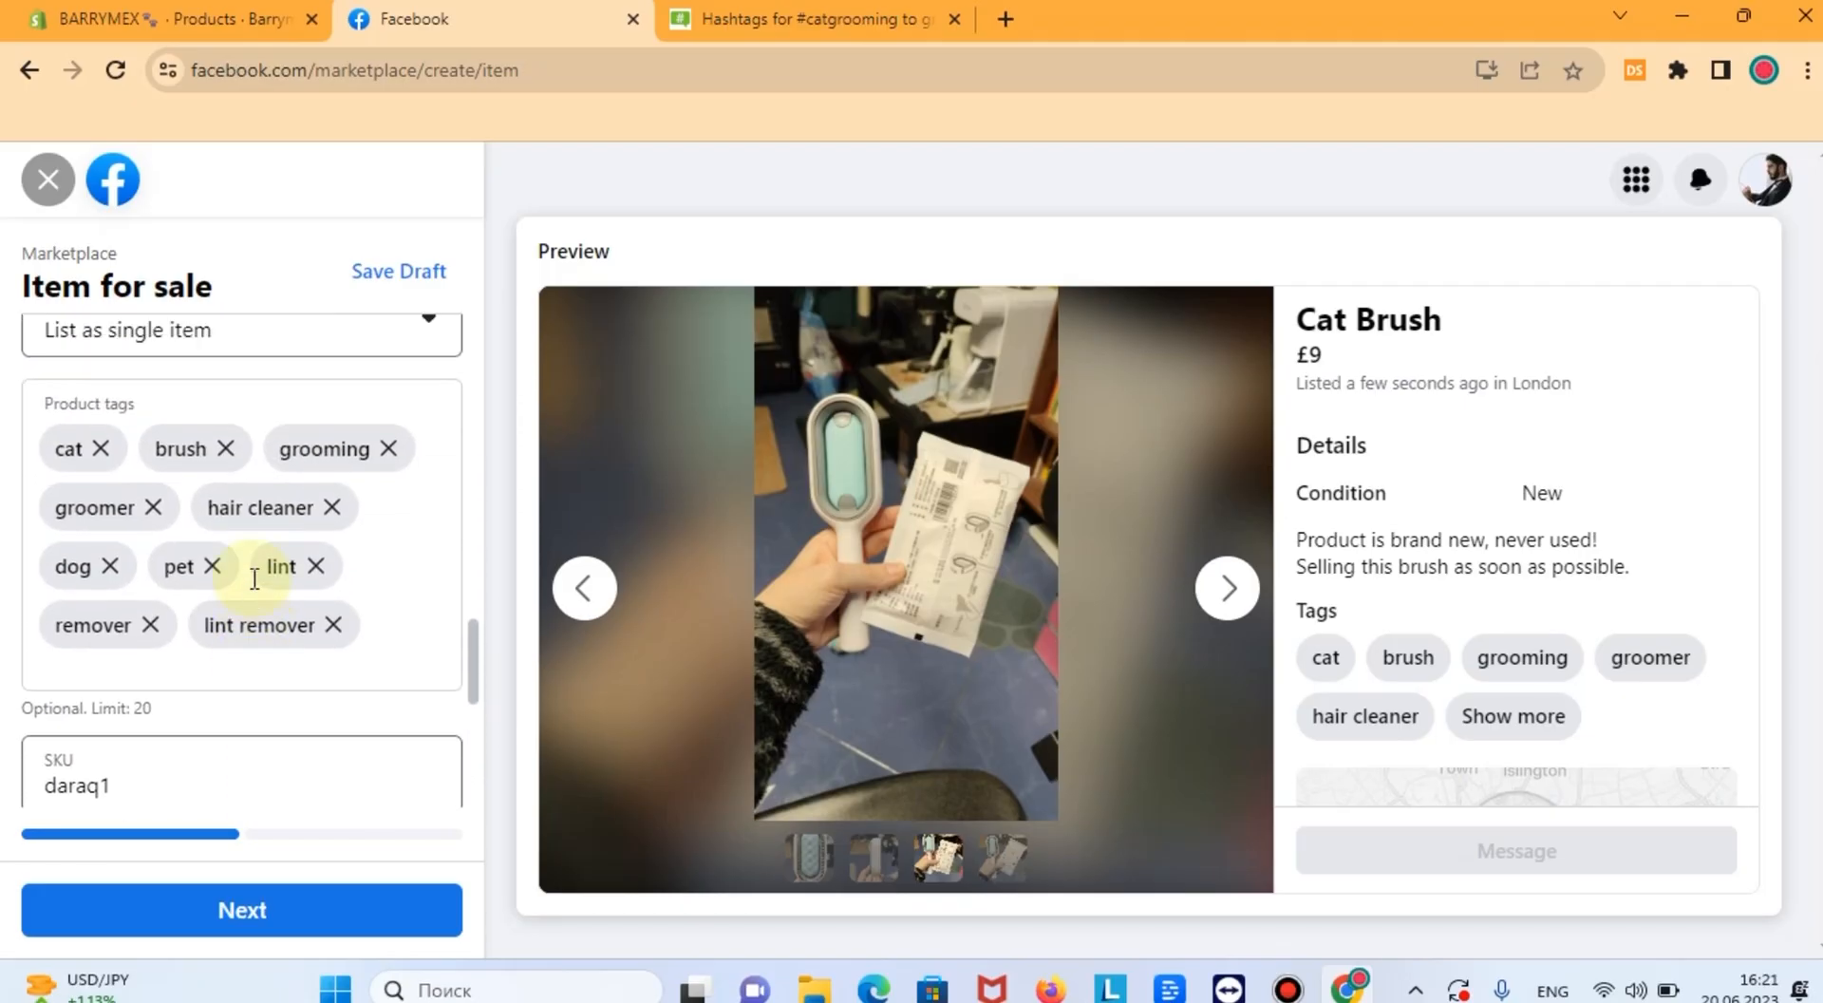
scroll(253, 580, up, 1)
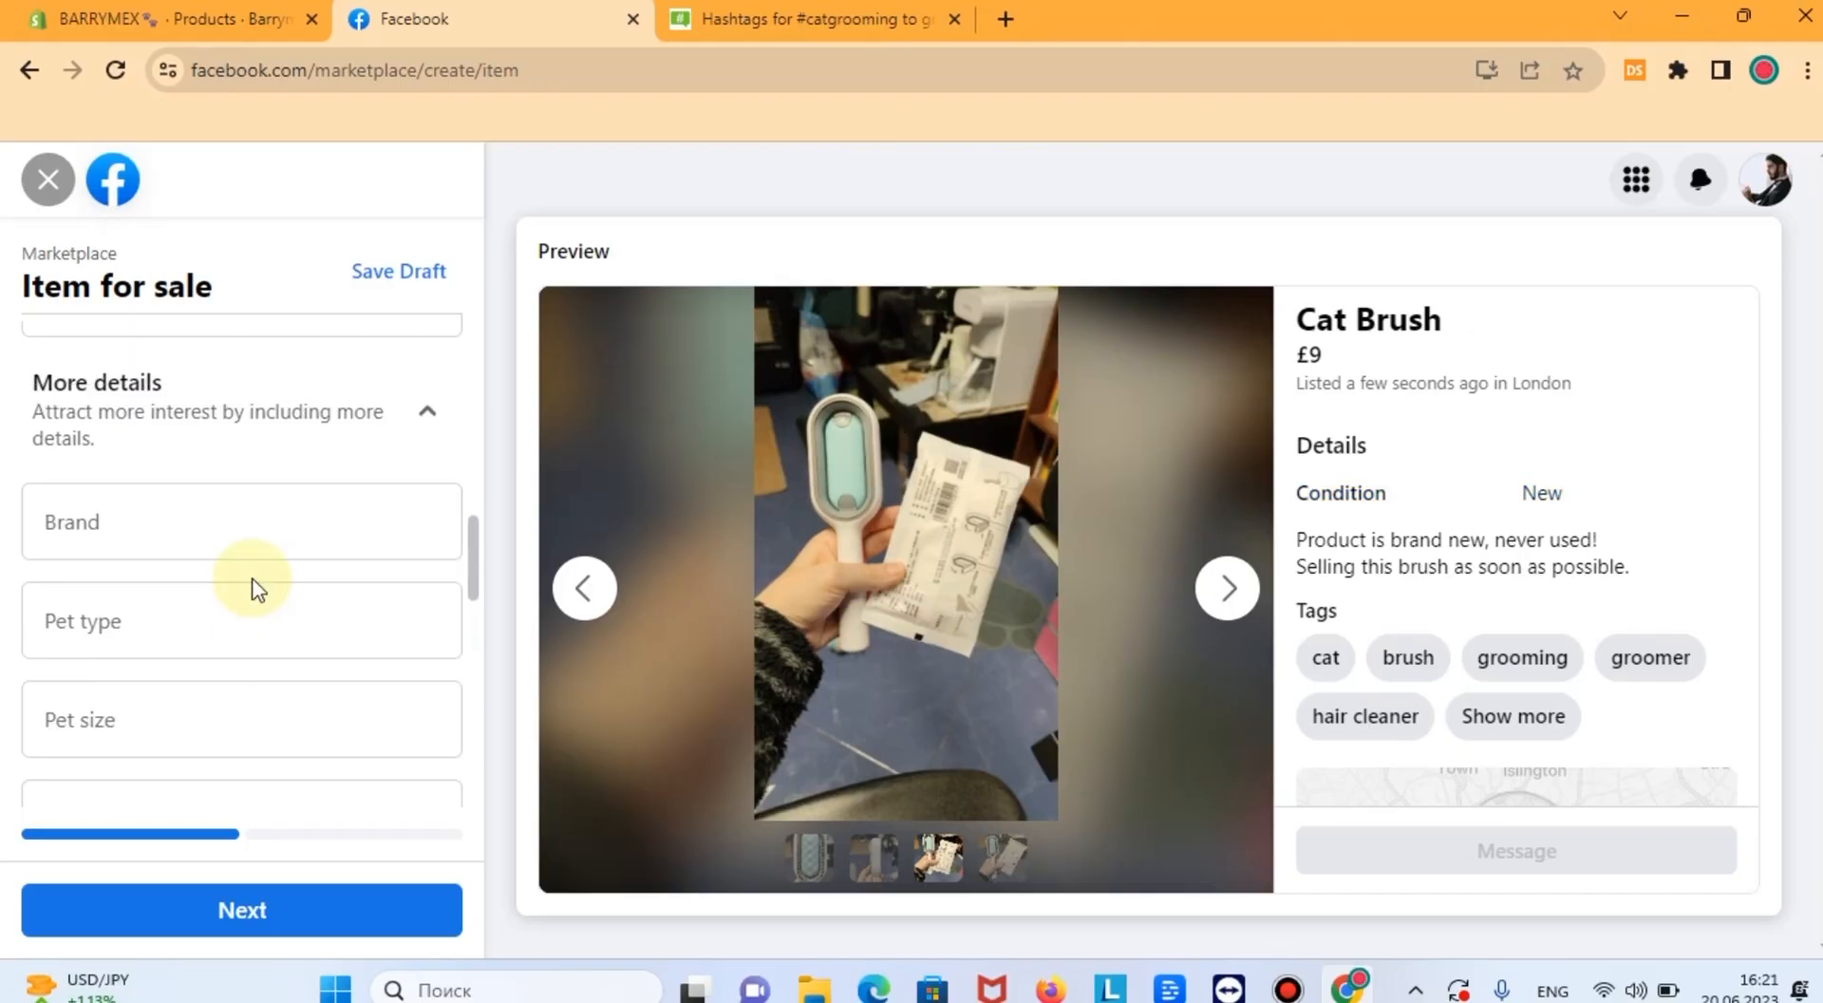
scroll(253, 584, down, 2)
scroll(252, 575, up, 1)
scroll(200, 474, up, 2)
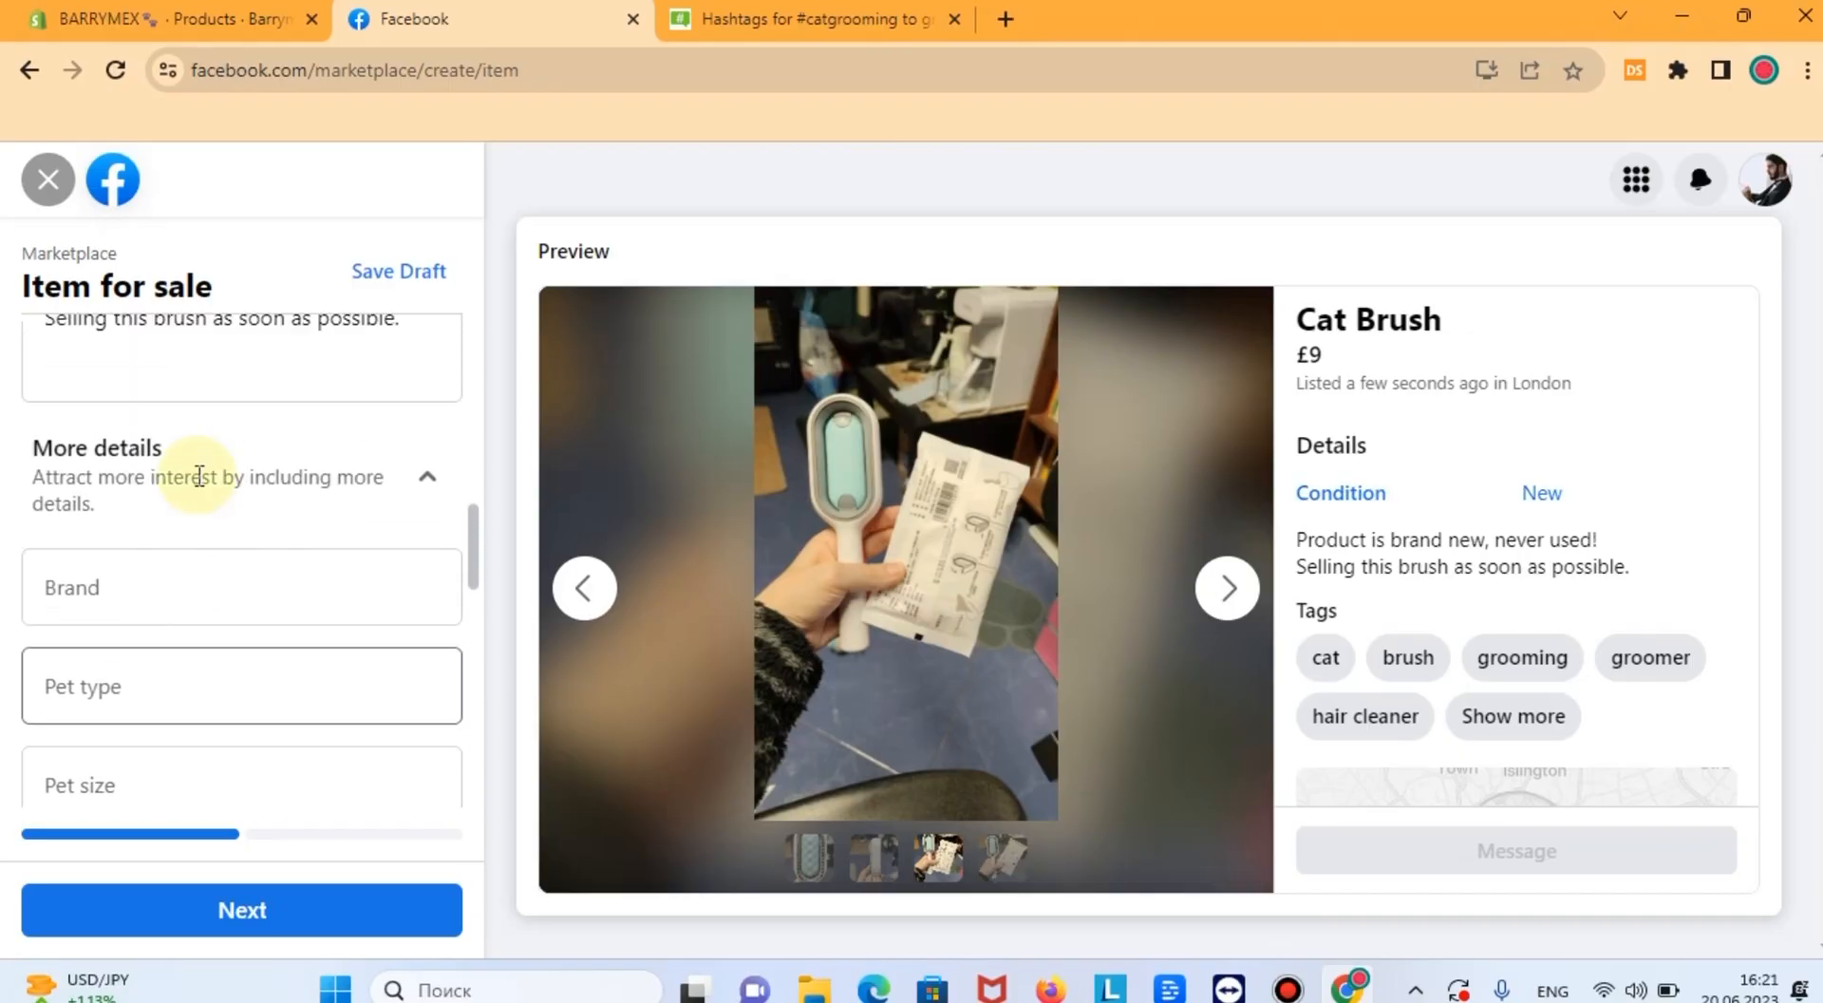
click(397, 492)
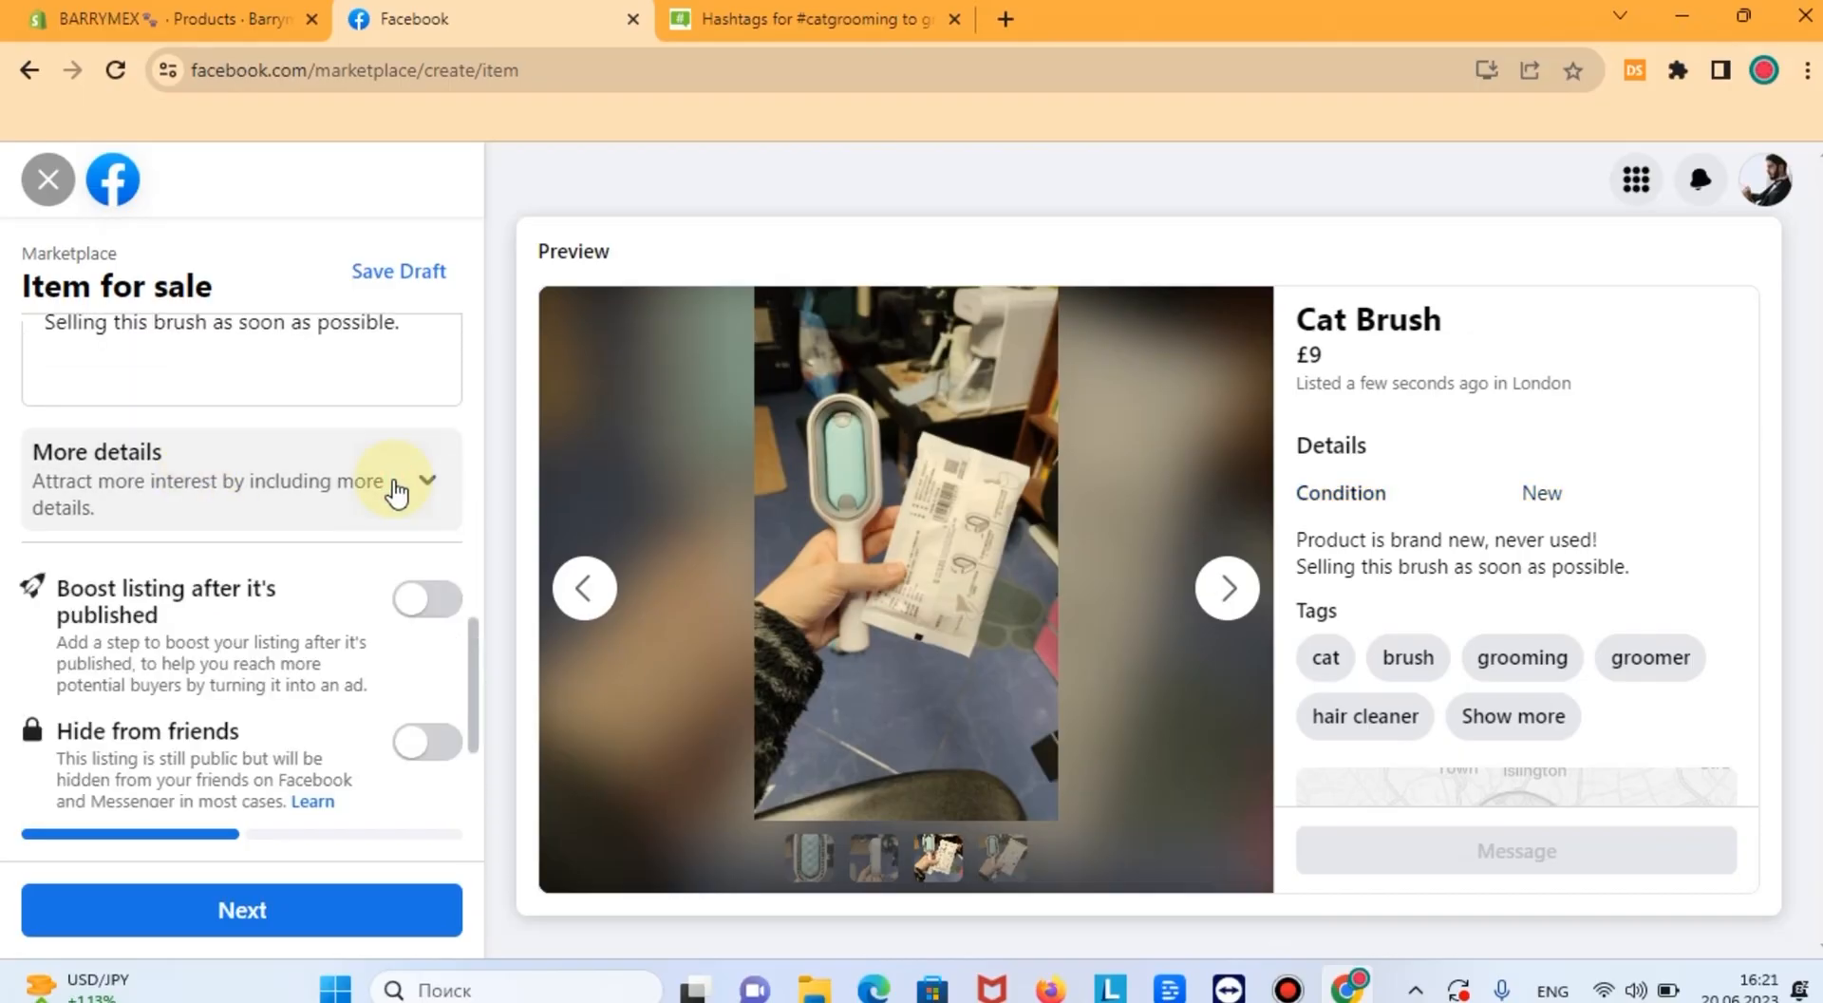
click(397, 493)
scroll(223, 532, up, 1)
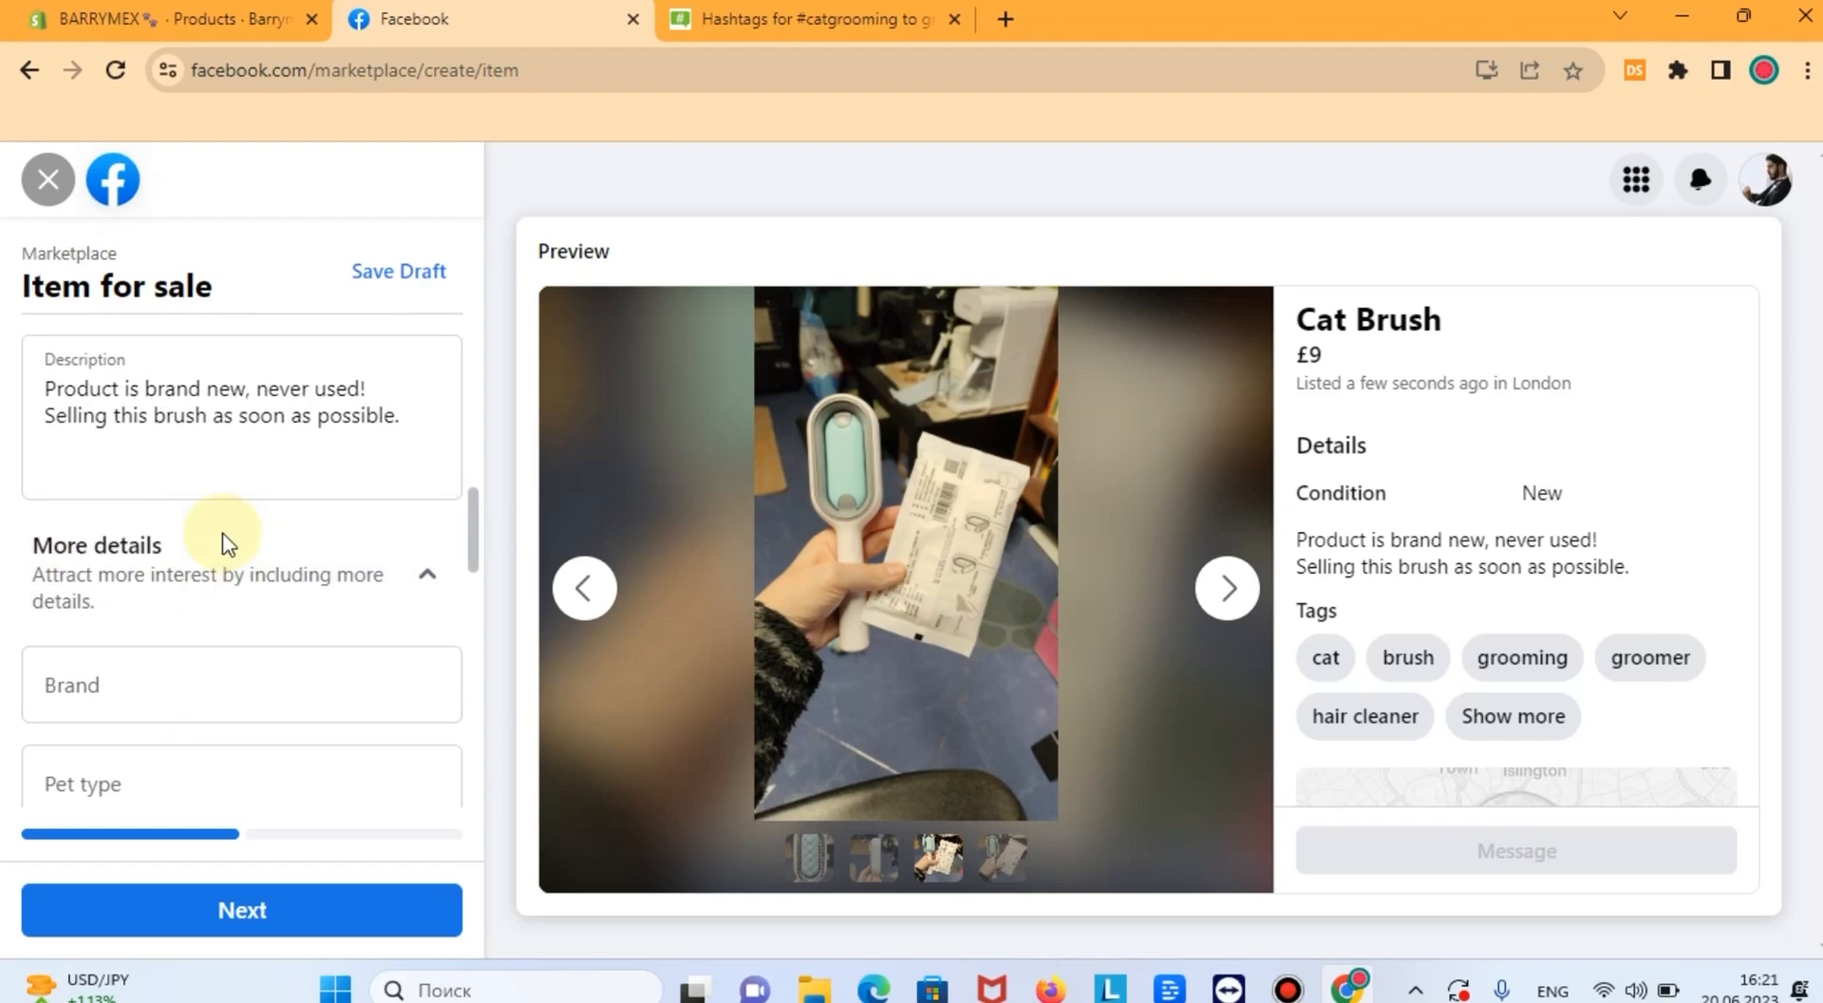
scroll(222, 532, up, 6)
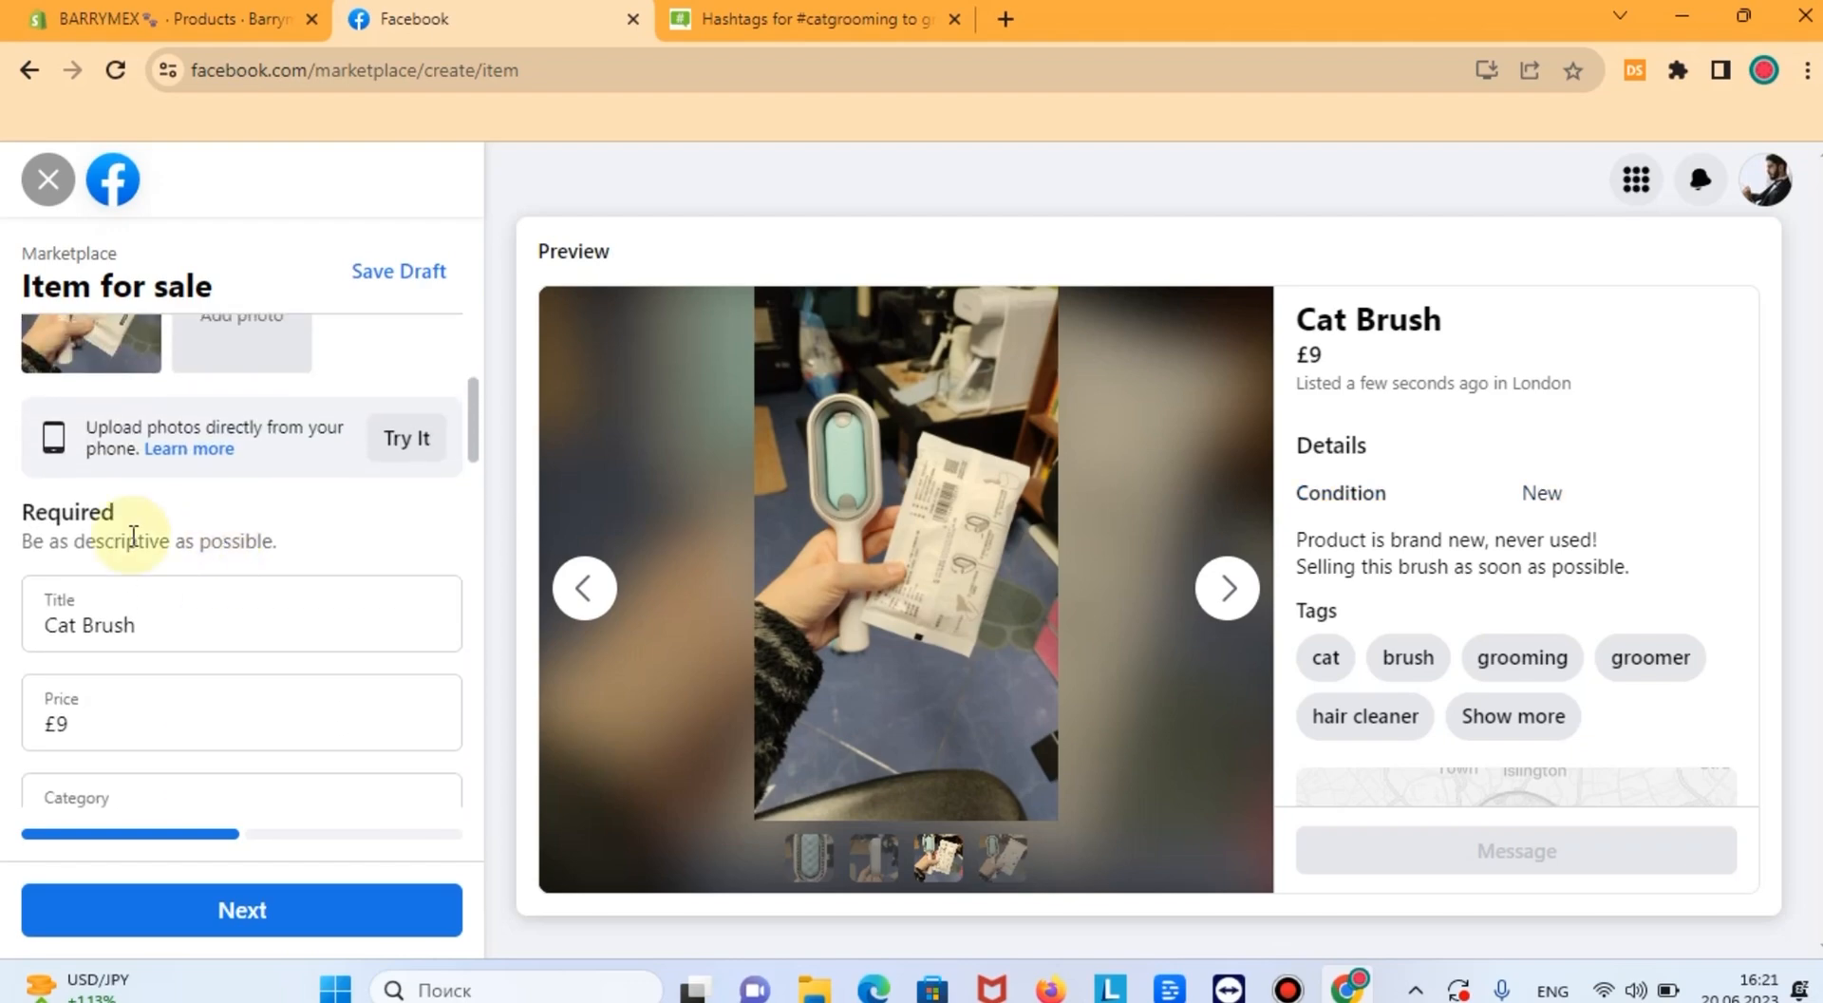
scroll(128, 518, down, 7)
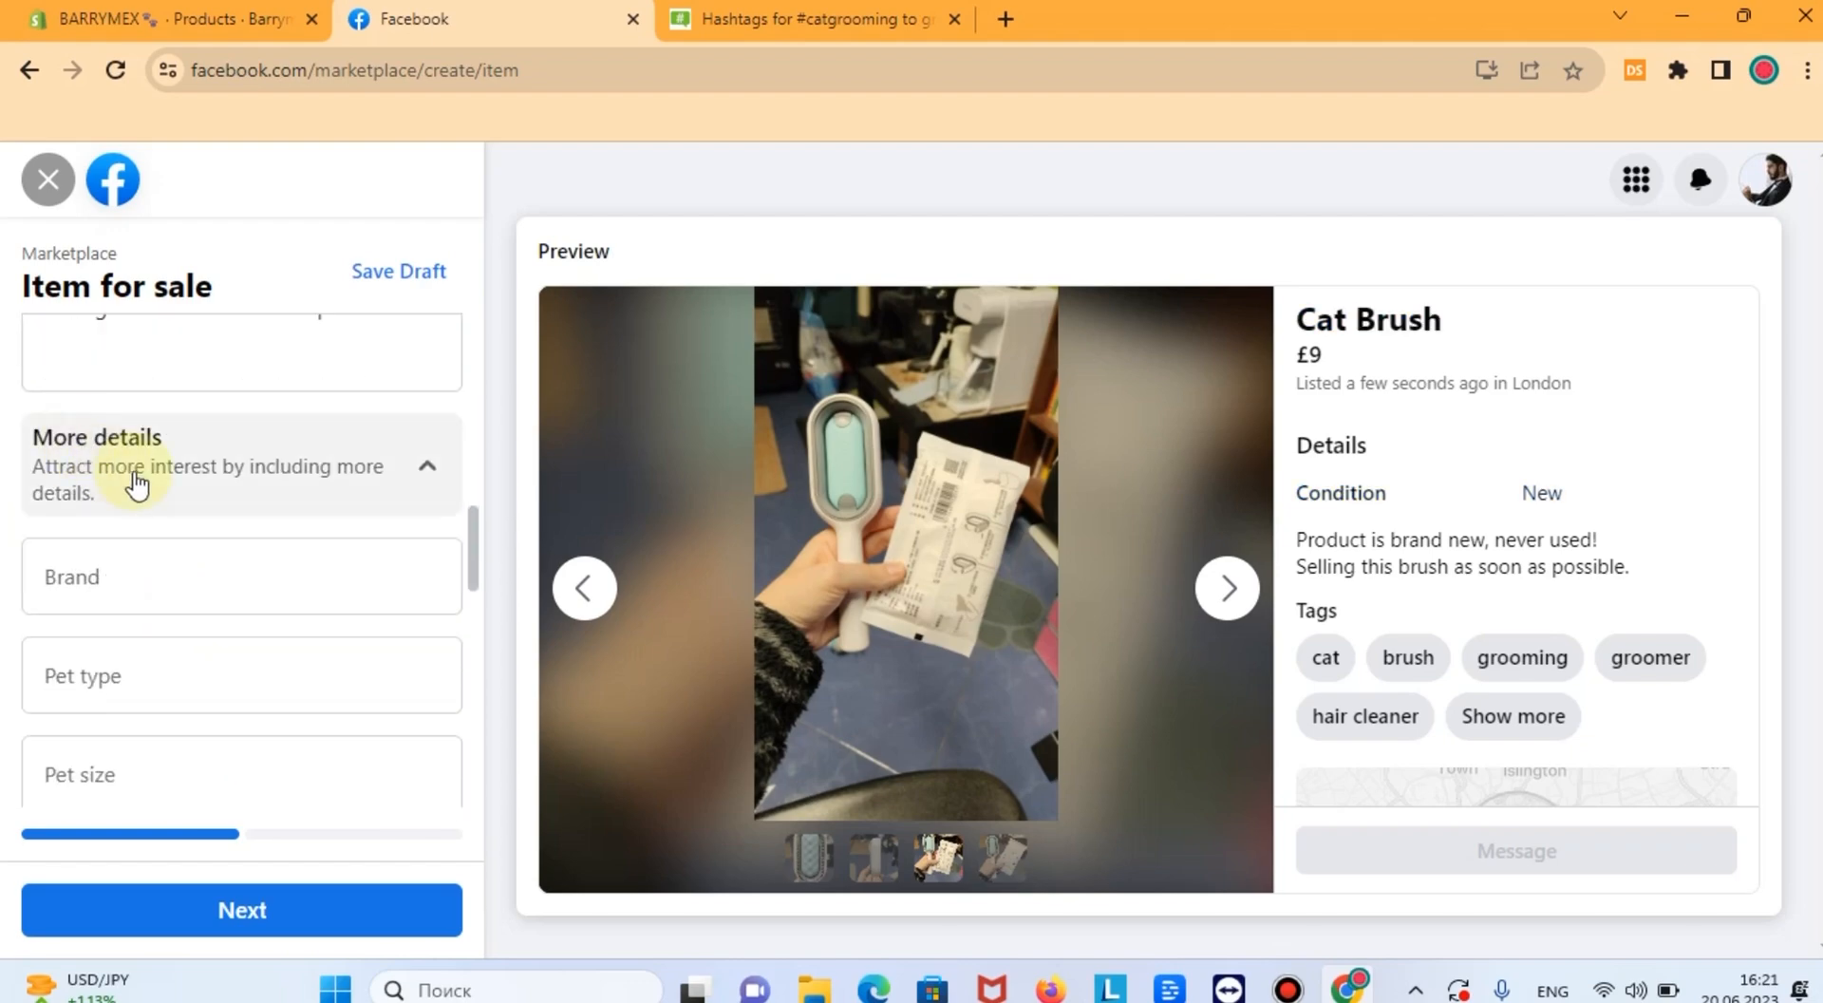
scroll(134, 481, up, 1)
scroll(195, 680, down, 2)
scroll(196, 664, down, 5)
scroll(198, 680, up, 8)
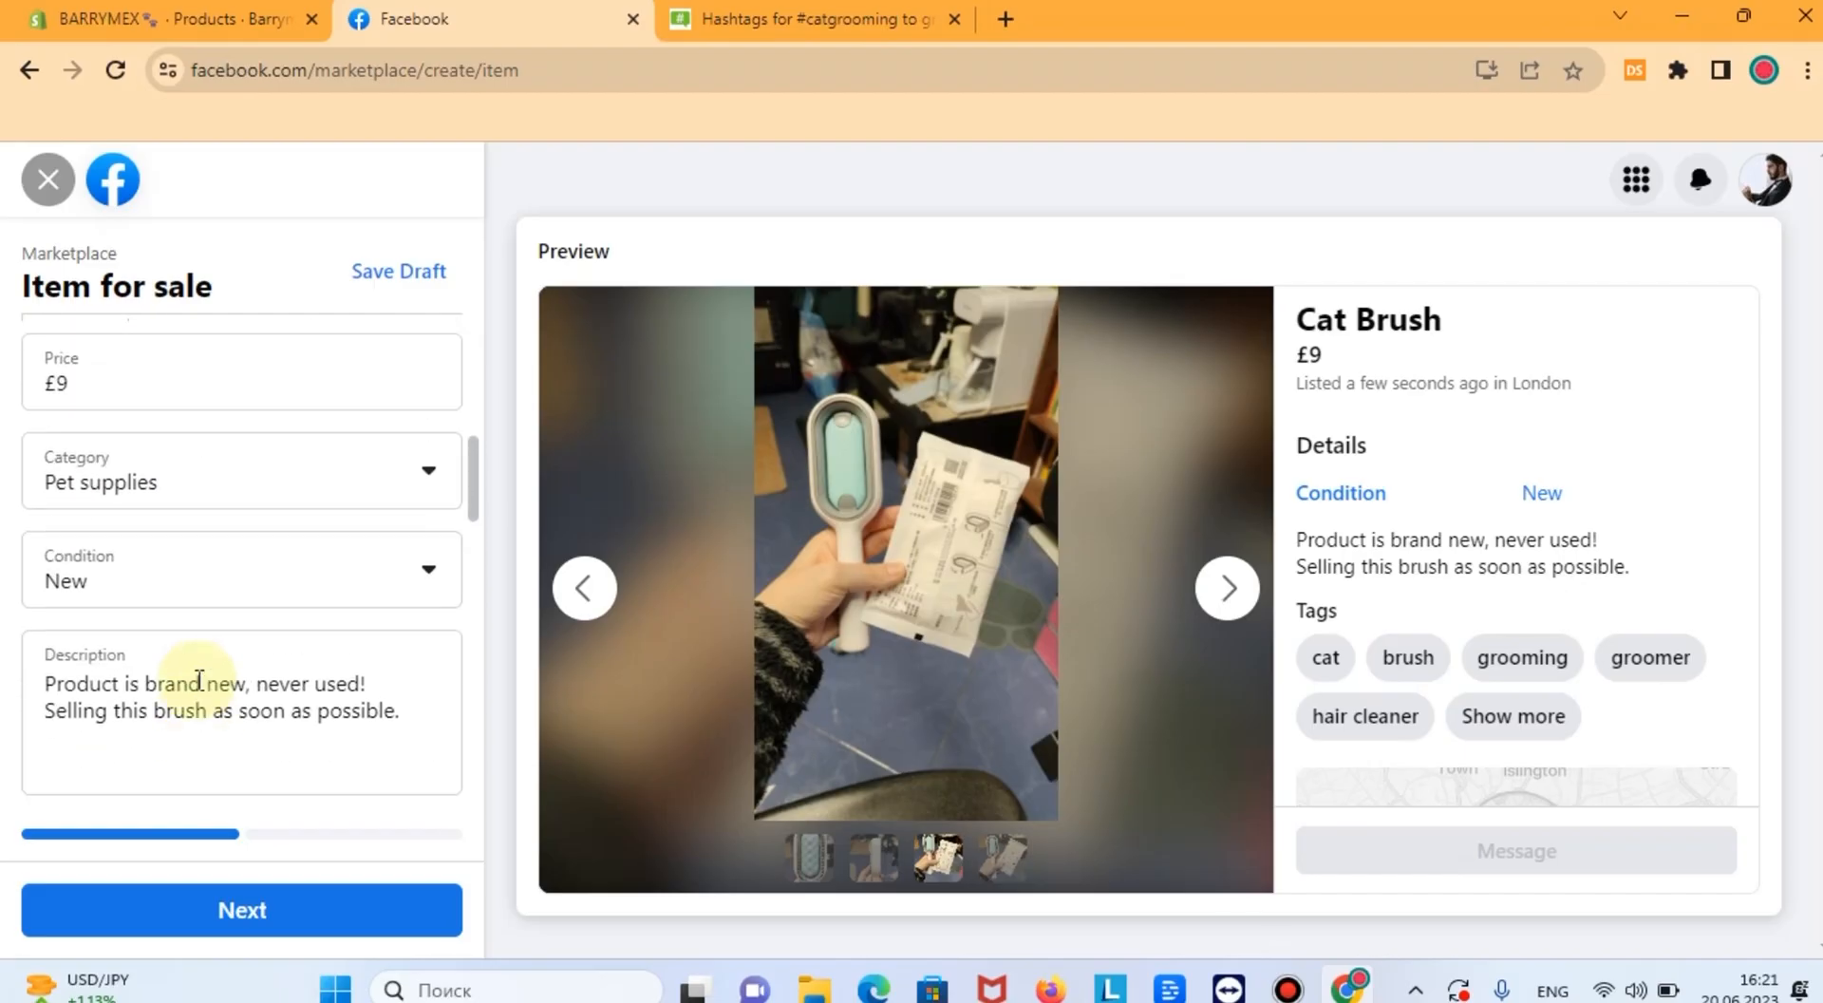
scroll(201, 685, up, 4)
scroll(196, 680, down, 14)
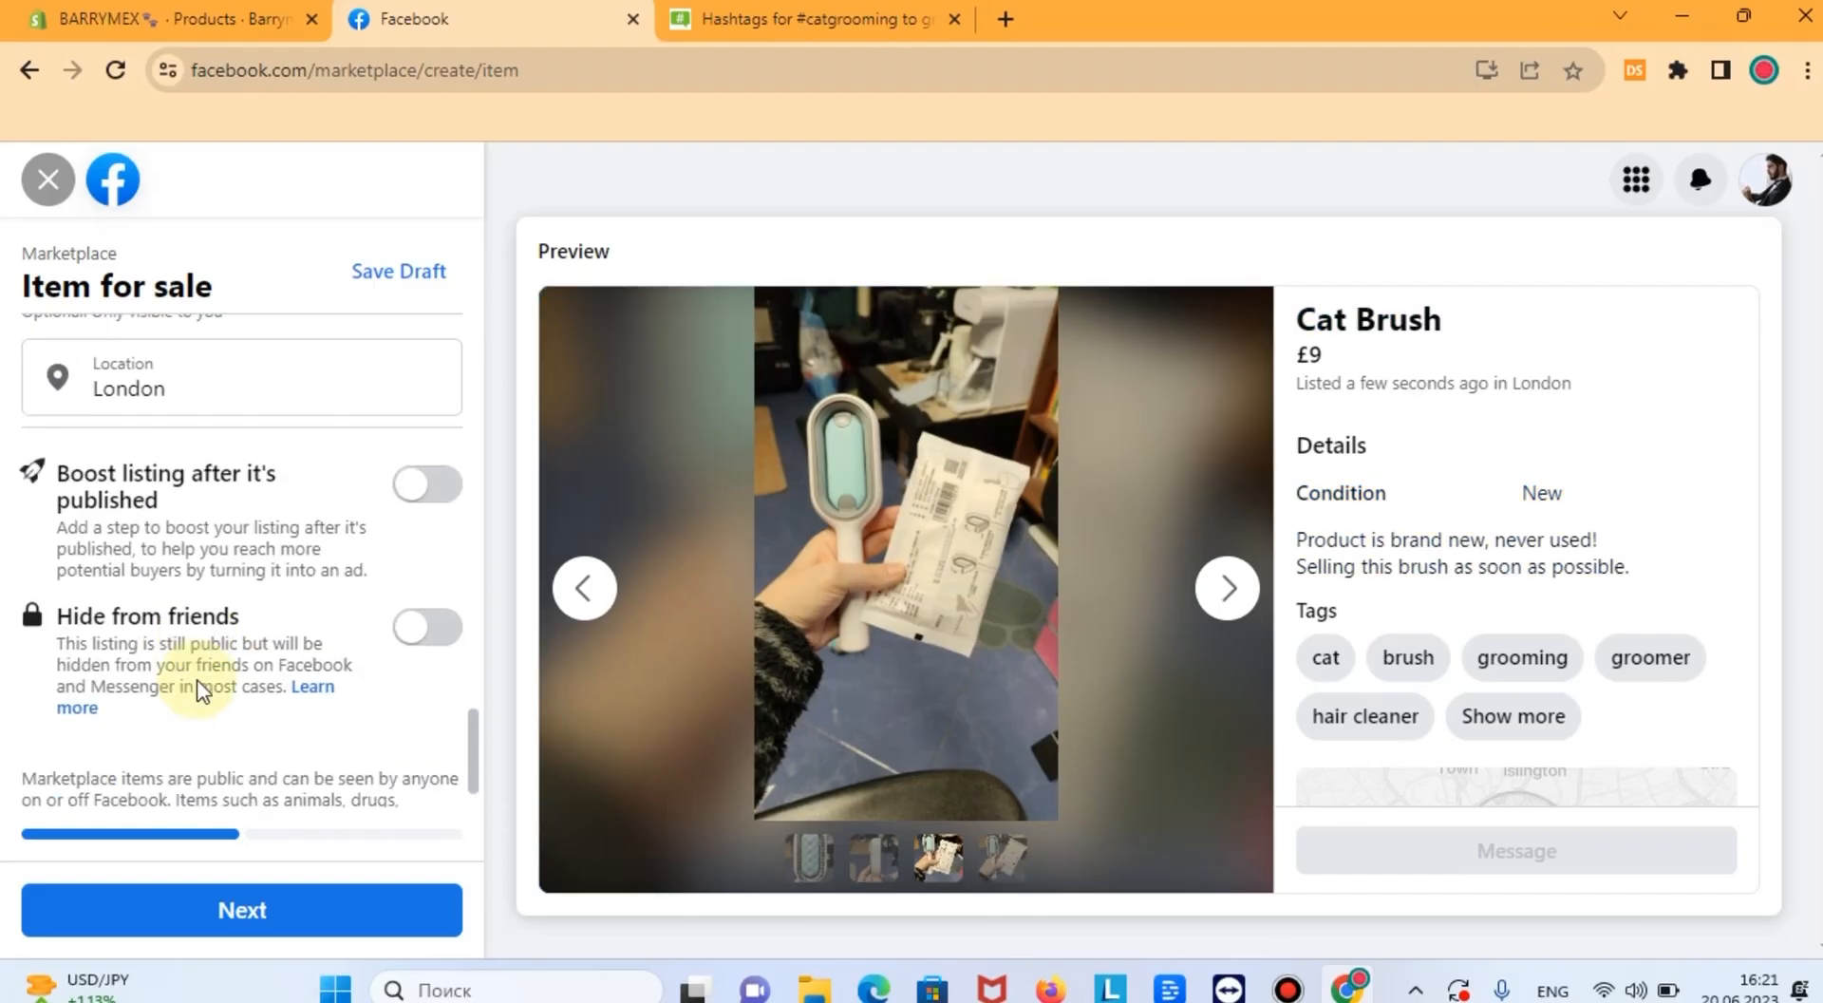
scroll(197, 688, up, 2)
scroll(142, 617, down, 1)
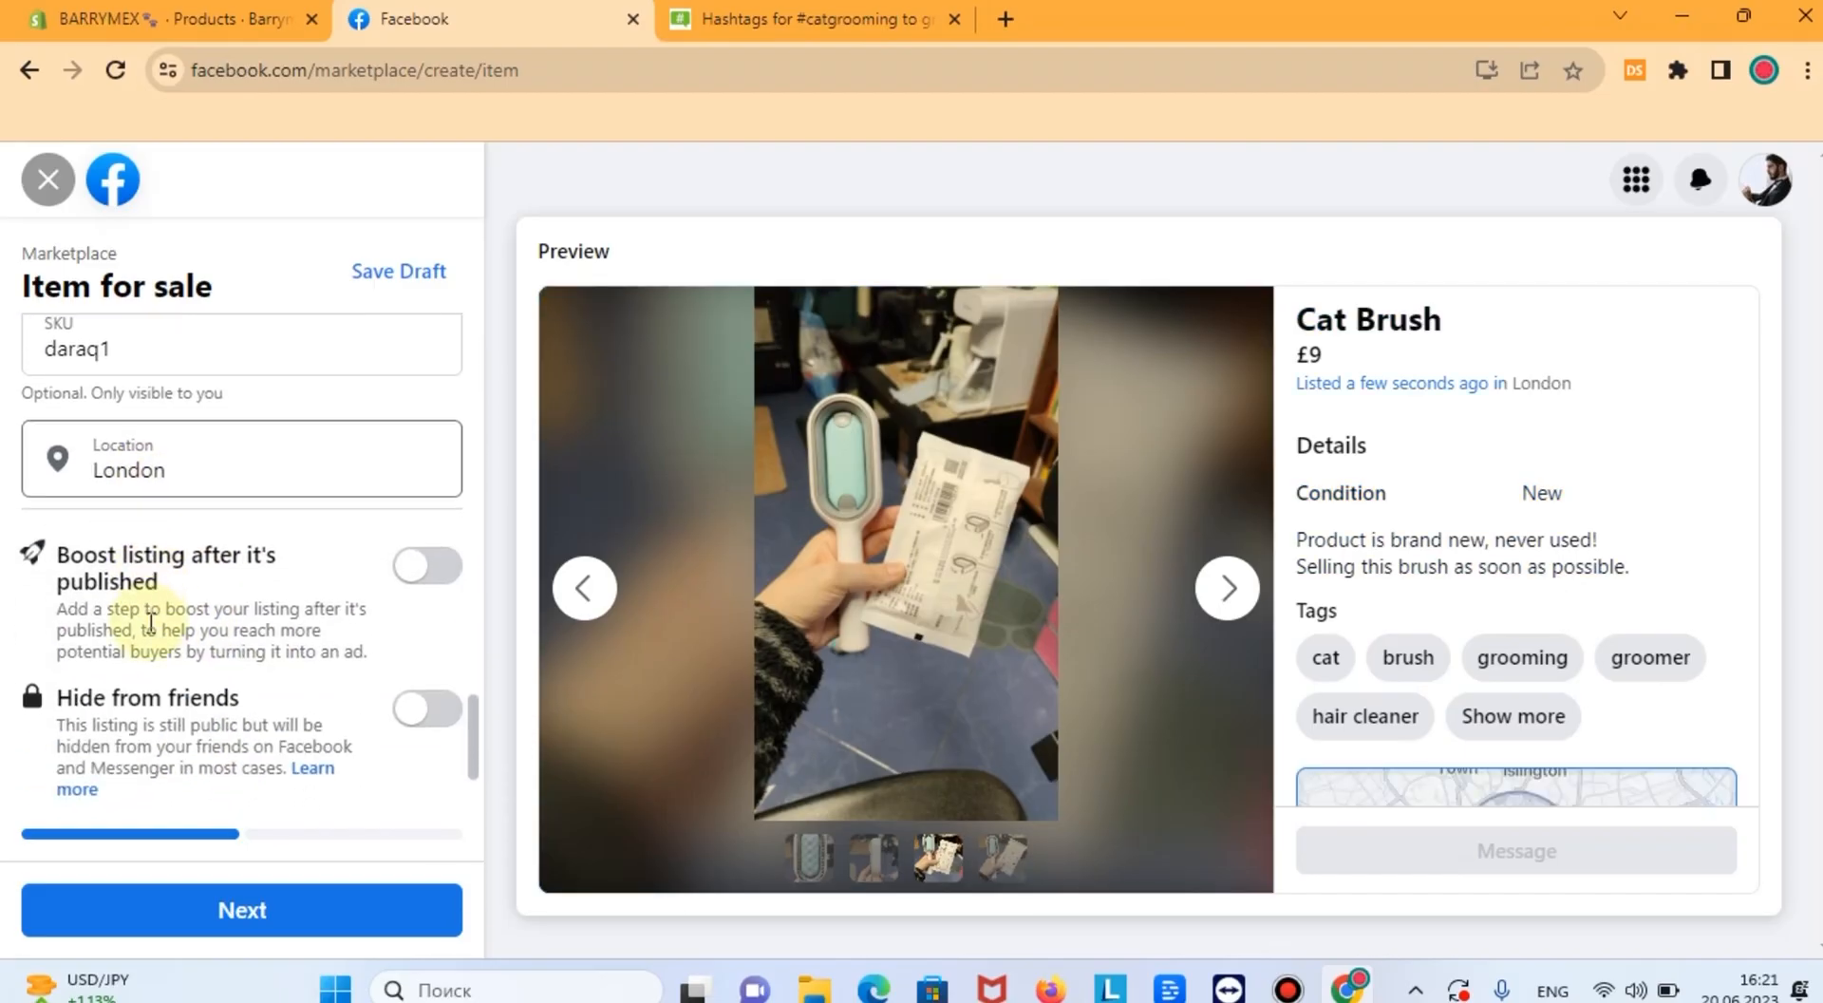
scroll(150, 622, down, 1)
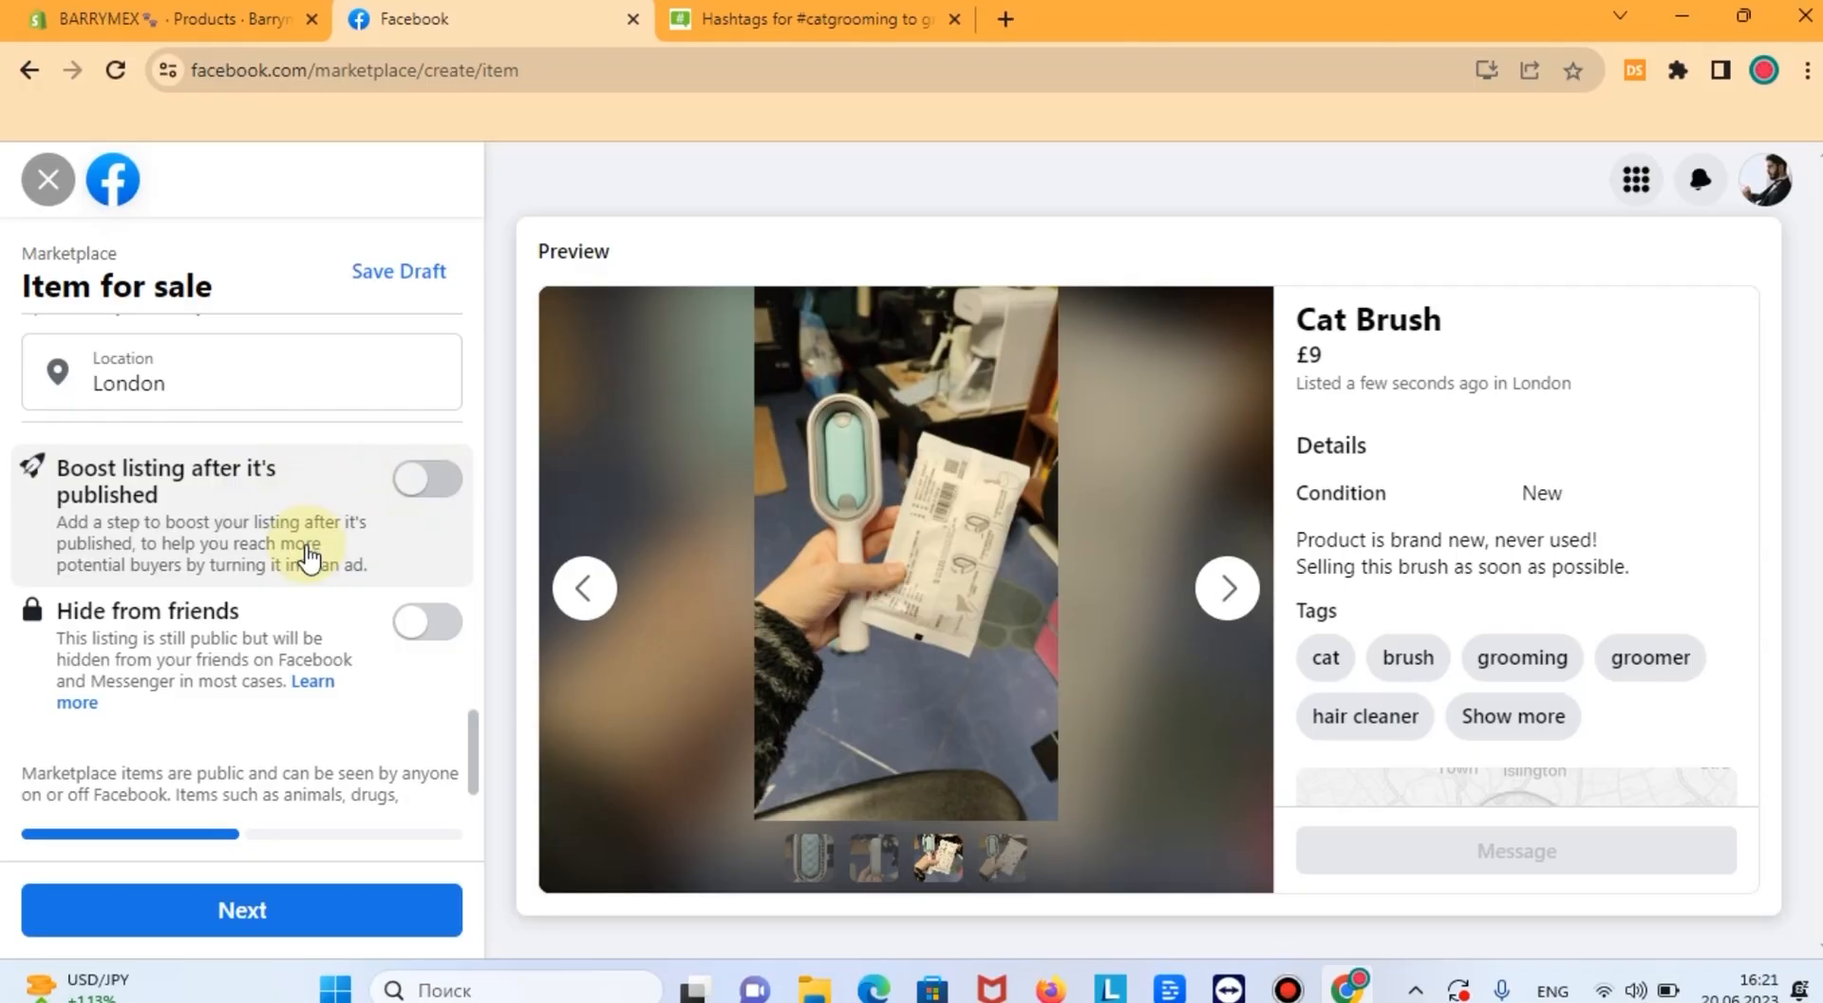
scroll(271, 538, down, 1)
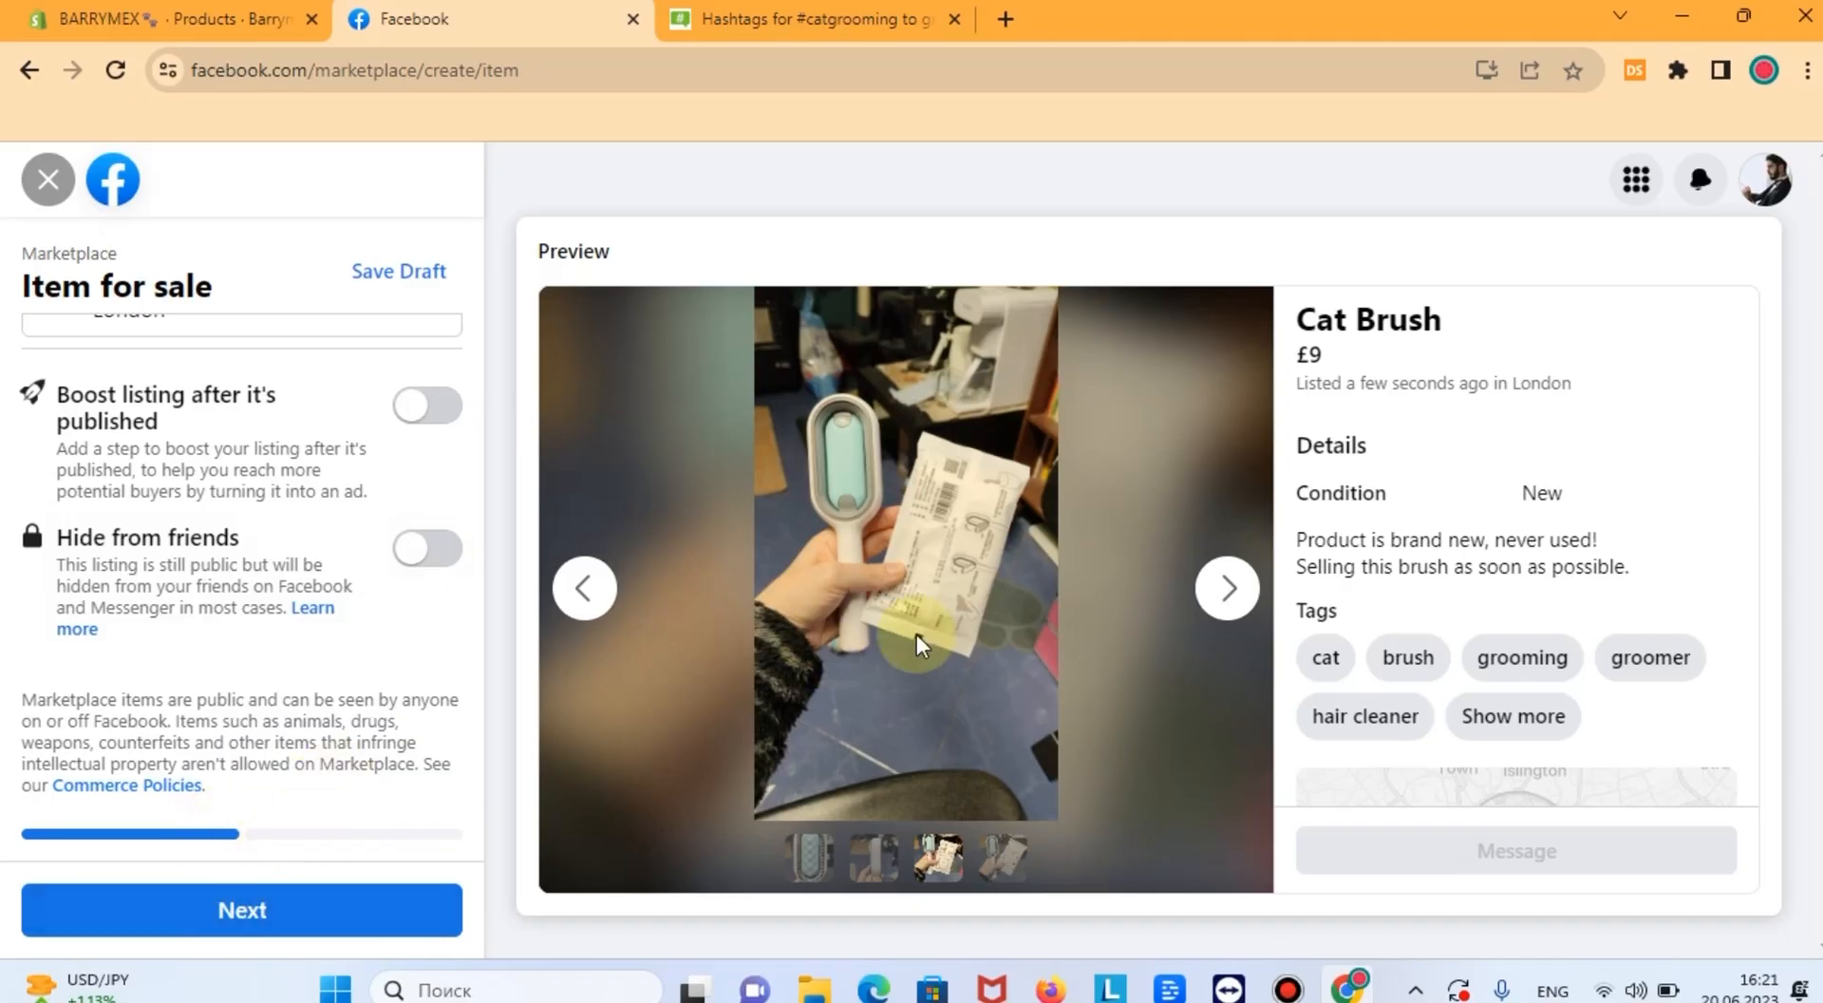
scroll(1656, 599, down, 5)
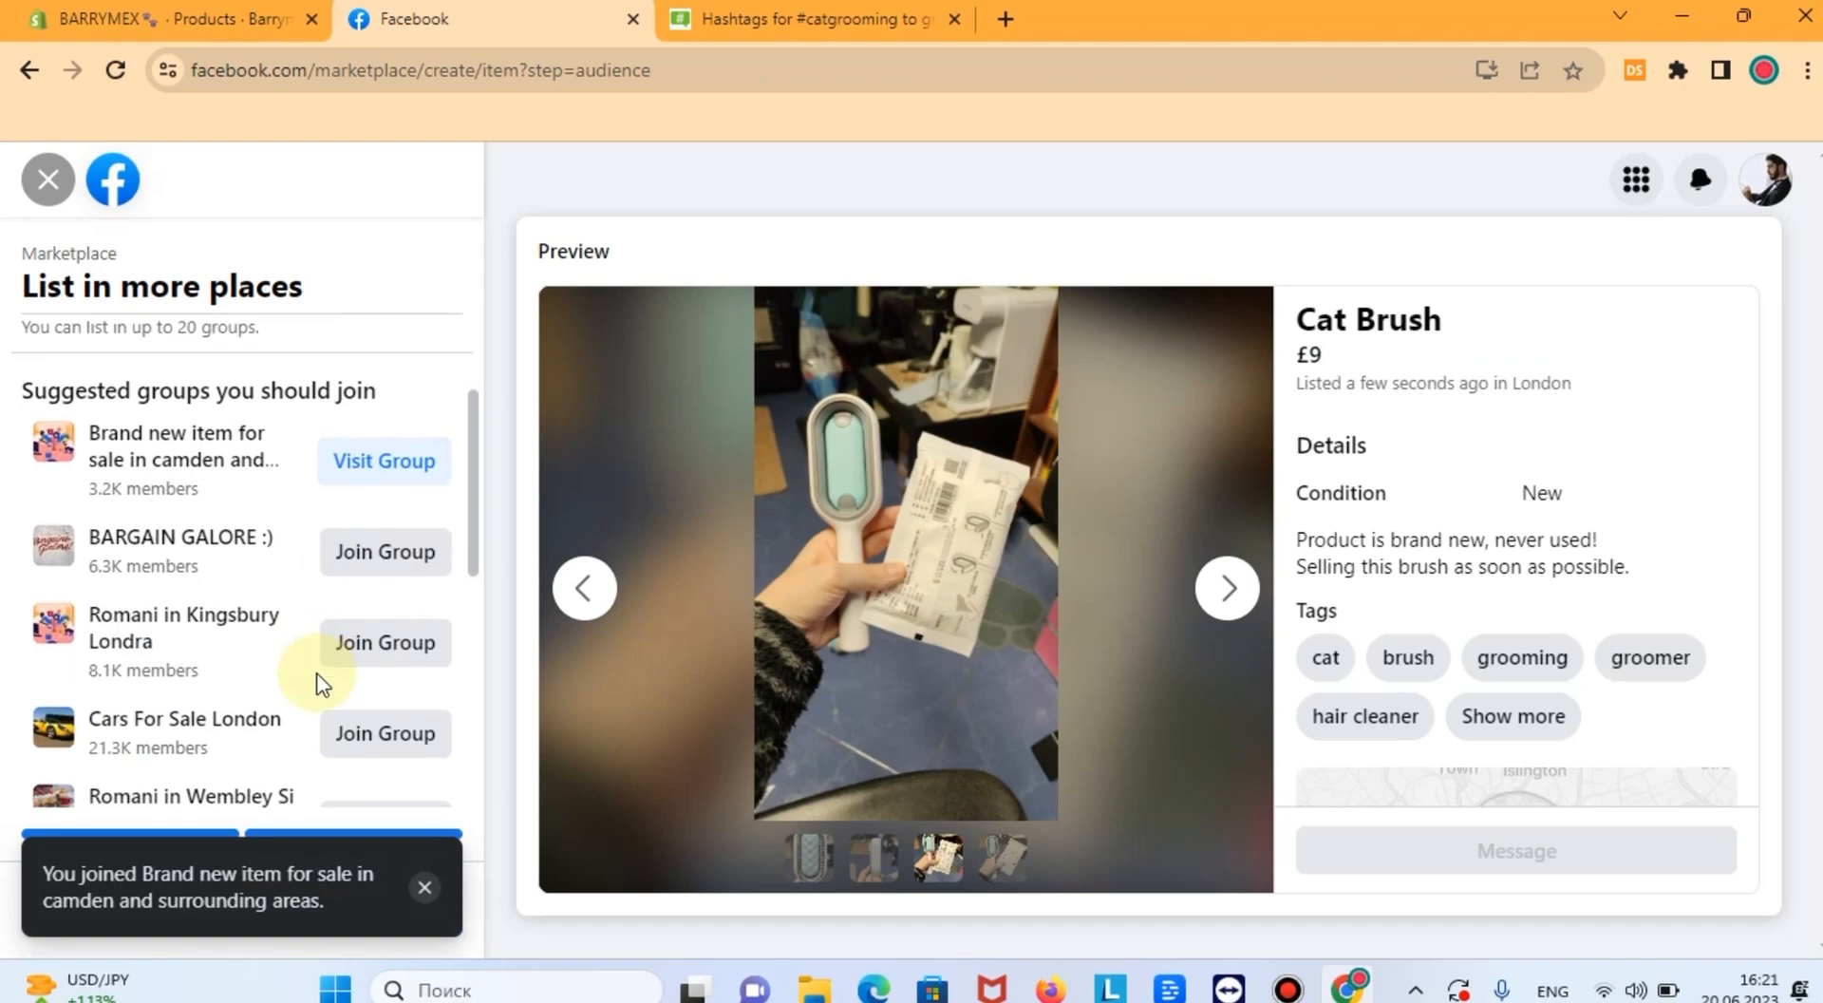
Step: Look over the groups on 'List in more places' and publish the Cat Brush listing
scroll(317, 634, down, 2)
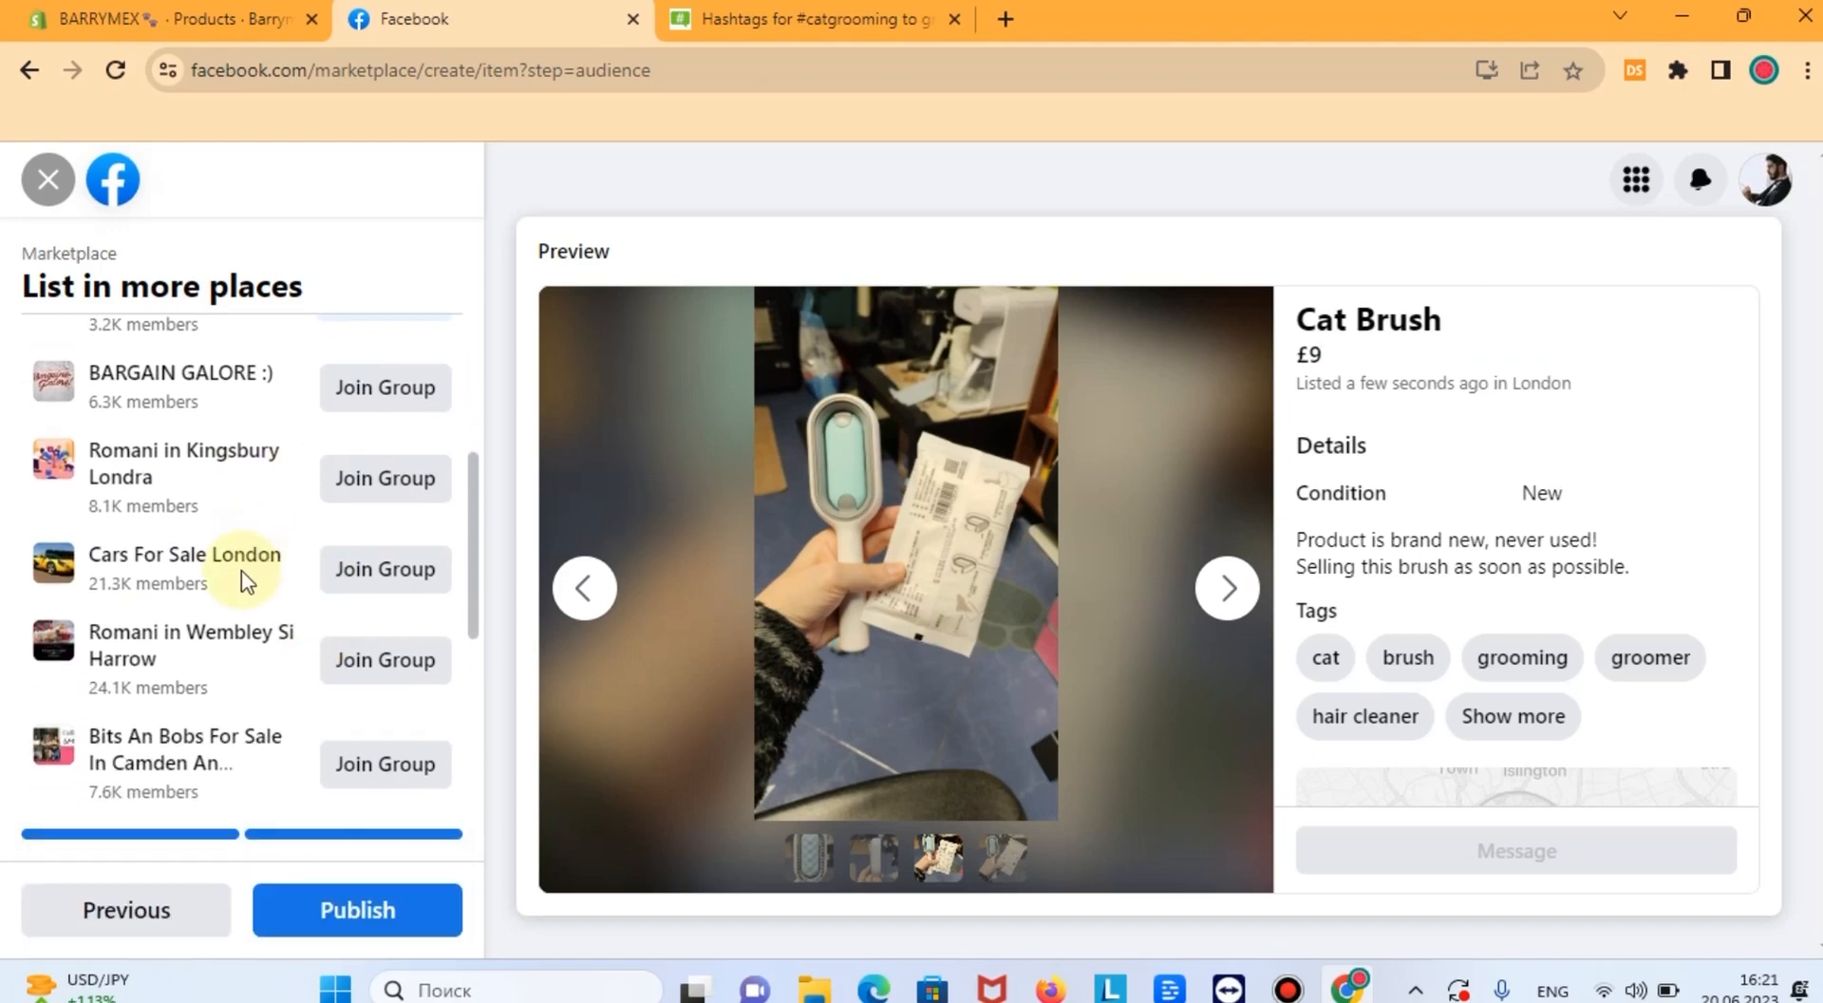
scroll(237, 560, down, 2)
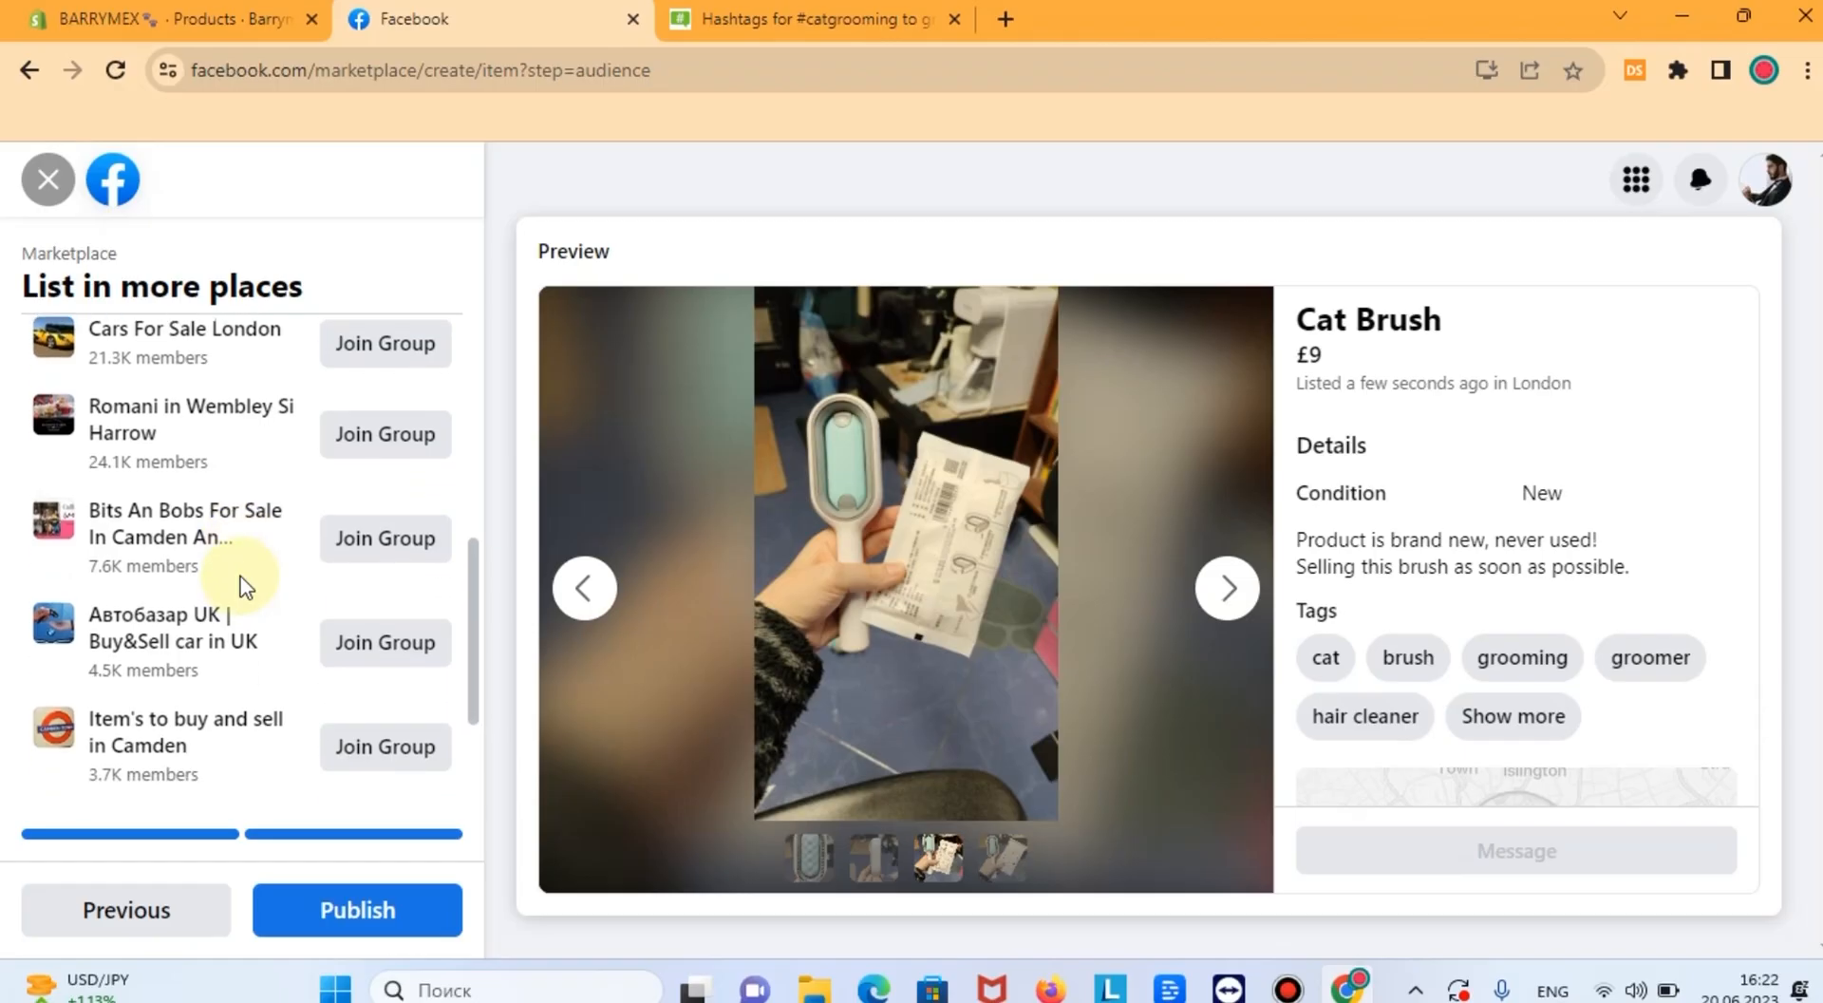
scroll(238, 581, up, 5)
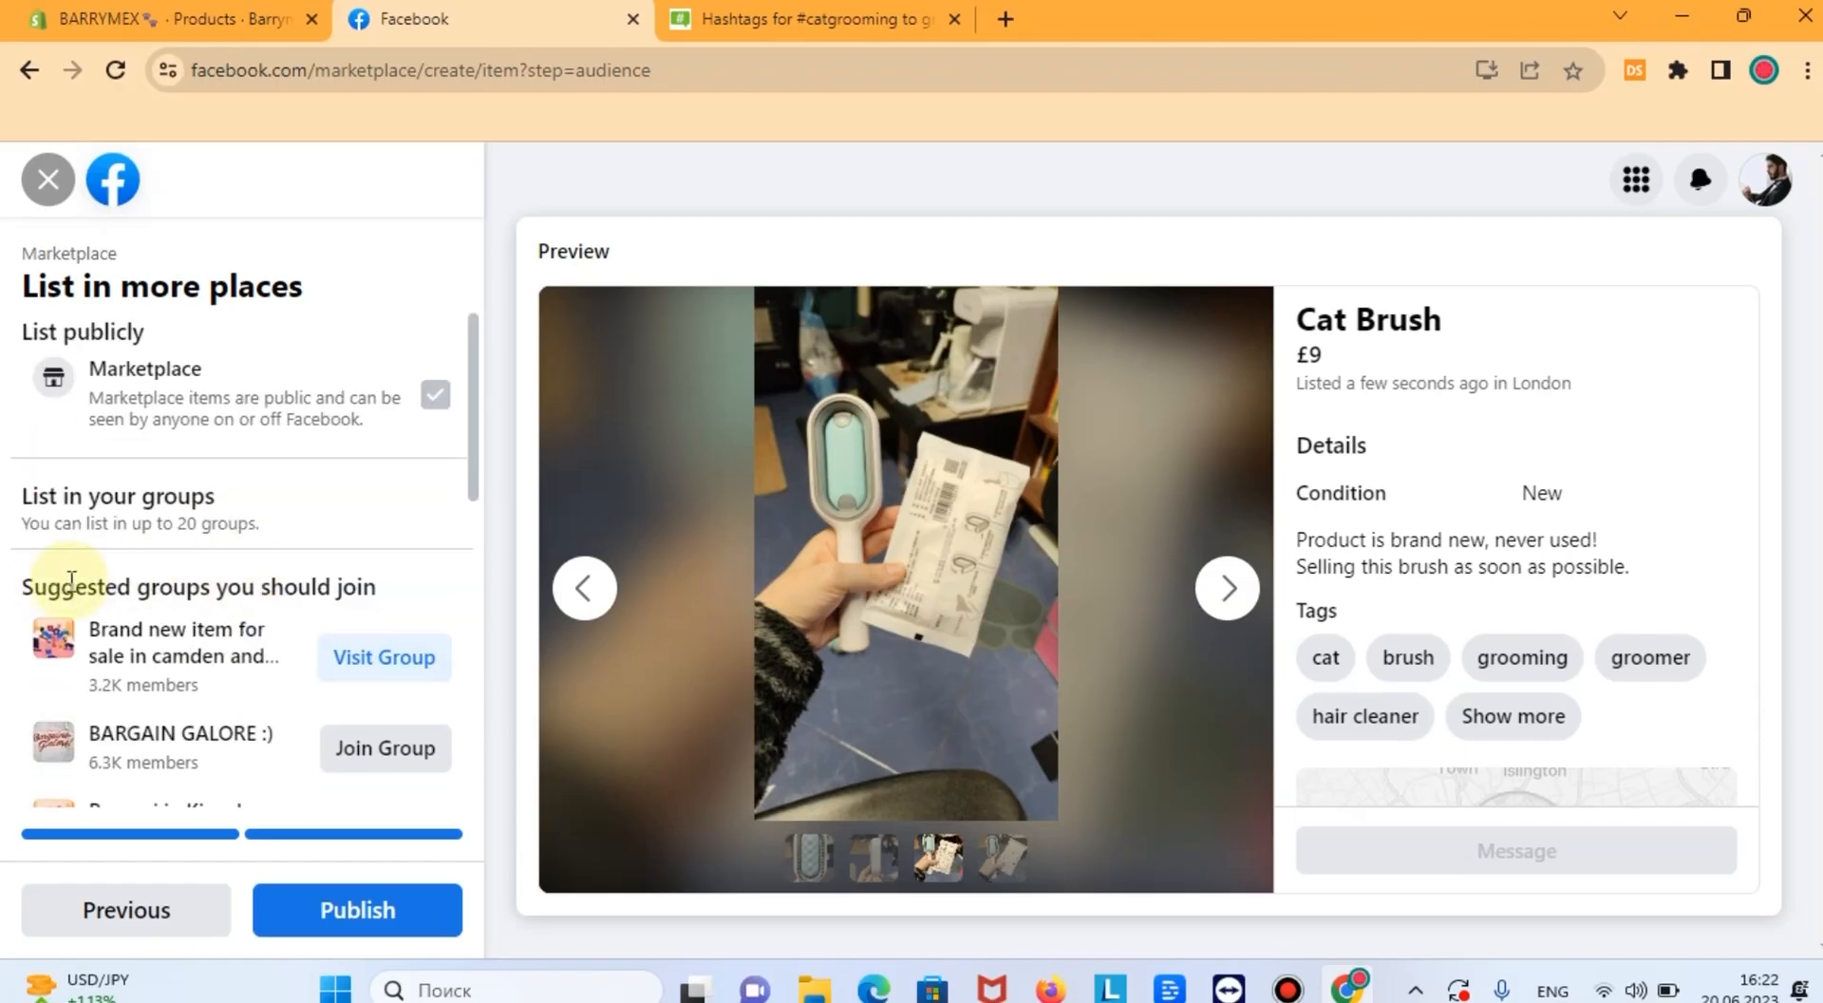
scroll(204, 704, down, 1)
scroll(204, 705, down, 6)
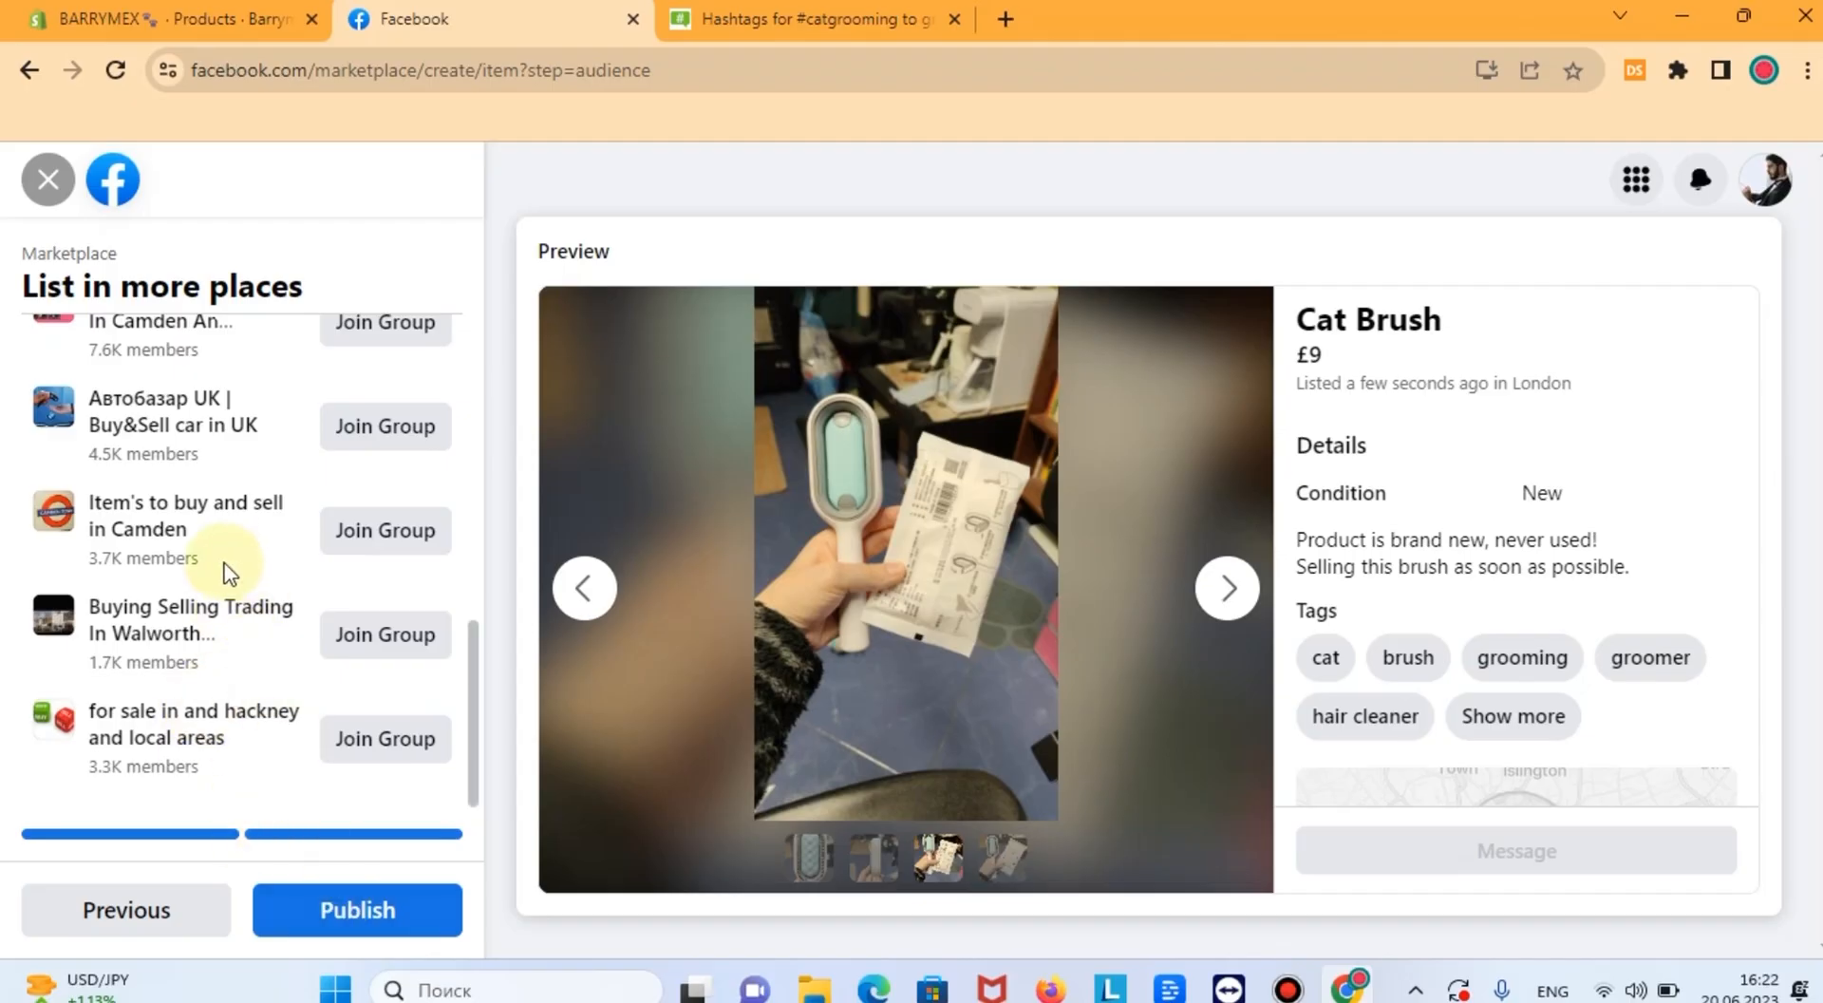
scroll(228, 569, up, 2)
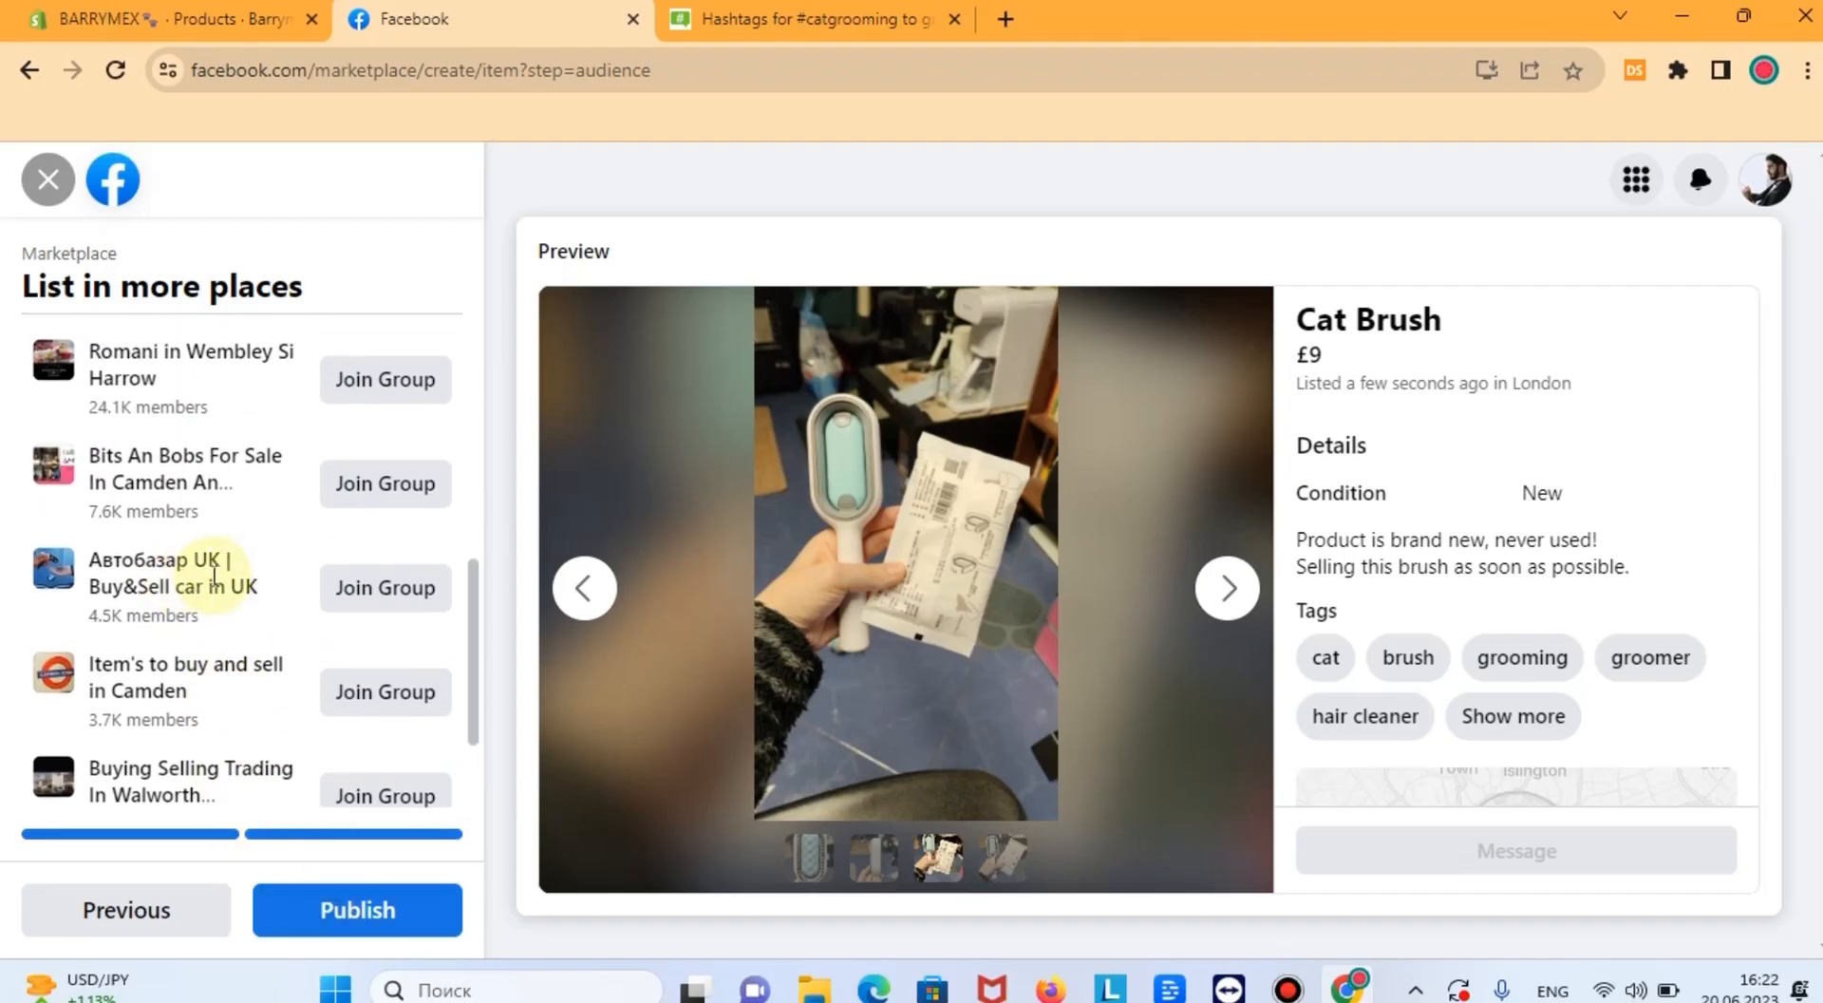
scroll(152, 579, up, 2)
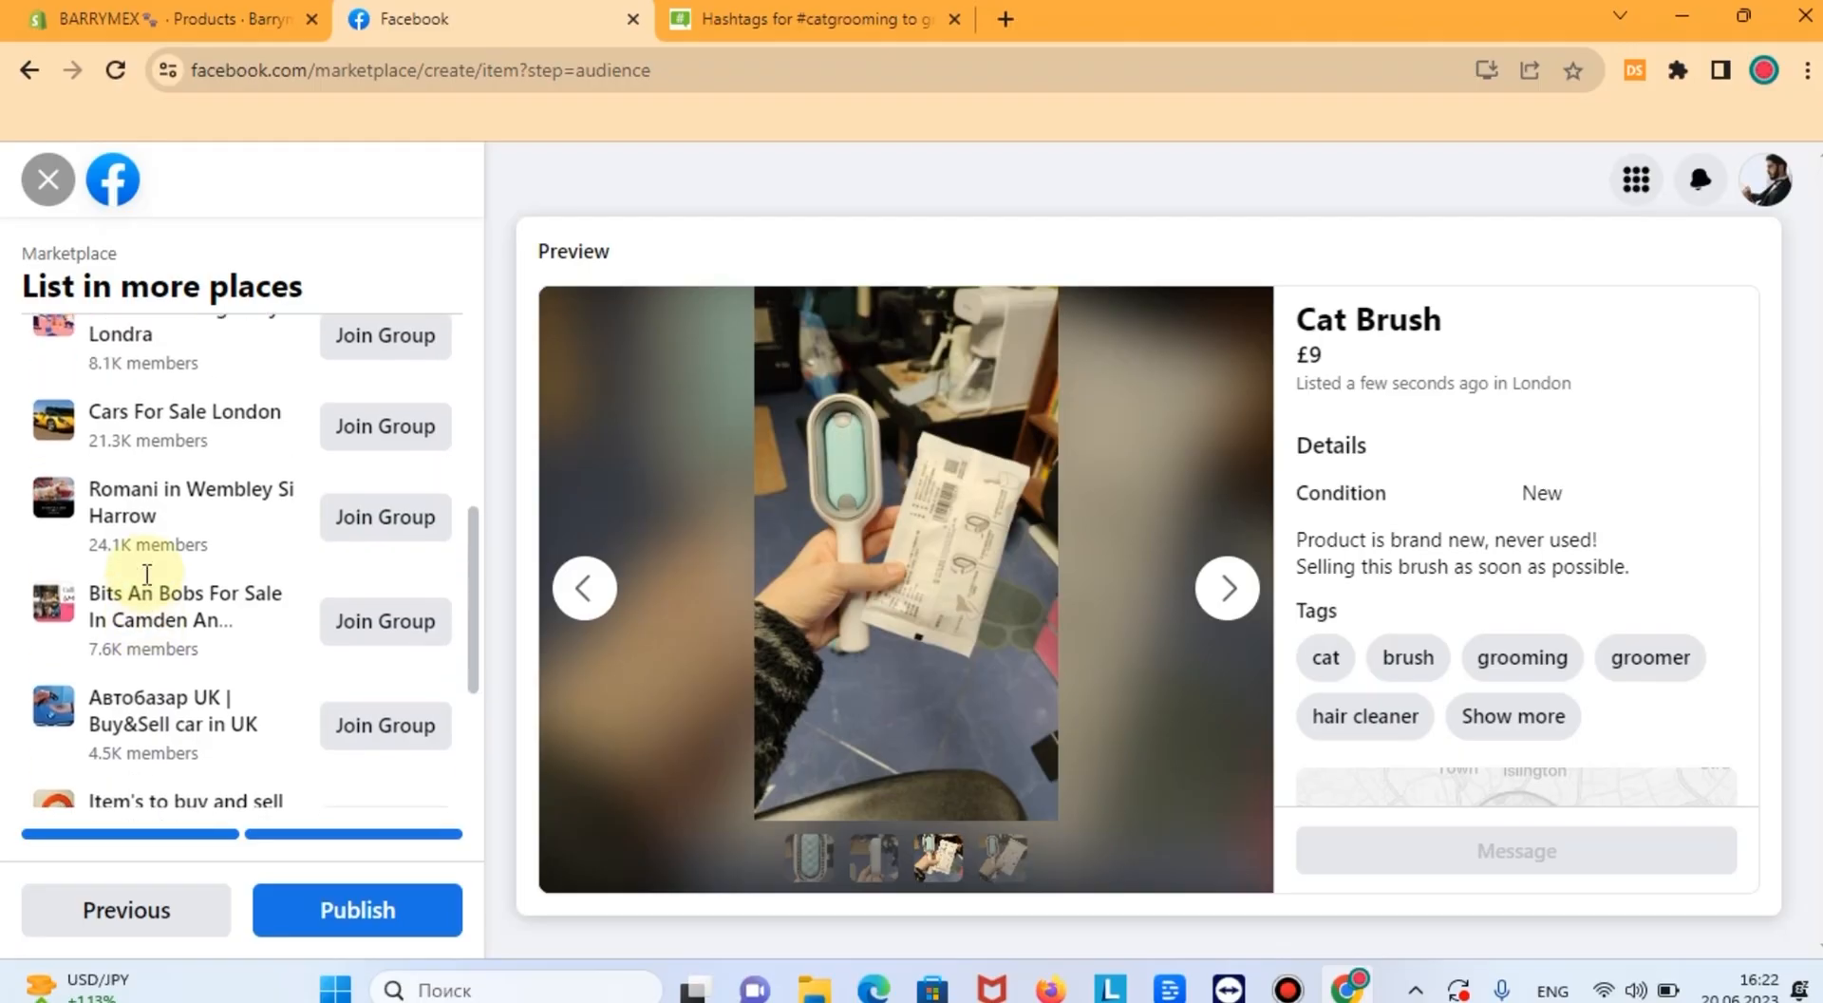
scroll(148, 574, up, 3)
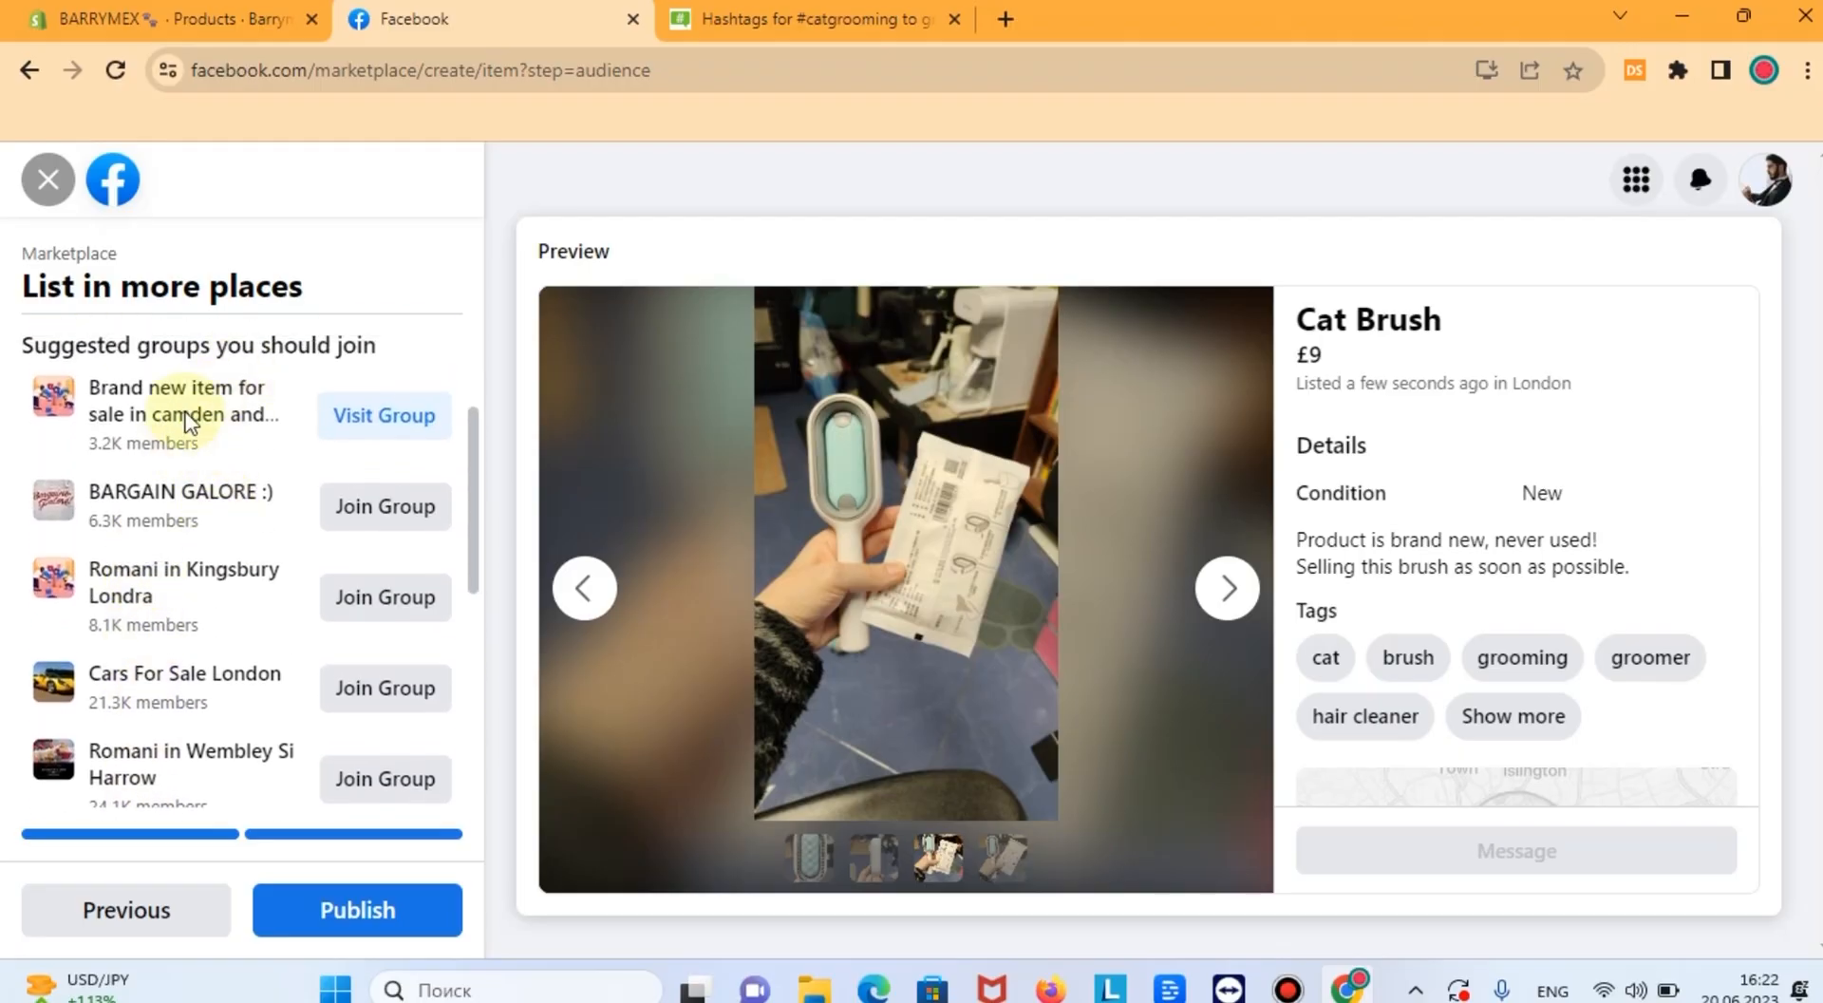
scroll(193, 484, down, 1)
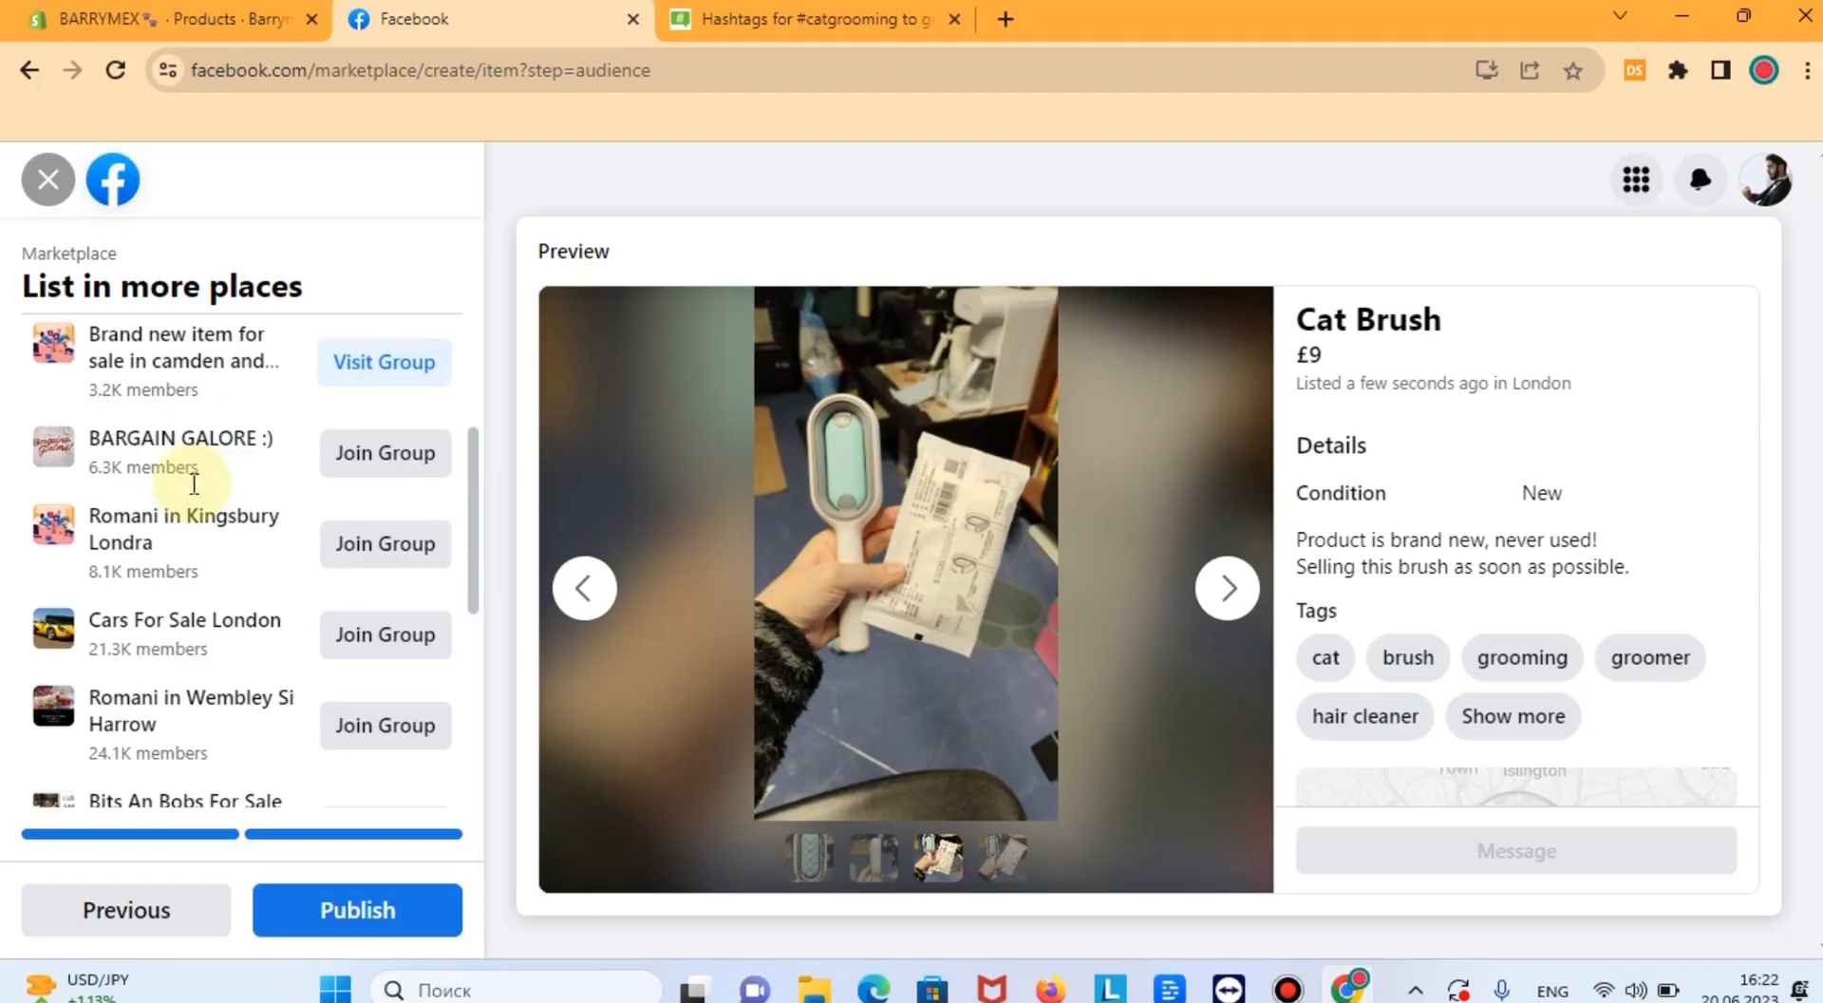
scroll(247, 589, down, 5)
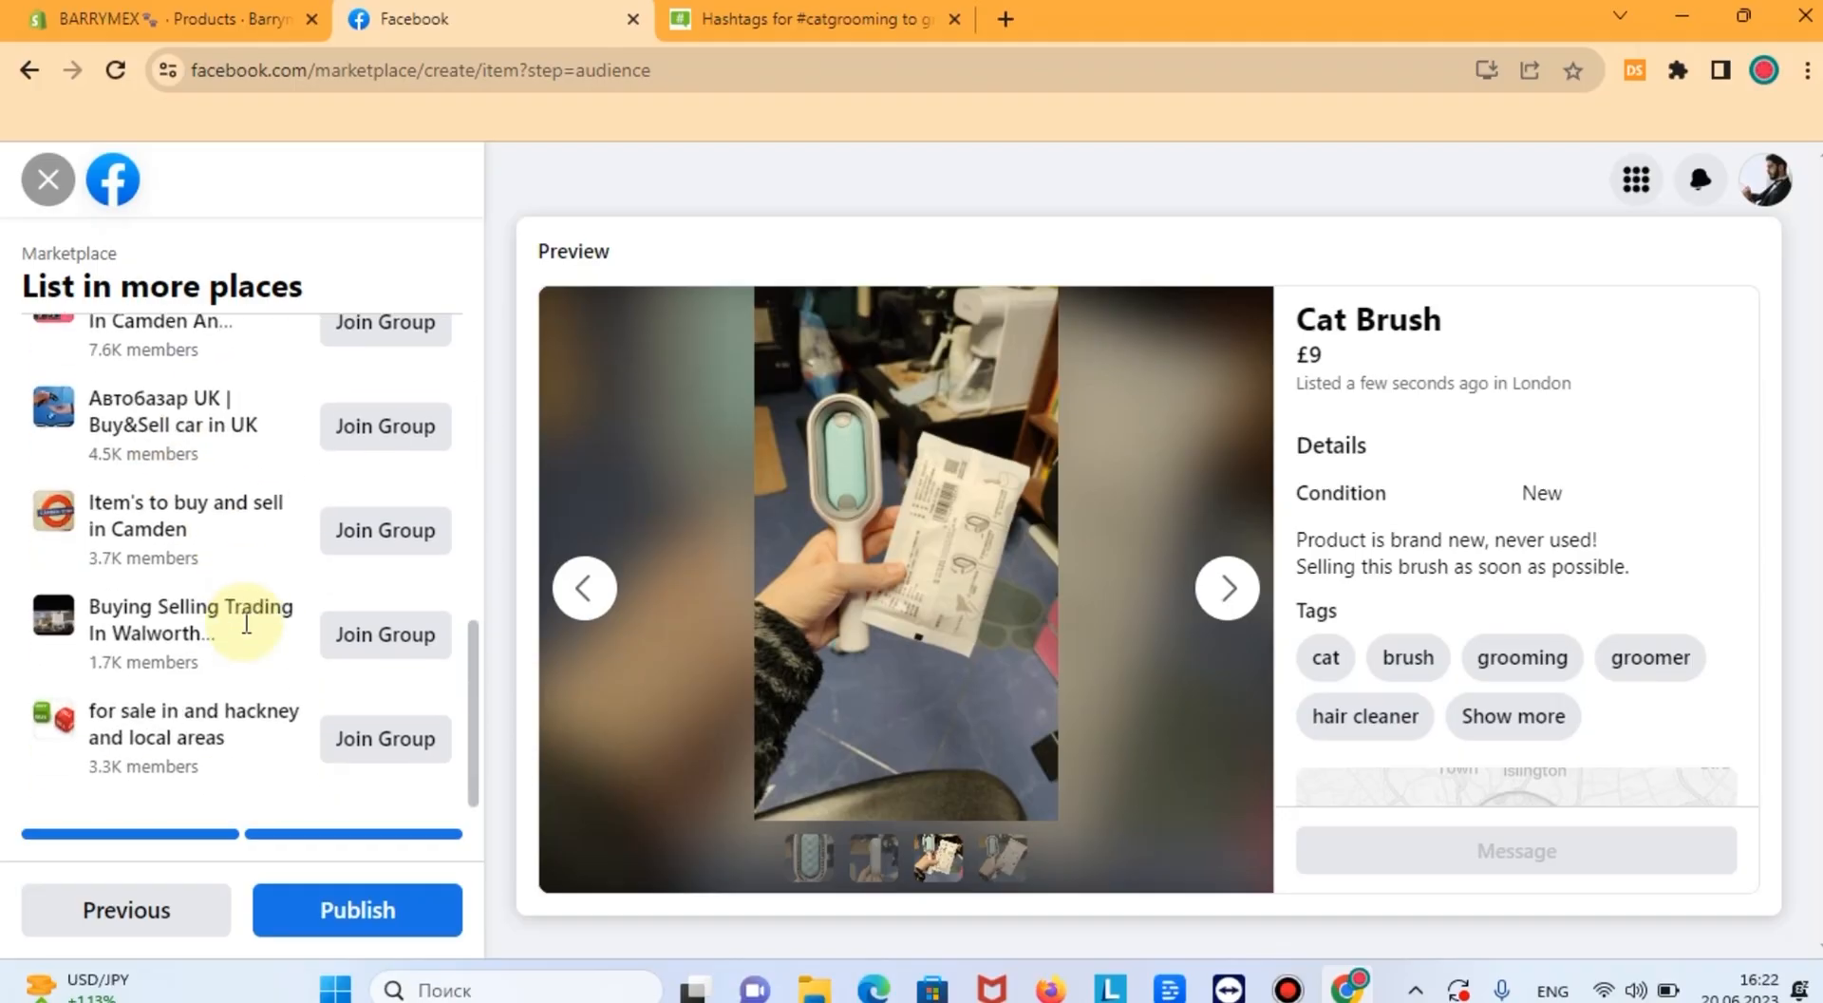
click(397, 930)
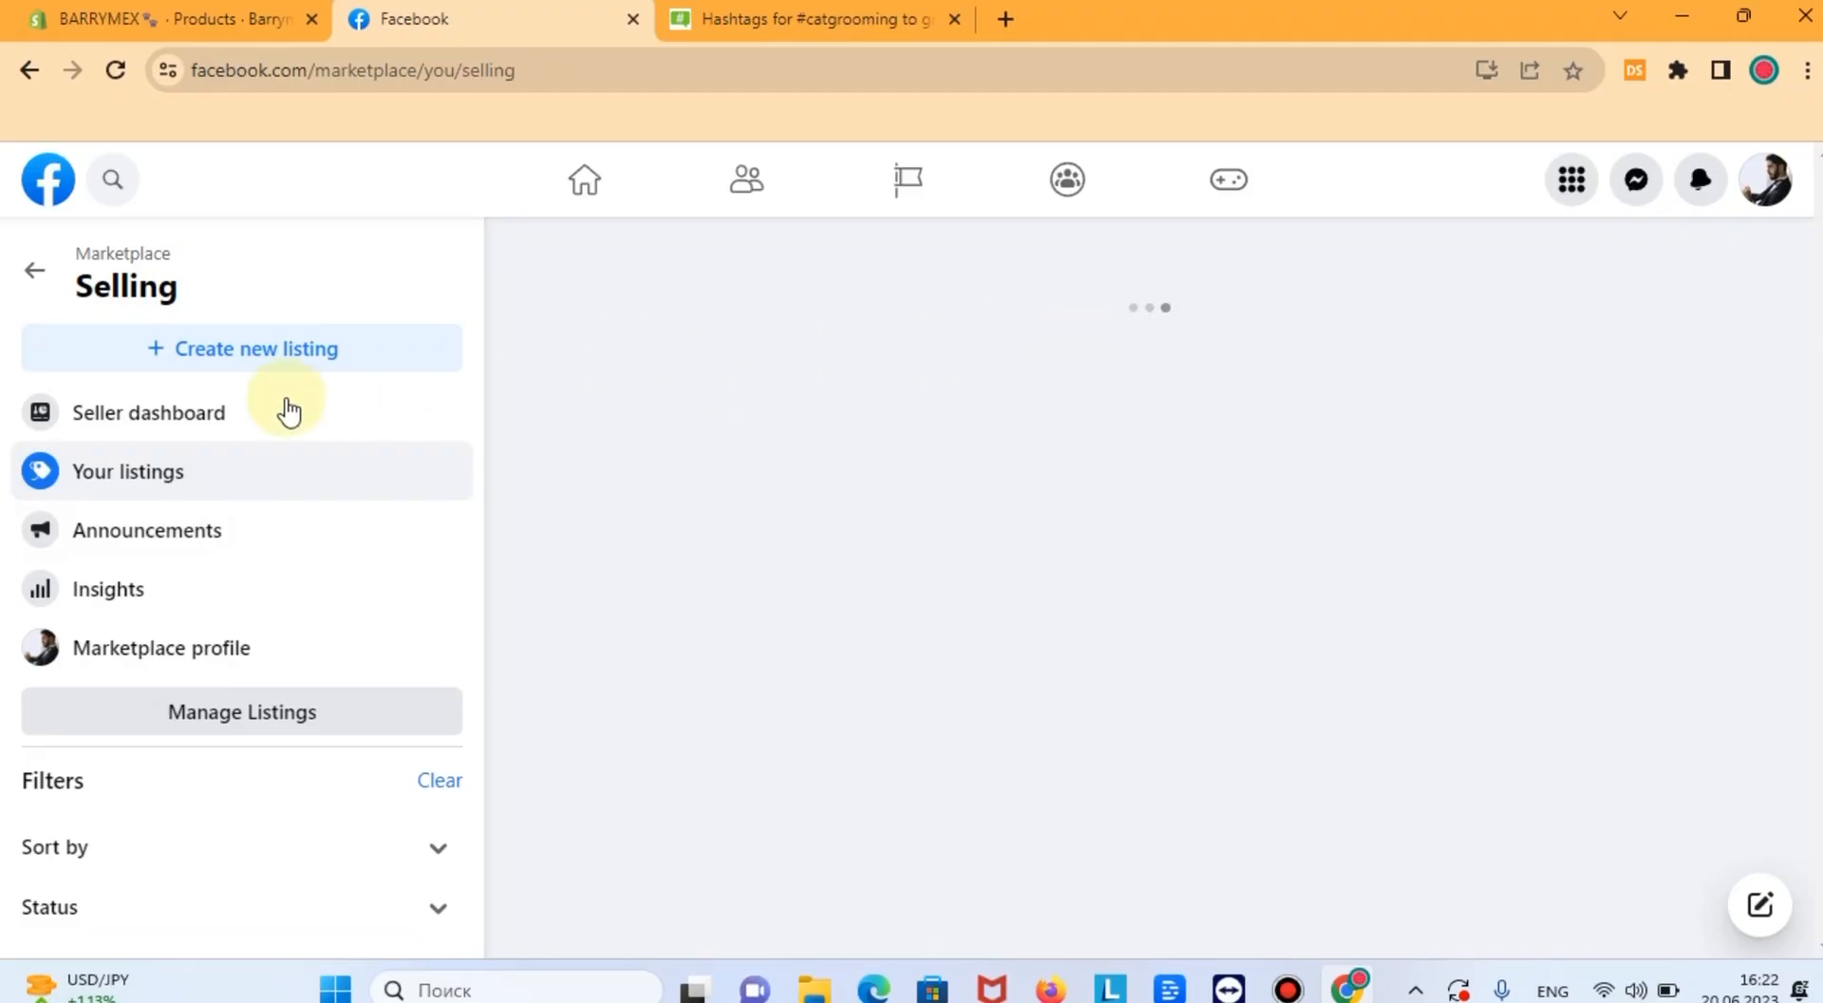
Step: Open the Seller dashboard, dismiss the boost prompt, and review the £9 Cat Brush listing
click(161, 435)
click(1228, 251)
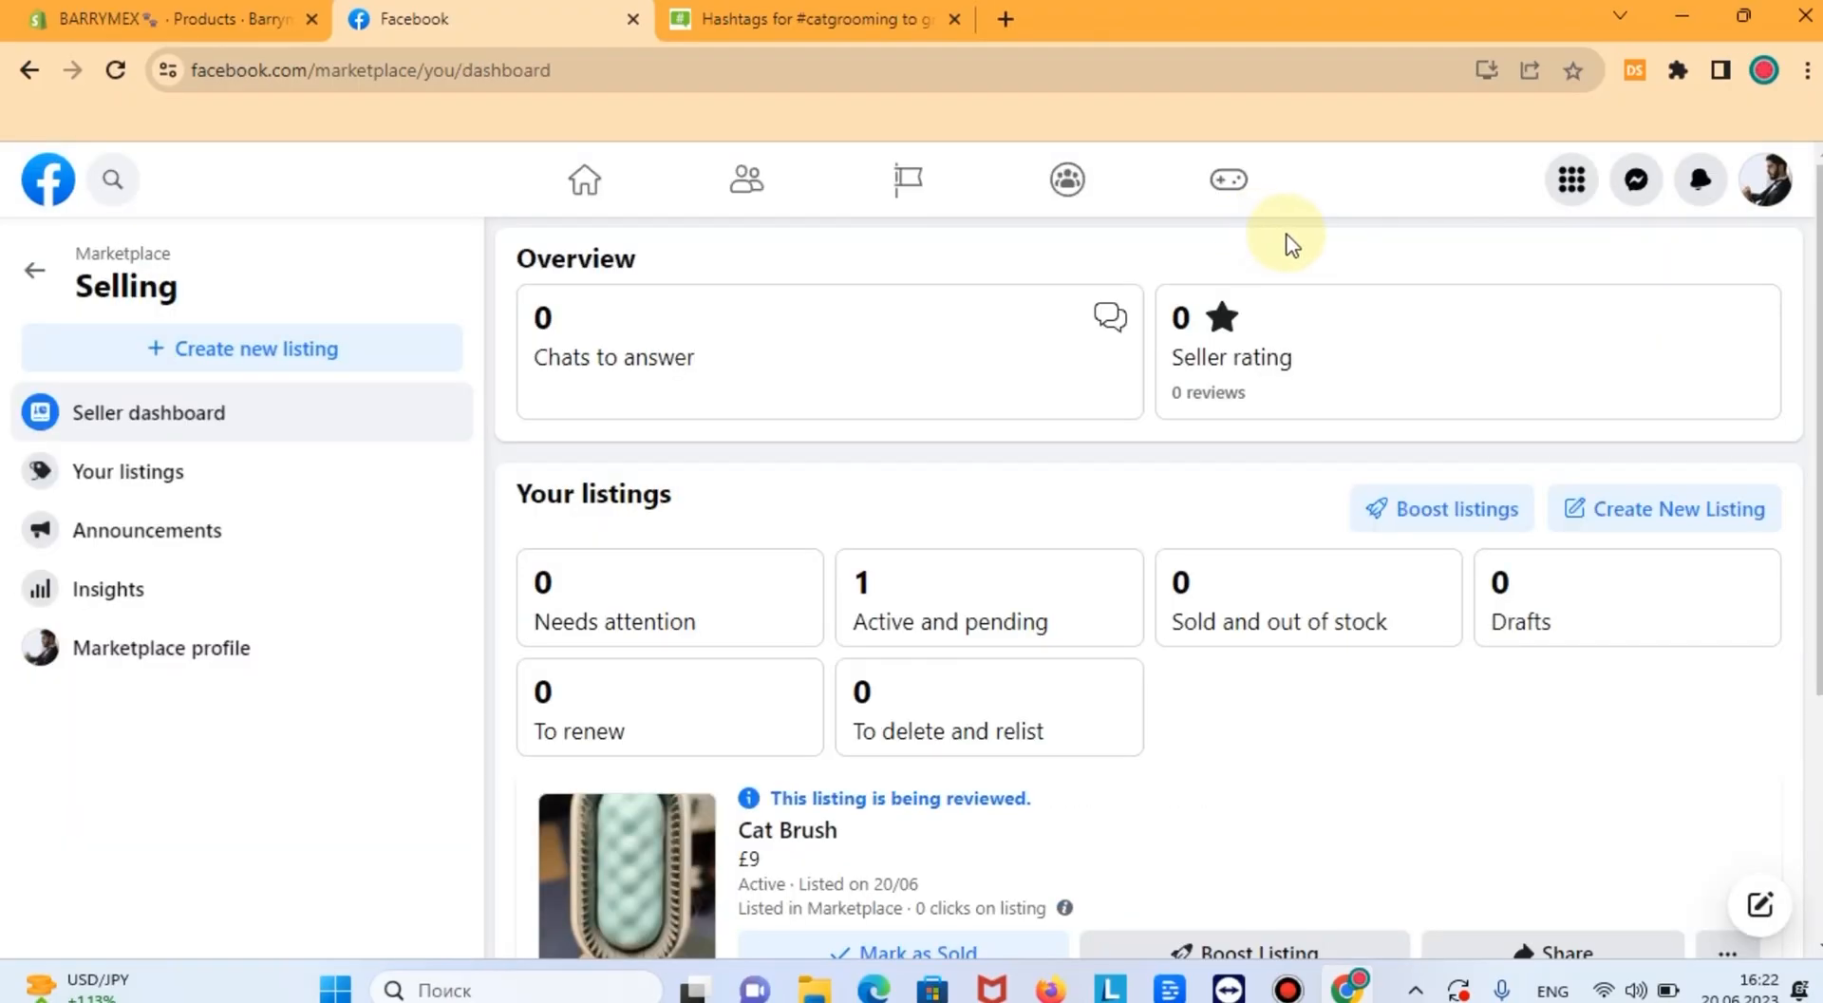
scroll(898, 475, down, 2)
scroll(907, 464, down, 1)
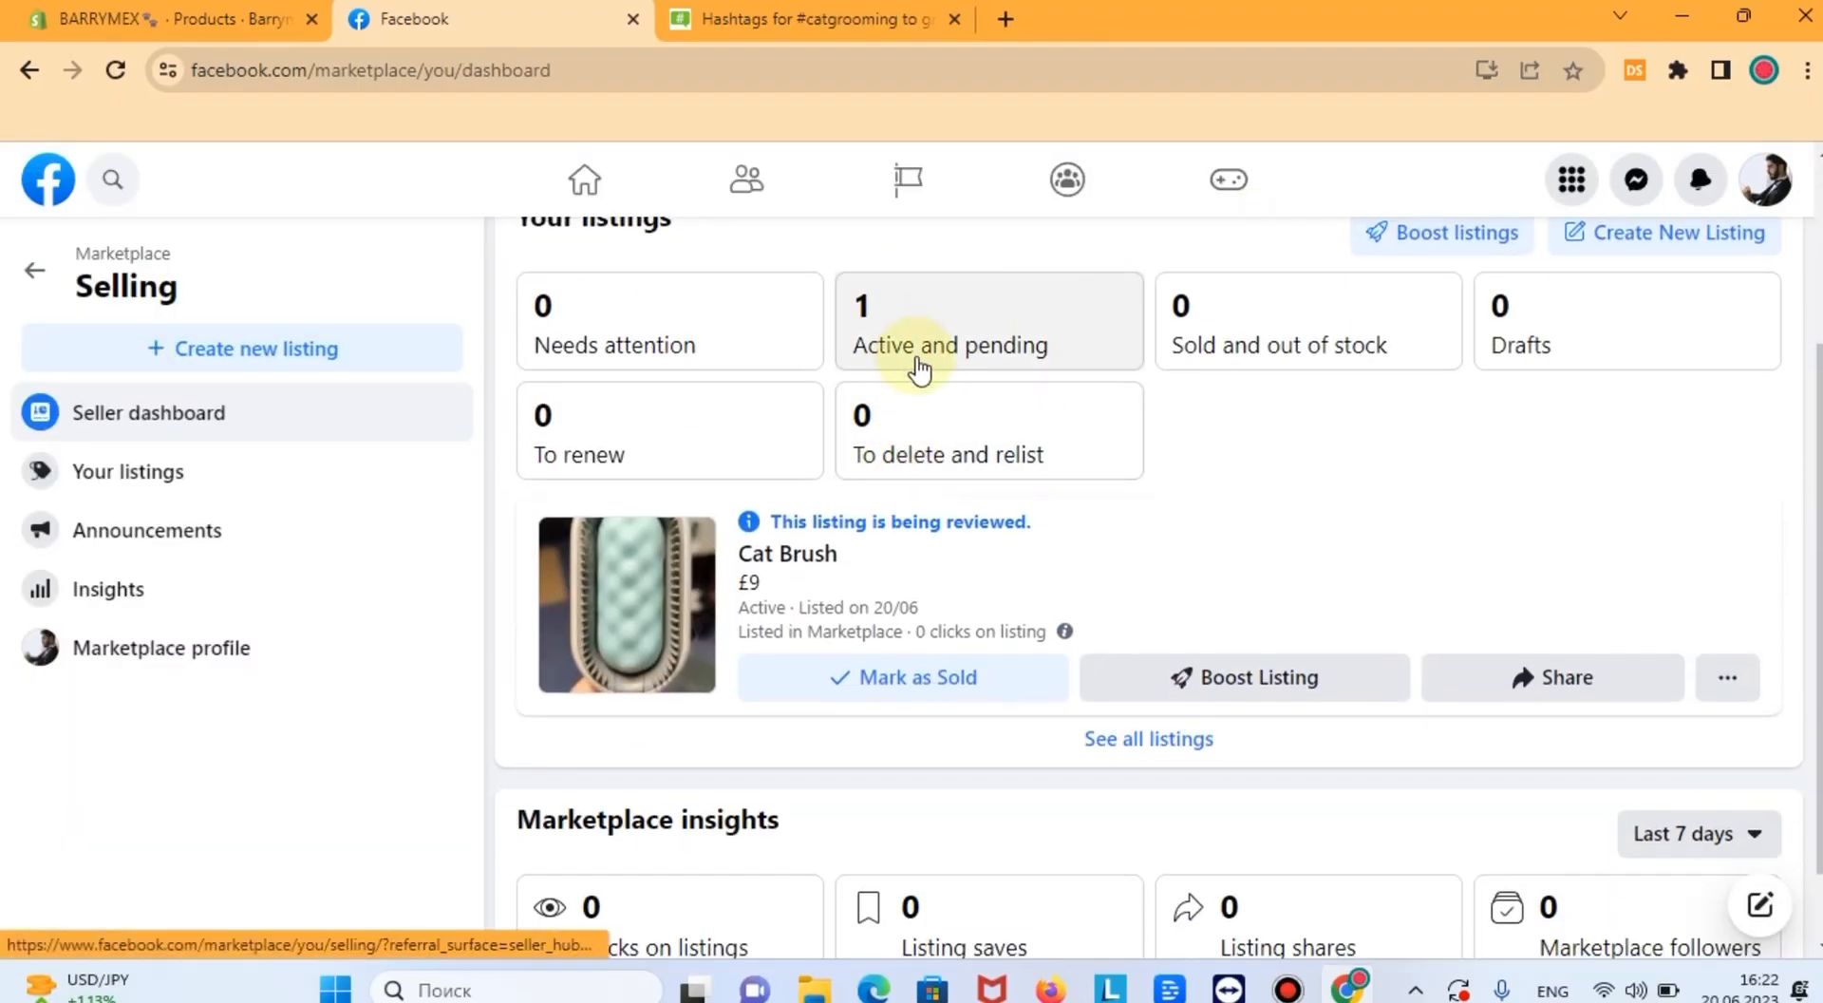
scroll(997, 513, down, 1)
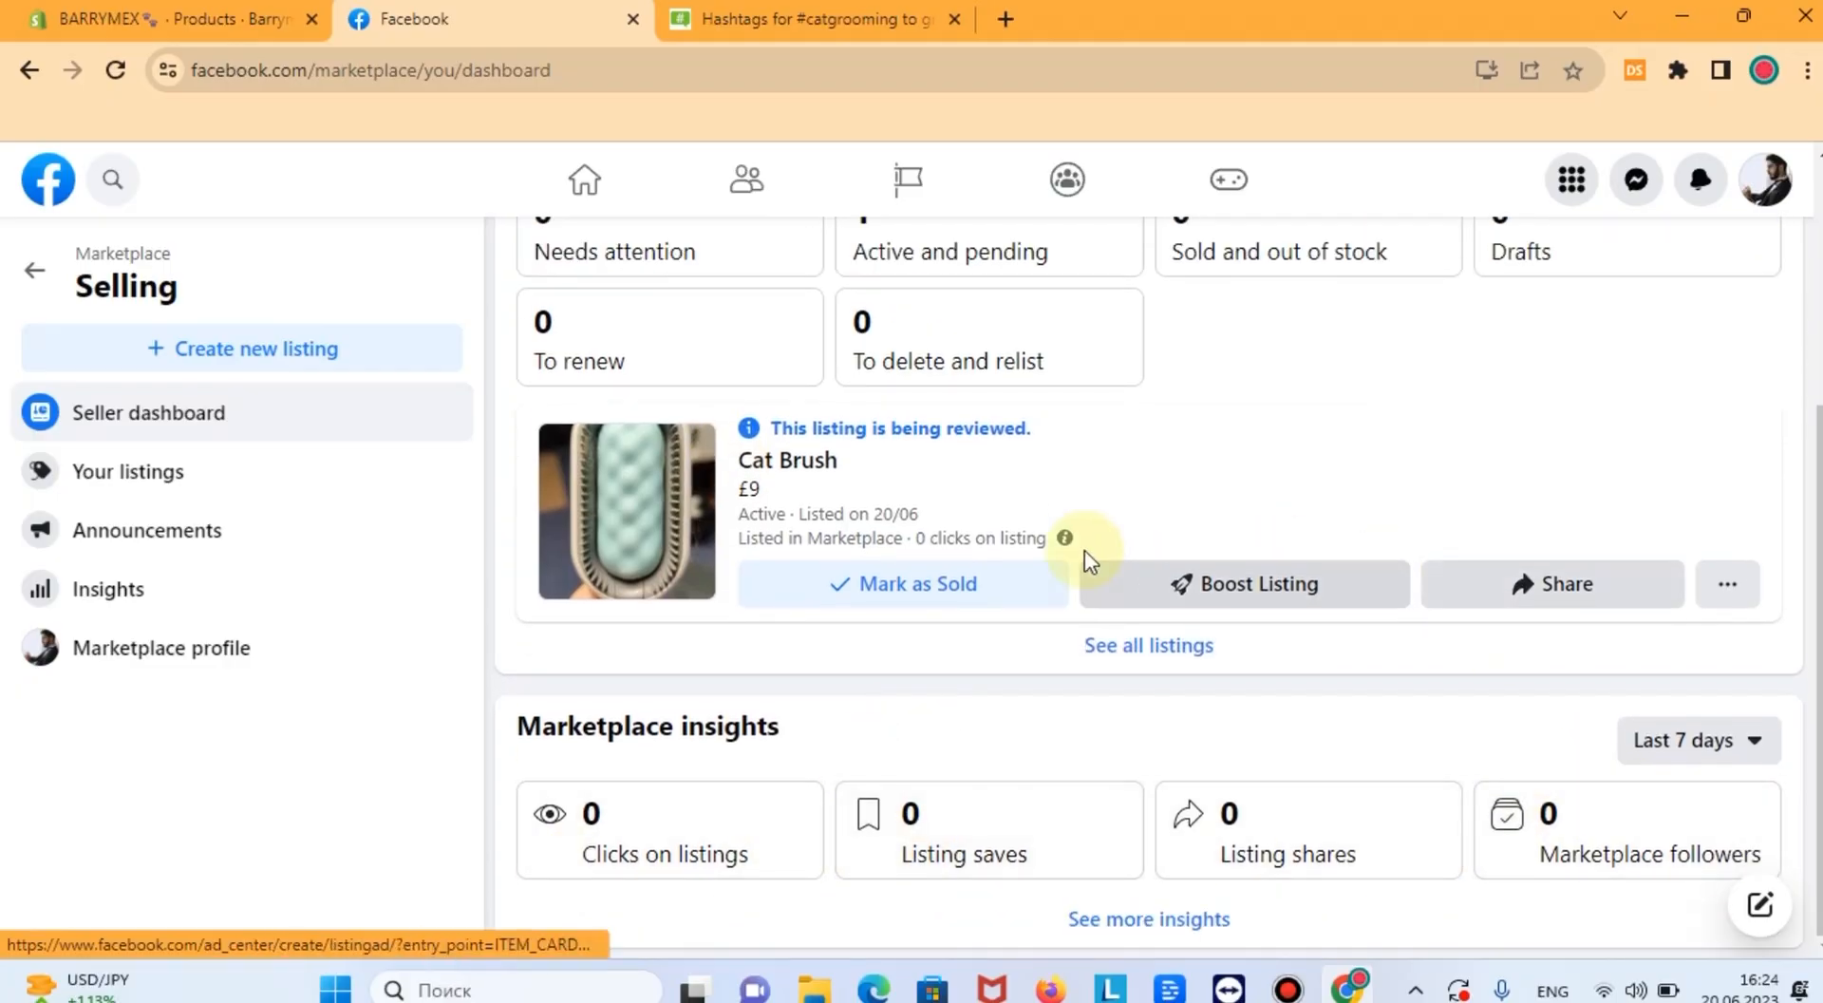
scroll(816, 446, up, 4)
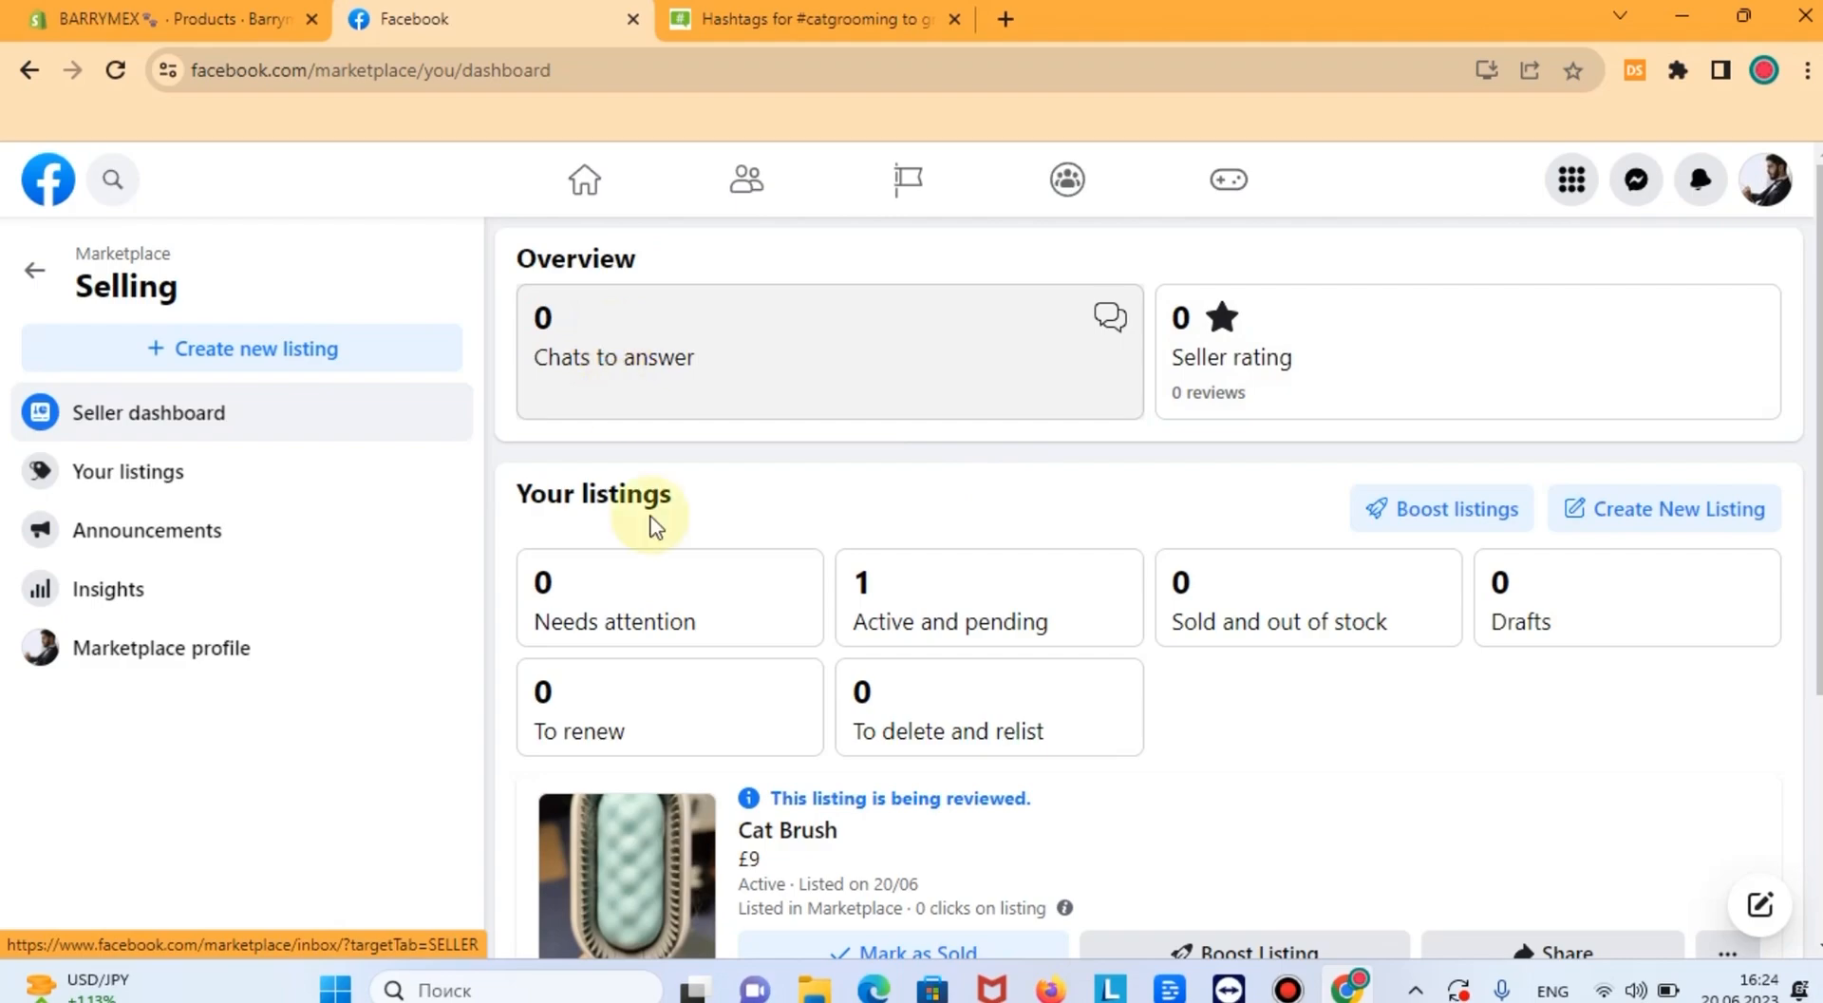
scroll(912, 880, down, 3)
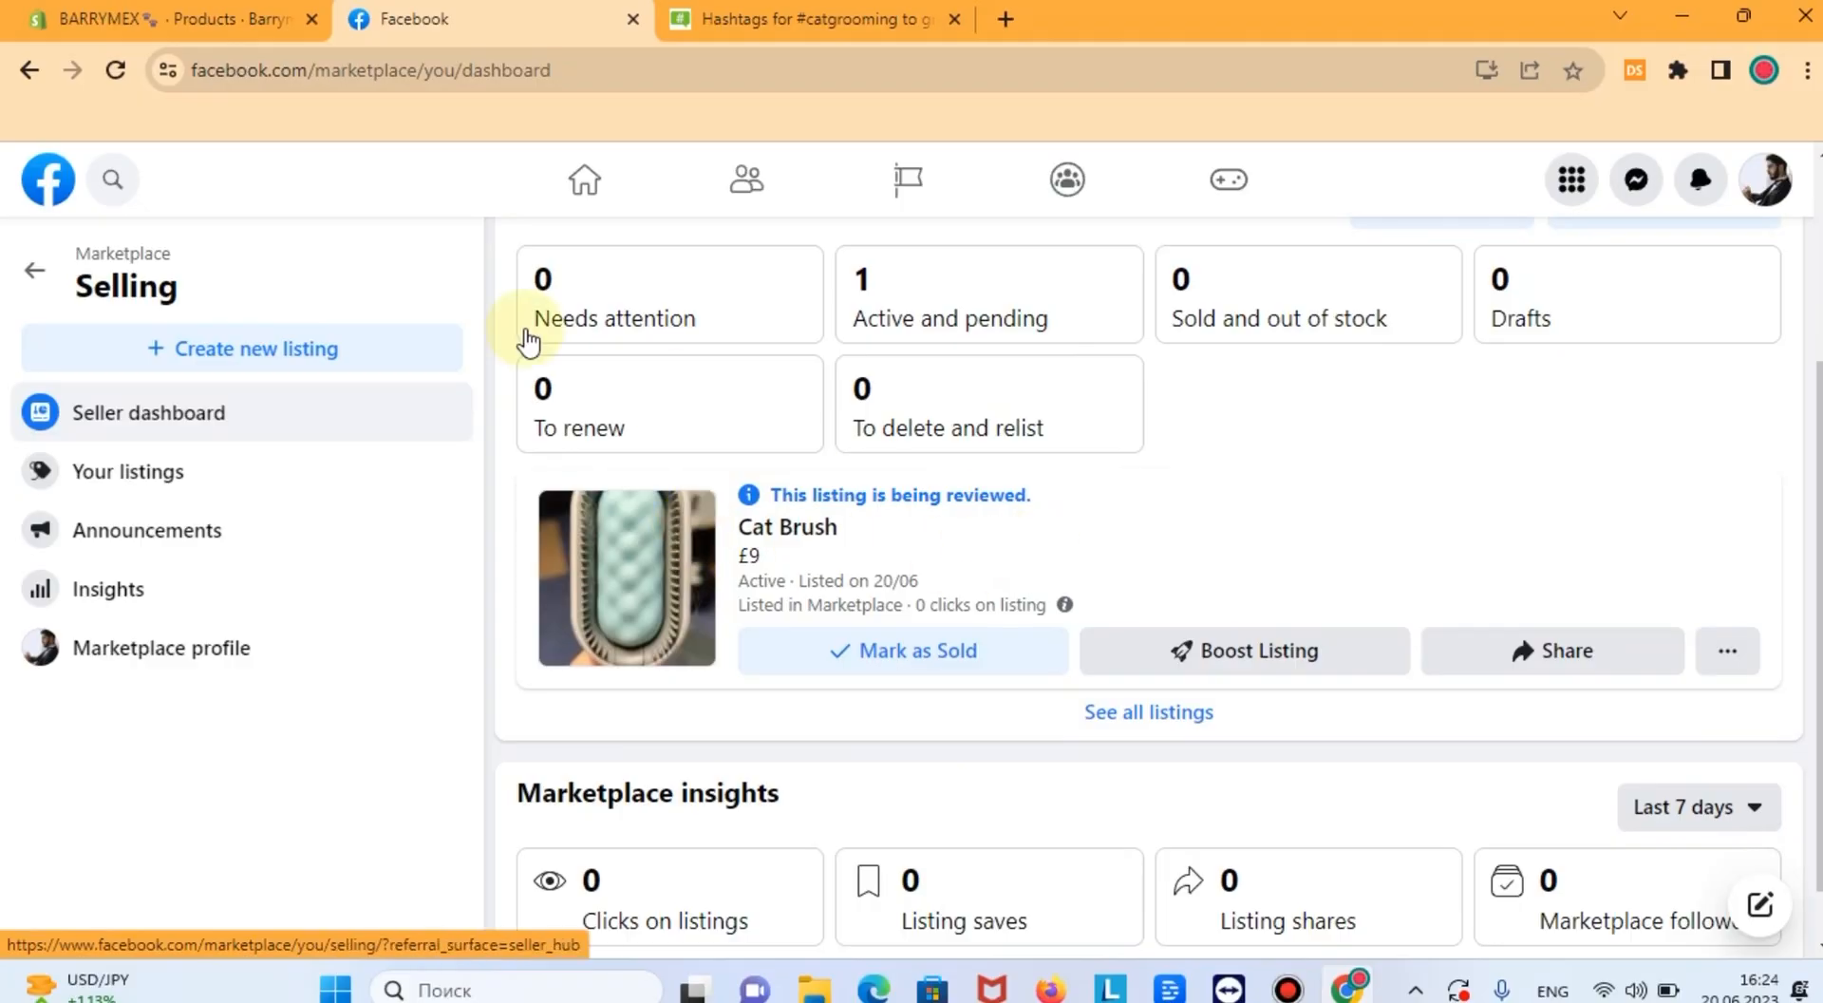
Step: View the Shopify store's Home overview, then return to Facebook Marketplace
click(224, 23)
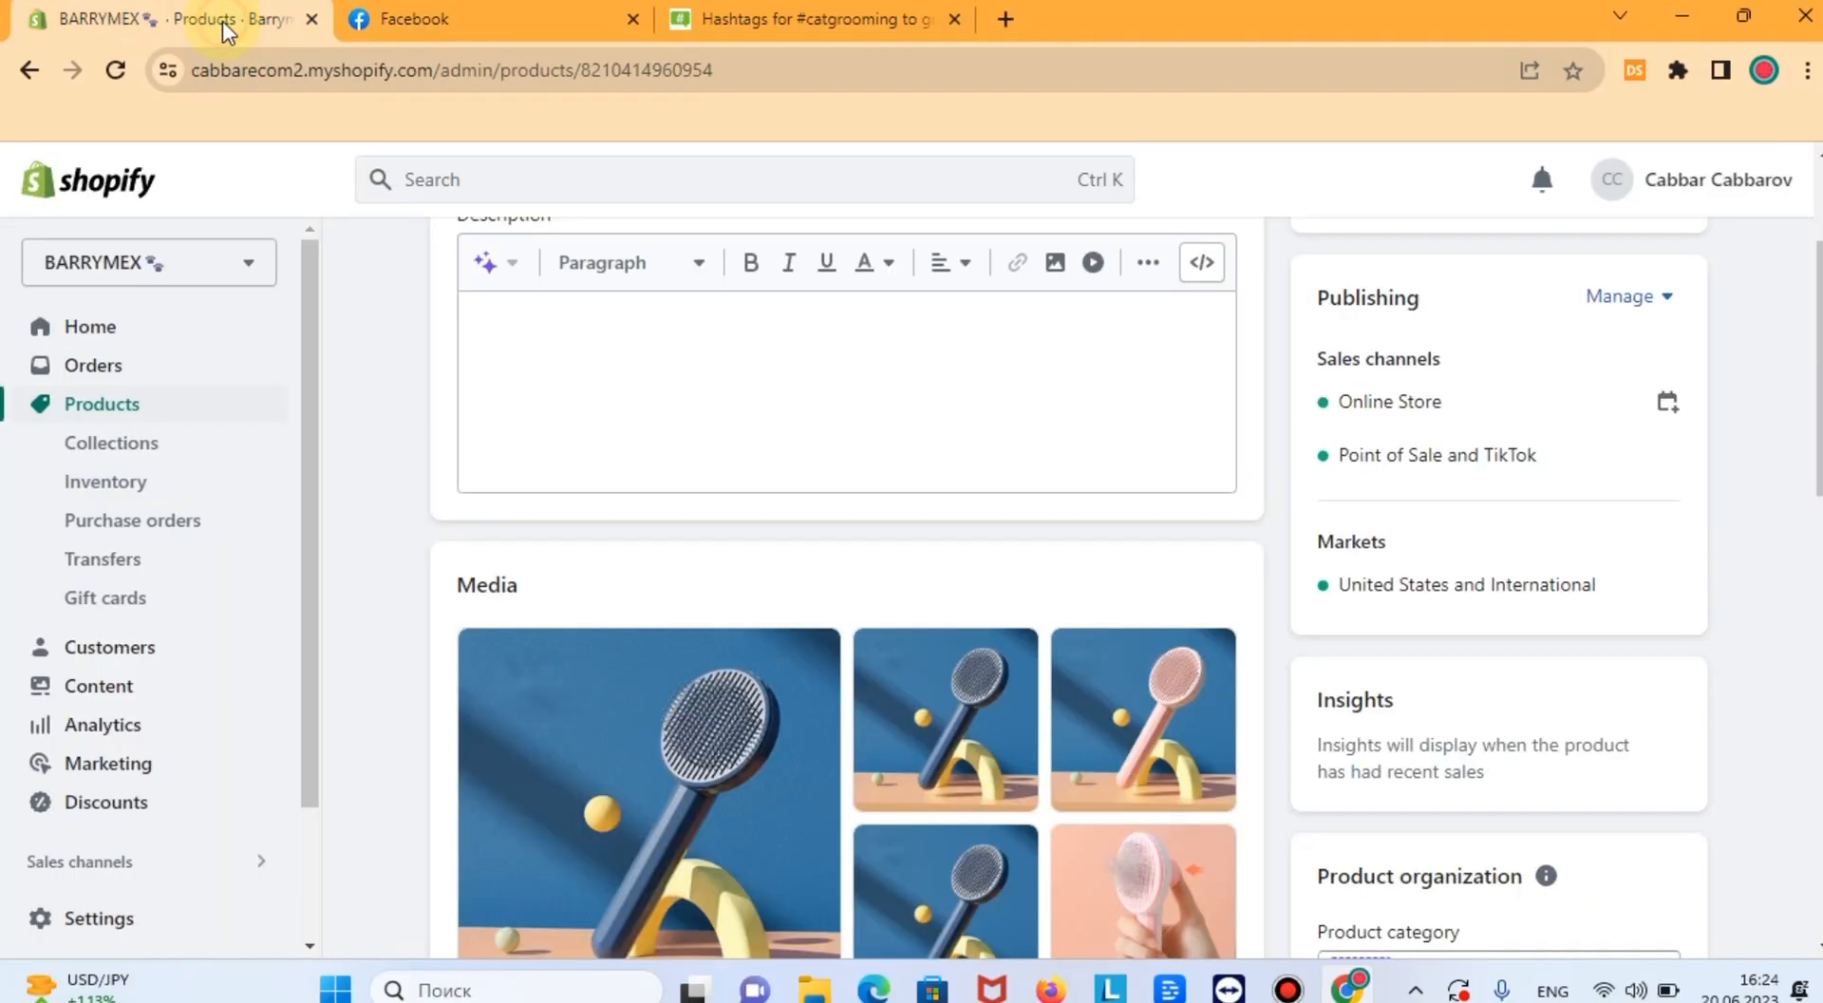
click(84, 334)
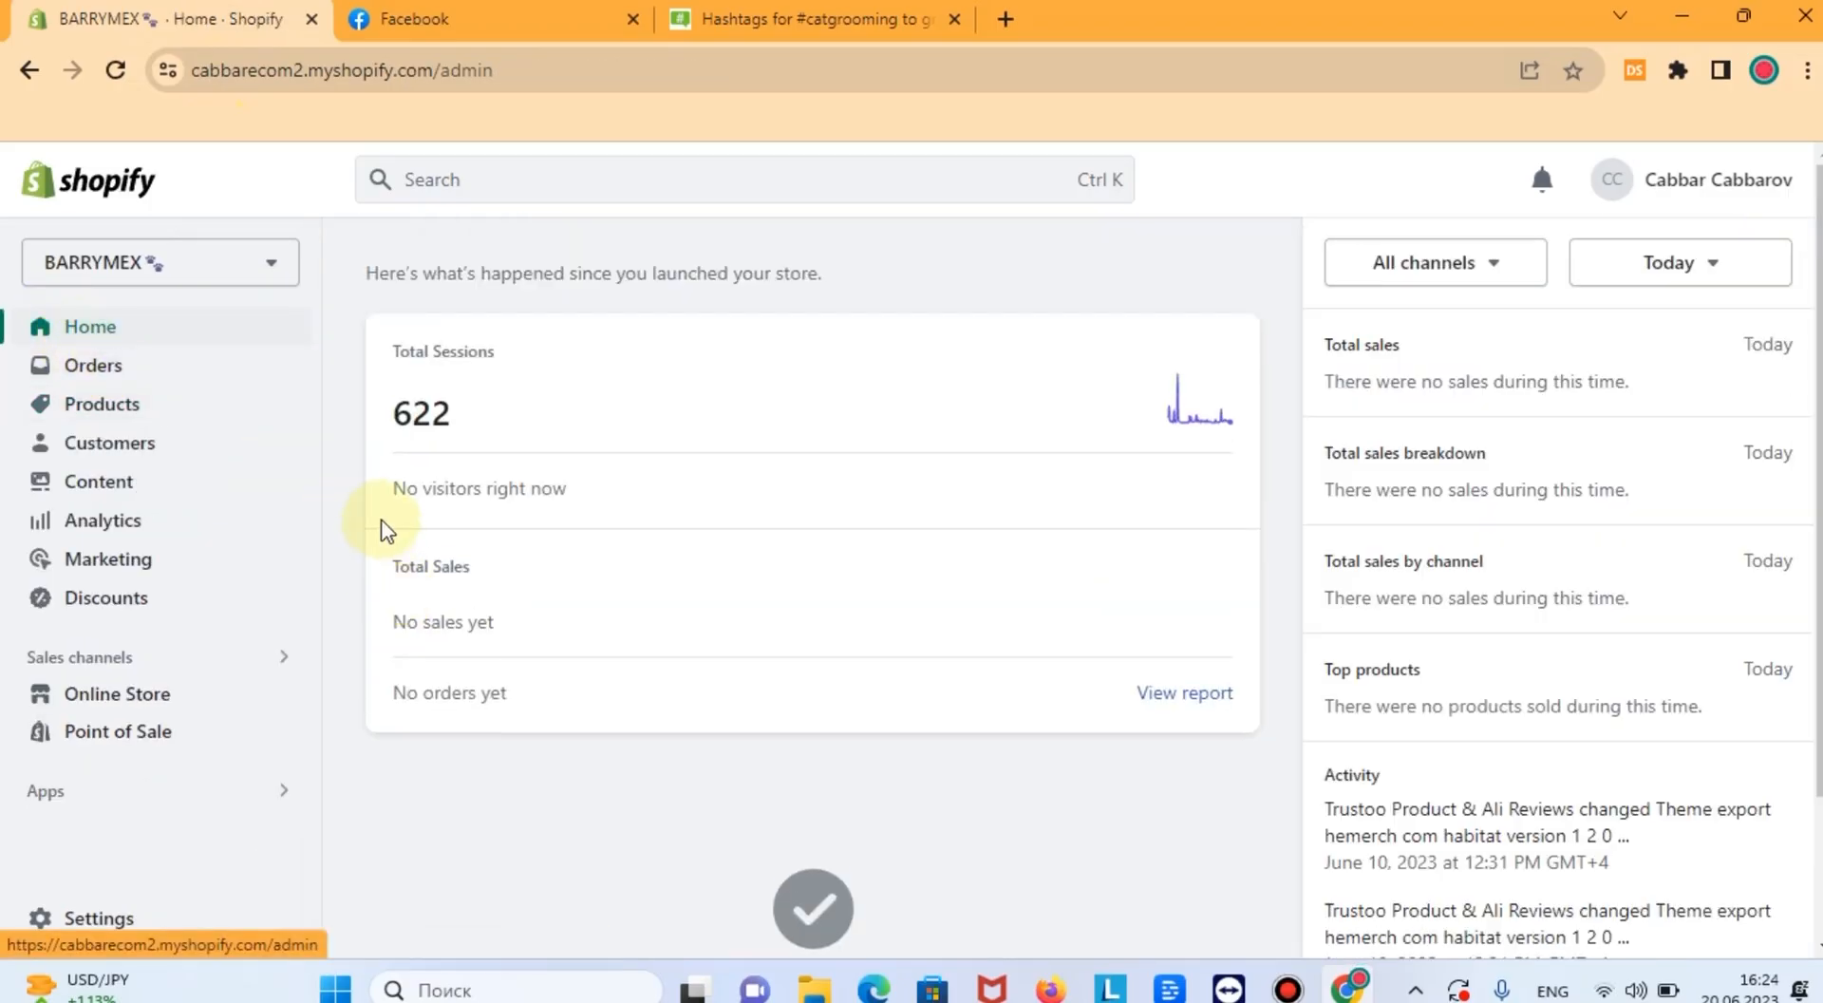
click(406, 21)
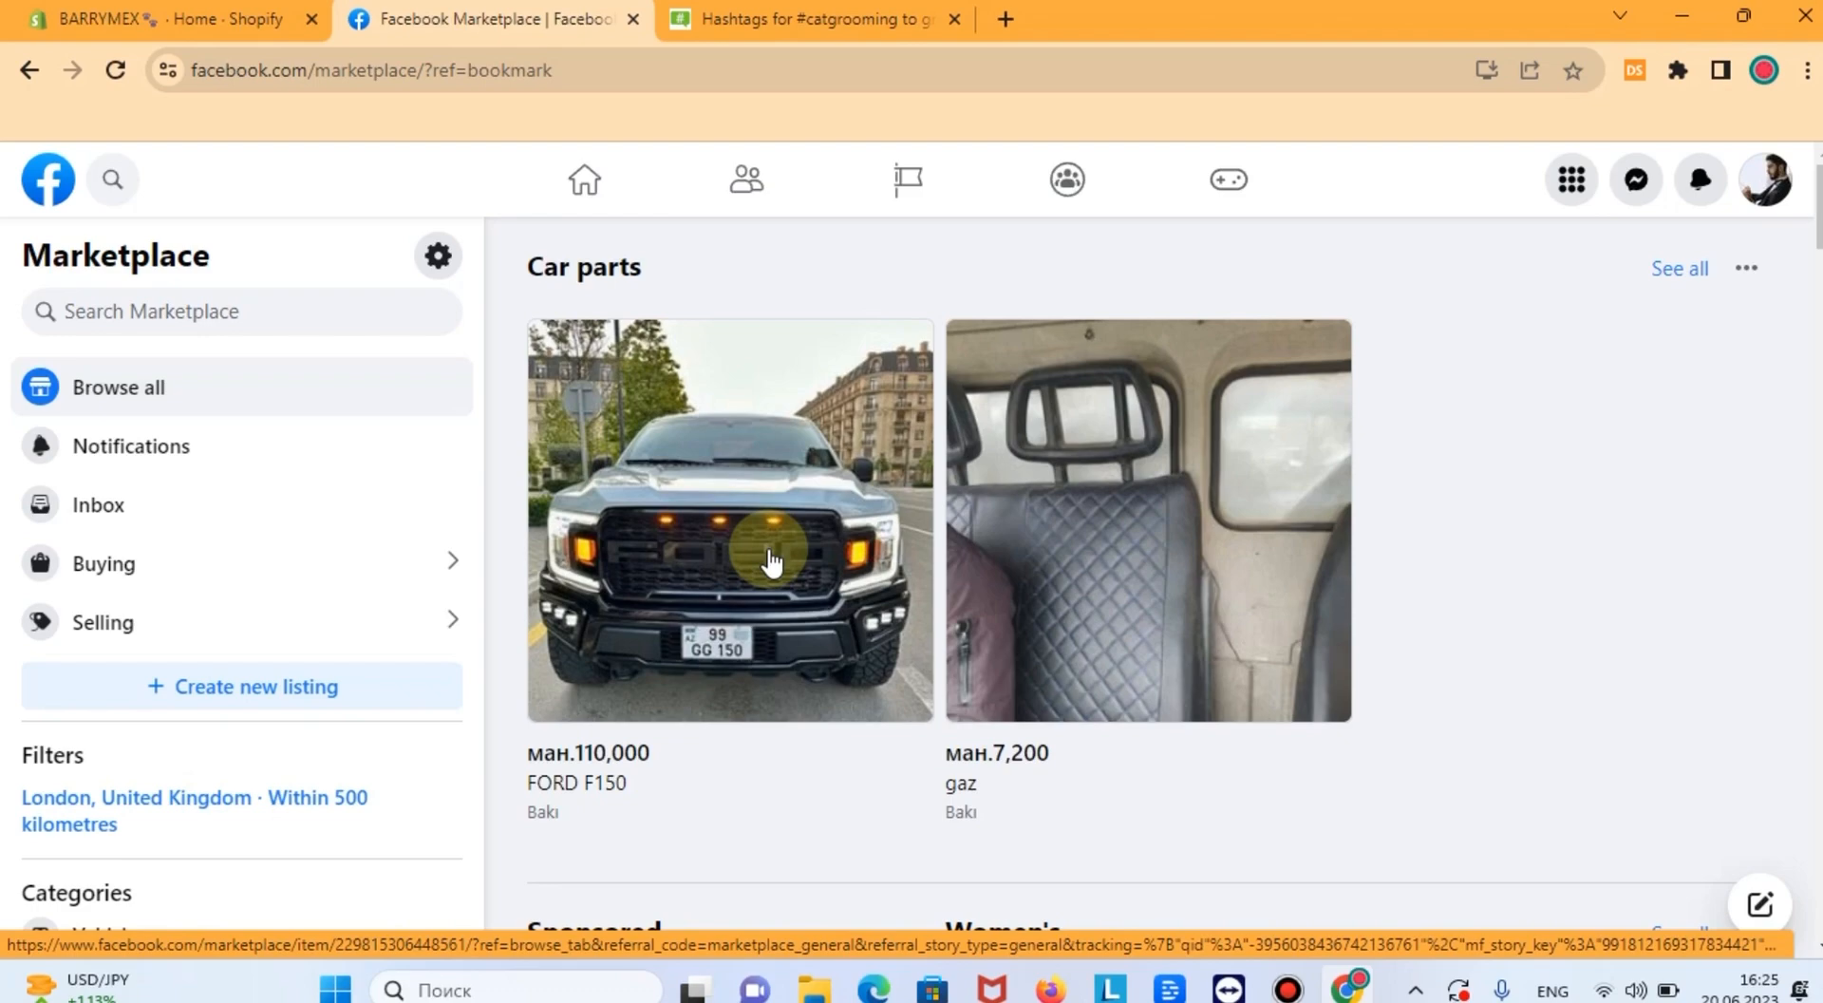
Step: Browse Marketplace and search for 'brush', bringing up the £10 GHD Oval Dressing Brush
click(188, 570)
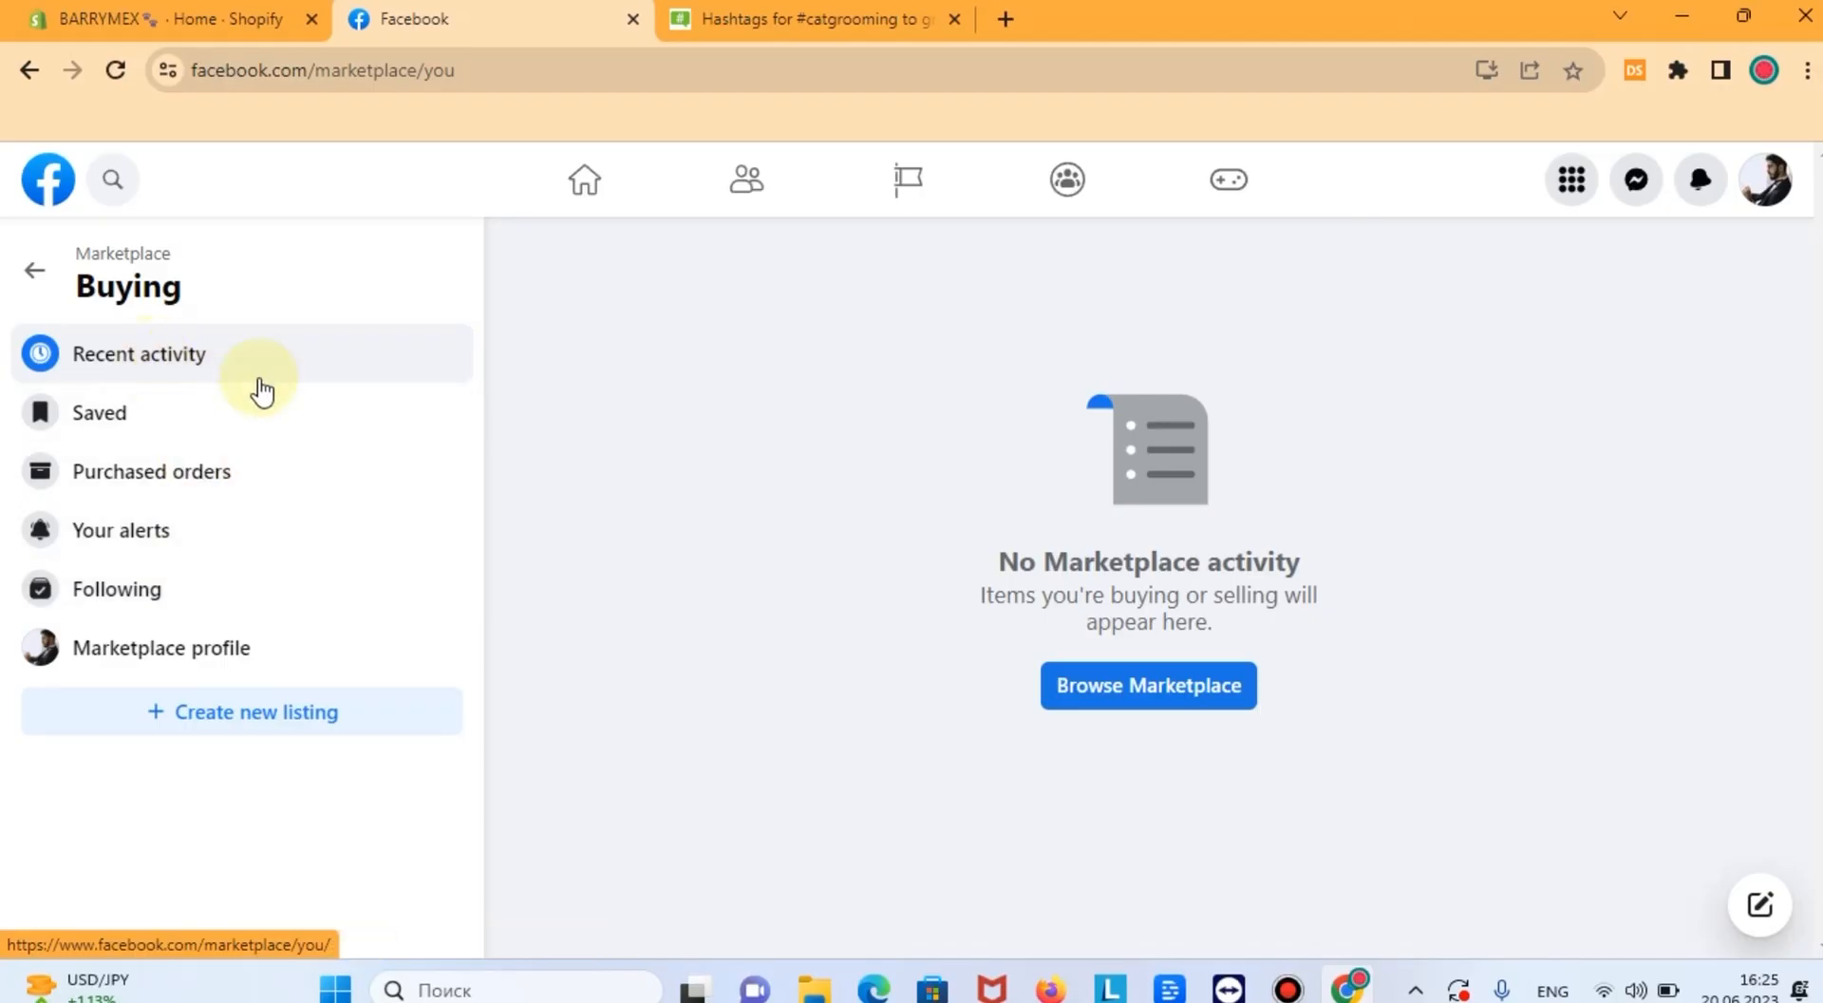
click(1165, 698)
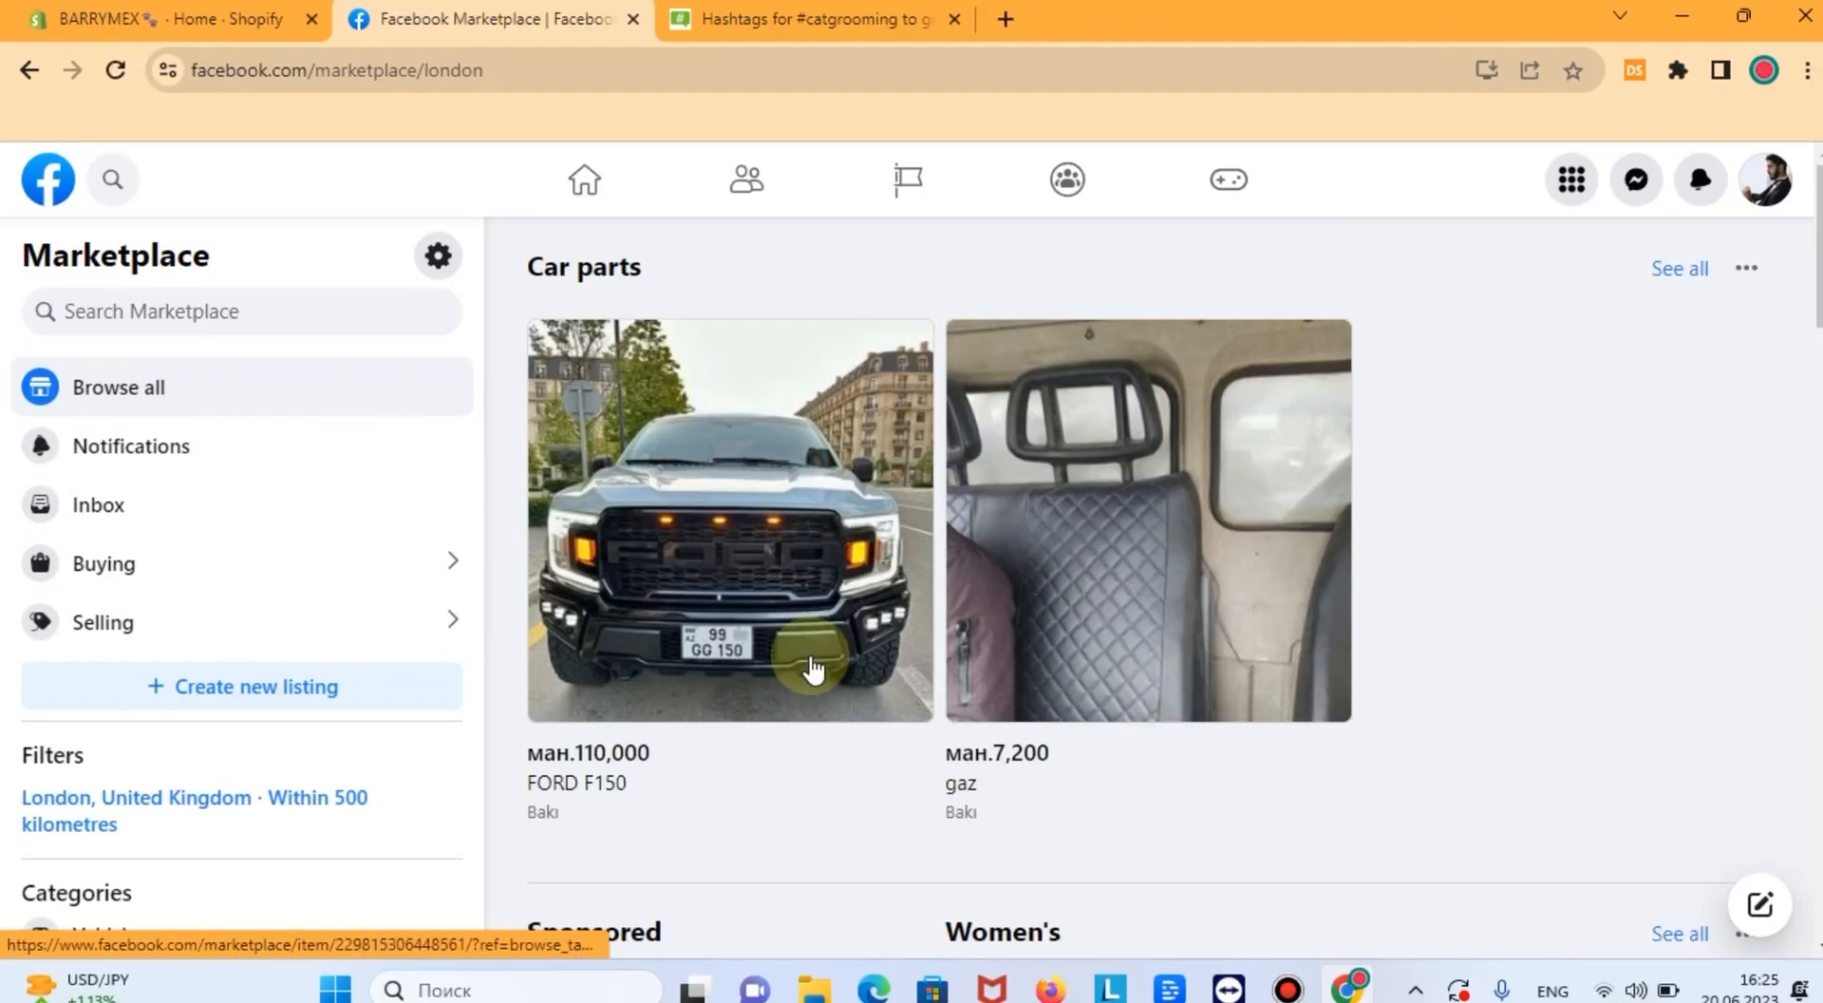
scroll(212, 810, down, 2)
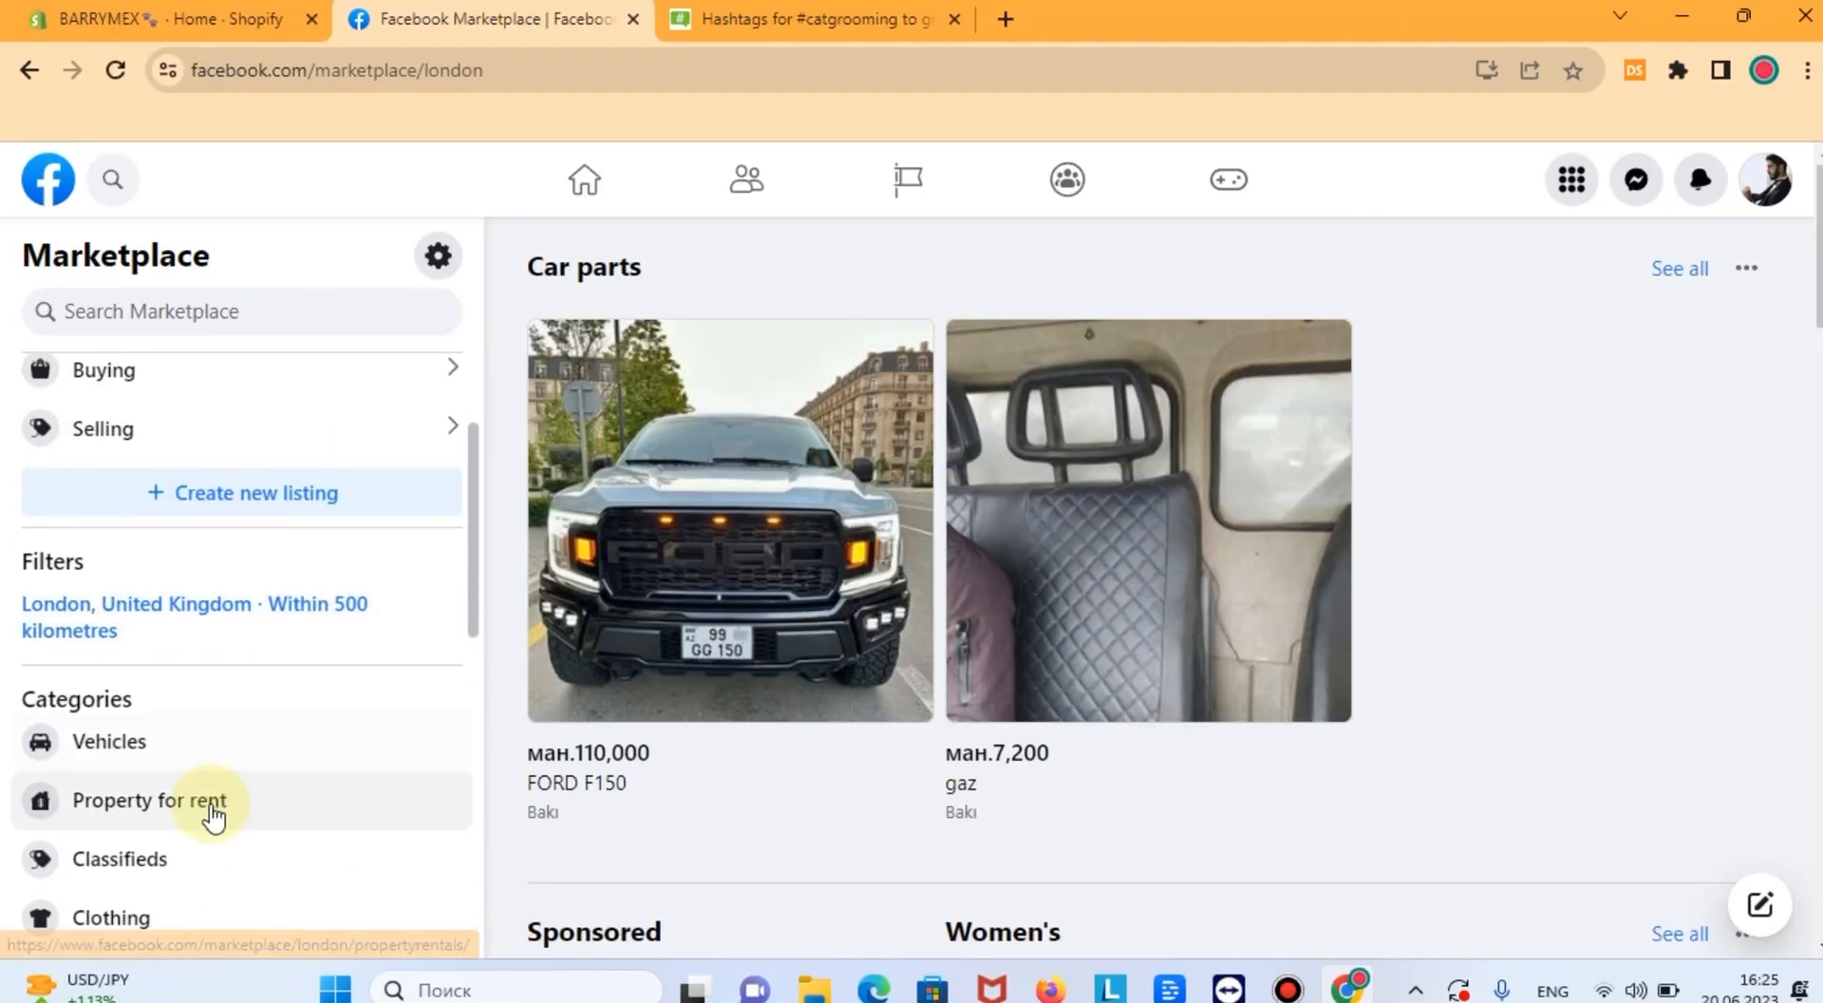
scroll(216, 678, up, 2)
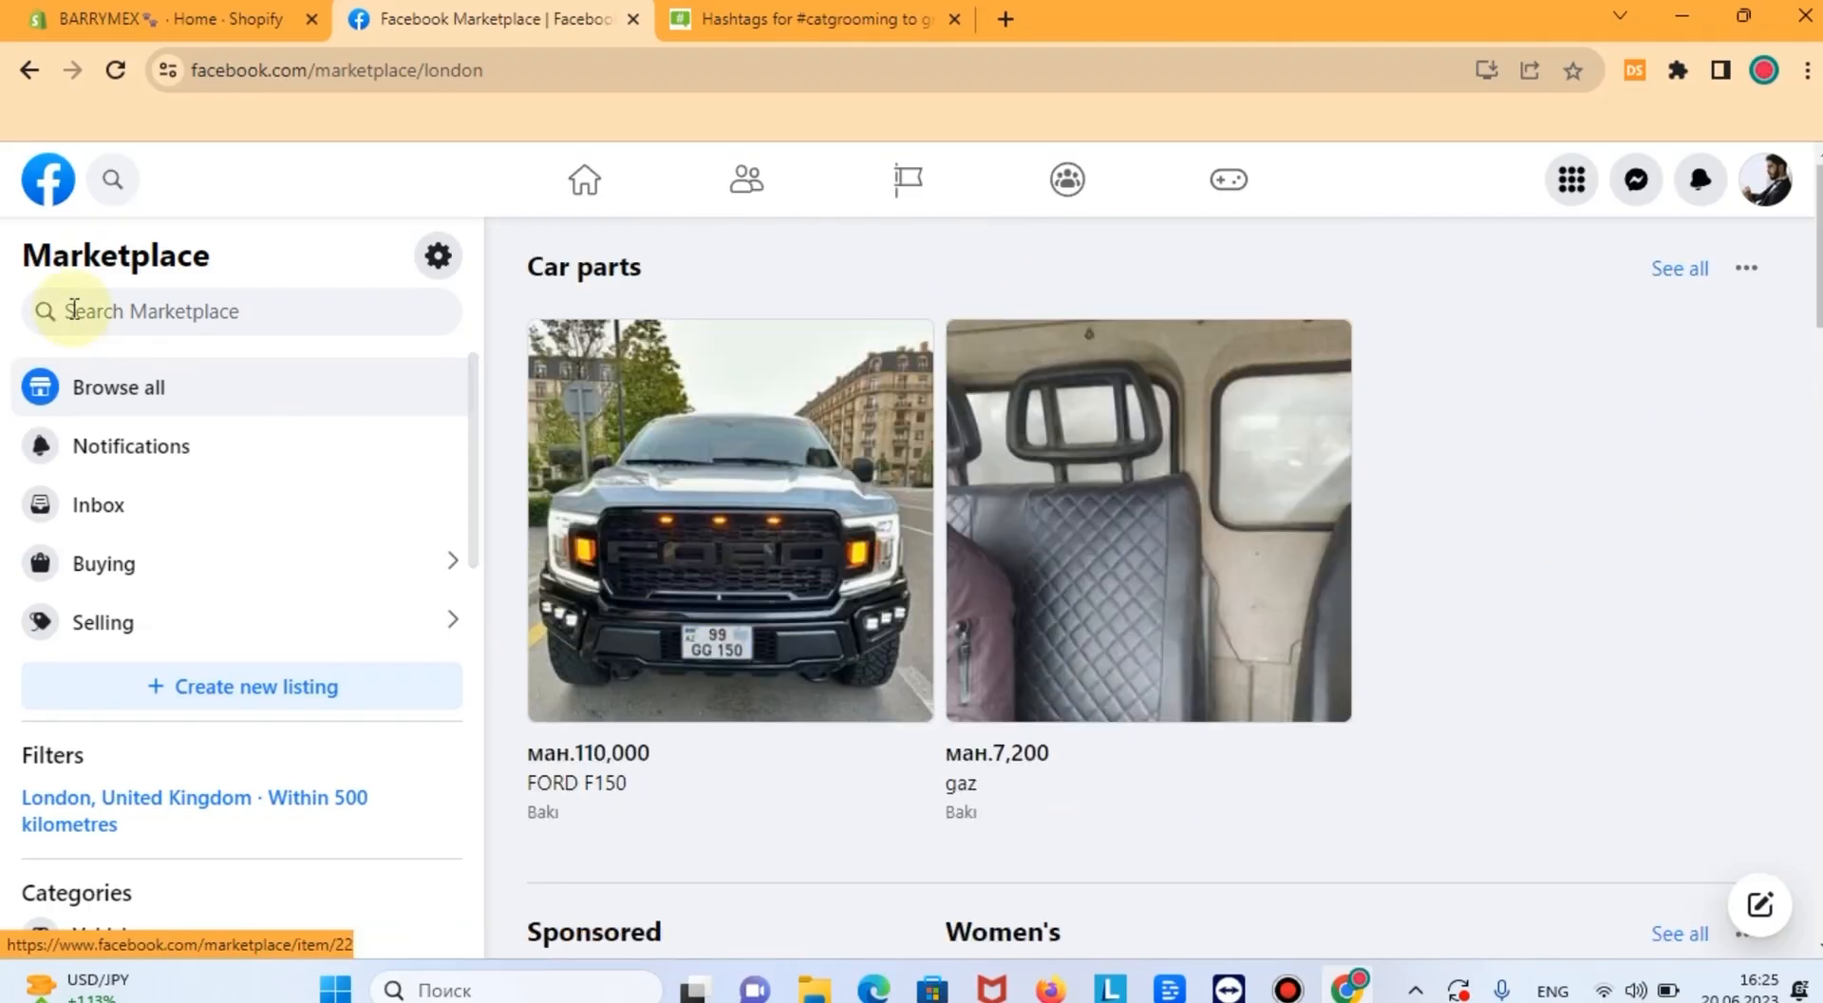
click(96, 309)
text(brush)
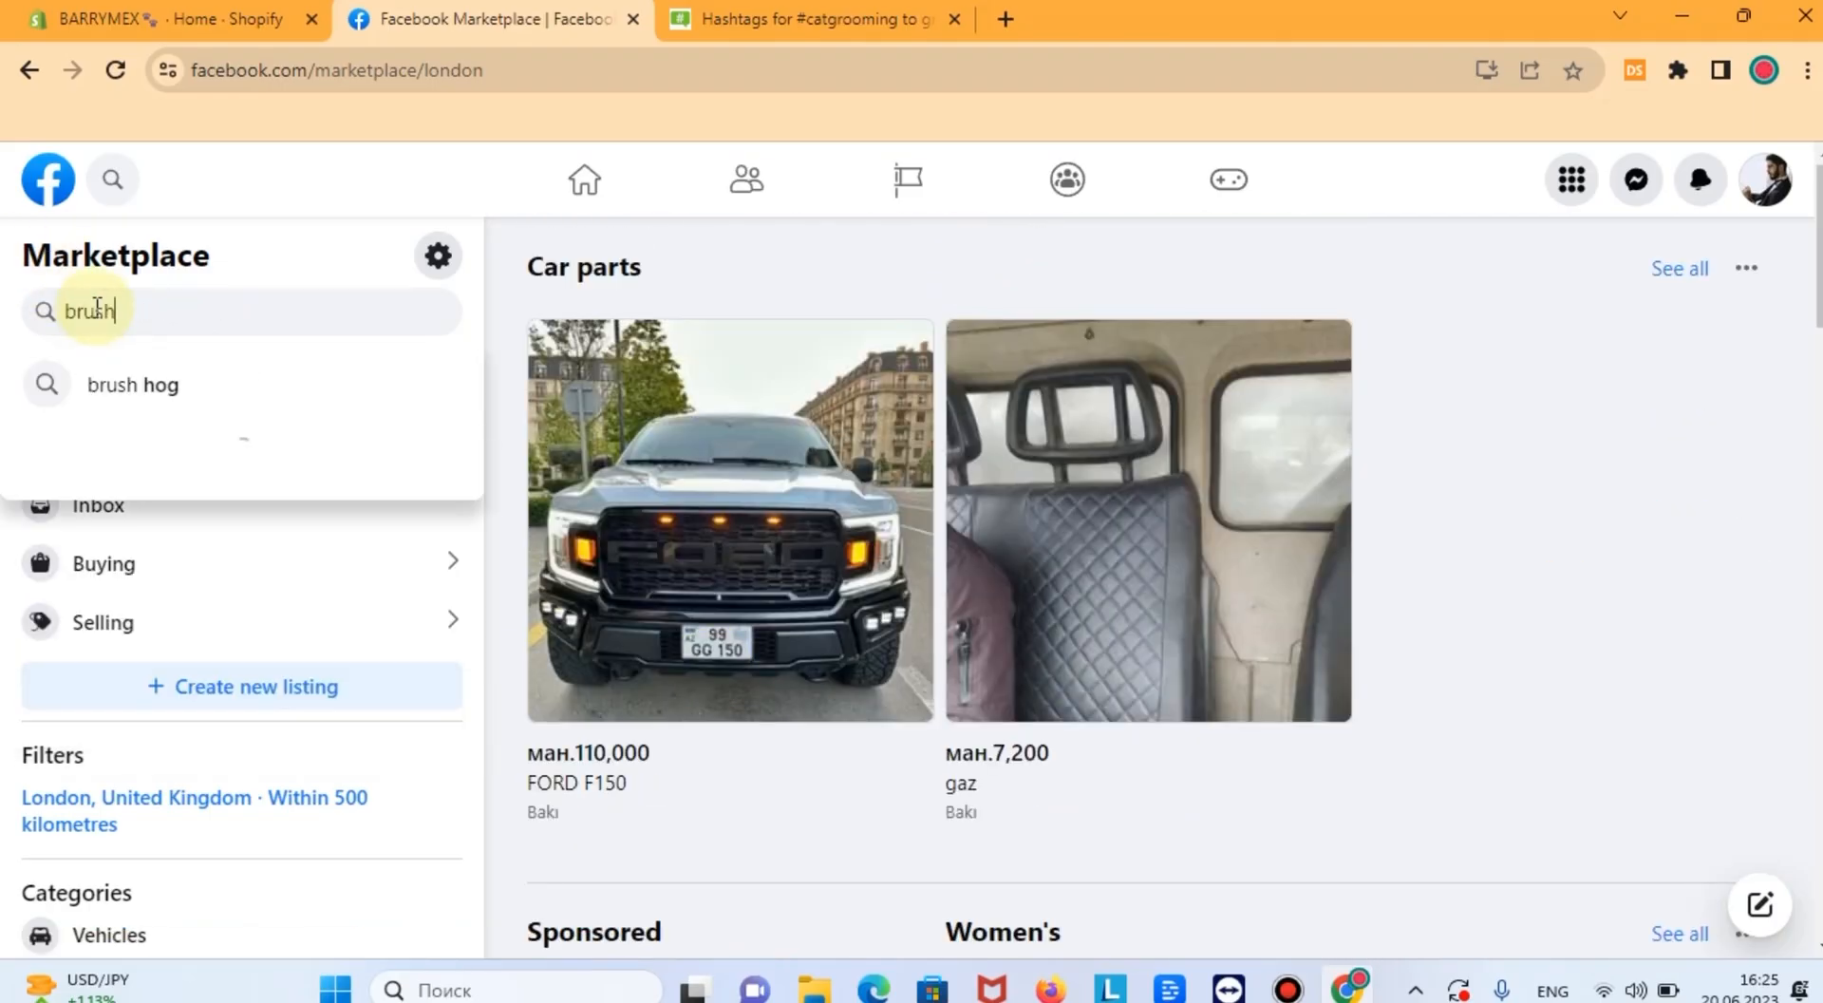
key(Return)
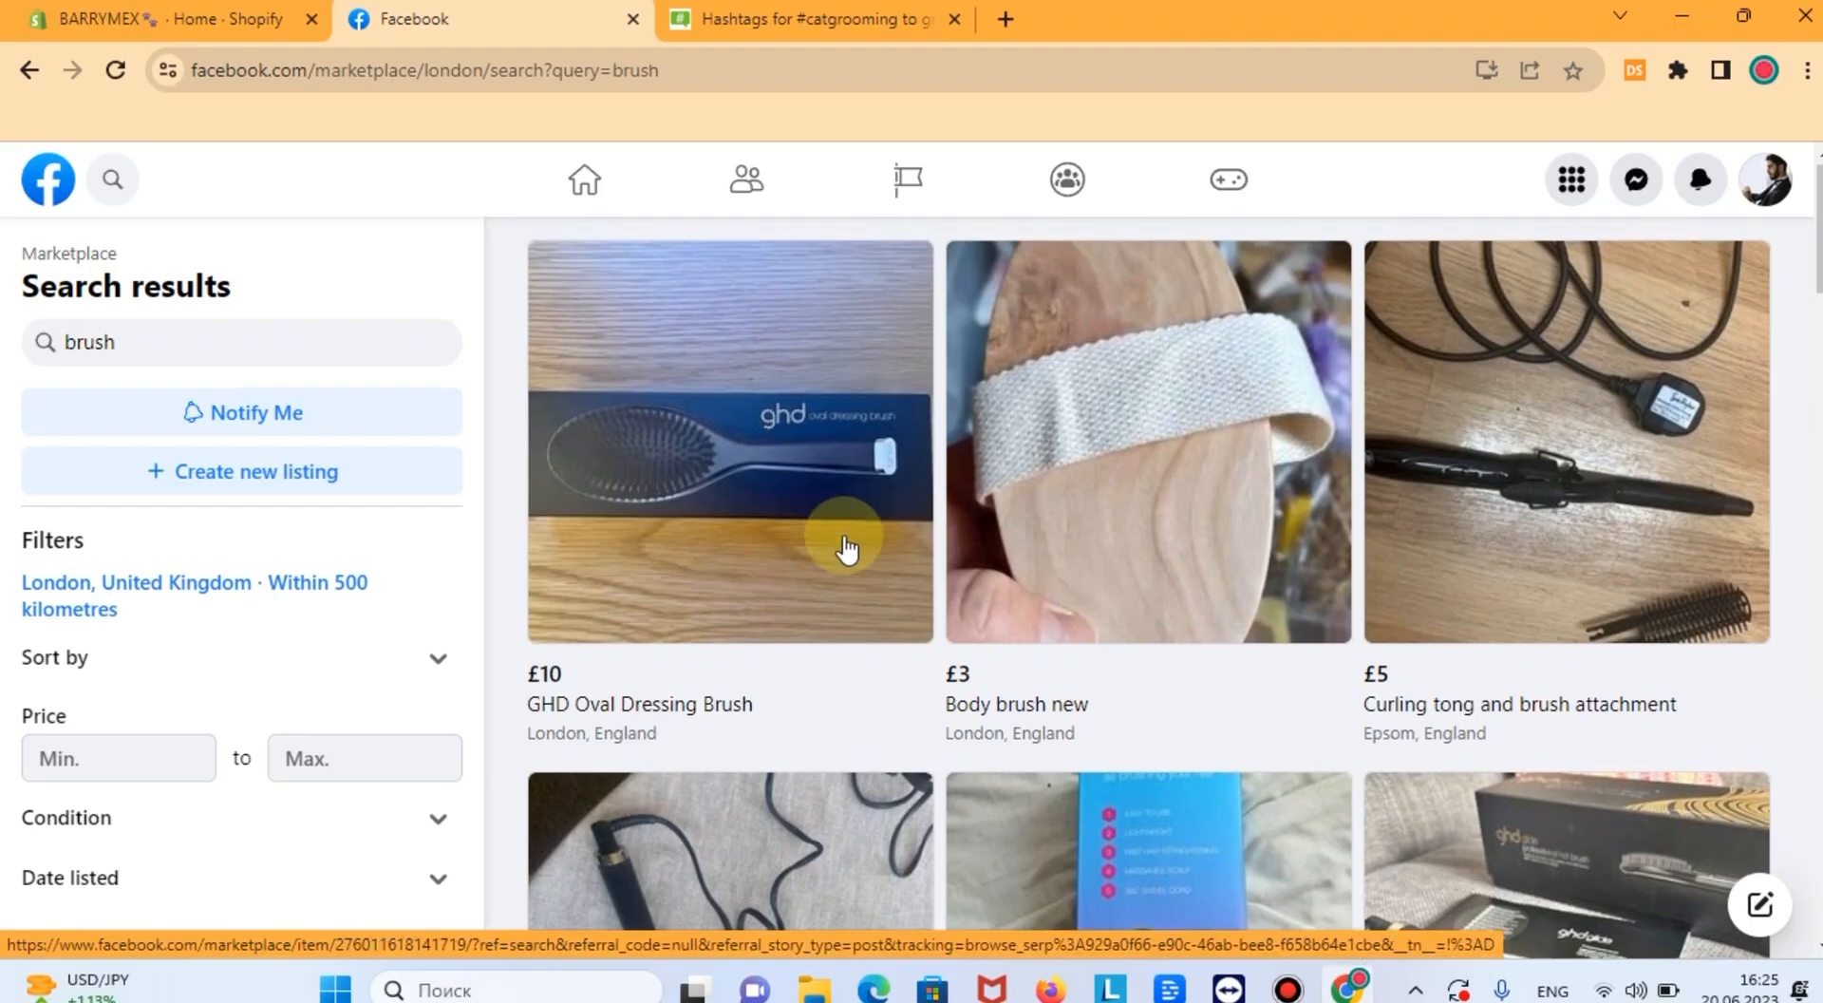
Step: Open the £10 GHD Oval Dressing Brush listing and start a message to its seller
click(663, 541)
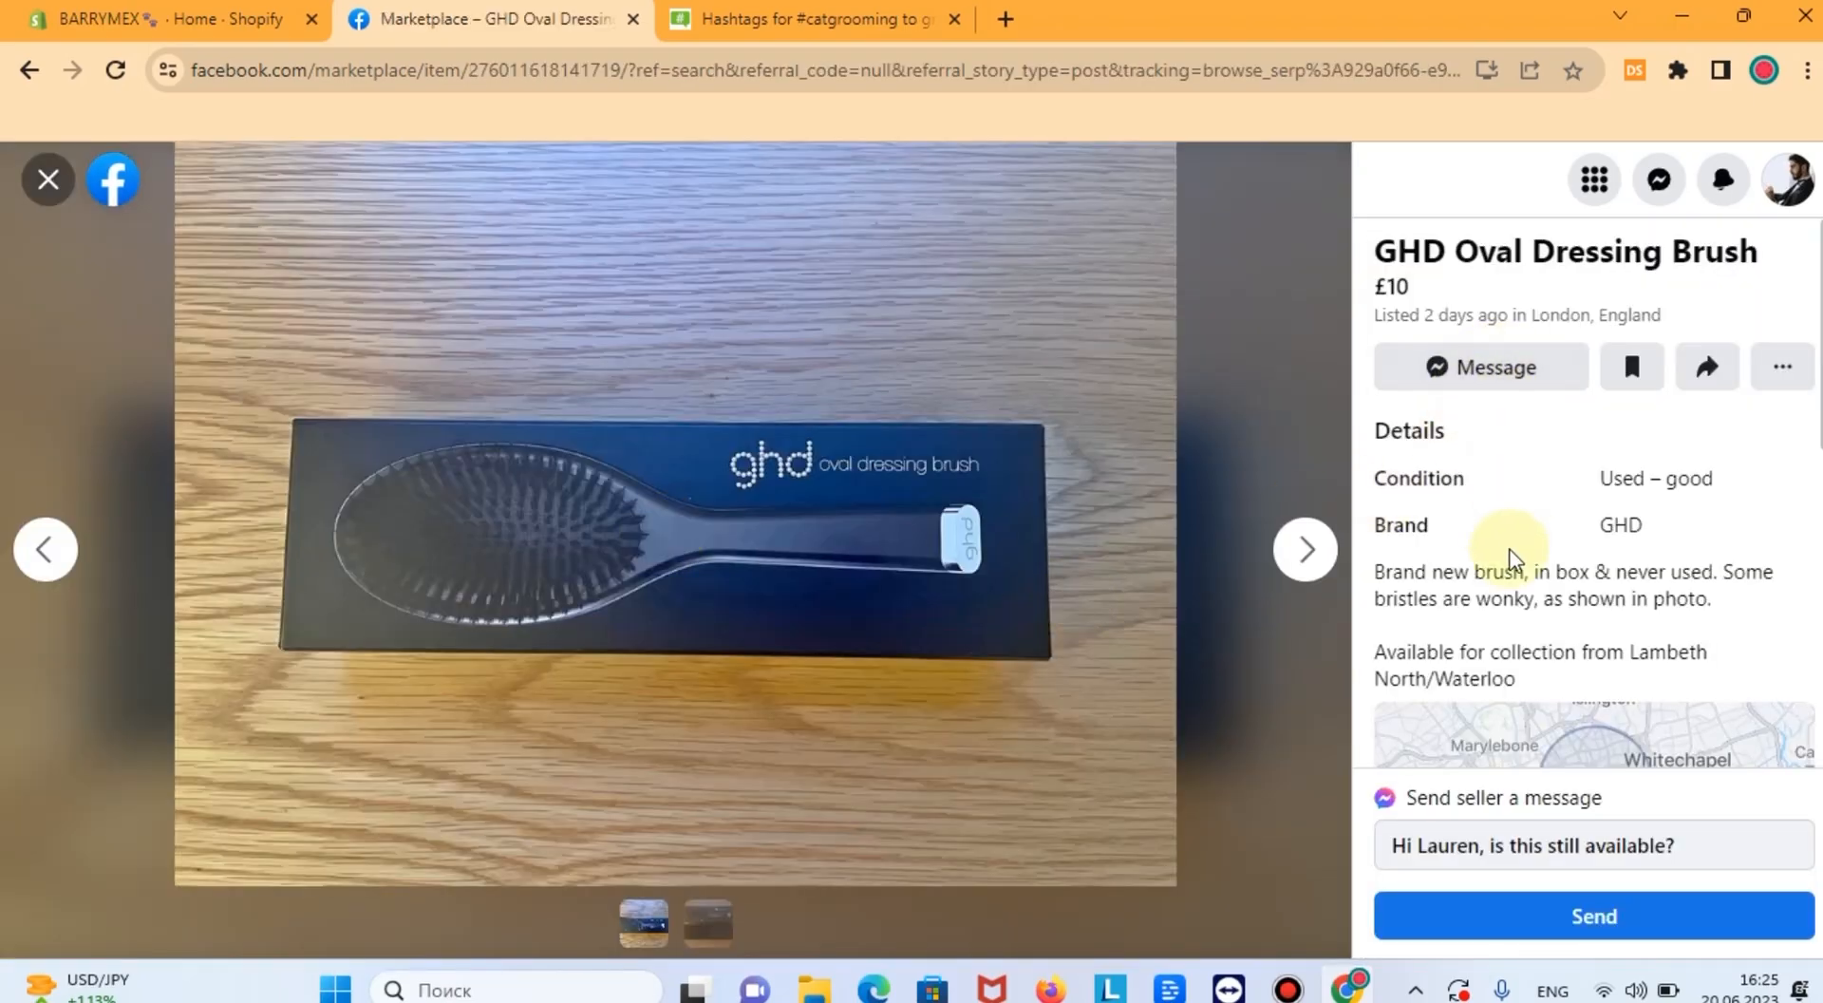
scroll(1508, 549, down, 4)
scroll(1512, 556, down, 2)
scroll(1509, 559, down, 2)
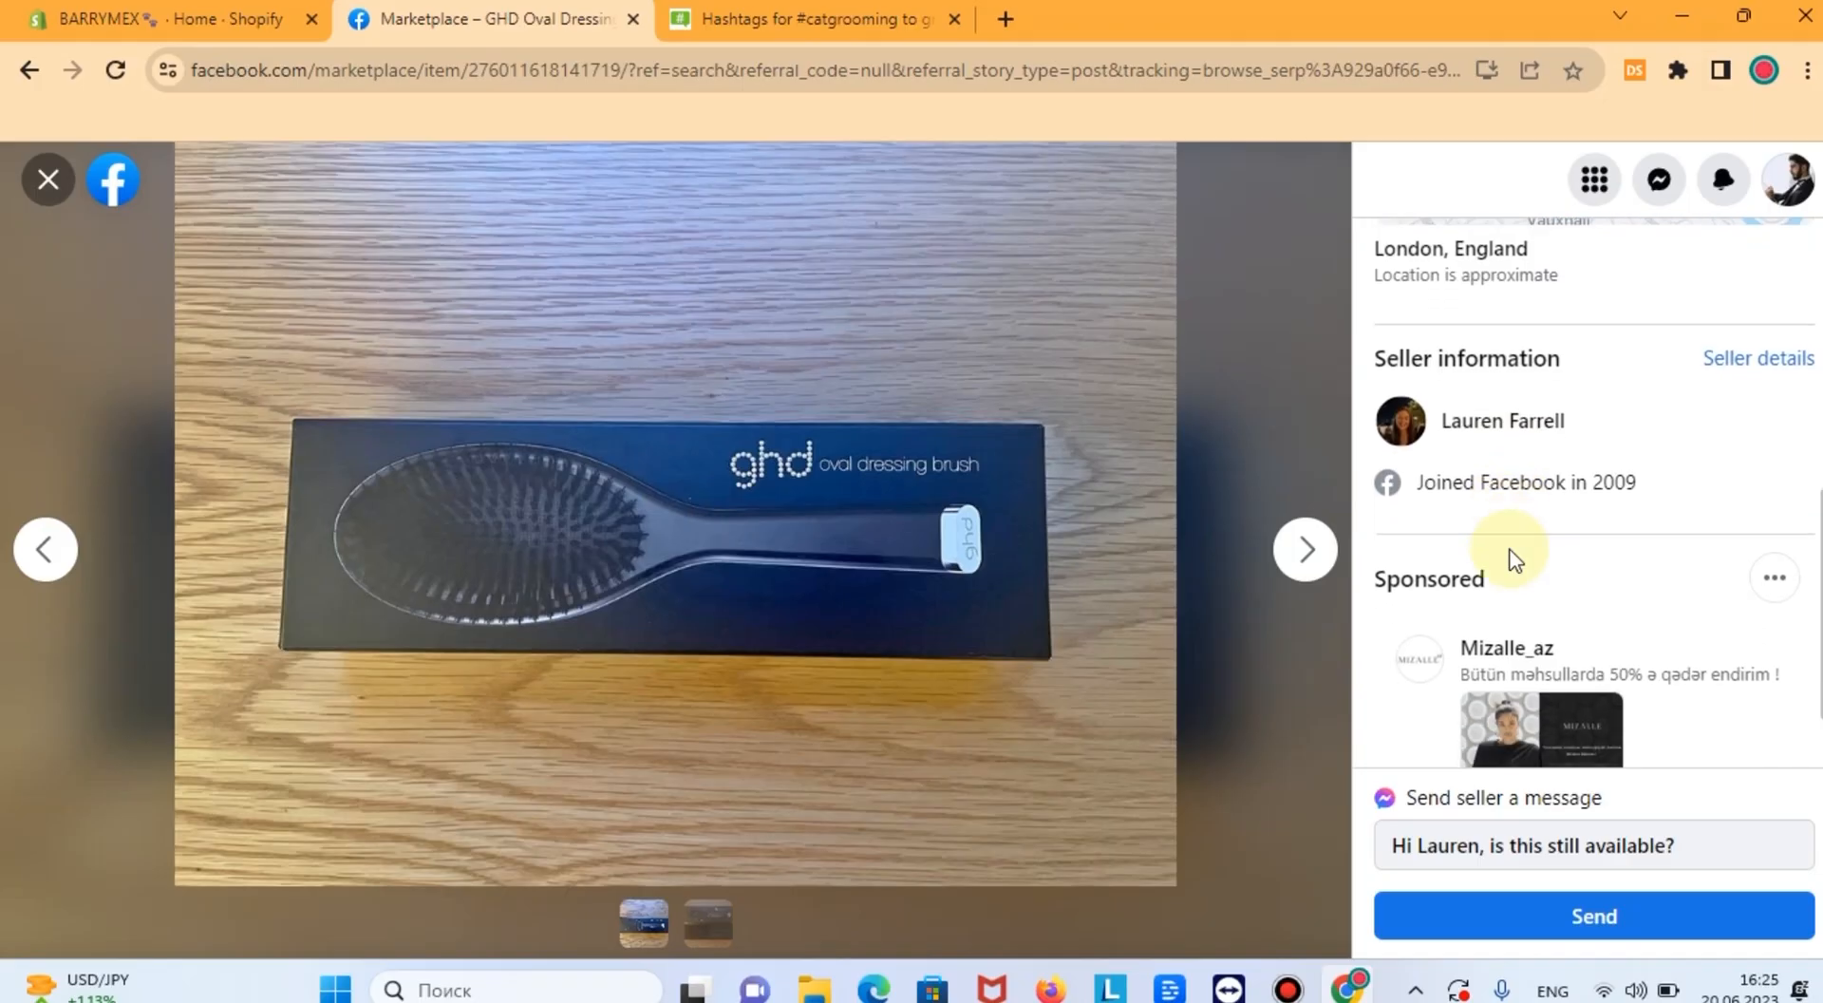
scroll(1511, 560, up, 1)
scroll(1512, 558, up, 5)
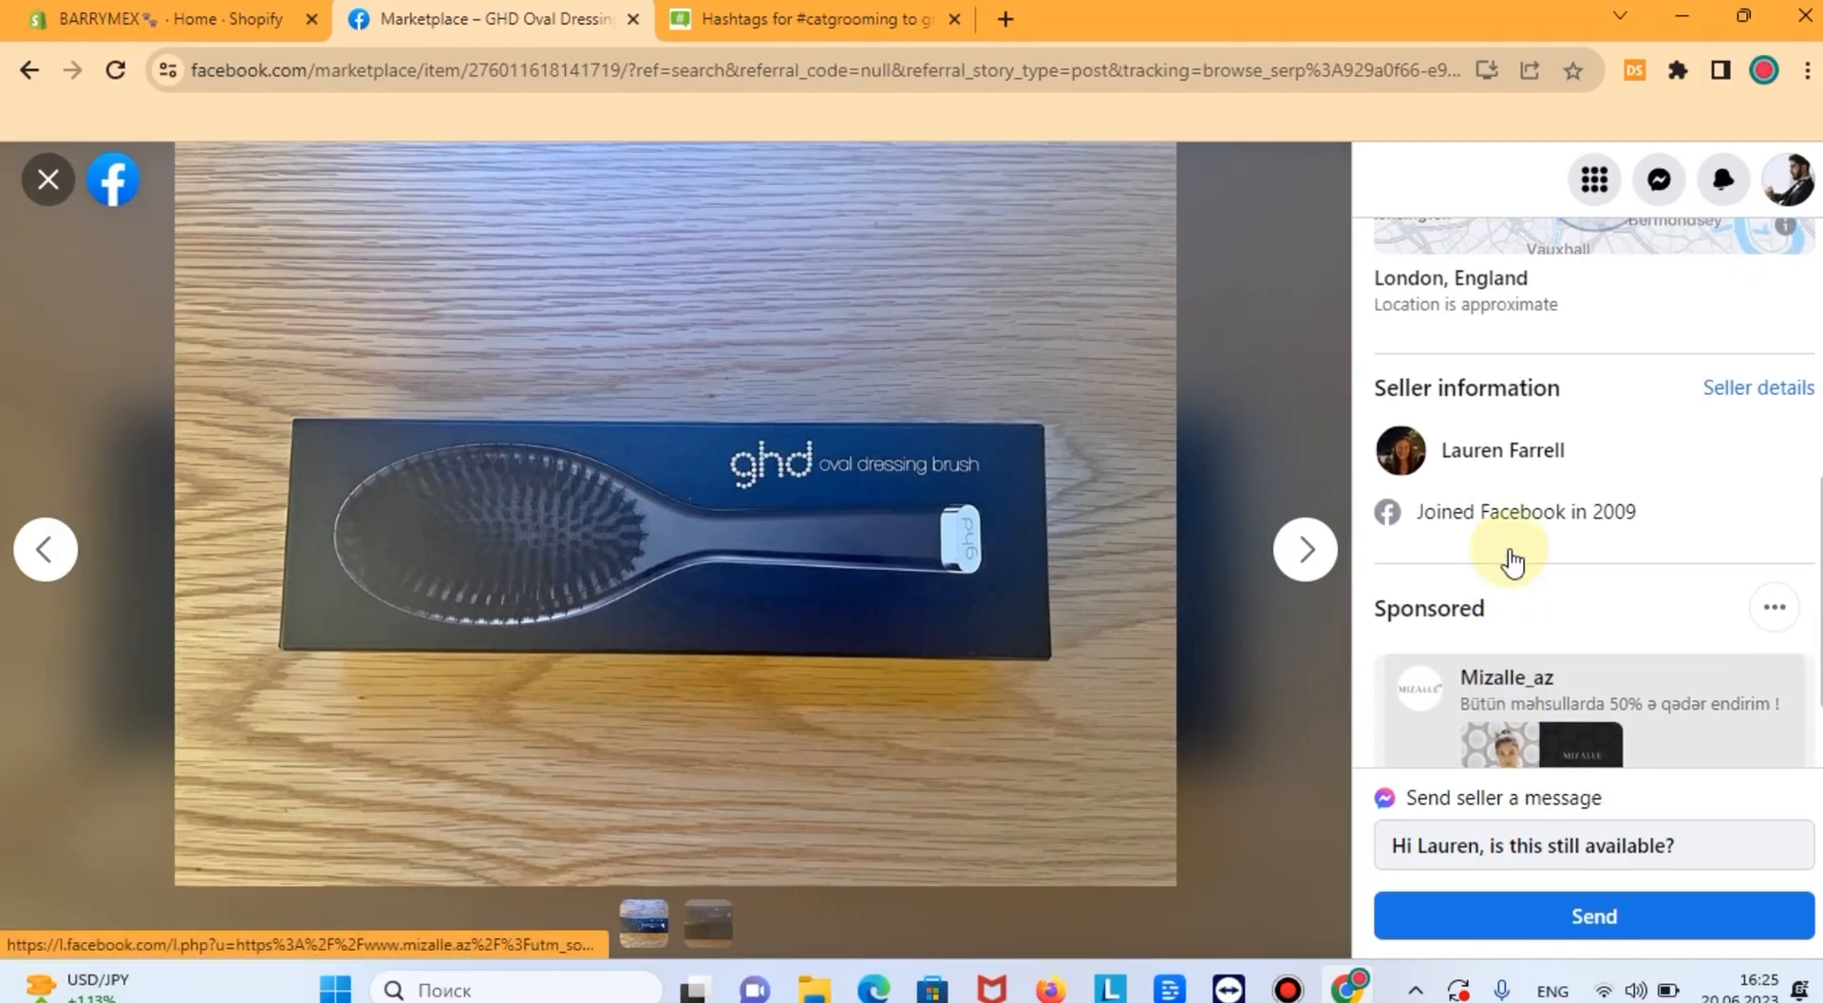
scroll(1511, 548, up, 1)
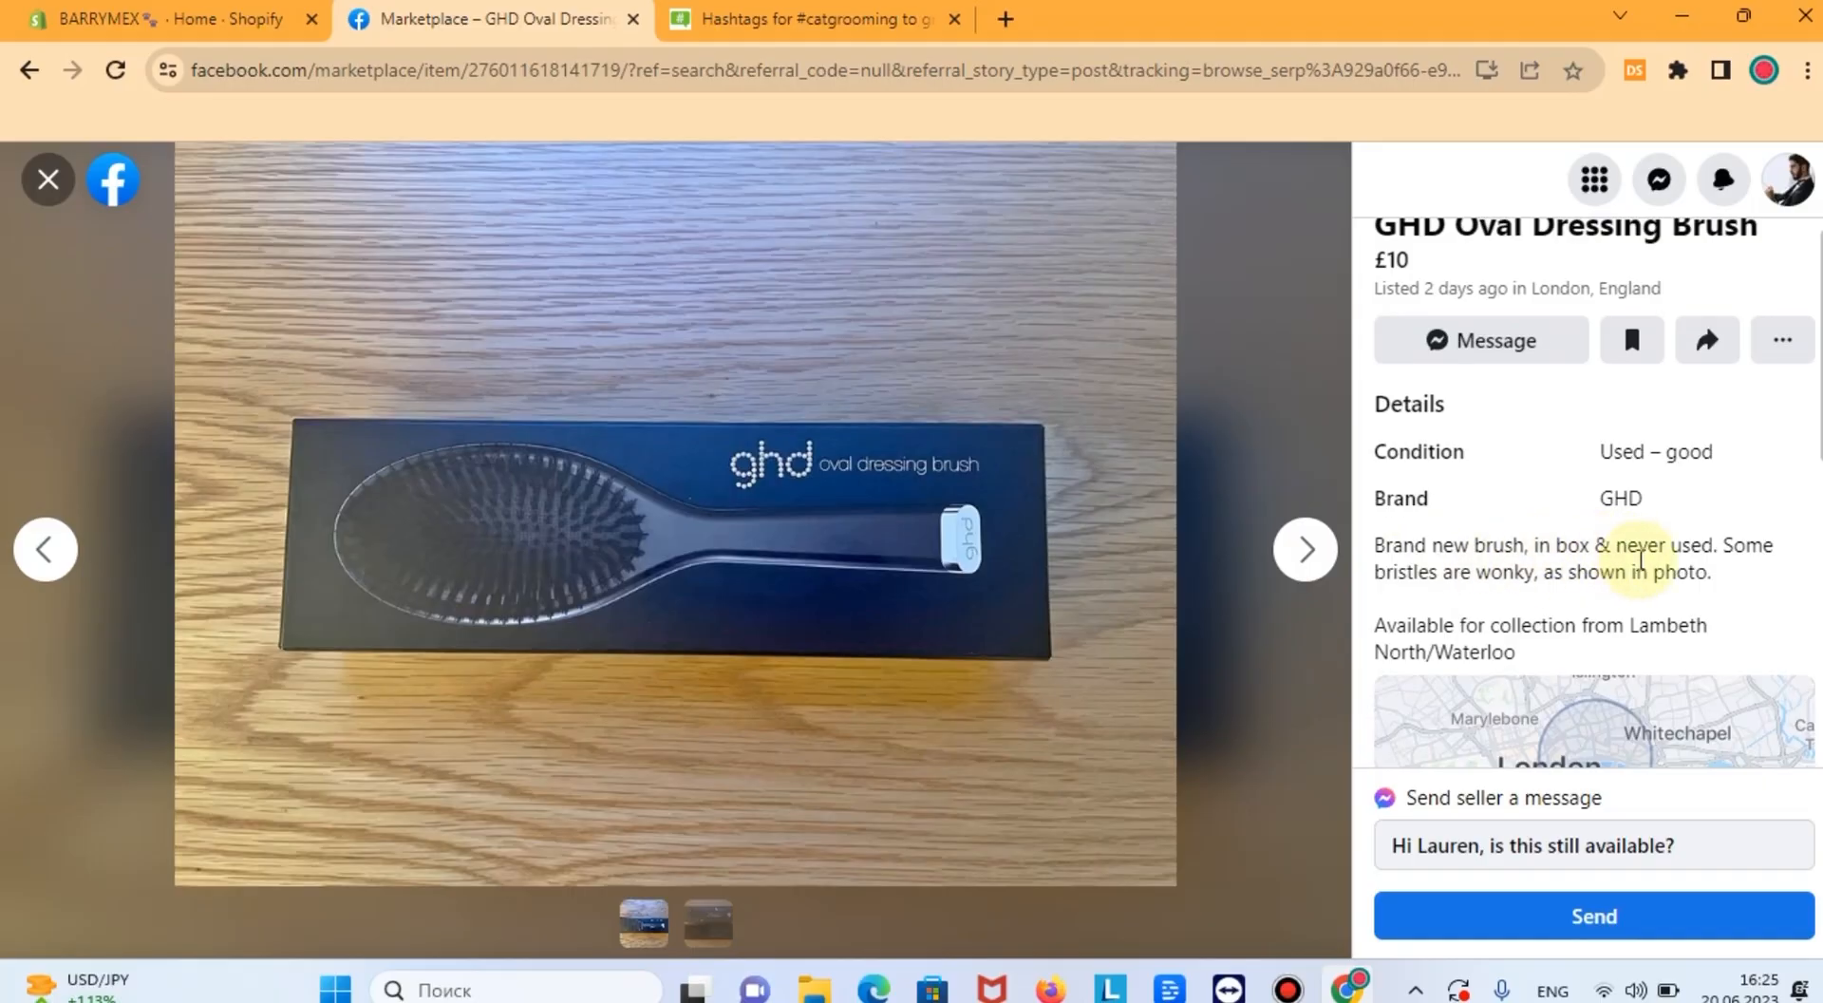
scroll(1630, 555, up, 1)
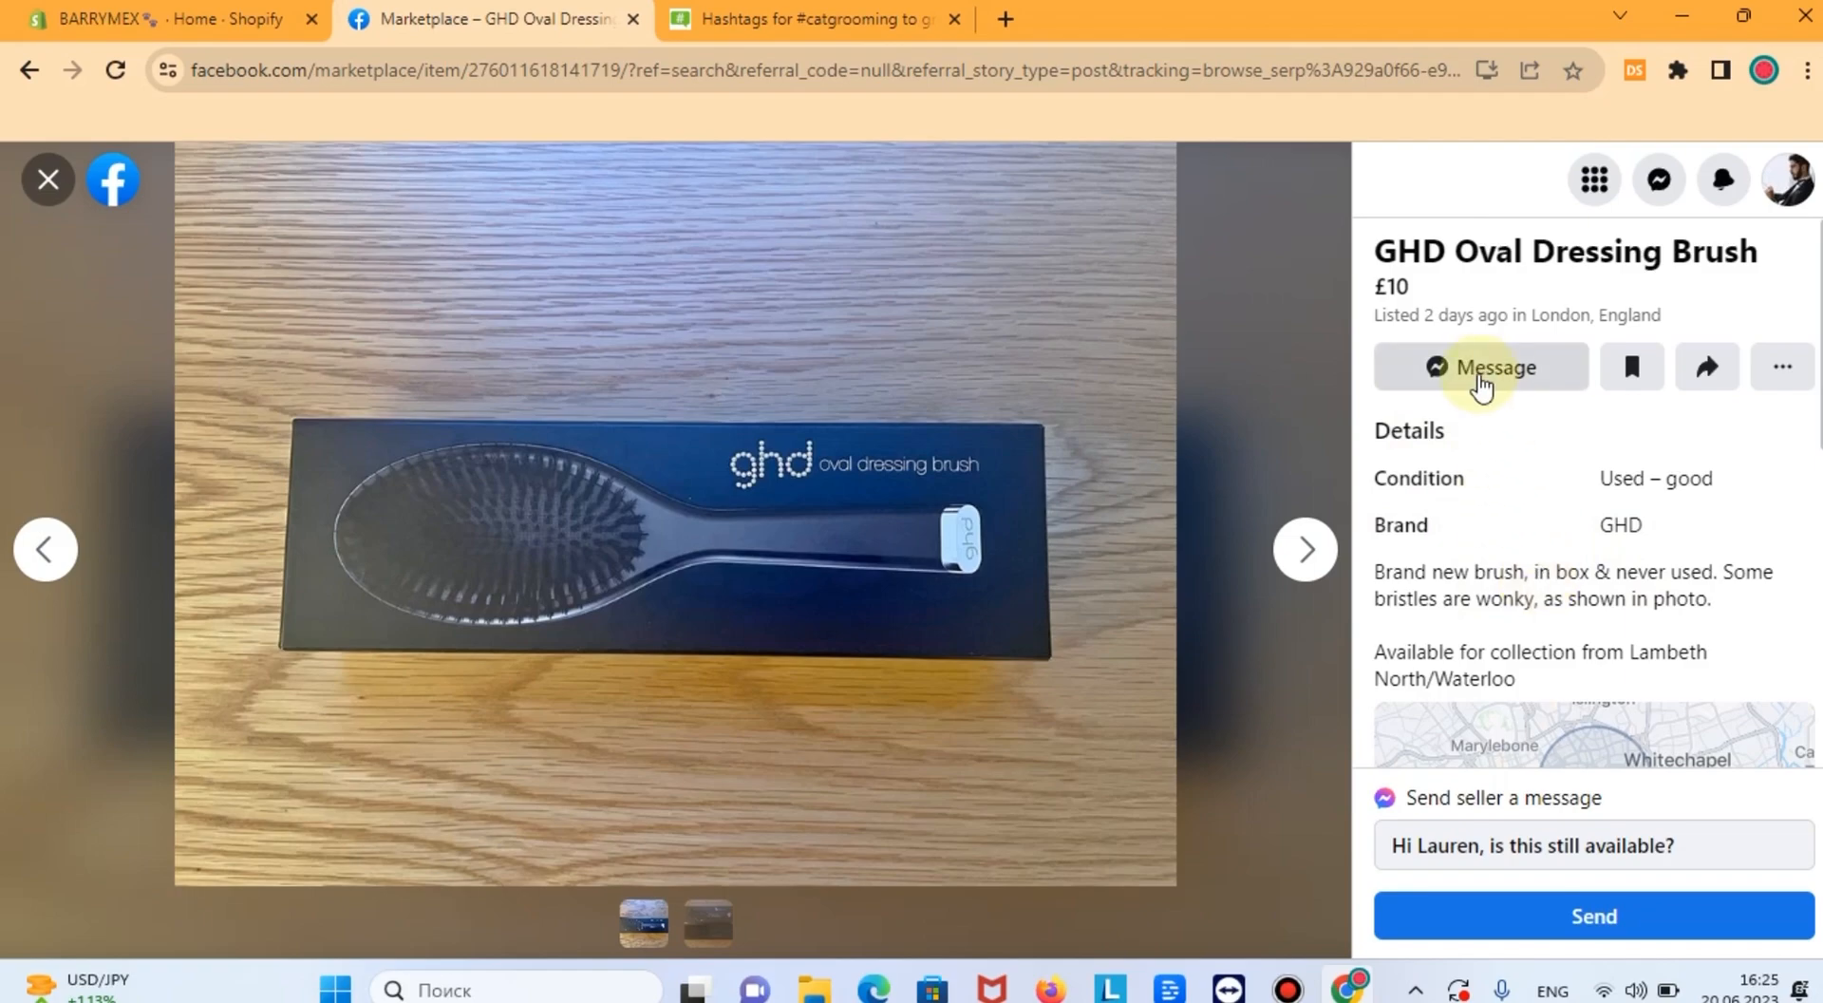
click(1481, 380)
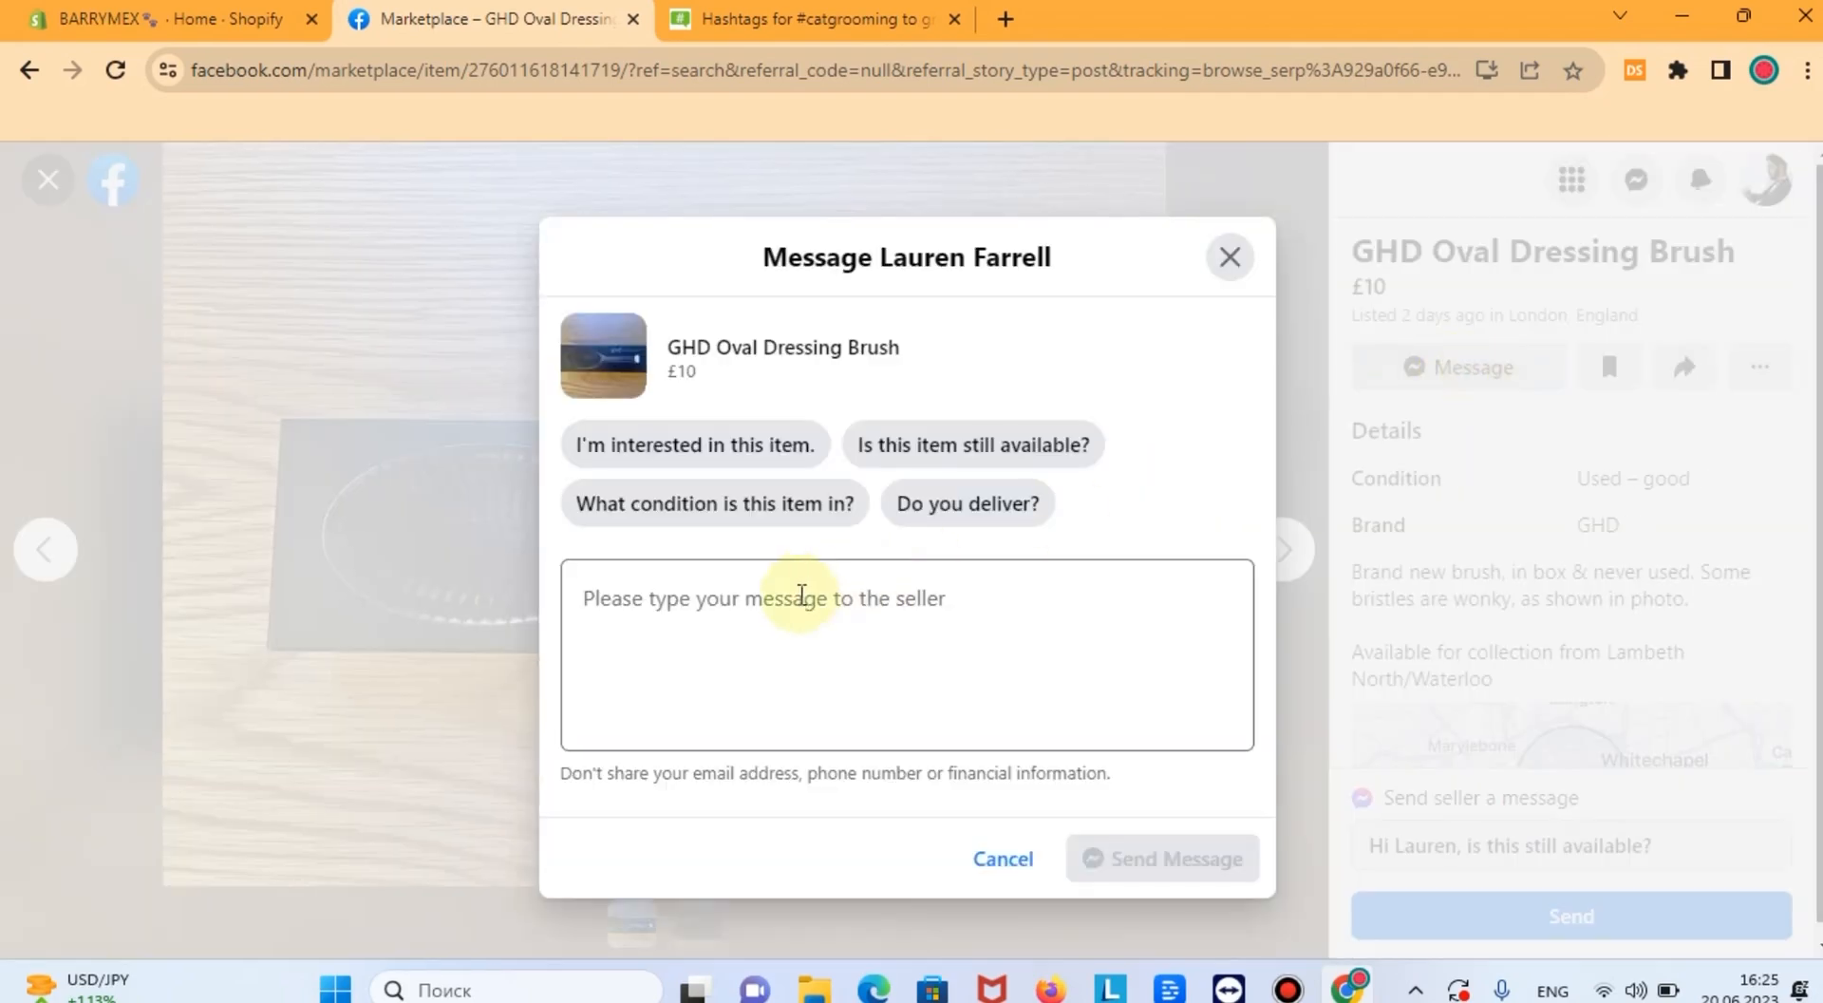
Step: Fill the seller message with the quick reply 'I'm interested in this item.' and try sending it
click(737, 606)
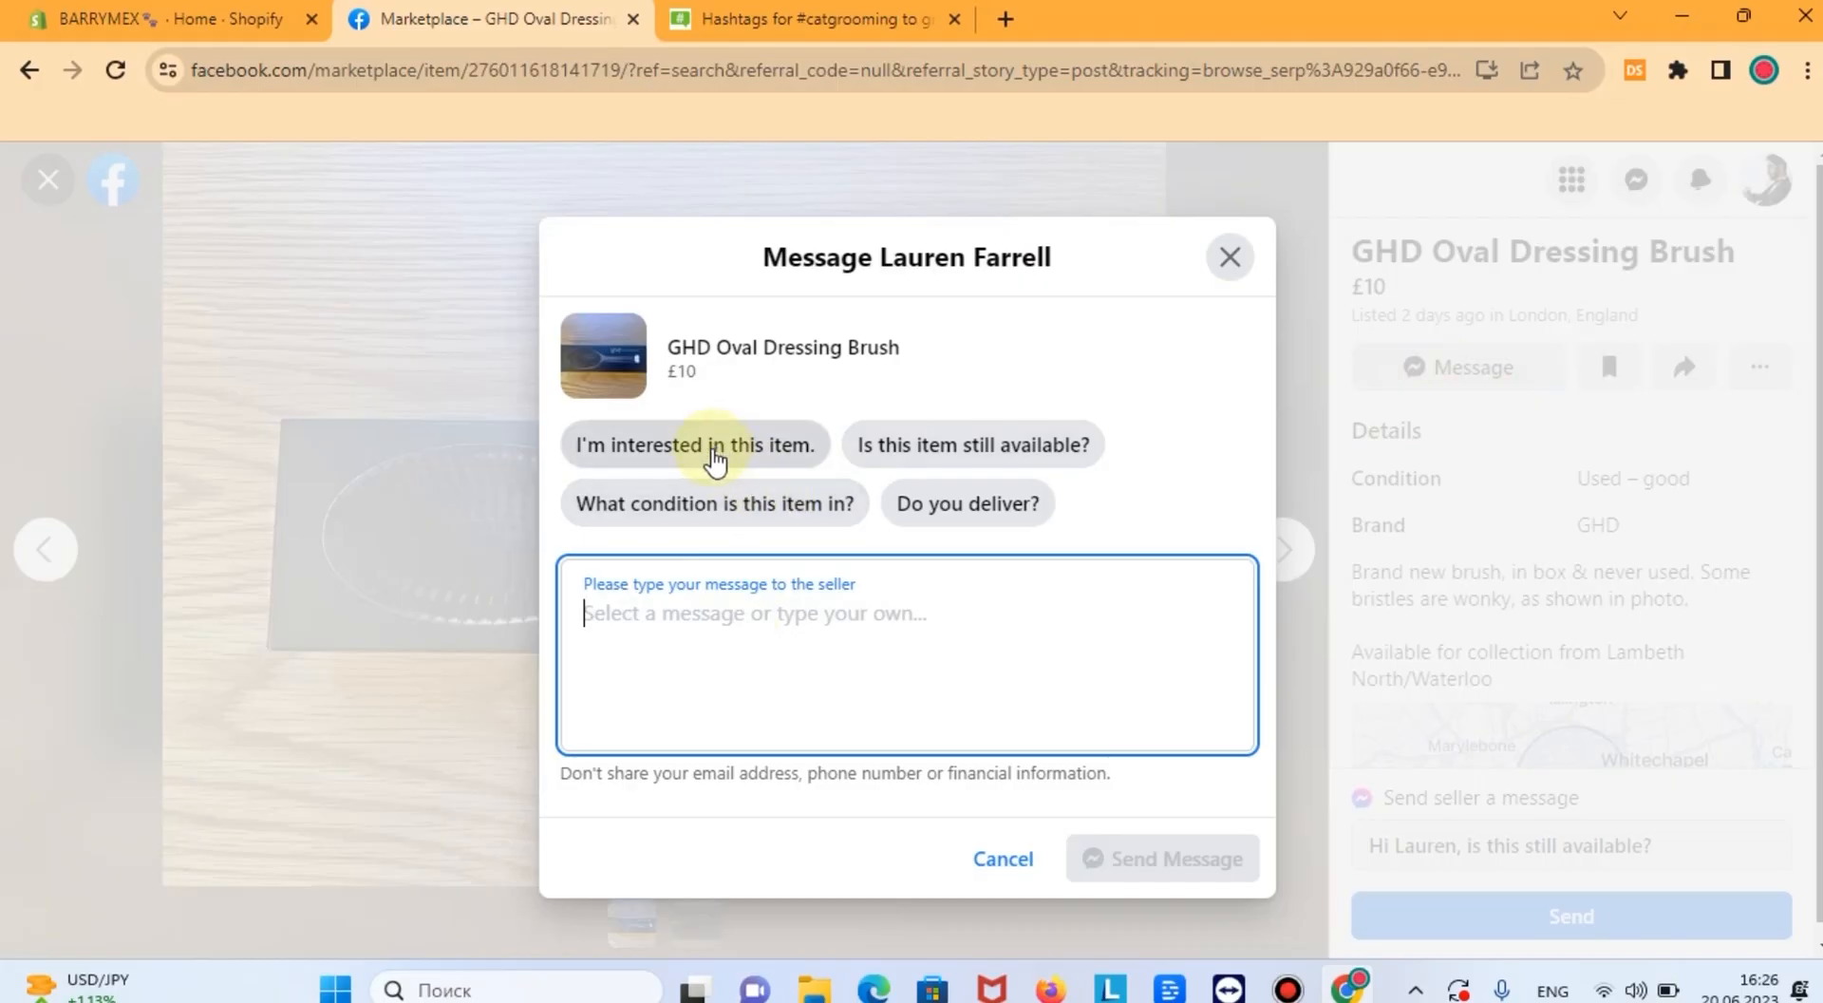
click(714, 454)
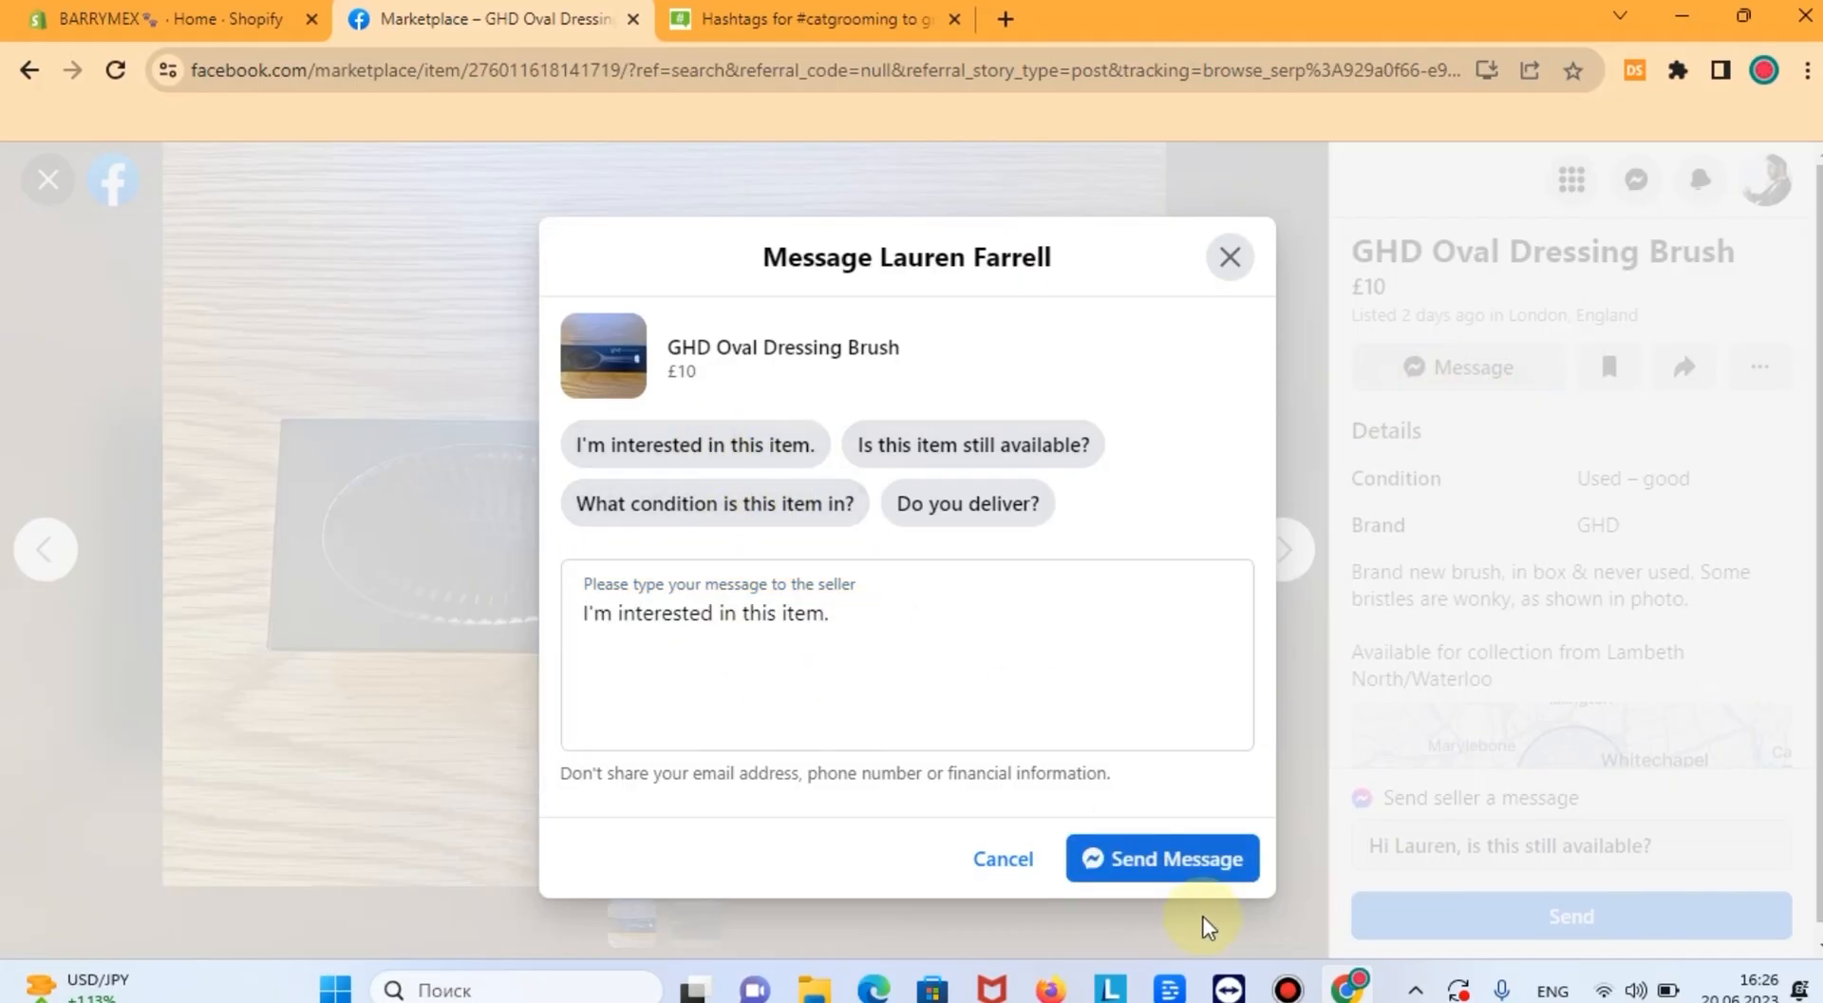
click(1174, 860)
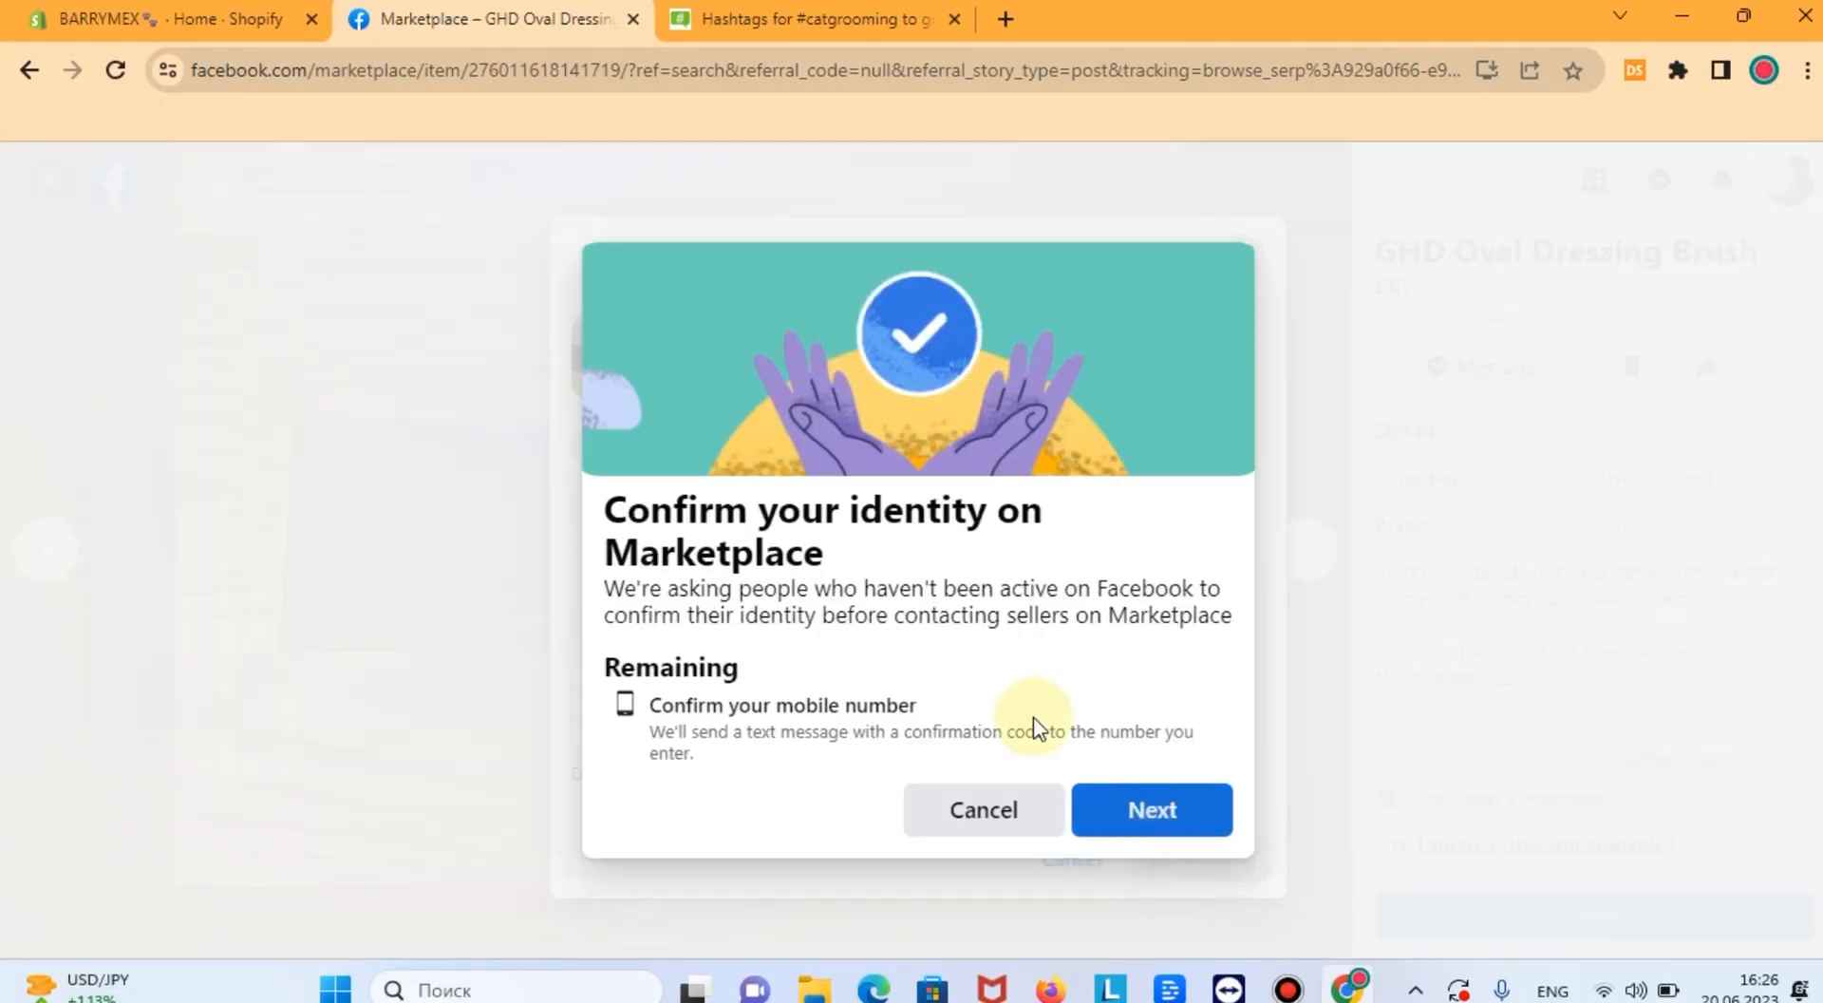
Step: Verify the account with the saved phone number and the 5-digit confirmation code, then return to the listing
click(1189, 812)
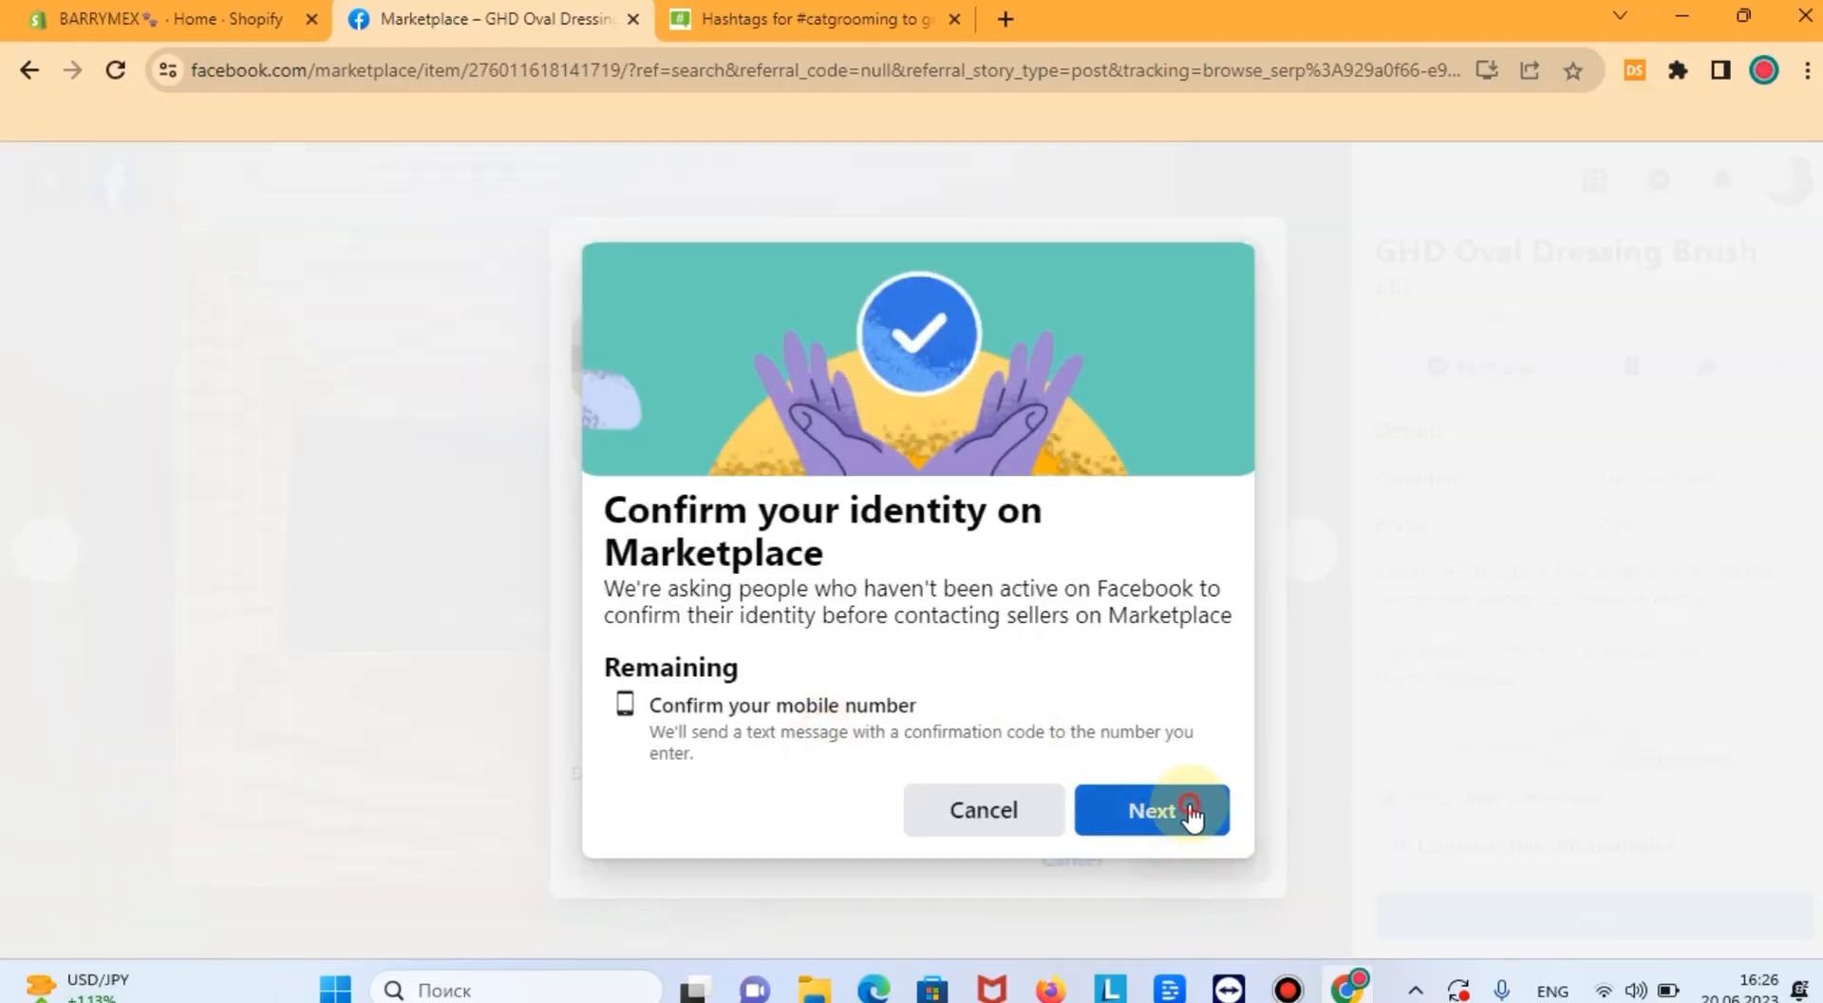
click(881, 505)
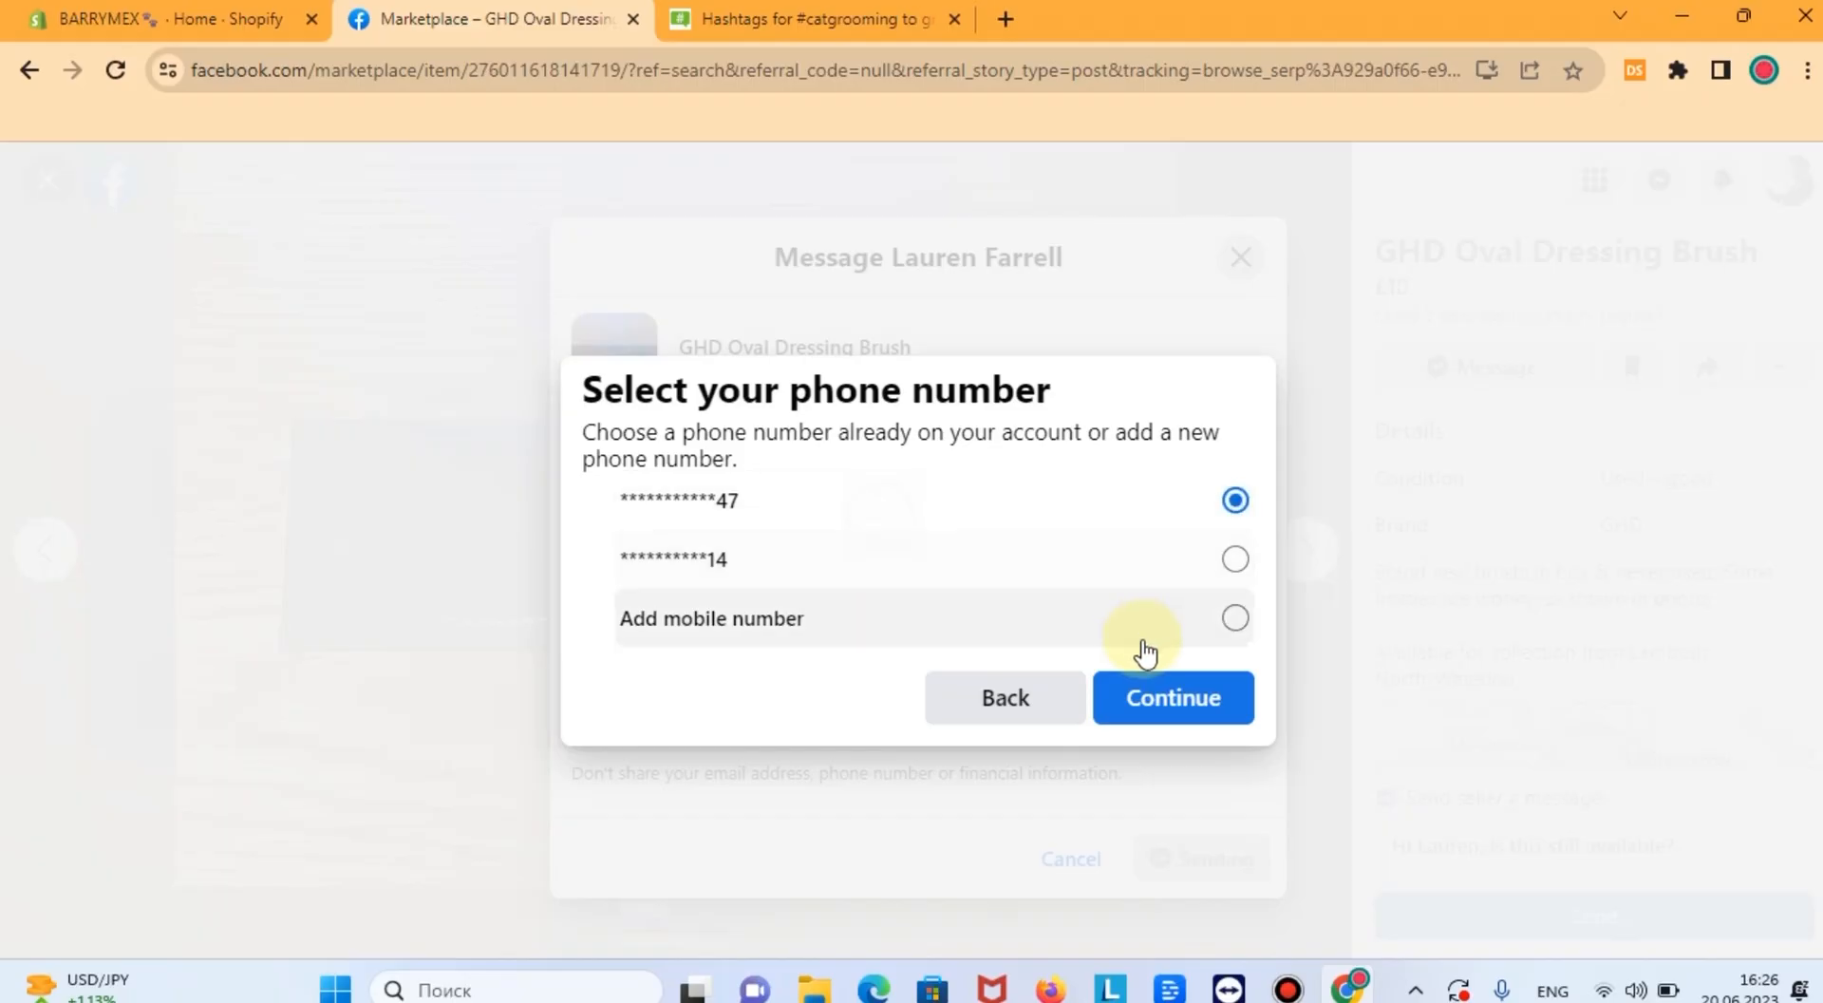
click(1148, 677)
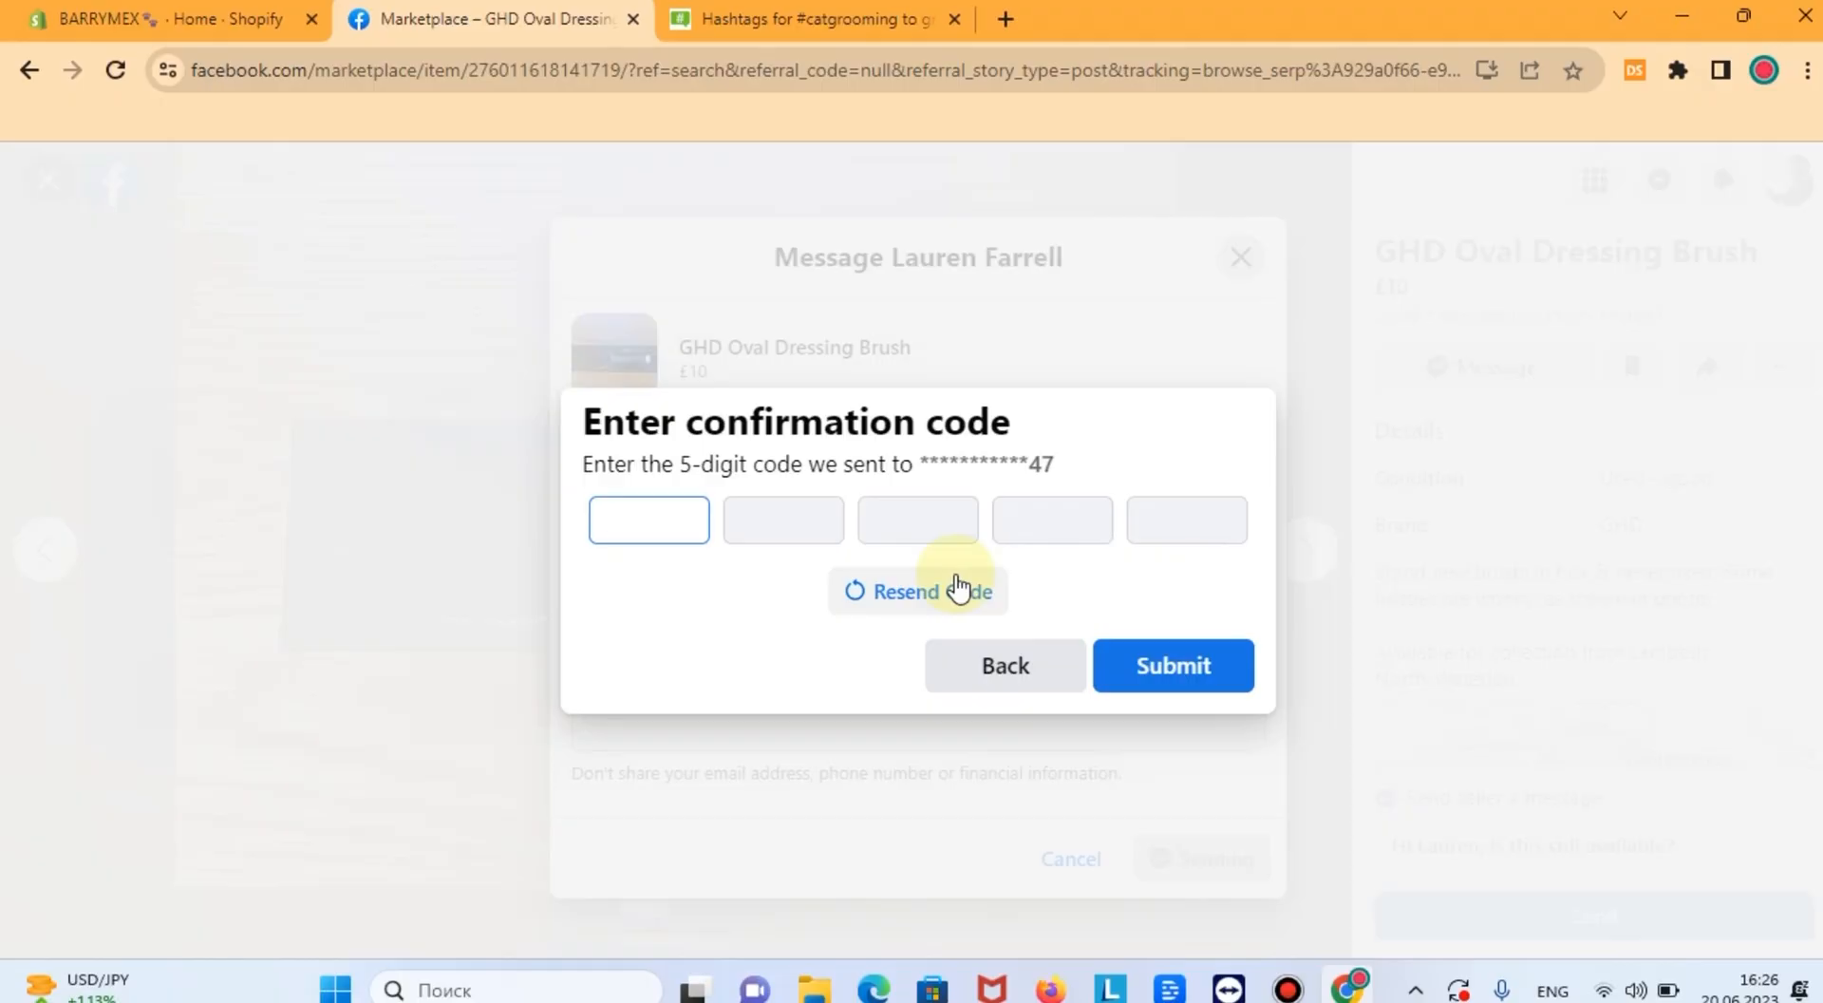
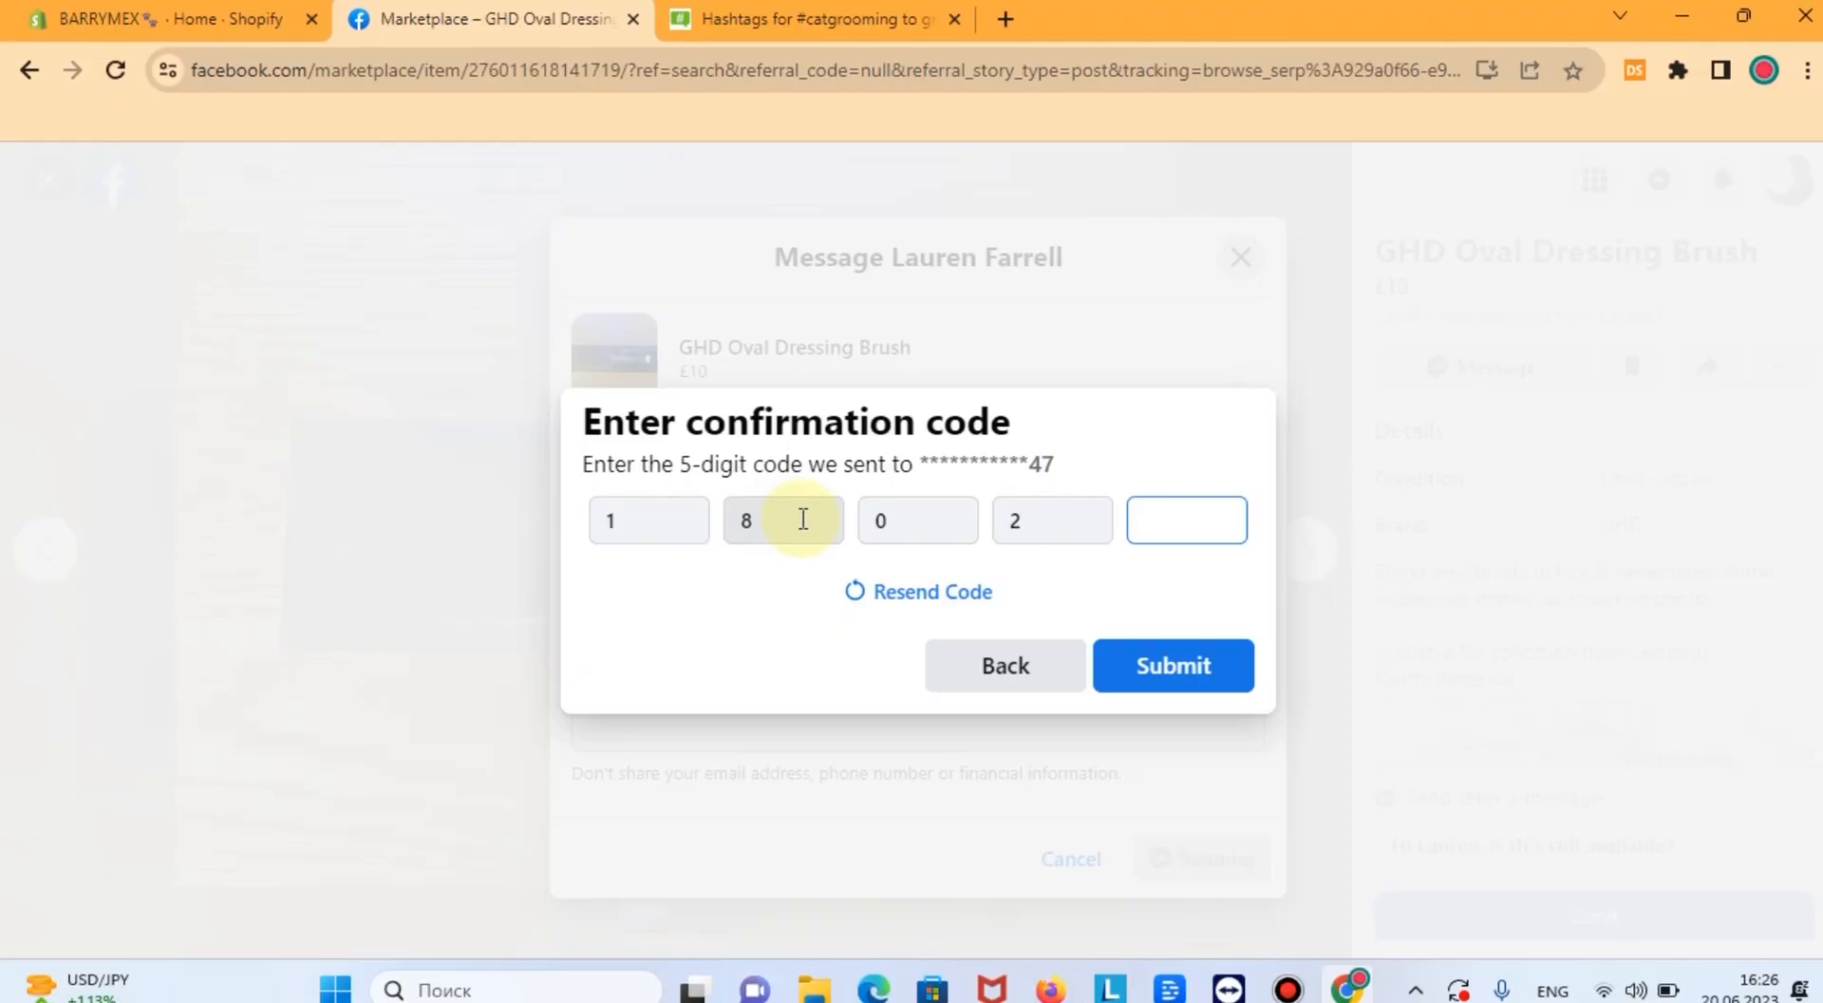
click(1175, 655)
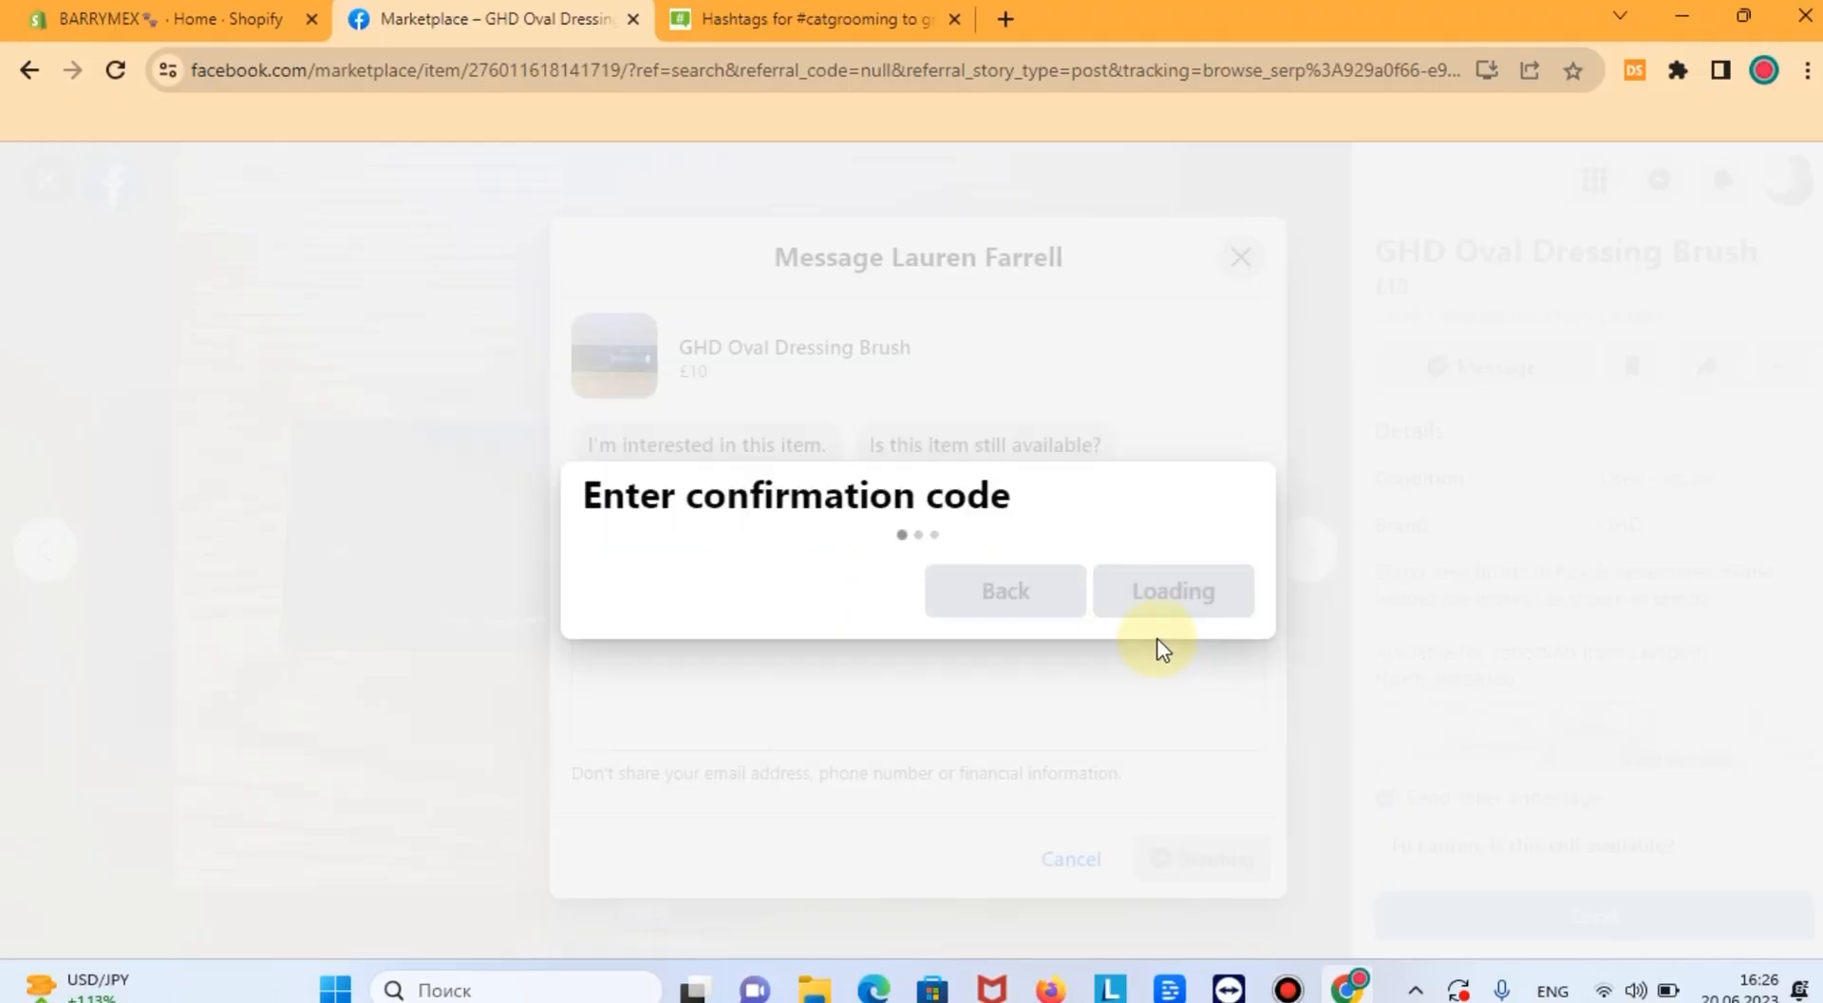
click(943, 607)
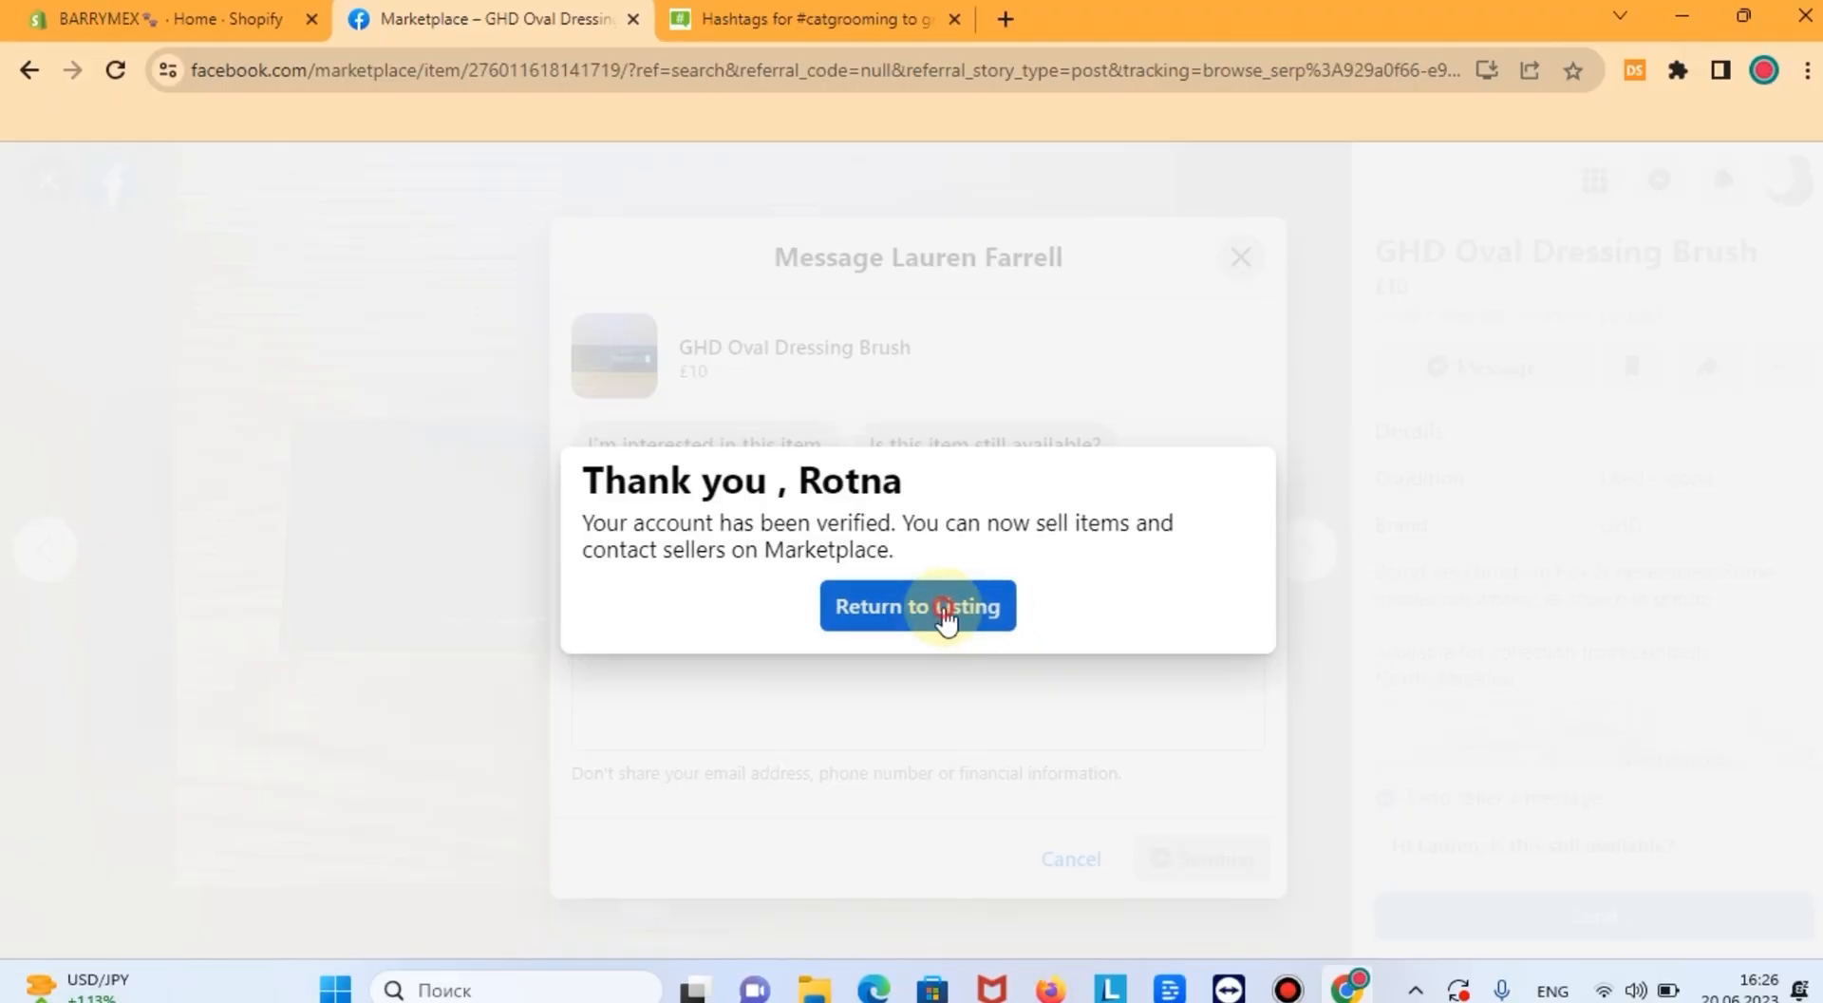
click(931, 625)
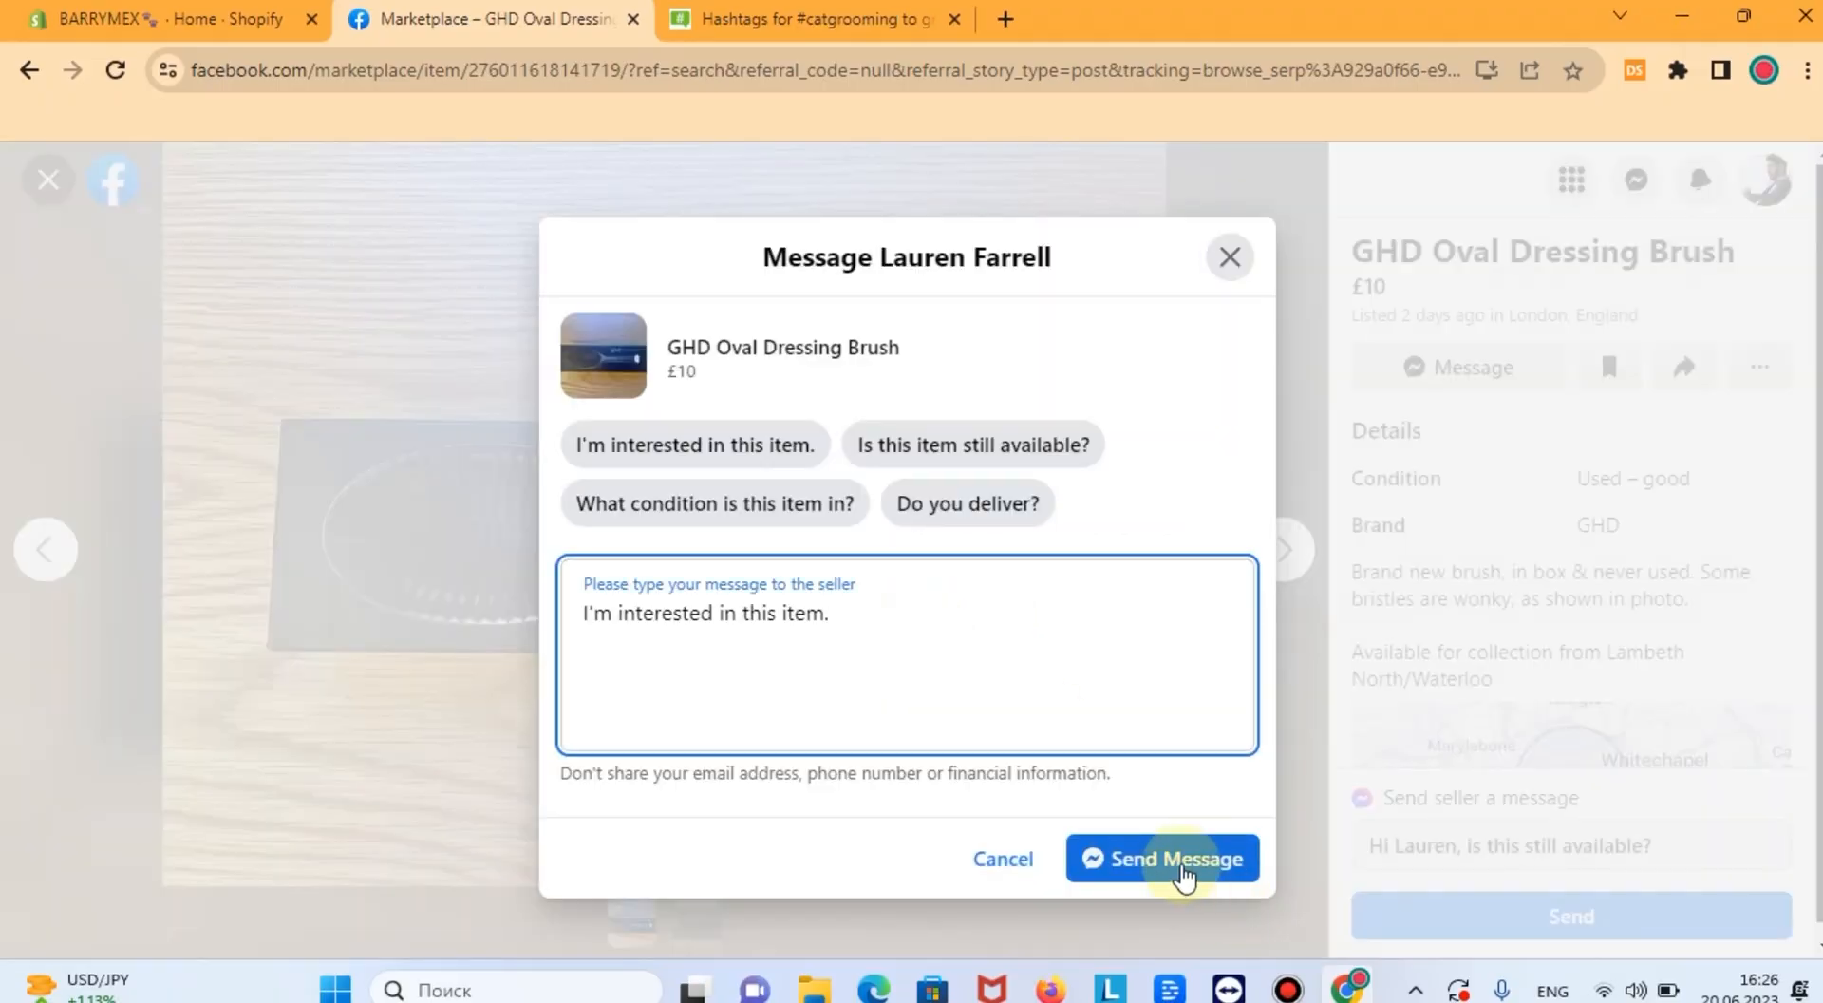
Step: Send 'I'm interested in this item.', then send 'what is your best deal?' in the Messenger chat
click(1182, 876)
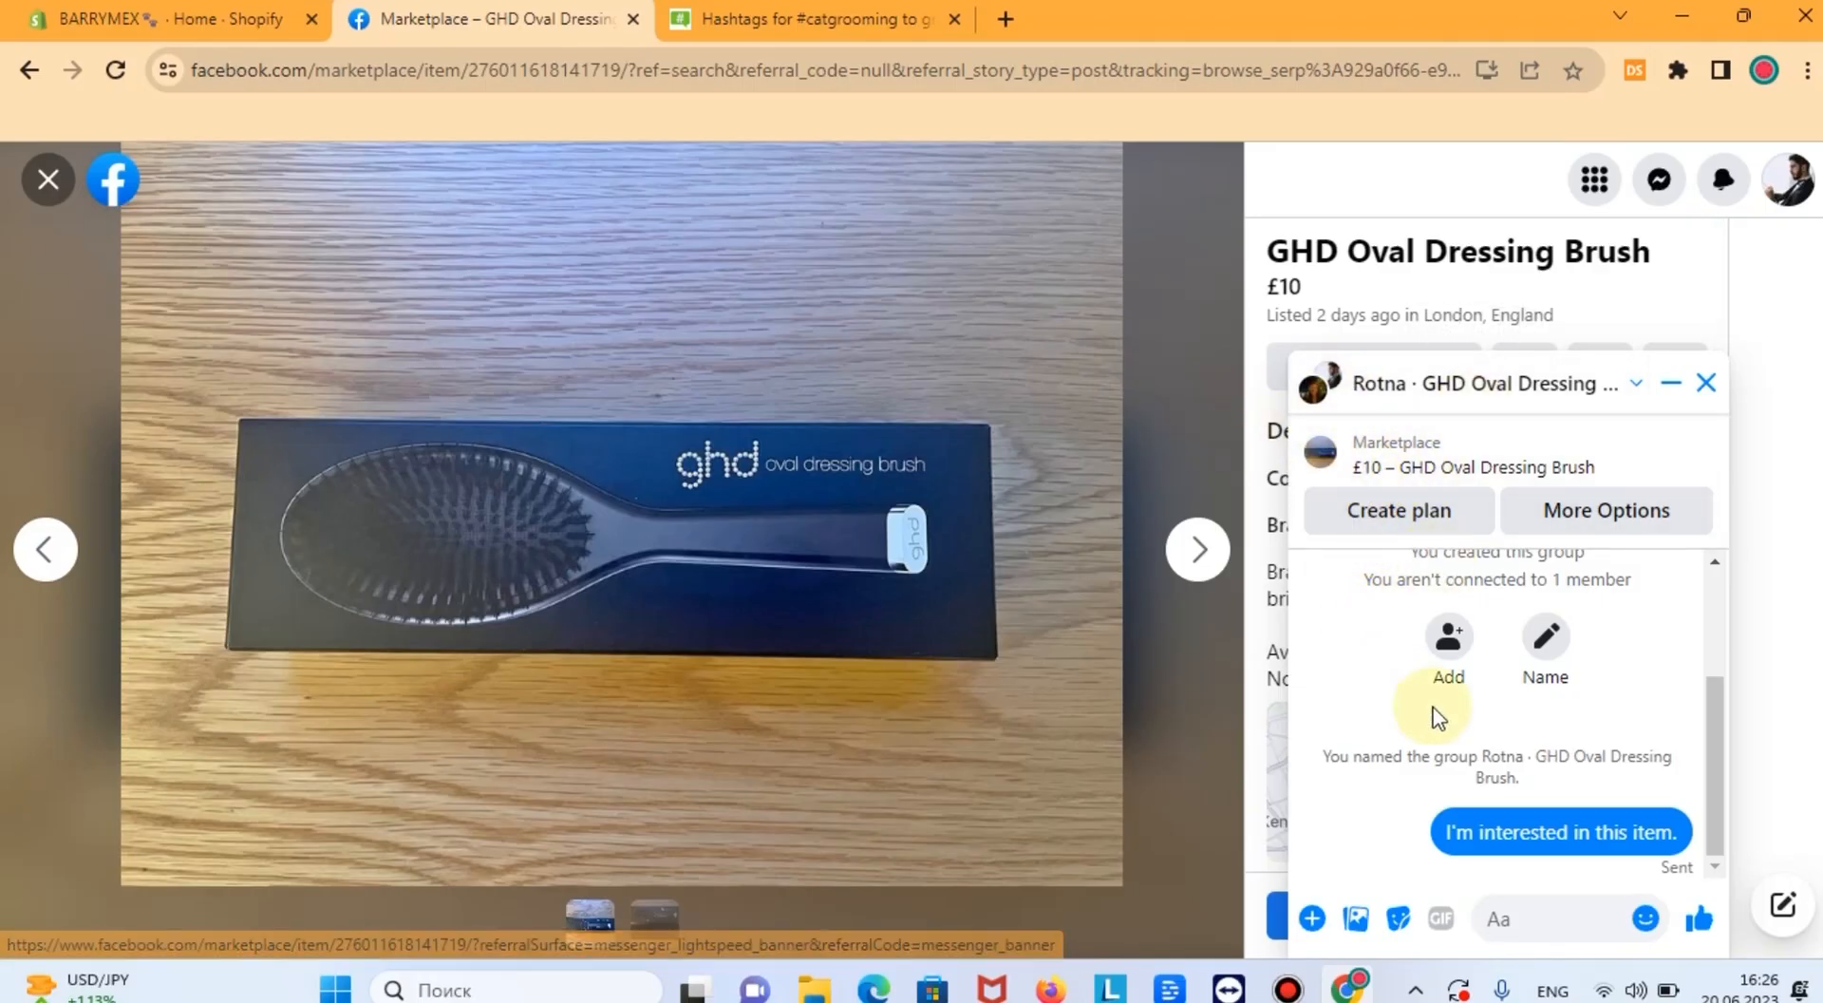
click(1524, 921)
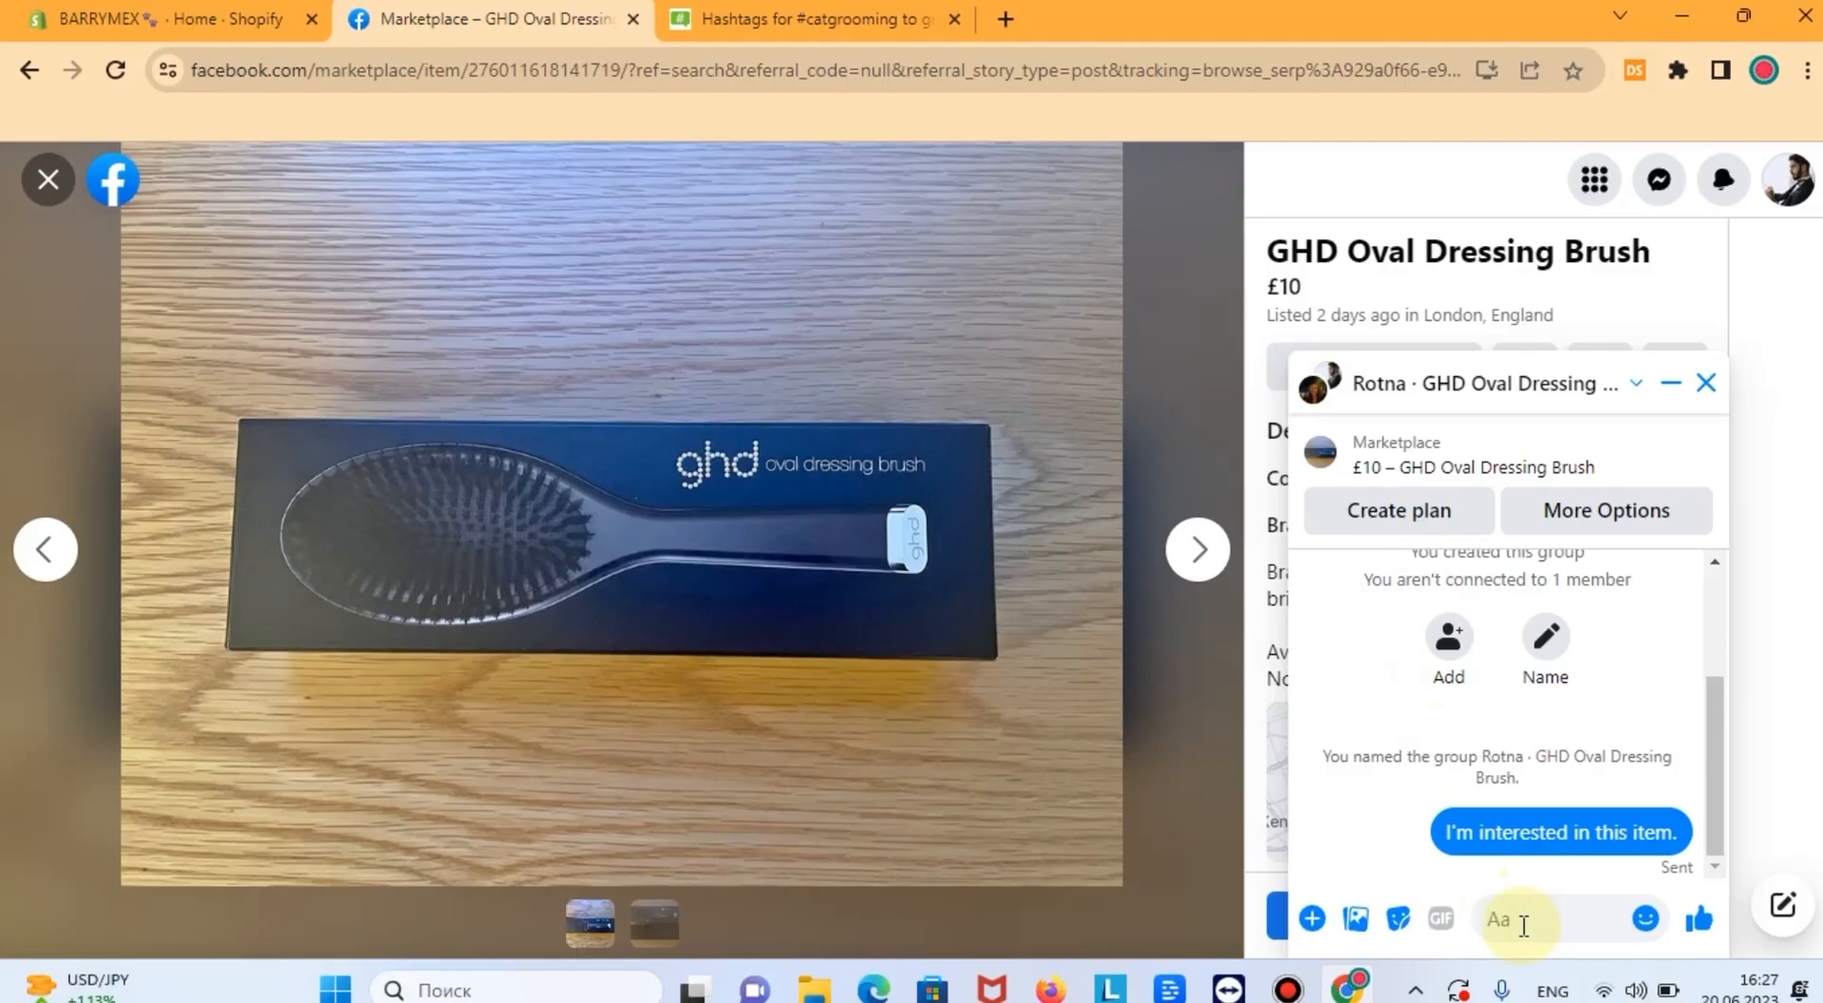
text(what is y)
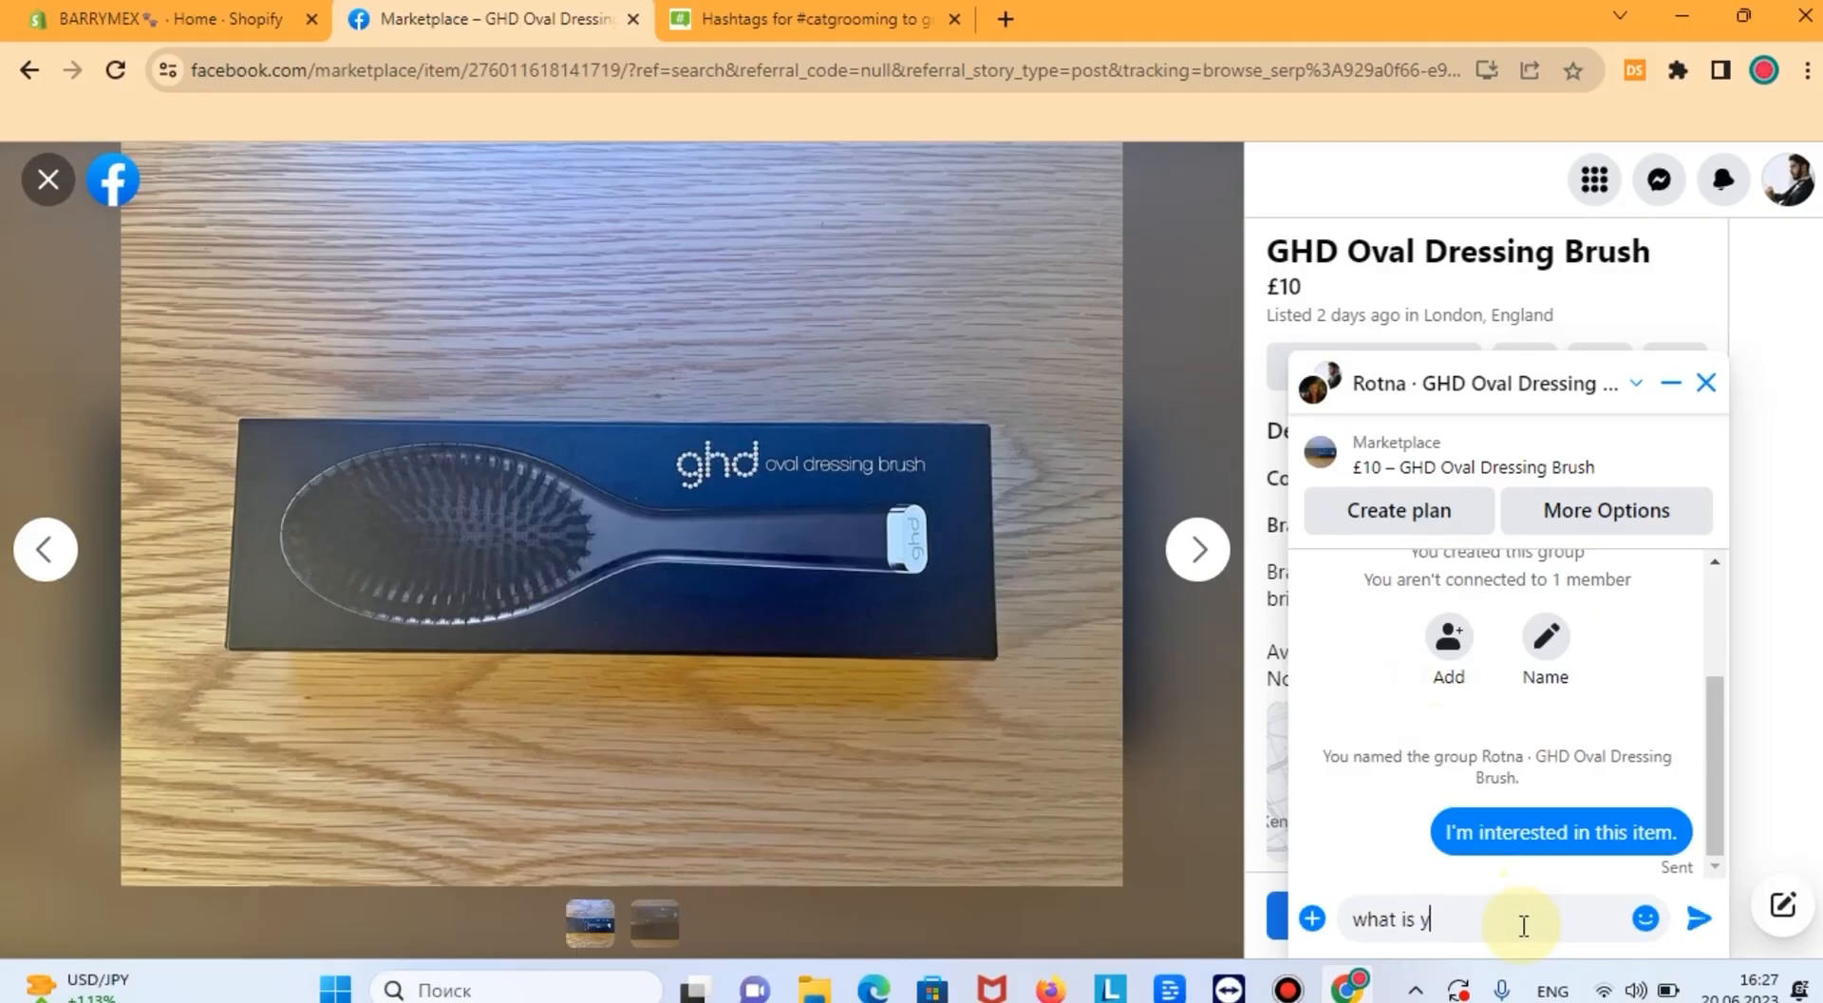
text(our best deal?)
key(Return)
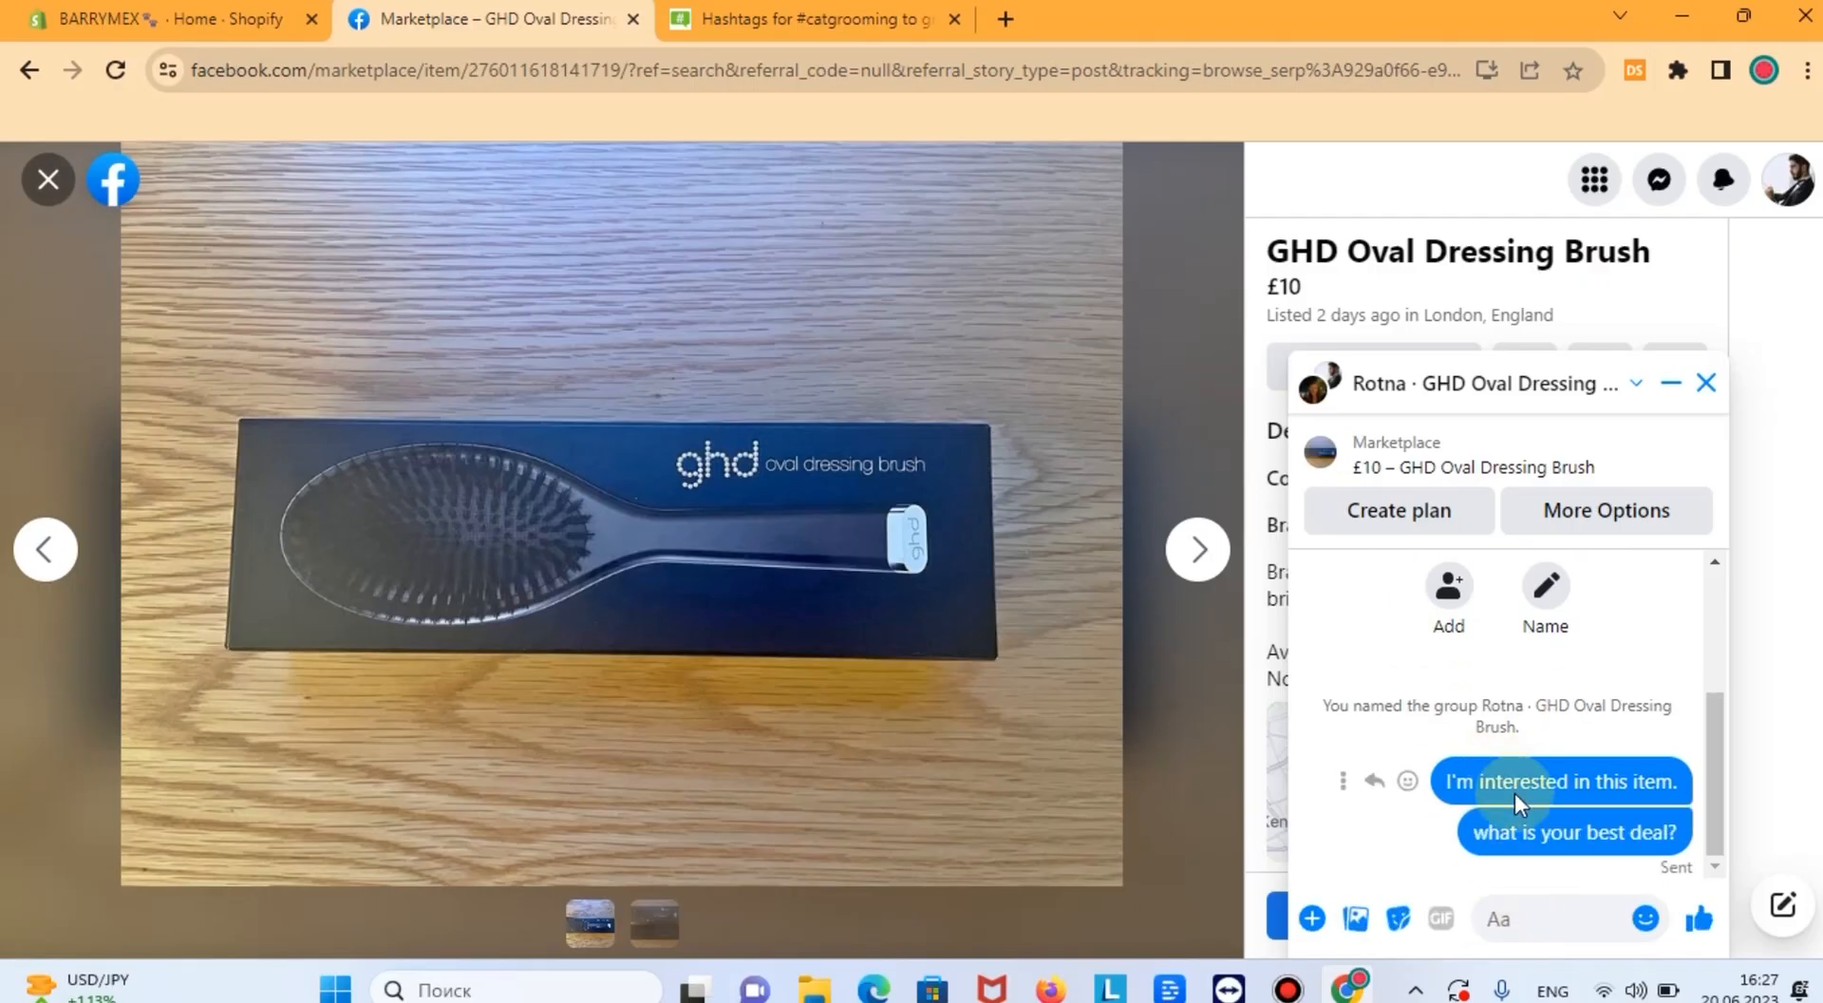
scroll(1489, 750, up, 2)
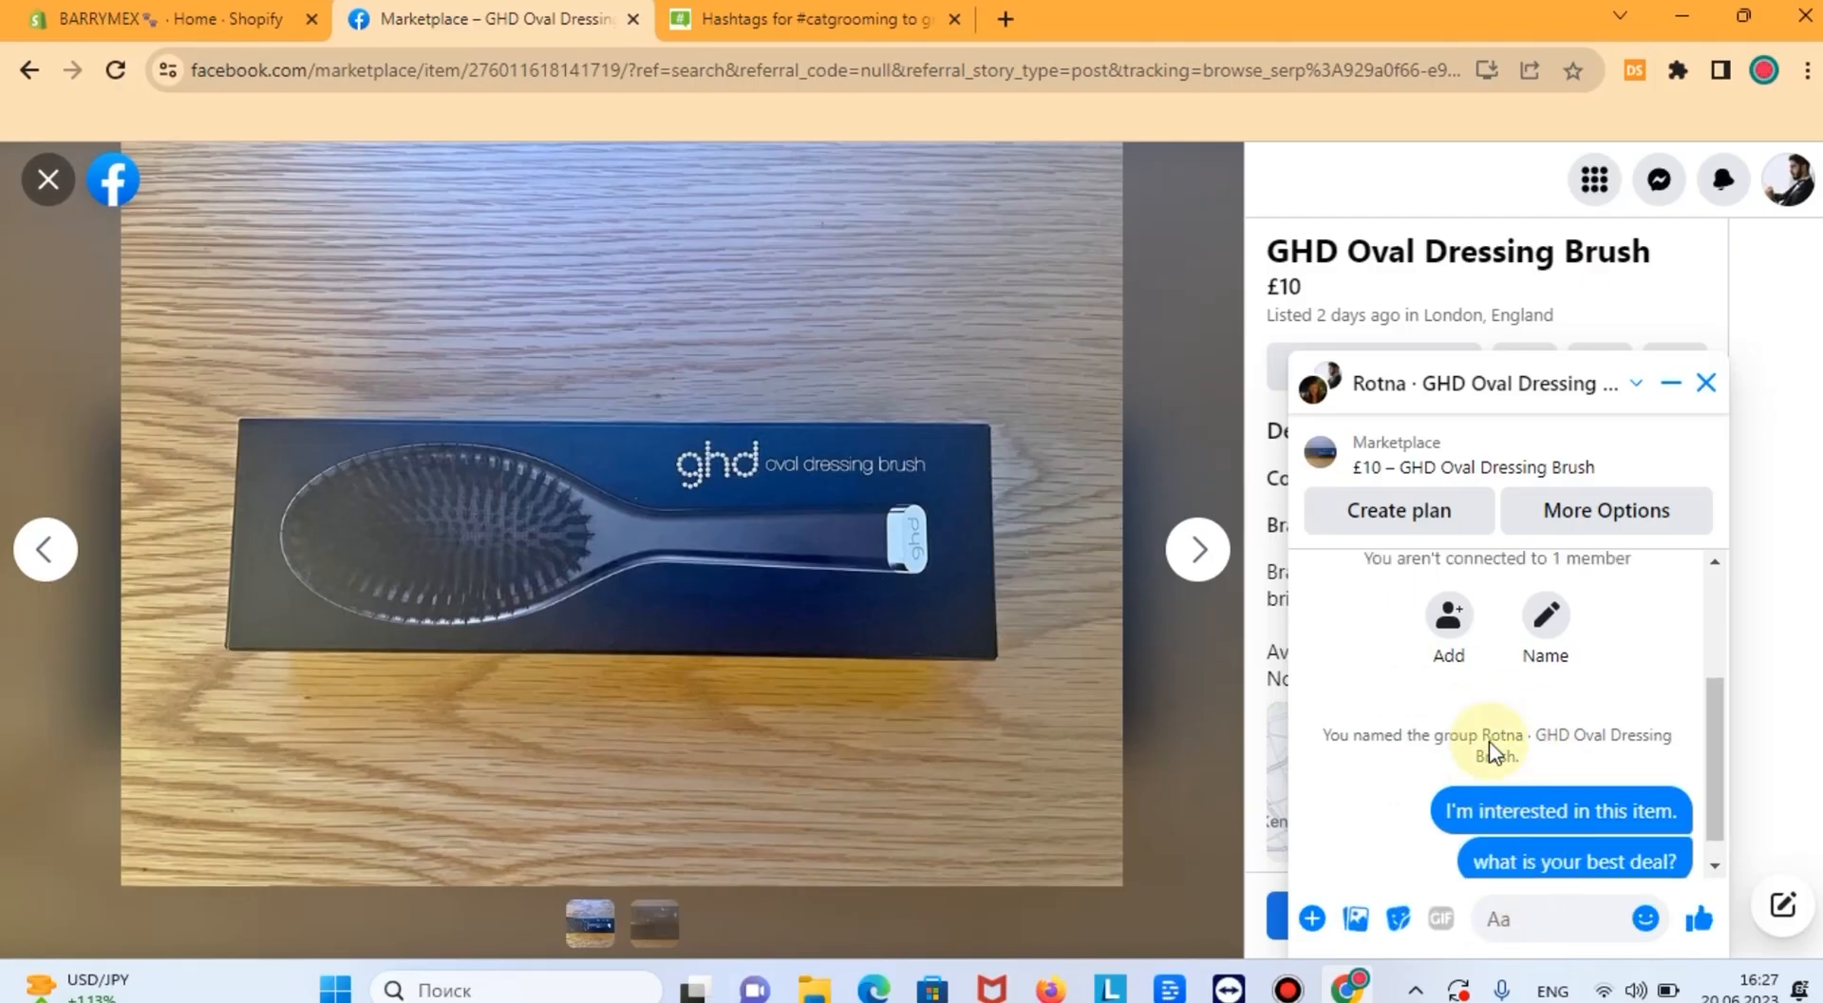
scroll(1489, 740, down, 3)
scroll(1489, 741, up, 2)
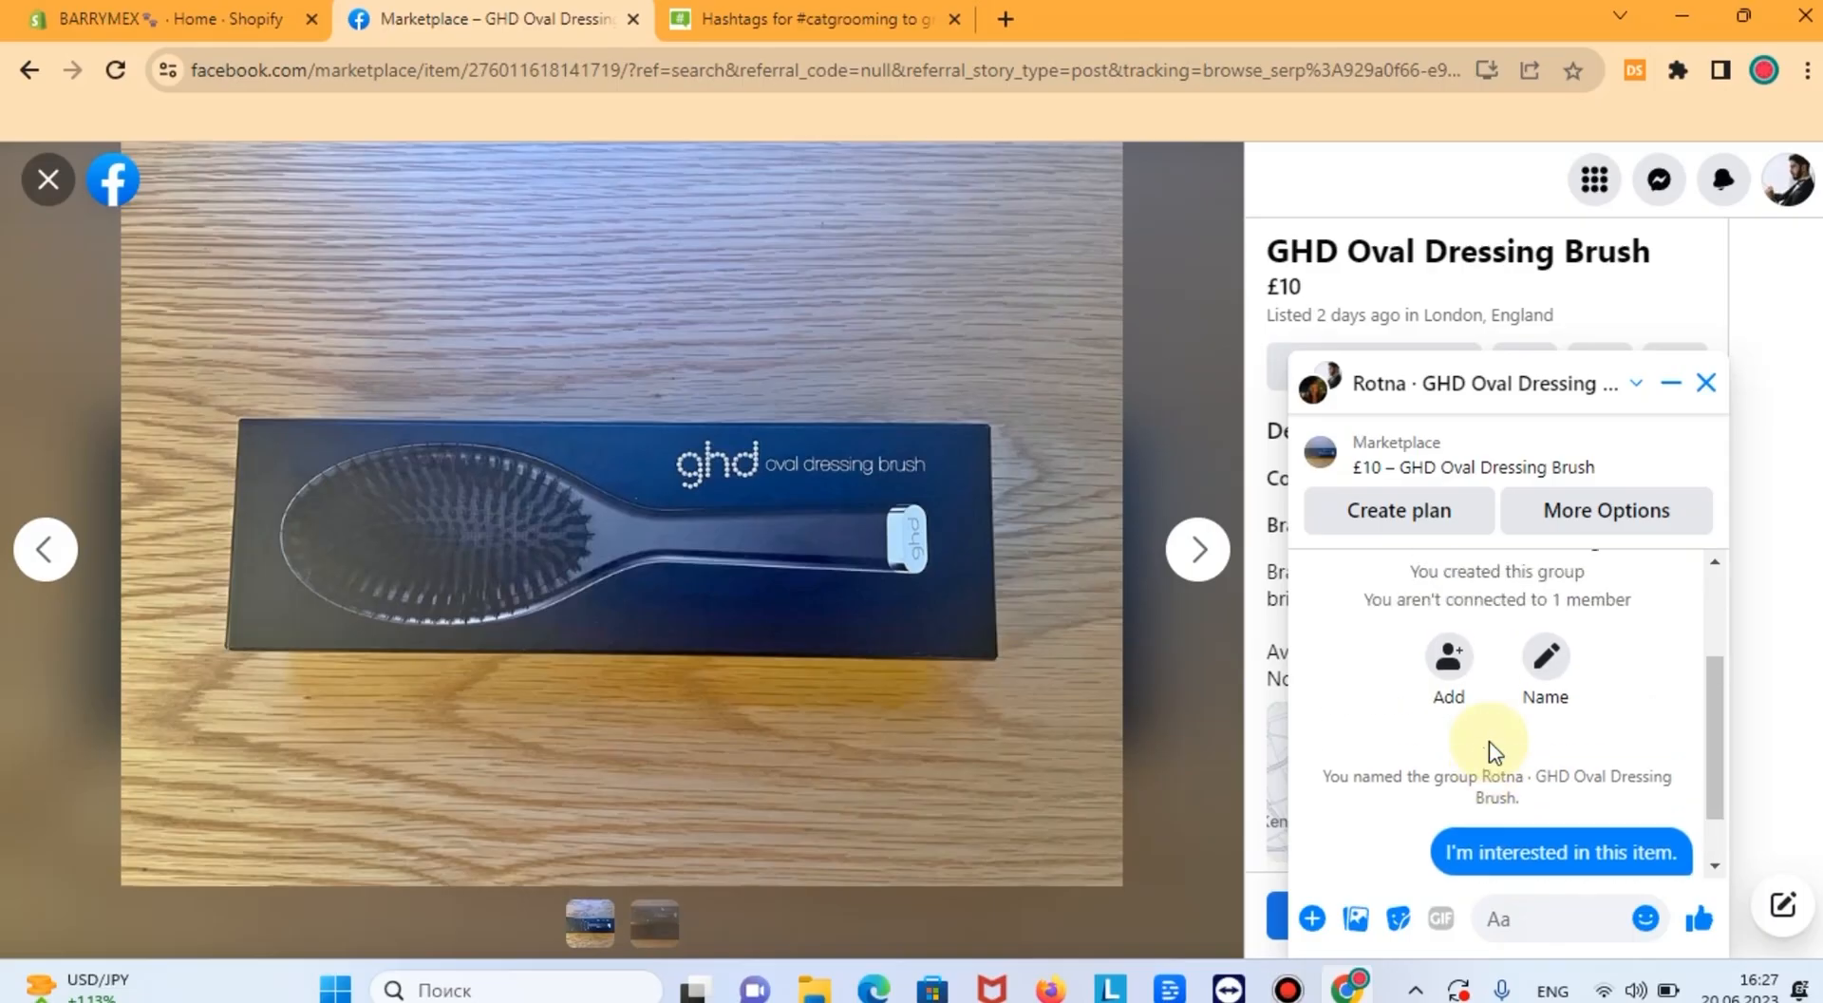
scroll(1489, 741, down, 2)
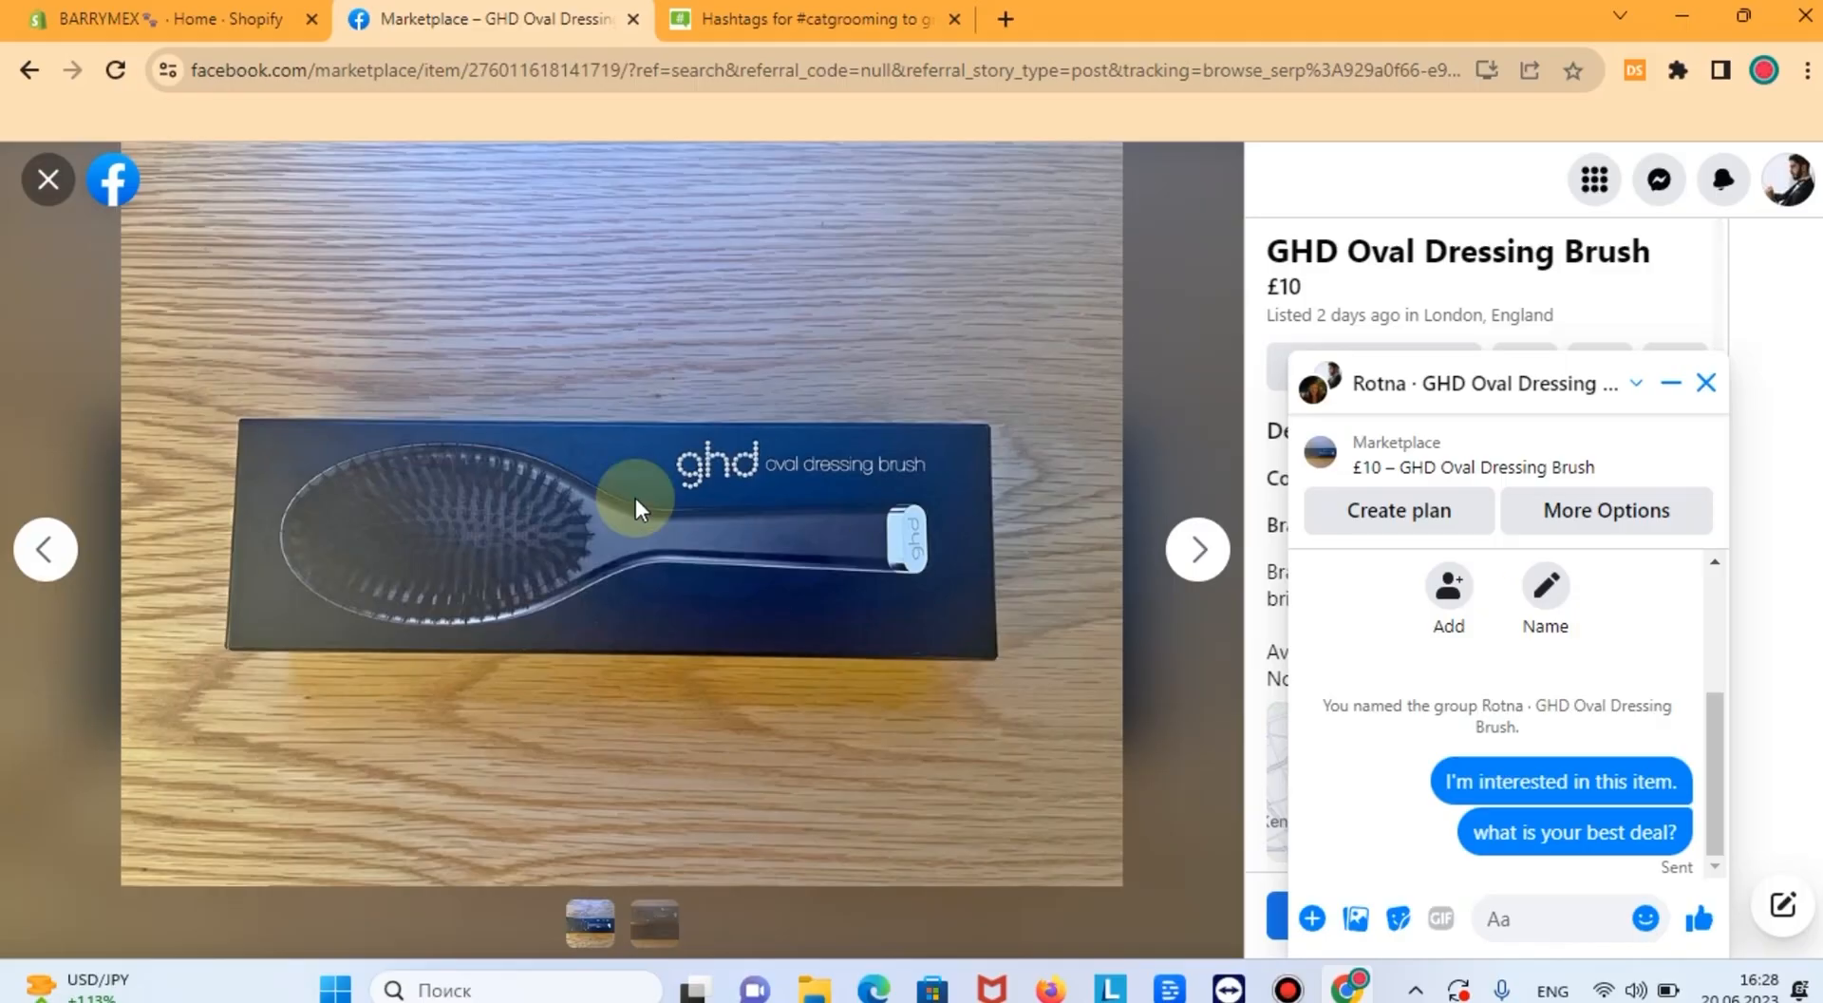
Step: Close the GHD listing viewer, minimize the seller chat, and return to the Facebook home feed
click(48, 180)
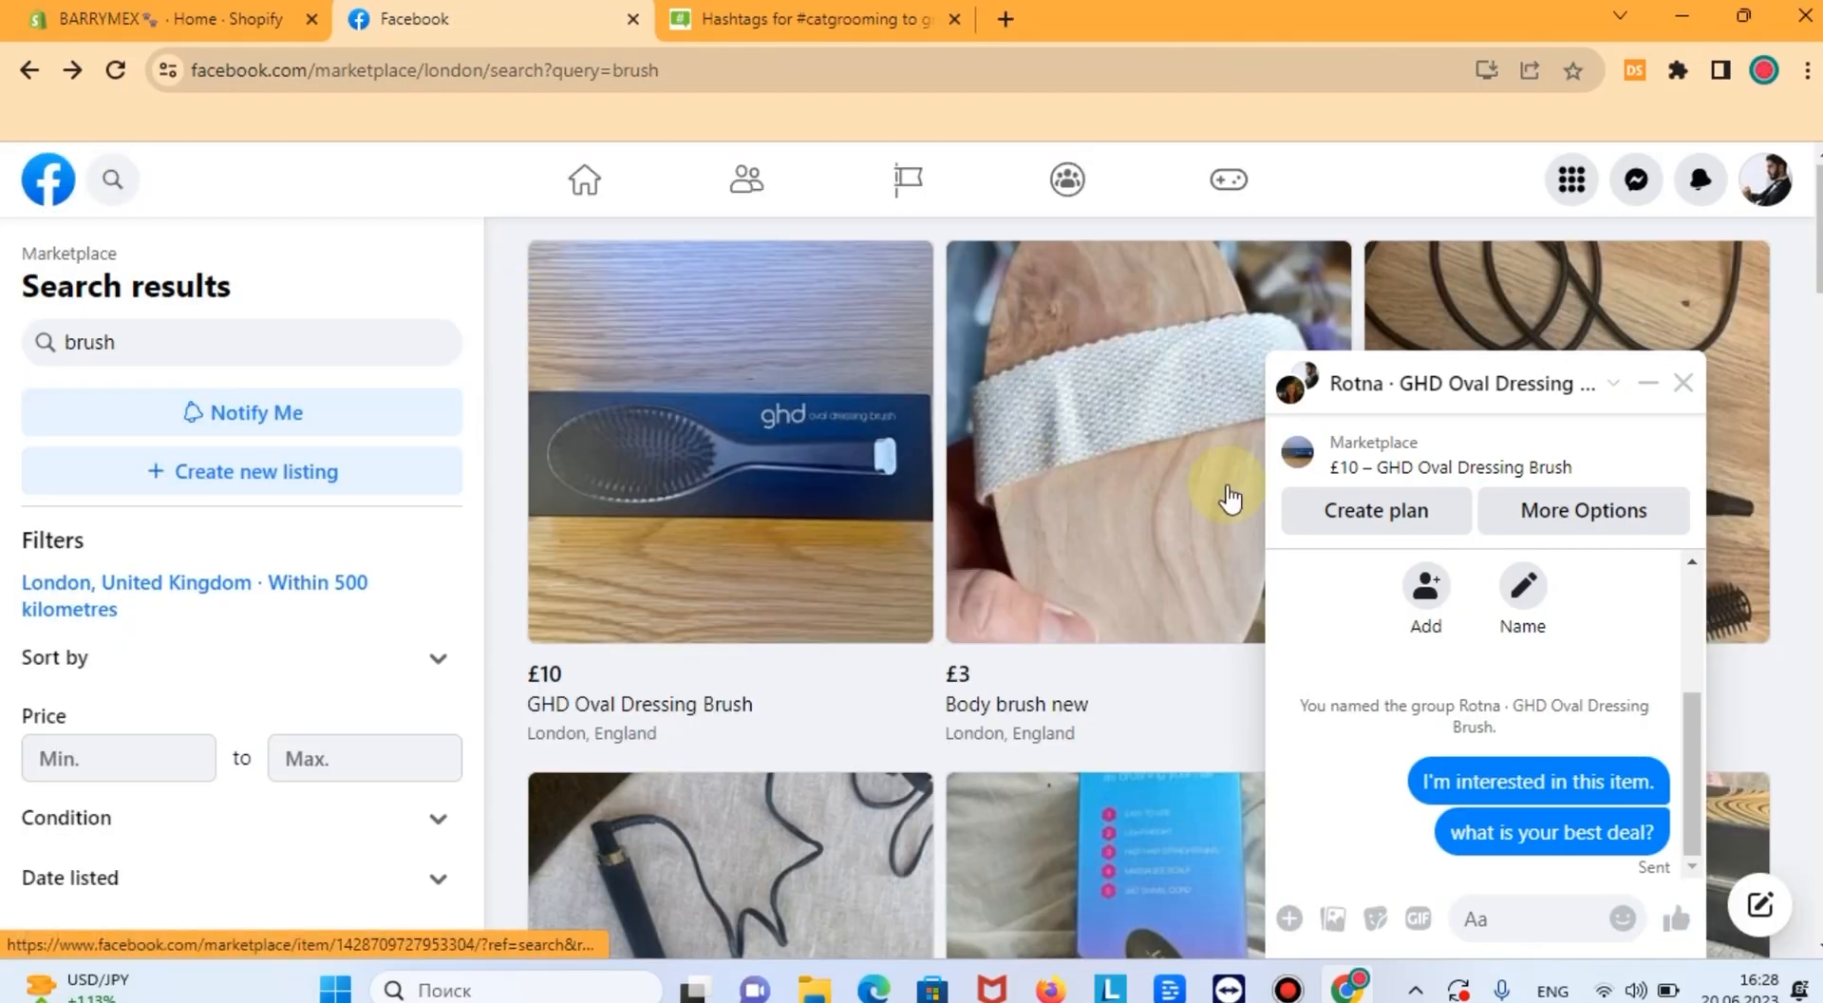
scroll(1541, 771, down, 2)
scroll(1541, 771, down, 5)
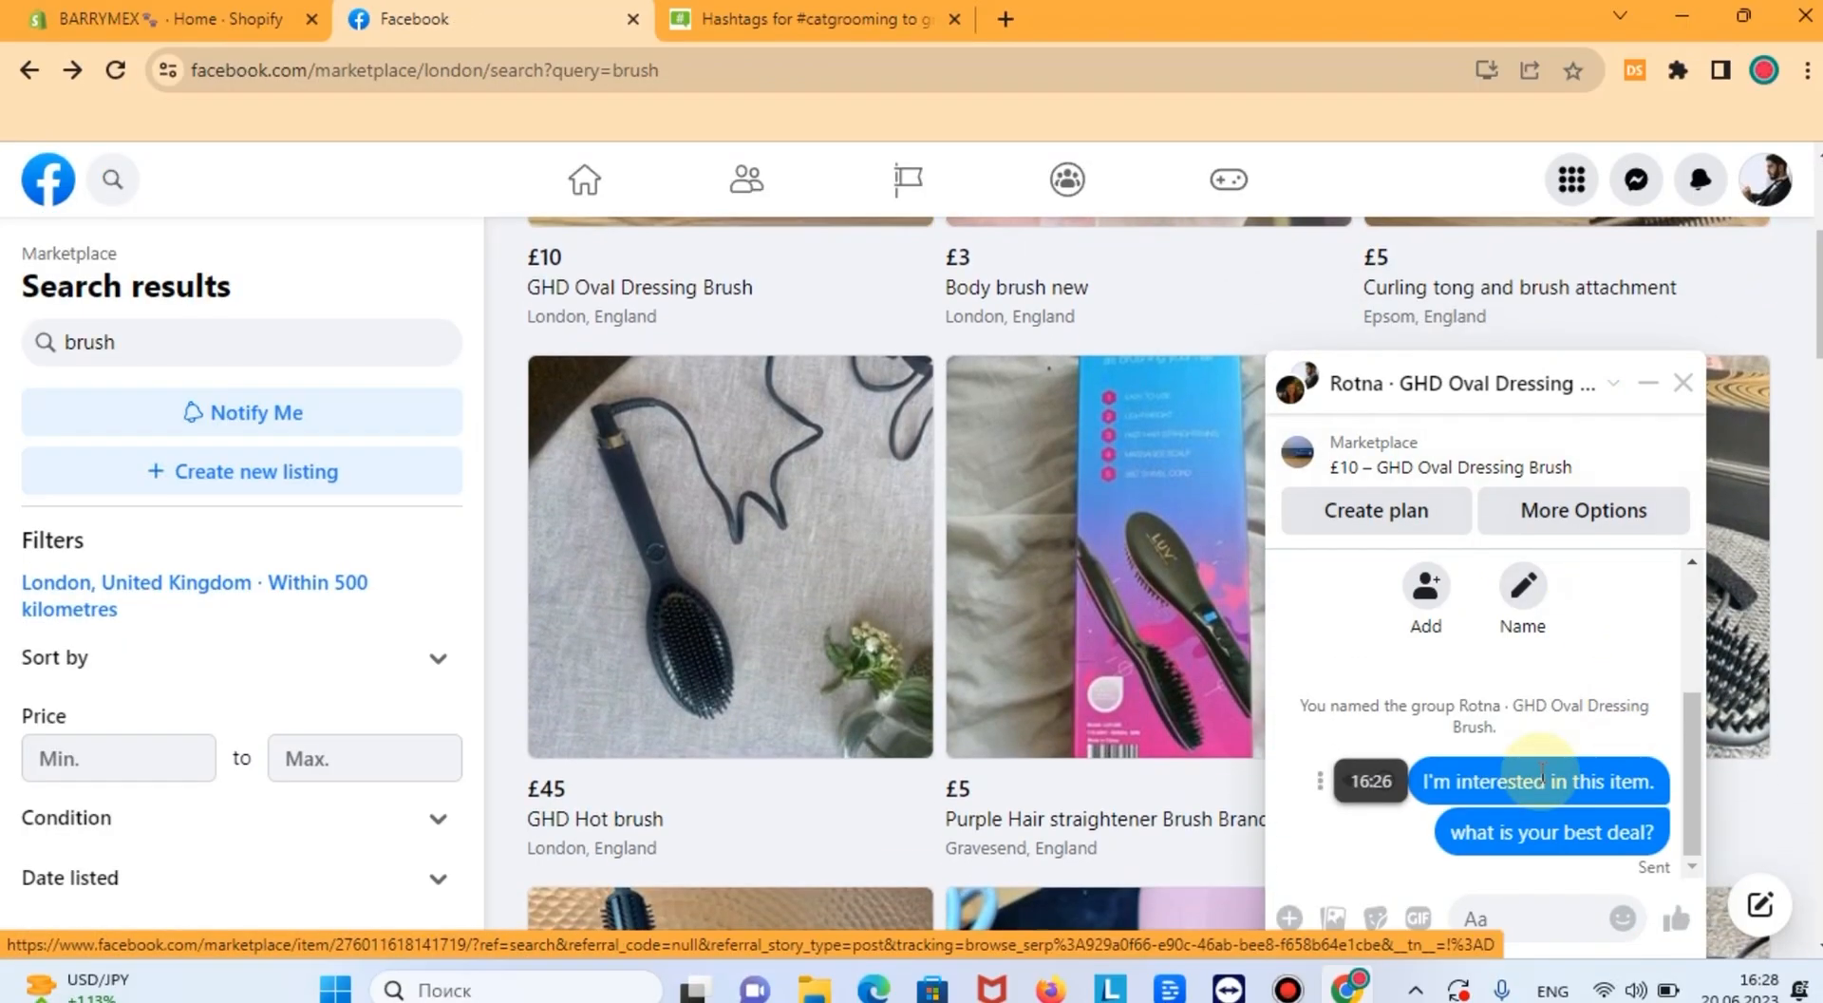
click(1657, 387)
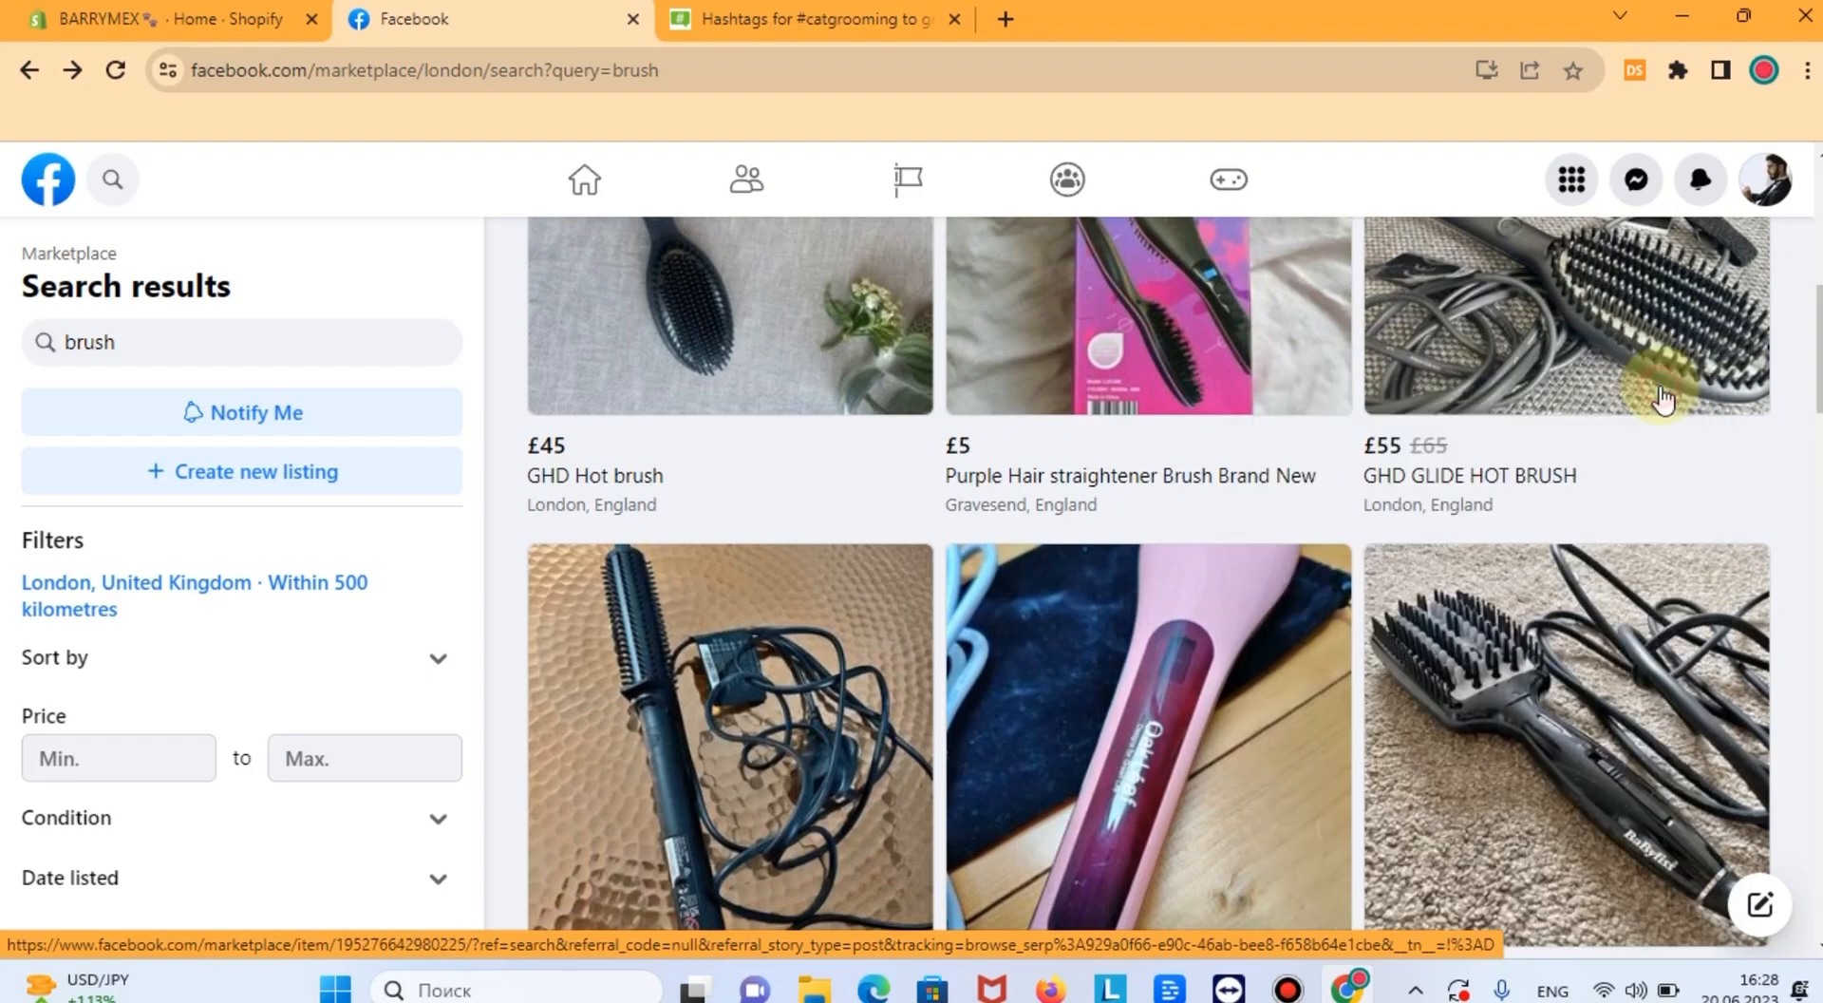
scroll(926, 496, up, 7)
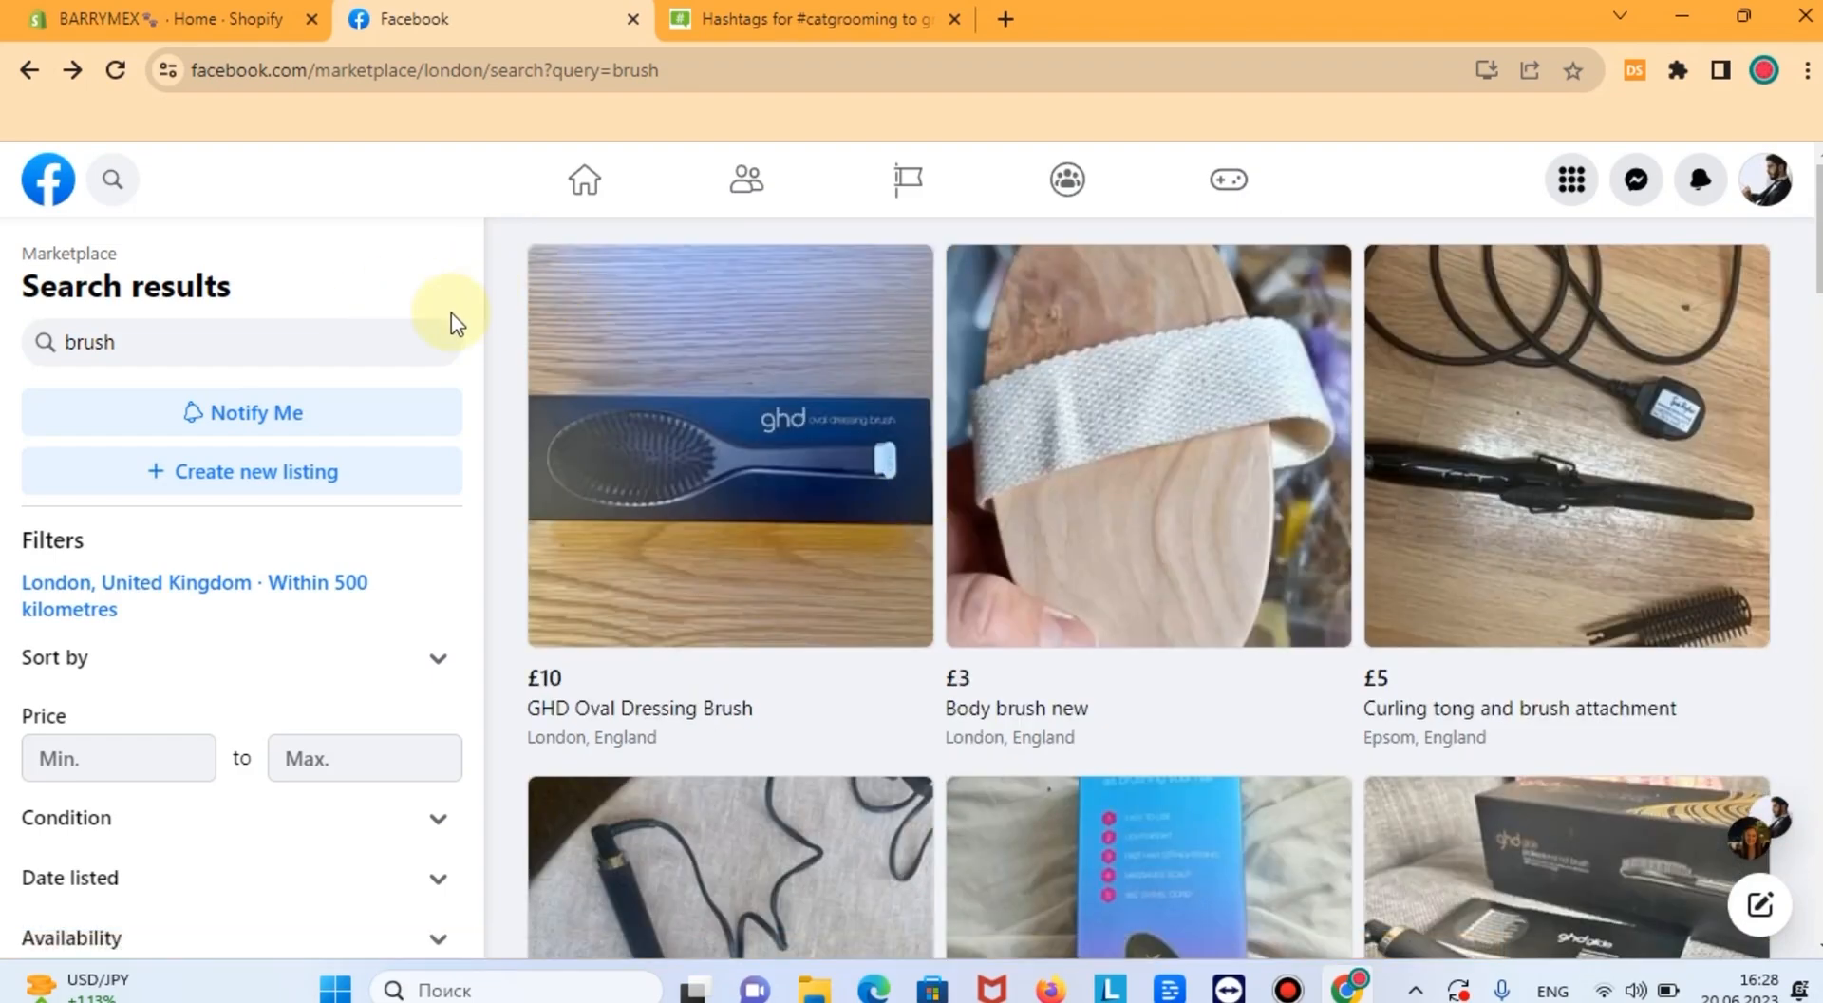
click(39, 199)
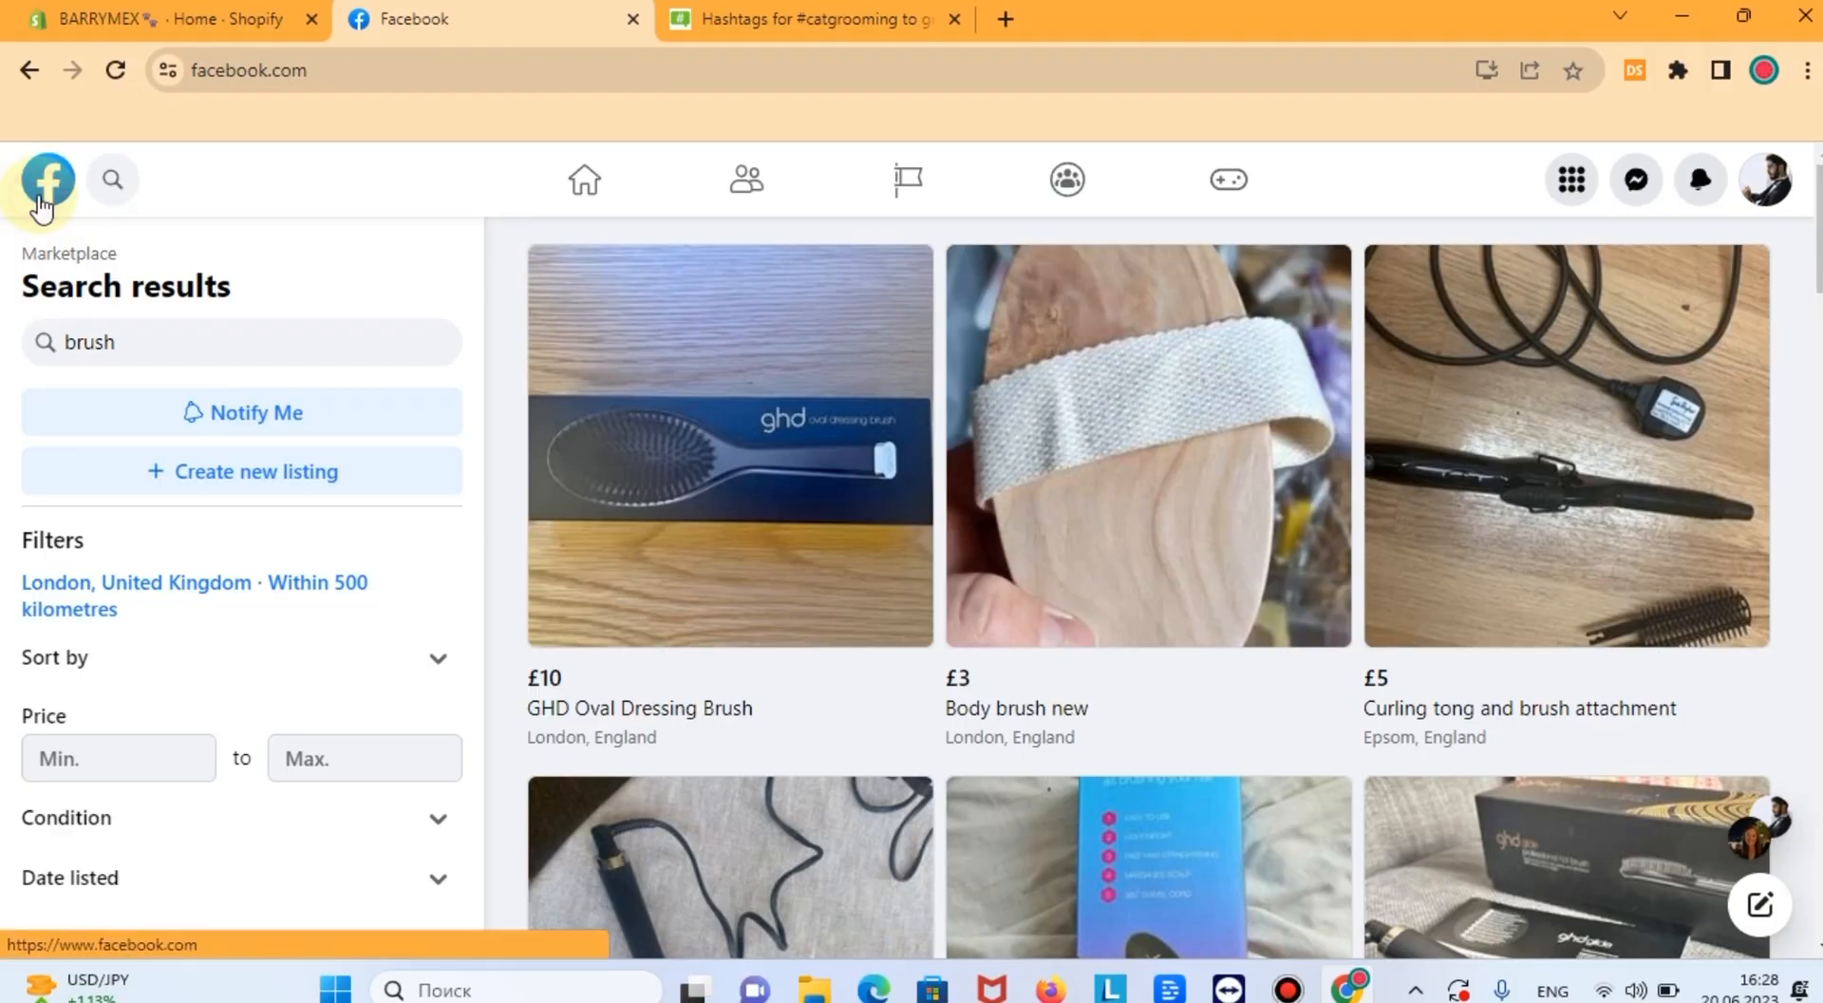